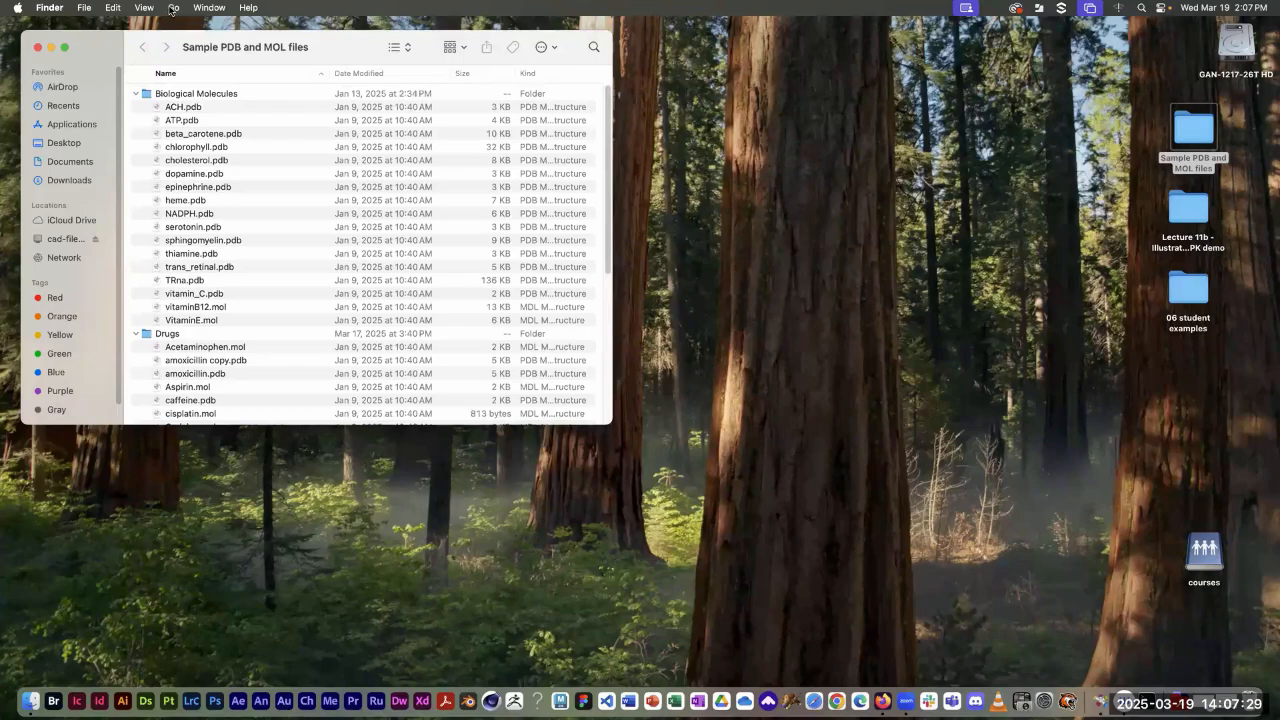
# Step: Connect to the file server smb://cad-files.main.ad.rit.edu/courses
pyautogui.click(173, 8)
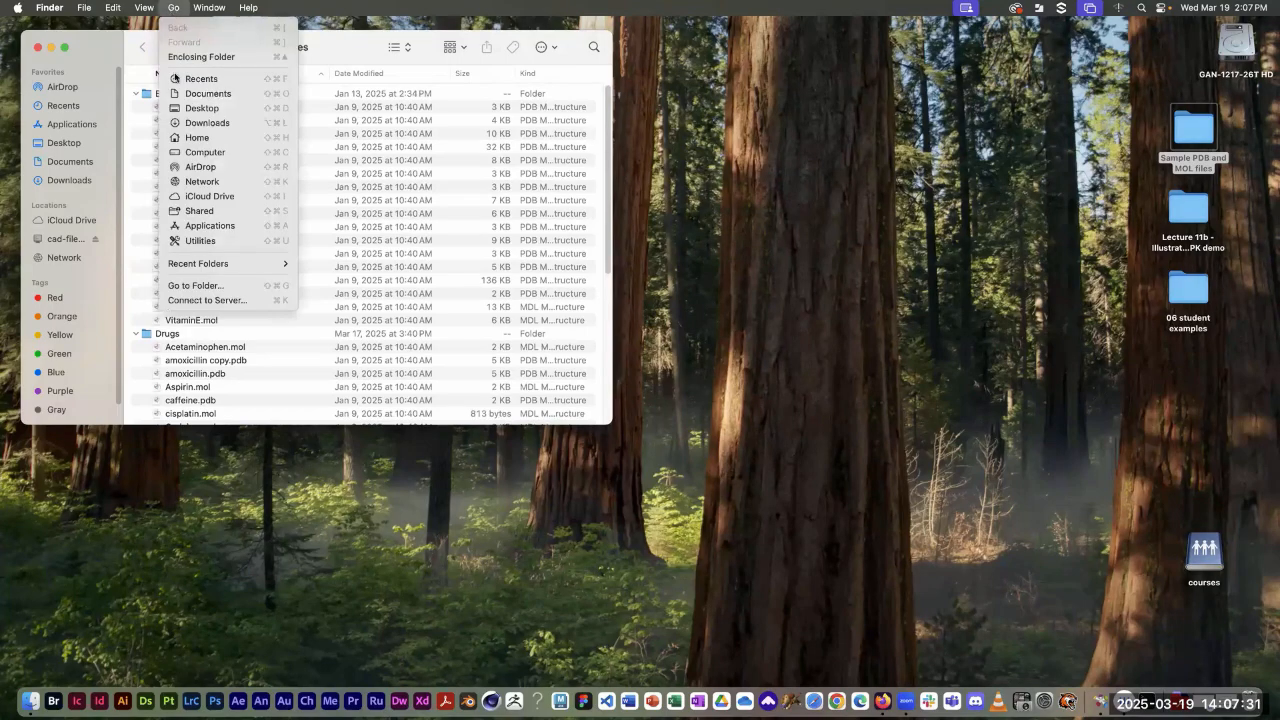
pyautogui.press('Up')
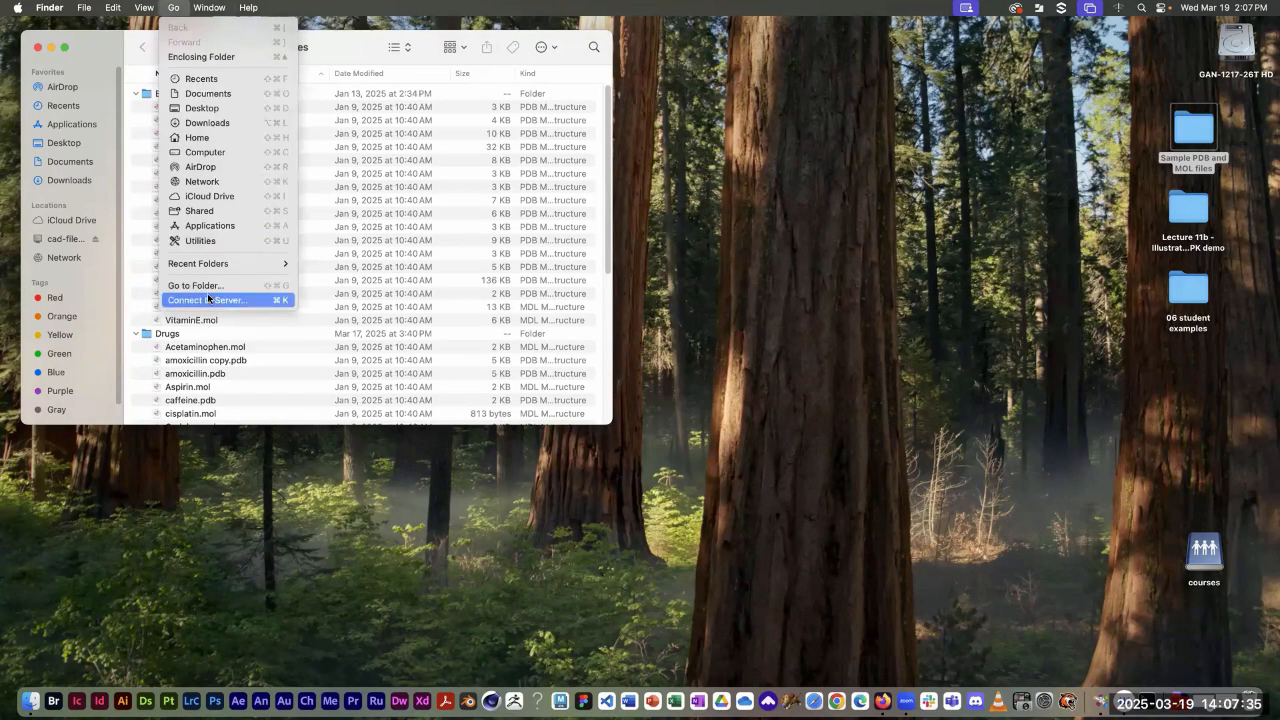
pyautogui.click(207, 299)
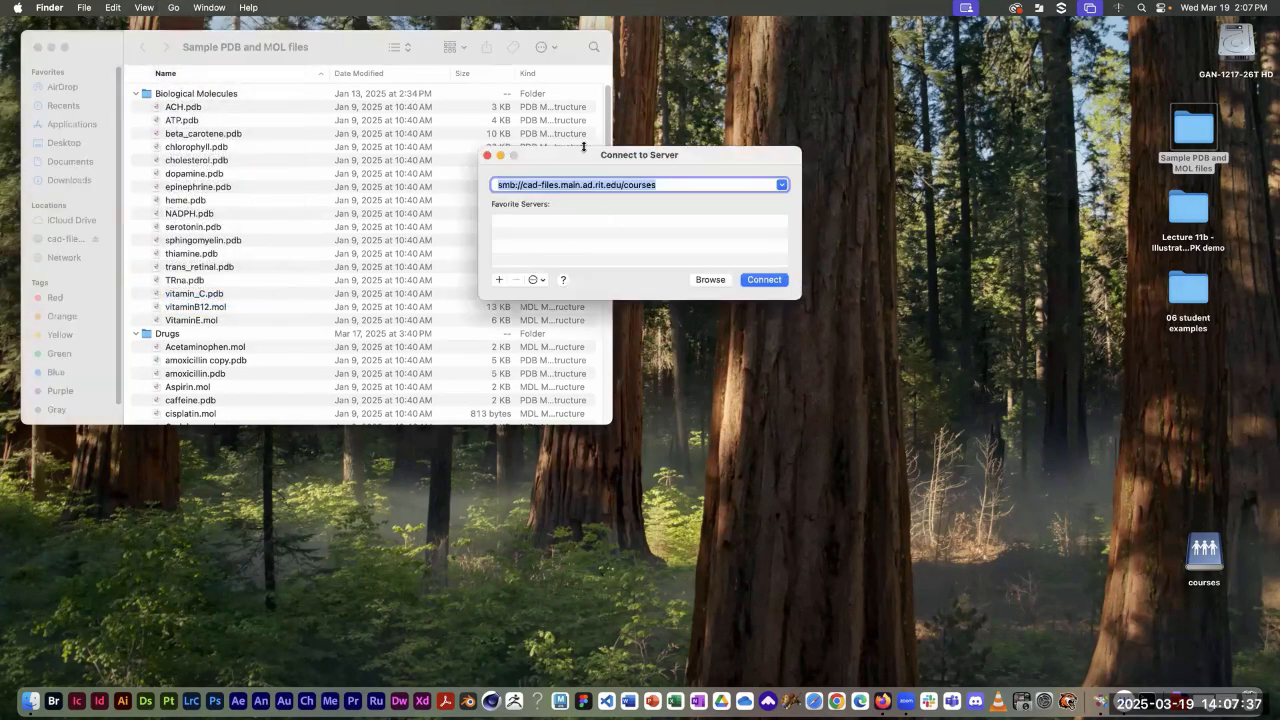
pyautogui.moveTo(569, 155); pyautogui.dragTo(602, 122)
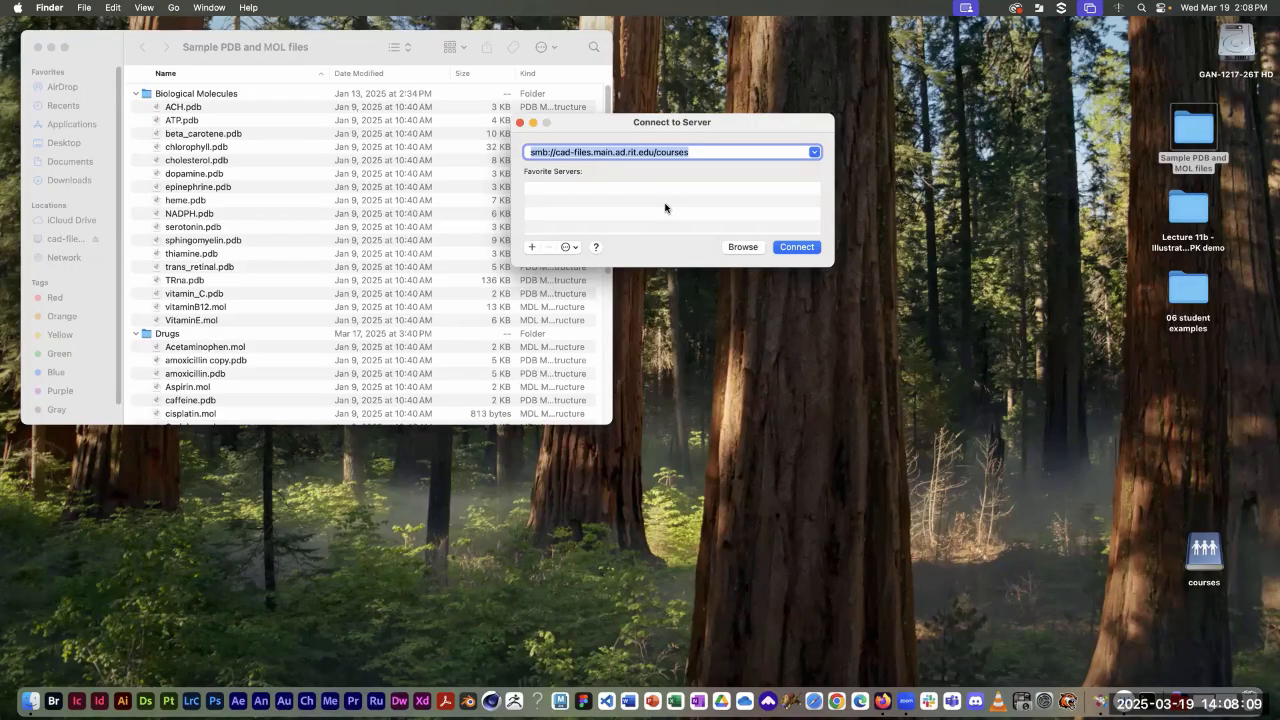
pyautogui.click(797, 247)
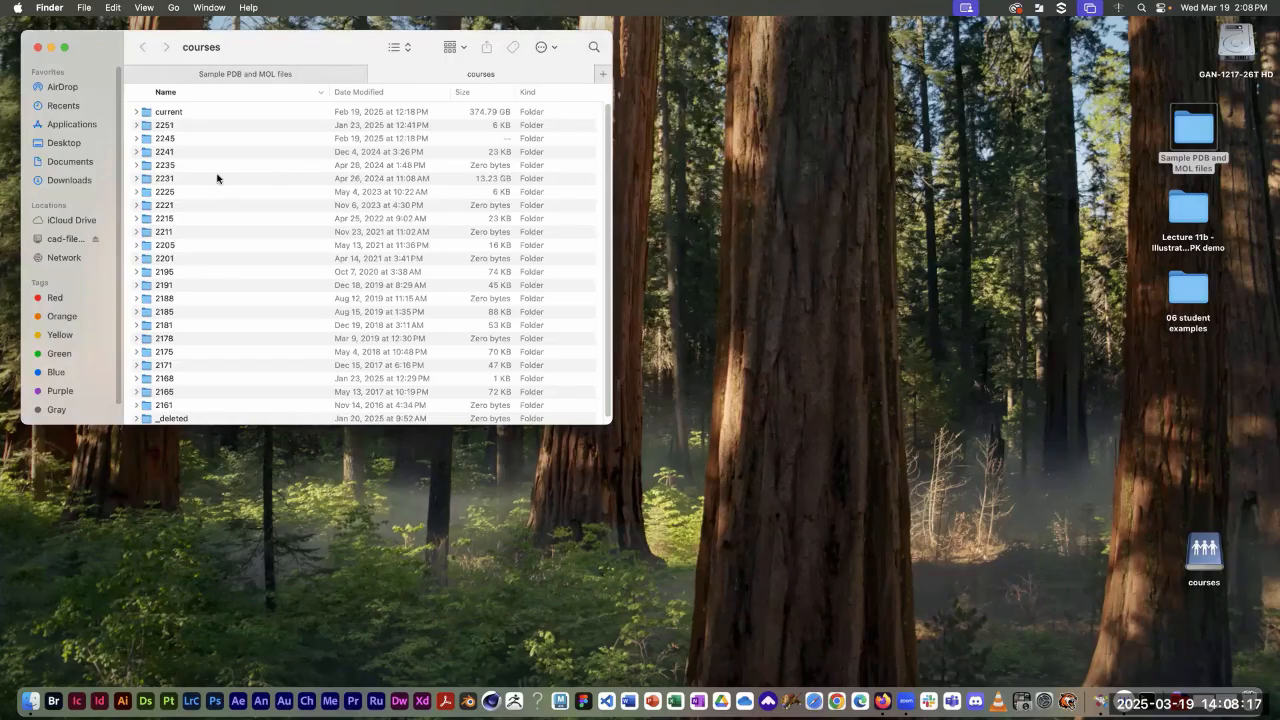
# Step: Browse the courses share through current and the instructor's folder into ILLM-508-01 and its public folder
pyautogui.doubleClick(169, 114)
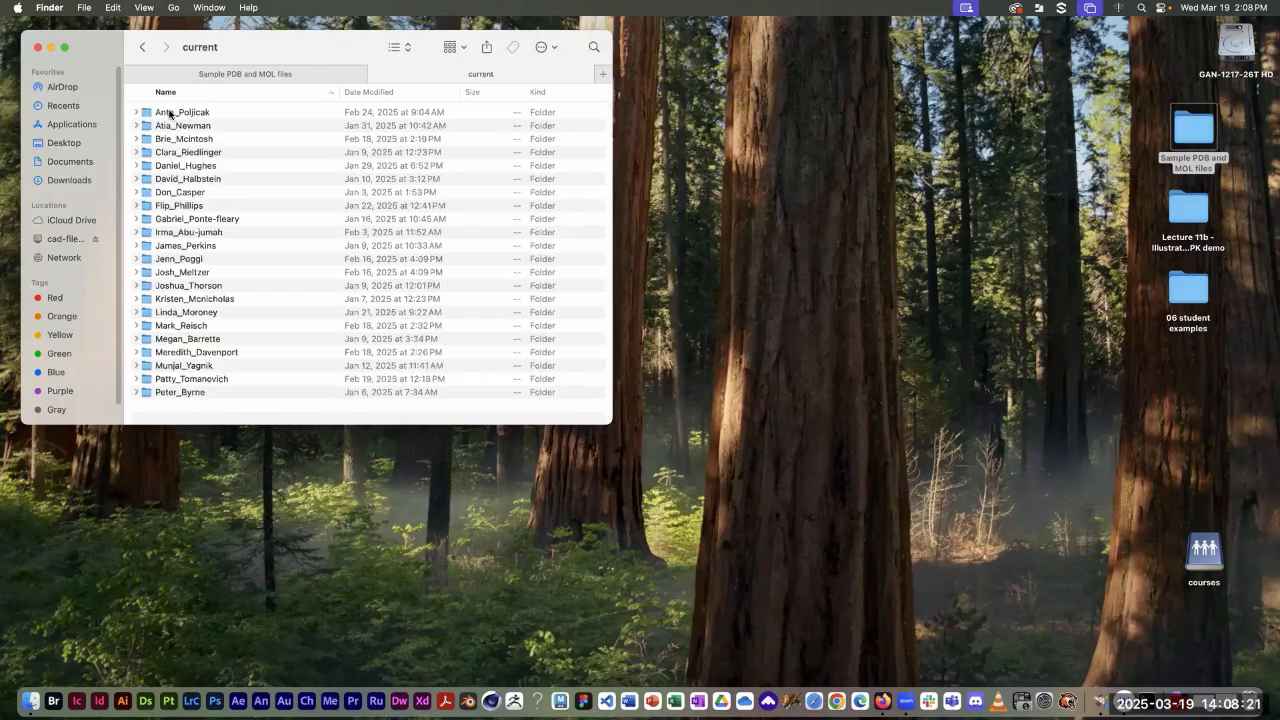
pyautogui.doubleClick(194, 248)
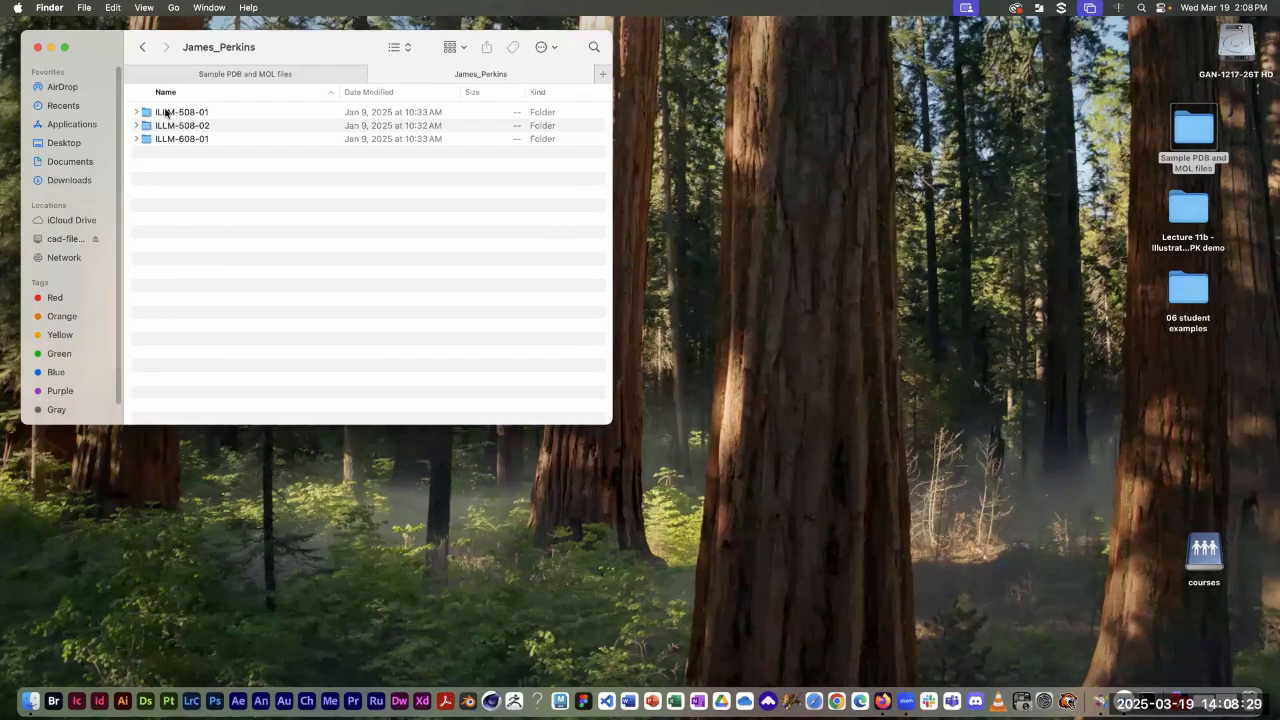
pyautogui.doubleClick(166, 112)
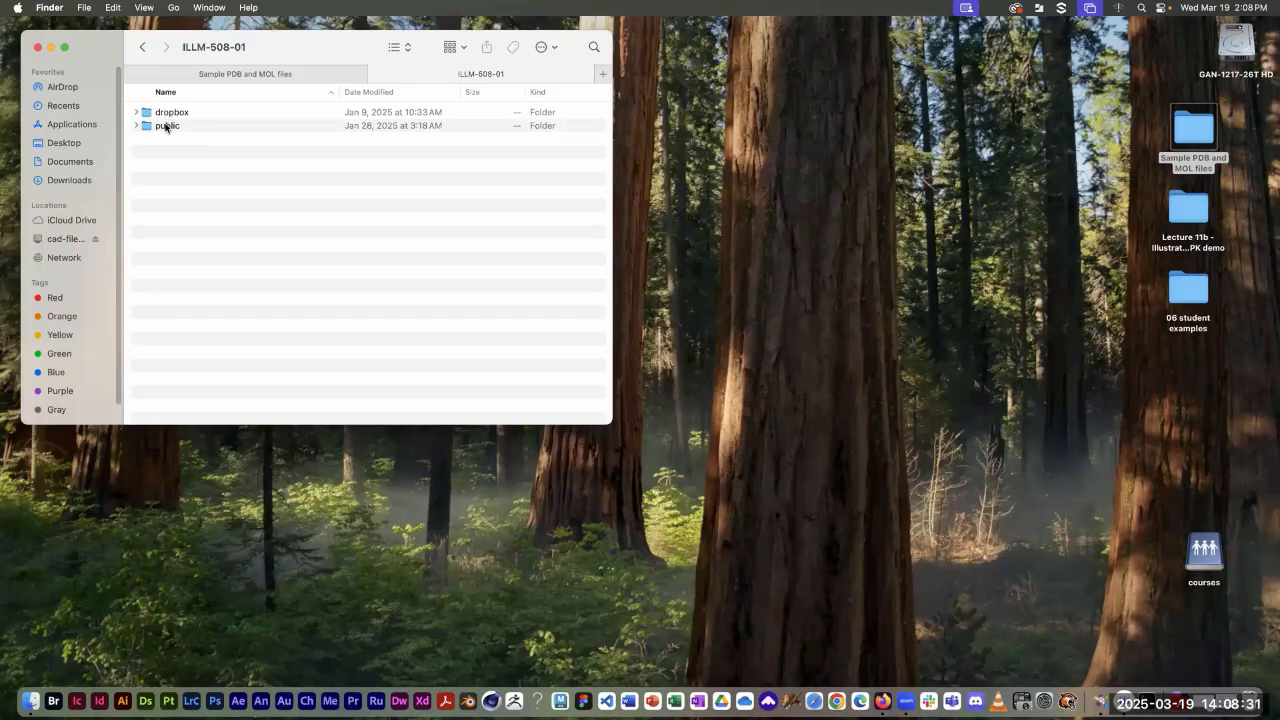
pyautogui.doubleClick(166, 126)
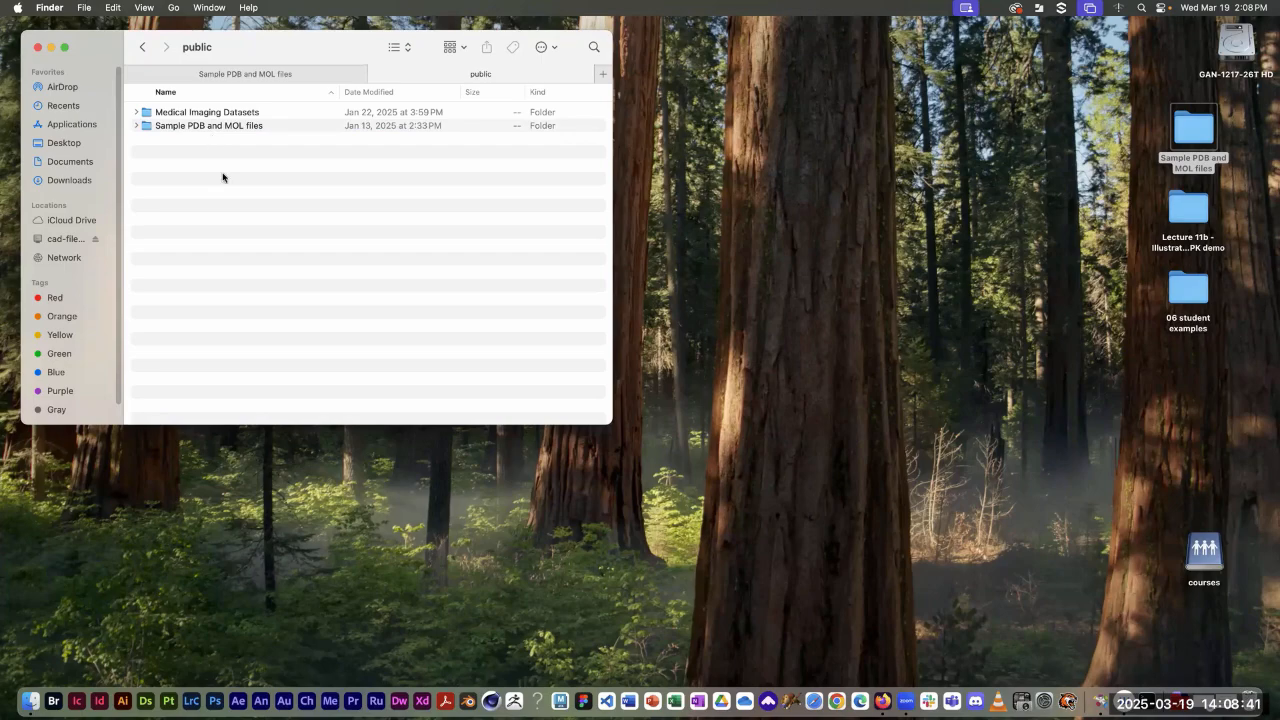
# Step: Return to the local Sample PDB and MOL files folder, collapse its expanded subfolders and check the contents of Misc
pyautogui.click(376, 76)
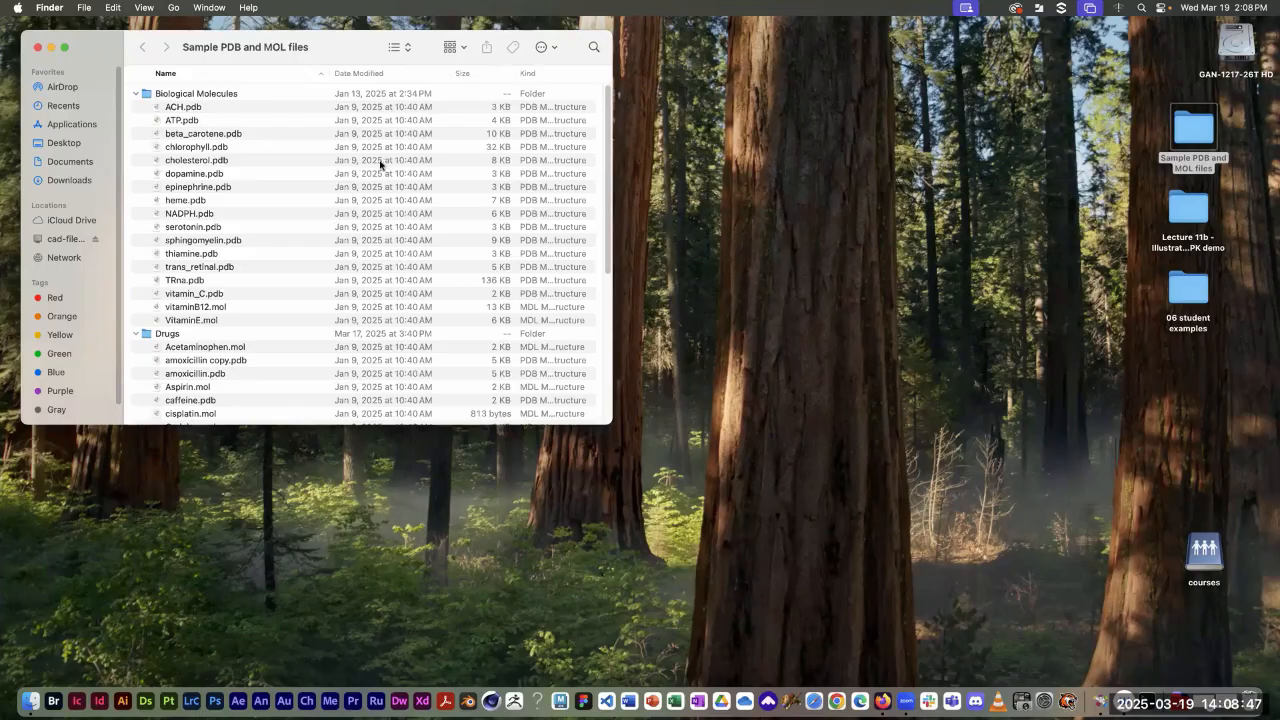
pyautogui.click(136, 94)
pyautogui.click(136, 107)
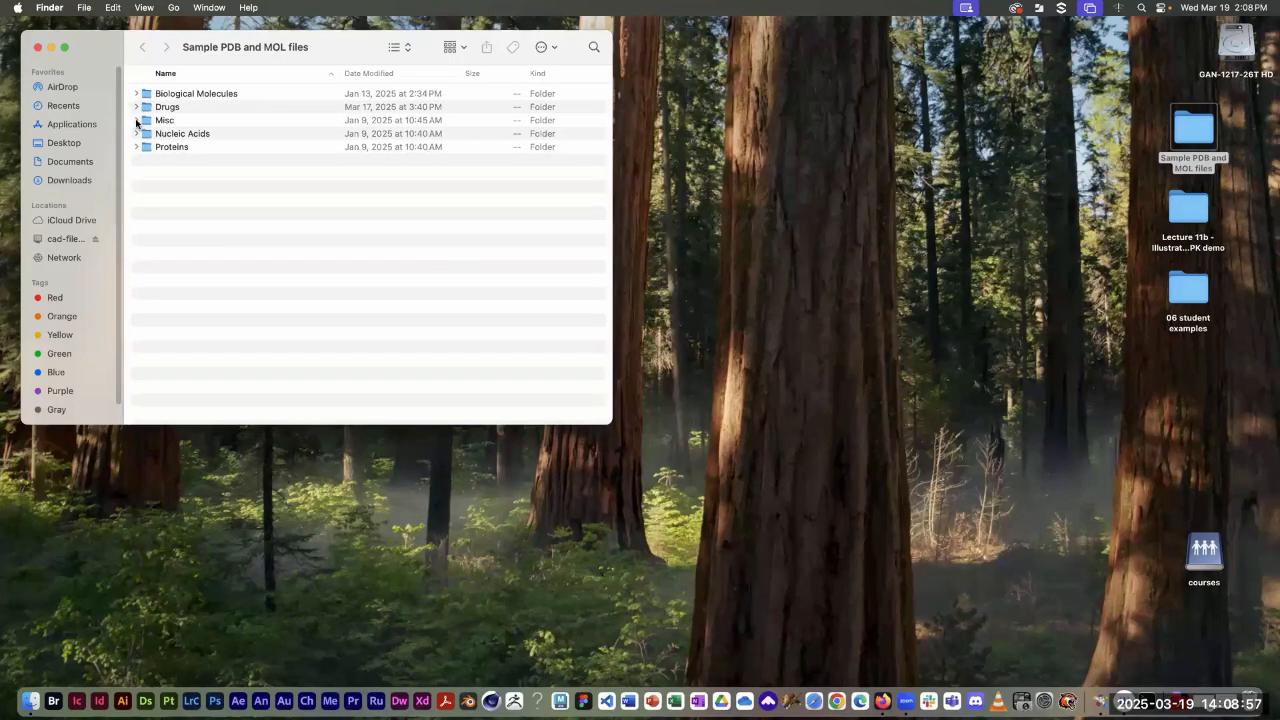
pyautogui.click(136, 120)
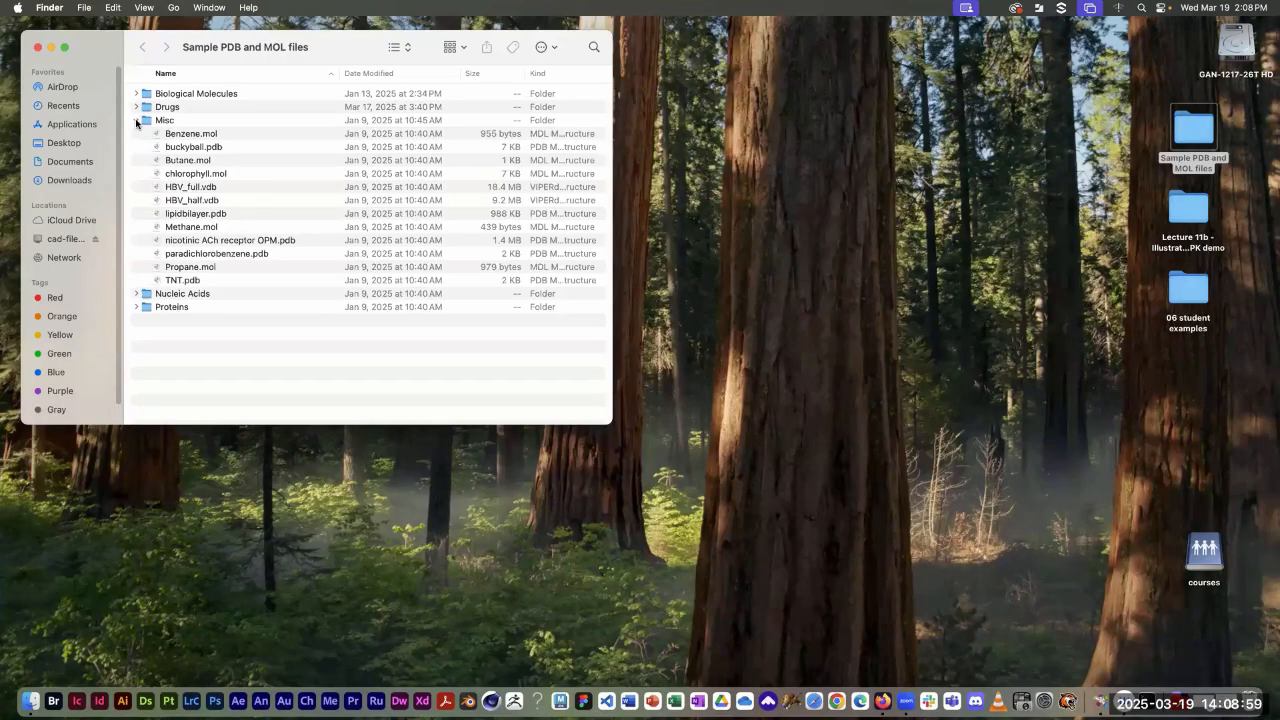
pyautogui.click(136, 120)
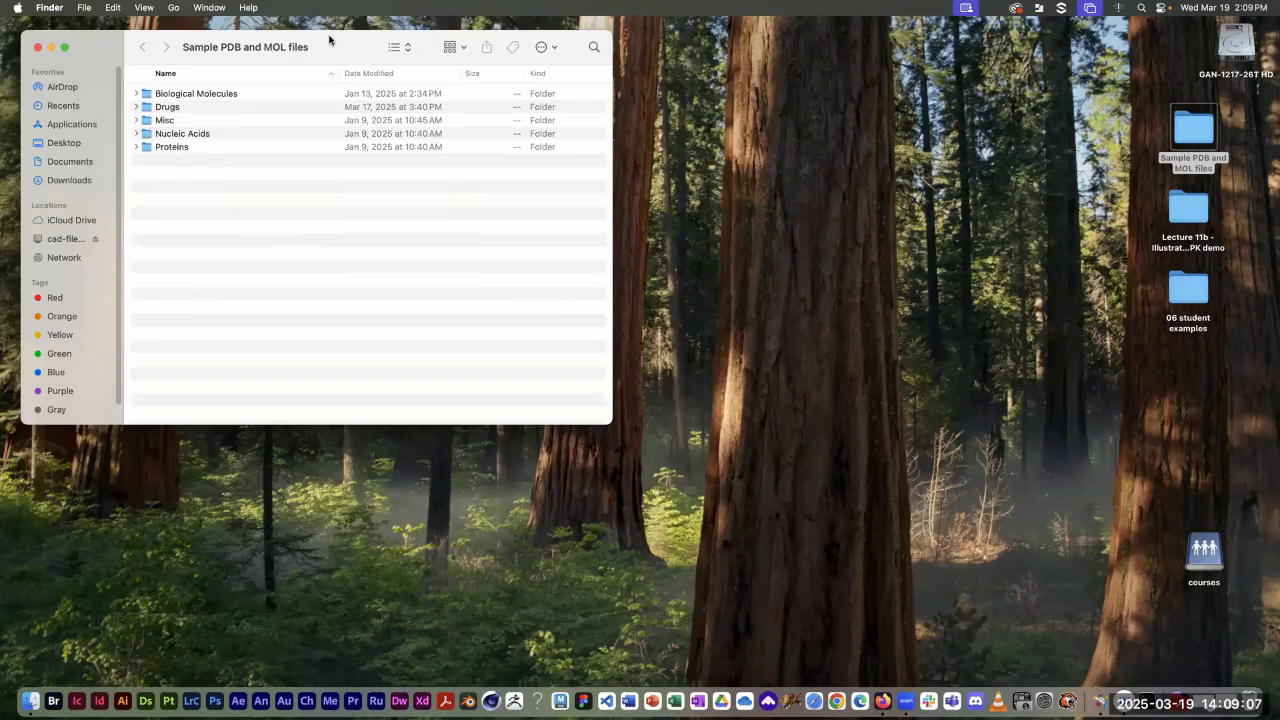
pyautogui.moveTo(329, 40); pyautogui.dragTo(308, 27)
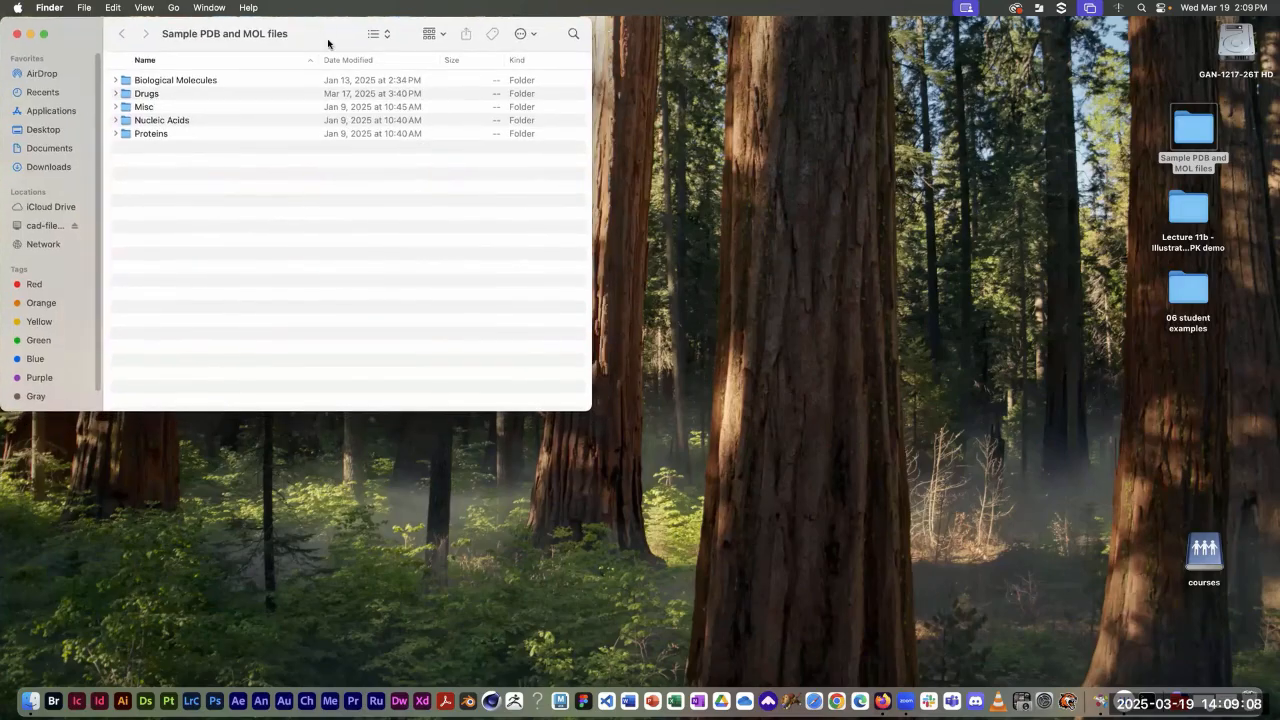
# Step: Launch VMD 1.9.4a57-arm64-Rev12 from the VMD 1.9.4 applications folder
pyautogui.click(979, 121)
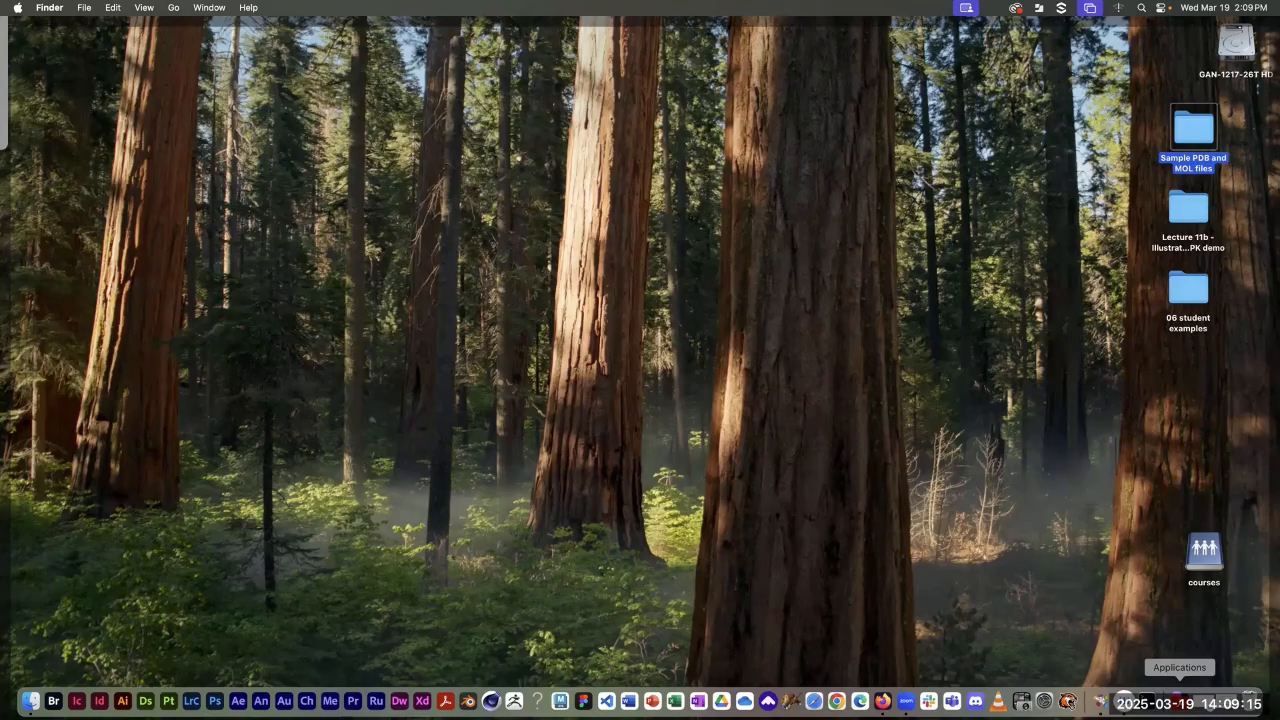
pyautogui.click(1179, 700)
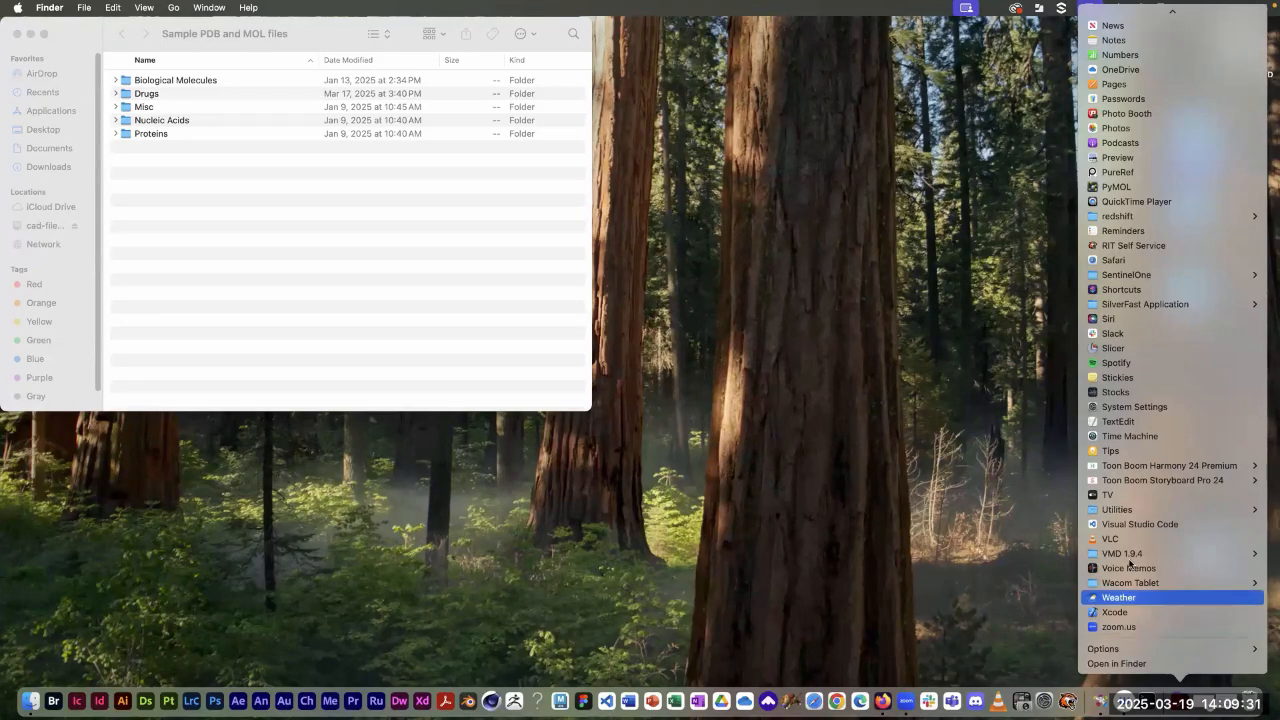
pyautogui.moveTo(1130, 552)
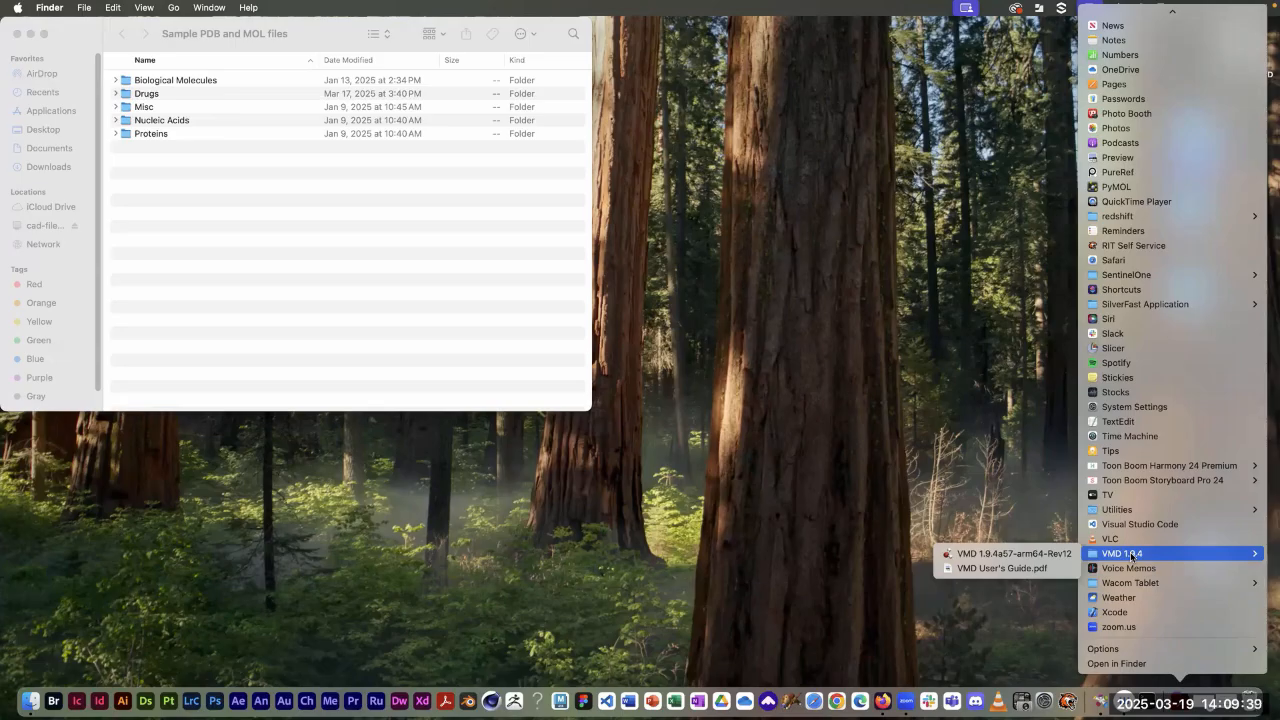
pyautogui.click(1003, 553)
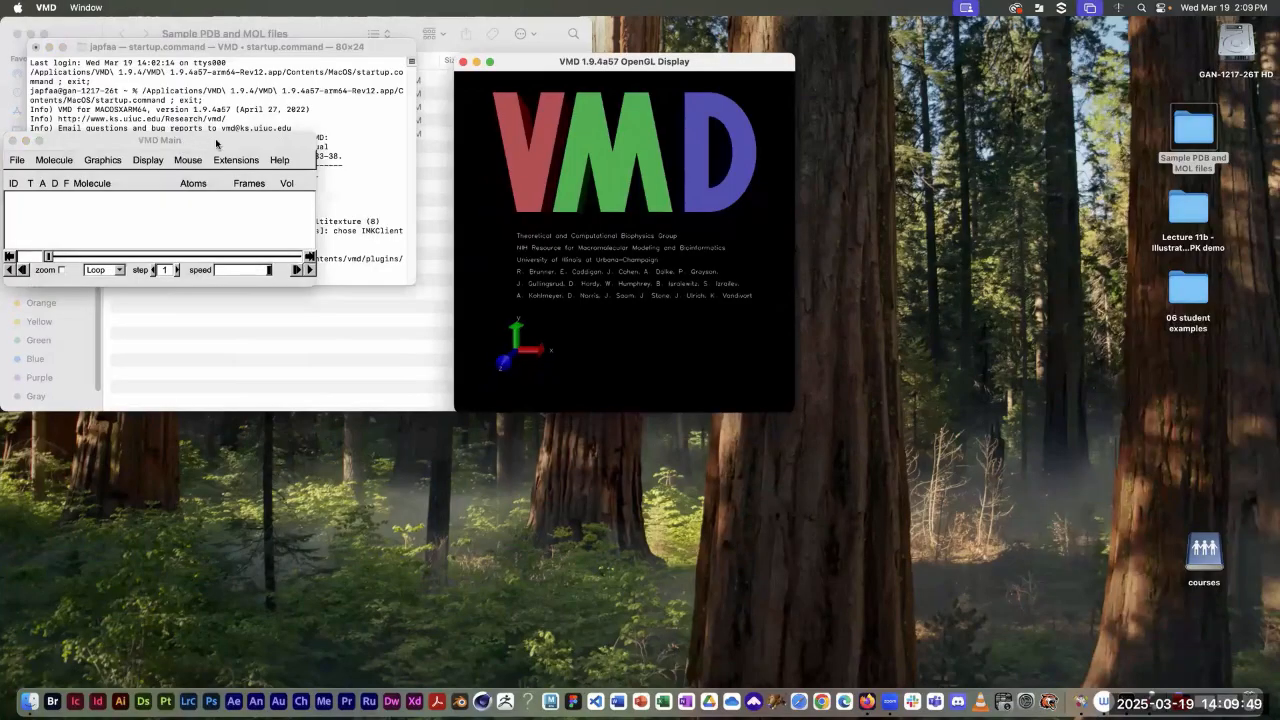
# Step: Move the VMD Main window clear of the OpenGL Display and tuck the terminal window into the screen corner
pyautogui.moveTo(216, 145); pyautogui.dragTo(947, 131)
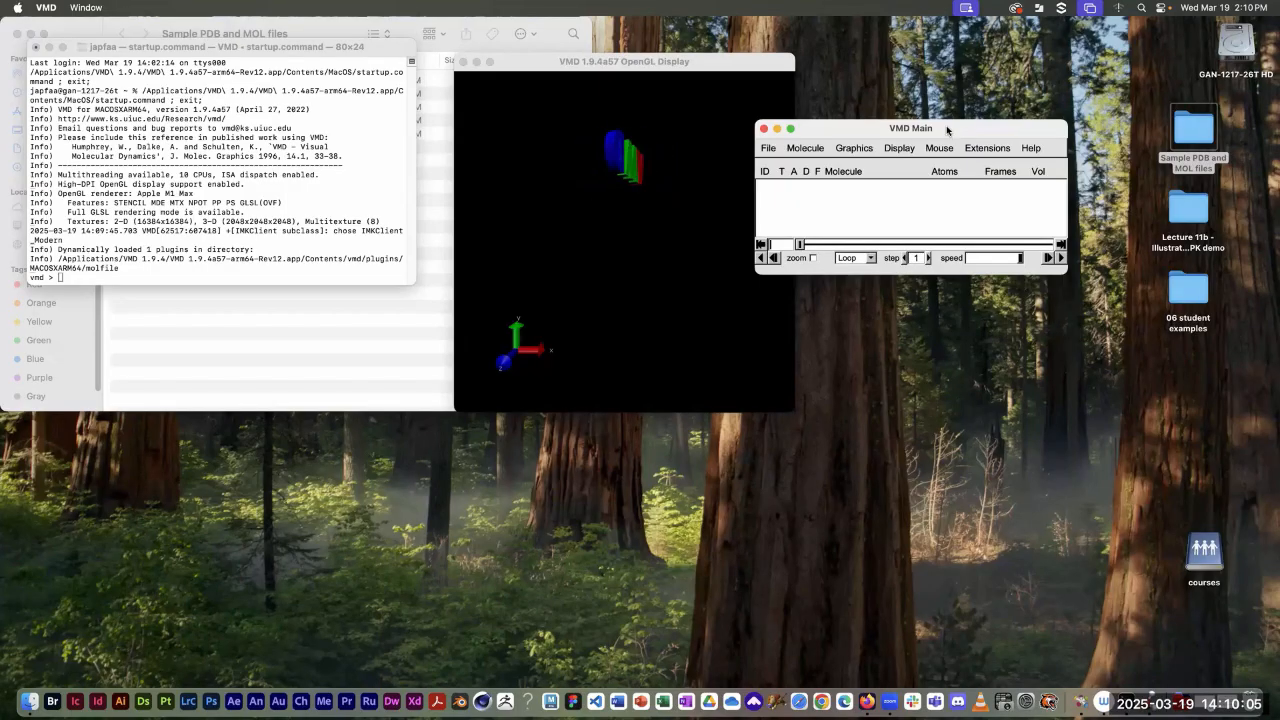
pyautogui.click(155, 49)
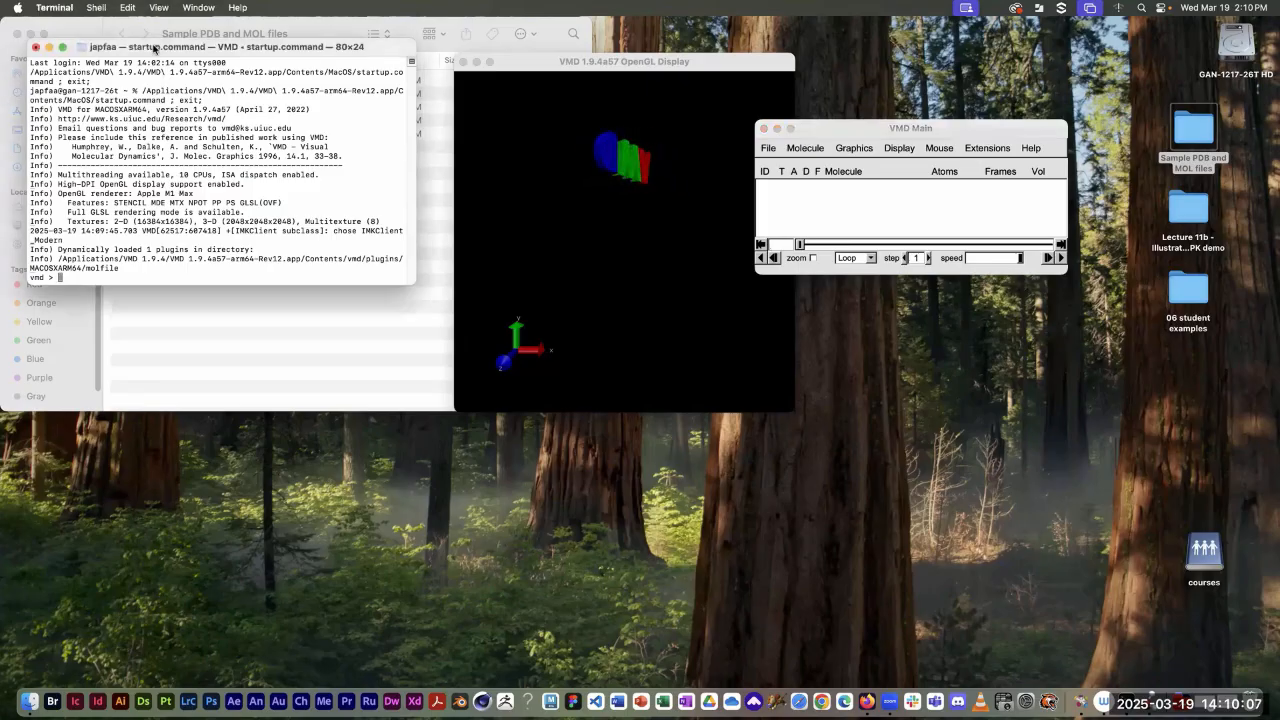
pyautogui.moveTo(155, 49); pyautogui.dragTo(192, 34)
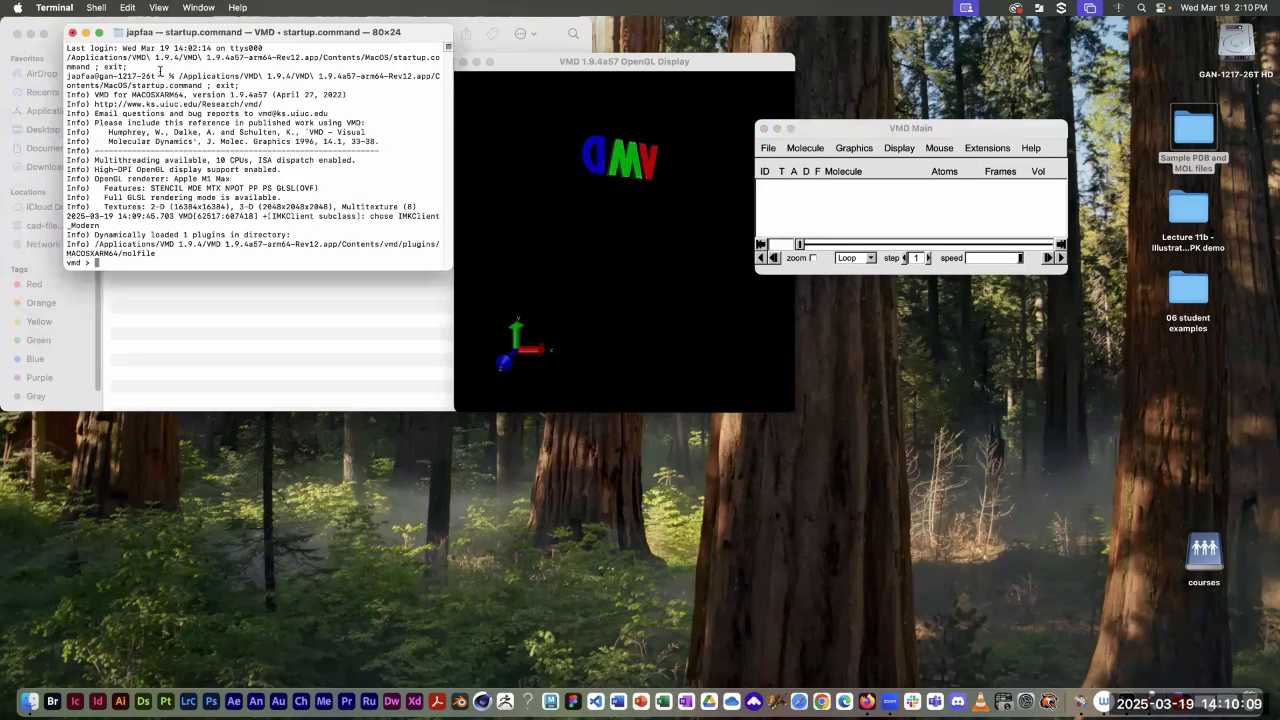
pyautogui.moveTo(323, 34); pyautogui.dragTo(268, 34)
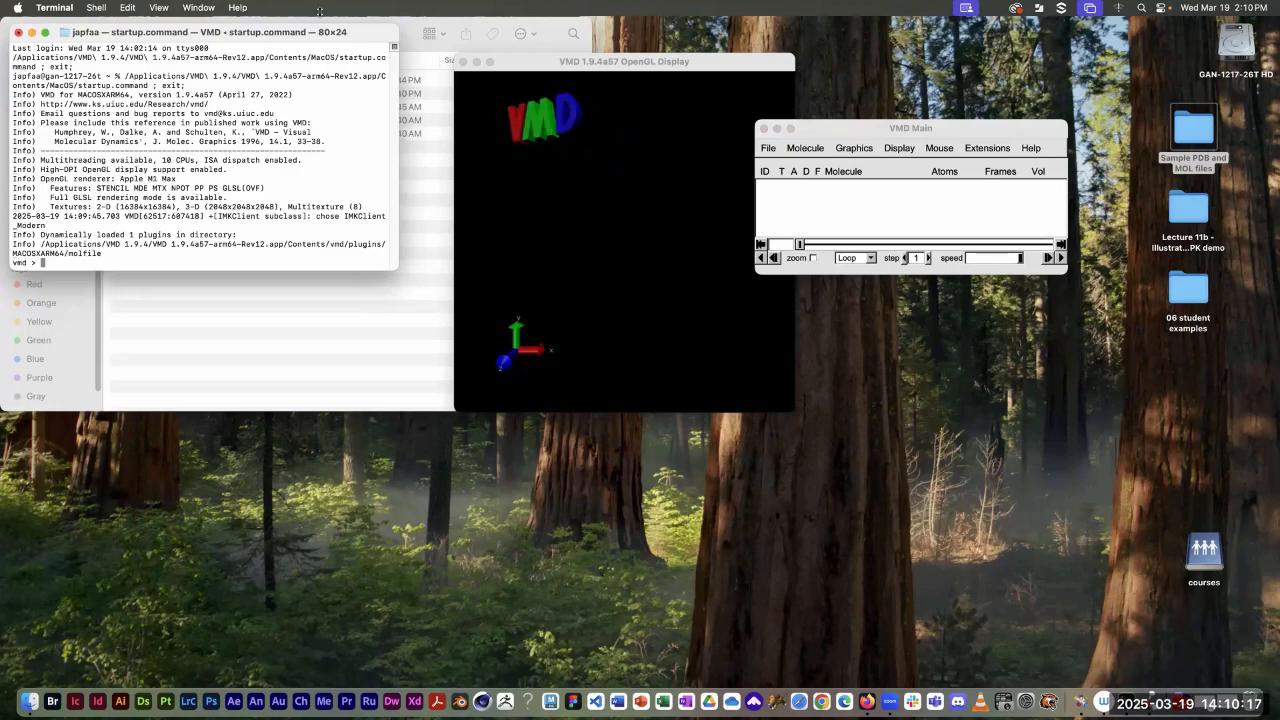
# Step: Move the OpenGL Display over the terminal, enlarge it, and place the VMD Main window so it overlaps the display's edge
pyautogui.moveTo(528, 64); pyautogui.dragTo(129, 39)
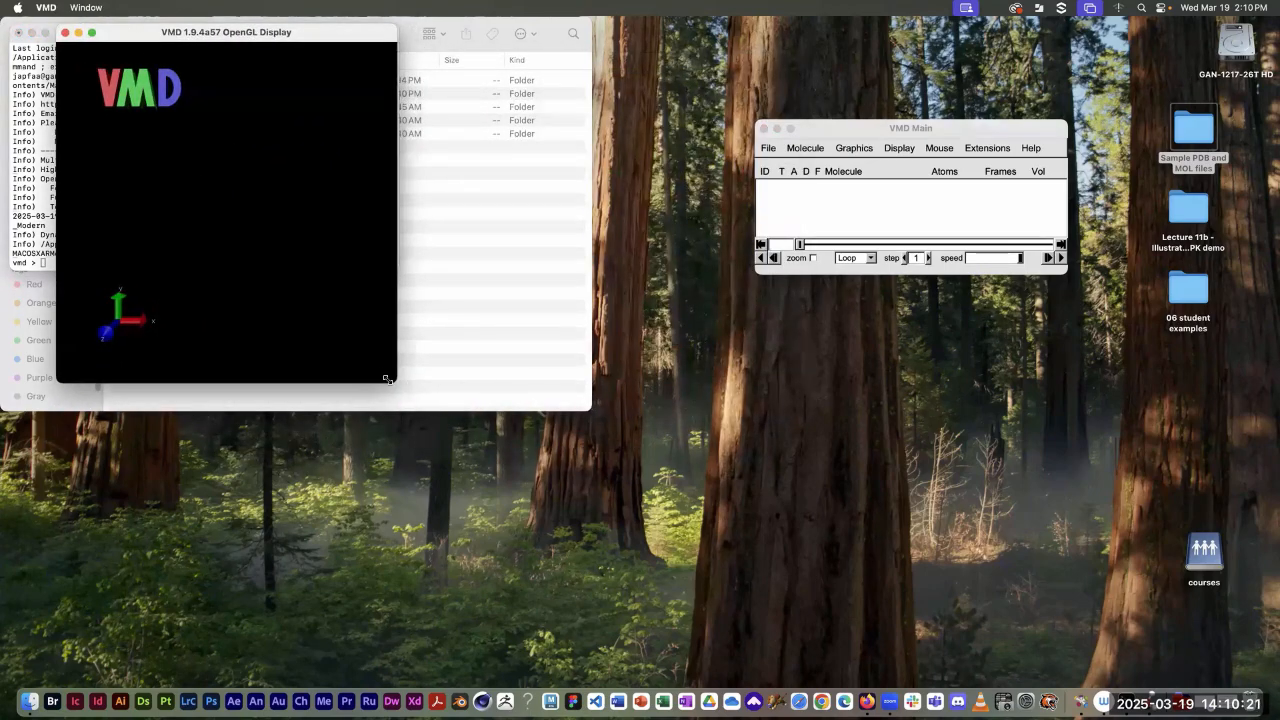
pyautogui.moveTo(387, 379); pyautogui.dragTo(674, 631)
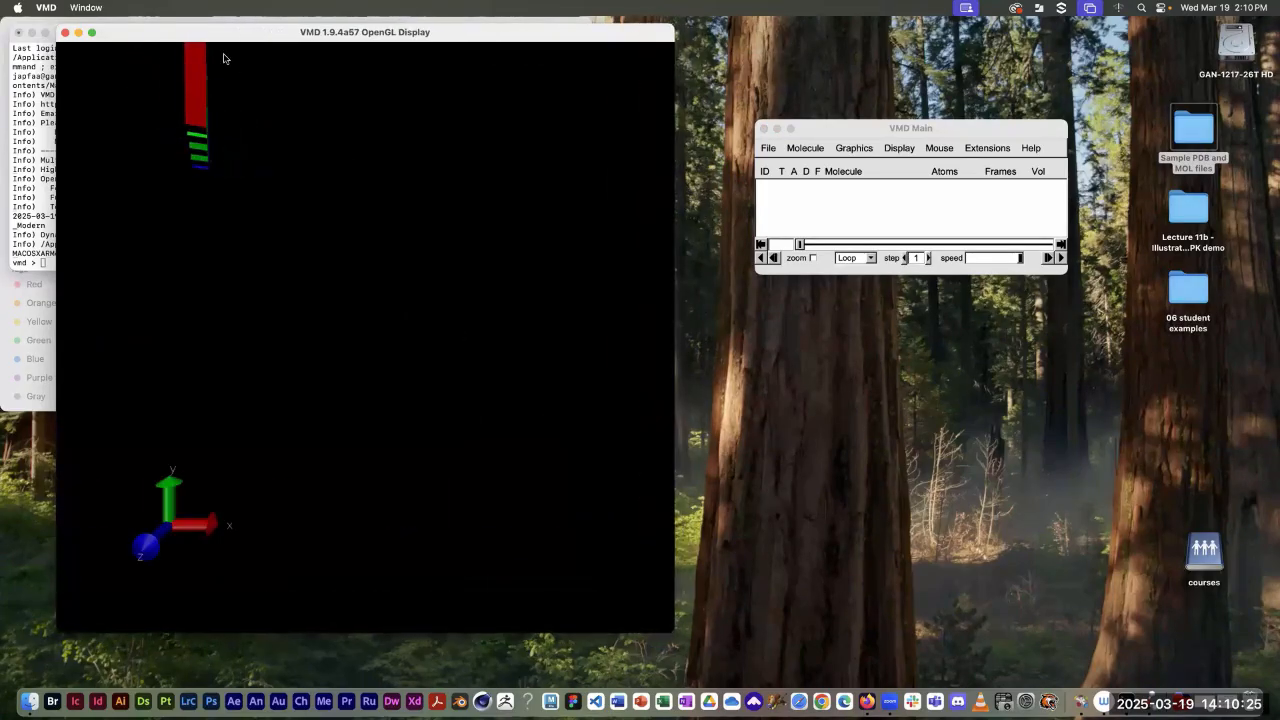
pyautogui.moveTo(223, 32); pyautogui.dragTo(211, 59)
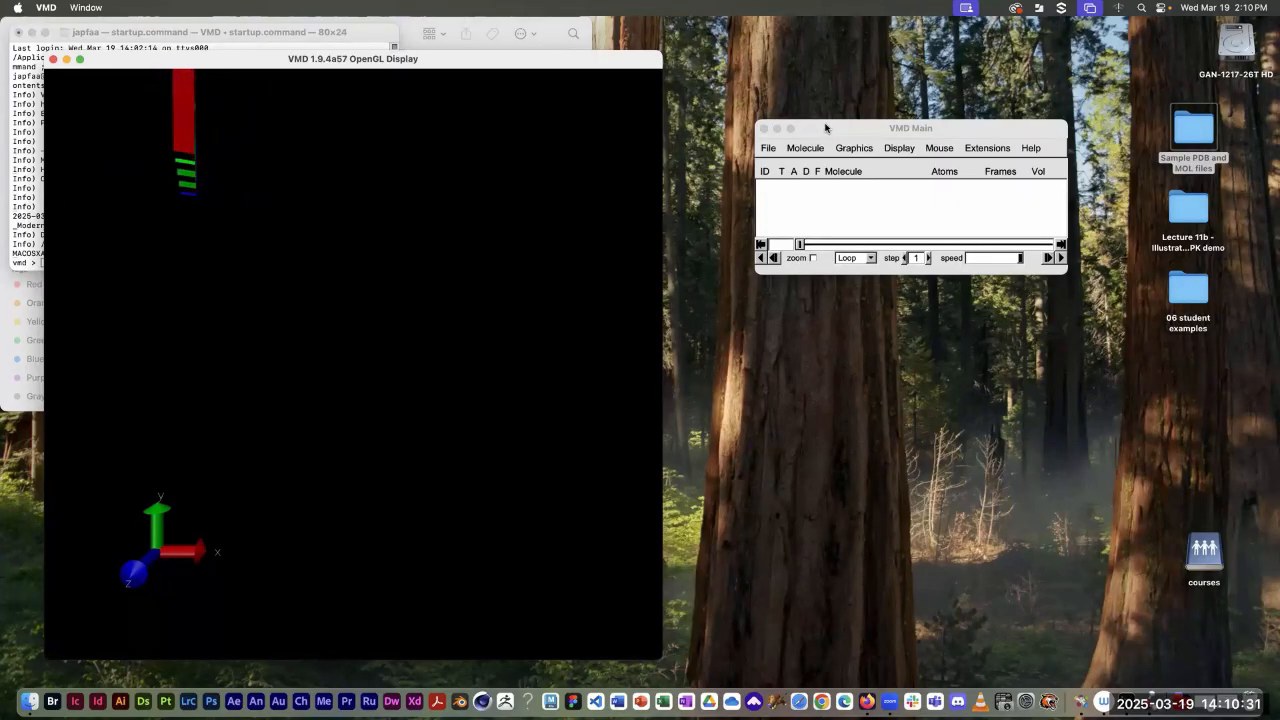
pyautogui.moveTo(825, 127); pyautogui.dragTo(592, 98)
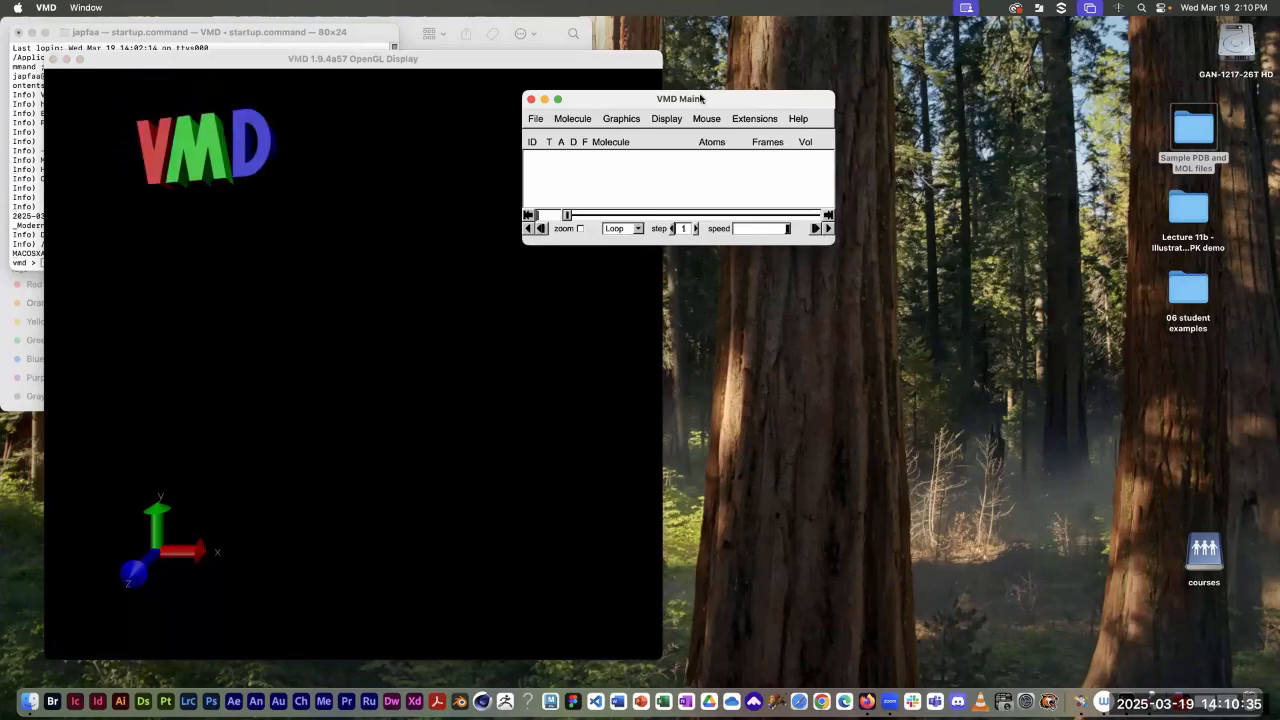
pyautogui.moveTo(620, 100); pyautogui.dragTo(571, 126)
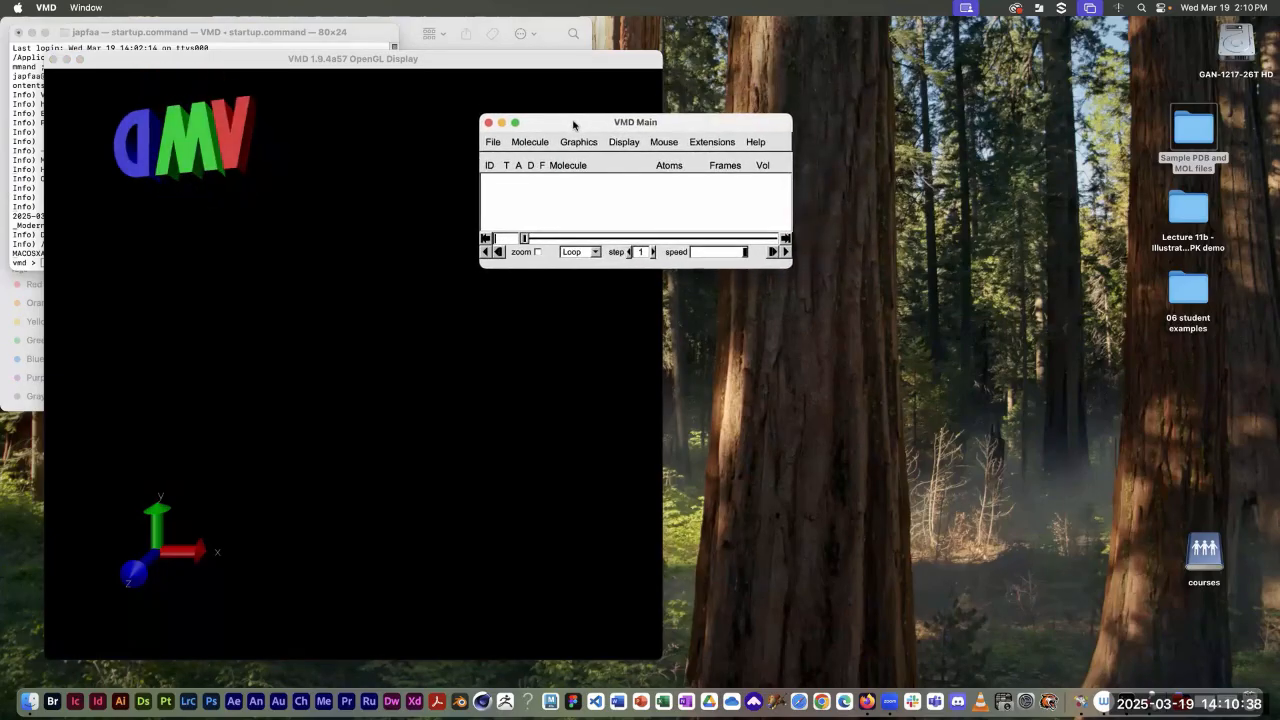
# Step: Open the Molecule File Browser for a new molecule and place it beside the VMD Main window
pyautogui.click(494, 143)
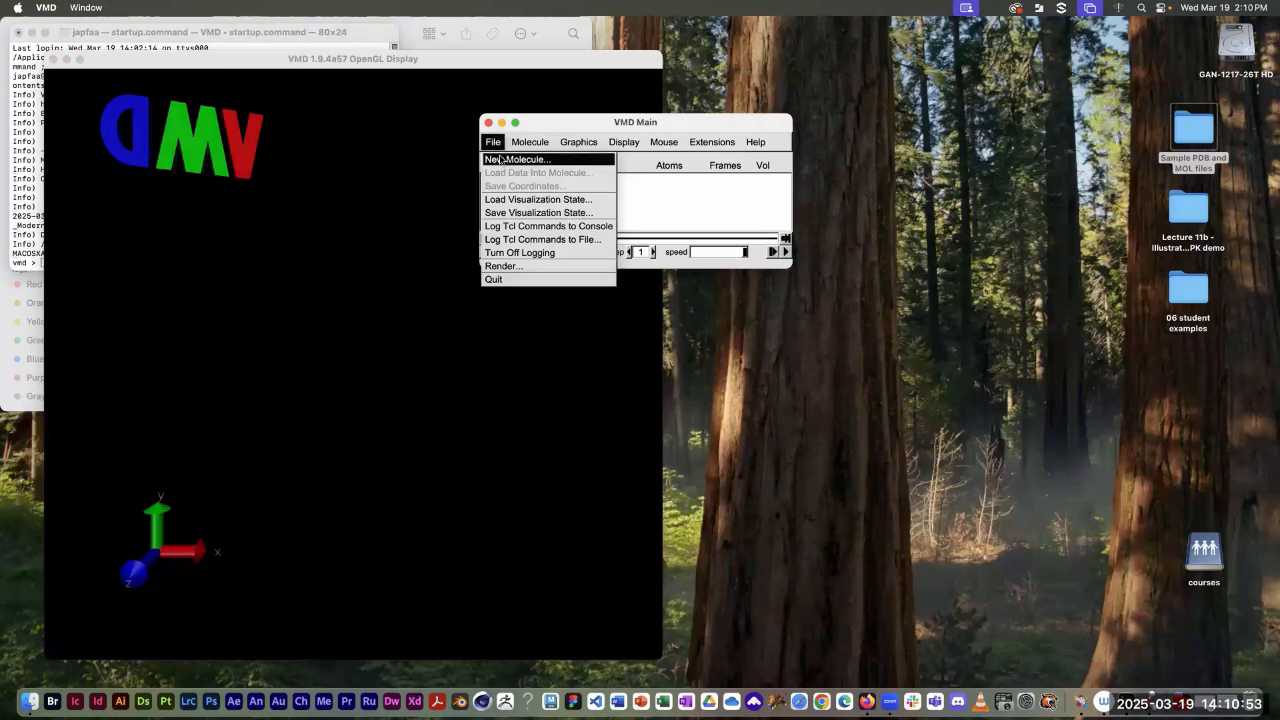
pyautogui.click(494, 163)
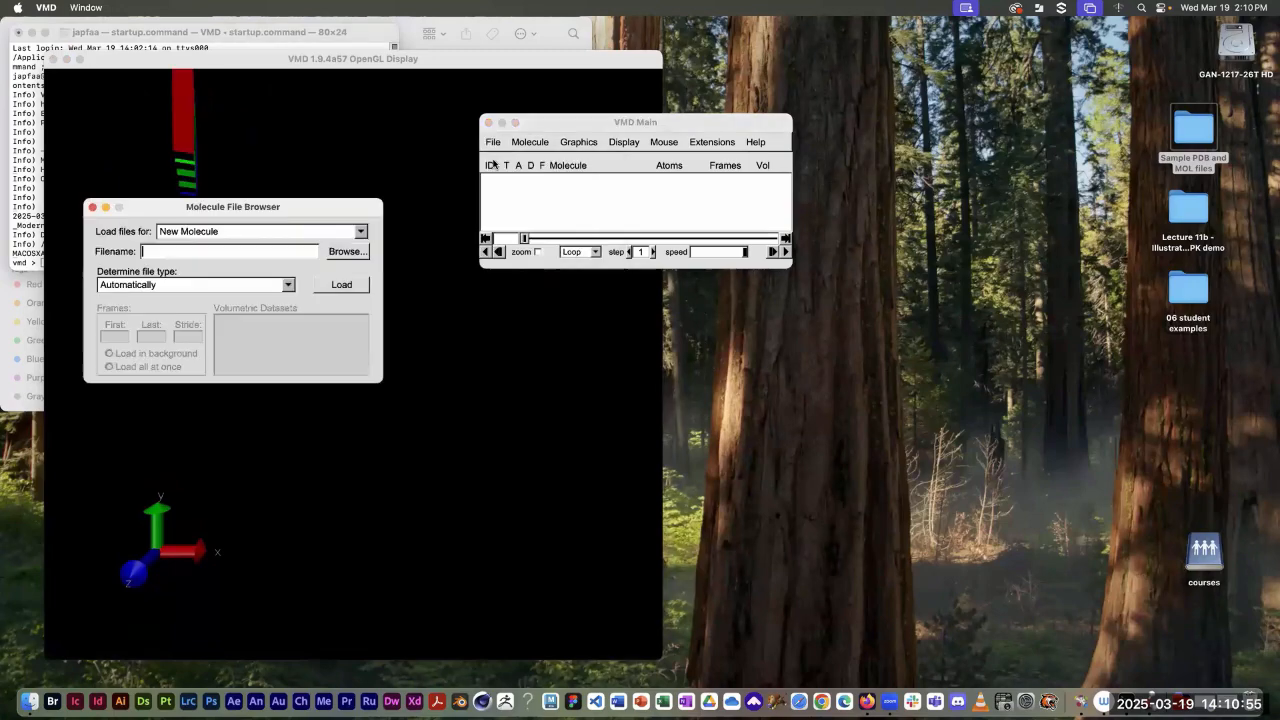
pyautogui.moveTo(310, 210); pyautogui.dragTo(590, 203)
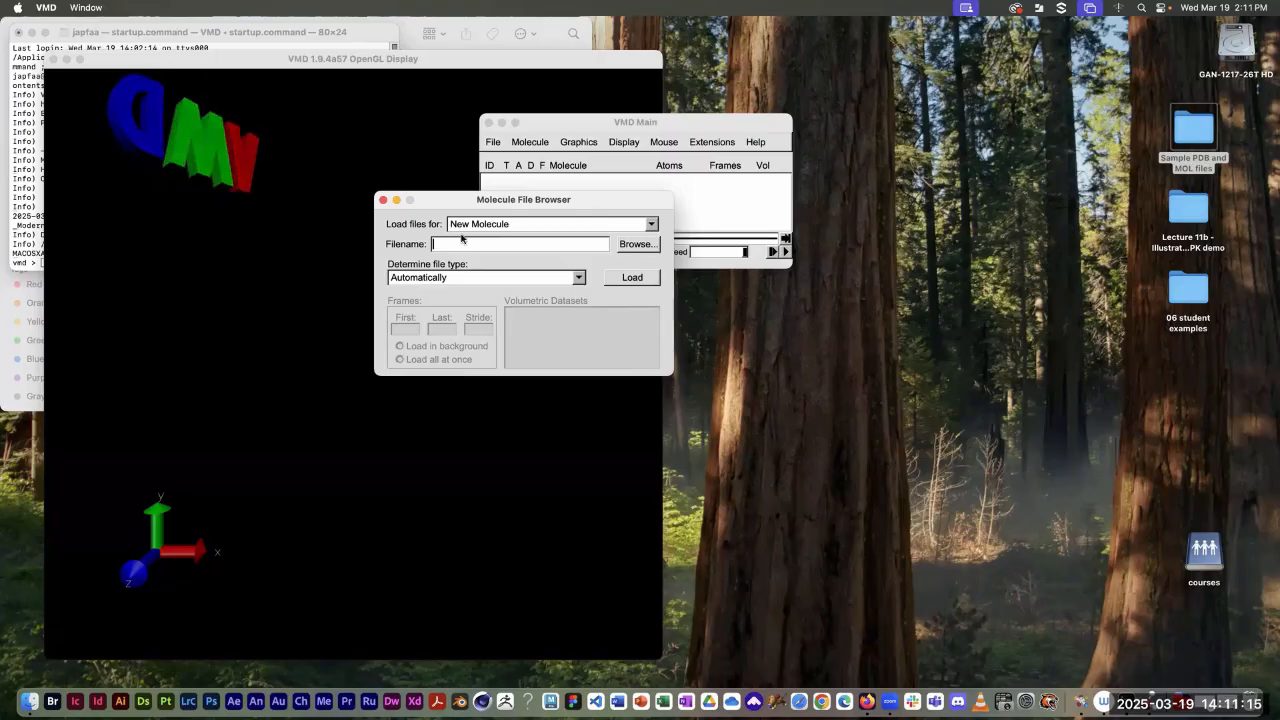
# Step: Choose cholesterol.pdb from the Biological Molecules folder inside the desktop's Sample PDB and MOL files folder as the molecule file
pyautogui.click(636, 245)
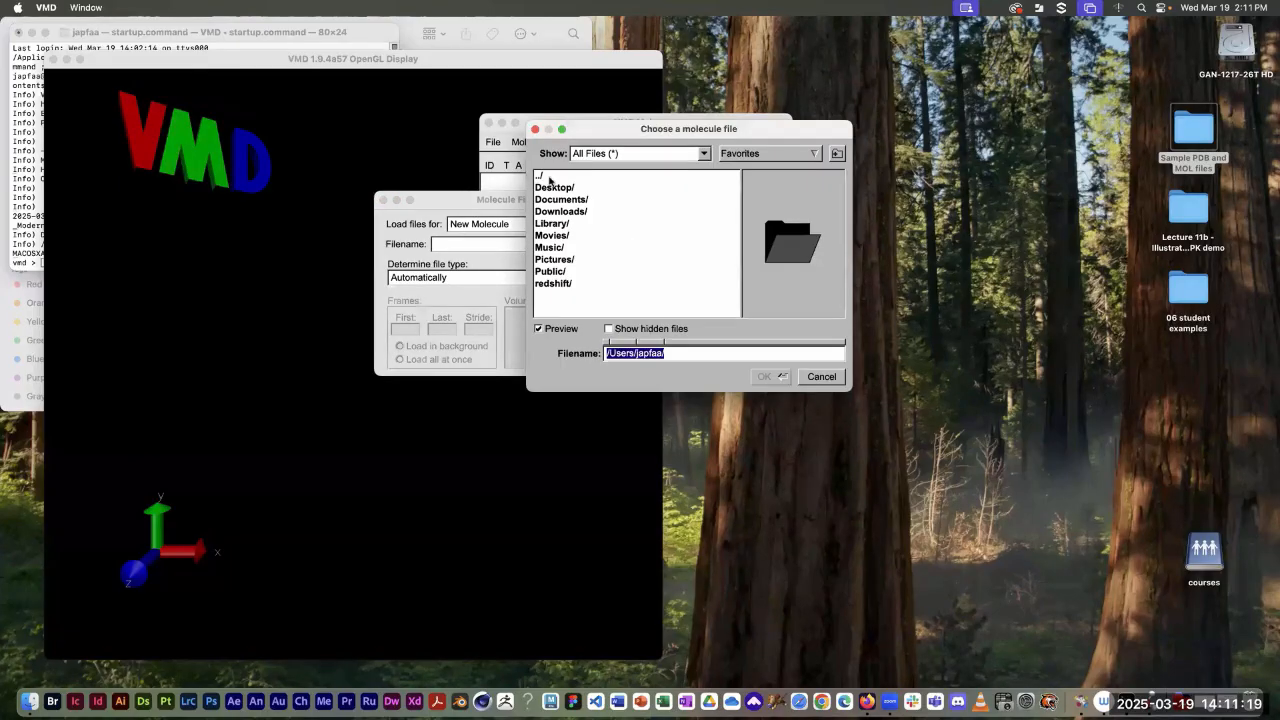
pyautogui.doubleClick(563, 188)
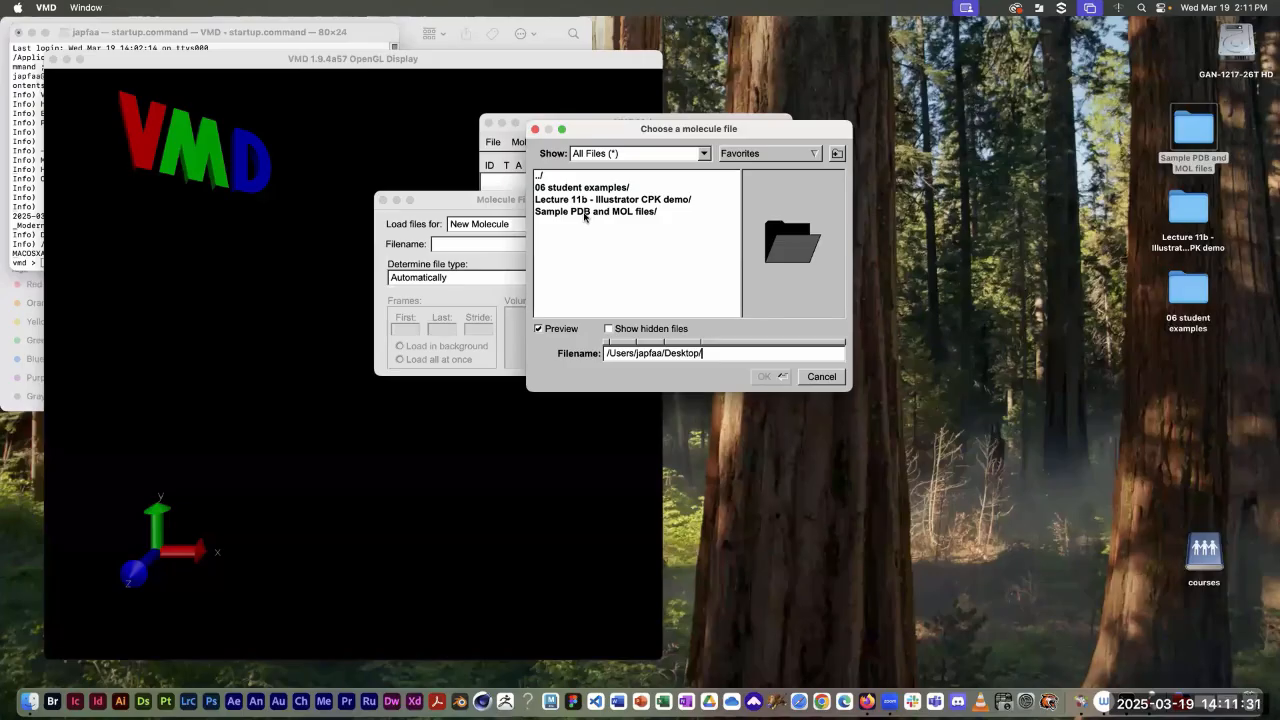
pyautogui.doubleClick(586, 212)
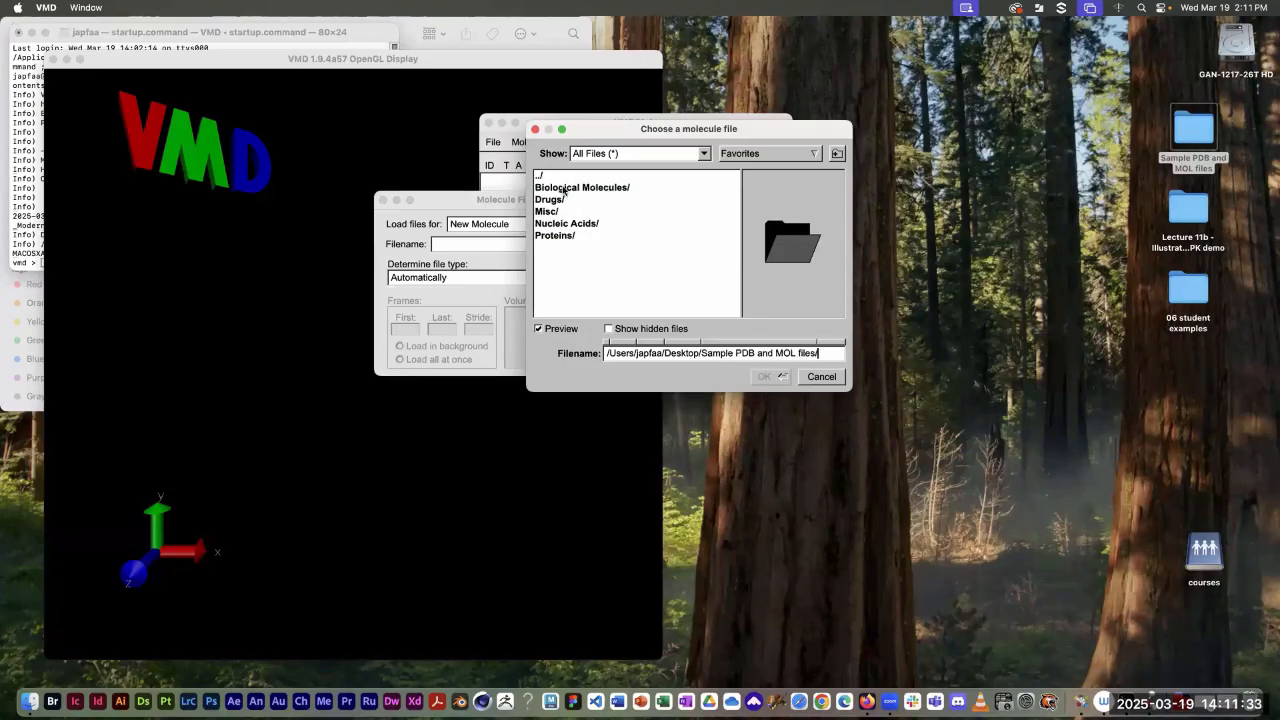
pyautogui.doubleClick(602, 187)
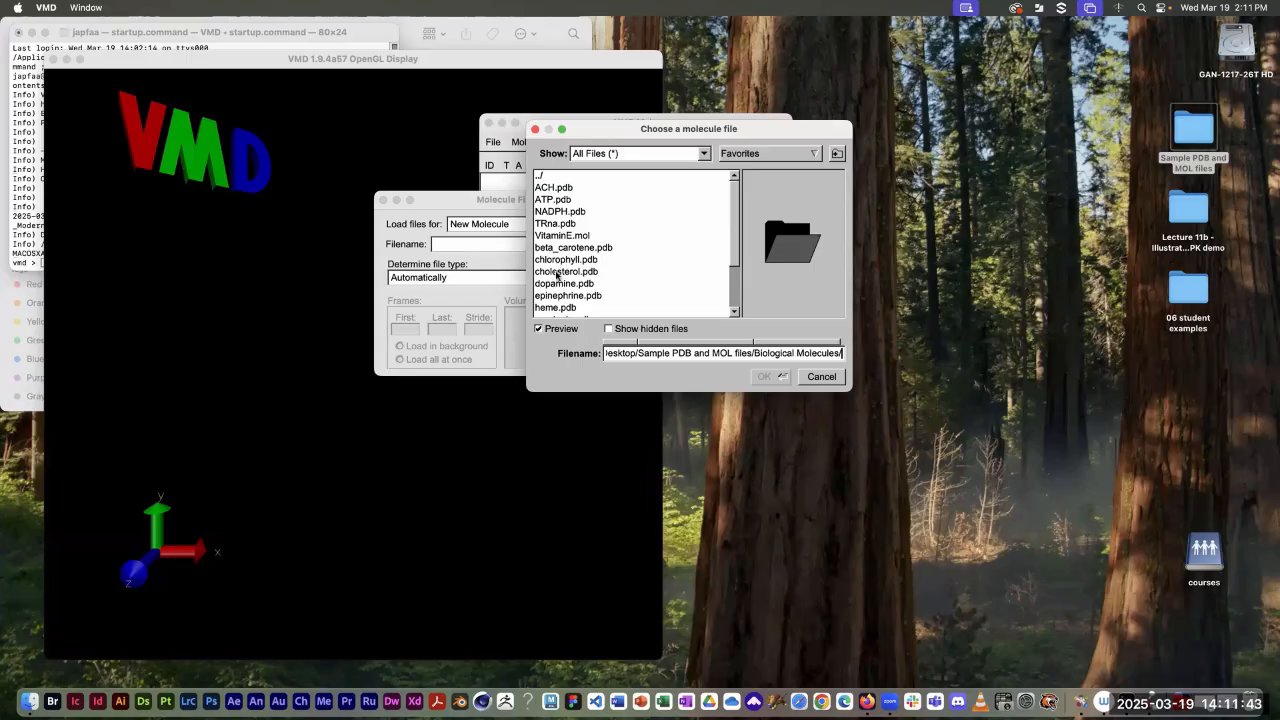
pyautogui.click(557, 275)
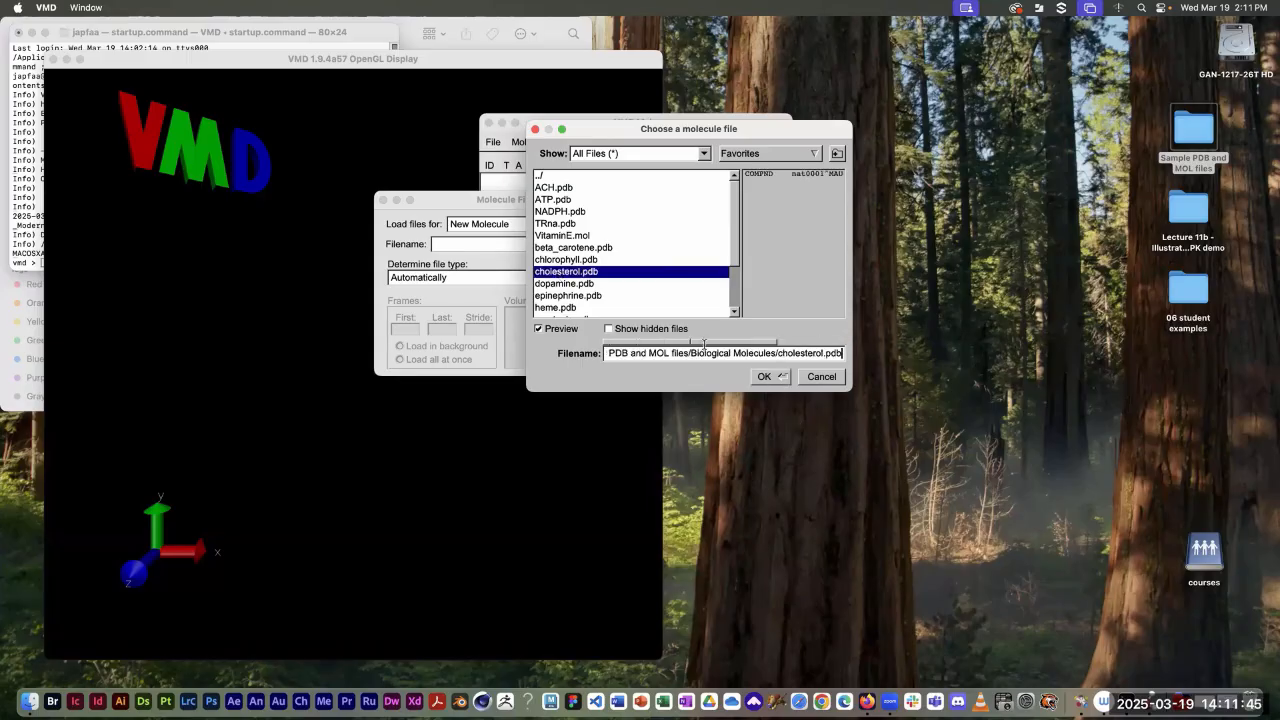
pyautogui.click(766, 377)
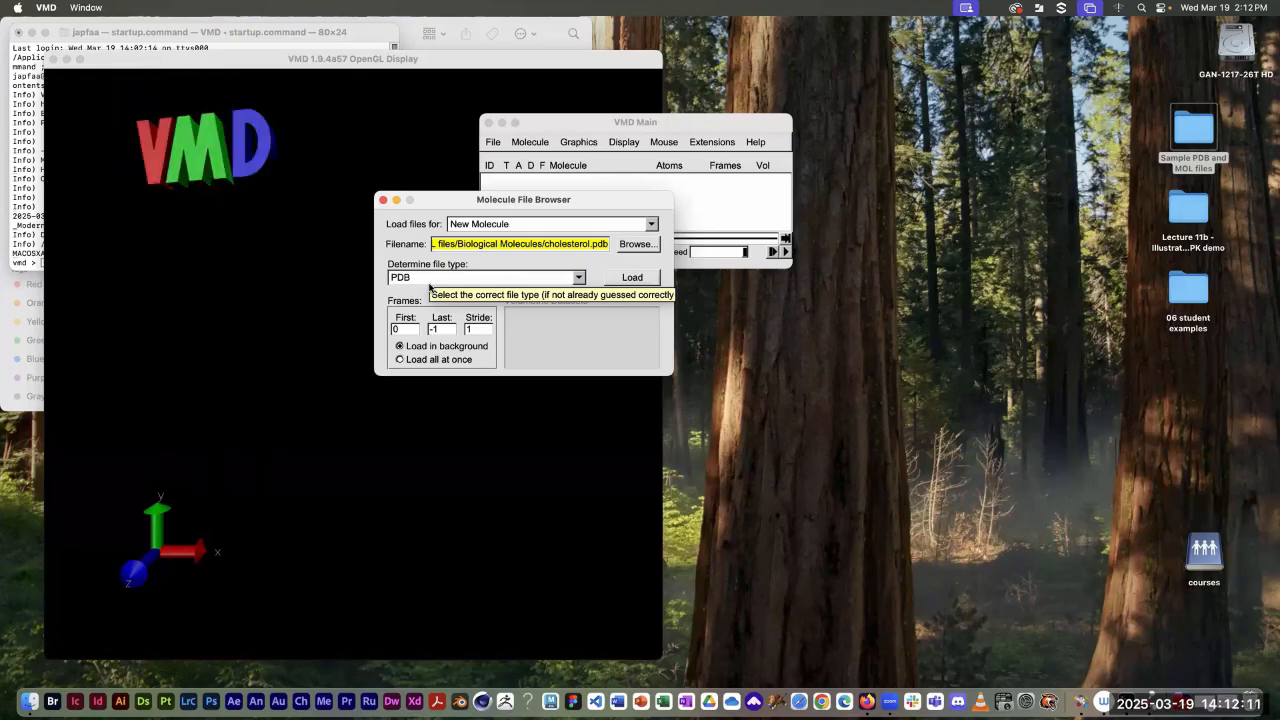
# Step: Review the available file types, keep PDB, and load cholesterol.pdb as a new molecule
pyautogui.click(578, 279)
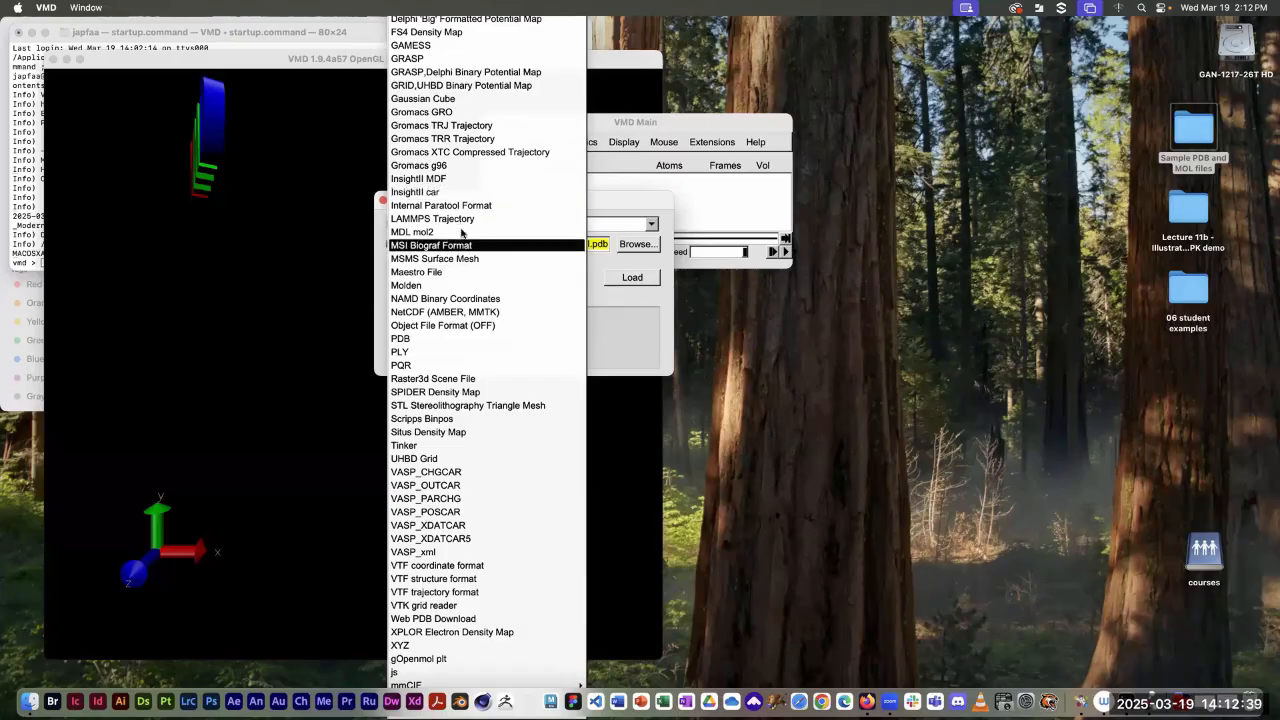
pyautogui.click(603, 296)
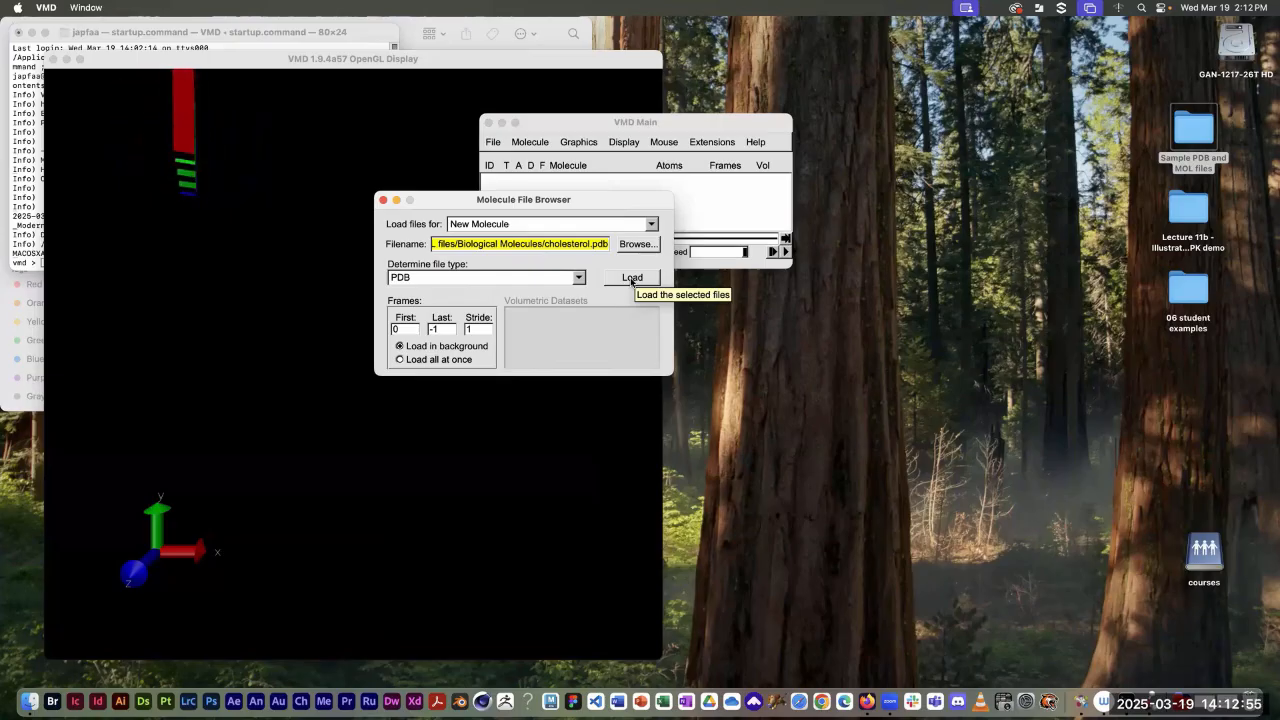
pyautogui.click(631, 281)
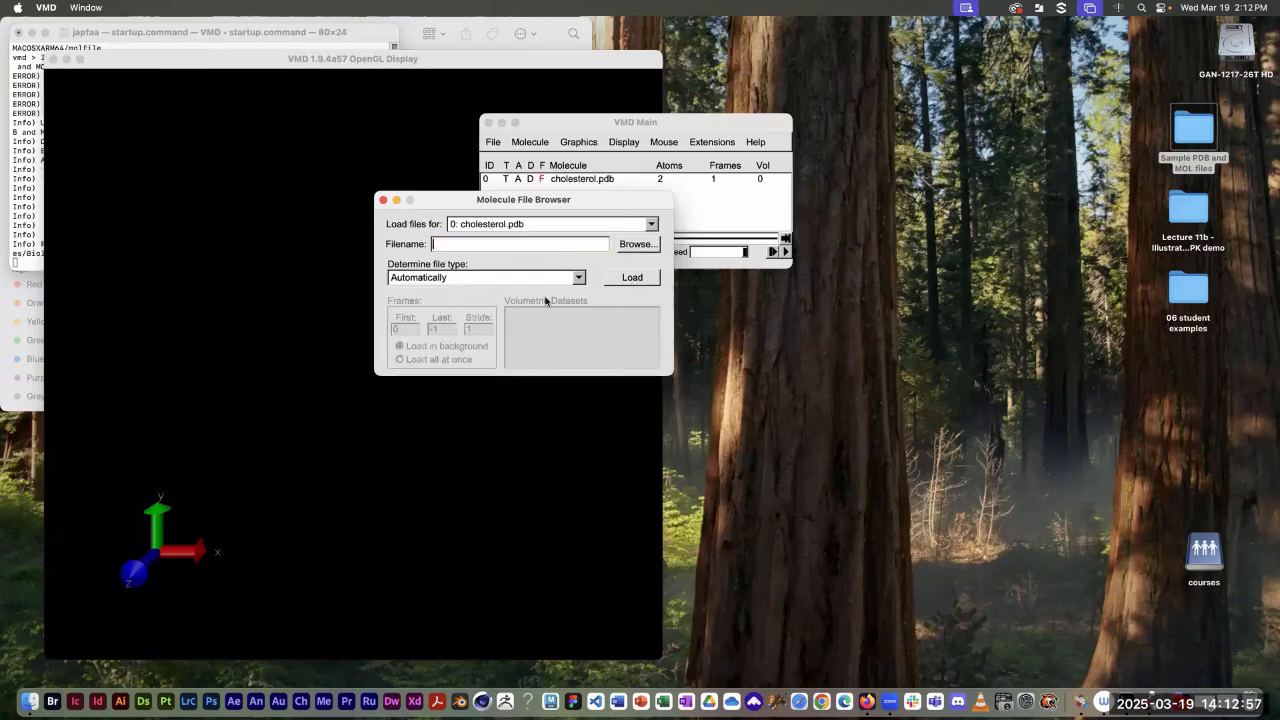
# Step: Move the Molecule File Browser and VMD Main windows beside the OpenGL Display, and rotate the display's view
pyautogui.moveTo(428, 200); pyautogui.dragTo(651, 329)
pyautogui.moveTo(559, 121); pyautogui.dragTo(699, 109)
pyautogui.moveTo(666, 329); pyautogui.dragTo(668, 288)
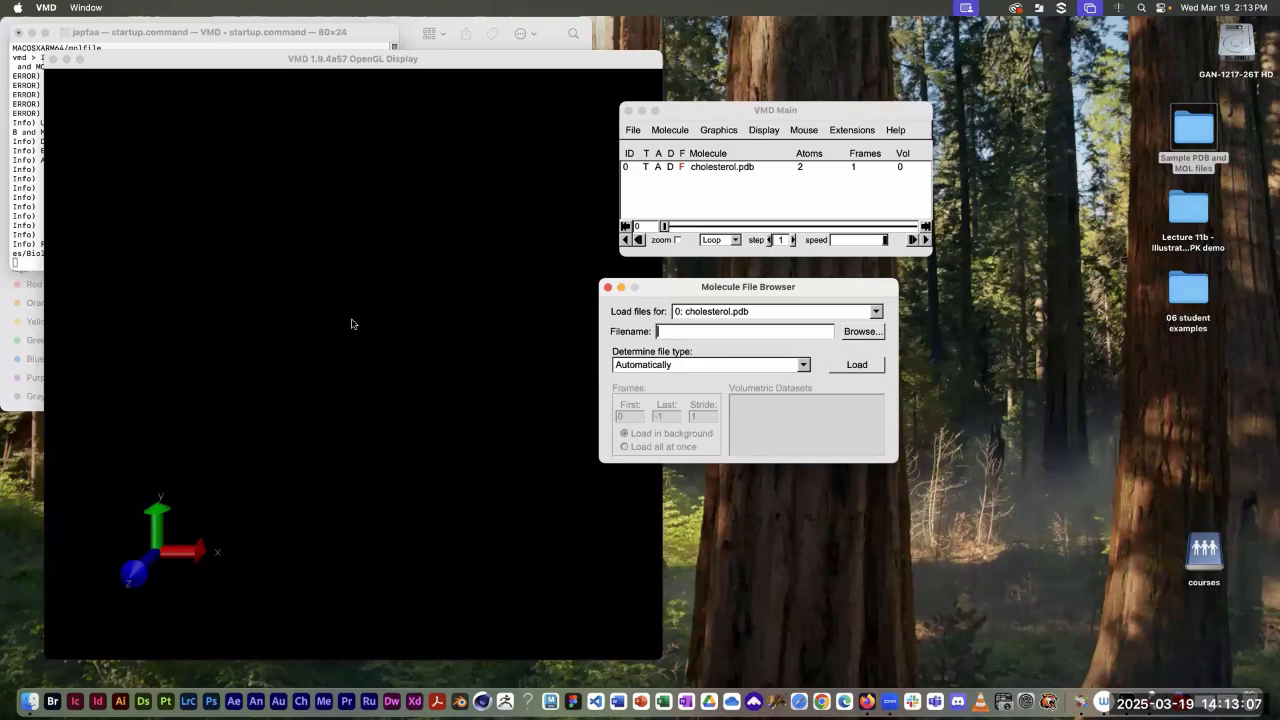
pyautogui.moveTo(332, 322); pyautogui.dragTo(290, 285)
# Step: Bring VMD Main to the front and shift it so it overlaps the OpenGL Display's edge
pyautogui.click(765, 293)
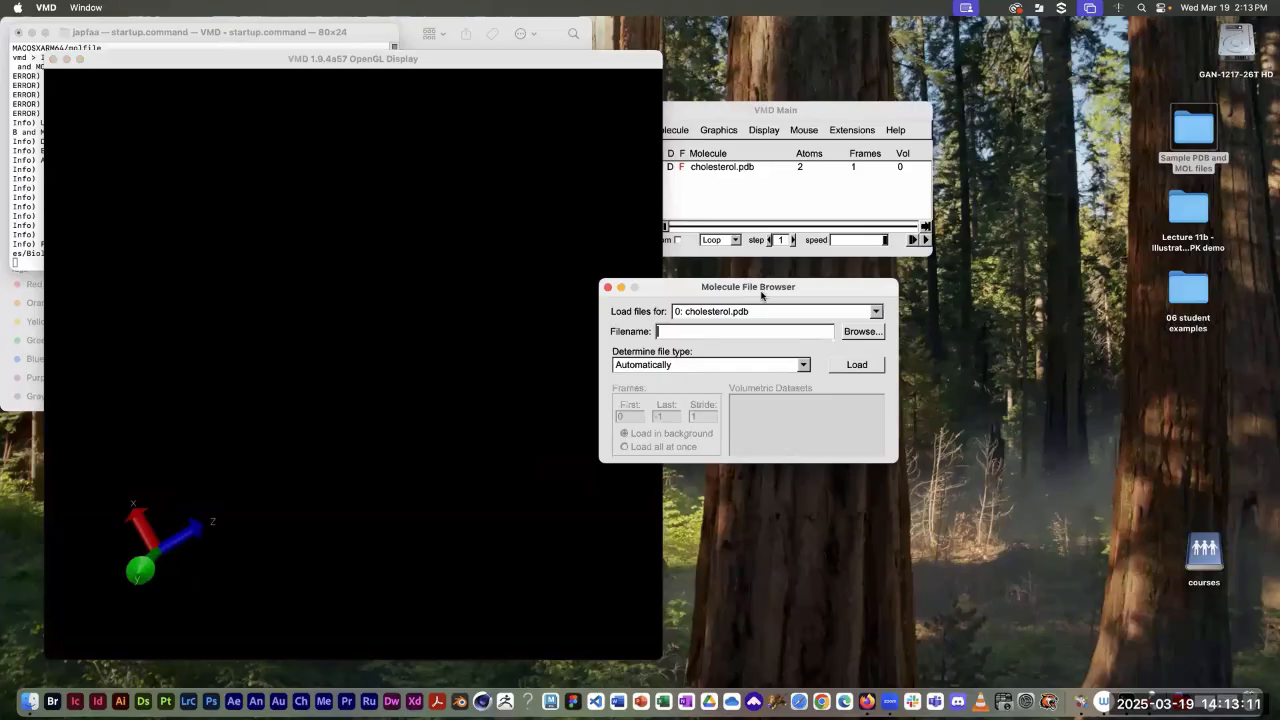
pyautogui.click(774, 180)
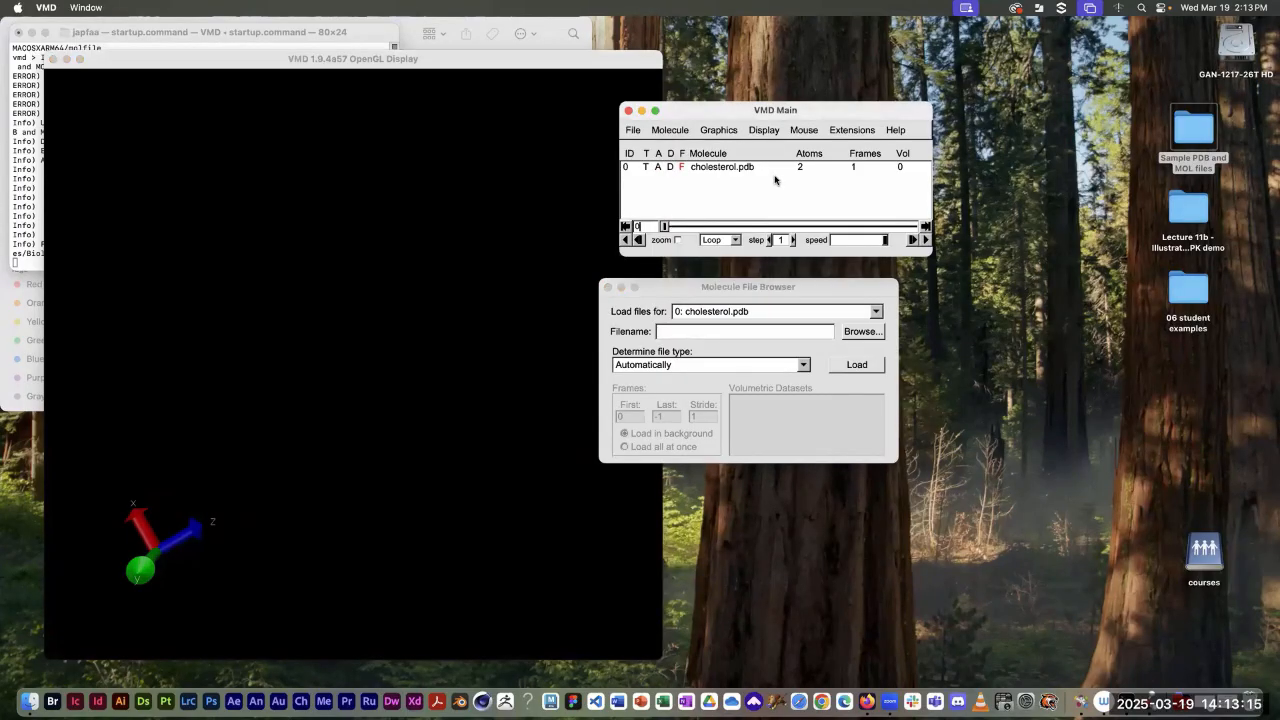
pyautogui.moveTo(727, 112); pyautogui.dragTo(678, 113)
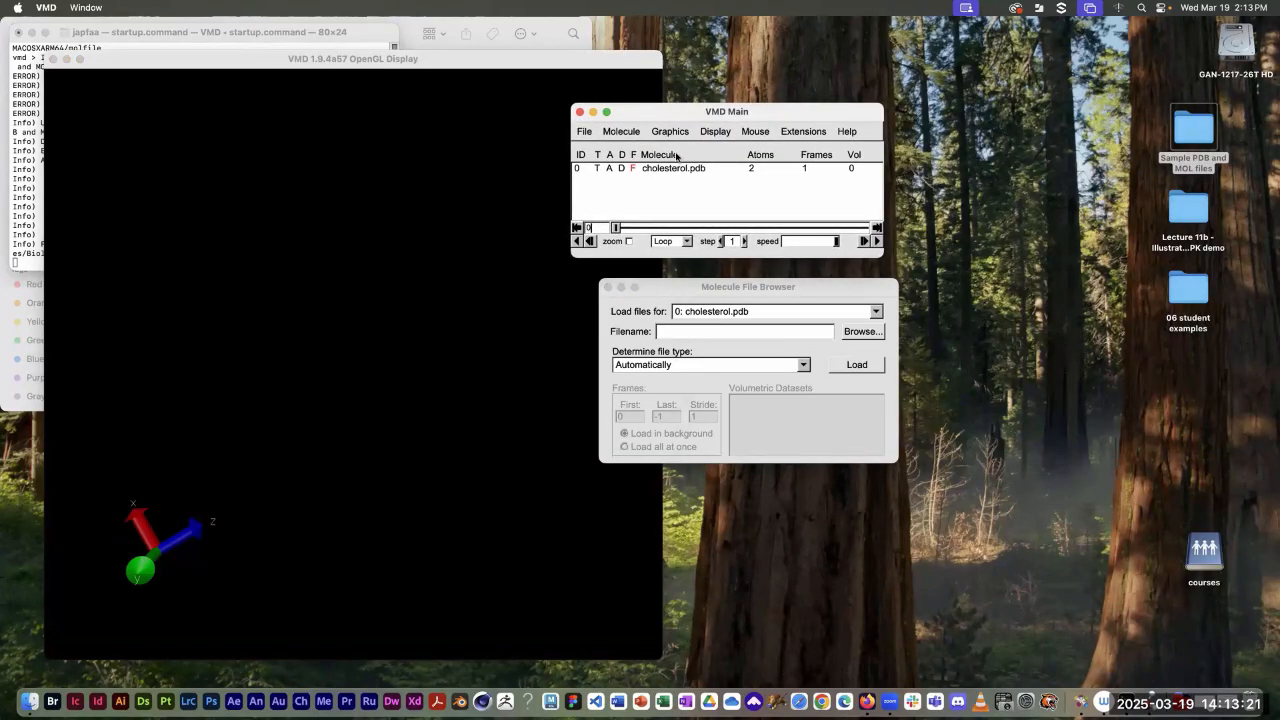
pyautogui.click(633, 168)
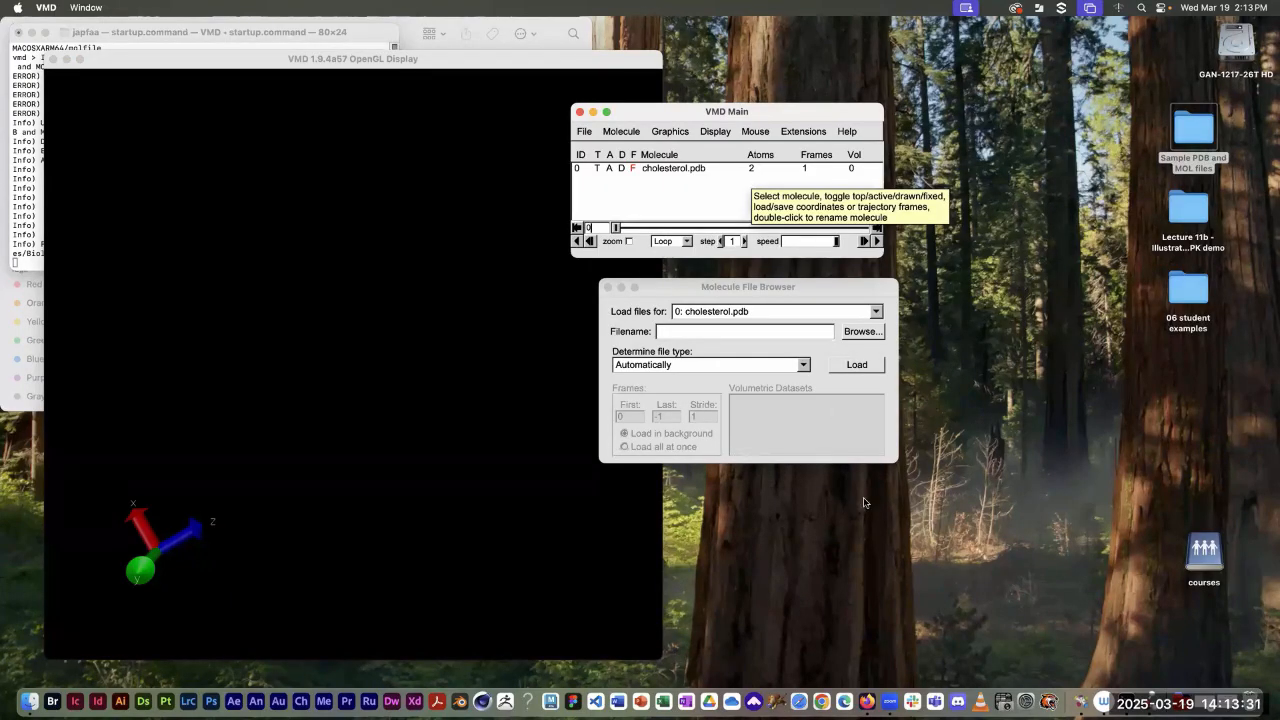
# Step: Try to load vitaminB12.mol from the Biological Molecules folder with the SybylMol file type
pyautogui.click(864, 332)
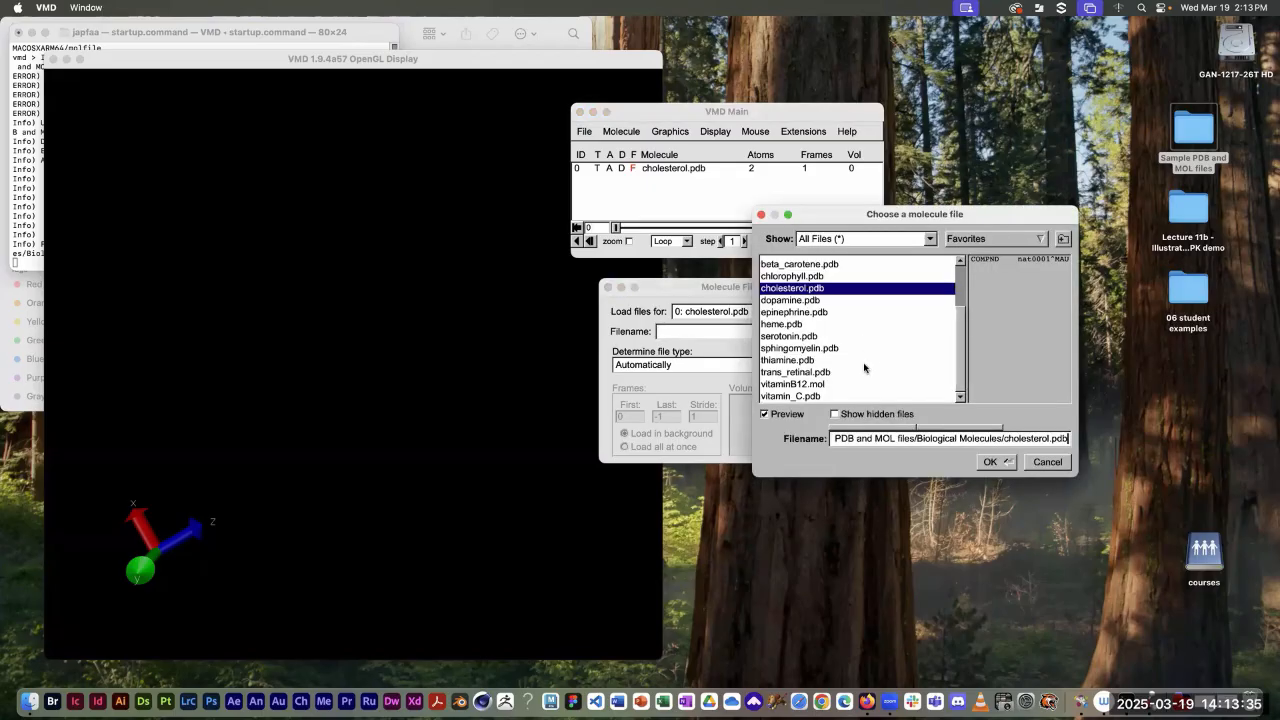
pyautogui.click(780, 386)
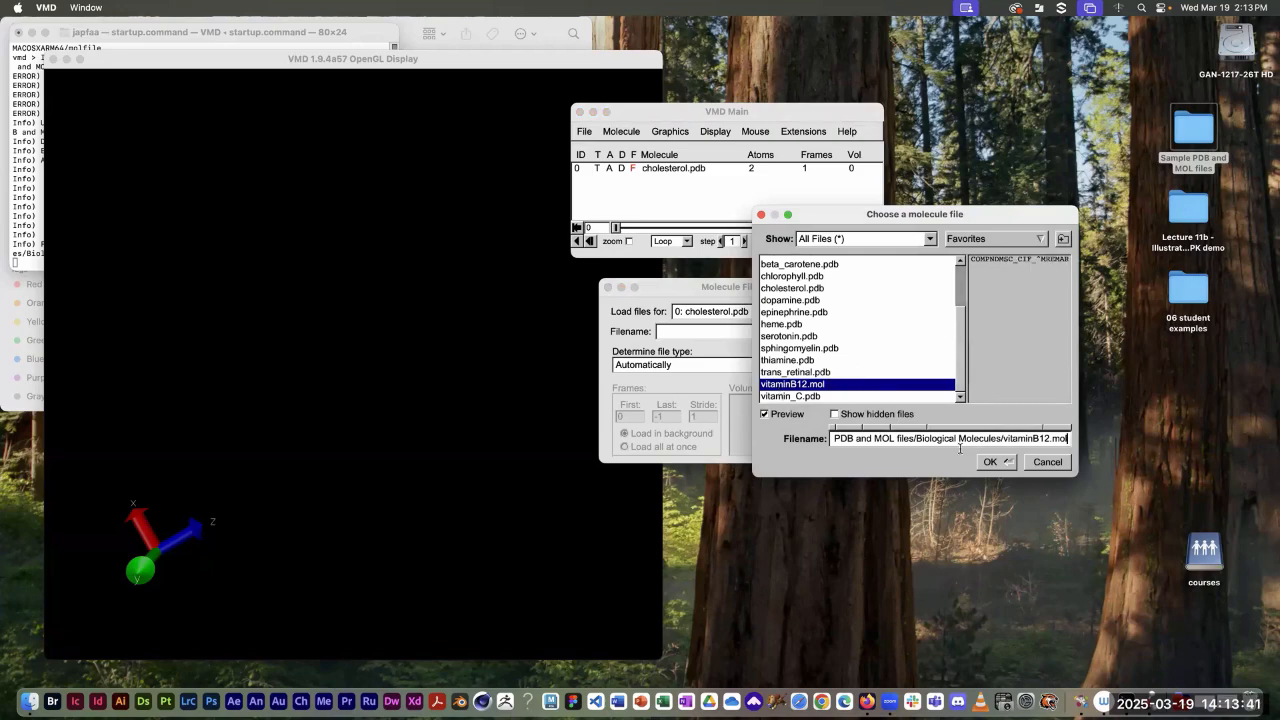
pyautogui.click(990, 462)
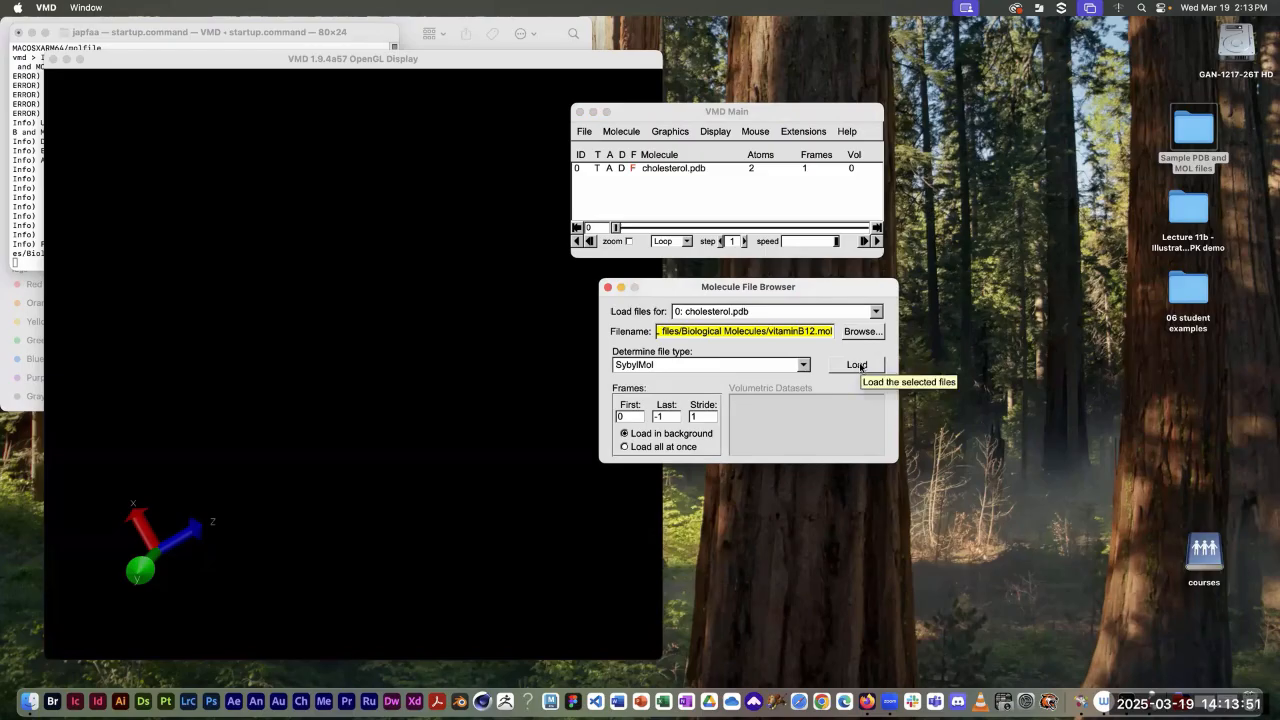
pyautogui.click(857, 365)
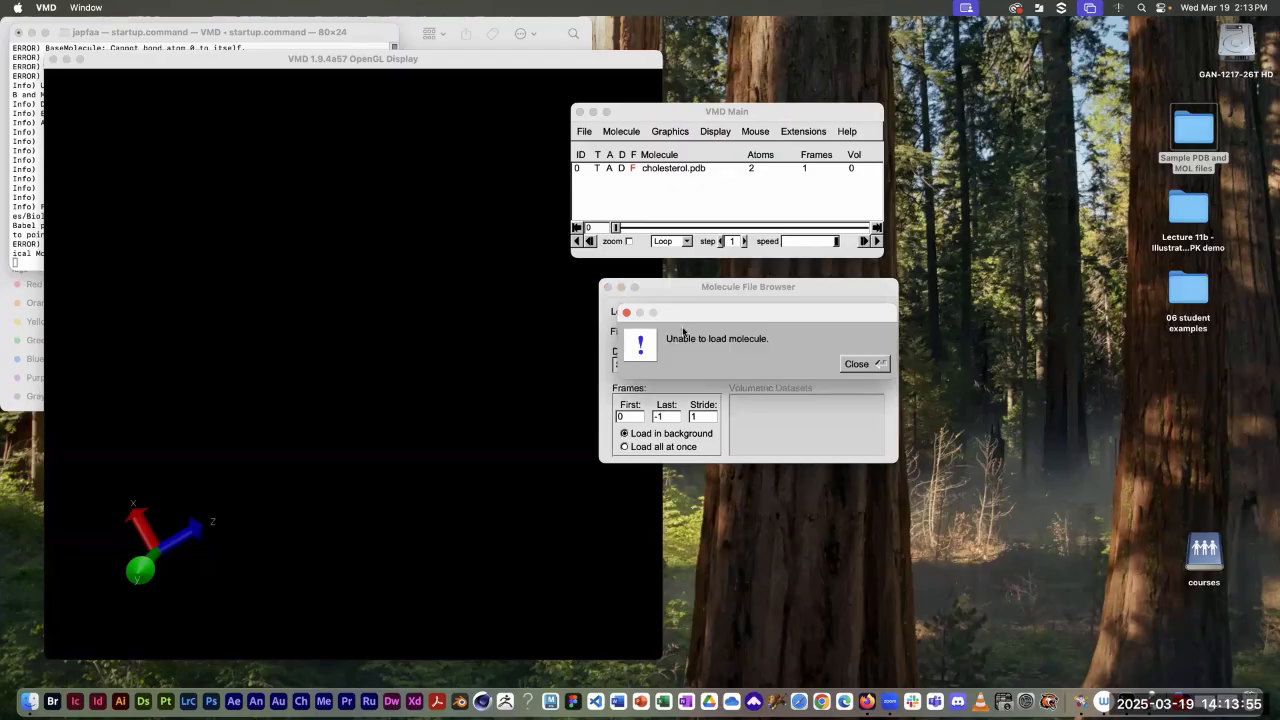
pyautogui.click(855, 365)
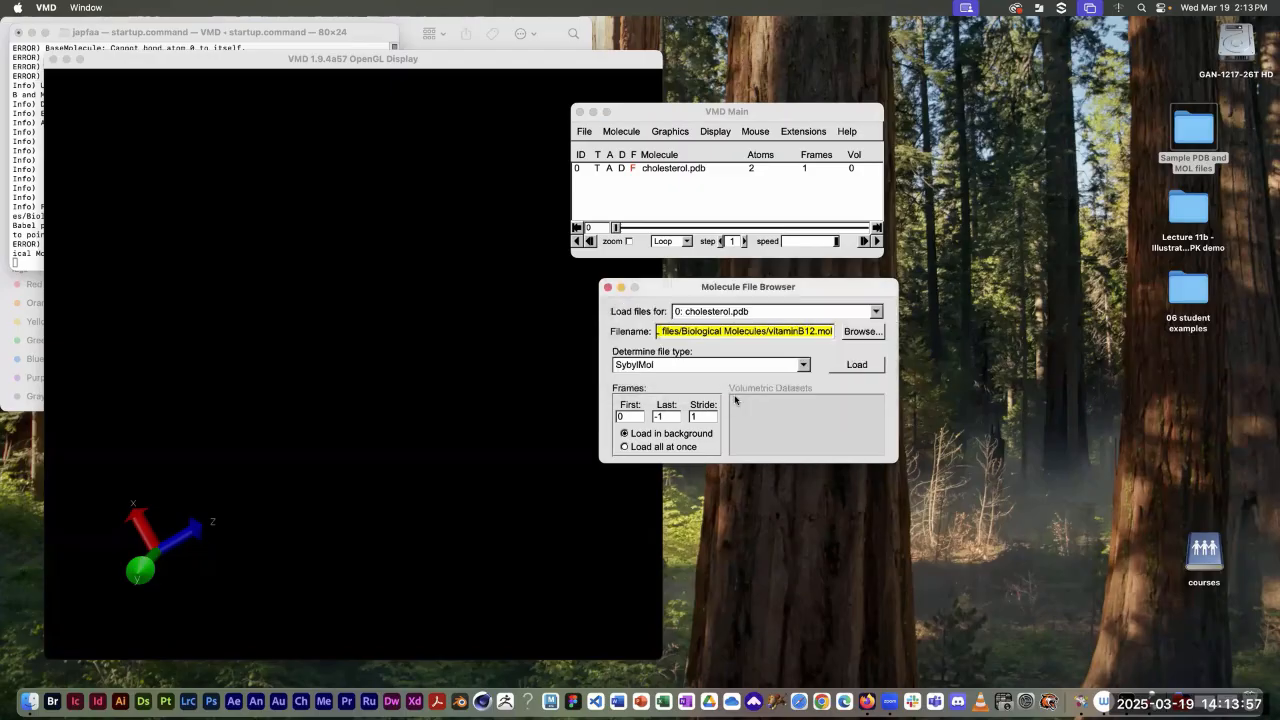
# Step: Try to load vitaminB12.mol again with the file type set to MDLMOL
pyautogui.click(804, 368)
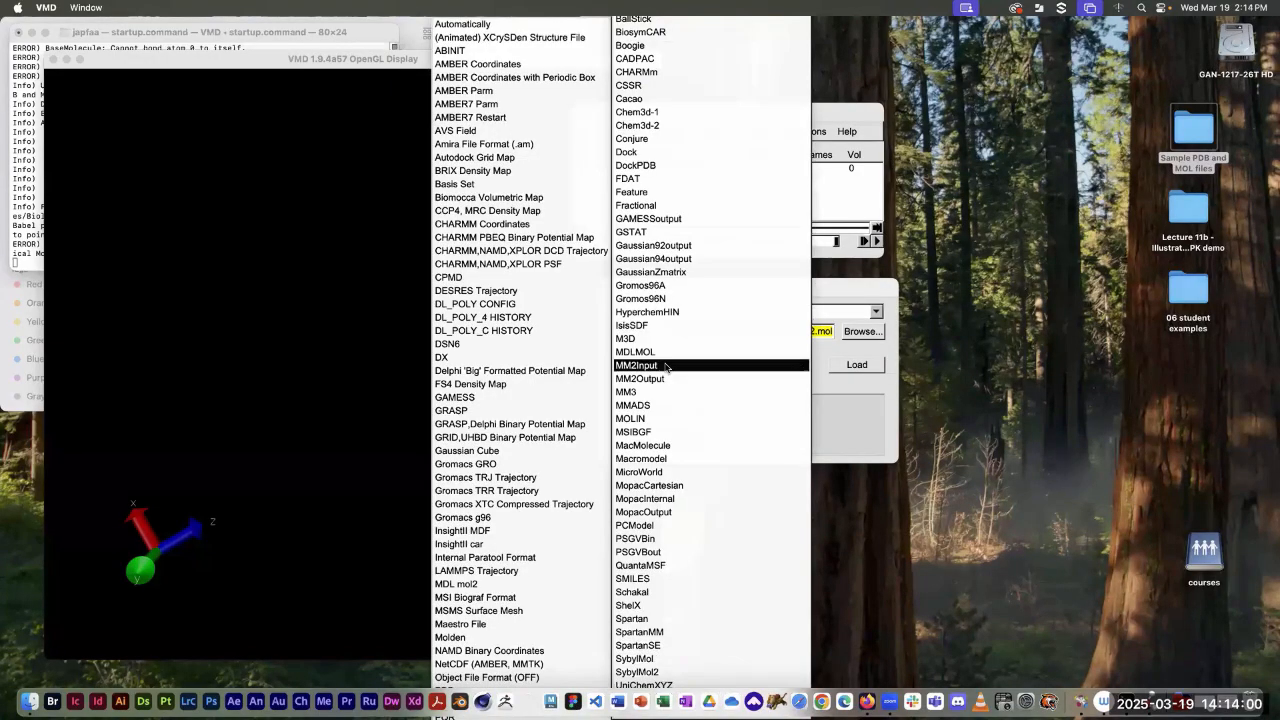
pyautogui.click(645, 353)
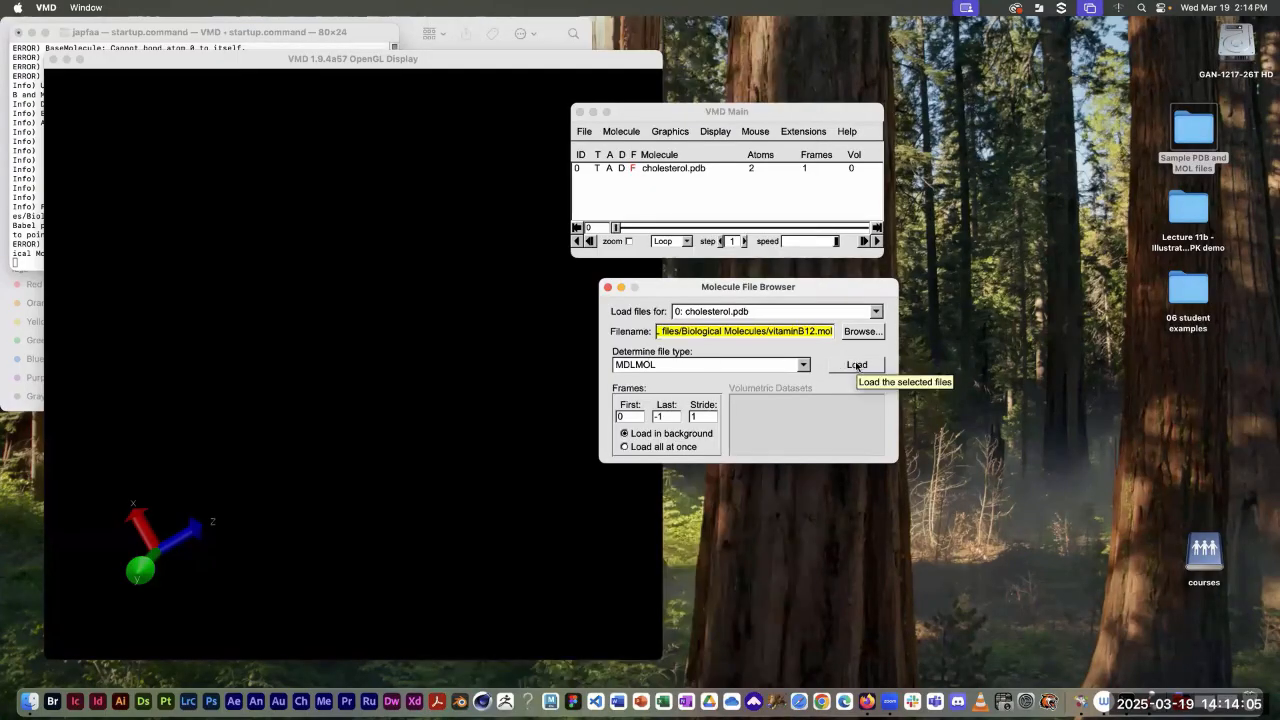
pyautogui.click(857, 366)
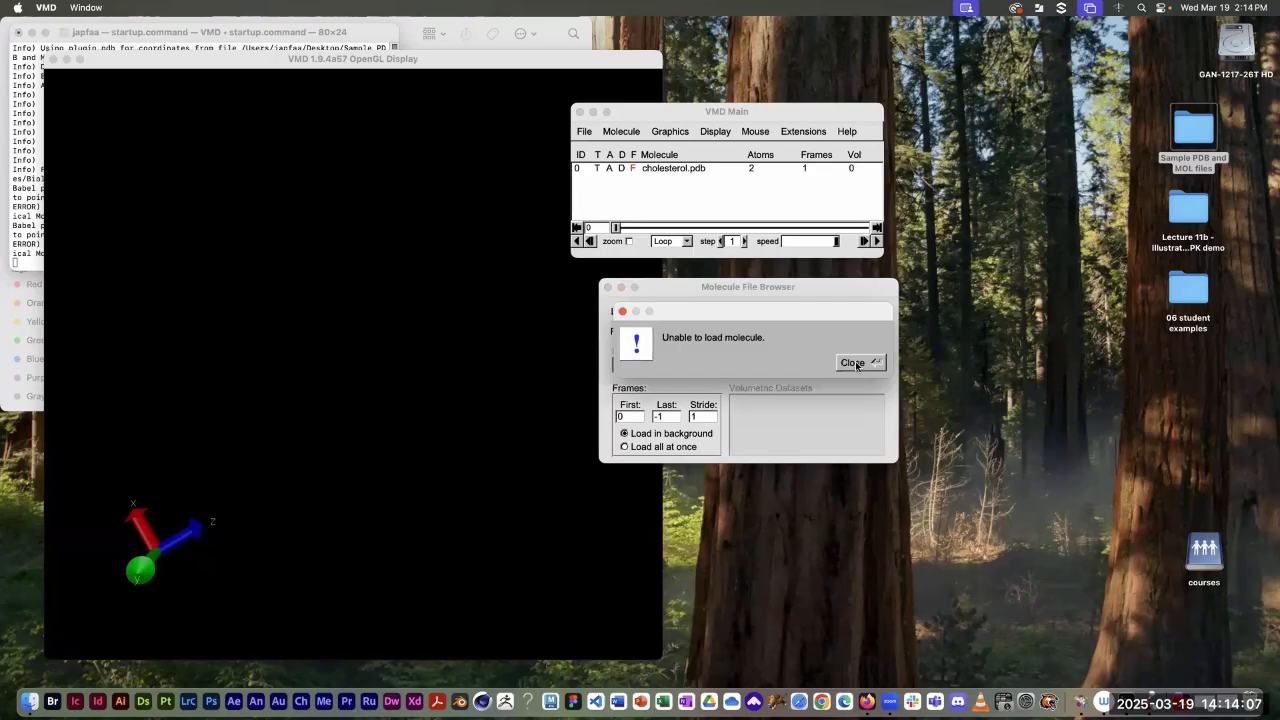
pyautogui.click(855, 363)
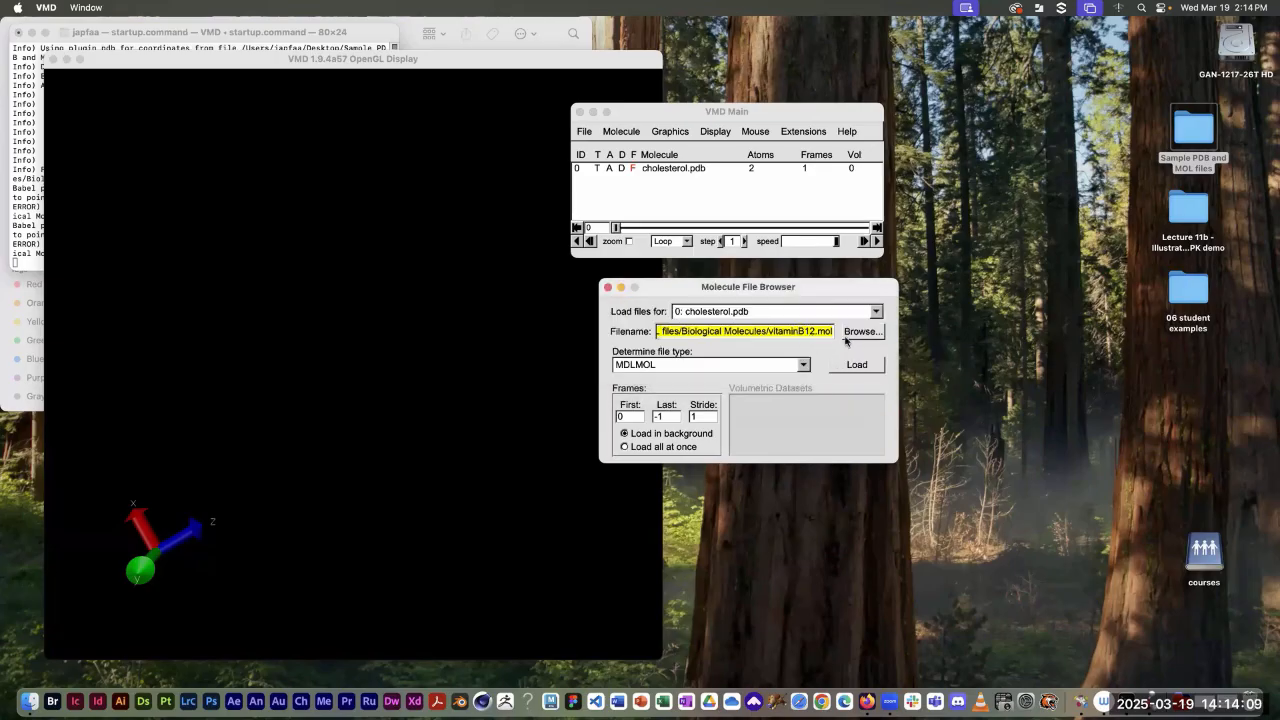
pyautogui.click(864, 332)
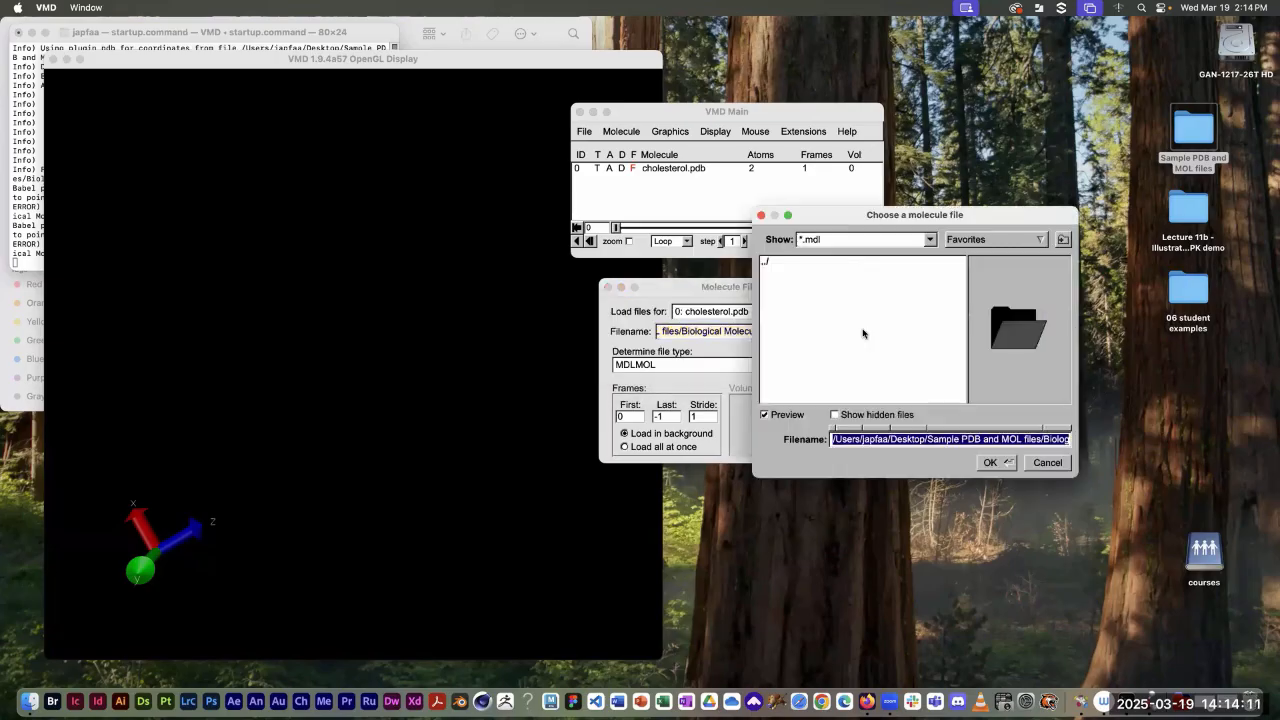
pyautogui.click(929, 241)
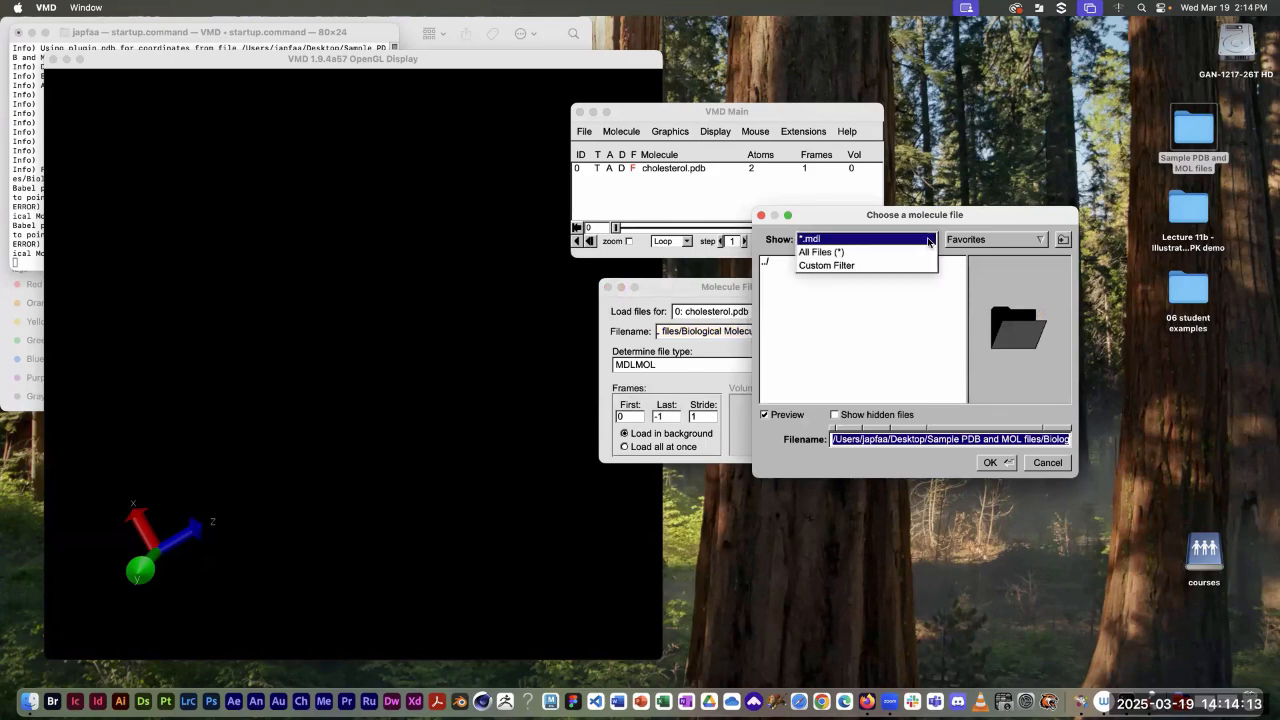
pyautogui.click(1032, 267)
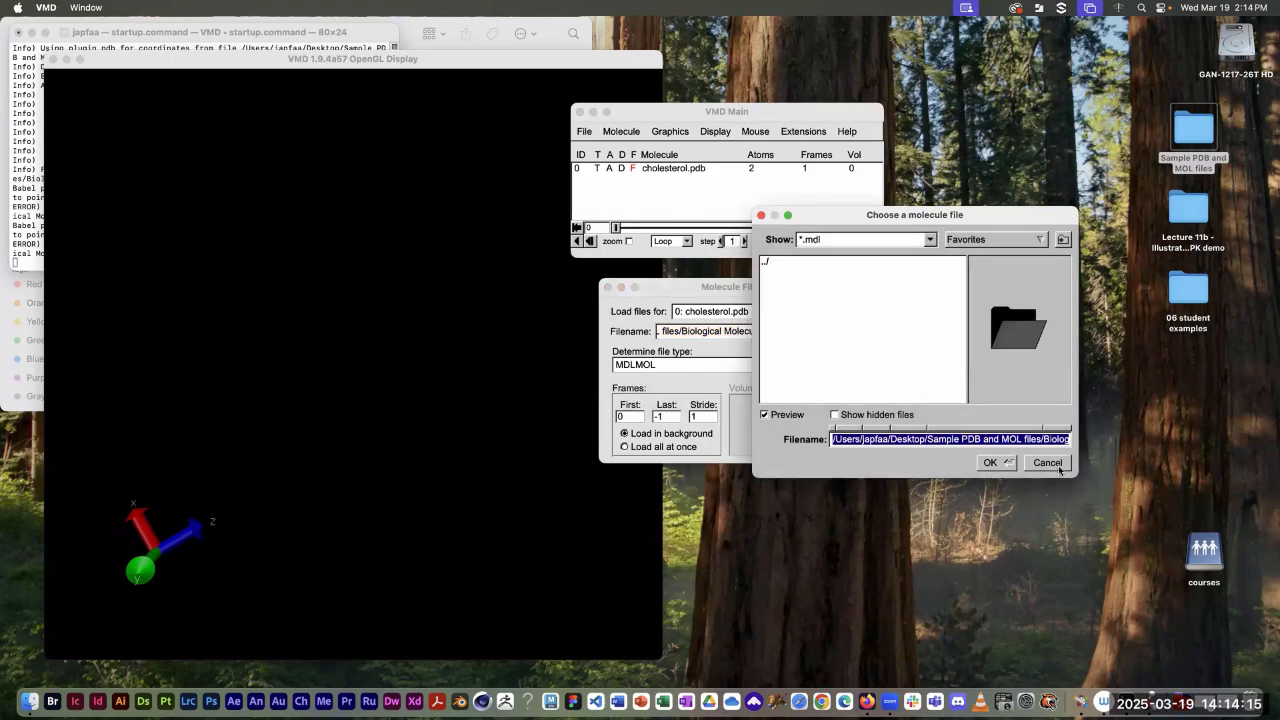
pyautogui.click(990, 462)
# Step: Browse for another molecule file and set the filter to All Files (*) in the Biological Molecules folder
pyautogui.click(866, 332)
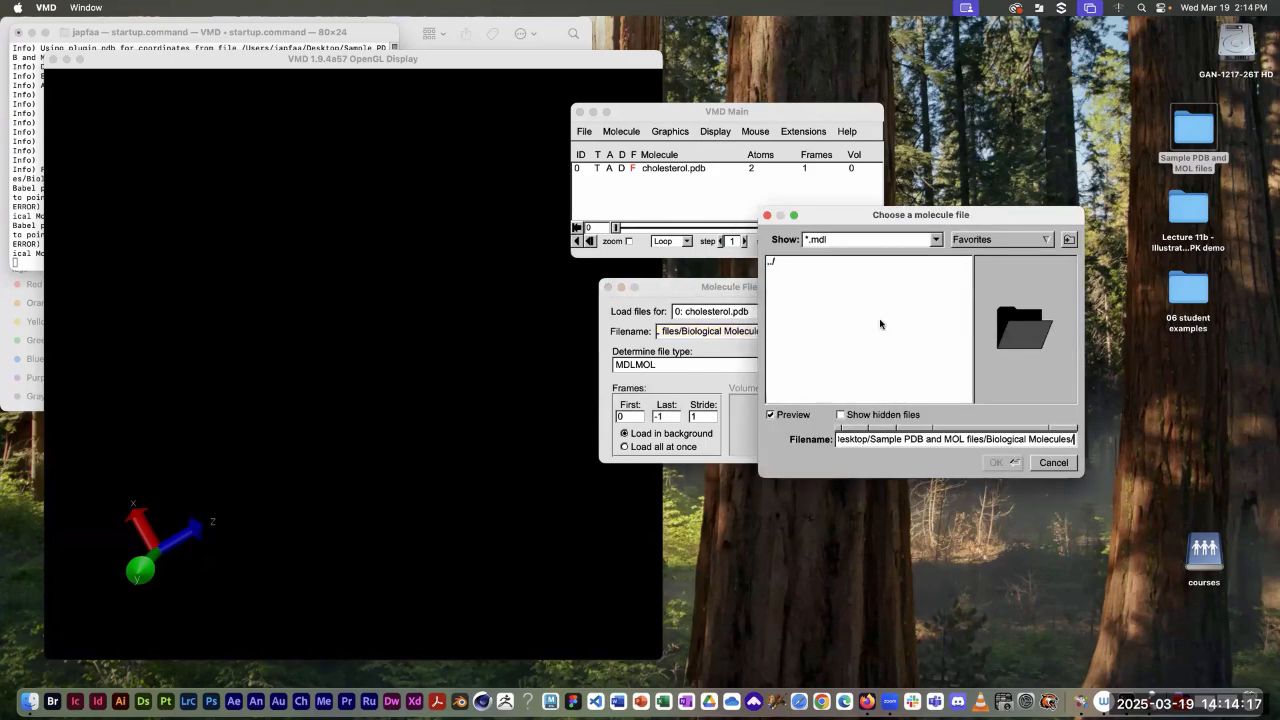
pyautogui.click(934, 245)
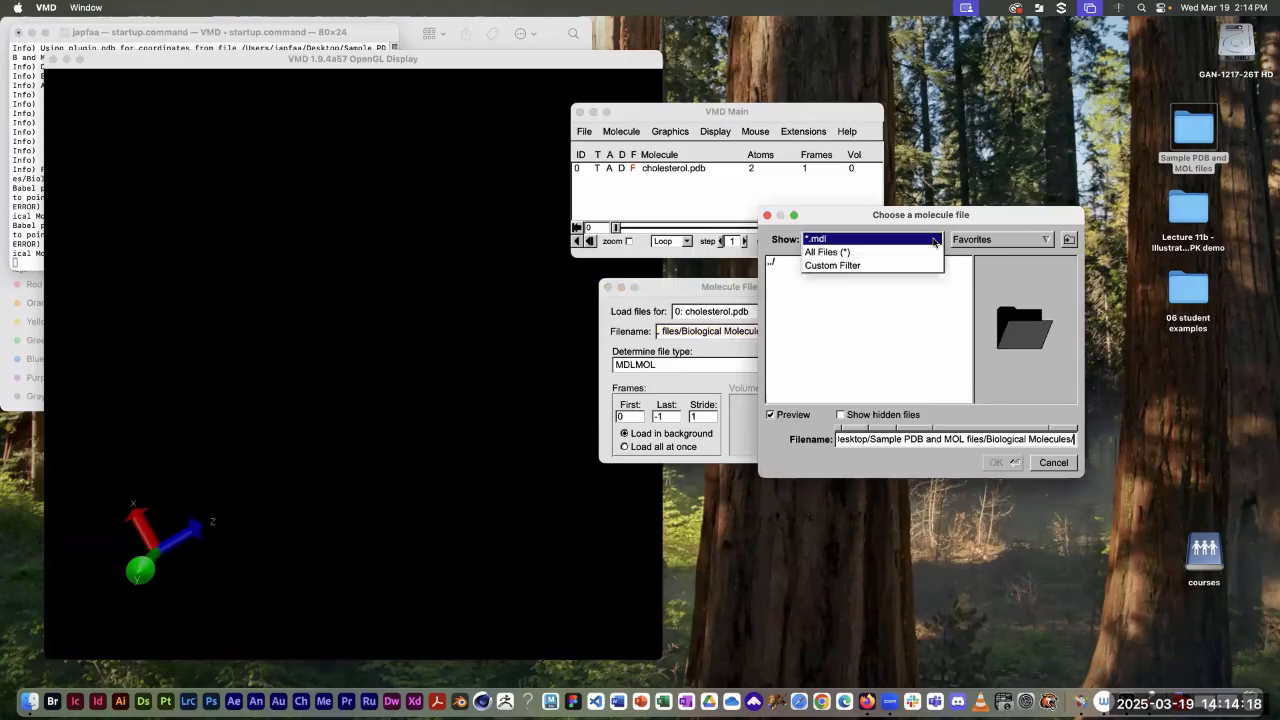
pyautogui.click(855, 254)
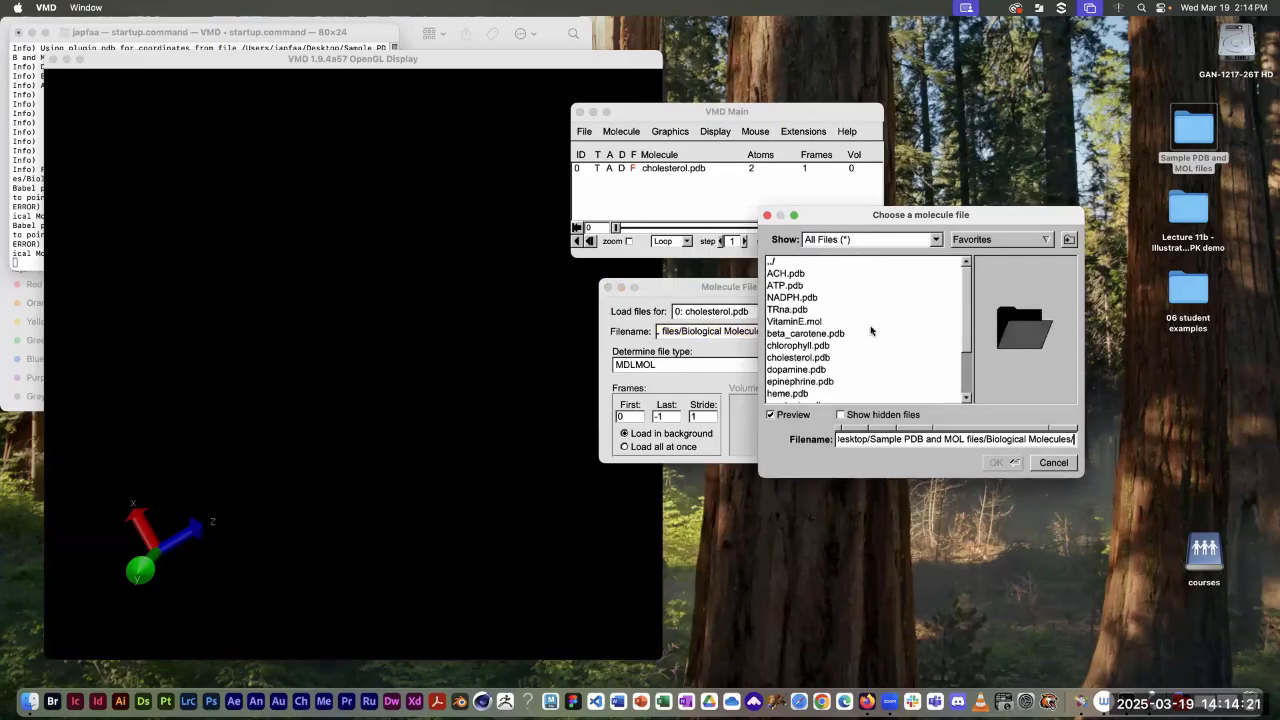
pyautogui.scroll(-3, 868, 331)
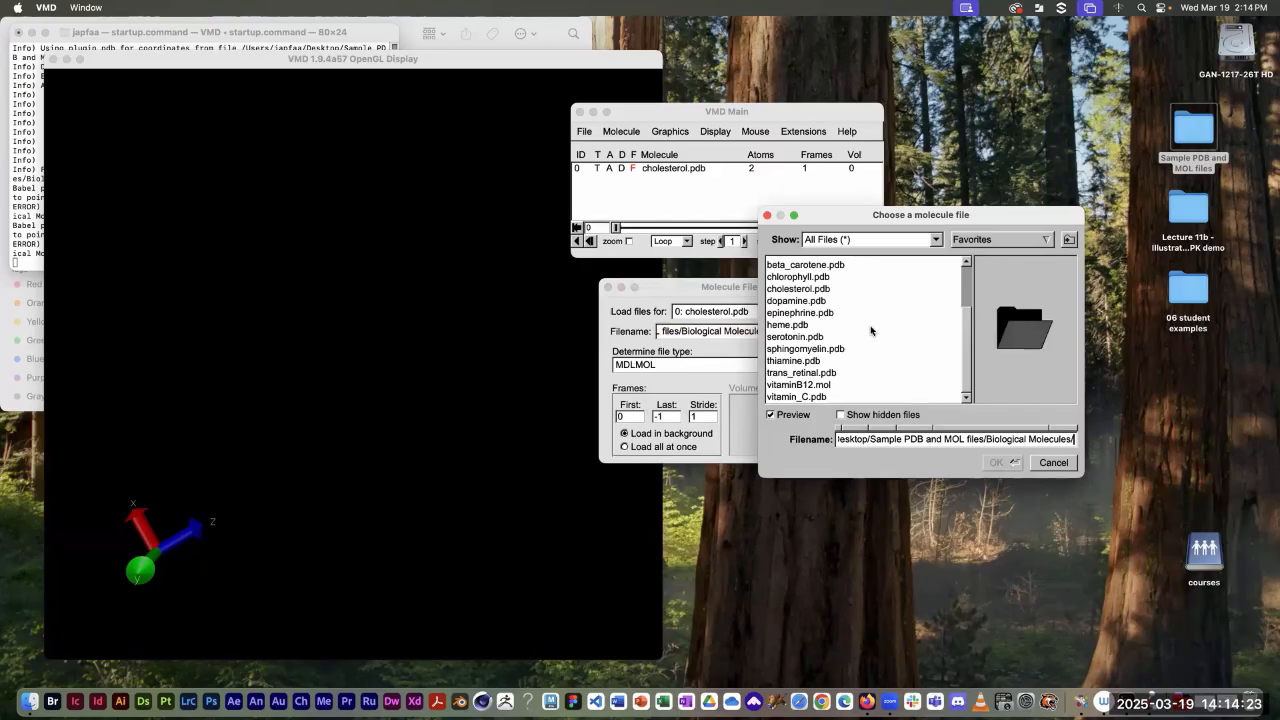
# Step: Load NADPH.pdb from the Biological Molecules folder into the cholesterol.pdb molecule with the file type set to PDB
pyautogui.click(938, 241)
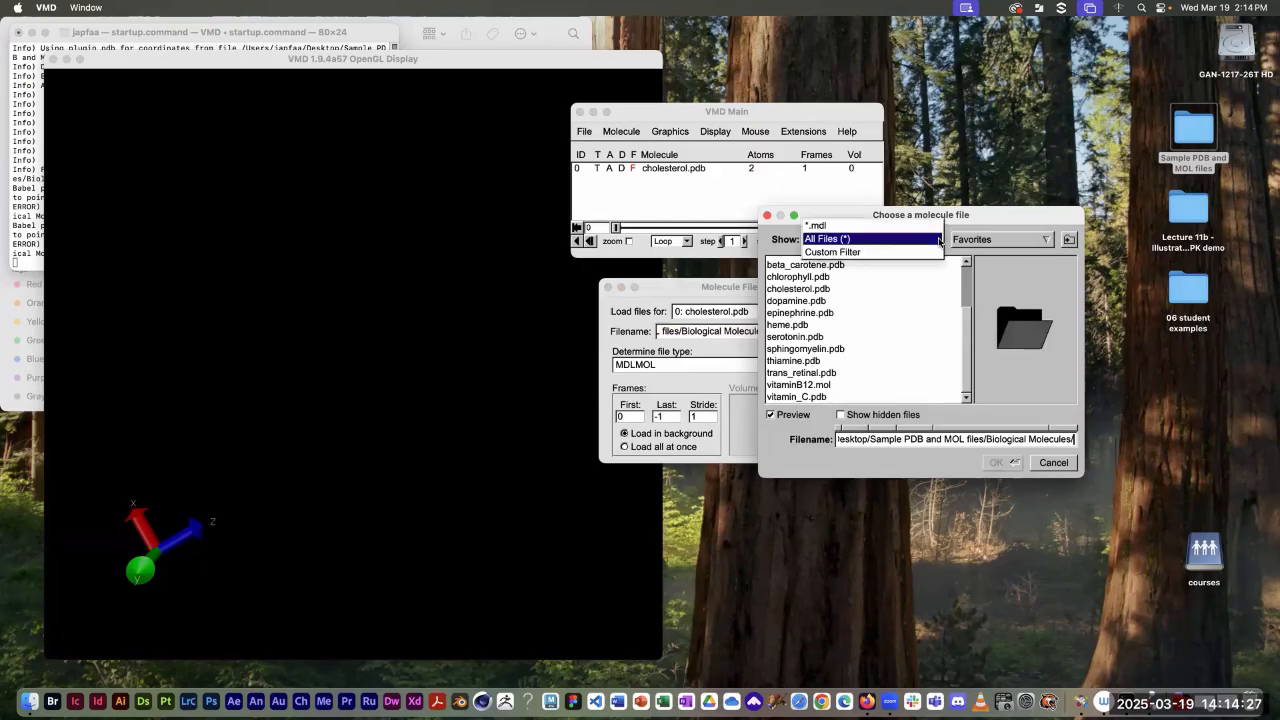
pyautogui.click(894, 309)
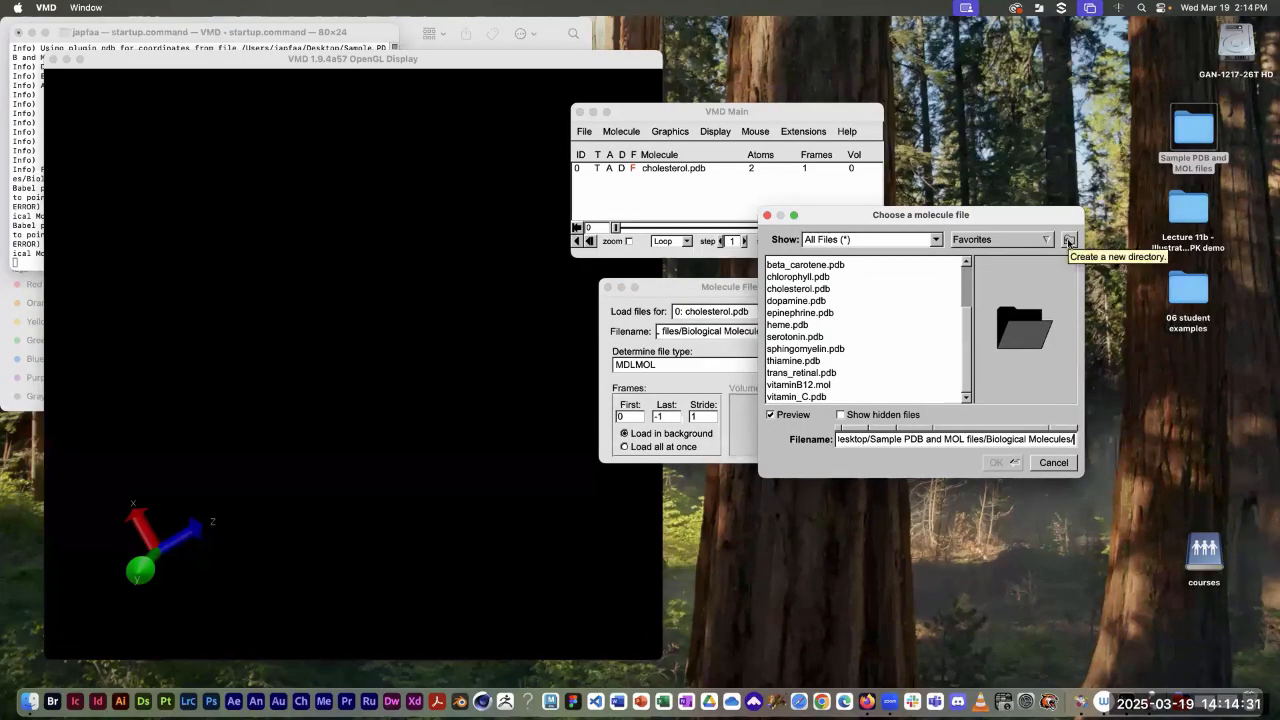
pyautogui.scroll(3, 834, 320)
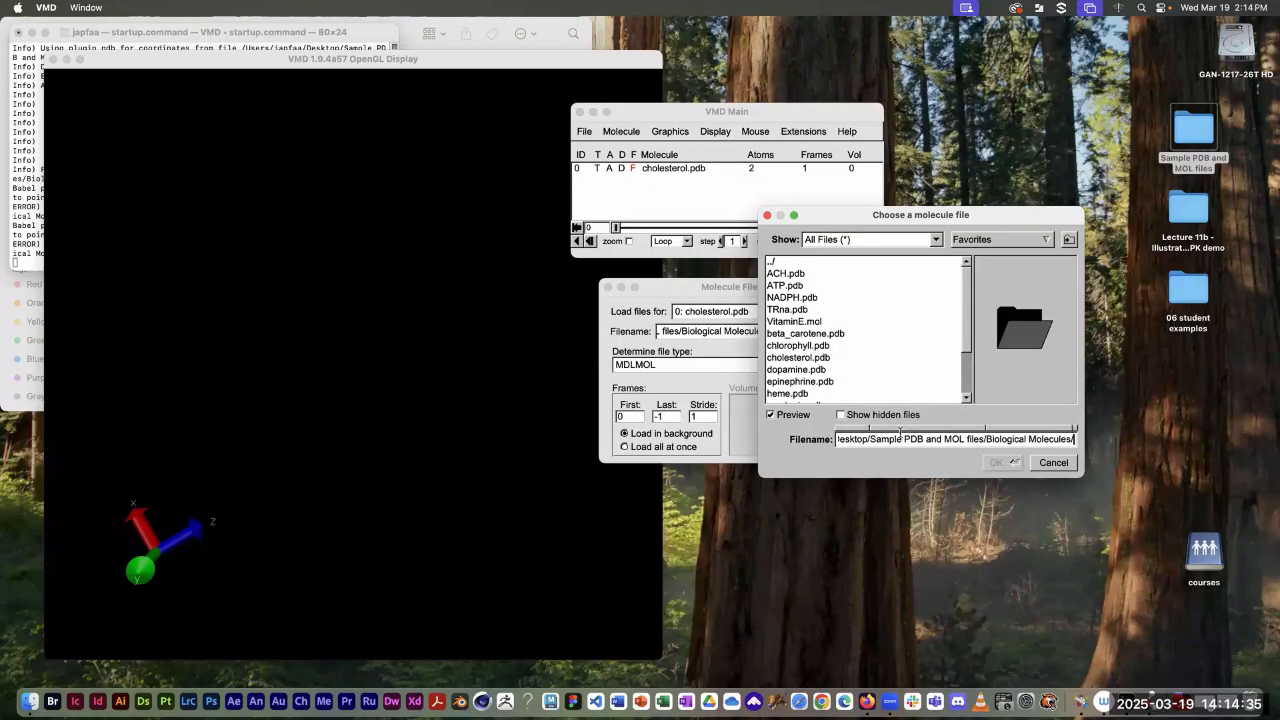
pyautogui.moveTo(907, 437); pyautogui.dragTo(855, 438)
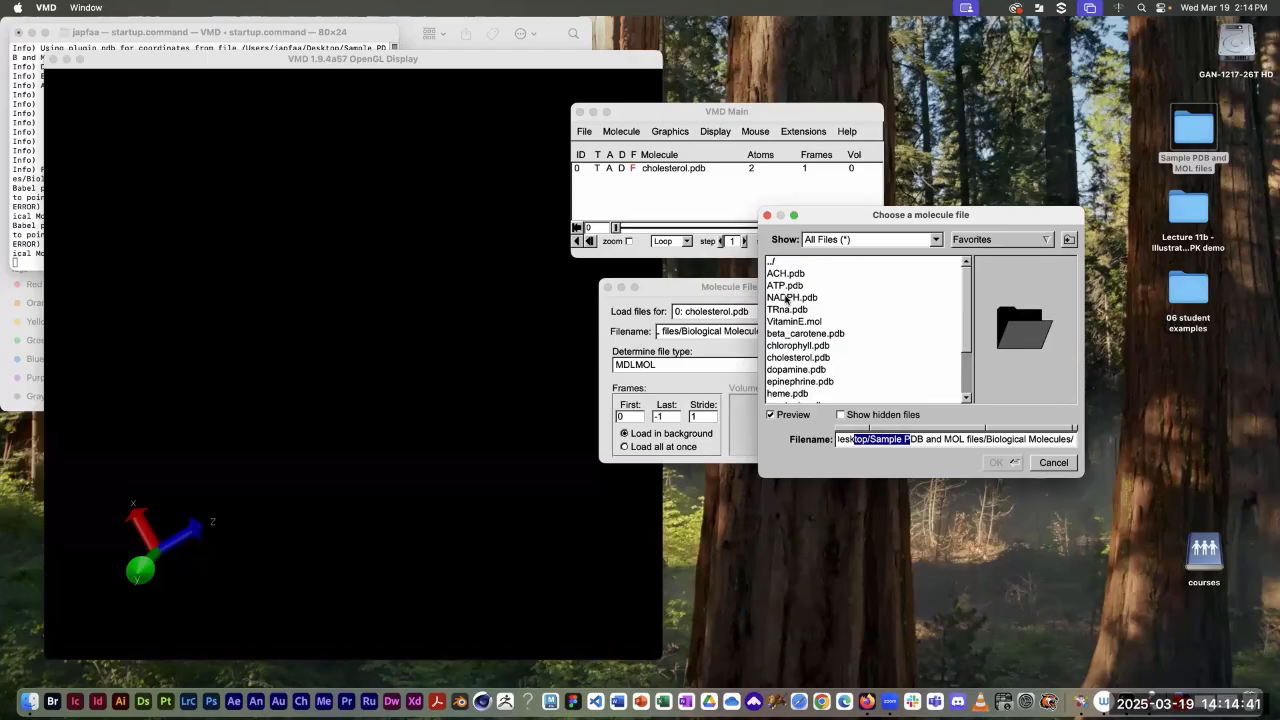
pyautogui.click(787, 298)
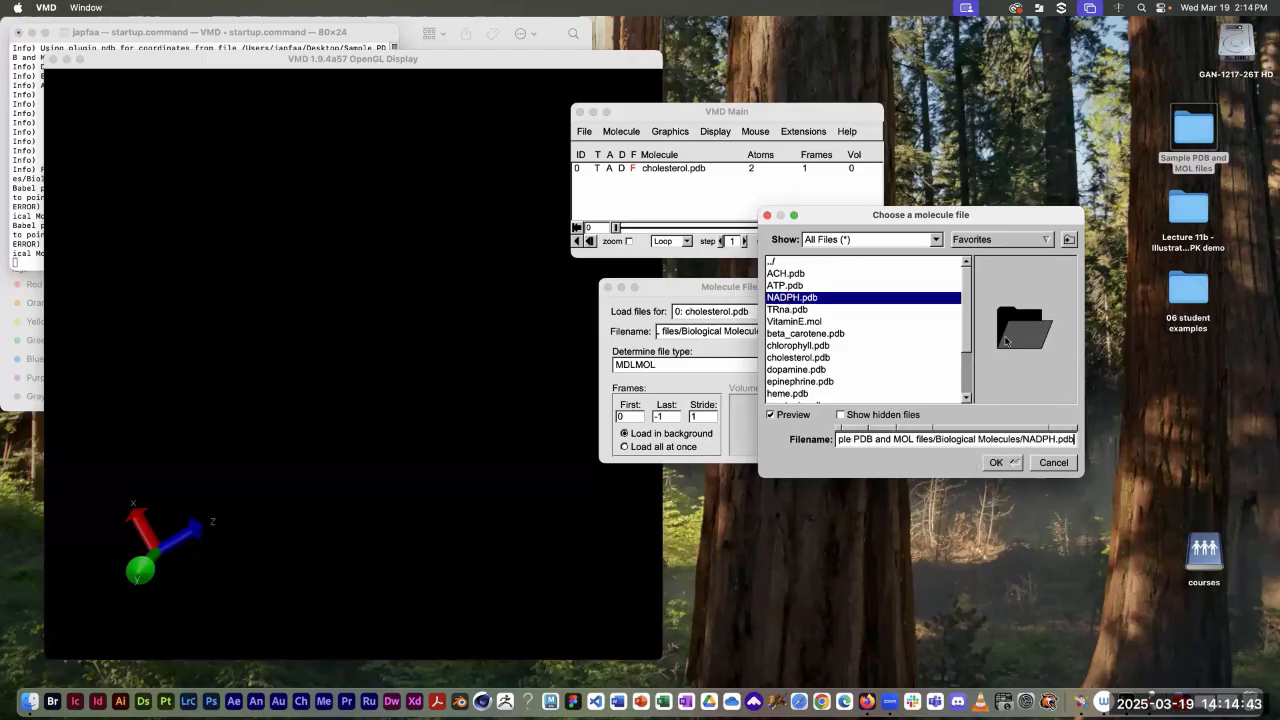
pyautogui.click(1003, 462)
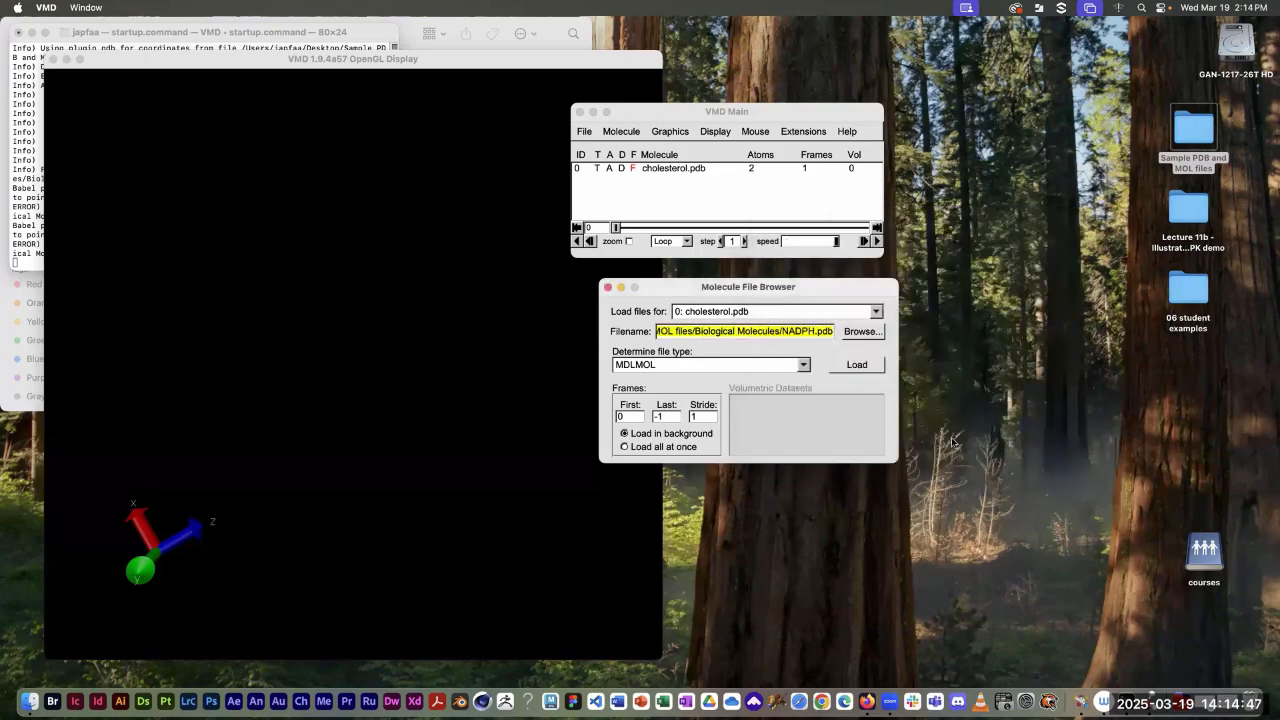
pyautogui.click(803, 366)
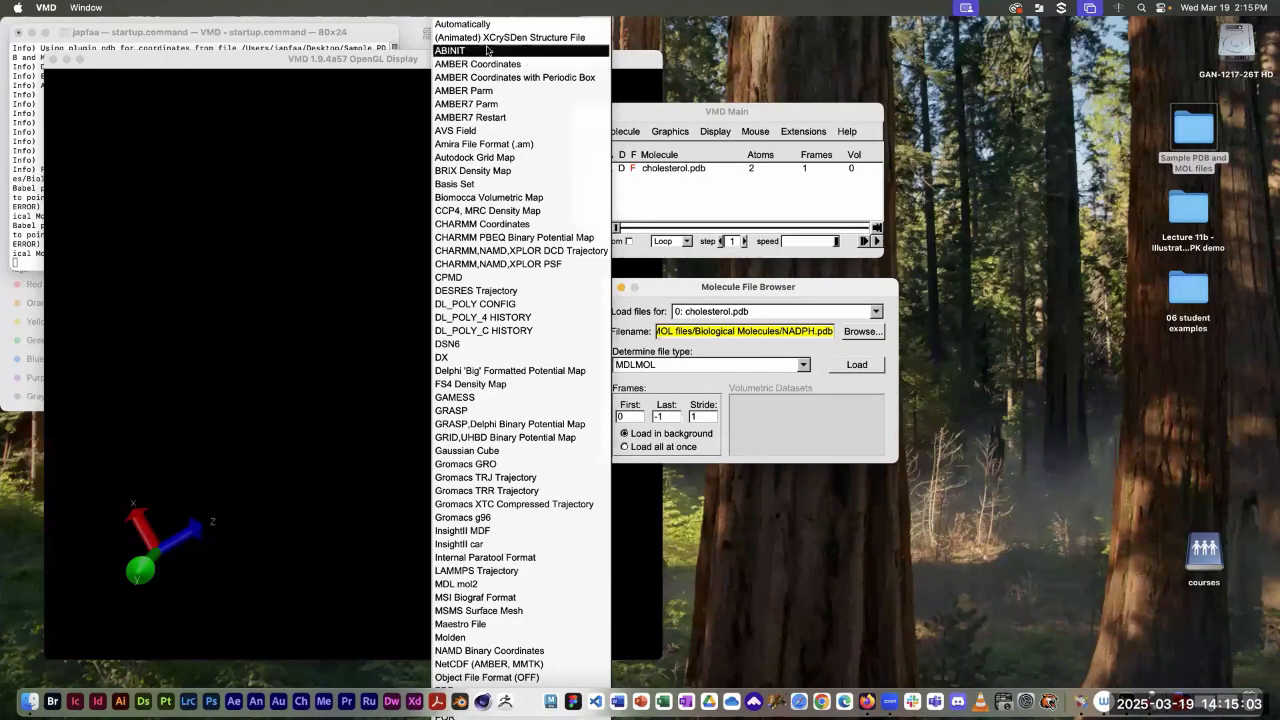
pyautogui.moveTo(467, 698)
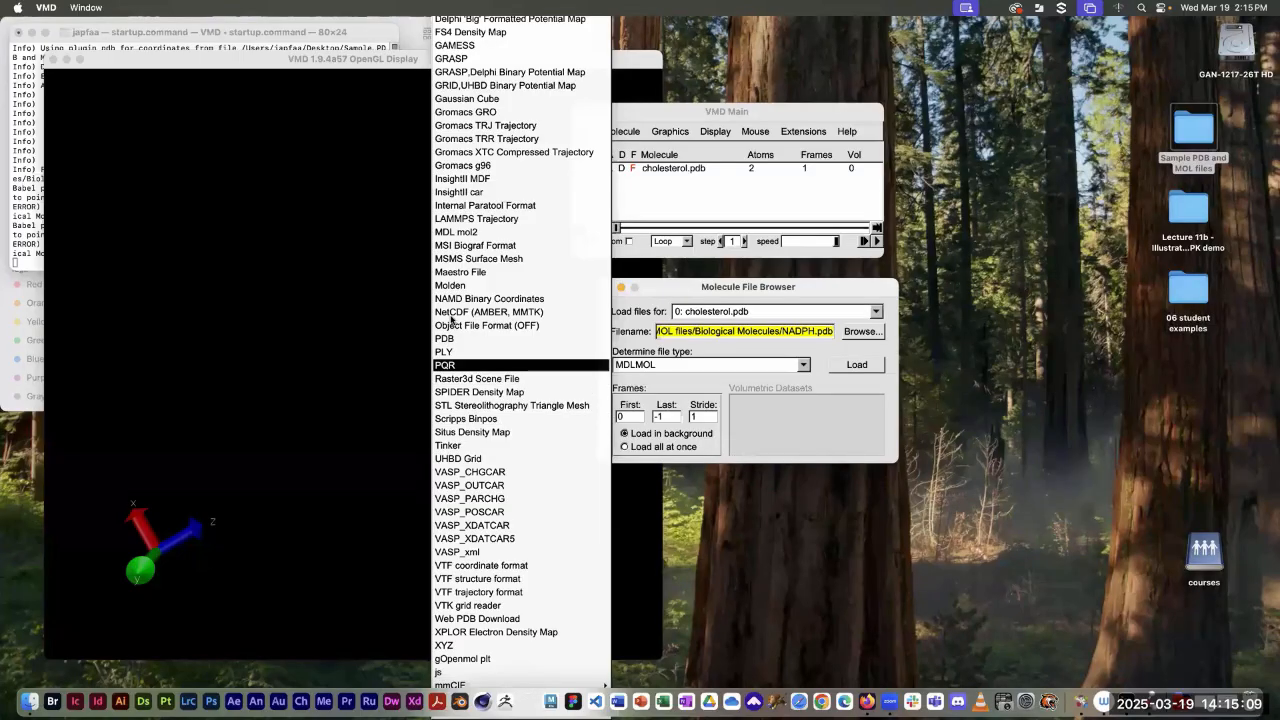
pyautogui.click(450, 338)
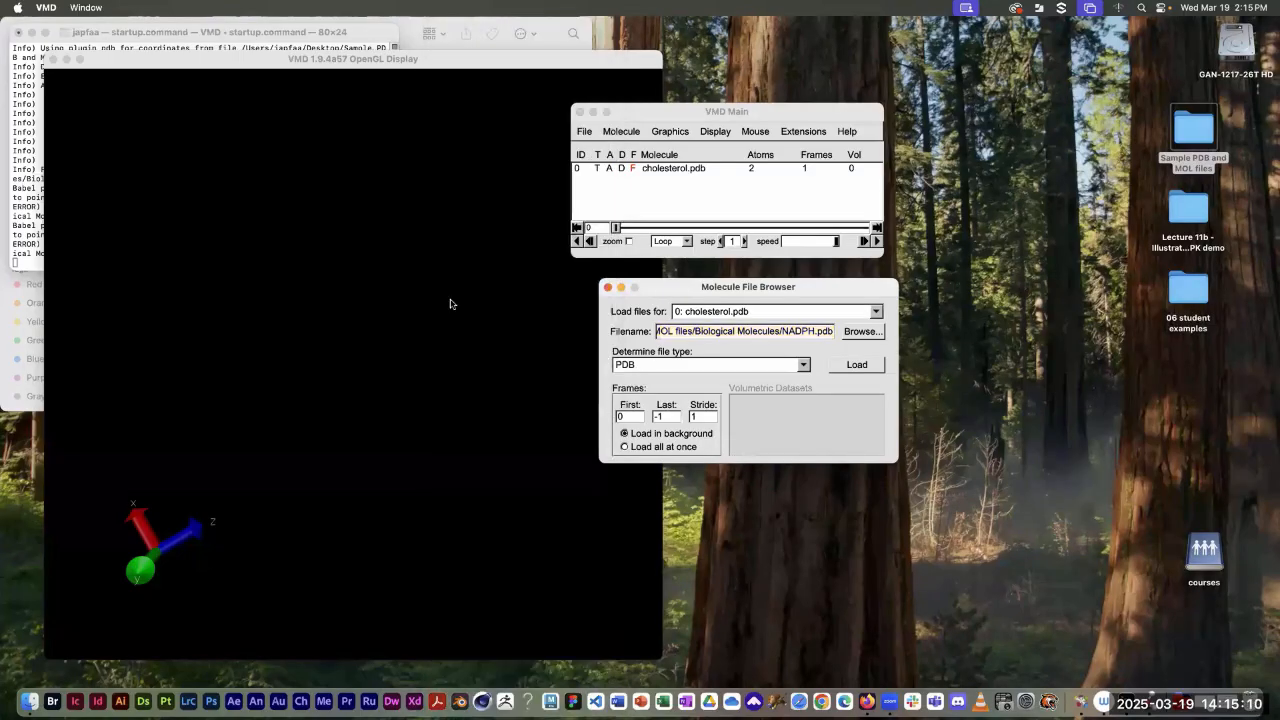
pyautogui.click(859, 366)
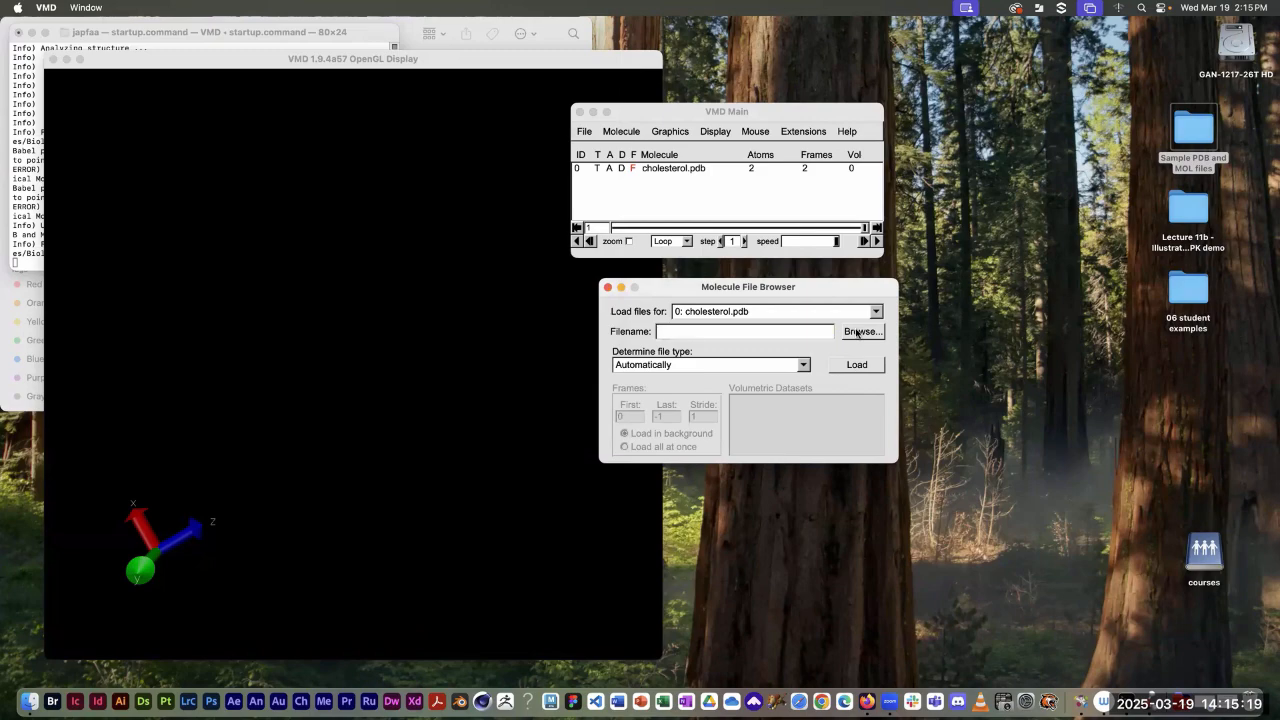
# Step: Try to load NADPH.pdb a second time with the PDB file type
pyautogui.click(860, 336)
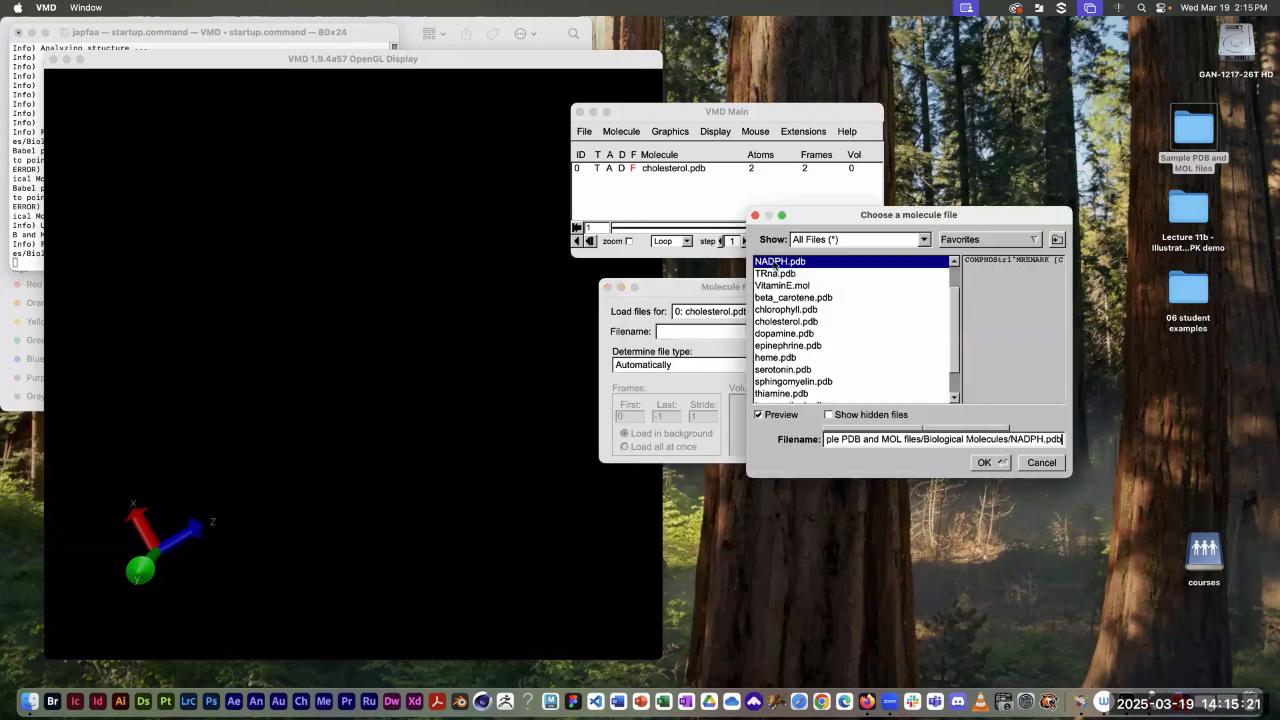
pyautogui.click(986, 463)
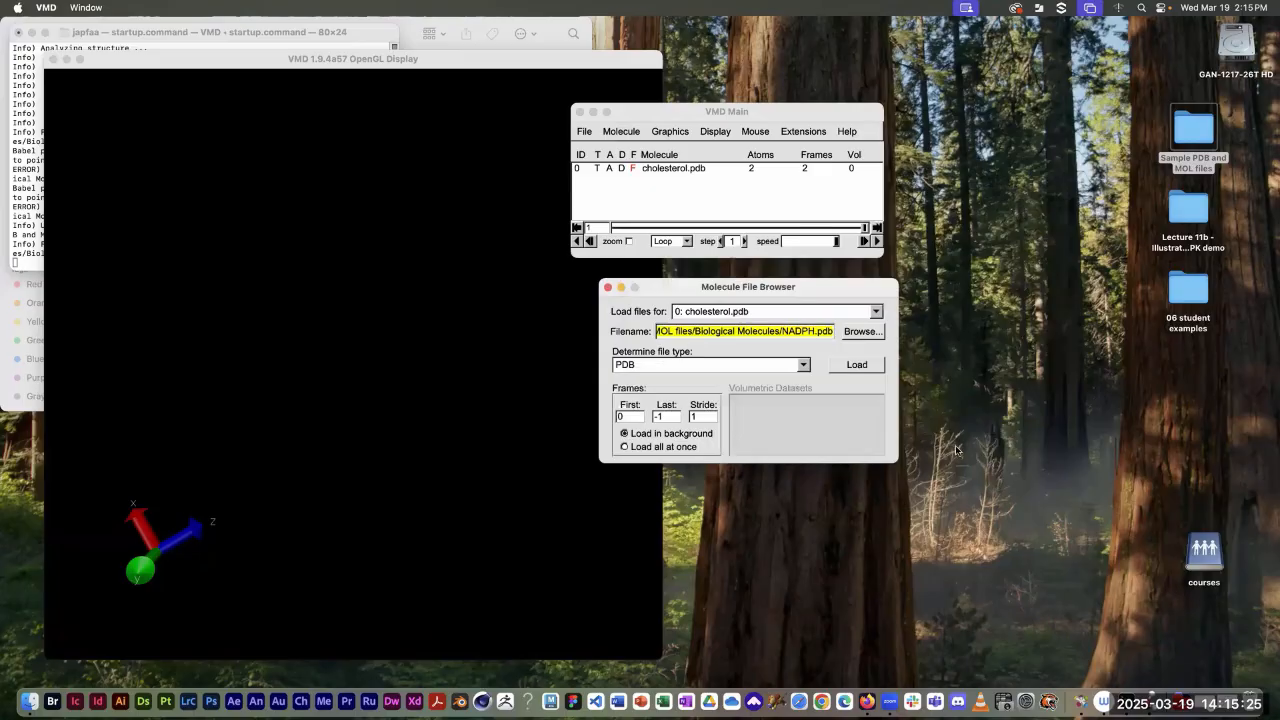
pyautogui.click(847, 365)
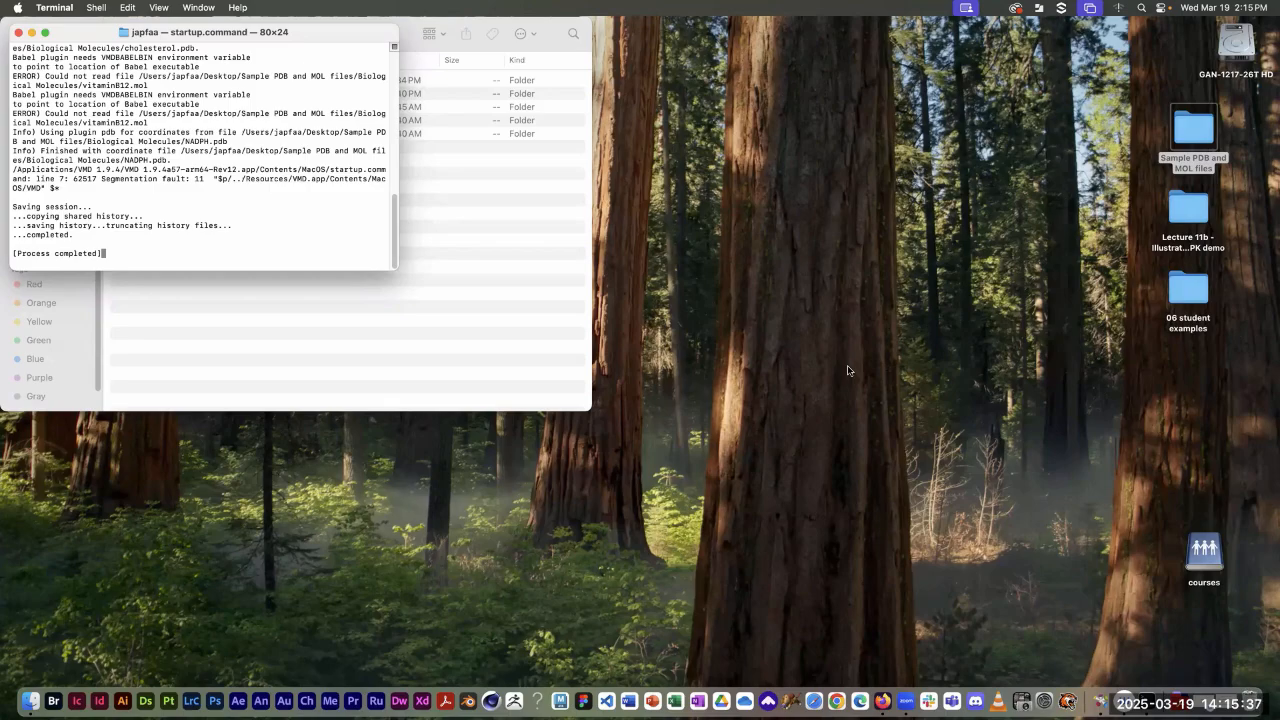
# Step: Quit Terminal and ignore the VMD crash report
pyautogui.press('super+q')
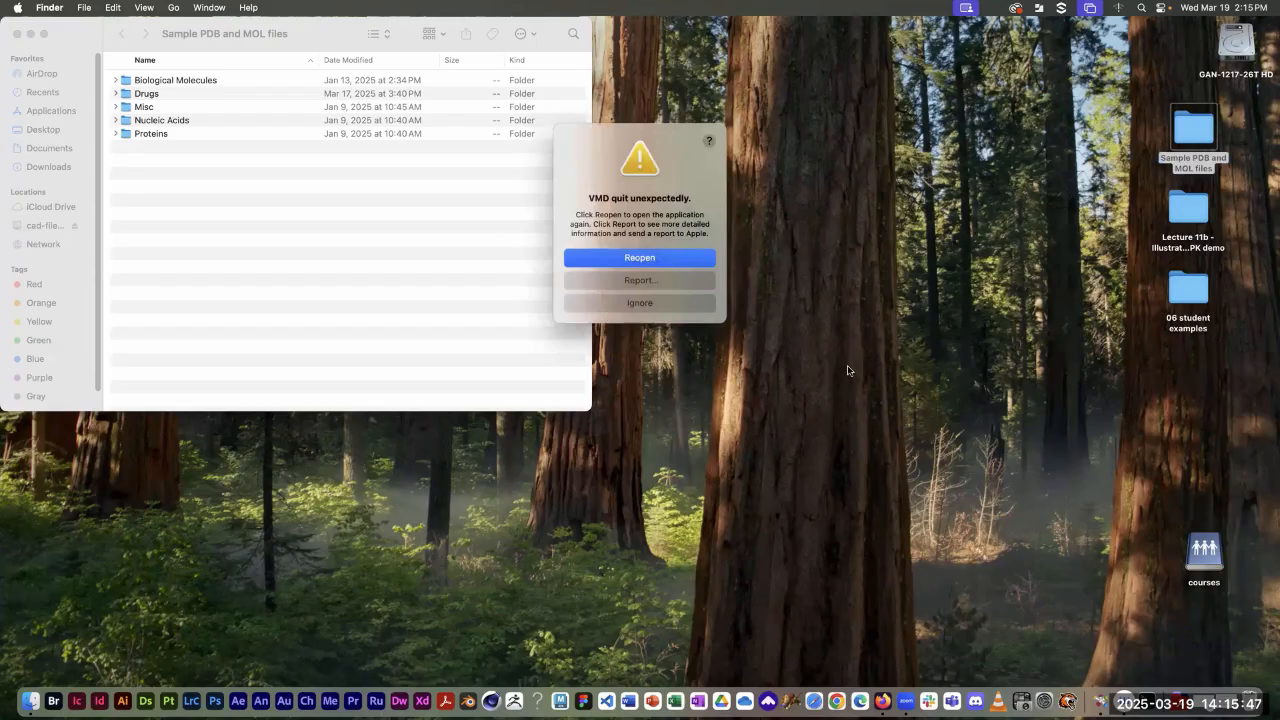
pyautogui.click(640, 304)
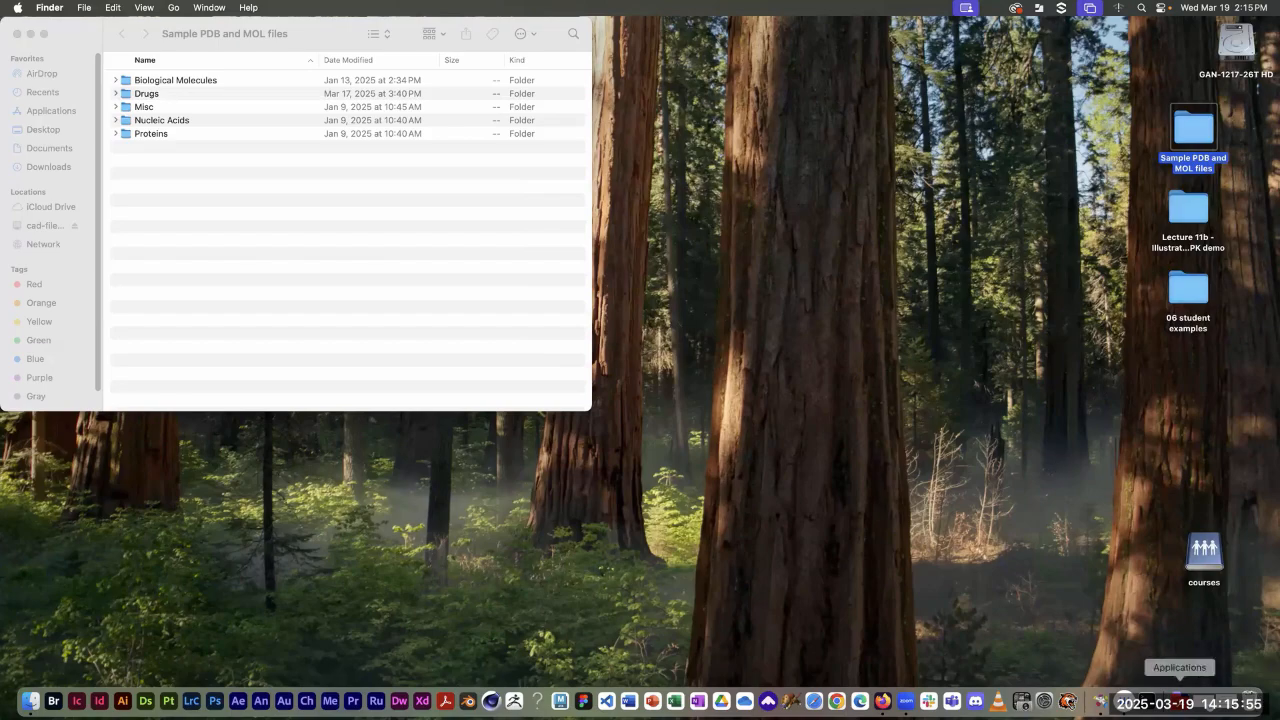
# Step: Launch PyMOL from the Applications folder and skip its activation
pyautogui.click(1180, 700)
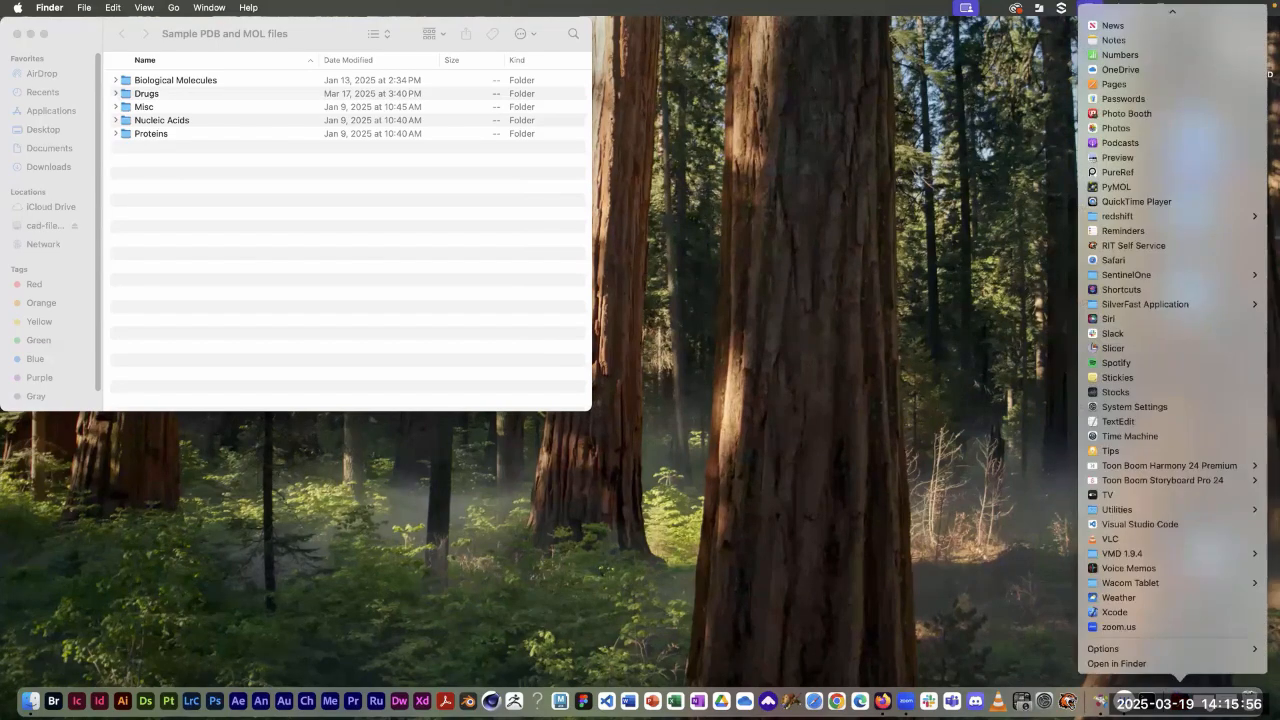
pyautogui.click(1112, 189)
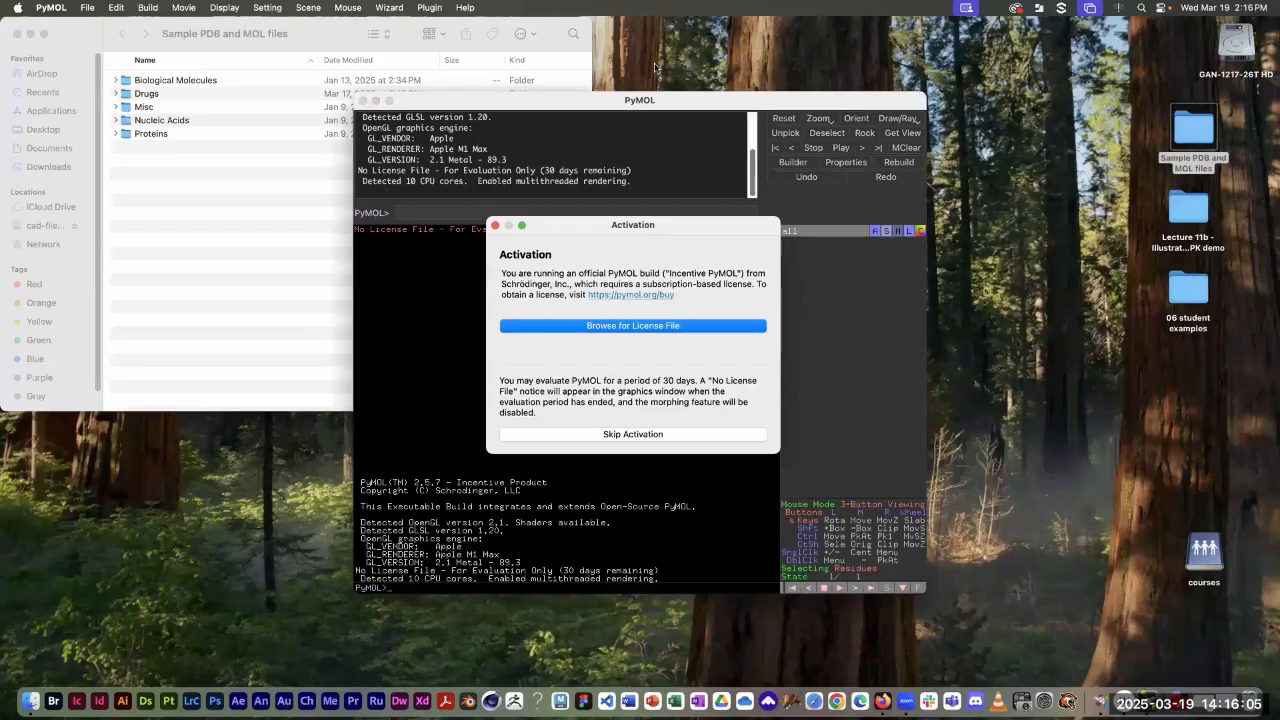
pyautogui.moveTo(687, 96); pyautogui.dragTo(629, 99)
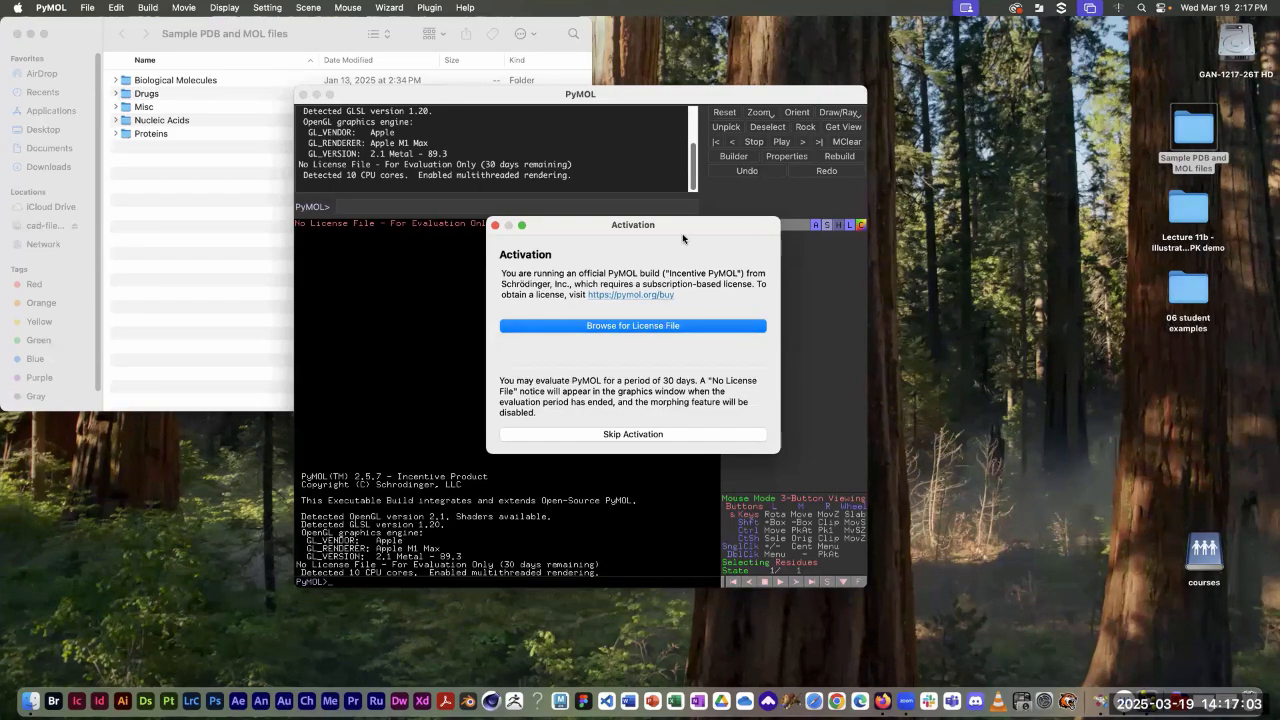
pyautogui.click(632, 436)
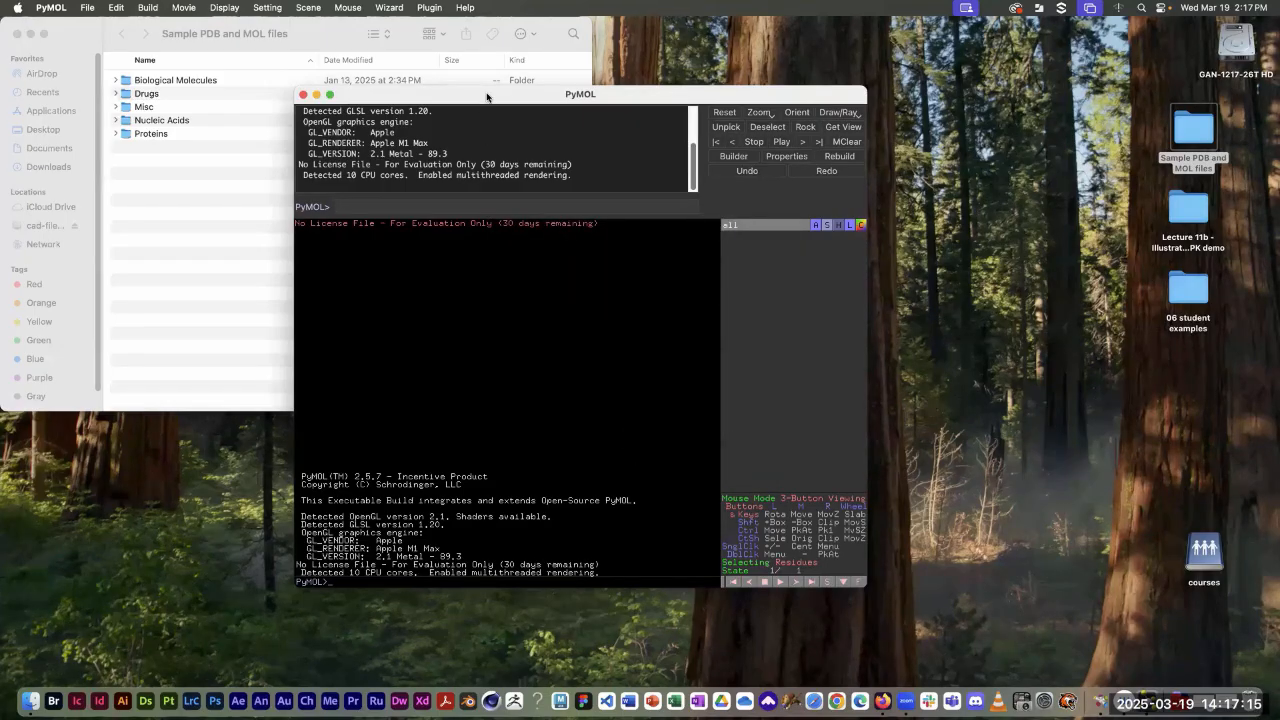
# Step: Enlarge the PyMOL window and reposition it near the upper edge of the desktop
pyautogui.moveTo(488, 95); pyautogui.dragTo(406, 52)
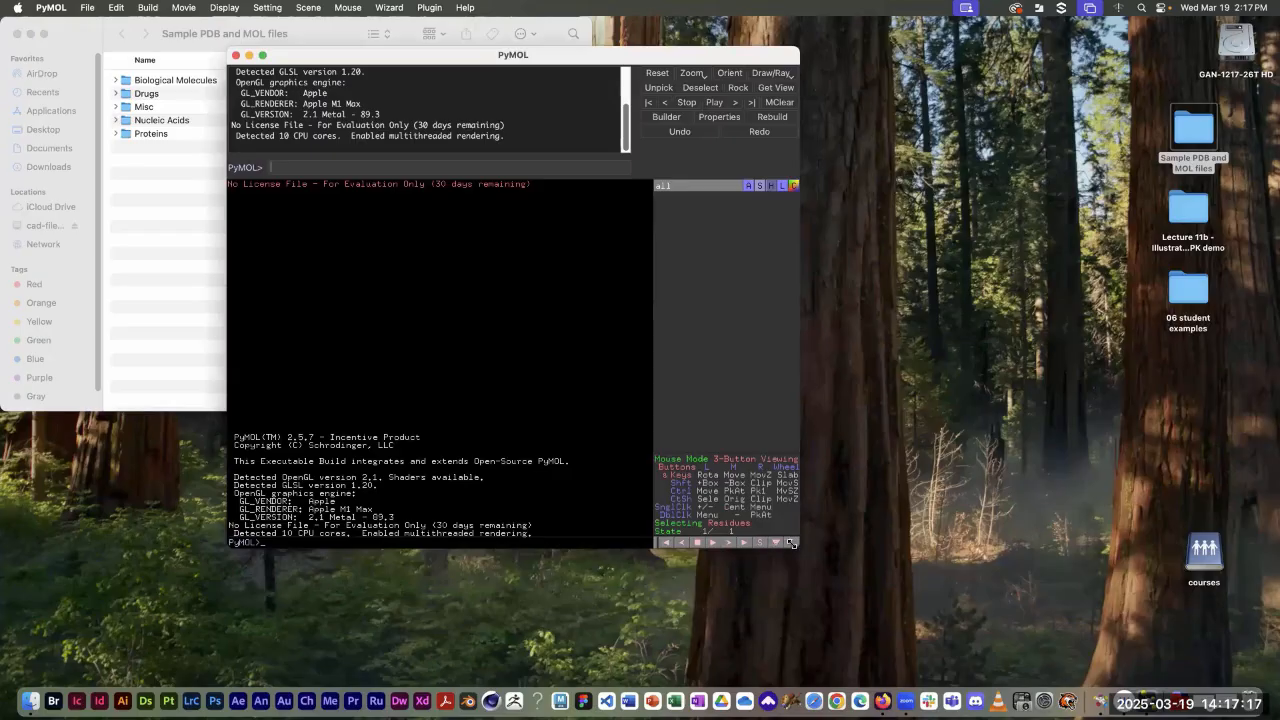
pyautogui.moveTo(795, 542); pyautogui.dragTo(1042, 658)
pyautogui.moveTo(292, 57); pyautogui.dragTo(262, 41)
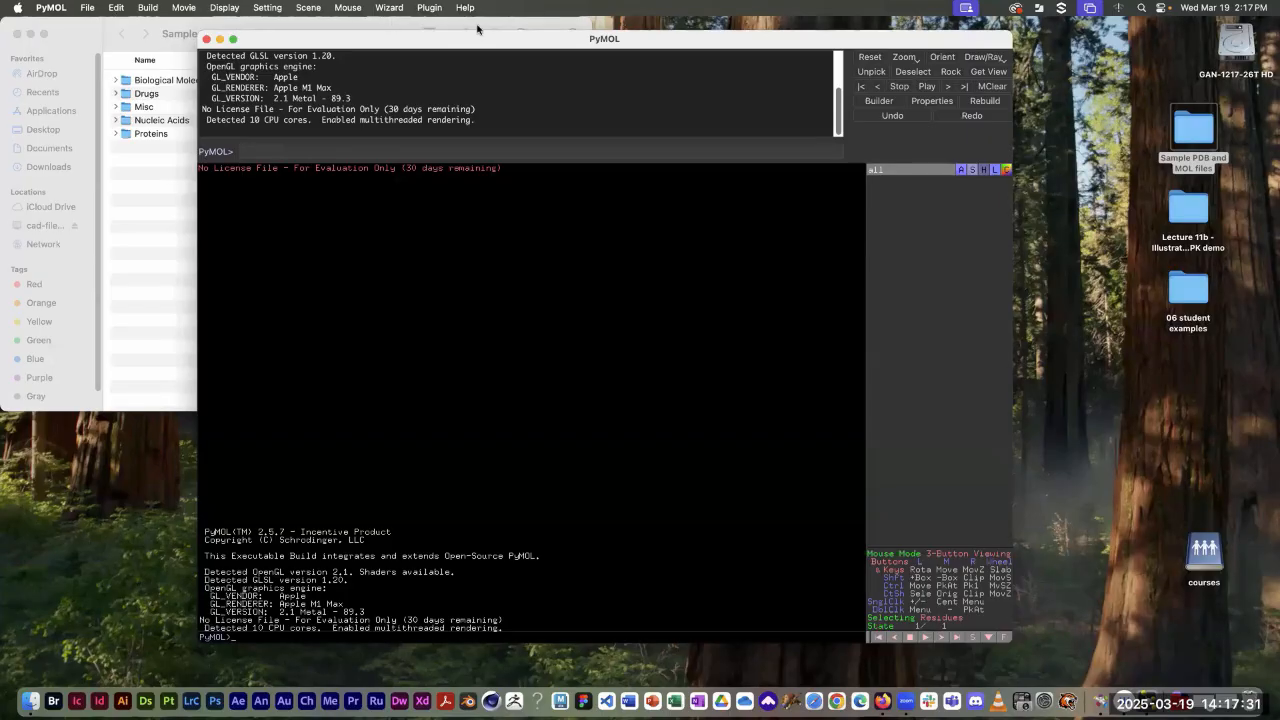
# Step: Expand the Drugs folder in the Finder window and load Acetaminophen.mol into the PyMOL viewer
pyautogui.click(86, 8)
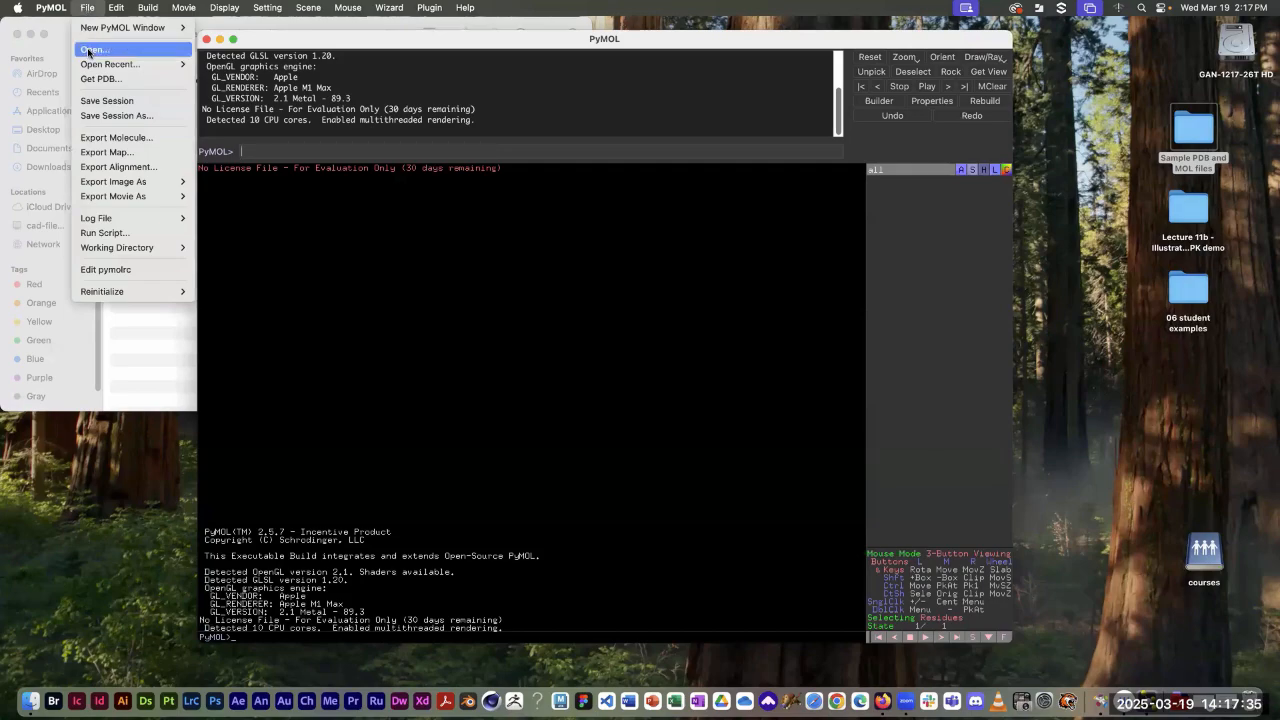
pyautogui.click(89, 7)
pyautogui.click(68, 35)
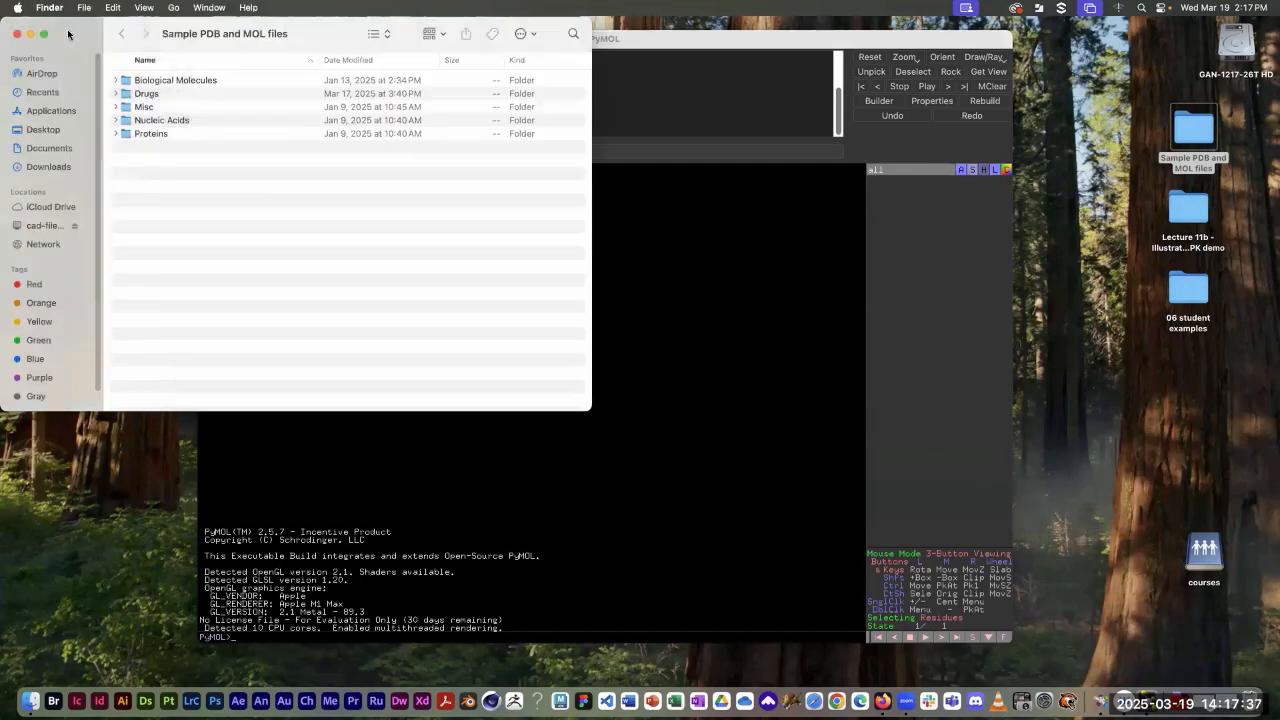
pyautogui.click(115, 94)
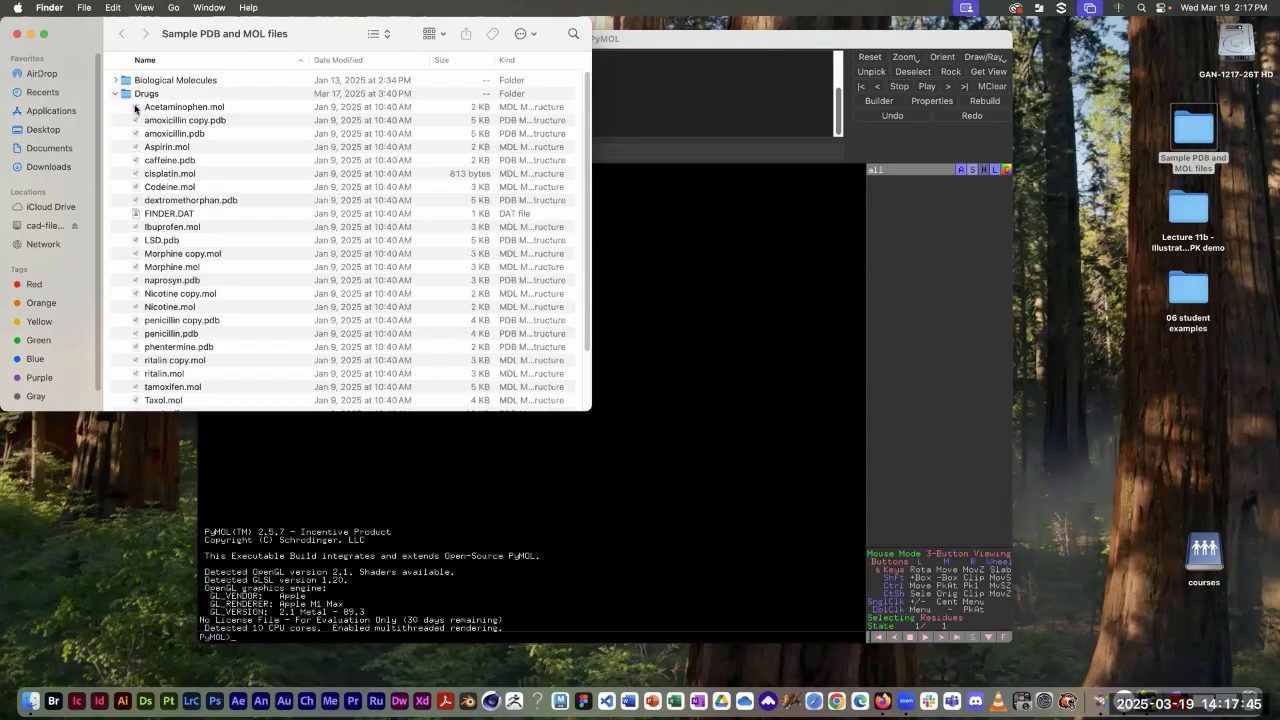
pyautogui.moveTo(135, 108); pyautogui.dragTo(642, 357)
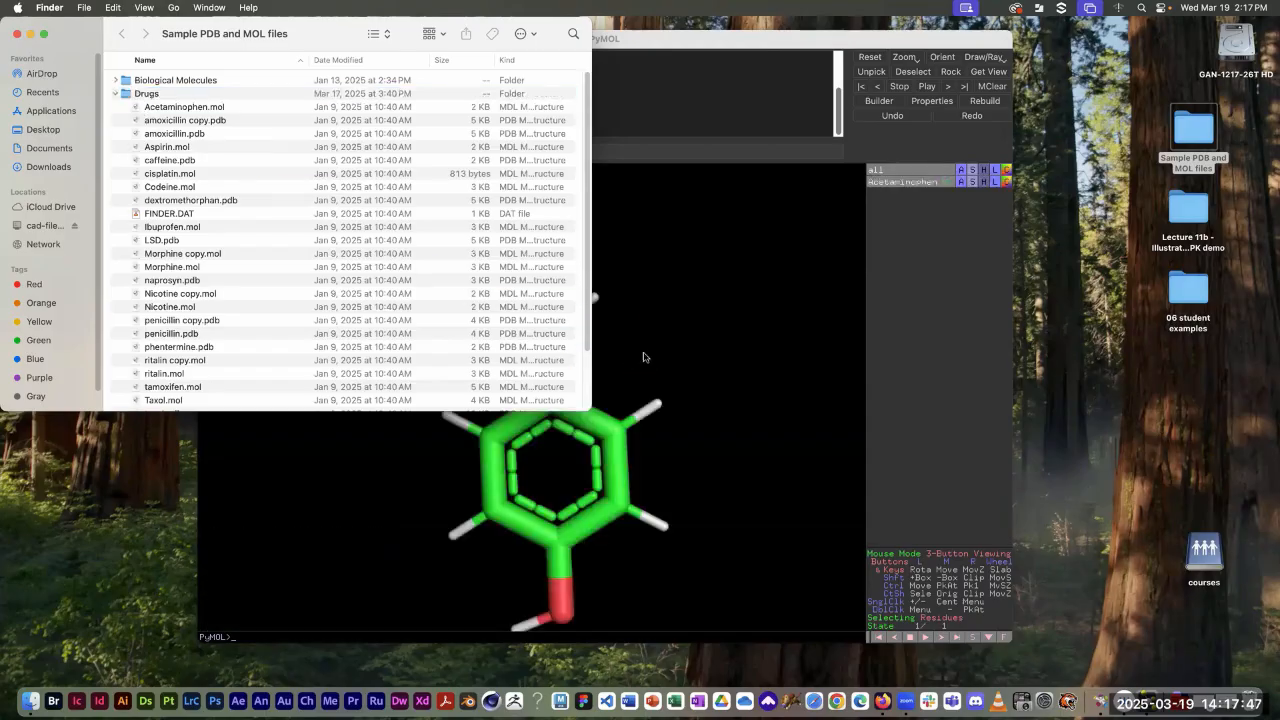
# Step: Bring PyMOL to the front and examine the acetaminophen molecule face-on and edge-on from several angles
pyautogui.click(680, 352)
pyautogui.moveTo(734, 411); pyautogui.dragTo(527, 296)
pyautogui.moveTo(546, 466); pyautogui.dragTo(534, 364)
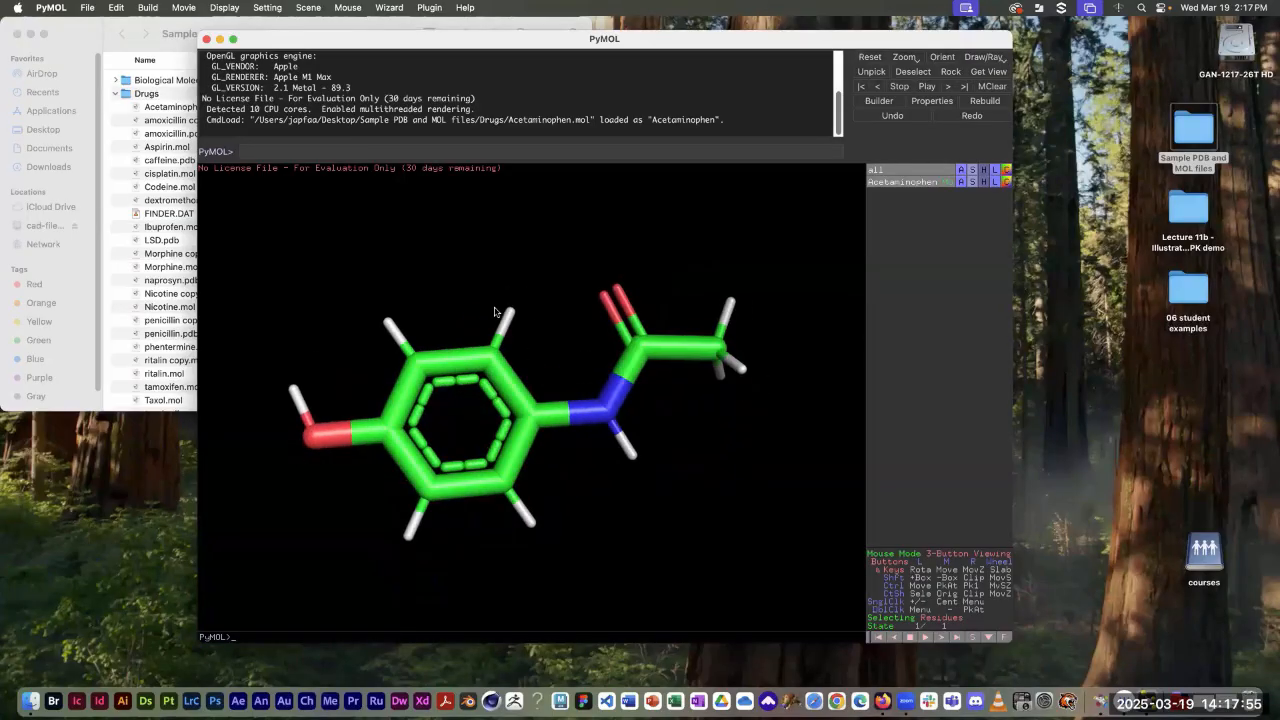
pyautogui.moveTo(494, 312); pyautogui.dragTo(568, 344)
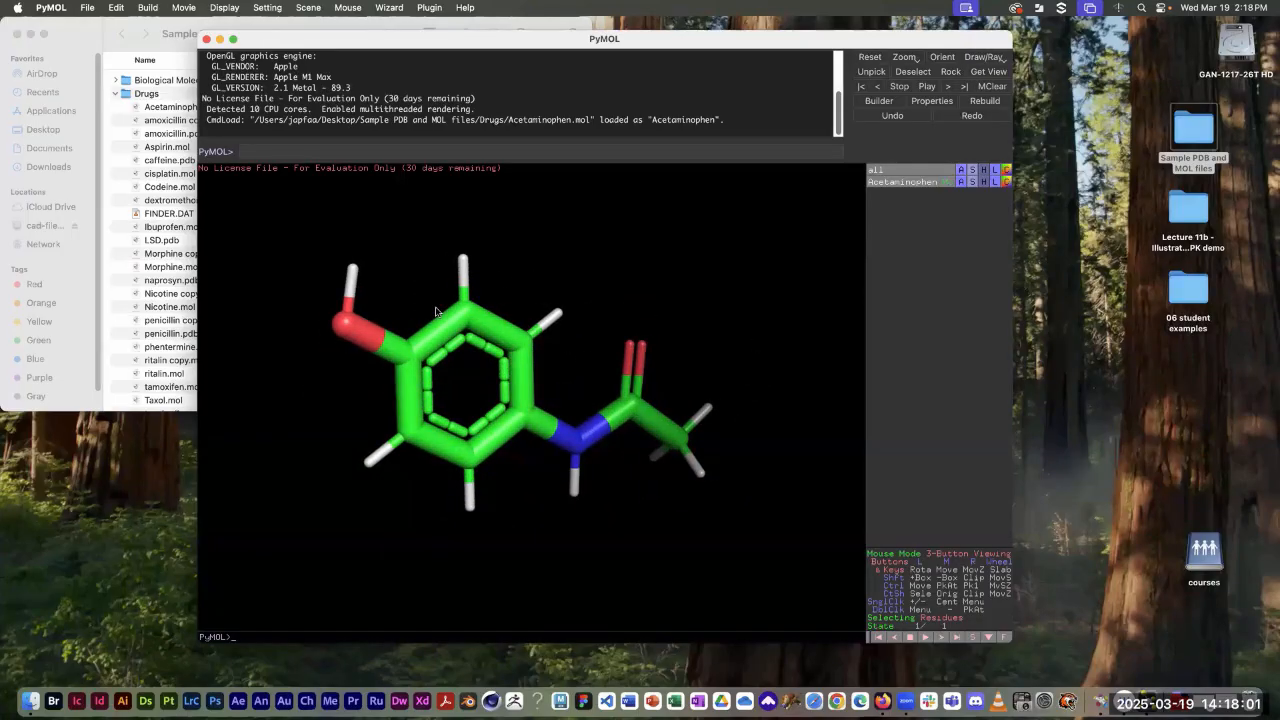
pyautogui.moveTo(436, 312); pyautogui.dragTo(532, 289)
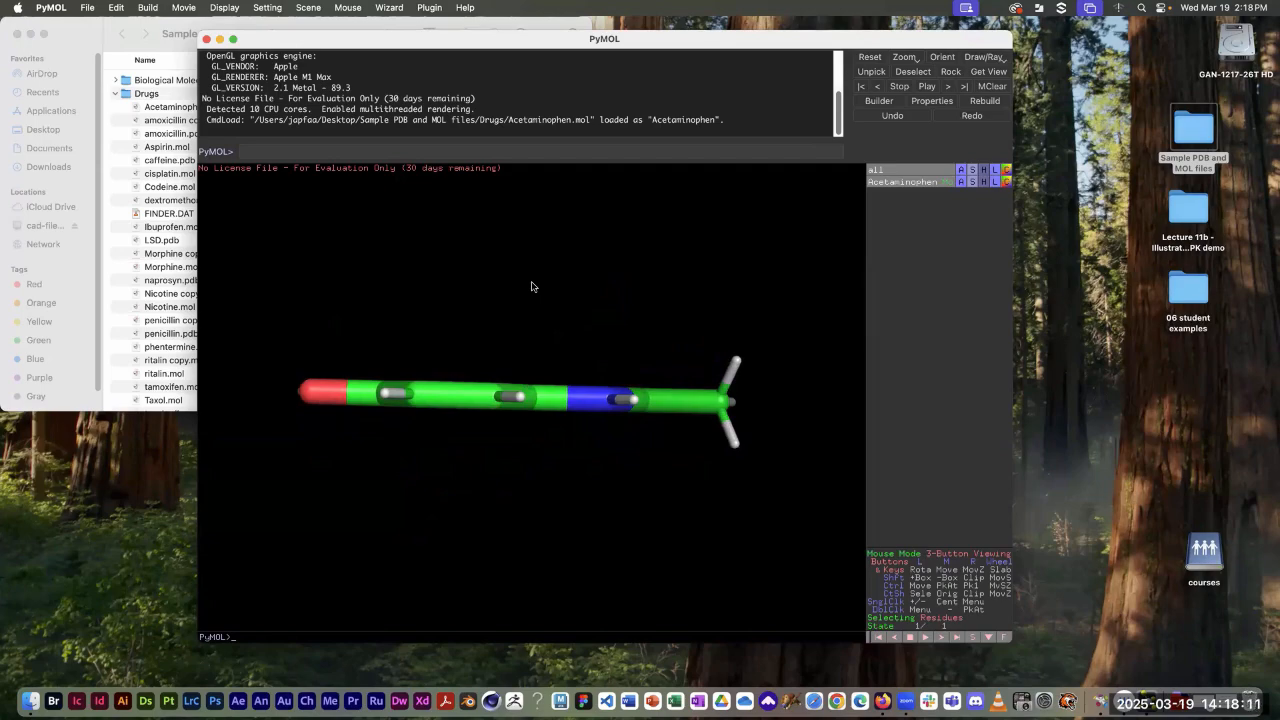
pyautogui.moveTo(517, 373); pyautogui.dragTo(459, 406)
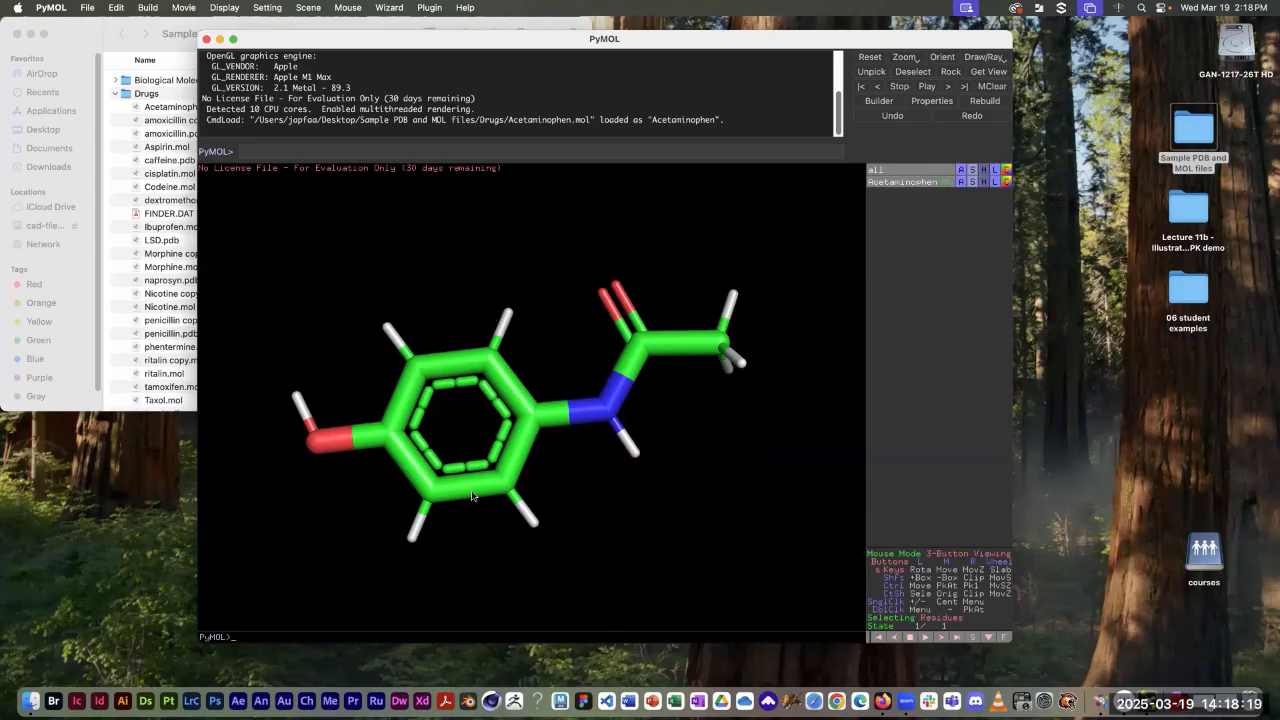
pyautogui.moveTo(548, 444); pyautogui.dragTo(586, 404)
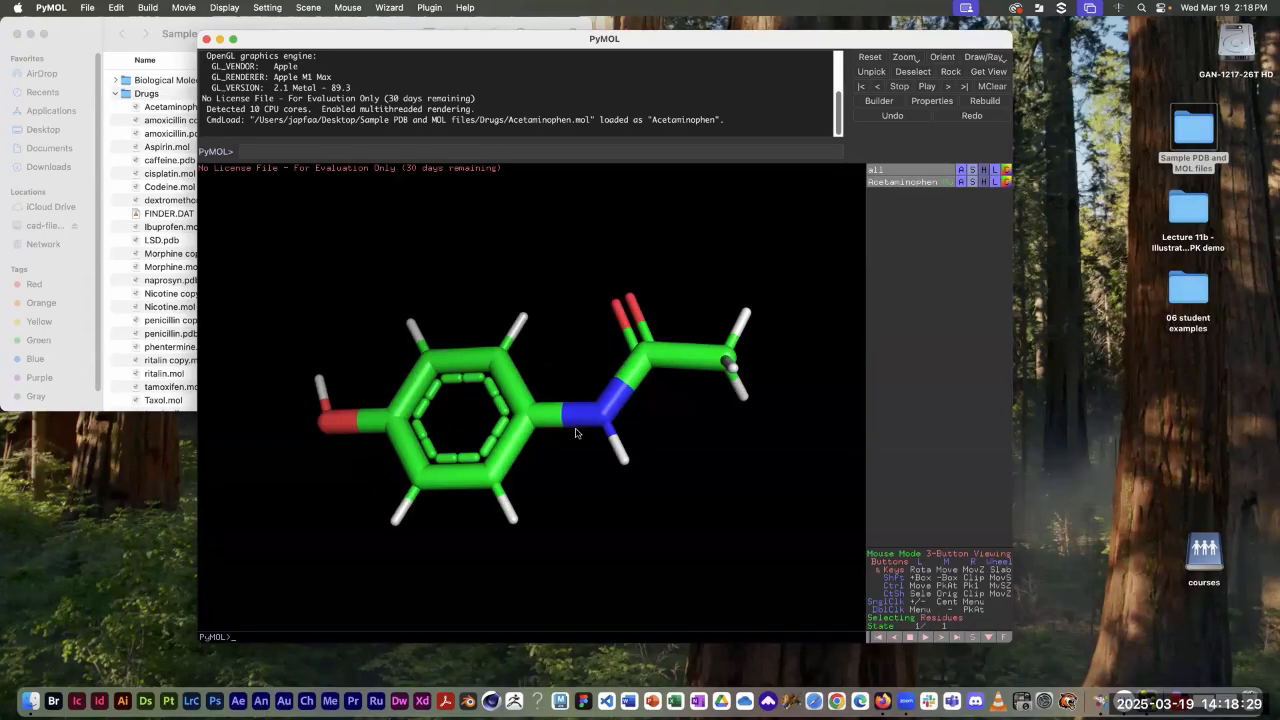
pyautogui.moveTo(584, 446); pyautogui.dragTo(566, 466)
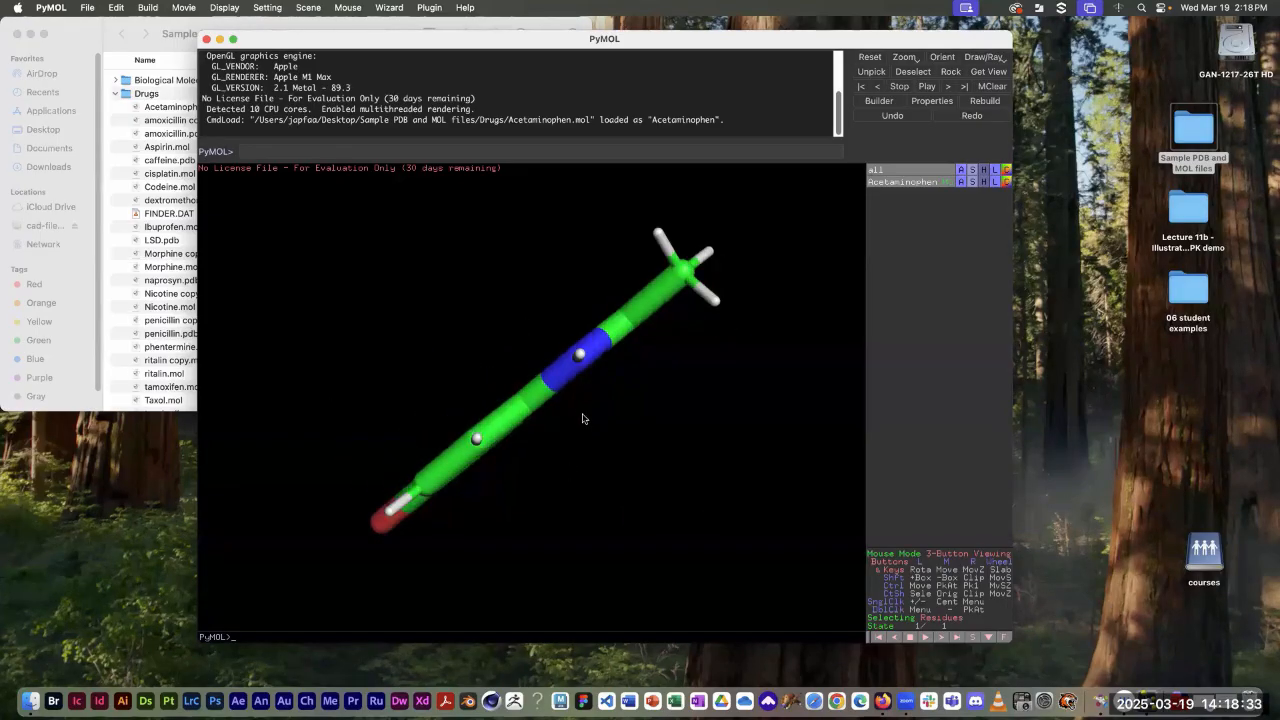
pyautogui.moveTo(585, 423); pyautogui.dragTo(619, 516)
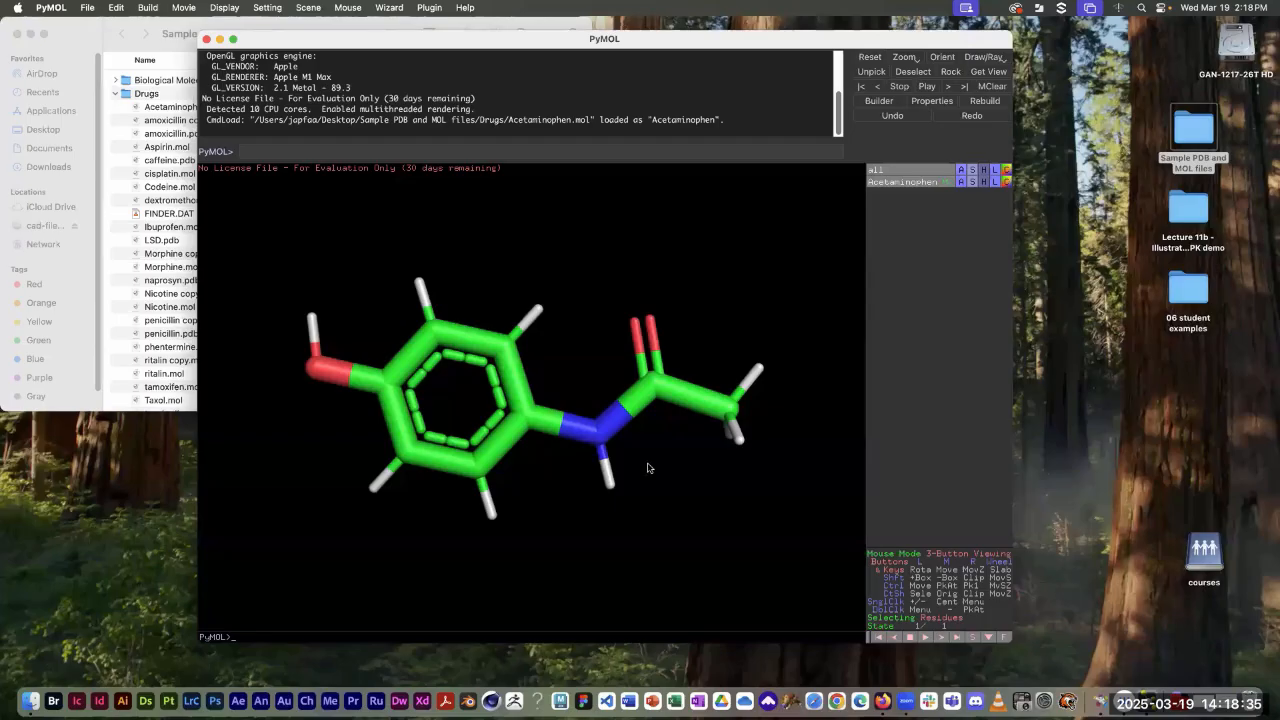
pyautogui.click(87, 8)
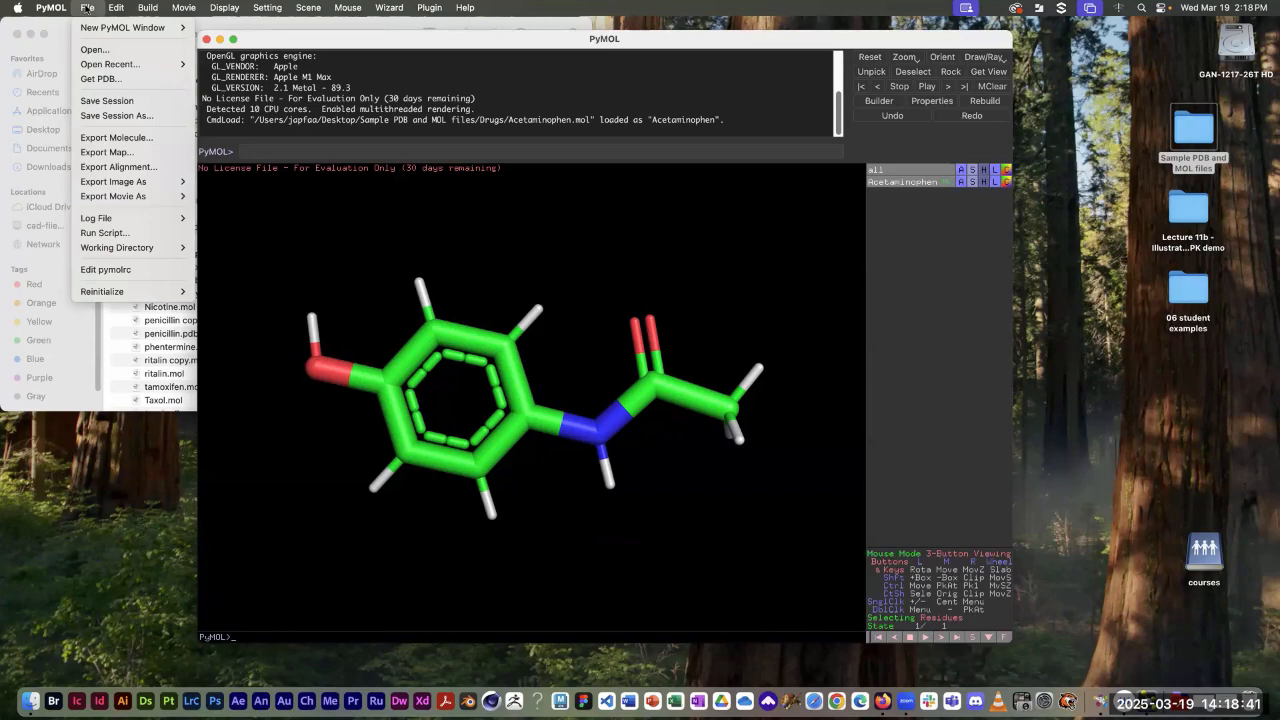
pyautogui.moveTo(112, 6)
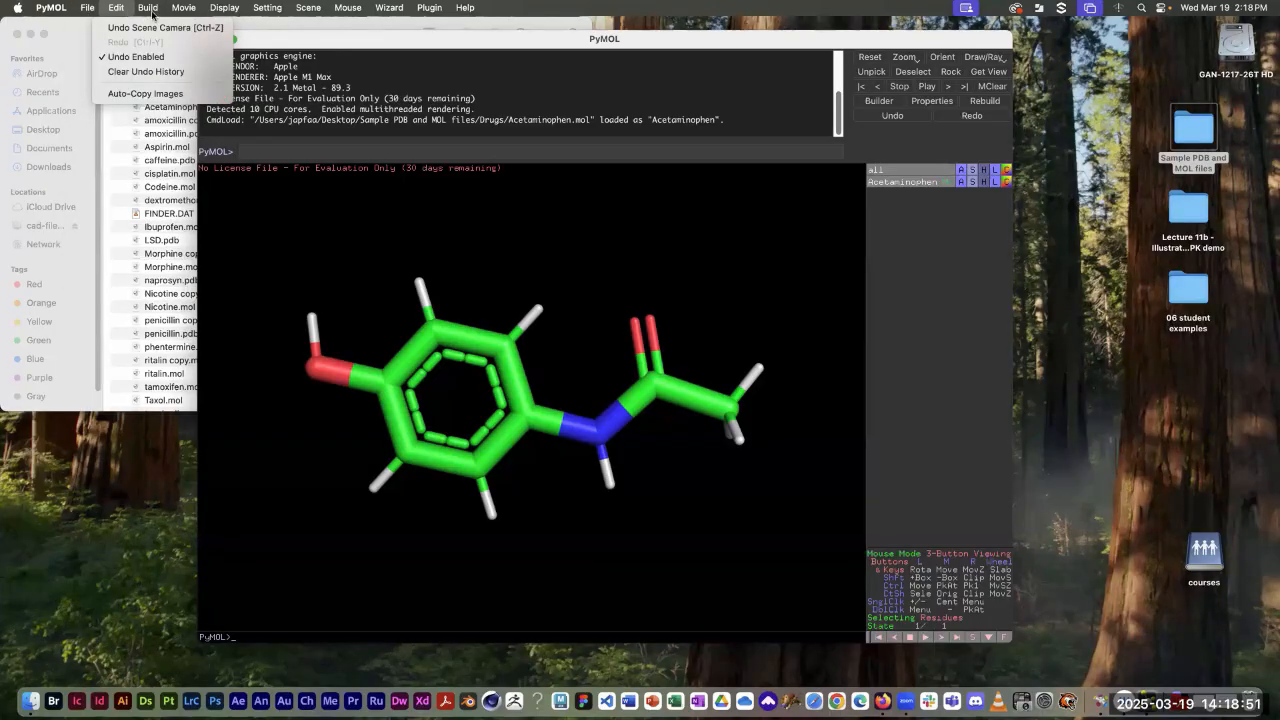
pyautogui.click(500, 265)
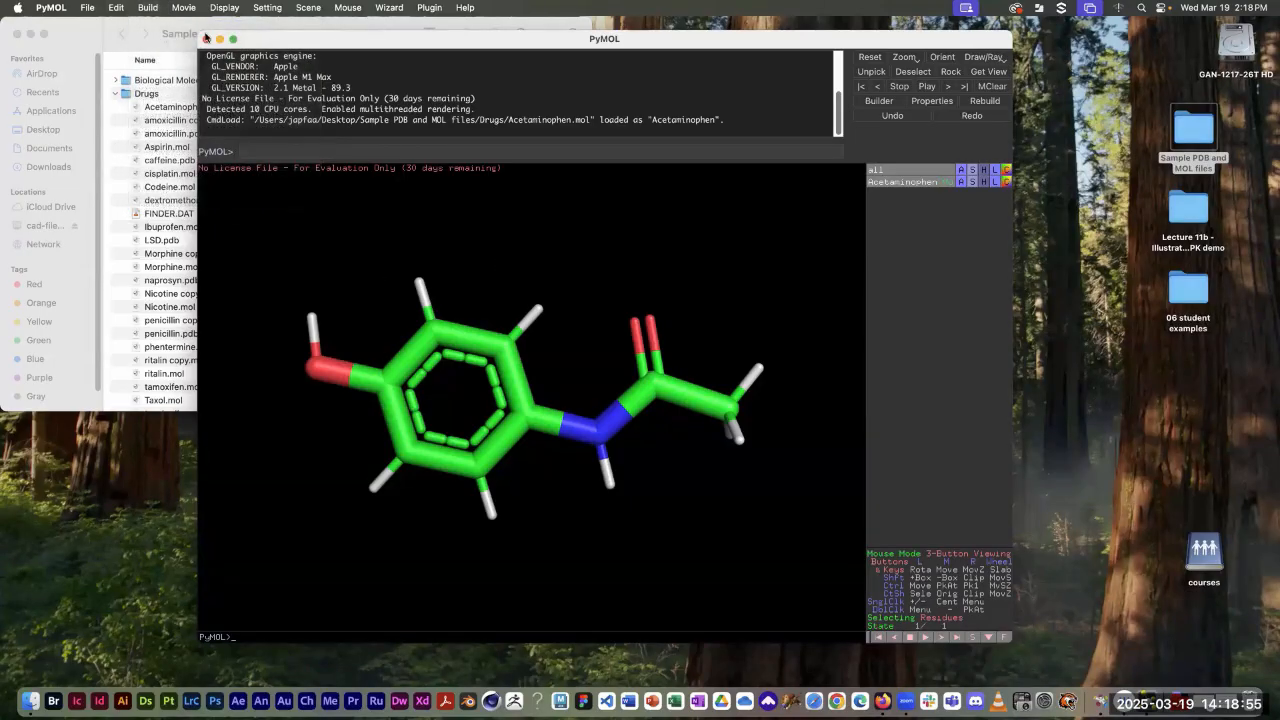
# Step: Delete the Acetaminophen object from the viewer
pyautogui.click(960, 182)
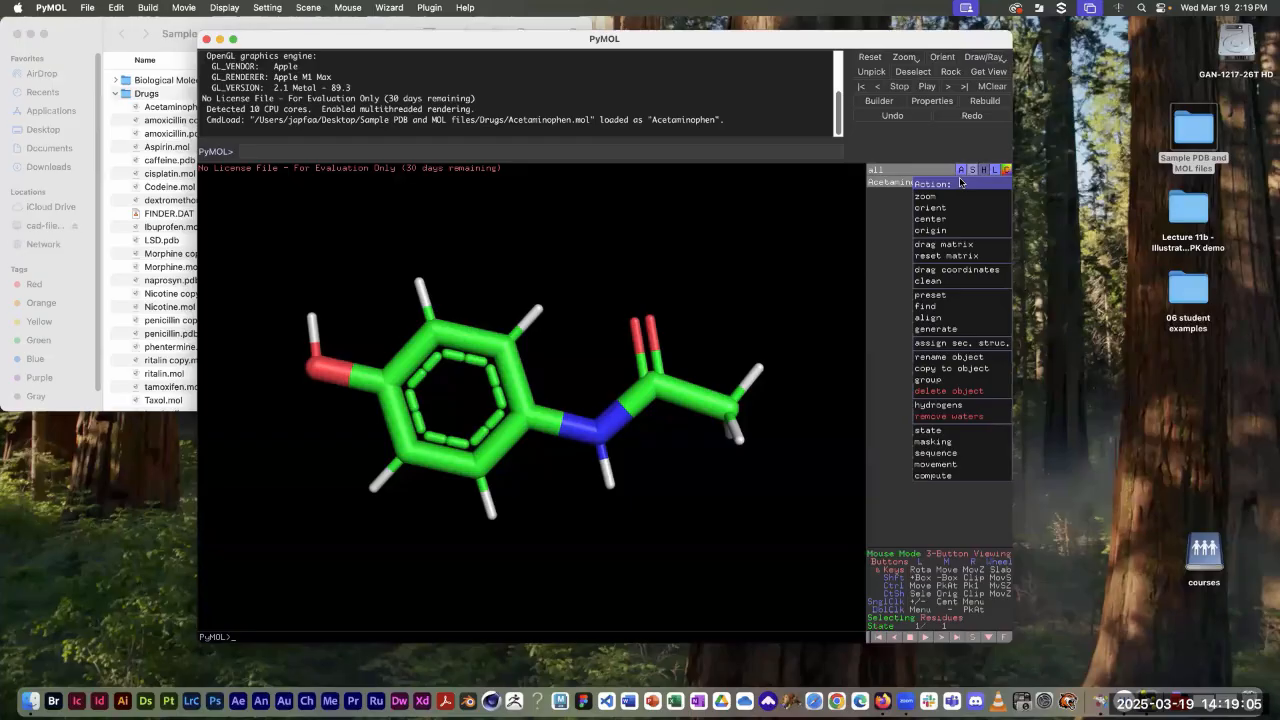
pyautogui.click(886, 222)
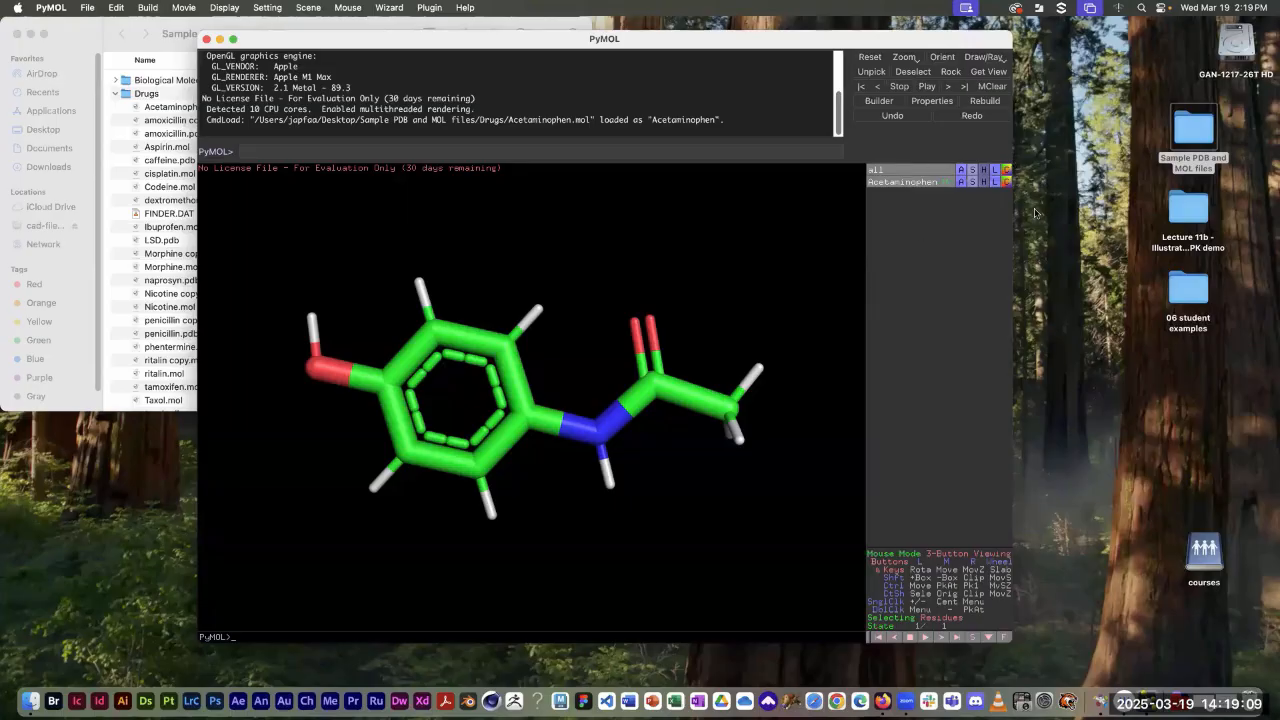
pyautogui.click(961, 183)
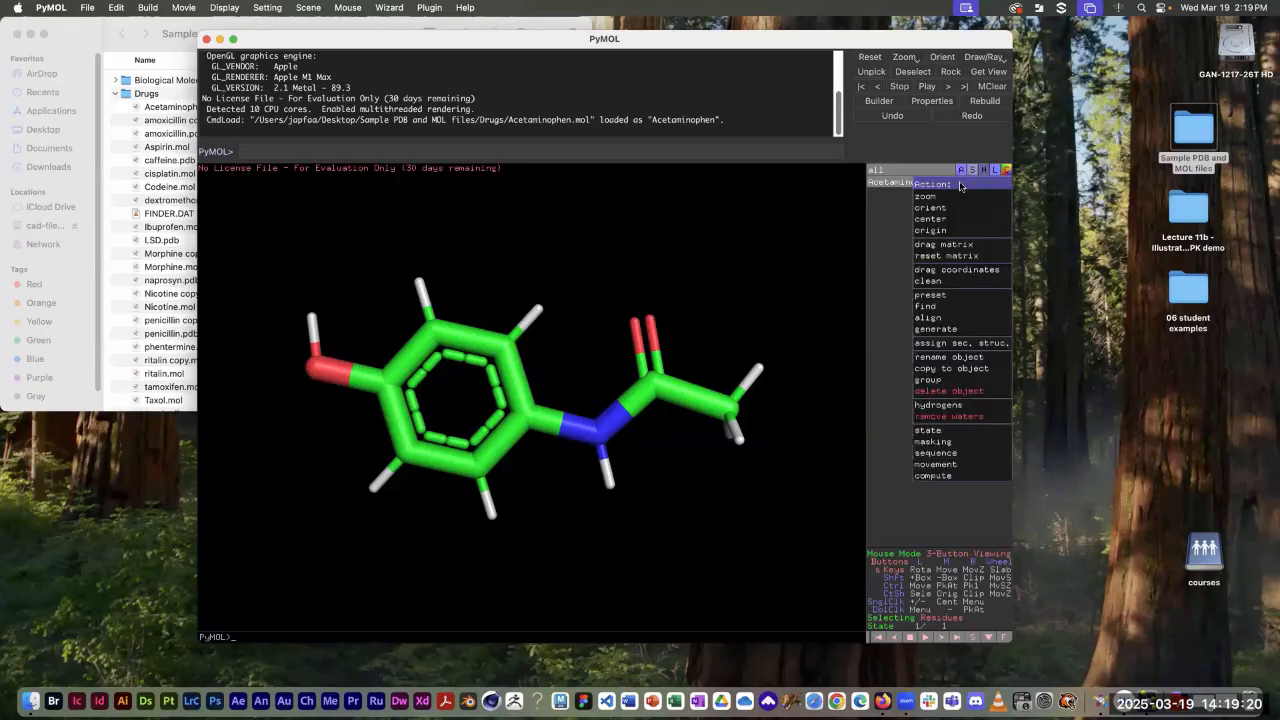
pyautogui.click(972, 392)
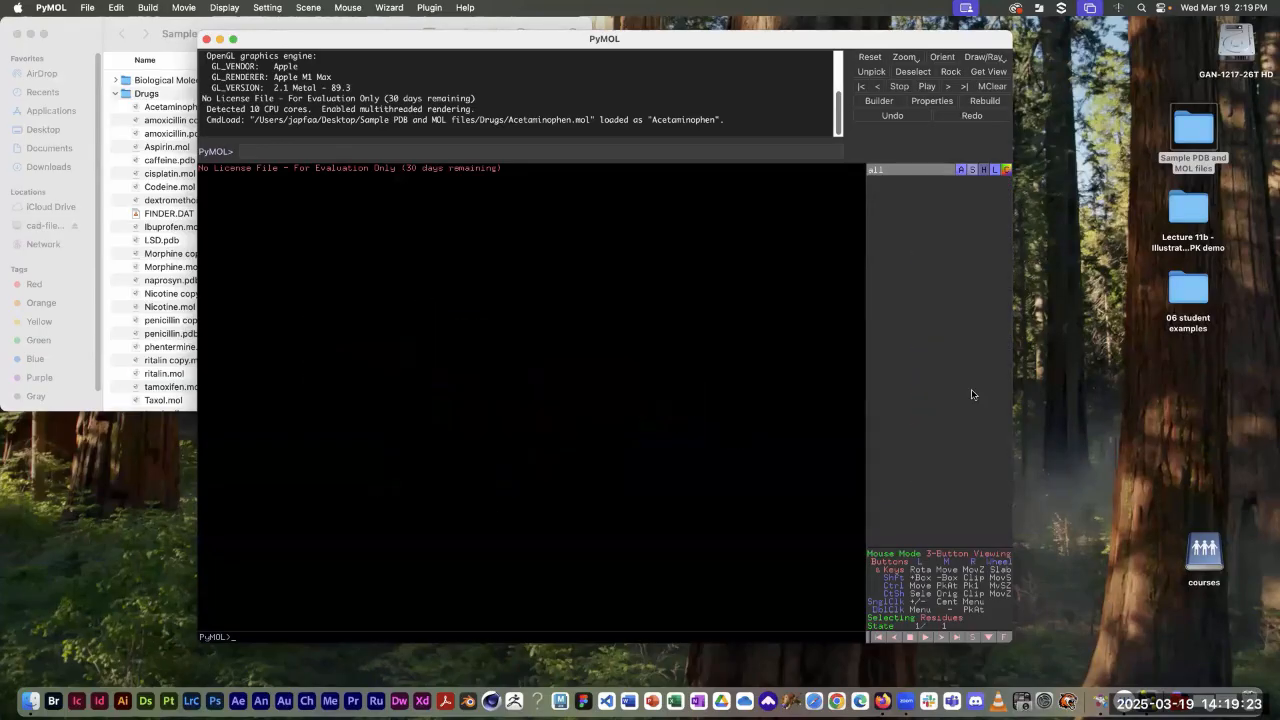
# Step: Load caffeine.pdb from the Drugs folder in Finder into the PyMOL viewer and bring PyMOL to the front
pyautogui.click(84, 44)
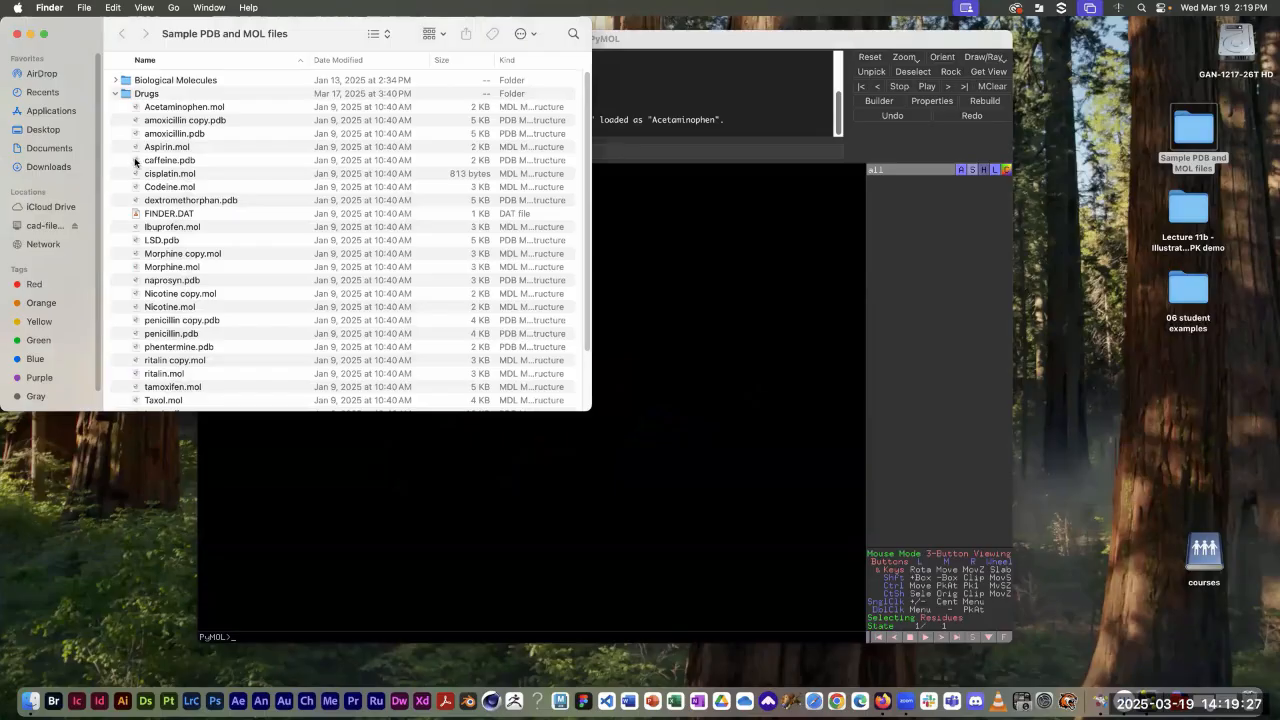
pyautogui.moveTo(140, 163); pyautogui.dragTo(628, 391)
pyautogui.click(769, 291)
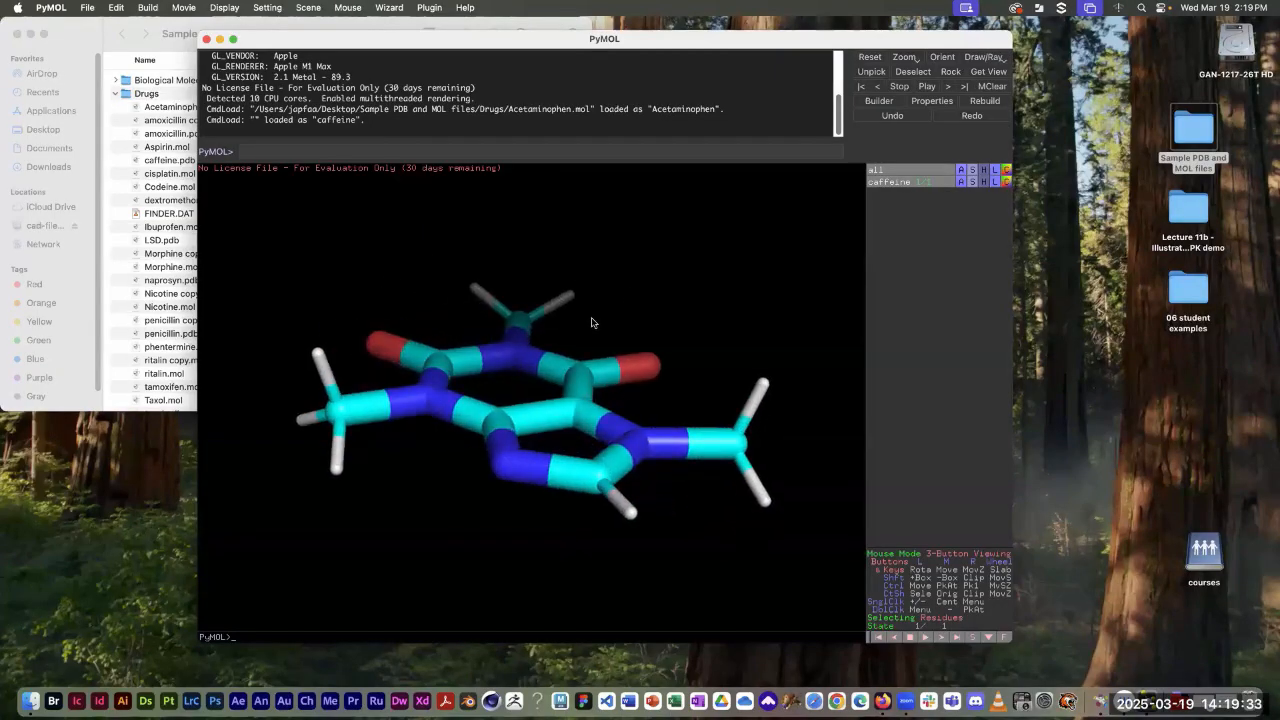
# Step: Rotate the caffeine molecule to examine its flat ring system and methyl groups face-on and edge-on
pyautogui.moveTo(595, 323); pyautogui.dragTo(703, 397)
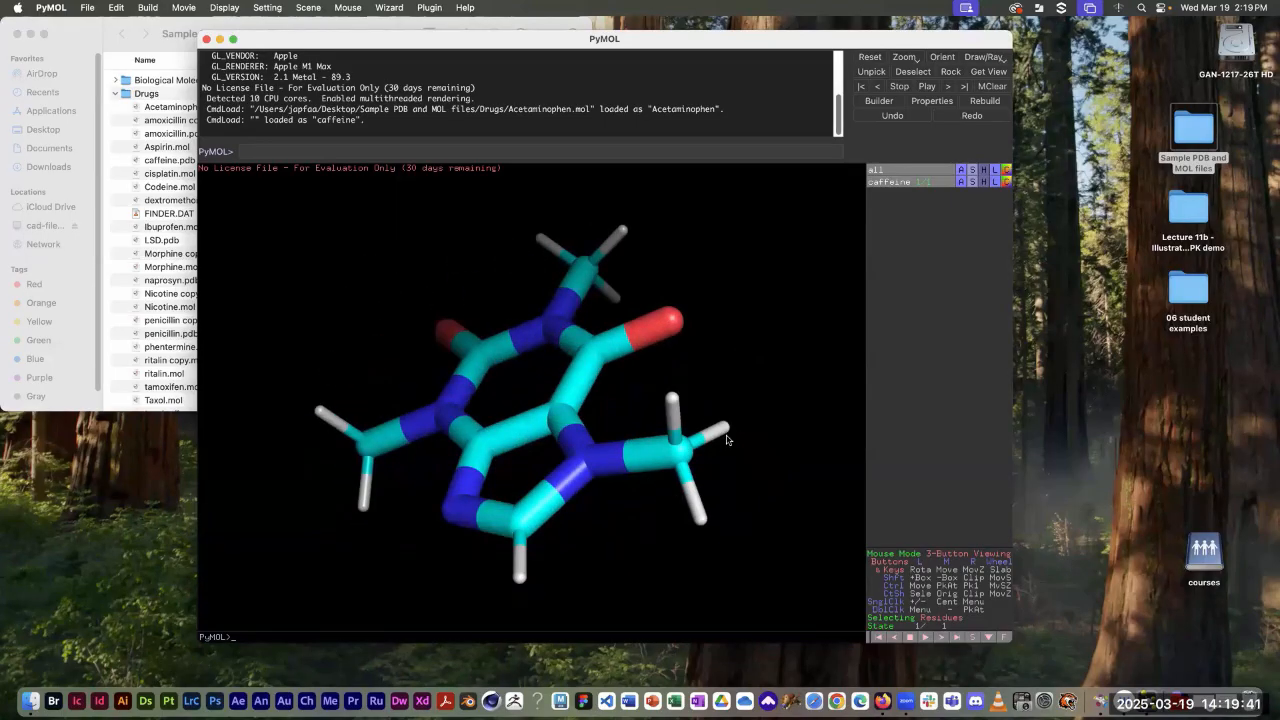
pyautogui.moveTo(682, 425); pyautogui.dragTo(733, 385)
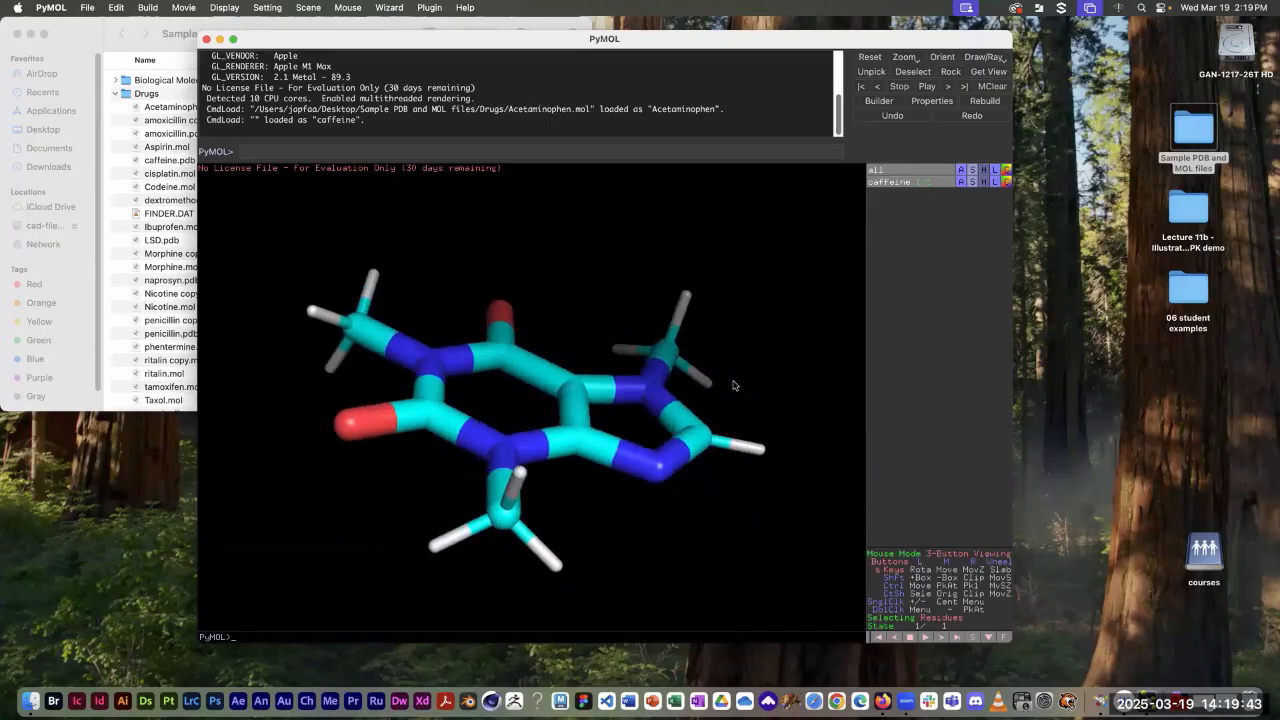
pyautogui.moveTo(503, 449); pyautogui.dragTo(590, 411)
pyautogui.moveTo(531, 344); pyautogui.dragTo(600, 452)
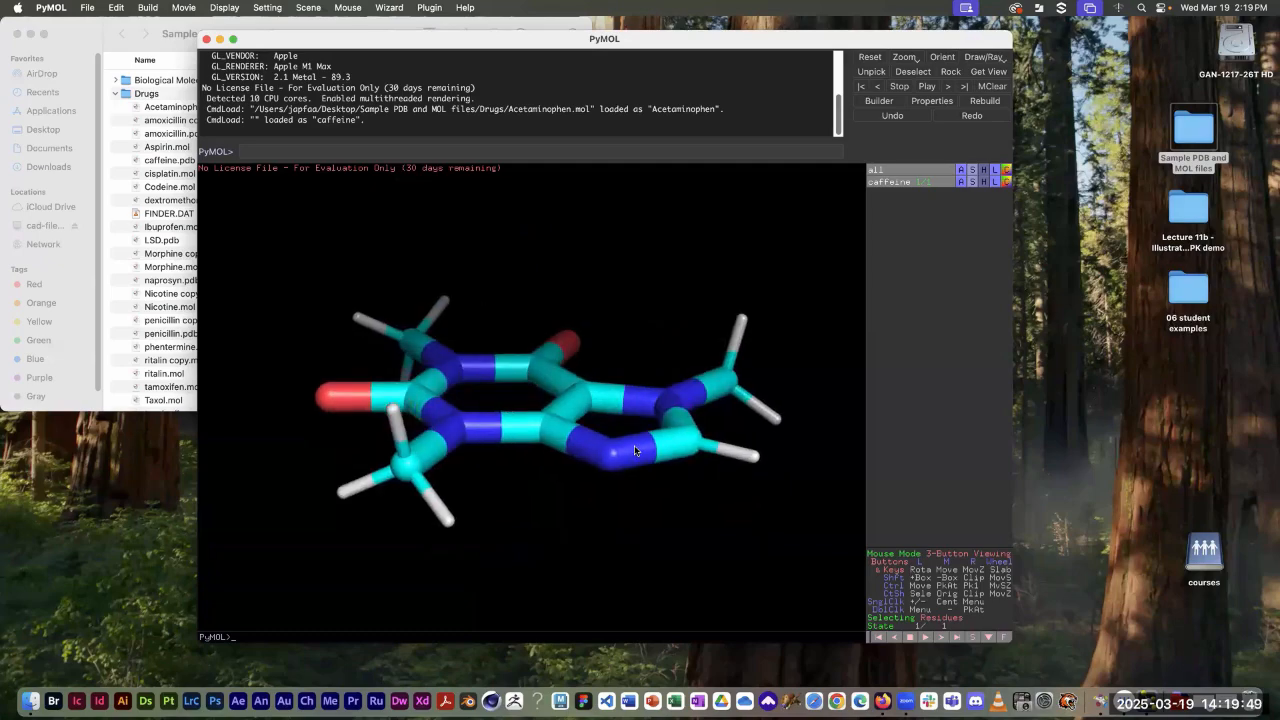
pyautogui.moveTo(570, 341); pyautogui.dragTo(566, 305)
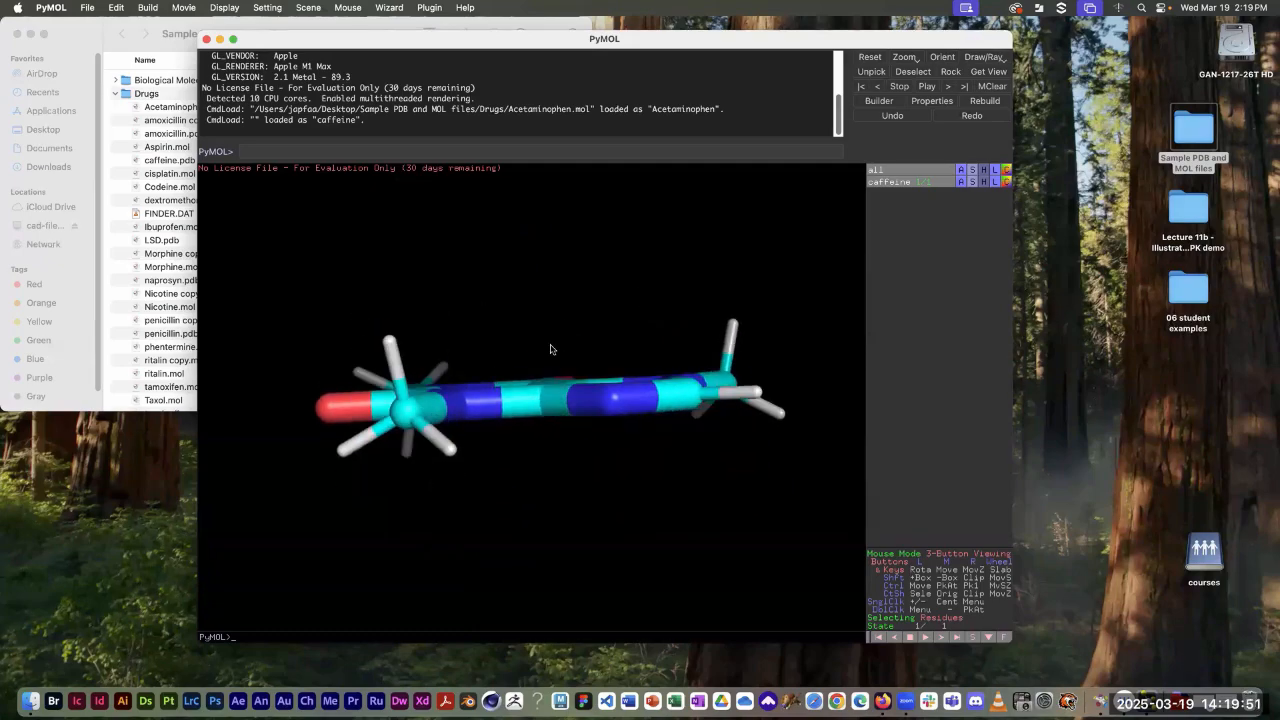
pyautogui.moveTo(550, 349); pyautogui.dragTo(596, 431)
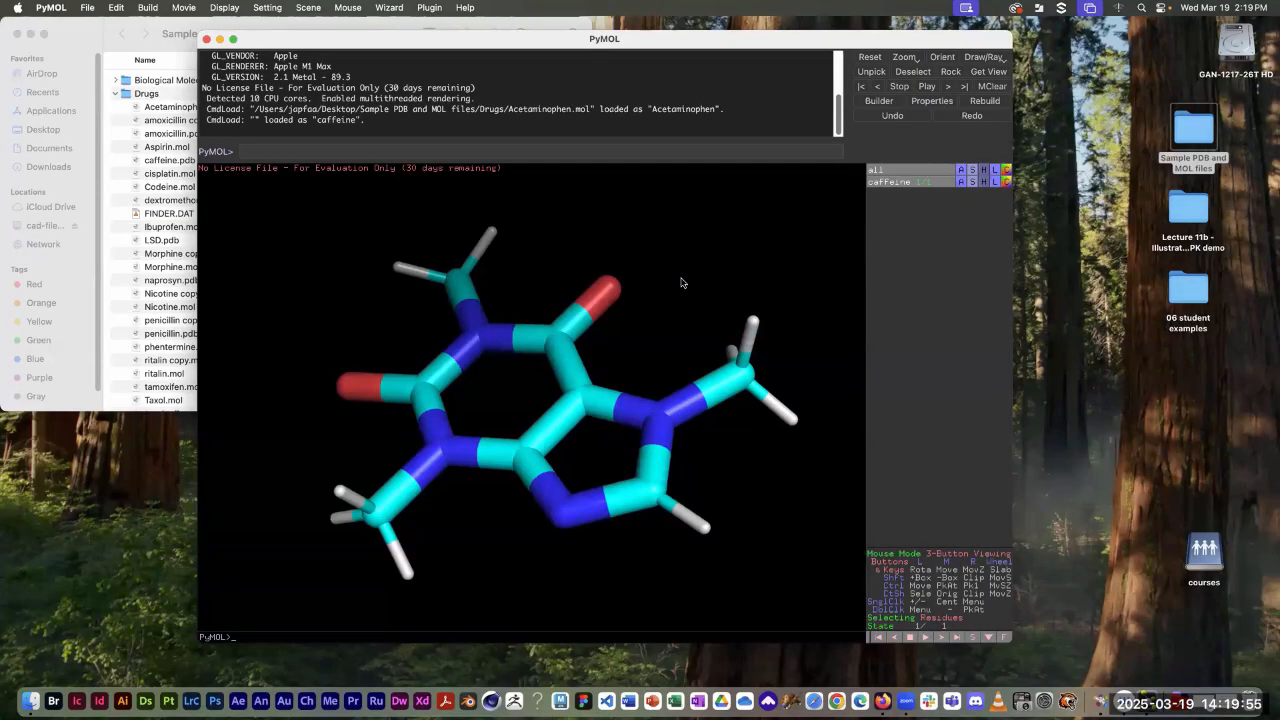
pyautogui.moveTo(557, 267); pyautogui.dragTo(566, 282)
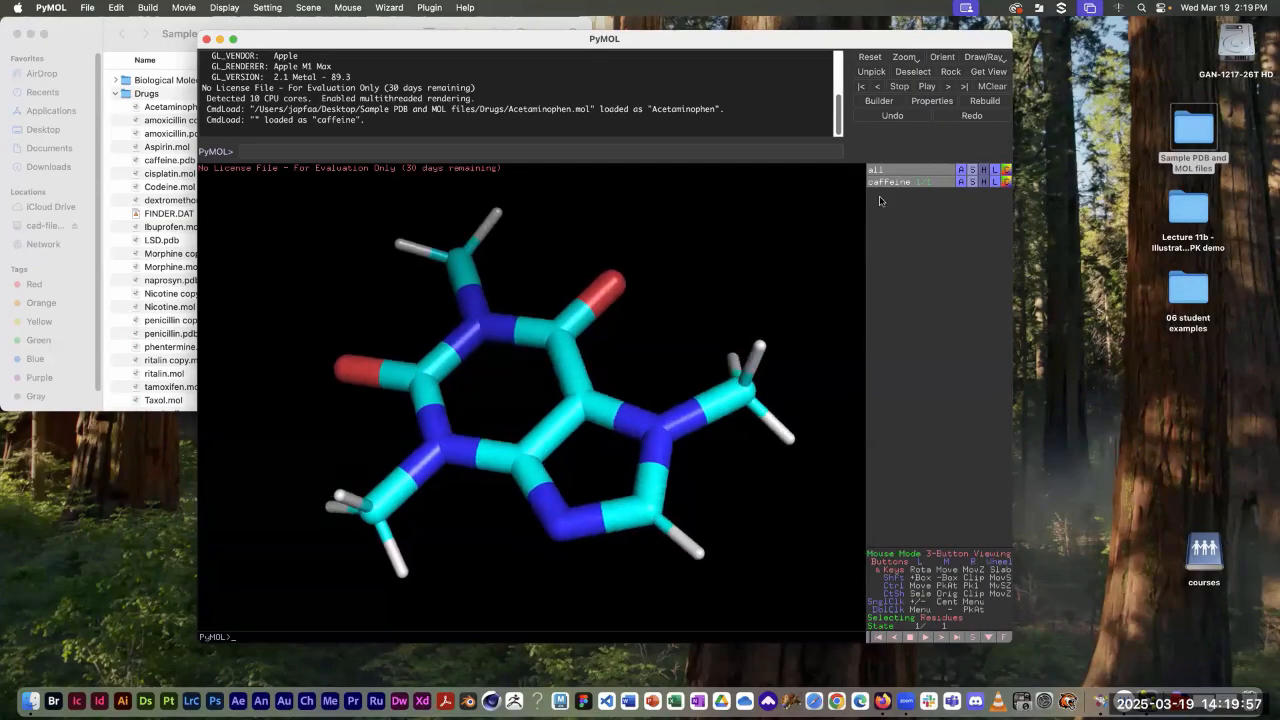
# Step: Delete the caffeine object and load Ibuprofen.mol from the Drugs folder in its place
pyautogui.click(959, 181)
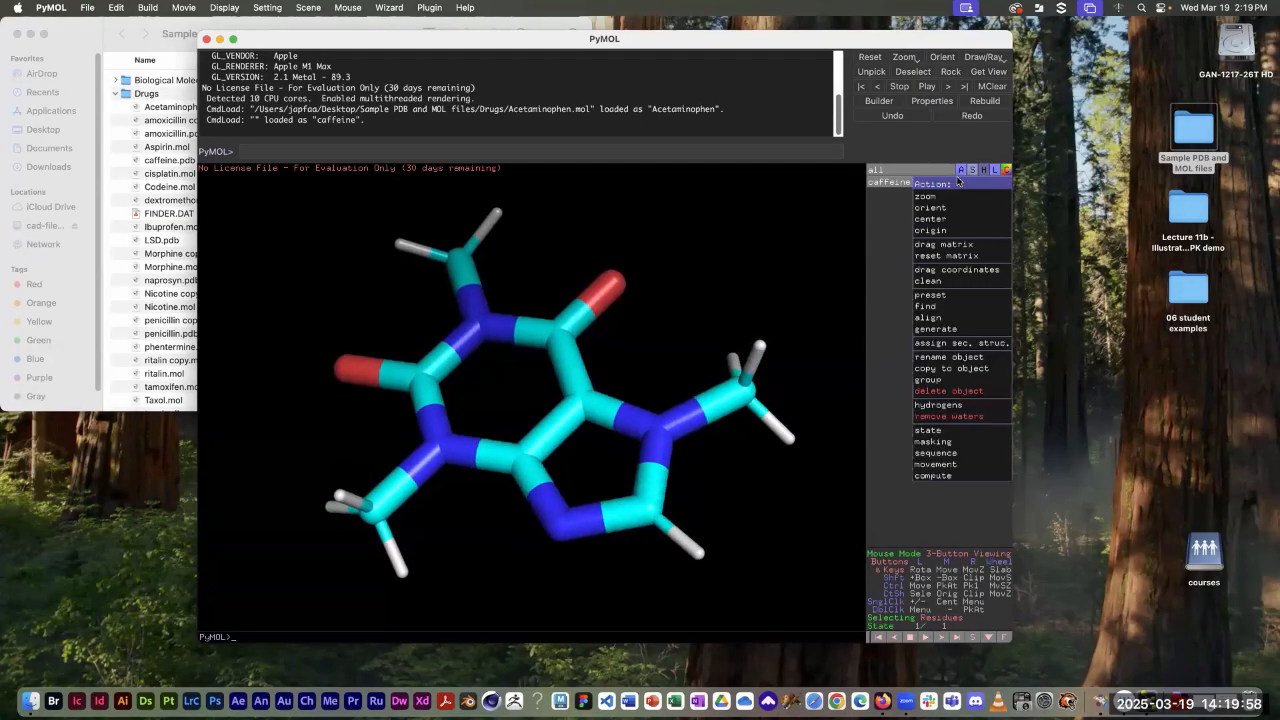
pyautogui.click(948, 390)
pyautogui.click(70, 30)
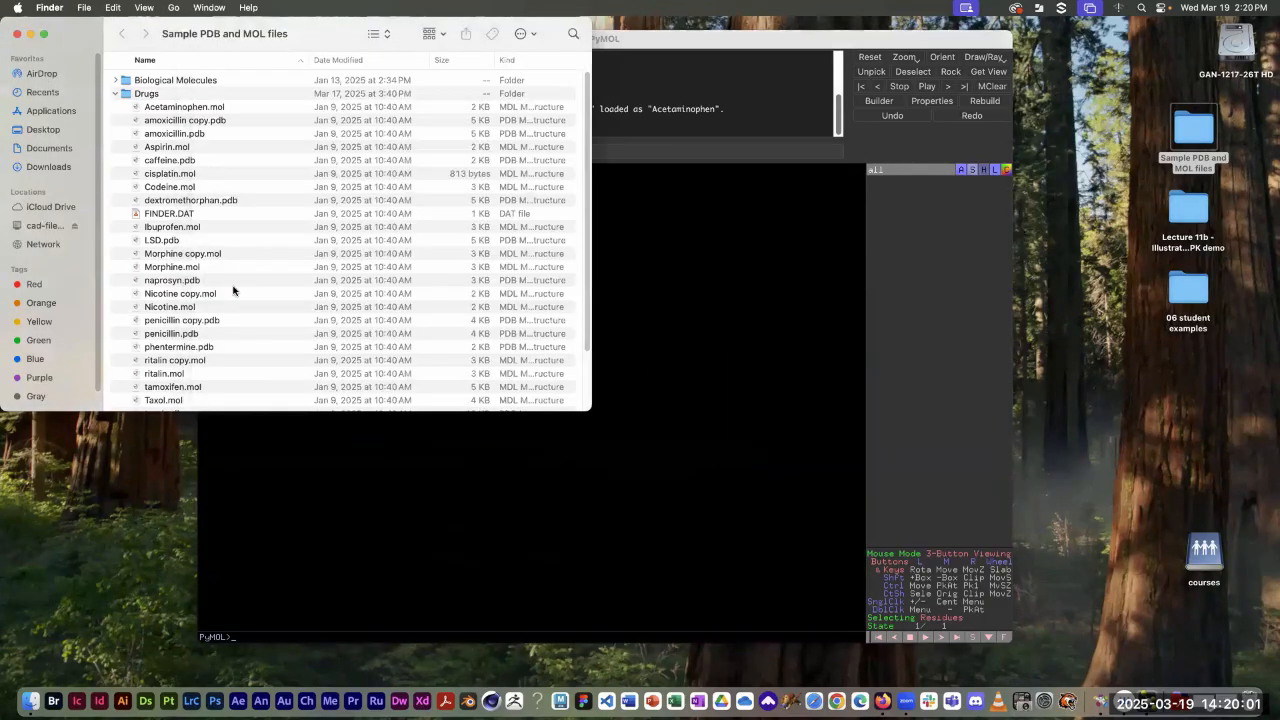
pyautogui.moveTo(135, 230); pyautogui.dragTo(512, 400)
pyautogui.click(653, 477)
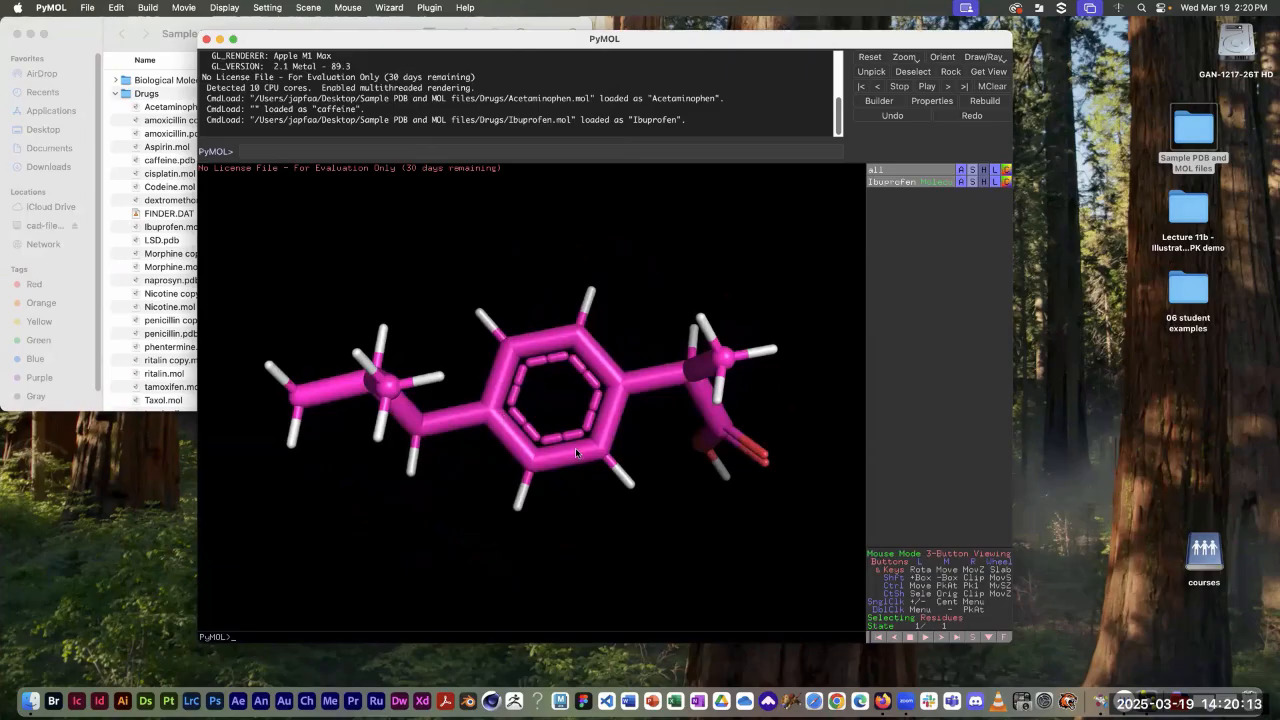
# Step: Rotate the ibuprofen molecule to examine its ring and both side chains from several angles
pyautogui.moveTo(575, 450); pyautogui.dragTo(483, 412)
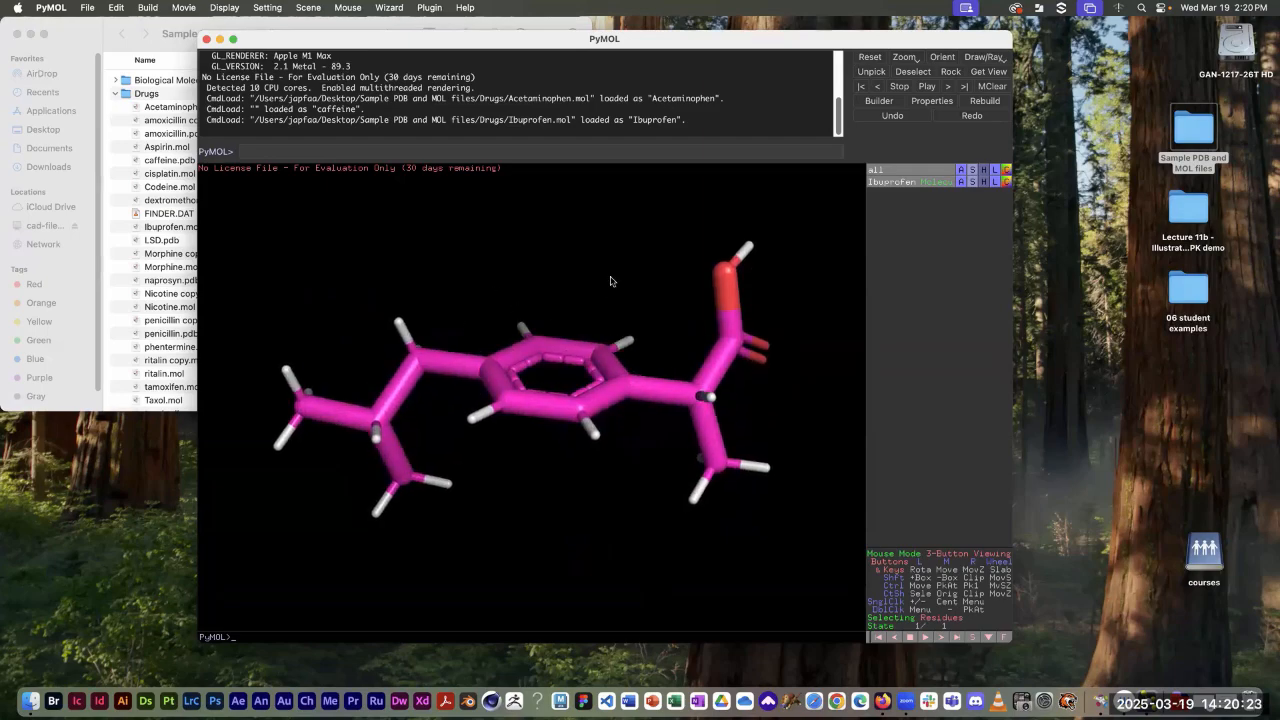
pyautogui.moveTo(611, 281); pyautogui.dragTo(618, 327)
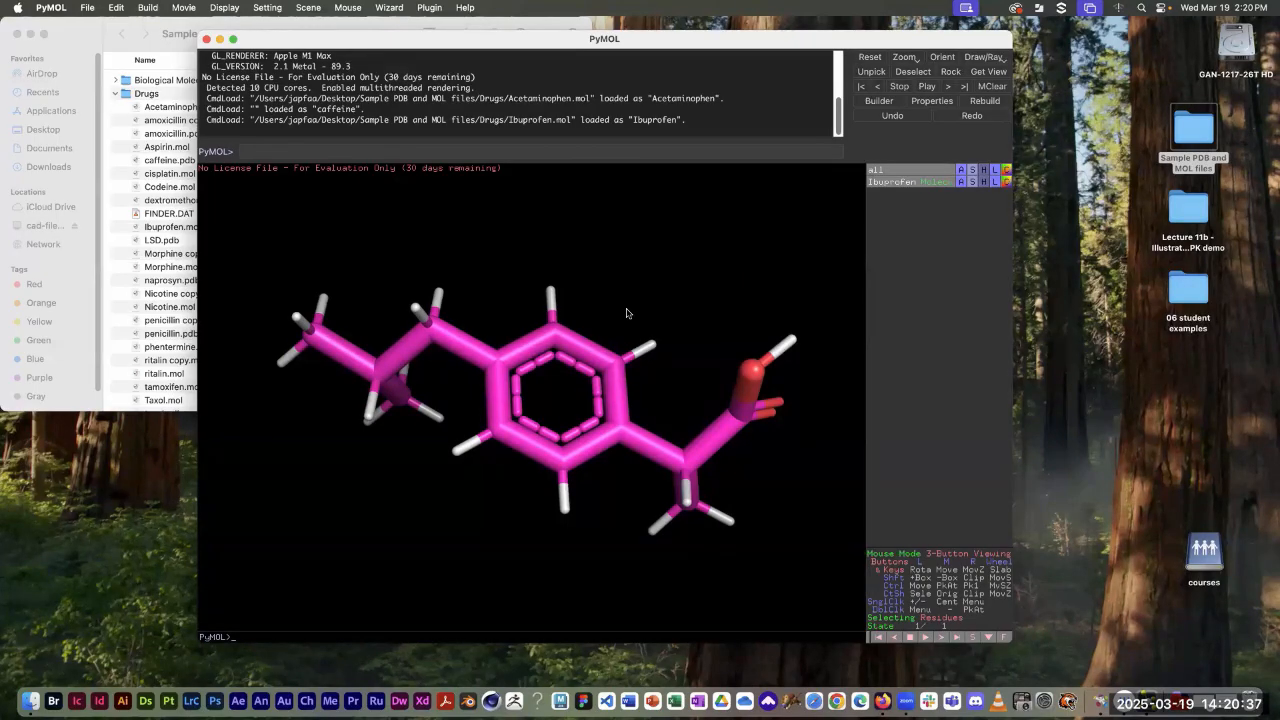
pyautogui.moveTo(720, 311); pyautogui.dragTo(705, 289)
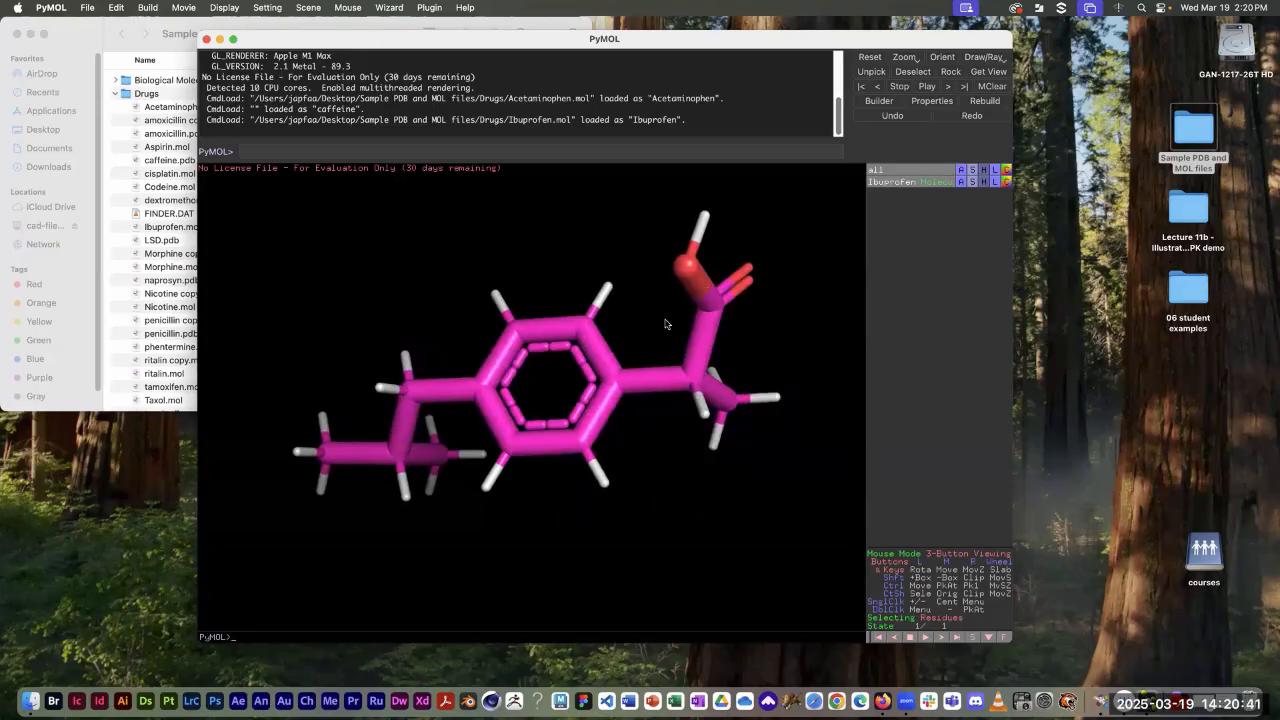
pyautogui.moveTo(666, 323); pyautogui.dragTo(568, 412)
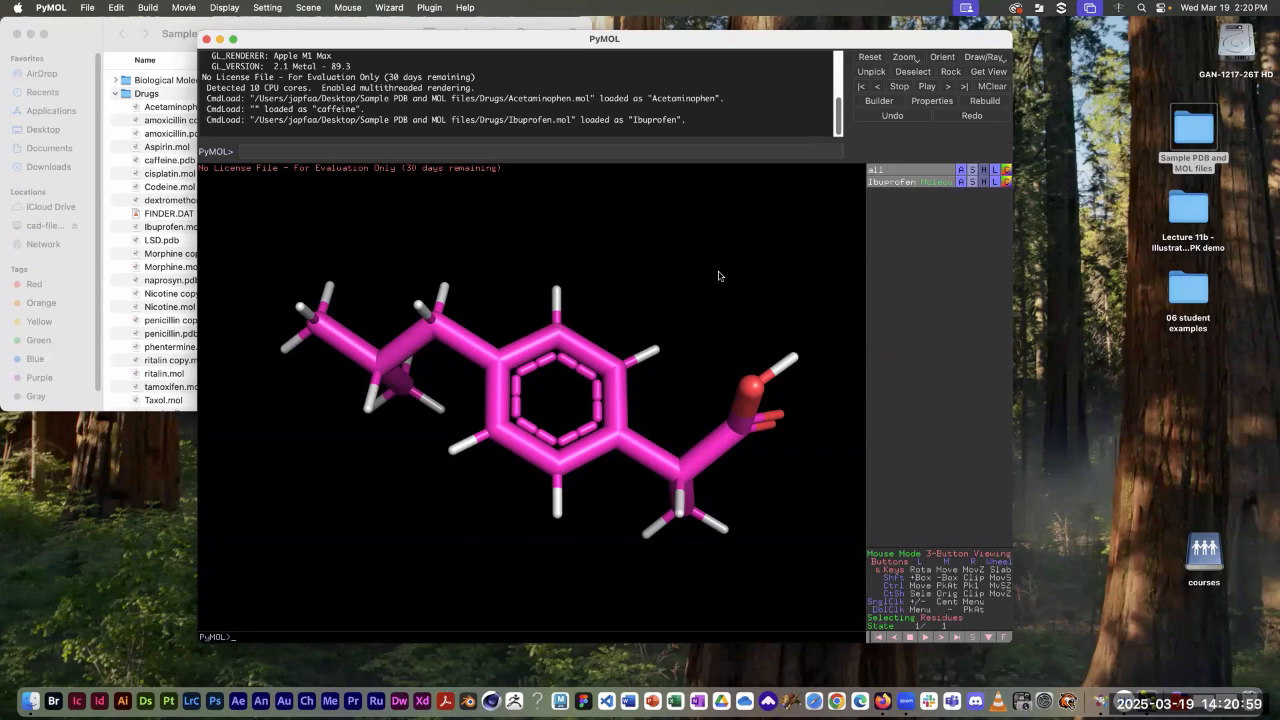
pyautogui.moveTo(462, 358); pyautogui.dragTo(534, 333)
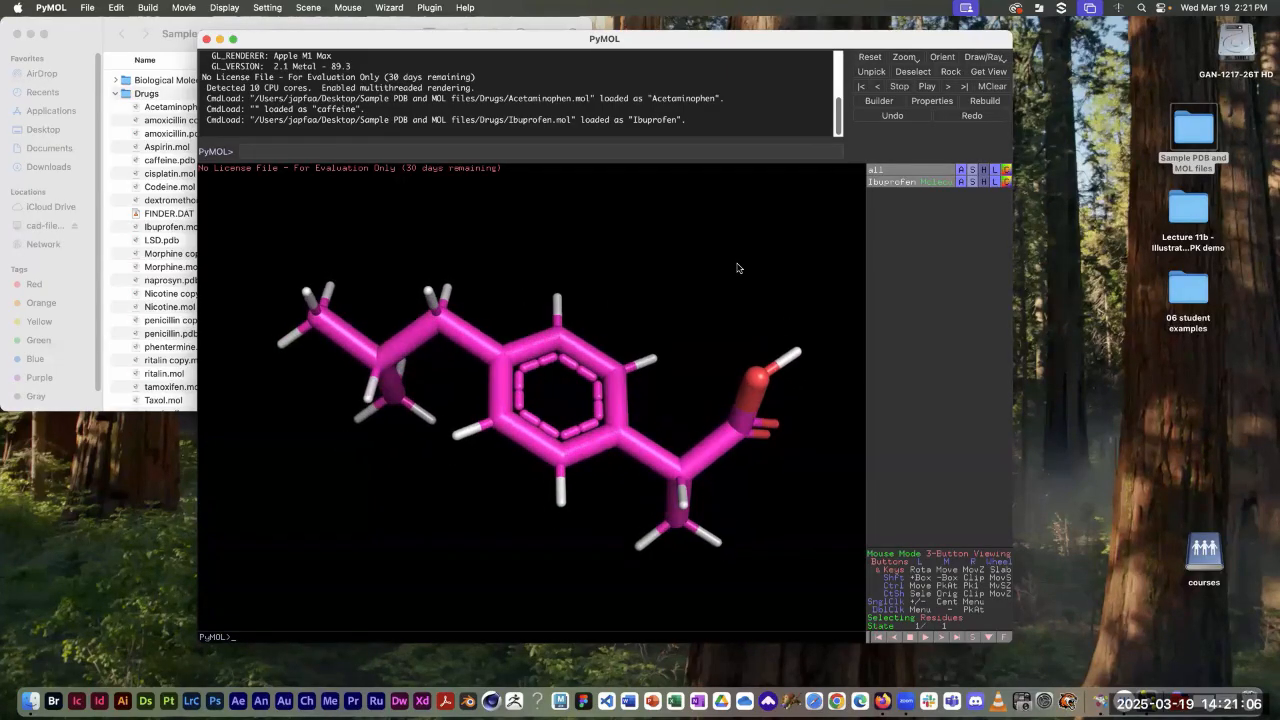
# Step: Add hydrogens to the Ibuprofen object and inspect the molecule from a slightly tilted angle
pyautogui.click(961, 183)
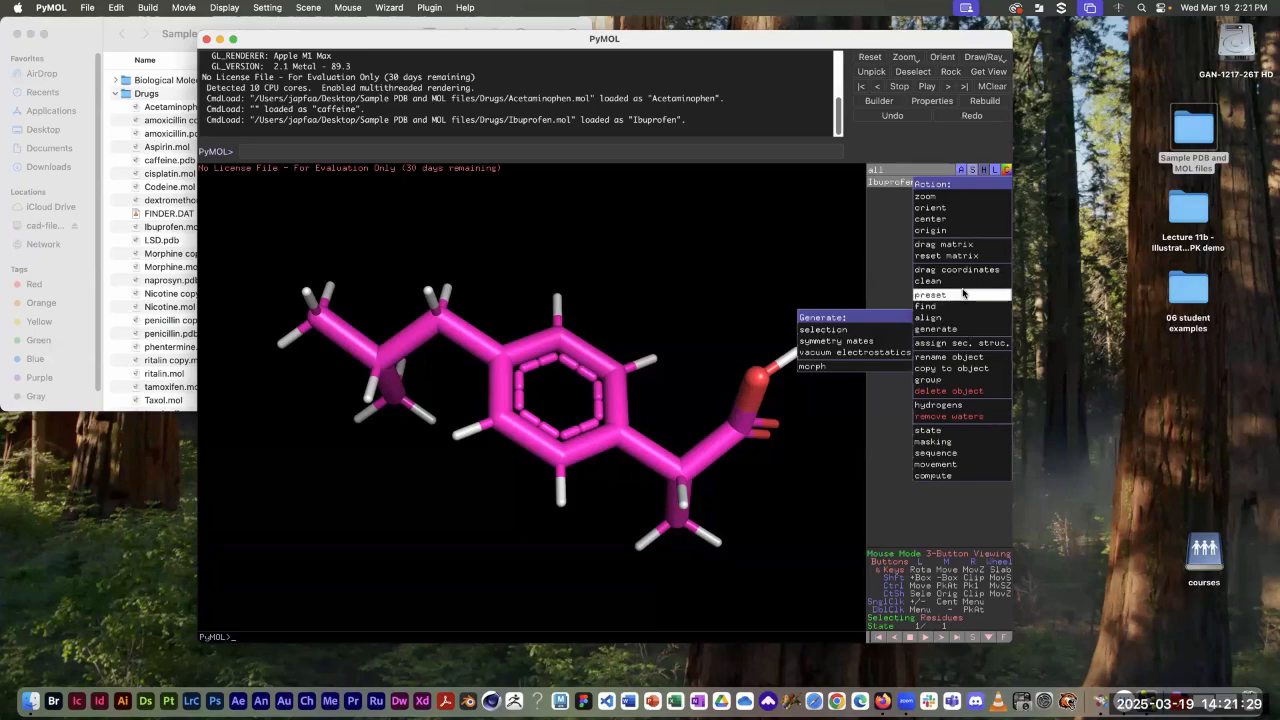
pyautogui.moveTo(963, 294)
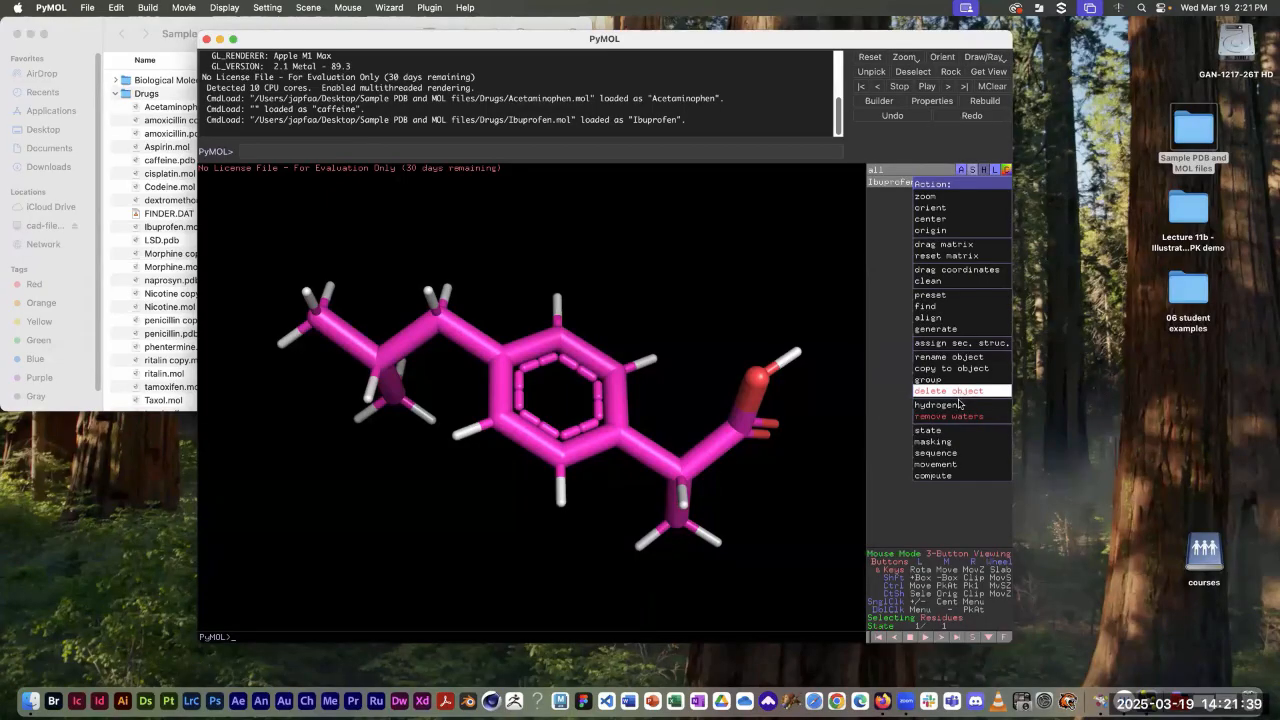
pyautogui.moveTo(960, 404)
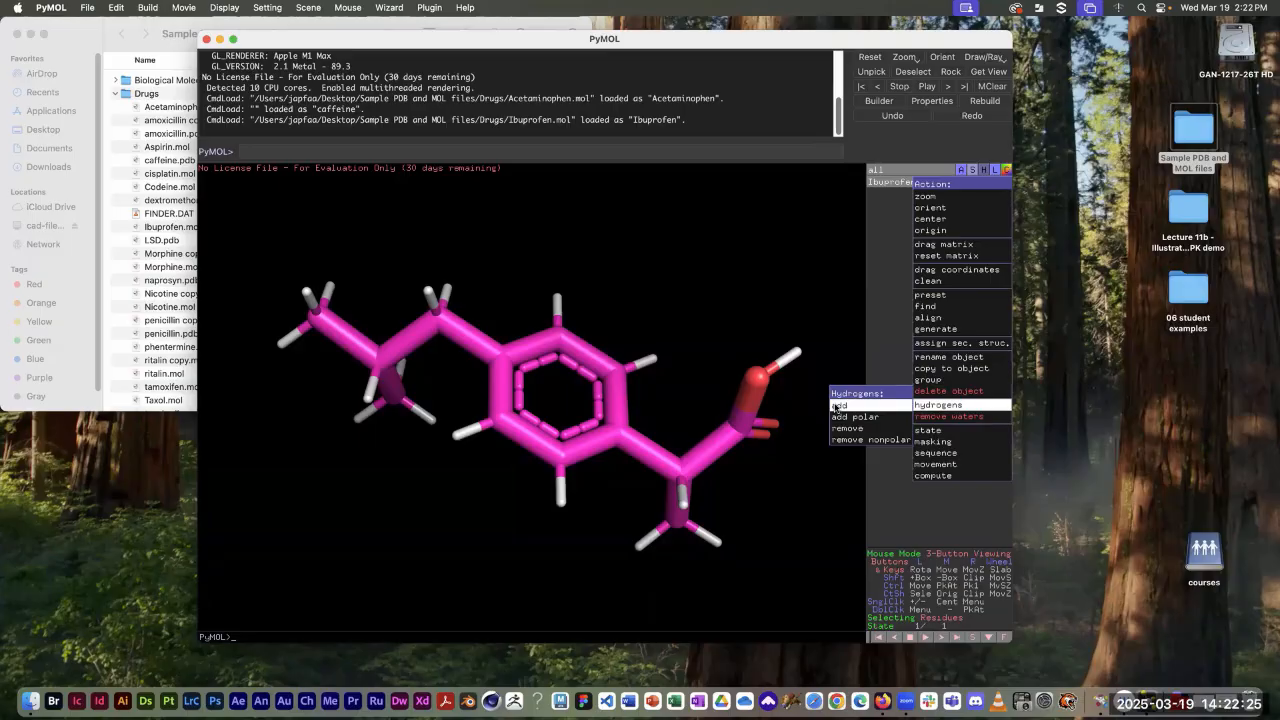
pyautogui.click(835, 406)
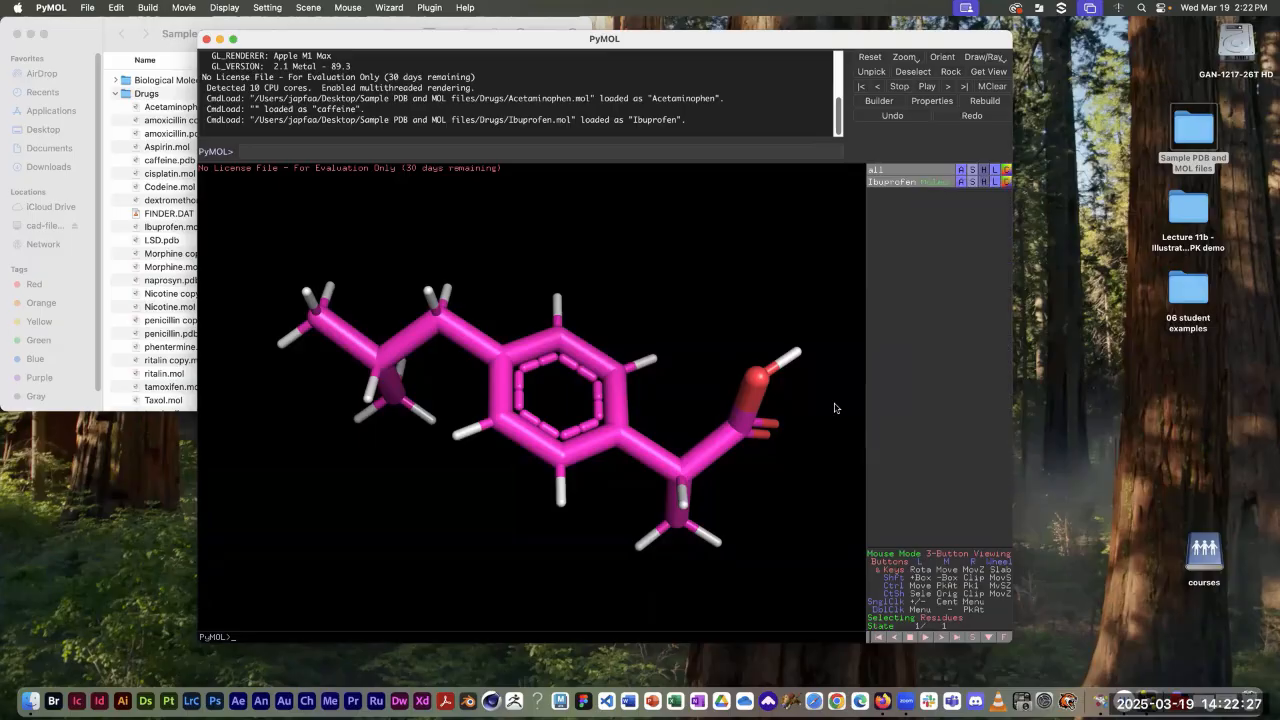
pyautogui.moveTo(605, 346); pyautogui.dragTo(594, 399)
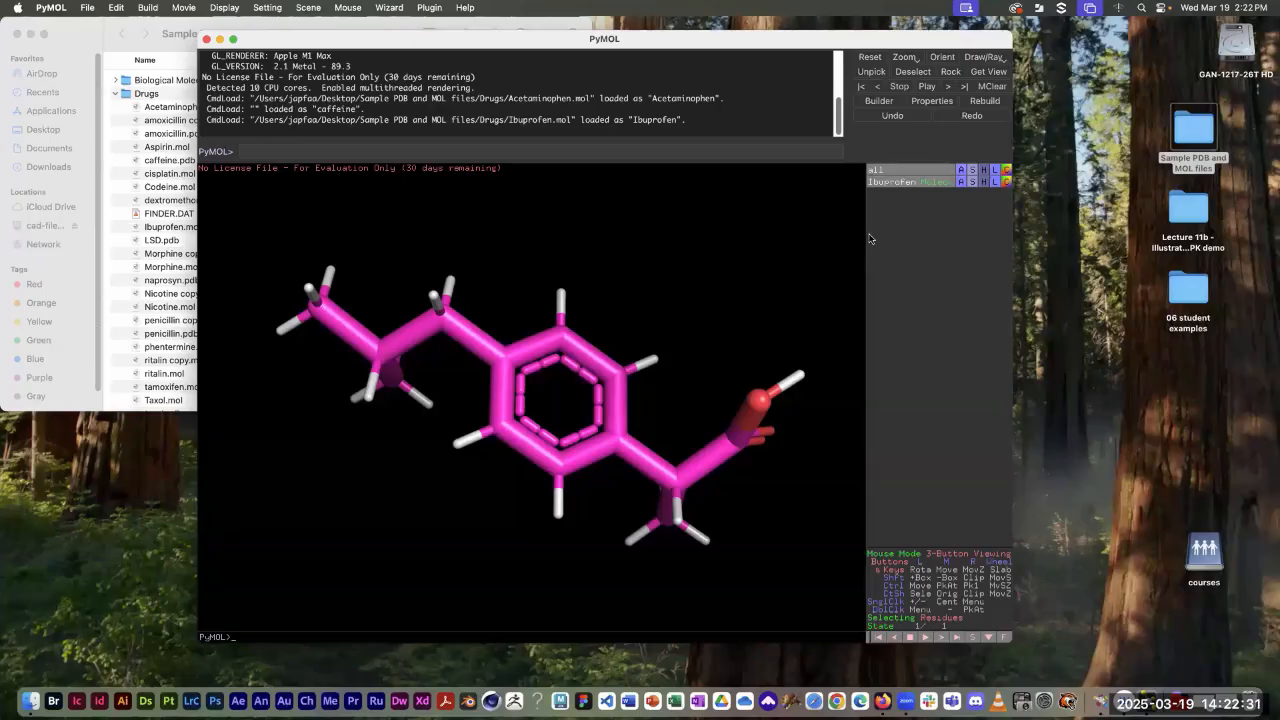
# Step: Delete the Ibuprofen object and load caffeine.pdb from the Drugs folder into the viewer again
pyautogui.click(960, 184)
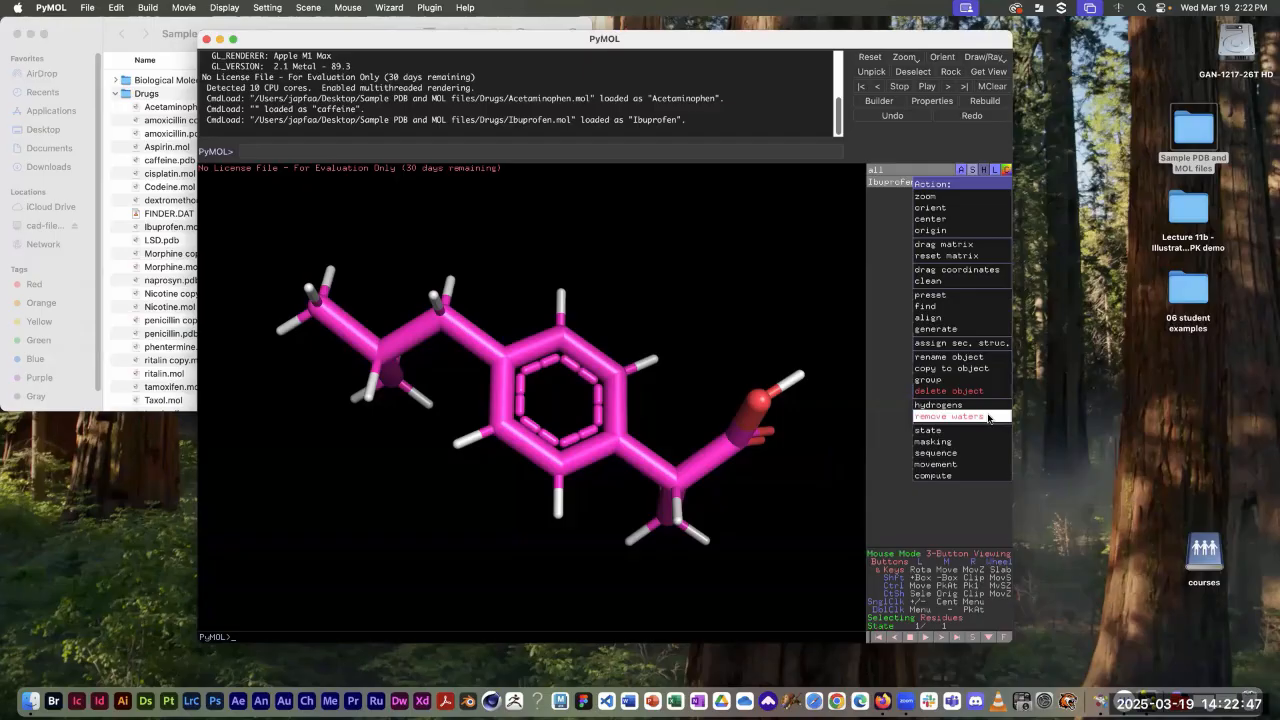
pyautogui.moveTo(975, 428)
pyautogui.click(949, 391)
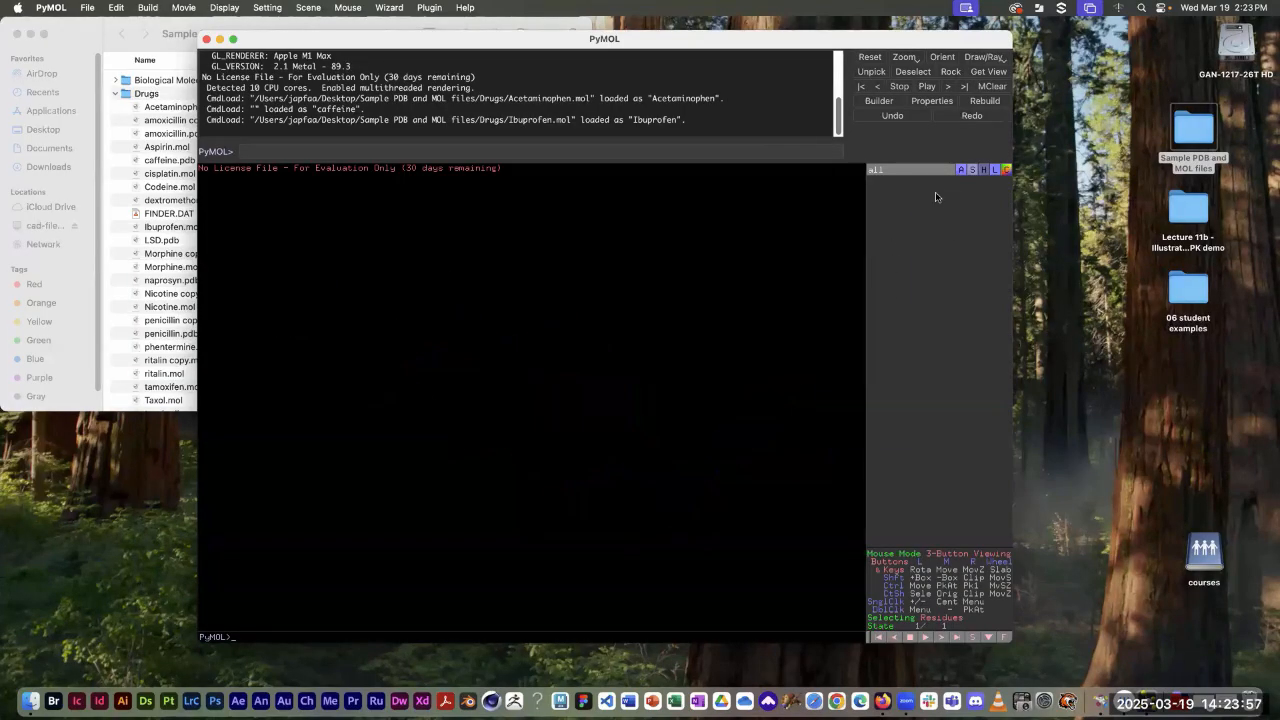
pyautogui.click(123, 271)
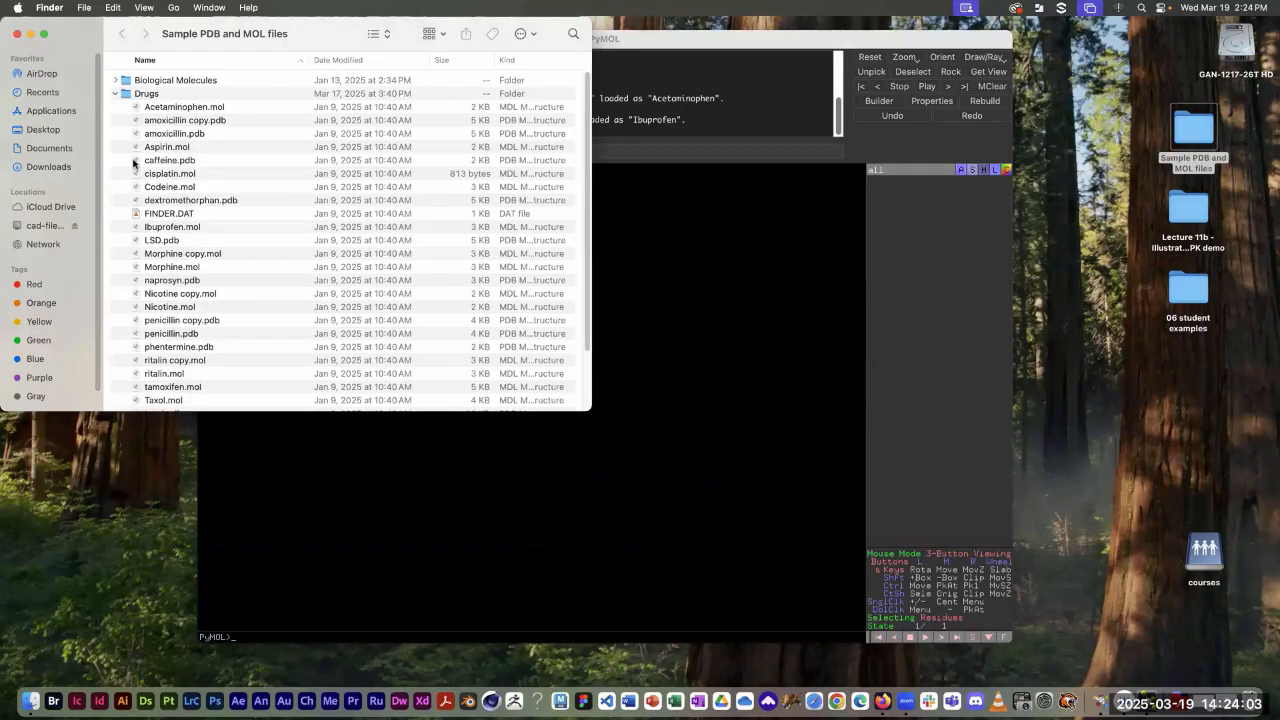
pyautogui.moveTo(136, 161); pyautogui.dragTo(640, 392)
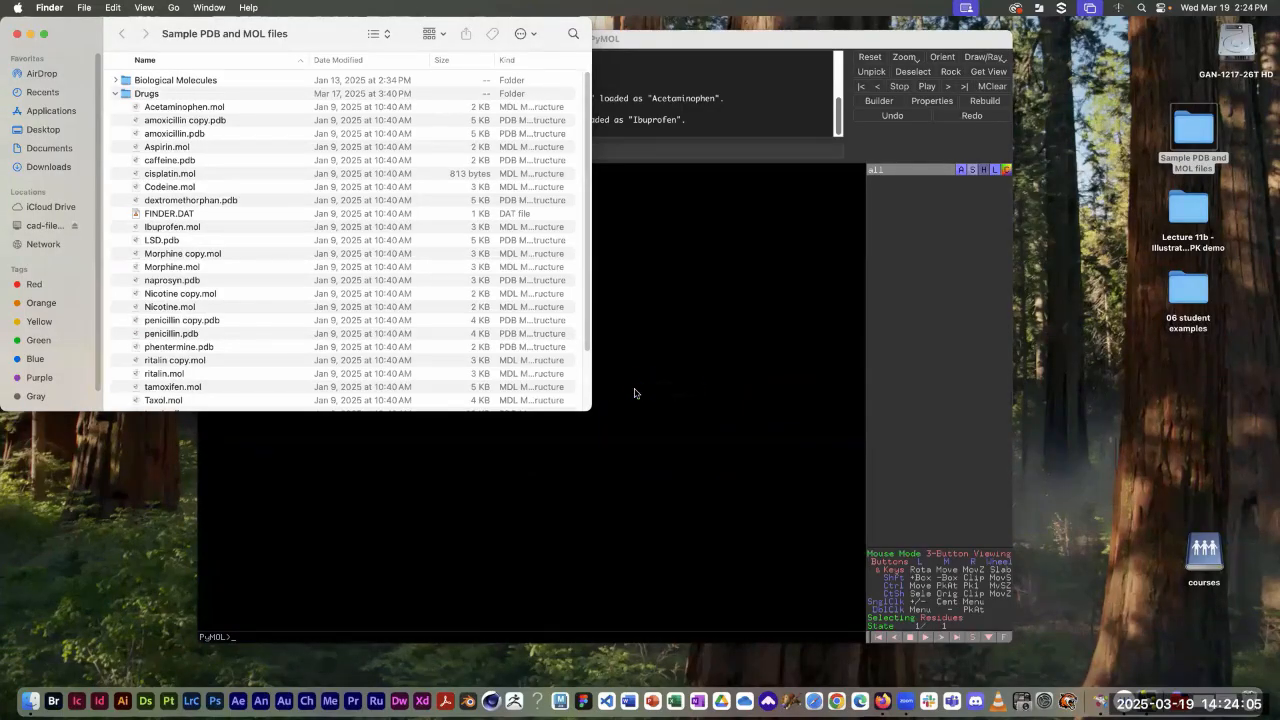
pyautogui.click(662, 284)
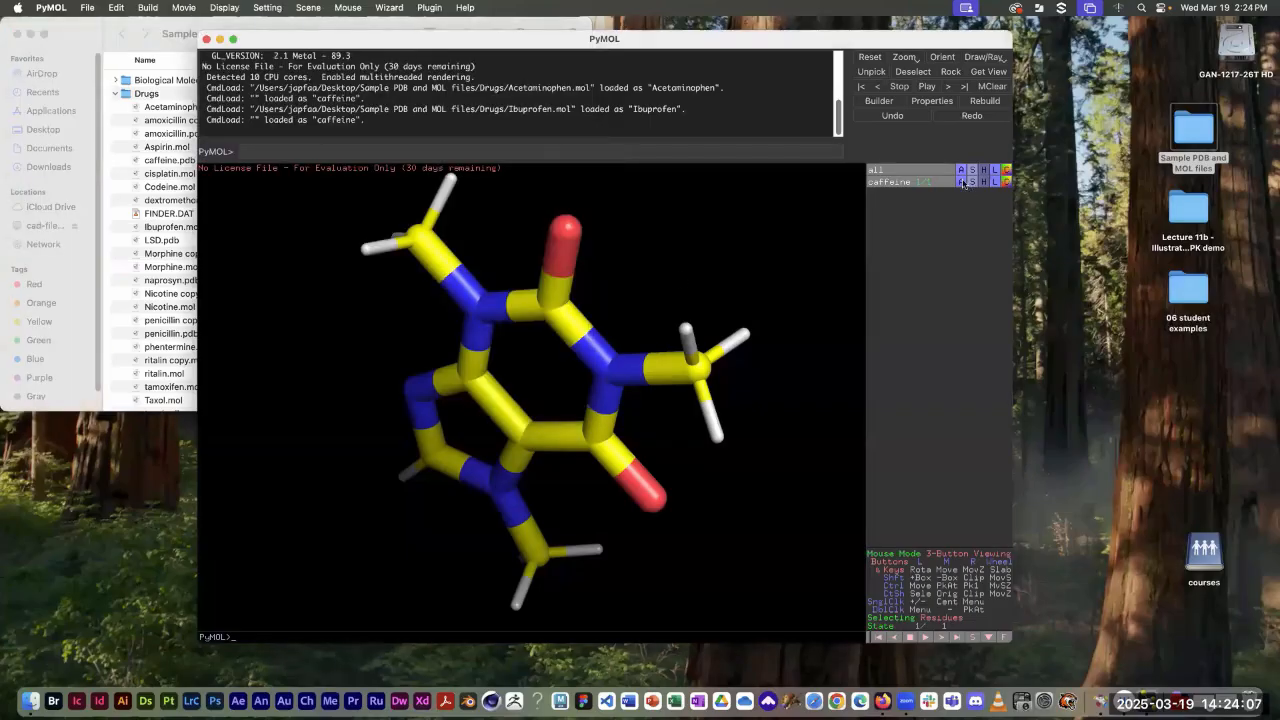
# Step: Replace the reloaded caffeine object with Ibuprofen.mol from the Drugs folder and return to PyMOL
pyautogui.click(961, 182)
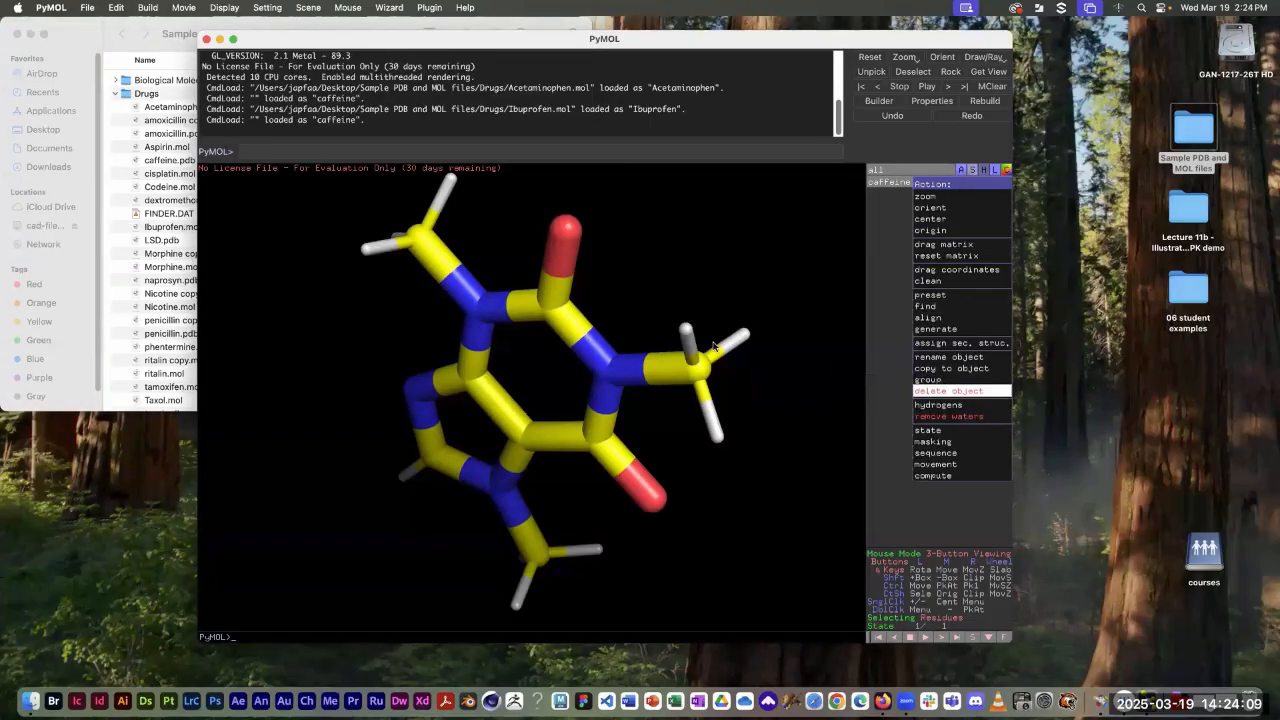
pyautogui.click(940, 390)
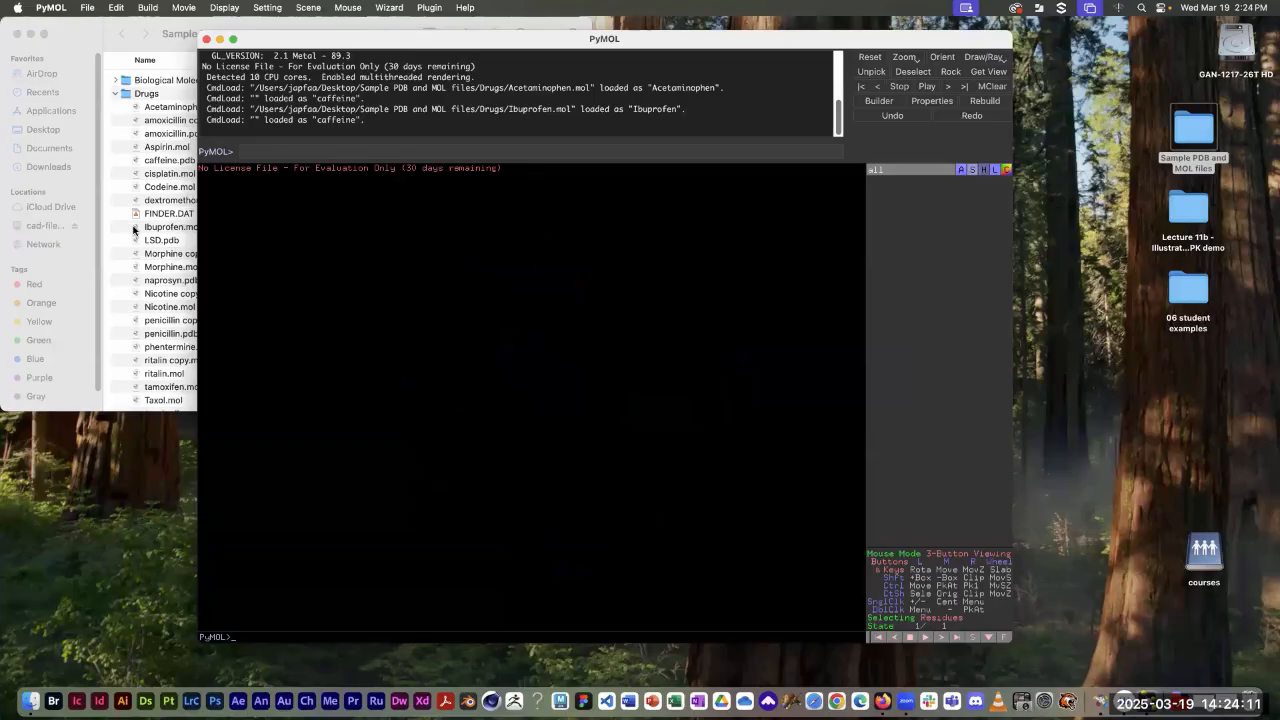
pyautogui.click(136, 230)
pyautogui.moveTo(136, 230); pyautogui.dragTo(626, 458)
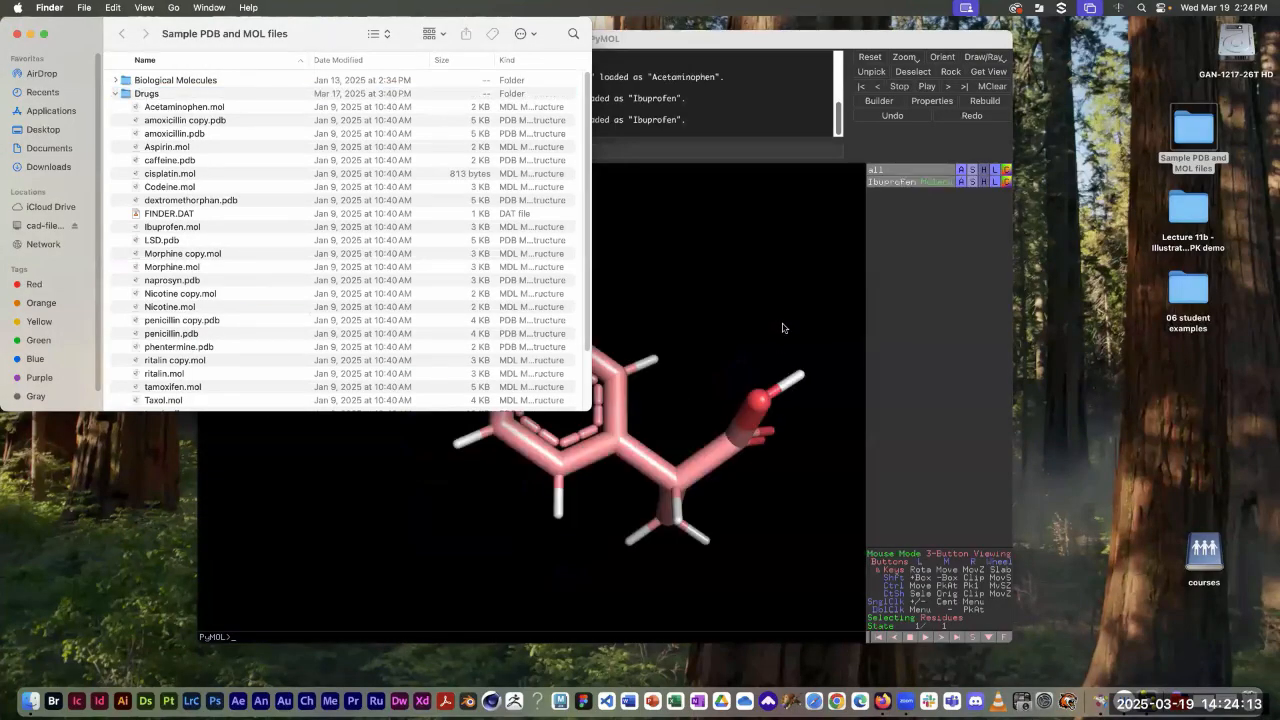
pyautogui.click(775, 291)
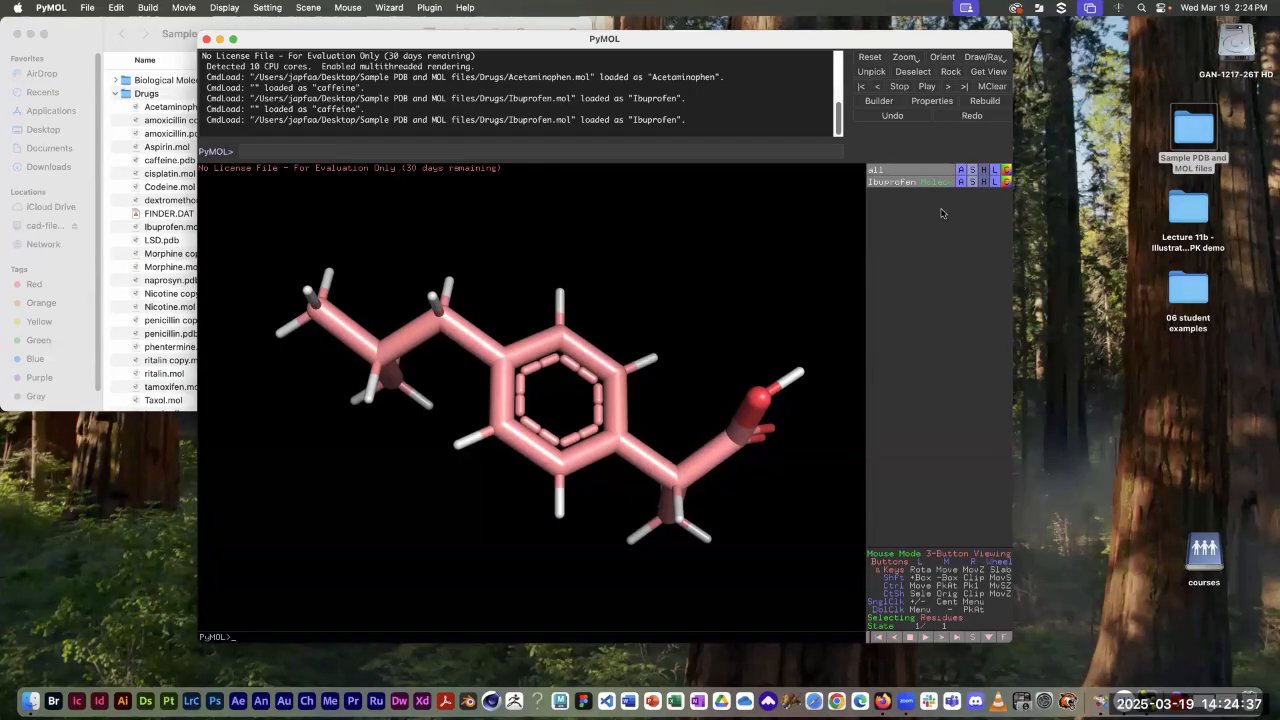
pyautogui.click(960, 182)
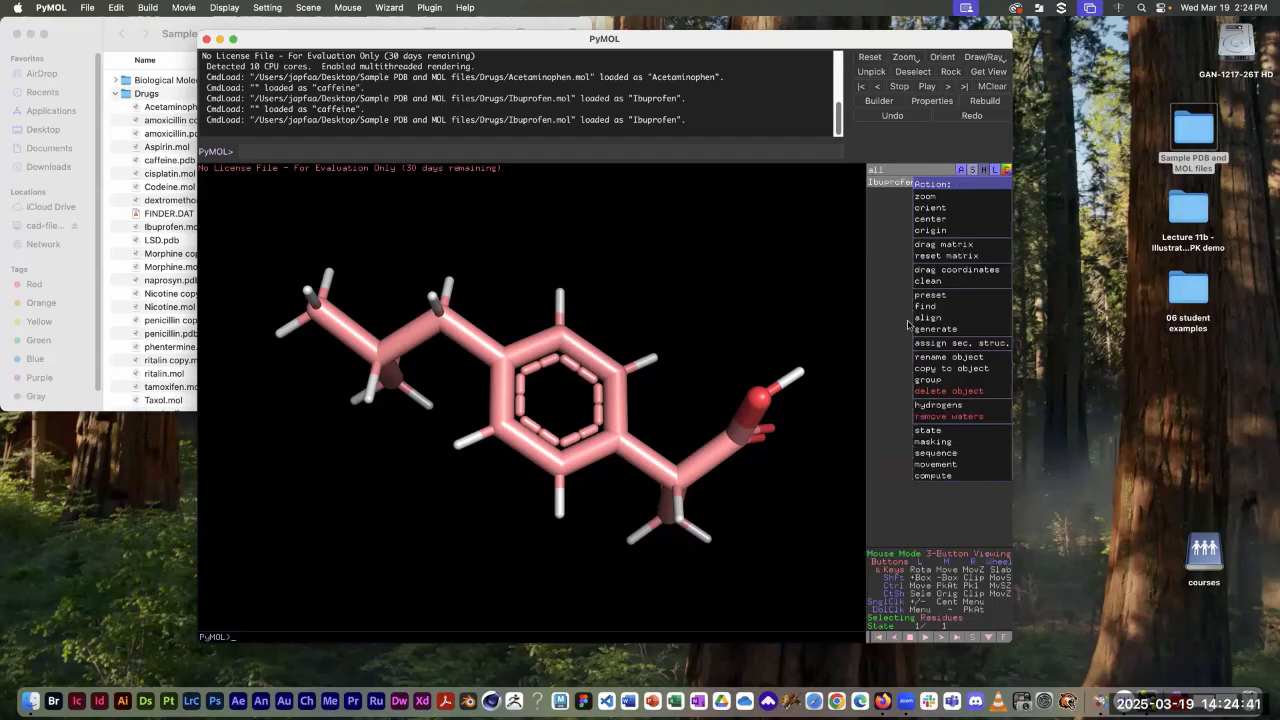
pyautogui.click(882, 228)
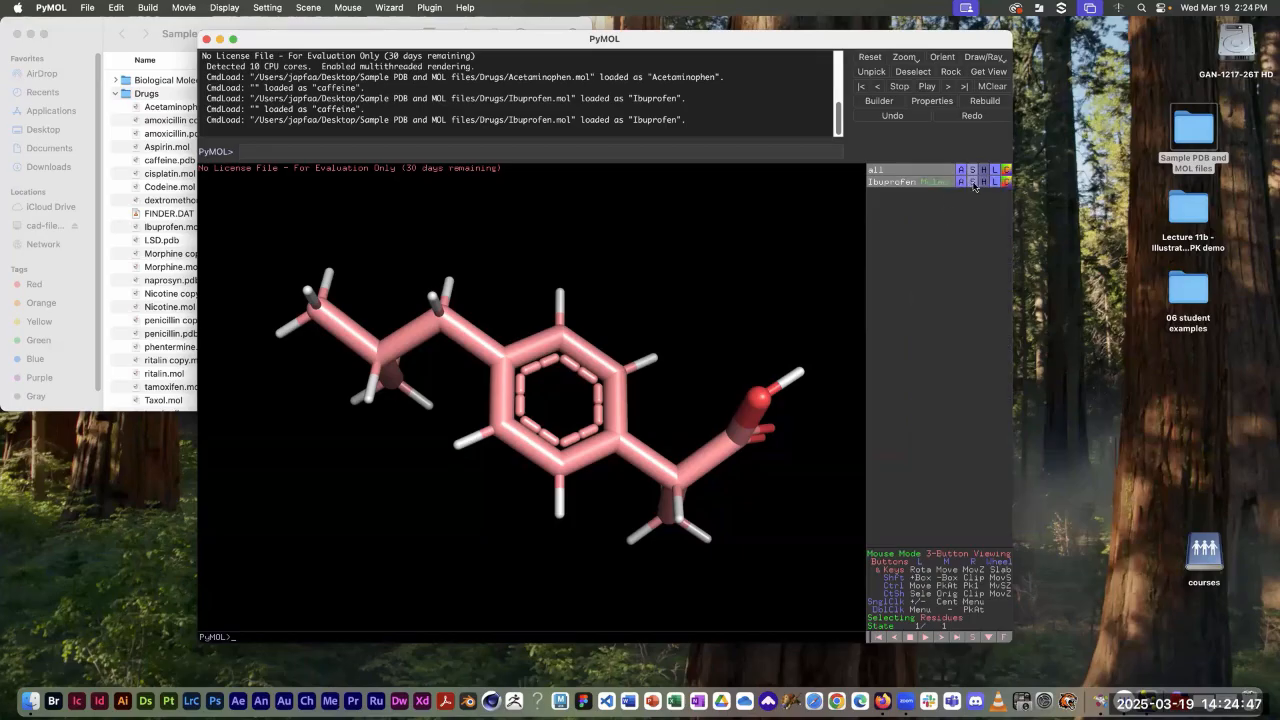
# Step: Hide every representation of the Ibuprofen object and show the molecule as lines only
pyautogui.click(972, 182)
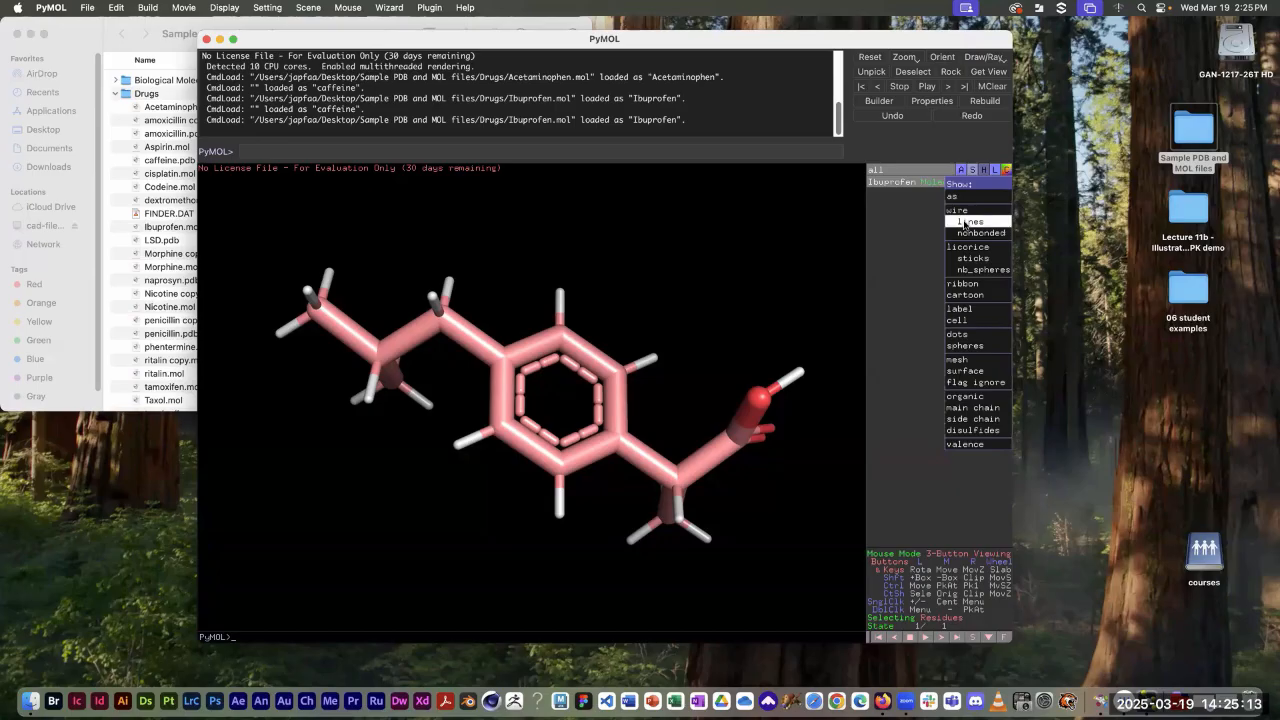
pyautogui.click(965, 222)
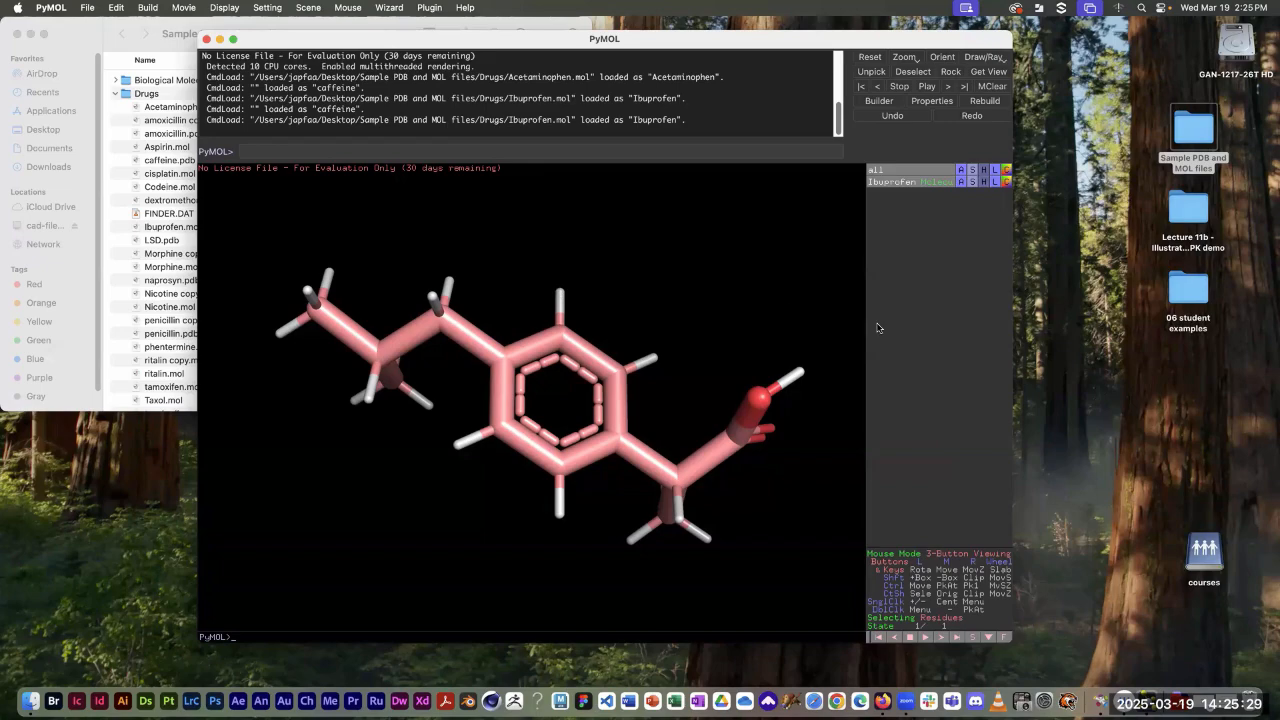
pyautogui.click(984, 182)
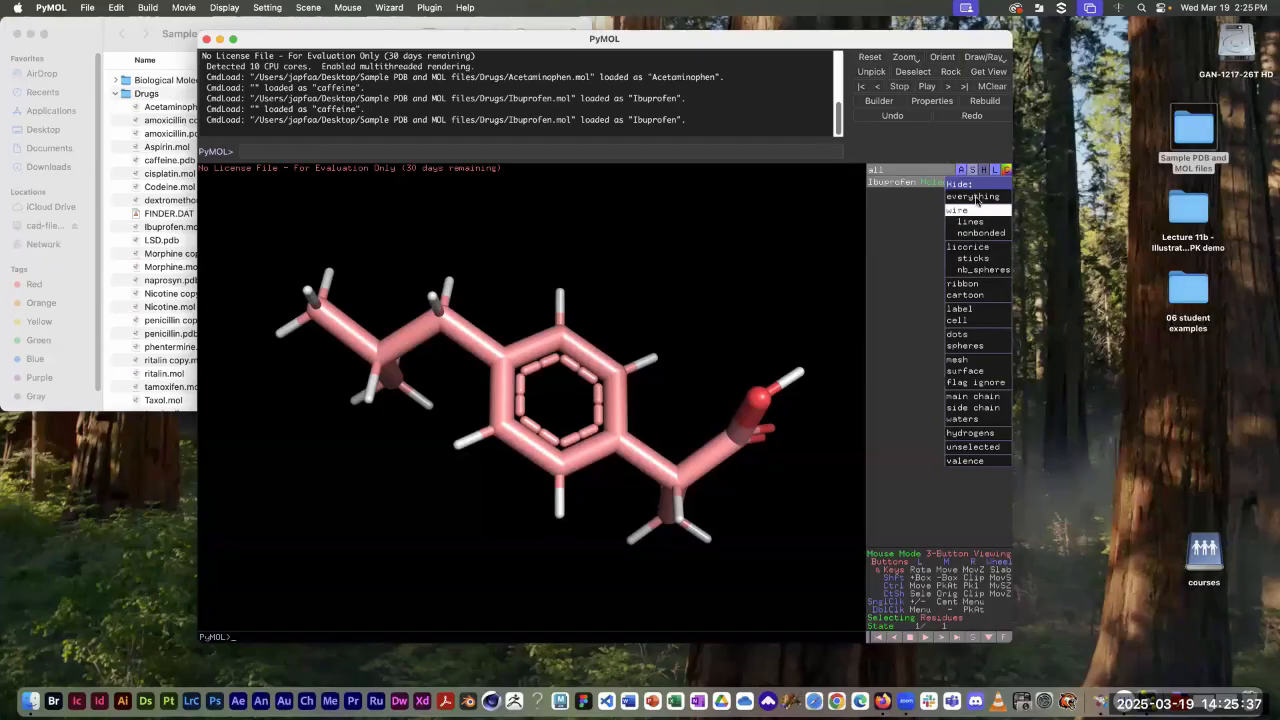
pyautogui.click(975, 198)
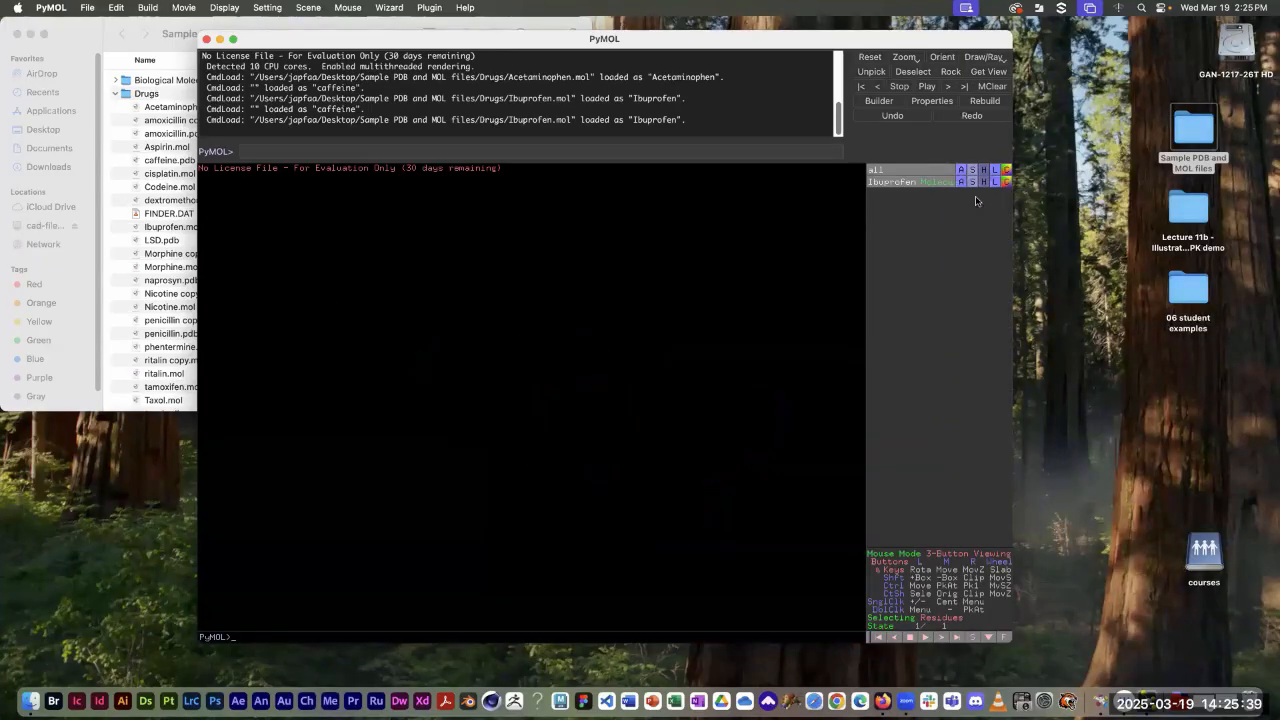
pyautogui.click(972, 171)
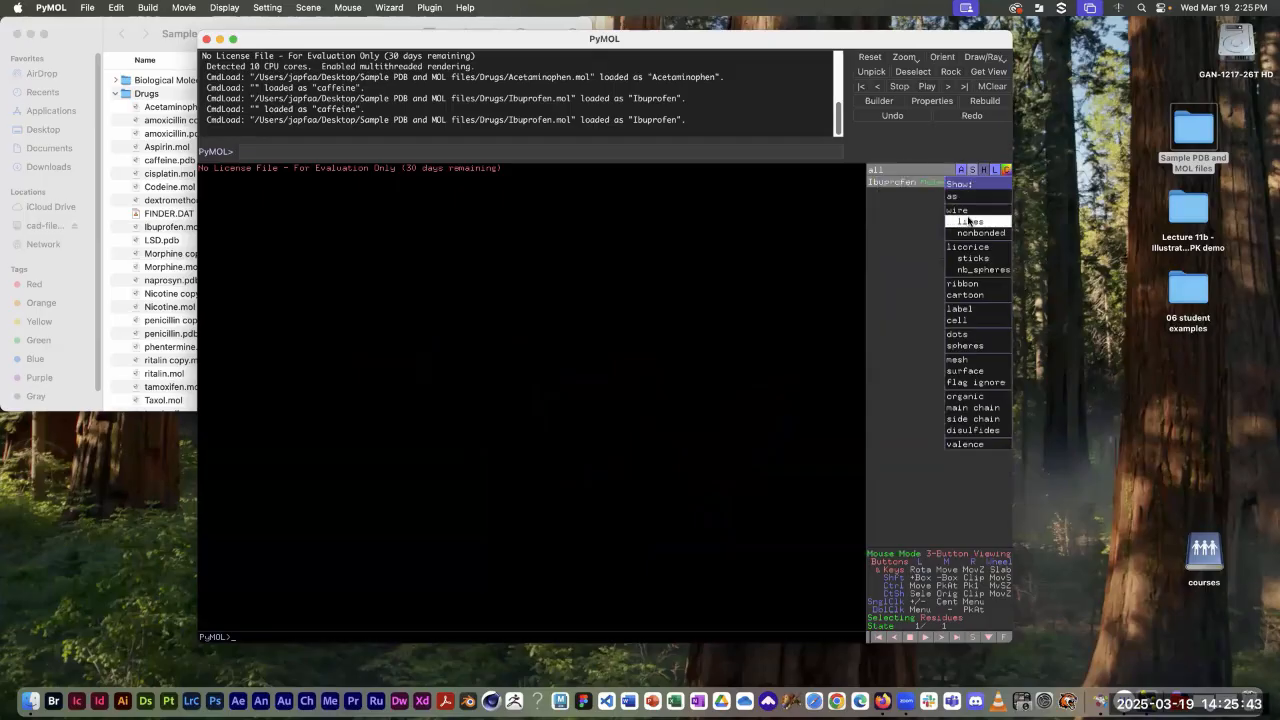
pyautogui.click(968, 221)
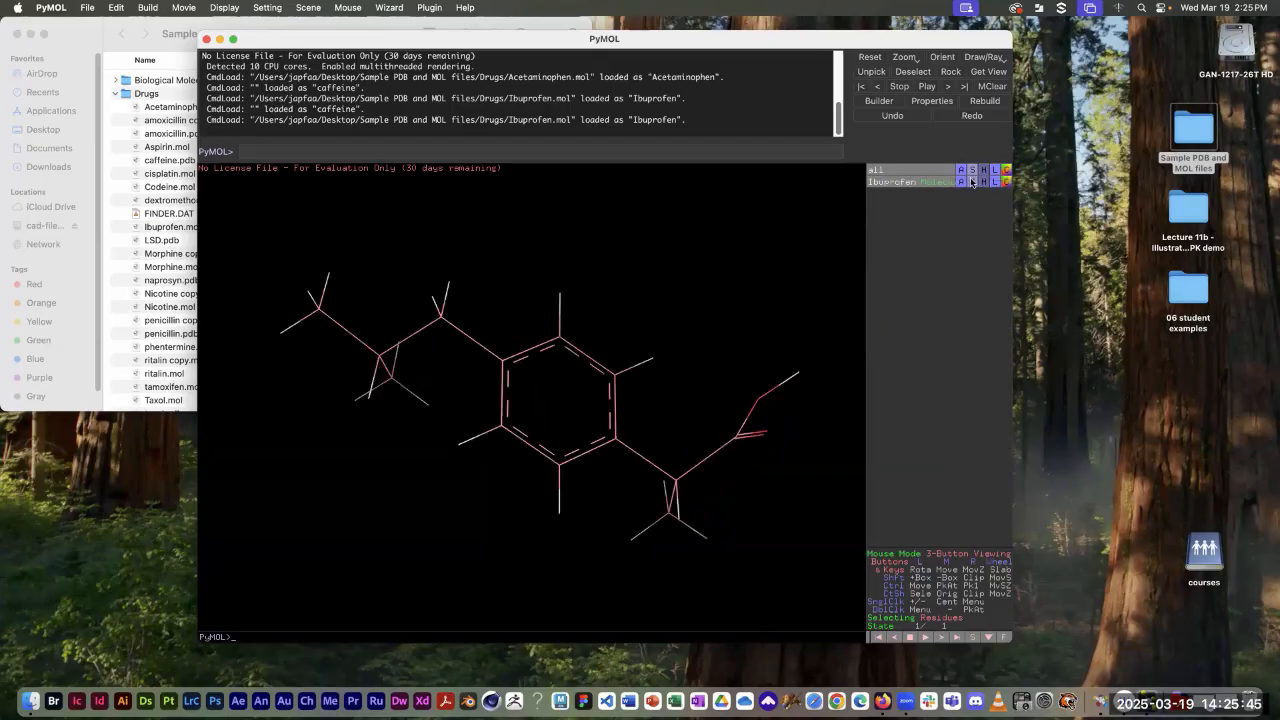
# Step: Show the Ibuprofen object as sticks and hide its line representation
pyautogui.click(971, 182)
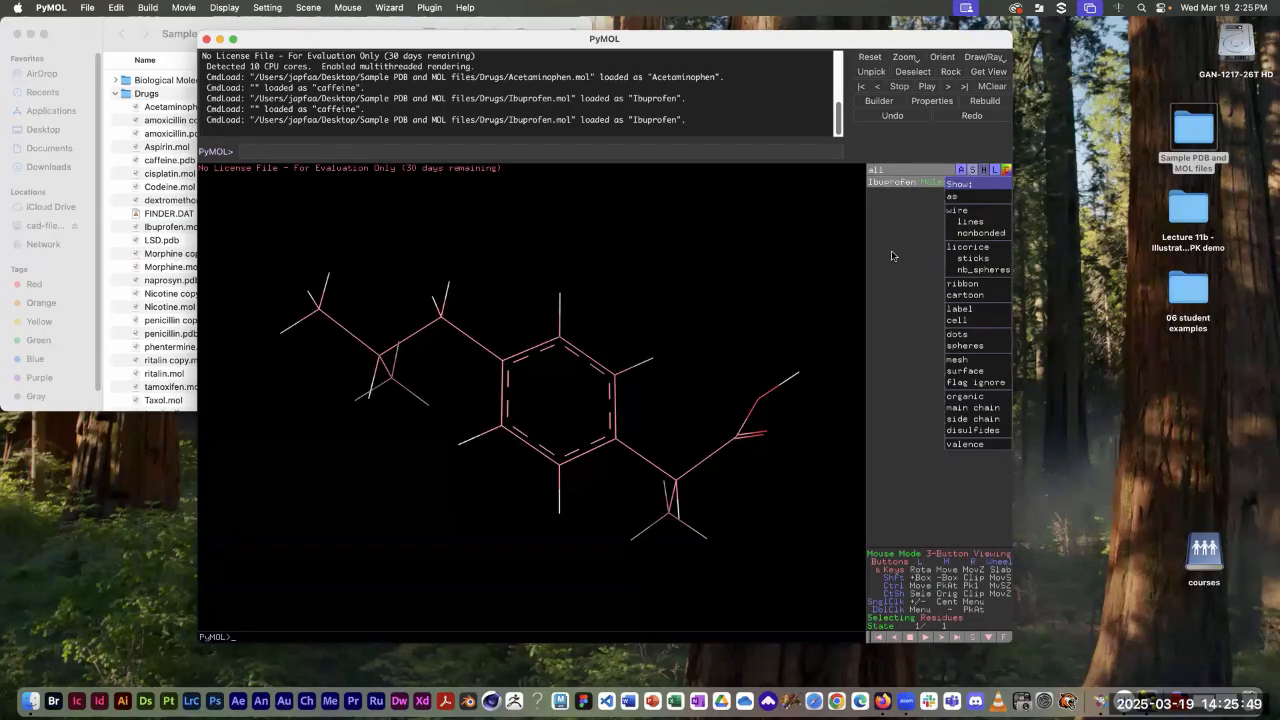
pyautogui.click(977, 233)
pyautogui.click(976, 184)
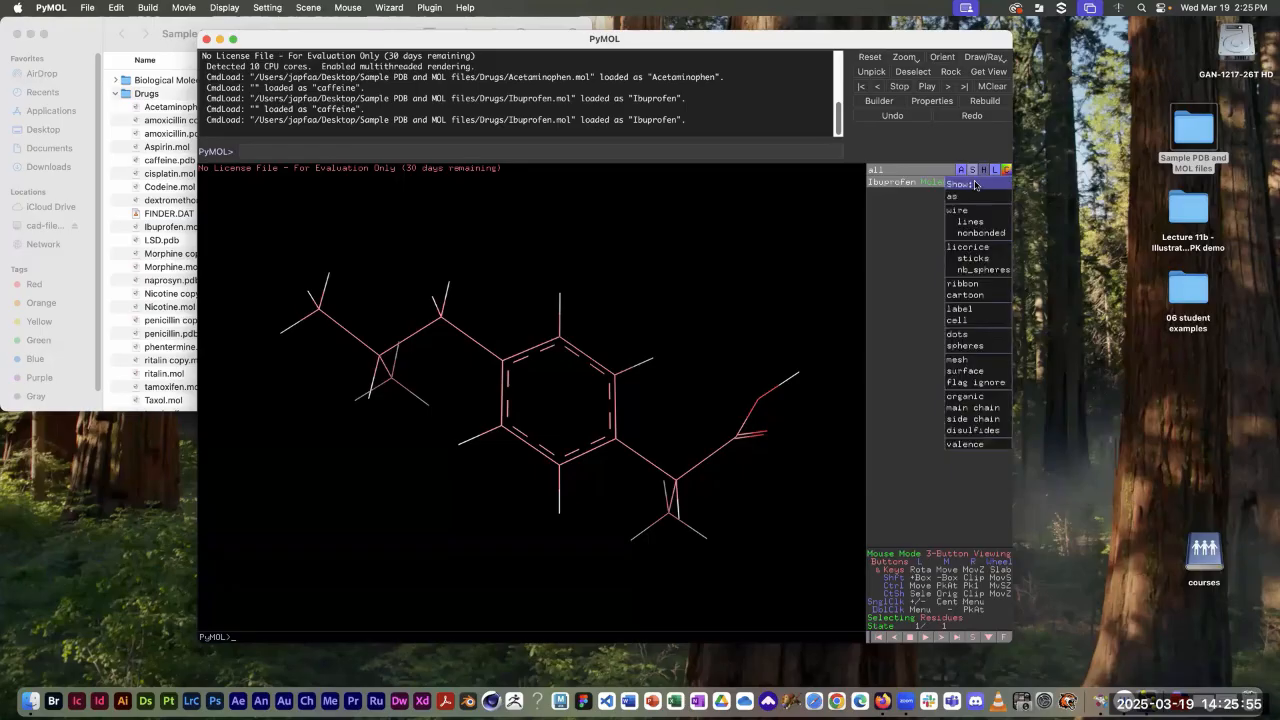
pyautogui.click(970, 259)
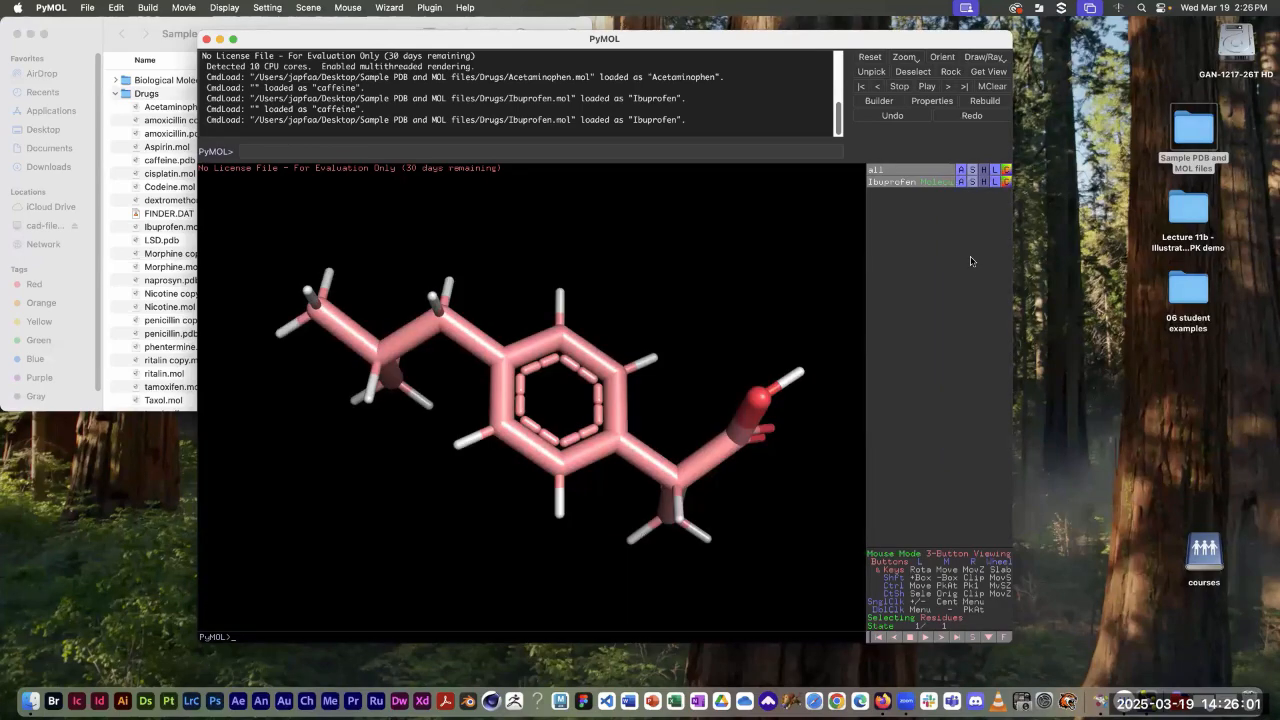
pyautogui.click(983, 183)
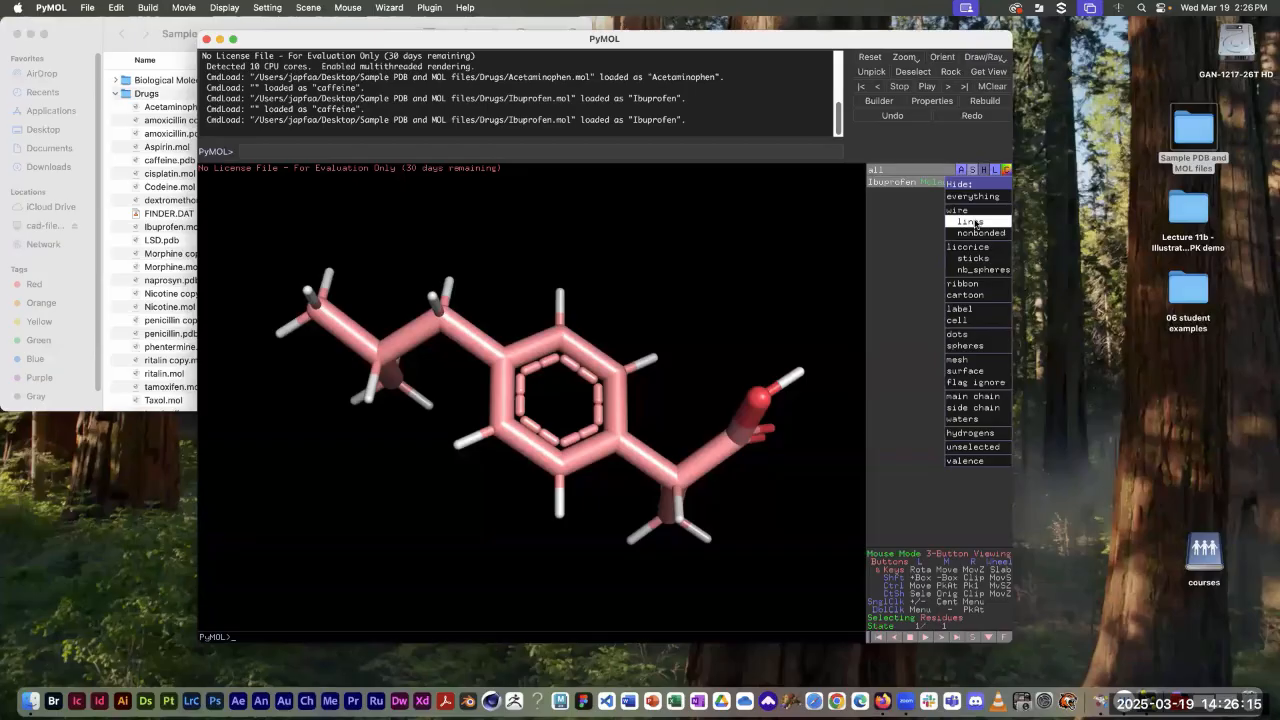
pyautogui.click(975, 223)
# Step: Show the Ibuprofen object as spheres and rotate the space-filling model to view it from other angles
pyautogui.click(970, 184)
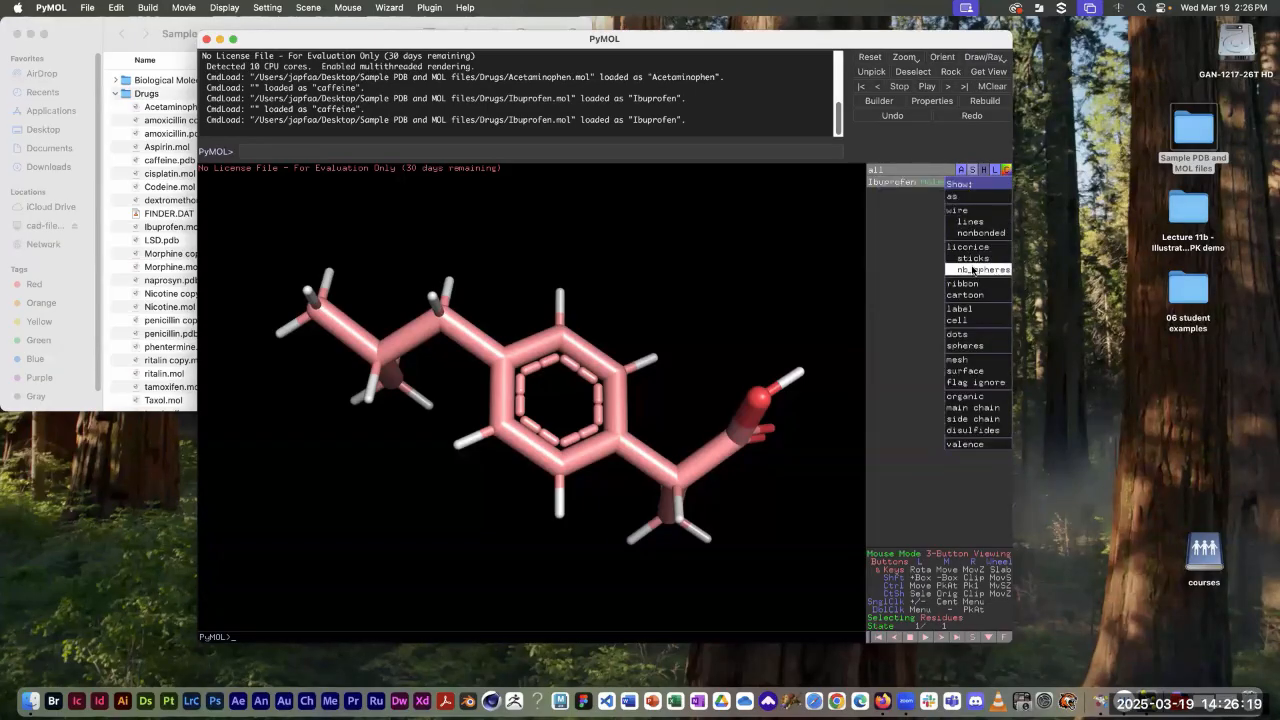
pyautogui.click(965, 346)
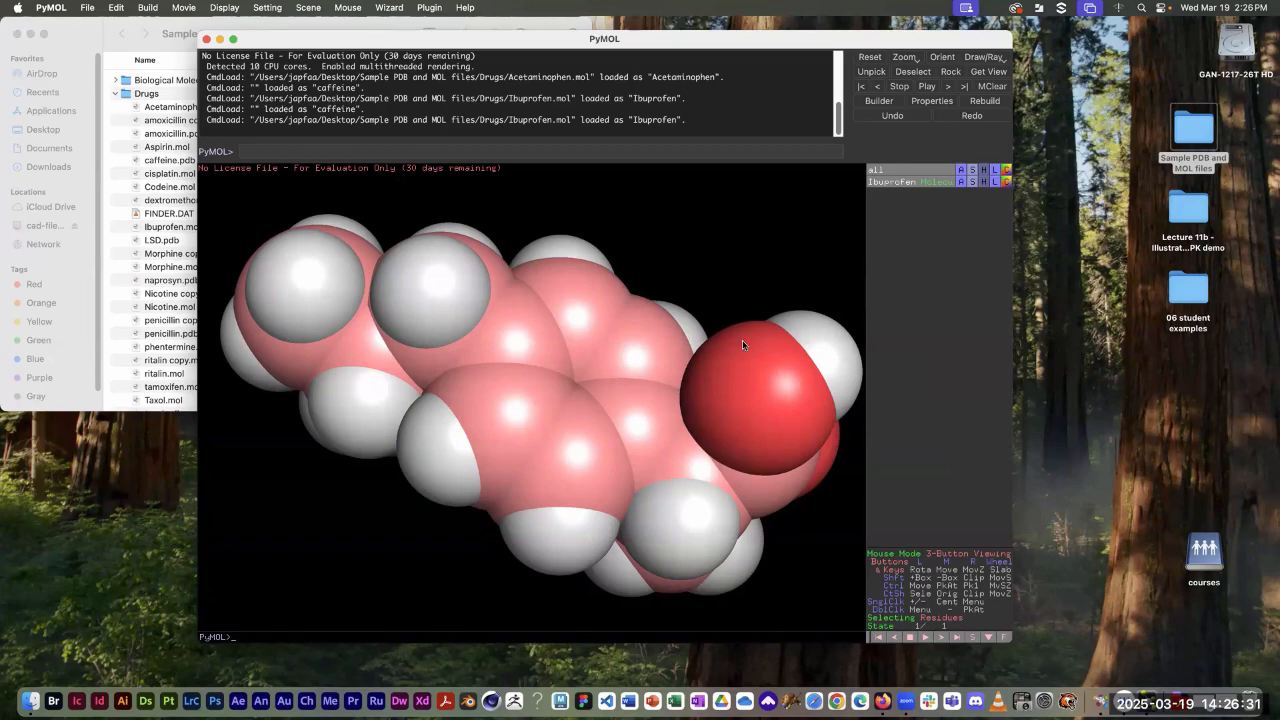
pyautogui.moveTo(742, 345); pyautogui.dragTo(551, 279)
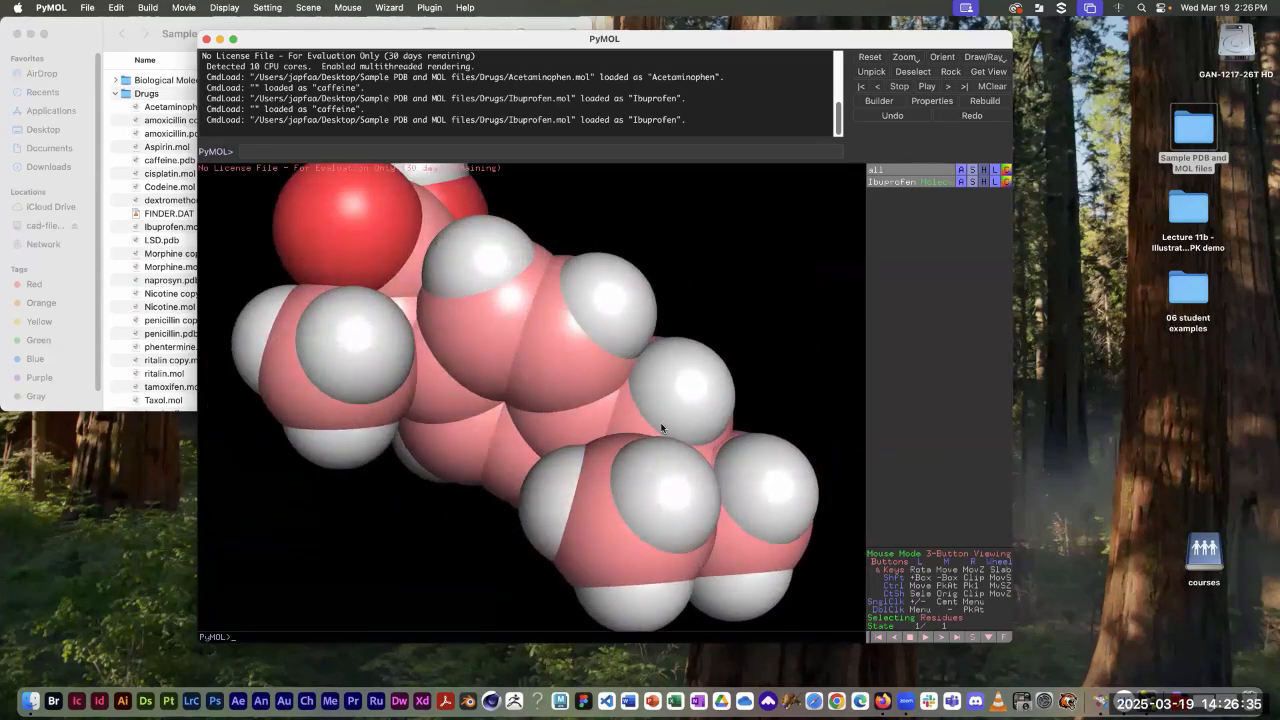
pyautogui.moveTo(684, 375); pyautogui.dragTo(514, 348)
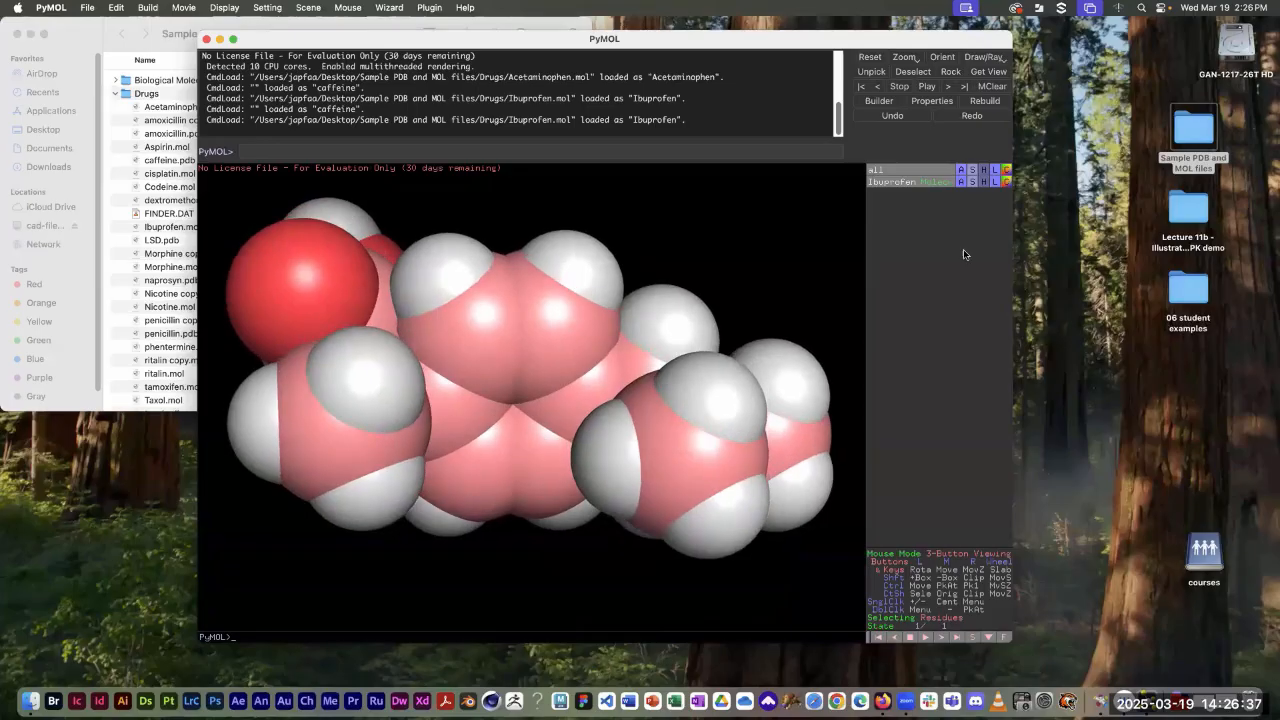
# Step: Show the surface of the Ibuprofen object, hide its spheres and tilt the molecule slightly
pyautogui.click(971, 183)
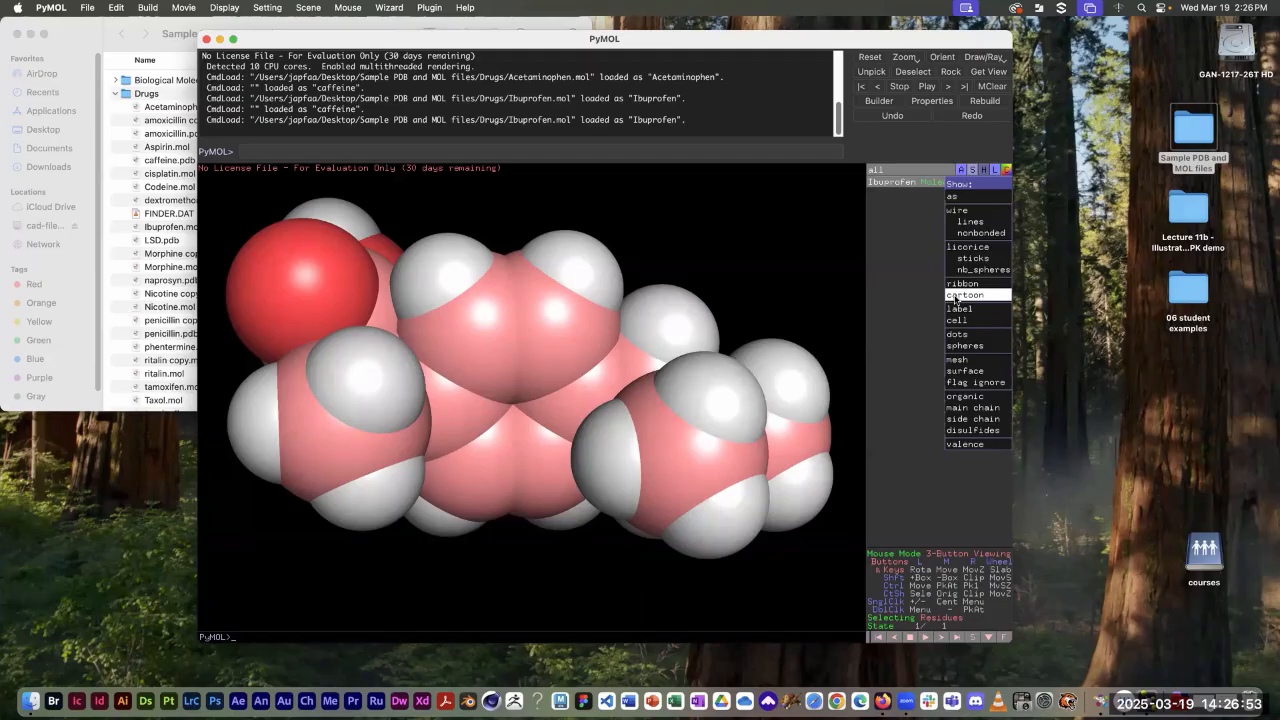
pyautogui.click(965, 373)
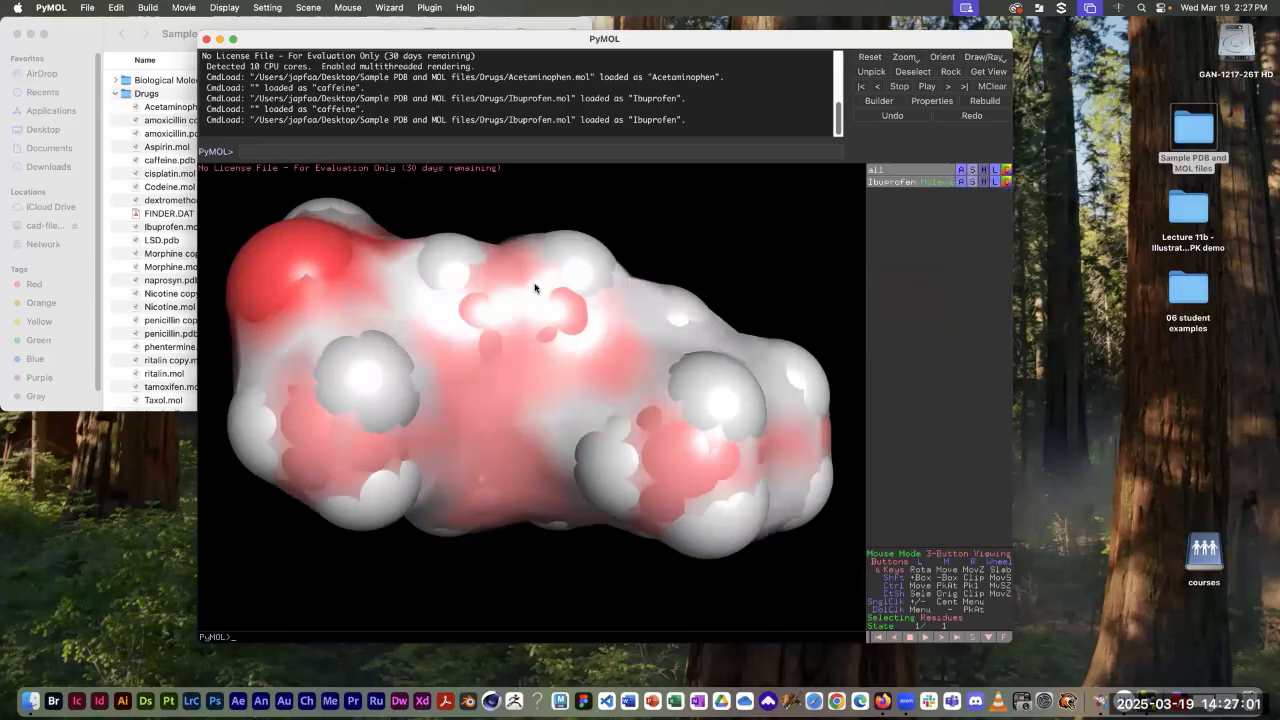
pyautogui.click(983, 182)
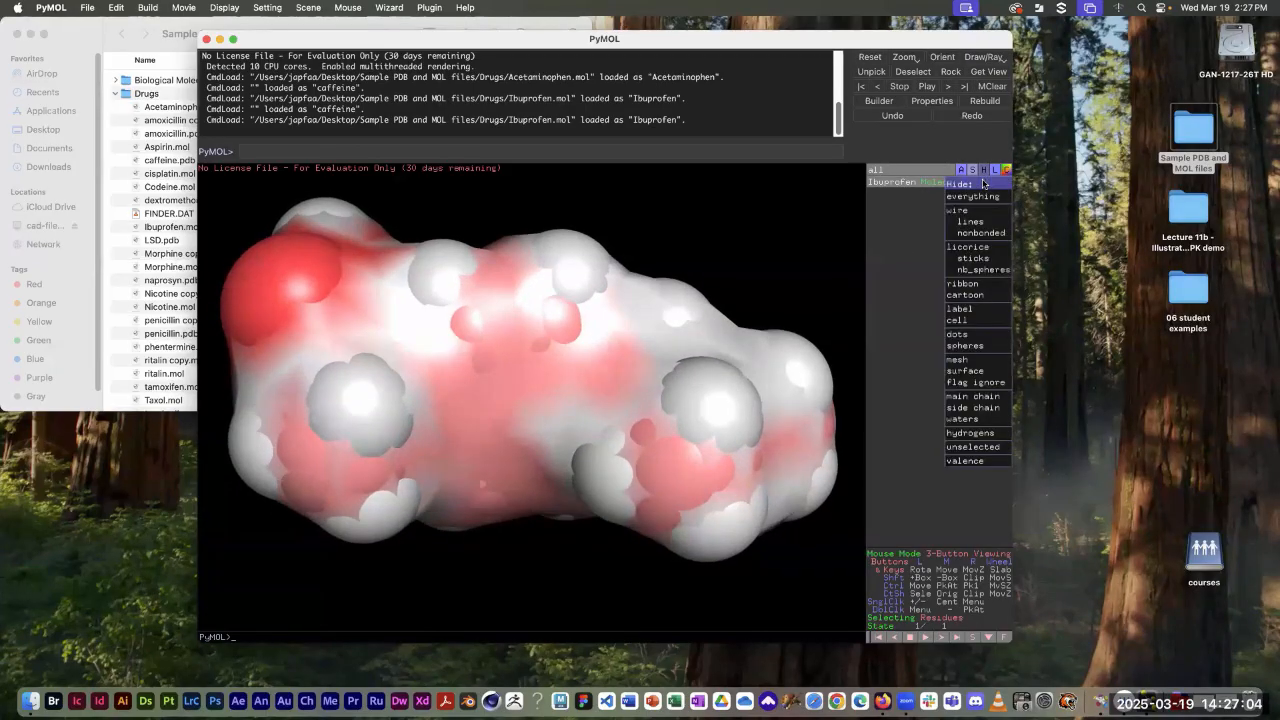
pyautogui.click(959, 346)
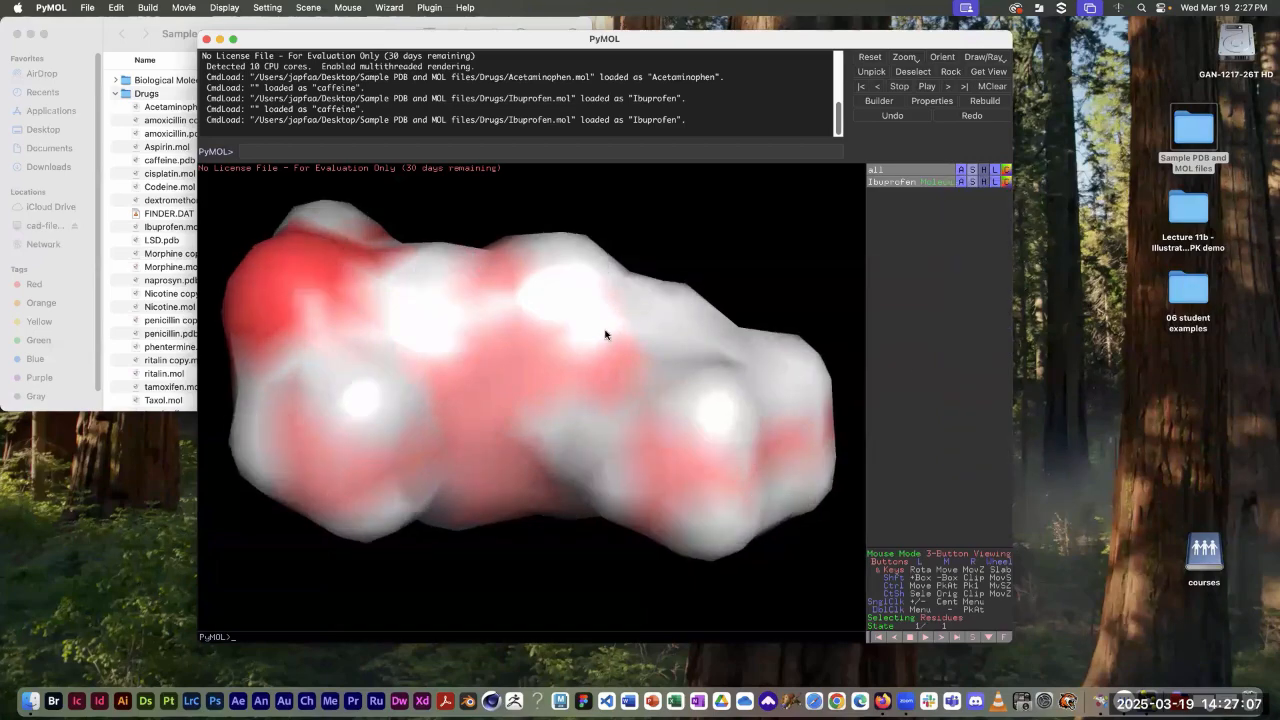
pyautogui.moveTo(606, 334); pyautogui.dragTo(640, 320)
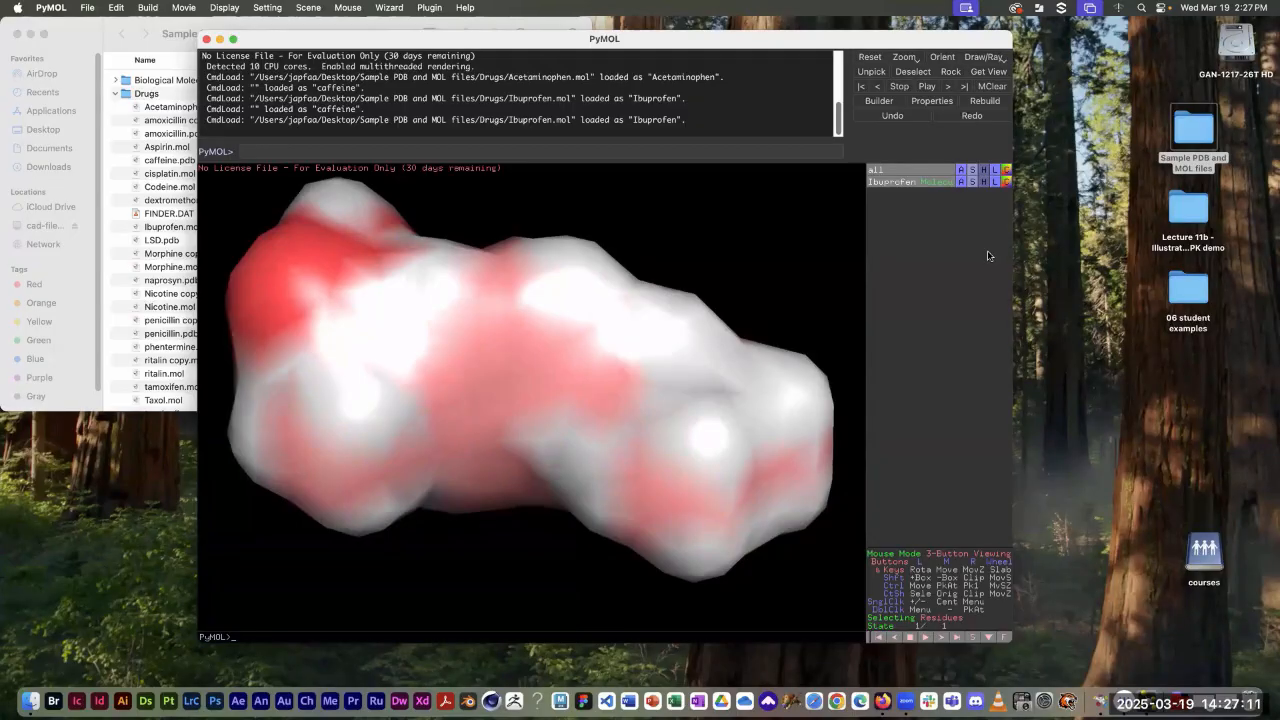
# Step: Hide the surface of the molecule so only its sticks are drawn
pyautogui.click(983, 170)
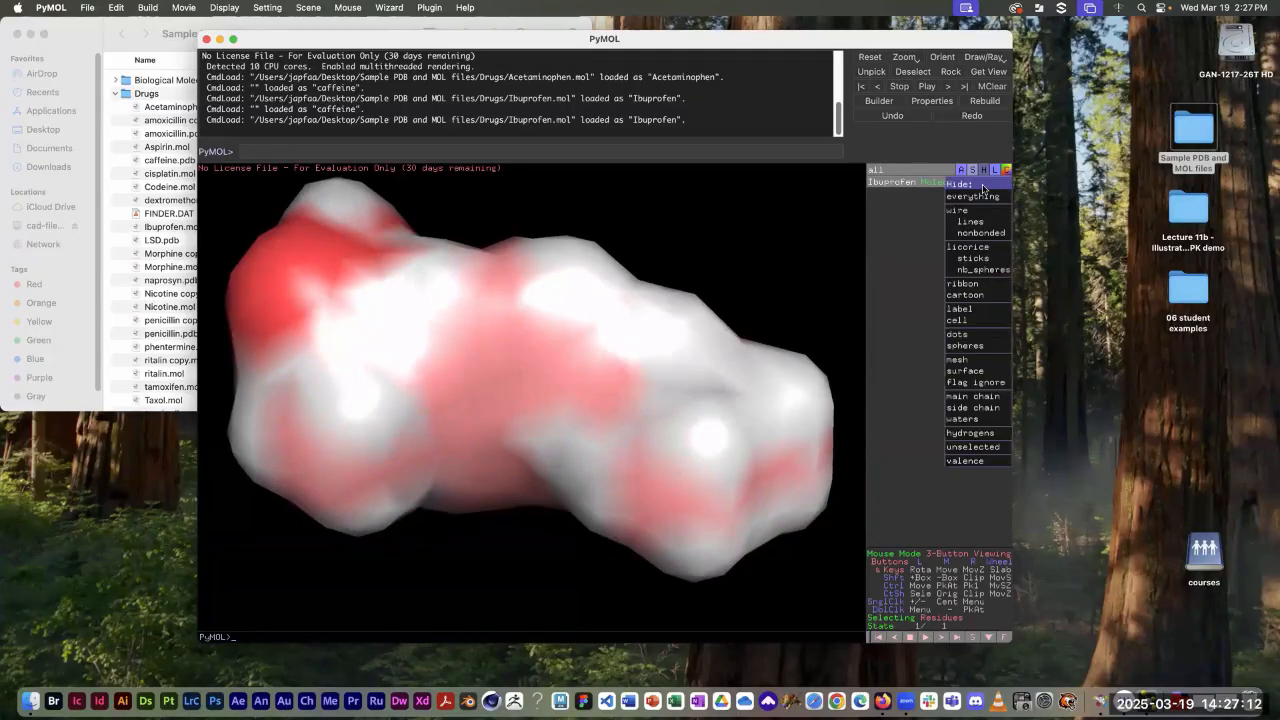
pyautogui.click(980, 371)
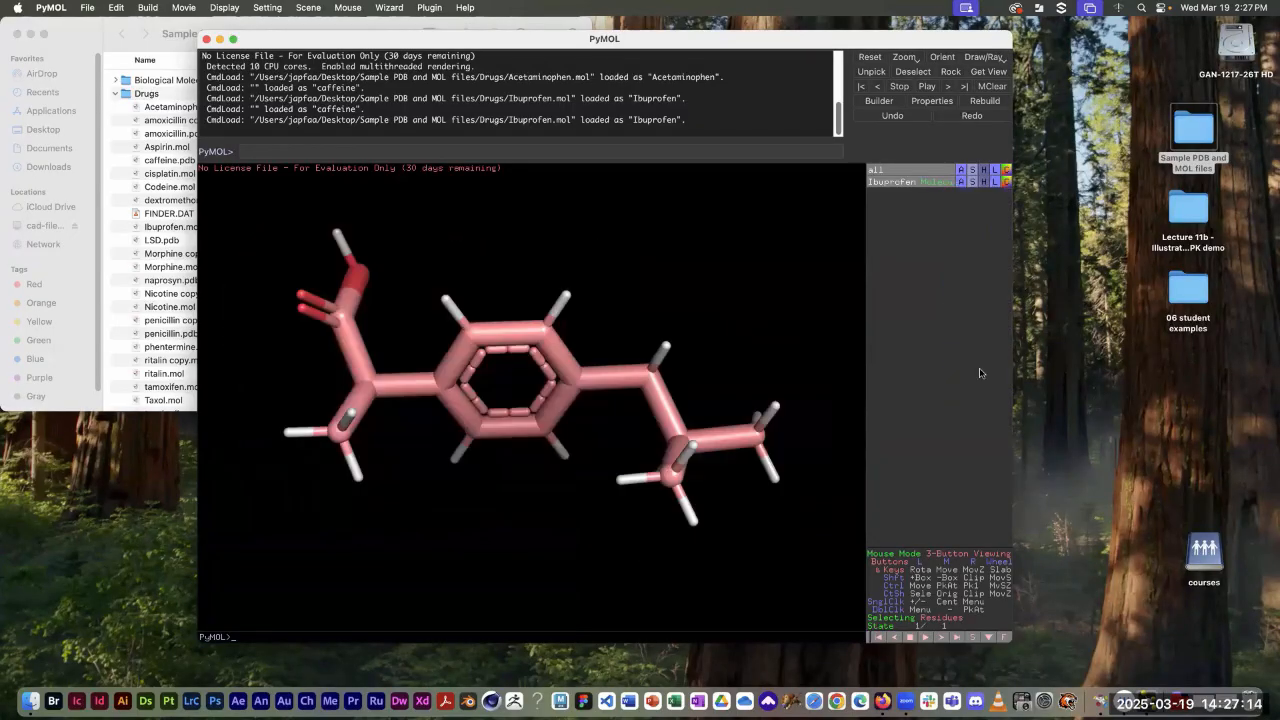
pyautogui.click(972, 182)
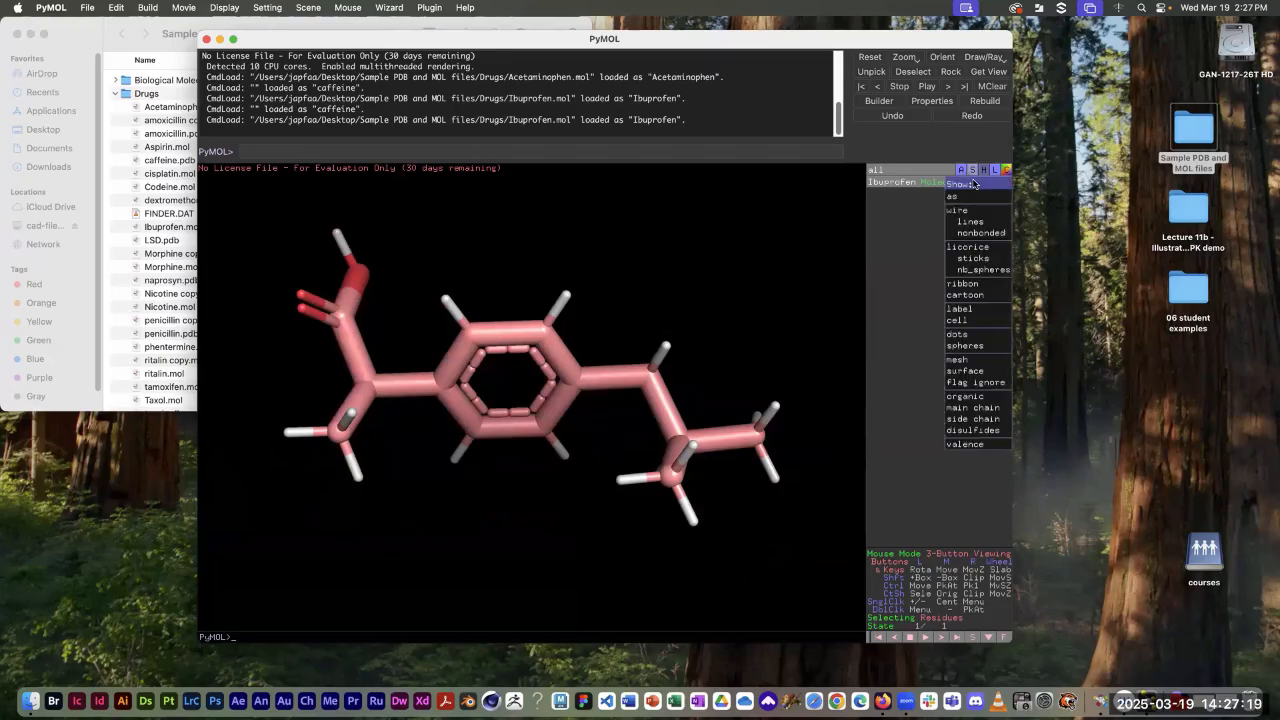
pyautogui.click(911, 219)
pyautogui.click(983, 182)
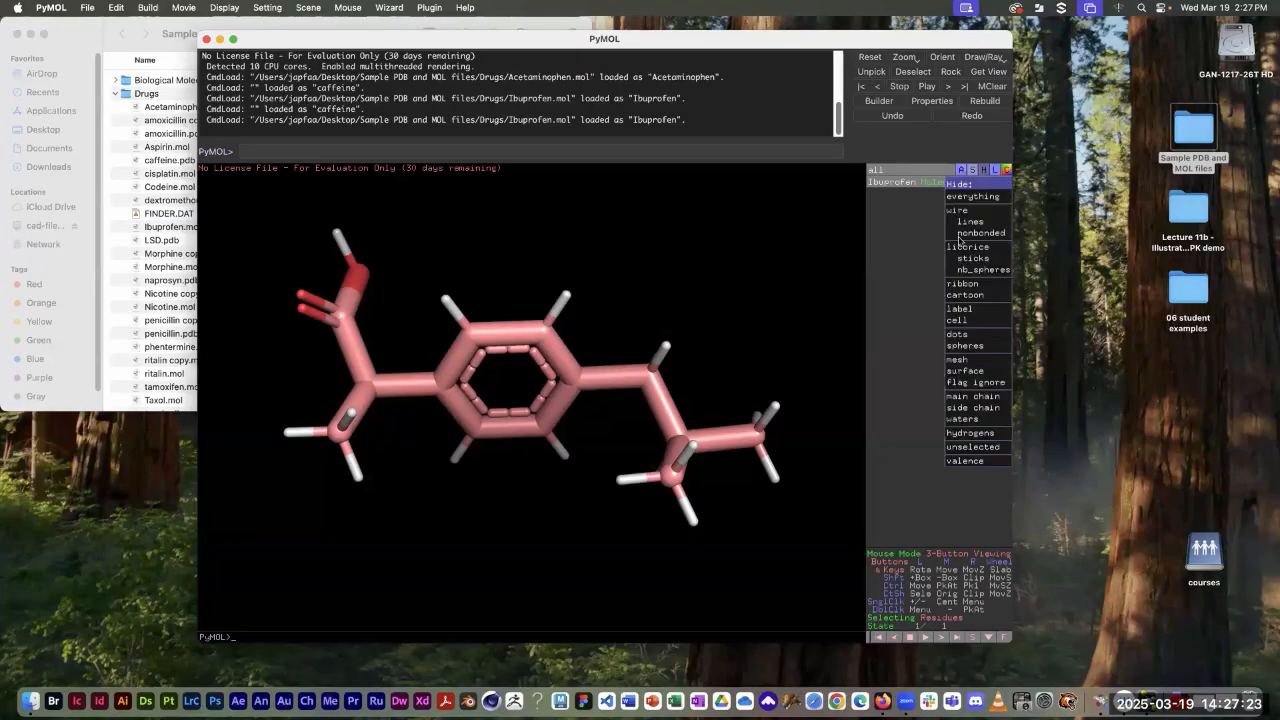
pyautogui.click(905, 298)
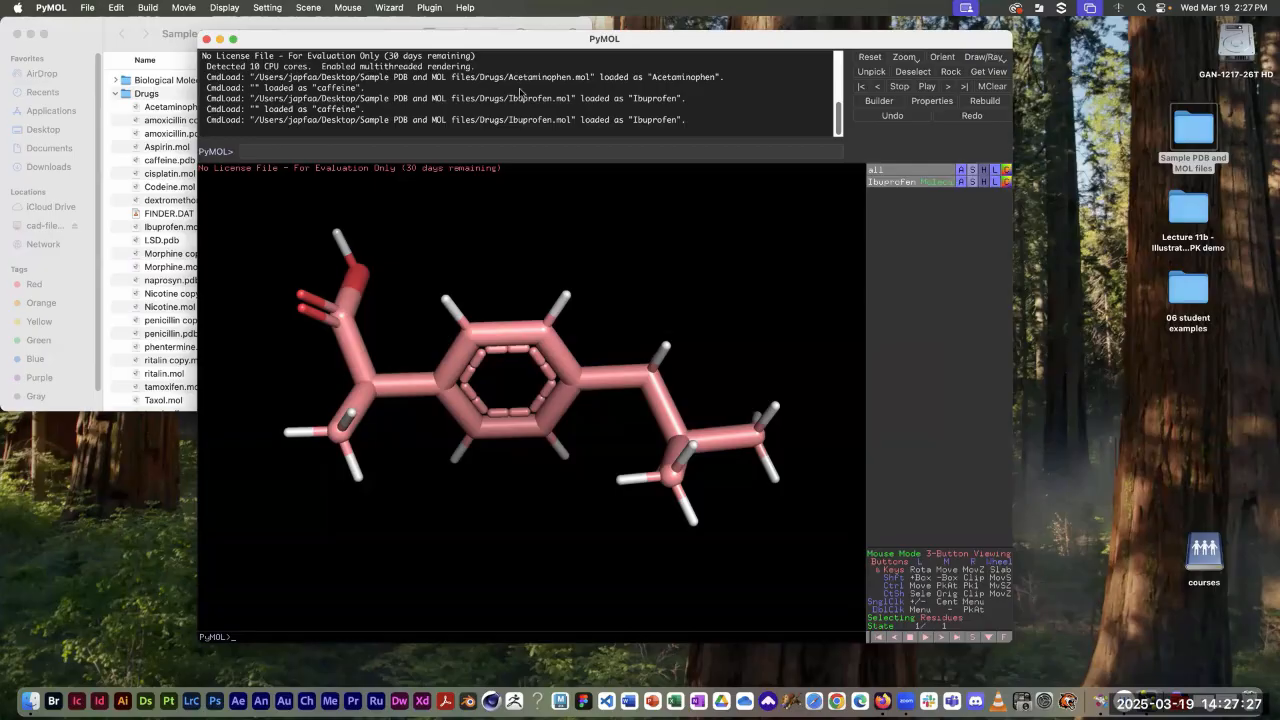
# Step: Reposition the PyMOL window on the desktop and set the viewer background to white
pyautogui.moveTo(298, 42); pyautogui.dragTo(226, 37)
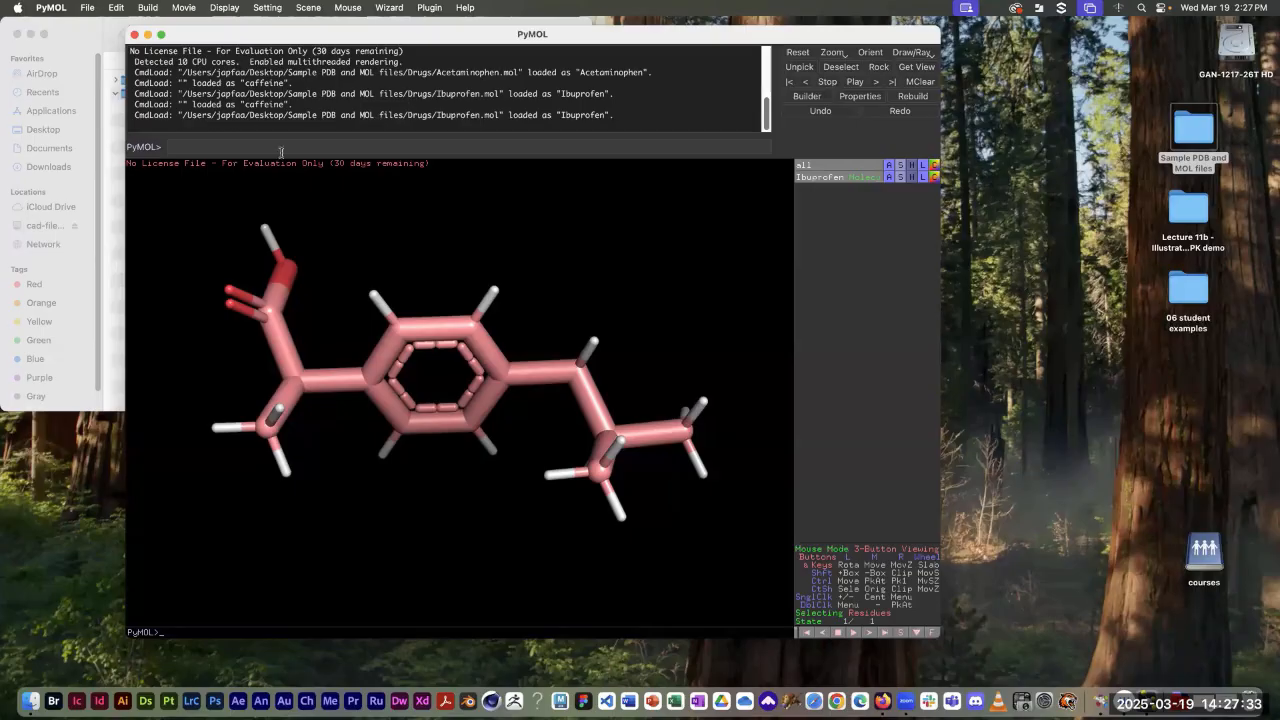
pyautogui.click(221, 9)
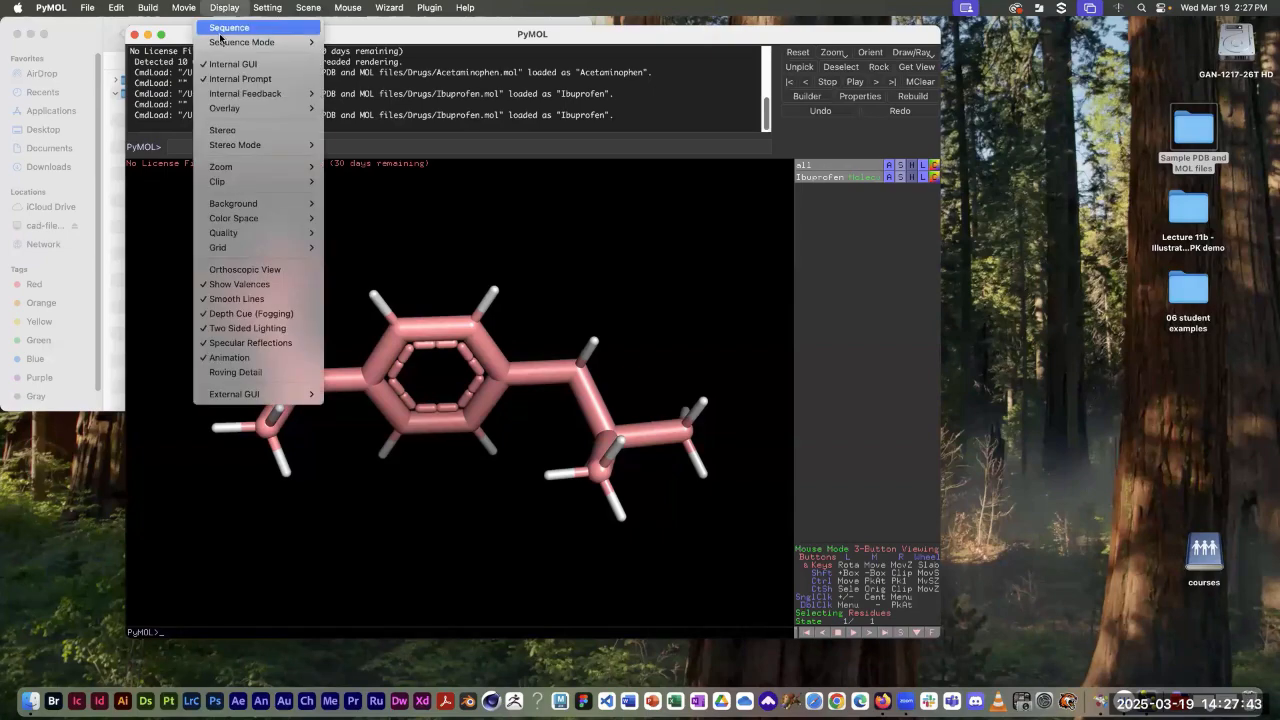
pyautogui.moveTo(251, 208)
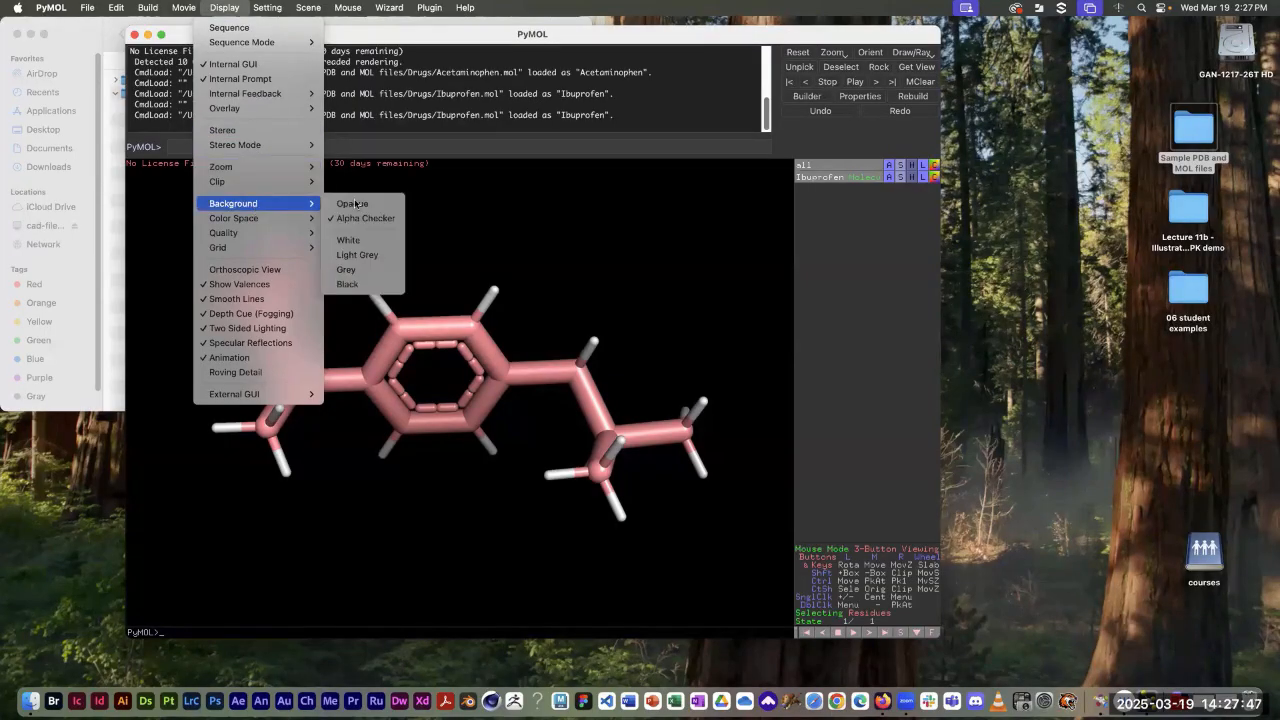
pyautogui.click(355, 241)
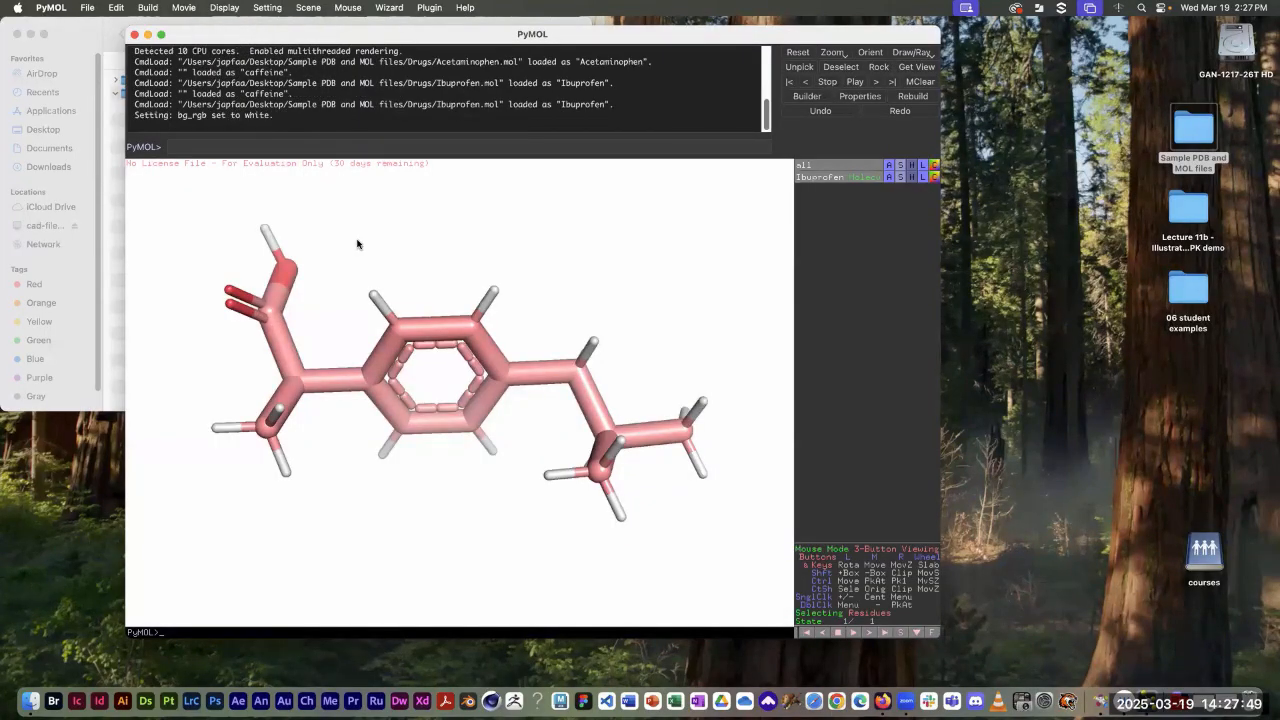
# Step: Try a grey viewer background and change it back to white
pyautogui.click(224, 8)
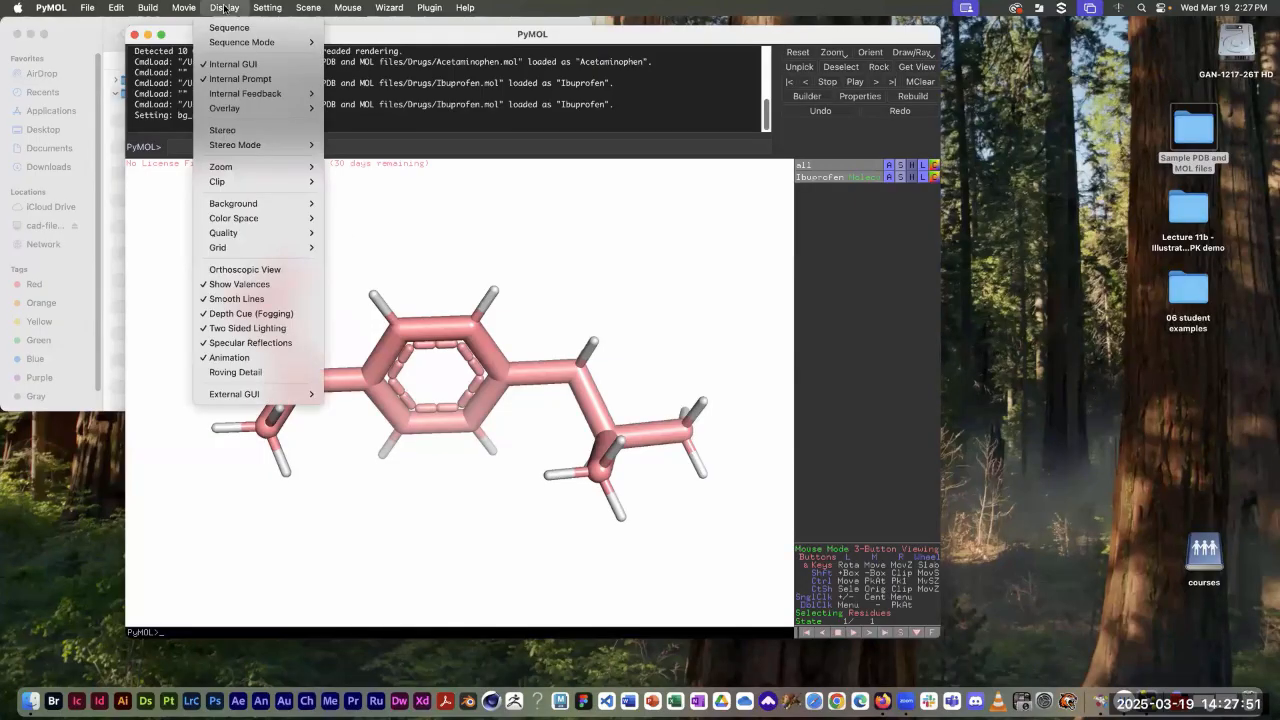
pyautogui.moveTo(222, 205)
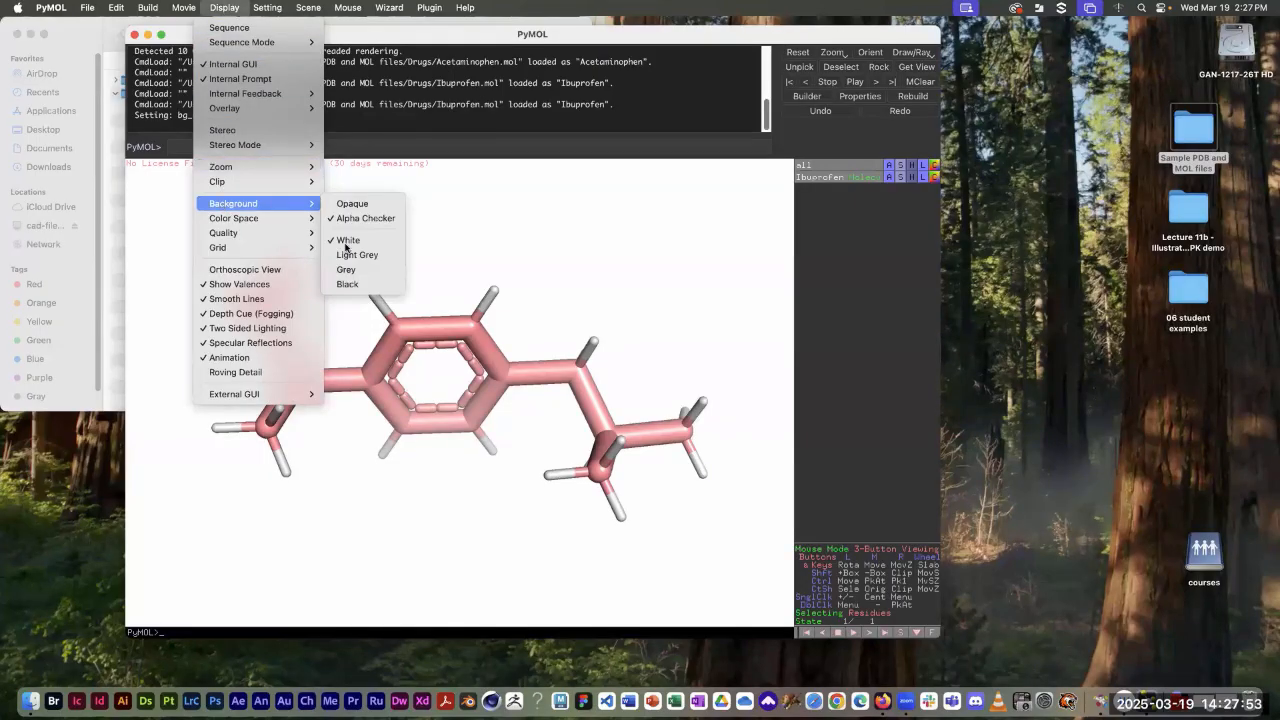
pyautogui.click(348, 271)
pyautogui.click(224, 8)
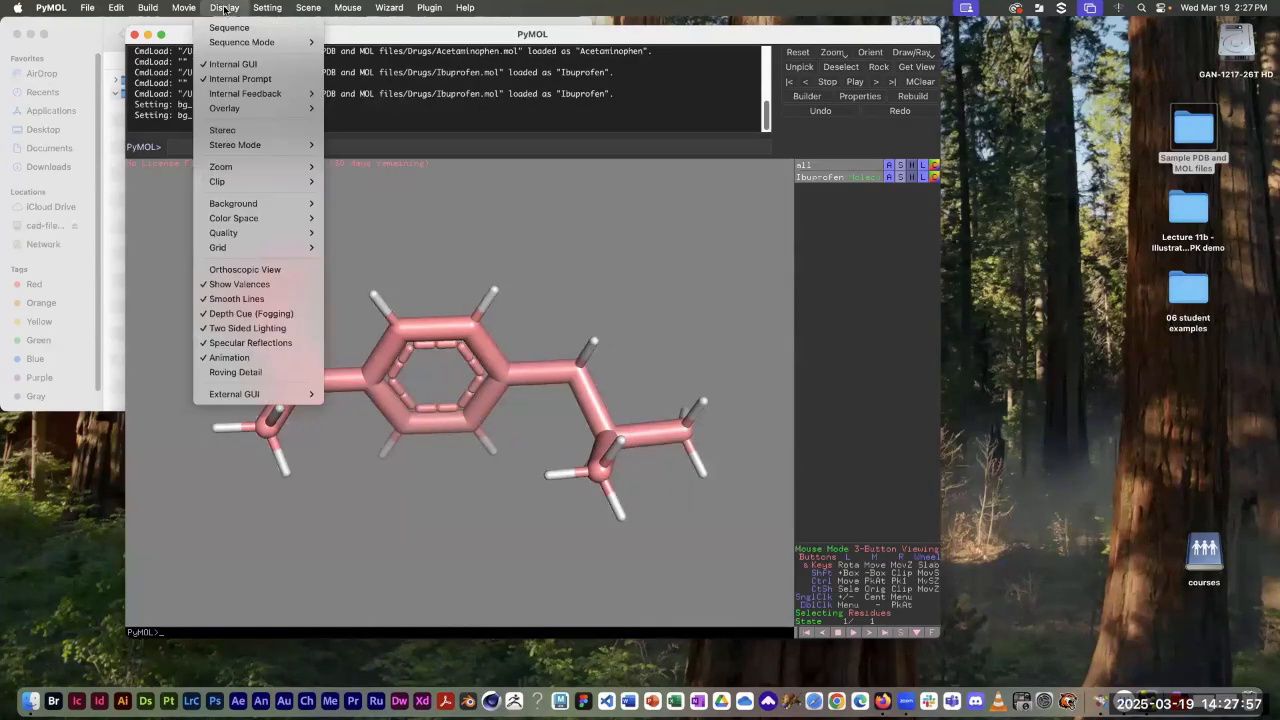
pyautogui.moveTo(235, 212)
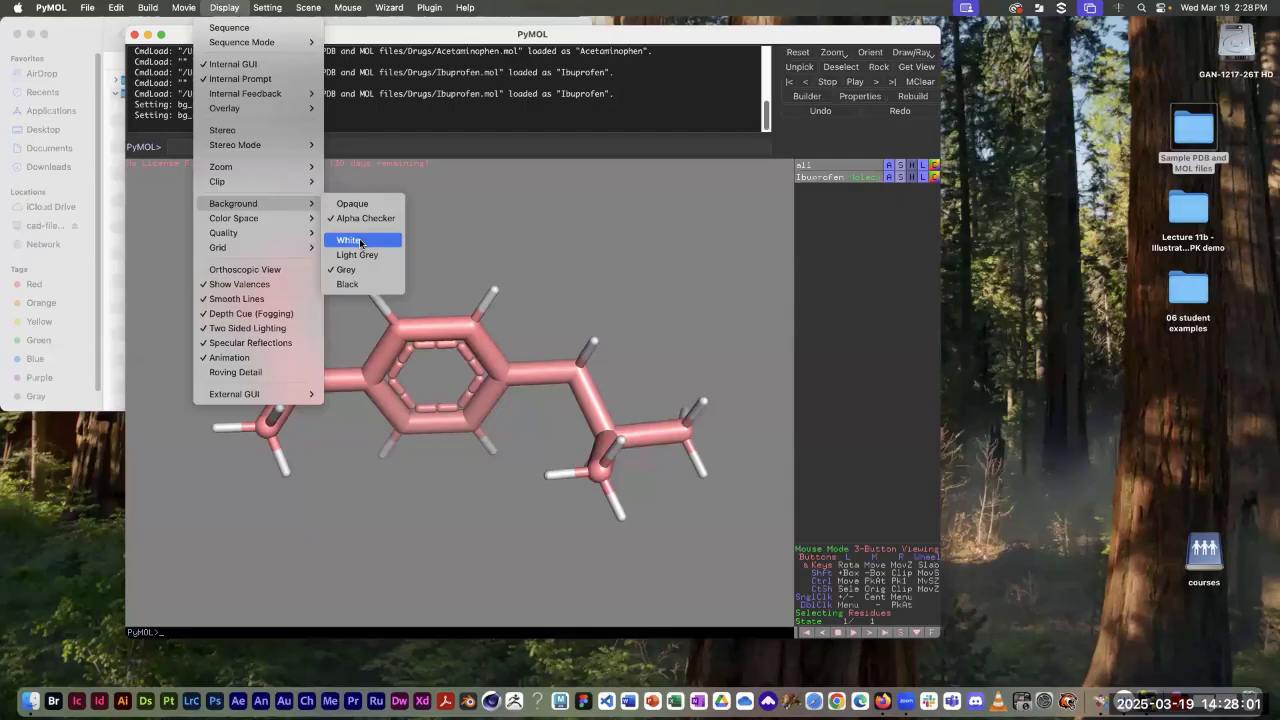
pyautogui.click(360, 242)
# Step: Turn on orthoscopic view and rotate the ibuprofen molecule to look along its length
pyautogui.click(224, 8)
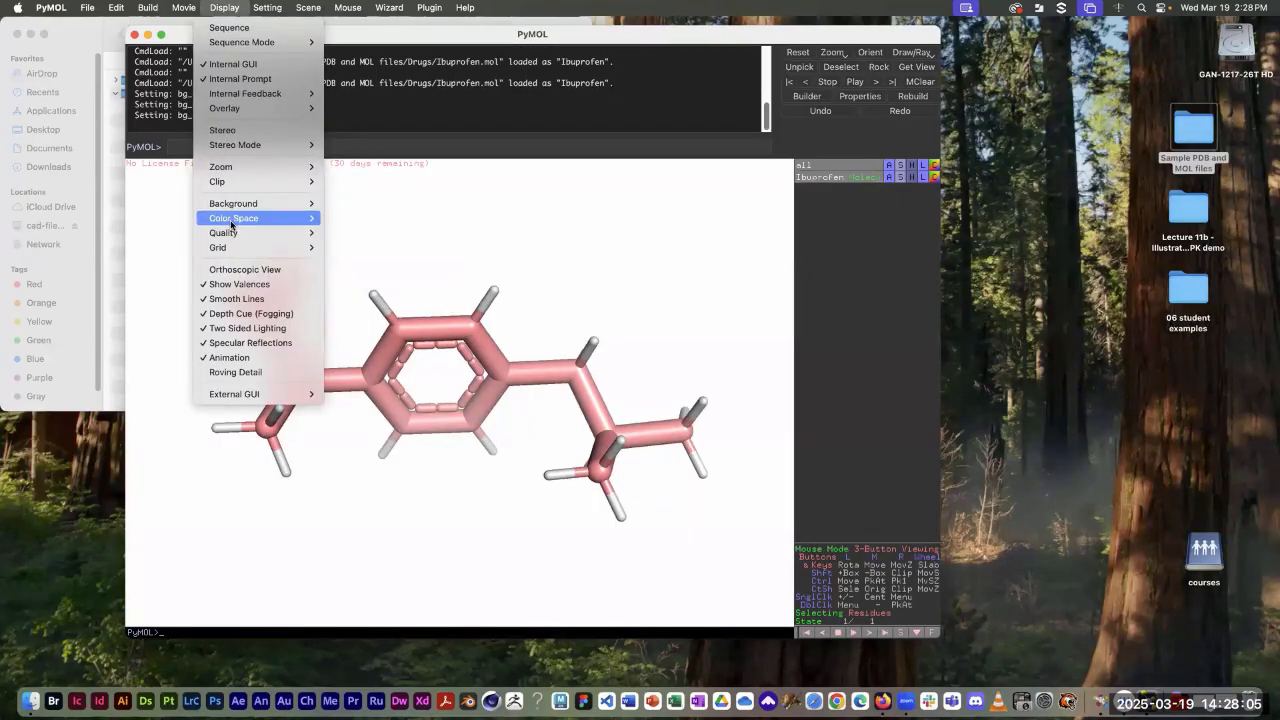
pyautogui.moveTo(231, 224)
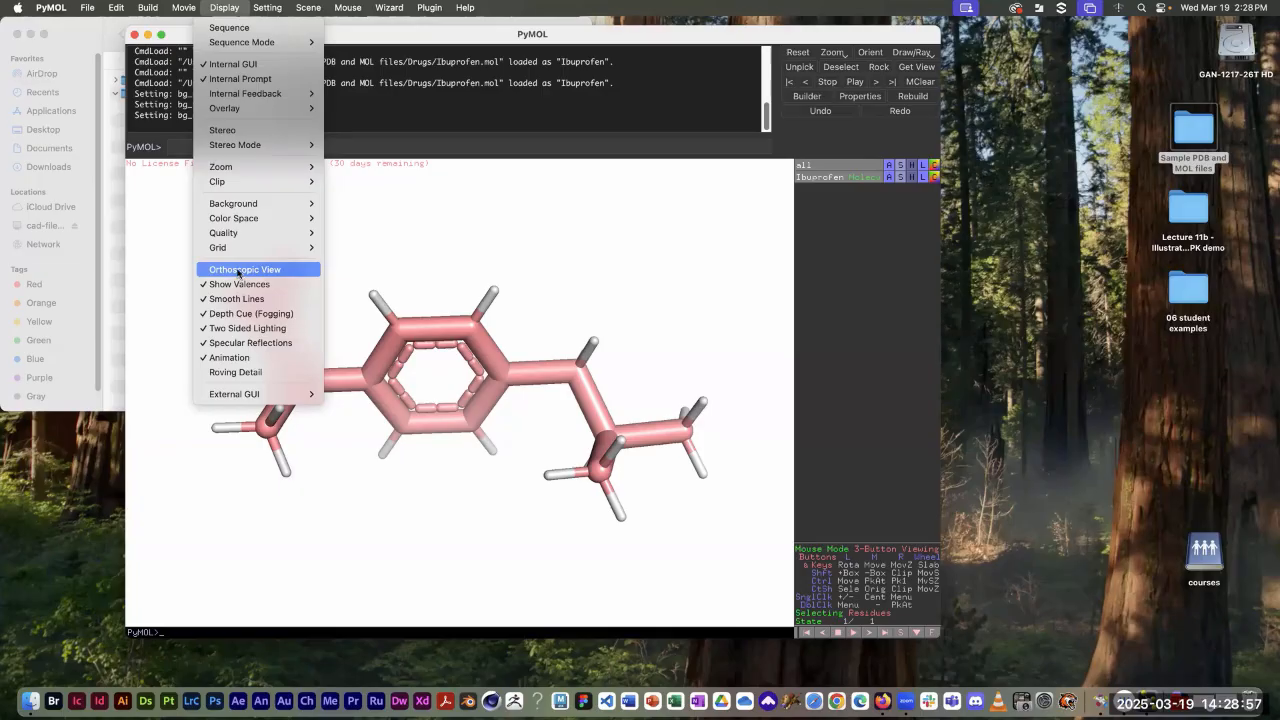
pyautogui.click(238, 272)
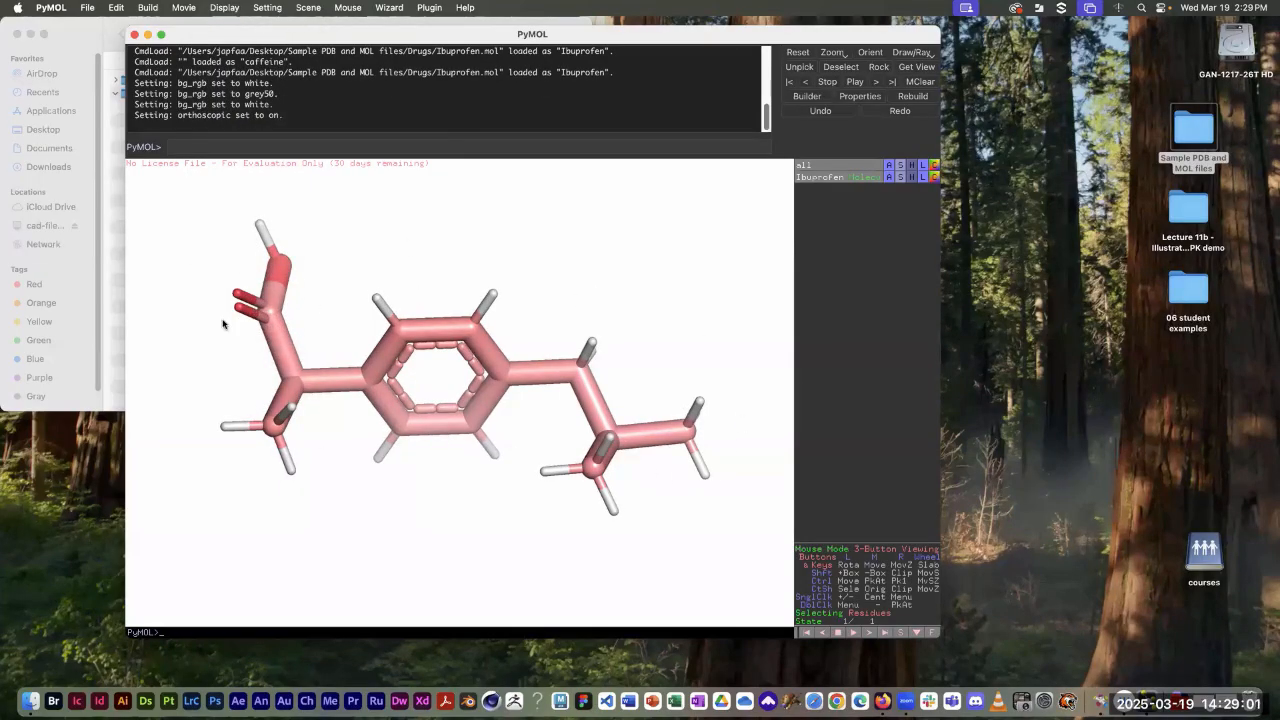
pyautogui.moveTo(638, 388); pyautogui.dragTo(498, 382)
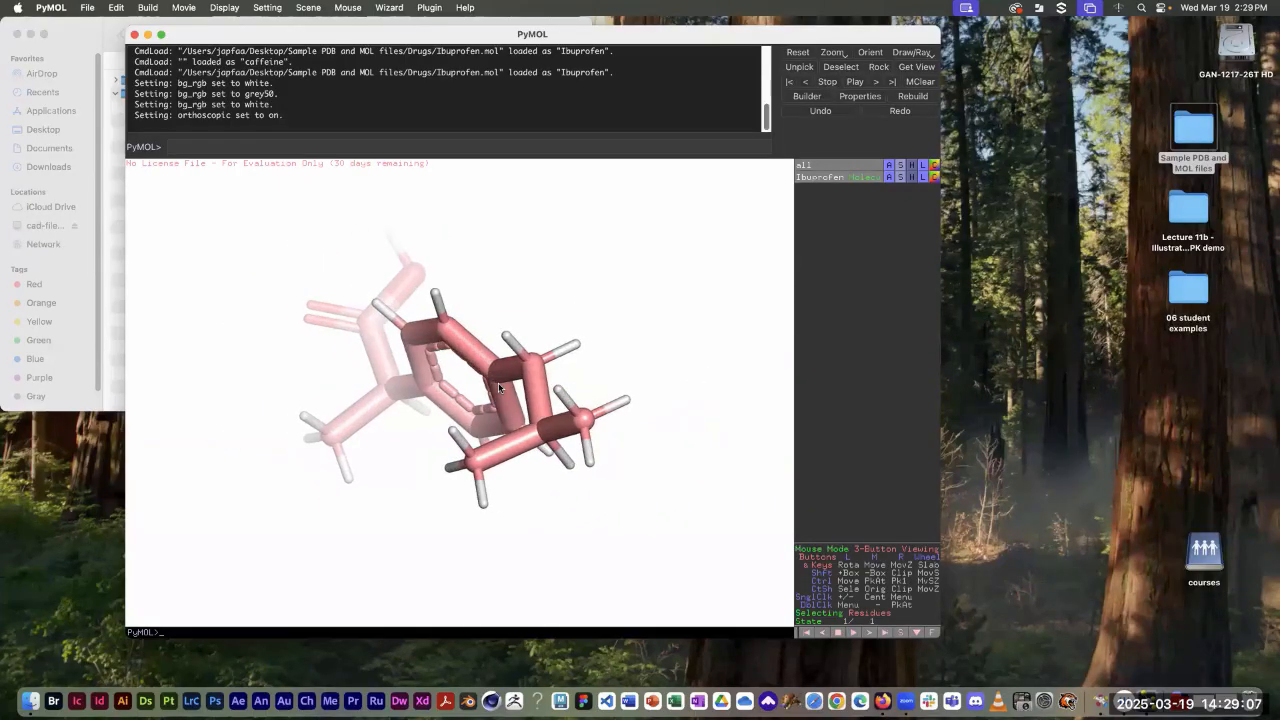
# Step: Toggle orthoscopic view off and back on to compare it with perspective
pyautogui.click(222, 9)
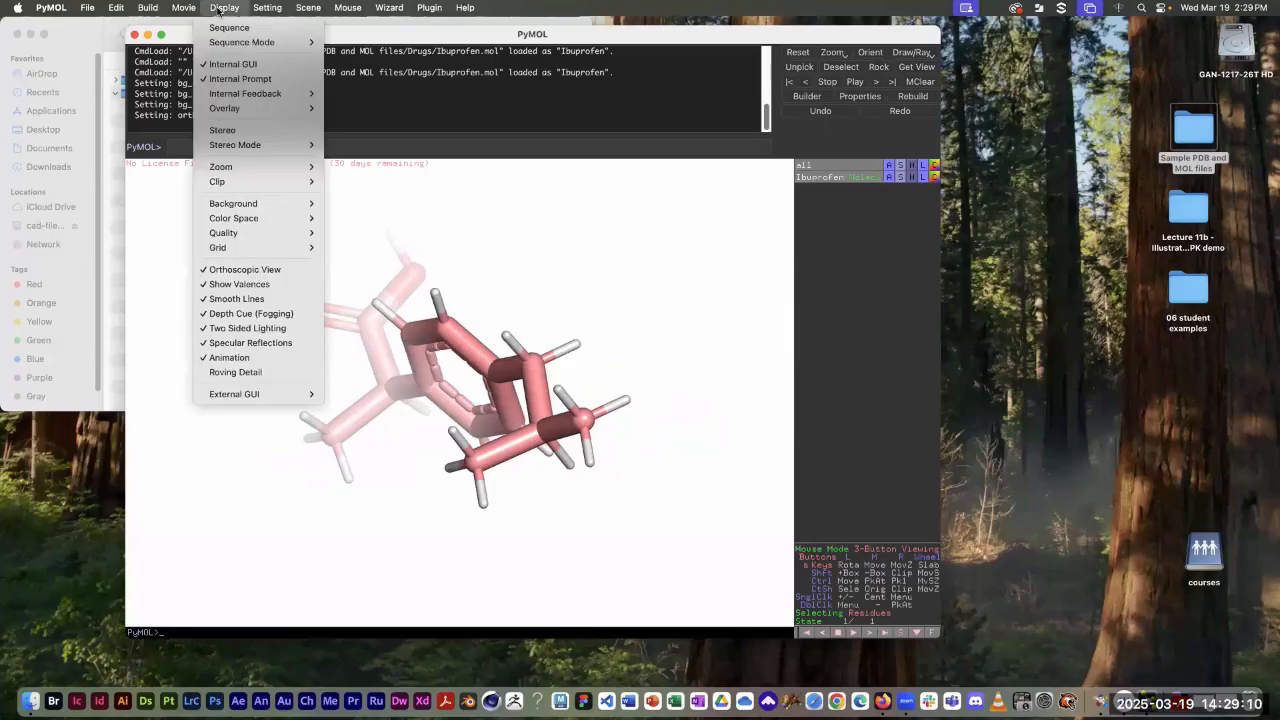
pyautogui.click(224, 270)
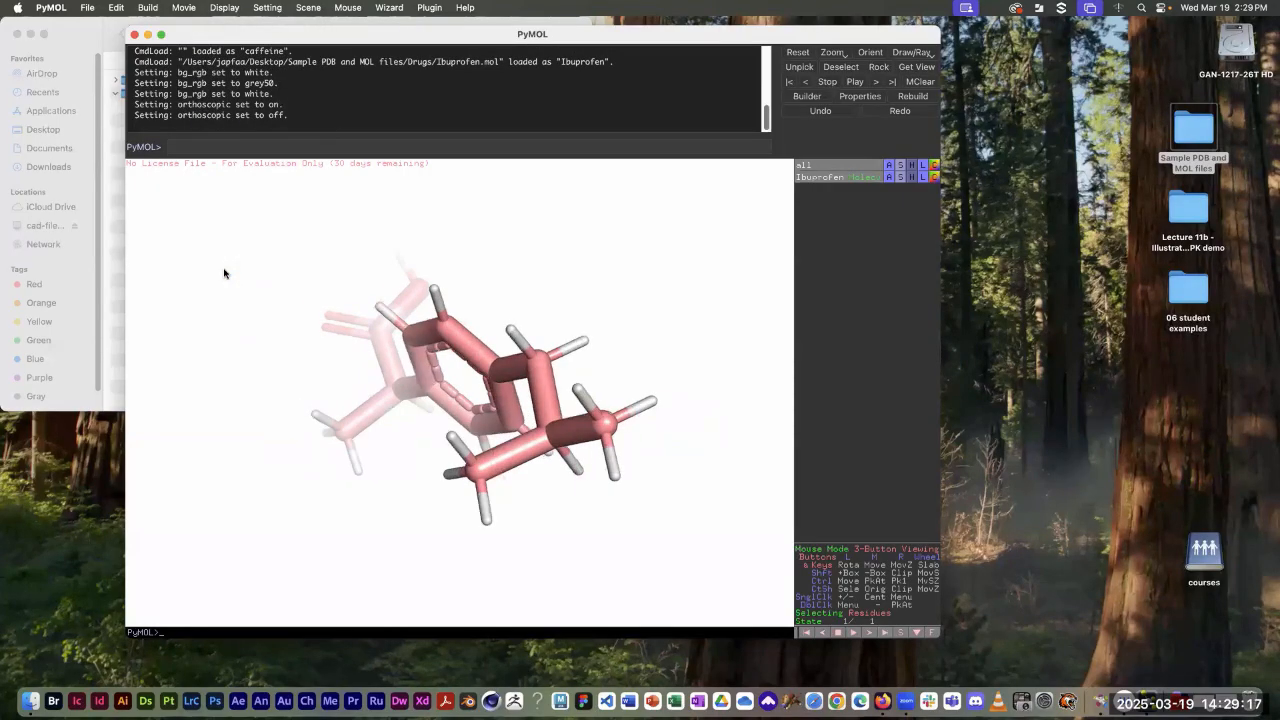
pyautogui.click(221, 9)
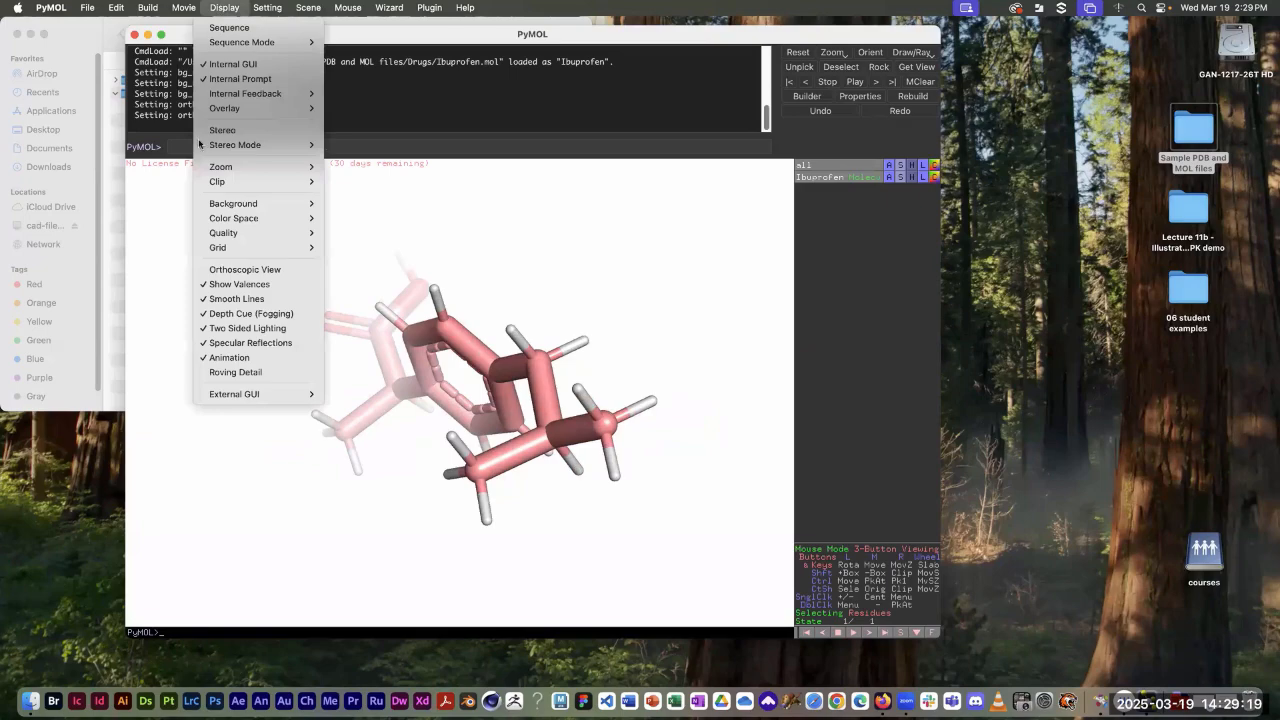
pyautogui.click(218, 270)
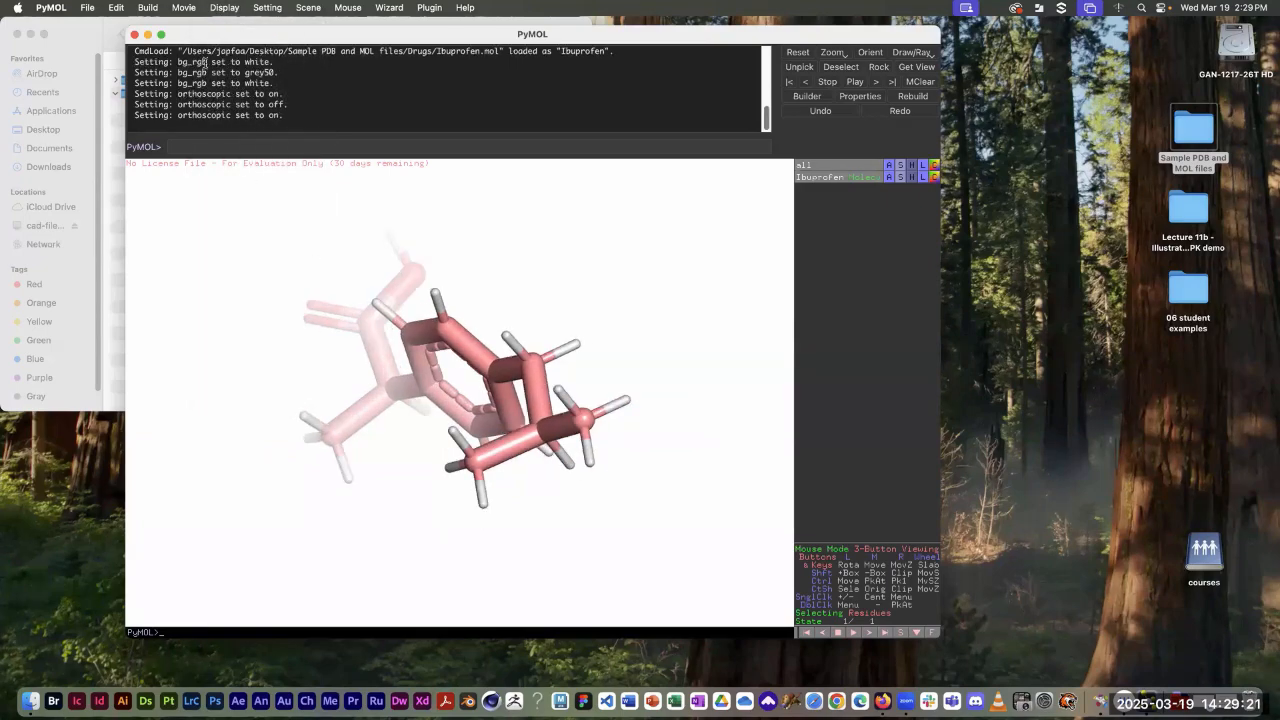
# Step: Open the color definitions, move the dialog beside the molecule and select the carbon color
pyautogui.click(224, 9)
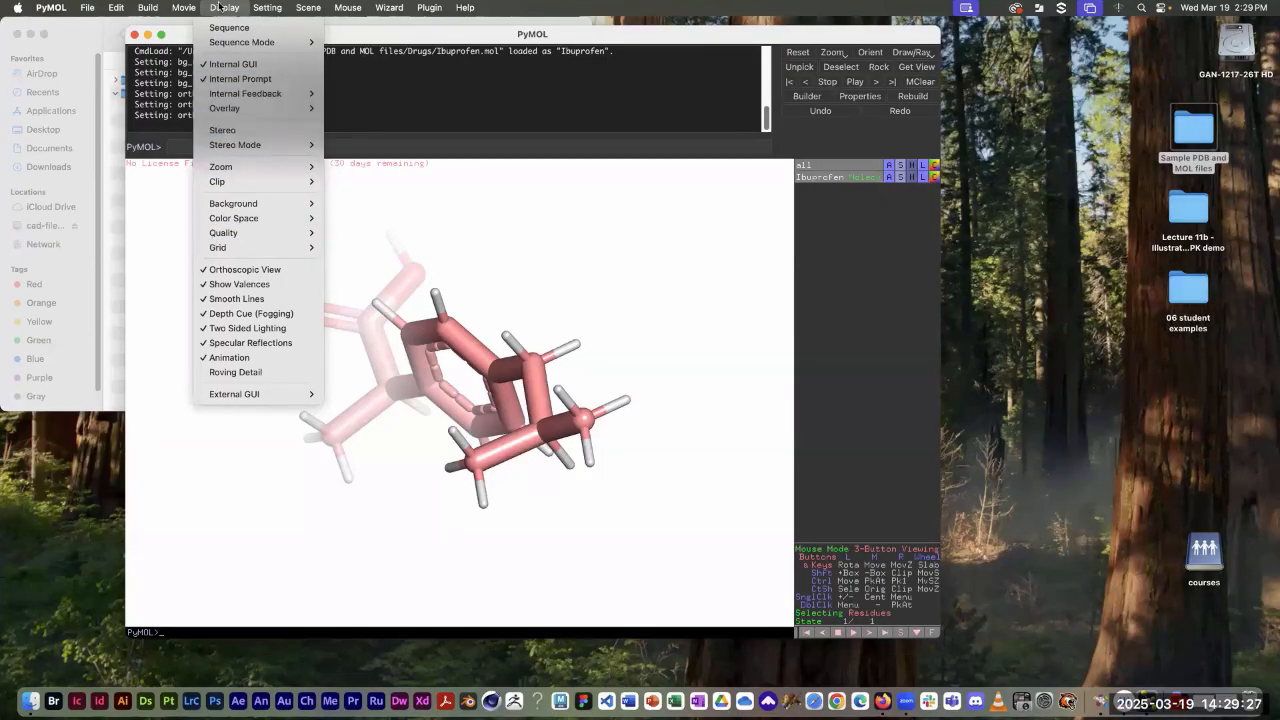
pyautogui.moveTo(275, 10)
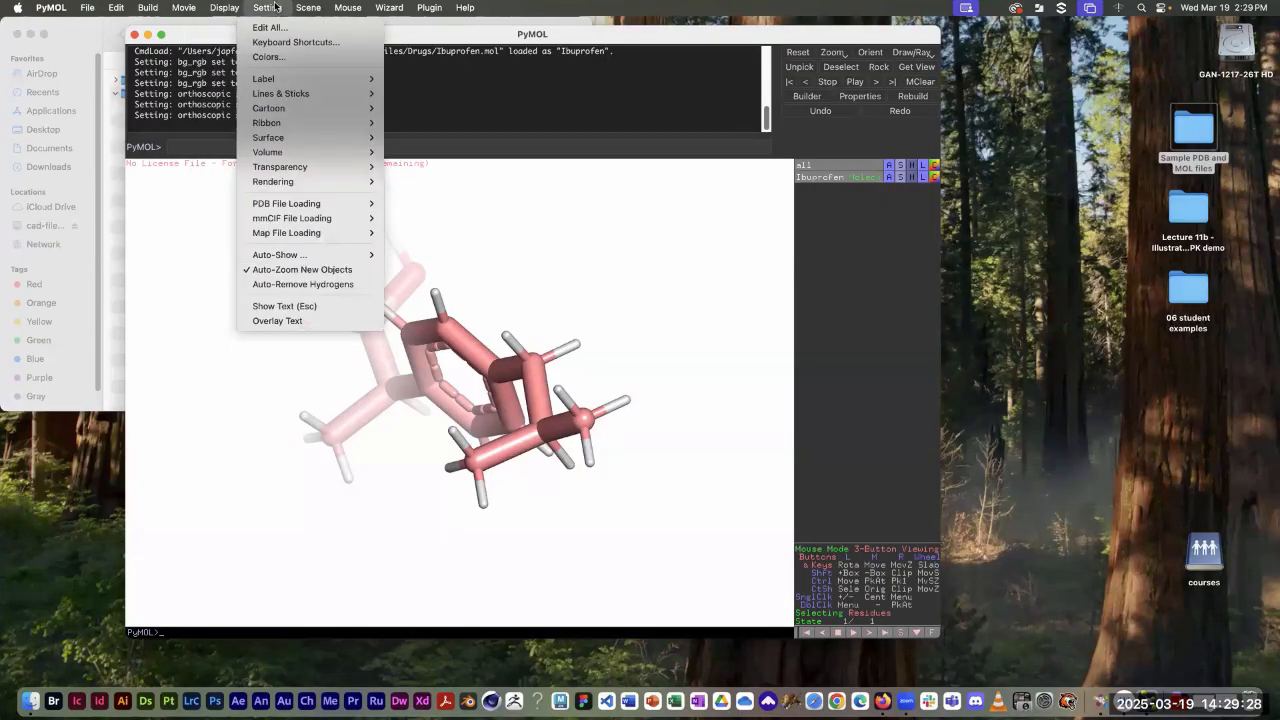
pyautogui.click(265, 58)
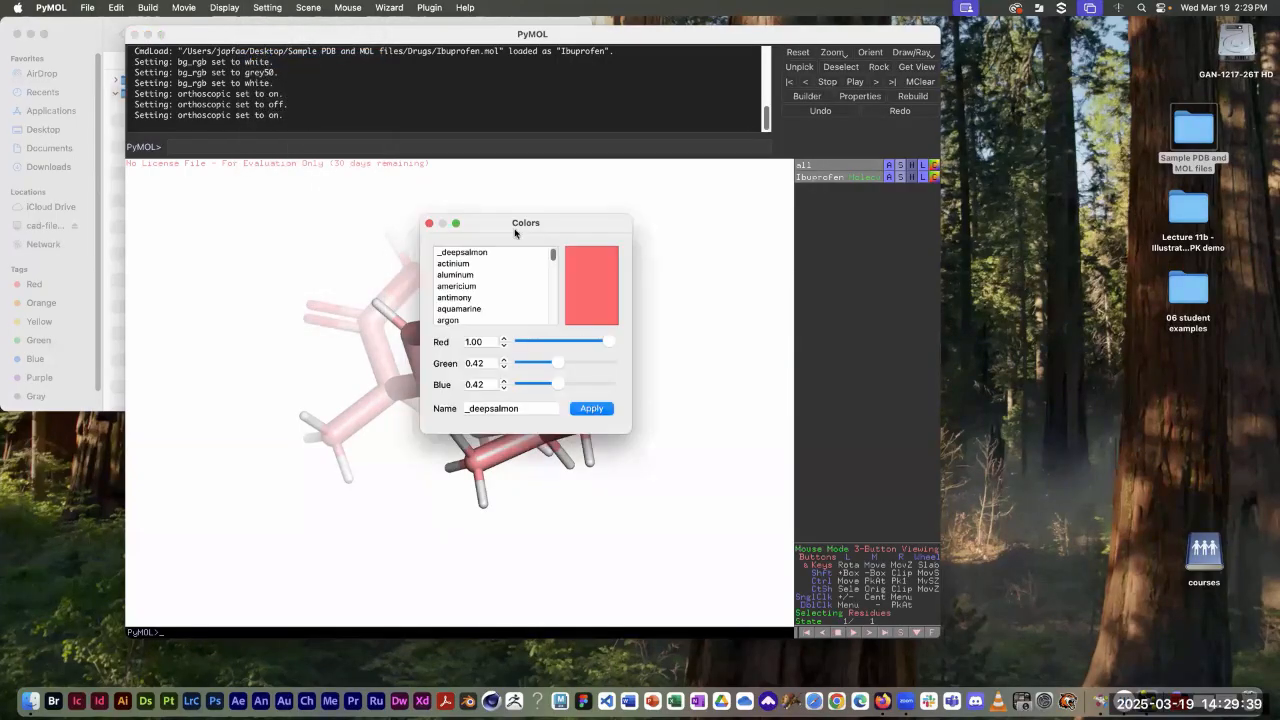
pyautogui.moveTo(490, 227); pyautogui.dragTo(569, 213)
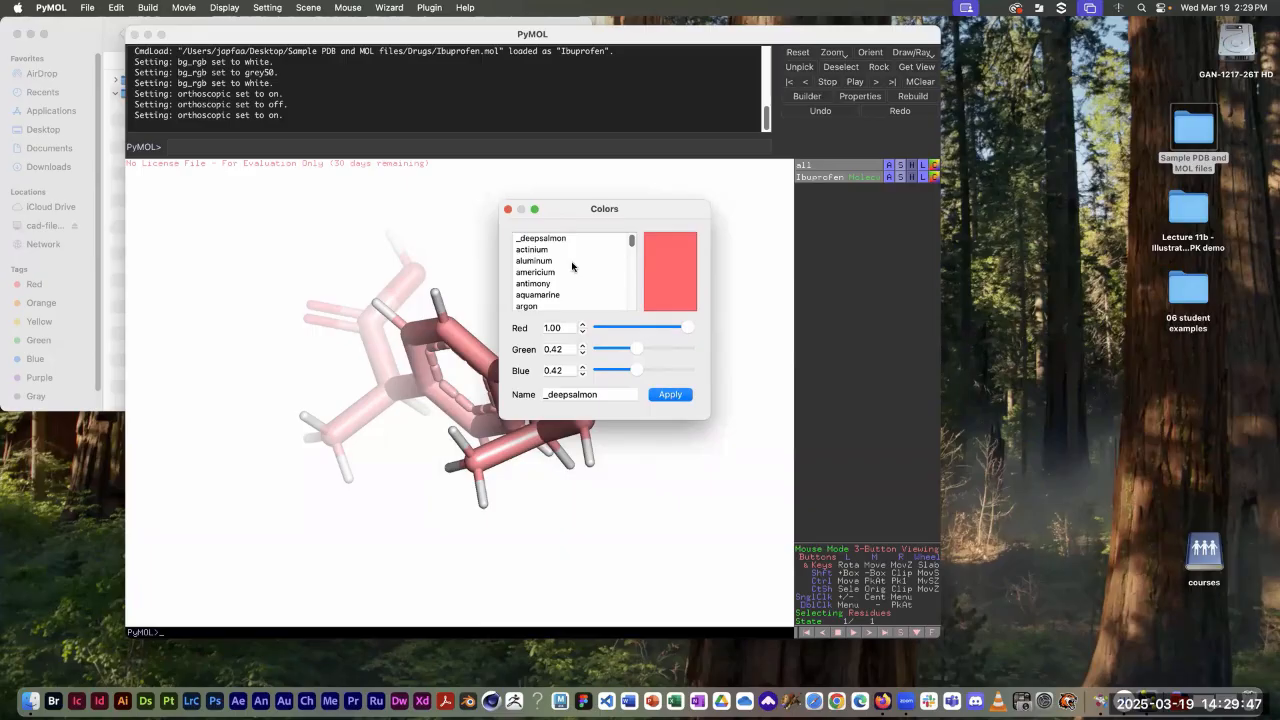
pyautogui.scroll(-3, 572, 266)
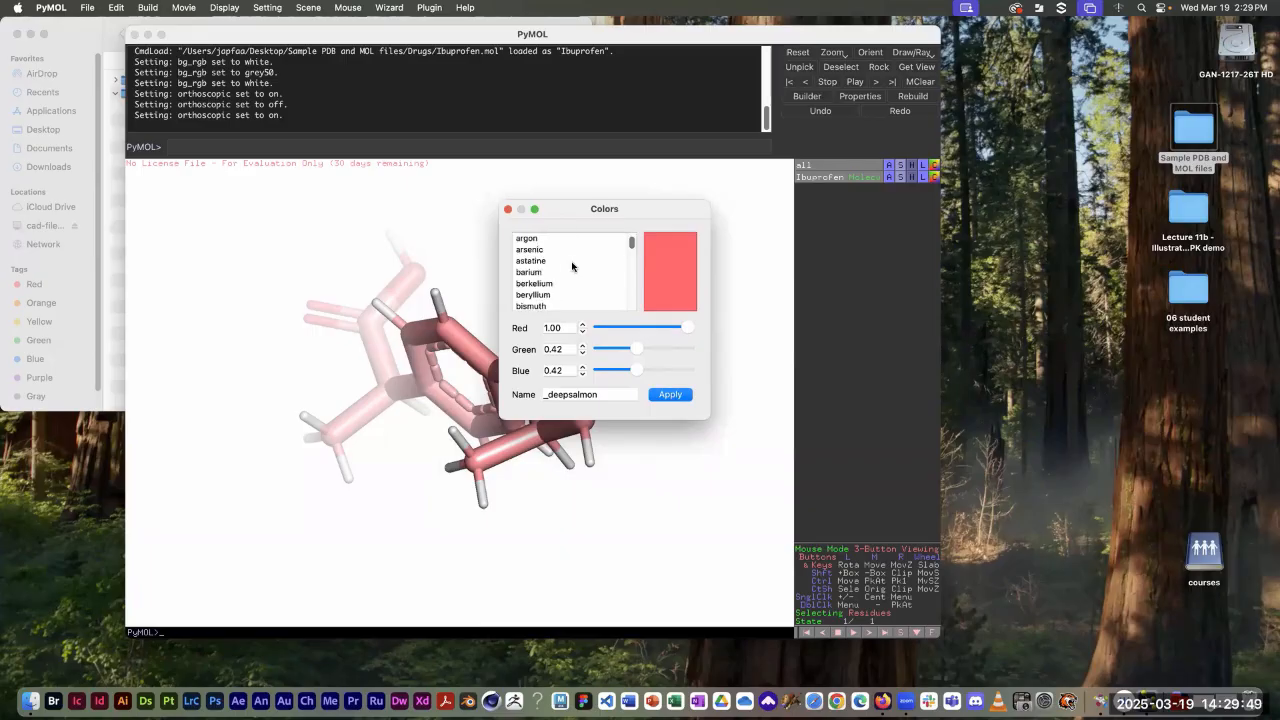
pyautogui.scroll(-8, 563, 290)
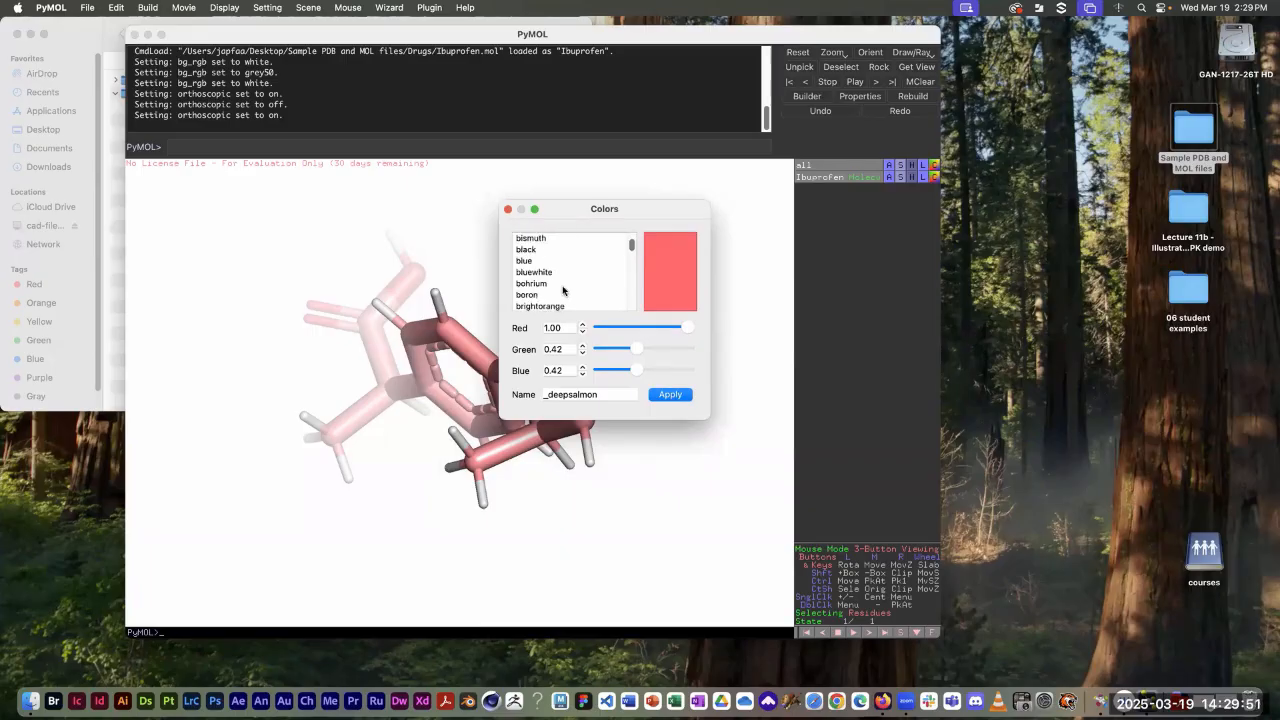
pyautogui.scroll(-2, 563, 290)
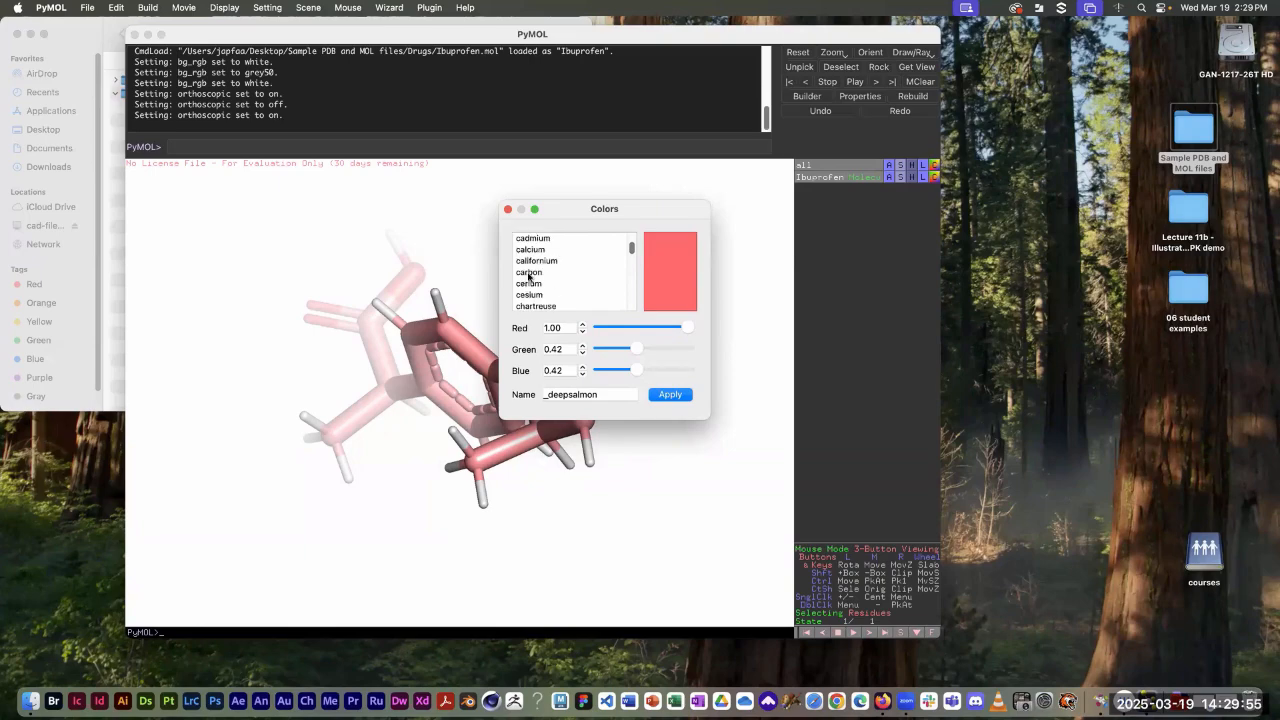
pyautogui.click(529, 274)
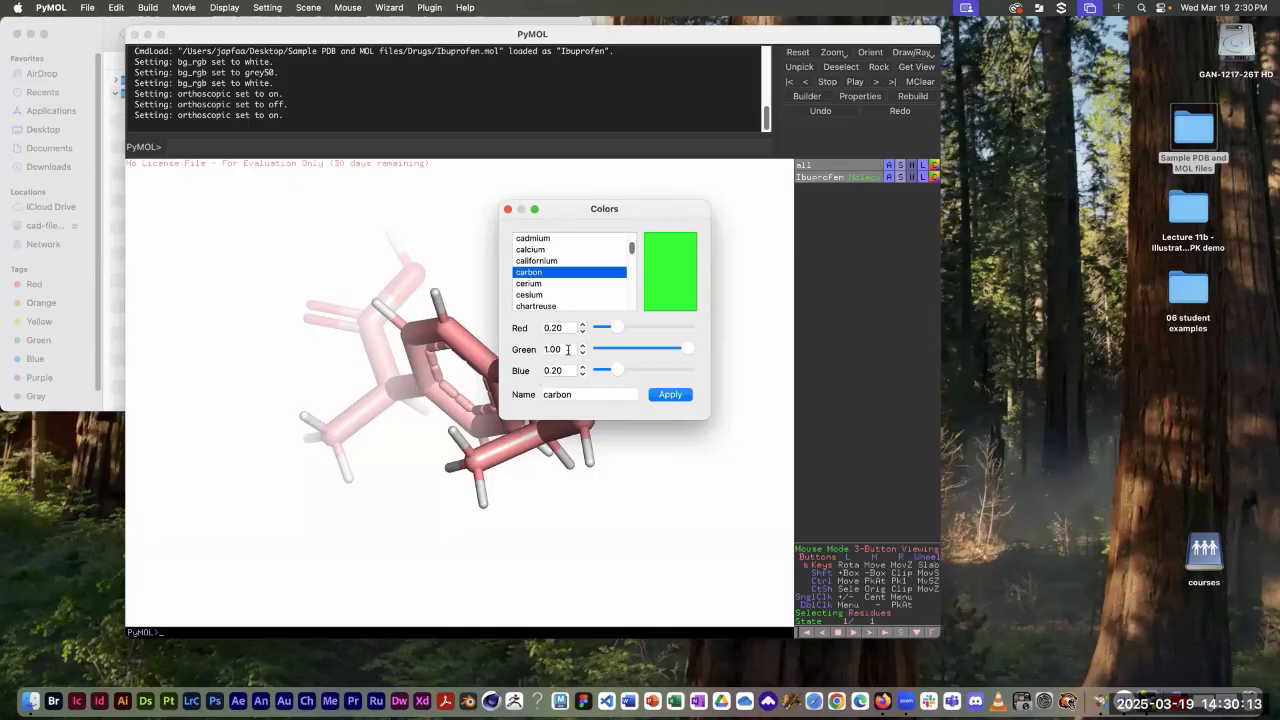
# Step: Set the green component of the carbon color to 0.20 and apply it
pyautogui.doubleClick(567, 349)
pyautogui.write('0')
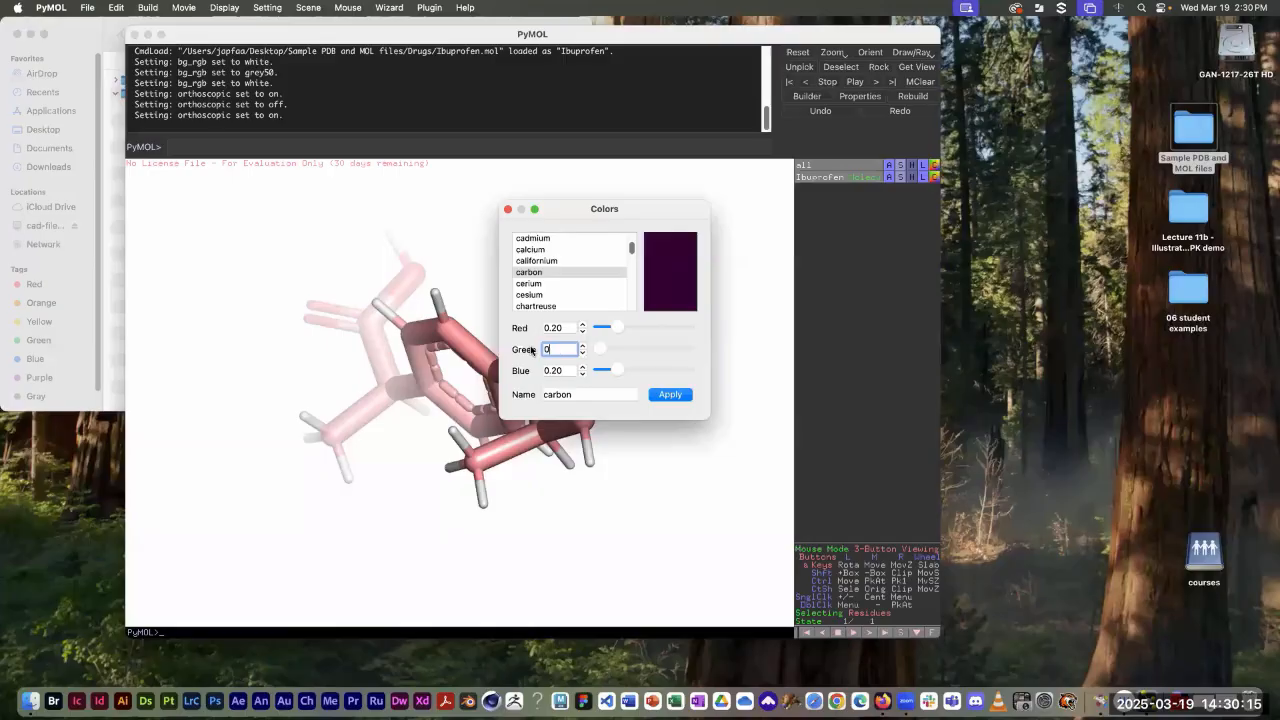
pyautogui.write('.0')
pyautogui.press('BackSpace')
pyautogui.write('2')
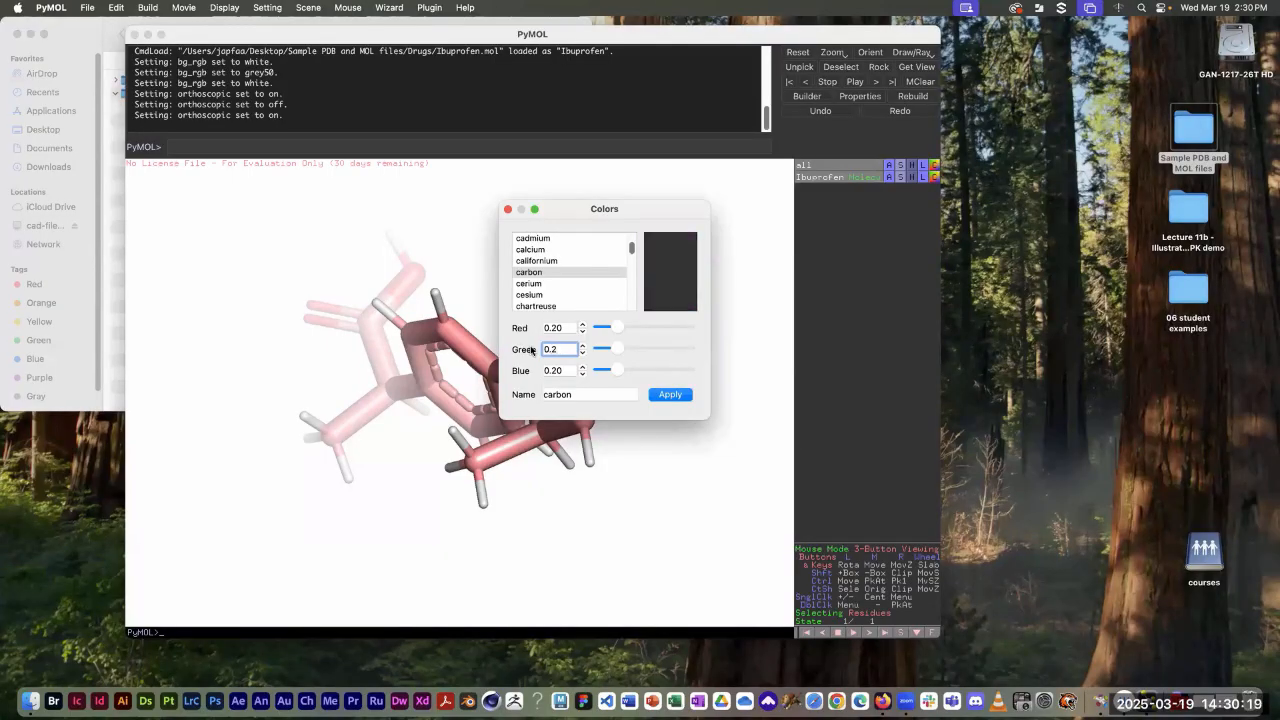
pyautogui.write('0')
pyautogui.click(667, 395)
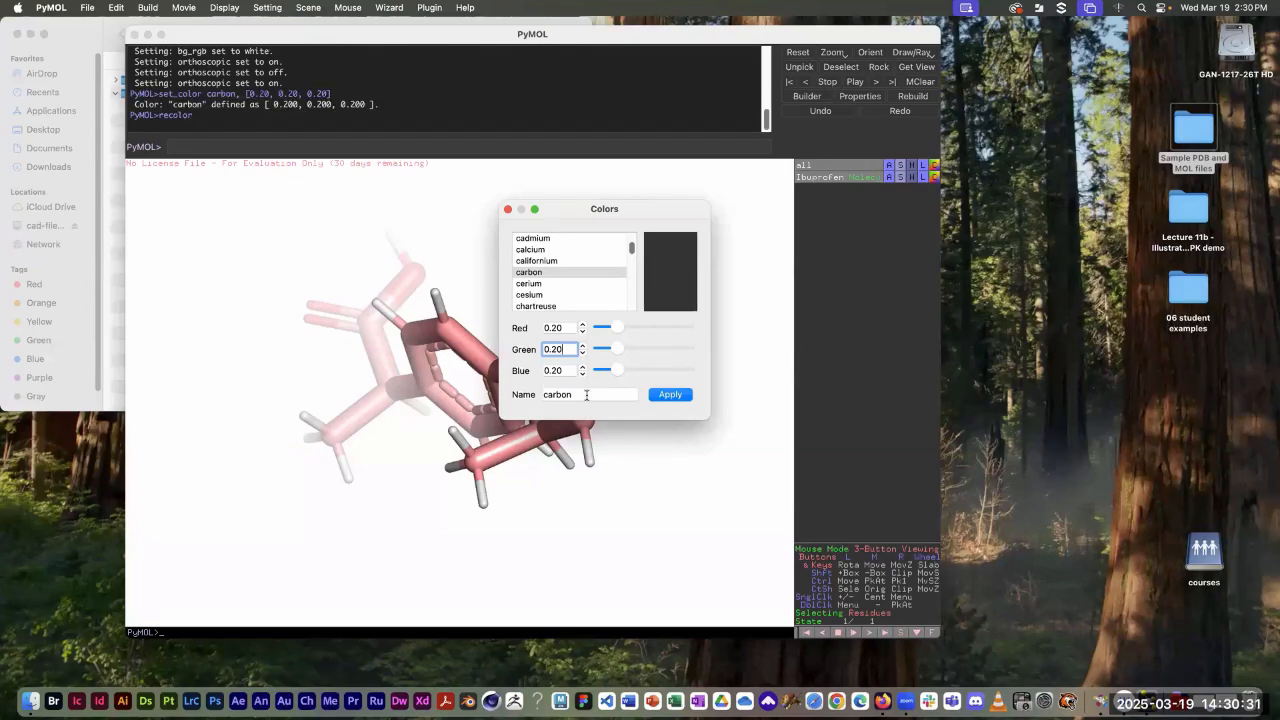
# Step: Reapply the edited carbon color and close the color definitions
pyautogui.click(586, 394)
pyautogui.click(667, 395)
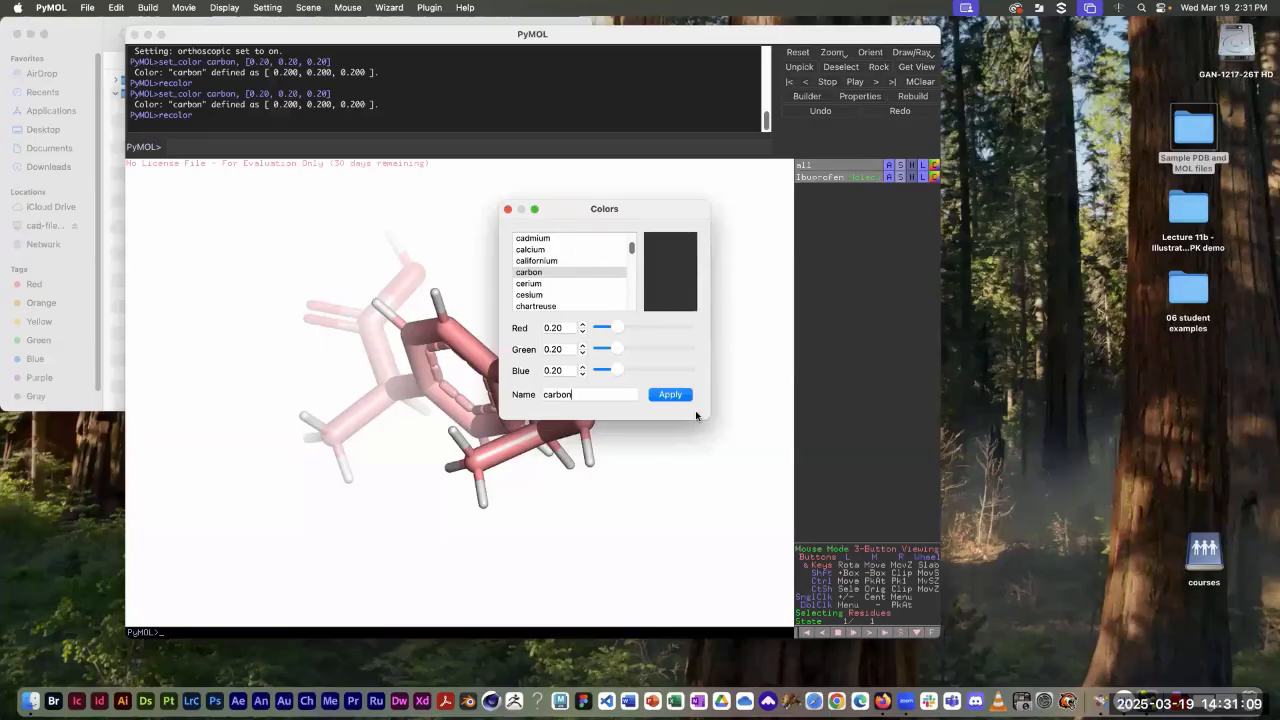
pyautogui.click(672, 394)
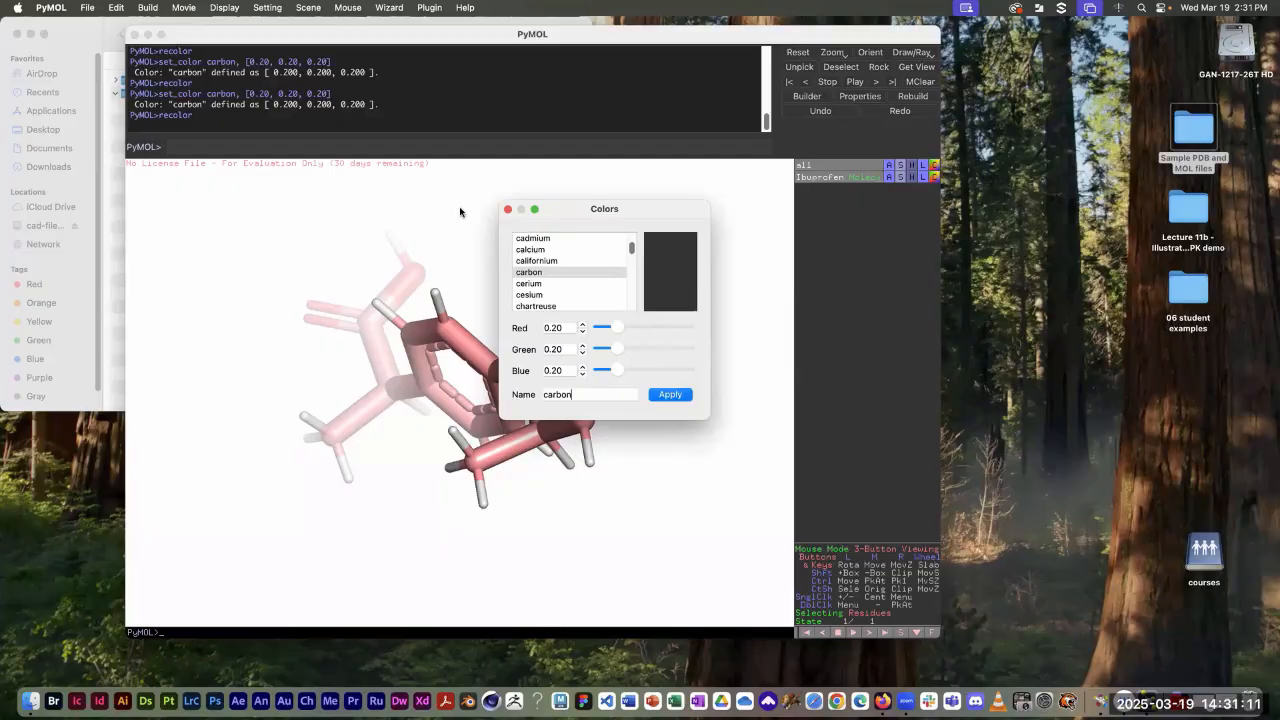
pyautogui.click(507, 209)
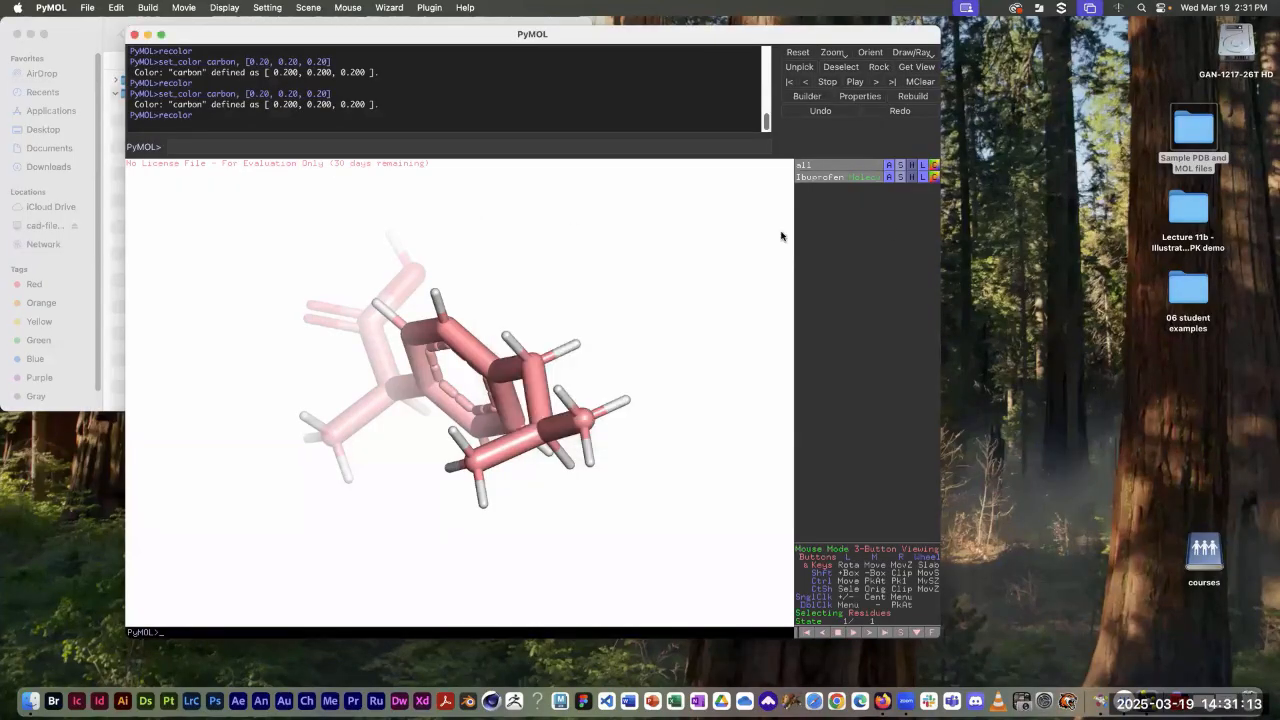
# Step: Rotate the ibuprofen to a side view and try coloring its non-carbon atoms by element with the HNOS scheme
pyautogui.moveTo(560, 362); pyautogui.dragTo(600, 337)
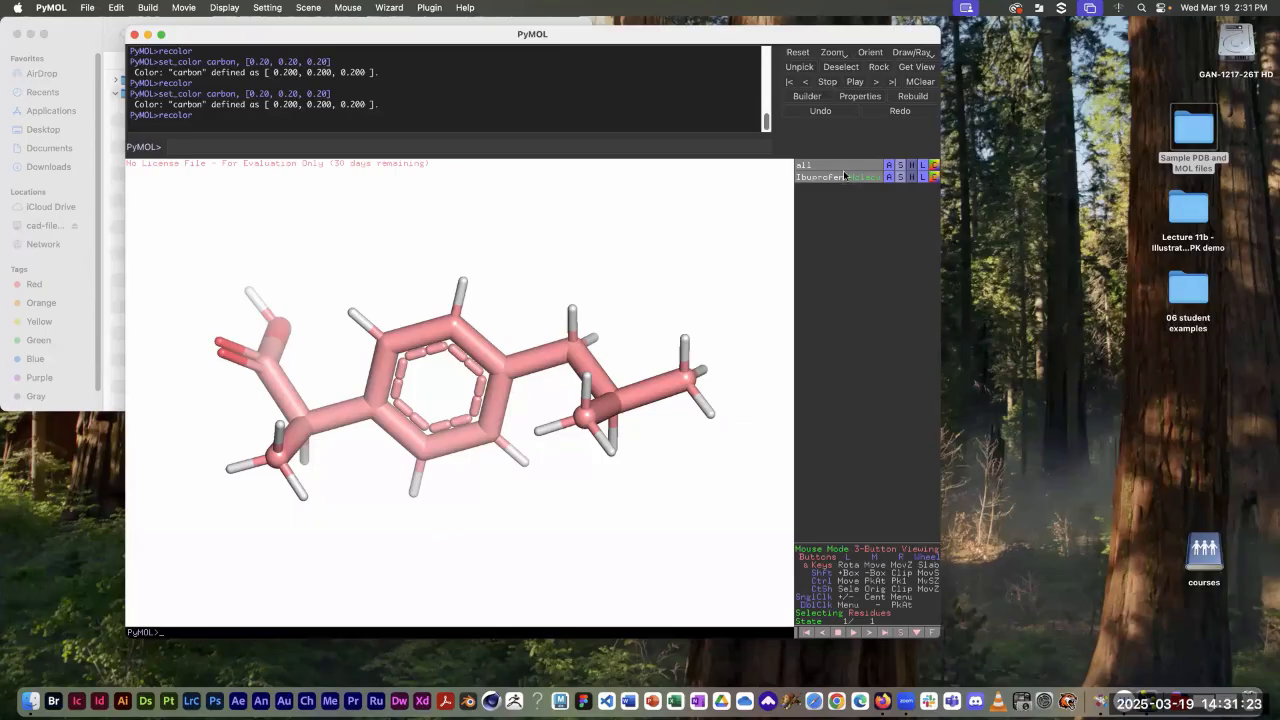
pyautogui.click(934, 178)
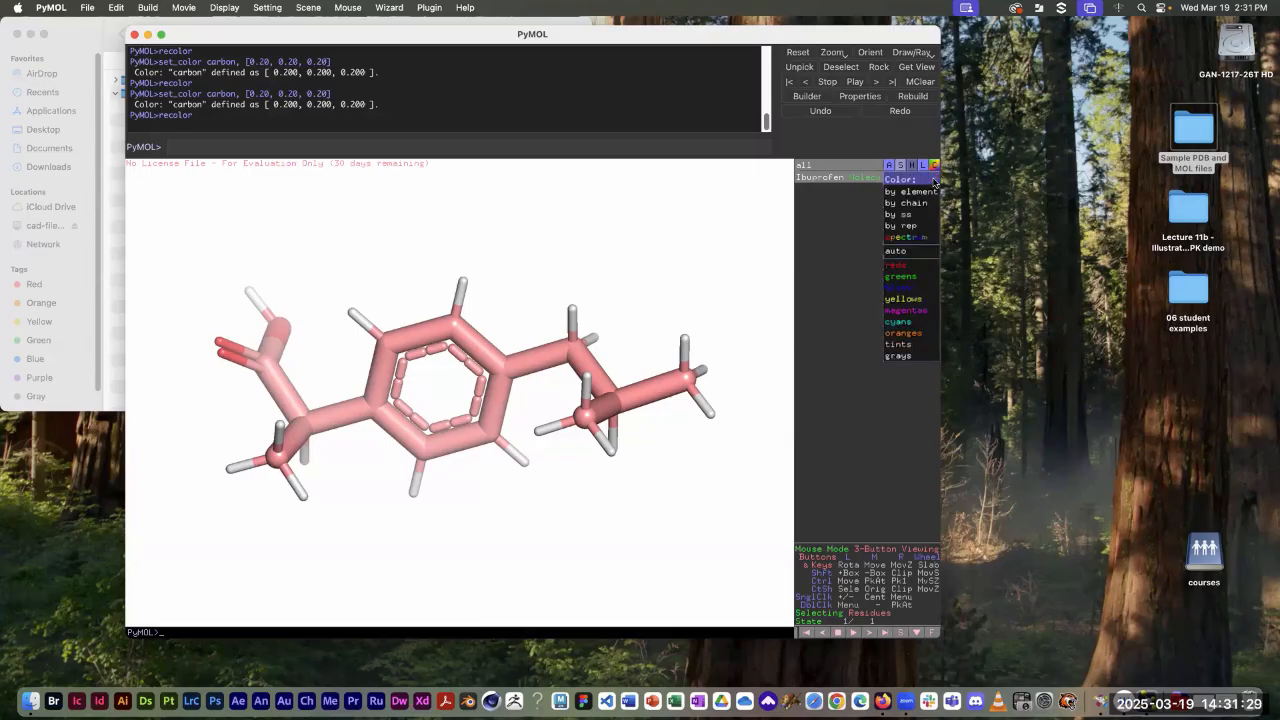
pyautogui.moveTo(924, 194)
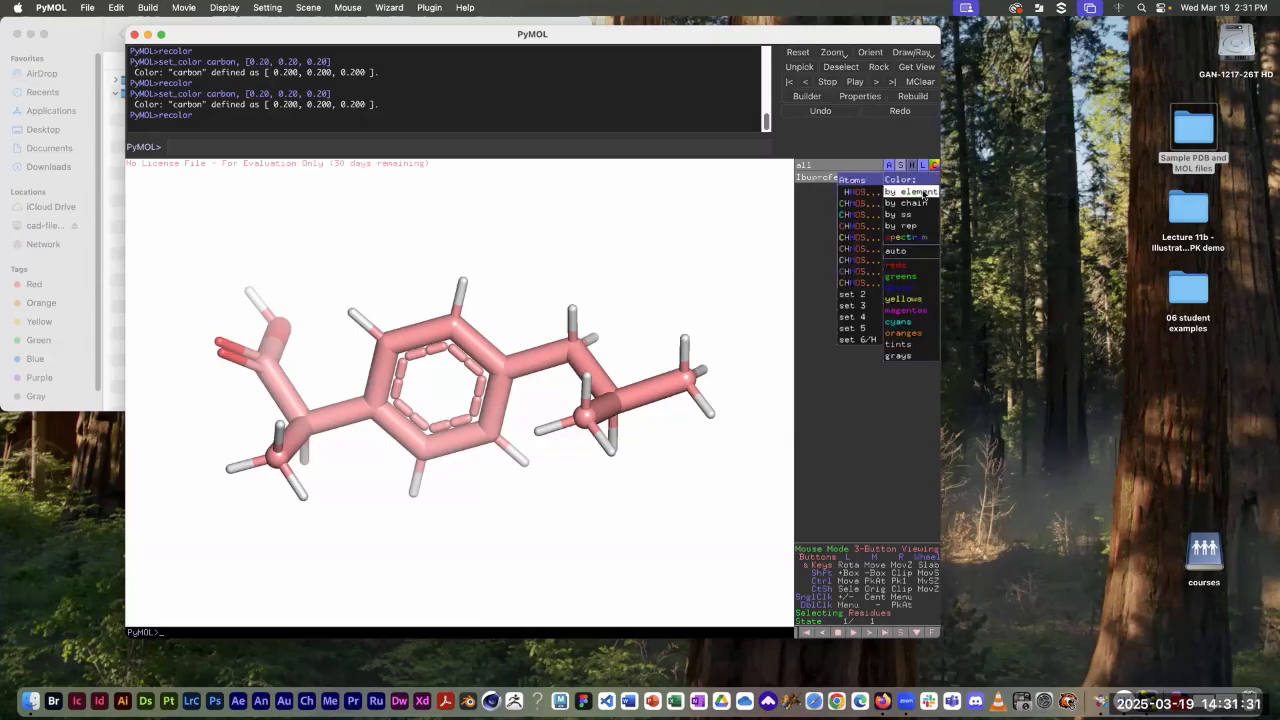
pyautogui.click(858, 193)
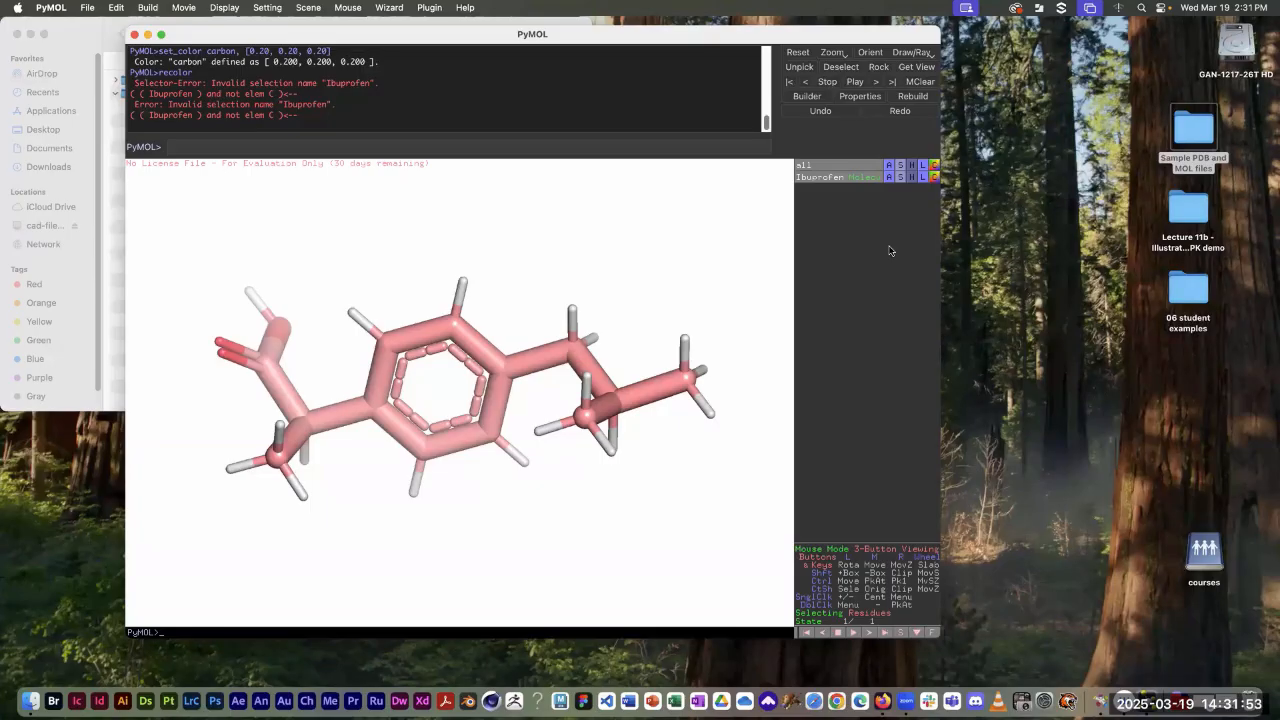
# Step: Reopen the color definitions and select the carbon color for editing
pyautogui.click(275, 8)
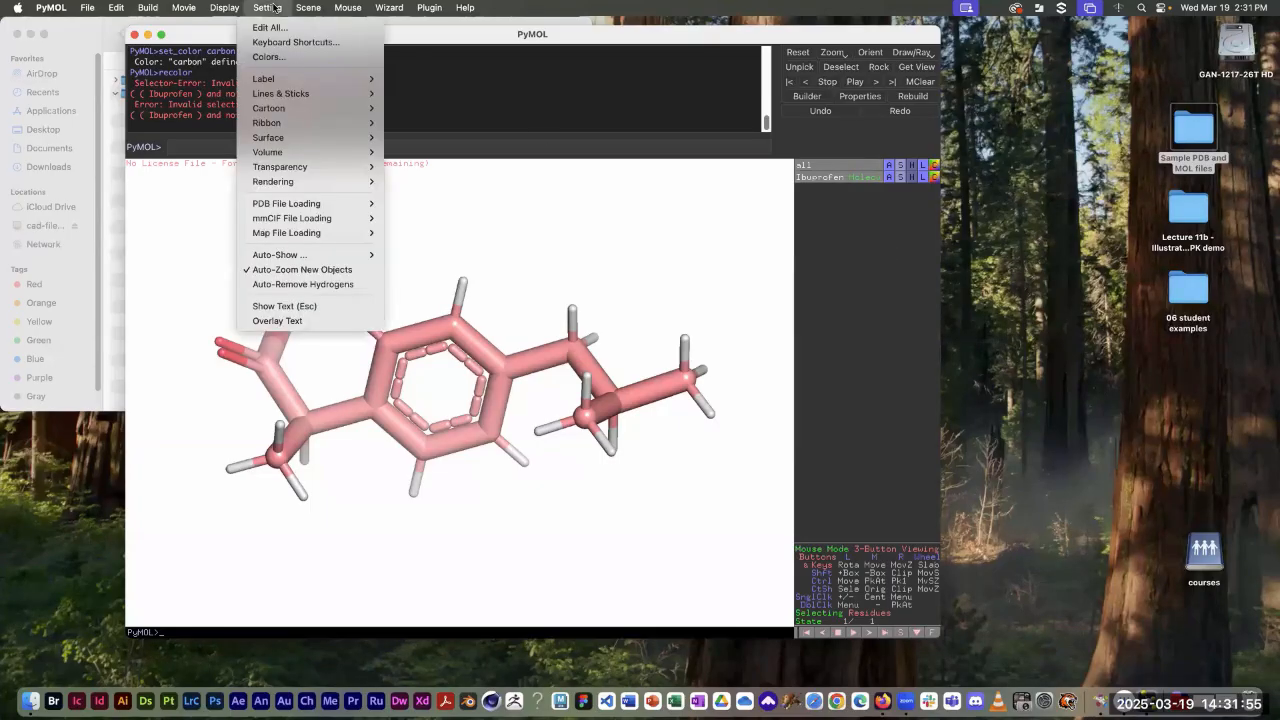
pyautogui.click(268, 55)
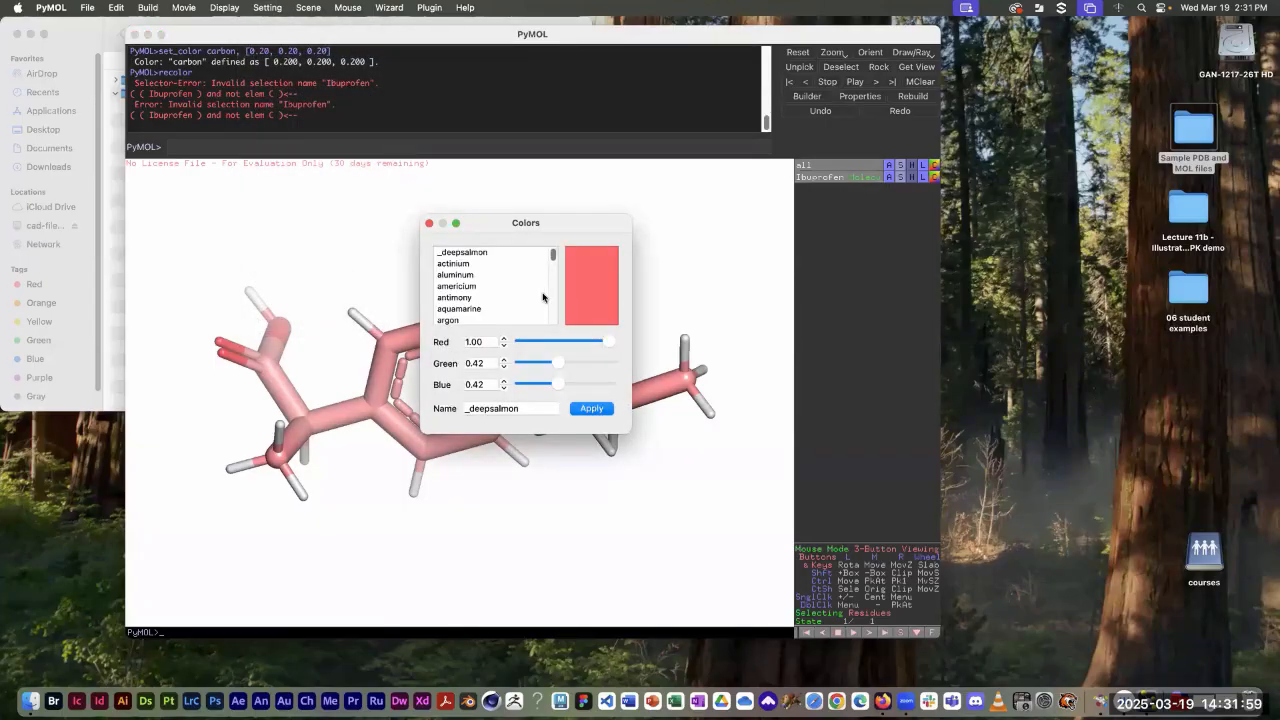
pyautogui.scroll(-7, 530, 293)
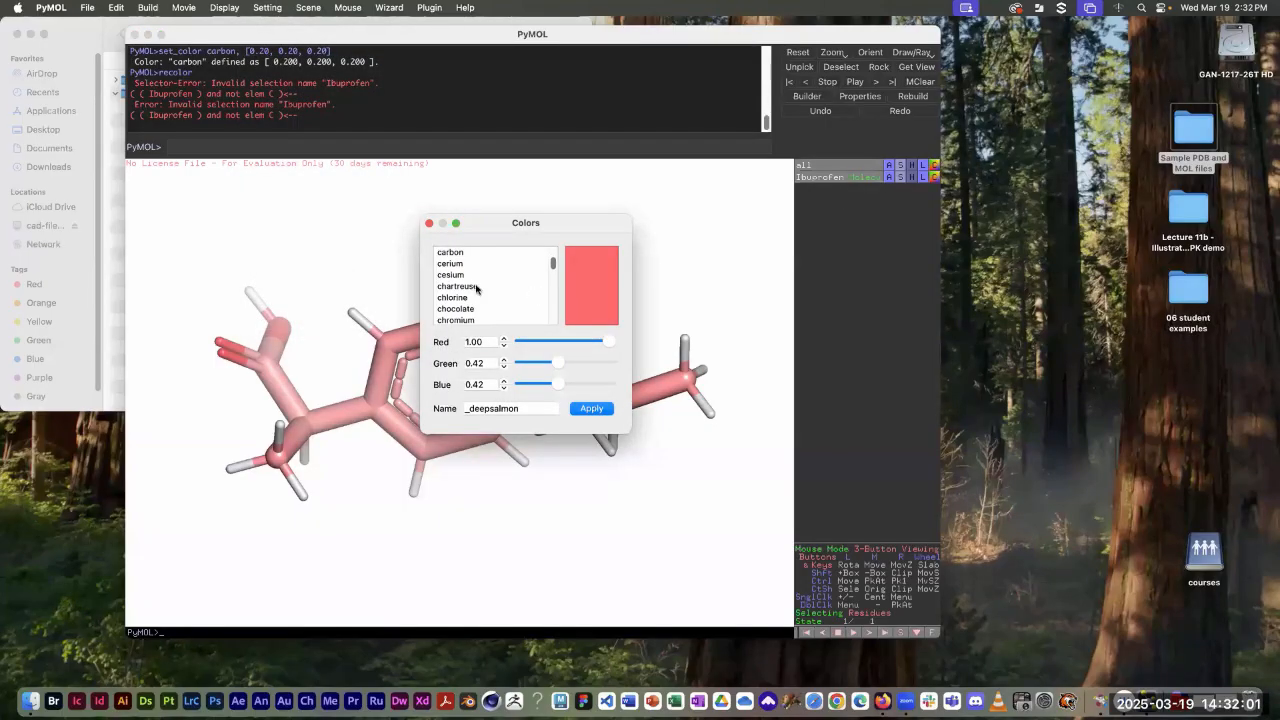
pyautogui.scroll(1, 477, 285)
pyautogui.click(462, 319)
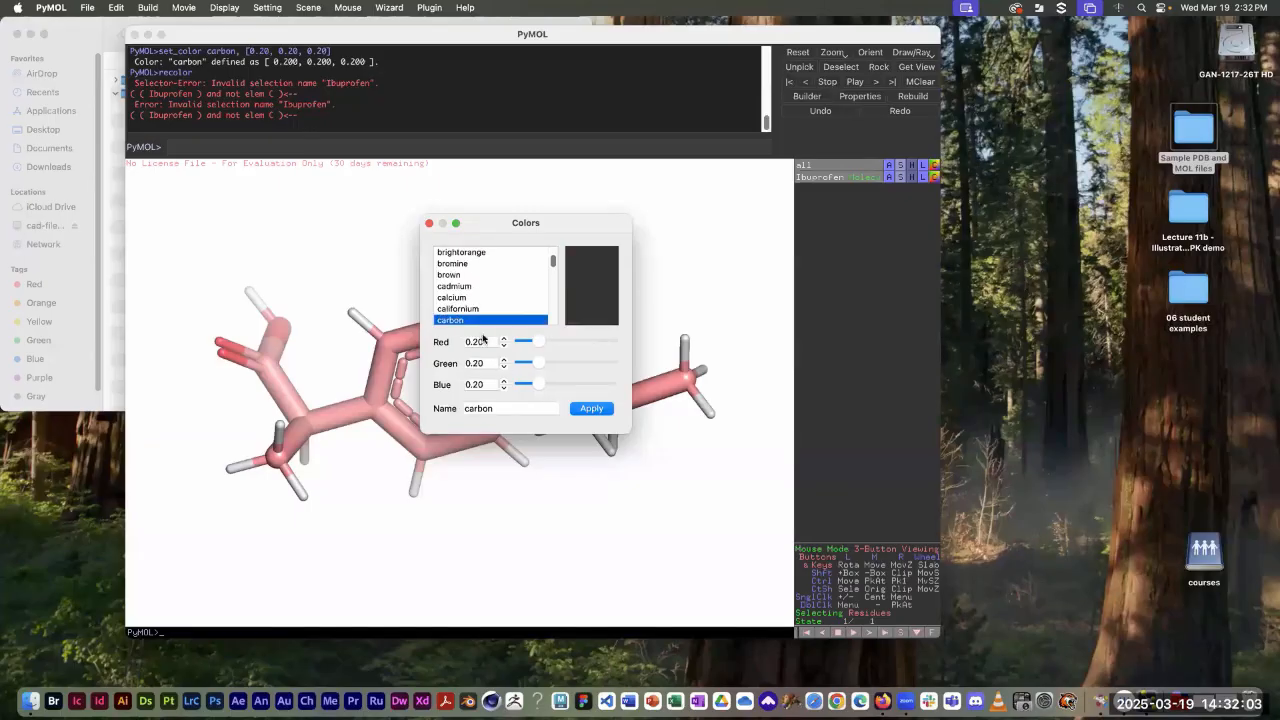
# Step: Set the carbon color's red, green and blue components to 0.50 each and apply the change
pyautogui.doubleClick(482, 341)
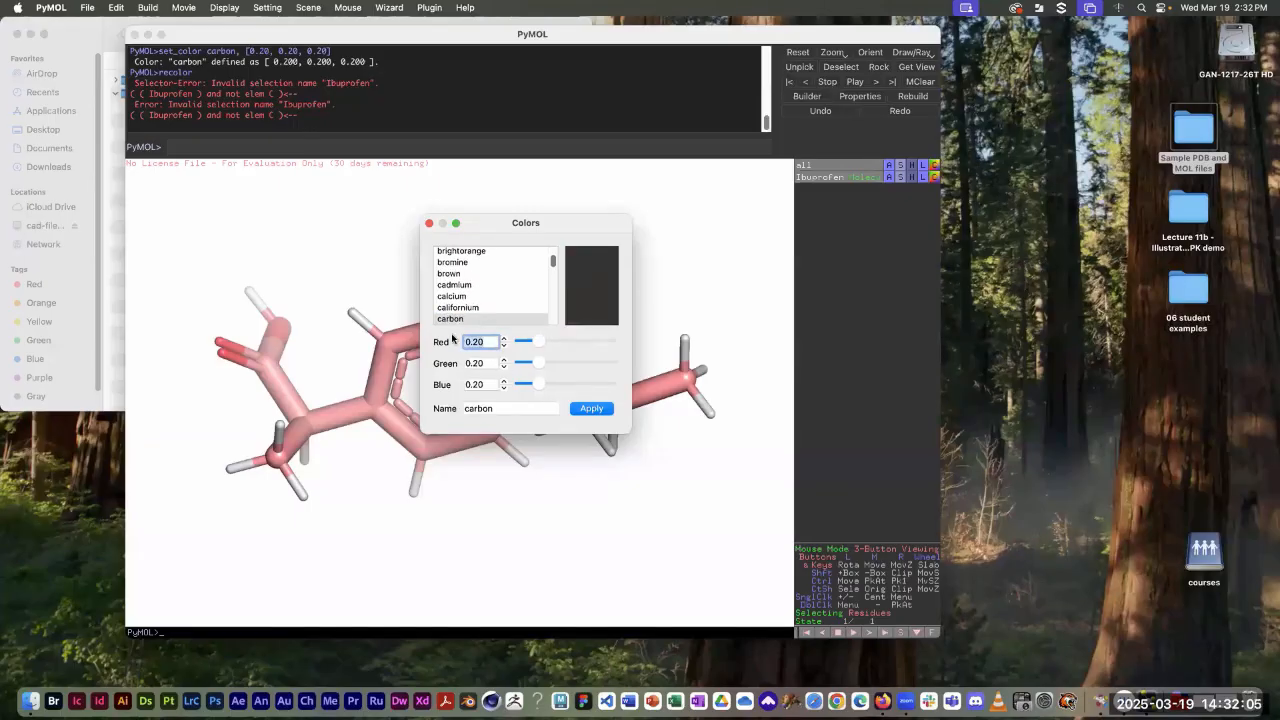
pyautogui.write('.5')
pyautogui.press('Tab')
pyautogui.press('Tab')
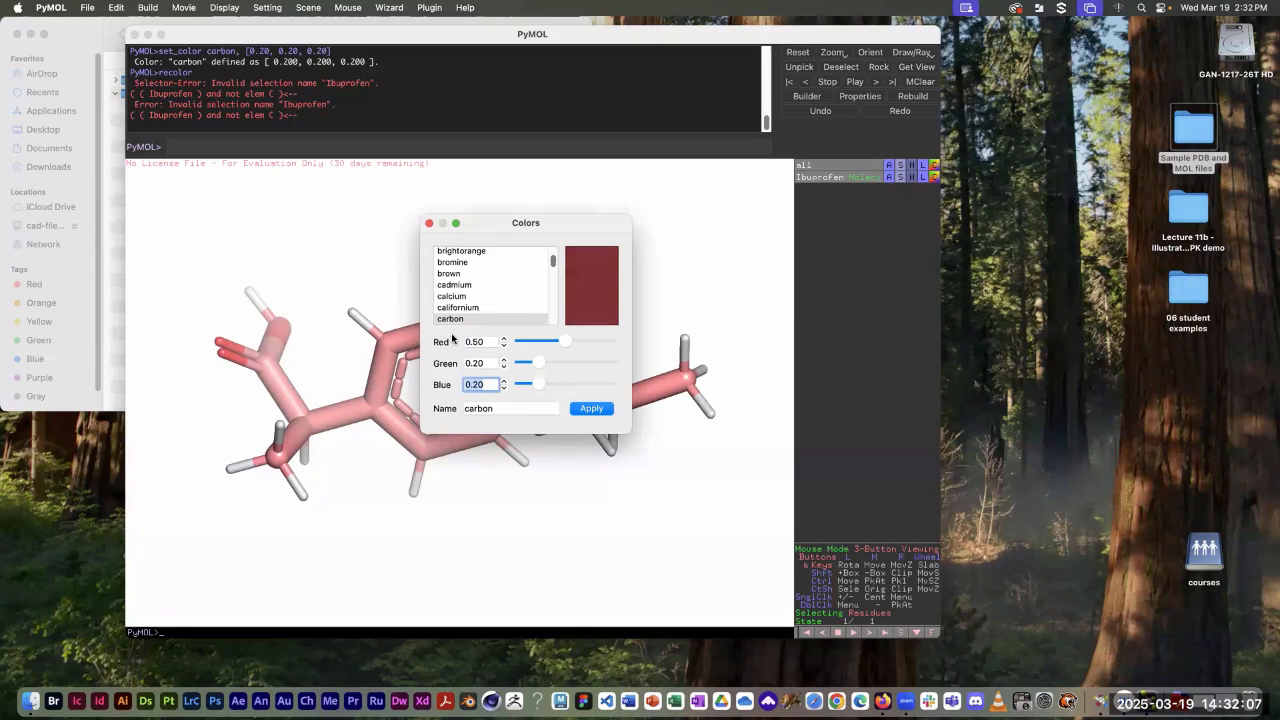
pyautogui.write('.5')
pyautogui.press('Return')
pyautogui.press('Tab')
pyautogui.press('Tab')
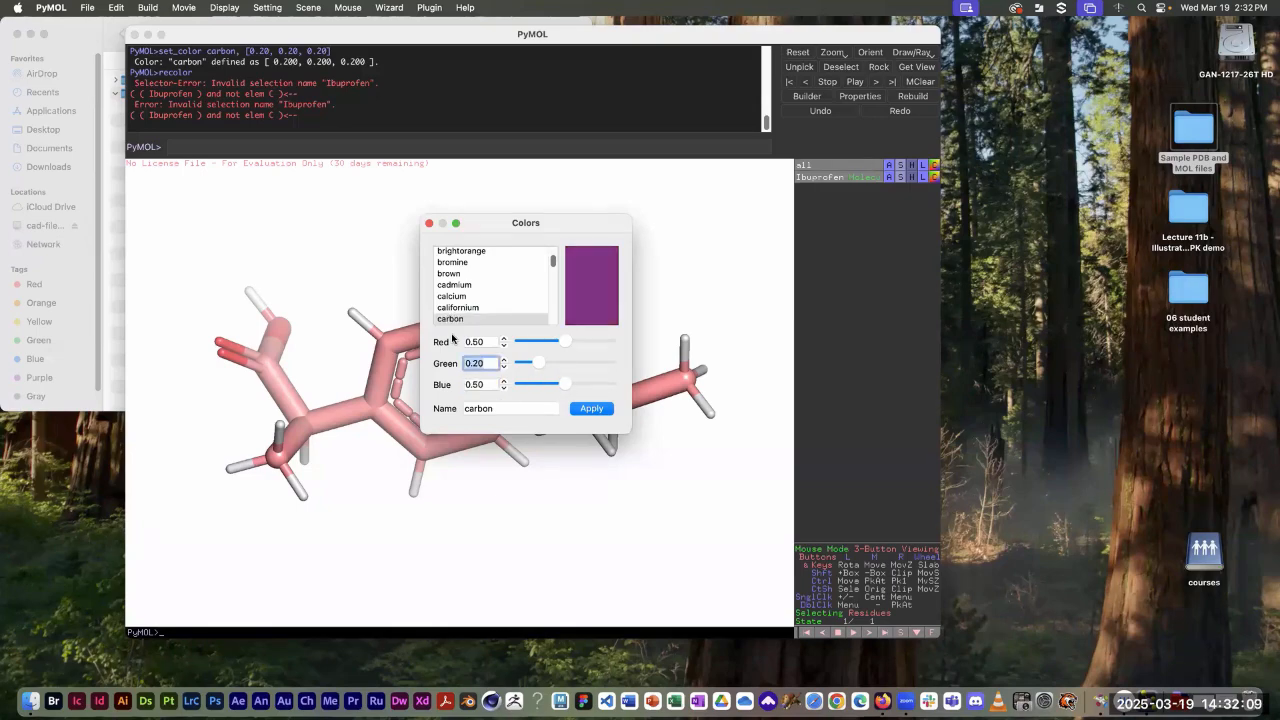
pyautogui.write('.5')
pyautogui.press('Tab')
pyautogui.press('Tab')
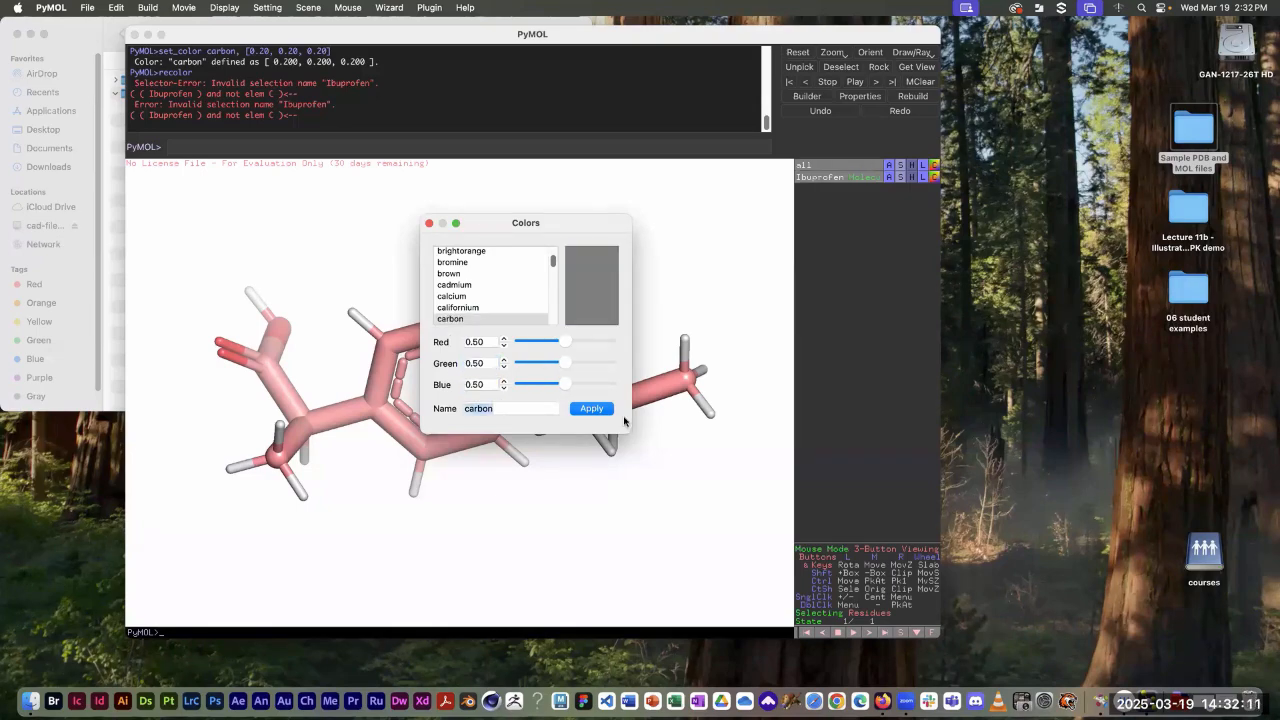
pyautogui.click(588, 409)
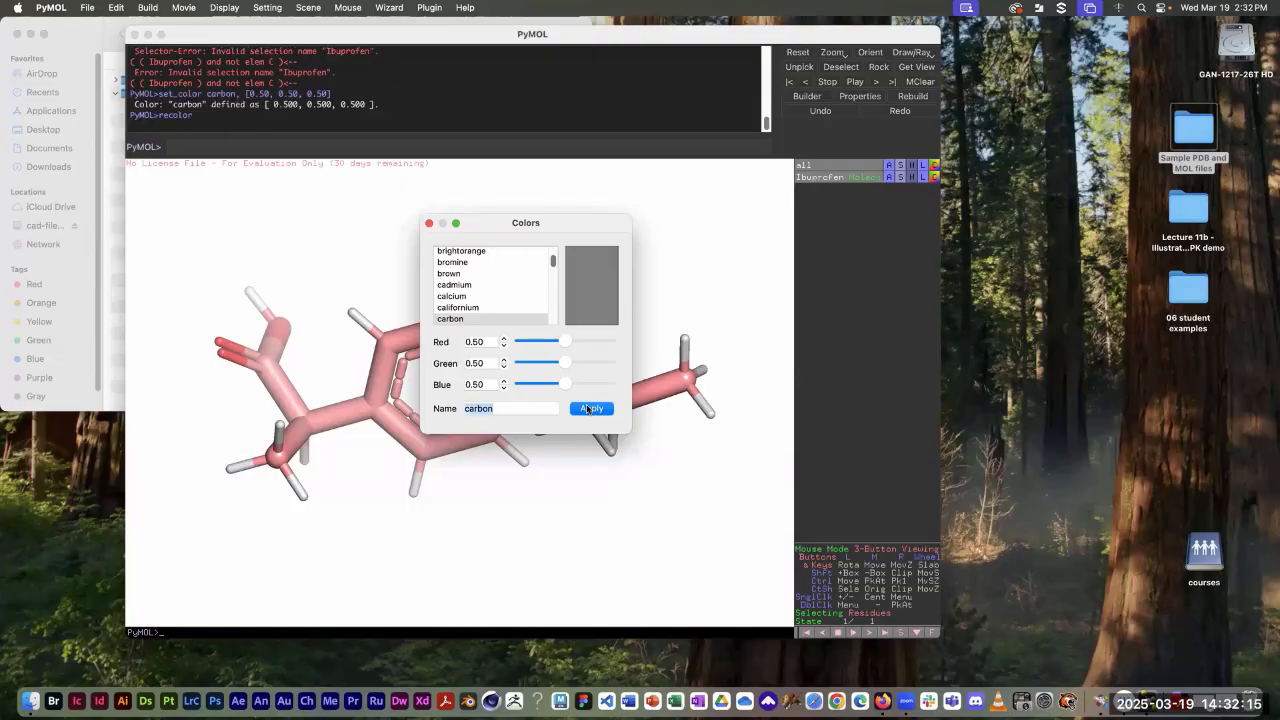
# Step: Reselect the carbon color, apply its definition again and close the color definitions
pyautogui.click(456, 318)
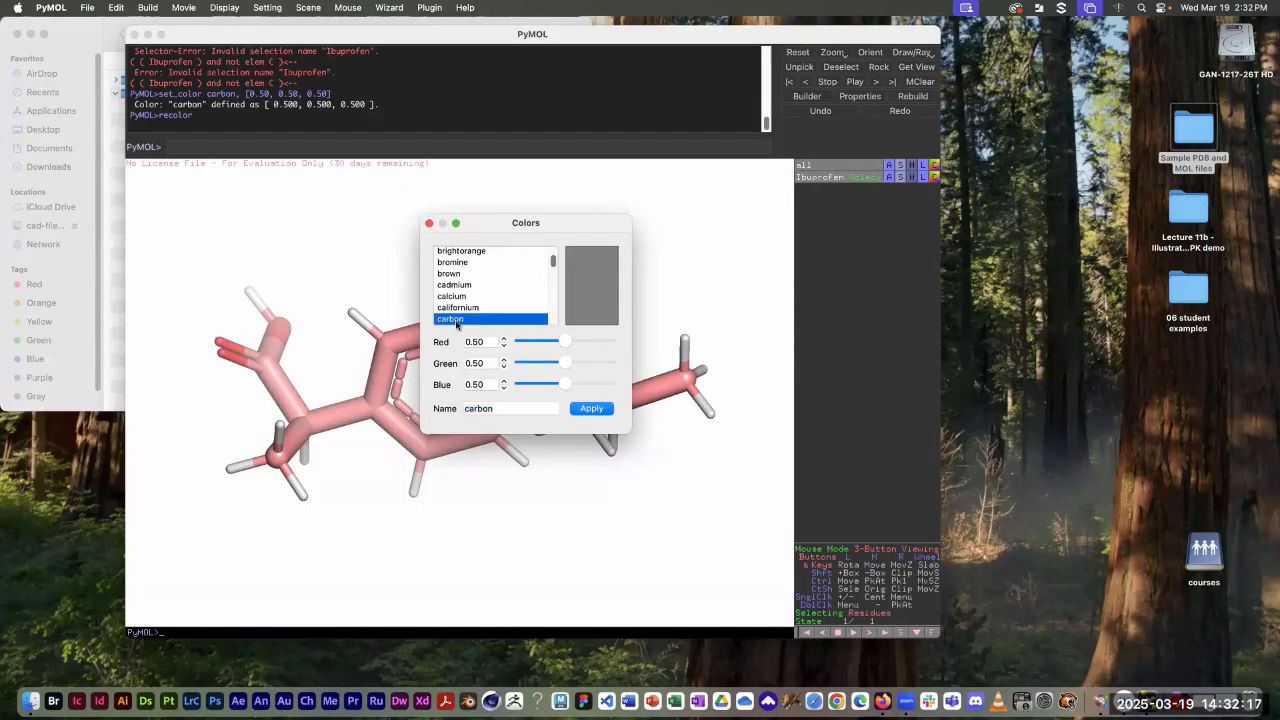
pyautogui.click(584, 408)
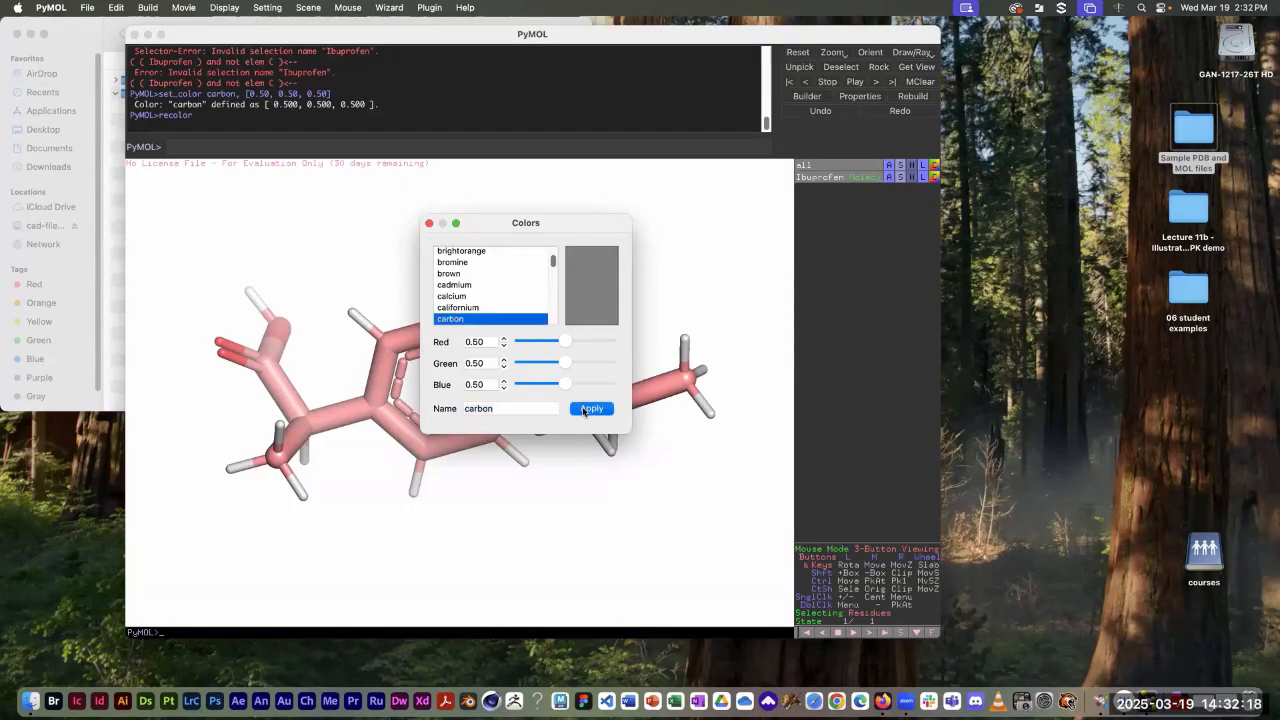
pyautogui.click(429, 224)
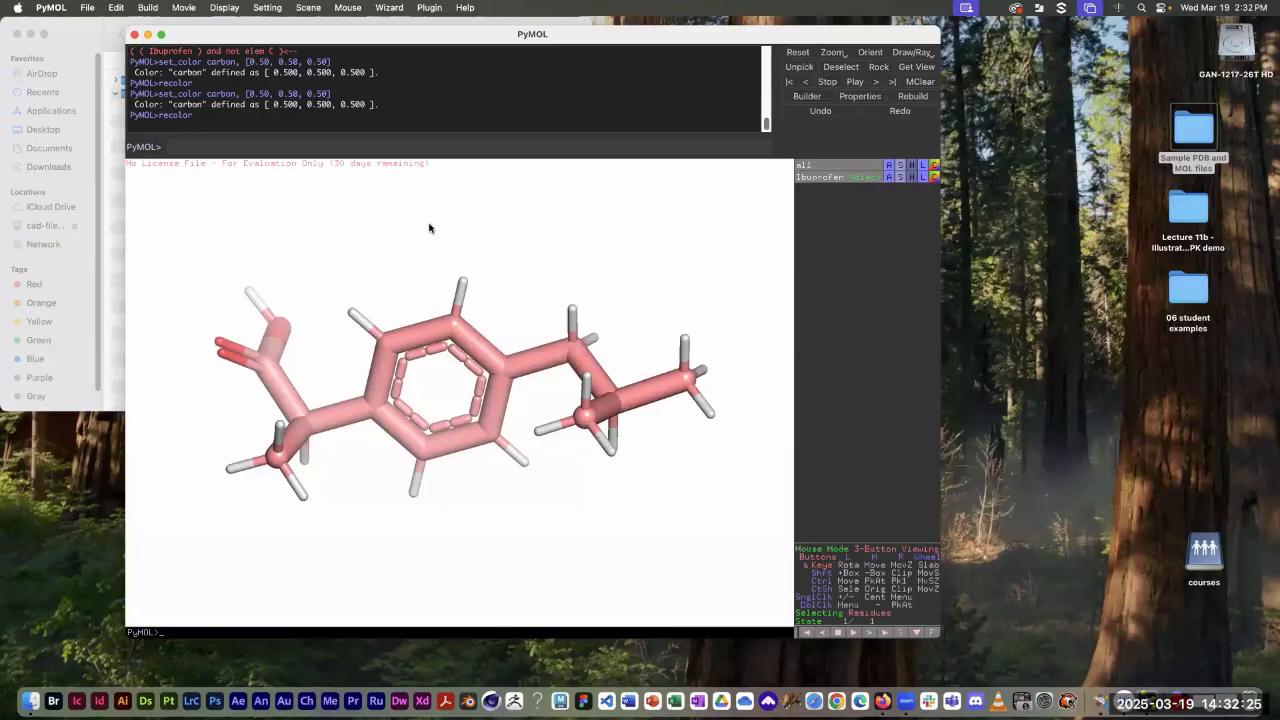
pyautogui.click(900, 177)
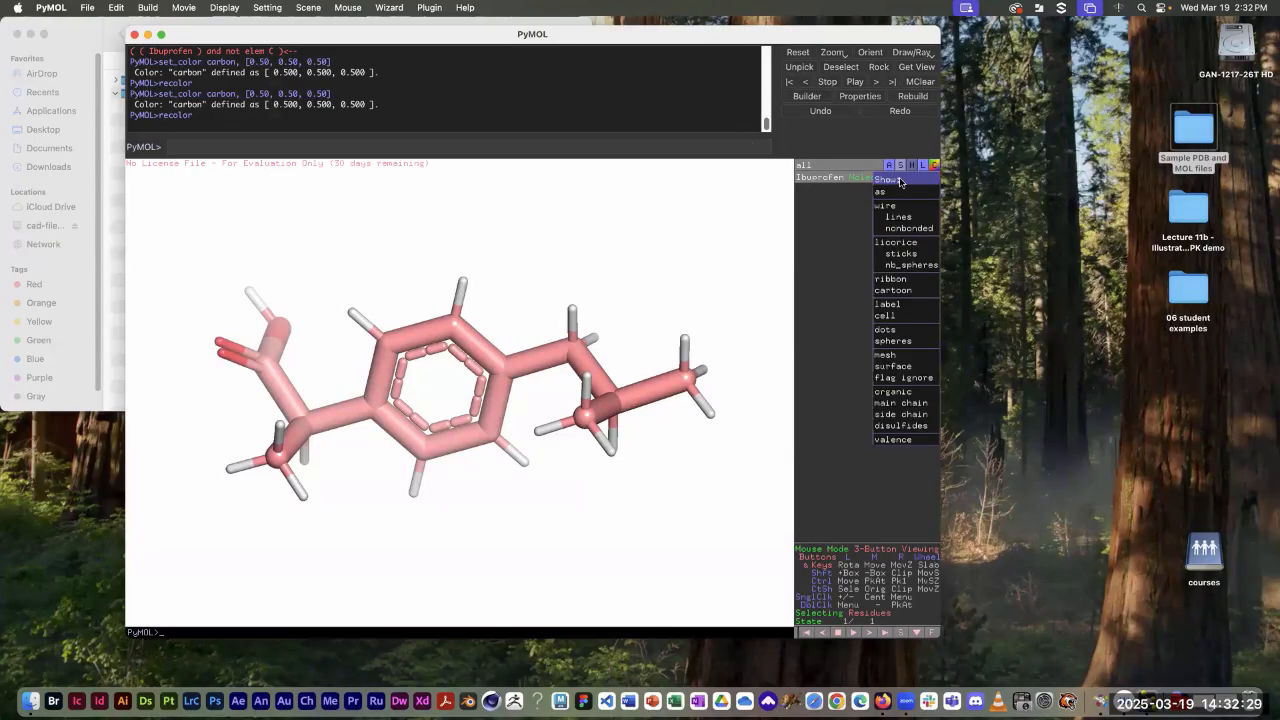
pyautogui.click(897, 318)
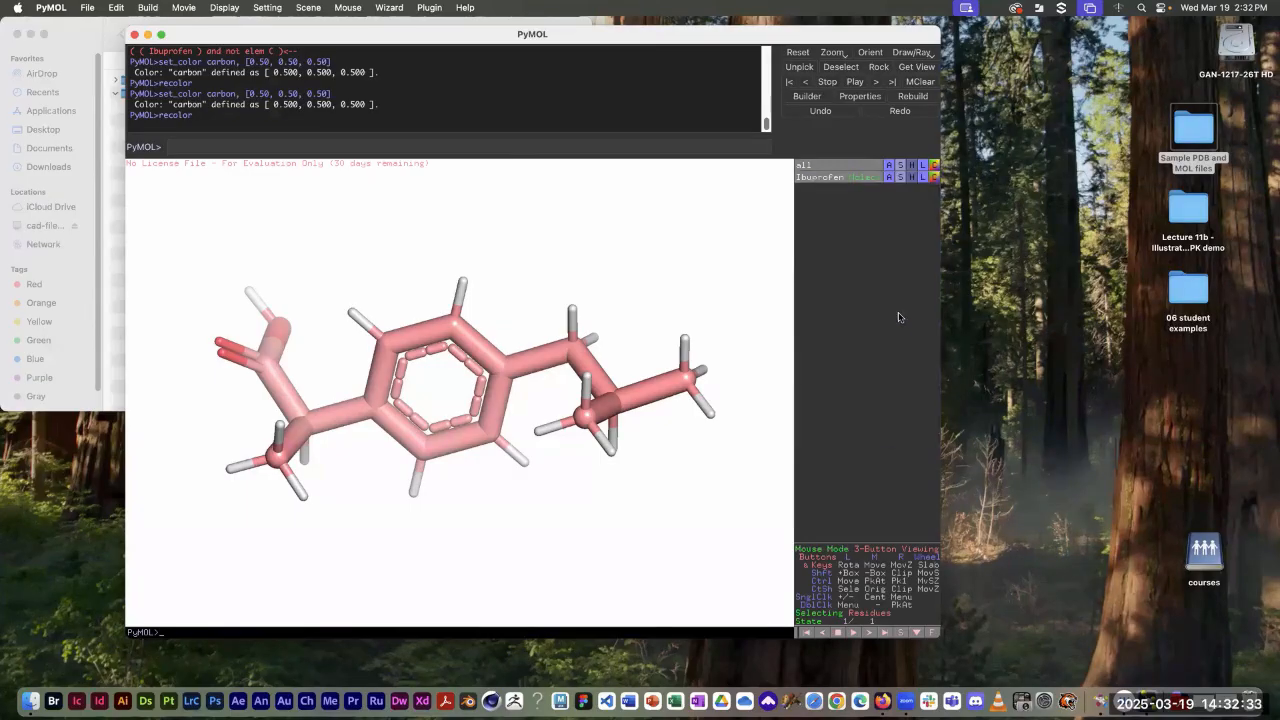
pyautogui.click(900, 178)
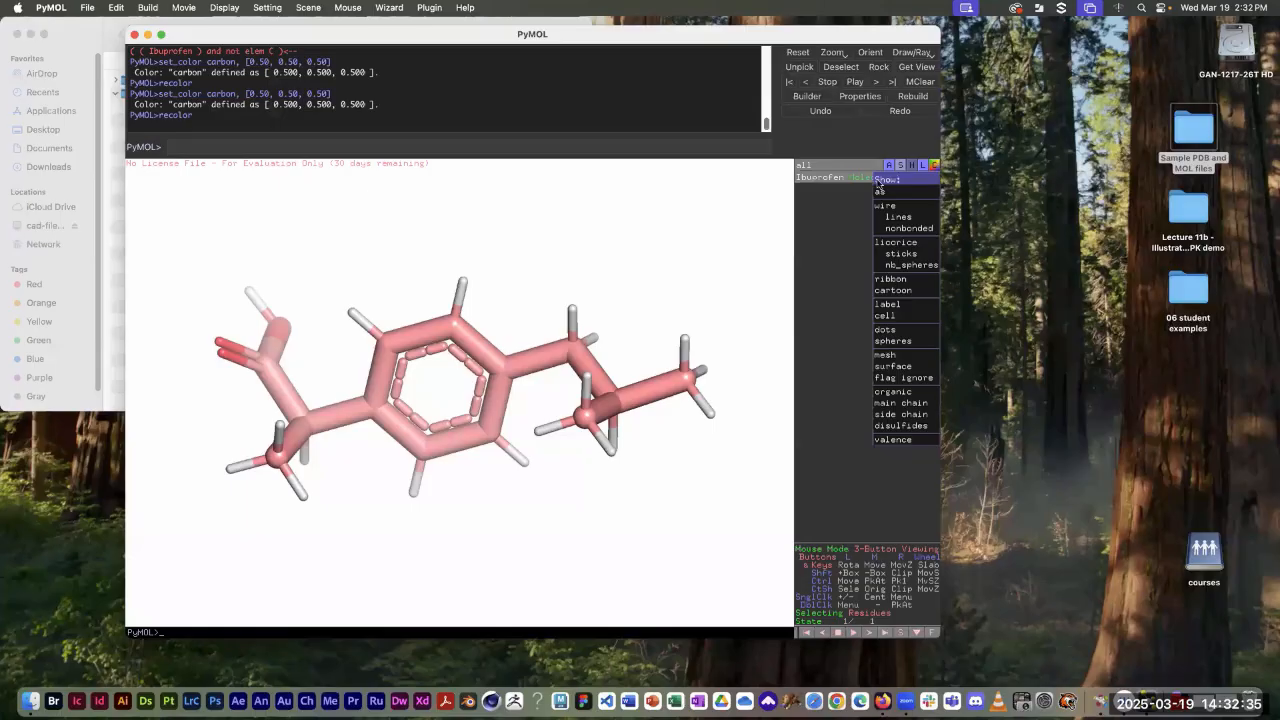
pyautogui.click(898, 174)
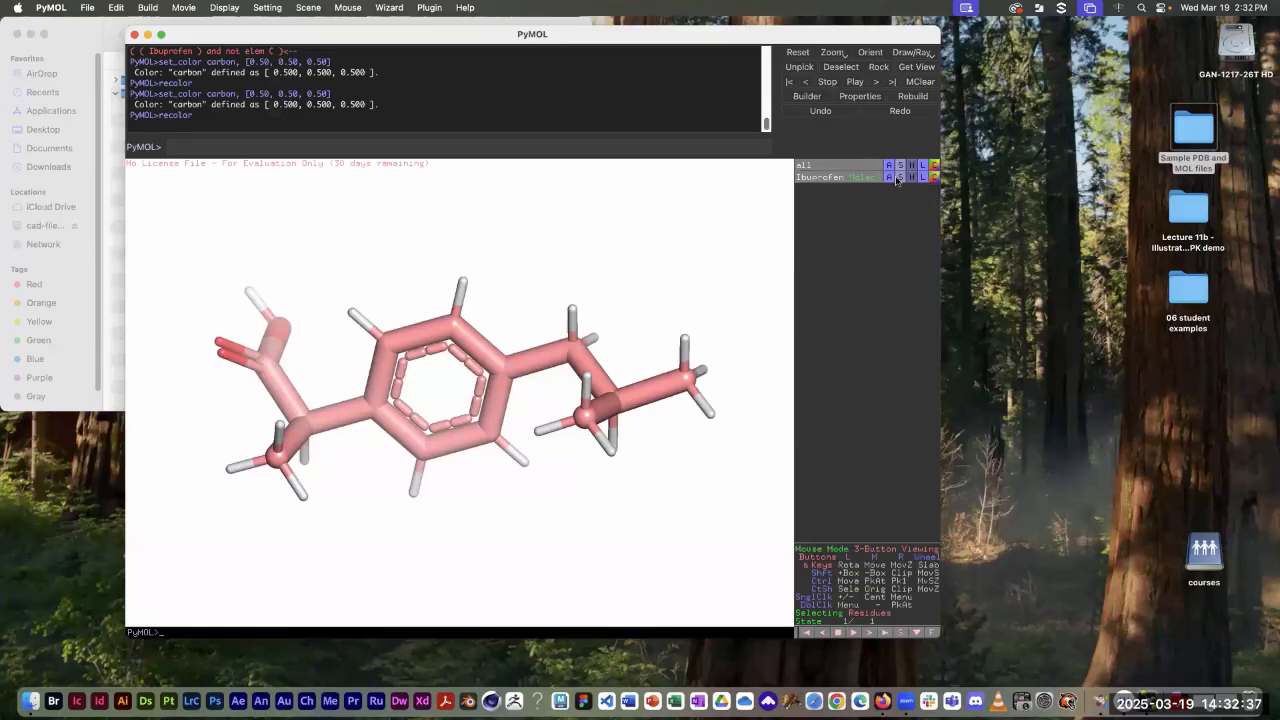
pyautogui.click(900, 177)
pyautogui.click(891, 342)
pyautogui.click(910, 177)
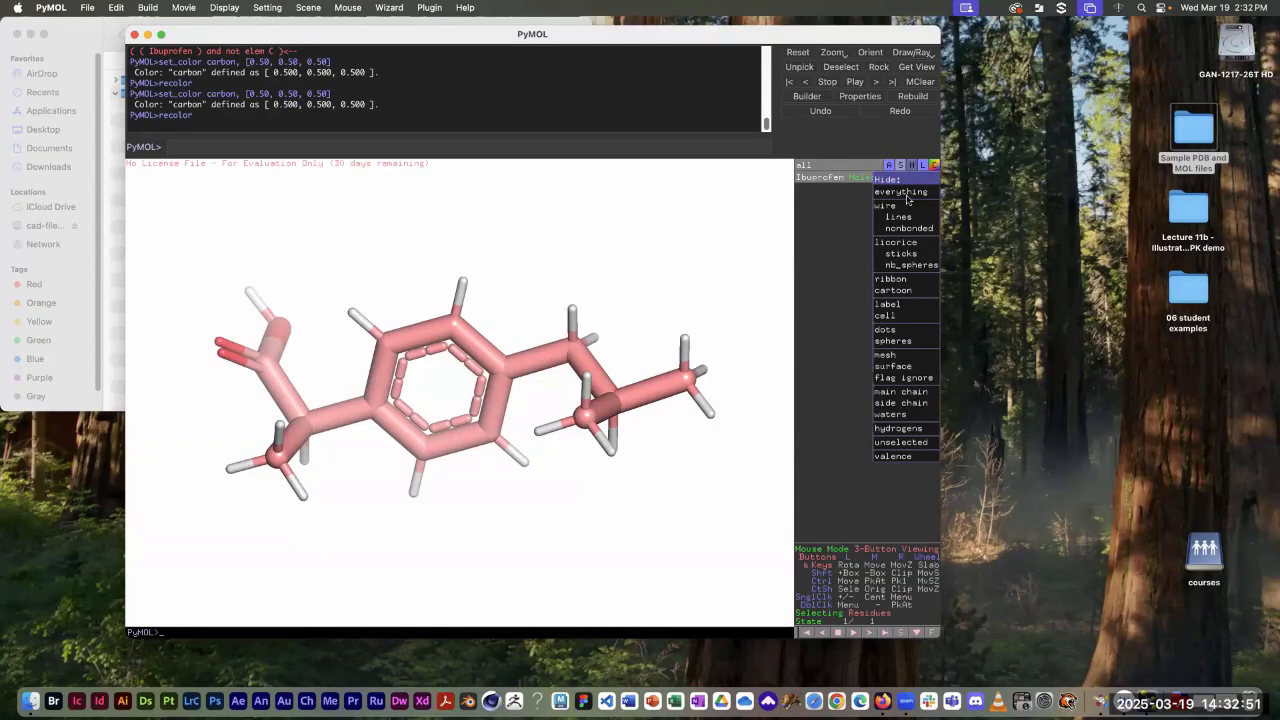
pyautogui.click(910, 180)
pyautogui.click(910, 181)
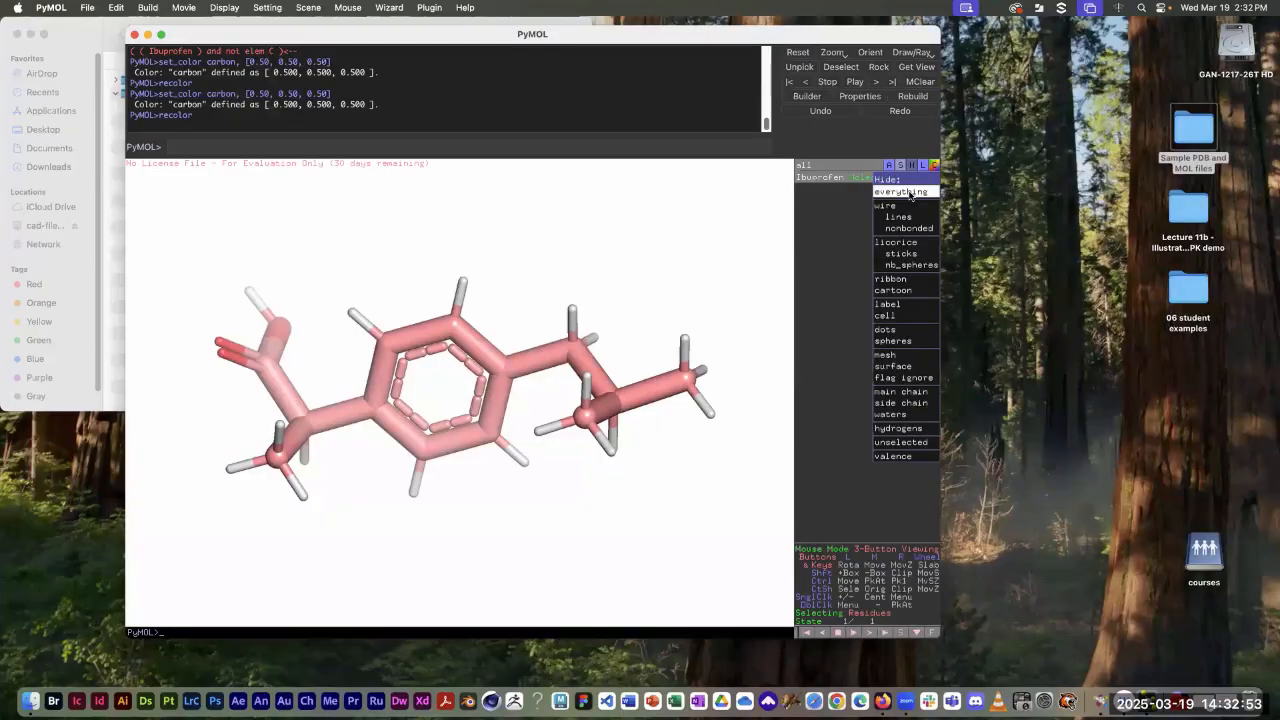
pyautogui.click(877, 274)
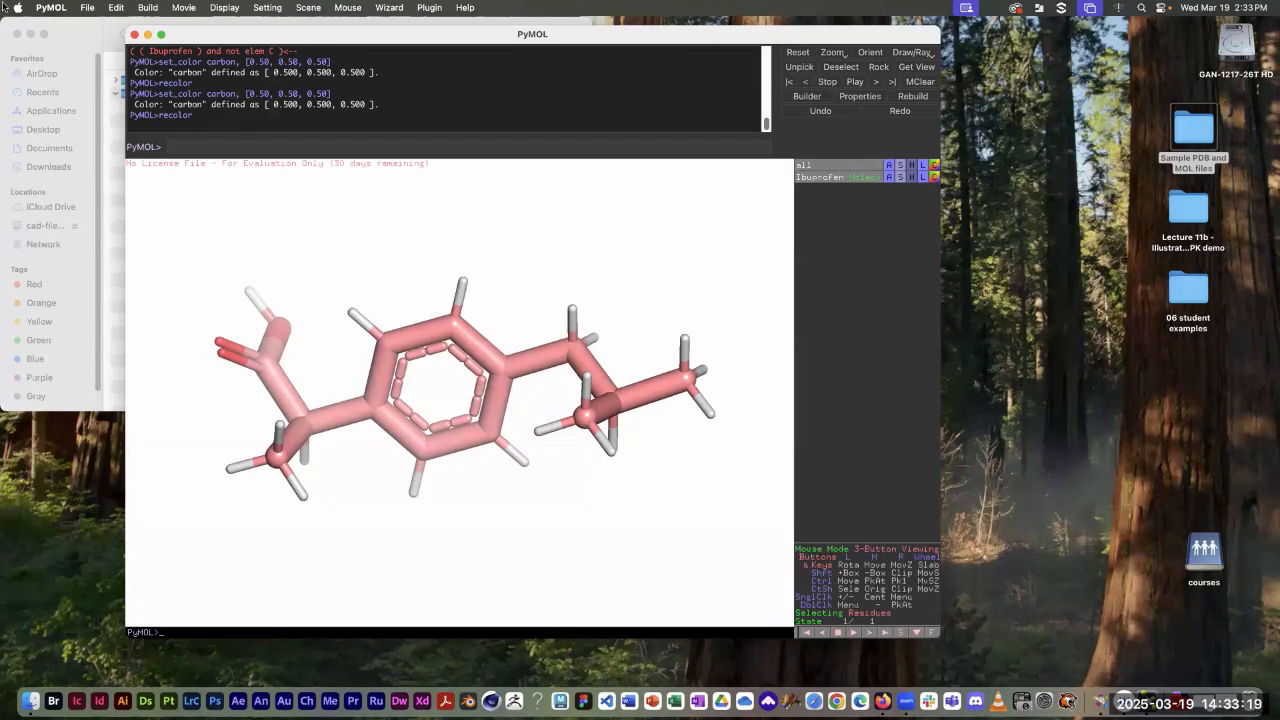
# Step: Leave PyMOL and launch Chimera from the installed applications, allowing the downloaded app to open
pyautogui.click(71, 50)
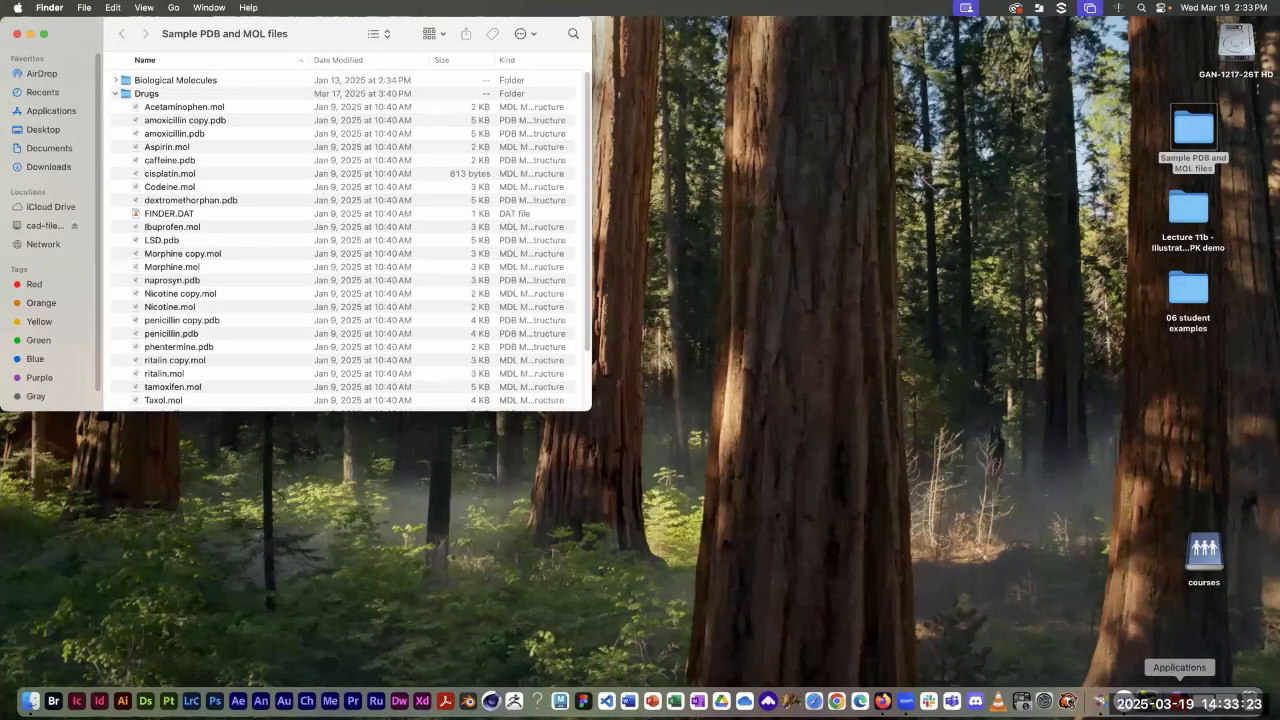
pyautogui.click(1180, 700)
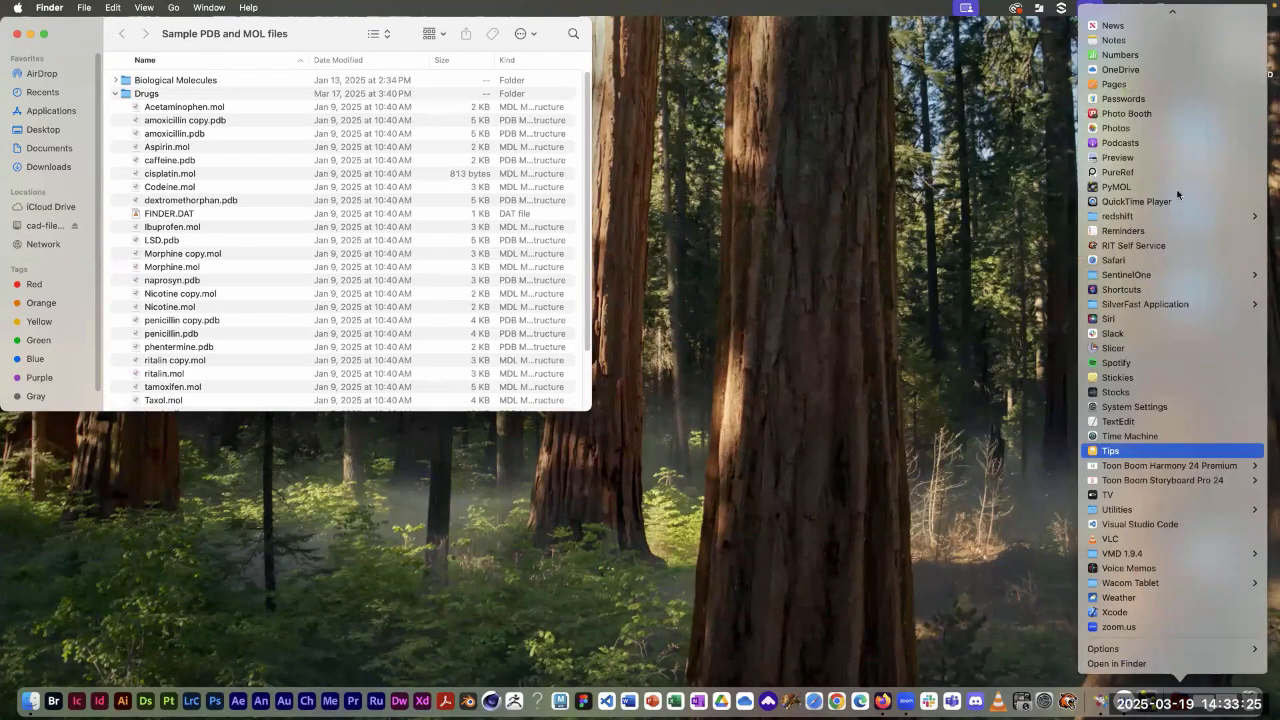
pyautogui.scroll(6, 1179, 183)
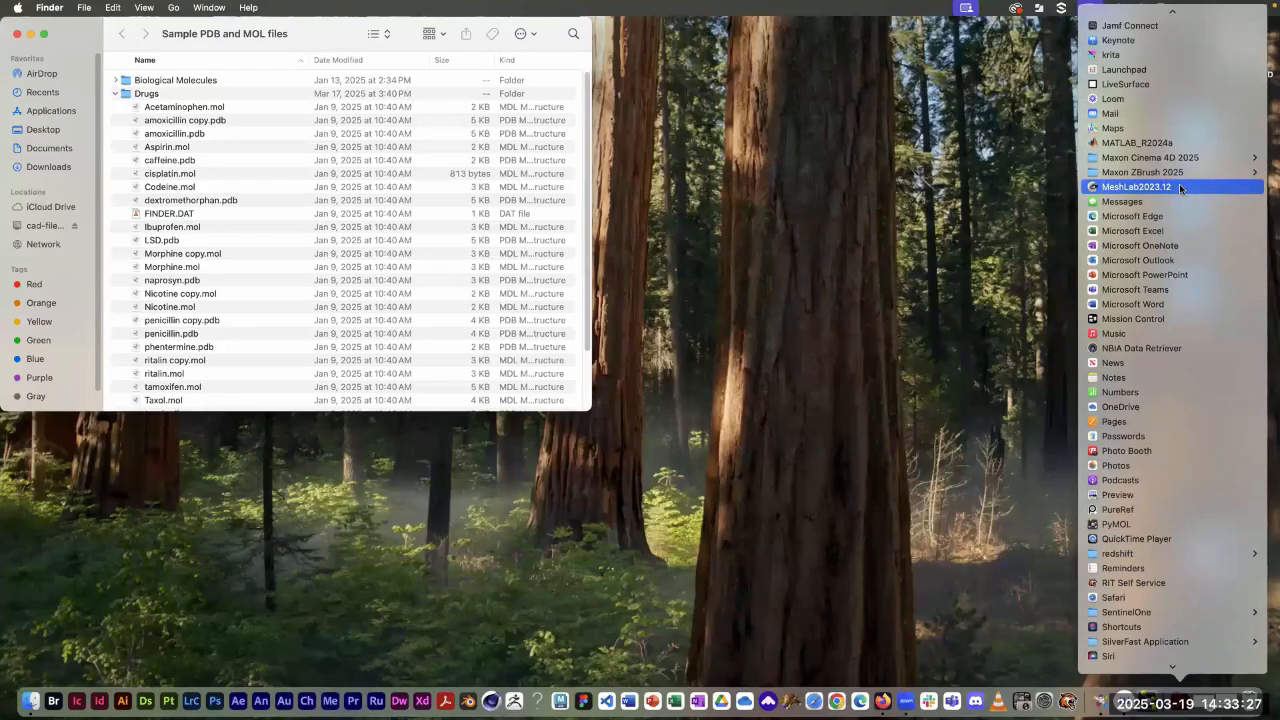
pyautogui.scroll(10, 1179, 183)
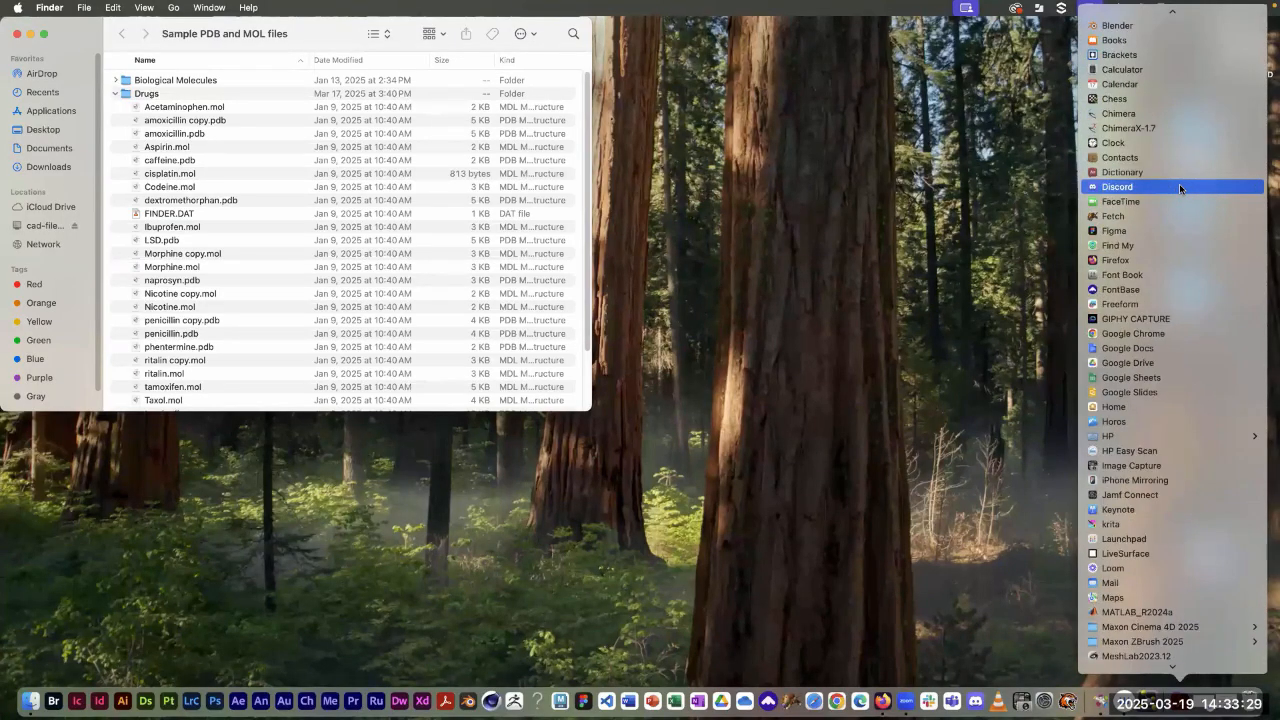
pyautogui.scroll(4, 1179, 183)
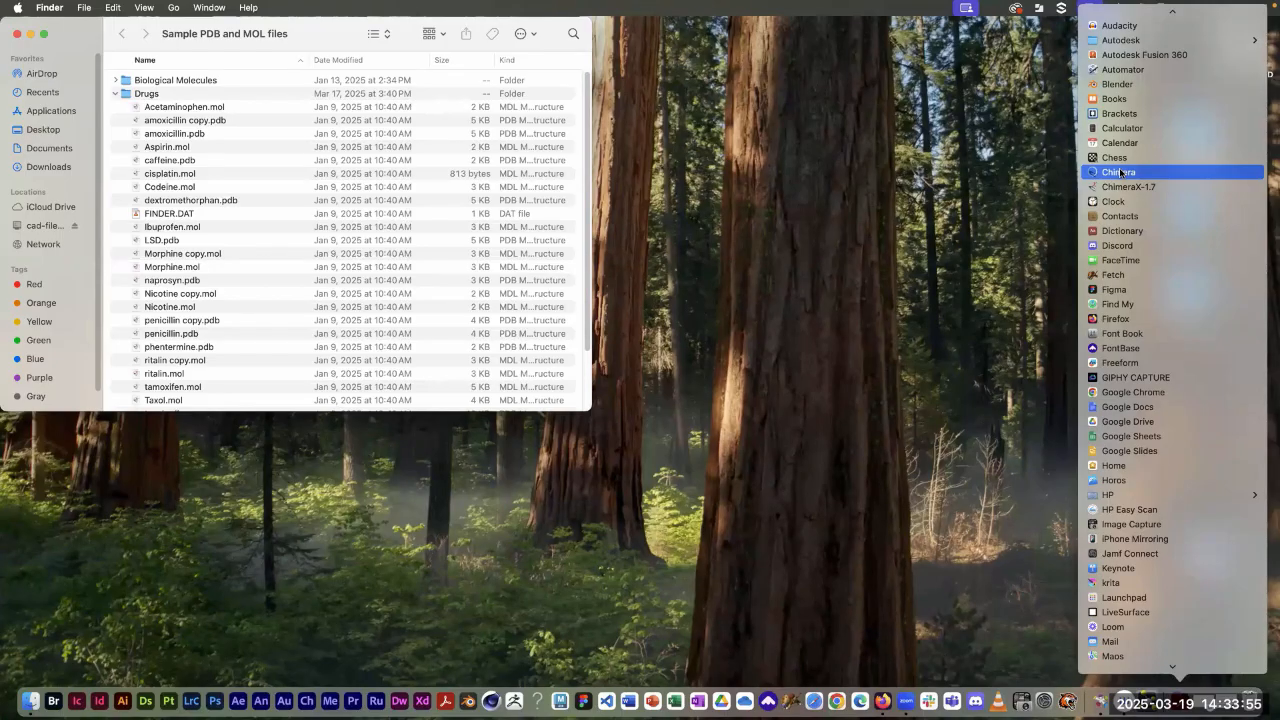
pyautogui.click(1120, 172)
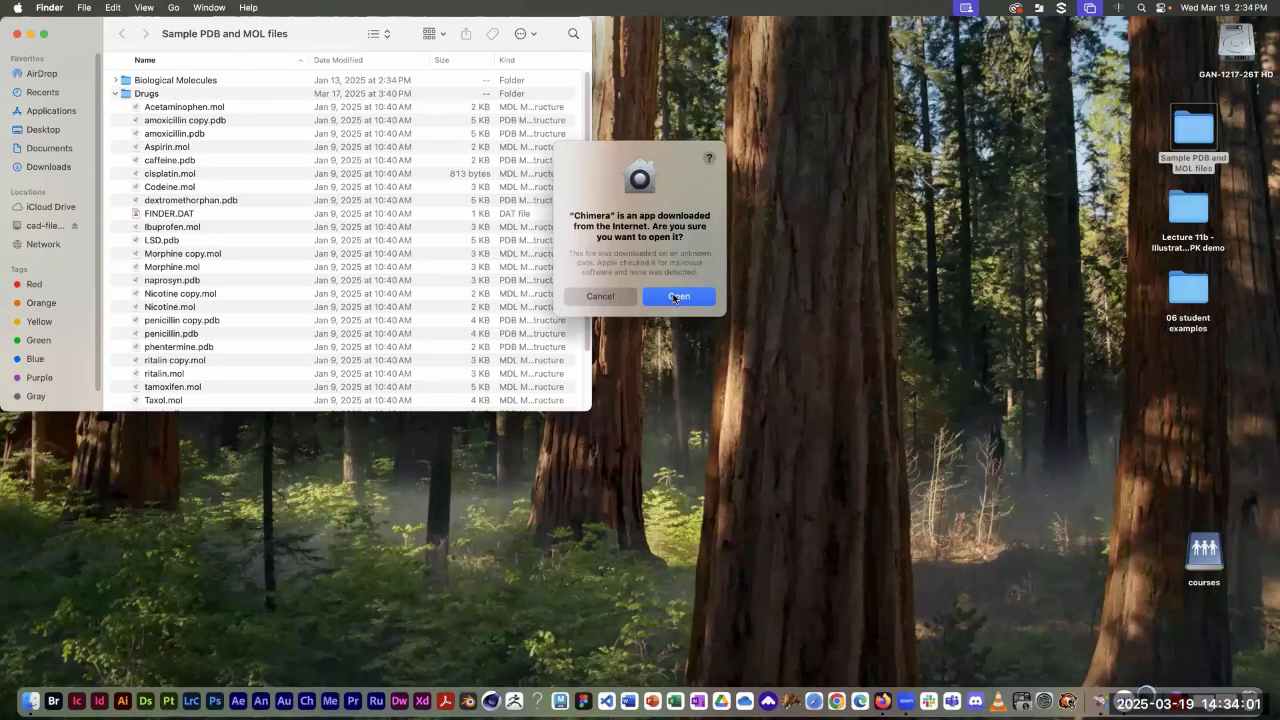
pyautogui.click(675, 296)
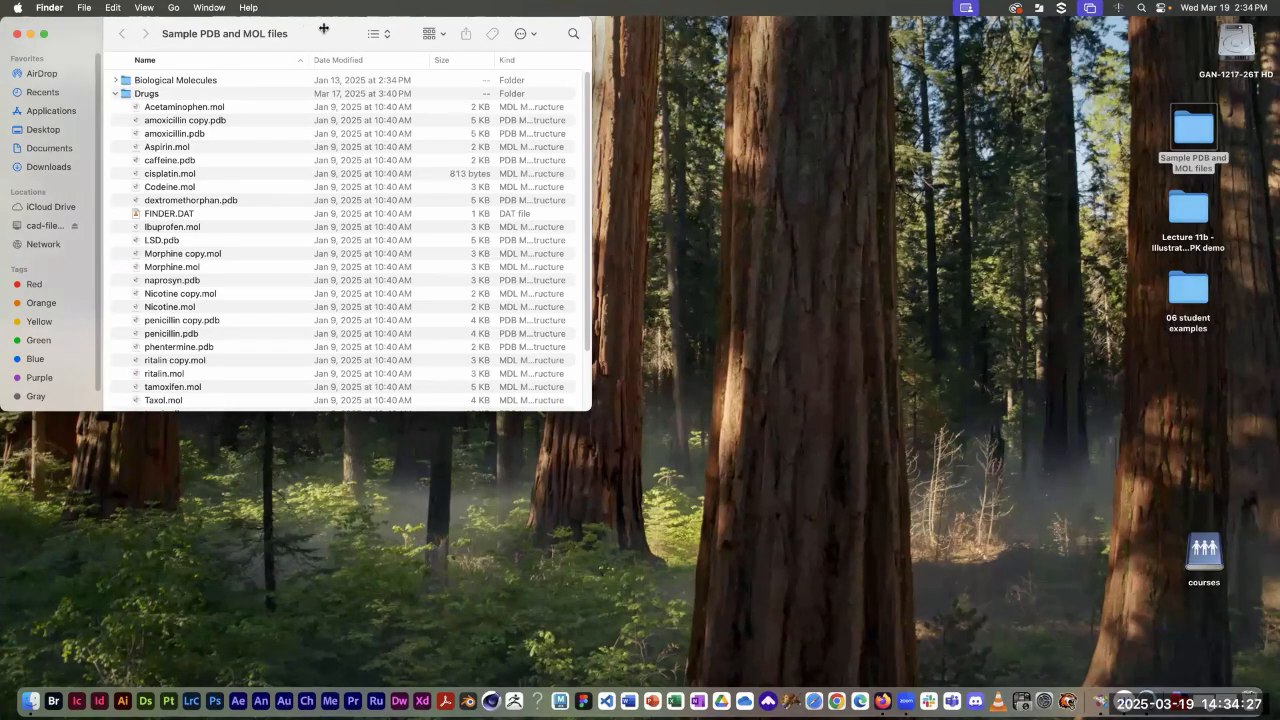
# Step: Move the file browser window aside, then enlarge the Chimera window and reposition it just below the screen's menu bar
pyautogui.moveTo(323, 28); pyautogui.dragTo(443, 136)
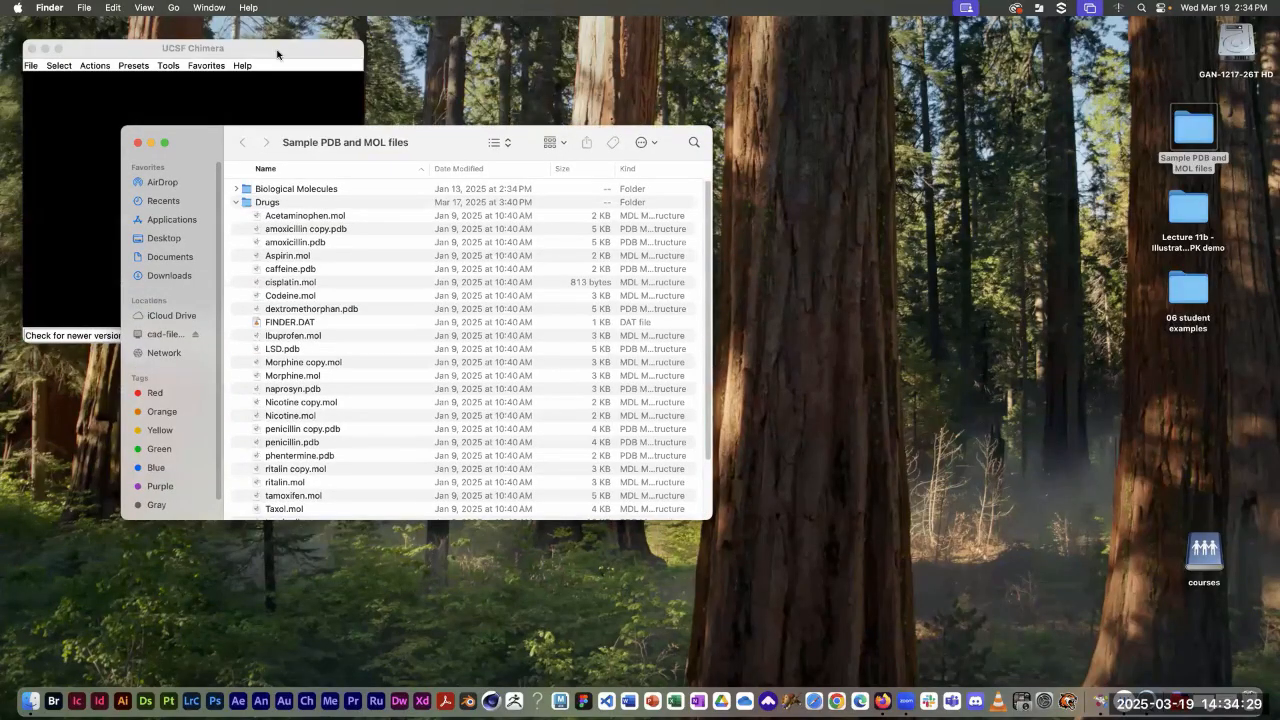
pyautogui.click(278, 55)
pyautogui.moveTo(254, 49); pyautogui.dragTo(242, 27)
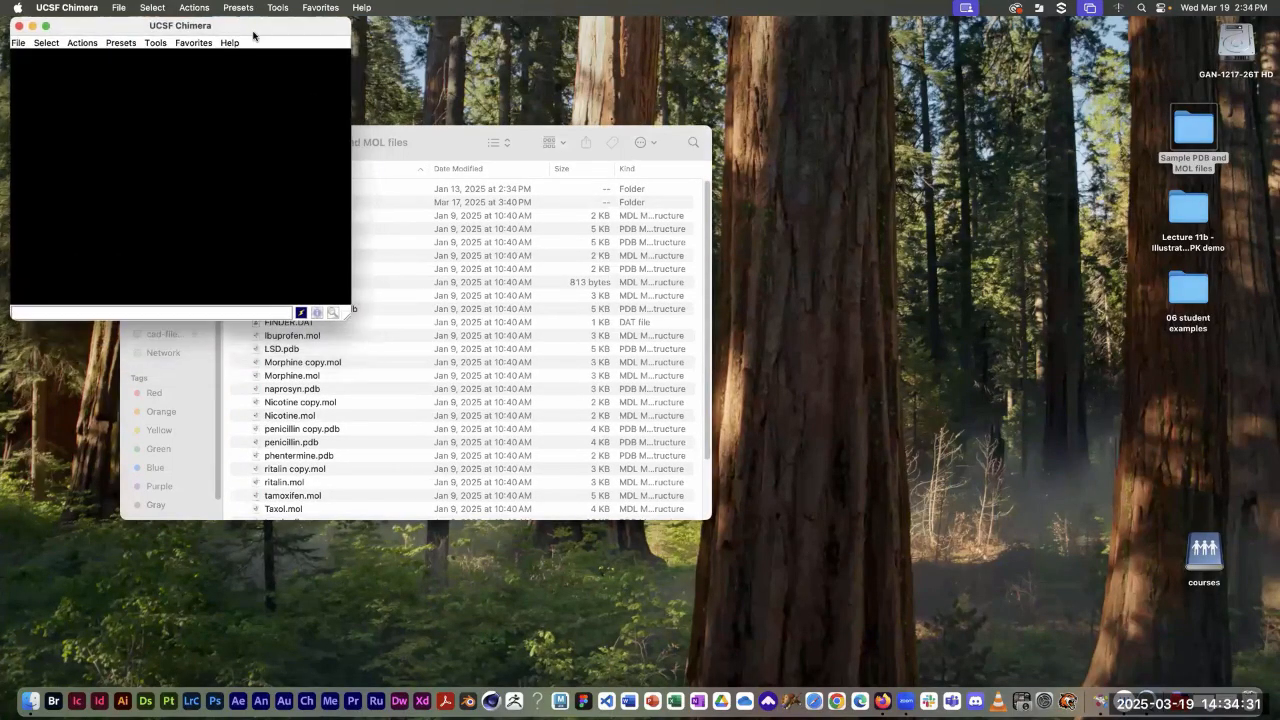
pyautogui.moveTo(344, 315); pyautogui.dragTo(841, 634)
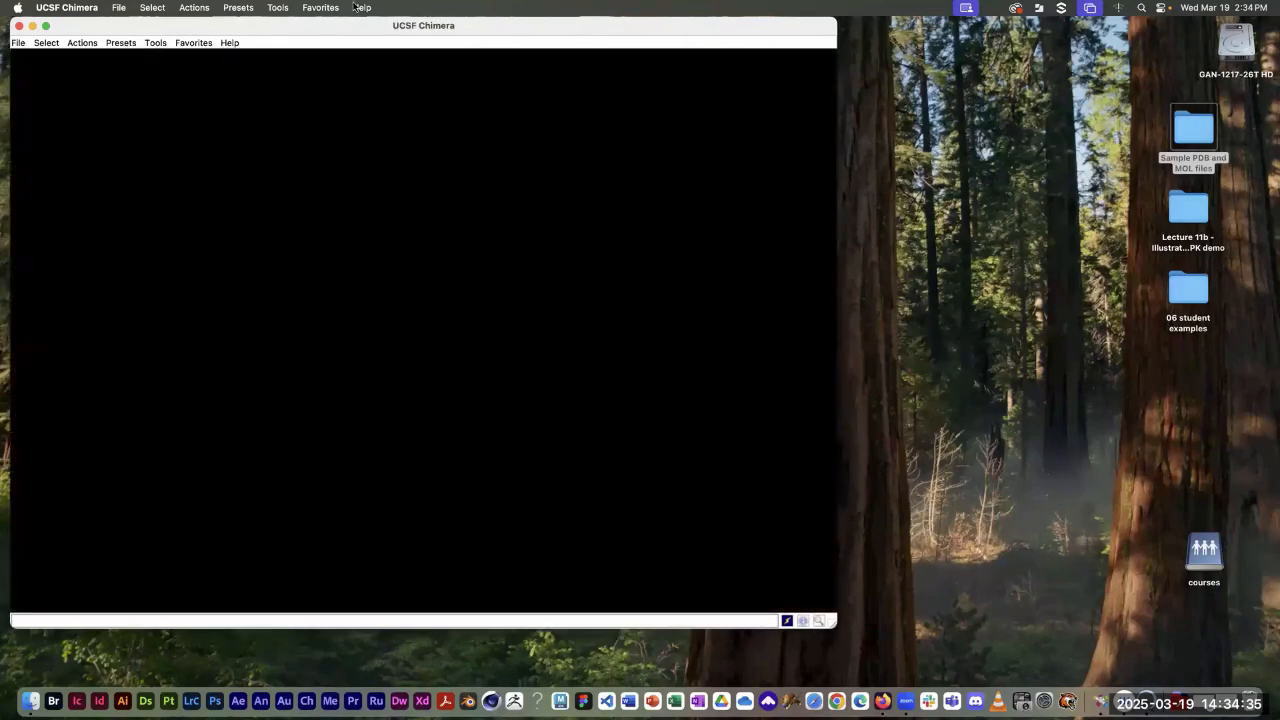
pyautogui.moveTo(293, 29); pyautogui.dragTo(315, 33)
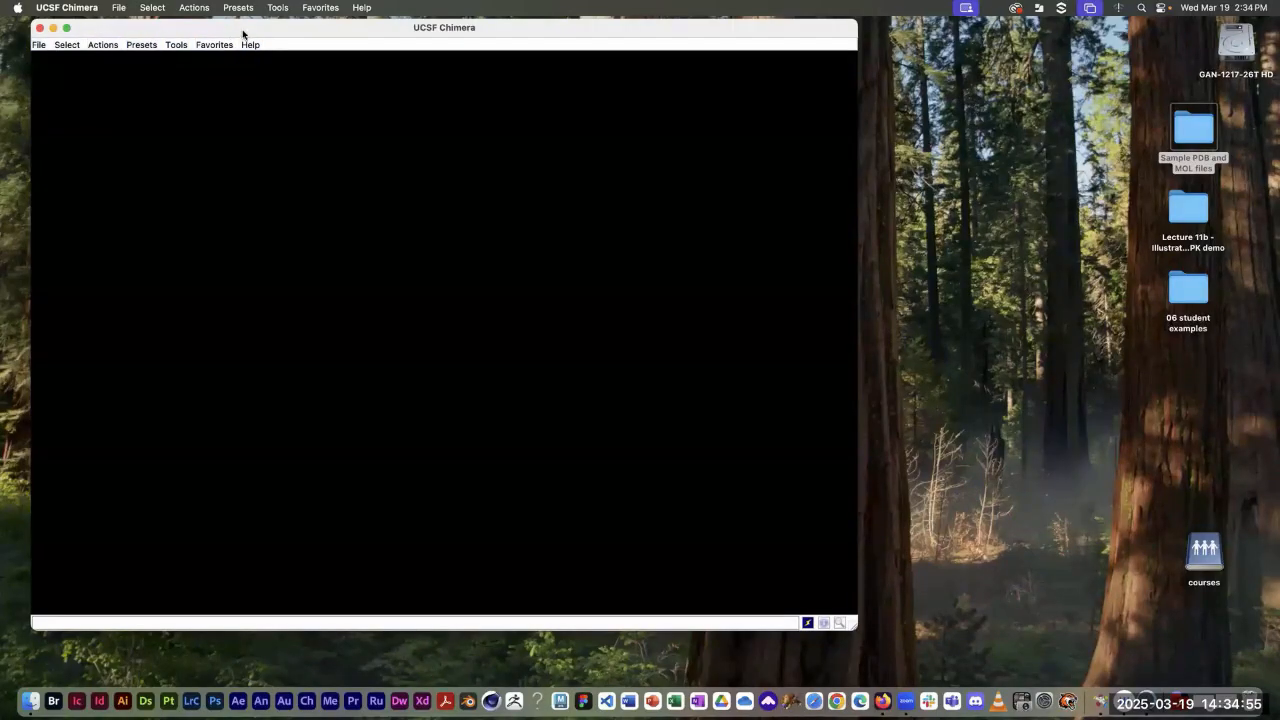
pyautogui.moveTo(242, 31)
pyautogui.mouseDown()
pyautogui.moveTo(262, 47)
pyautogui.moveTo(252, 44)
pyautogui.mouseUp()
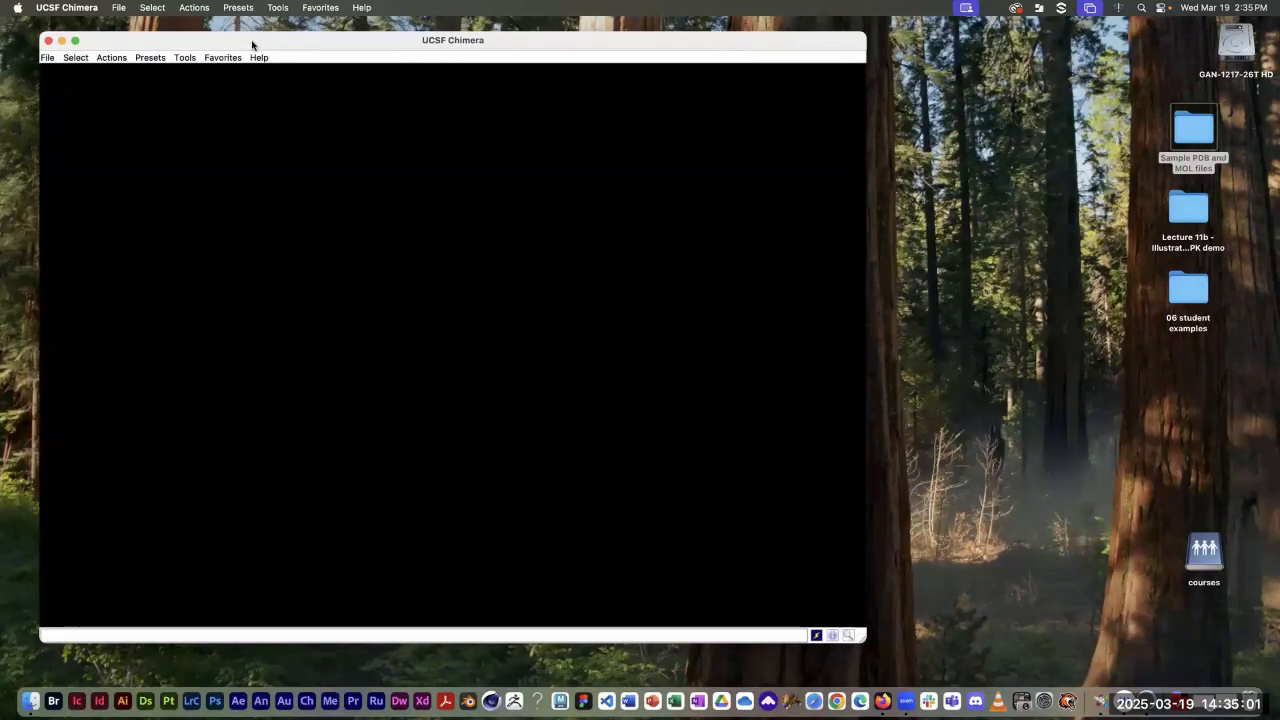
# Step: Start opening a file and browse to the Drugs folder in Desktop/Sample PDB and MOL files, allowing Chimera to access the Desktop
pyautogui.click(47, 58)
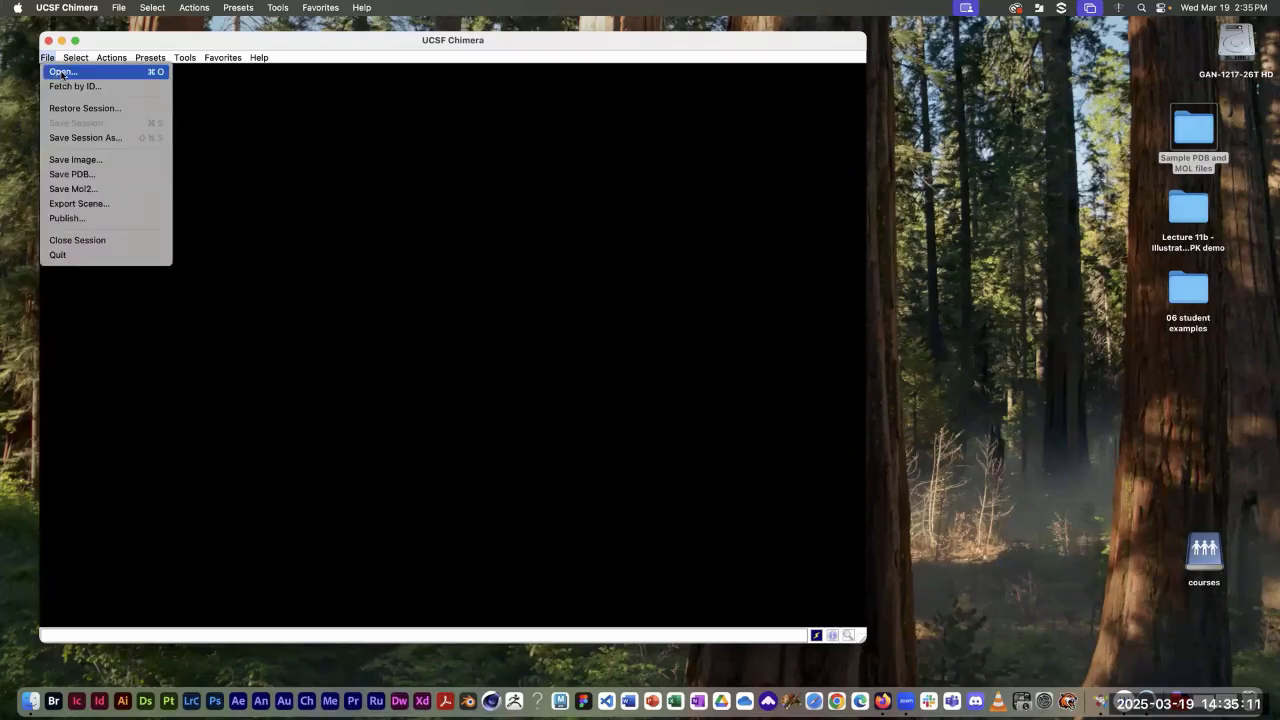
pyautogui.click(62, 72)
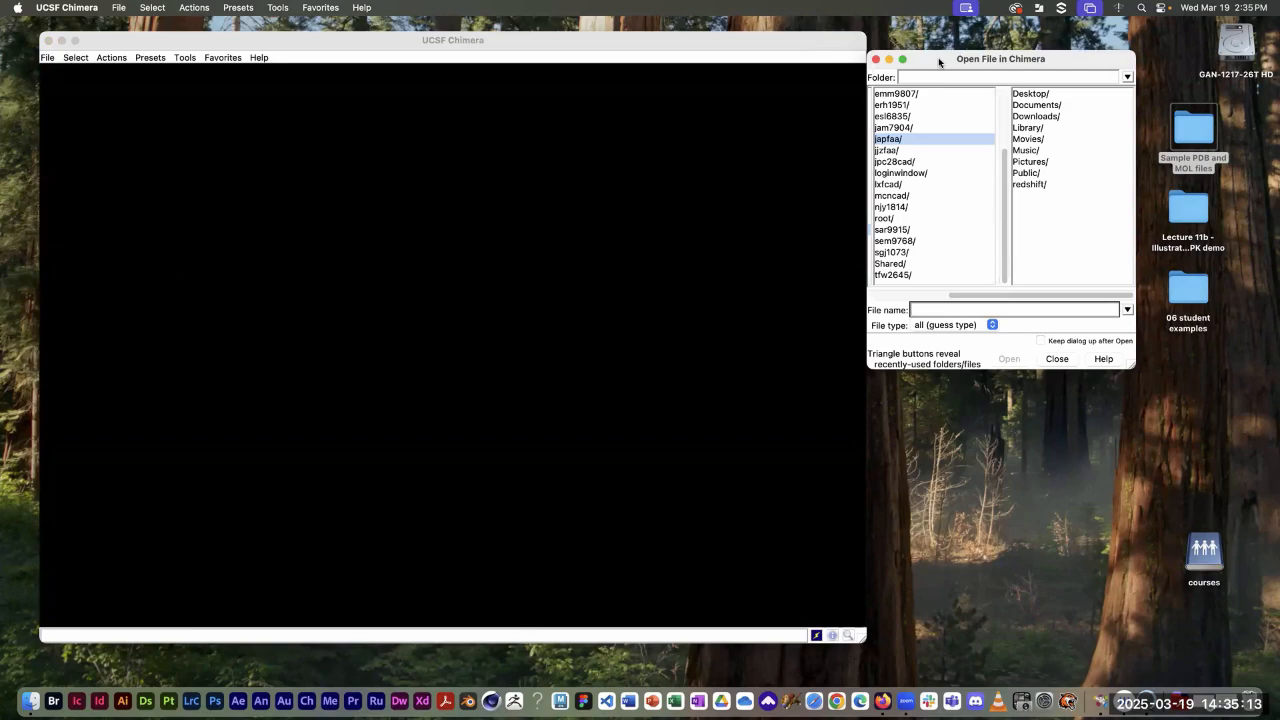
pyautogui.moveTo(938, 60); pyautogui.dragTo(503, 133)
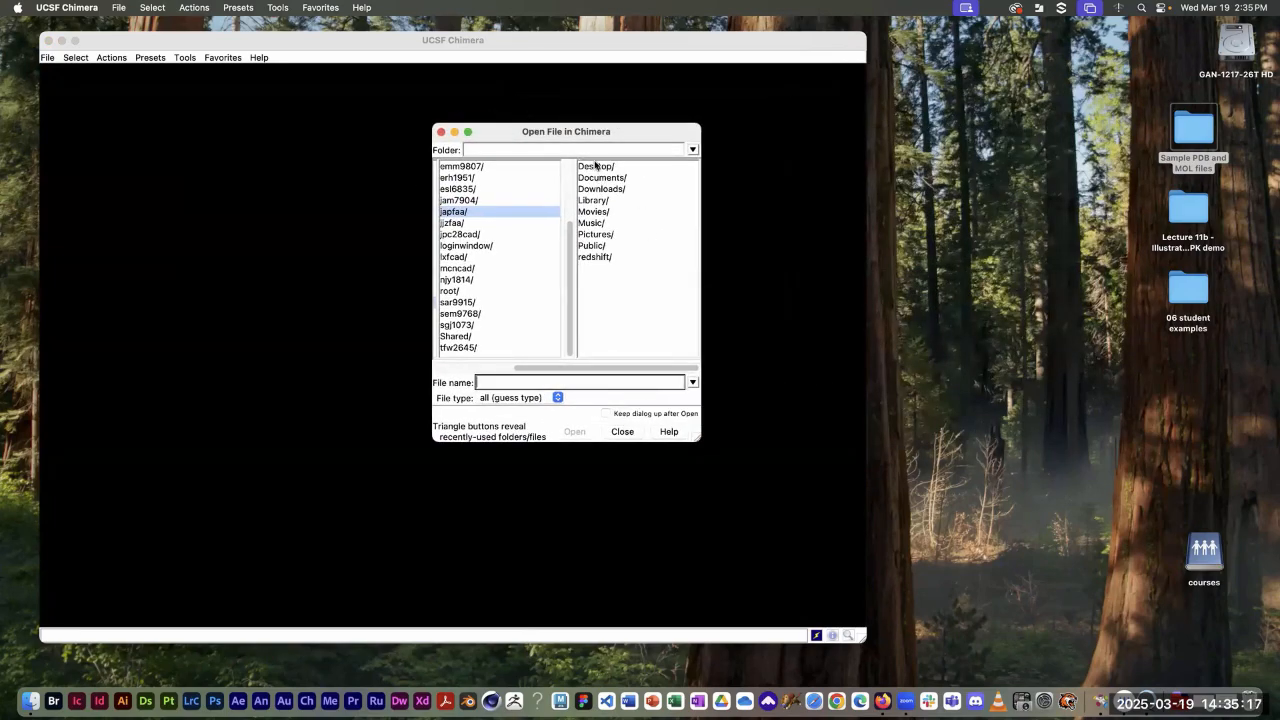
pyautogui.click(596, 167)
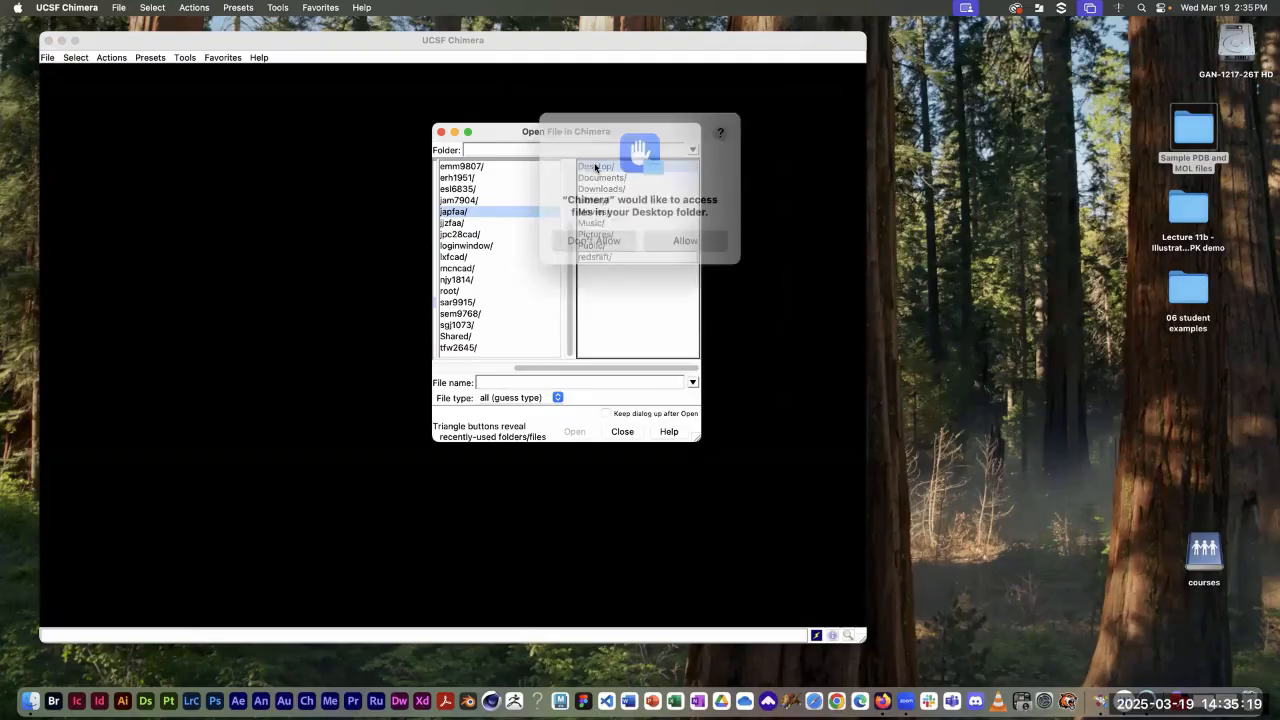
pyautogui.click(665, 223)
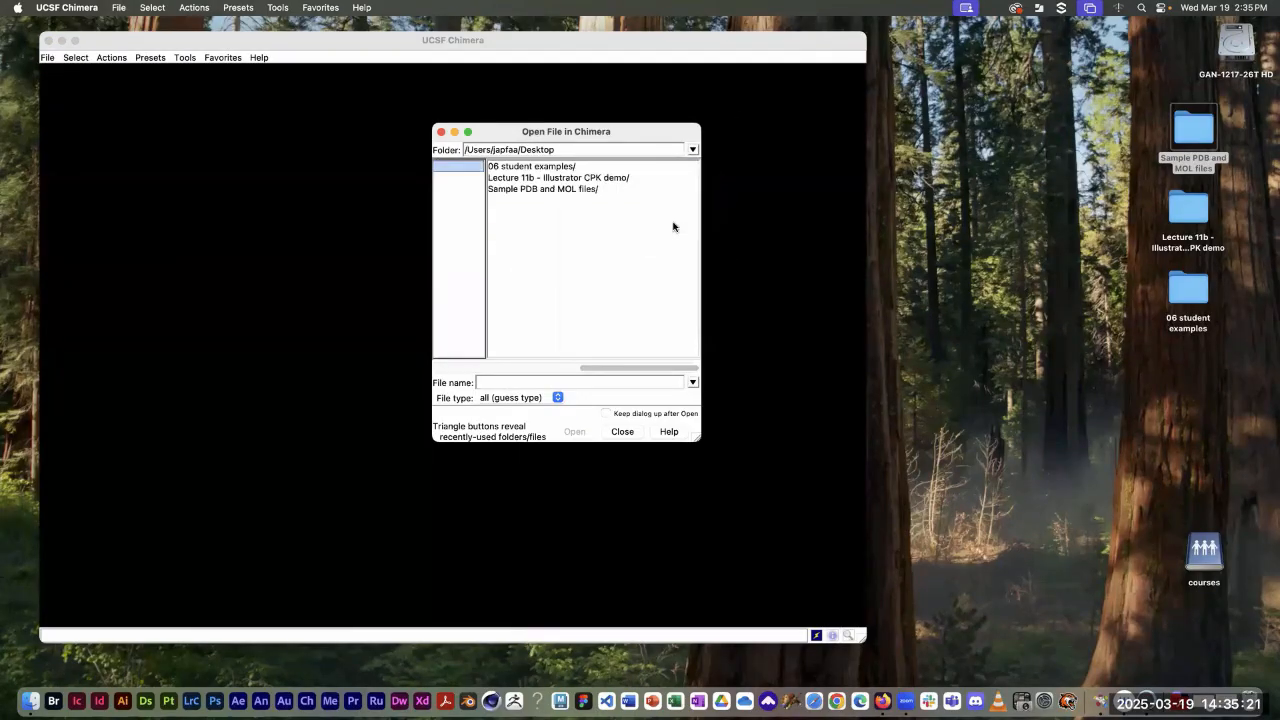
pyautogui.click(553, 189)
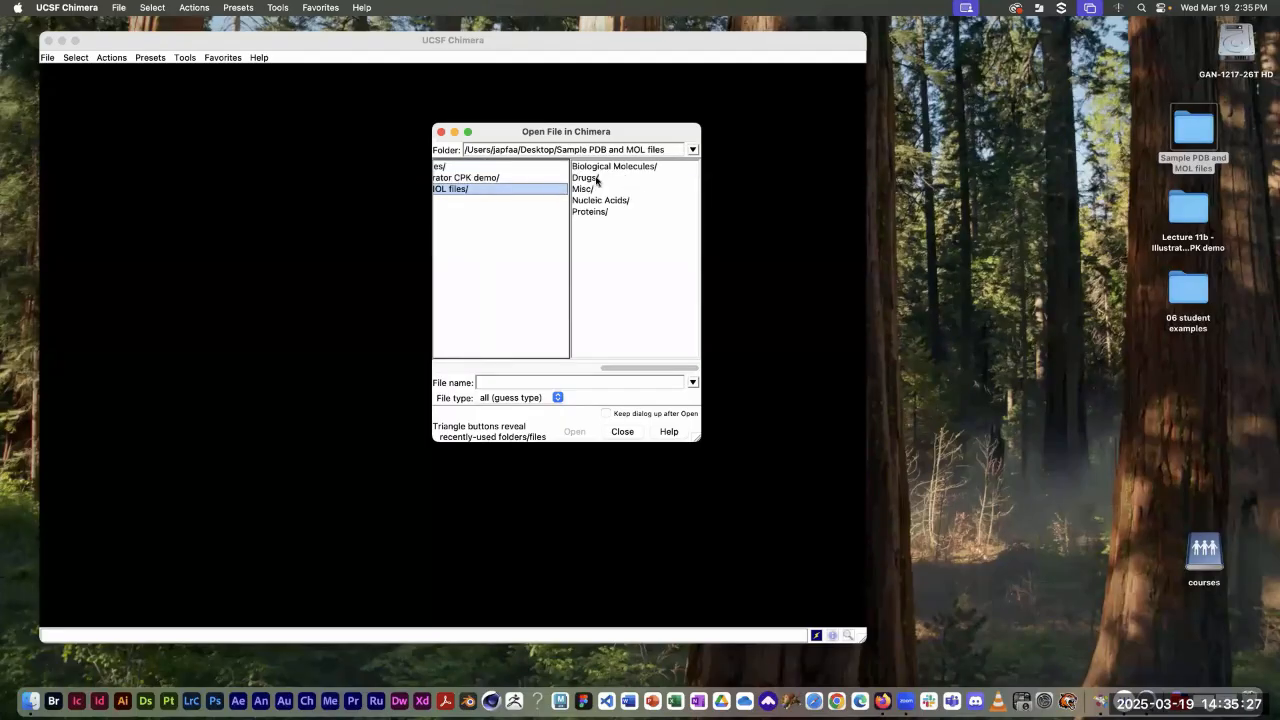
pyautogui.click(600, 178)
pyautogui.click(600, 178)
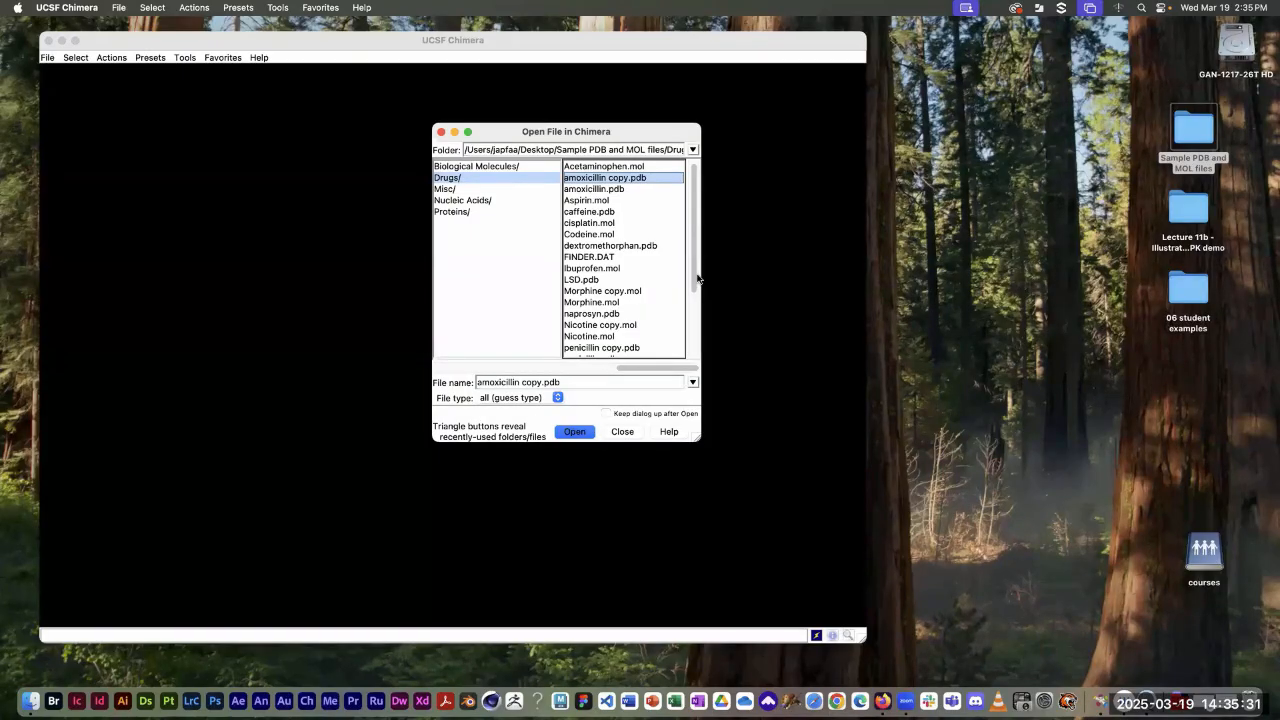
# Step: Open Nicotine.mol from the Drugs folder
pyautogui.click(578, 337)
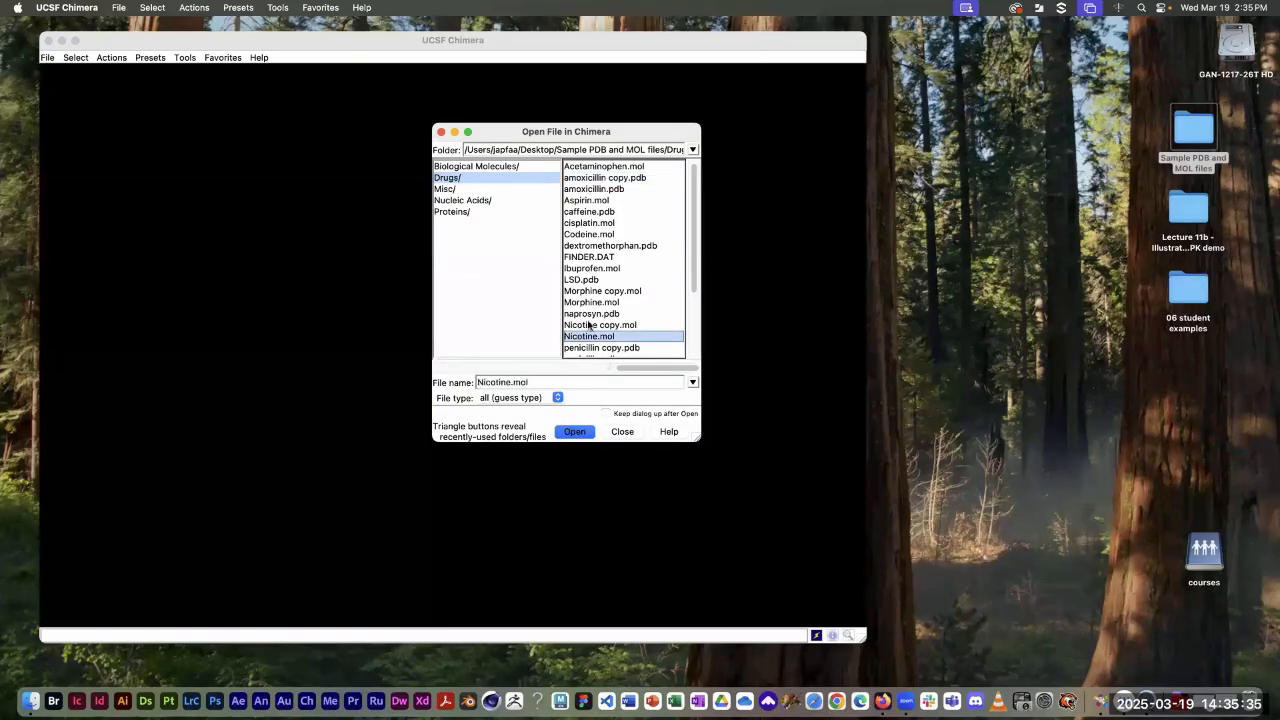
pyautogui.scroll(-3, 656, 295)
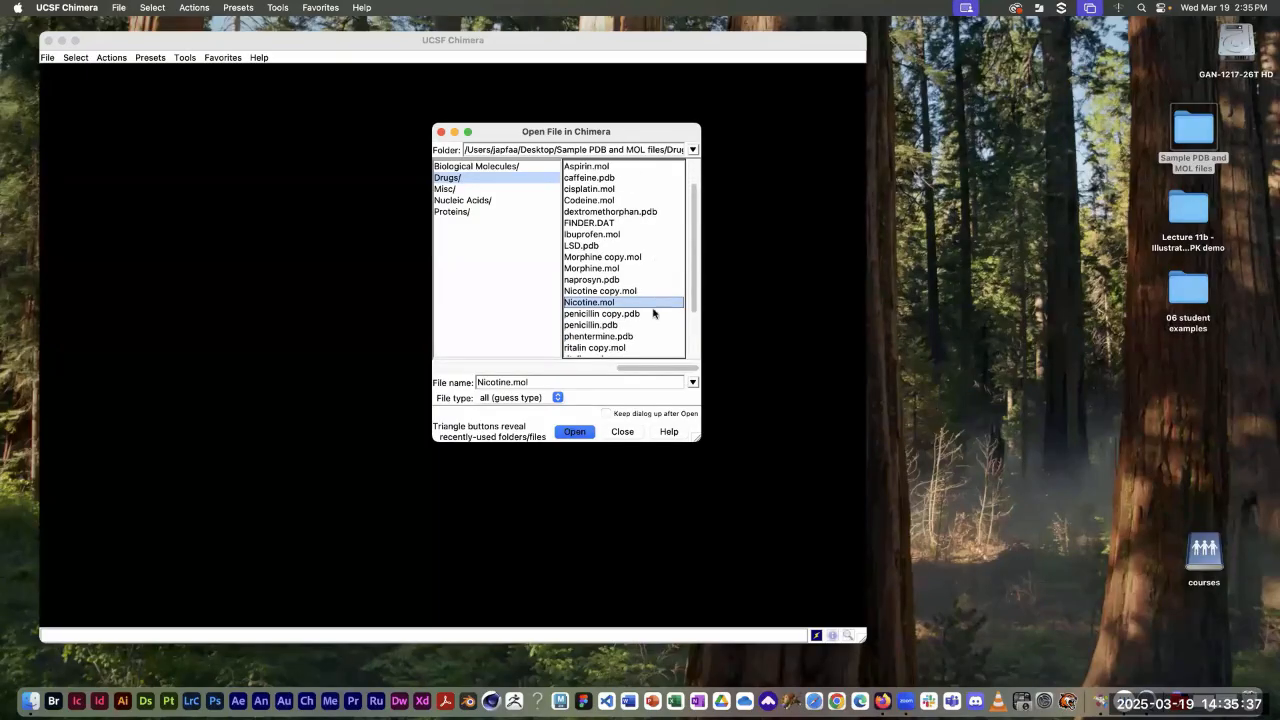
pyautogui.click(566, 434)
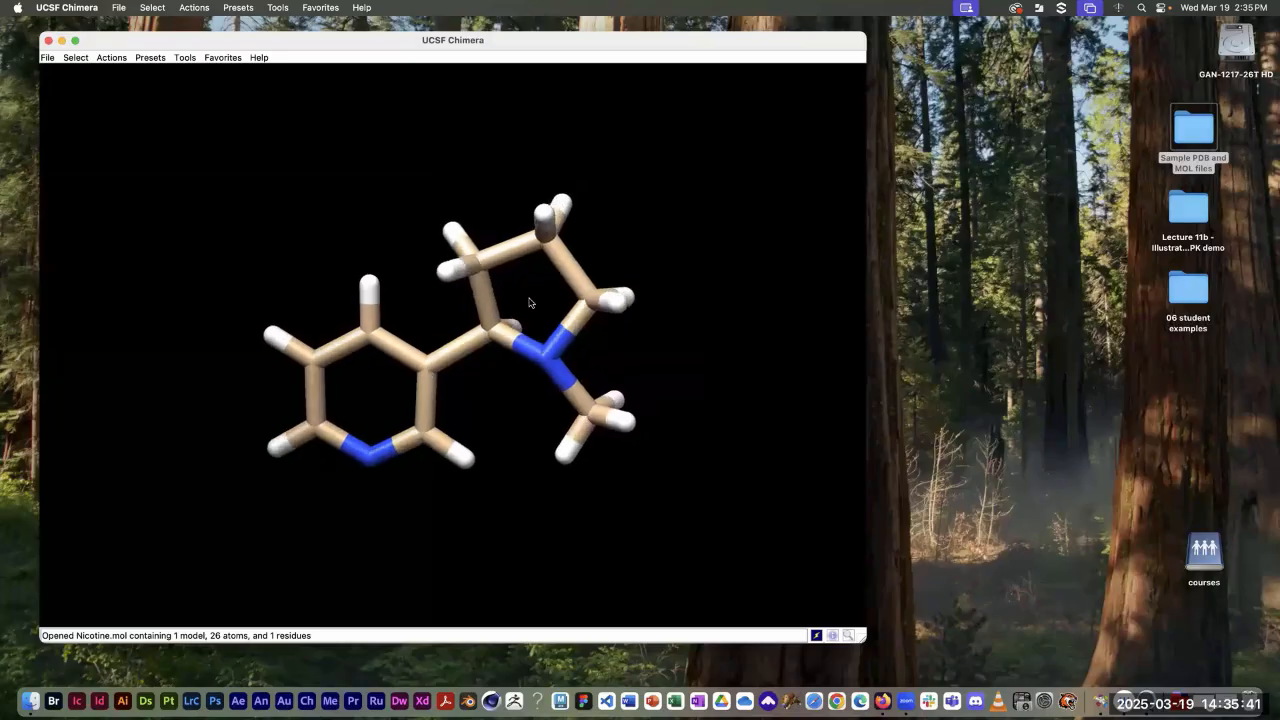
# Step: Rotate the nicotine molecule to examine its structure from several angles
pyautogui.moveTo(530, 302); pyautogui.dragTo(466, 400)
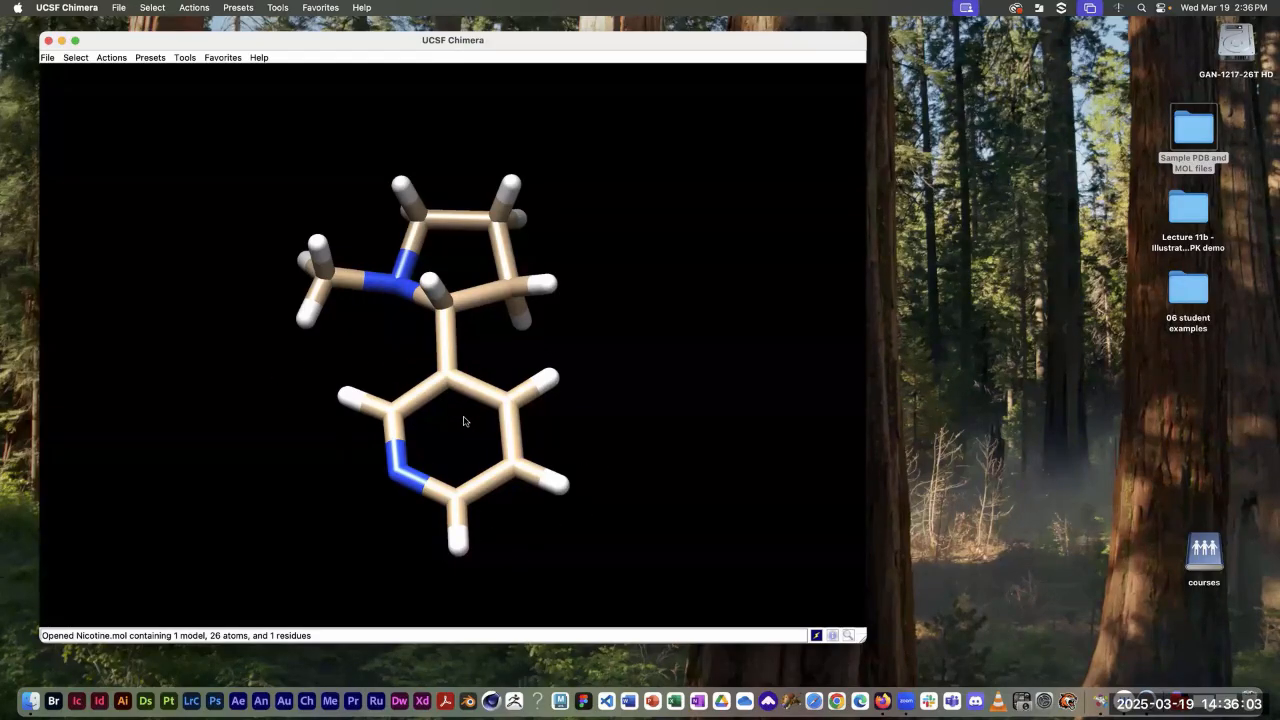
pyautogui.moveTo(467, 450); pyautogui.dragTo(494, 451)
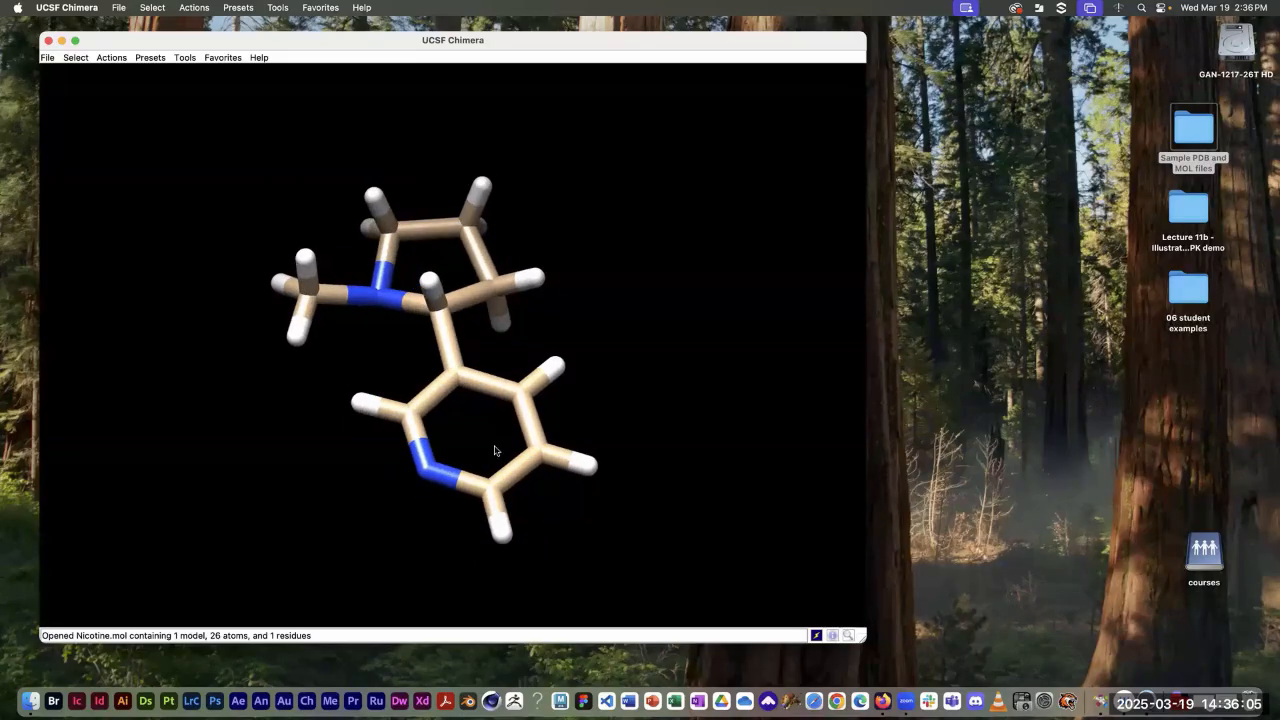
pyautogui.moveTo(380, 369); pyautogui.dragTo(469, 318)
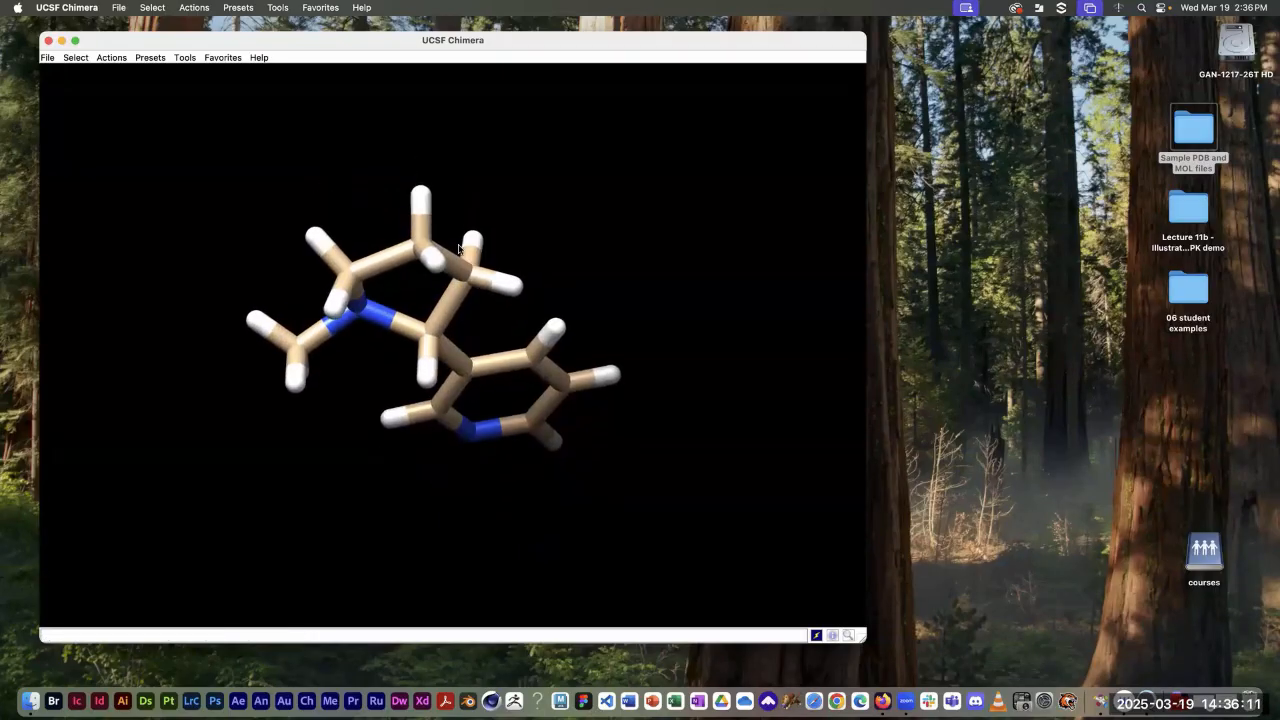
# Step: Rotate the nicotine molecule further until both rings are seen nearly face-on
pyautogui.moveTo(459, 248); pyautogui.dragTo(394, 224)
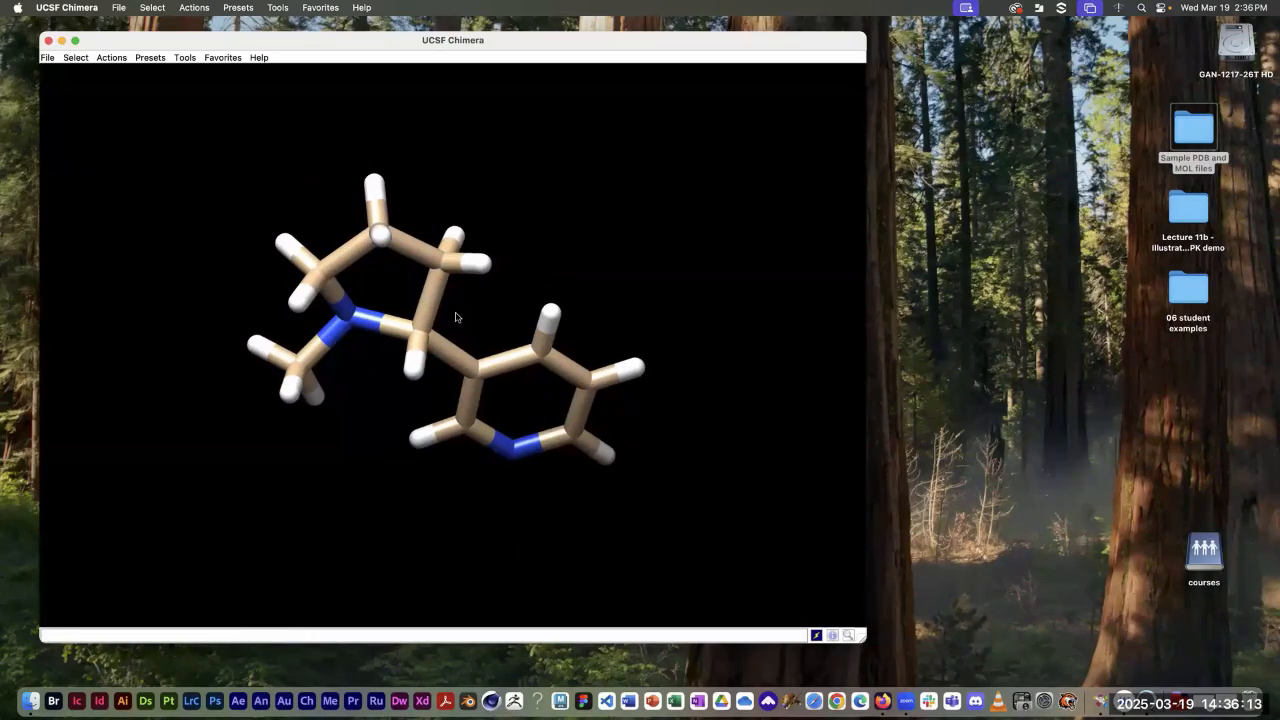
pyautogui.moveTo(488, 330); pyautogui.dragTo(373, 257)
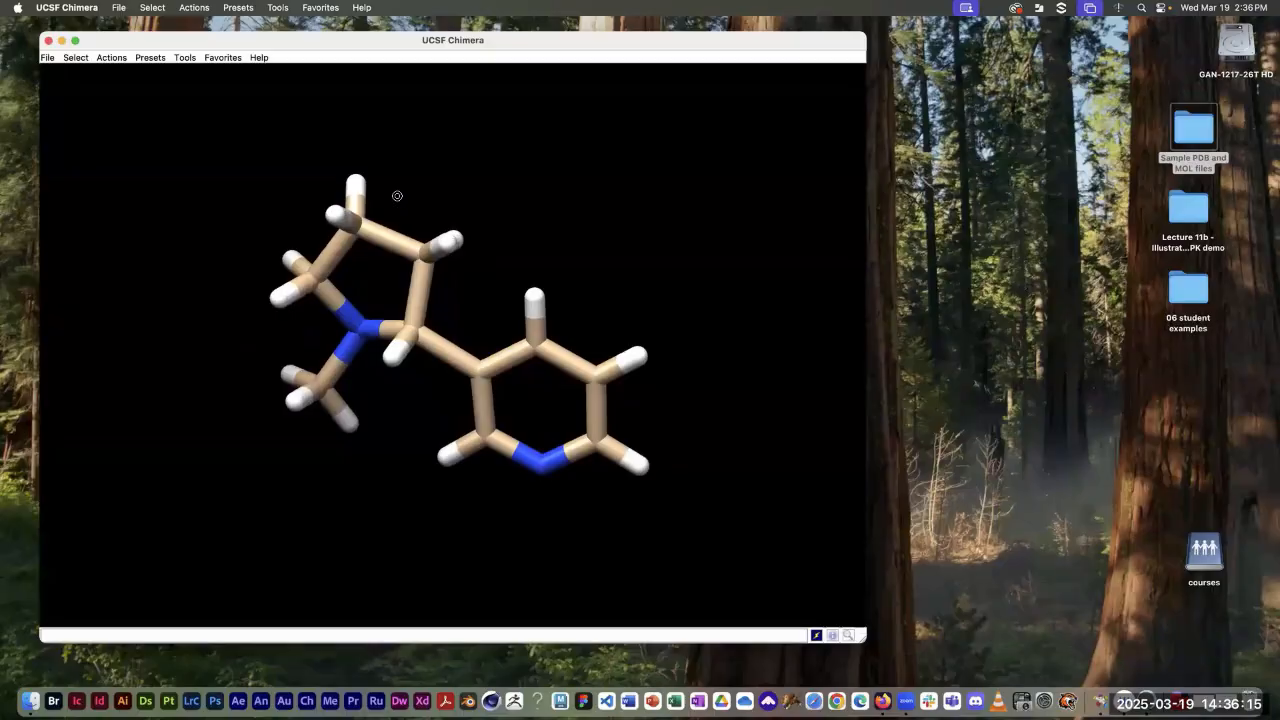
pyautogui.moveTo(397, 197); pyautogui.dragTo(448, 205)
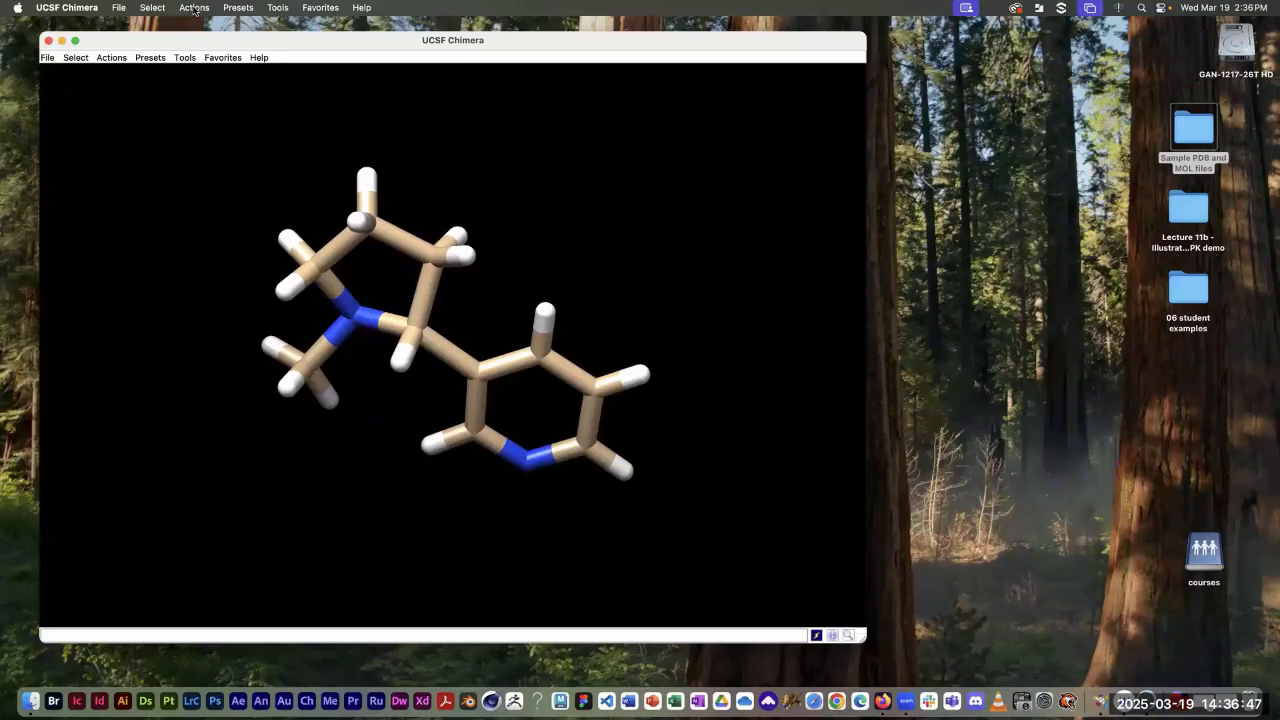
pyautogui.click(47, 57)
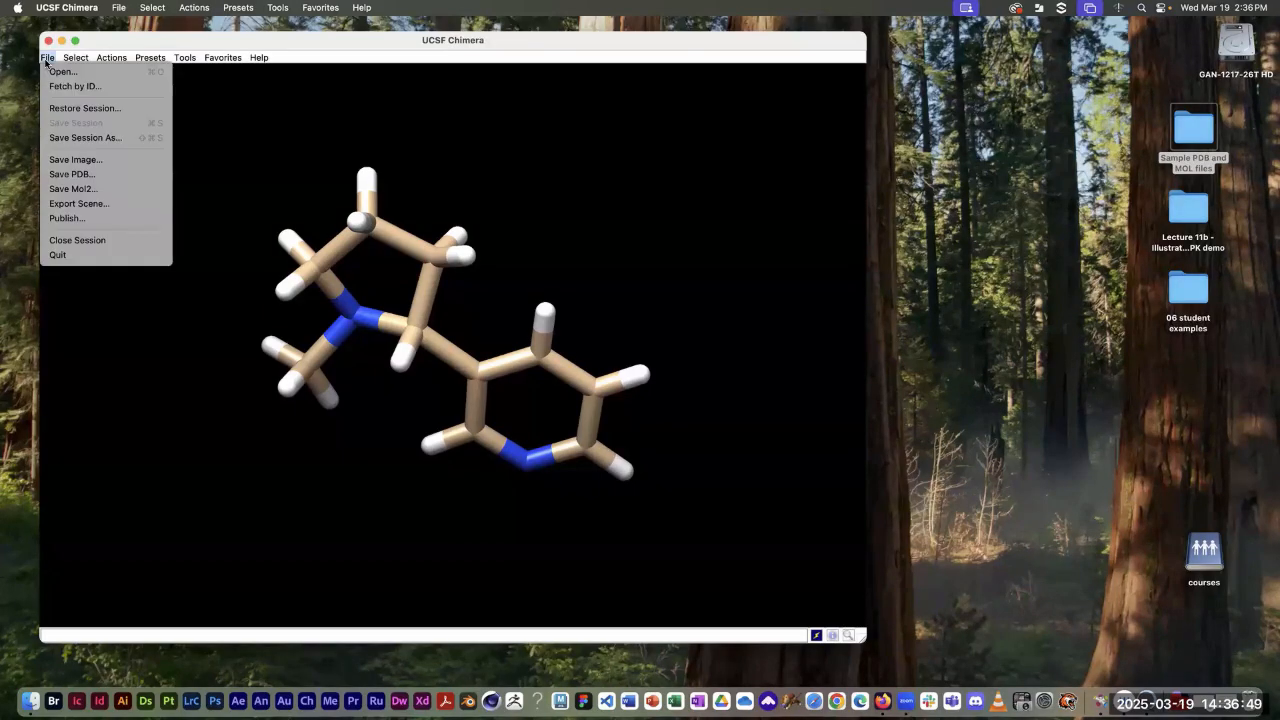
pyautogui.click(48, 74)
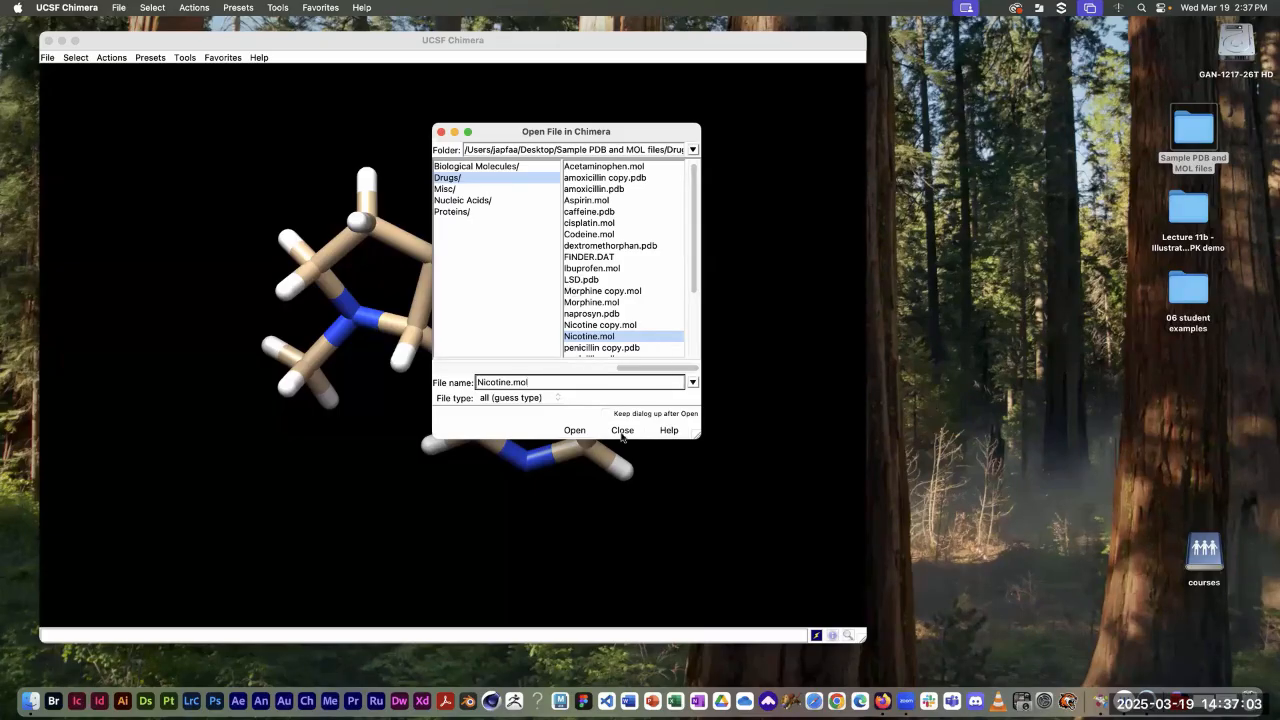
pyautogui.click(441, 133)
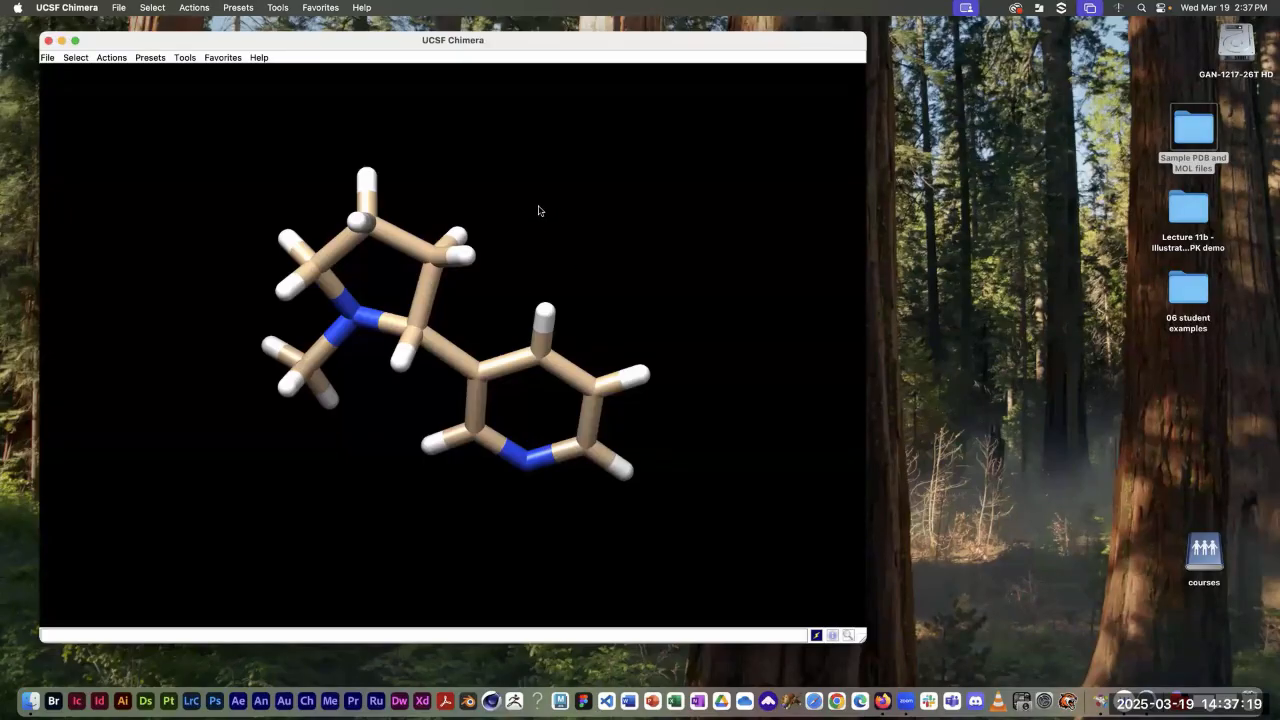
# Step: Flip the nicotine molecule over, enlarge it, and shift it within the viewing area to inspect both rings up close
pyautogui.moveTo(517, 211); pyautogui.dragTo(494, 487)
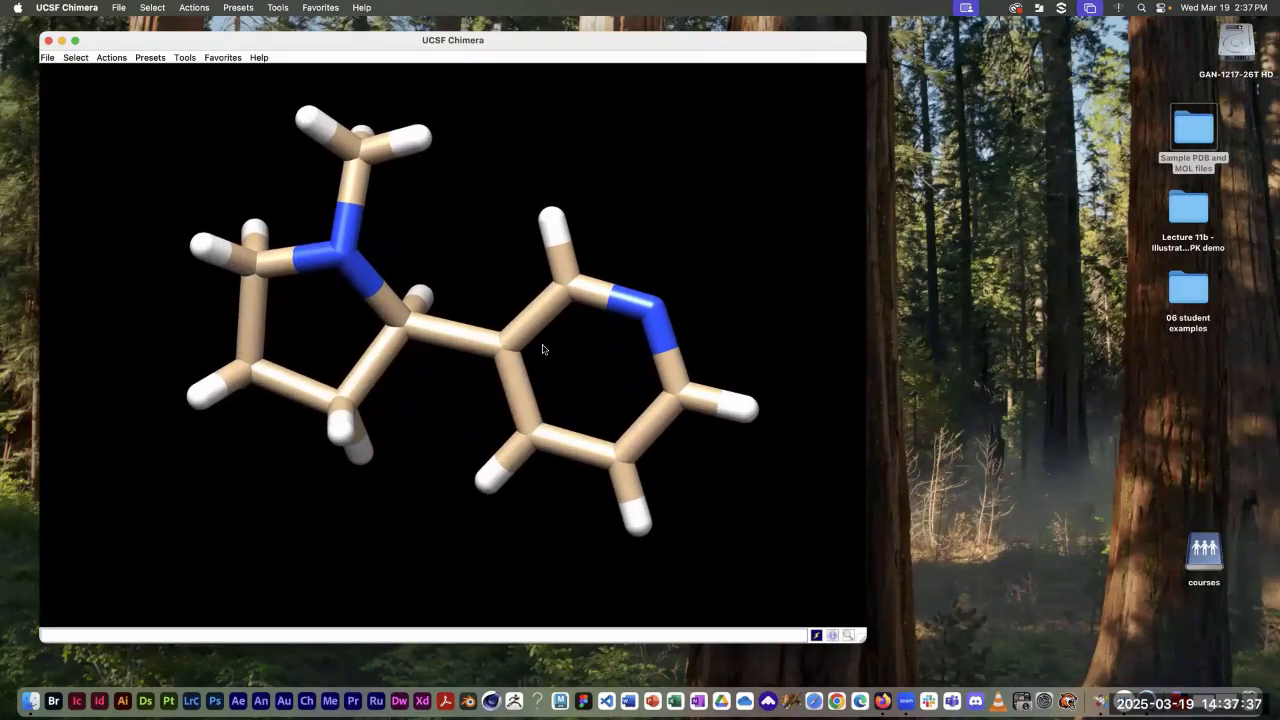
pyautogui.moveTo(551, 343); pyautogui.dragTo(596, 357)
pyautogui.moveTo(532, 353); pyautogui.dragTo(482, 394)
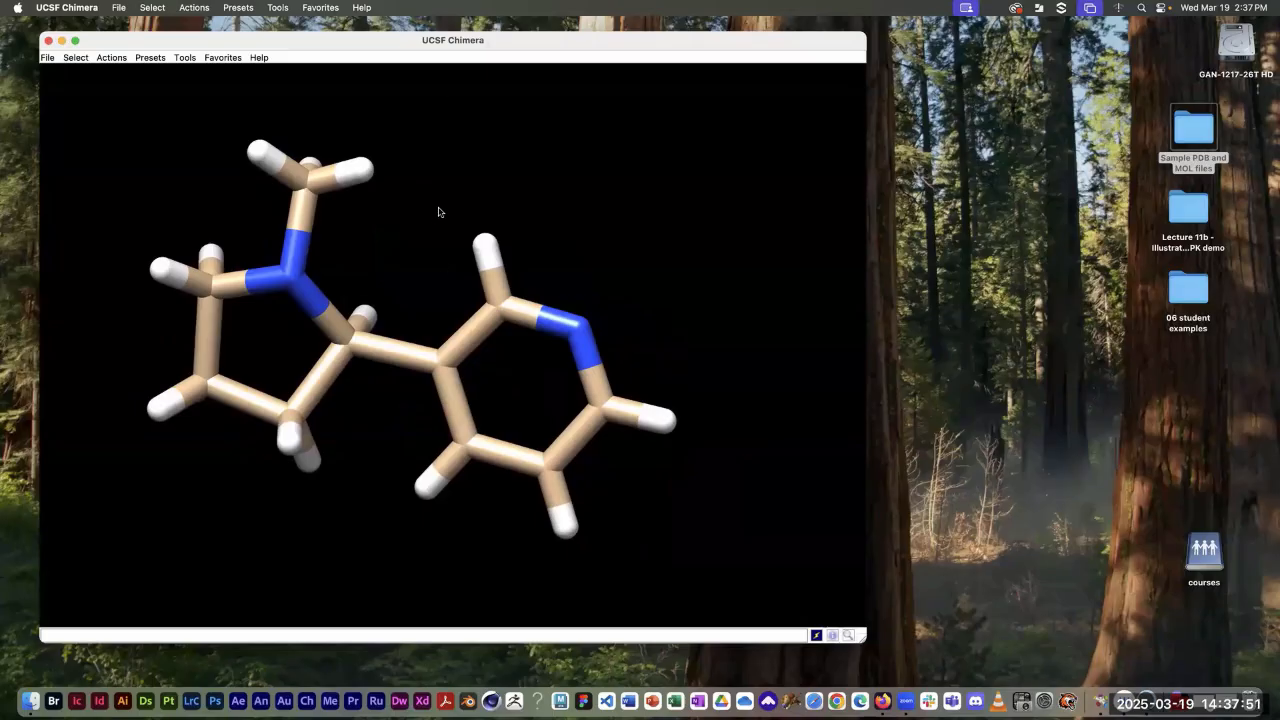
# Step: Hide all of the molecule's atoms and bonds, and show them again
pyautogui.click(192, 9)
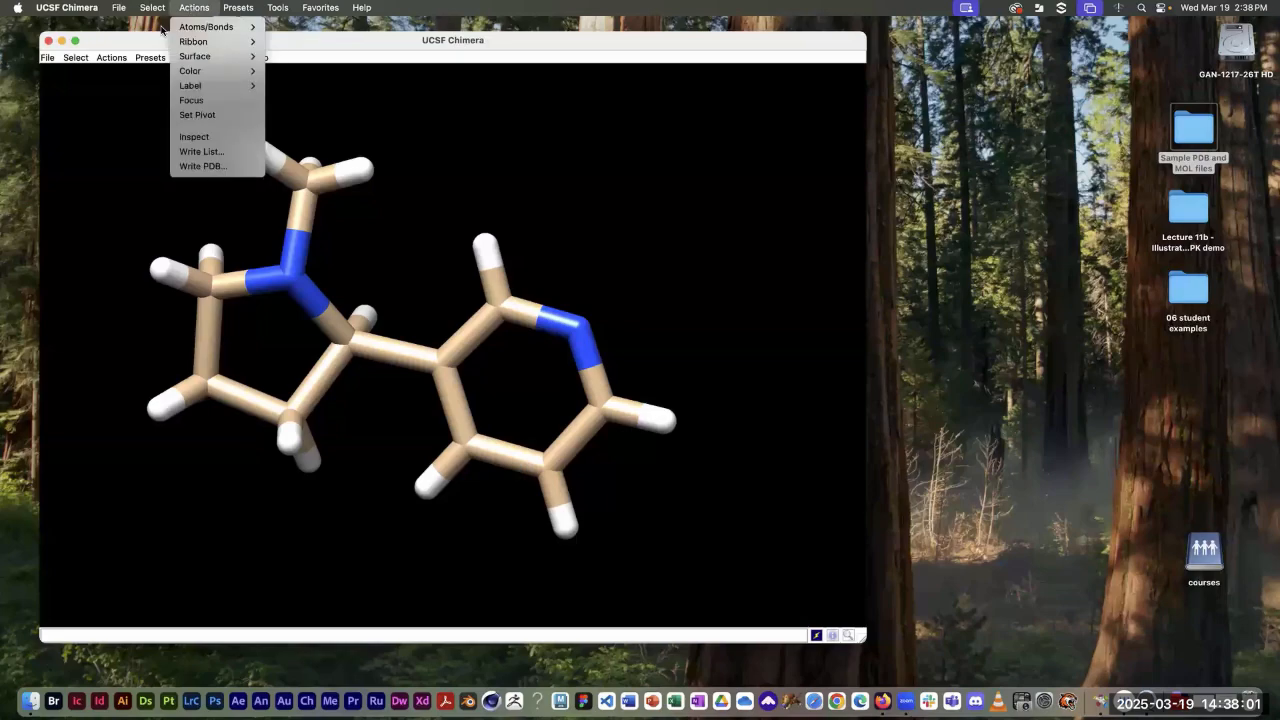
pyautogui.click(111, 58)
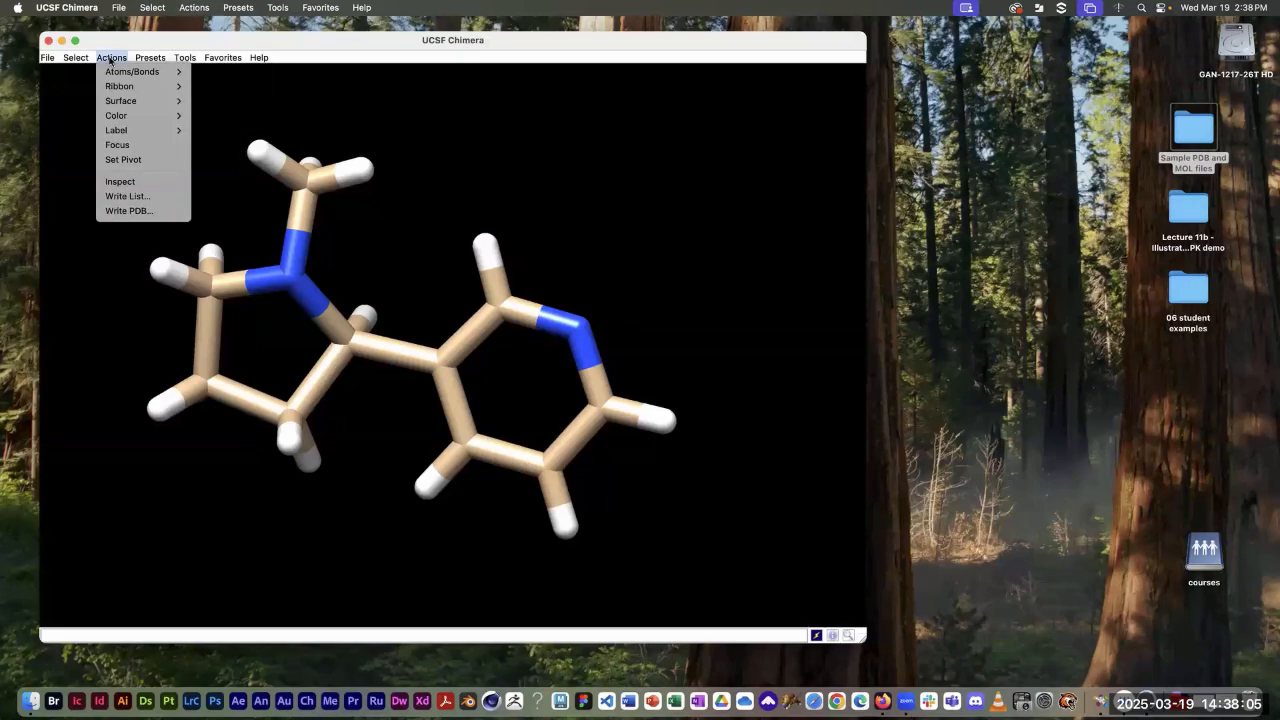
pyautogui.moveTo(117, 72)
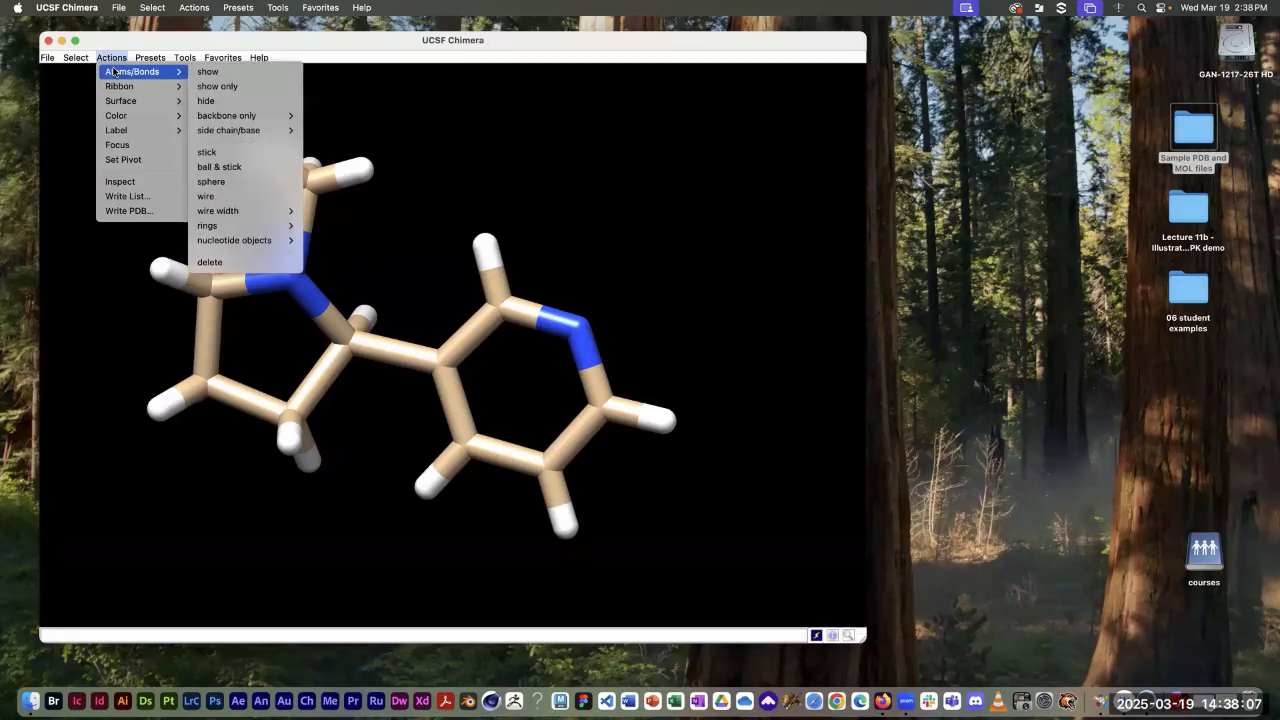
pyautogui.click(222, 103)
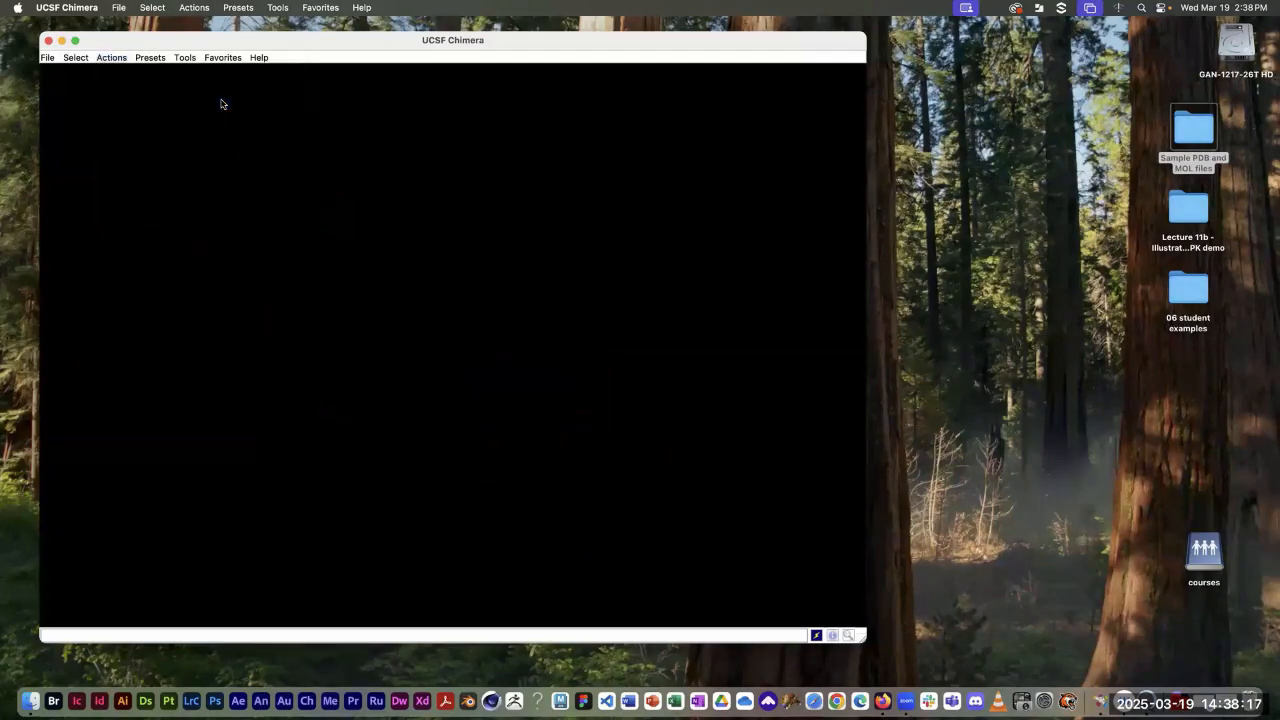
pyautogui.click(116, 59)
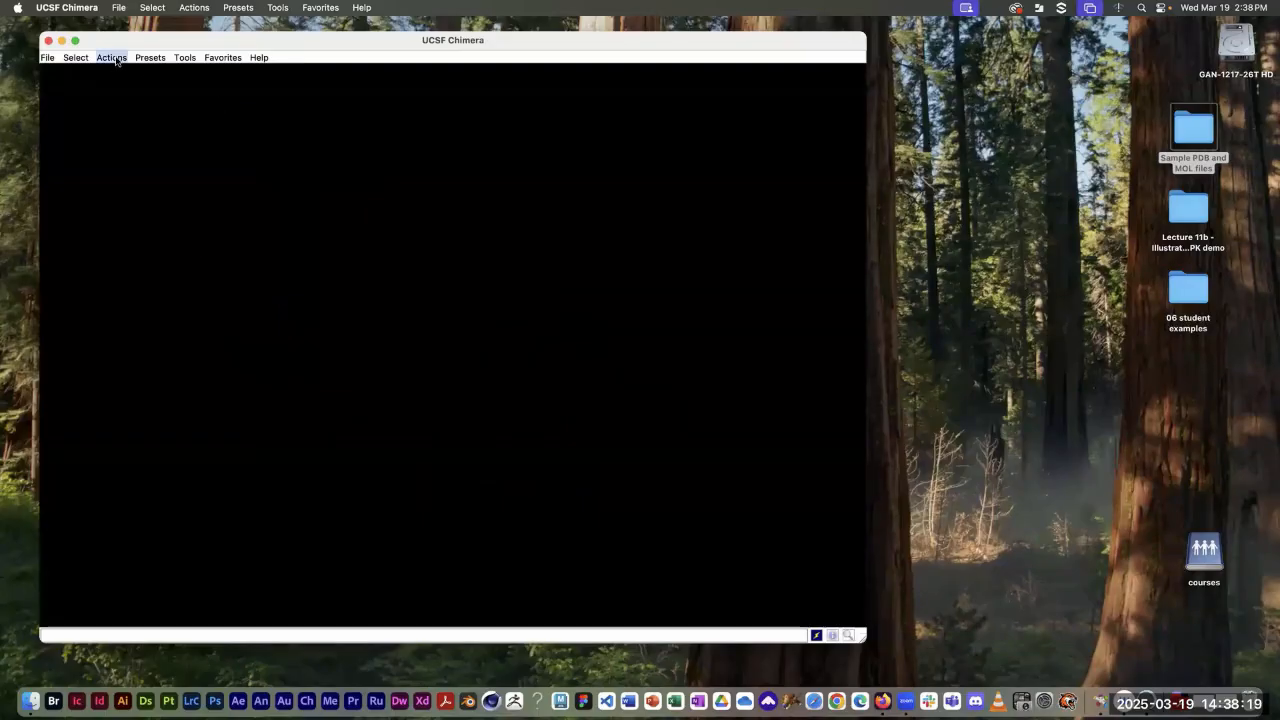
pyautogui.moveTo(118, 72)
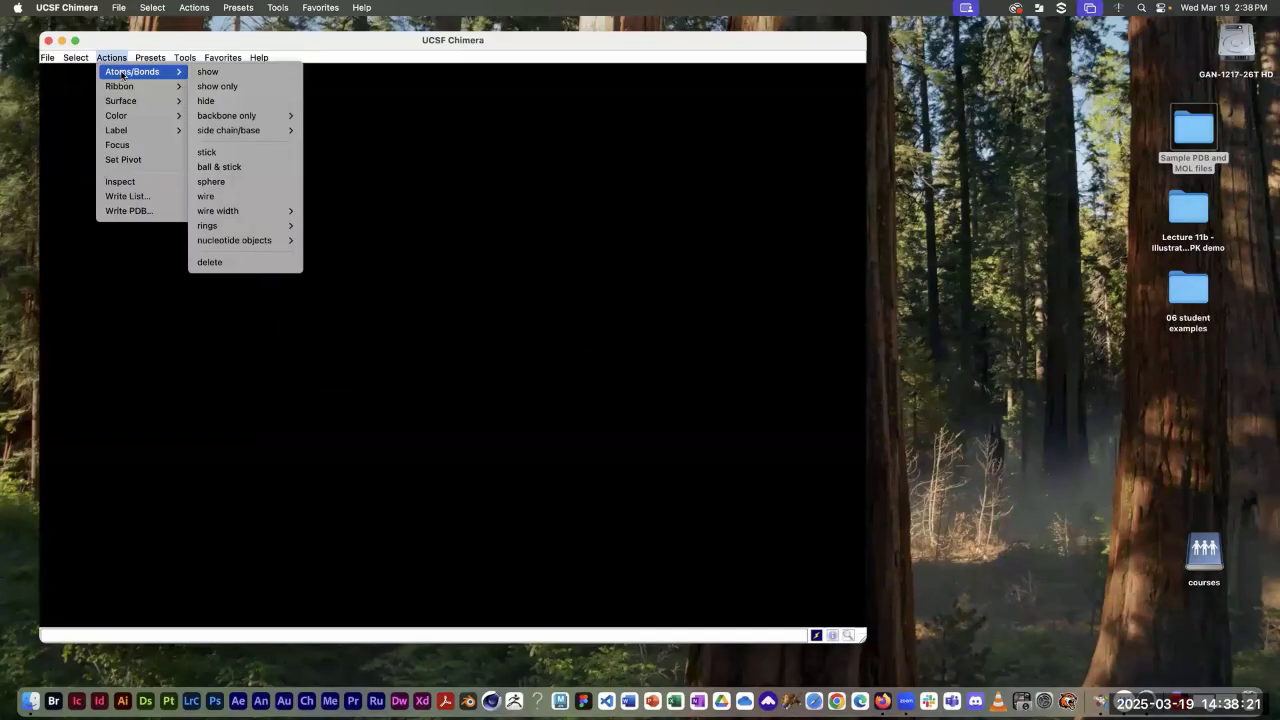
pyautogui.click(217, 74)
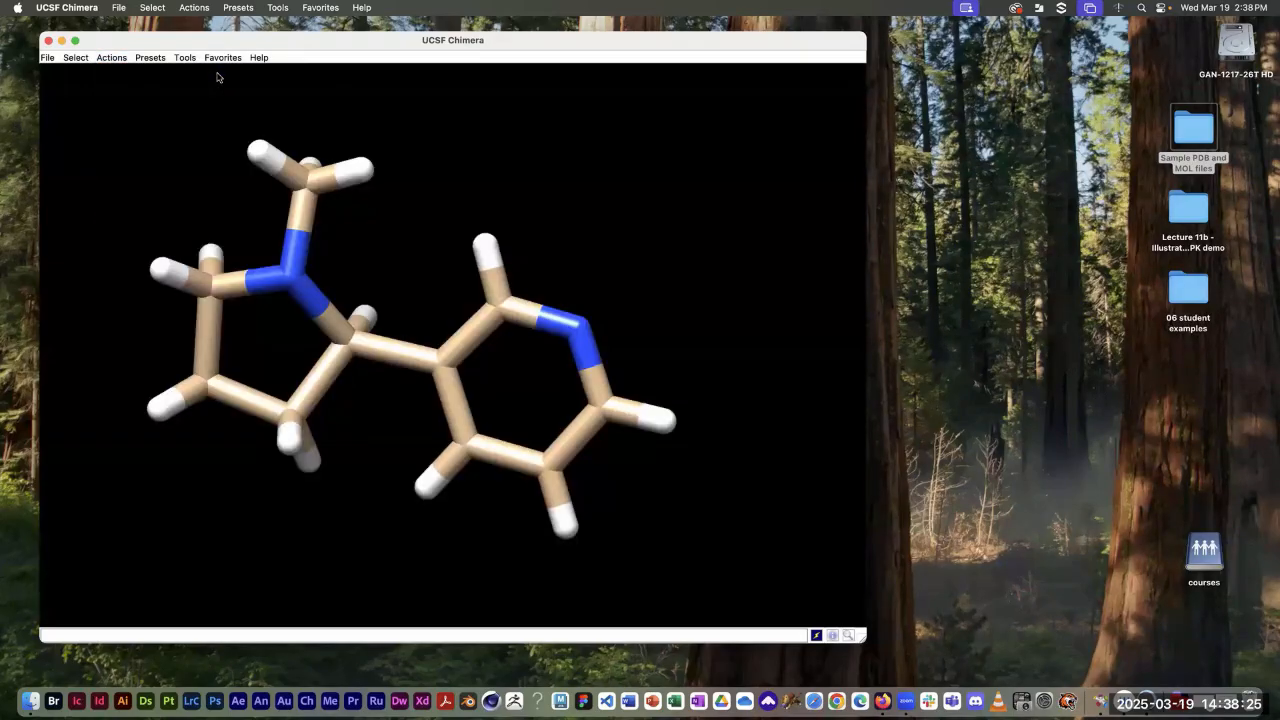
# Step: Display the nicotine molecule's atoms and bonds in the ball & stick style
pyautogui.click(116, 58)
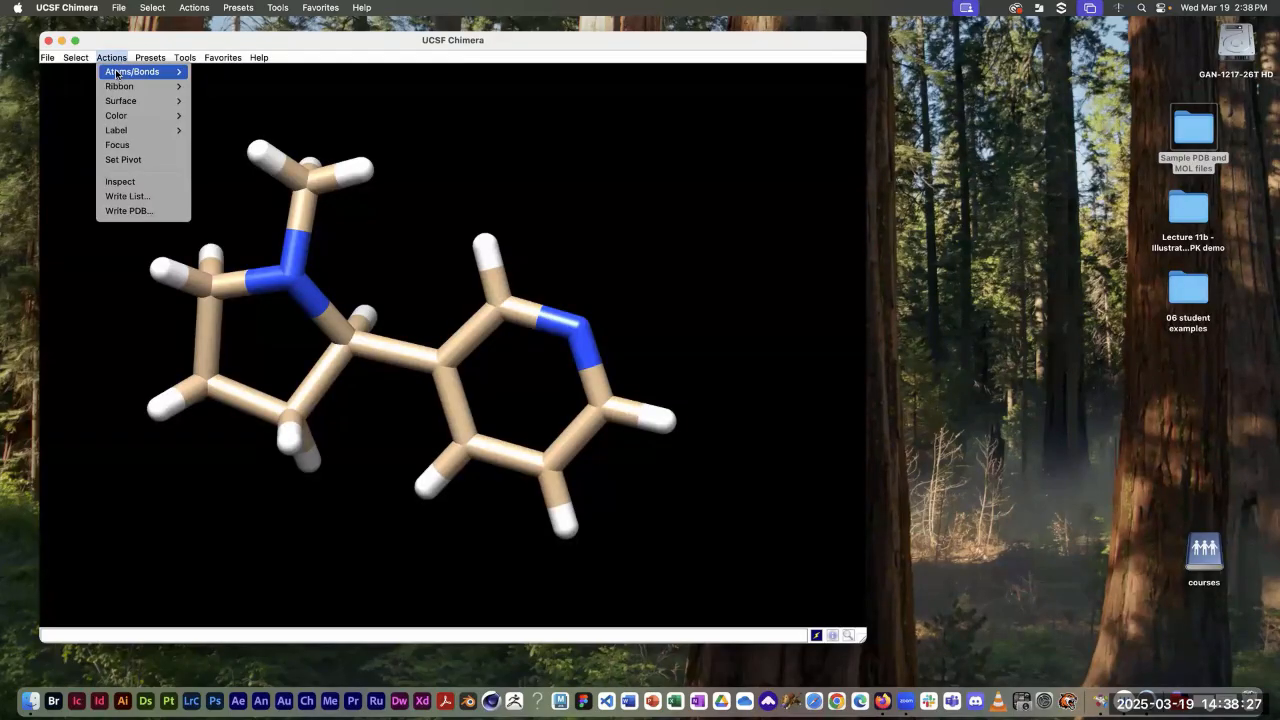
pyautogui.moveTo(125, 72)
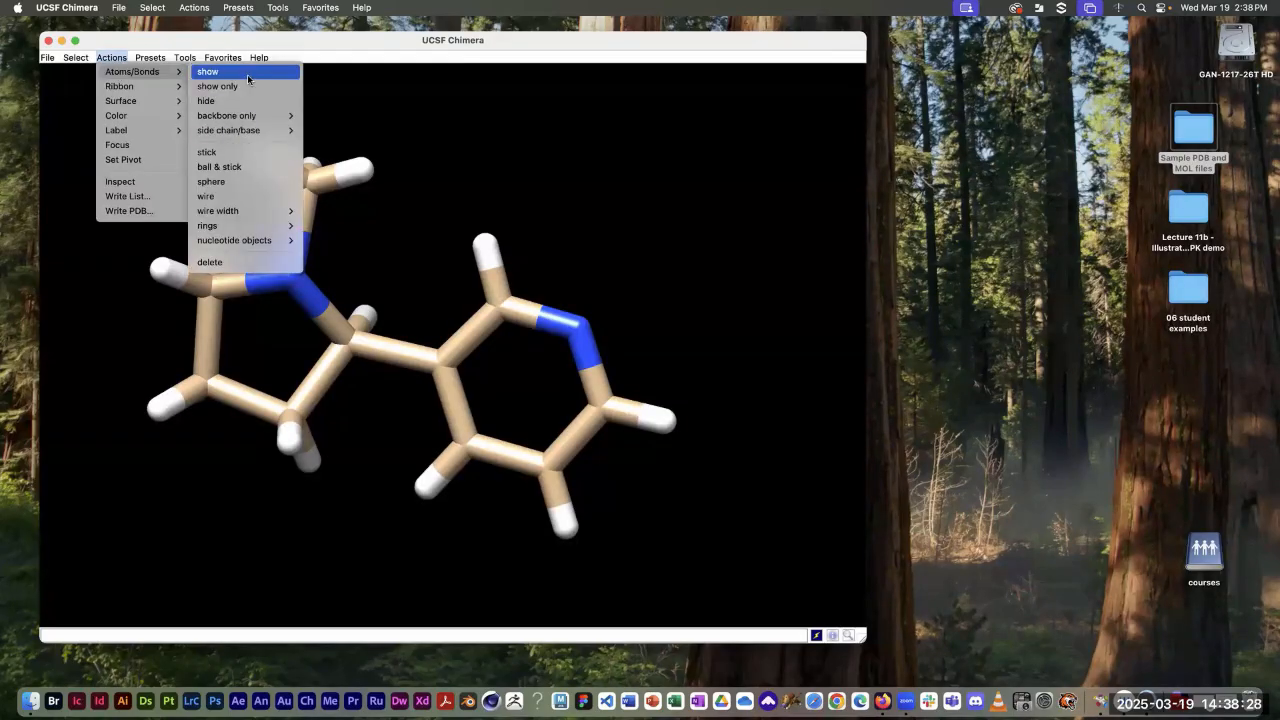
pyautogui.click(238, 168)
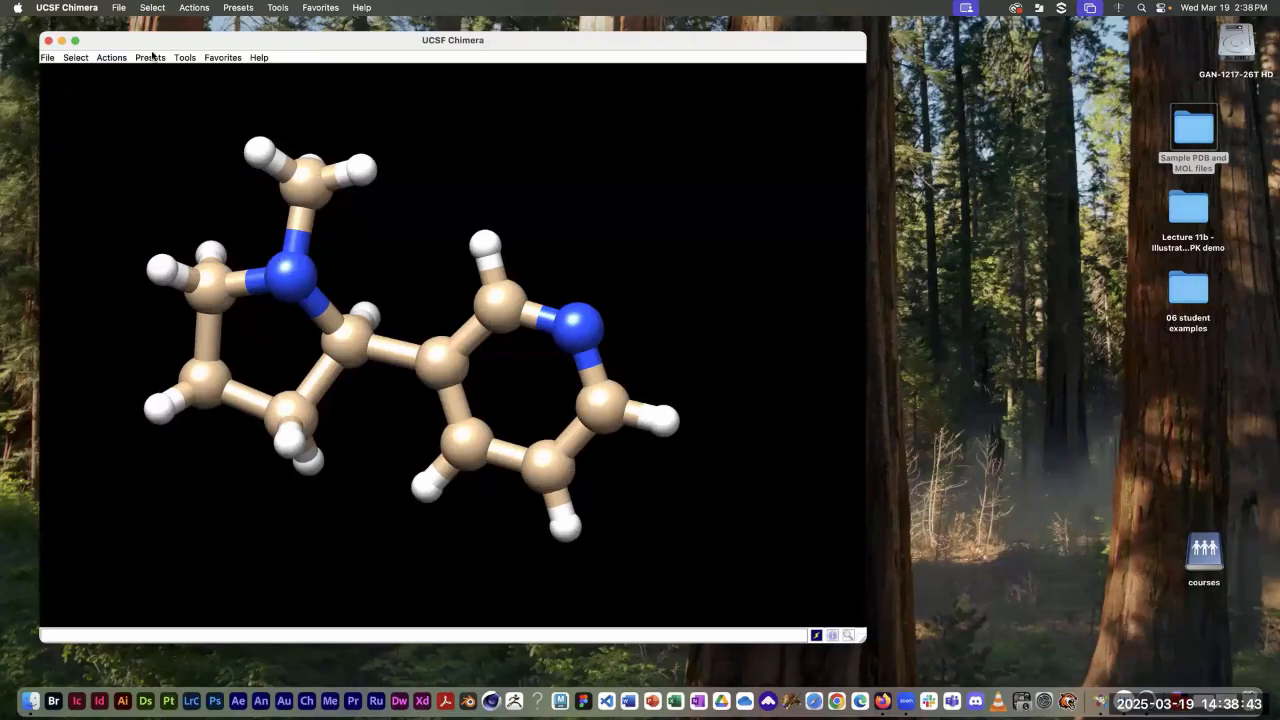
# Step: Try the sphere style on the molecule, rotate it slightly, and return the display to ball & stick
pyautogui.click(111, 57)
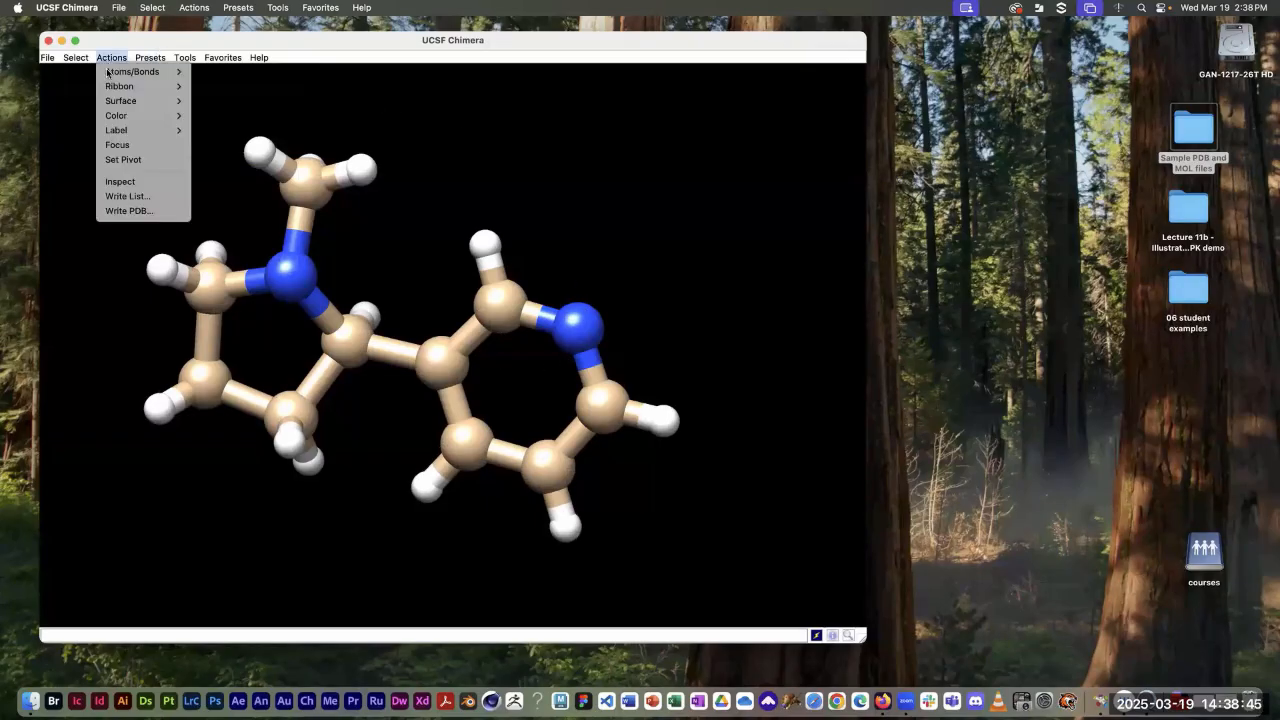
pyautogui.moveTo(132, 72)
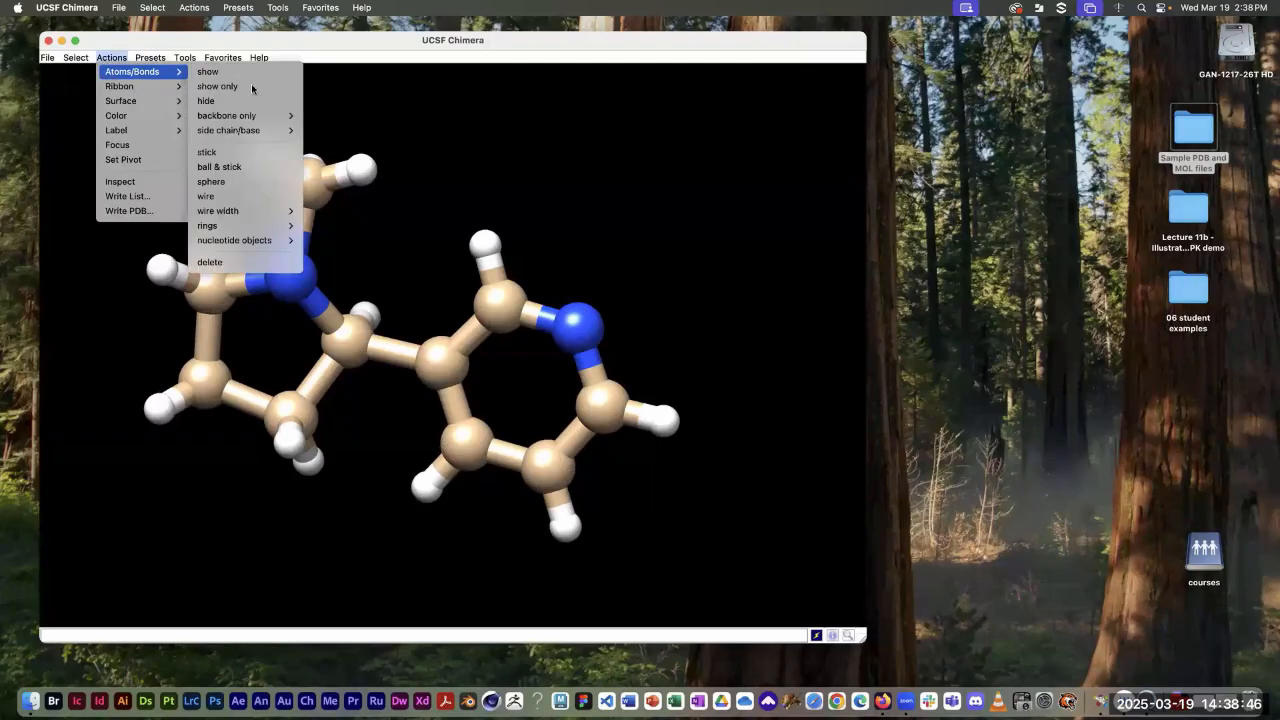
pyautogui.click(211, 181)
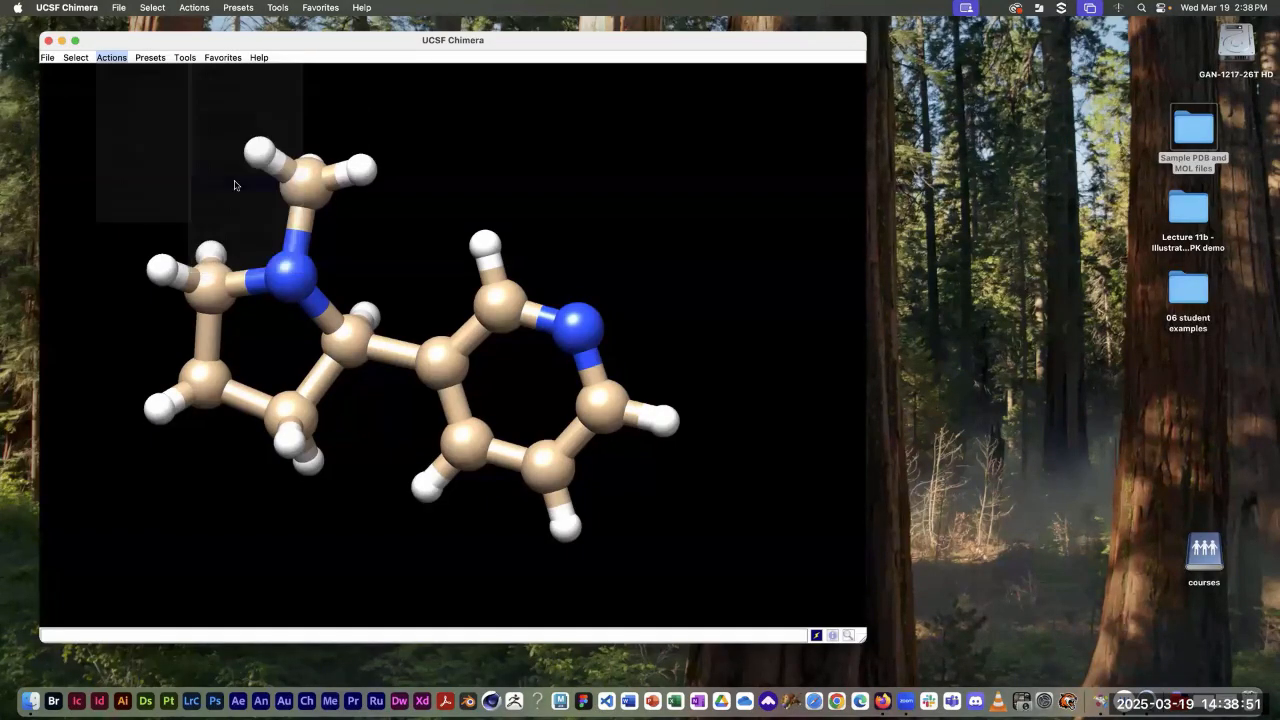
pyautogui.moveTo(394, 241); pyautogui.dragTo(571, 266)
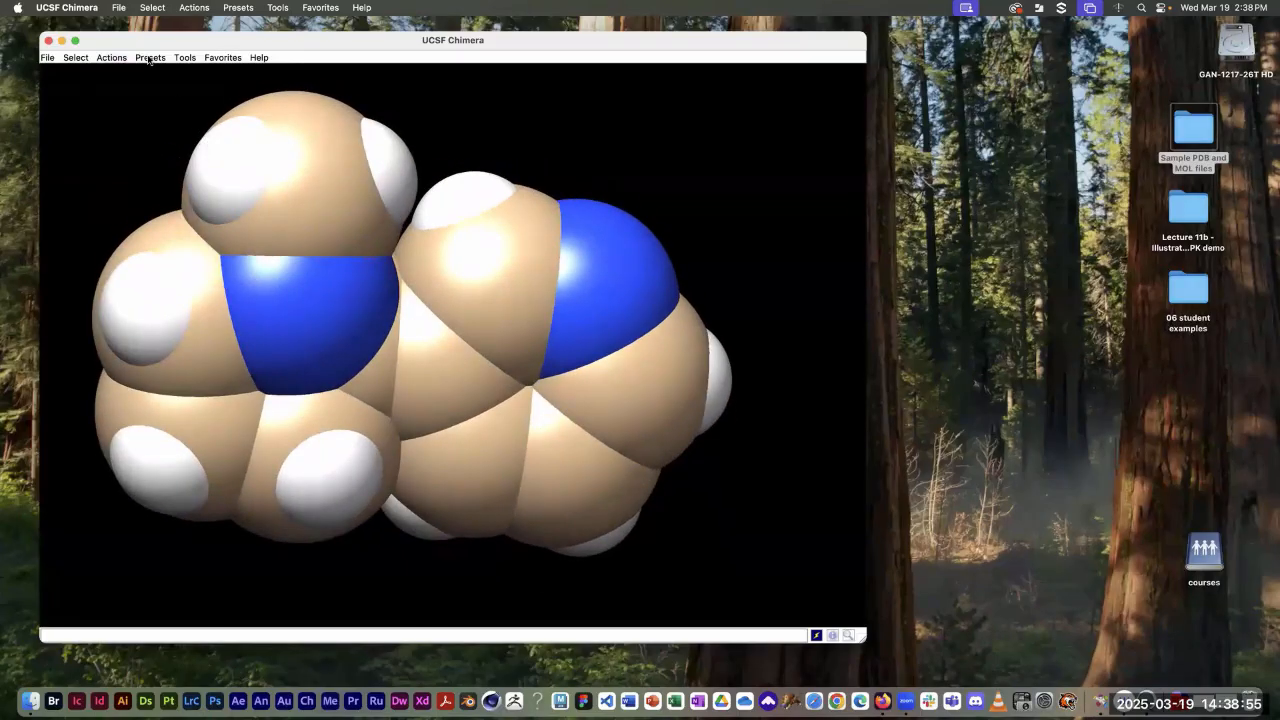
pyautogui.click(111, 57)
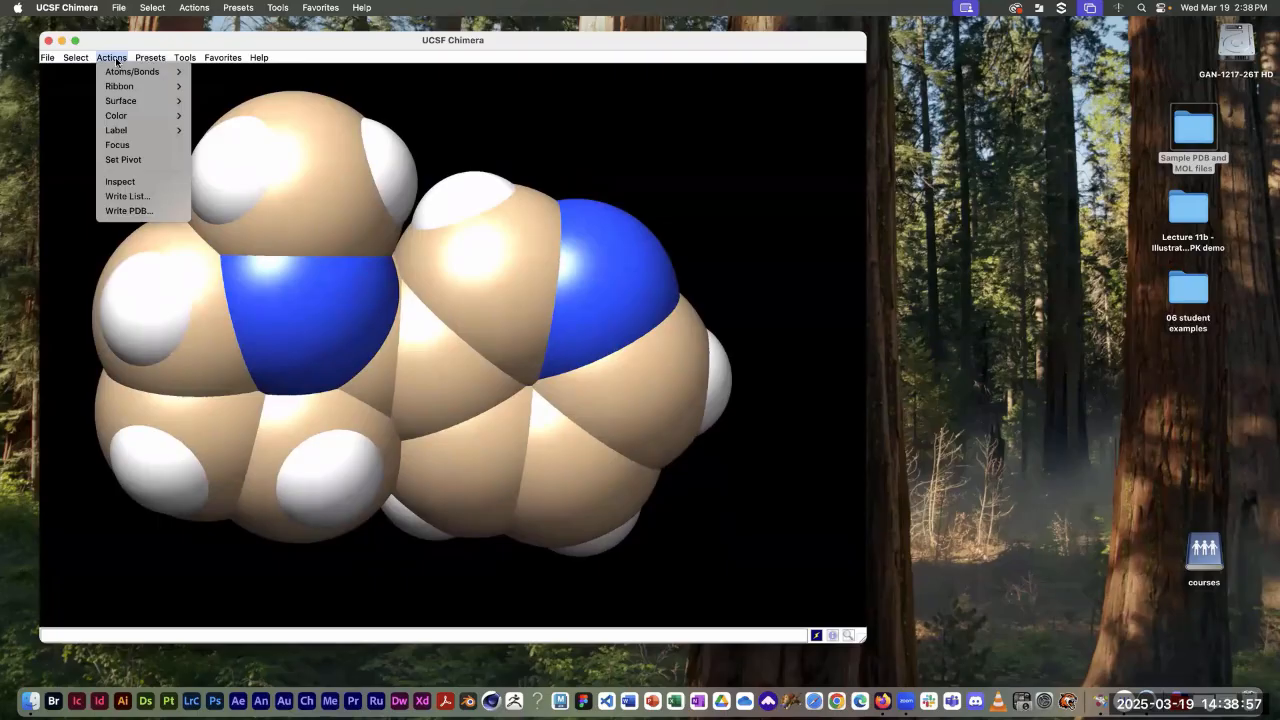
pyautogui.moveTo(117, 76)
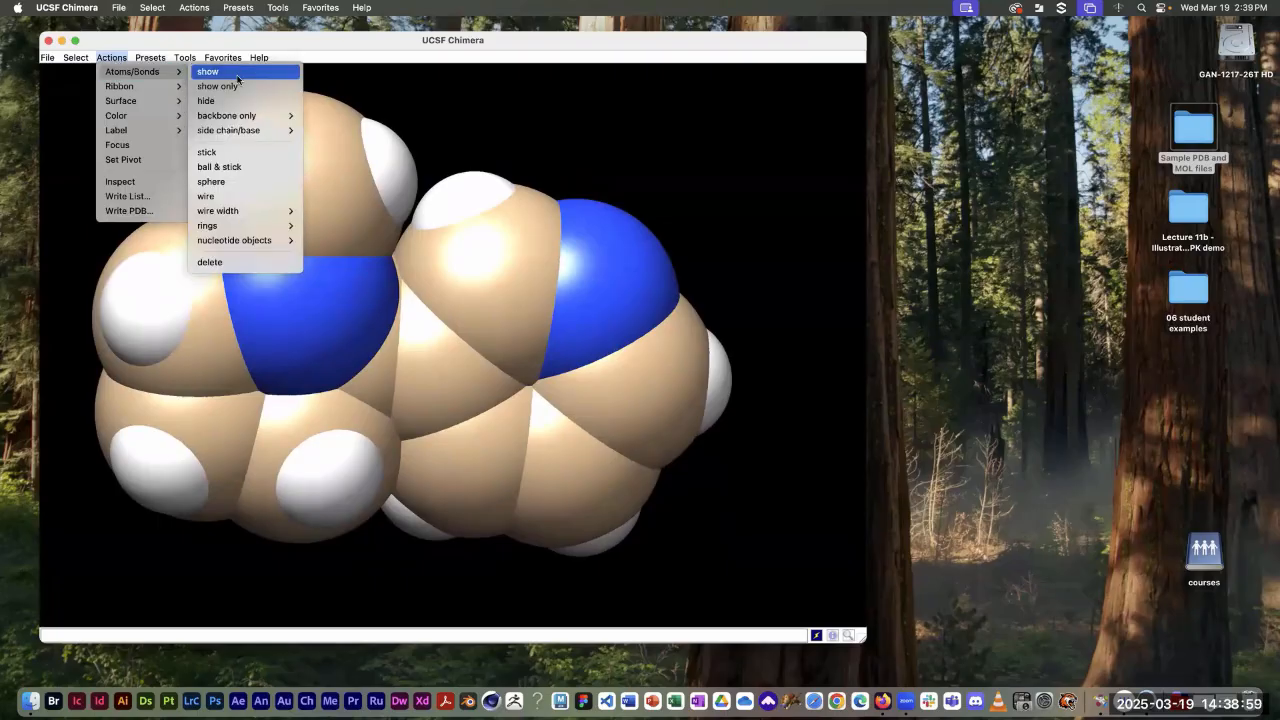
pyautogui.click(227, 166)
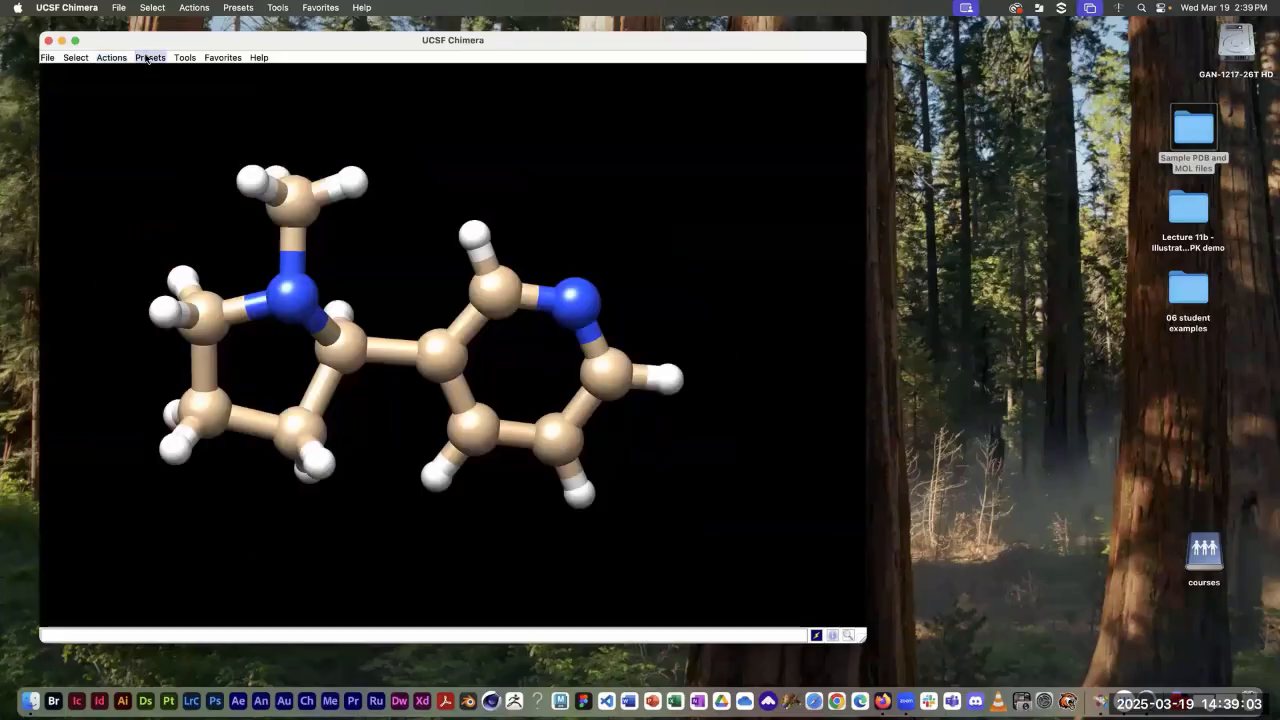
# Step: Mark the molecule's six-membered aromatic ring with an aromatic disk
pyautogui.click(111, 58)
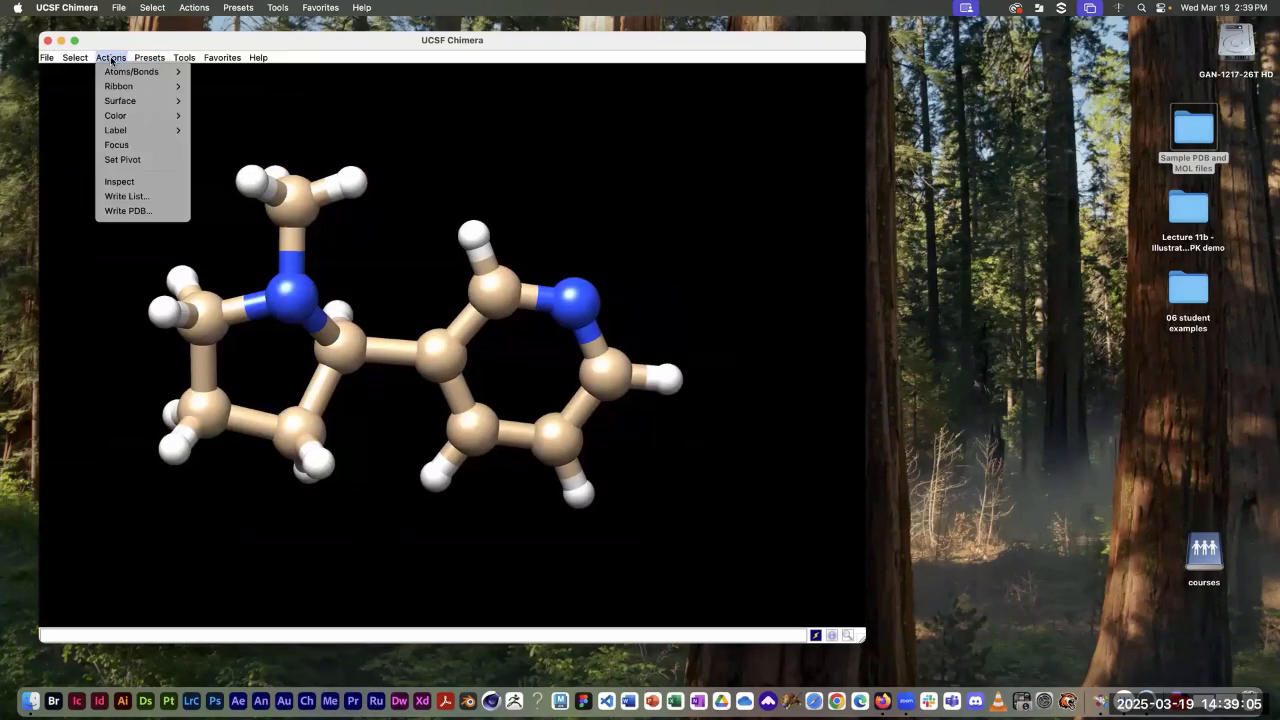
pyautogui.moveTo(111, 72)
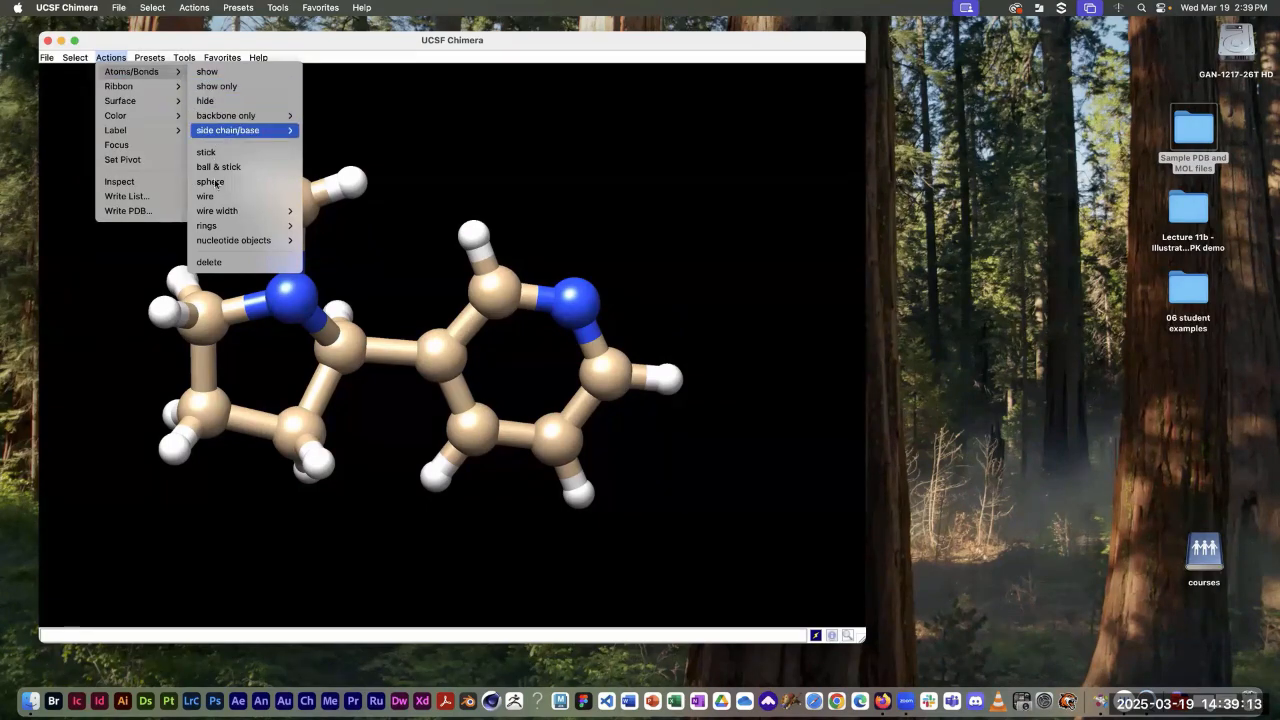
pyautogui.moveTo(211, 229)
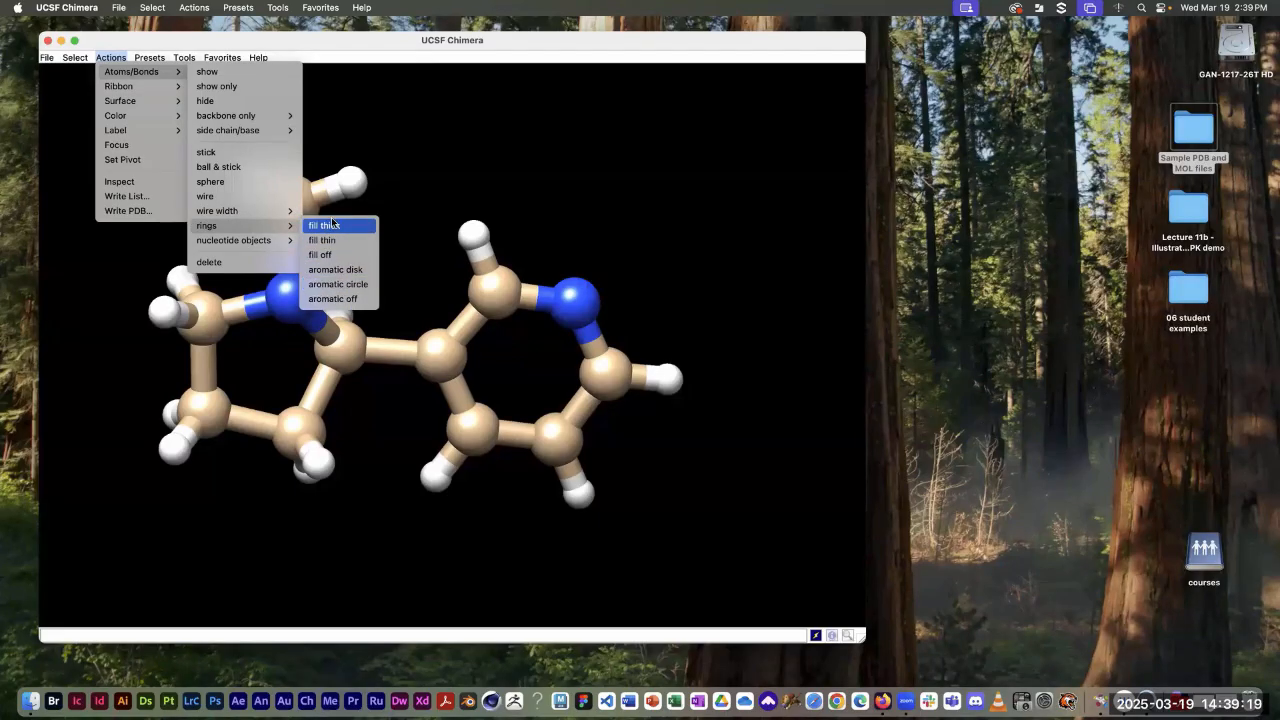
pyautogui.click(338, 270)
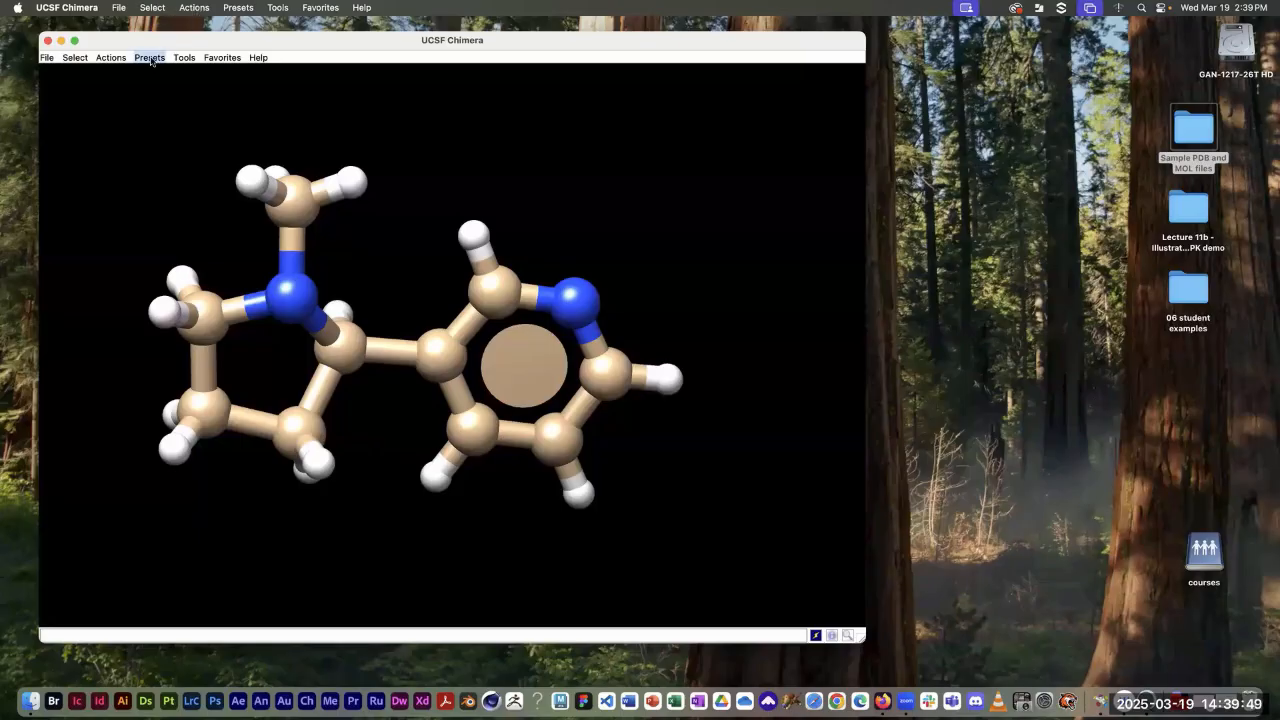
# Step: Set the aromatic ring marker to an aromatic circle
pyautogui.click(118, 60)
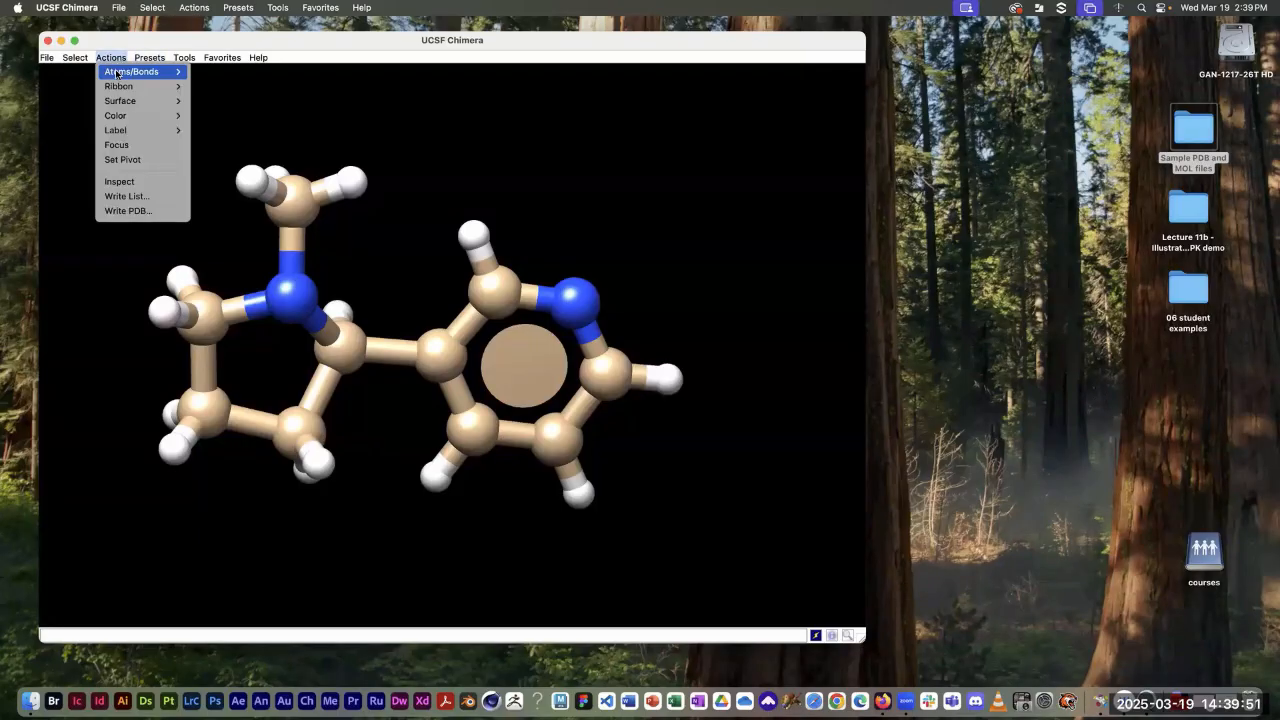
pyautogui.moveTo(140, 72)
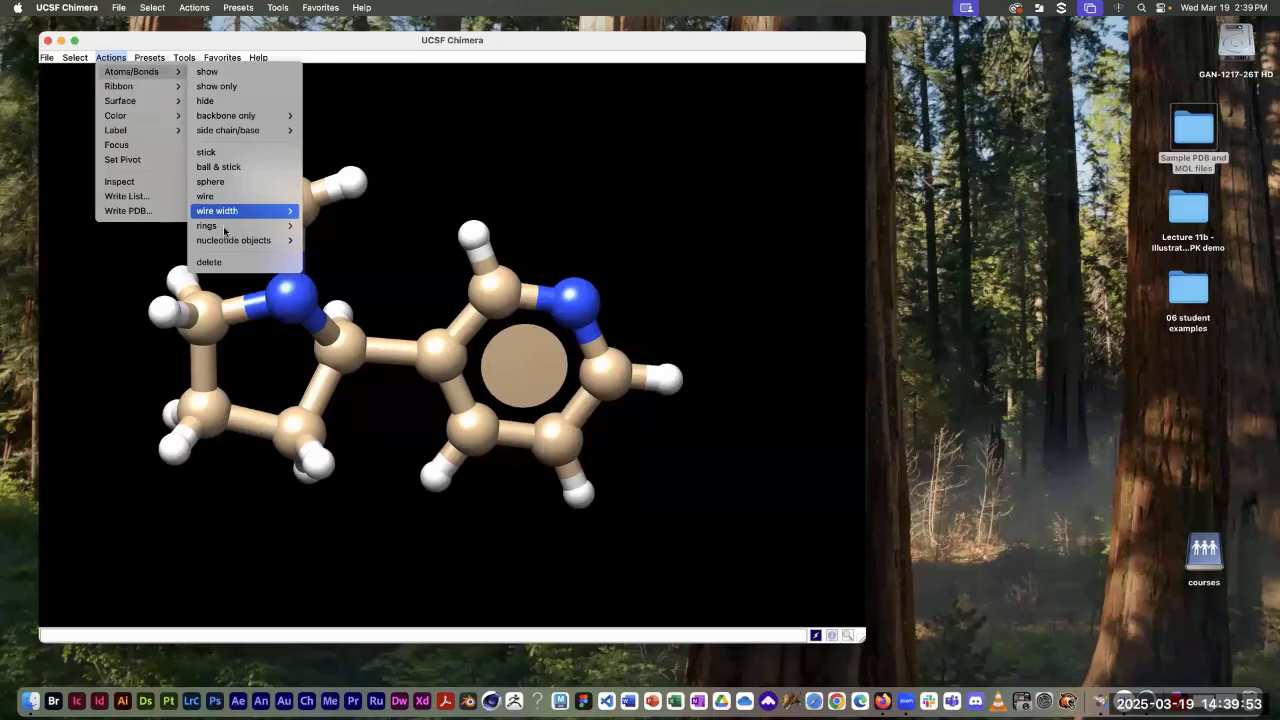
pyautogui.moveTo(250, 225)
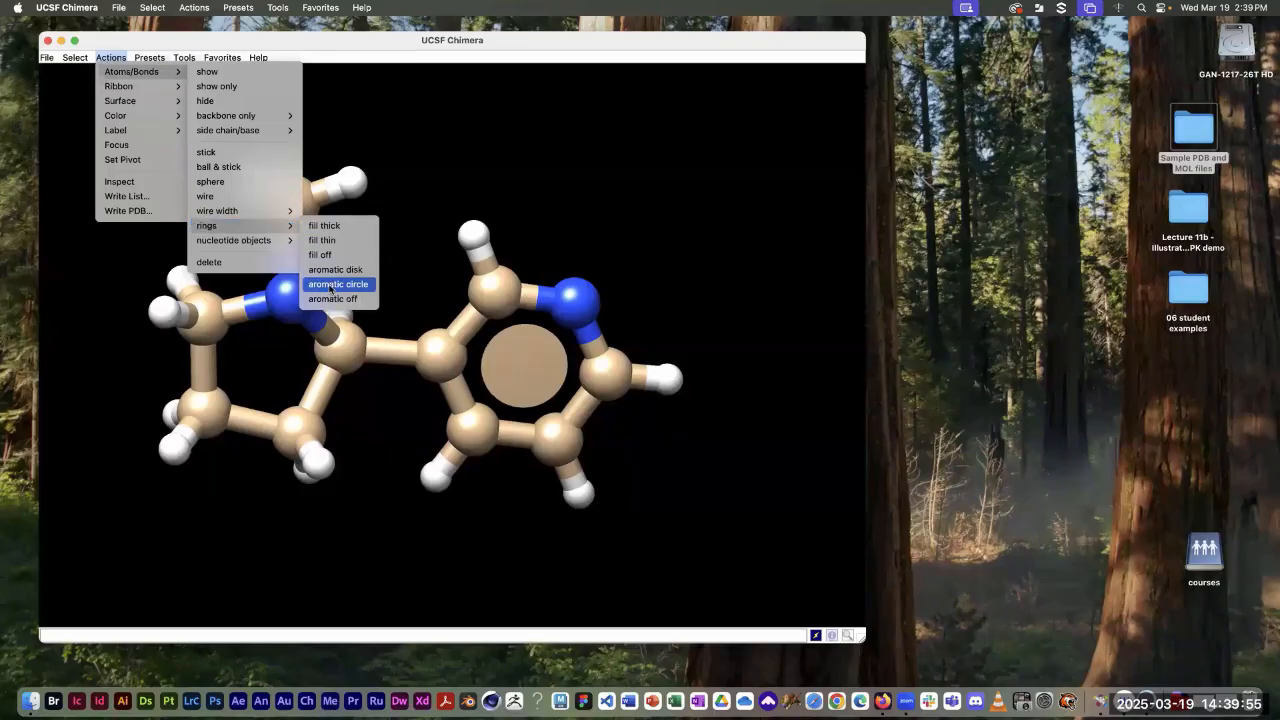
pyautogui.click(331, 288)
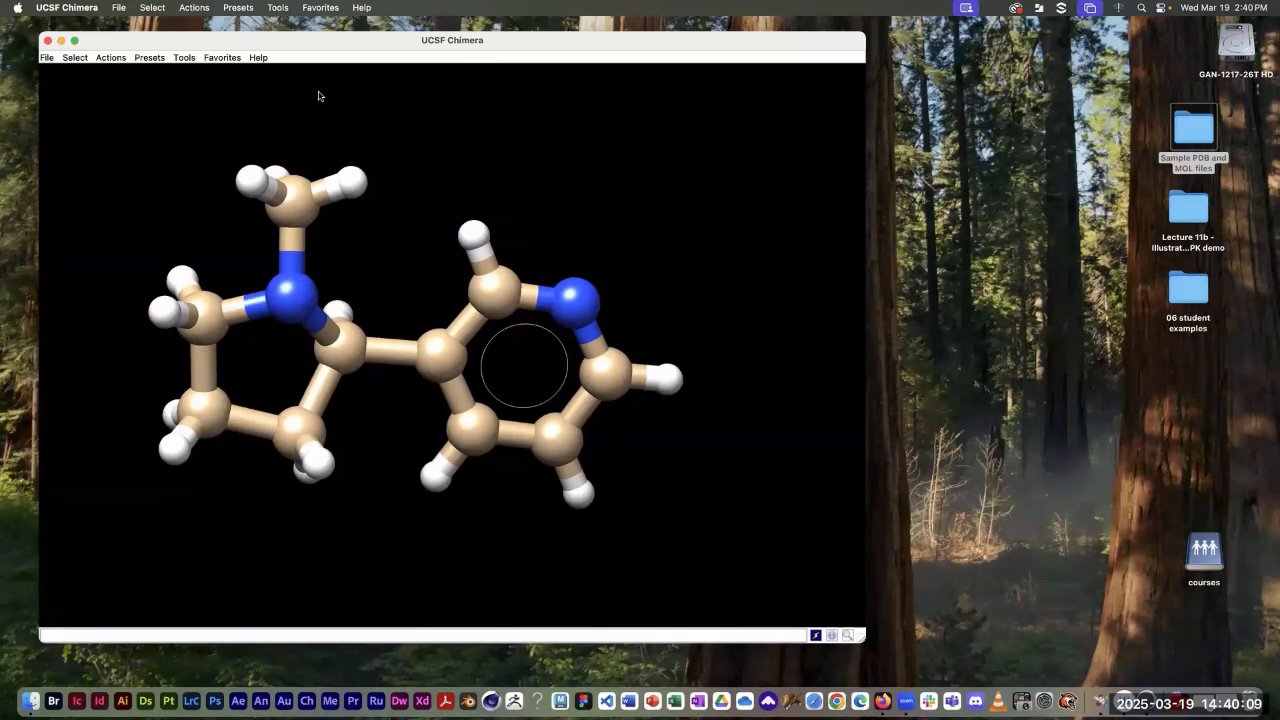
# Step: Show the molecular surface of the nicotine molecule and rotate the model to inspect it
pyautogui.click(196, 9)
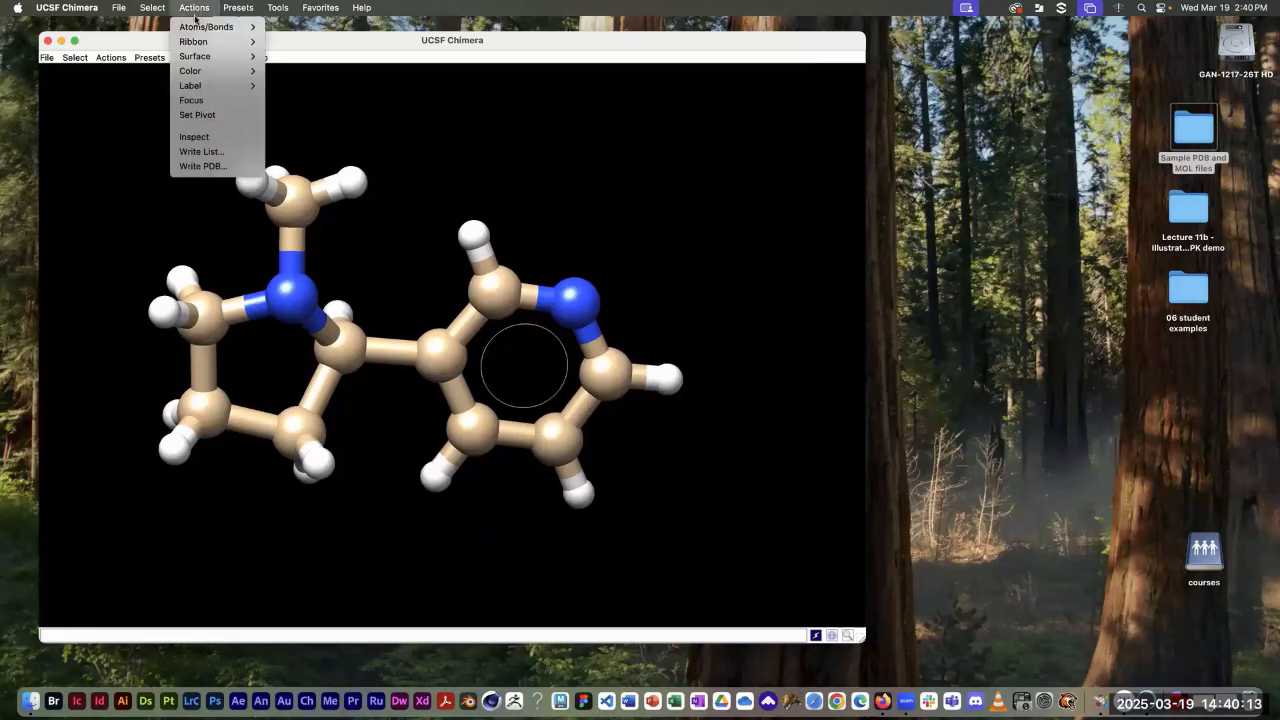
pyautogui.moveTo(196, 27)
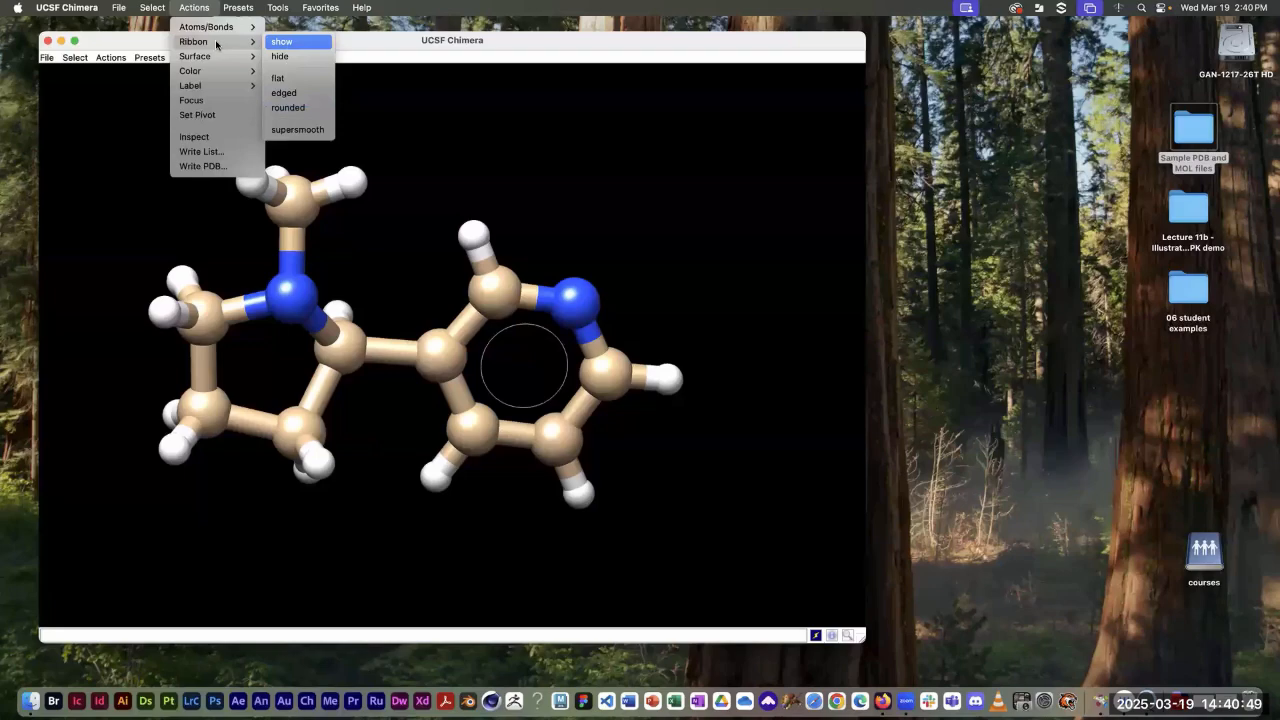
pyautogui.moveTo(262, 57)
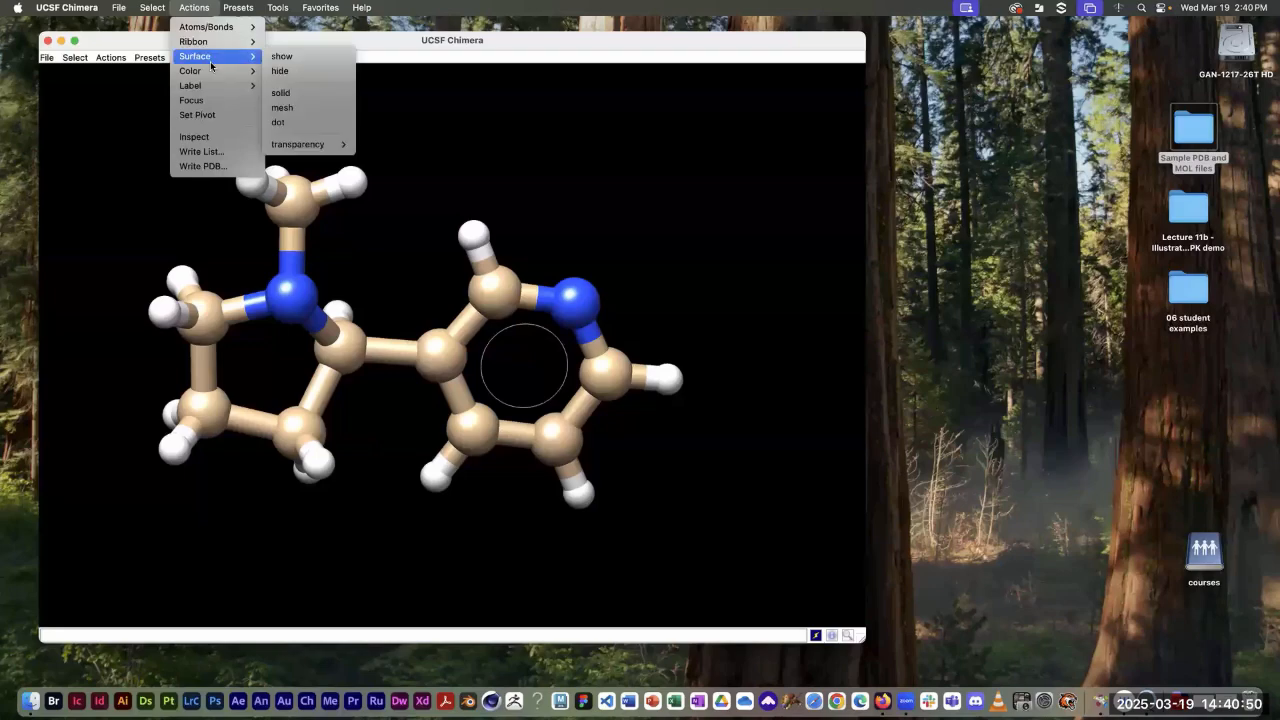
pyautogui.click(287, 58)
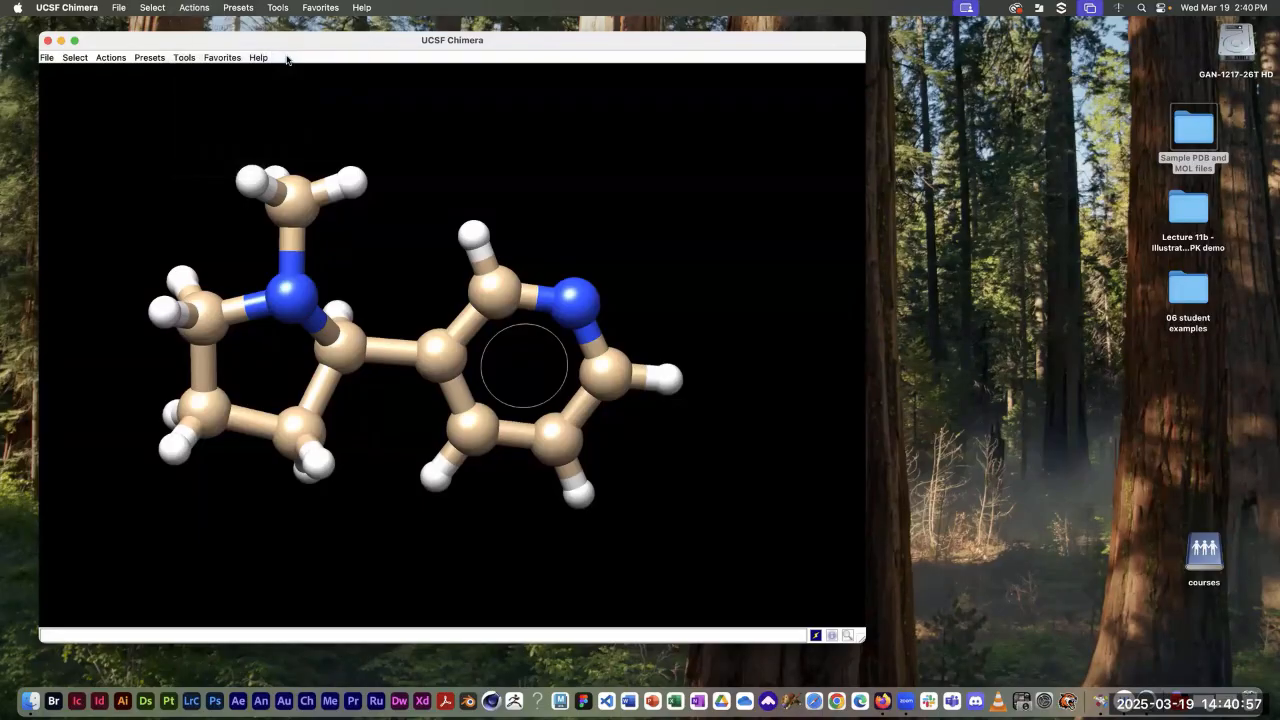
pyautogui.moveTo(493, 185); pyautogui.dragTo(331, 177)
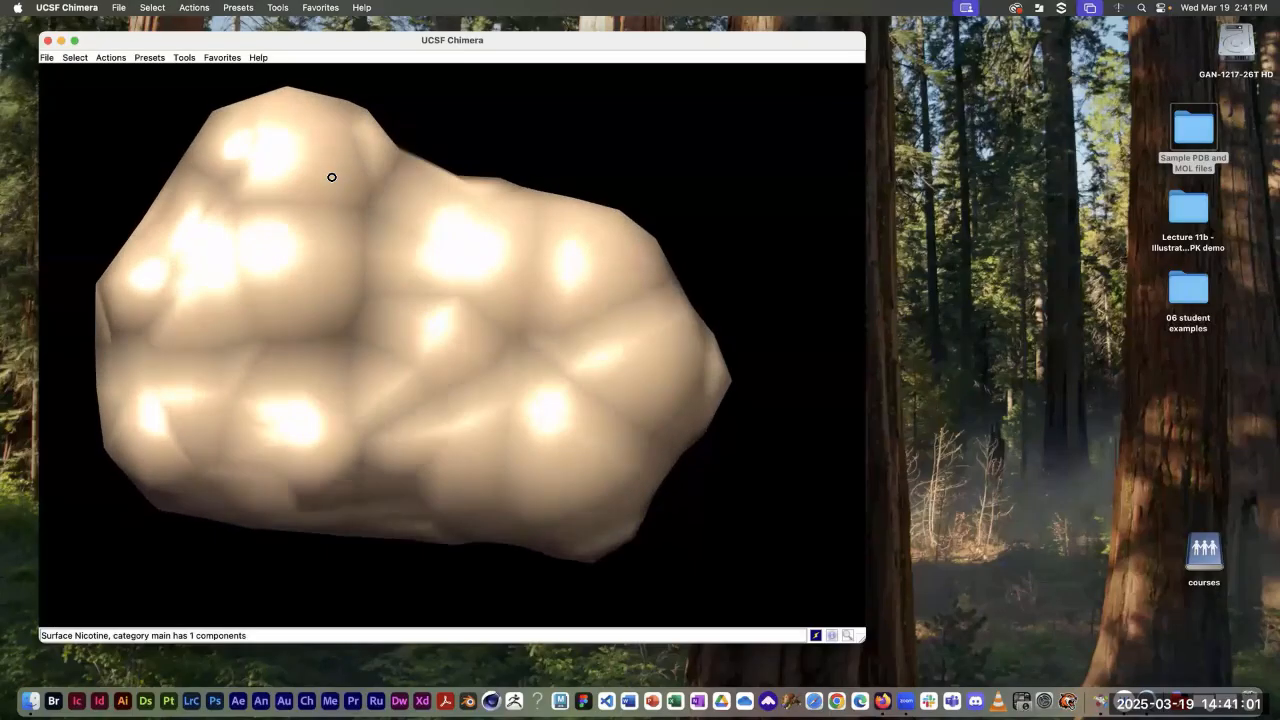
pyautogui.moveTo(340, 226); pyautogui.dragTo(340, 176)
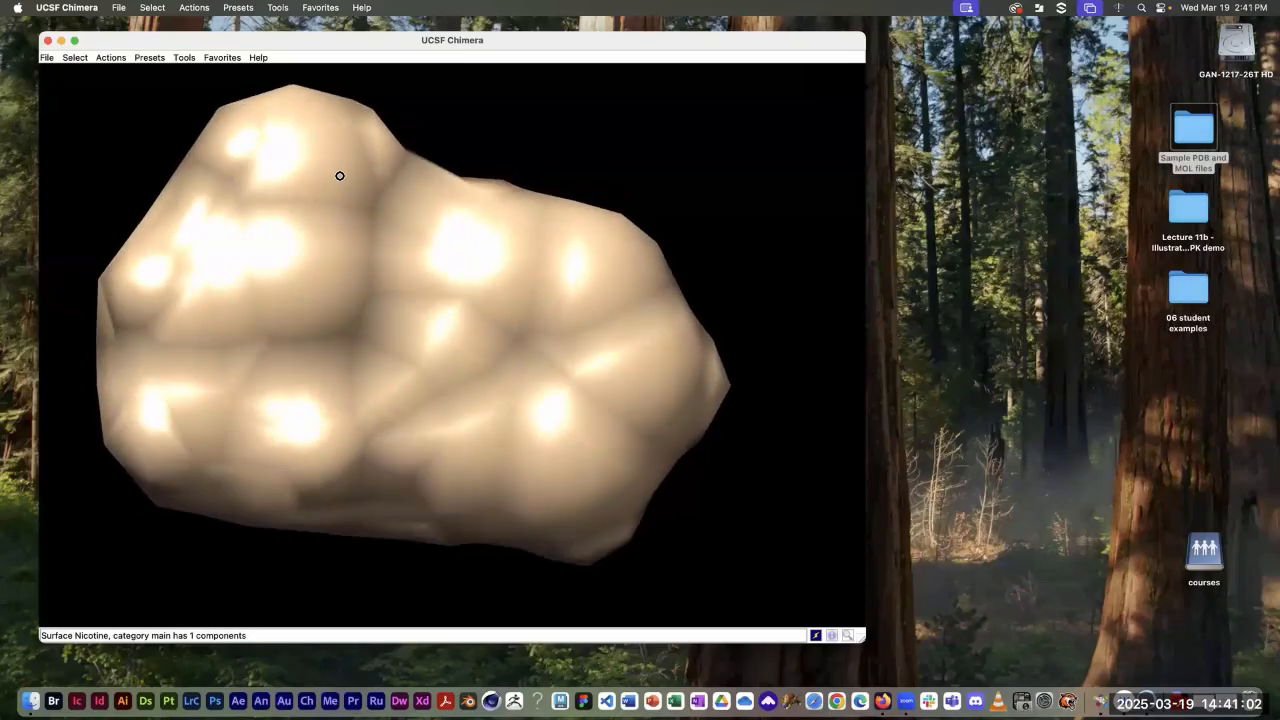
# Step: Try the mesh style on the molecule's surface and rotate the model to view it
pyautogui.click(121, 61)
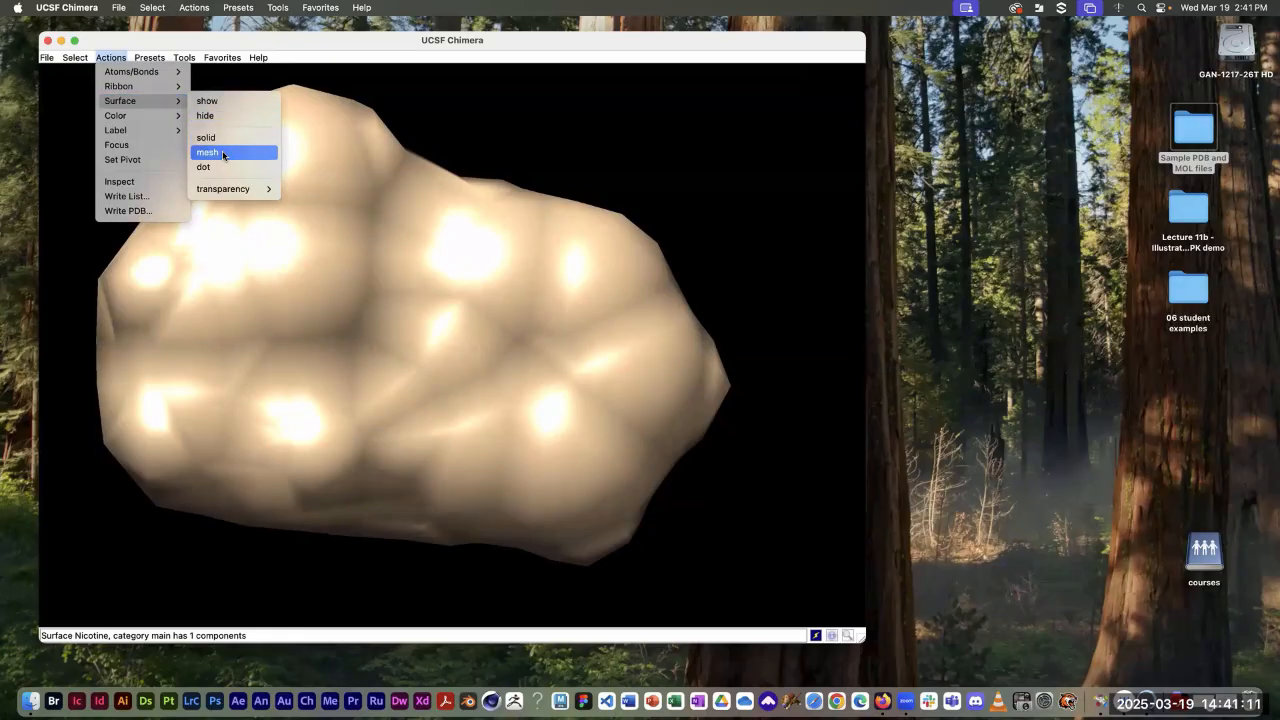
pyautogui.click(222, 153)
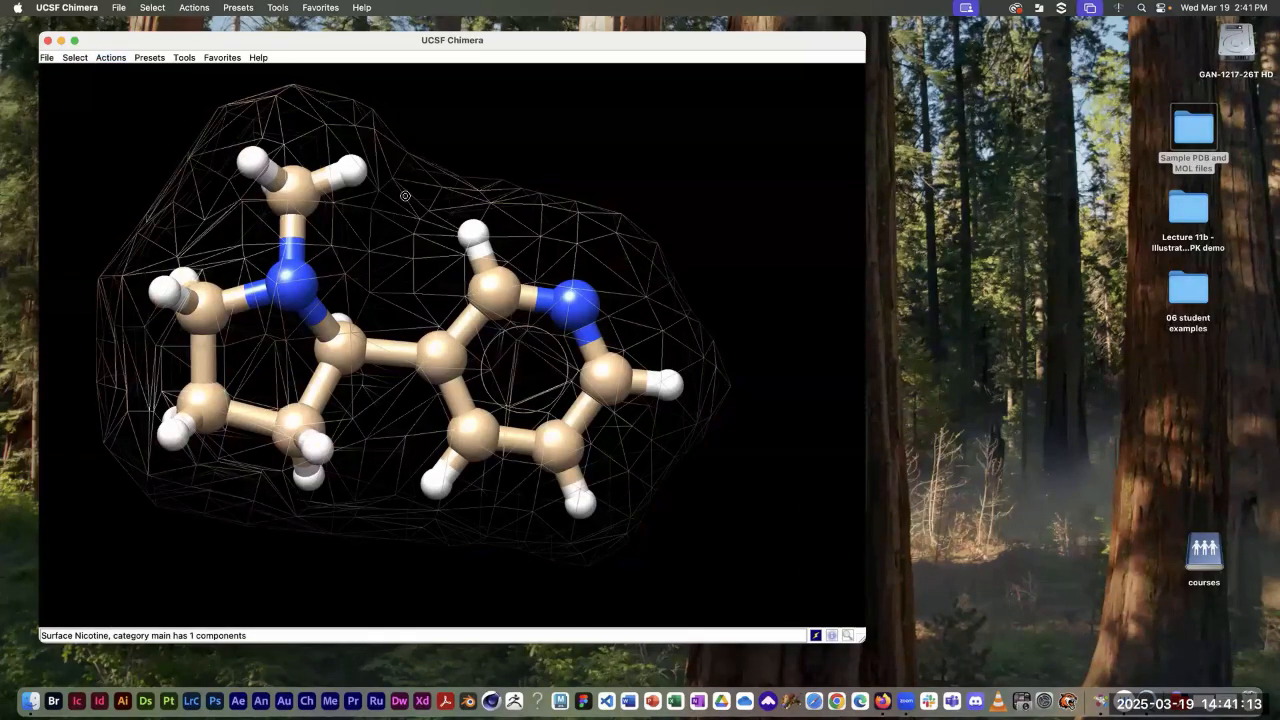
pyautogui.moveTo(405, 196)
pyautogui.mouseDown()
pyautogui.moveTo(360, 271)
pyautogui.moveTo(414, 220)
pyautogui.moveTo(424, 182)
pyautogui.mouseUp()
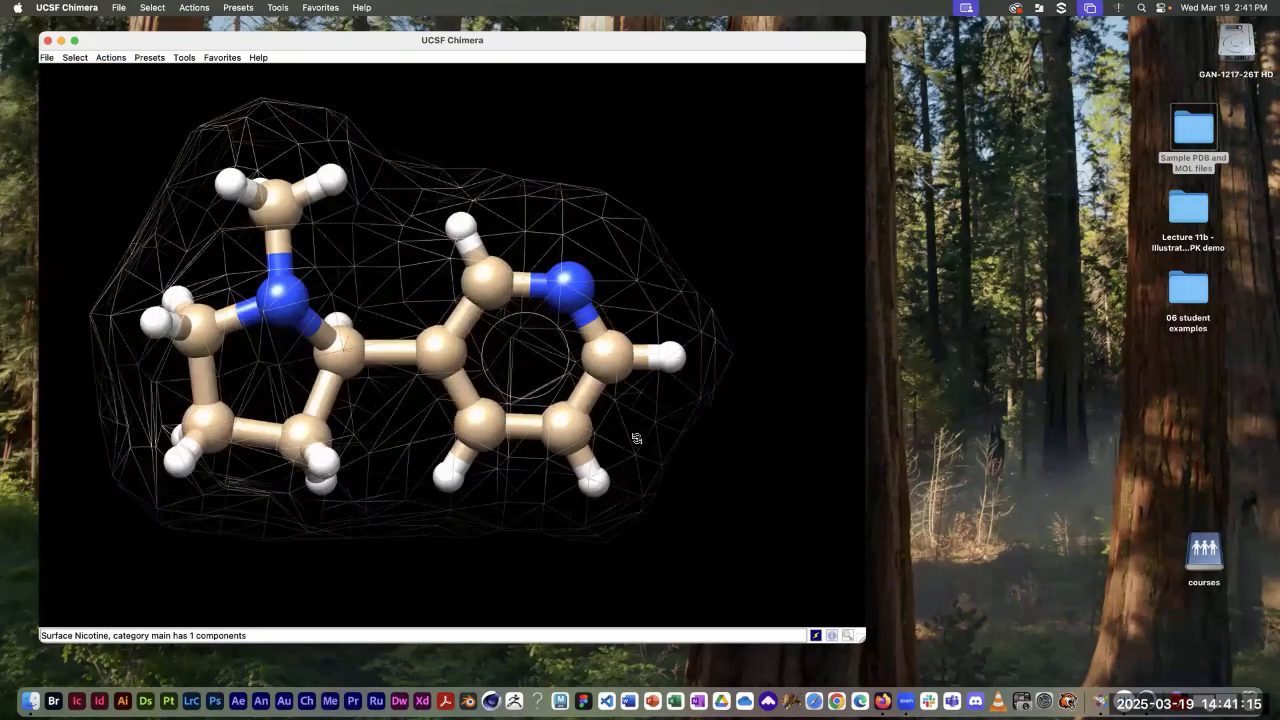
pyautogui.moveTo(636, 438); pyautogui.dragTo(622, 402)
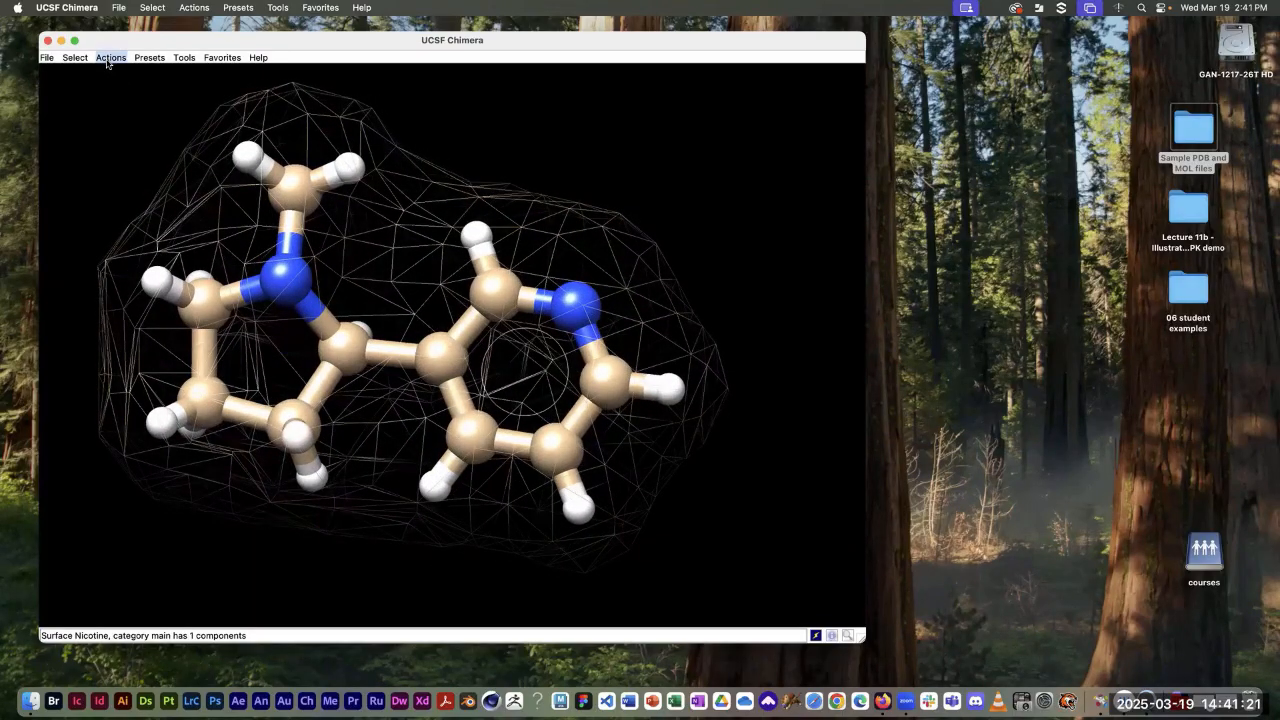
# Step: Try the dot style on the molecule's surface and rotate the model to view it
pyautogui.click(108, 58)
pyautogui.moveTo(108, 102)
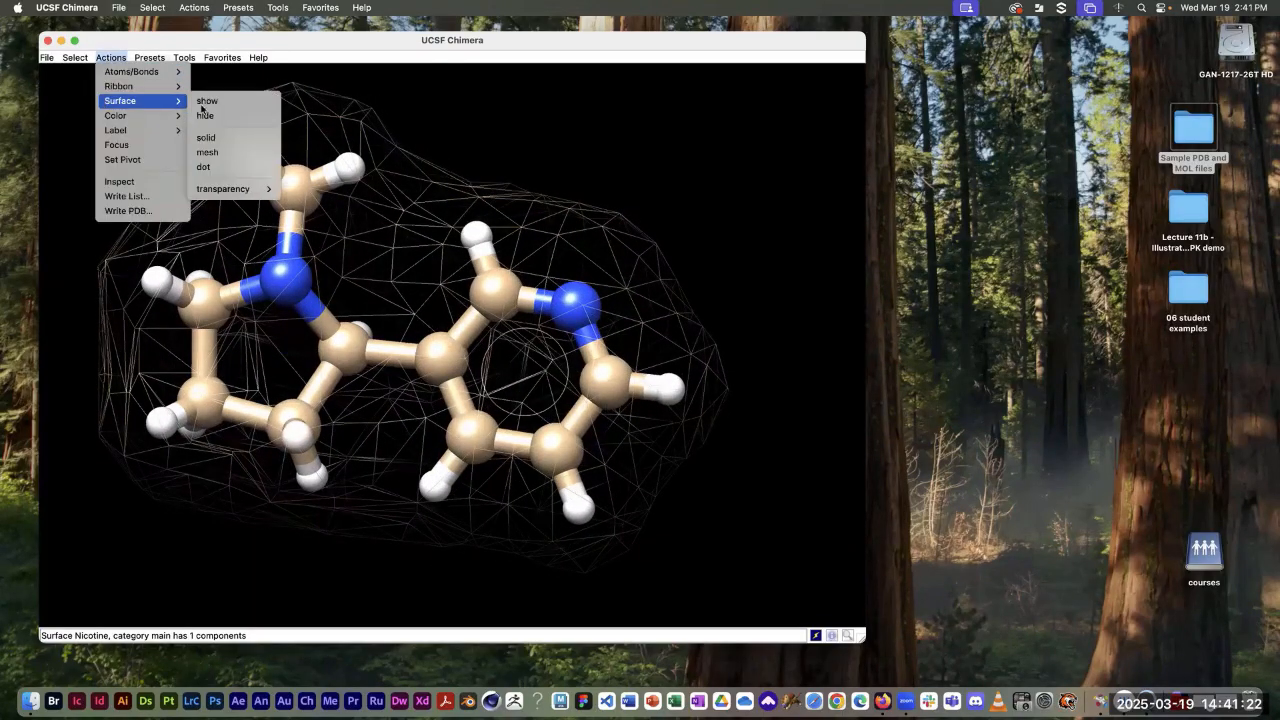
pyautogui.click(205, 168)
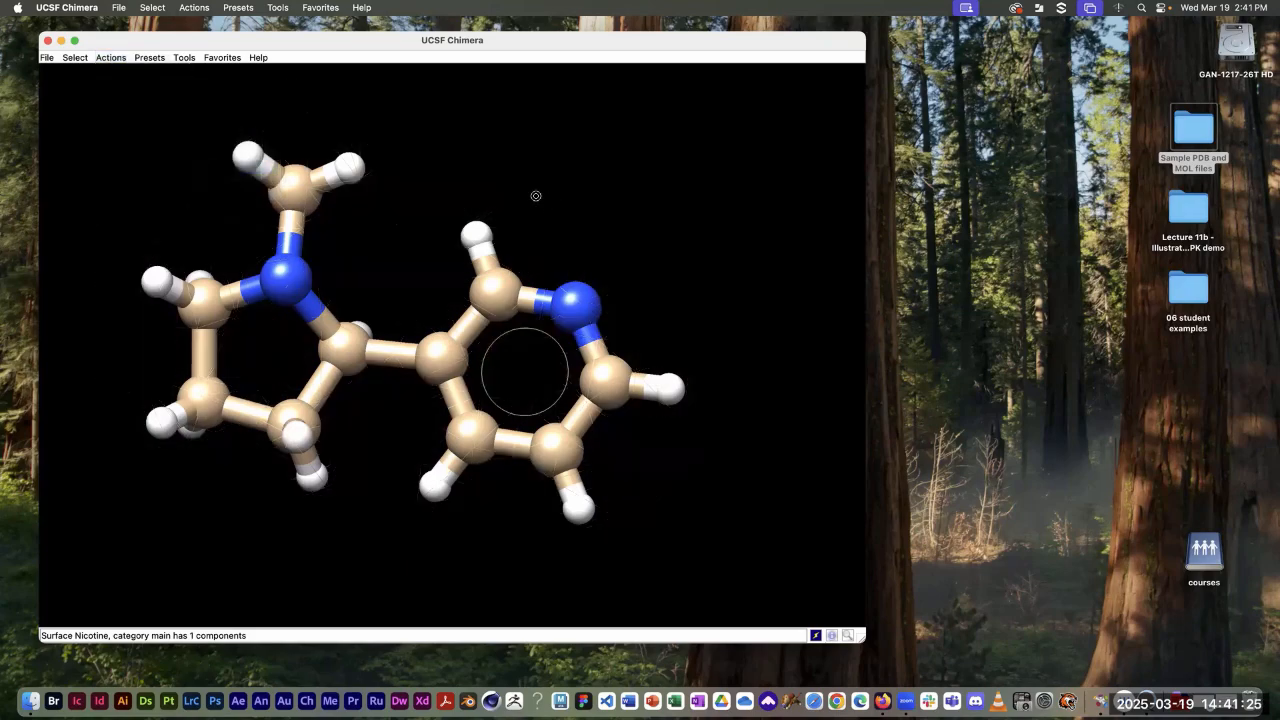
pyautogui.moveTo(534, 197); pyautogui.dragTo(536, 246)
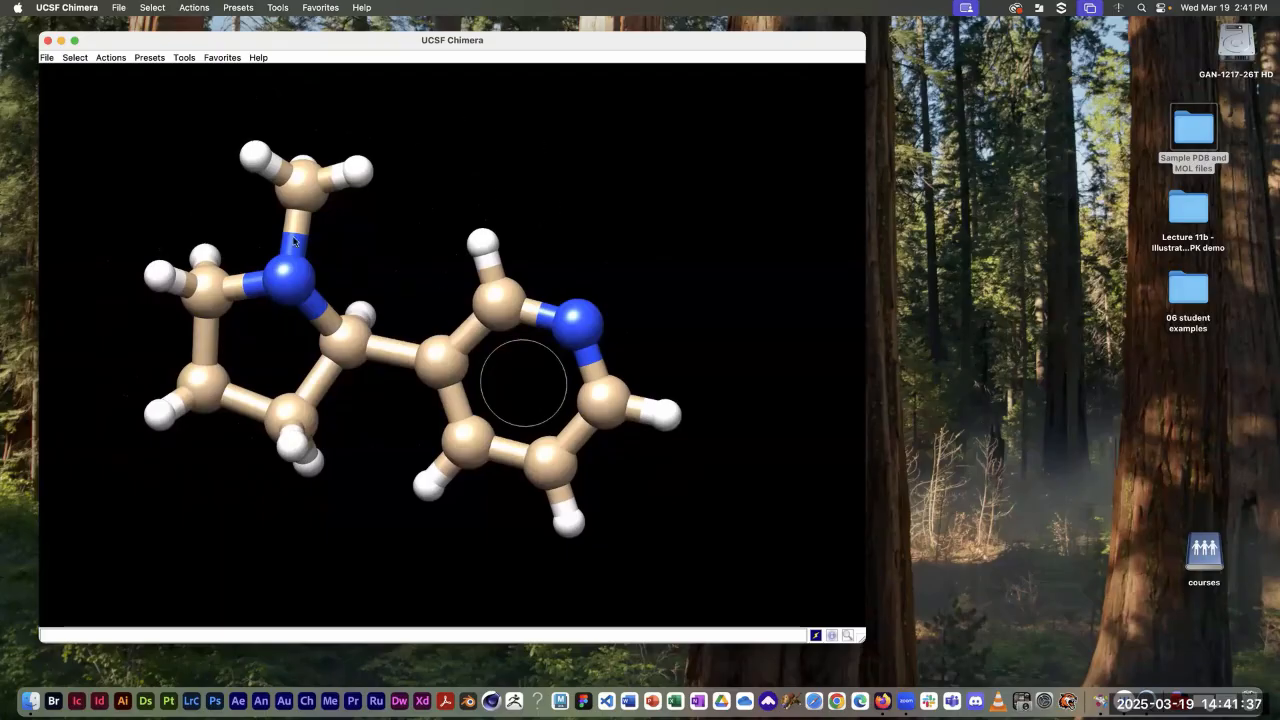
# Step: Display the molecule's surface as solid with 60% transparency and rotate the model slightly
pyautogui.click(118, 59)
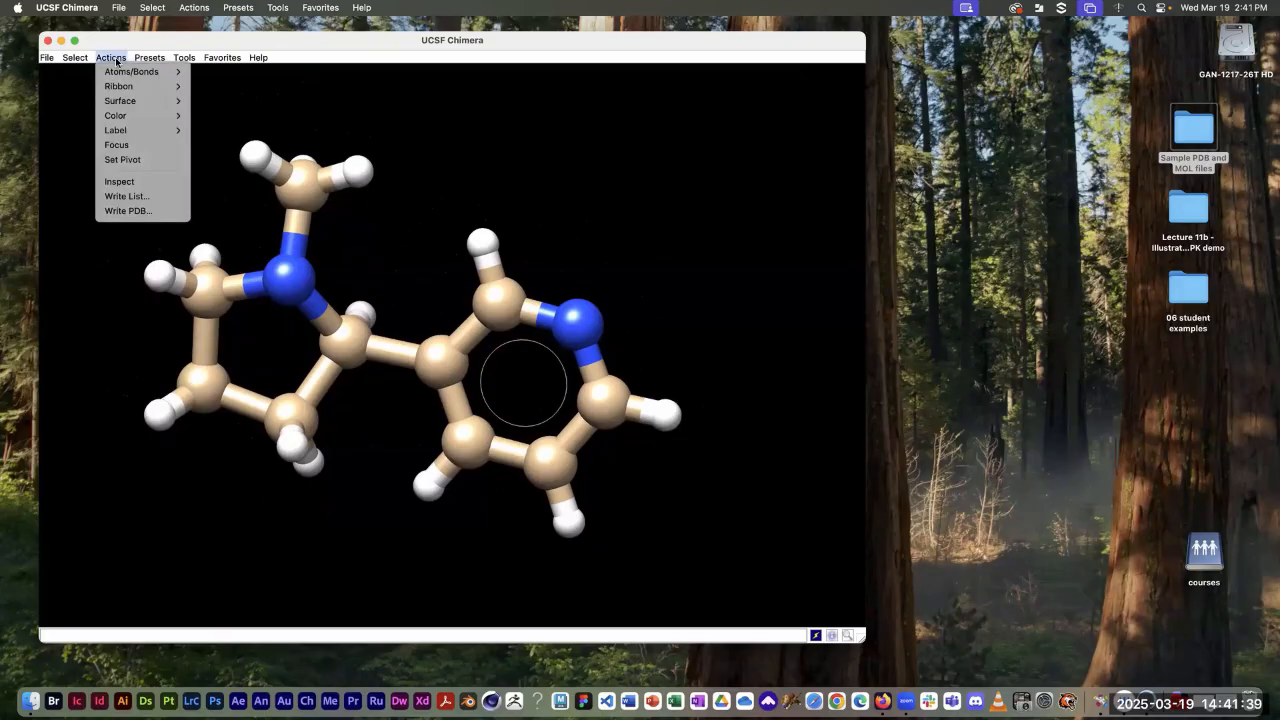
pyautogui.moveTo(116, 103)
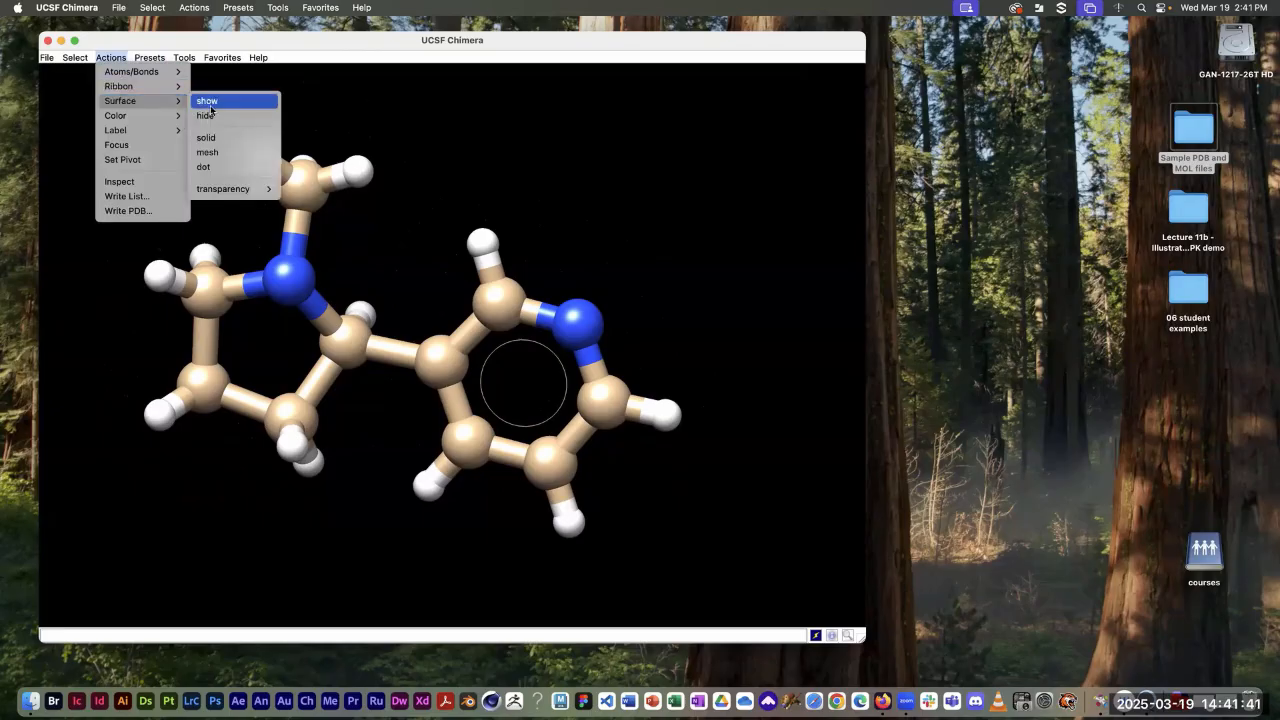
pyautogui.click(210, 138)
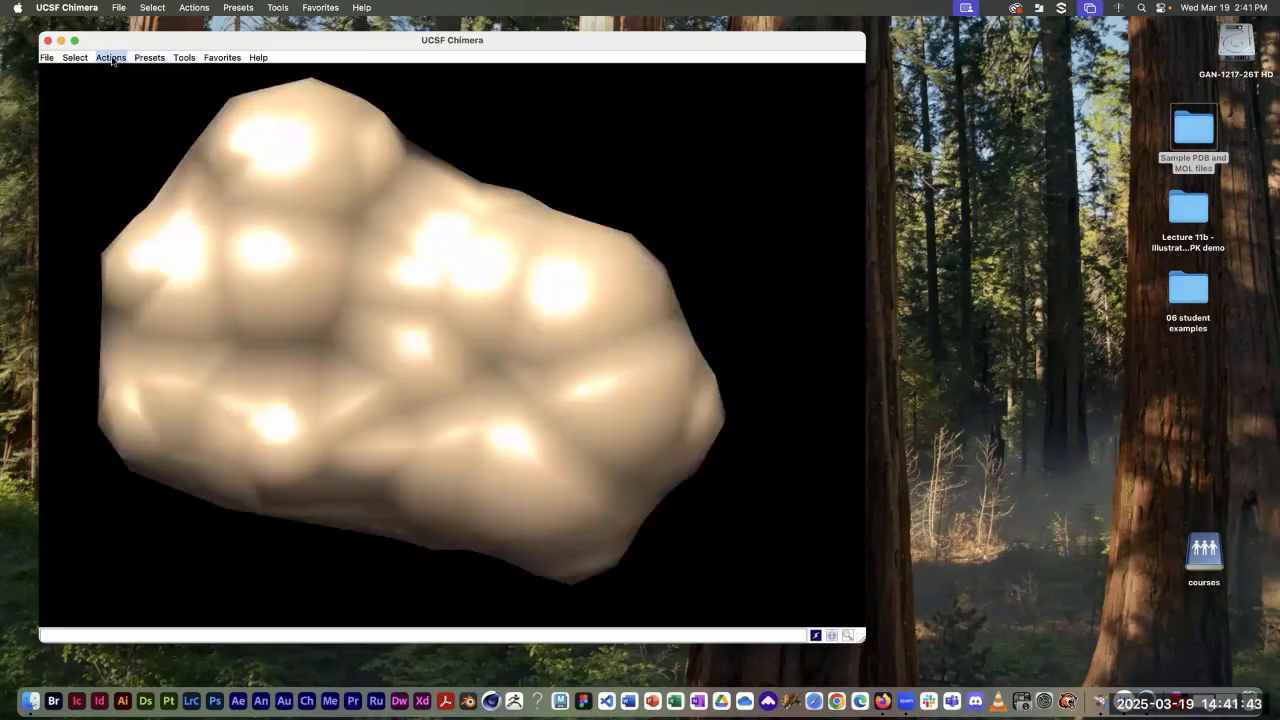
pyautogui.click(111, 58)
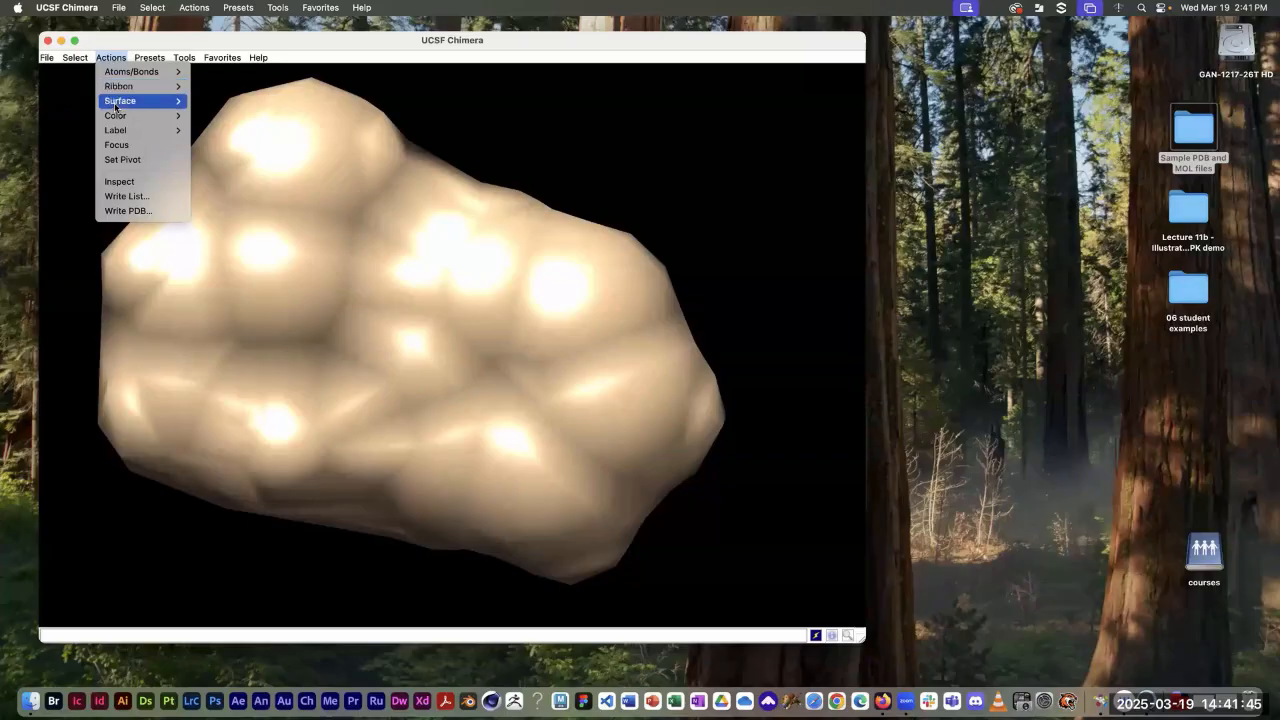
pyautogui.moveTo(118, 101)
pyautogui.moveTo(224, 190)
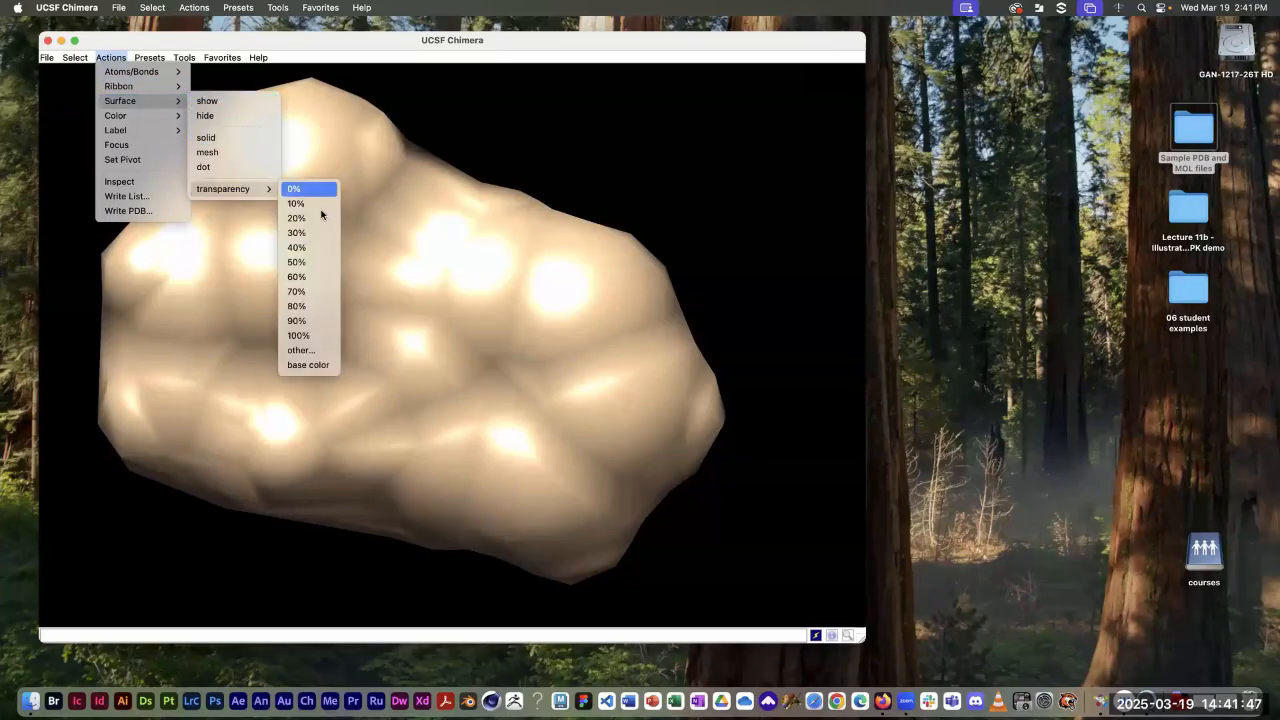
pyautogui.click(312, 277)
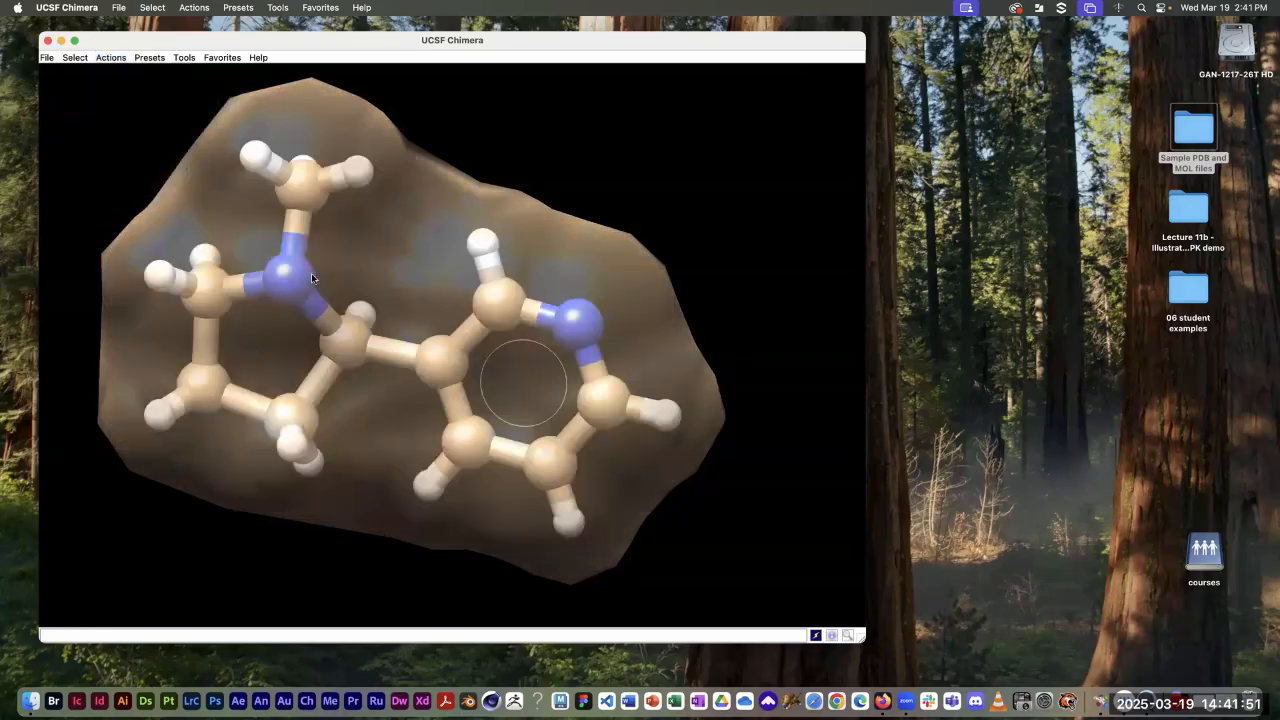
pyautogui.moveTo(510, 208); pyautogui.dragTo(566, 206)
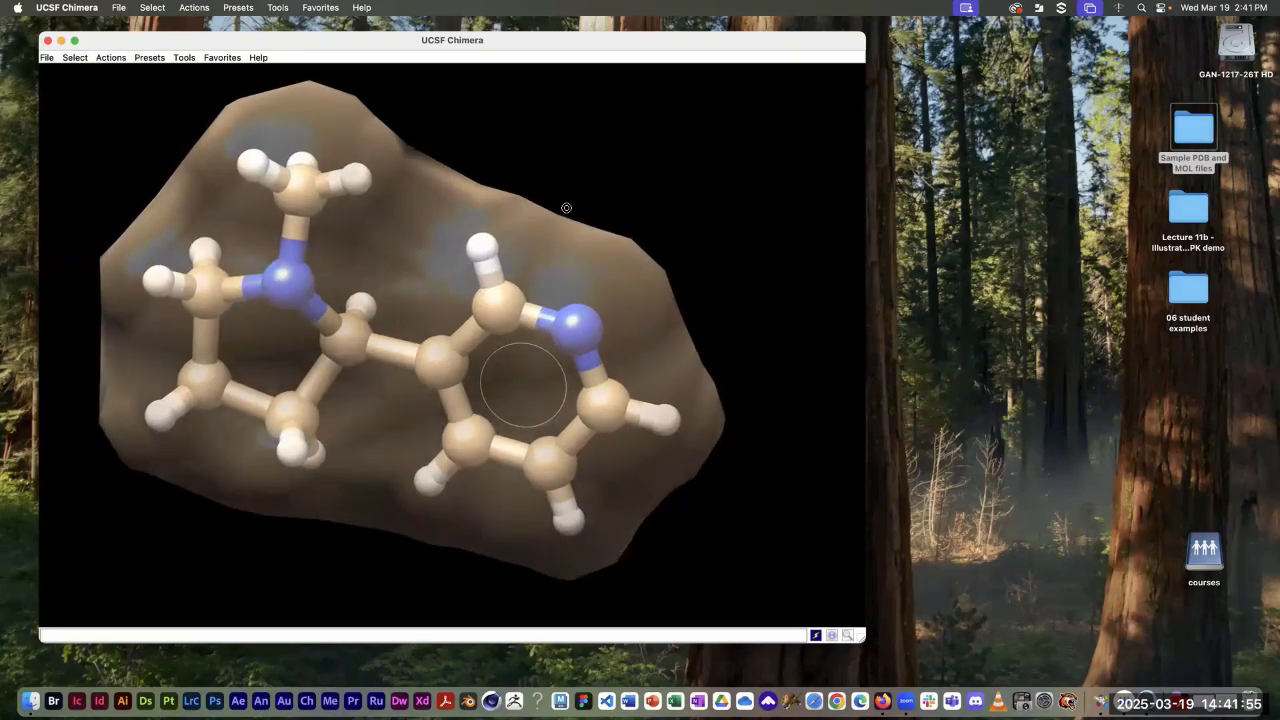
# Step: Hide the molecule's surface so only the ball & stick model is displayed
pyautogui.click(110, 58)
pyautogui.moveTo(170, 104)
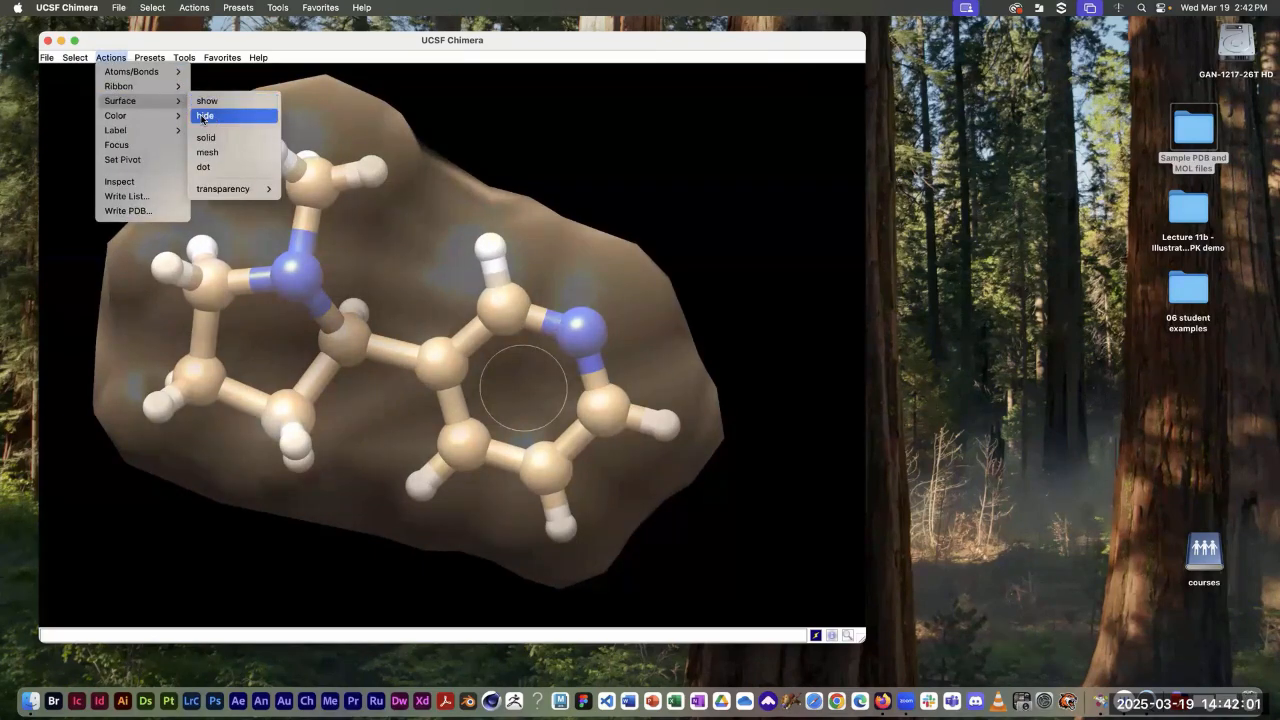
pyautogui.click(203, 117)
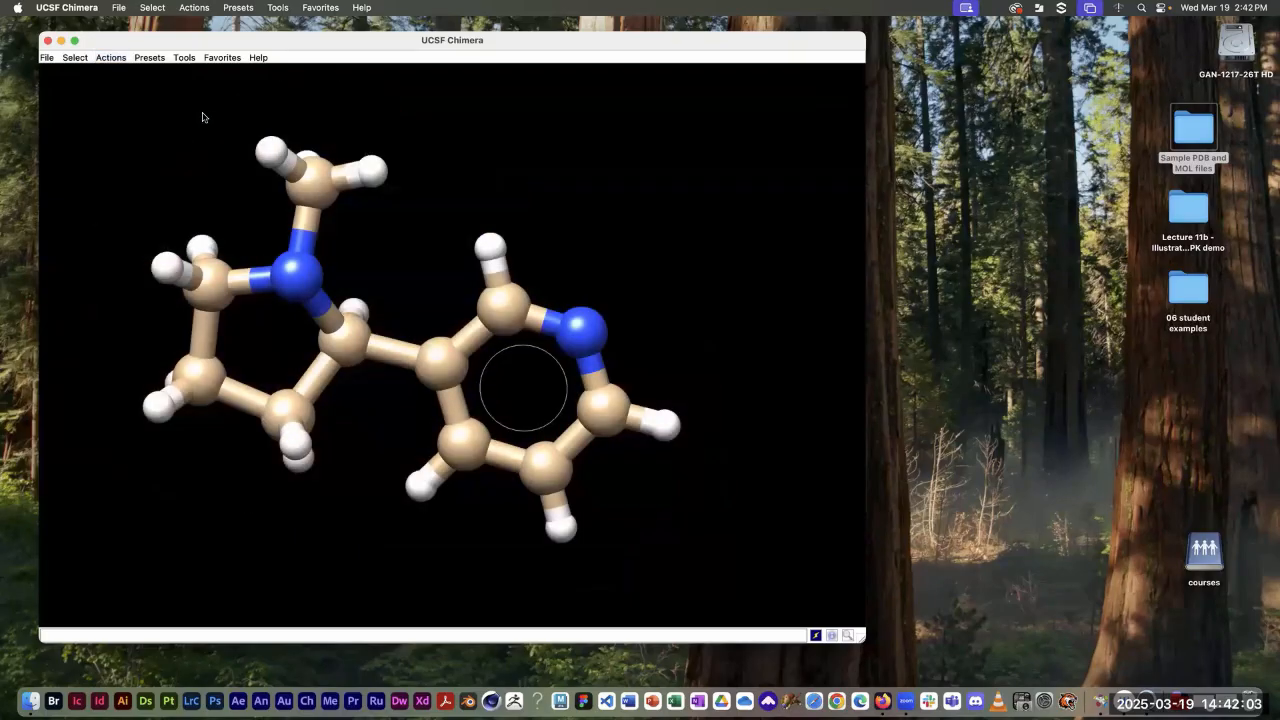
# Step: Try orange red on the whole molecule, and recolor it by element
pyautogui.click(115, 58)
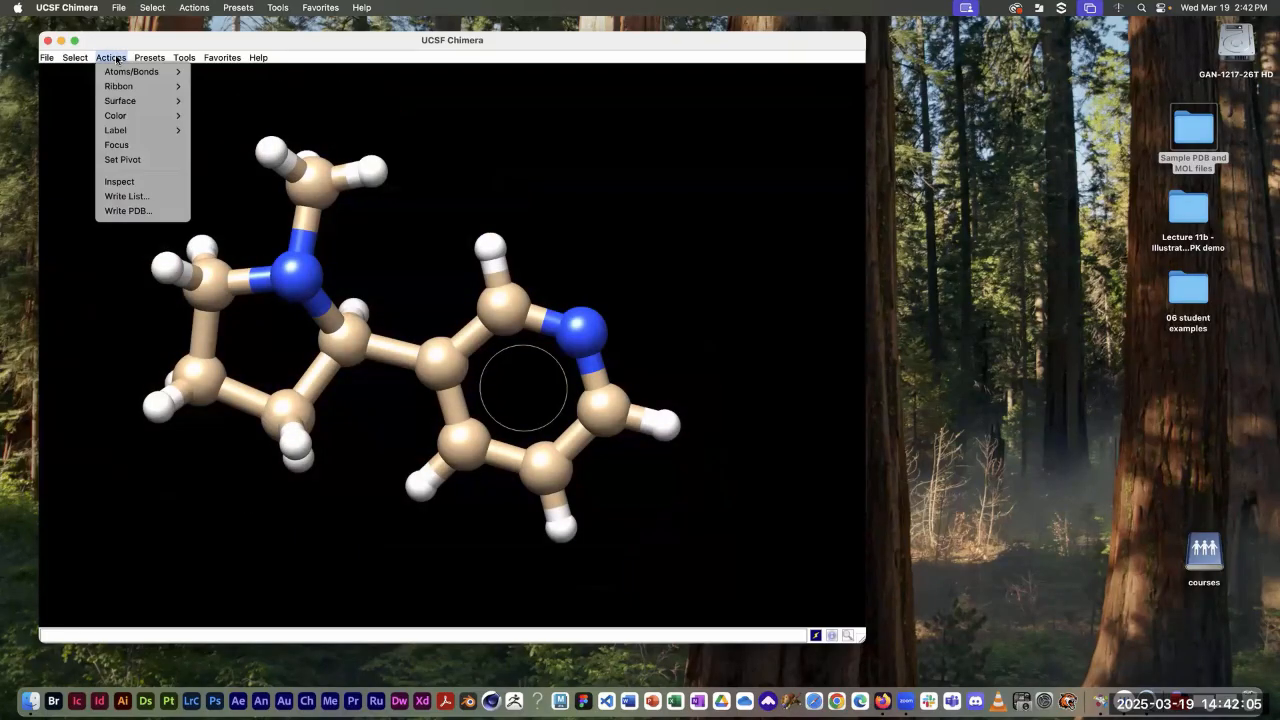
pyautogui.moveTo(111, 119)
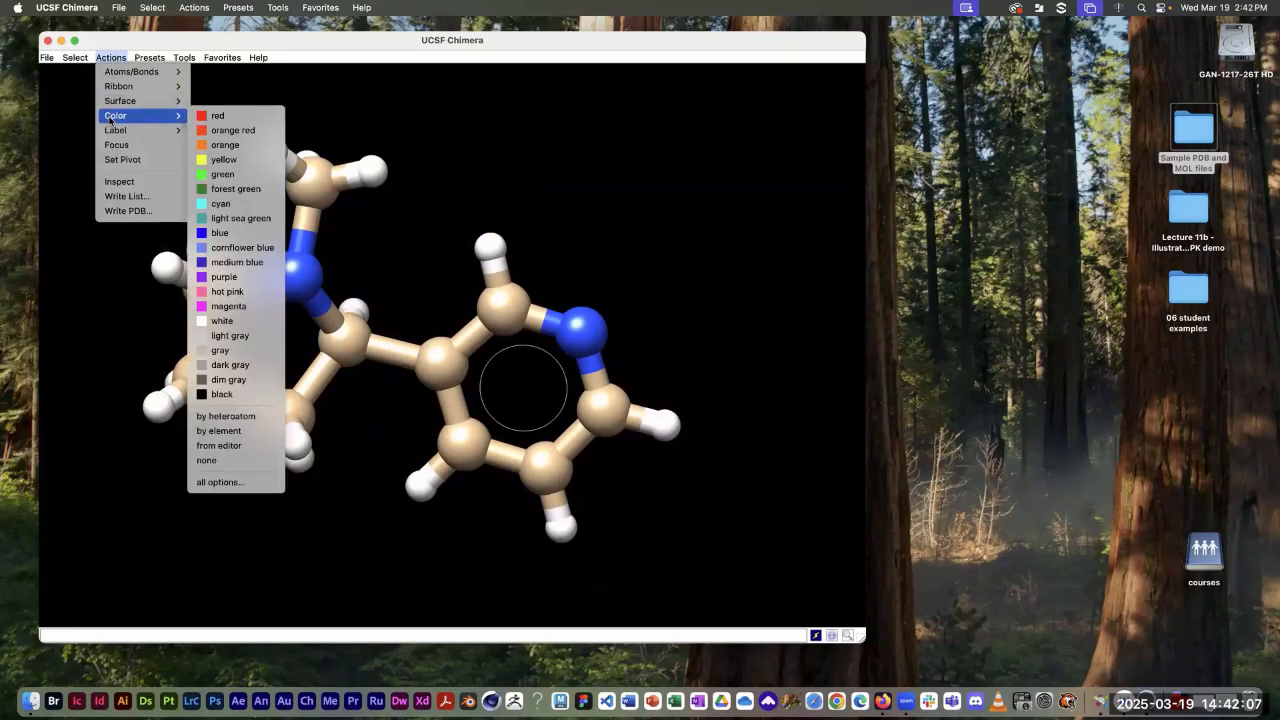
pyautogui.click(237, 137)
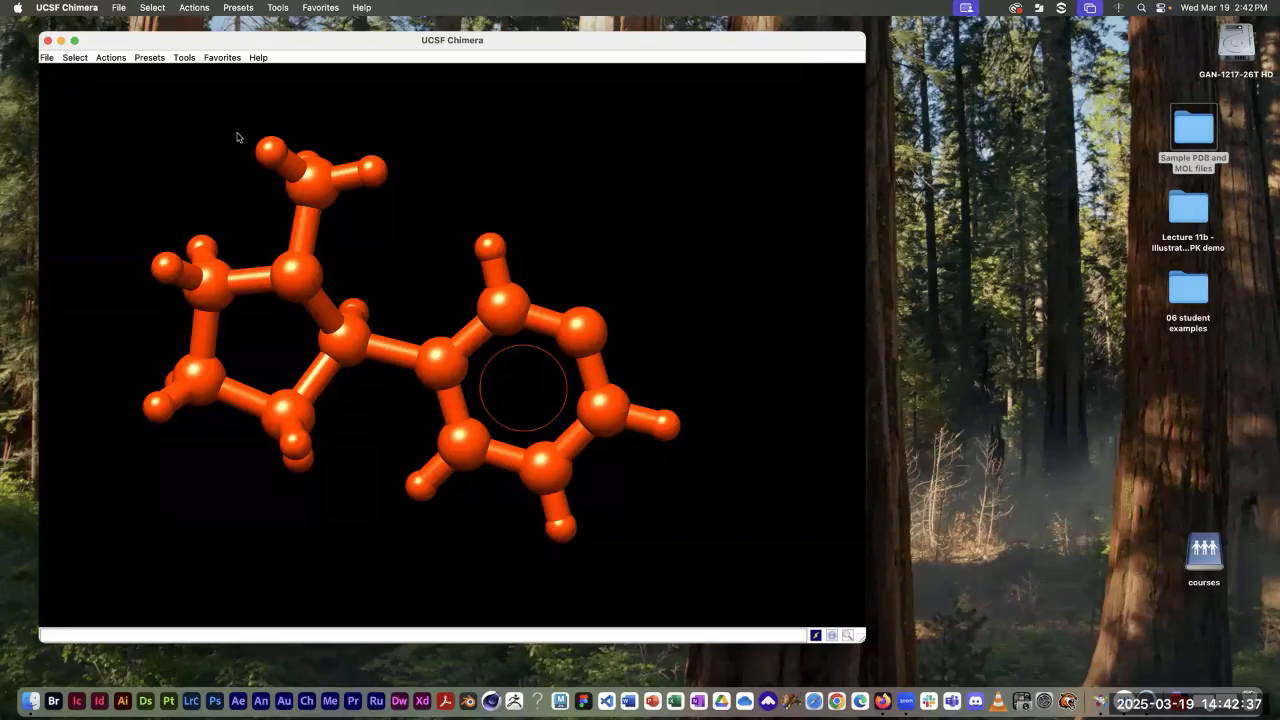
pyautogui.click(111, 58)
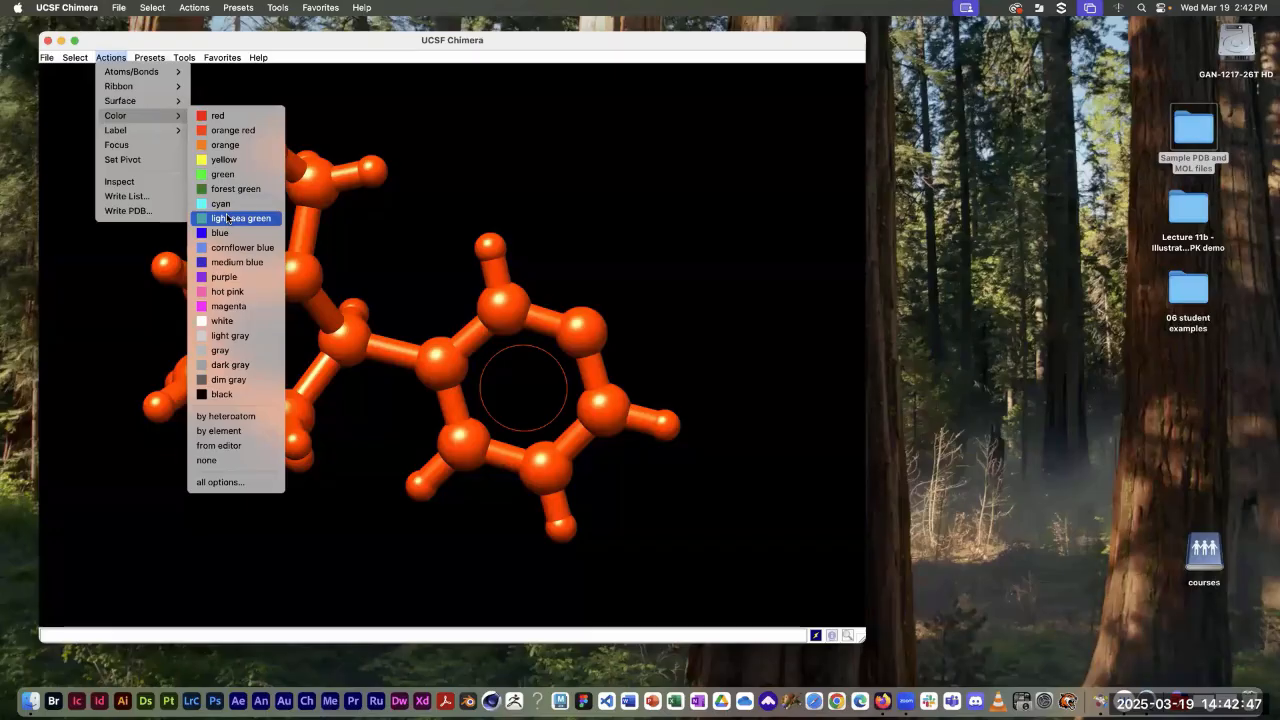
pyautogui.click(224, 432)
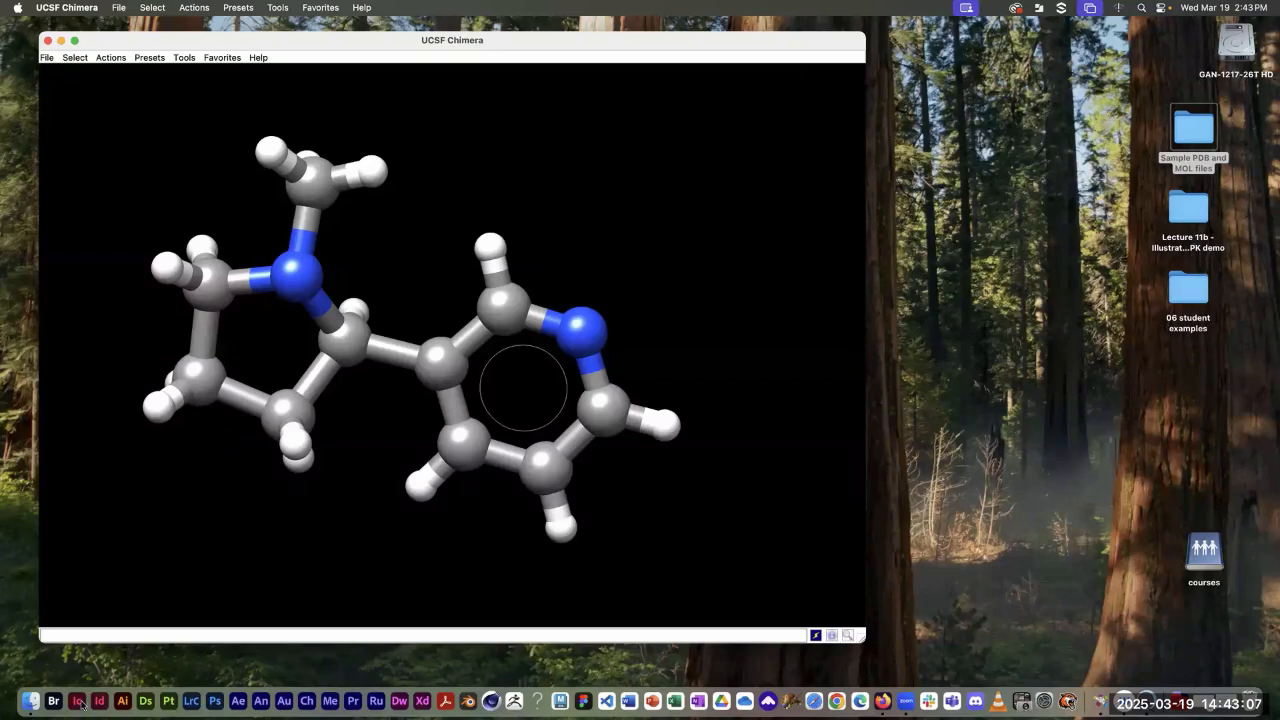
# Step: Open the complete set of color options and move the Color Actions window closer to the molecule
pyautogui.click(110, 57)
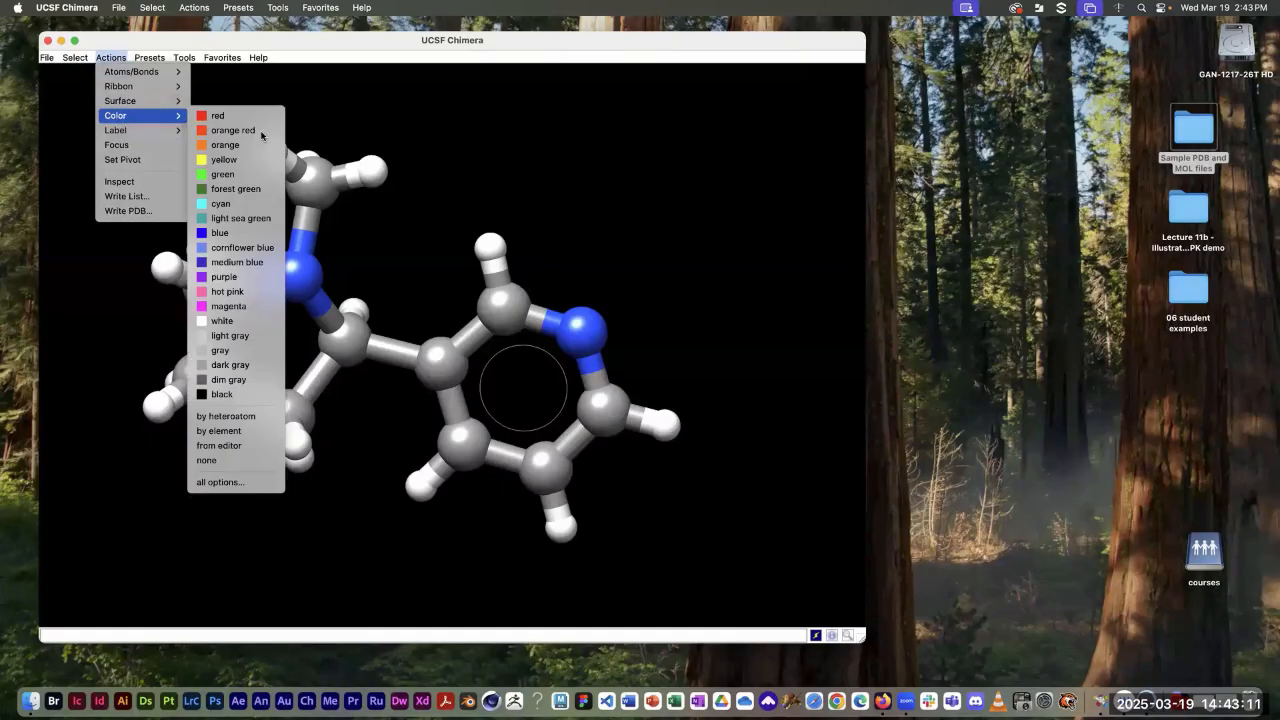
pyautogui.click(258, 483)
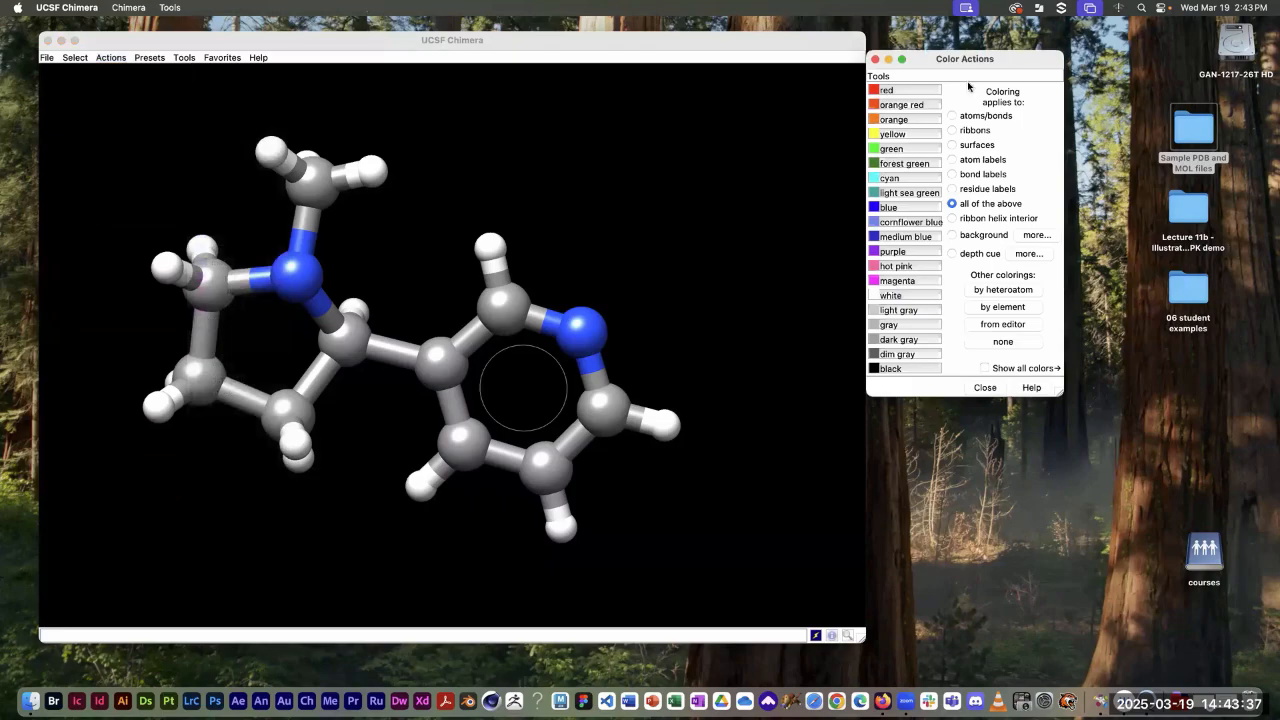
pyautogui.moveTo(977, 63); pyautogui.dragTo(845, 140)
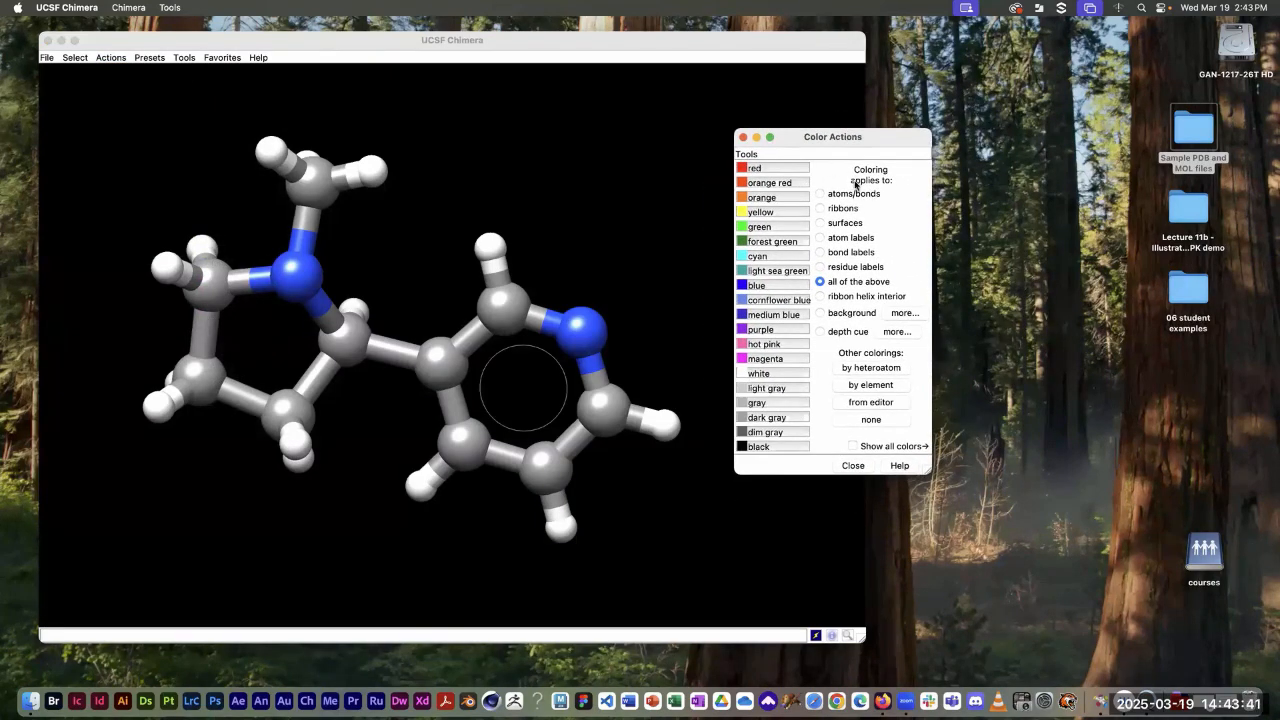
# Step: Try orange red, forest green and light sea green on the molecule, and restore the coloring by element
pyautogui.click(762, 183)
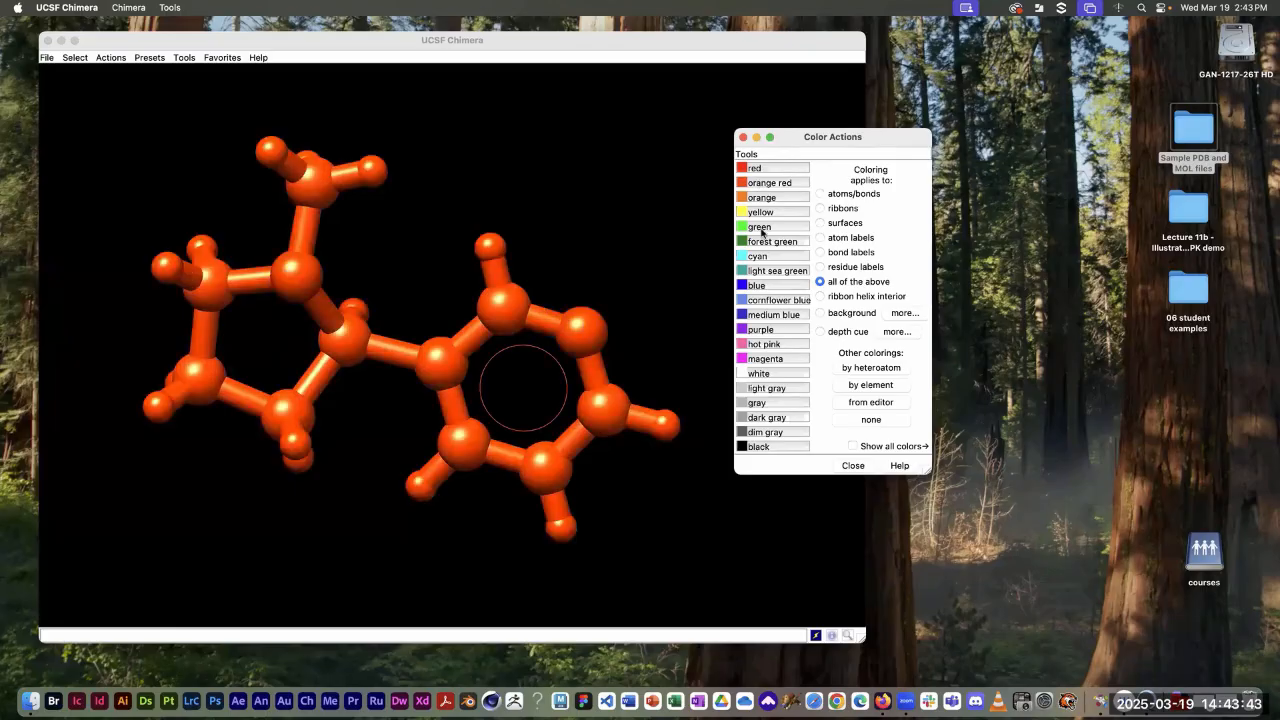
pyautogui.click(762, 242)
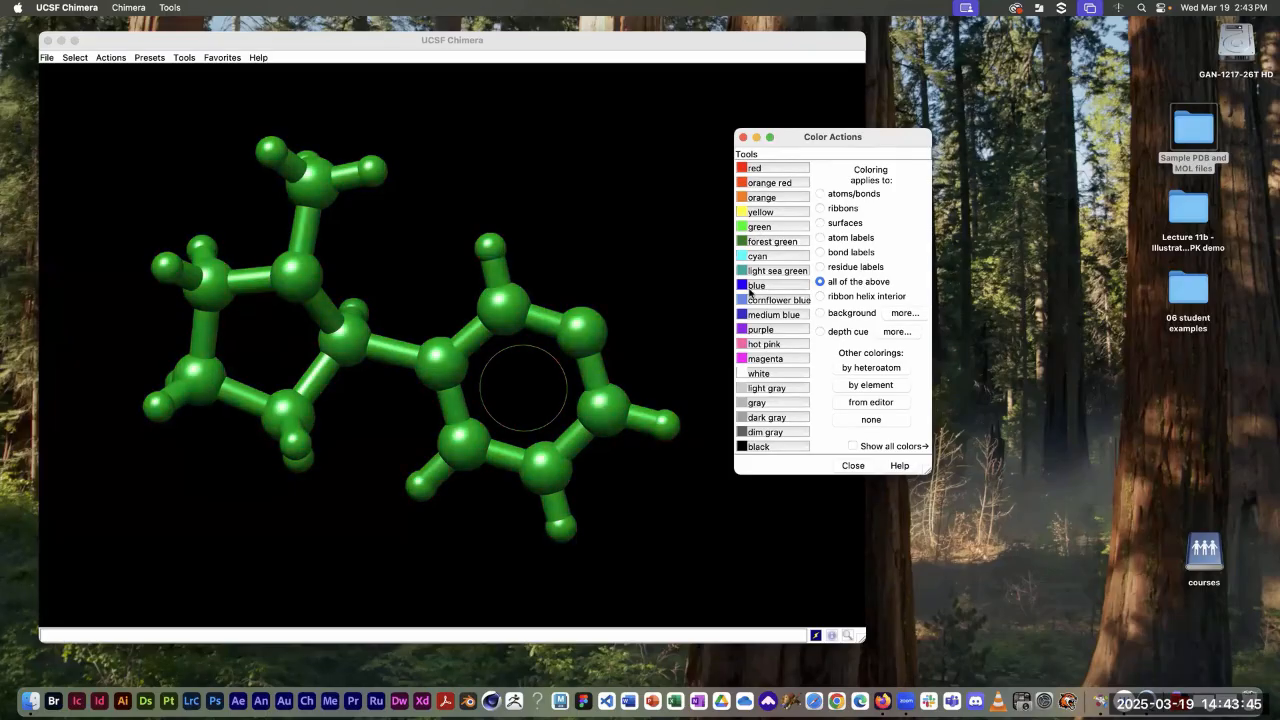
pyautogui.click(762, 268)
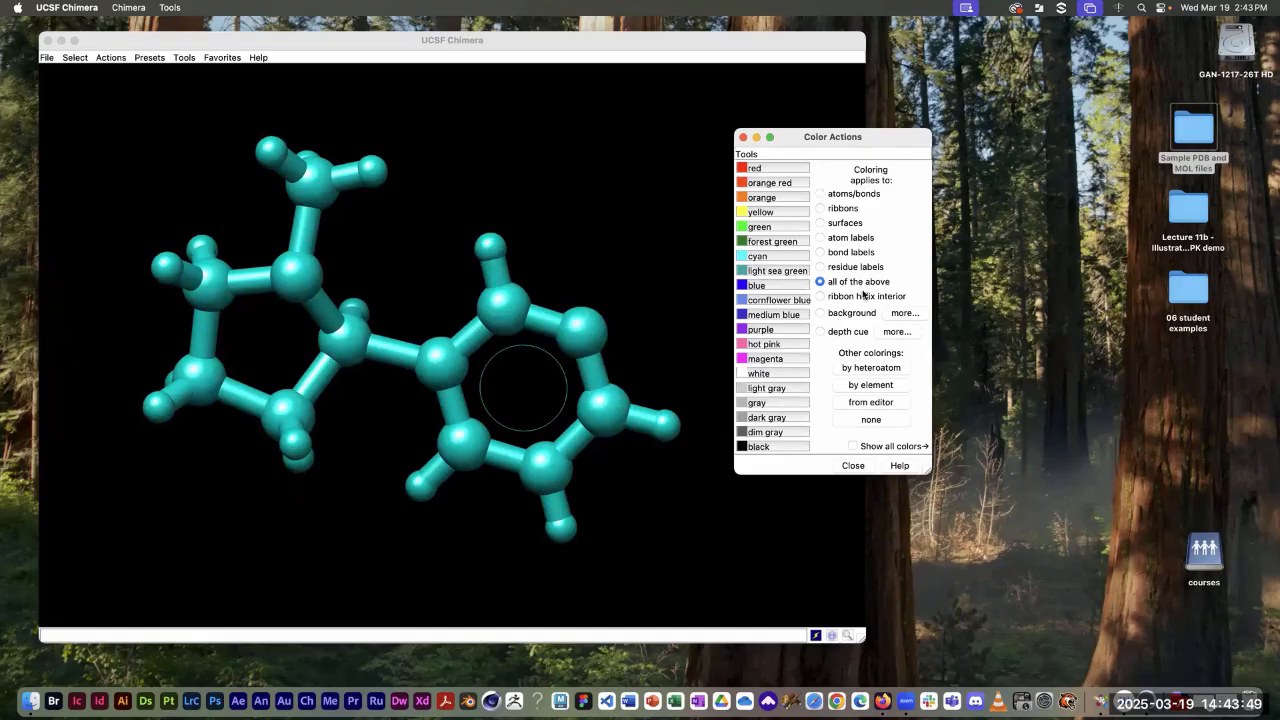
pyautogui.click(870, 385)
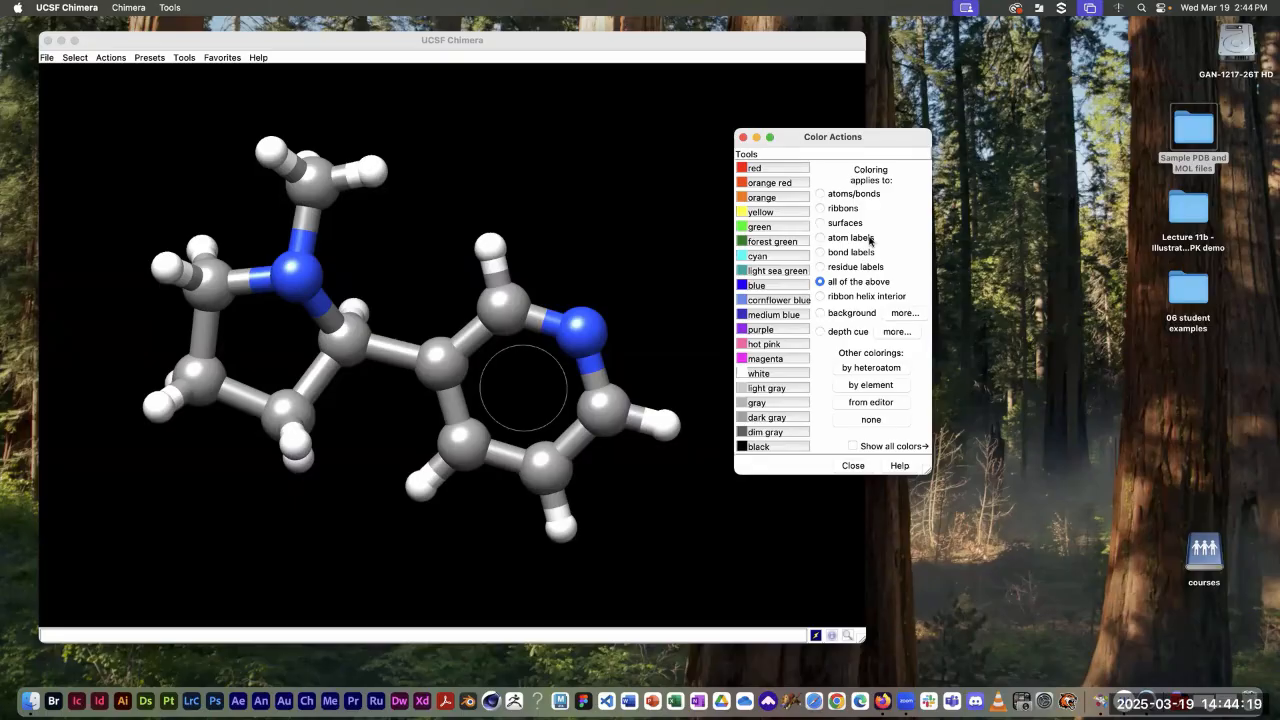
# Step: Restrict coloring to surfaces only and show the surface around the nicotine molecule
pyautogui.click(819, 209)
pyautogui.click(820, 223)
pyautogui.click(110, 57)
pyautogui.moveTo(140, 101)
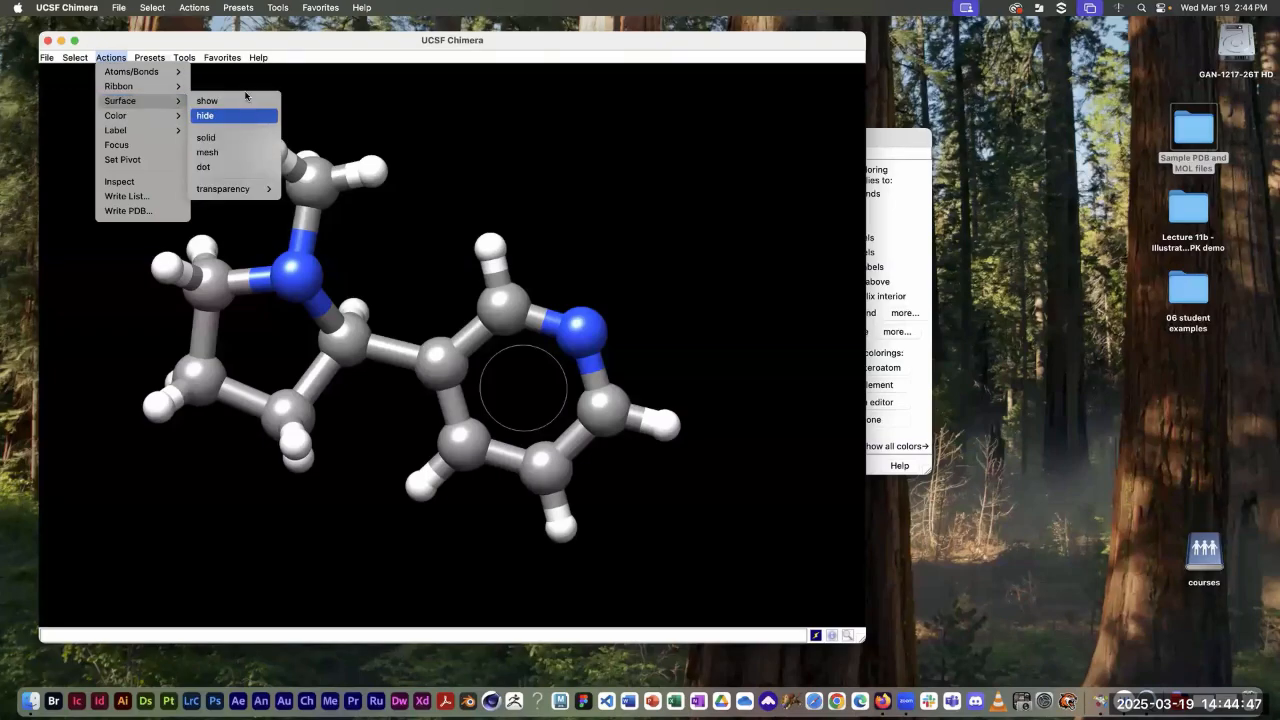
pyautogui.click(244, 101)
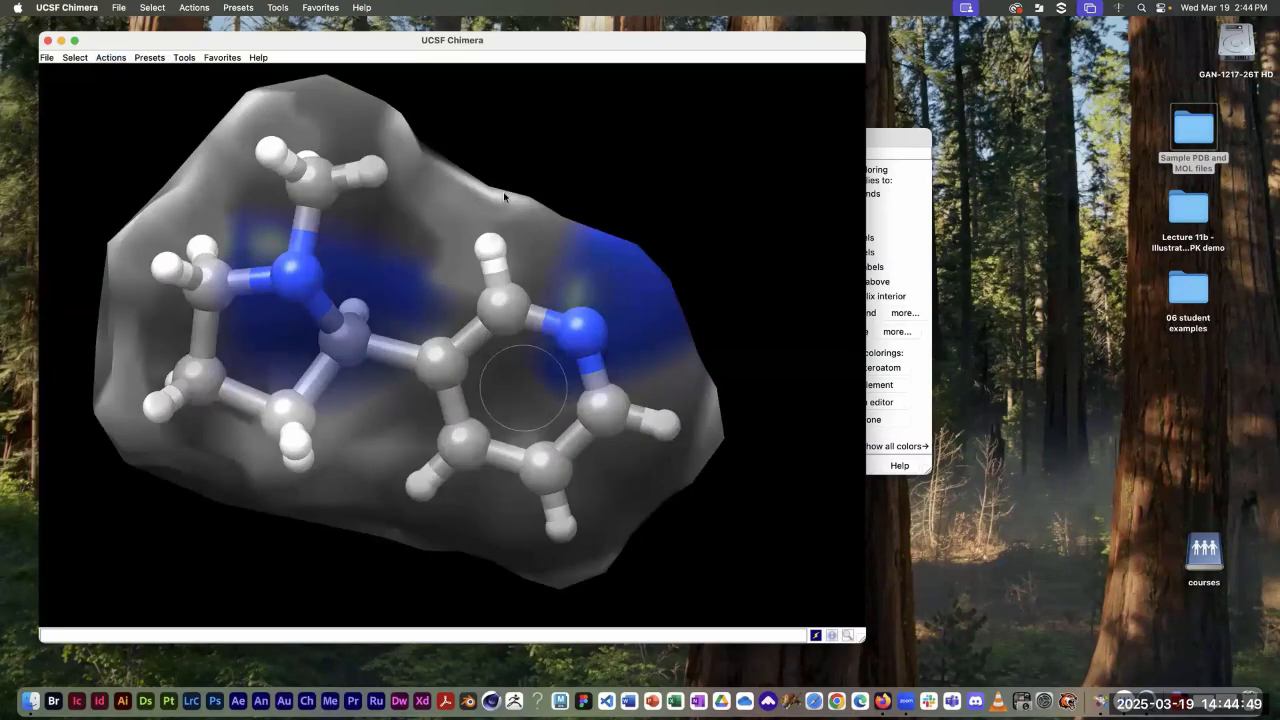
pyautogui.moveTo(515, 140)
pyautogui.mouseDown()
pyautogui.moveTo(497, 163)
pyautogui.moveTo(503, 126)
pyautogui.mouseUp()
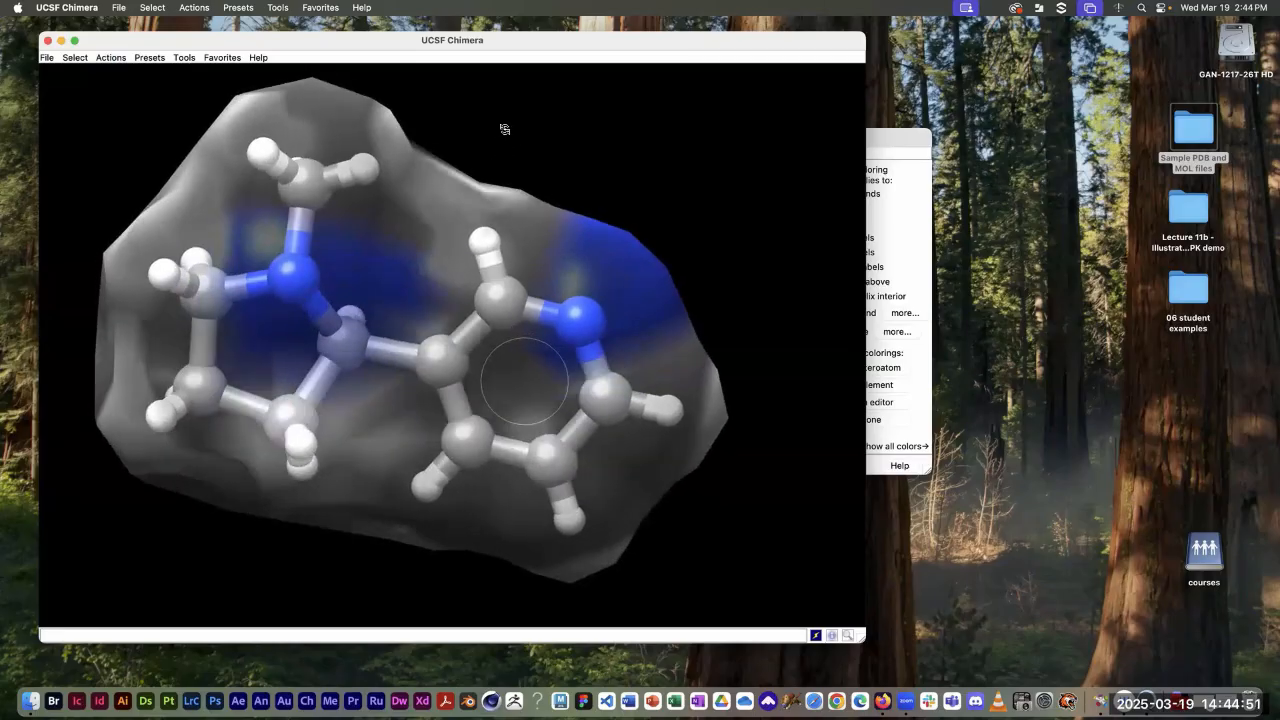
# Step: Set the surface transparency to 60% and color only the surface orange
pyautogui.click(112, 58)
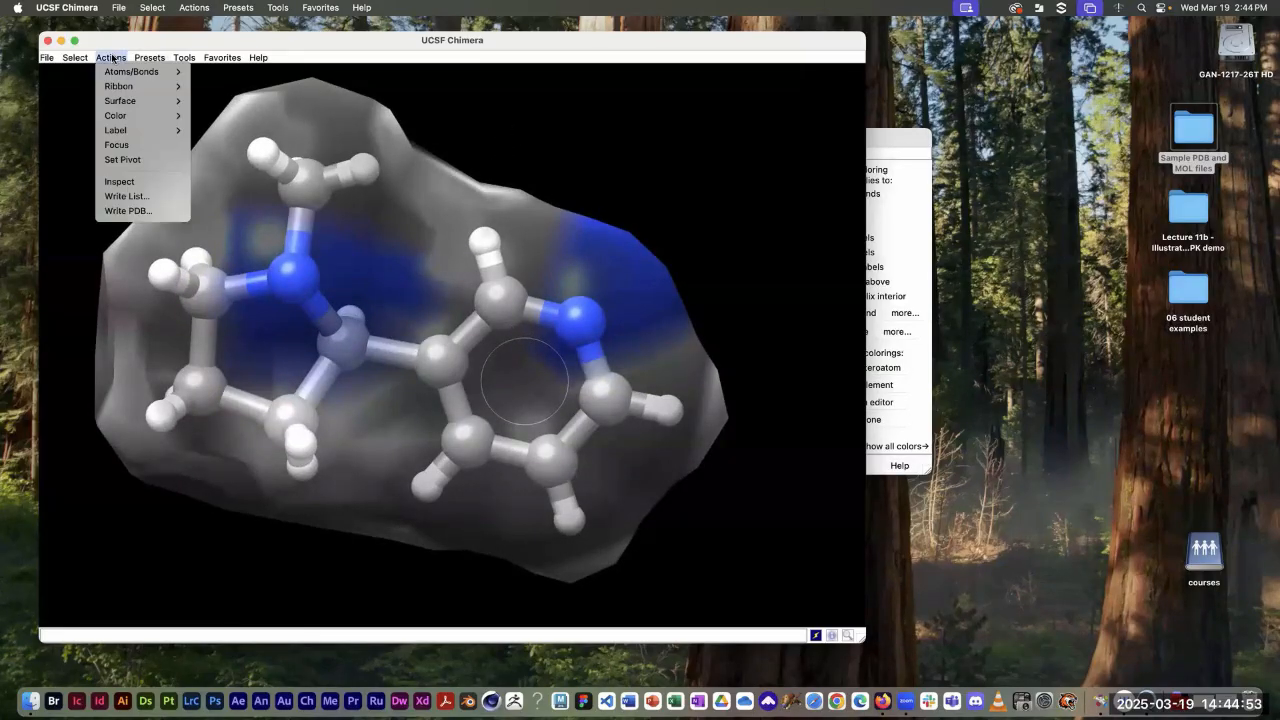
pyautogui.moveTo(113, 101)
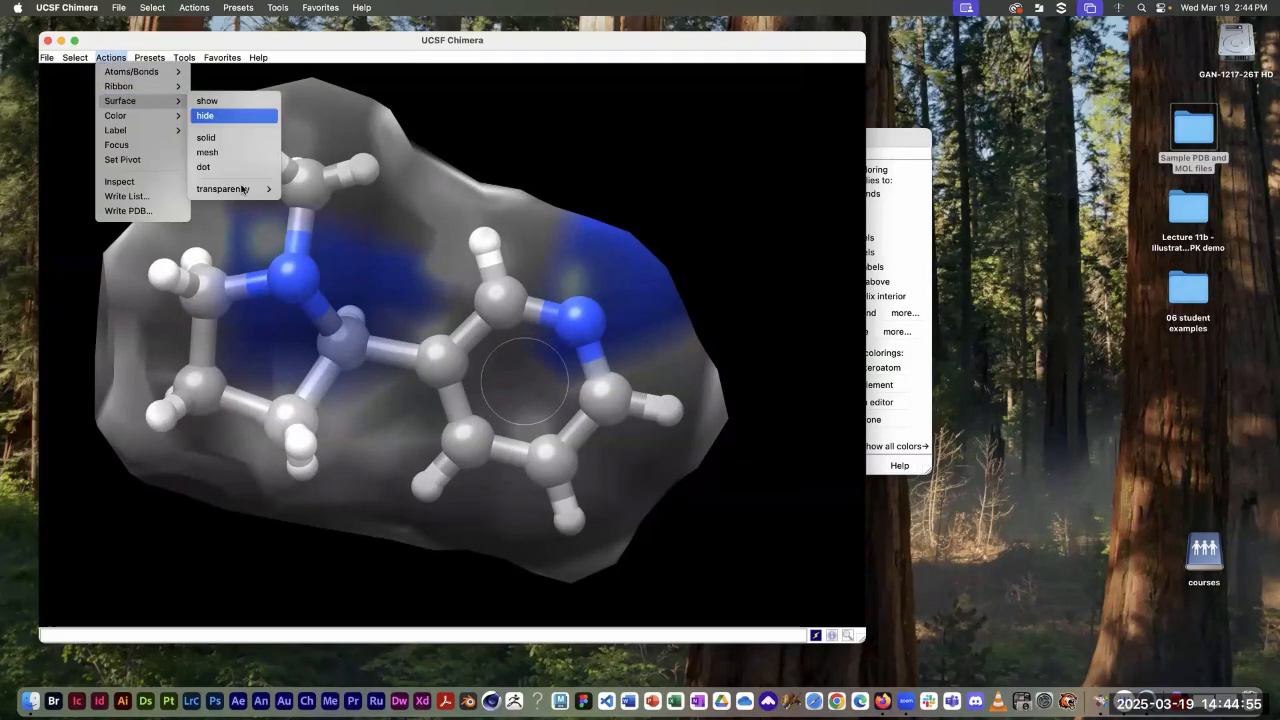
pyautogui.moveTo(238, 190)
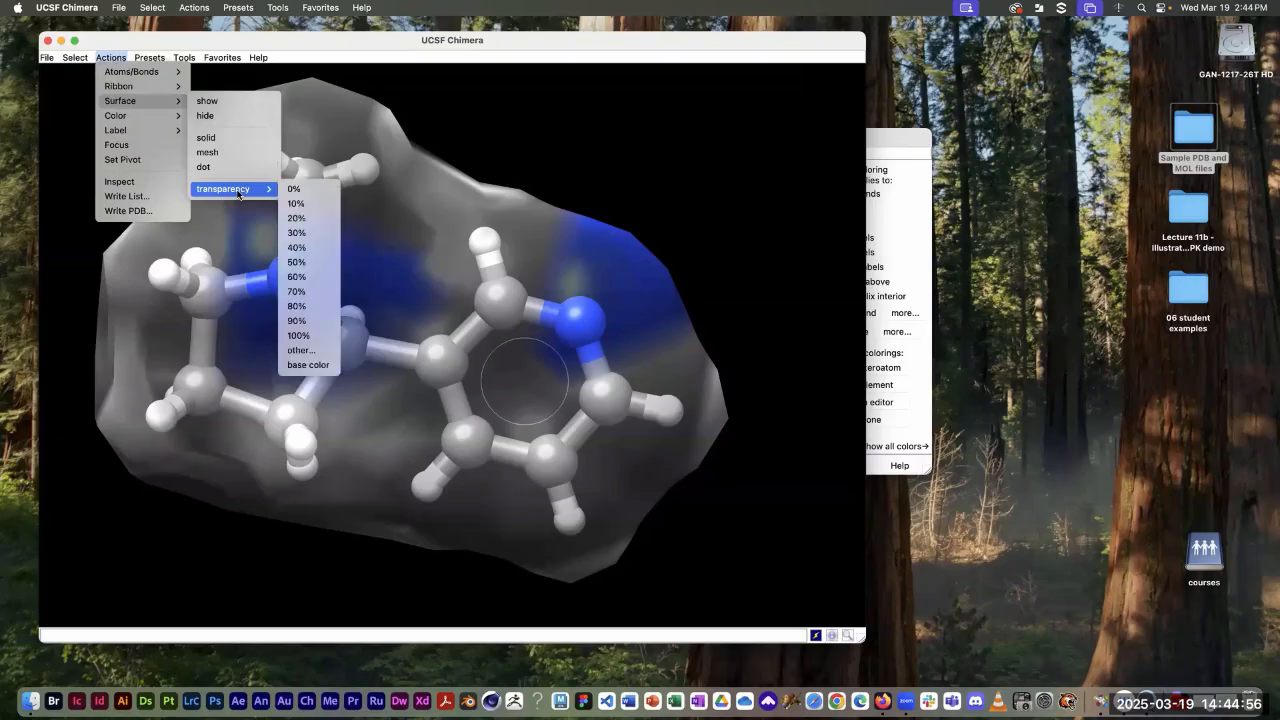
pyautogui.click(310, 277)
pyautogui.moveTo(909, 139); pyautogui.dragTo(958, 110)
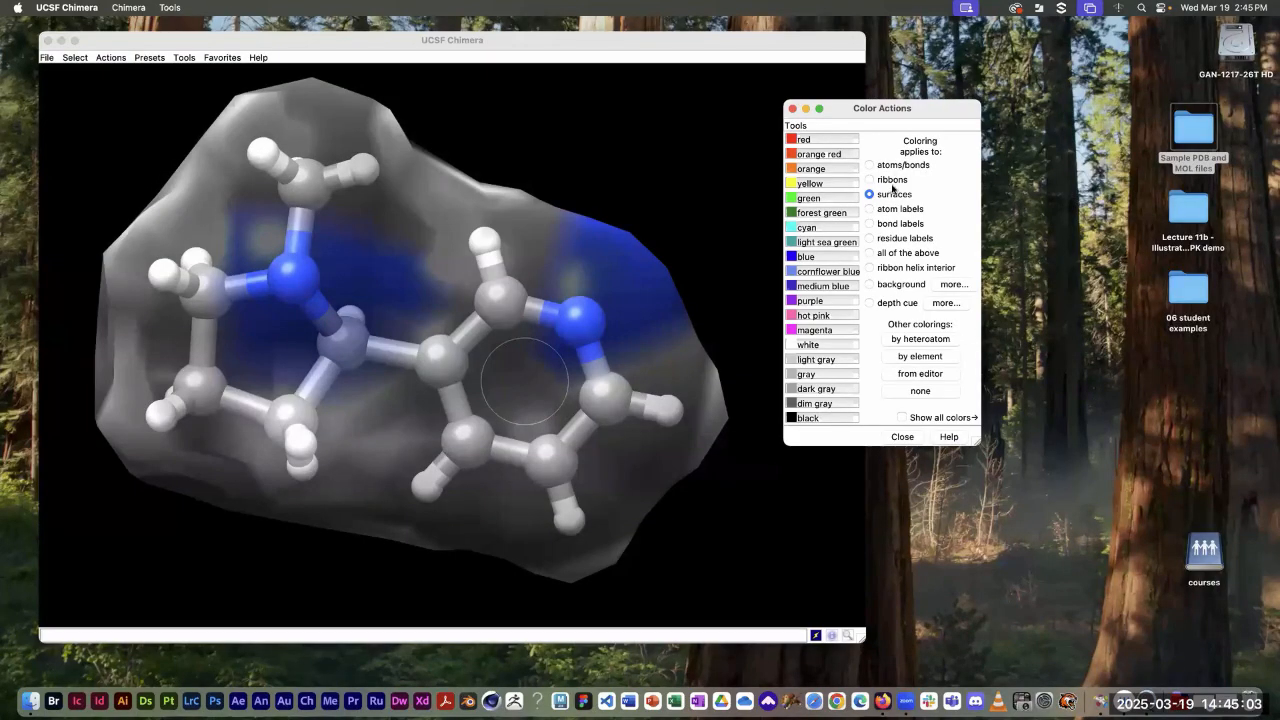
pyautogui.click(813, 171)
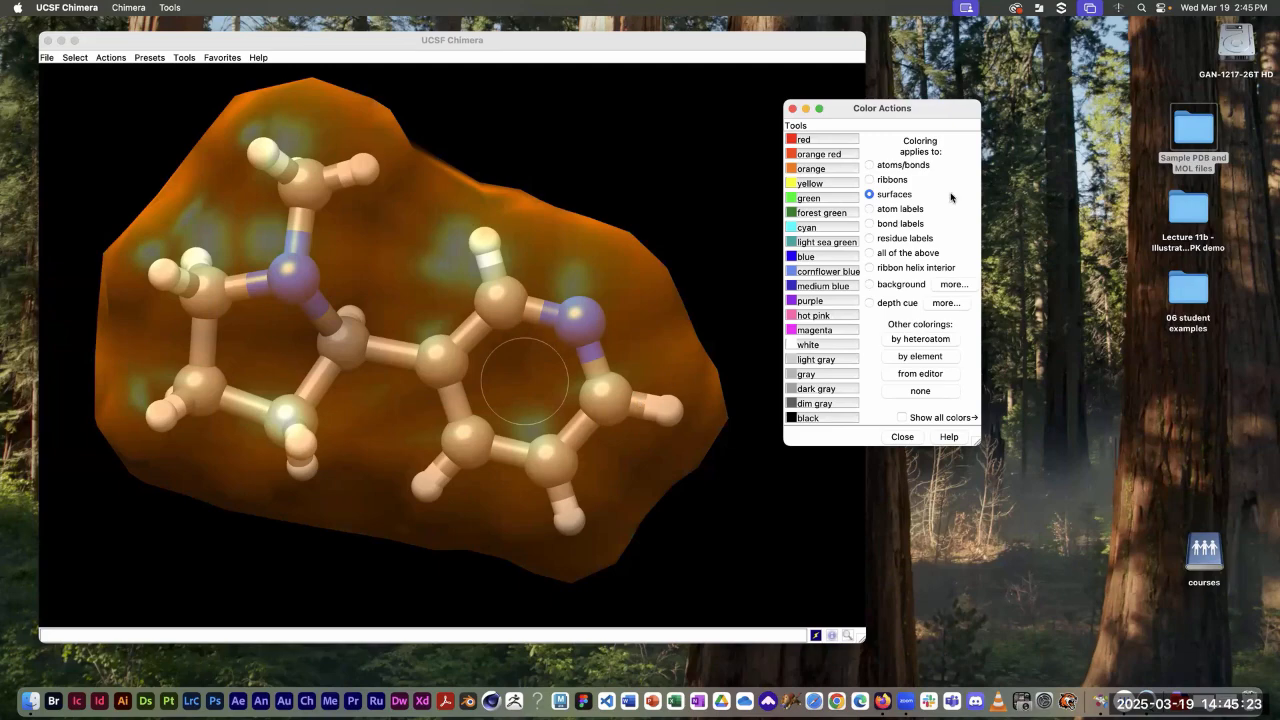
# Step: Color the surface, atoms and bonds cornflower blue, and recolor only the atoms and bonds by element
pyautogui.click(869, 253)
pyautogui.click(811, 275)
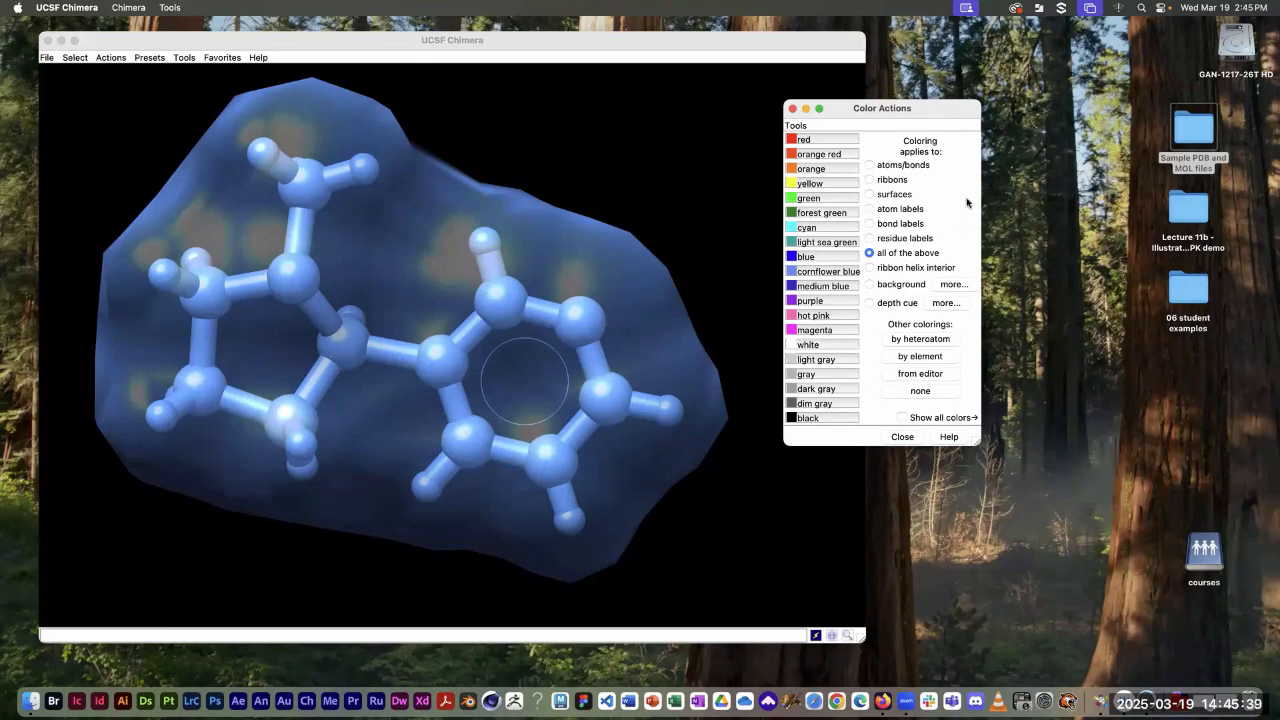
pyautogui.click(869, 165)
pyautogui.click(926, 357)
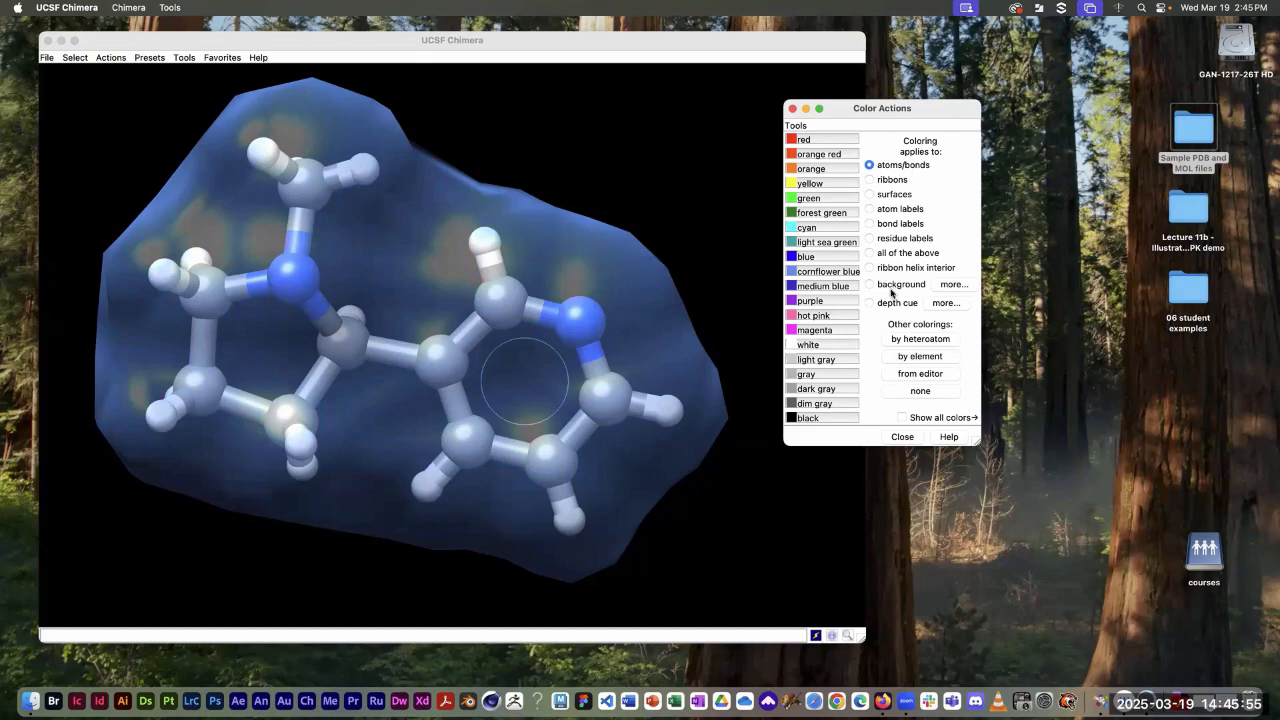
# Step: Try light gray and yellow as the background color, settle on white, and close the Color Actions window
pyautogui.click(869, 285)
pyautogui.click(816, 361)
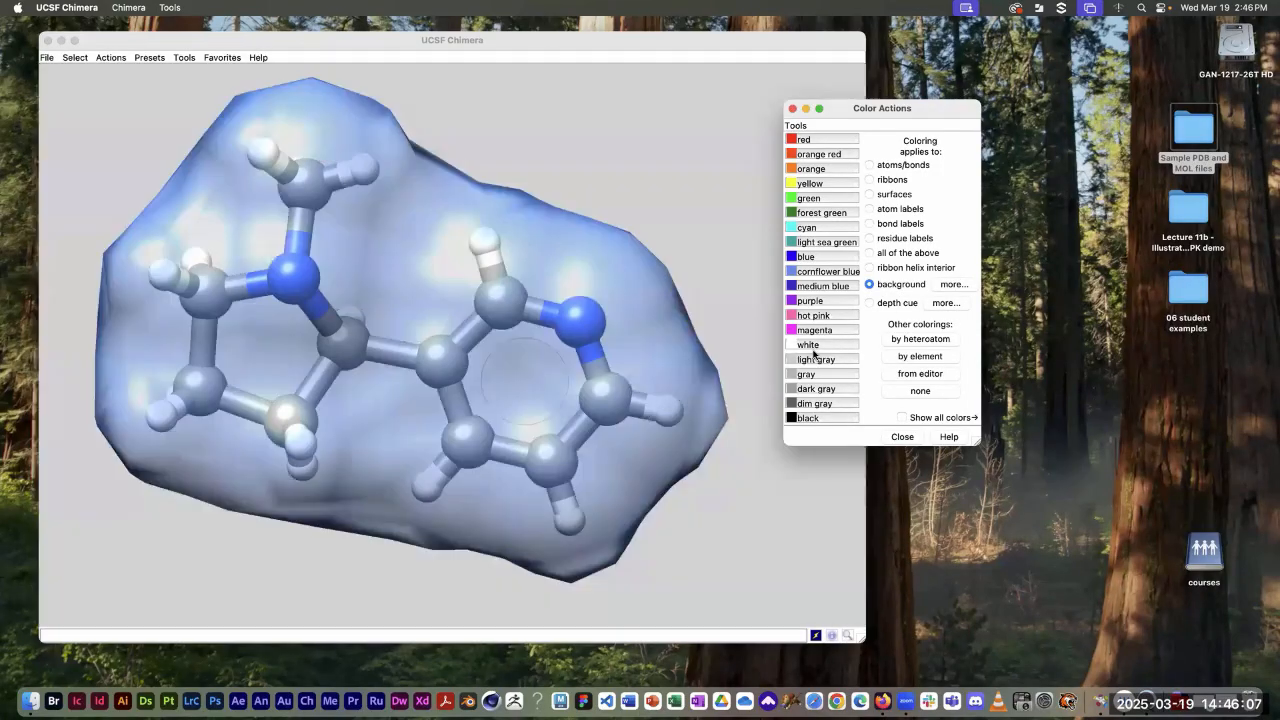
pyautogui.click(810, 346)
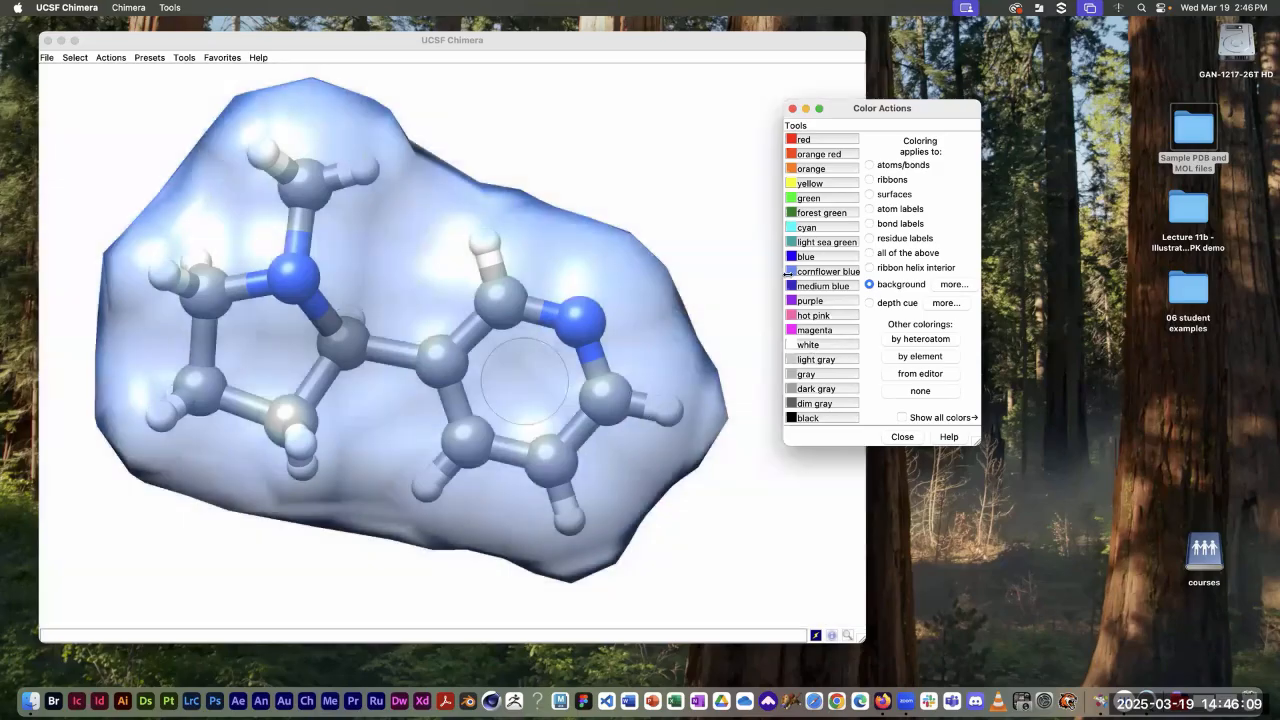
pyautogui.click(817, 186)
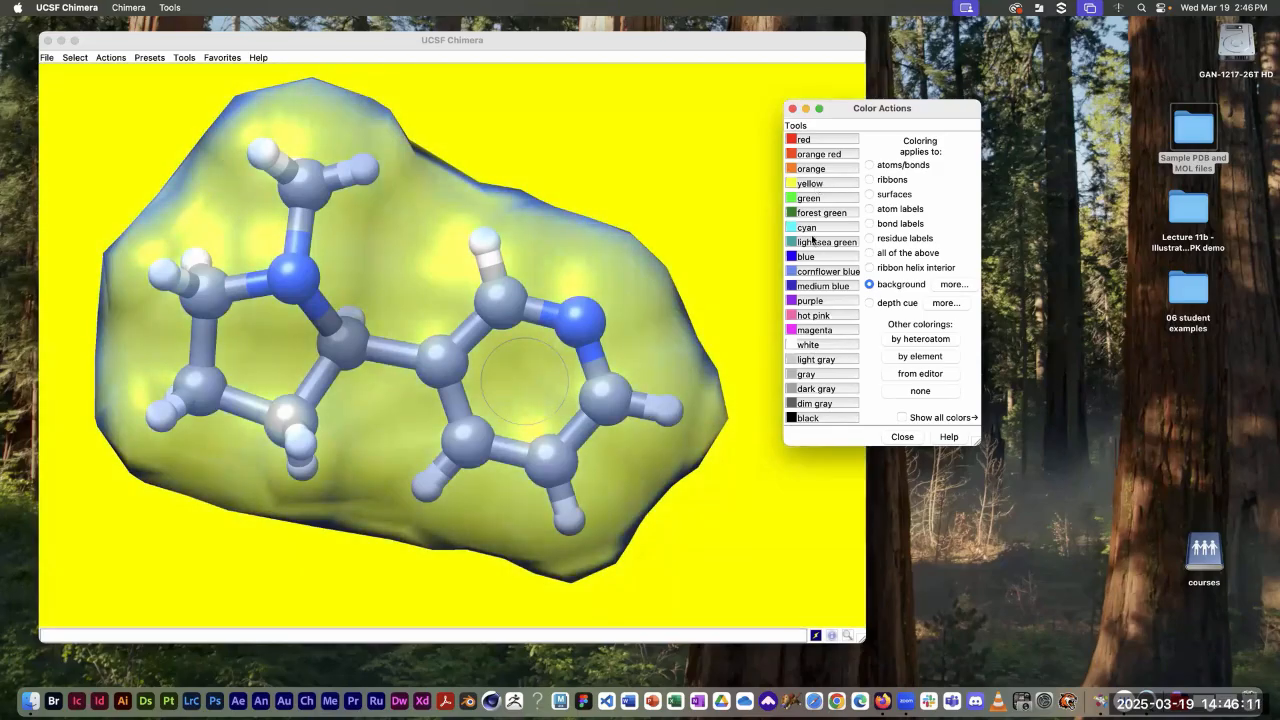
pyautogui.click(822, 347)
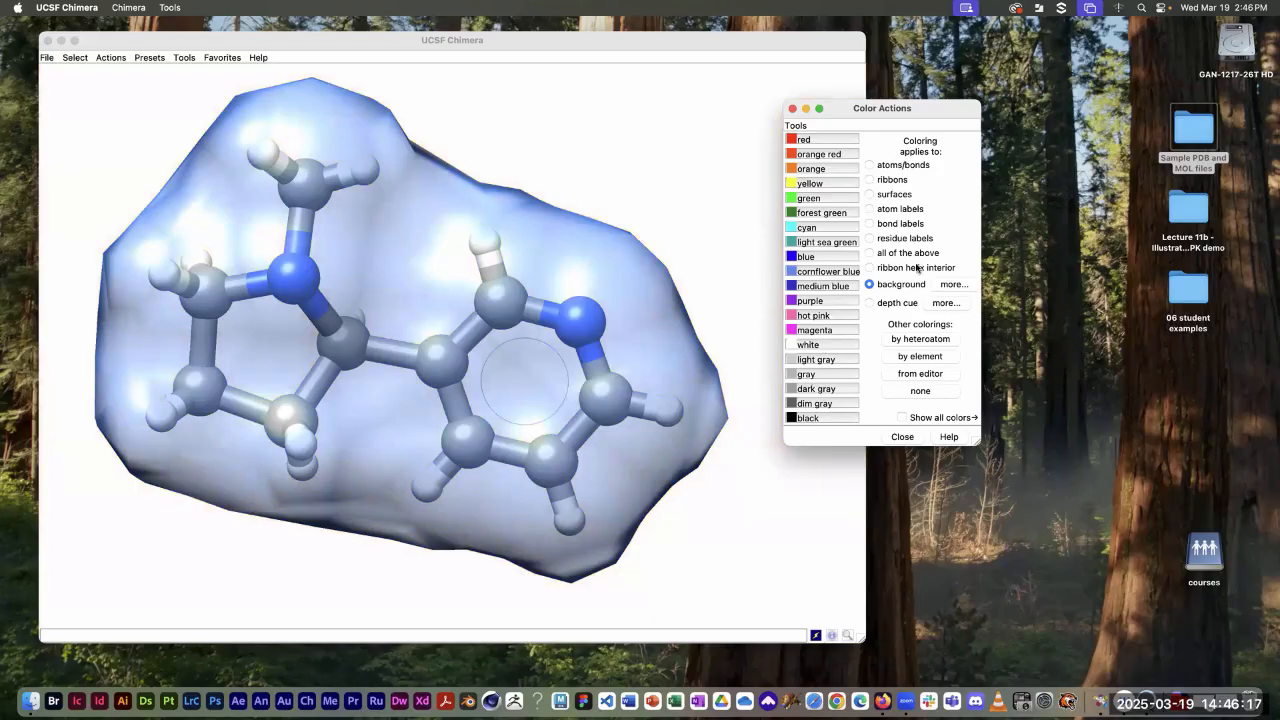
pyautogui.click(792, 109)
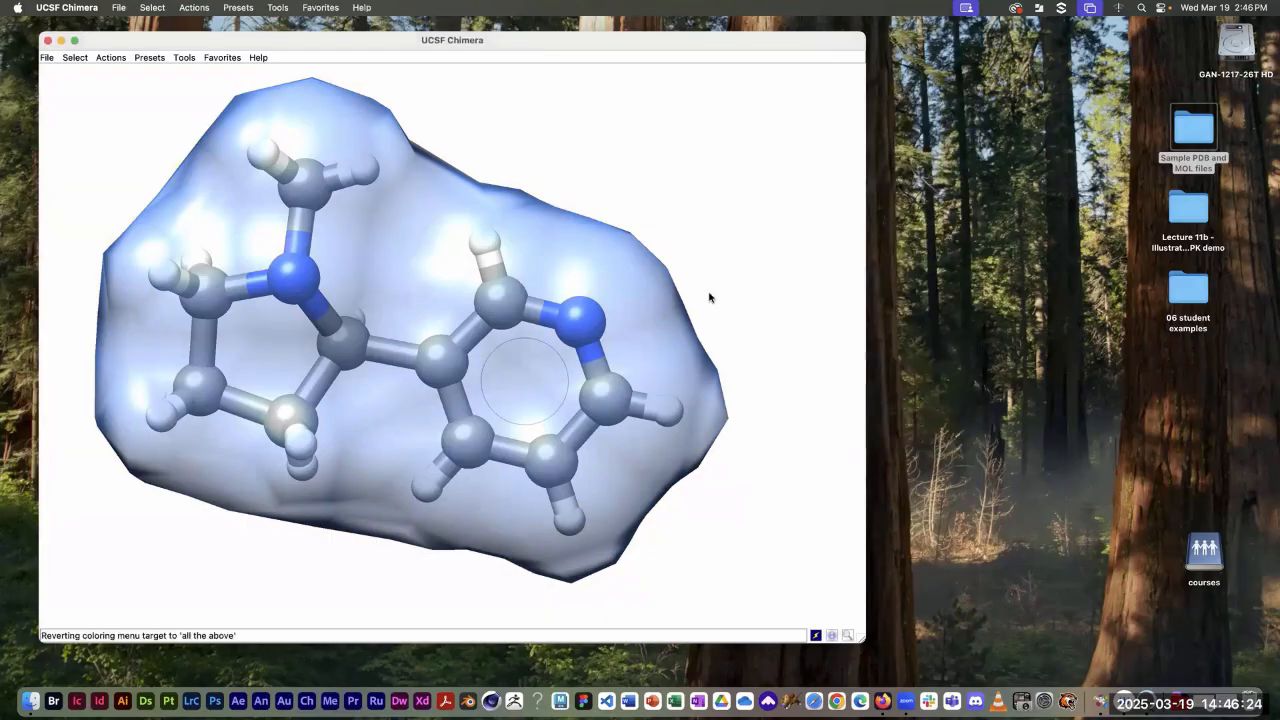
# Step: Hide the molecule's surface and shift the main window slightly toward the corner of the screen
pyautogui.click(110, 59)
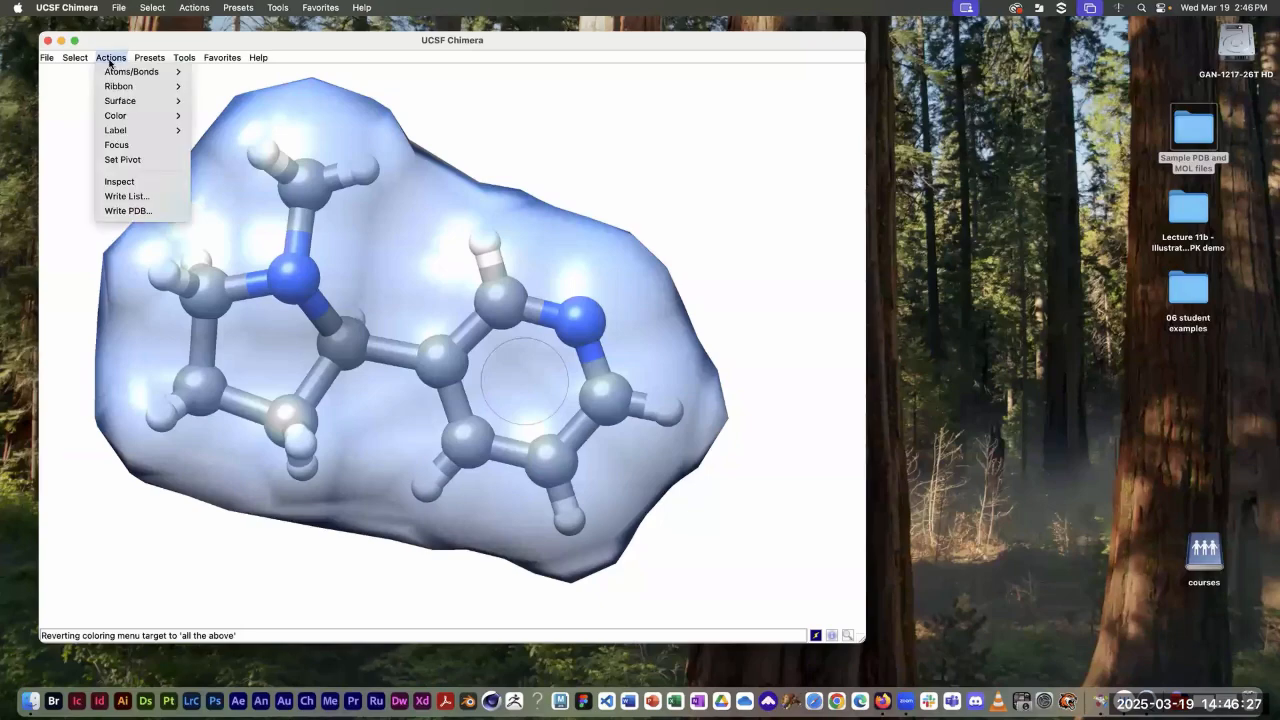
pyautogui.moveTo(120, 101)
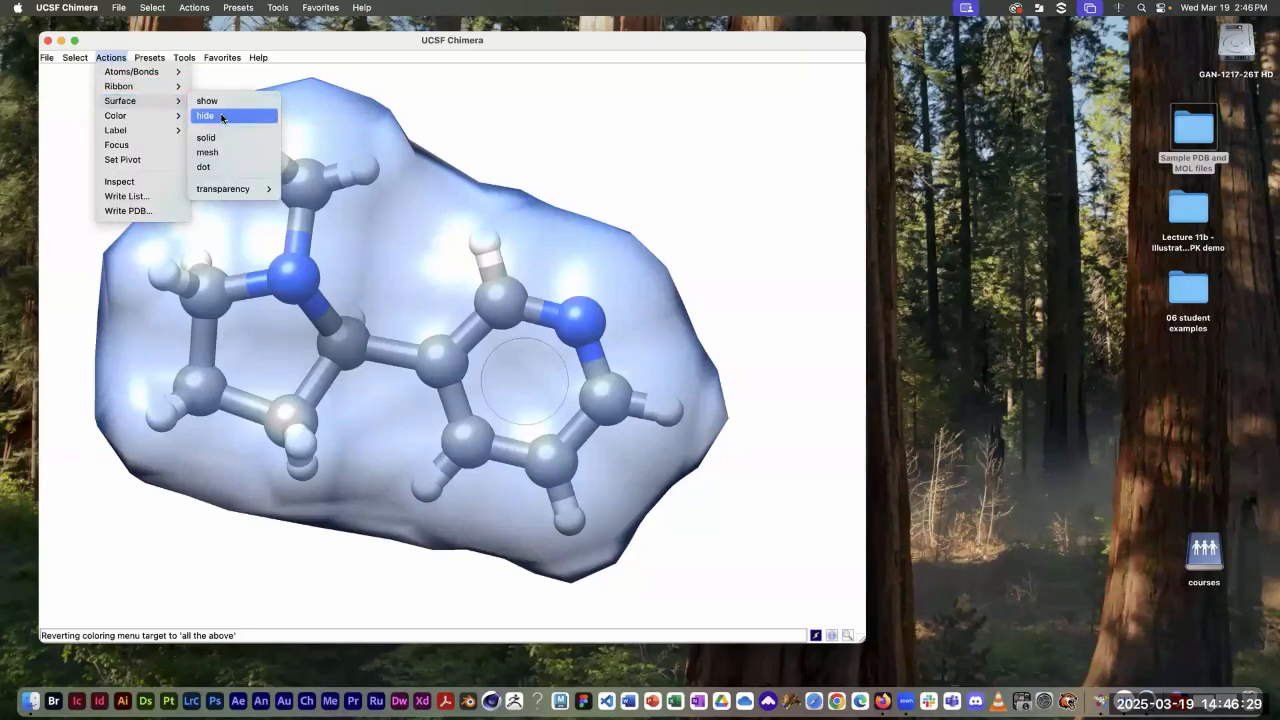
pyautogui.click(222, 118)
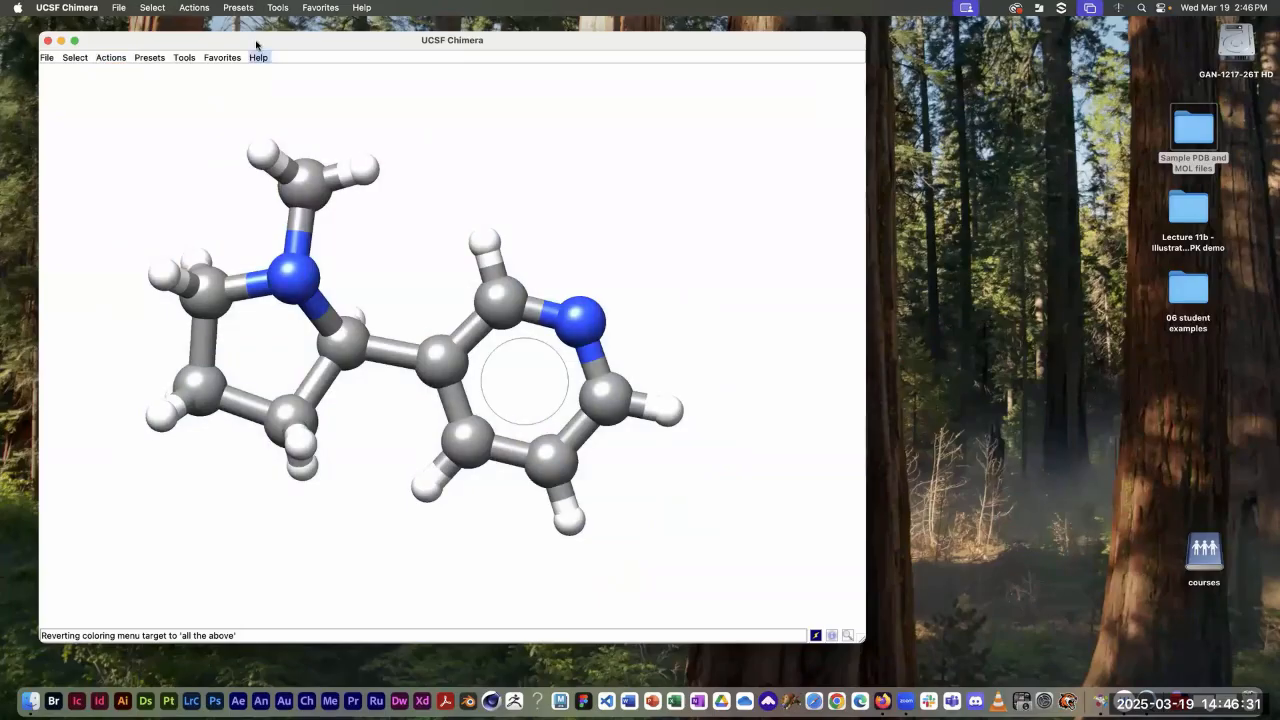
pyautogui.moveTo(256, 45); pyautogui.dragTo(251, 33)
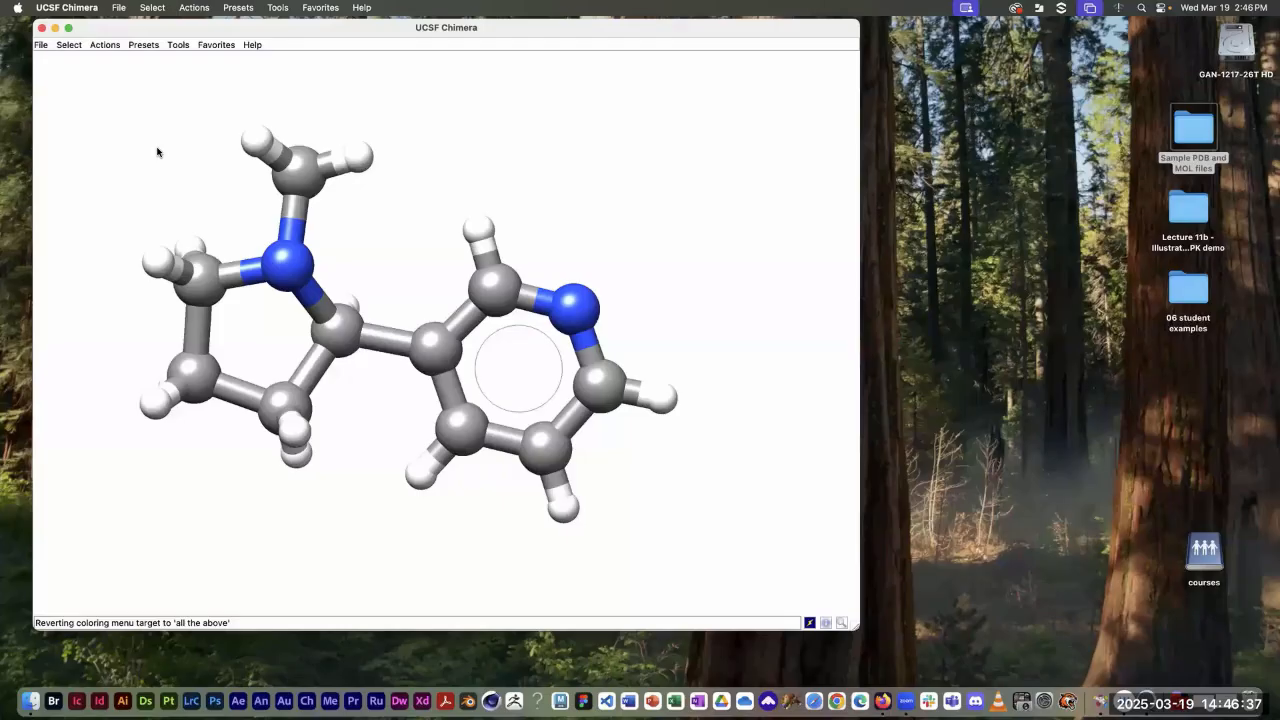
# Step: Open the Side View viewing controls and move the Viewing window over the molecule display
pyautogui.click(179, 46)
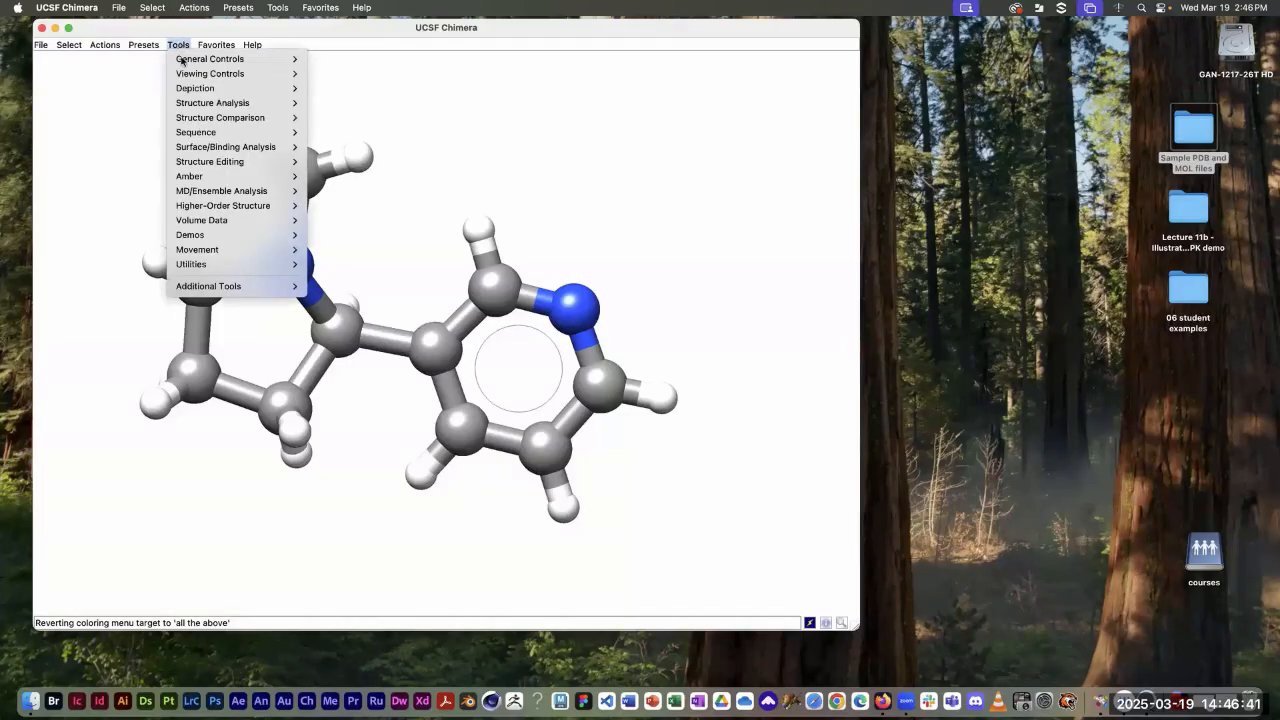
pyautogui.moveTo(181, 61)
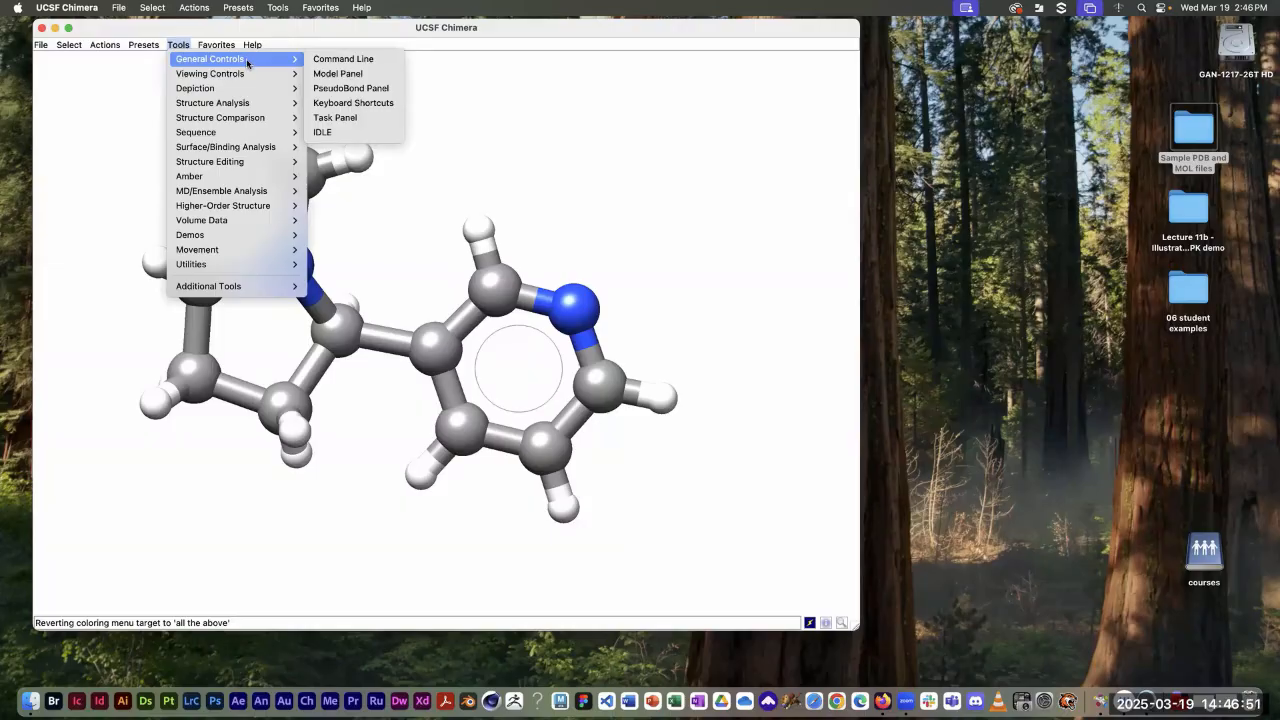
pyautogui.moveTo(228, 74)
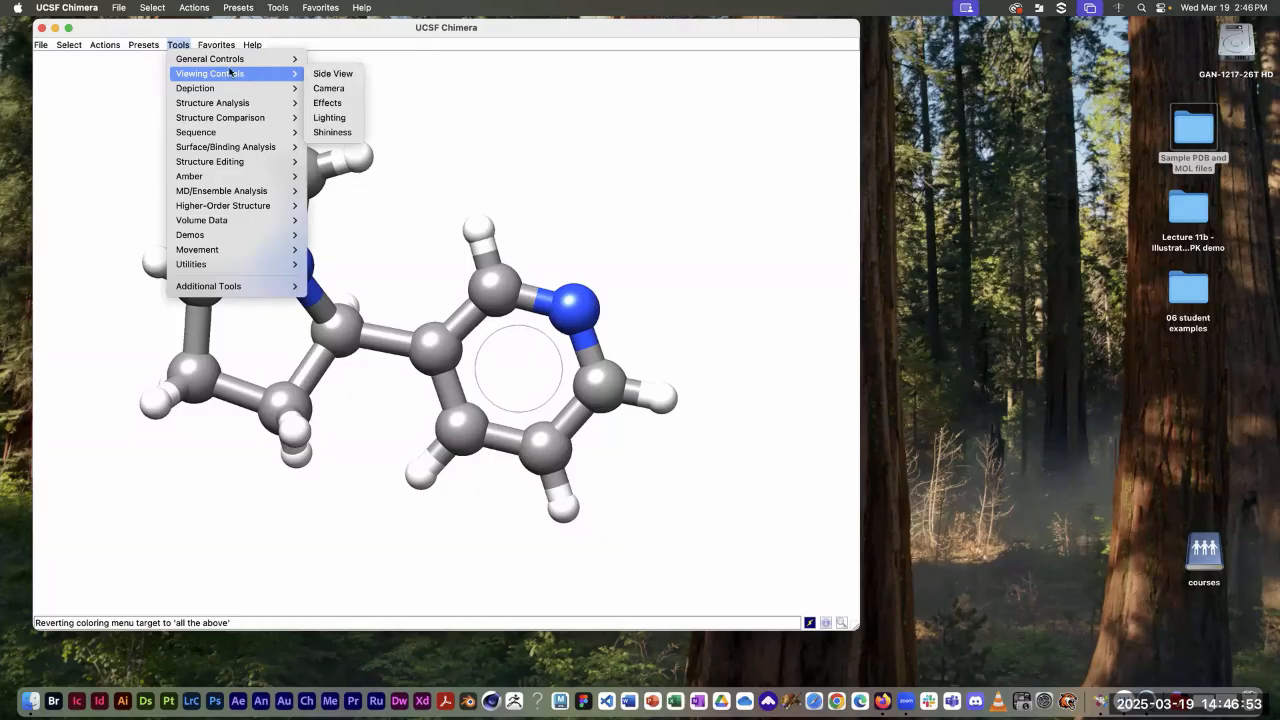
pyautogui.click(341, 74)
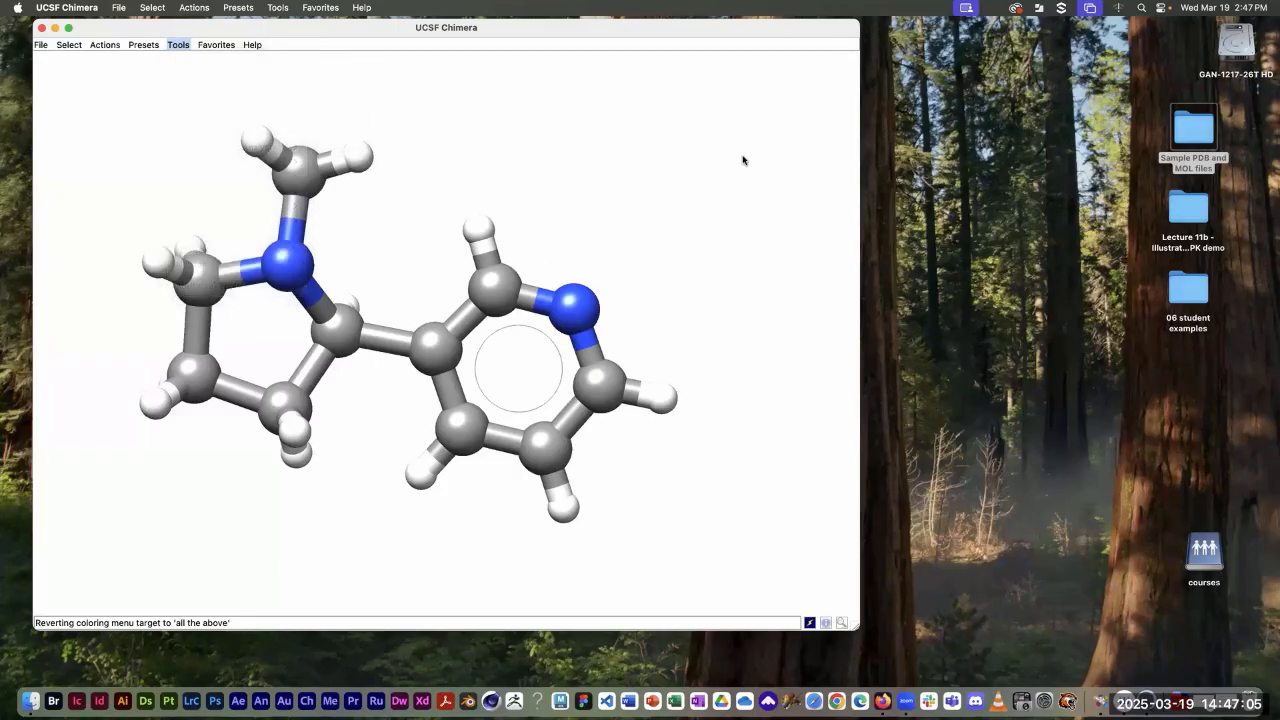
pyautogui.moveTo(929, 54); pyautogui.dragTo(612, 133)
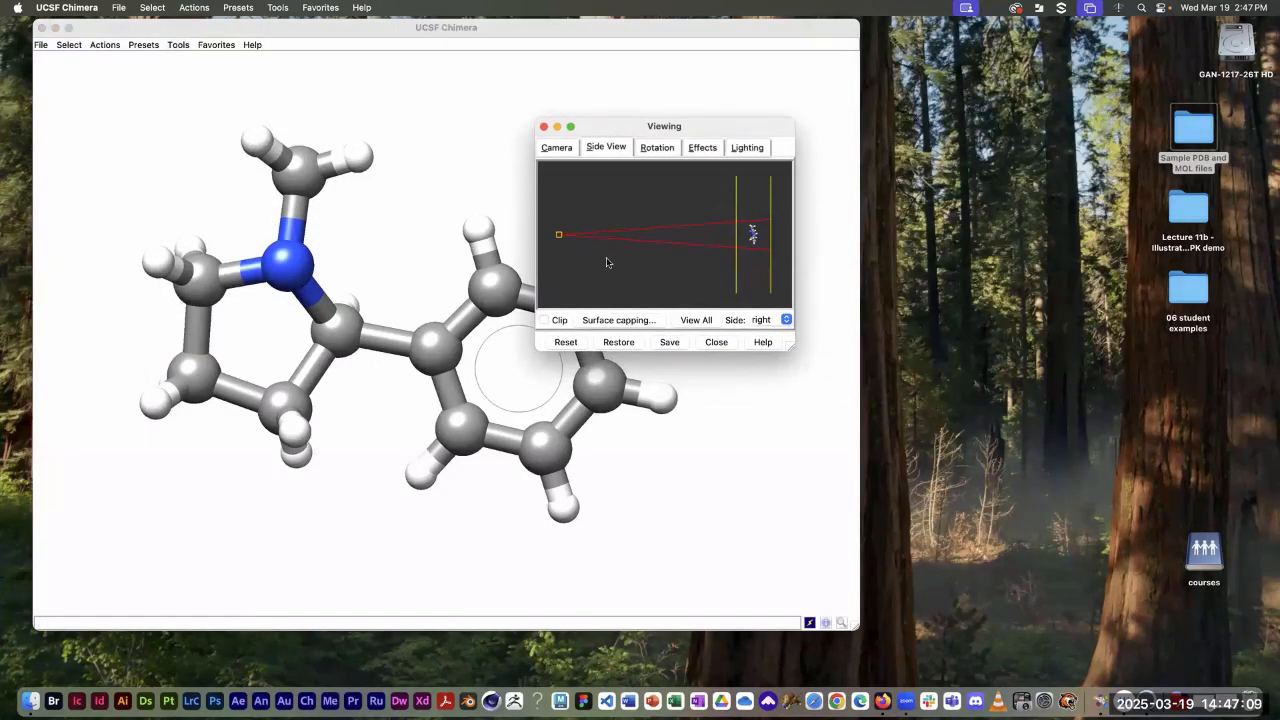
# Step: Look through the Camera, Side View, Rotation, Effects and Lighting settings of the Viewing window
pyautogui.click(276, 7)
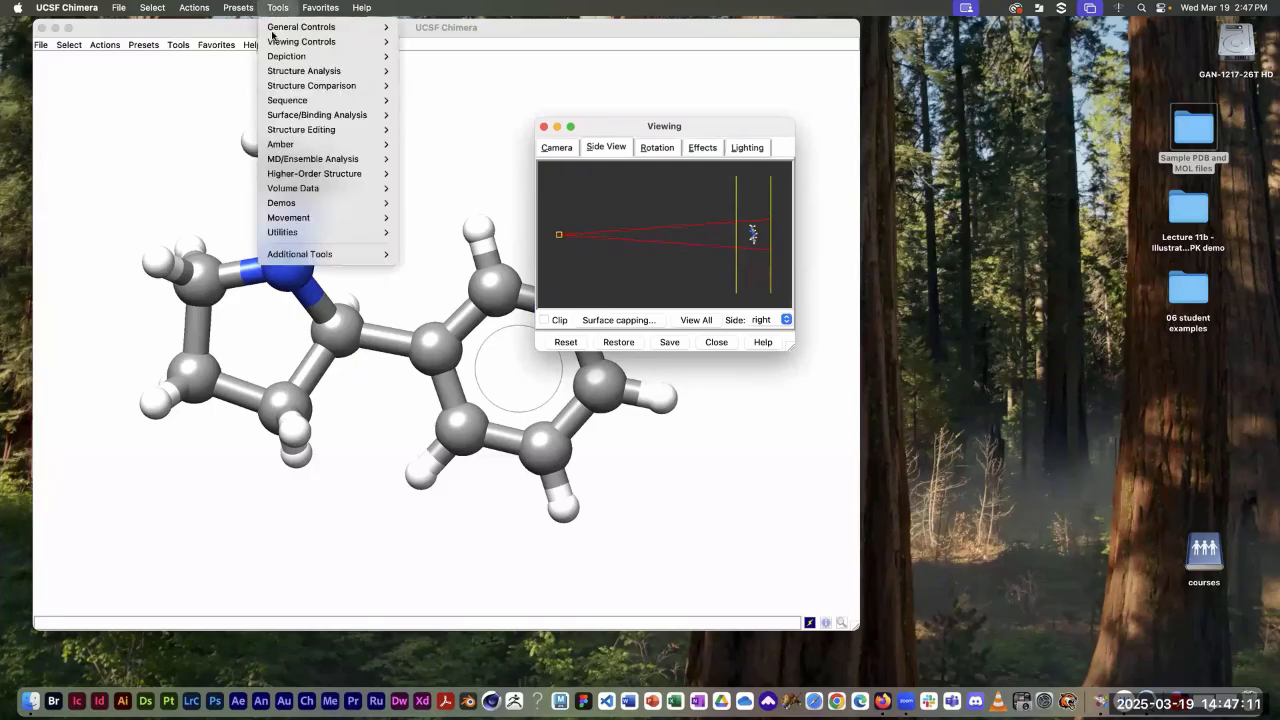
pyautogui.moveTo(300, 42)
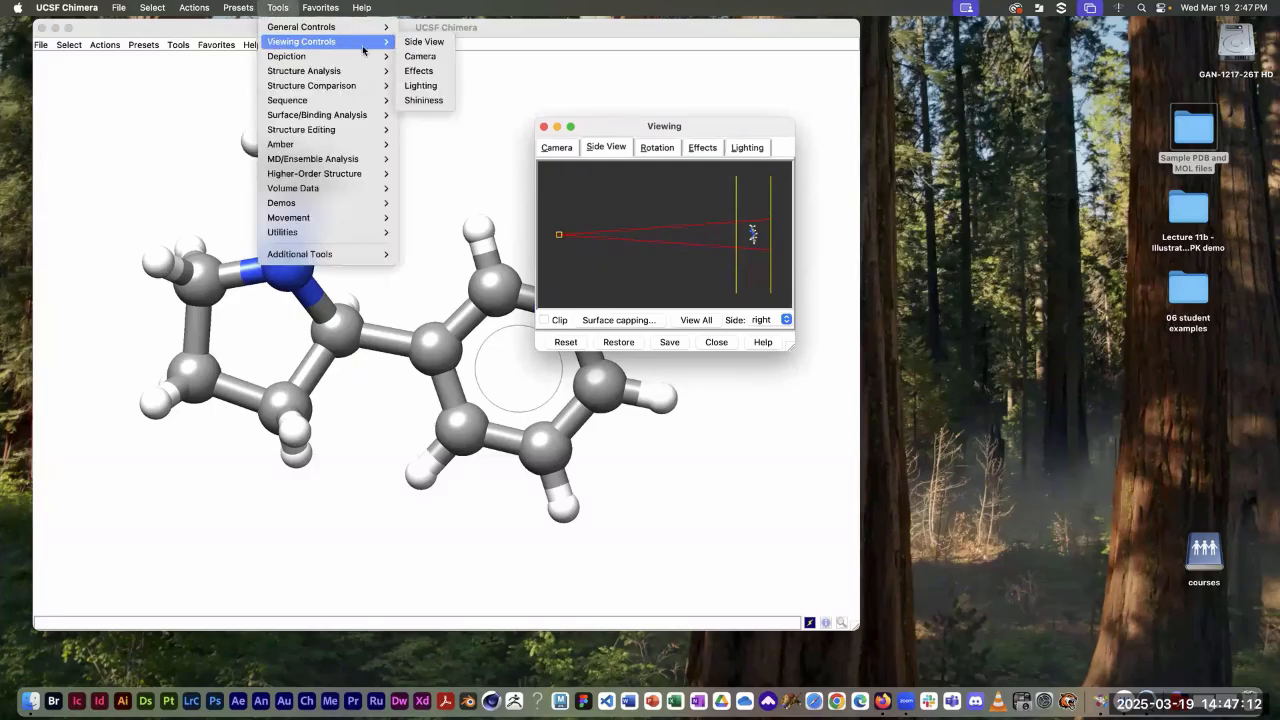
pyautogui.click(555, 151)
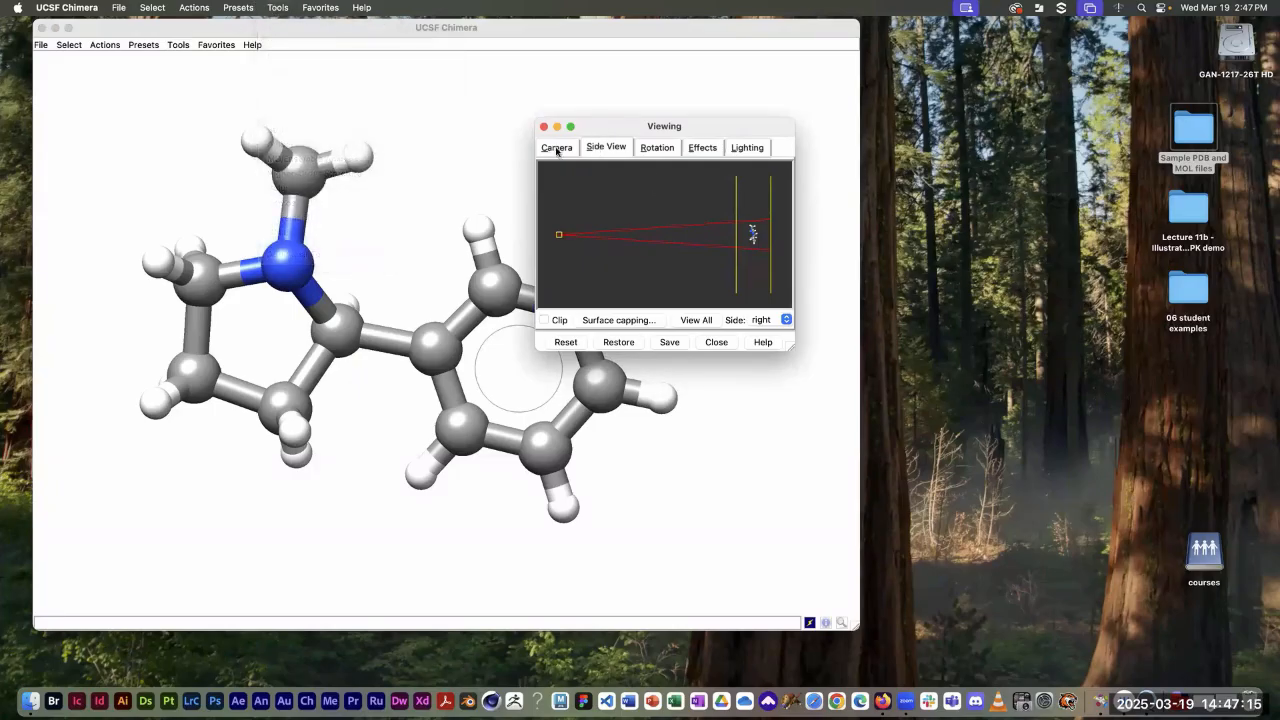
pyautogui.click(555, 151)
pyautogui.click(608, 150)
pyautogui.click(658, 149)
pyautogui.click(700, 148)
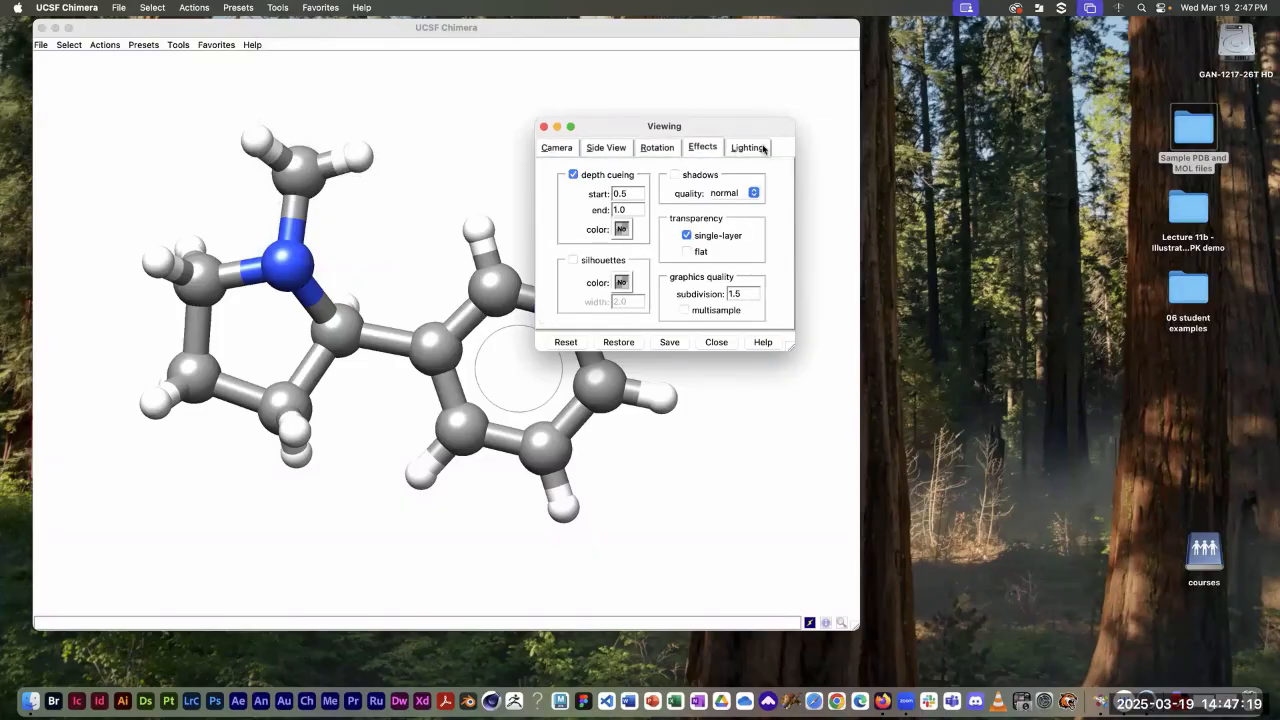
pyautogui.click(764, 149)
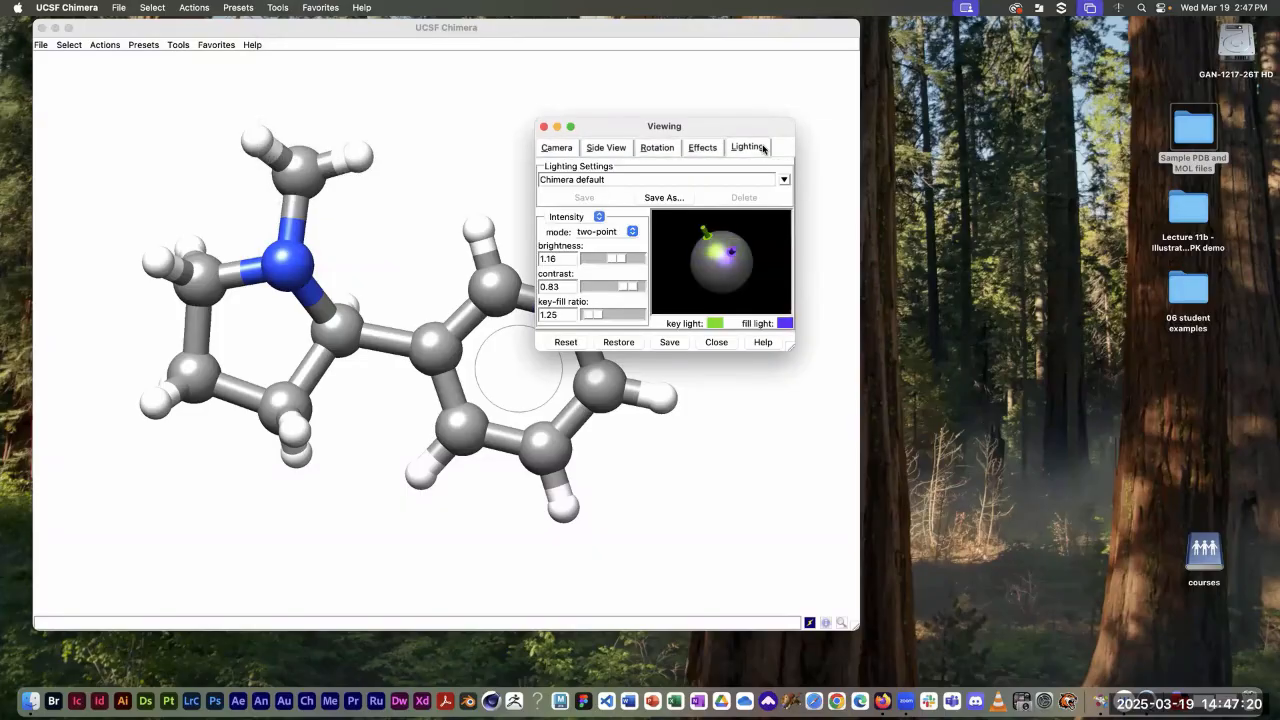
pyautogui.click(607, 150)
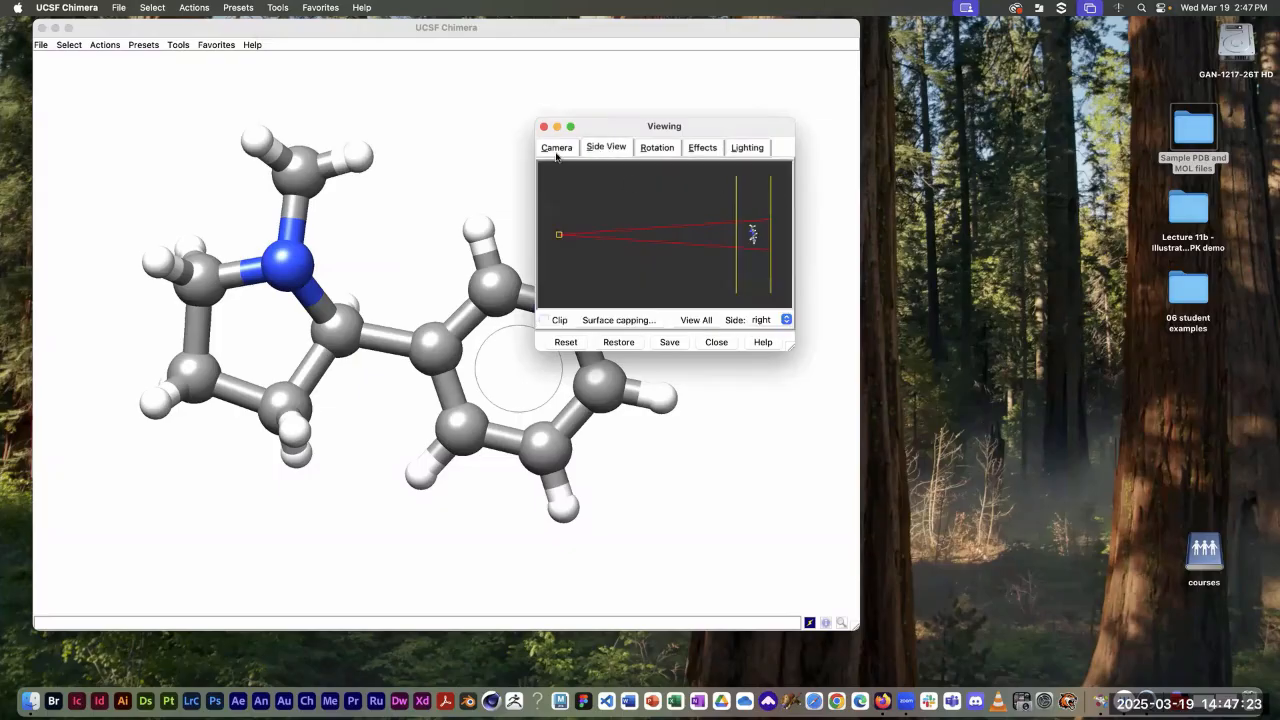
# Step: Display the Camera settings and enlarge the Viewing window
pyautogui.click(557, 151)
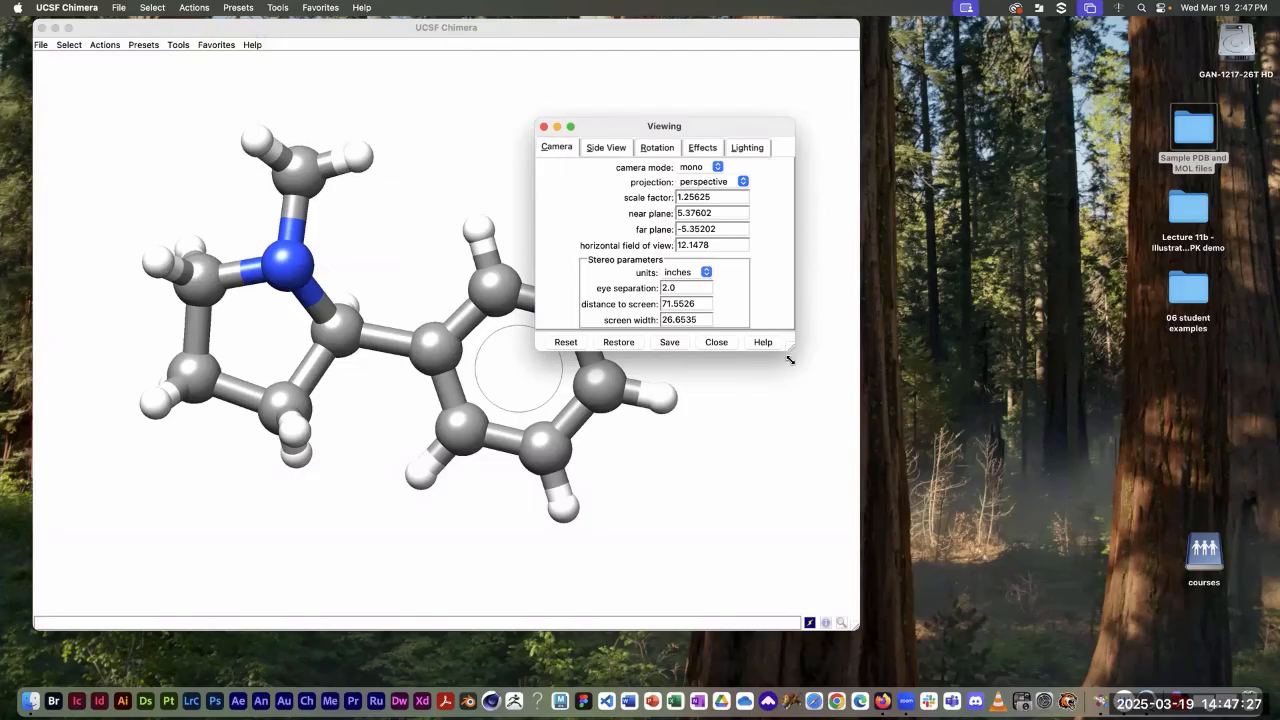
pyautogui.moveTo(790, 352); pyautogui.dragTo(831, 469)
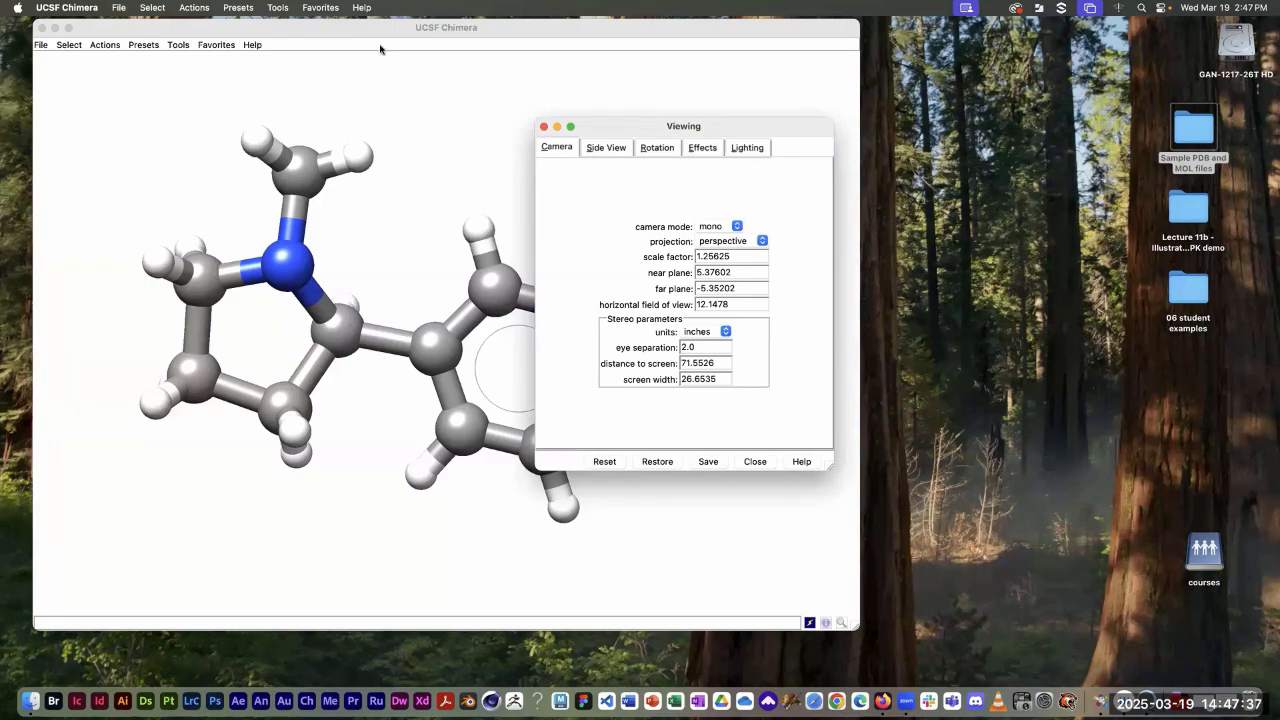
pyautogui.click(277, 8)
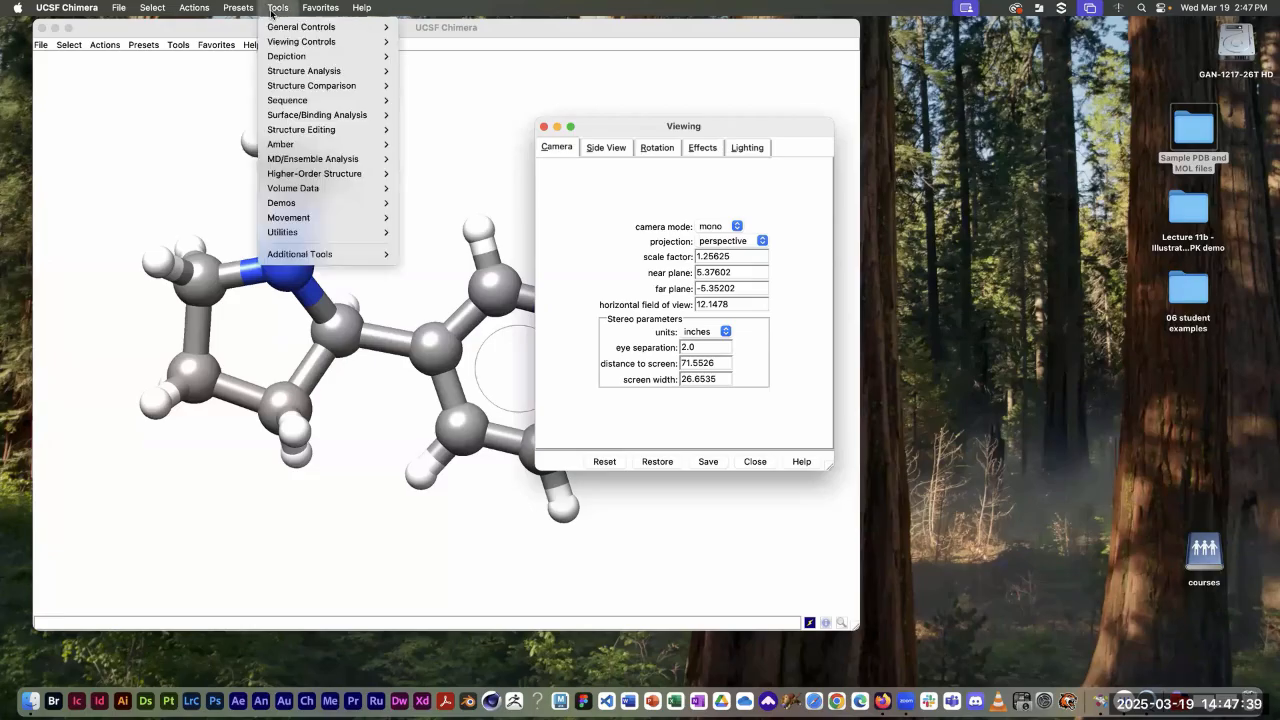
pyautogui.moveTo(340, 41)
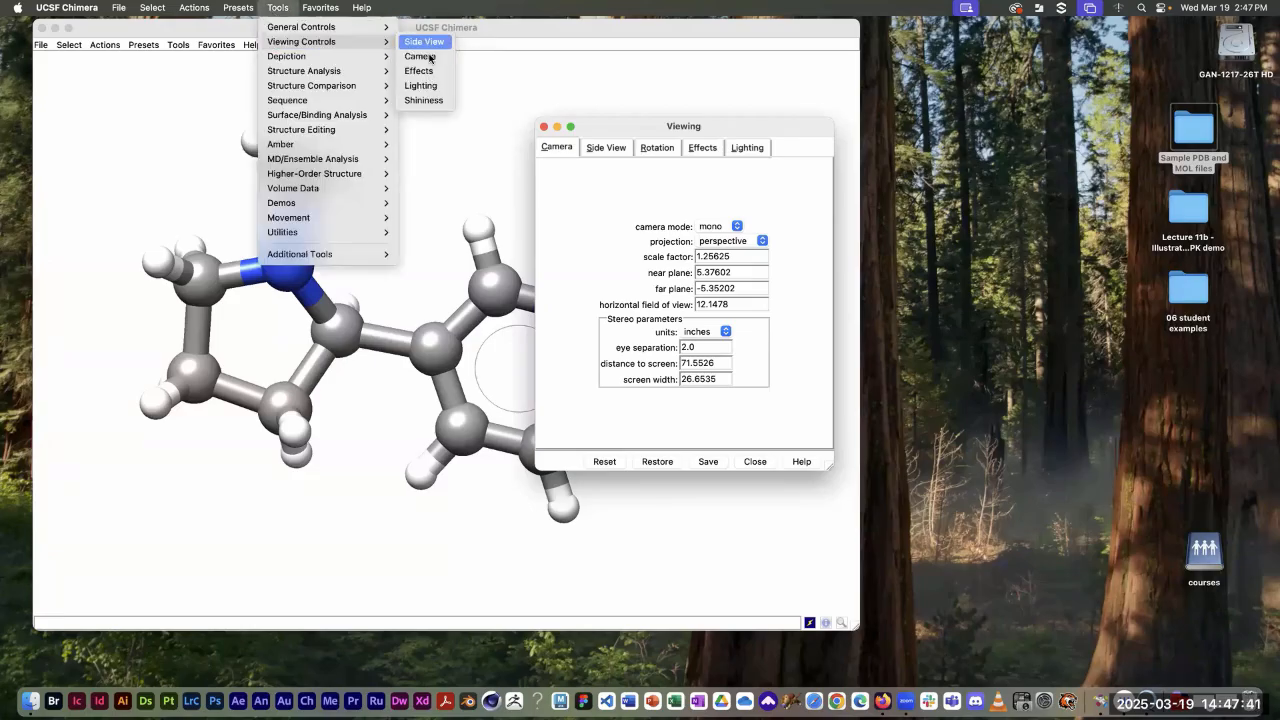
pyautogui.click(429, 58)
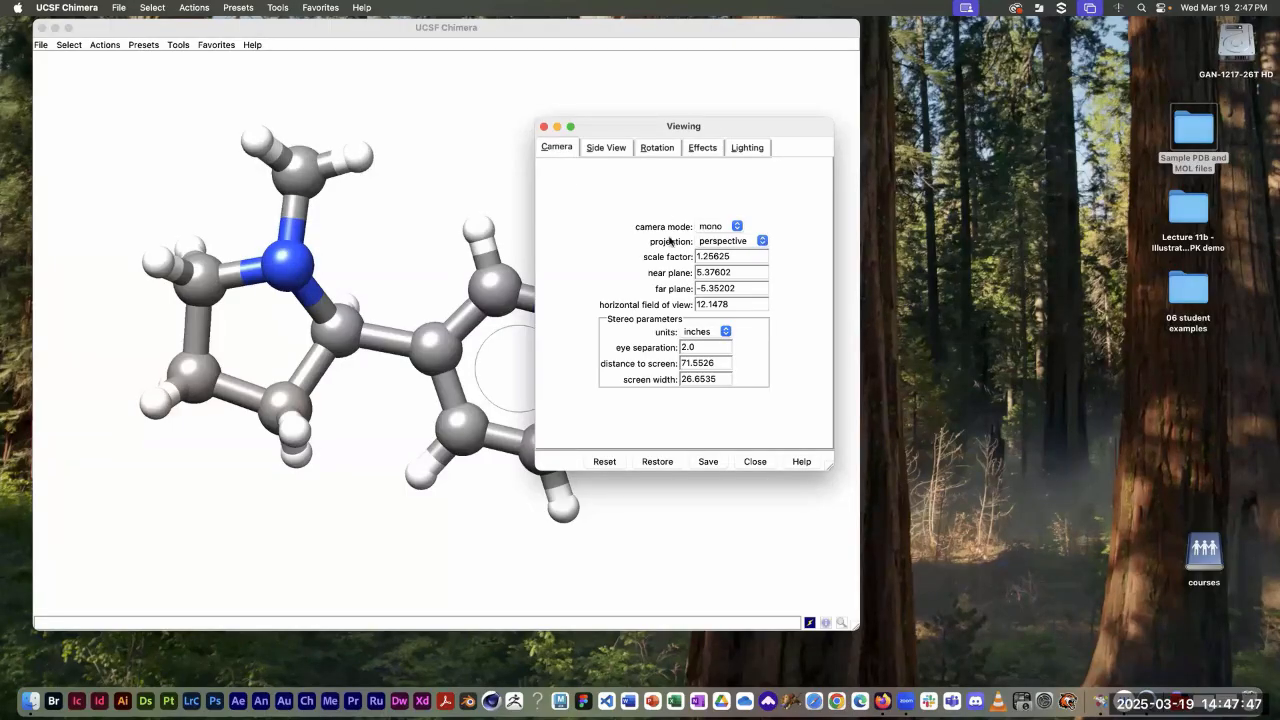
# Step: Set the camera projection to orthographic and look over the available camera modes, keeping mono
pyautogui.click(762, 241)
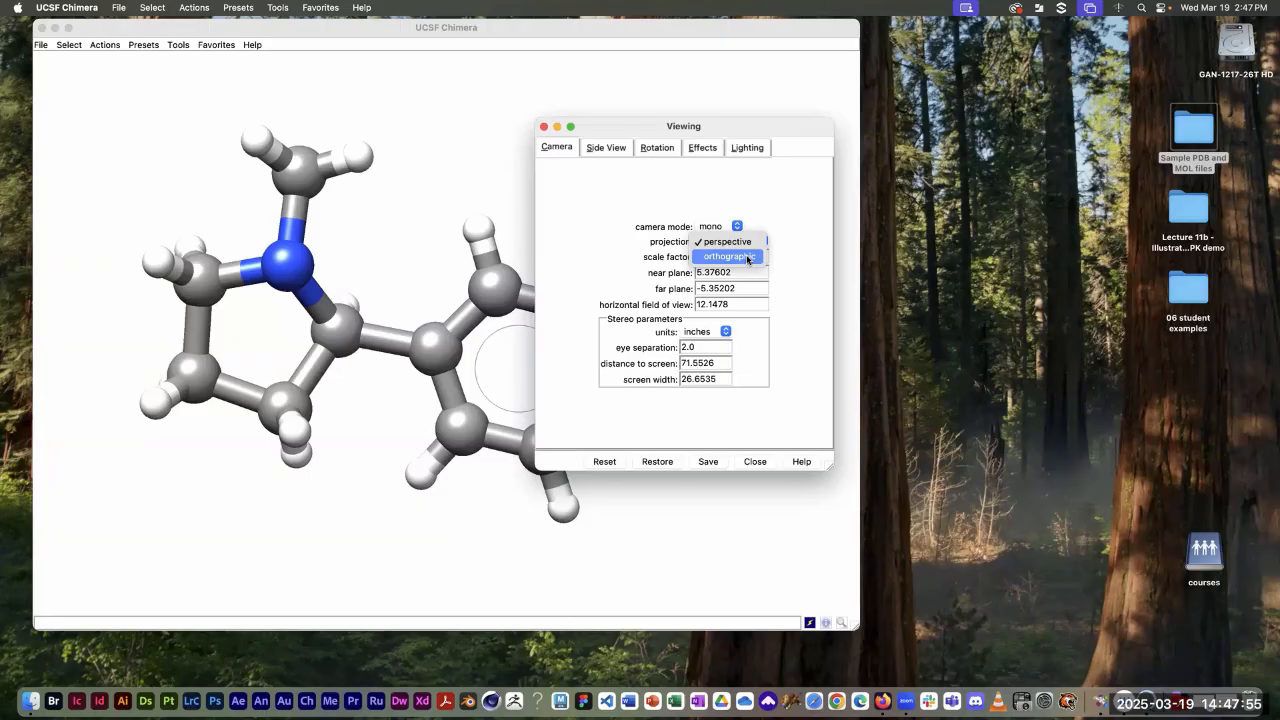
pyautogui.click(747, 258)
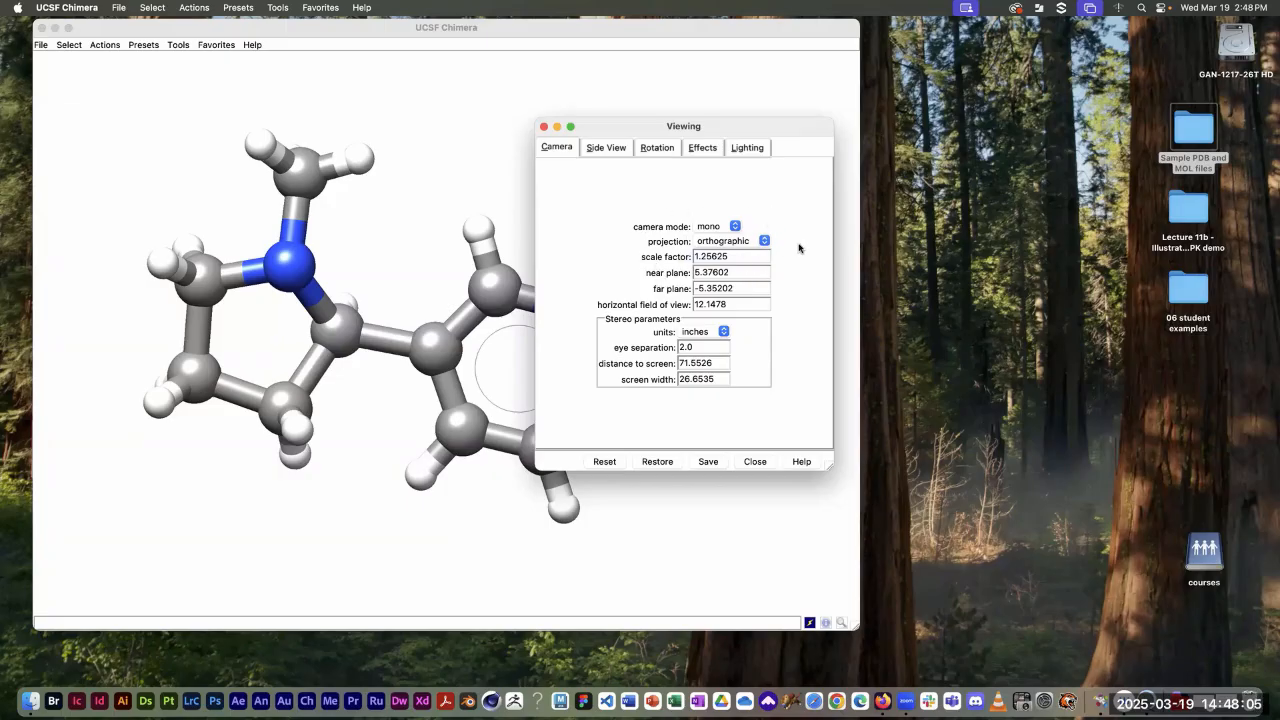
pyautogui.click(735, 227)
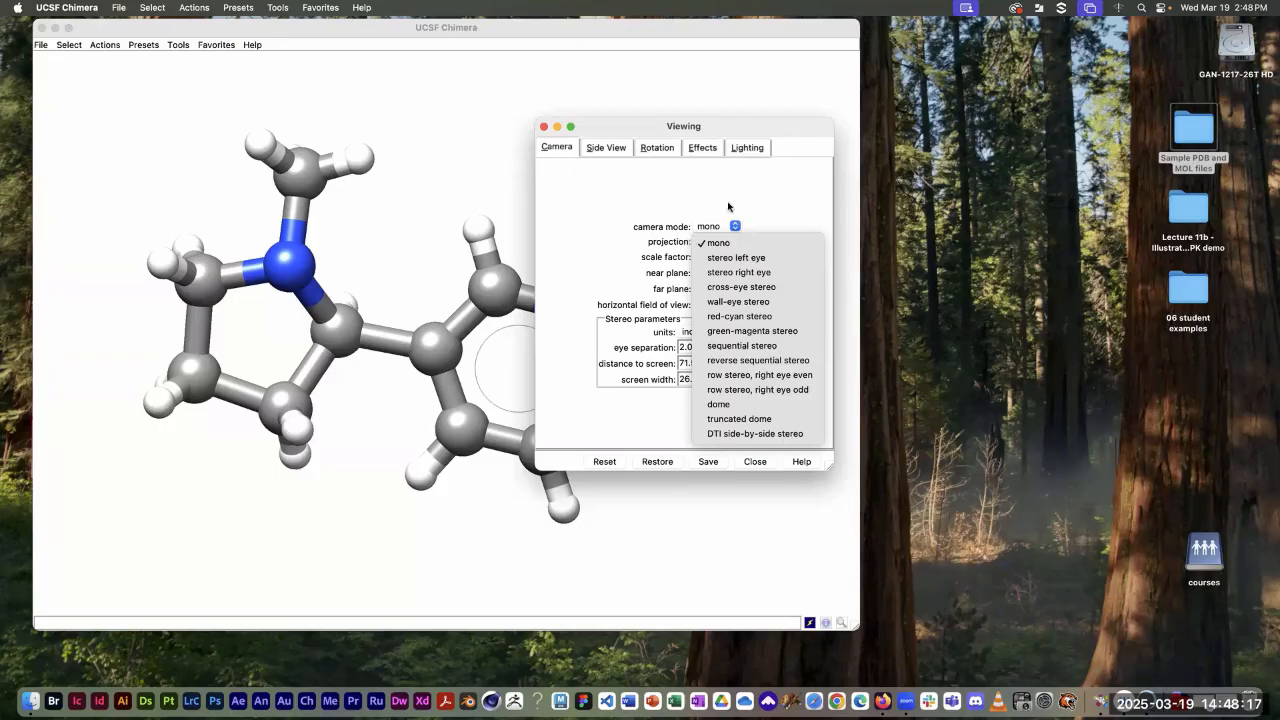
pyautogui.click(731, 184)
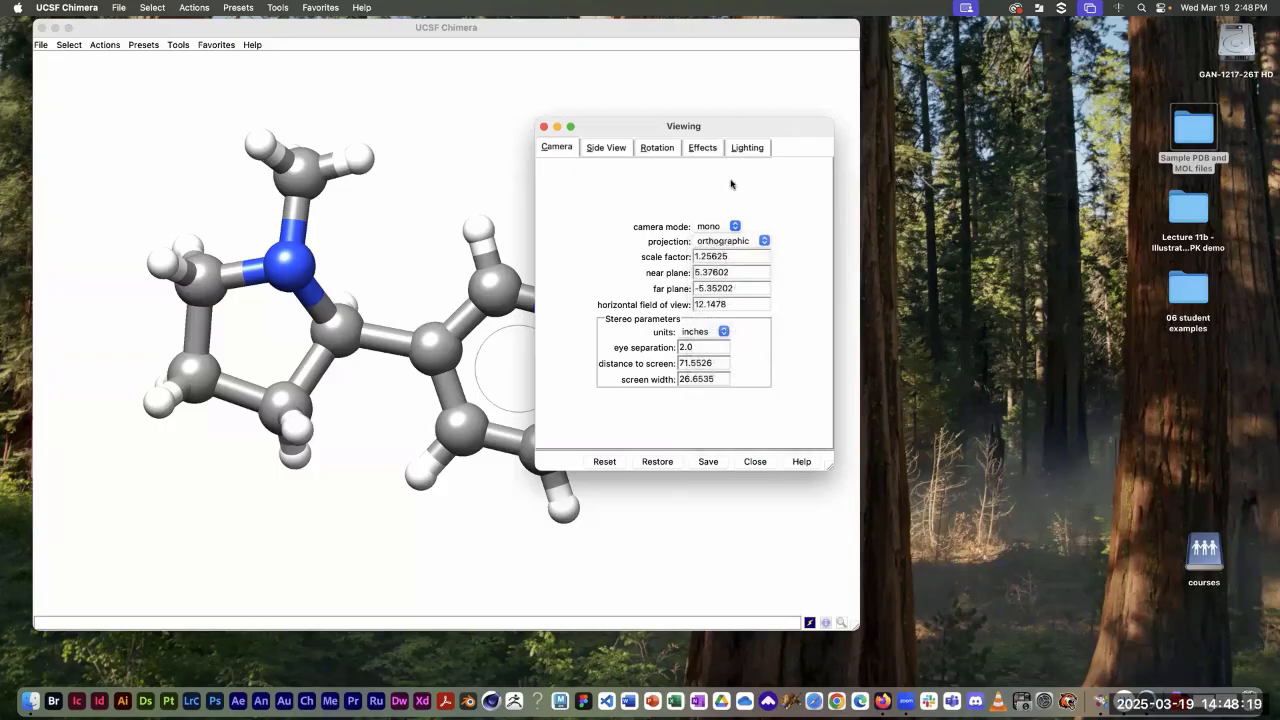
# Step: Look through the Rotation and Effects settings, display the Lighting settings, and move the Viewing window off the pyridine ring
pyautogui.click(655, 150)
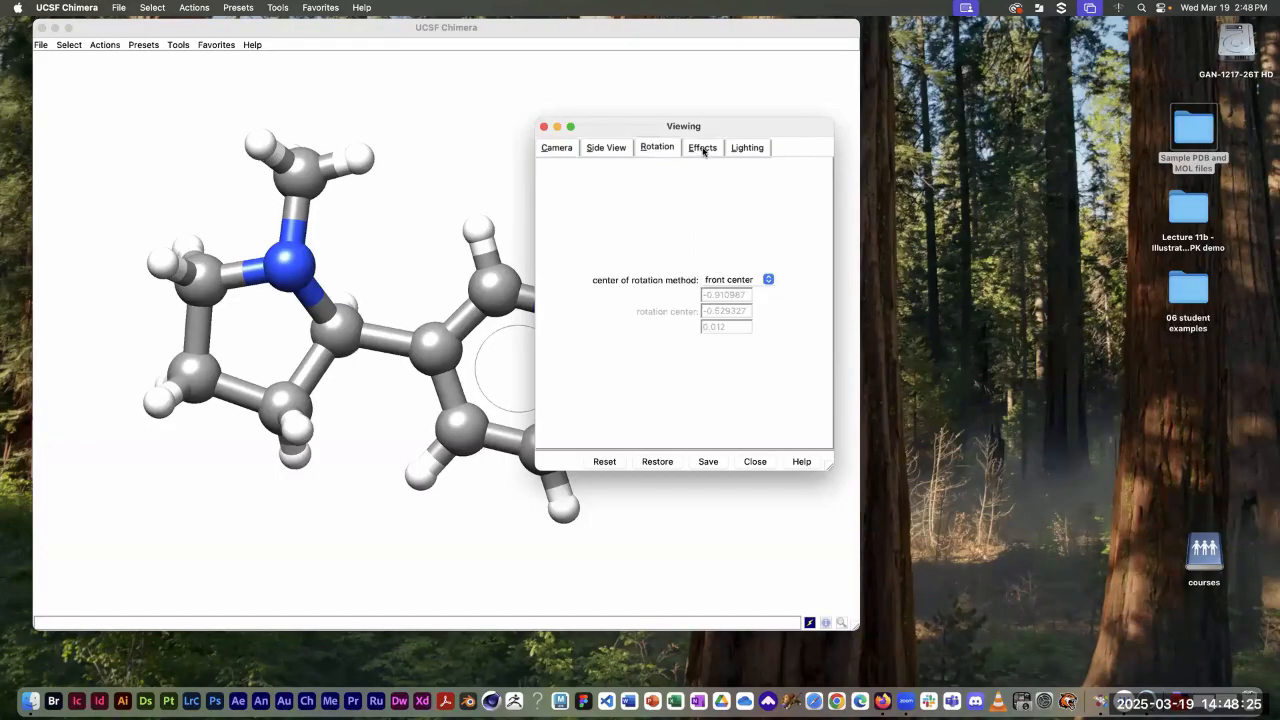
pyautogui.click(703, 149)
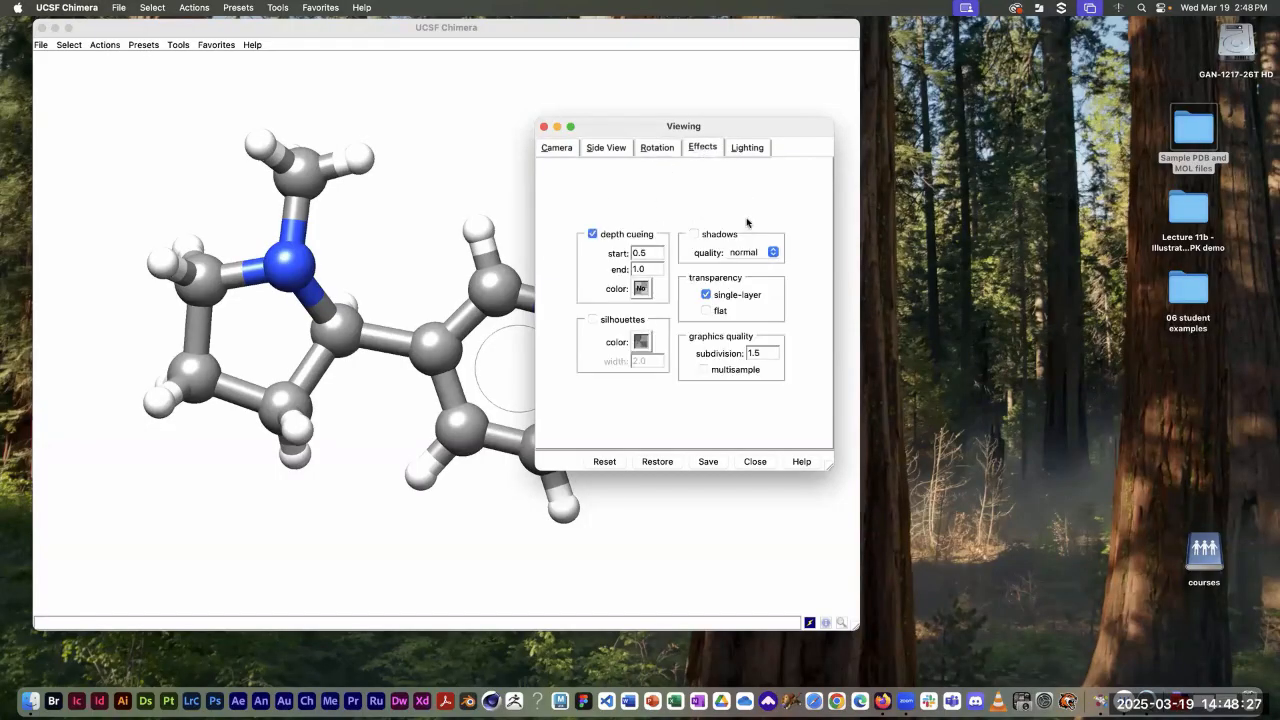
pyautogui.click(748, 149)
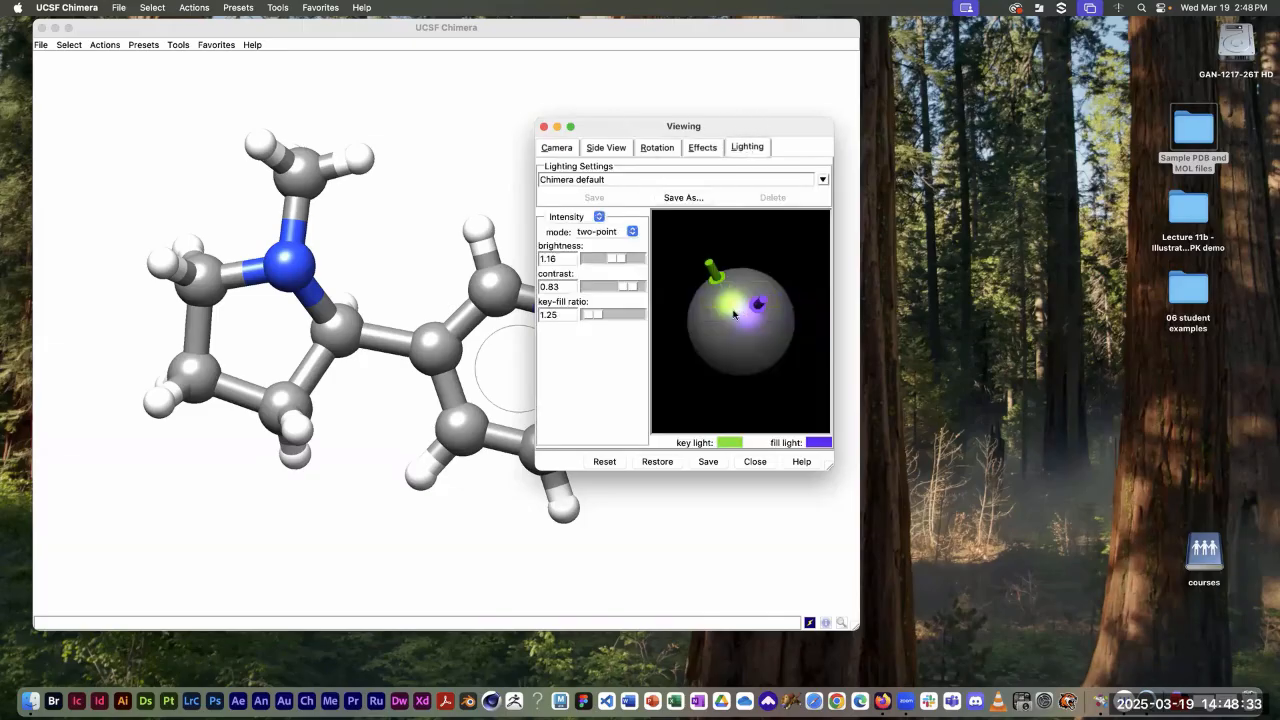
pyautogui.moveTo(728, 128); pyautogui.dragTo(853, 128)
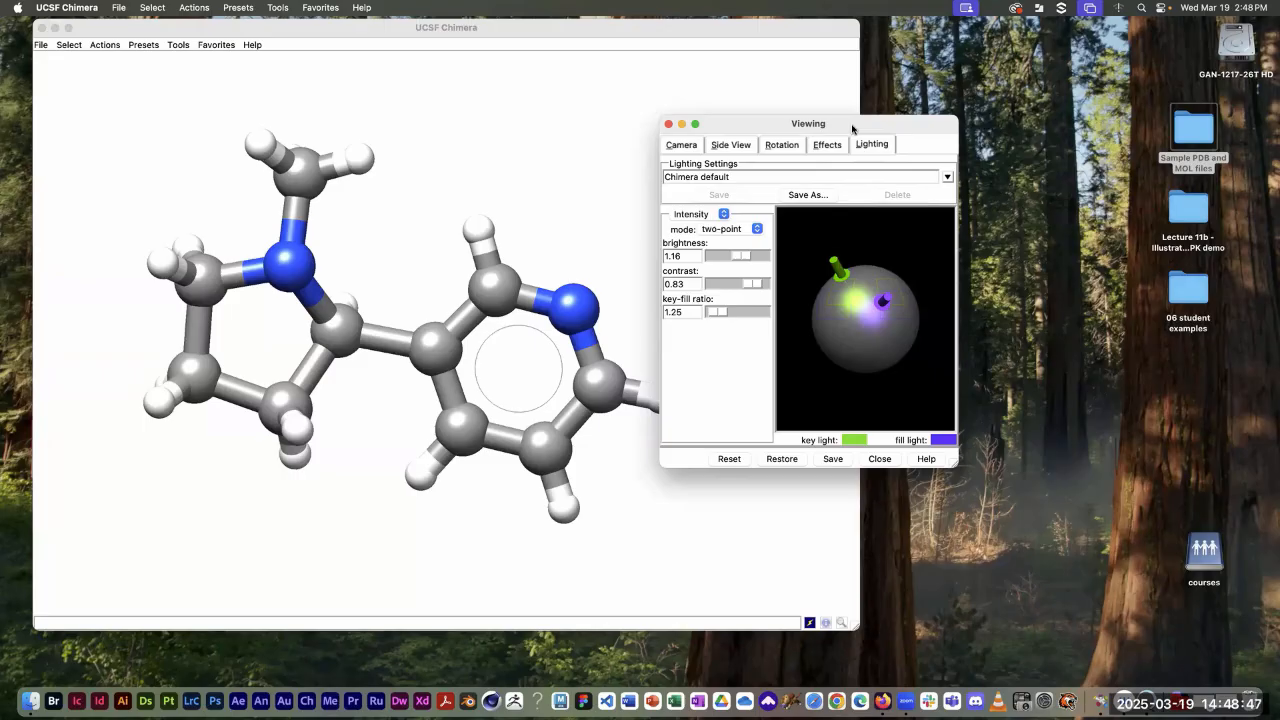
# Step: Try the ambient and single lighting modes on the molecule and return the mode to two-point
pyautogui.click(734, 230)
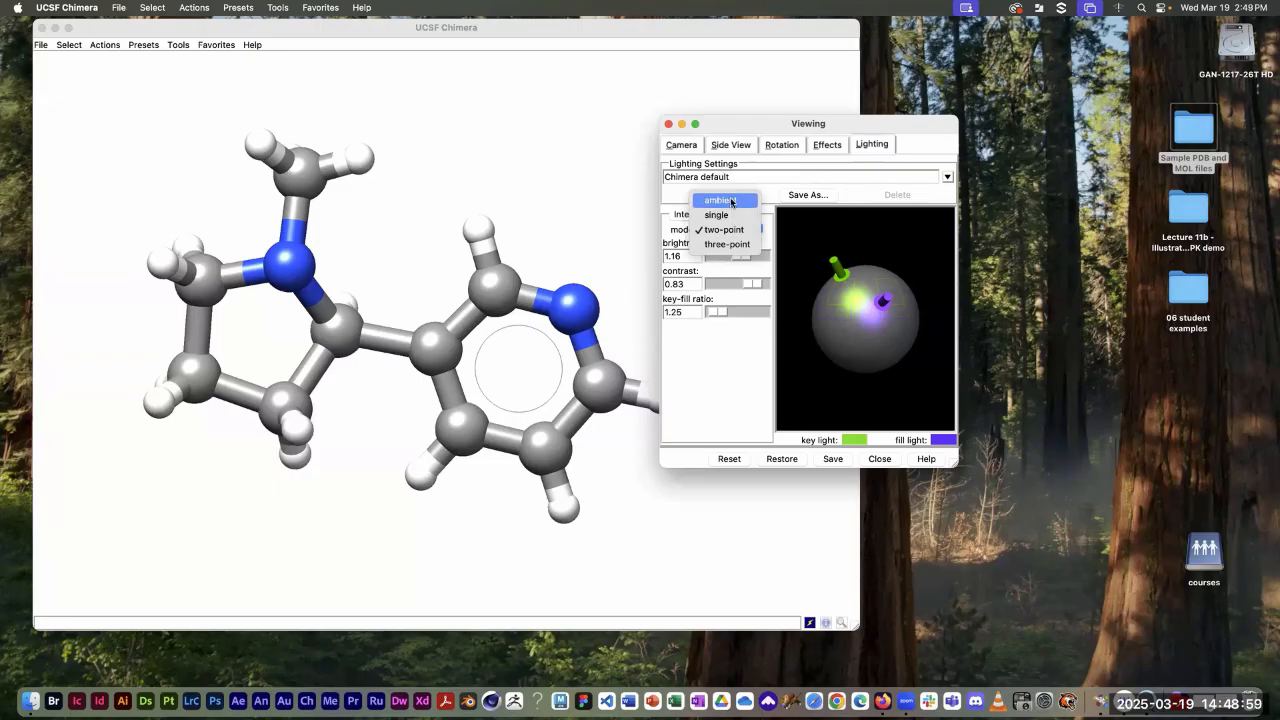
pyautogui.click(730, 201)
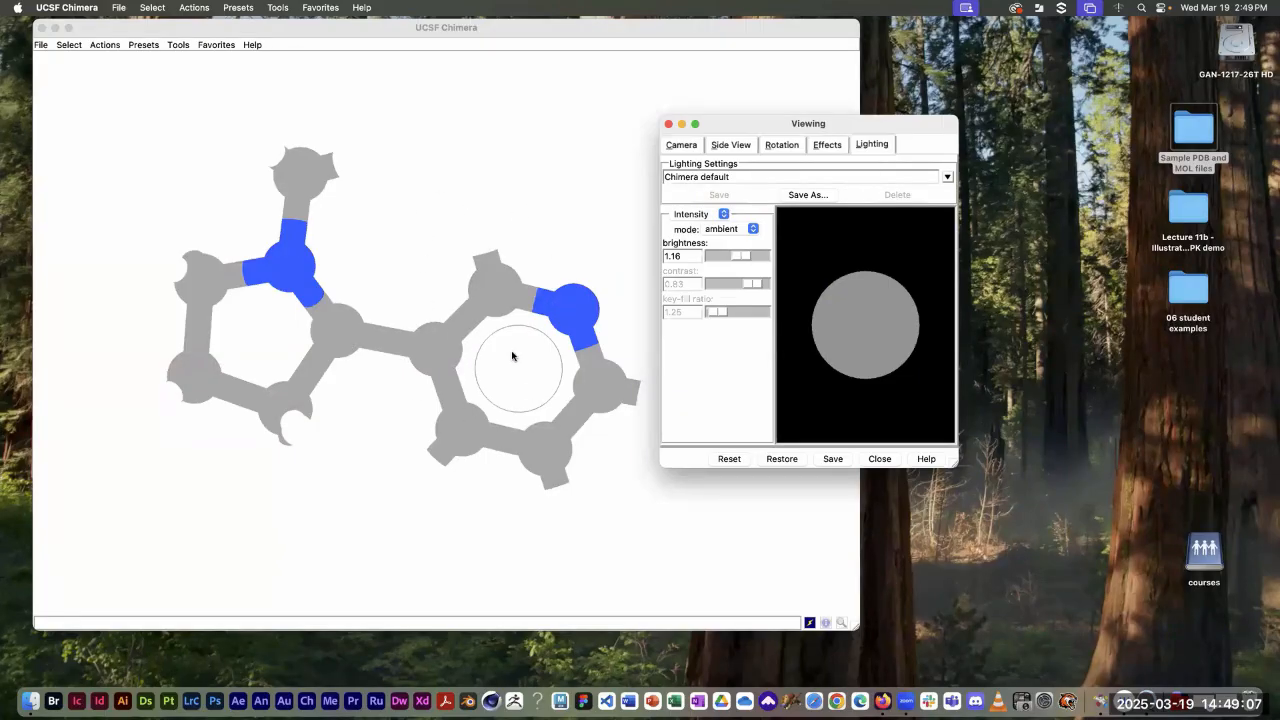
pyautogui.click(740, 229)
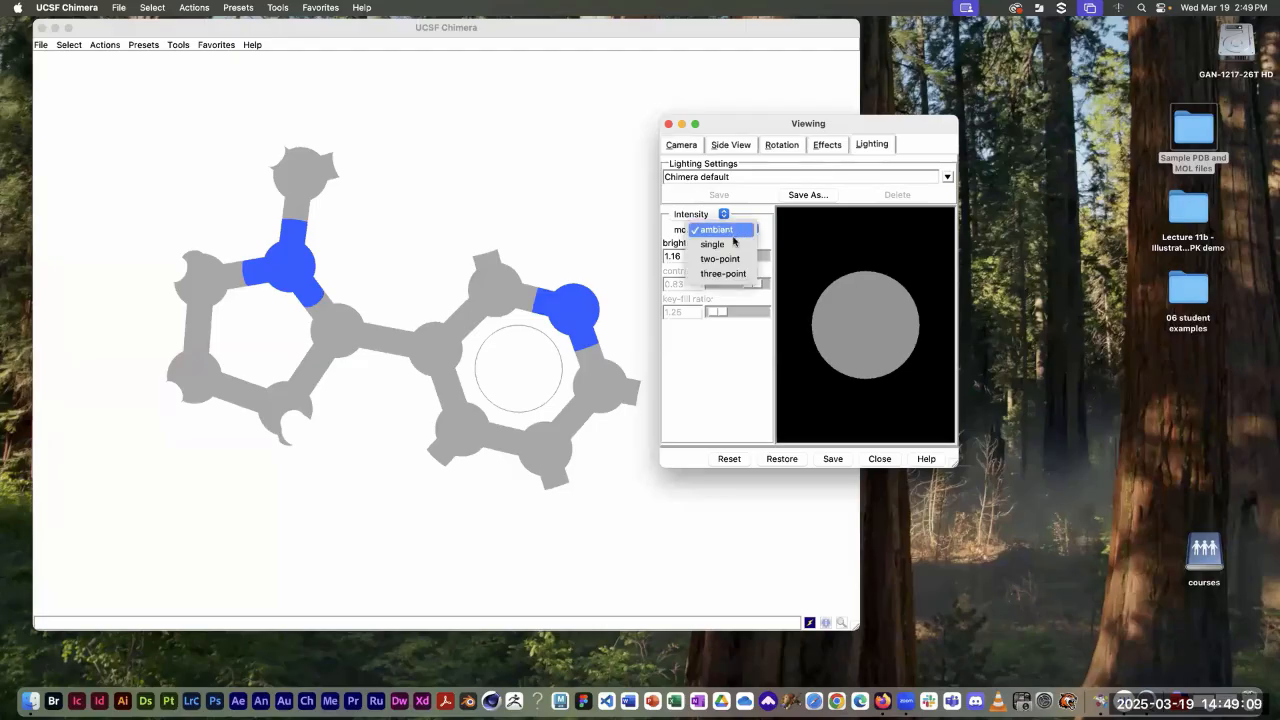
pyautogui.click(731, 245)
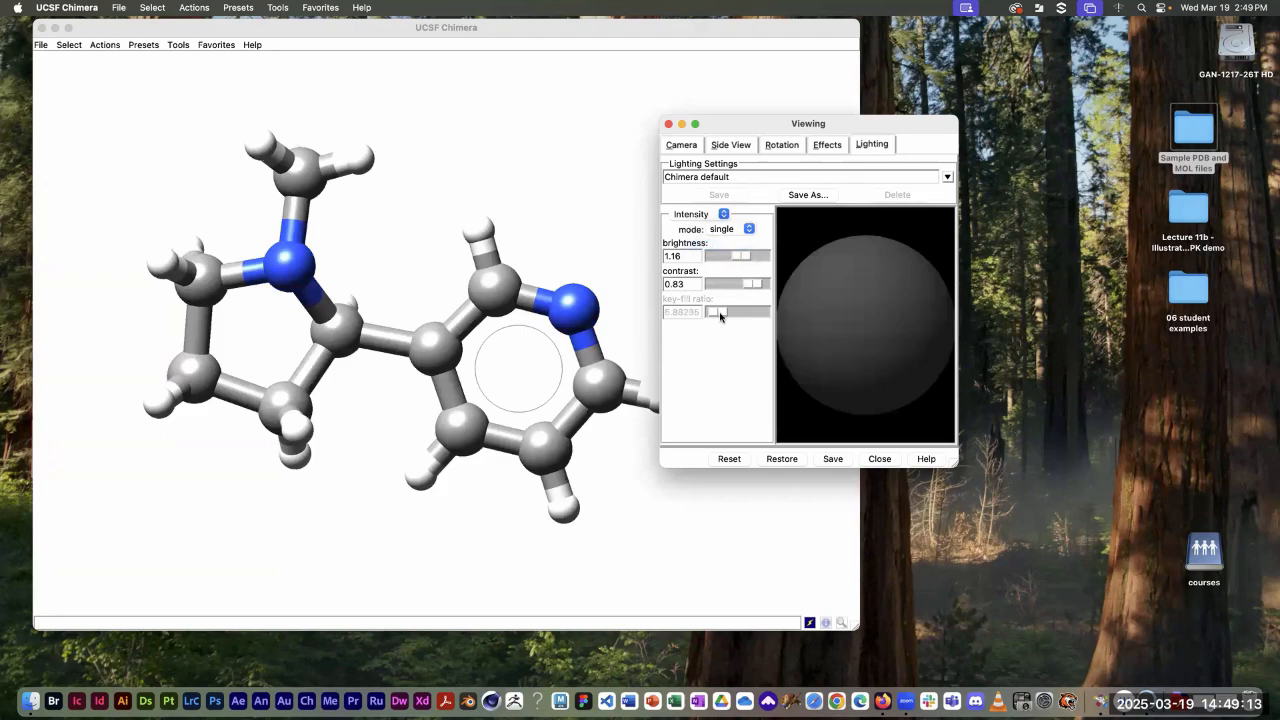
pyautogui.click(733, 231)
pyautogui.click(729, 247)
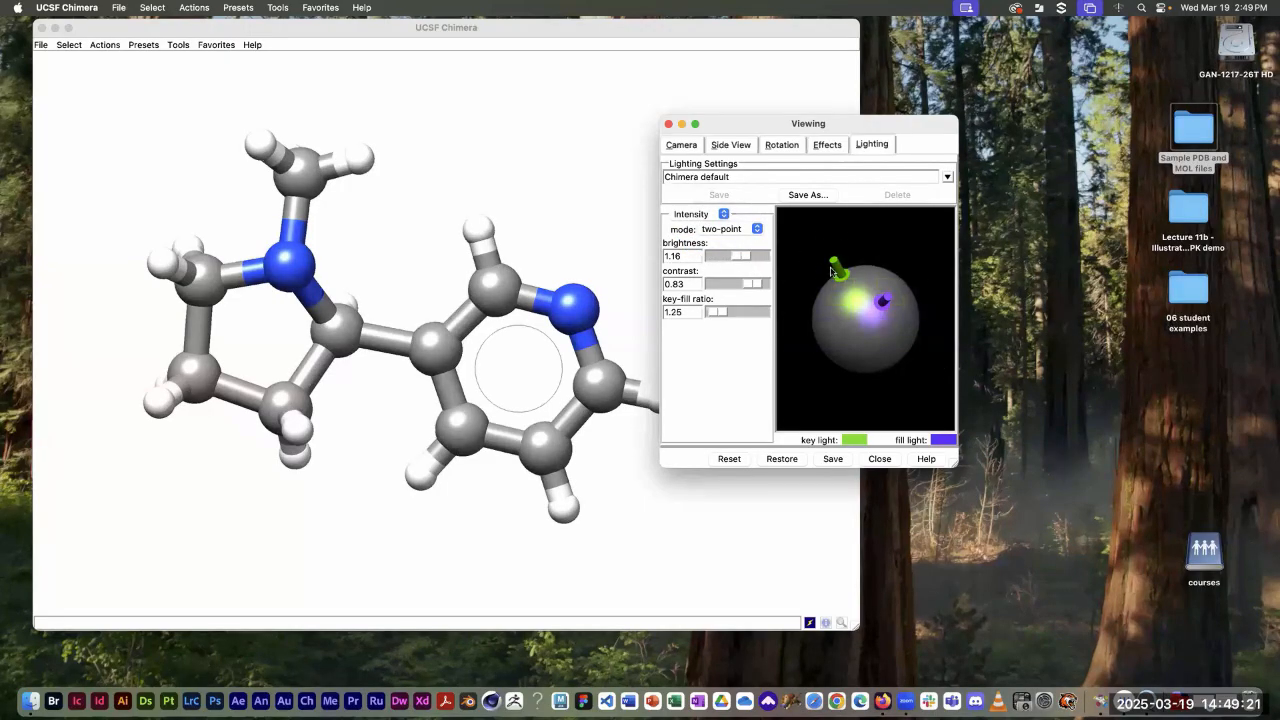
# Step: Reposition the green key light on the lighting preview sphere, swinging it outward toward the sphere's upper-left side
pyautogui.moveTo(836, 268)
pyautogui.mouseDown()
pyautogui.moveTo(803, 236)
pyautogui.moveTo(799, 254)
pyautogui.moveTo(858, 320)
pyautogui.moveTo(935, 377)
pyautogui.moveTo(897, 439)
pyautogui.moveTo(878, 350)
pyautogui.moveTo(908, 362)
pyautogui.moveTo(850, 296)
pyautogui.moveTo(827, 297)
pyautogui.moveTo(858, 325)
pyautogui.moveTo(835, 255)
pyautogui.moveTo(807, 222)
pyautogui.mouseUp()
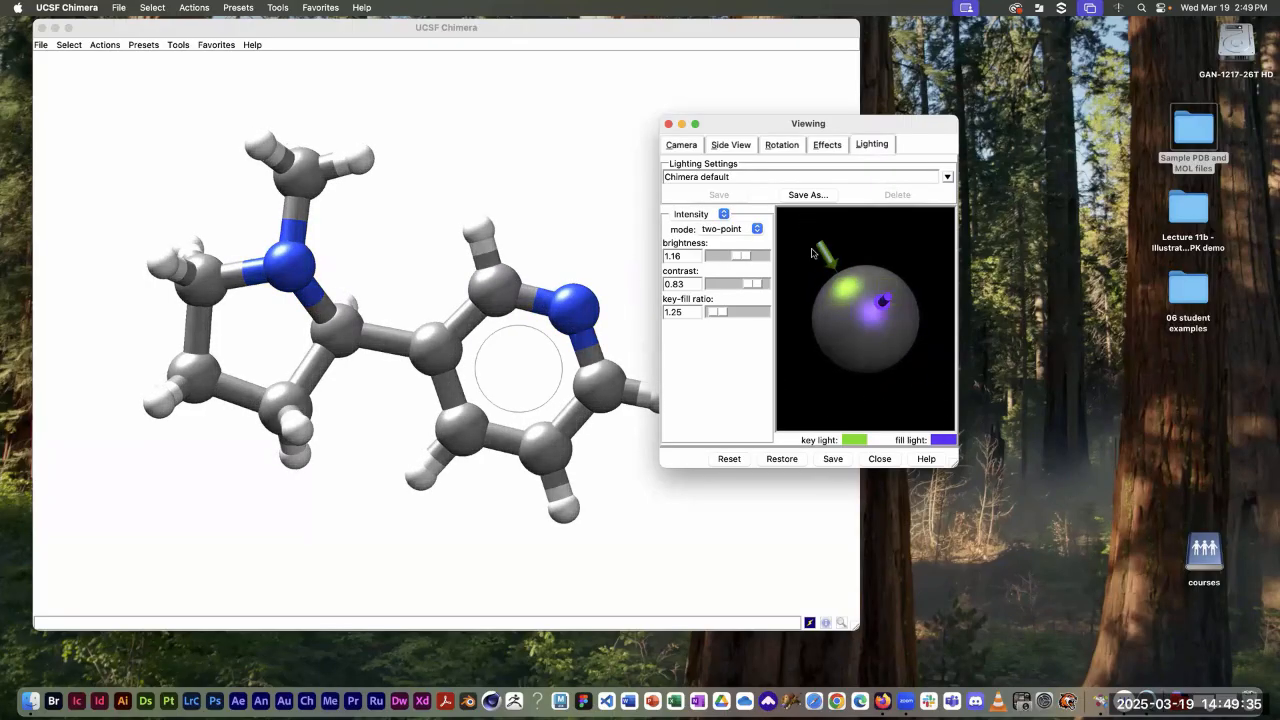
pyautogui.moveTo(827, 254)
pyautogui.mouseDown()
pyautogui.moveTo(838, 278)
pyautogui.moveTo(794, 244)
pyautogui.mouseUp()
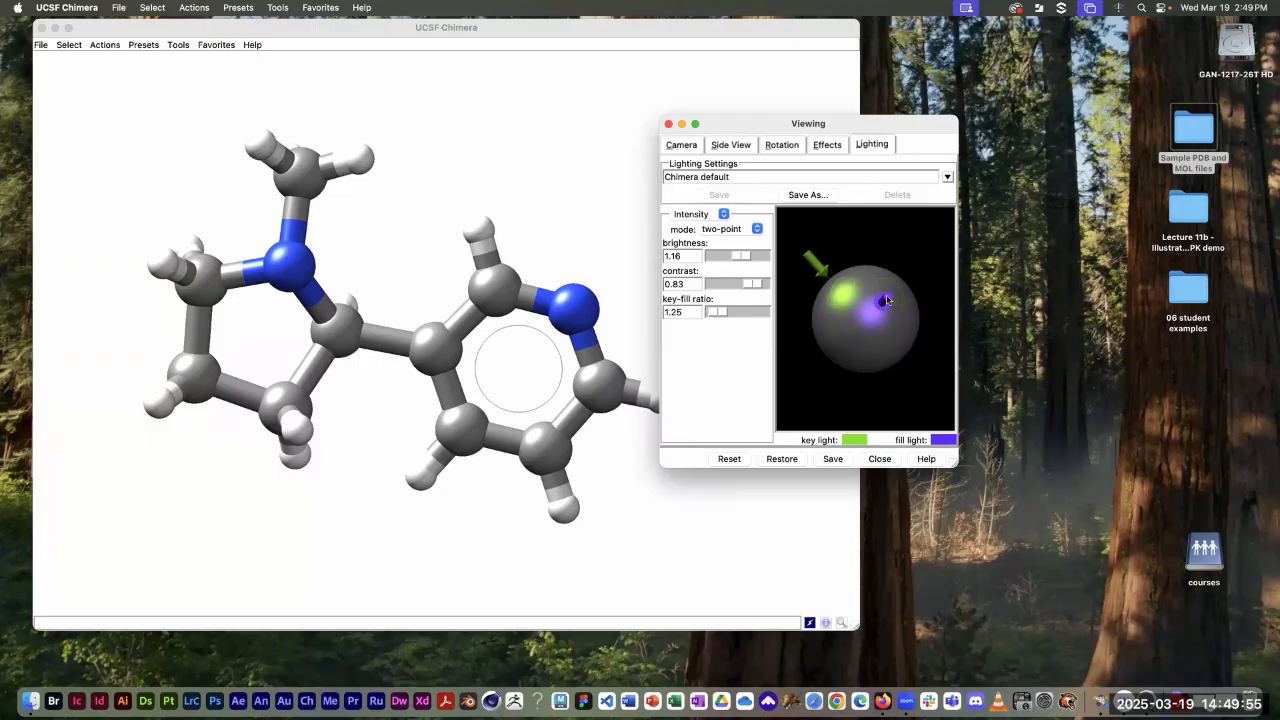
# Step: Reposition the fill light to the lower-right side of the lighting sphere and the key light to its upper-left side
pyautogui.moveTo(884, 302)
pyautogui.mouseDown()
pyautogui.moveTo(926, 374)
pyautogui.moveTo(927, 403)
pyautogui.moveTo(915, 380)
pyautogui.moveTo(935, 427)
pyautogui.mouseUp()
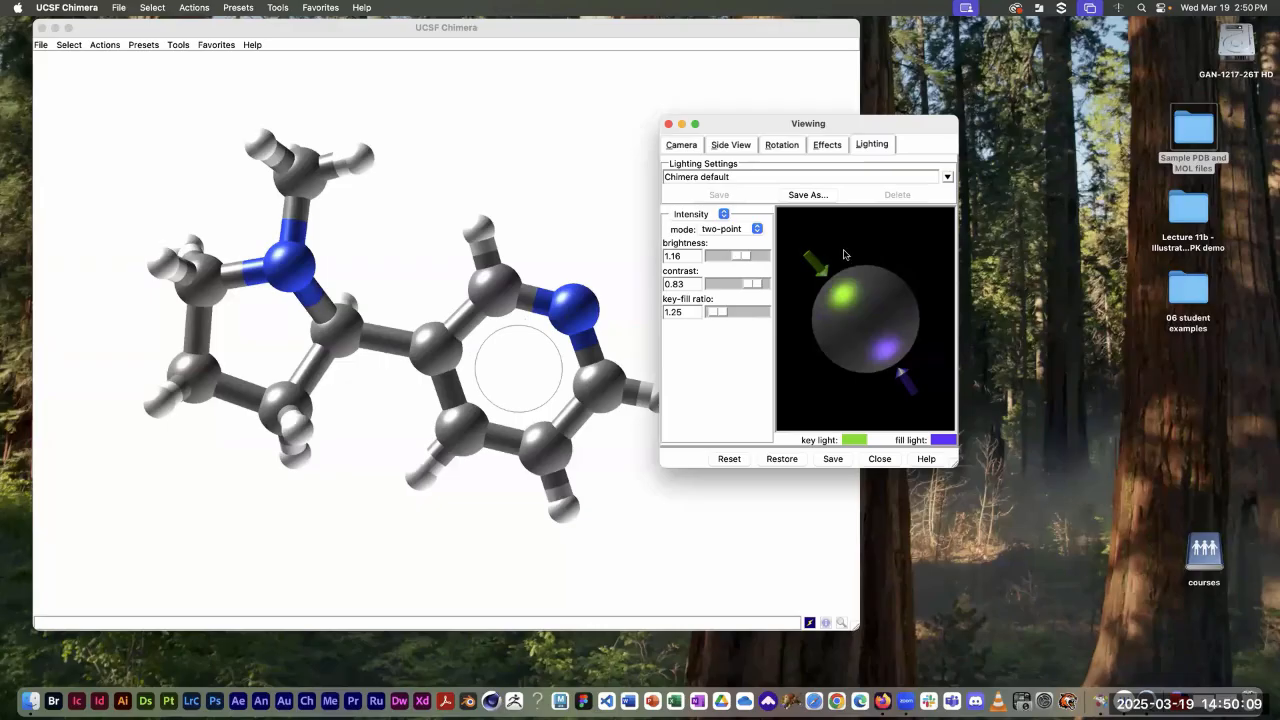
pyautogui.moveTo(815, 268); pyautogui.dragTo(796, 255)
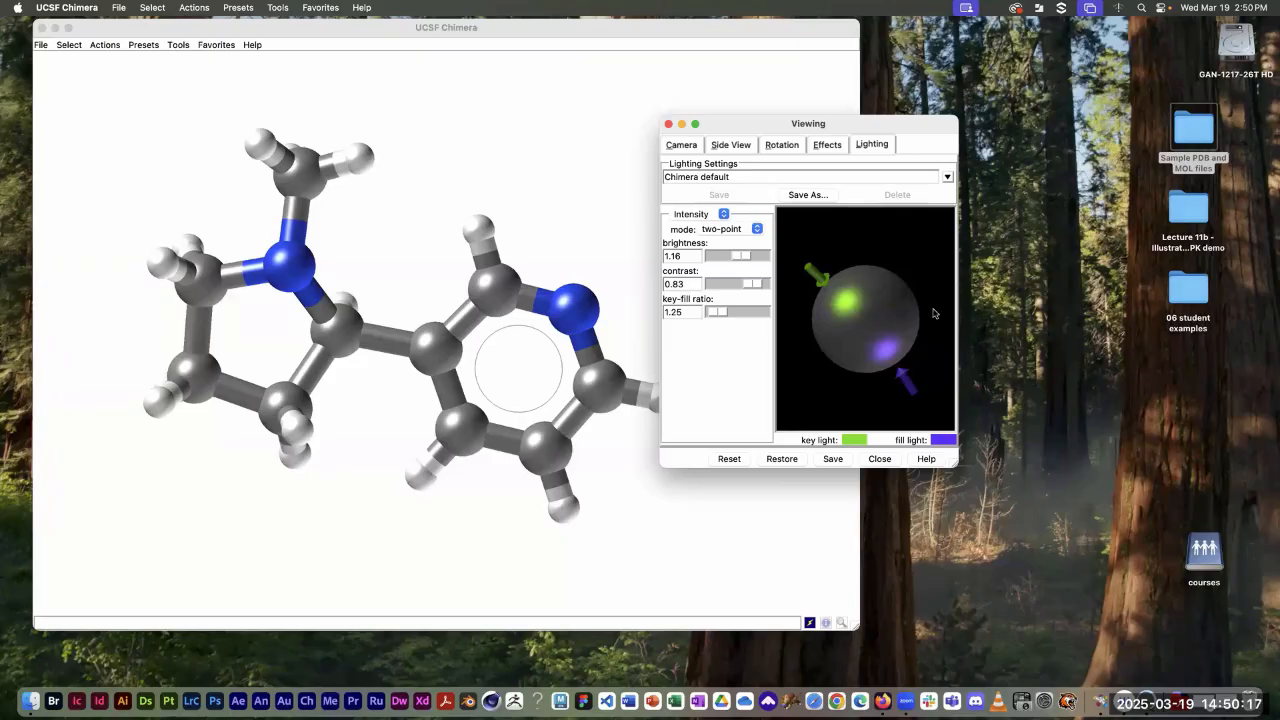
pyautogui.click(757, 229)
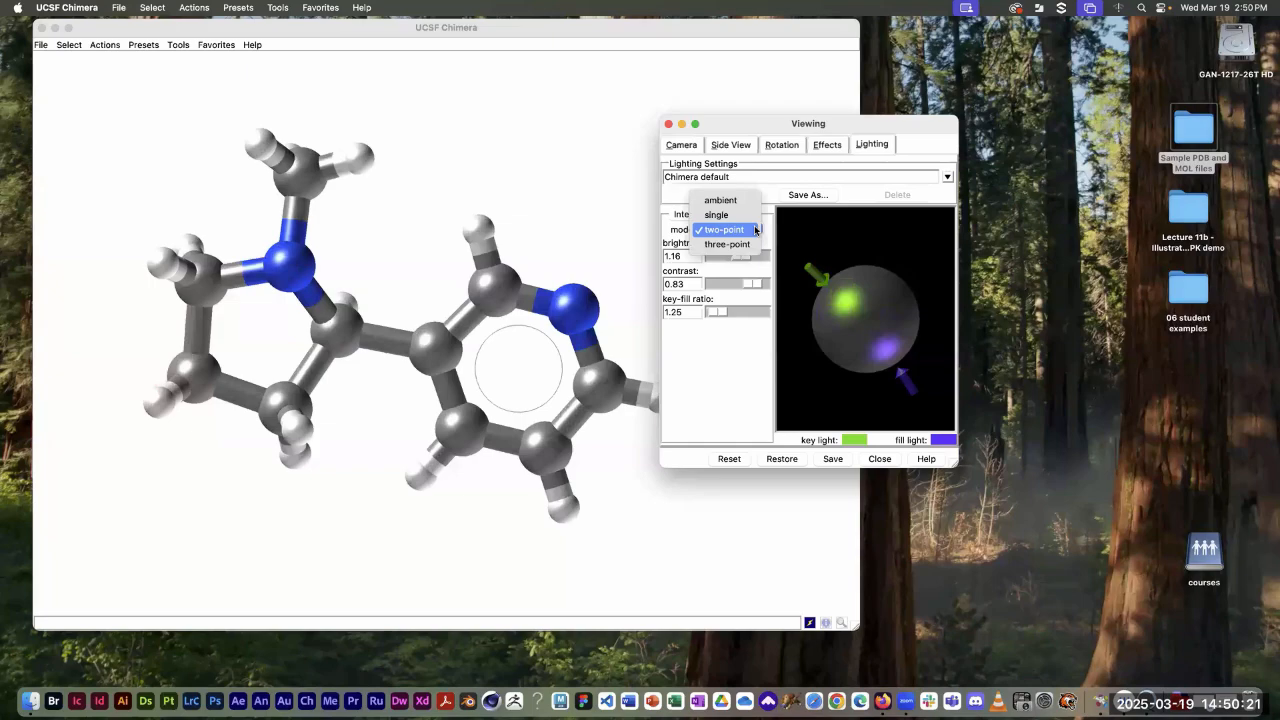
pyautogui.click(757, 229)
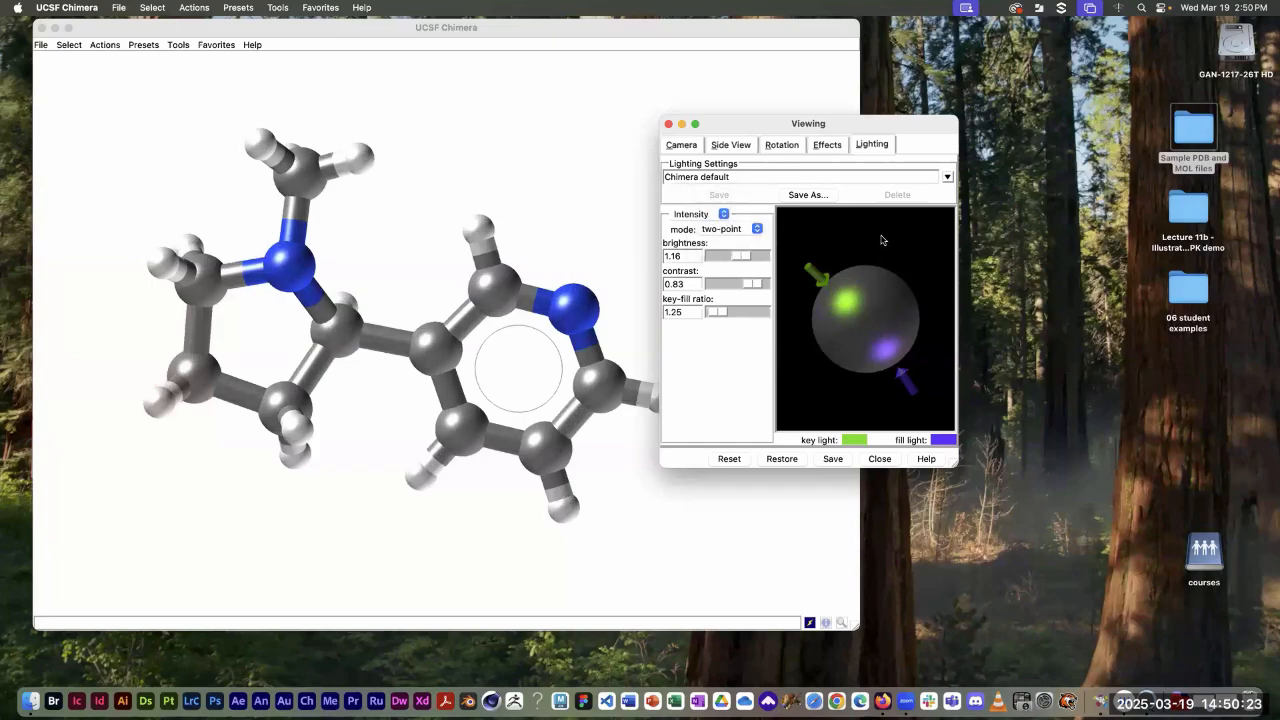
# Step: Set the two-point lighting intensity to brightness 0.82, contrast 0.62 and key-fill ratio 1.4
pyautogui.moveTo(744, 259)
pyautogui.mouseDown()
pyautogui.moveTo(708, 262)
pyautogui.moveTo(760, 256)
pyautogui.moveTo(731, 258)
pyautogui.mouseUp()
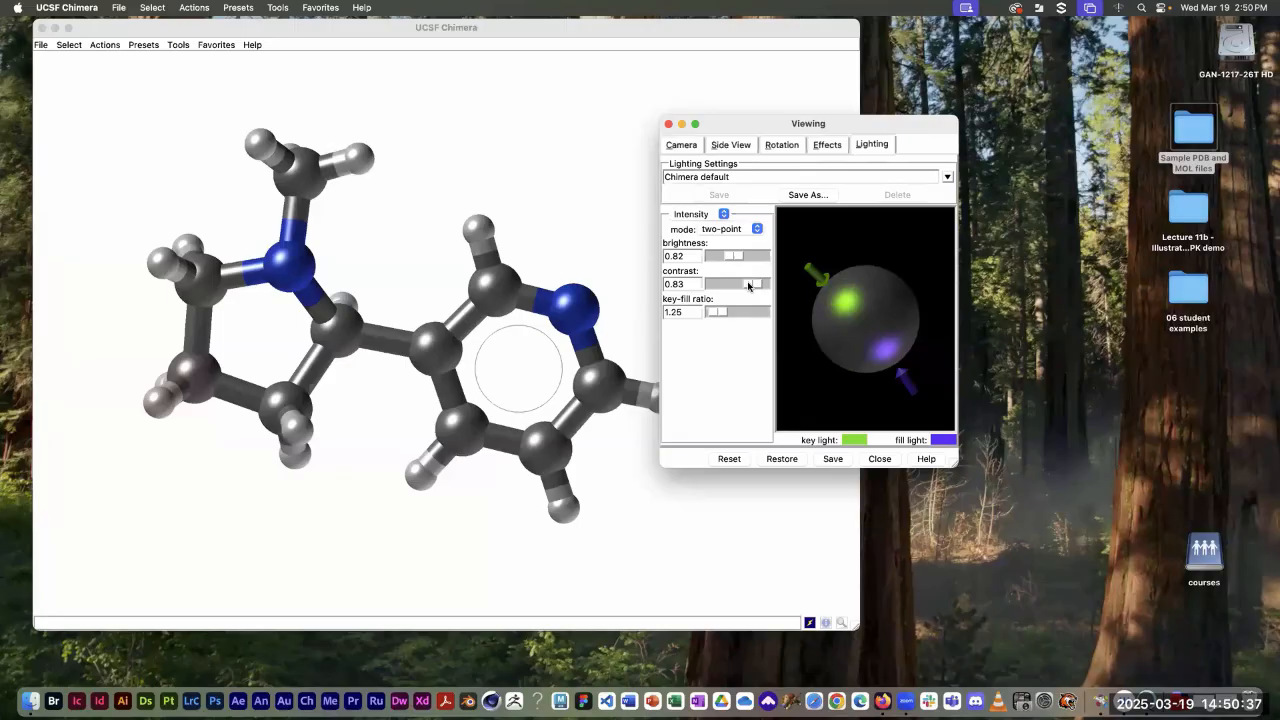
pyautogui.moveTo(748, 285)
pyautogui.mouseDown()
pyautogui.moveTo(709, 288)
pyautogui.moveTo(739, 284)
pyautogui.mouseUp()
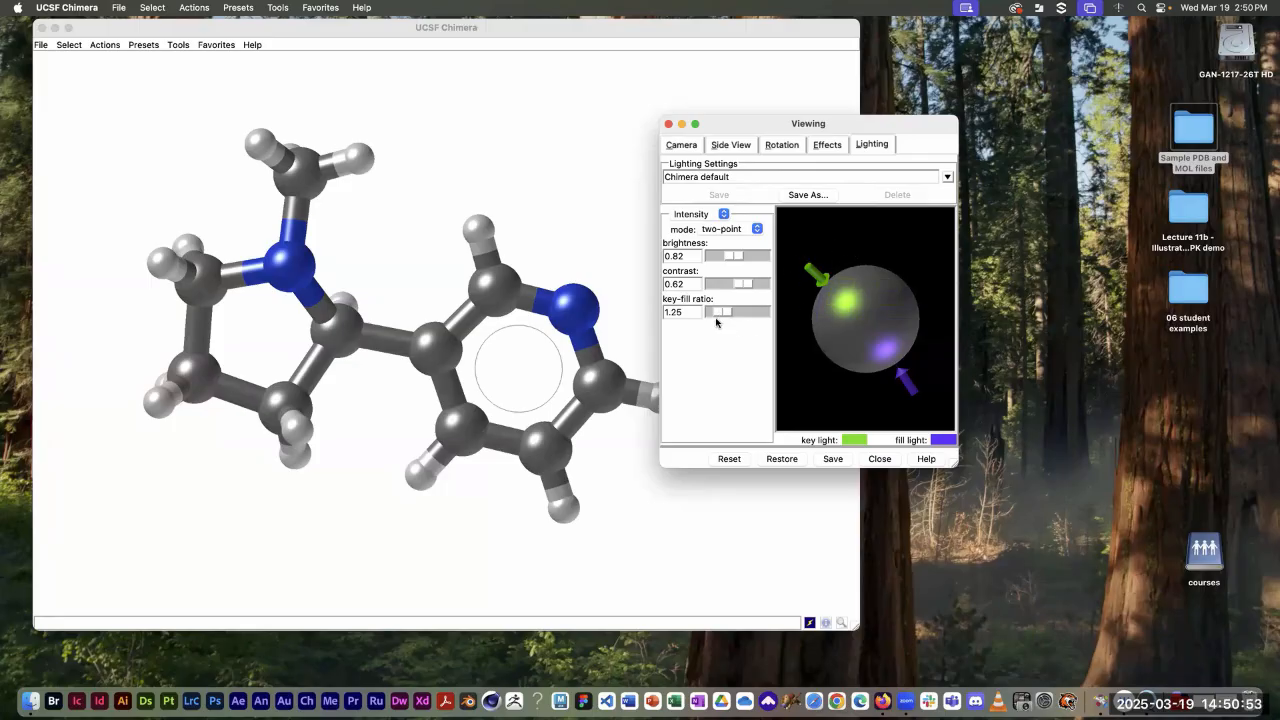
pyautogui.moveTo(719, 313); pyautogui.dragTo(759, 312)
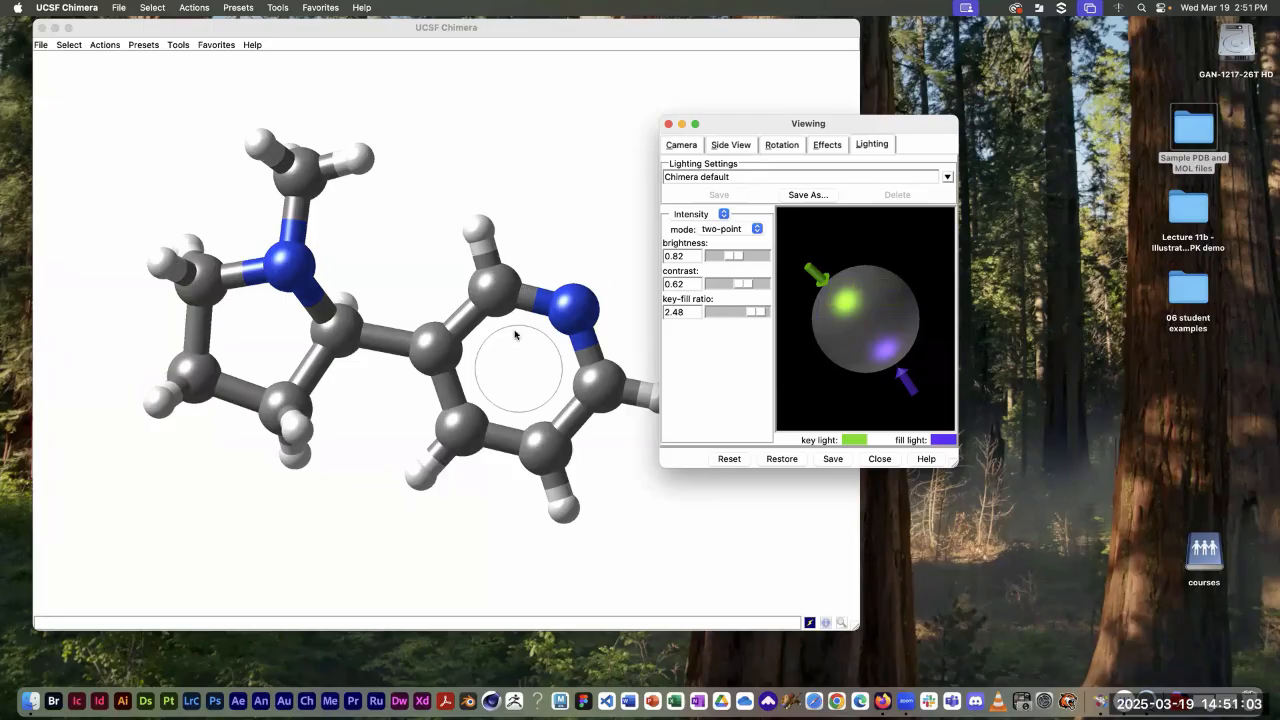
pyautogui.moveTo(757, 313); pyautogui.dragTo(714, 313)
pyautogui.moveTo(719, 311)
pyautogui.mouseDown()
pyautogui.moveTo(731, 308)
pyautogui.moveTo(697, 311)
pyautogui.mouseUp()
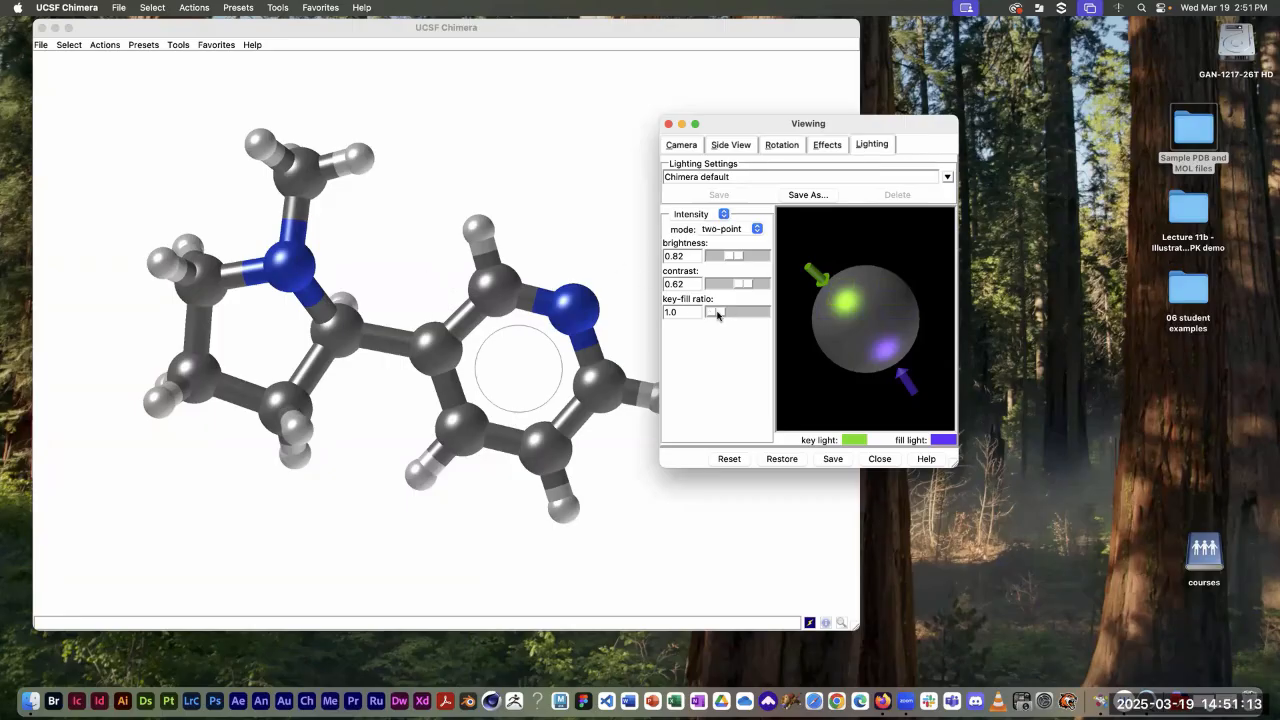
pyautogui.moveTo(717, 314); pyautogui.dragTo(722, 311)
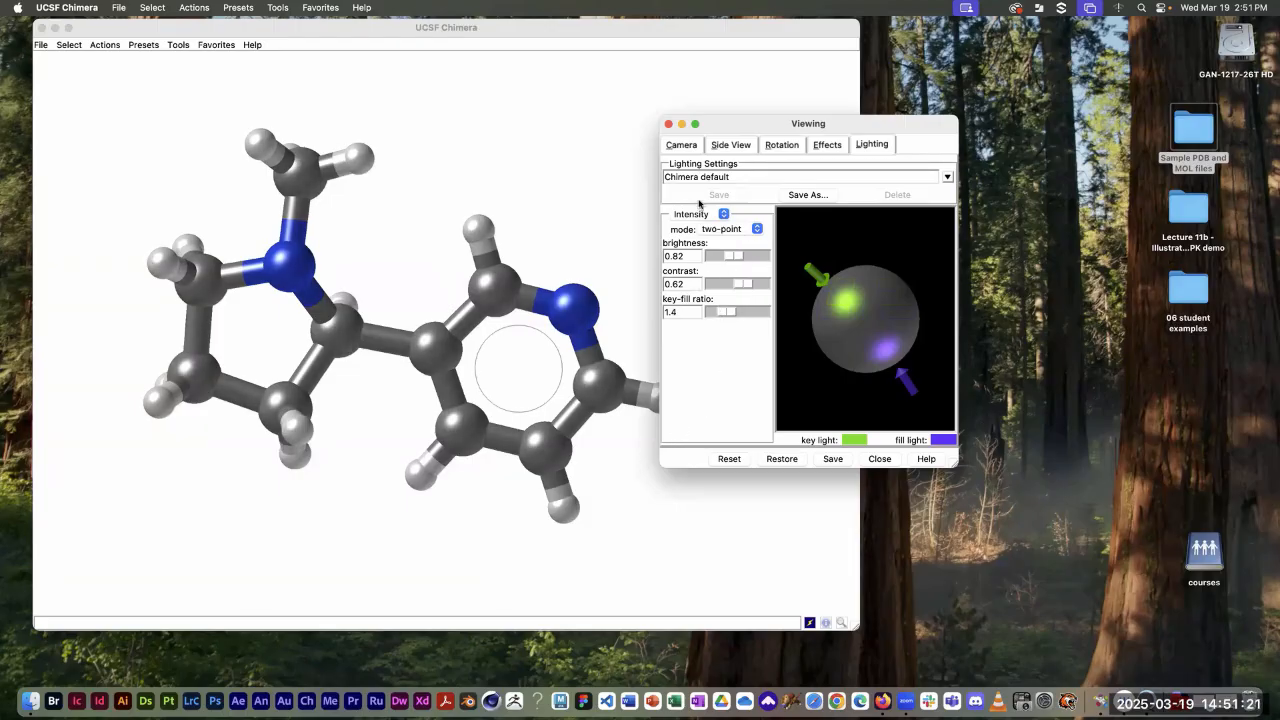
# Step: Set the lighting shininess to sharpness 76 and reflectivity 0.5
pyautogui.click(725, 215)
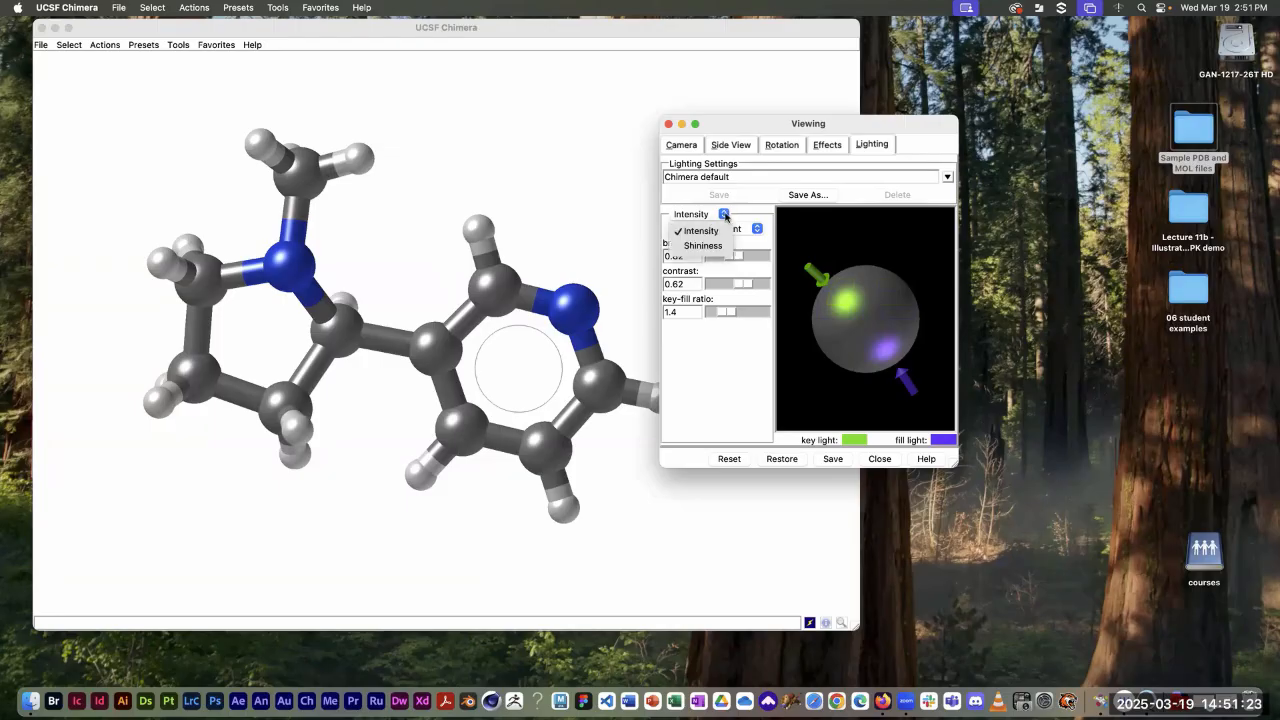
pyautogui.click(713, 245)
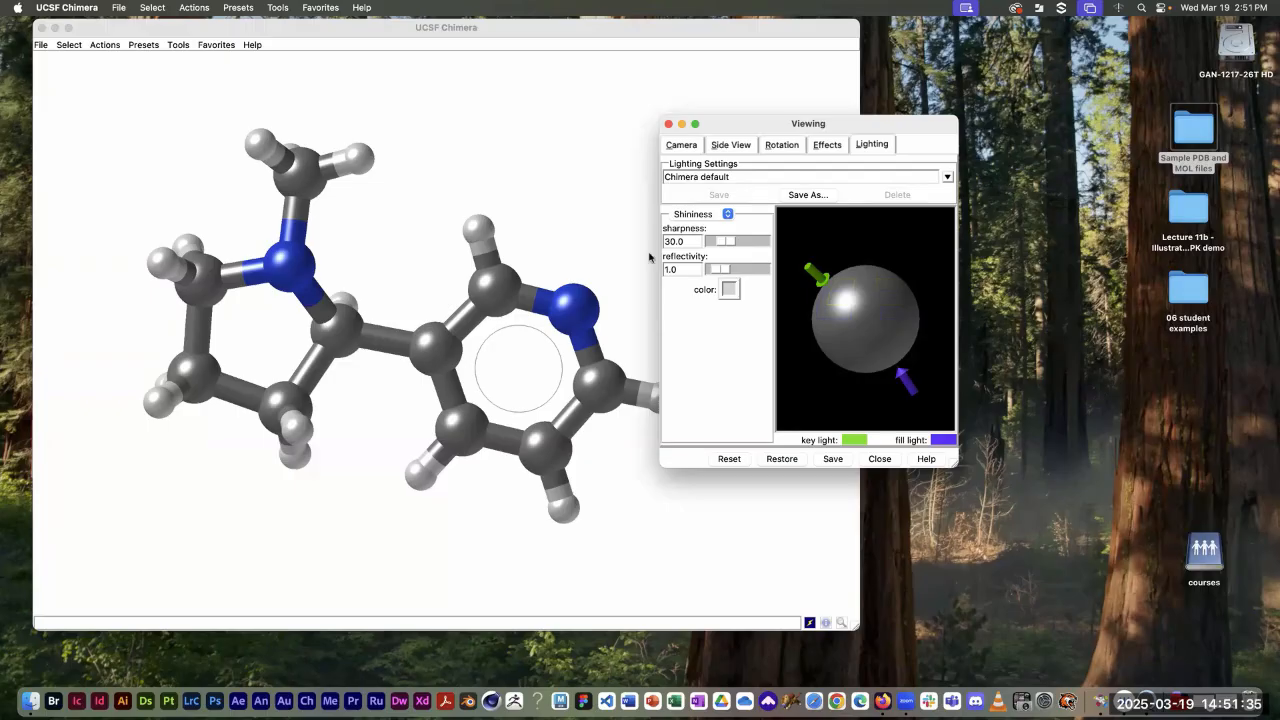
pyautogui.moveTo(727, 243); pyautogui.dragTo(712, 245)
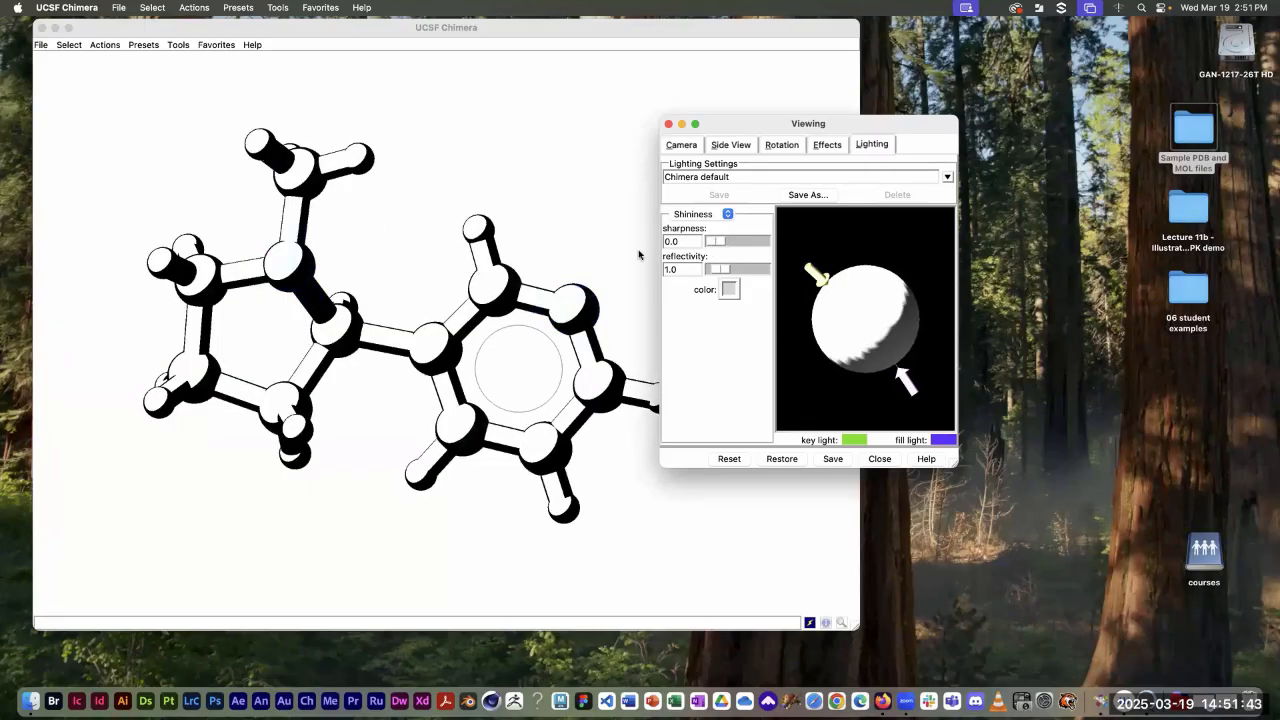
pyautogui.moveTo(715, 243); pyautogui.dragTo(745, 241)
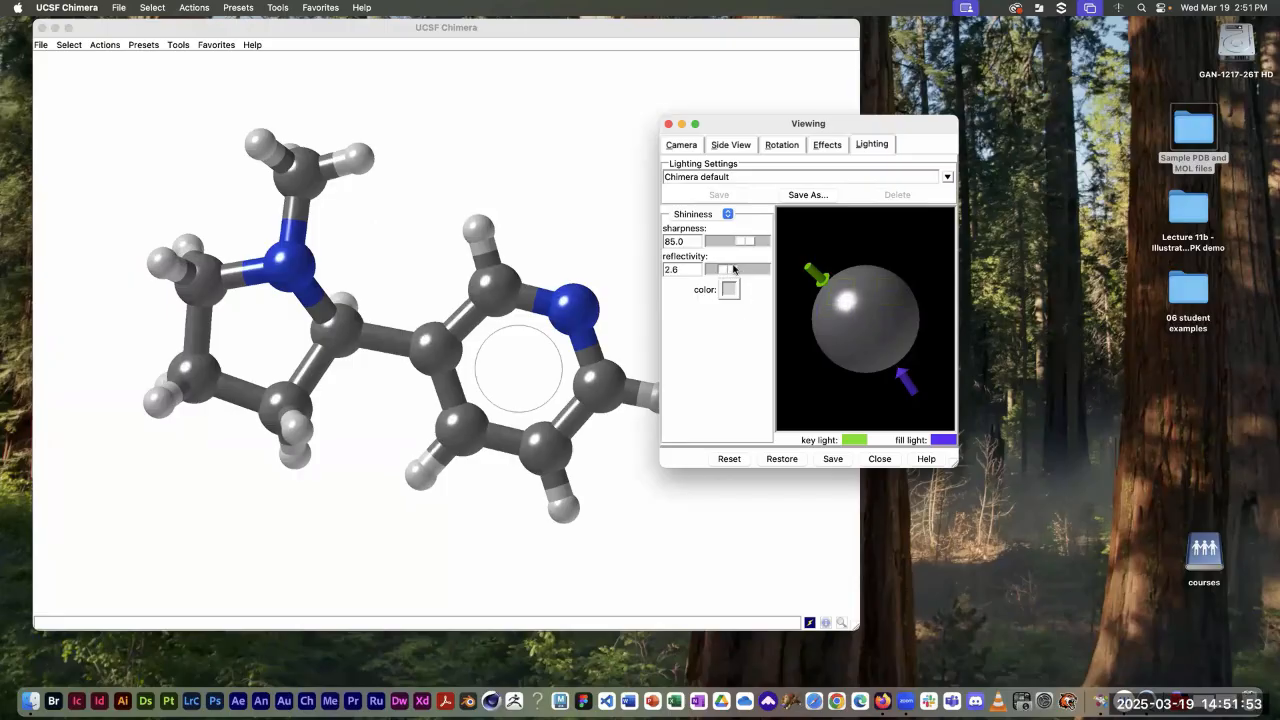
pyautogui.moveTo(725, 270); pyautogui.dragTo(686, 270)
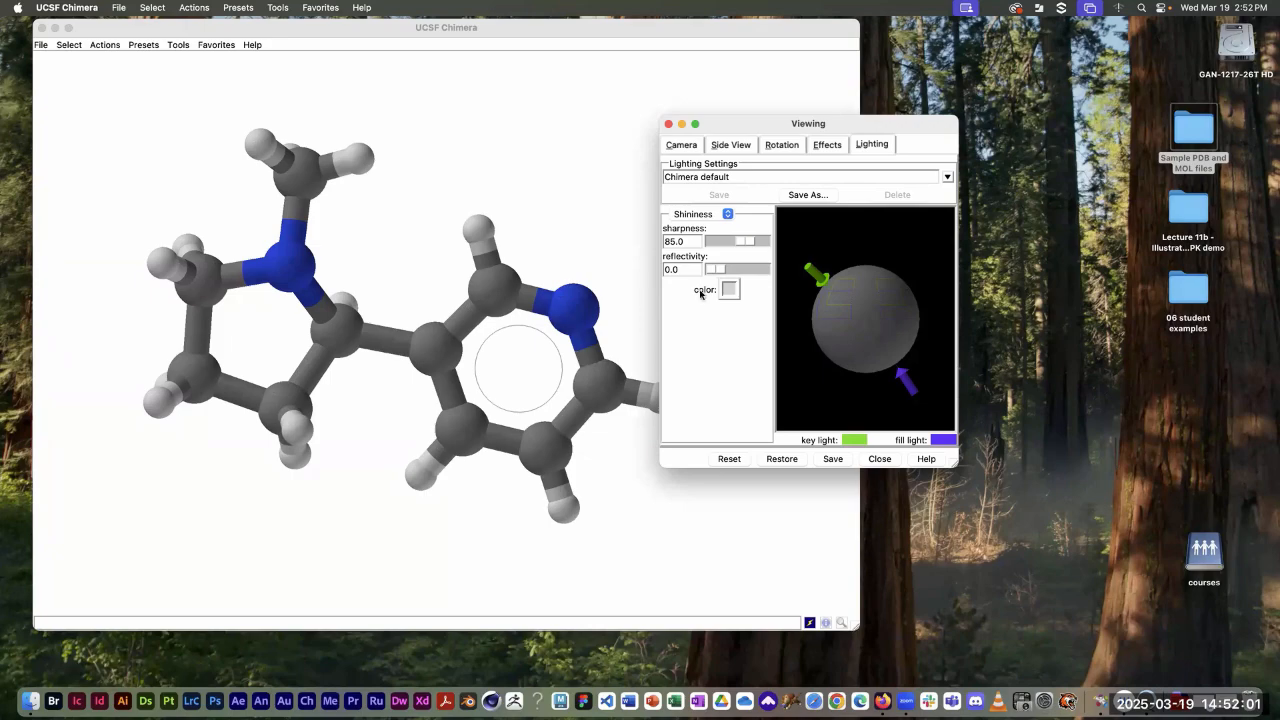
pyautogui.moveTo(709, 270)
pyautogui.mouseDown()
pyautogui.moveTo(757, 269)
pyautogui.moveTo(728, 243)
pyautogui.moveTo(718, 249)
pyautogui.moveTo(744, 243)
pyautogui.moveTo(744, 275)
pyautogui.moveTo(713, 272)
pyautogui.mouseUp()
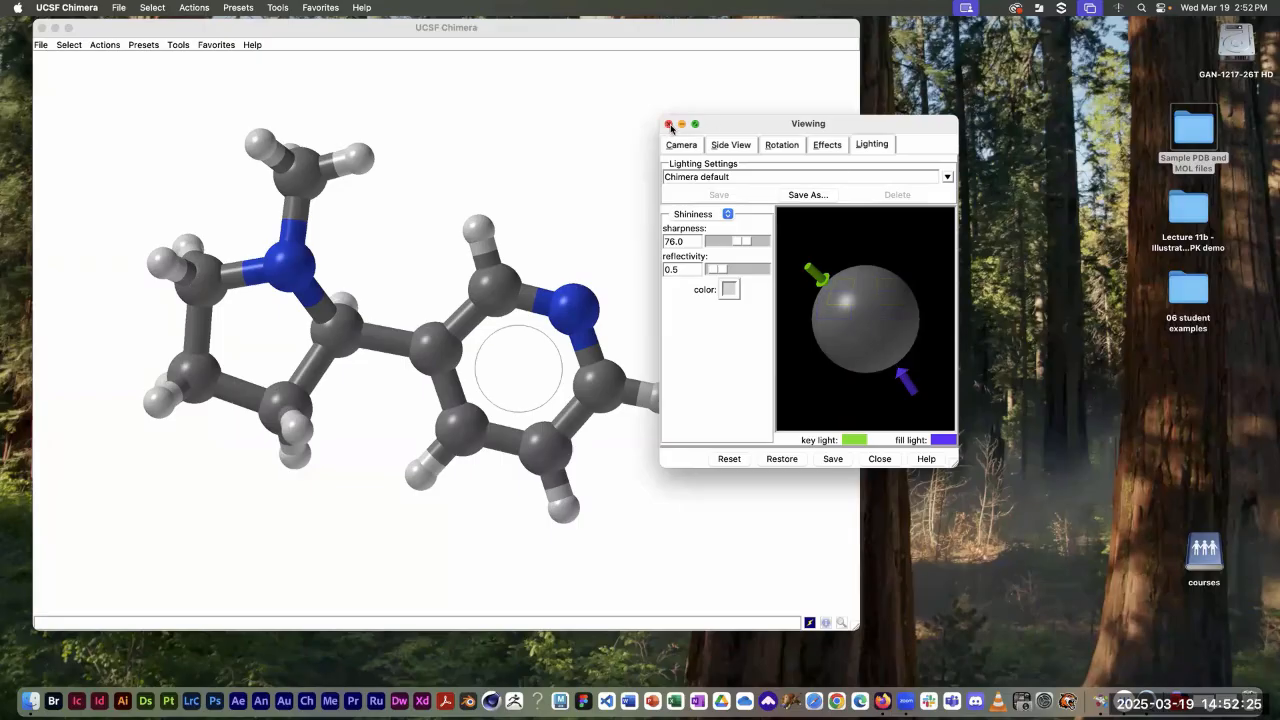
# Step: Show the viewing effects settings clear of the molecule and rotate the molecule to view its depth cueing
pyautogui.click(822, 144)
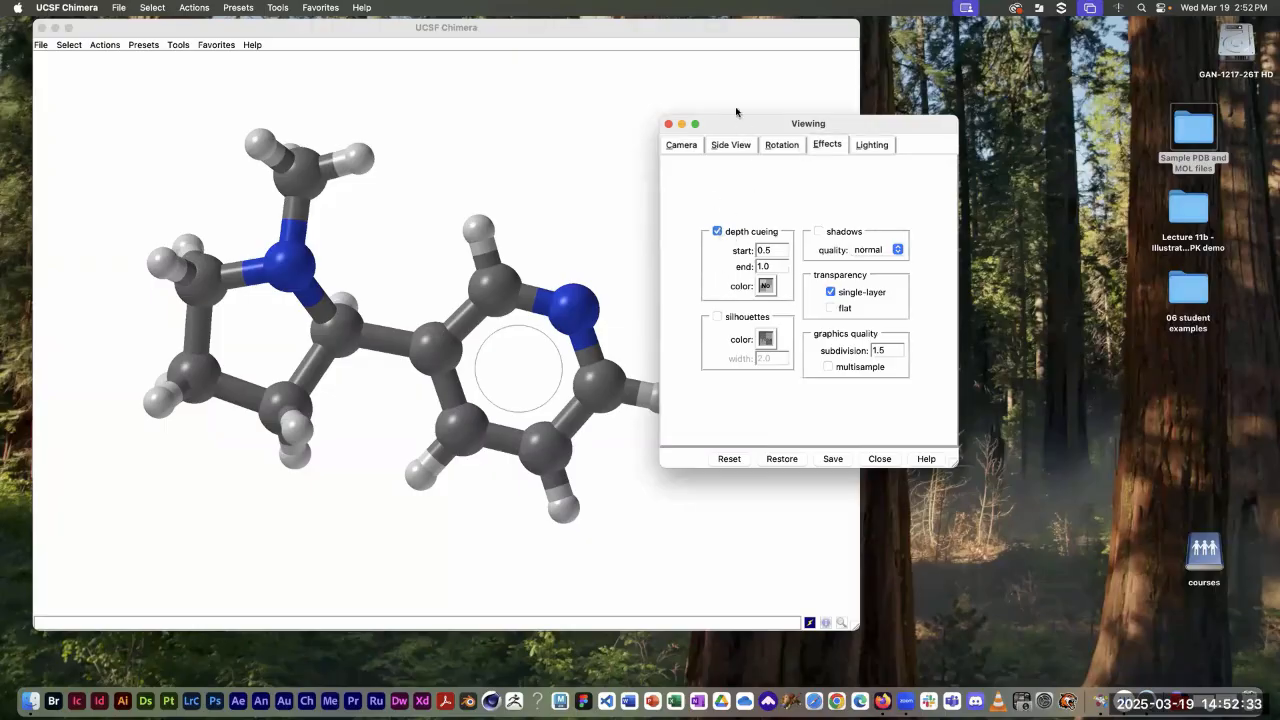
pyautogui.moveTo(766, 125); pyautogui.dragTo(853, 134)
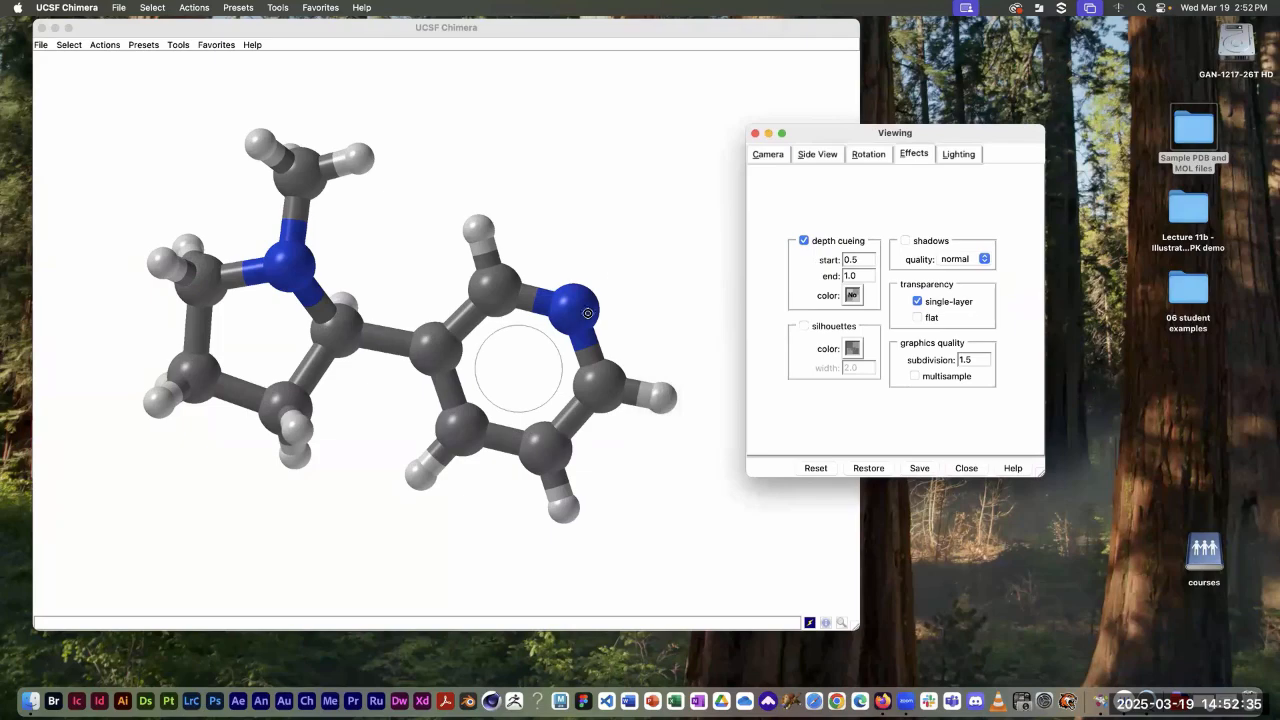
pyautogui.moveTo(570, 316); pyautogui.dragTo(413, 329)
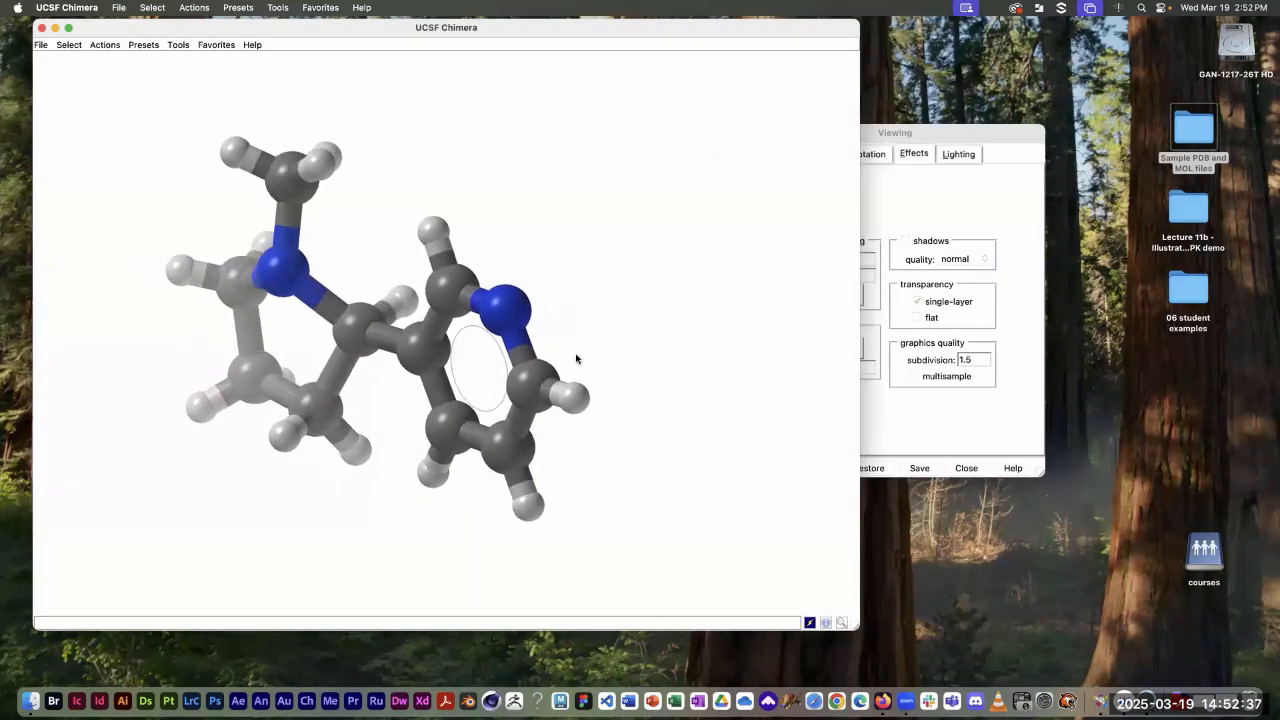
pyautogui.moveTo(551, 363); pyautogui.dragTo(543, 363)
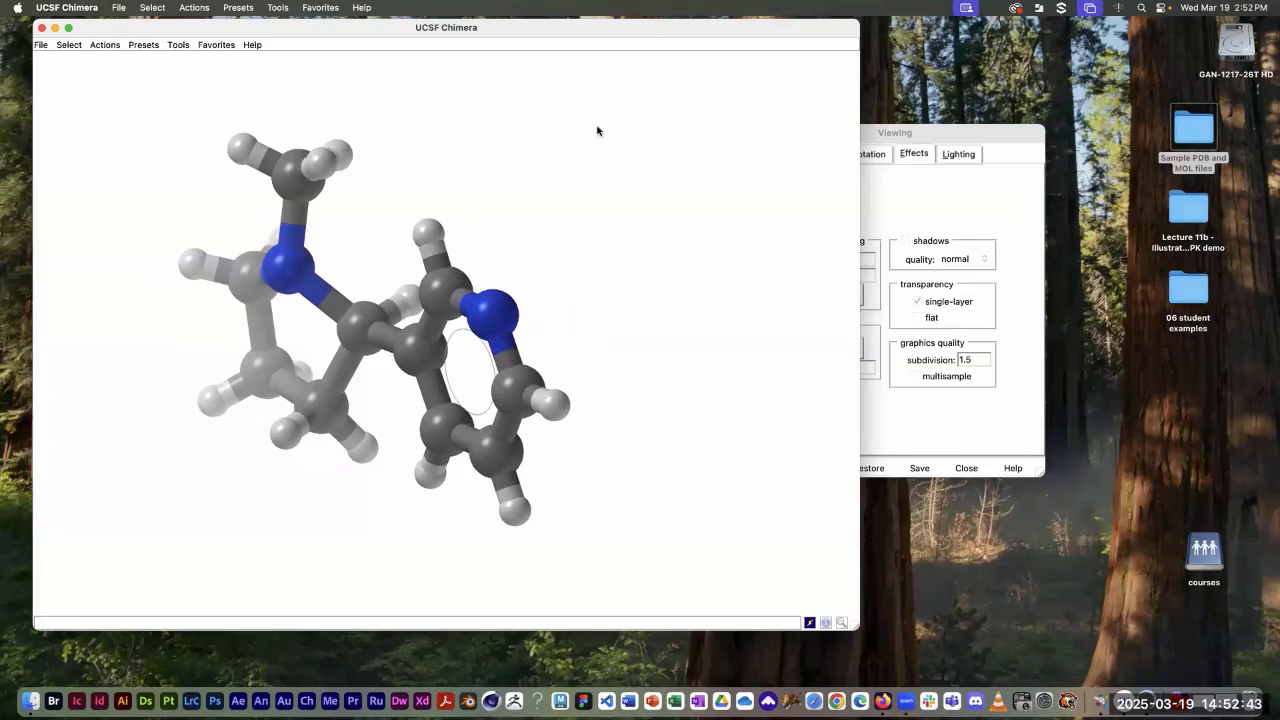
pyautogui.moveTo(939, 143); pyautogui.dragTo(929, 150)
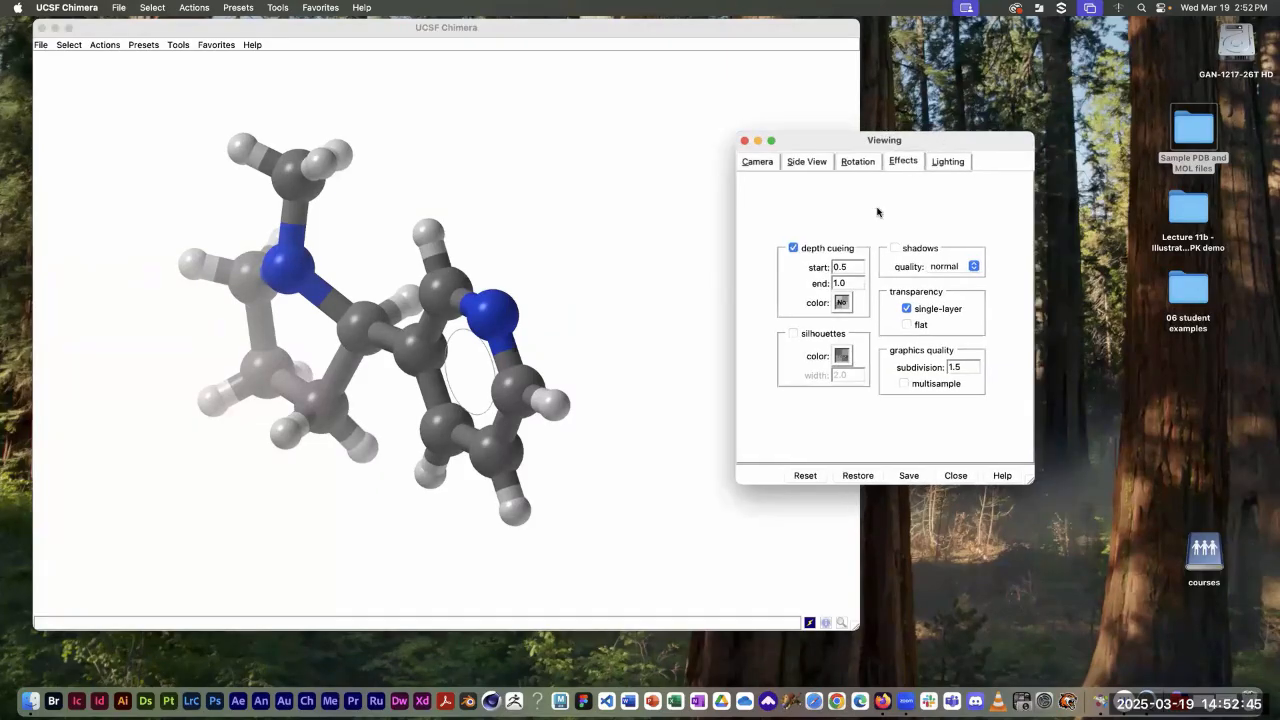
# Step: Turn depth cueing off and back on, rotating the molecule to compare its appearance in each state
pyautogui.click(793, 249)
pyautogui.moveTo(488, 267)
pyautogui.mouseDown()
pyautogui.moveTo(446, 262)
pyautogui.moveTo(469, 217)
pyautogui.moveTo(489, 254)
pyautogui.moveTo(481, 266)
pyautogui.moveTo(509, 266)
pyautogui.mouseUp()
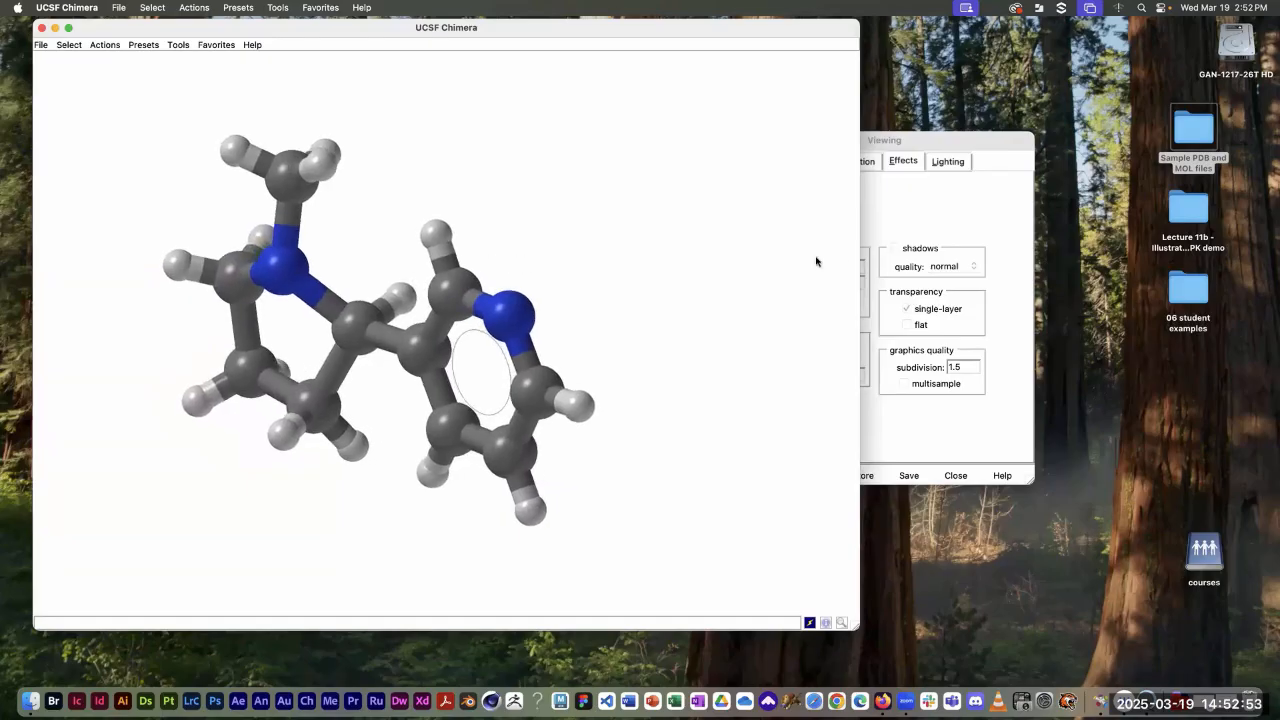
pyautogui.click(898, 213)
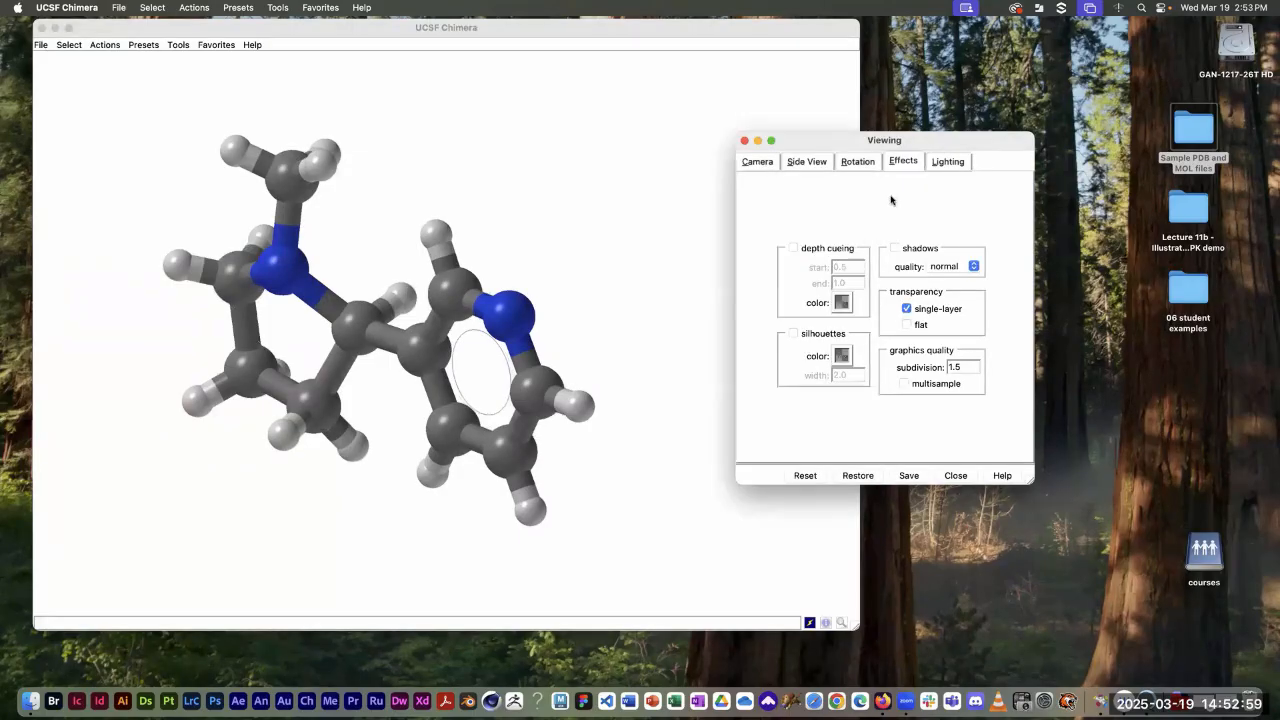
pyautogui.click(792, 247)
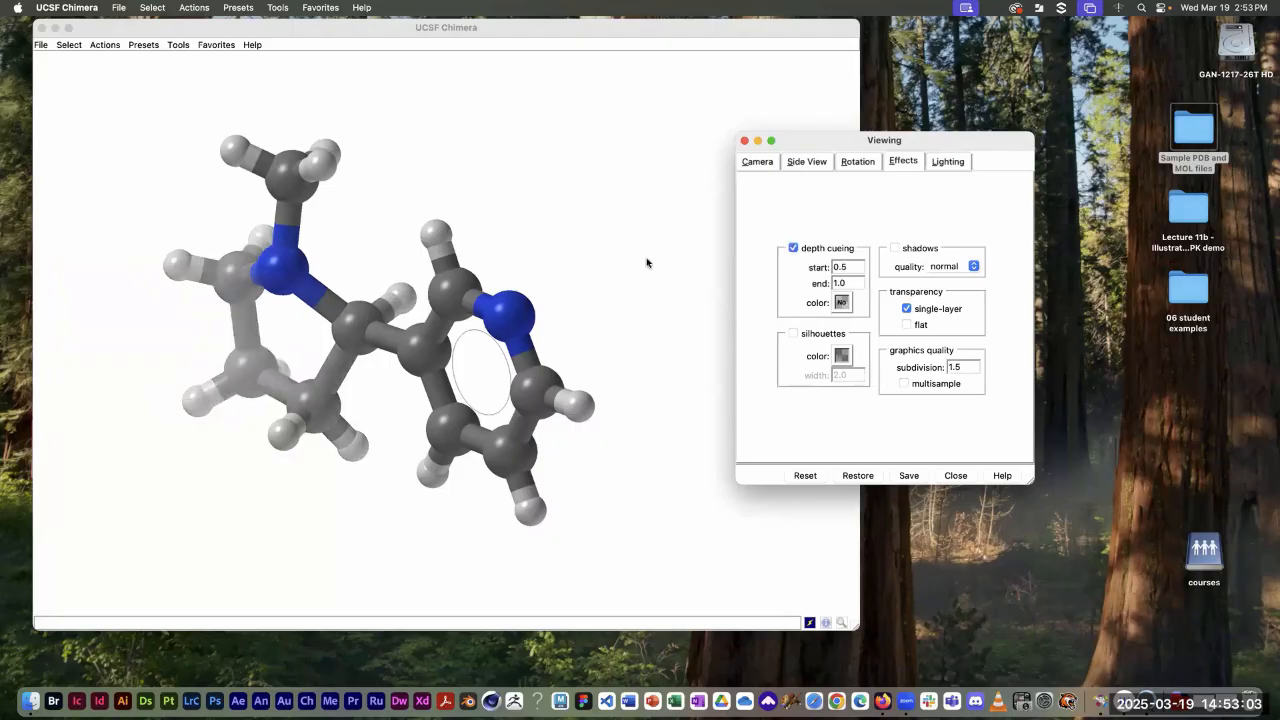
pyautogui.click(623, 266)
pyautogui.moveTo(623, 266); pyautogui.dragTo(646, 246)
pyautogui.click(900, 223)
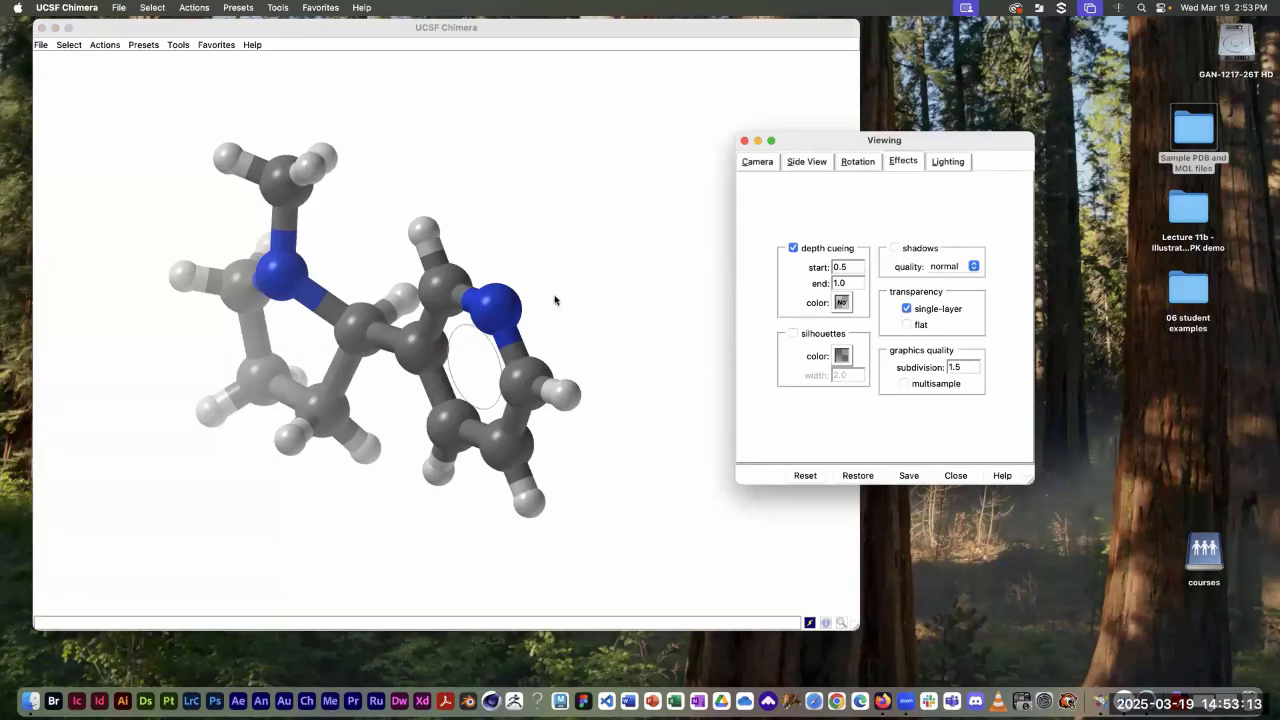
# Step: Turn on shadows, rotate the molecule to inspect them, and turn shadows off again
pyautogui.click(895, 248)
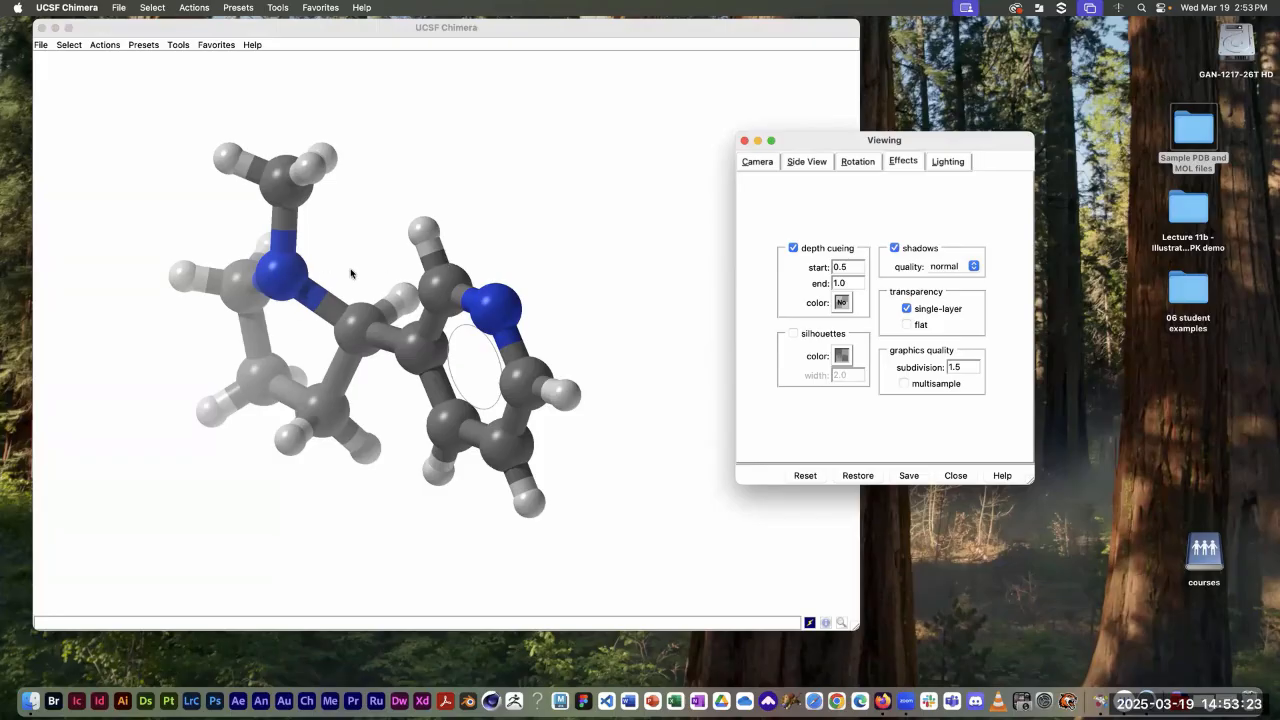
pyautogui.moveTo(350, 273); pyautogui.dragTo(468, 256)
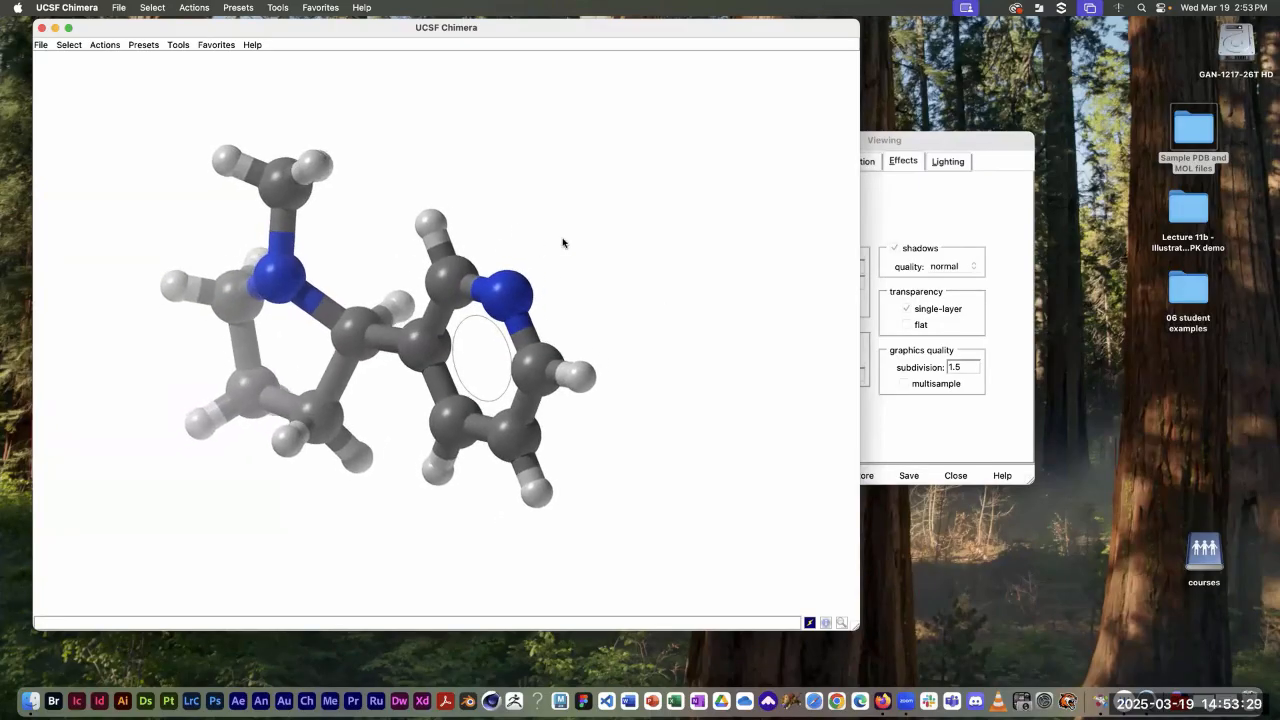
pyautogui.moveTo(530, 287); pyautogui.dragTo(578, 286)
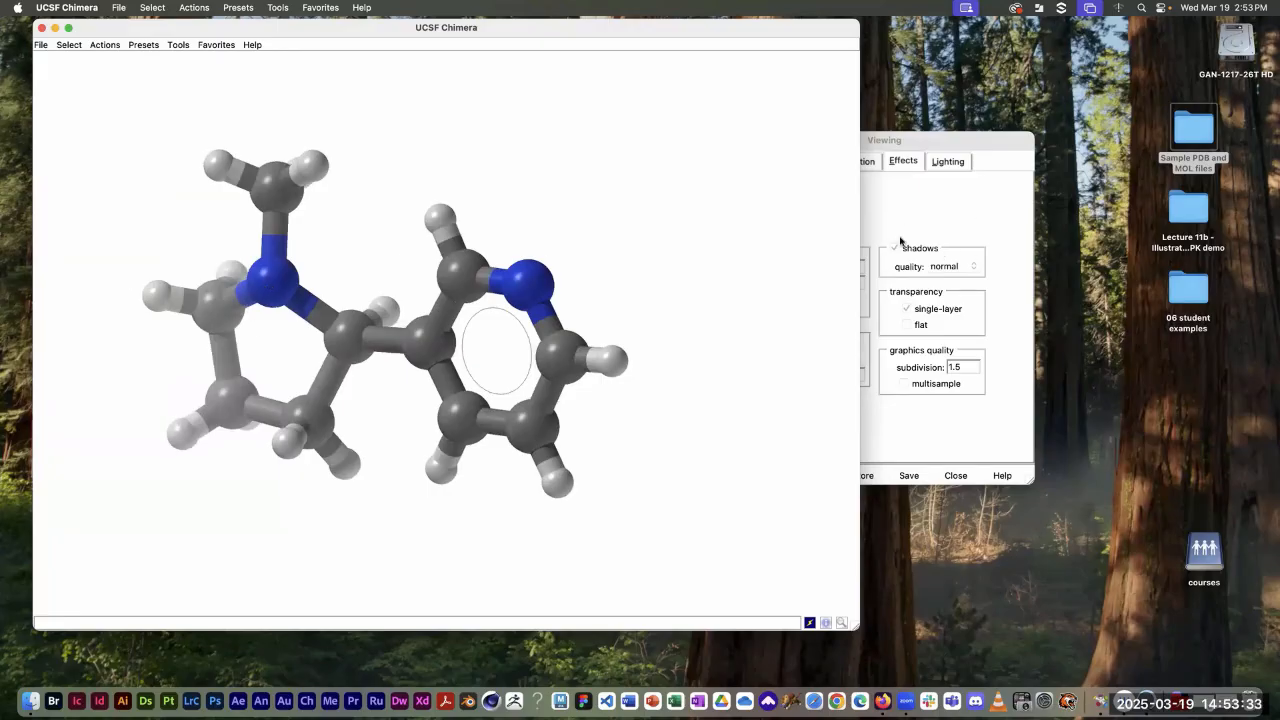
pyautogui.click(960, 204)
pyautogui.click(894, 250)
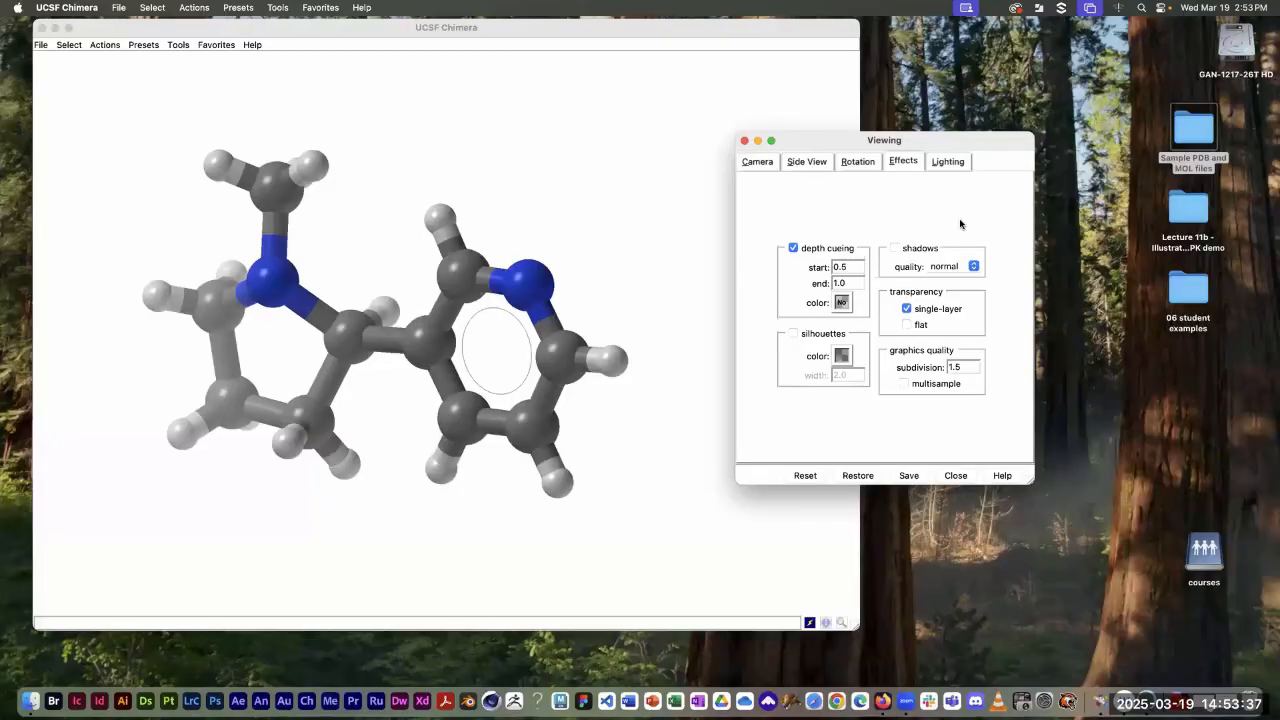
# Step: Turn on silhouettes for the molecule and set their width to 6
pyautogui.click(794, 334)
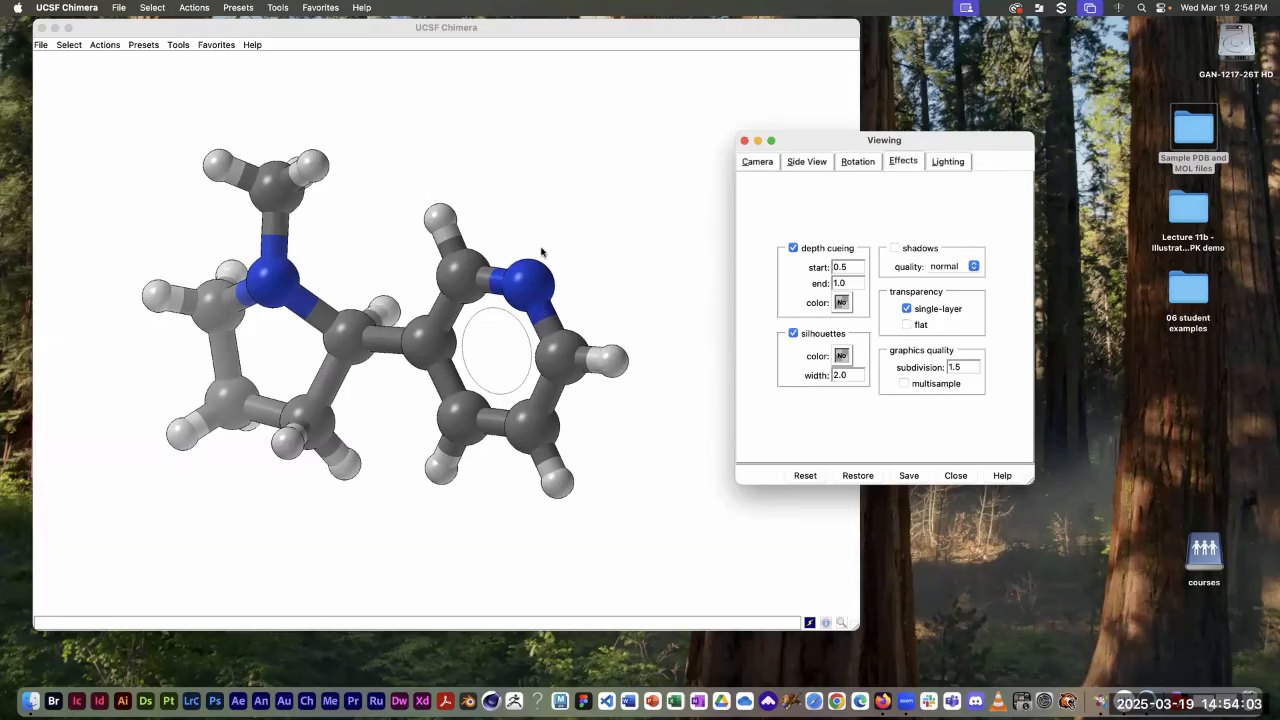
pyautogui.click(840, 375)
pyautogui.press('BackSpace')
pyautogui.press('BackSpace')
pyautogui.press('BackSpace')
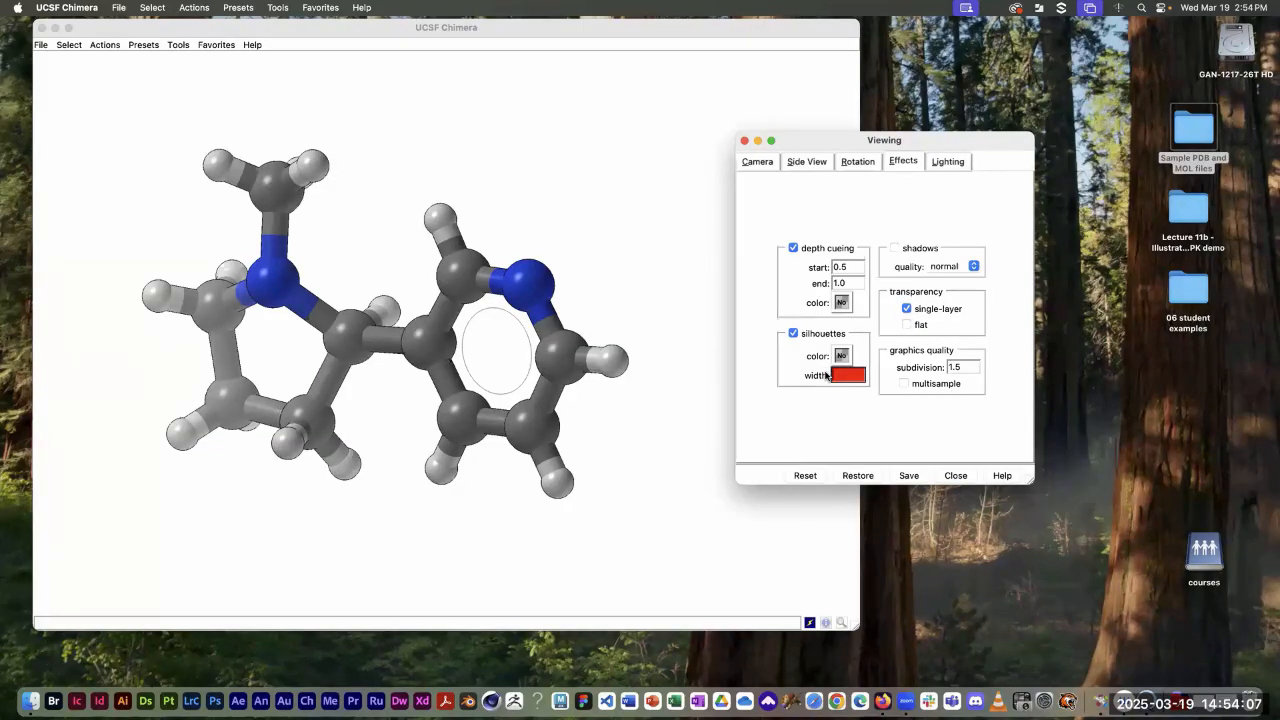
pyautogui.write('6')
pyautogui.press('Return')
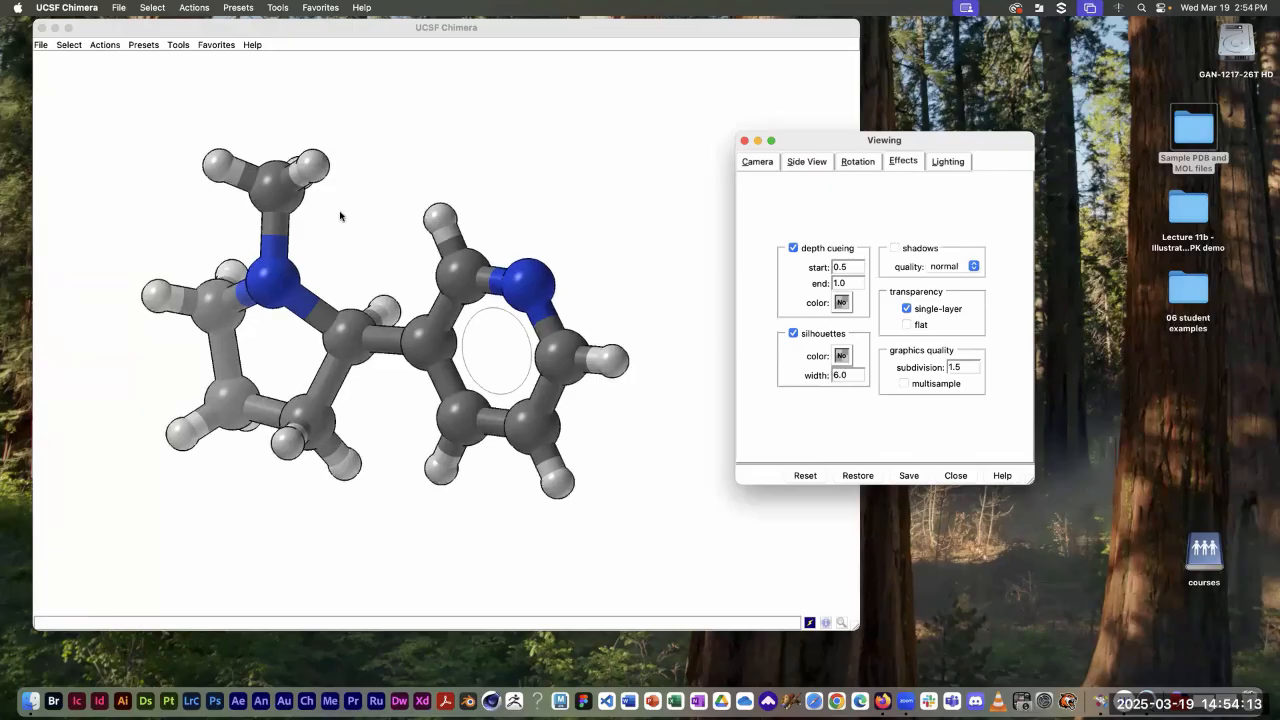
# Step: Increase the silhouette width to 13 and reorient the enlarged molecule to inspect its outlines
pyautogui.scroll(5, 350, 245)
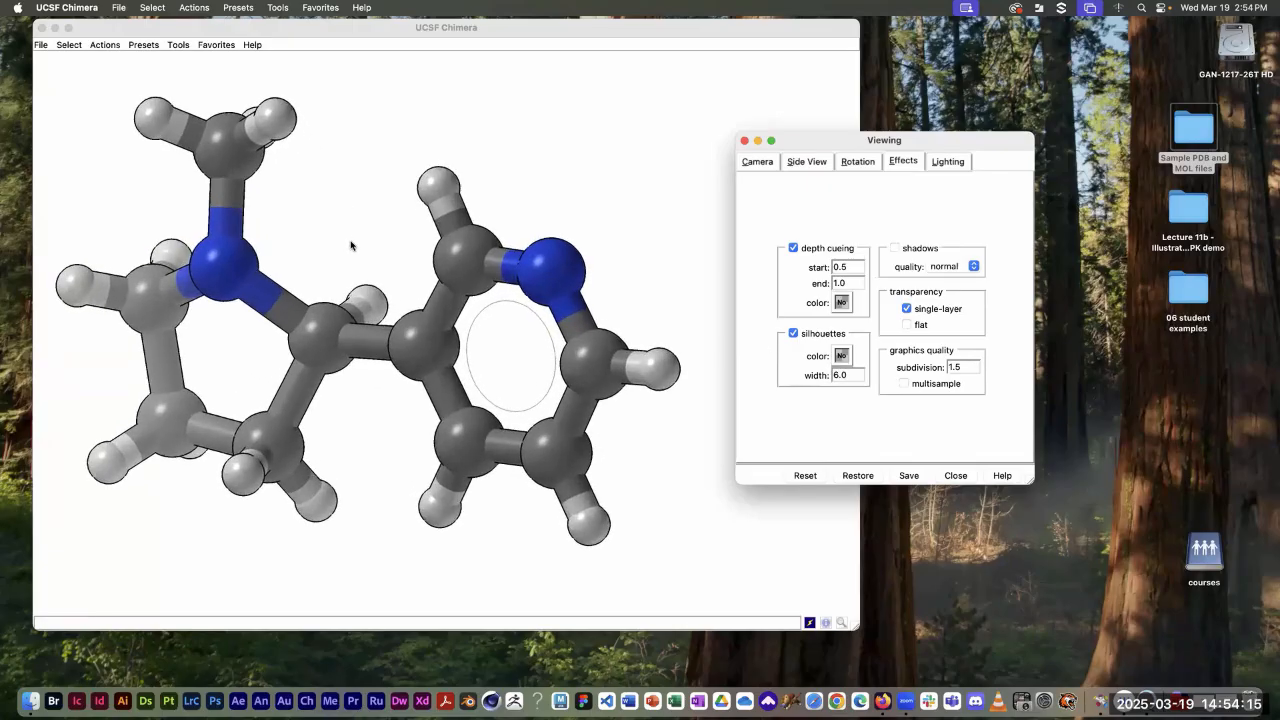
pyautogui.scroll(1, 350, 245)
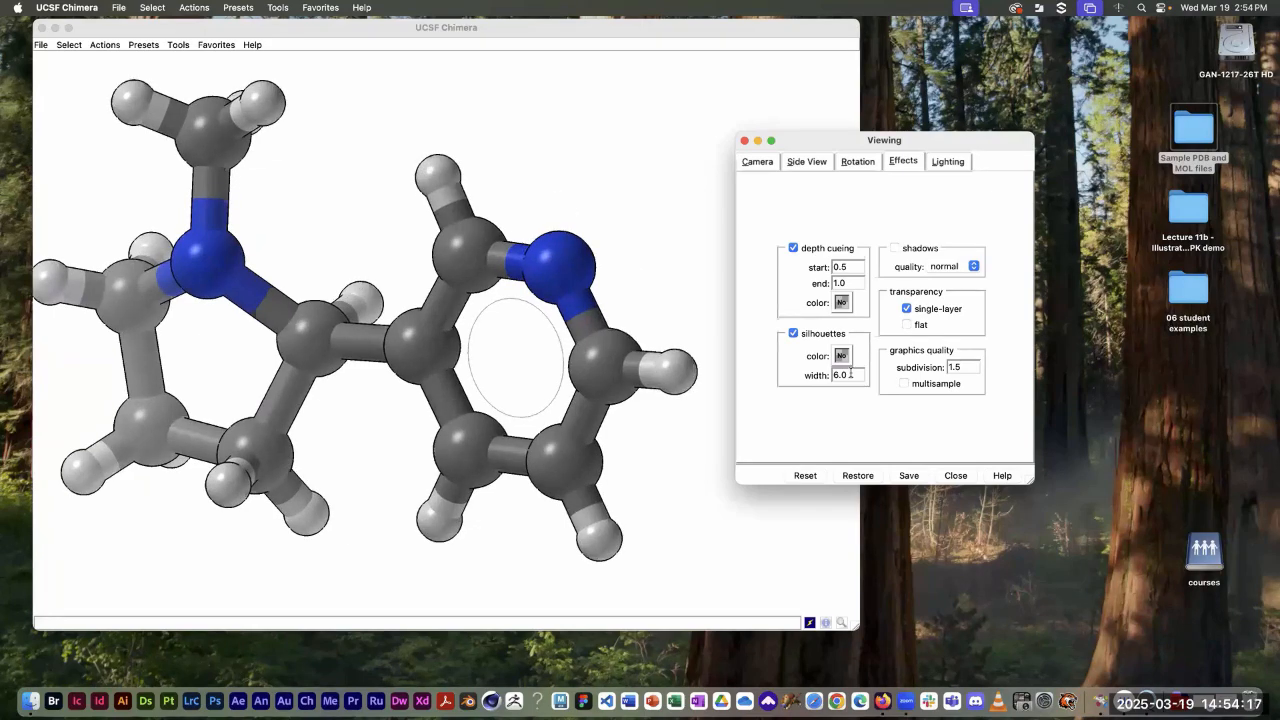
pyautogui.moveTo(850, 374); pyautogui.dragTo(817, 369)
pyautogui.press('BackSpace')
pyautogui.press('BackSpace')
pyautogui.write('13')
pyautogui.moveTo(589, 233); pyautogui.dragTo(609, 254)
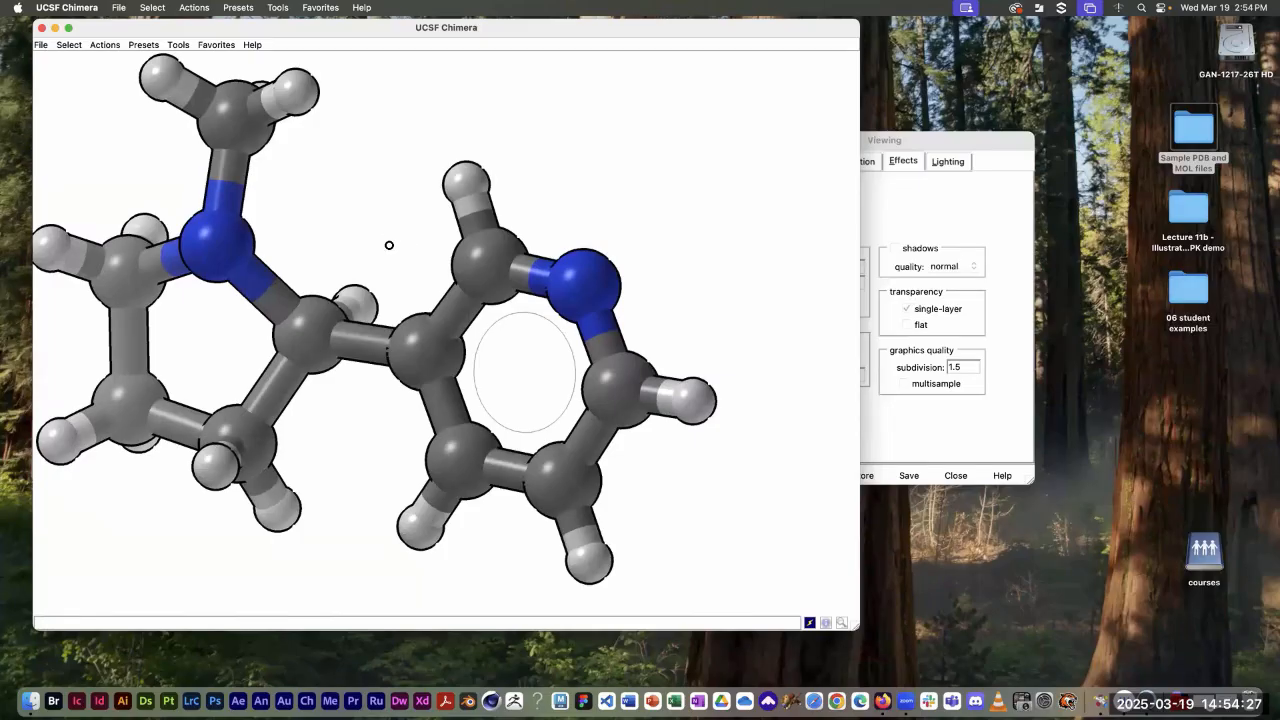
pyautogui.moveTo(389, 243); pyautogui.dragTo(380, 158)
pyautogui.click(922, 268)
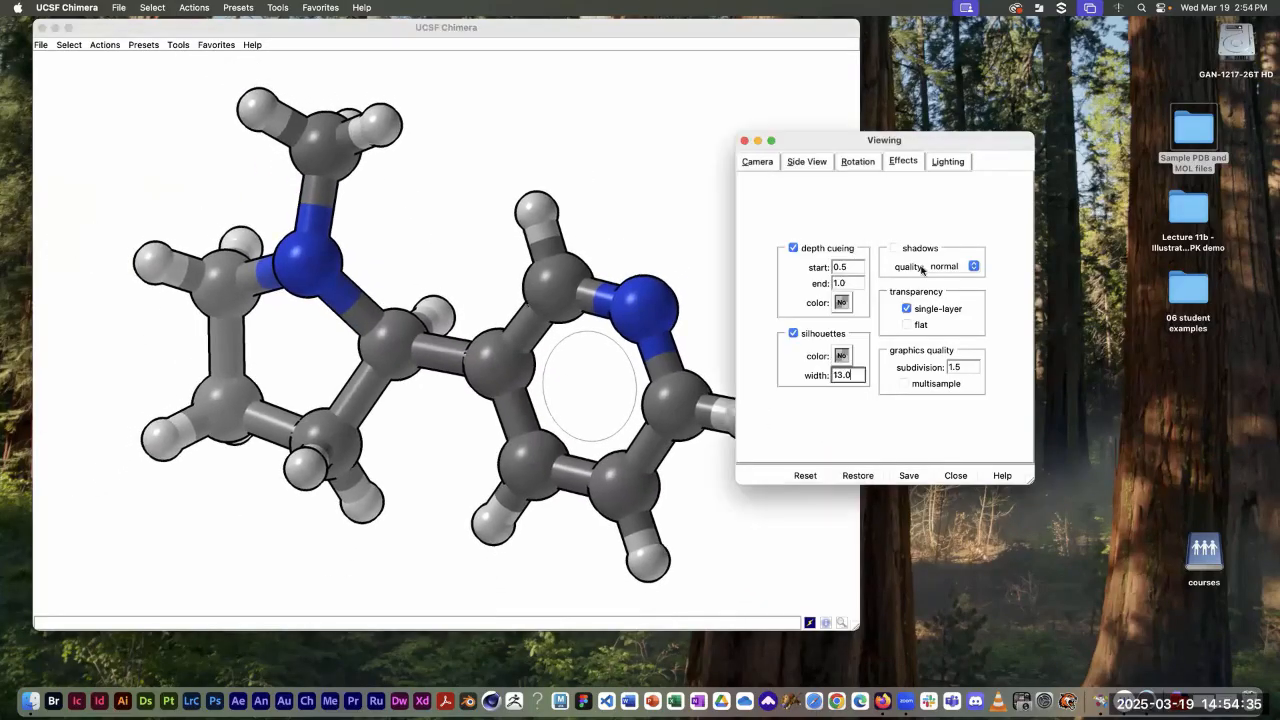
# Step: Recolor the molecule's silhouette outlines orange, with red at 0.885 and green at 0.654
pyautogui.click(841, 356)
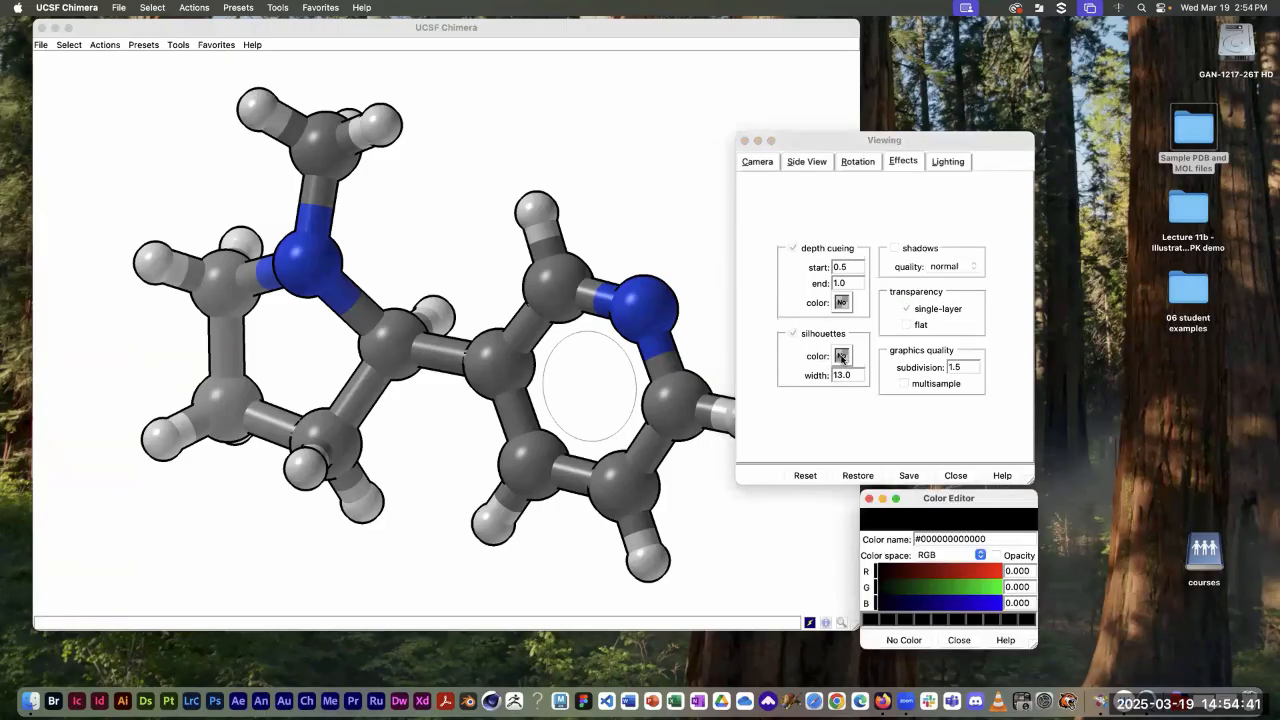
pyautogui.moveTo(896, 457); pyautogui.dragTo(535, 172)
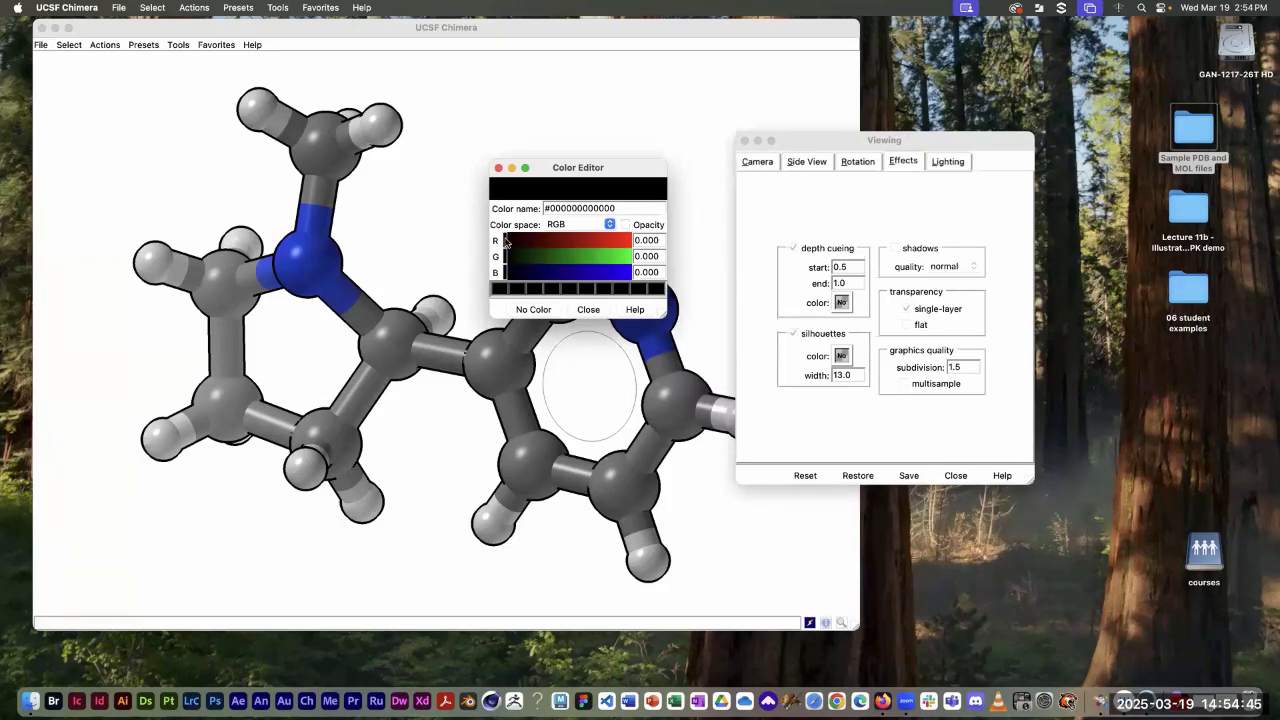
pyautogui.moveTo(506, 242); pyautogui.dragTo(615, 242)
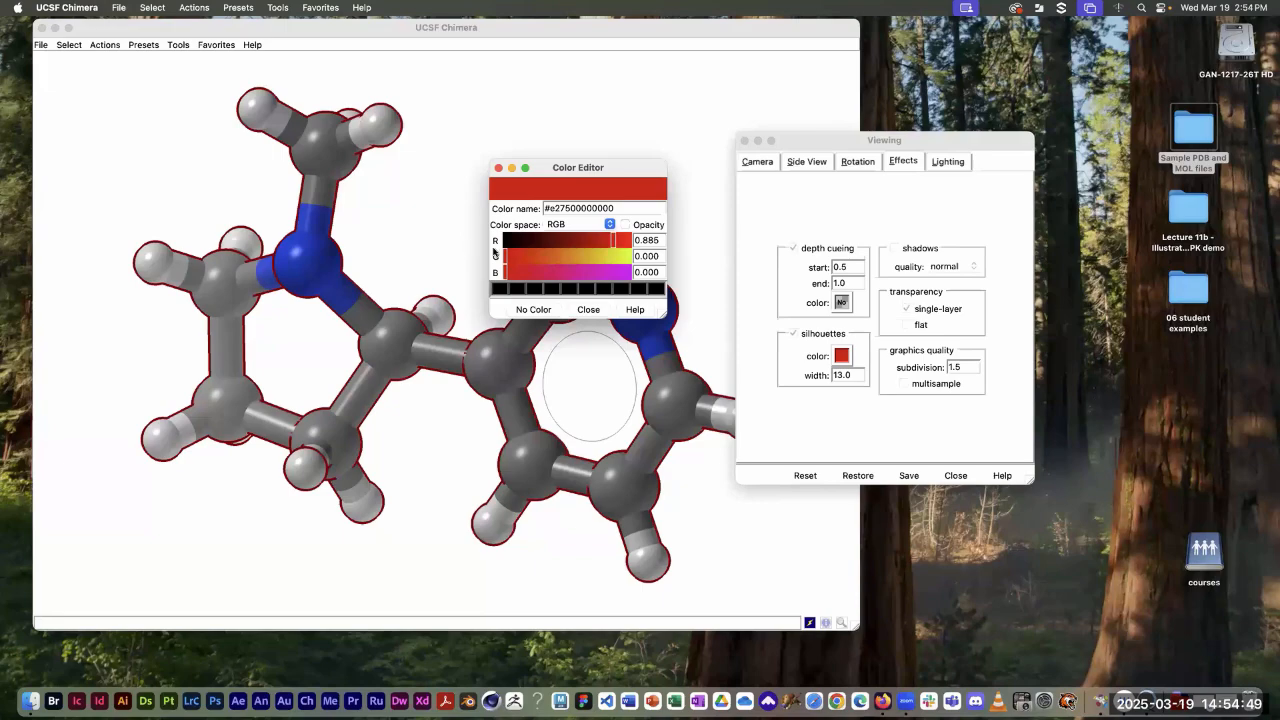
pyautogui.moveTo(505, 258); pyautogui.dragTo(584, 257)
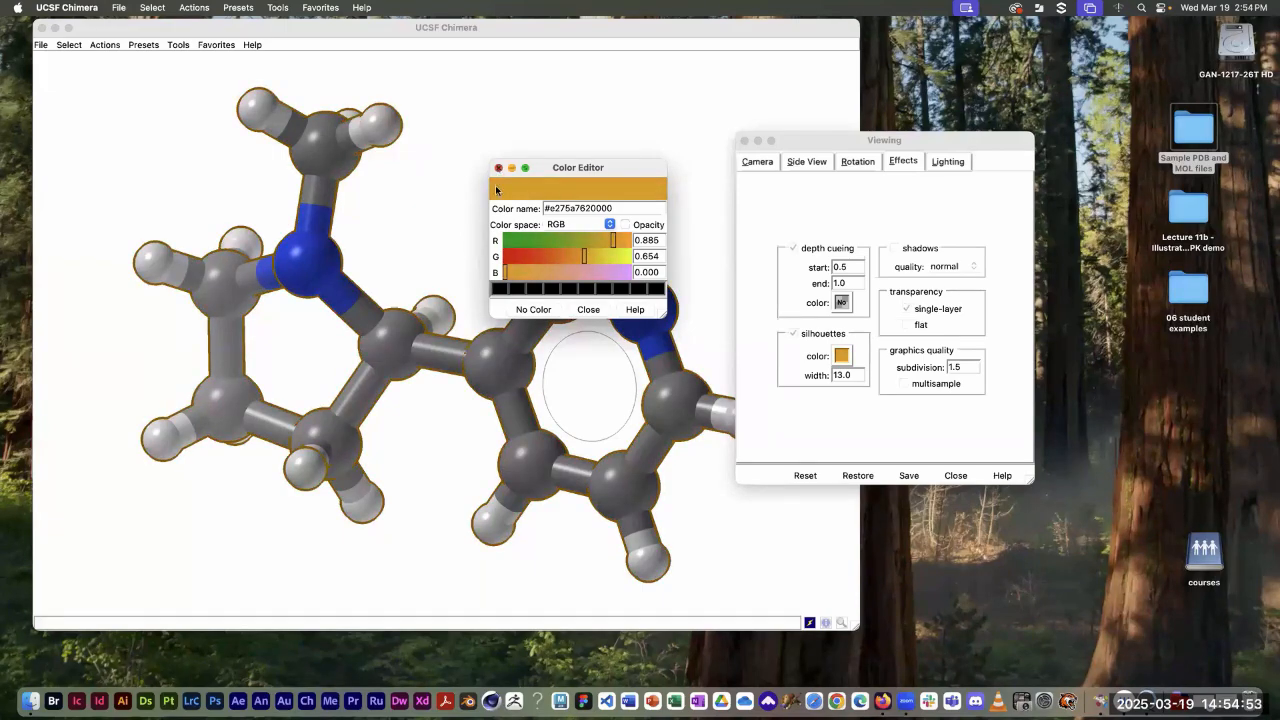
pyautogui.click(499, 169)
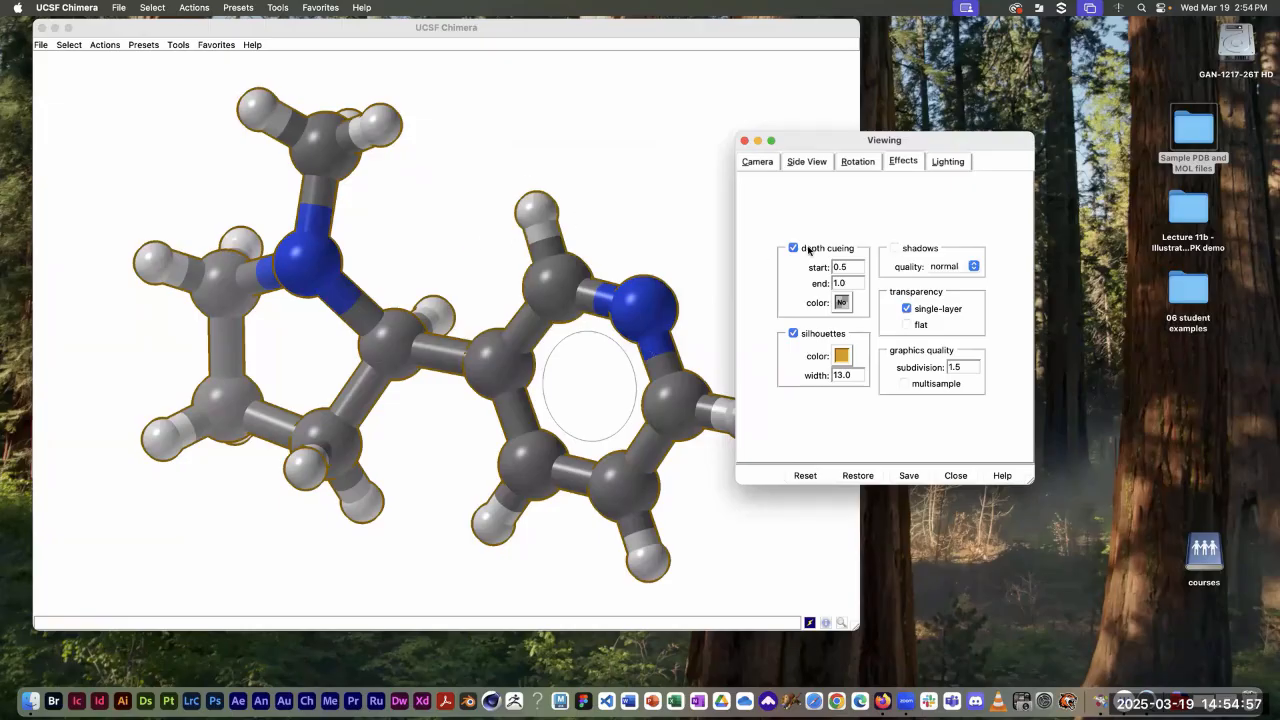
# Step: Set the silhouette color to black by reducing its red and green components to 0
pyautogui.click(844, 357)
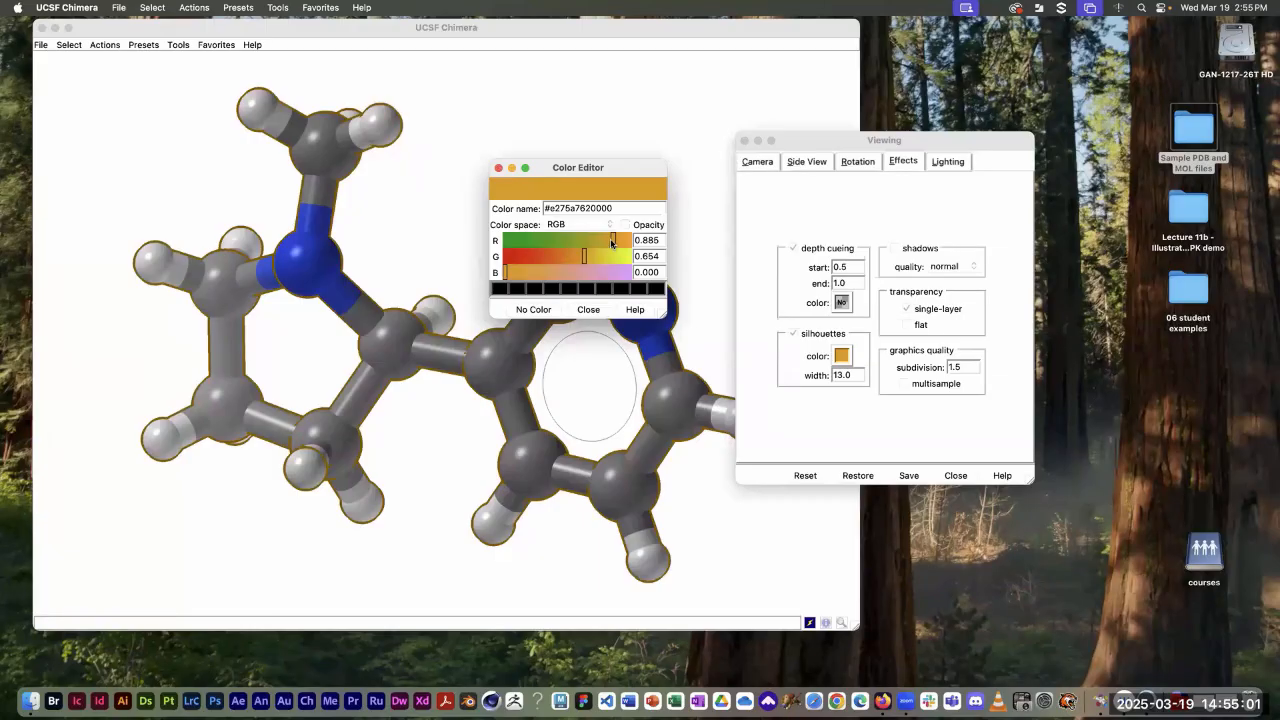
pyautogui.moveTo(613, 242); pyautogui.dragTo(505, 241)
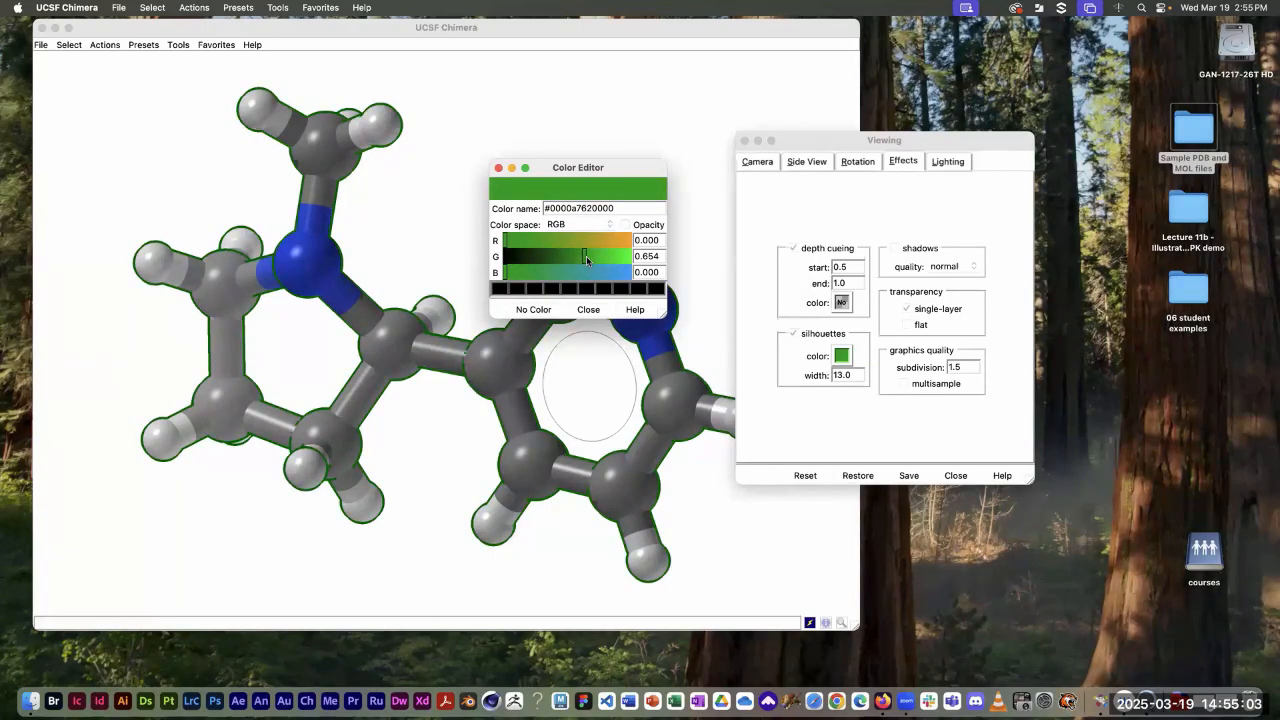
pyautogui.moveTo(586, 256); pyautogui.dragTo(505, 257)
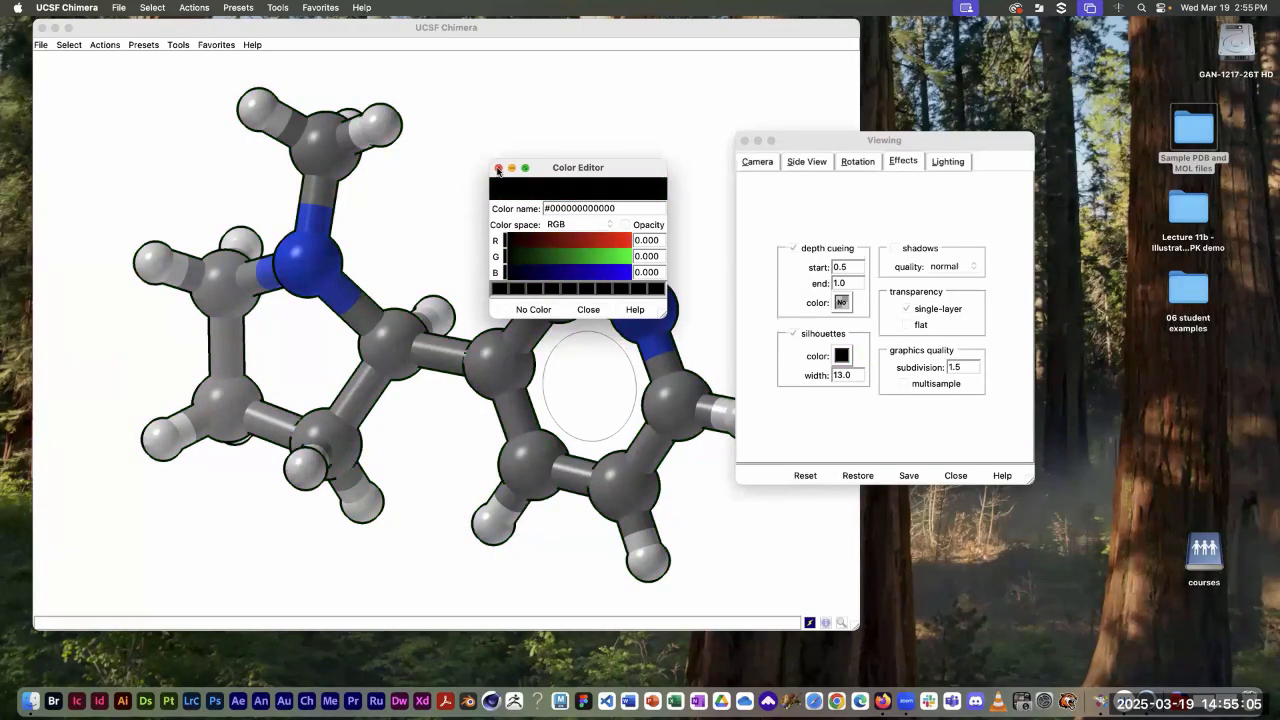
pyautogui.click(498, 170)
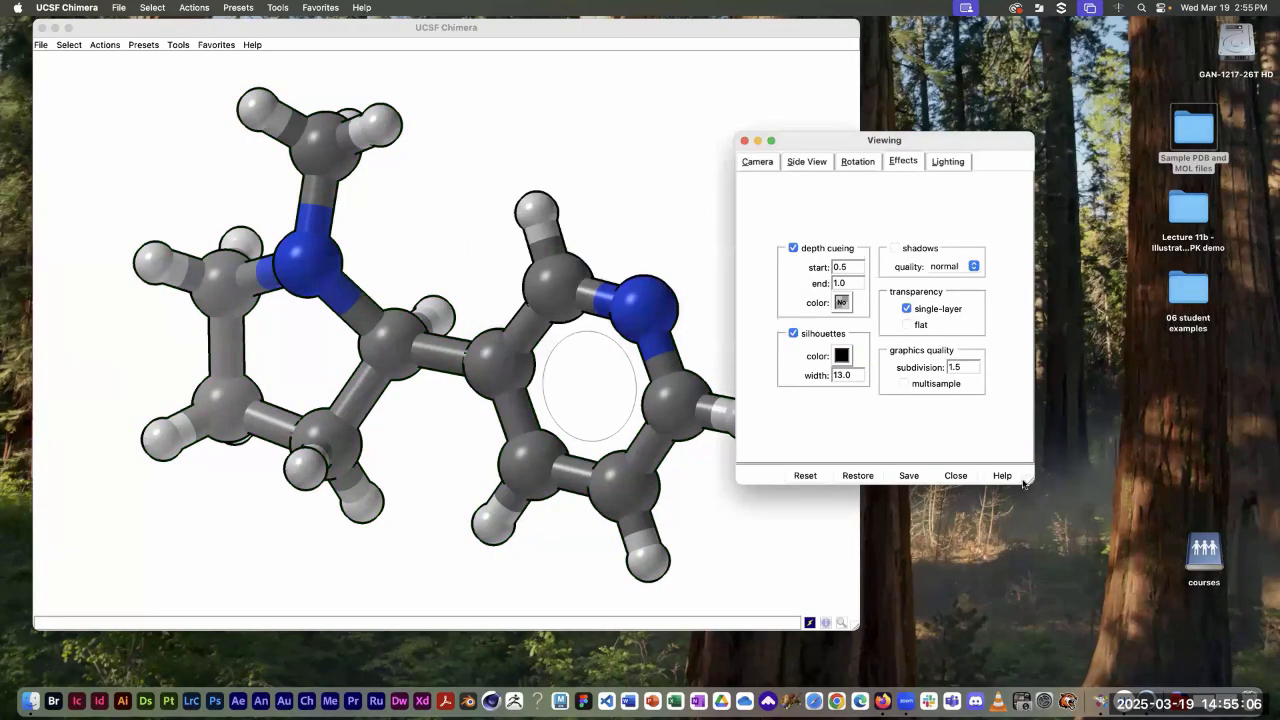
# Step: Turn off the molecule's silhouettes and close the viewing settings
pyautogui.click(793, 335)
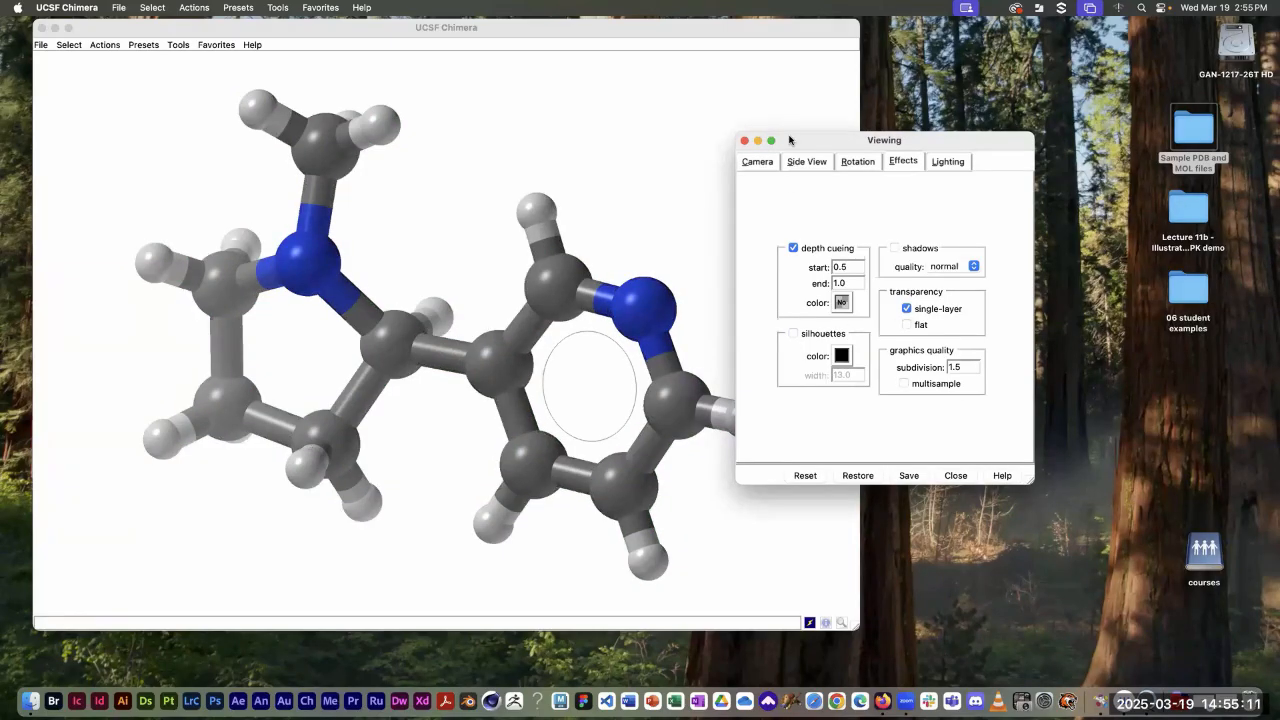
pyautogui.moveTo(789, 140); pyautogui.dragTo(832, 87)
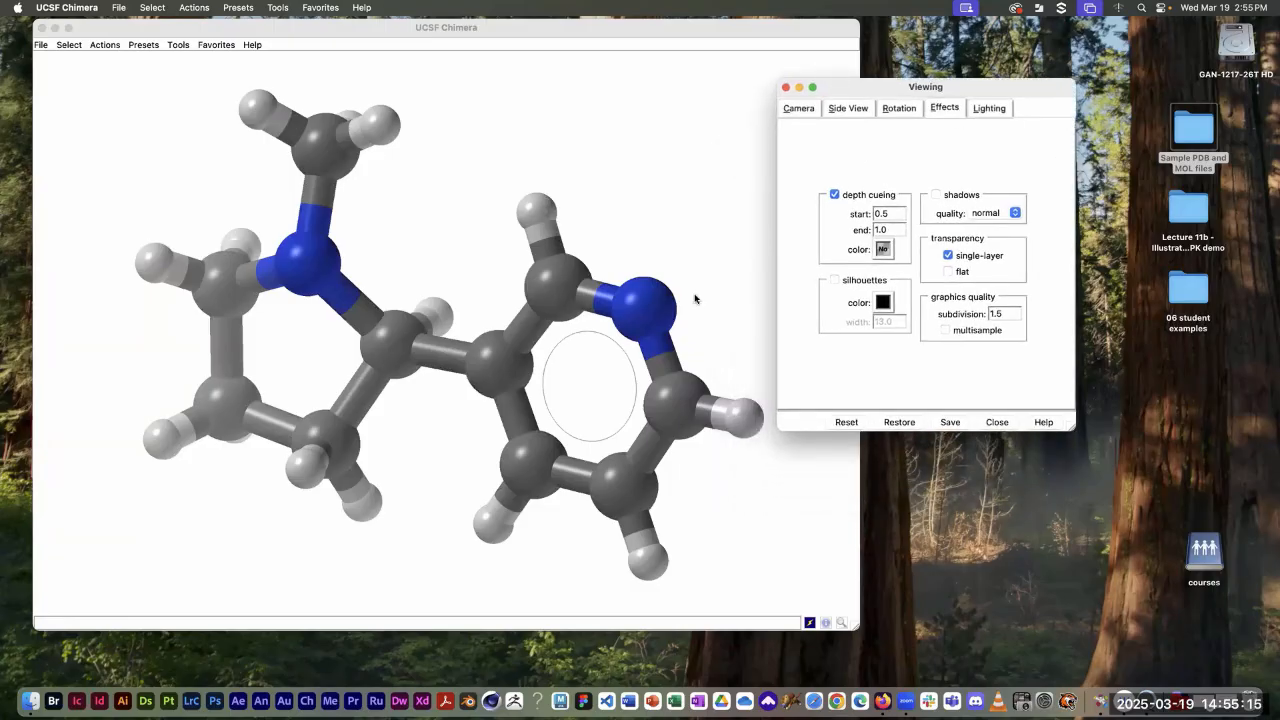
pyautogui.click(786, 88)
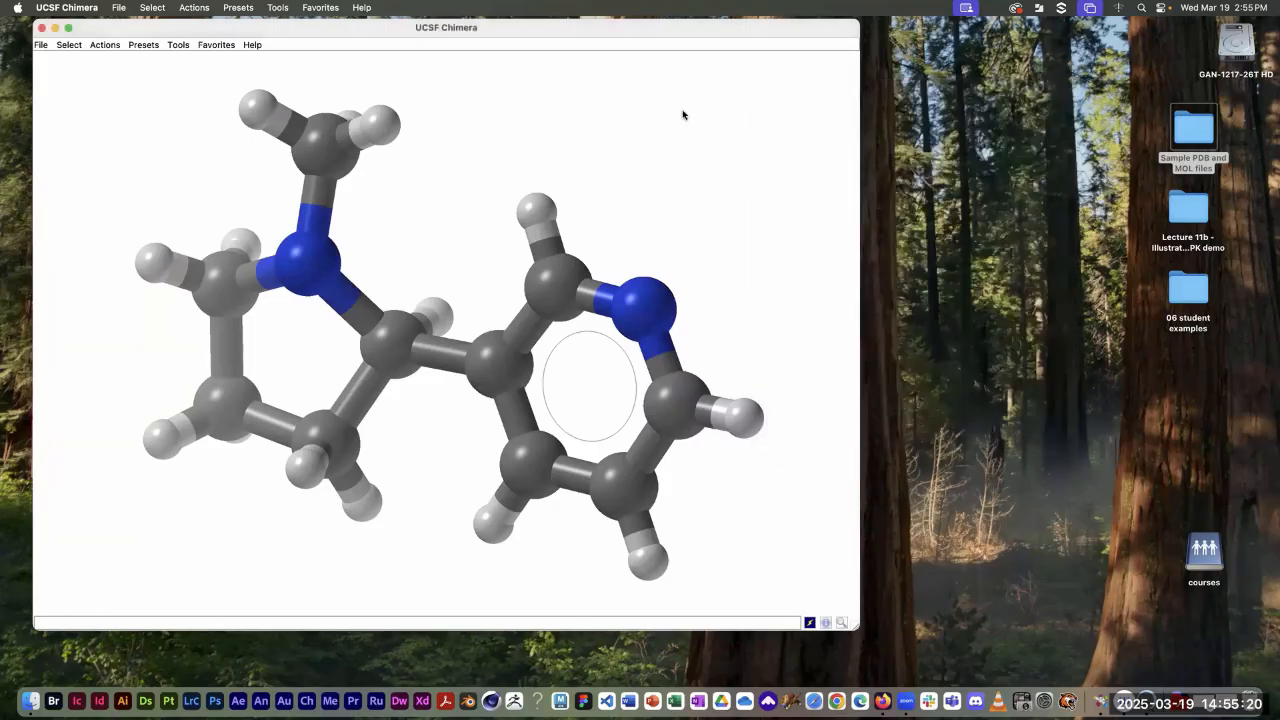
pyautogui.click(277, 7)
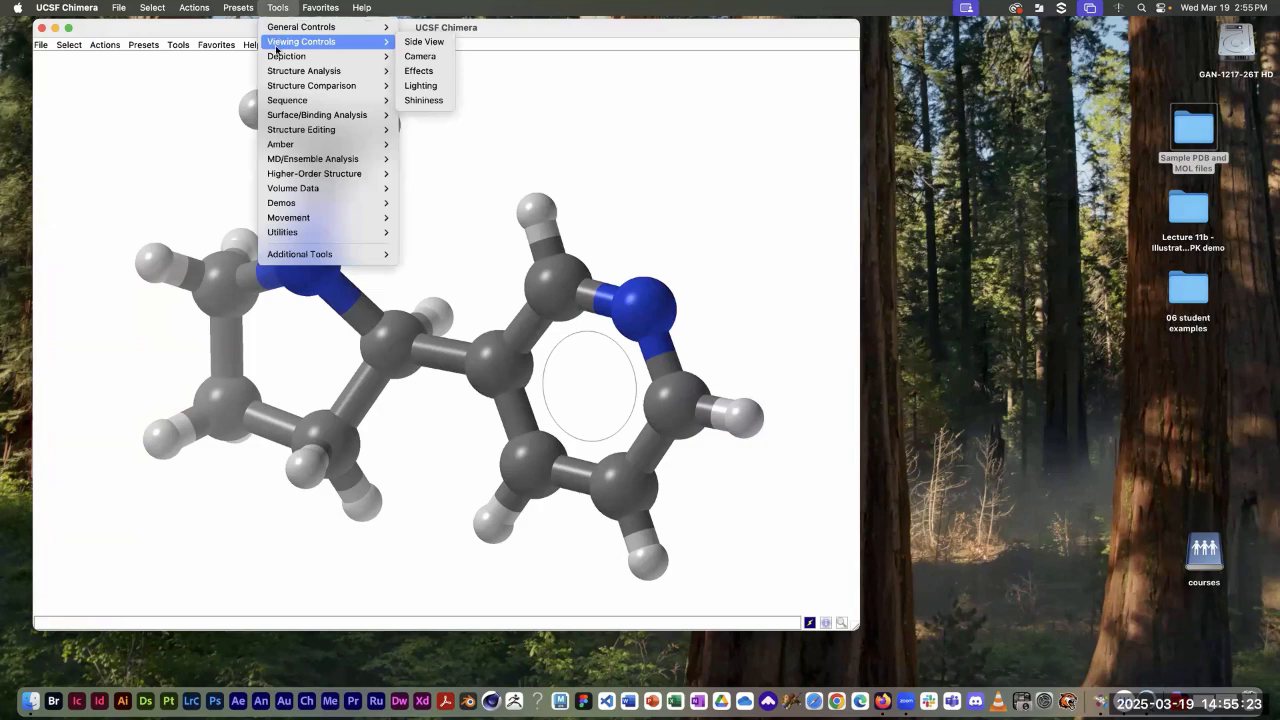
pyautogui.moveTo(277, 58)
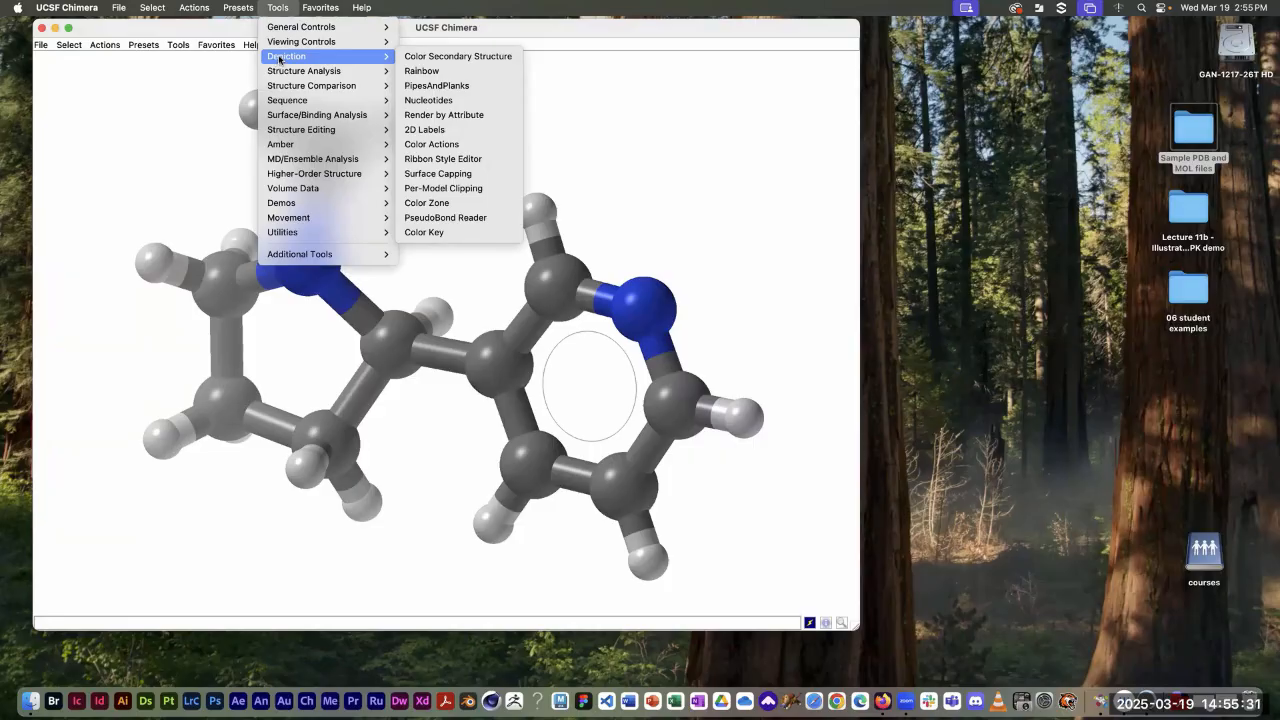
pyautogui.click(277, 7)
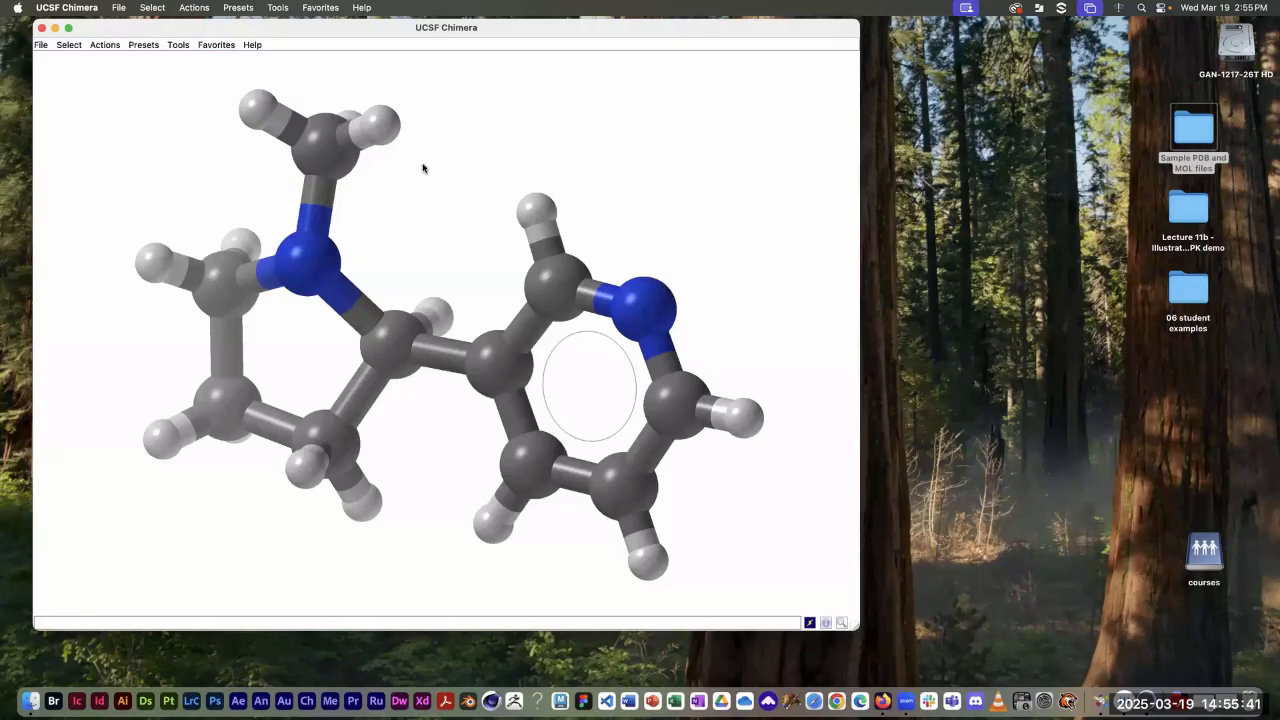
# Step: Display the molecule's atoms in sphere style and shrink and reorient the model to fit the view
pyautogui.click(153, 8)
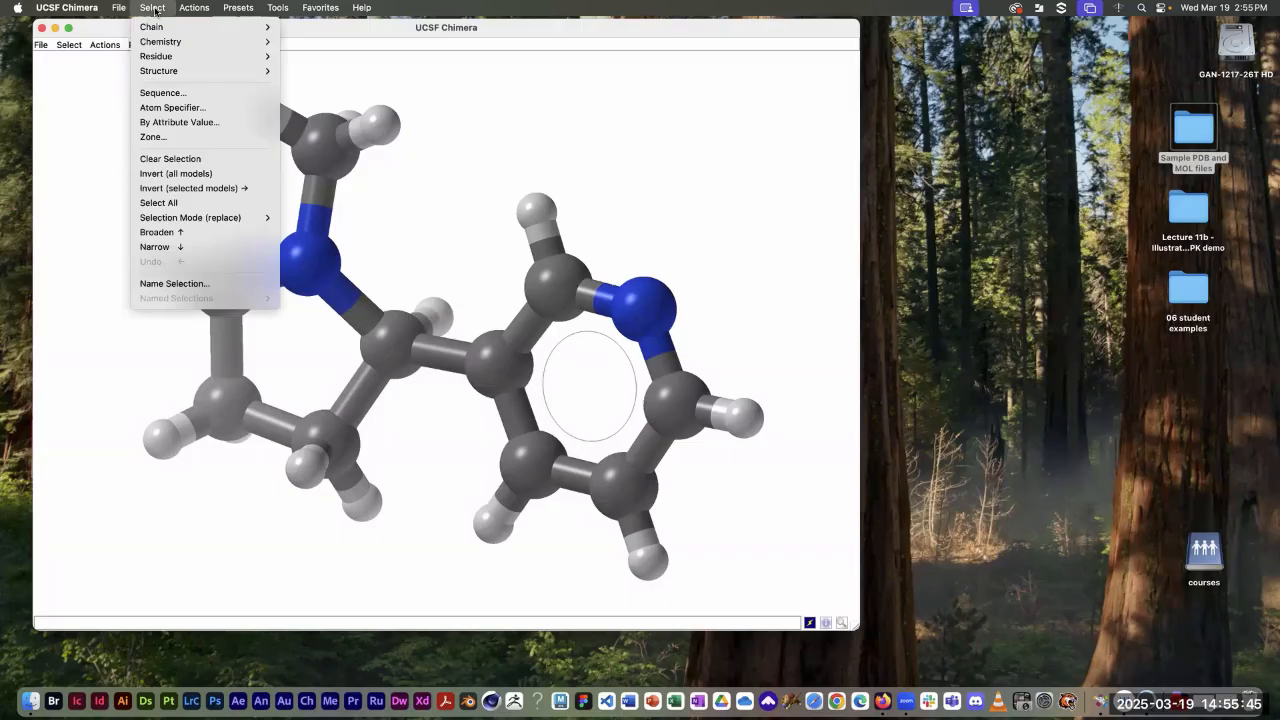
pyautogui.moveTo(200, 9)
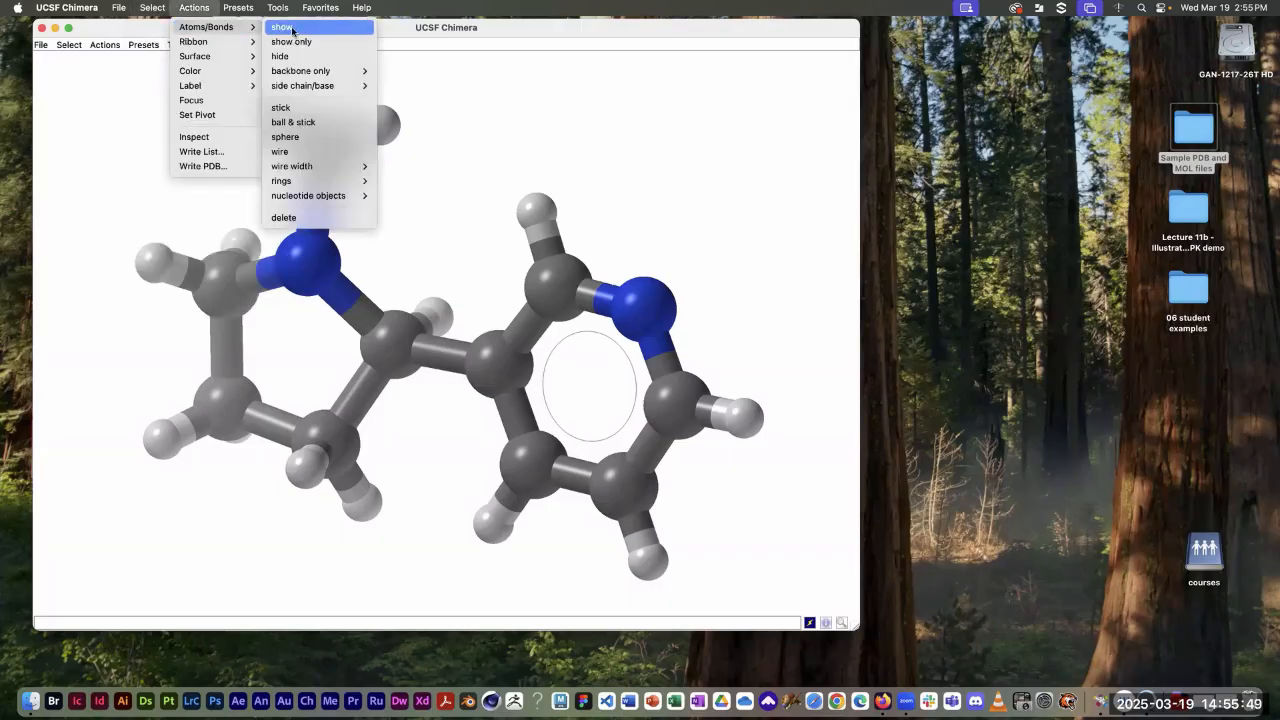
pyautogui.click(303, 139)
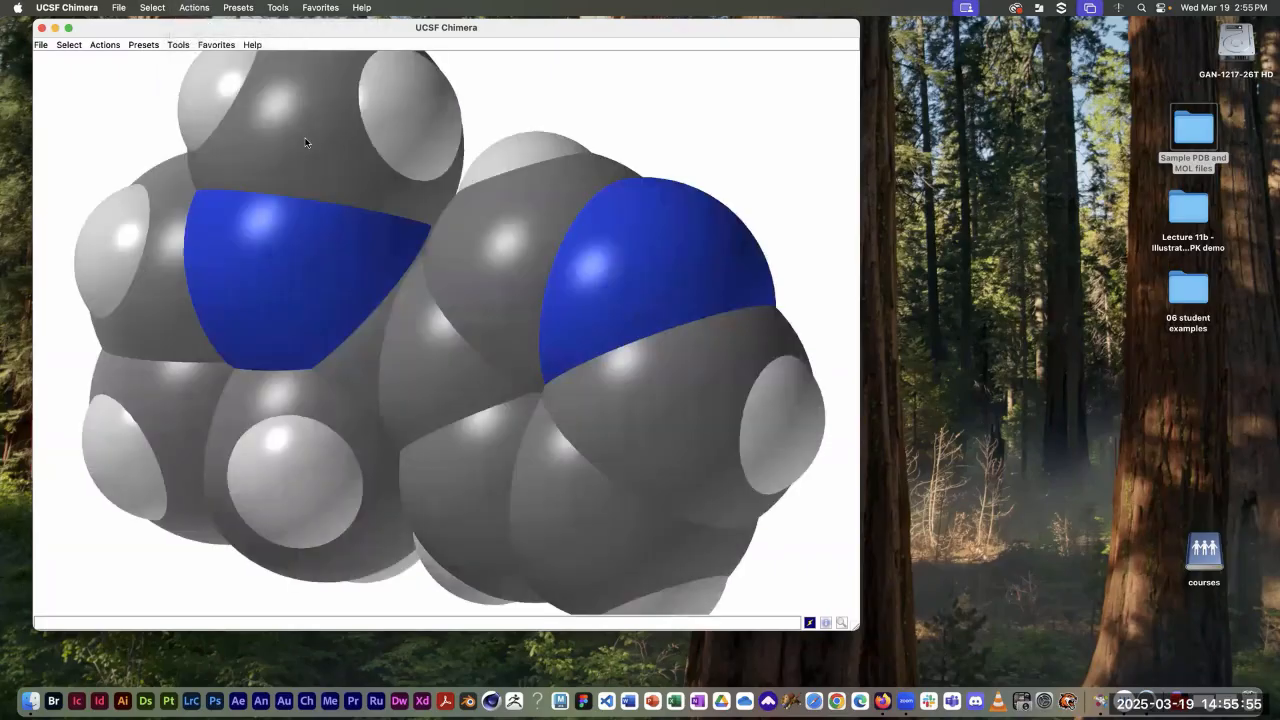
pyautogui.moveTo(531, 291)
pyautogui.moveTo(542, 317); pyautogui.dragTo(512, 296)
pyautogui.moveTo(634, 396); pyautogui.dragTo(557, 284)
pyautogui.moveTo(440, 306); pyautogui.dragTo(518, 342)
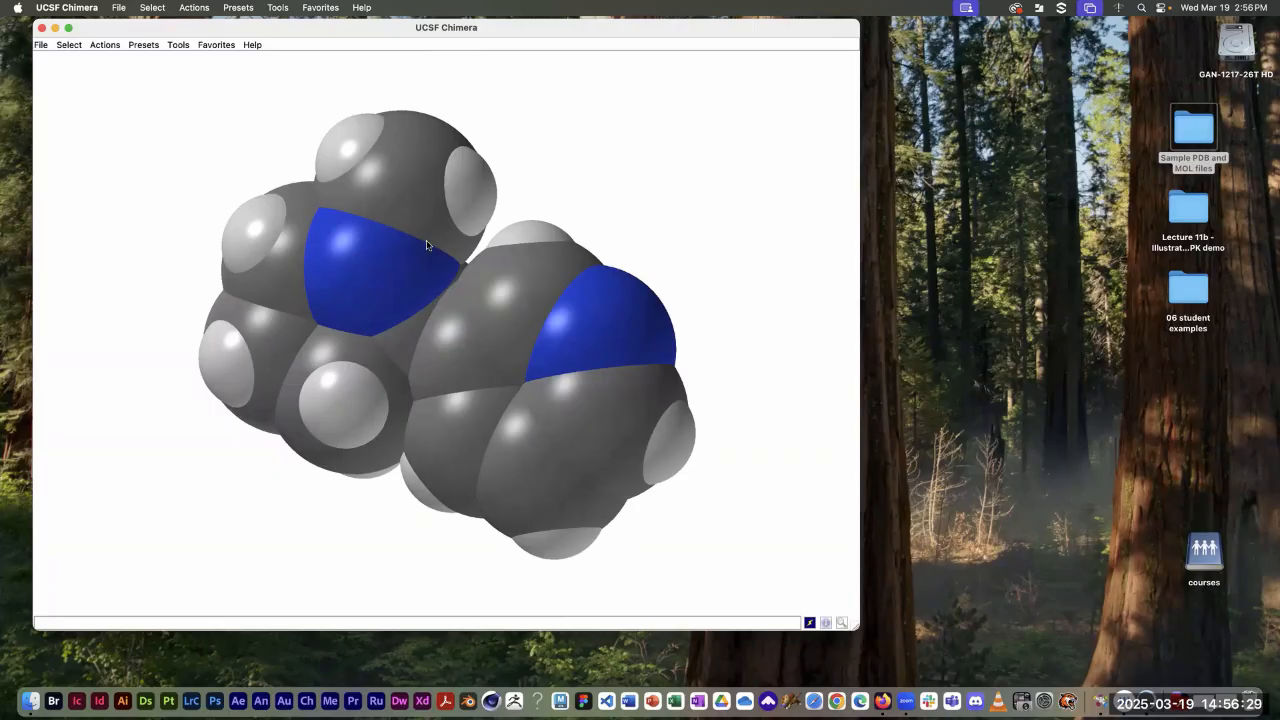
pyautogui.click(191, 8)
pyautogui.moveTo(190, 29)
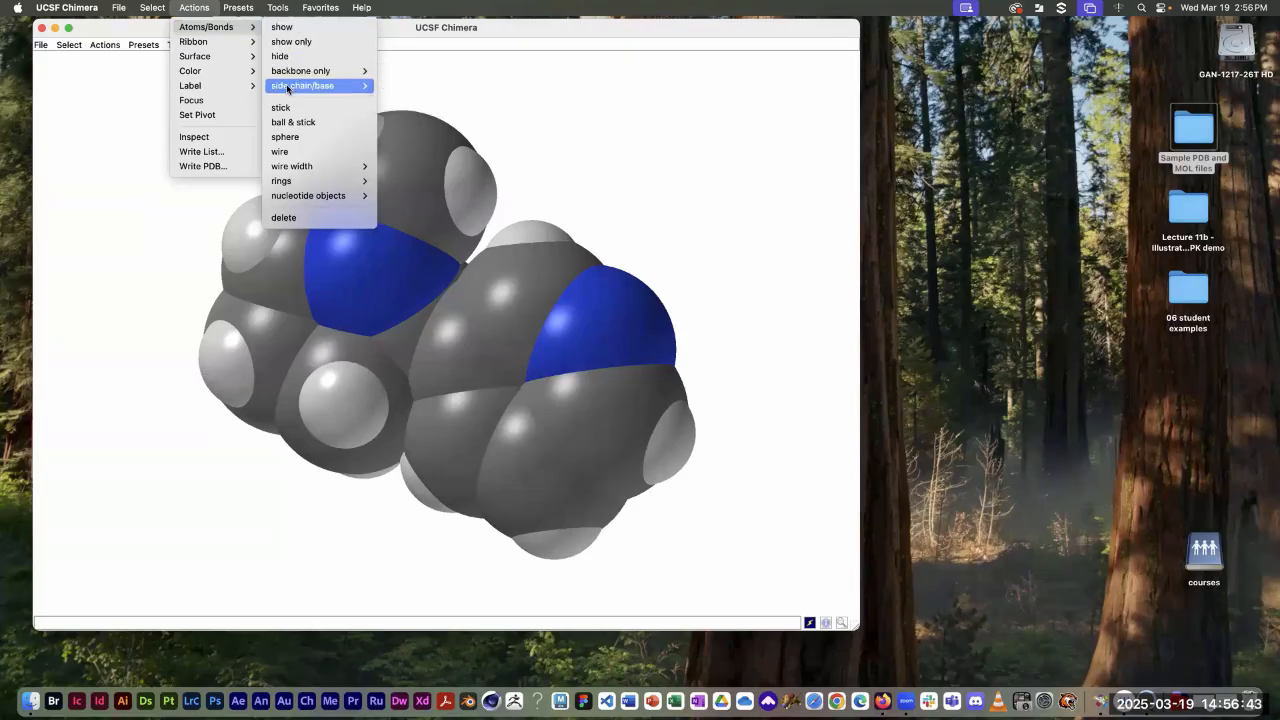
pyautogui.moveTo(301, 172)
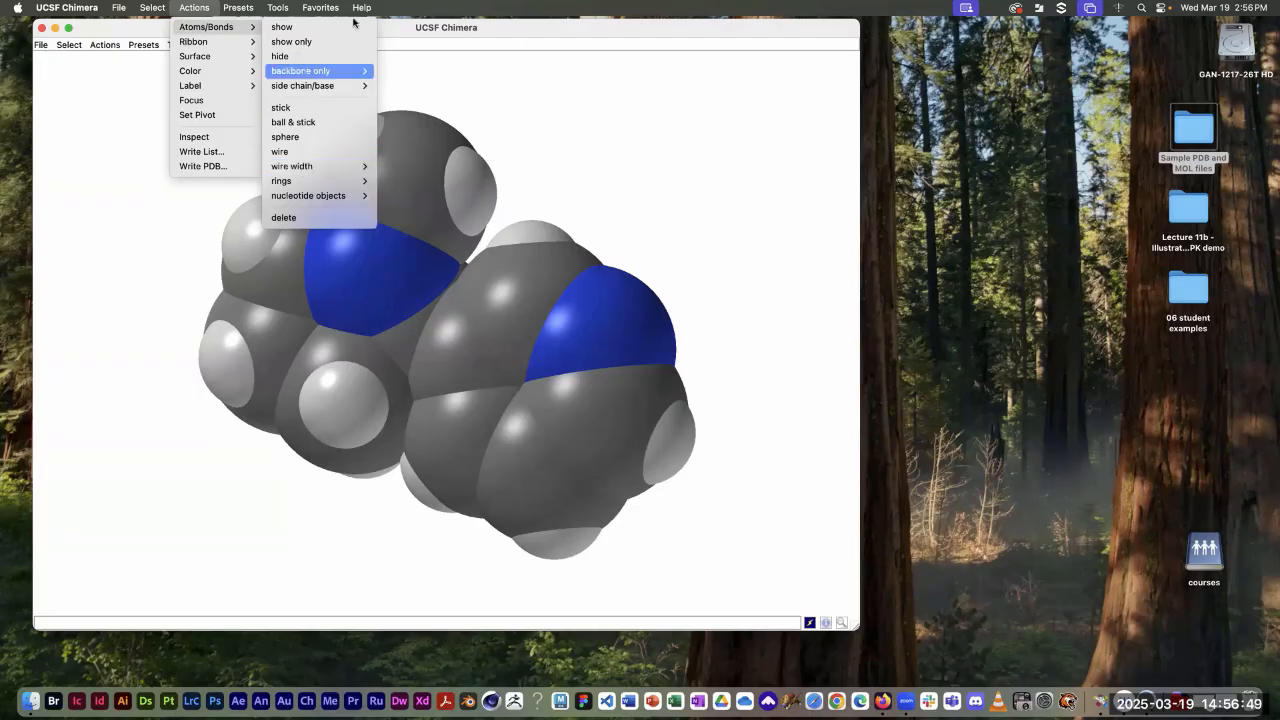
pyautogui.click(392, 7)
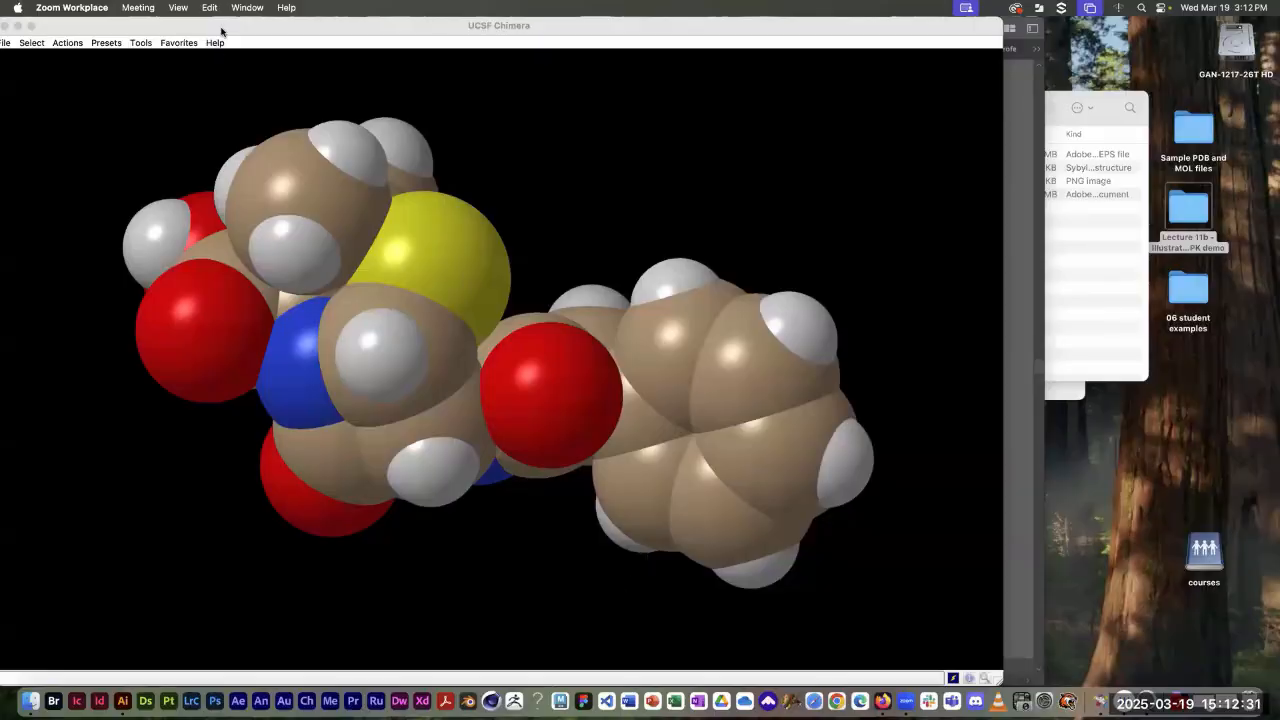
# Step: Bring the window with the tan space-filling molecule fully into view and color the molecule by element
pyautogui.click(222, 32)
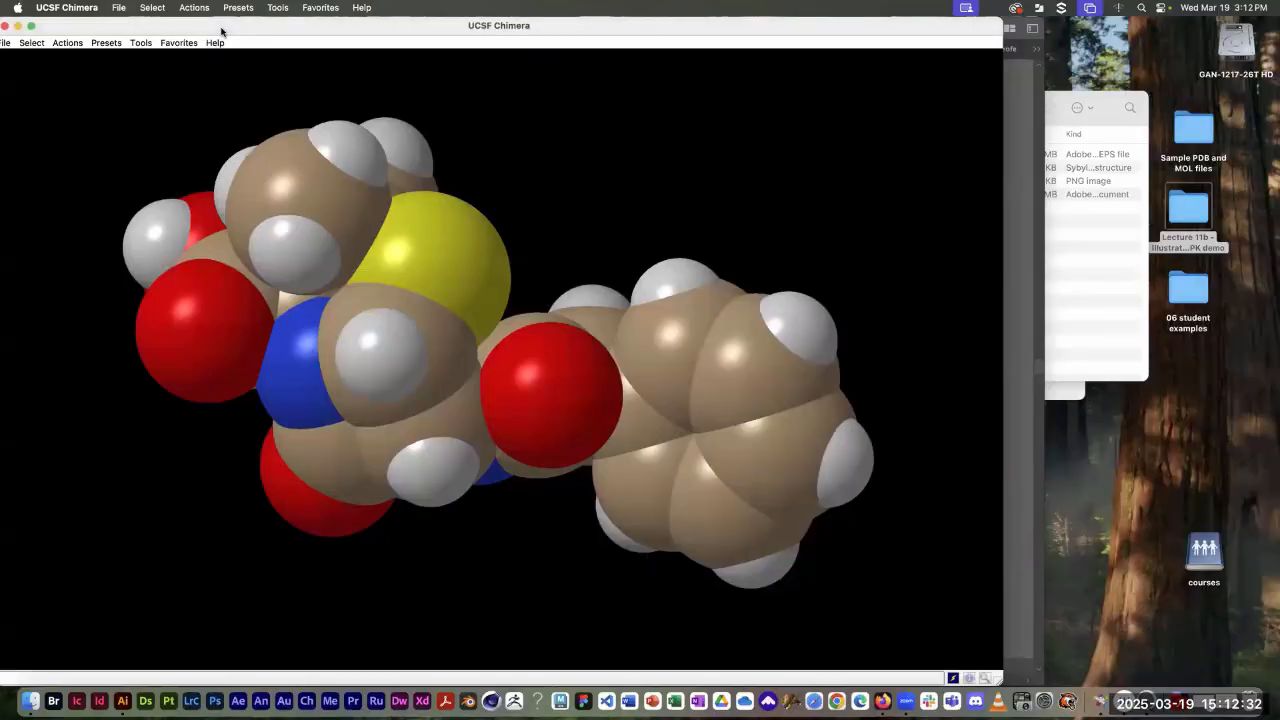
pyautogui.moveTo(222, 32); pyautogui.dragTo(263, 32)
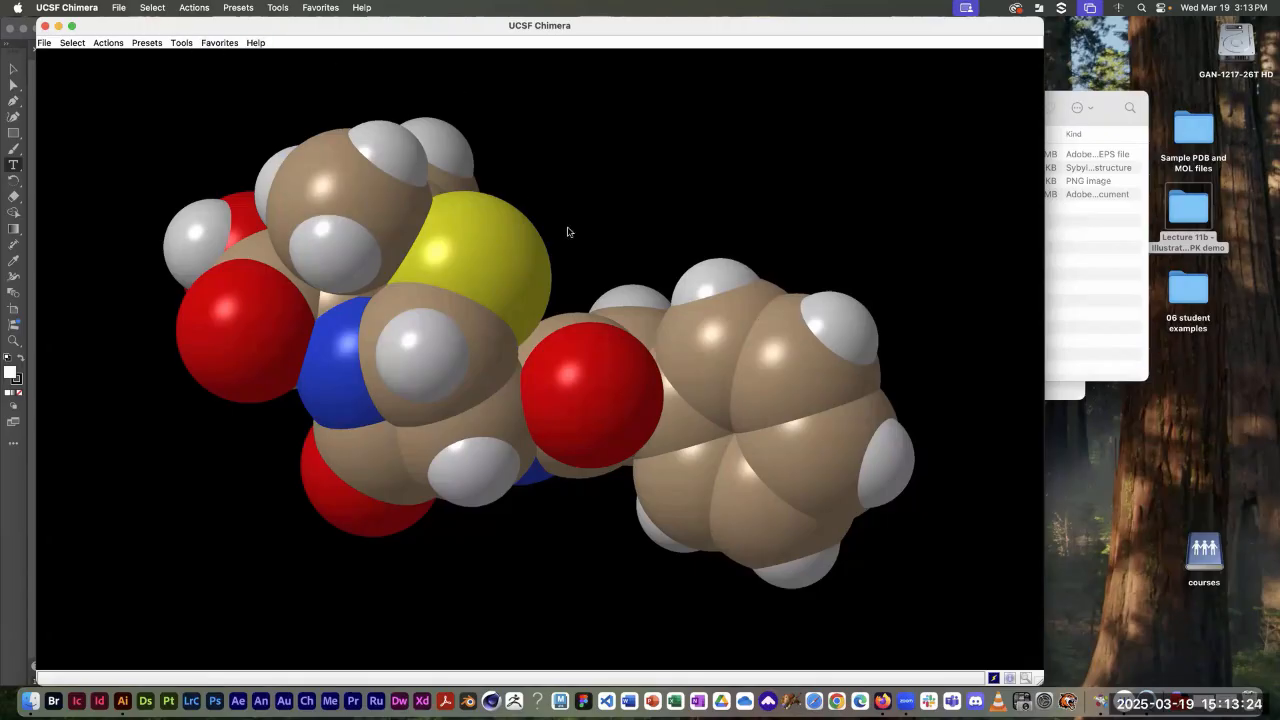
pyautogui.click(198, 8)
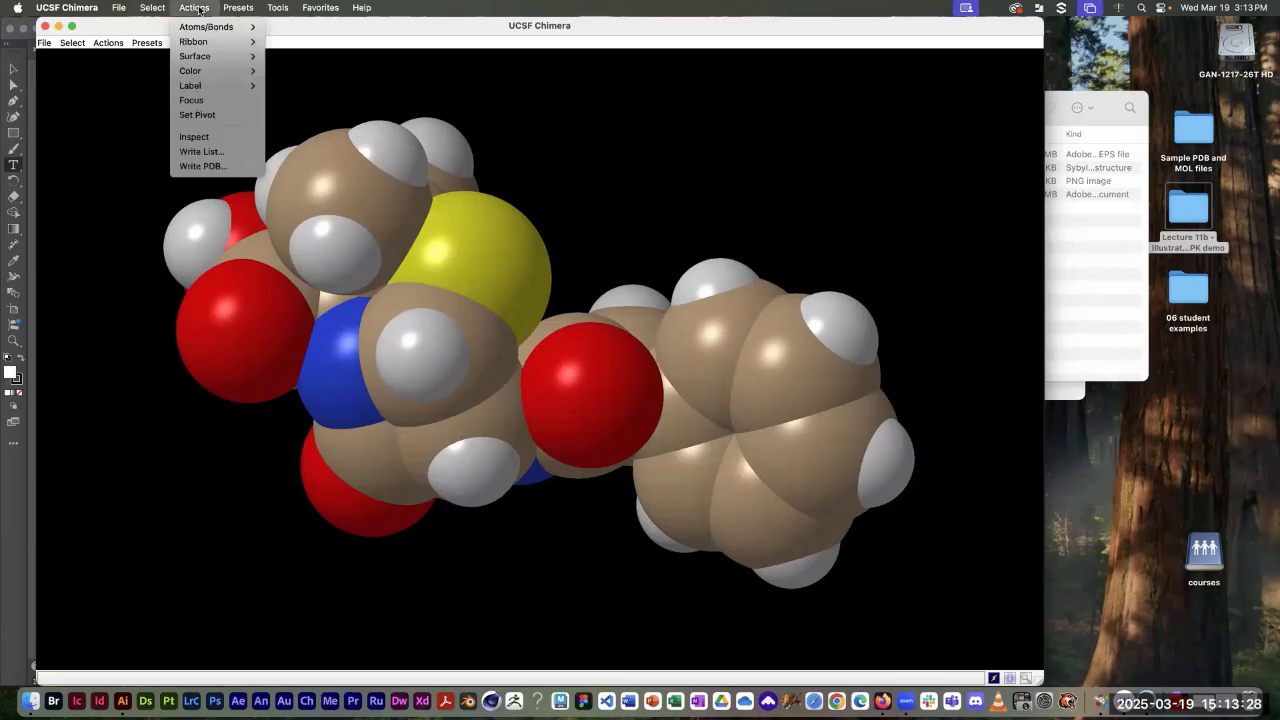
pyautogui.moveTo(197, 73)
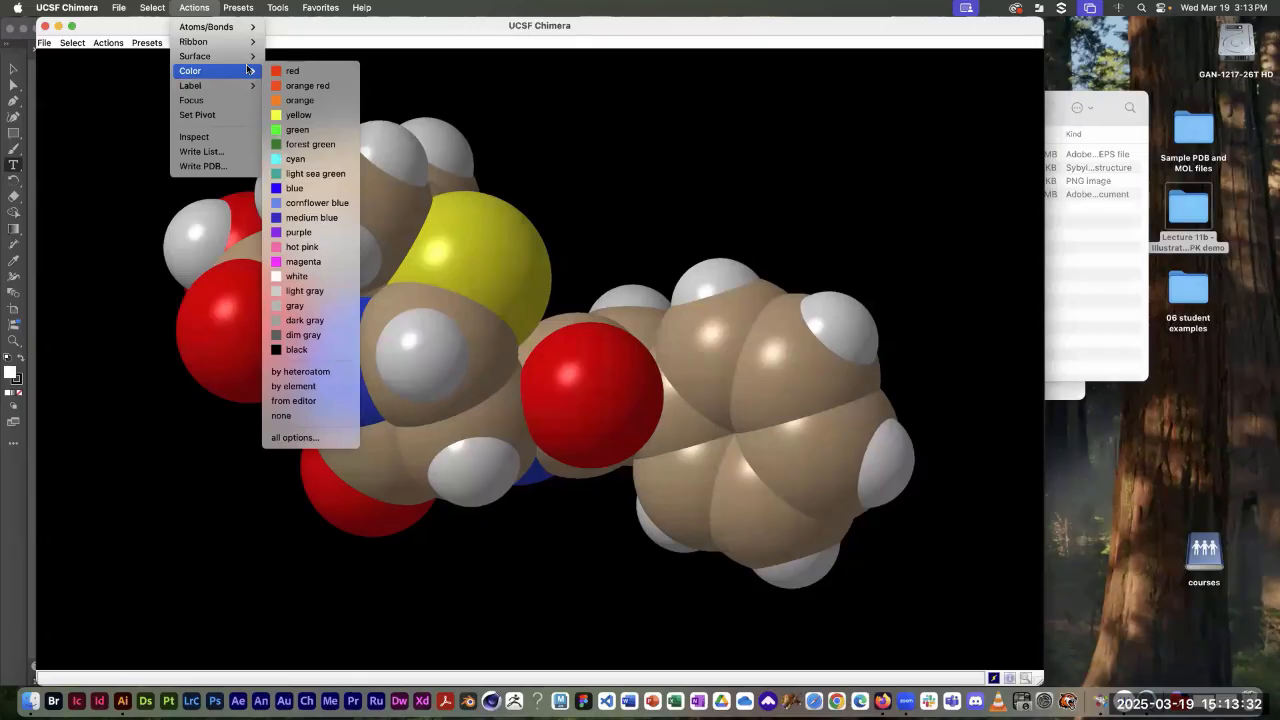
pyautogui.click(309, 438)
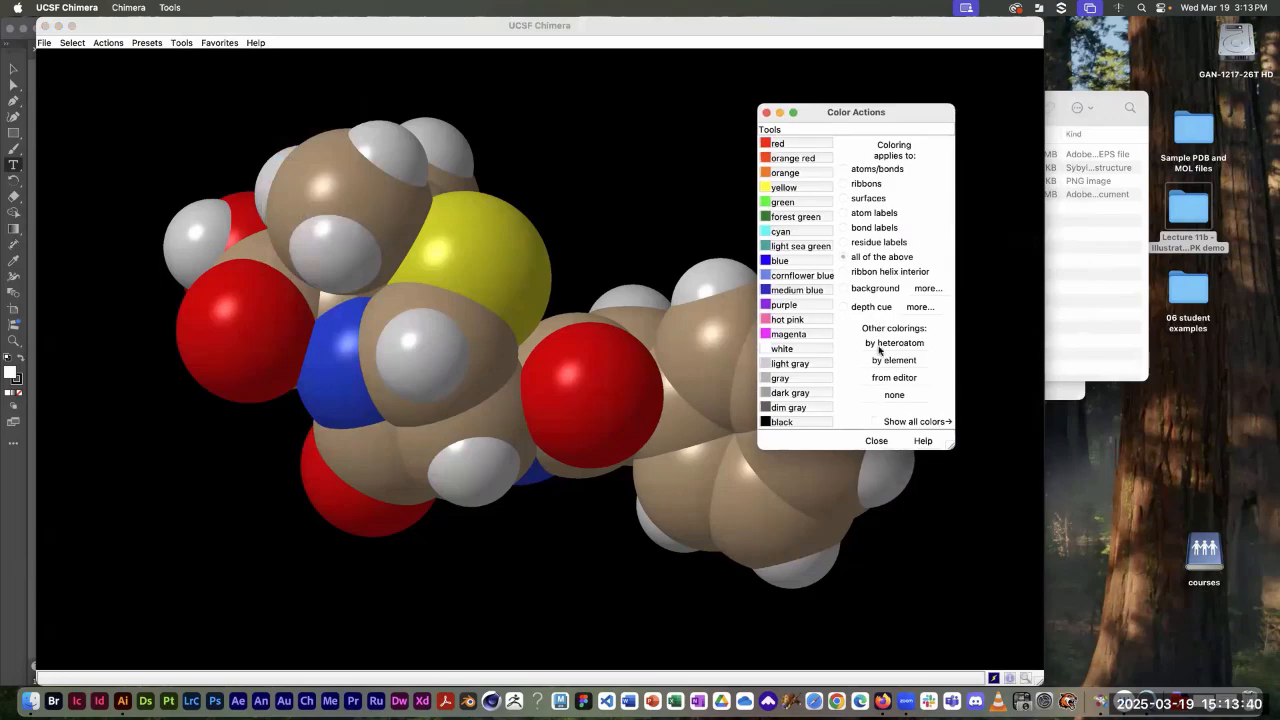
pyautogui.moveTo(896, 112); pyautogui.dragTo(966, 106)
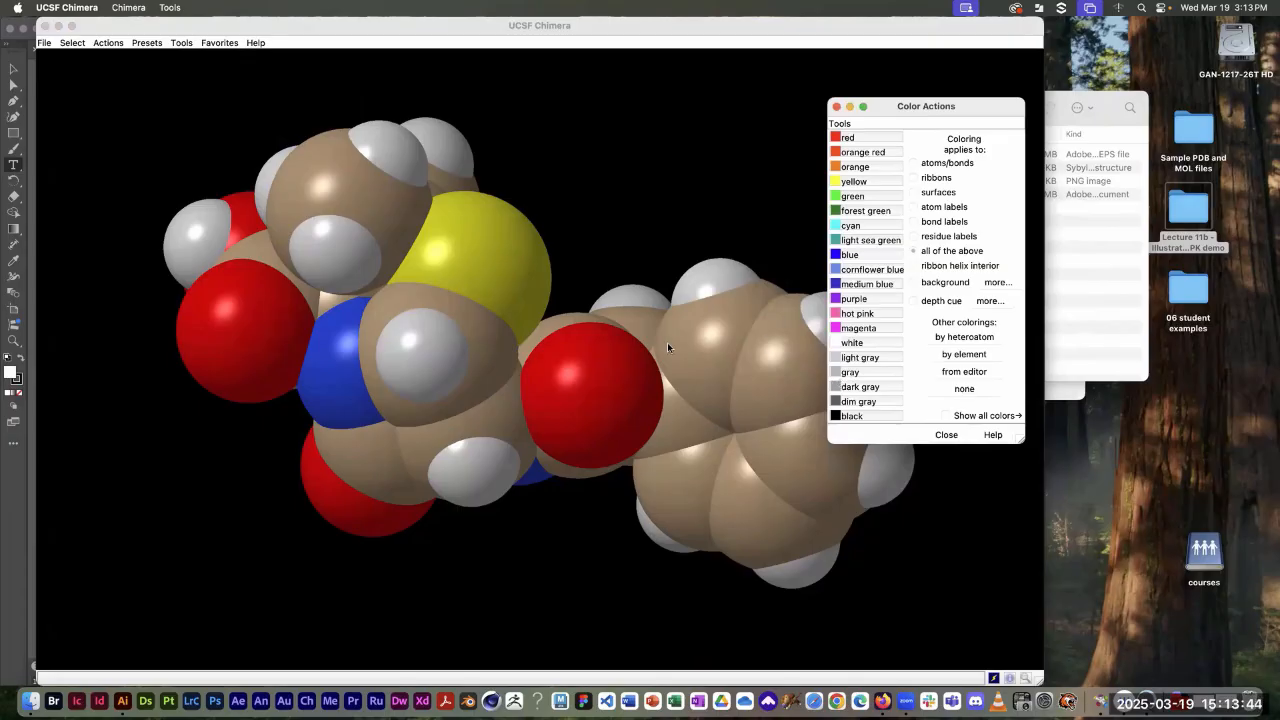
pyautogui.click(964, 356)
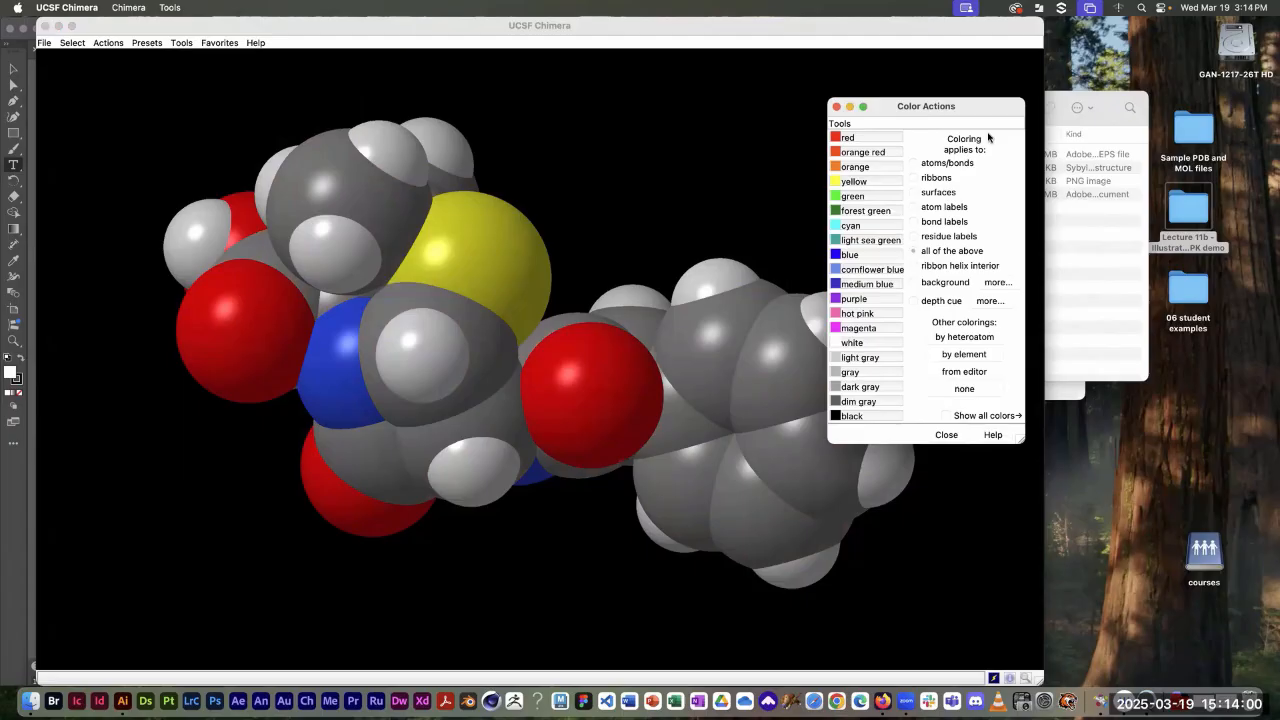
# Step: Color the background white and close the color settings
pyautogui.click(912, 283)
pyautogui.click(855, 342)
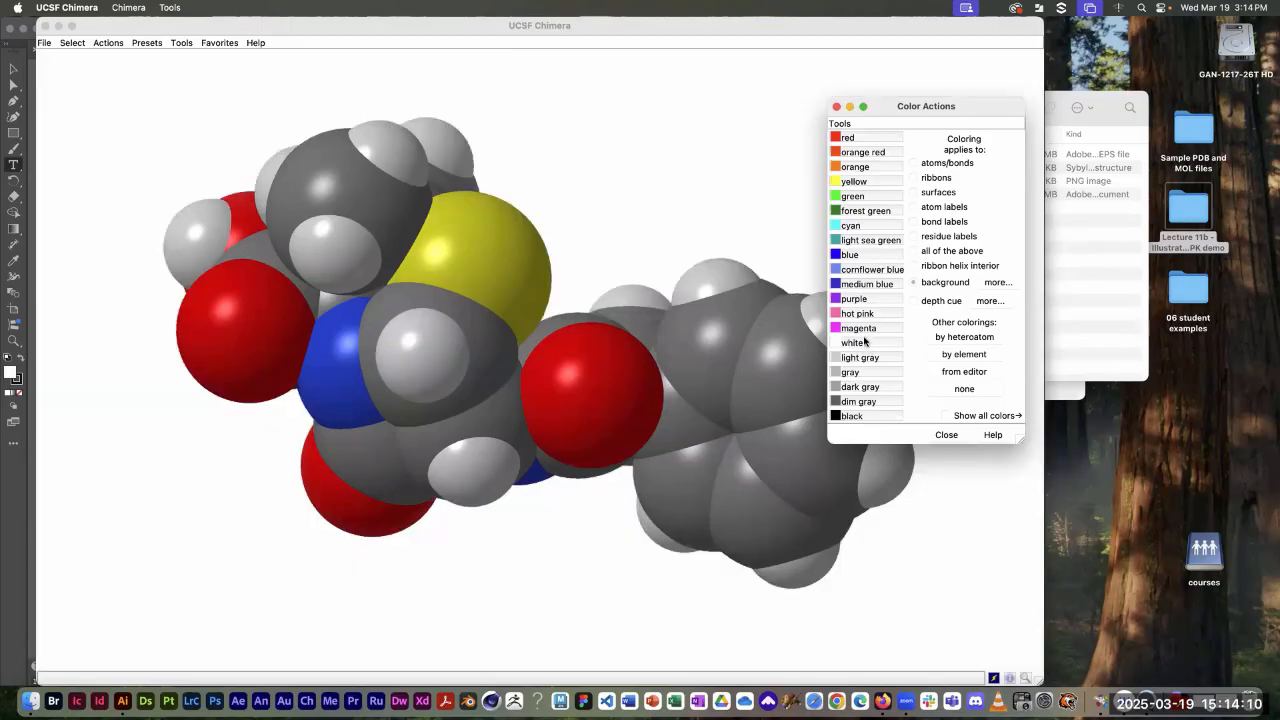
pyautogui.click(836, 108)
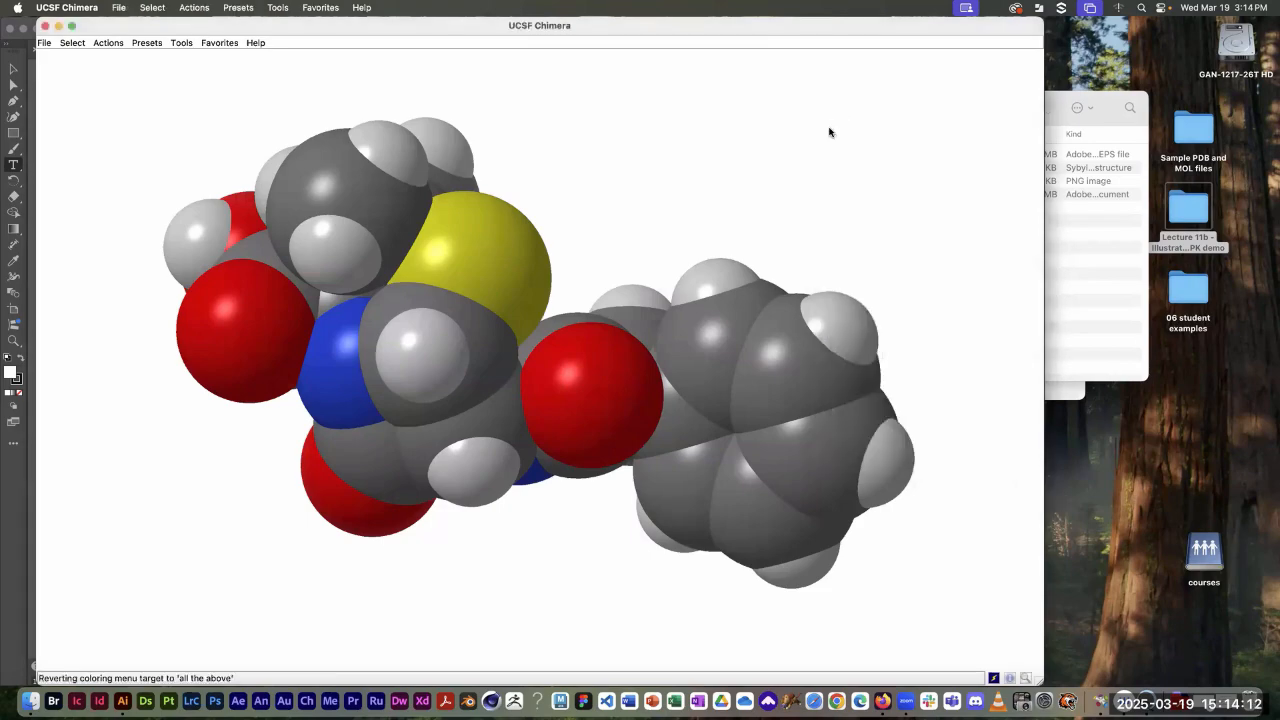
# Step: Save the space-filling rendering to the Desktop as a PNG image named image
pyautogui.click(117, 8)
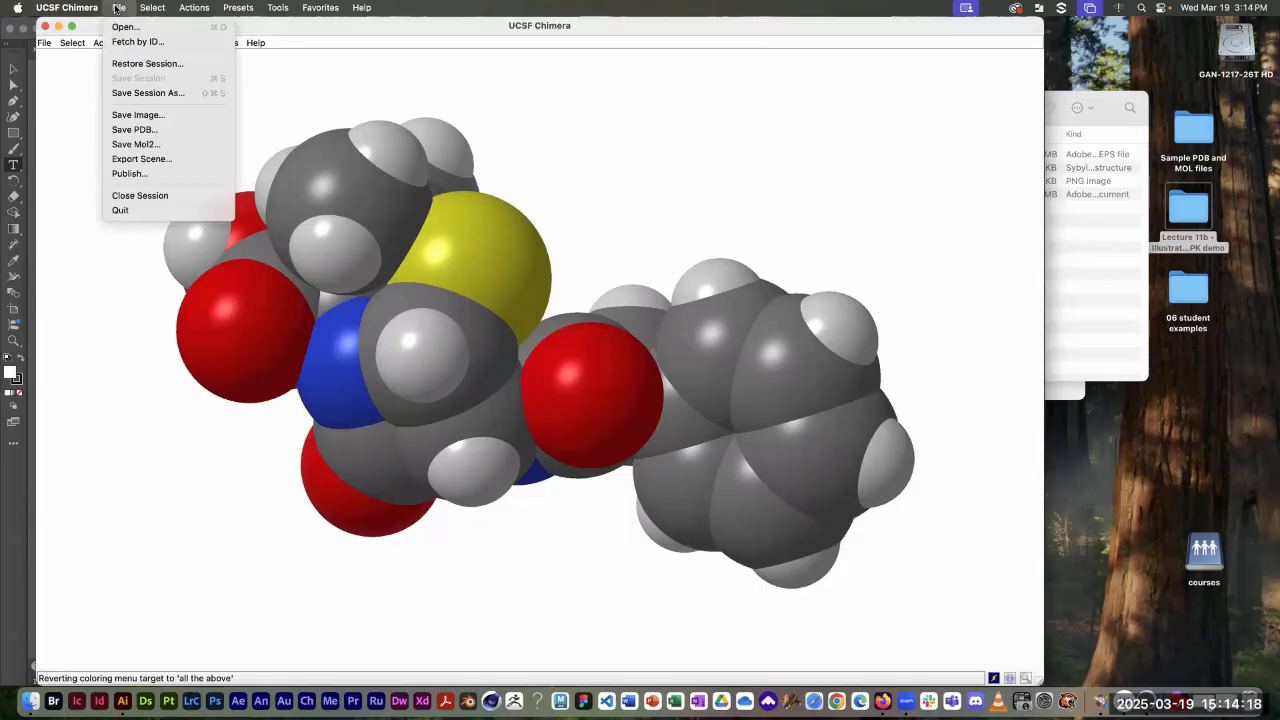
pyautogui.click(123, 117)
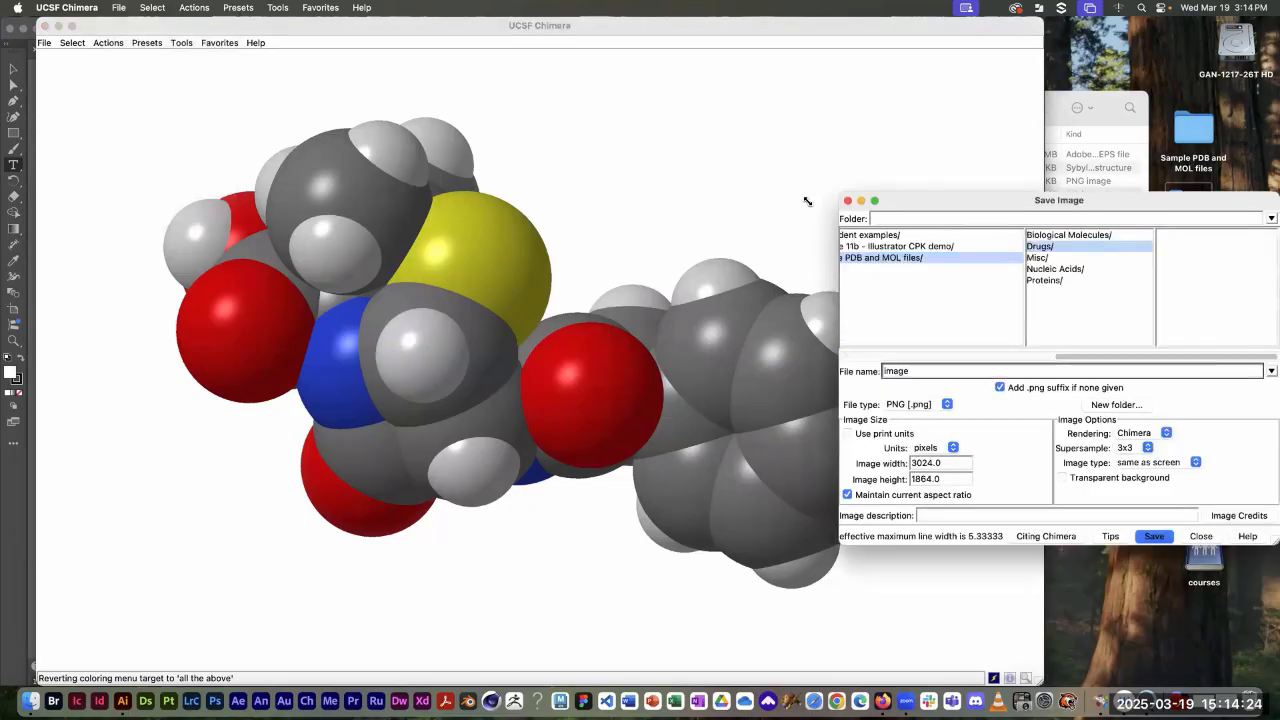
pyautogui.moveTo(885, 198); pyautogui.dragTo(533, 127)
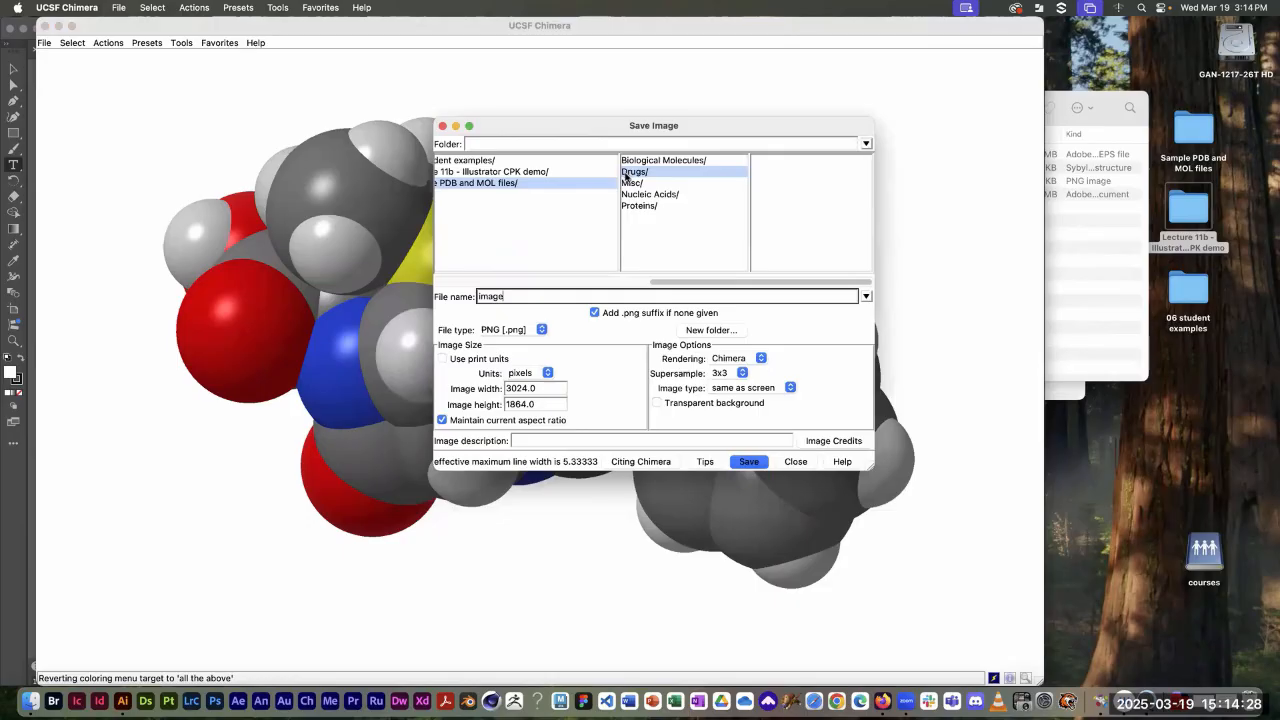
pyautogui.moveTo(668, 283); pyautogui.dragTo(520, 271)
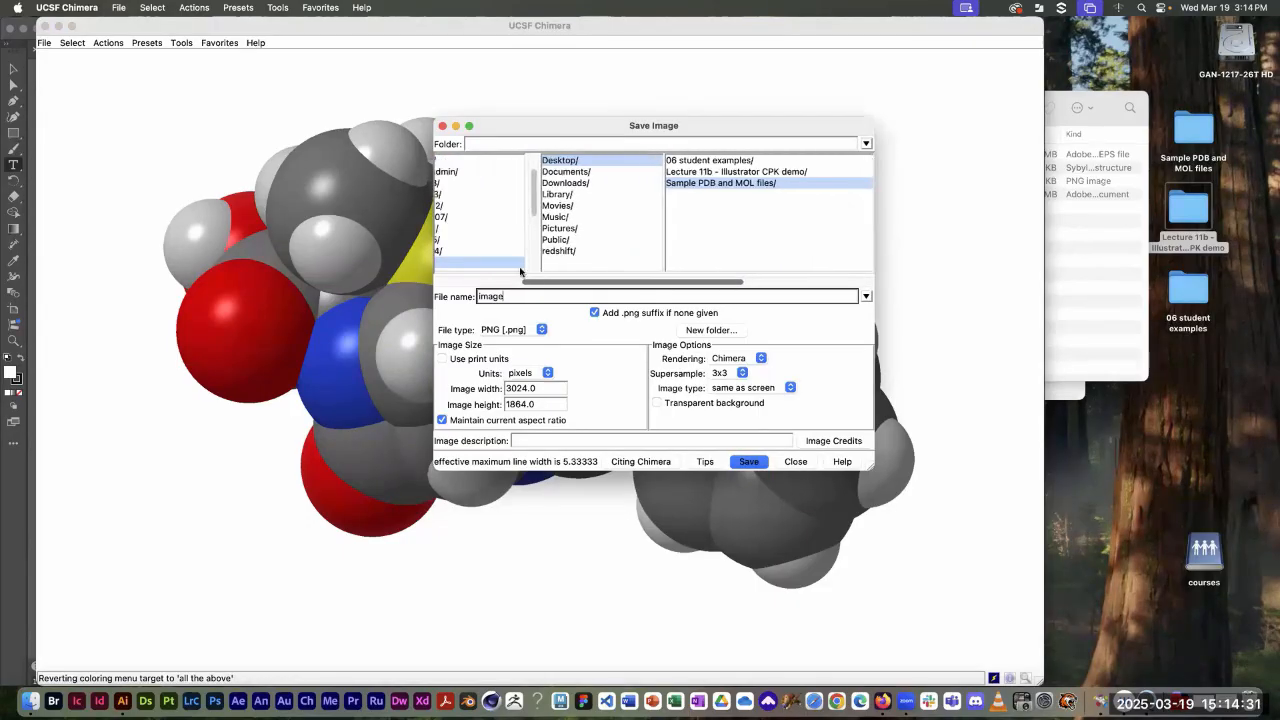
pyautogui.click(593, 163)
pyautogui.press('Return')
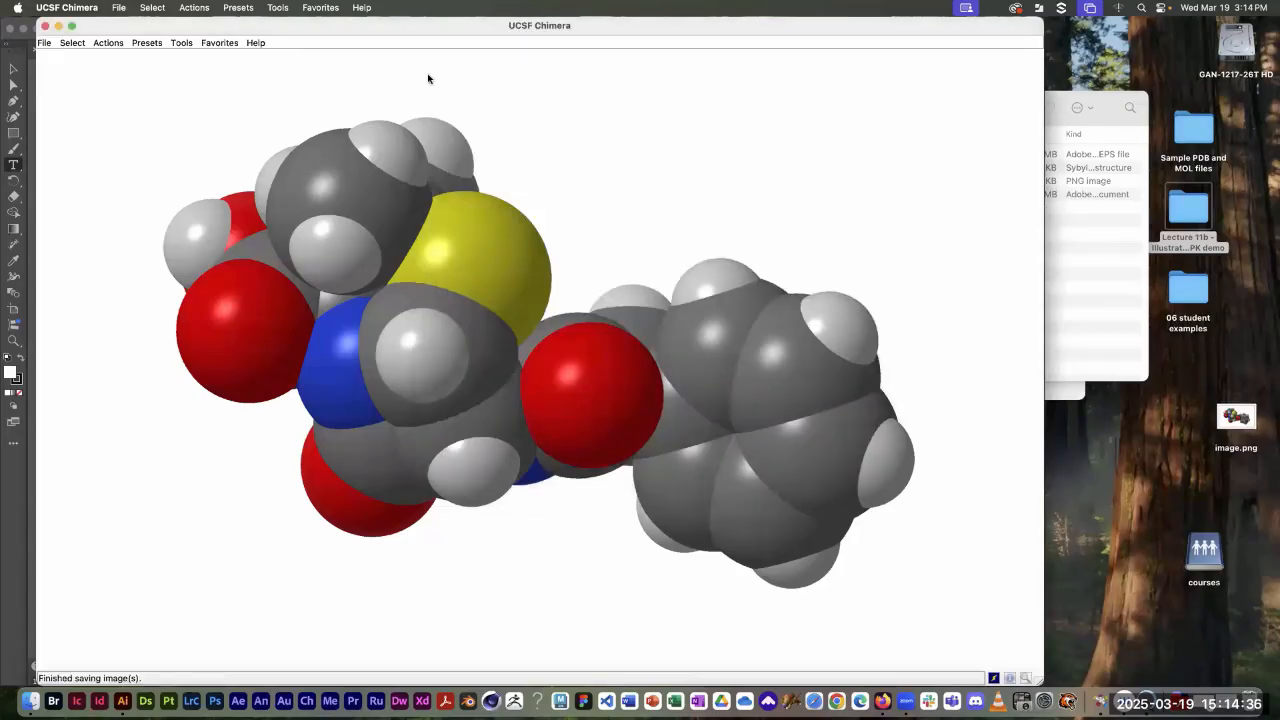
# Step: Reopen the image-saving settings, move them clear of the model and rotate the molecule slightly for a new export view
pyautogui.click(118, 8)
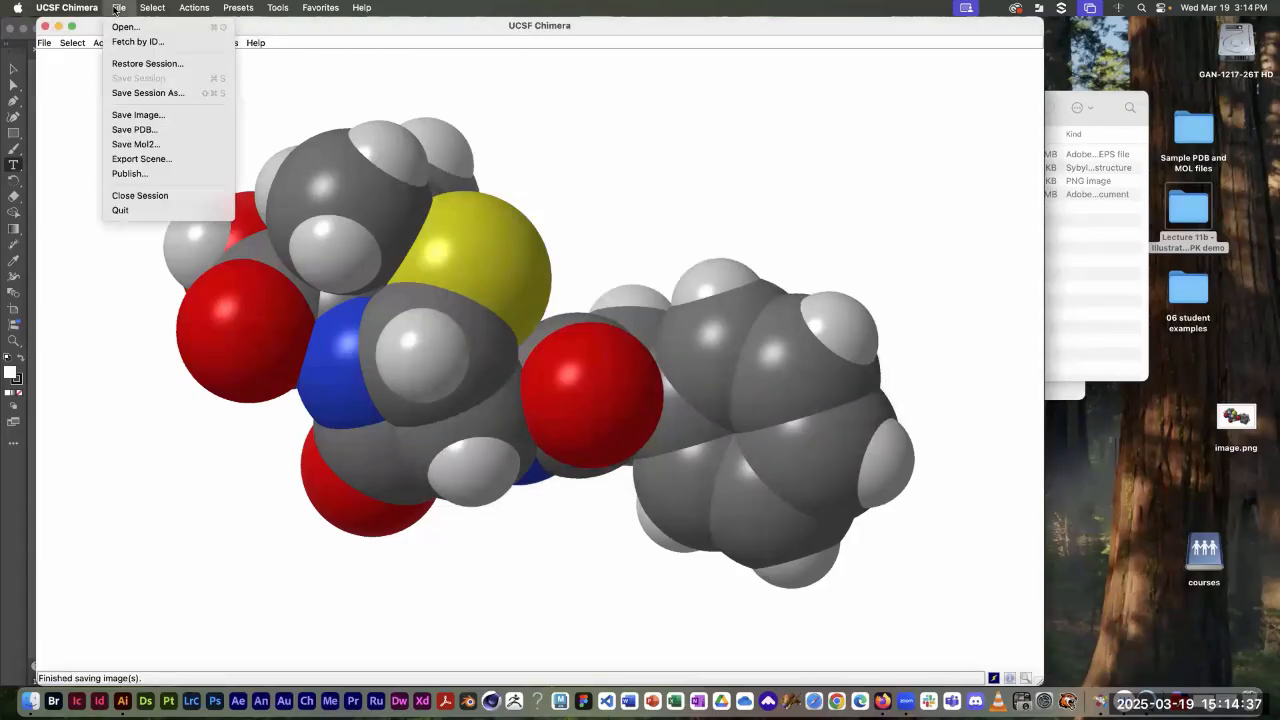
pyautogui.click(133, 115)
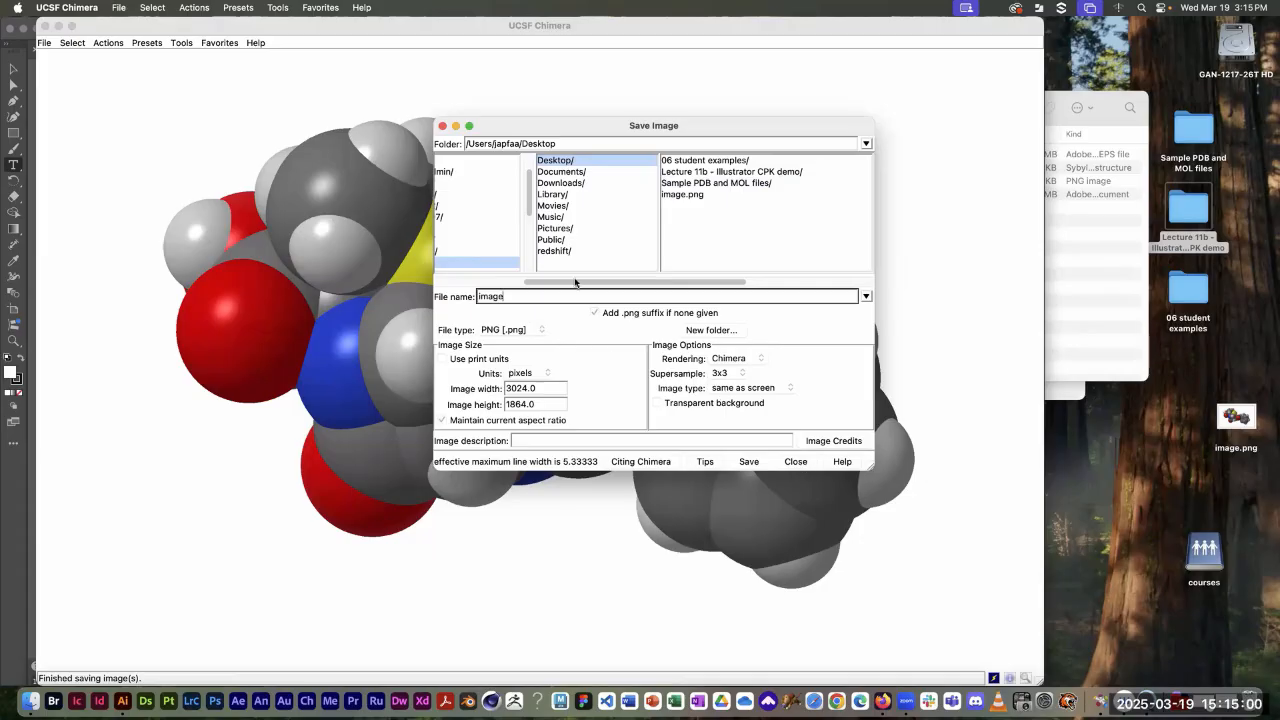
pyautogui.moveTo(525, 129); pyautogui.dragTo(542, 136)
pyautogui.moveTo(832, 205); pyautogui.dragTo(903, 166)
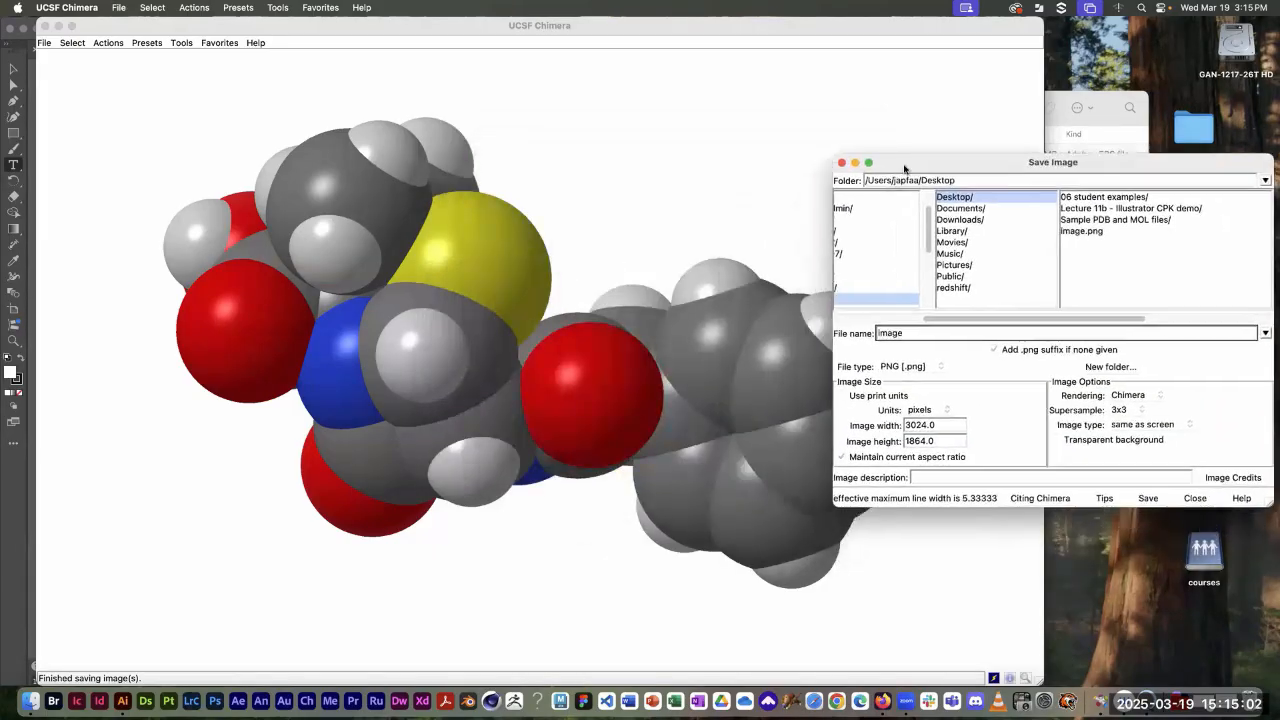
pyautogui.click(680, 218)
pyautogui.moveTo(756, 236); pyautogui.dragTo(554, 324)
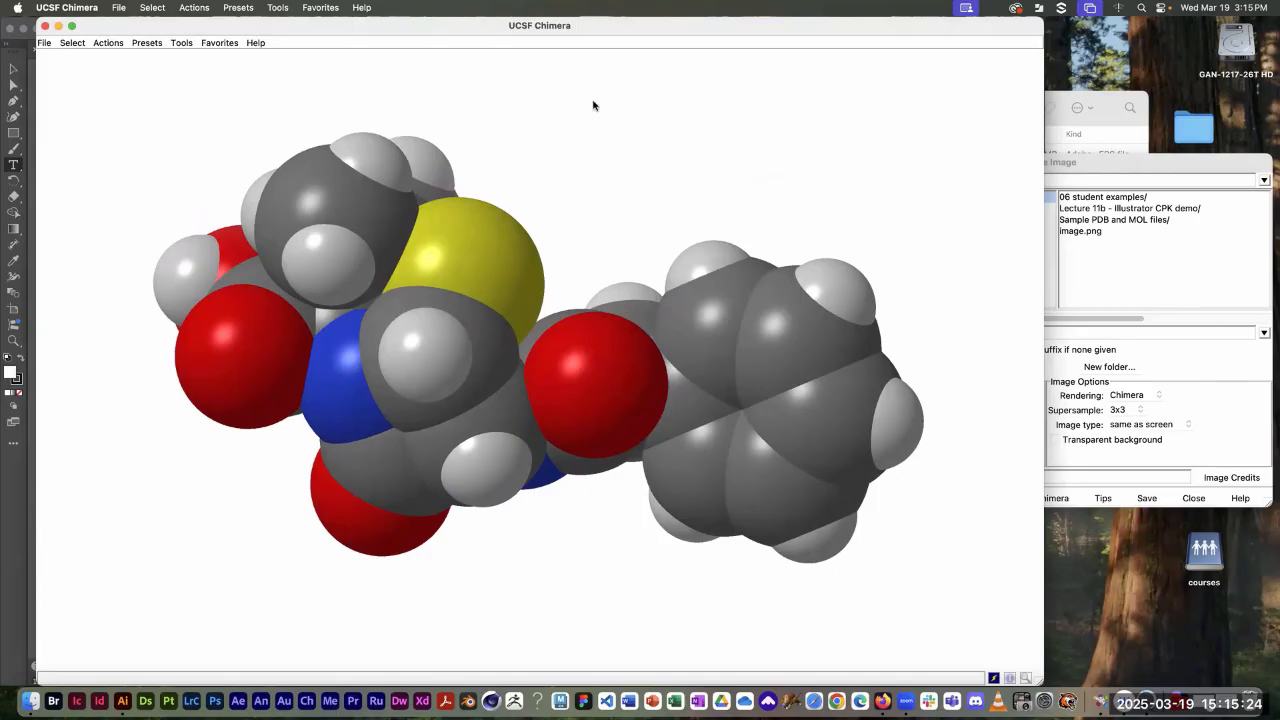
pyautogui.moveTo(571, 166)
pyautogui.mouseDown()
pyautogui.moveTo(566, 206)
pyautogui.moveTo(572, 197)
pyautogui.moveTo(551, 214)
pyautogui.moveTo(537, 197)
pyautogui.moveTo(566, 157)
pyautogui.mouseUp()
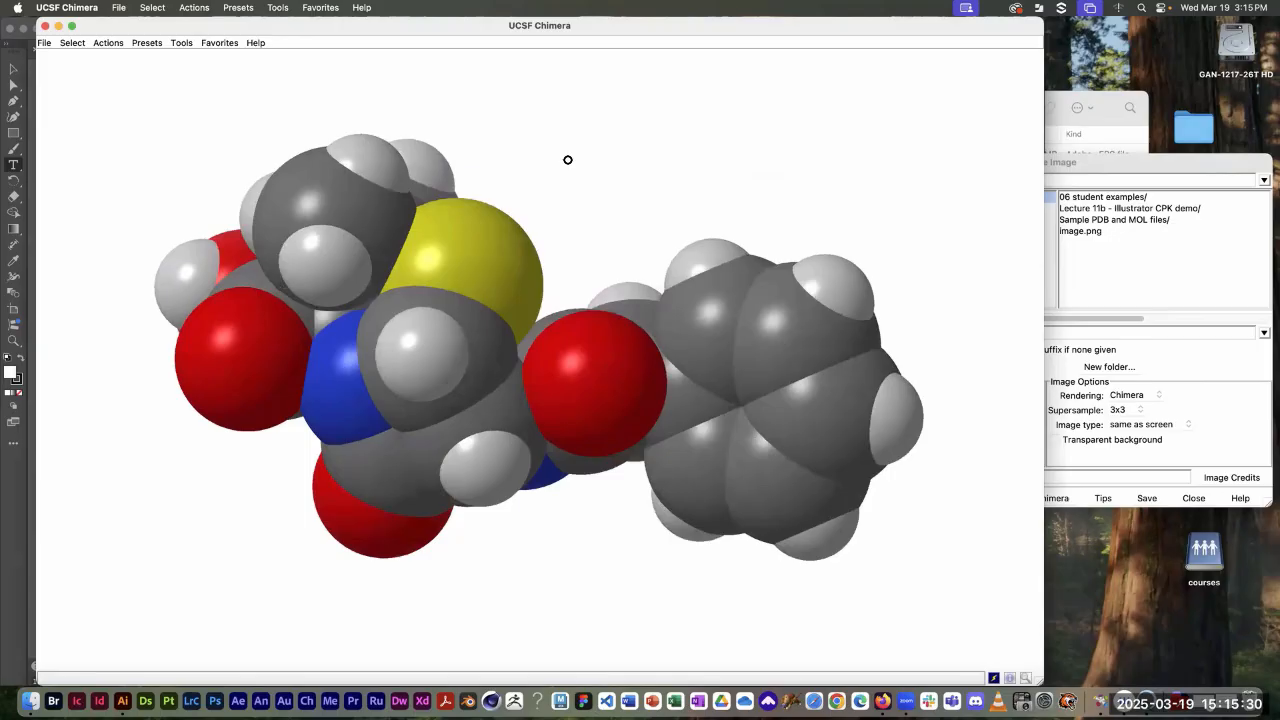
# Step: Bring the image-saving settings back into view and name the export penicillin, keeping the PNG file type
pyautogui.click(1060, 171)
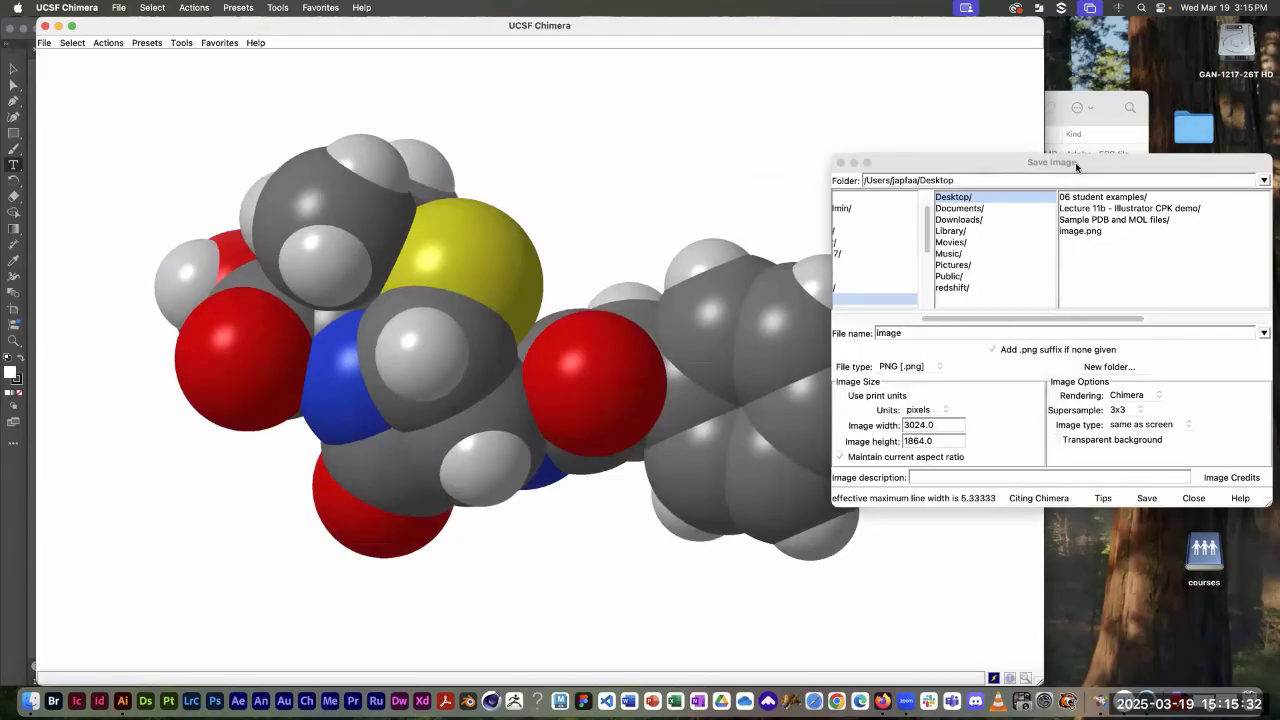
pyautogui.moveTo(980, 168); pyautogui.dragTo(659, 125)
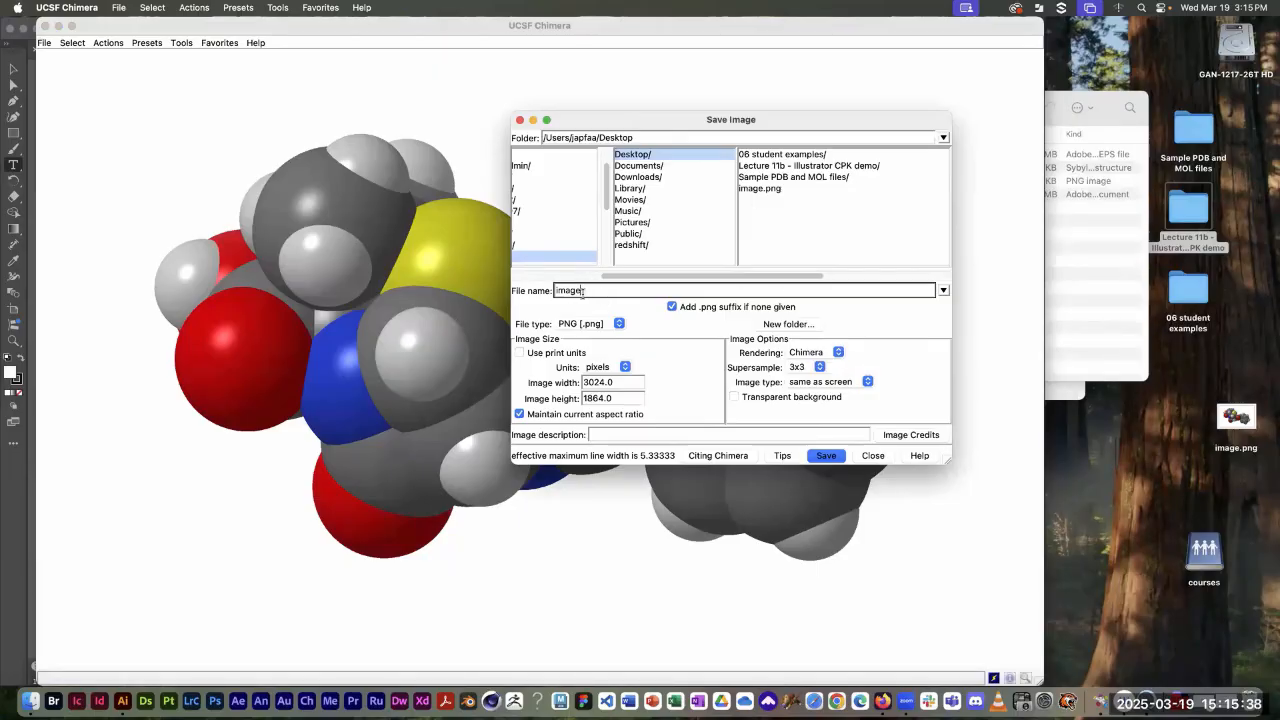
pyautogui.moveTo(583, 290); pyautogui.dragTo(548, 291)
pyautogui.write('penicillin')
pyautogui.click(619, 324)
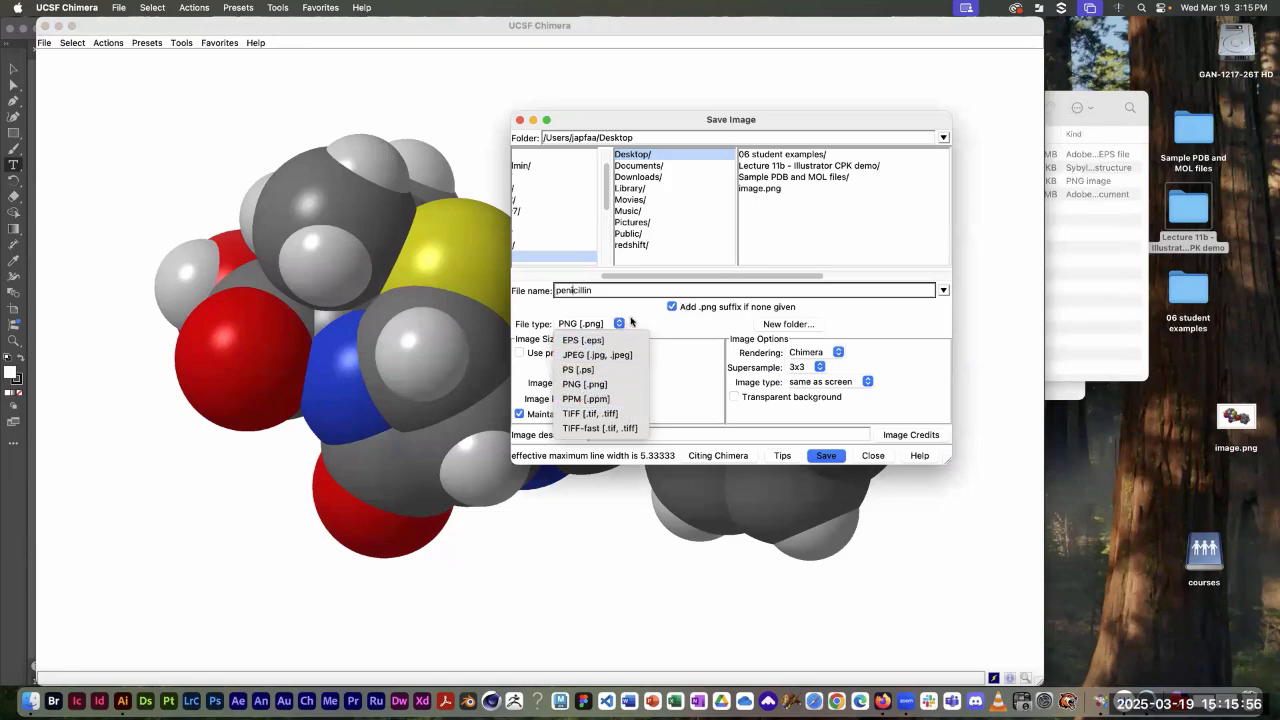
pyautogui.click(655, 308)
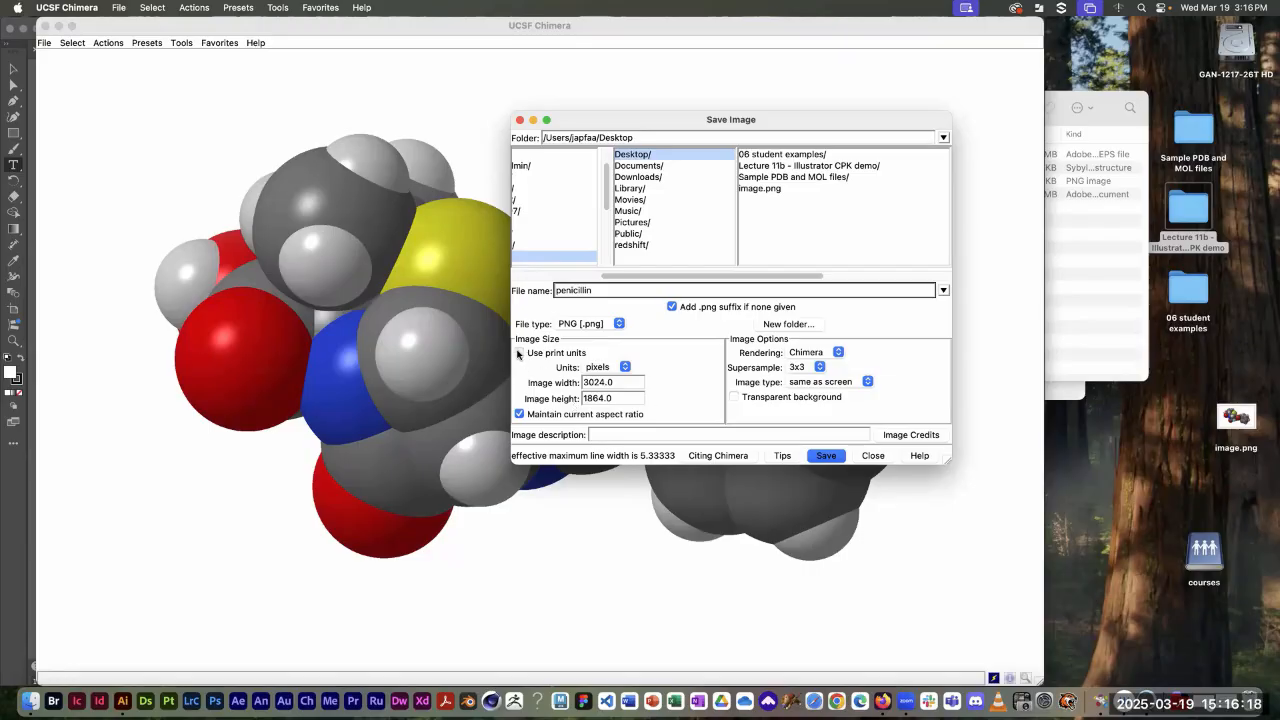
# Step: Use print units with an image width of 8 inches and a resolution of 300 dpi, and save the image
pyautogui.click(519, 353)
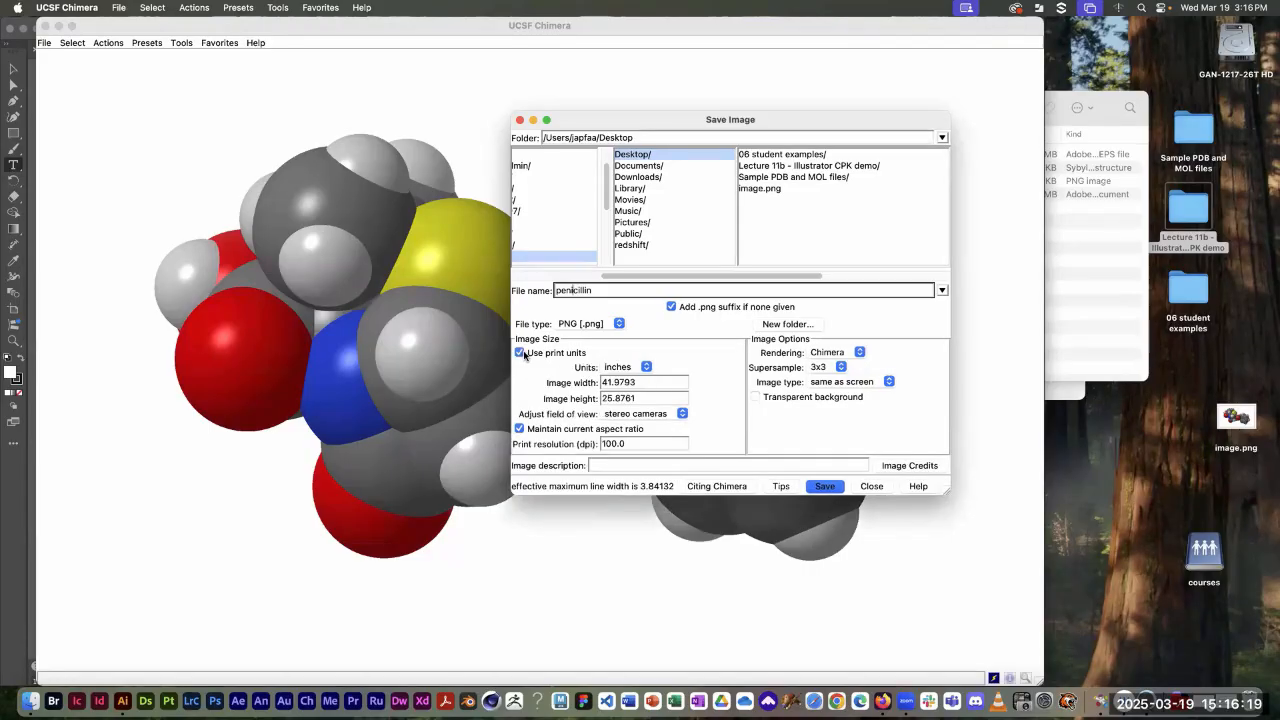
pyautogui.click(640, 382)
pyautogui.moveTo(577, 367); pyautogui.dragTo(577, 371)
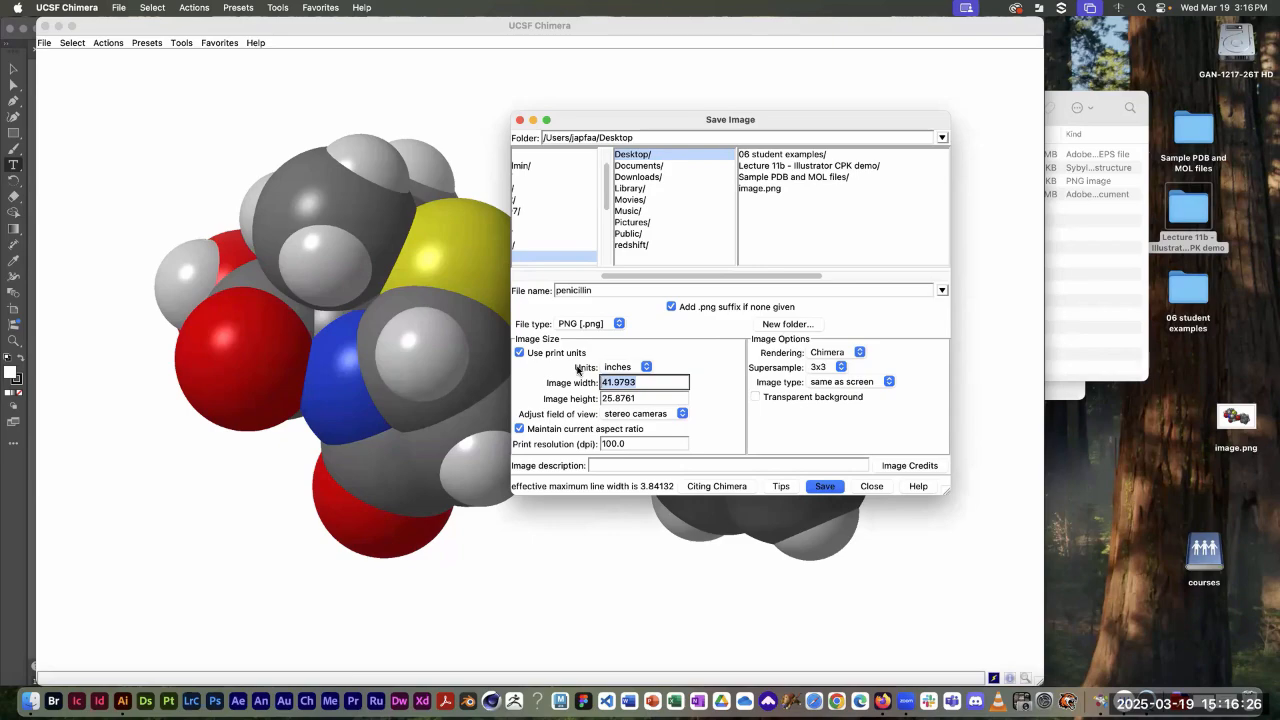
pyautogui.write('8')
pyautogui.click(674, 403)
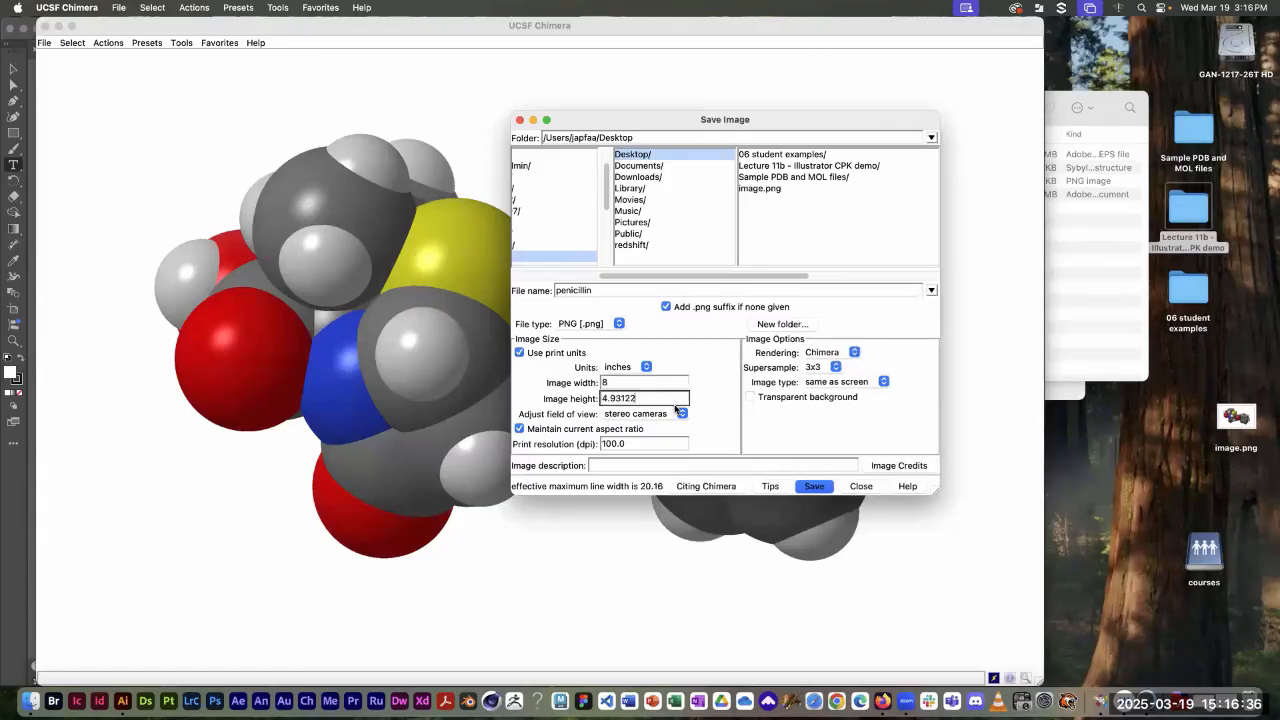
pyautogui.tripleClick(636, 443)
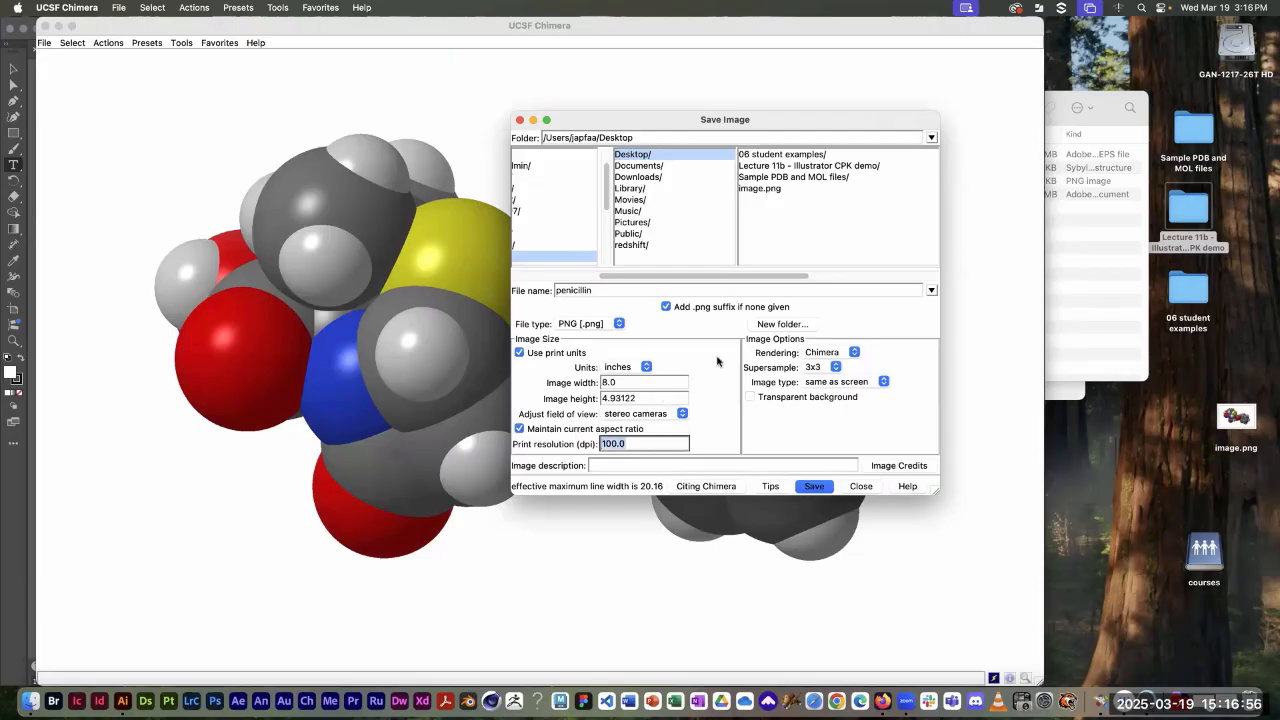
pyautogui.write('300')
pyautogui.click(814, 487)
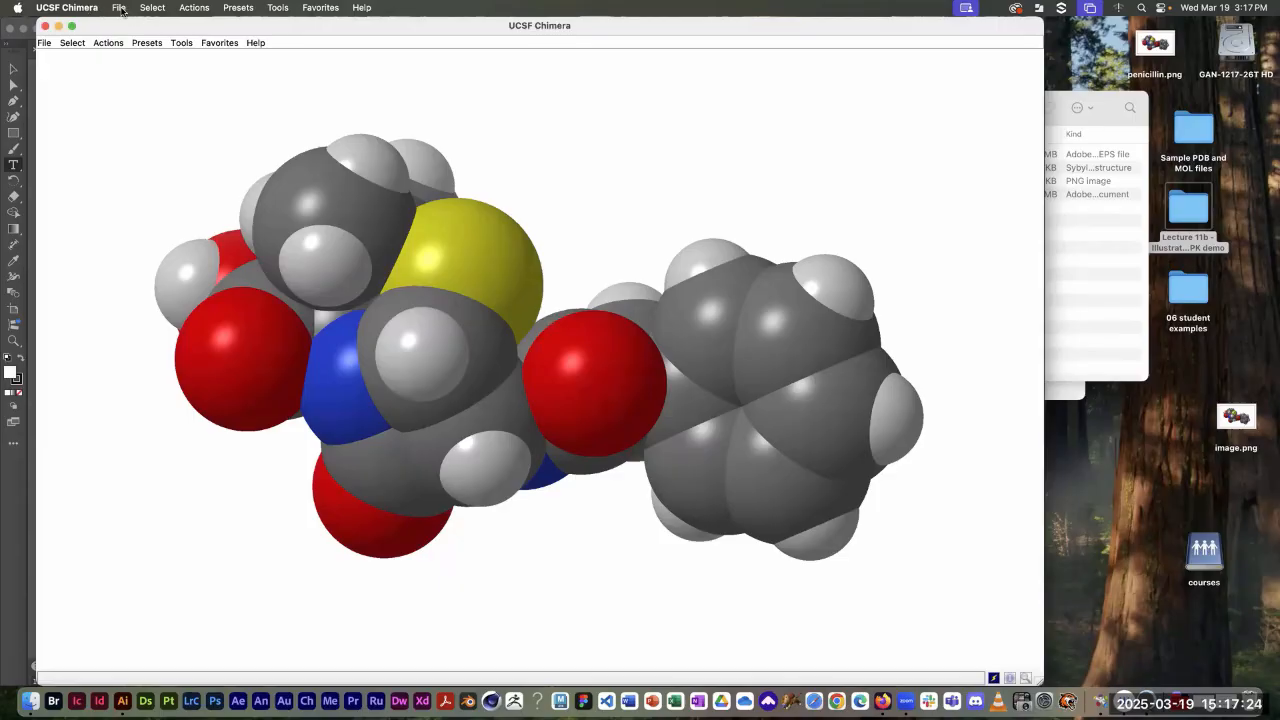
# Step: Close the current molecule session and quit UCSF Chimera
pyautogui.click(119, 8)
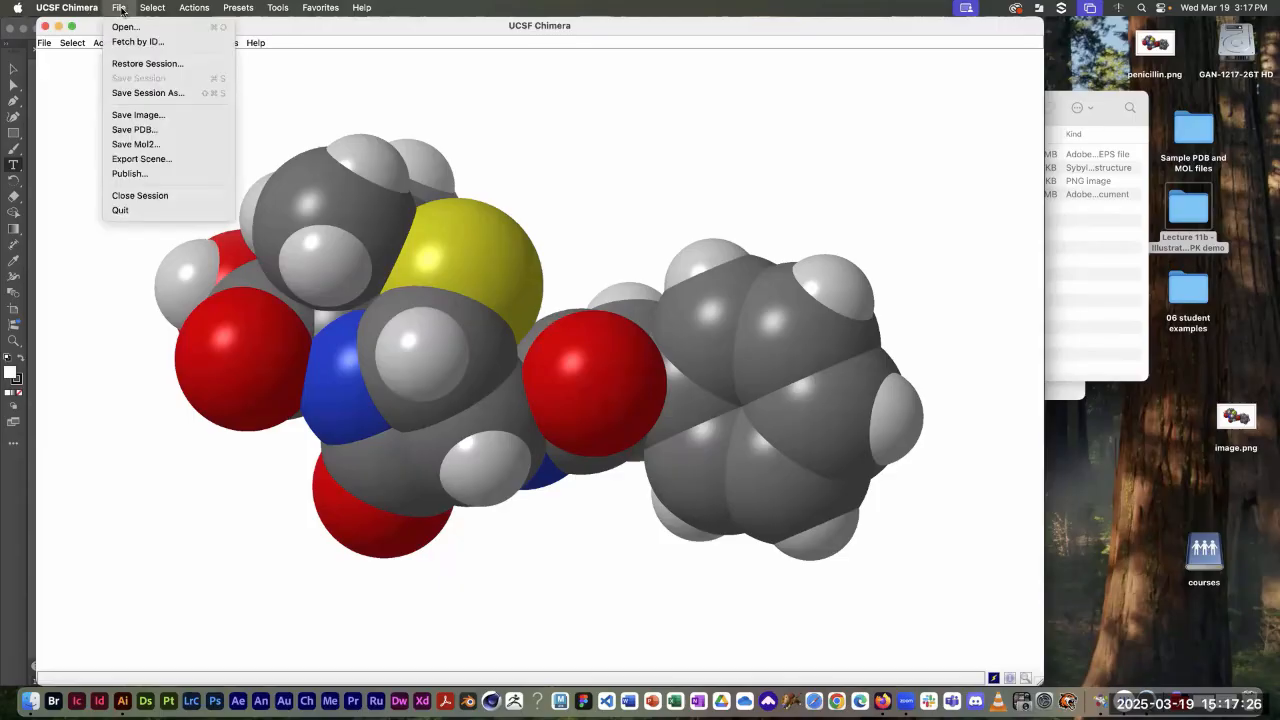
pyautogui.click(139, 197)
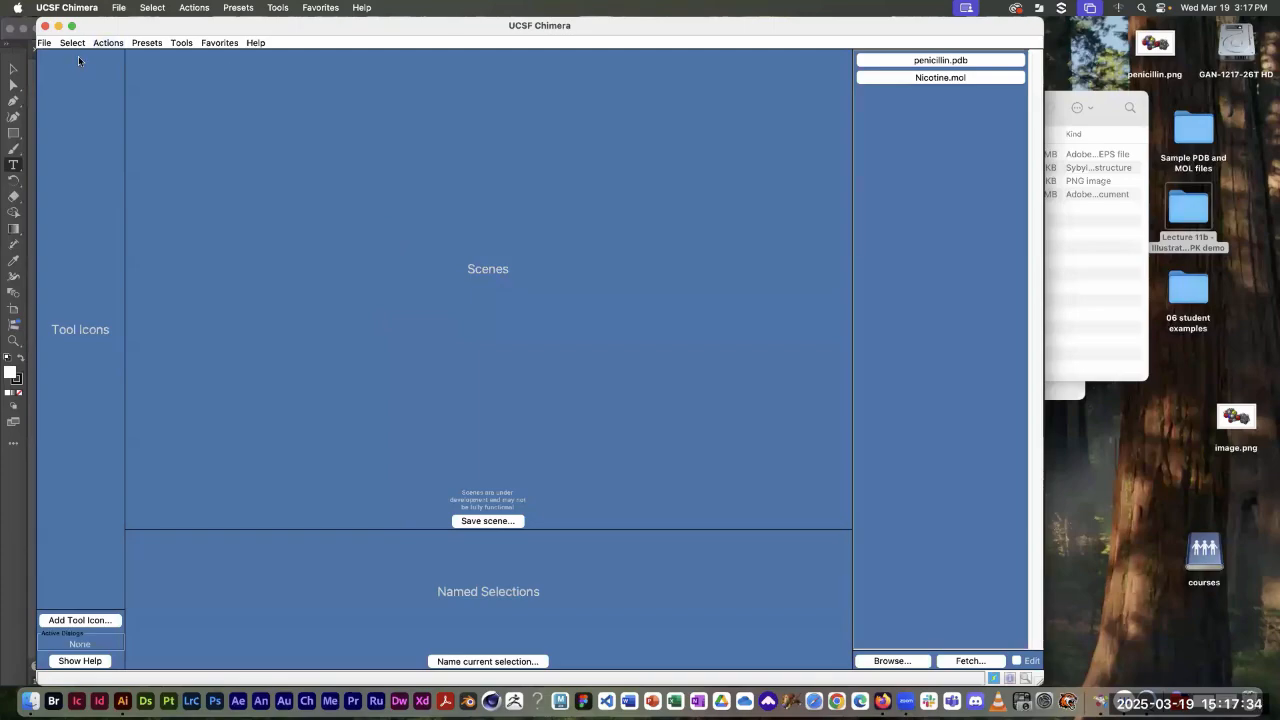
pyautogui.click(78, 8)
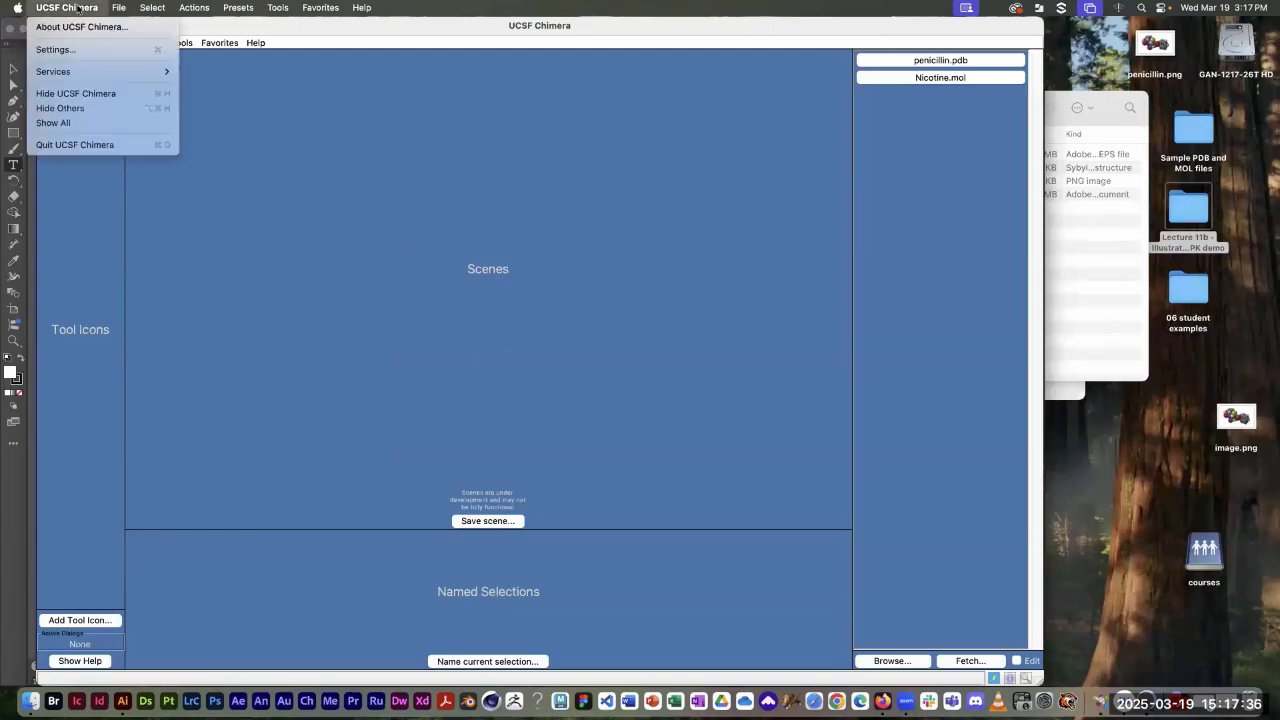
pyautogui.click(78, 145)
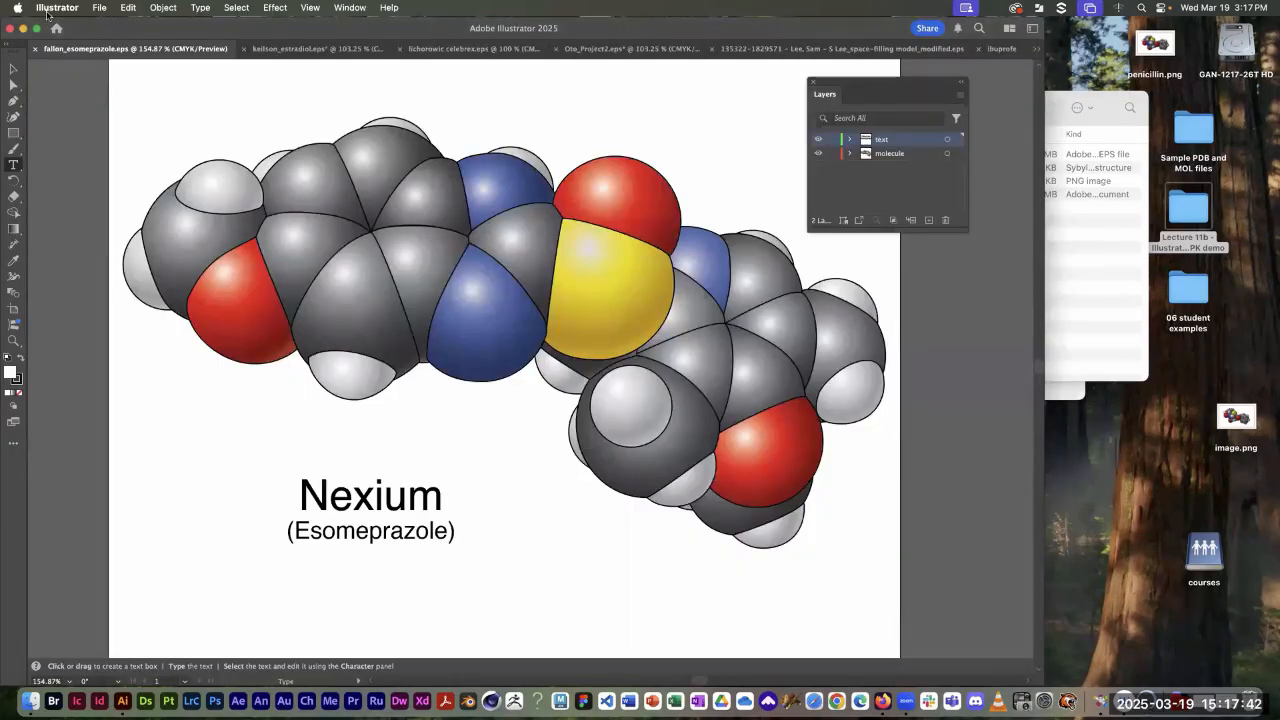
# Step: Hide Illustrator and rearrange the Lecture 11b and 06 student examples folder windows to uncover the desktop files
pyautogui.click(52, 12)
pyautogui.click(58, 98)
pyautogui.moveTo(875, 105); pyautogui.dragTo(457, 65)
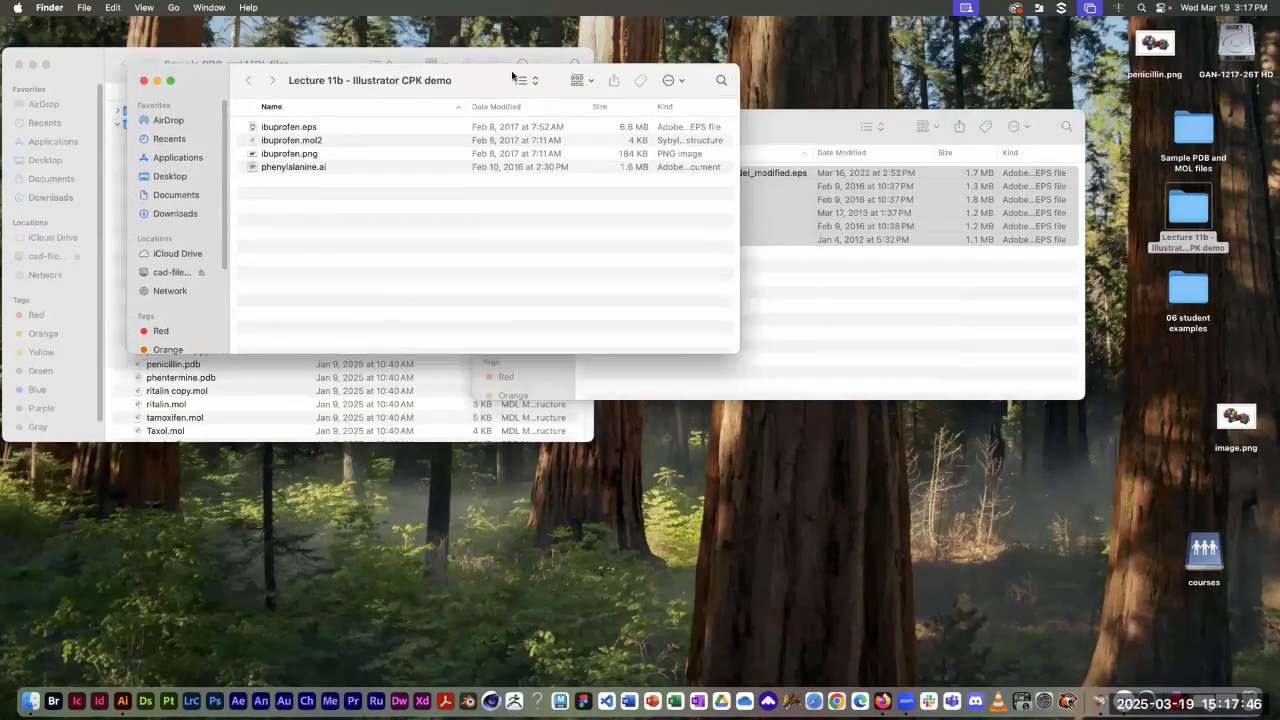
pyautogui.moveTo(818, 117); pyautogui.dragTo(413, 137)
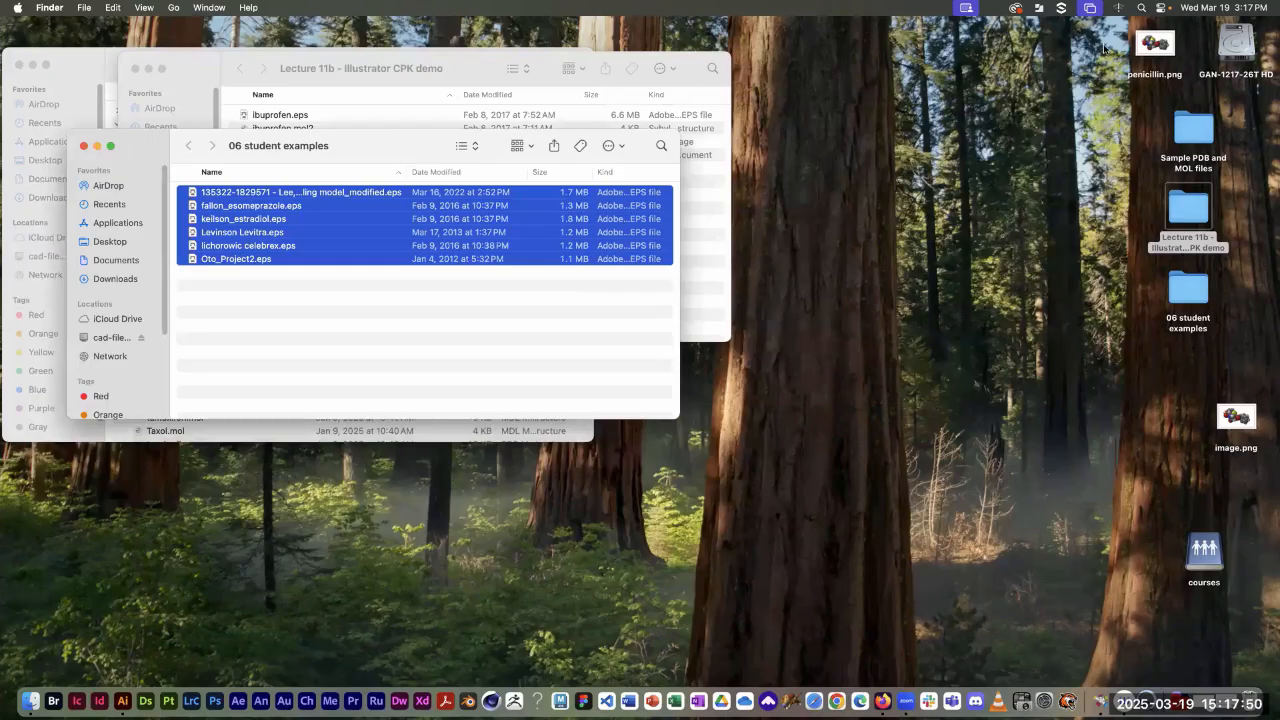
# Step: Move image.png to the Trash and place penicillin.png on the desktop beneath the 06 student examples folder
pyautogui.moveTo(1236, 415); pyautogui.dragTo(1049, 342)
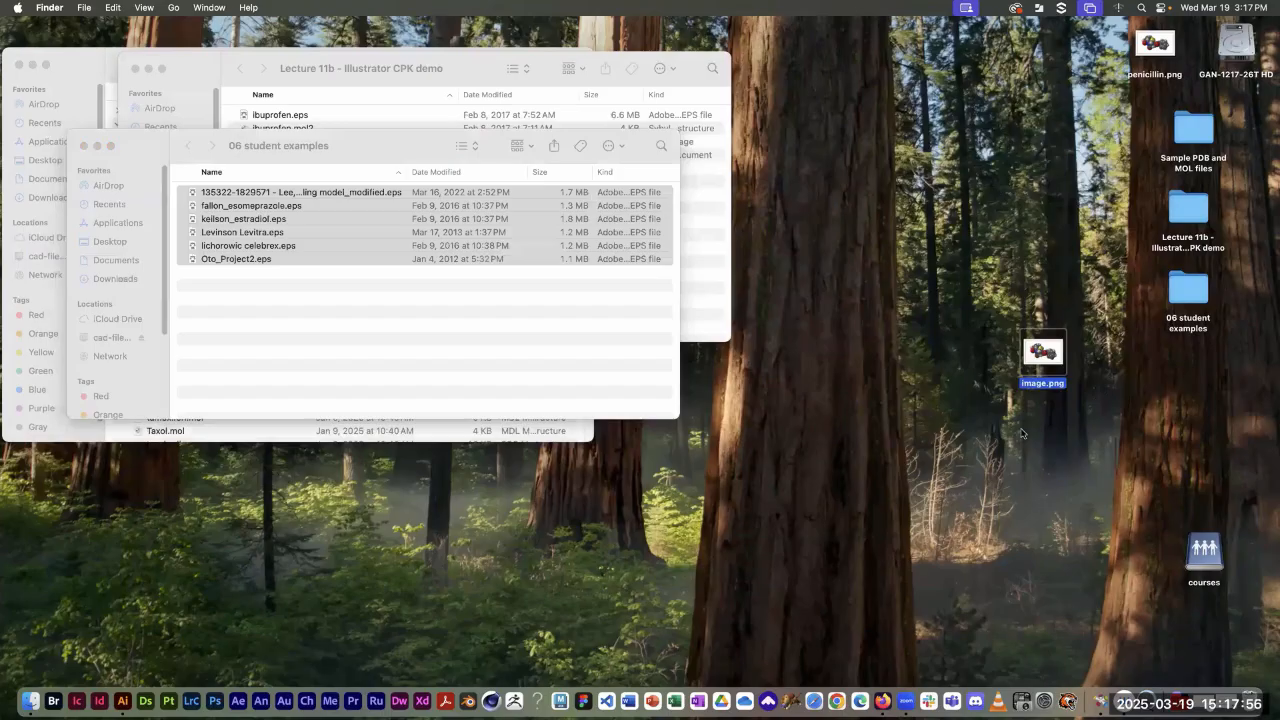
pyautogui.moveTo(1155, 43); pyautogui.dragTo(1032, 437)
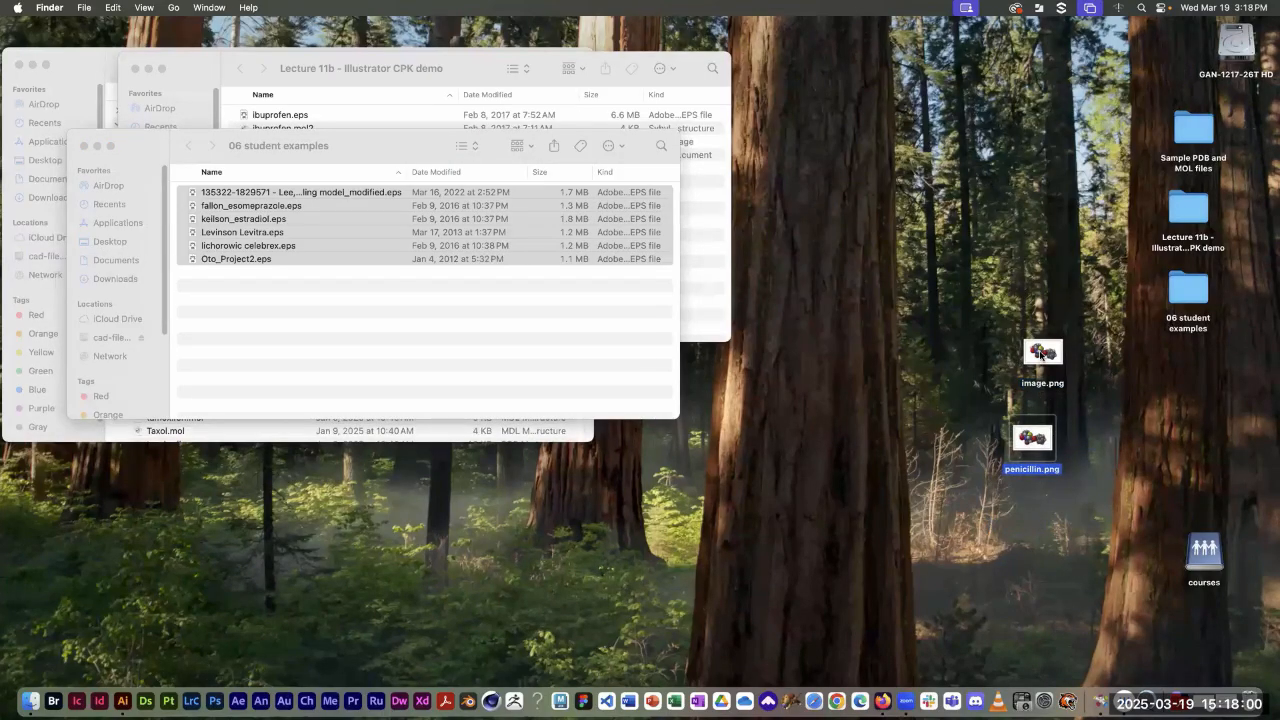
pyautogui.click(1040, 352)
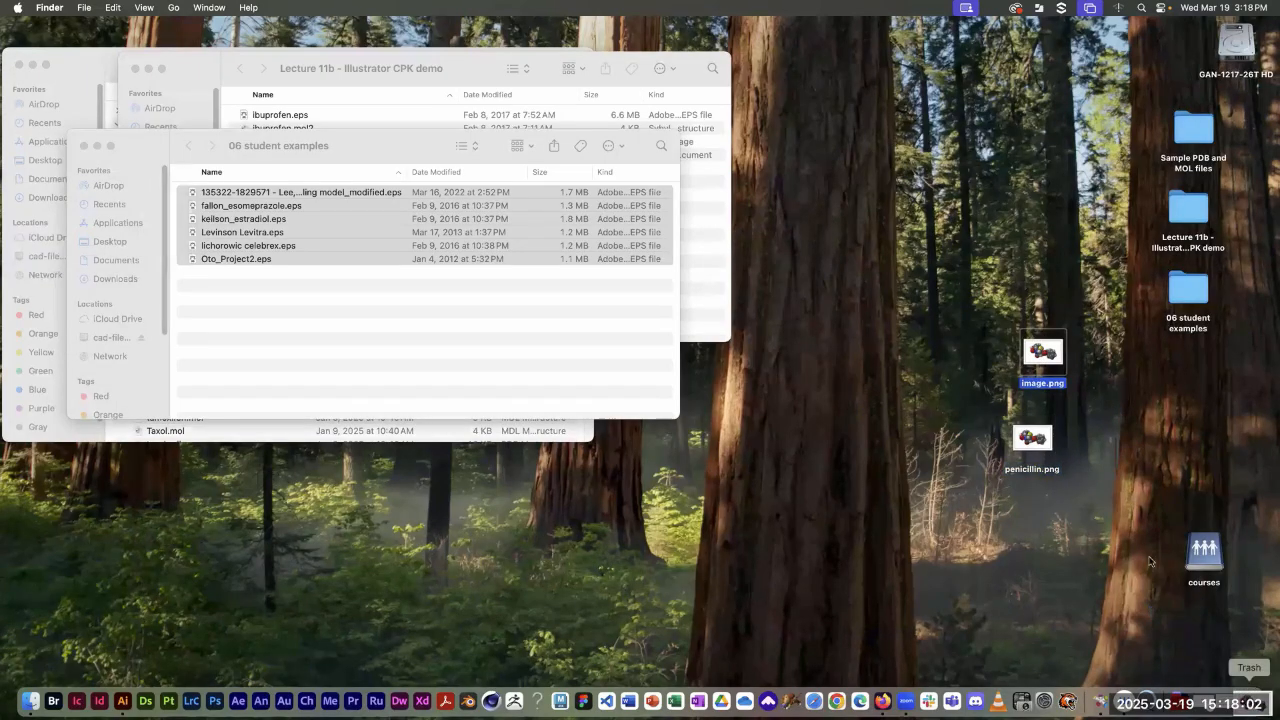
pyautogui.press('super+BackSpace')
pyautogui.moveTo(1046, 437); pyautogui.dragTo(1187, 384)
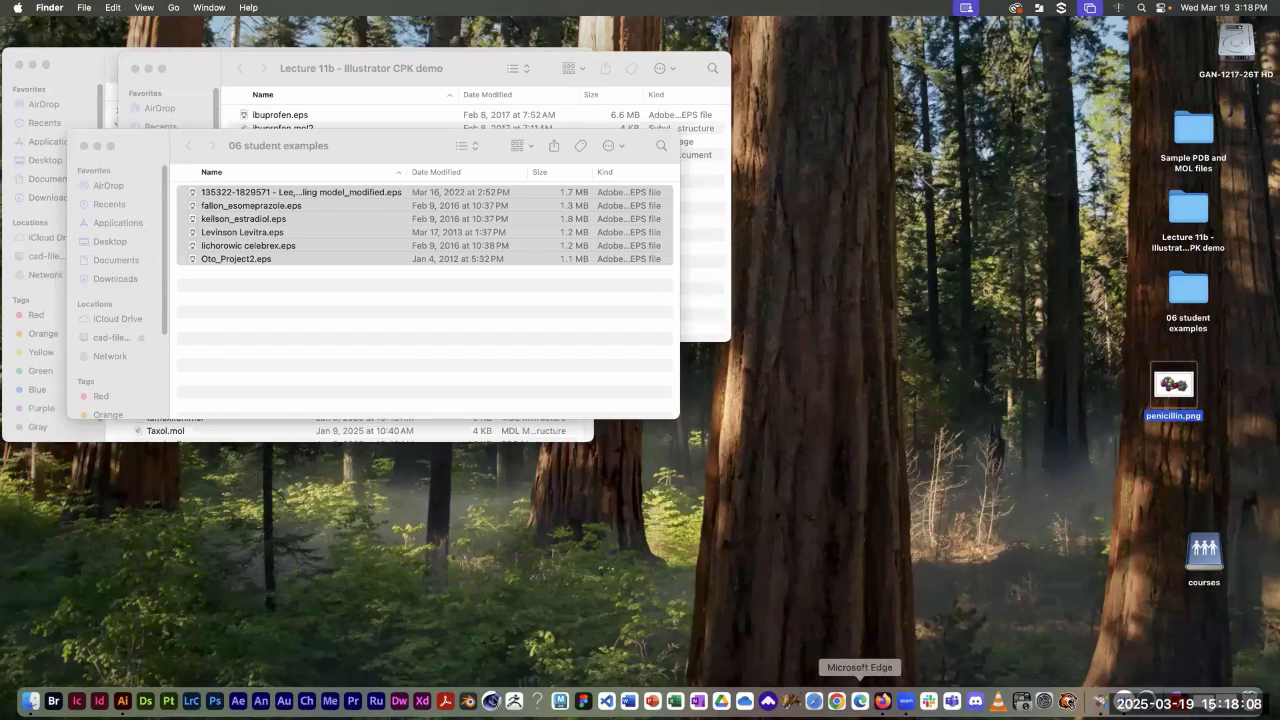
# Step: Switch to Illustrator and move the Layers panel clear of the Nexium molecule artwork
pyautogui.click(122, 701)
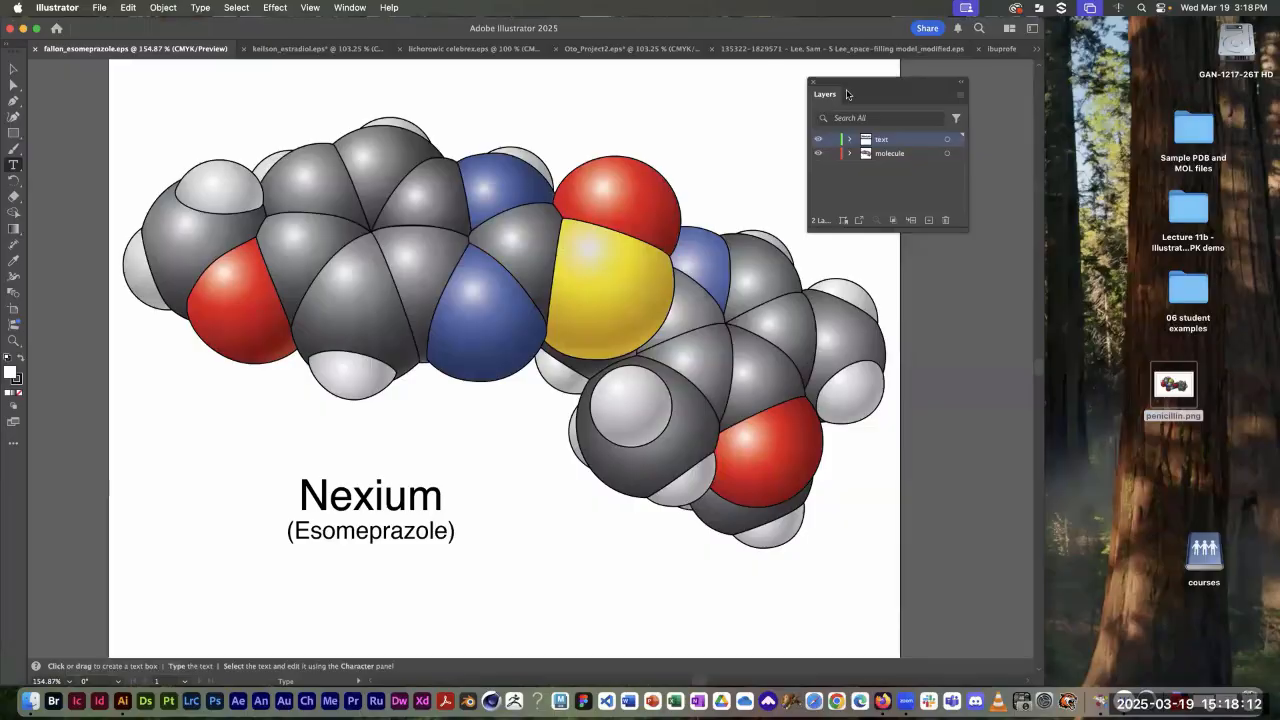
pyautogui.moveTo(848, 84); pyautogui.dragTo(993, 214)
pyautogui.scroll(2, 862, 216)
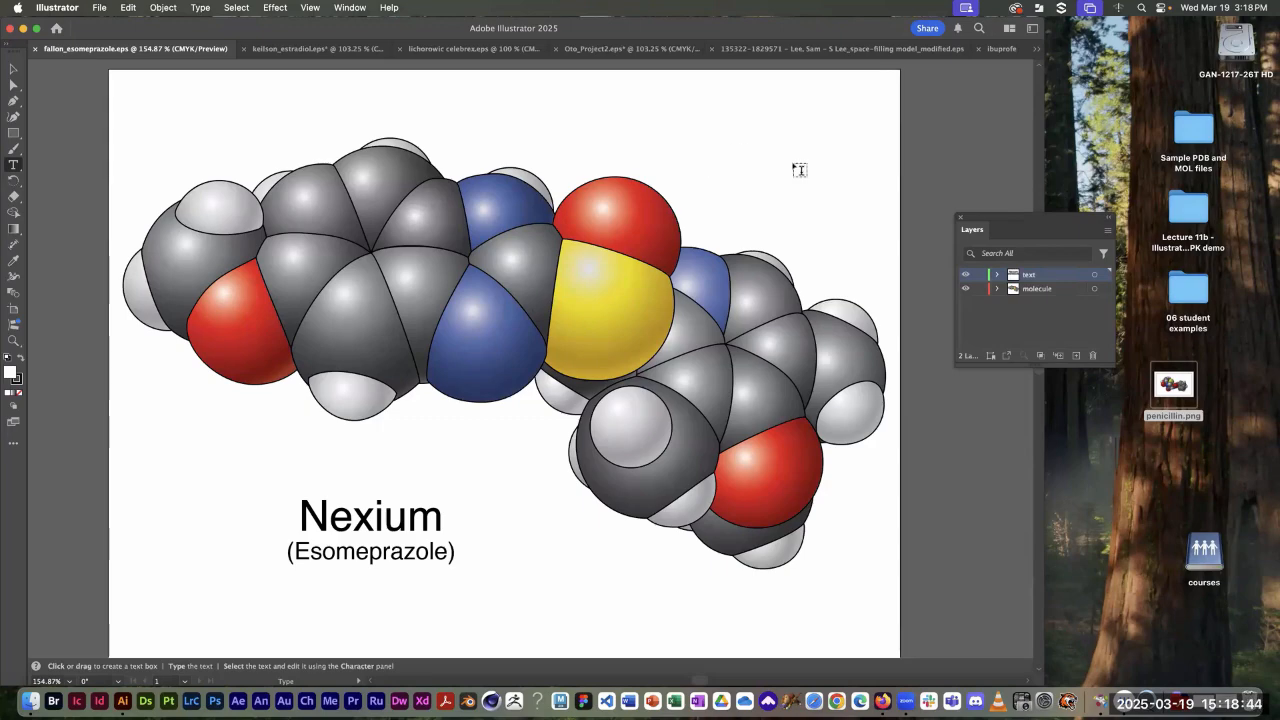
# Step: Move the small gray carbon shape beside the blue nitrogen out of the Nexium molecule and undo the move
pyautogui.click(13, 85)
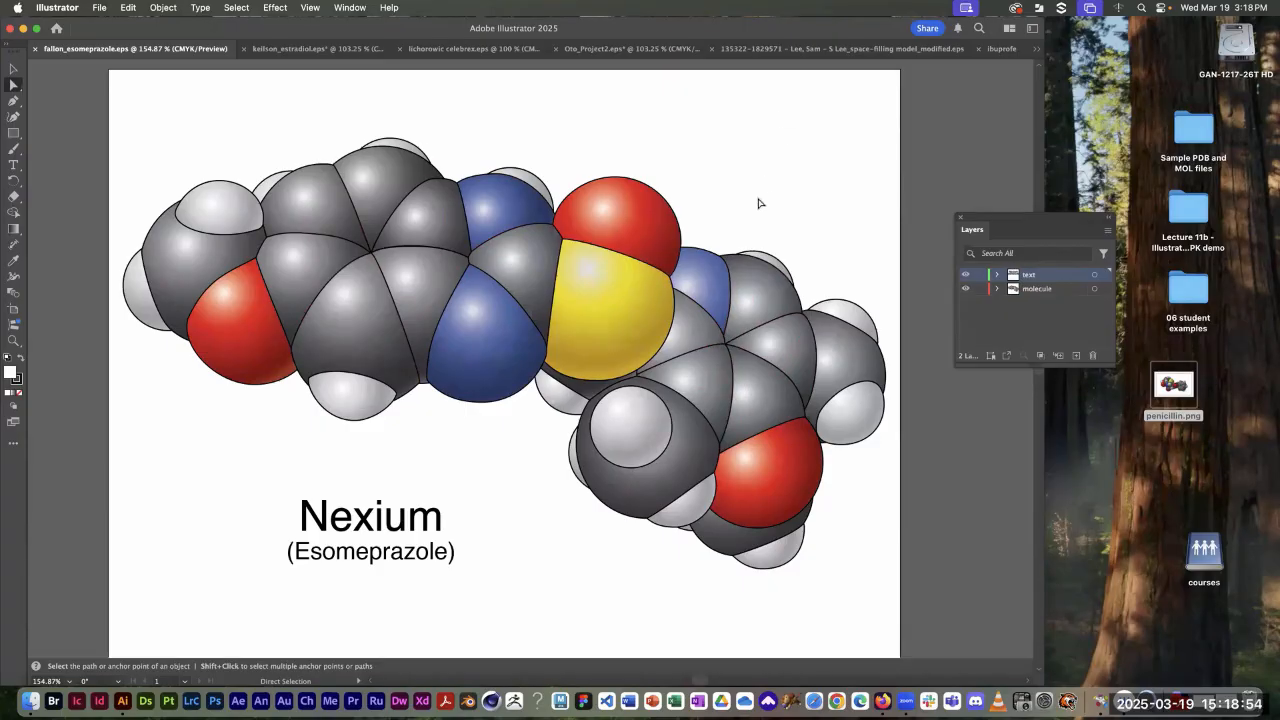
pyautogui.press('z')
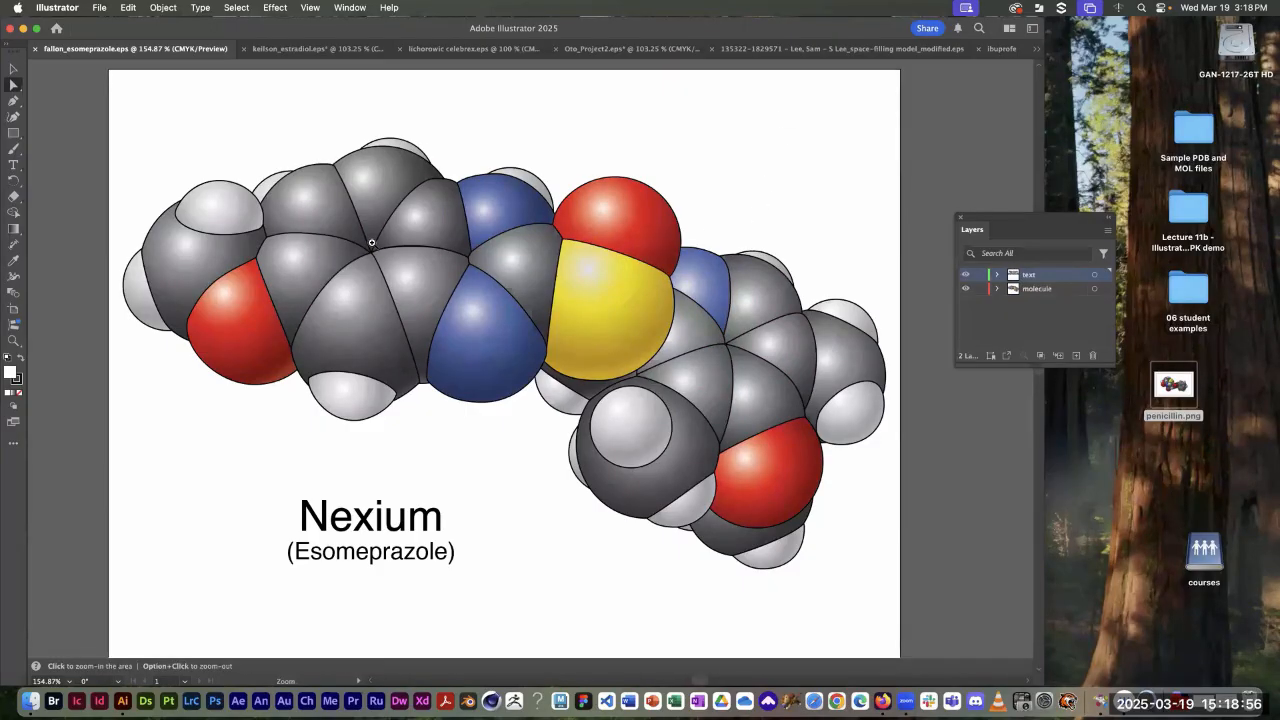
pyautogui.click(419, 295)
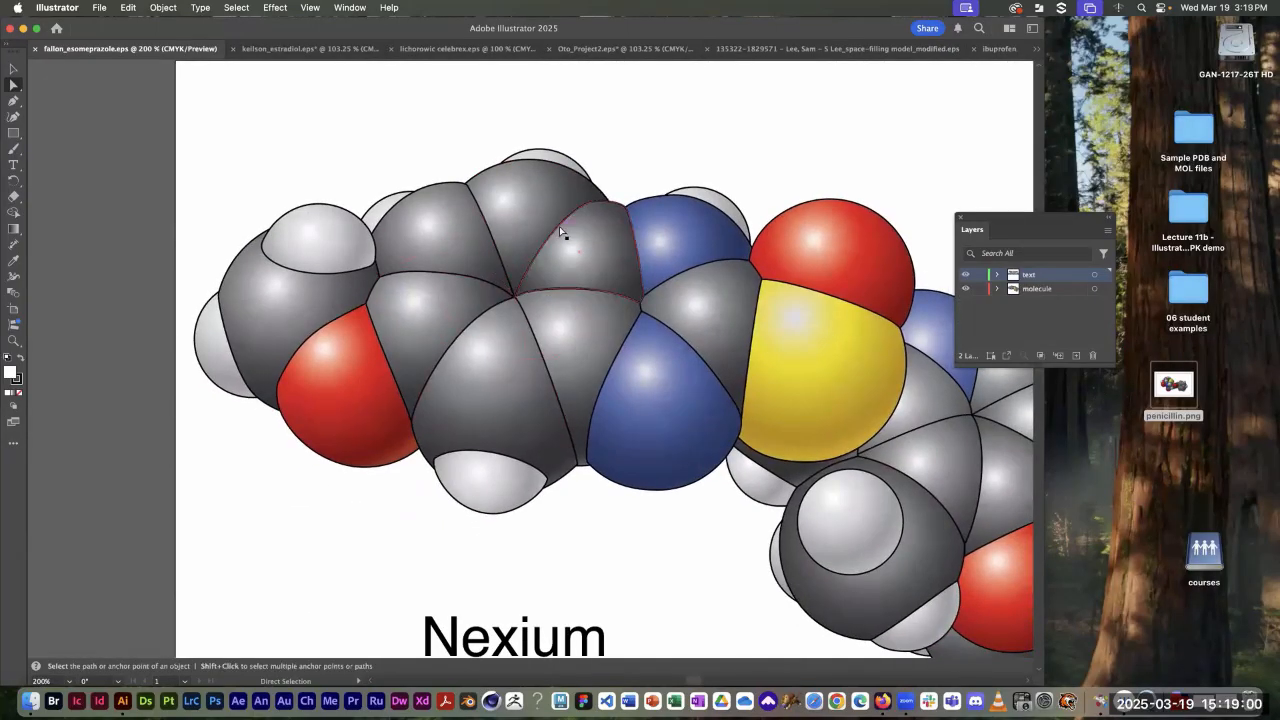
pyautogui.press('v')
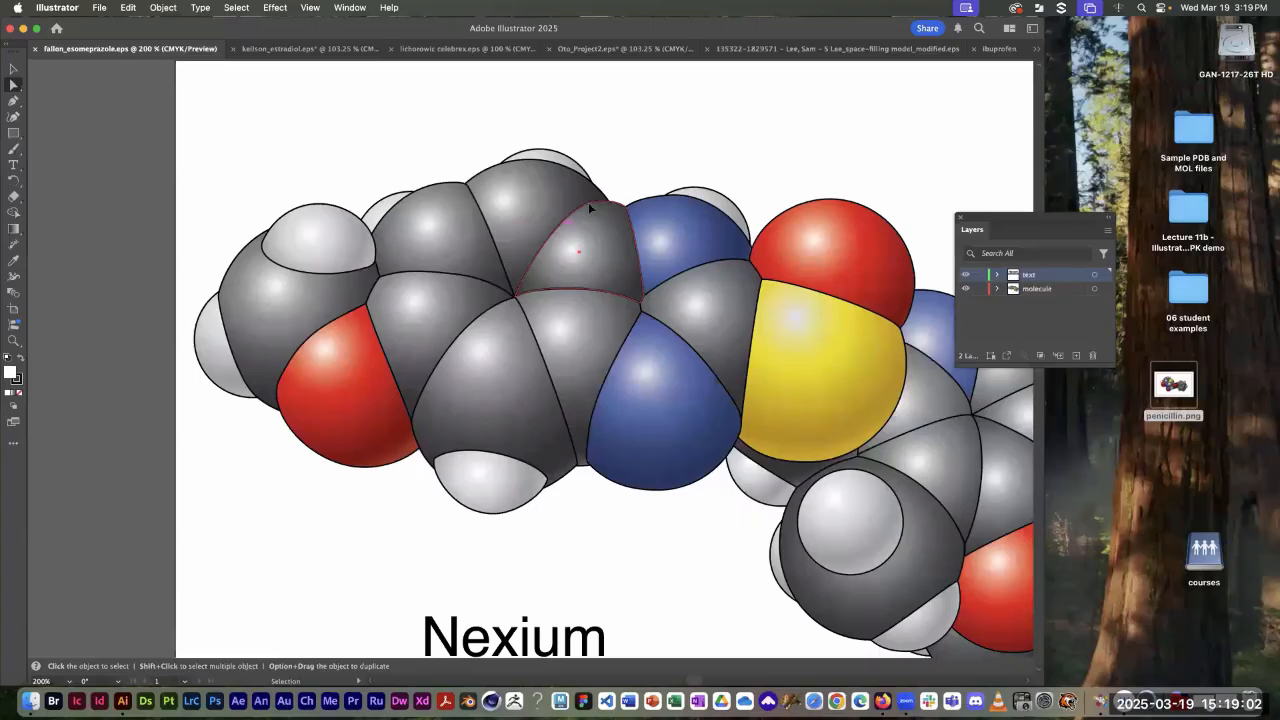
pyautogui.moveTo(588, 202); pyautogui.dragTo(686, 78)
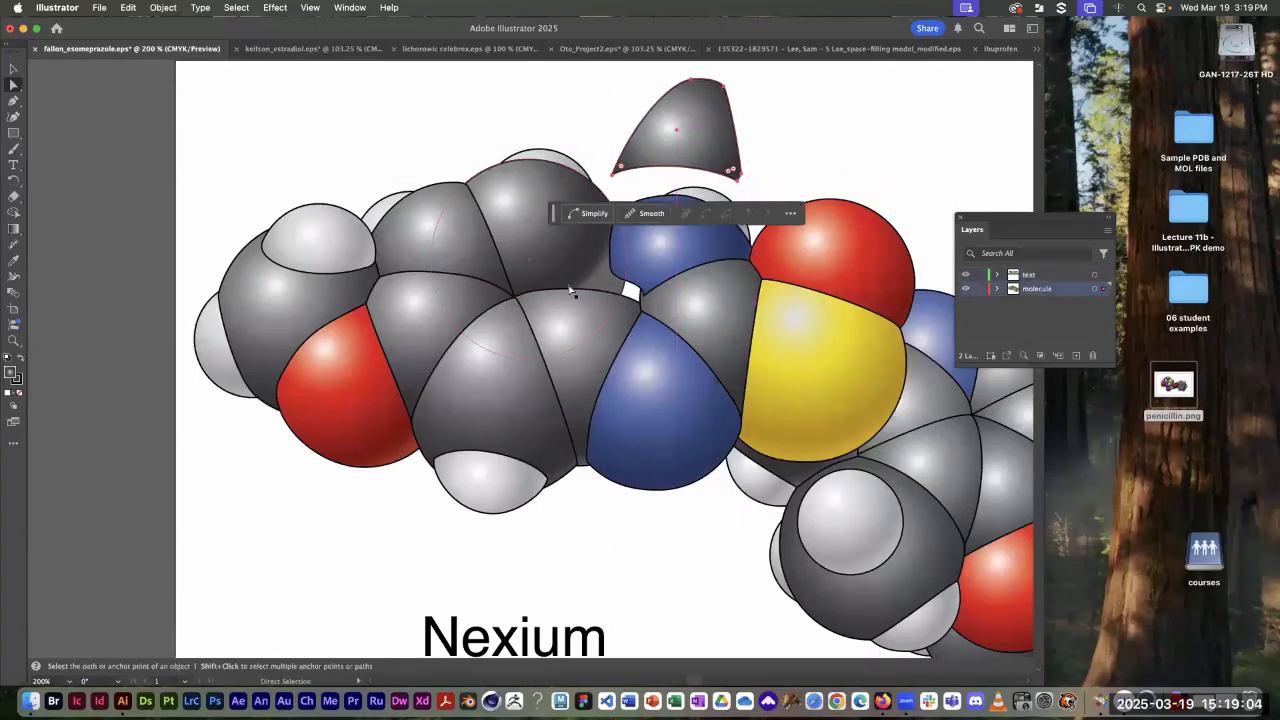
pyautogui.press('super+z')
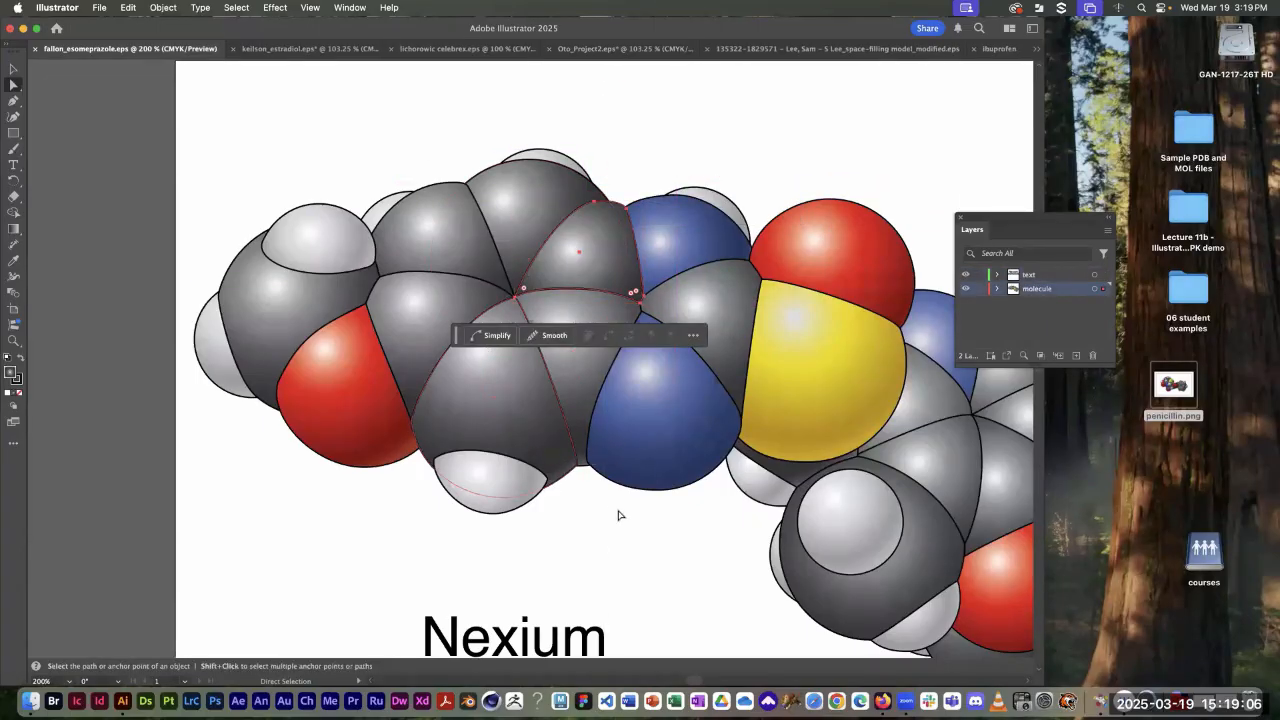
# Step: Pull the two neighbouring lower carbon shapes of the Nexium ring out of the molecule one by one, undoing each move
pyautogui.press('alt')
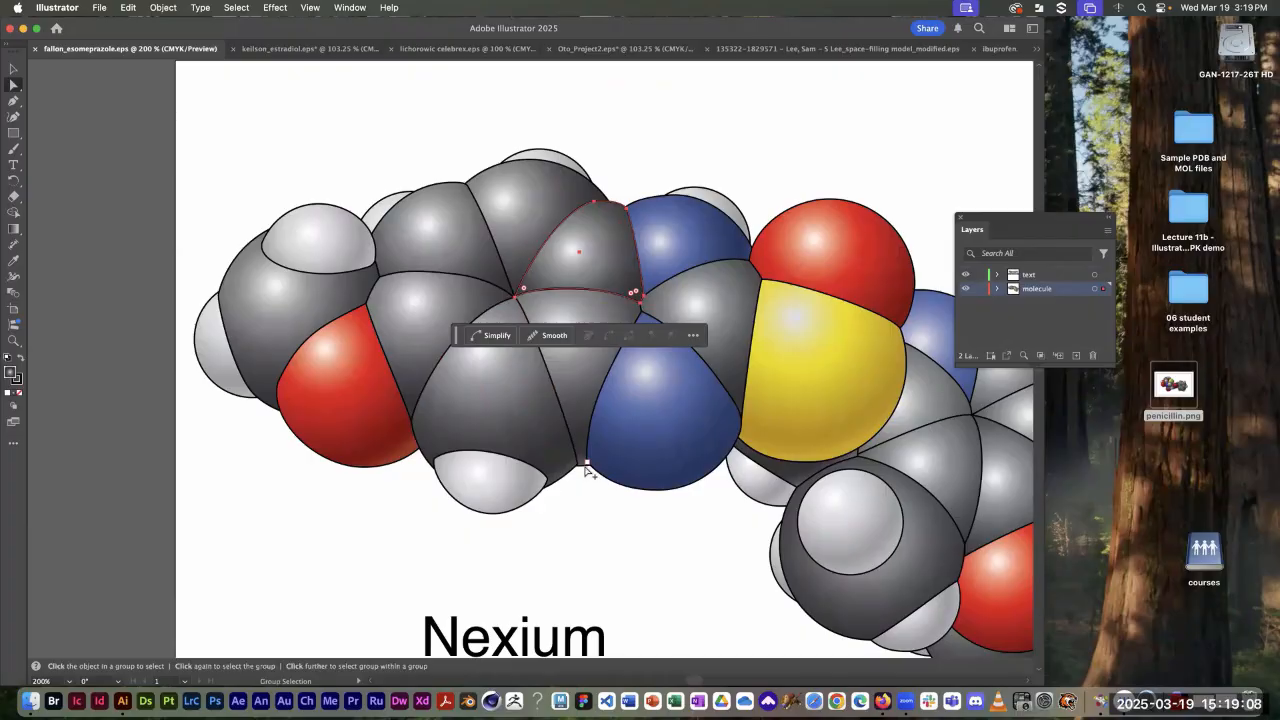
pyautogui.keyDown('alt'); pyautogui.click(586, 466); pyautogui.keyUp('alt')
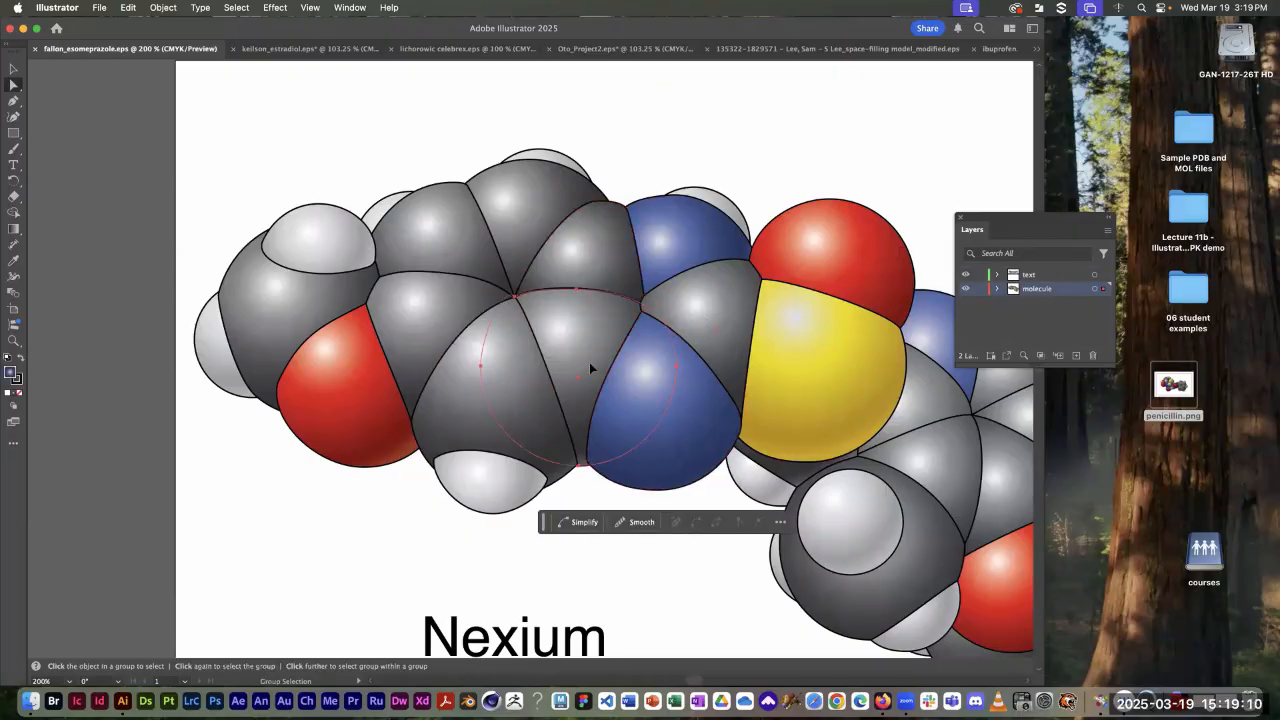
pyautogui.moveTo(589, 364); pyautogui.dragTo(672, 569)
pyautogui.press('super+z')
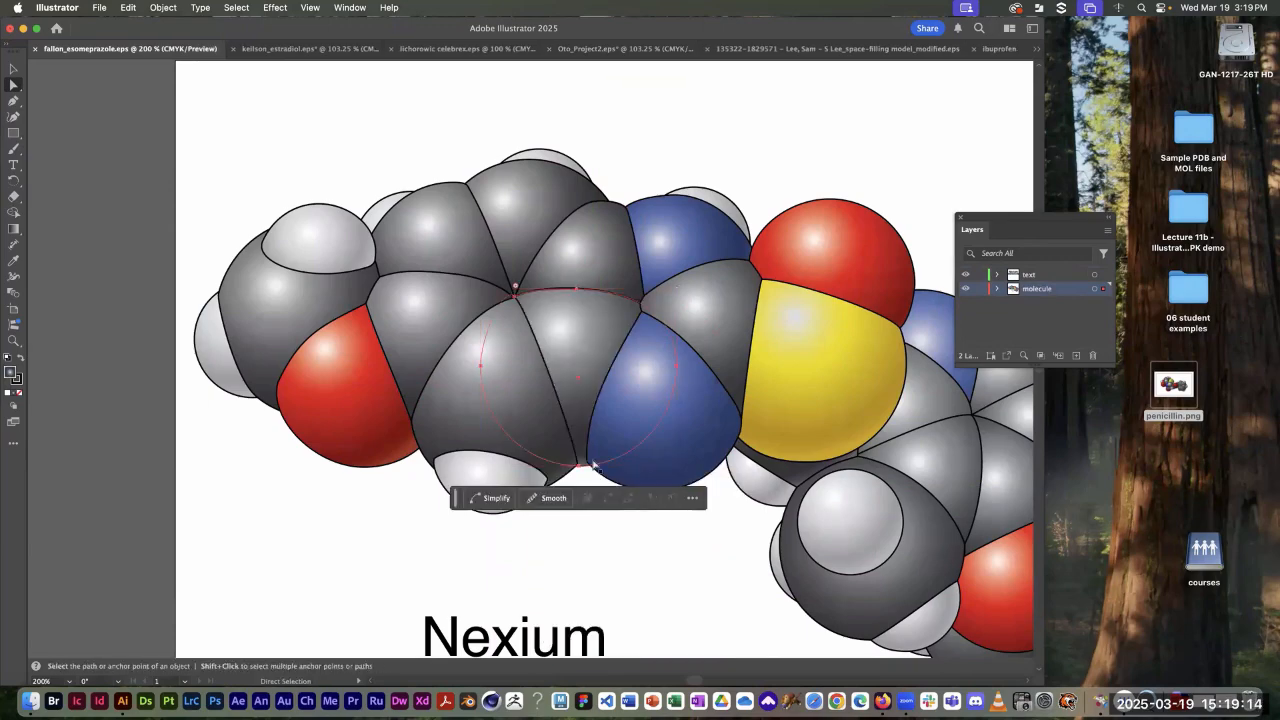
pyautogui.keyDown('alt'); pyautogui.click(460, 339); pyautogui.keyUp('alt')
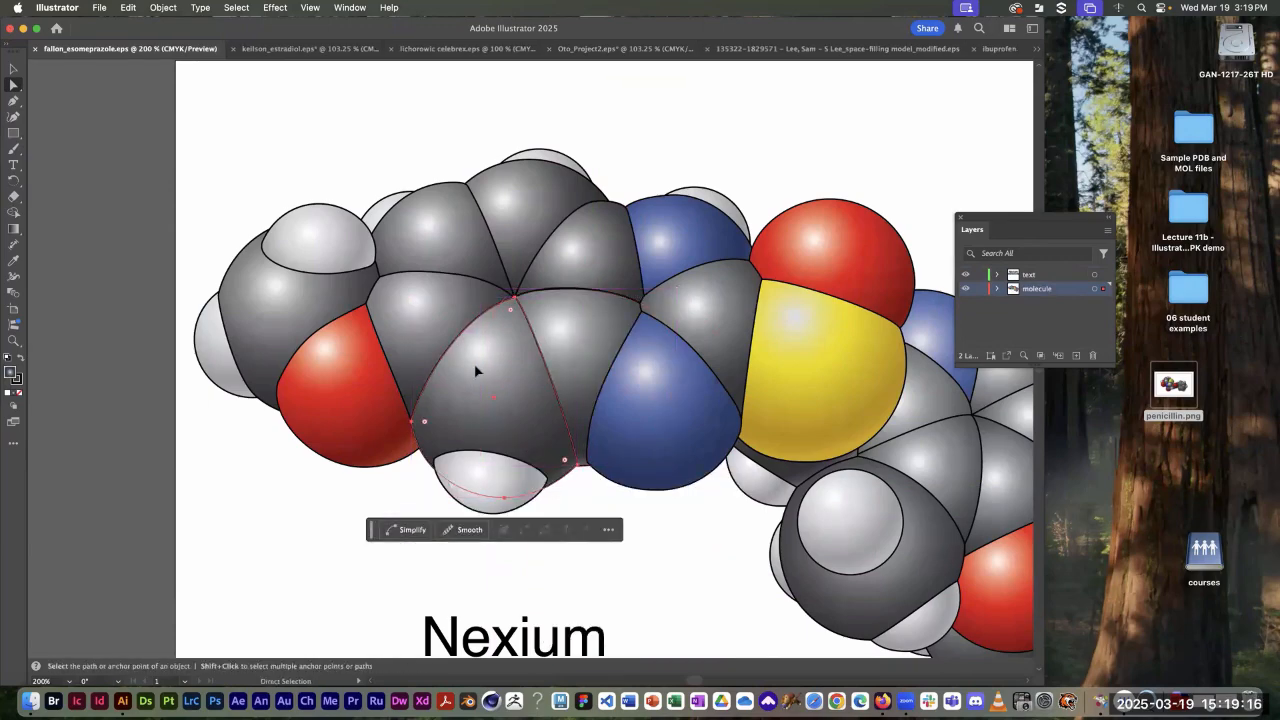
pyautogui.moveTo(477, 366); pyautogui.dragTo(277, 504)
pyautogui.press('super+z')
# Step: Move the far-right carbon circle of the Nexium molecule above the artwork to expose its full shape, and undo the move
pyautogui.press('a')
pyautogui.press('h')
pyautogui.moveTo(561, 375); pyautogui.dragTo(224, 314)
pyautogui.press('a')
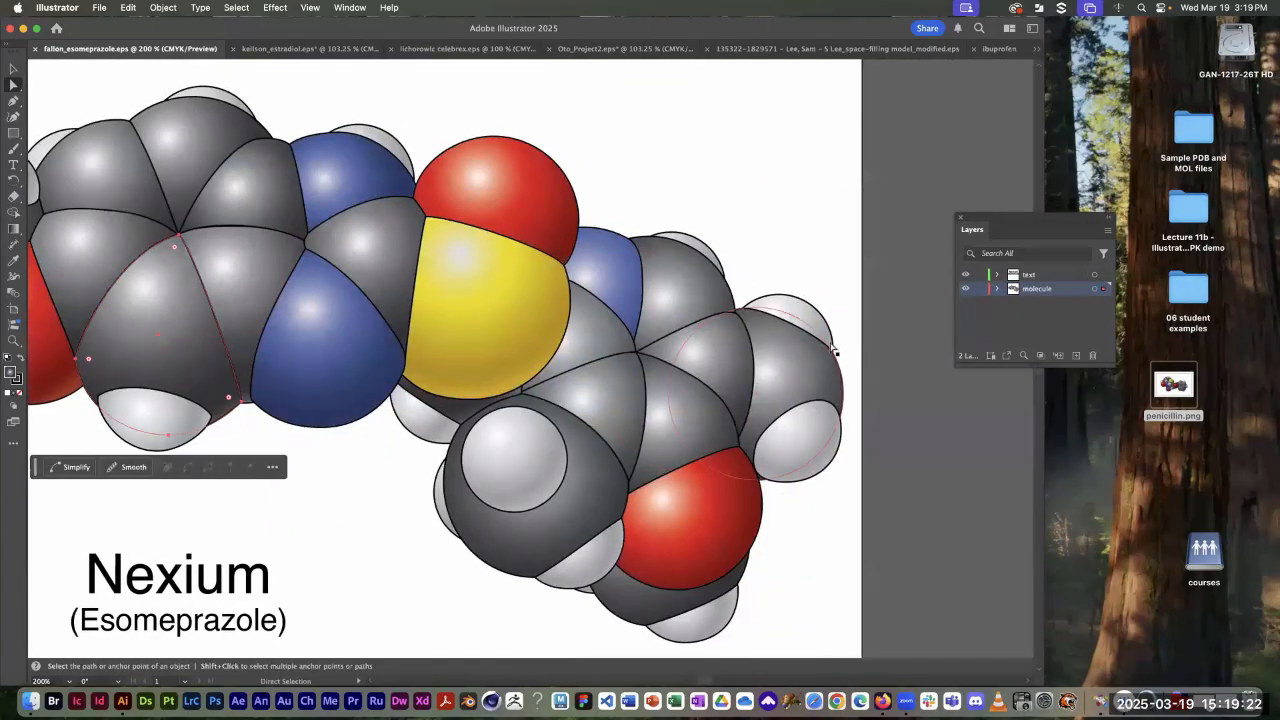
pyautogui.moveTo(833, 352); pyautogui.dragTo(871, 109)
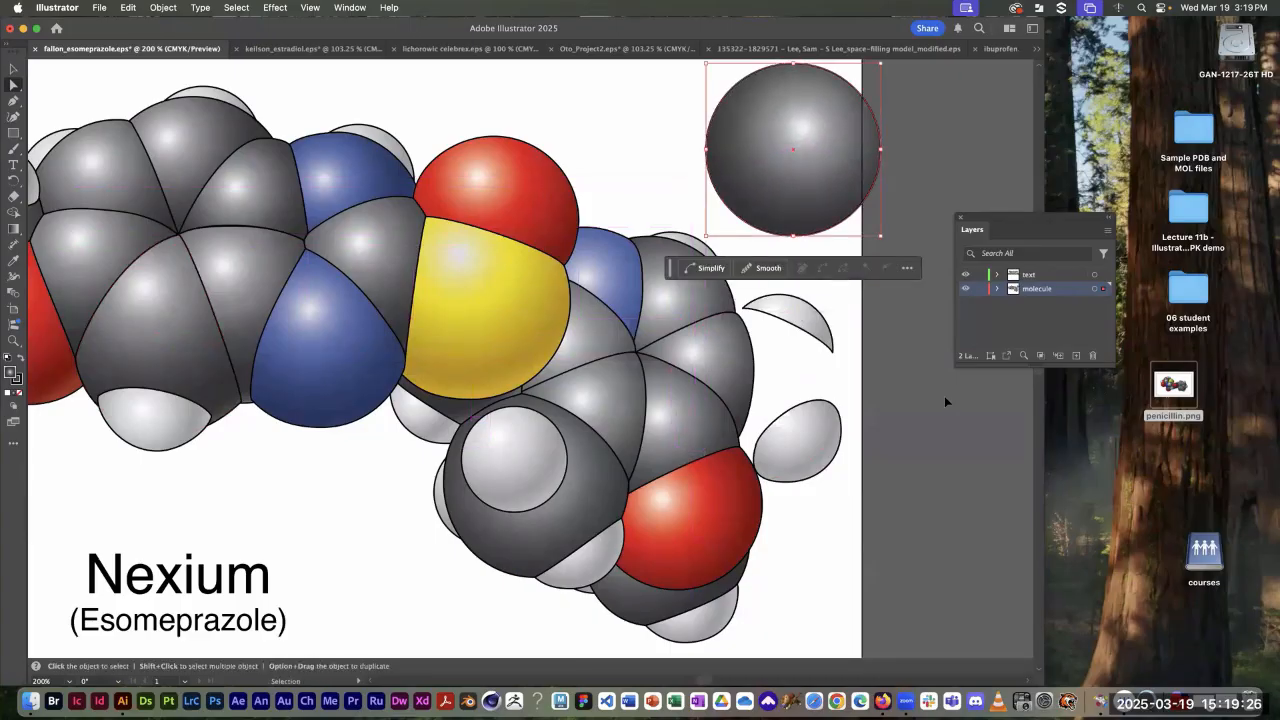
pyautogui.press('super+z')
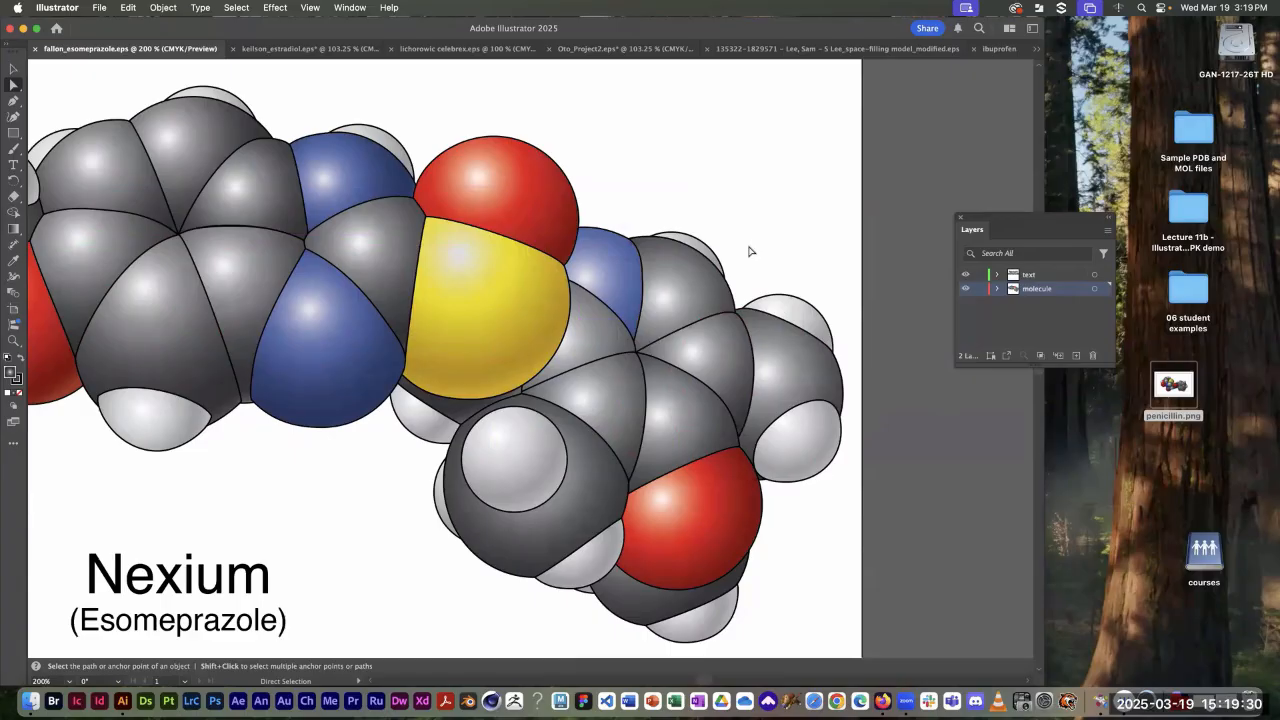
# Step: Review the whole Nexium molecule at 150% and close its document
pyautogui.press('space')
pyautogui.moveTo(606, 161); pyautogui.dragTo(820, 179)
pyautogui.press('super+space')
pyautogui.keyDown('alt'); pyautogui.keyDown('super'); pyautogui.click(566, 512); pyautogui.keyUp('super'); pyautogui.keyUp('alt')
pyautogui.moveTo(541, 431); pyautogui.dragTo(516, 522)
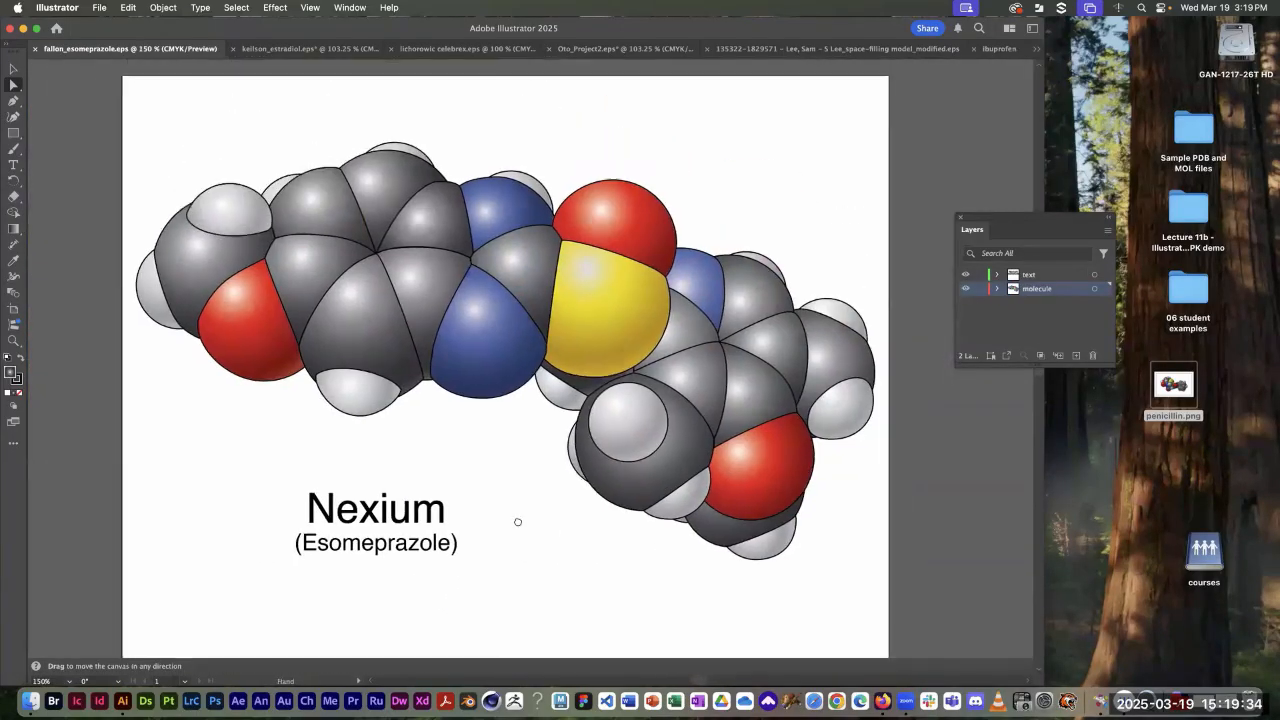
pyautogui.press('super')
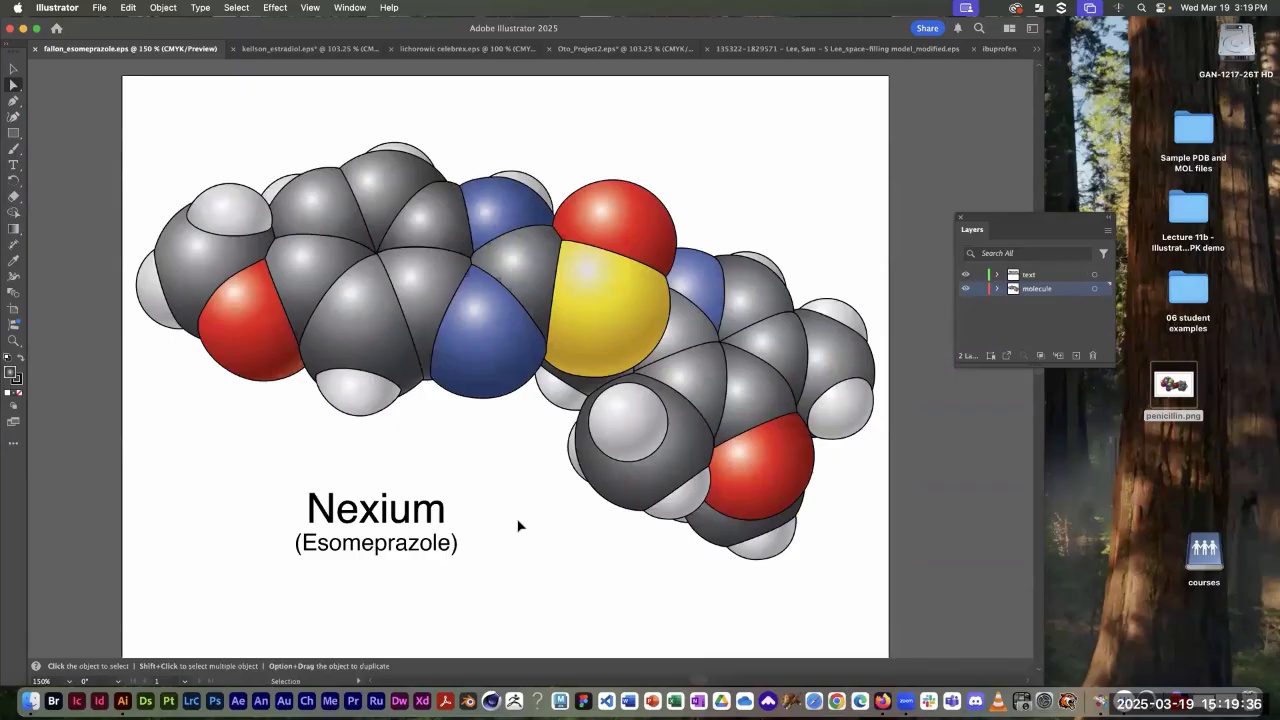
pyautogui.press('super+w')
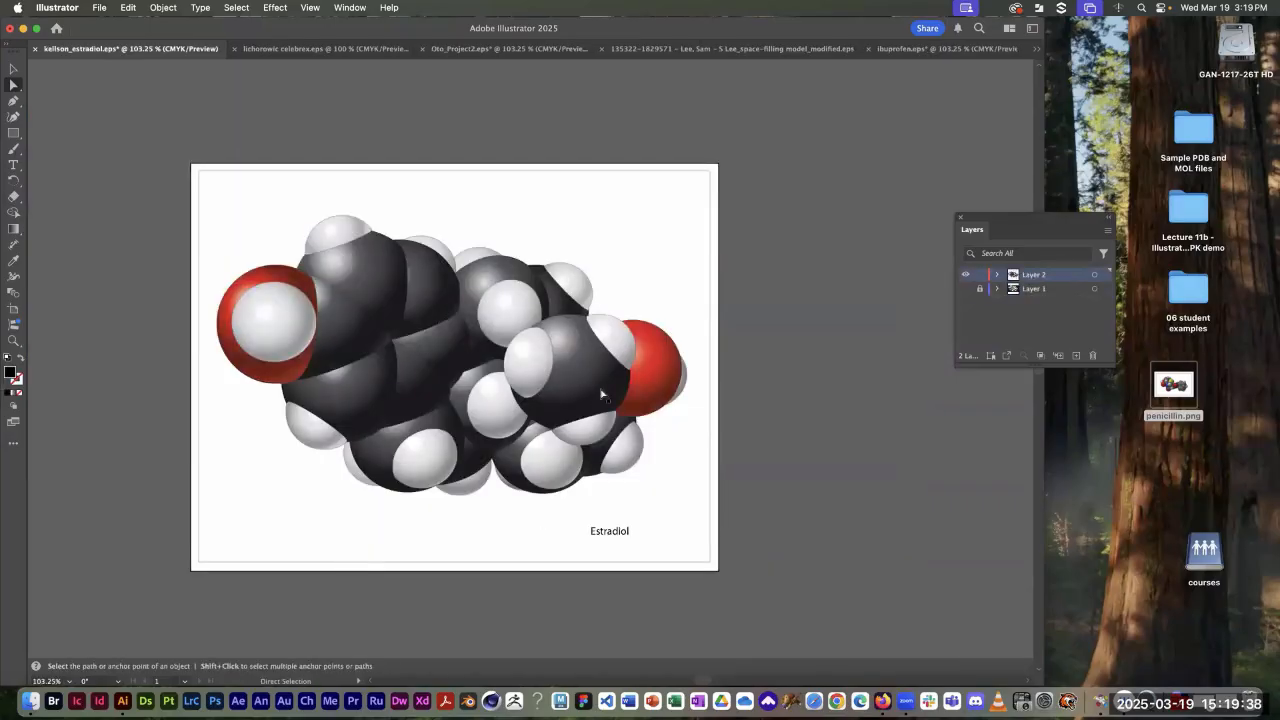
# Step: Examine the shading of the estradiol molecule artwork and close its document without saving changes
pyautogui.press('space')
pyautogui.moveTo(692, 245); pyautogui.dragTo(714, 214)
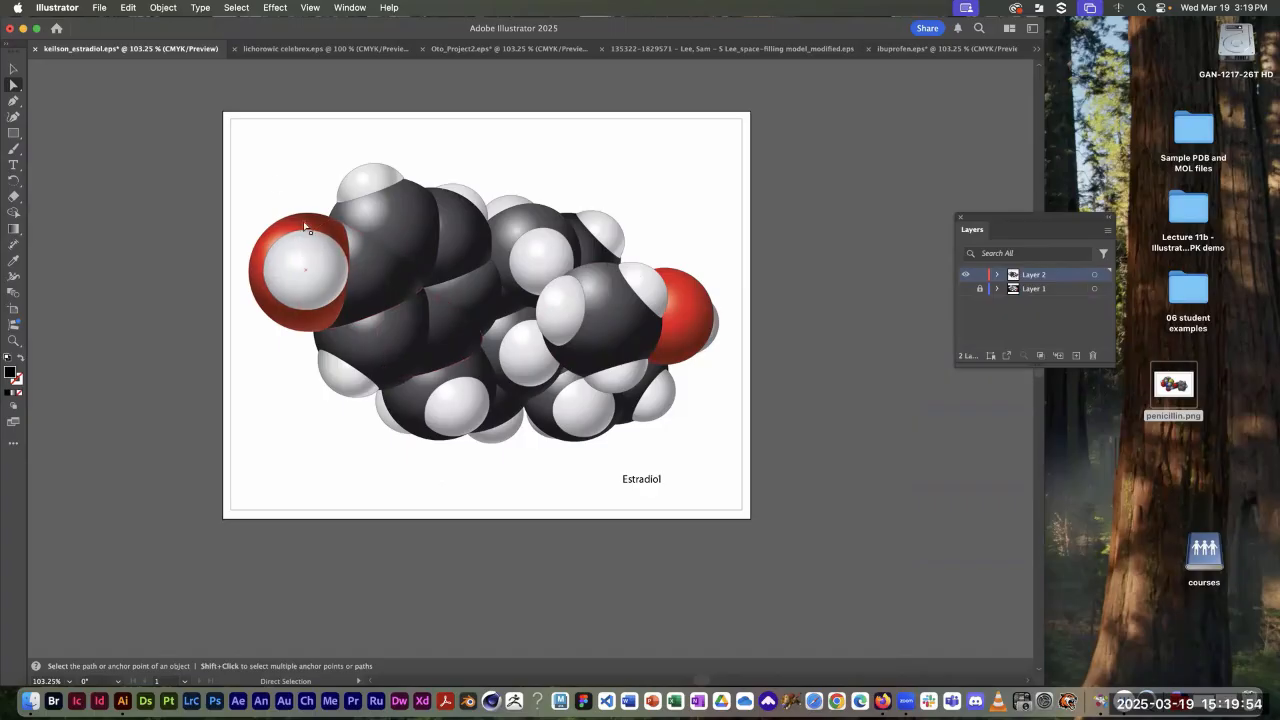
pyautogui.click(263, 151)
pyautogui.press('v')
pyautogui.press('a')
pyautogui.press('v')
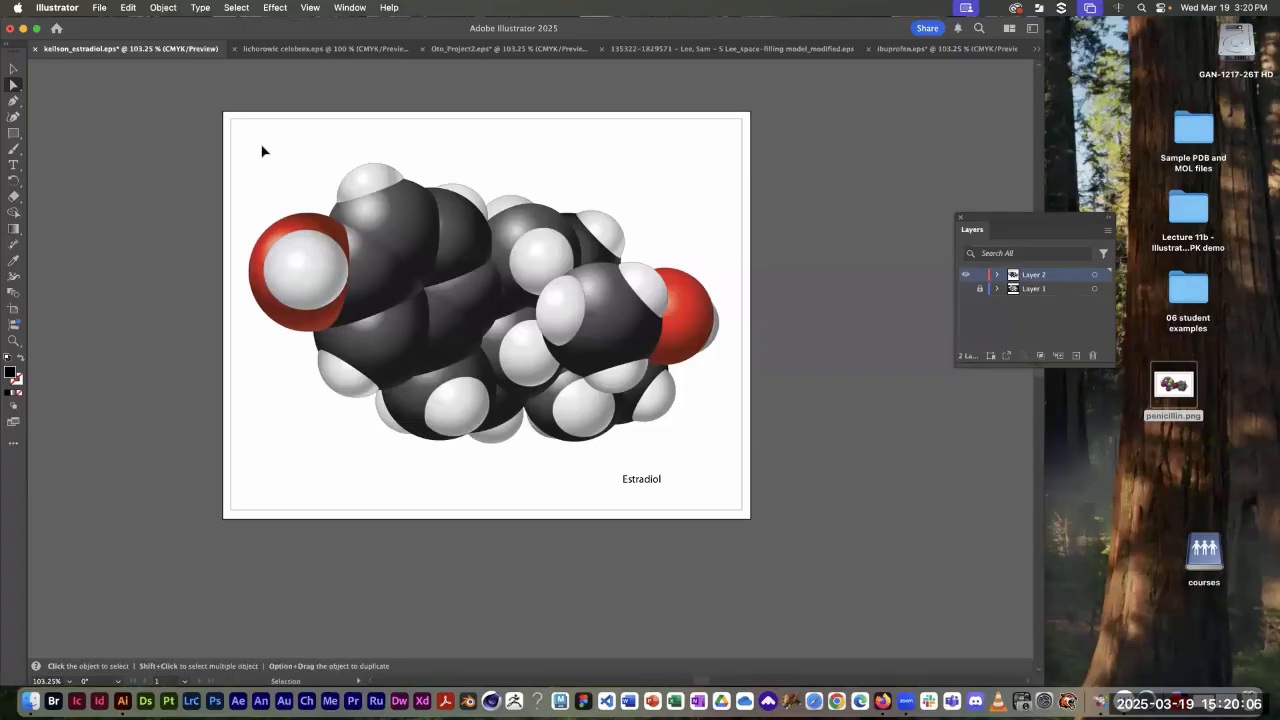
pyautogui.press('a')
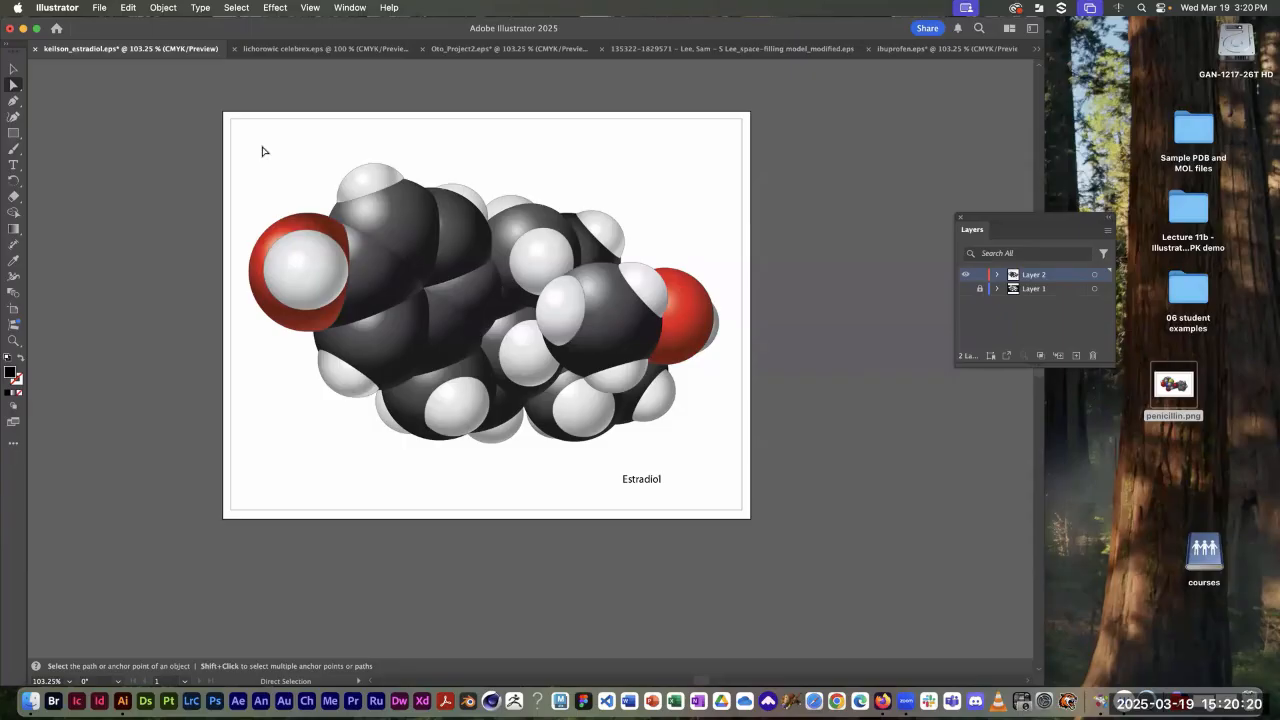
pyautogui.press('v')
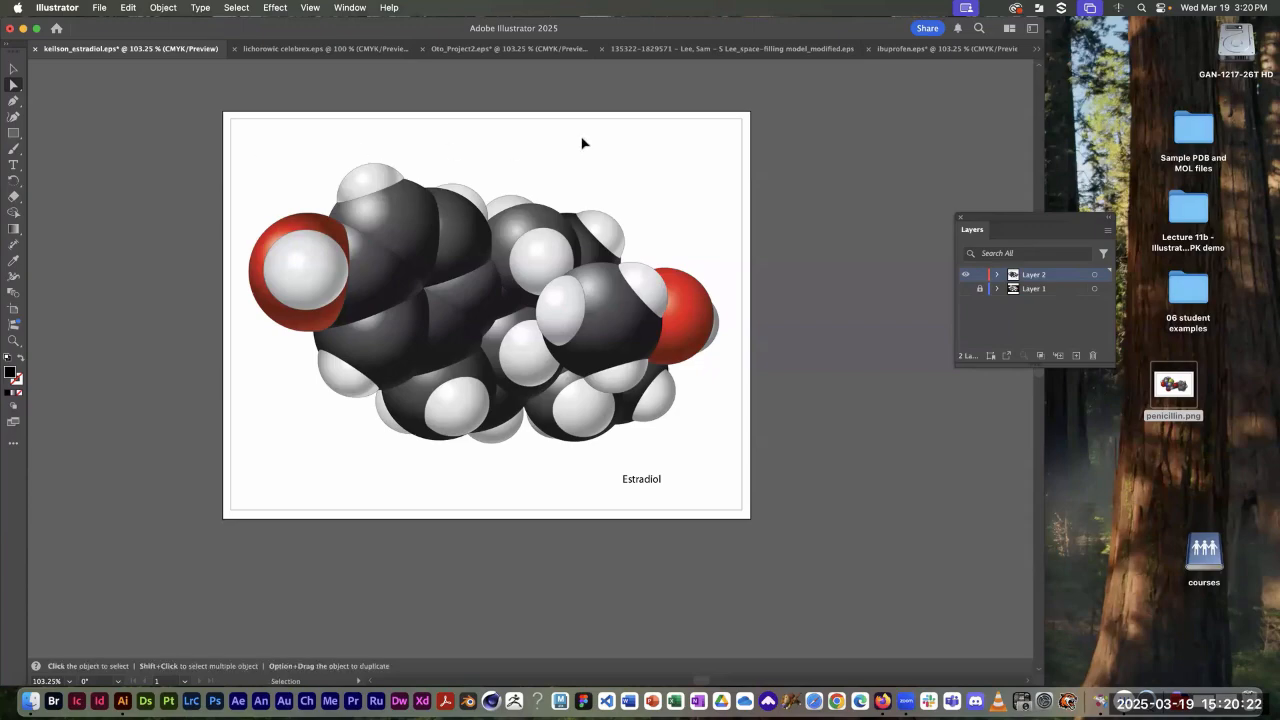
pyautogui.press('super+w')
pyautogui.click(533, 386)
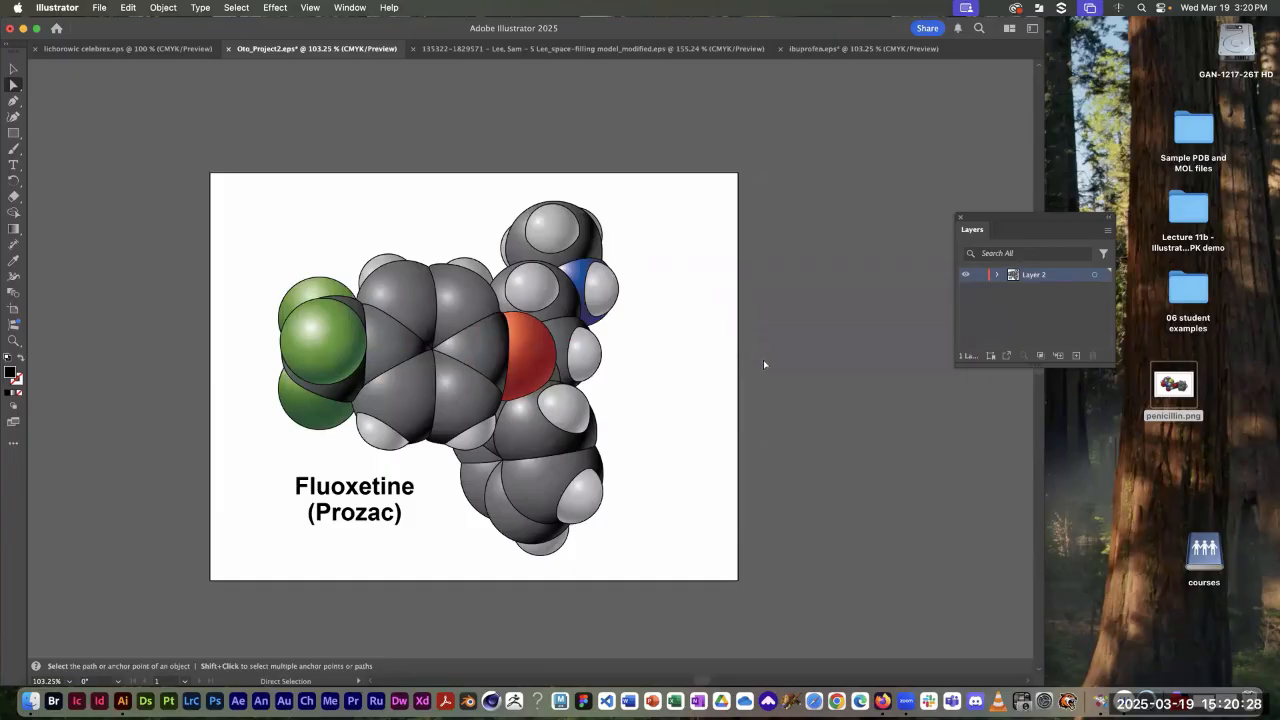
# Step: Move the front green sphere out of the fluoxetine molecule to expose the carbon behind it, and undo the move
pyautogui.press('v')
pyautogui.press('super+1')
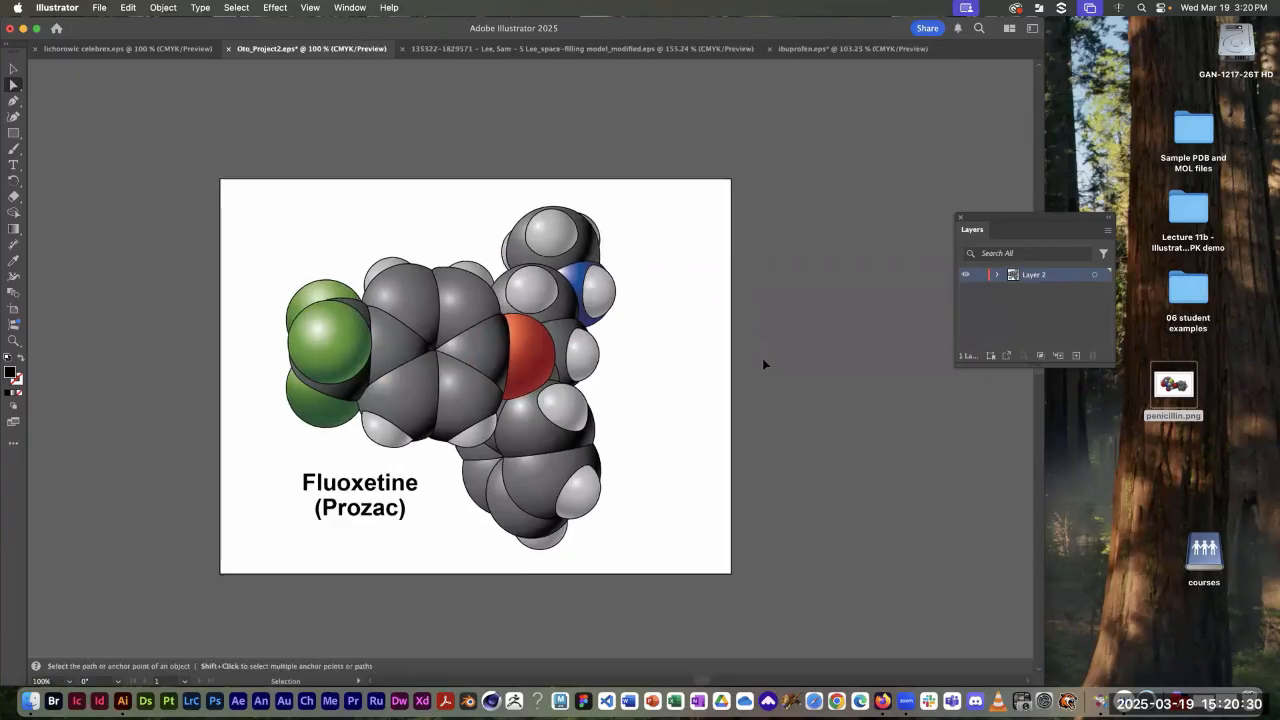
pyautogui.press('super+equal')
pyautogui.press('h')
pyautogui.moveTo(426, 344); pyautogui.dragTo(603, 289)
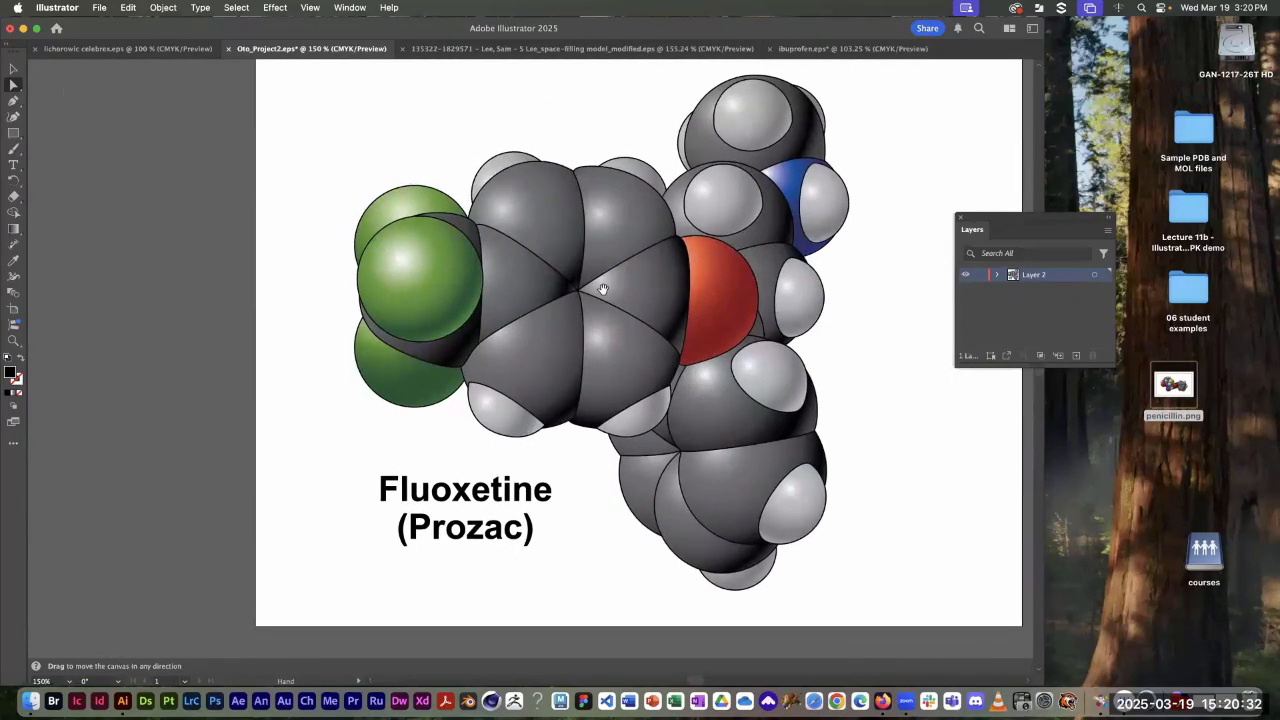
pyautogui.press('a')
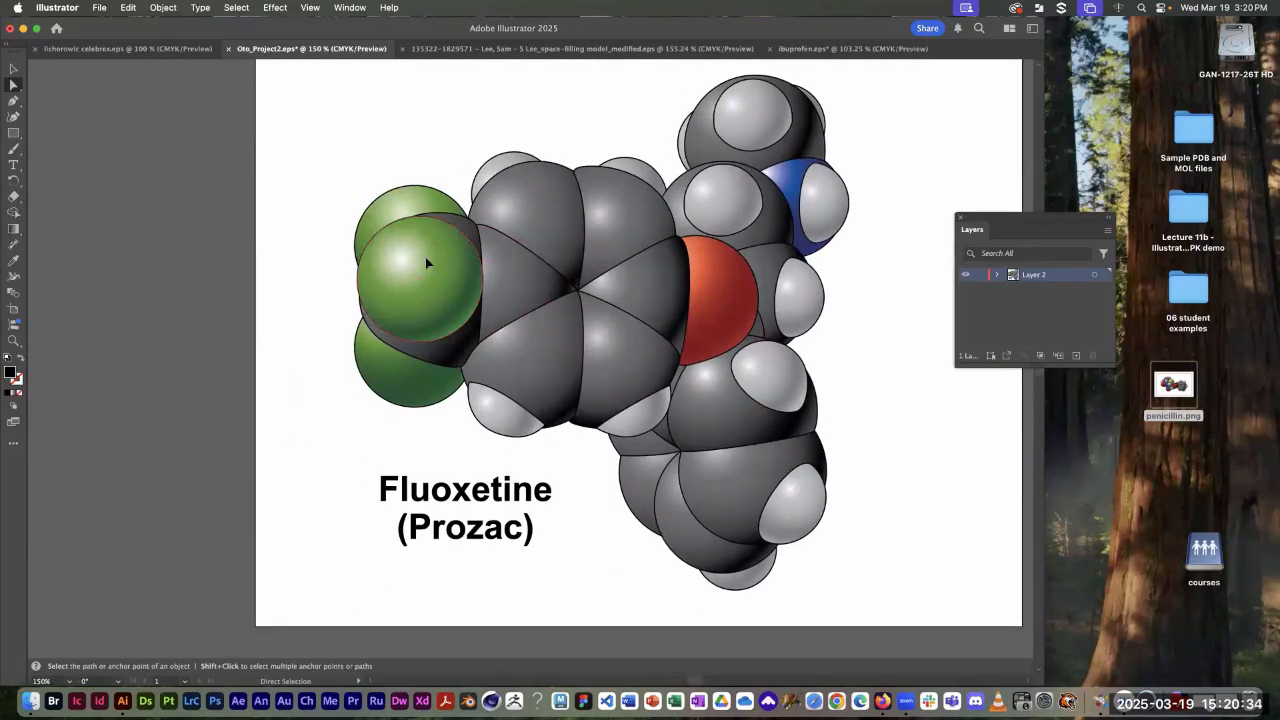
pyautogui.moveTo(425, 262); pyautogui.dragTo(340, 125)
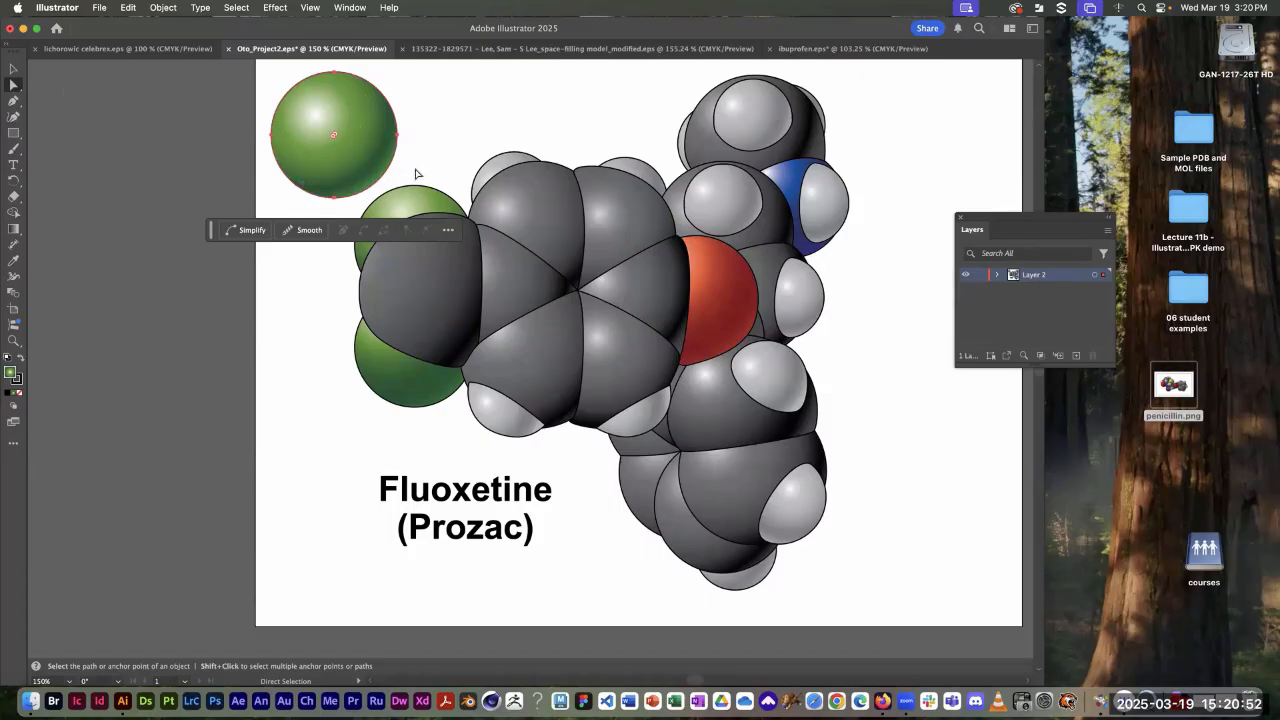
pyautogui.press('v')
pyautogui.press('super+z')
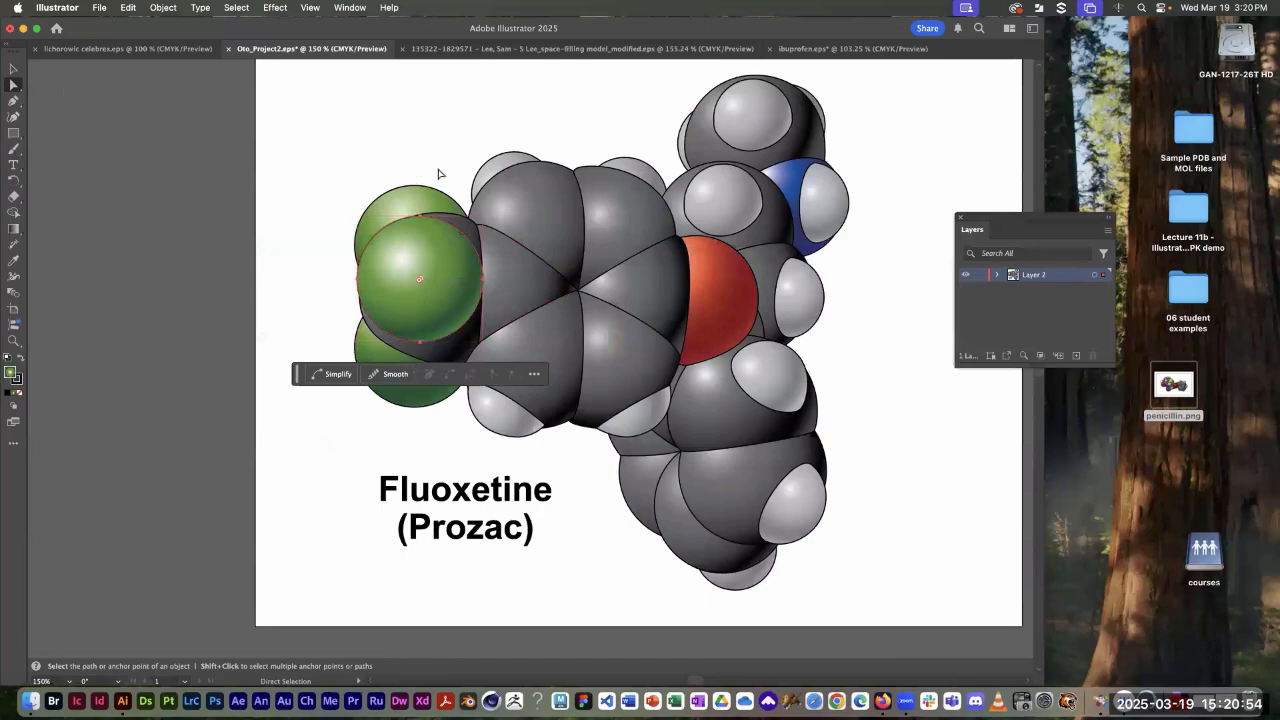
# Step: Pull the upper-left ring carbon sphere out of the fluoxetine molecule and undo the move
pyautogui.click(474, 129)
pyautogui.moveTo(523, 207); pyautogui.dragTo(320, 96)
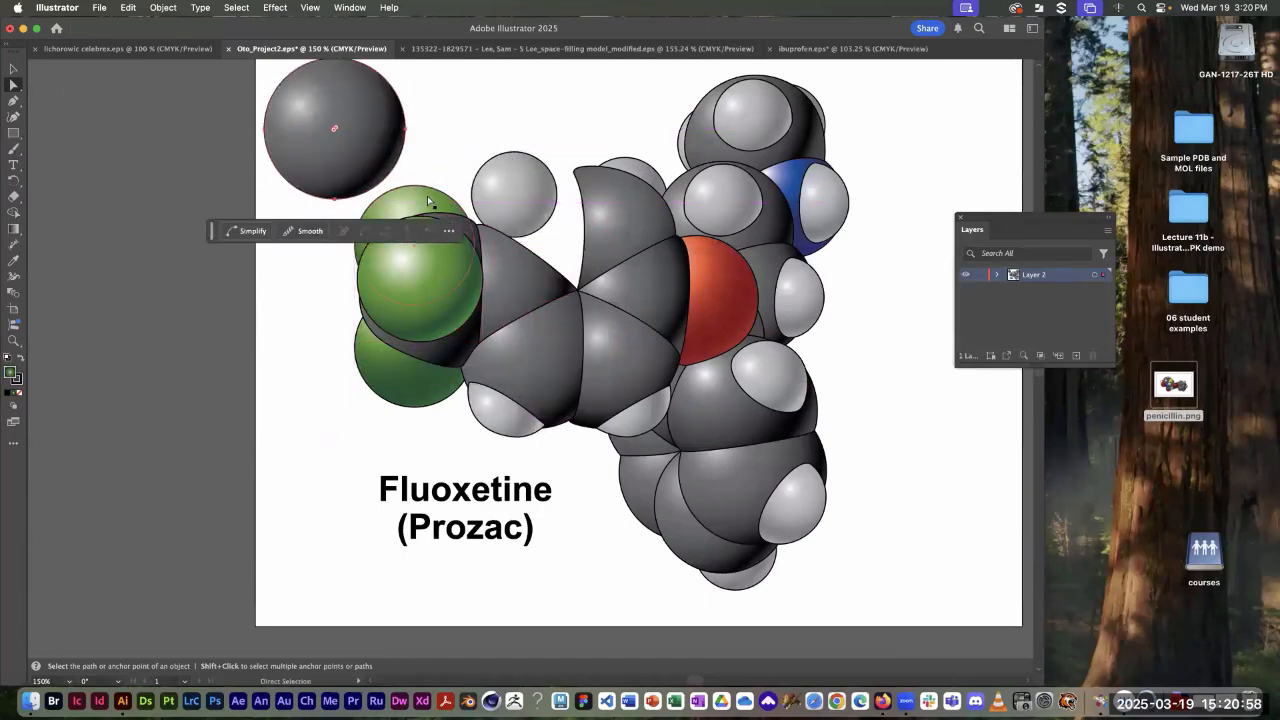
pyautogui.scroll(2, 430, 205)
pyautogui.press('super+z')
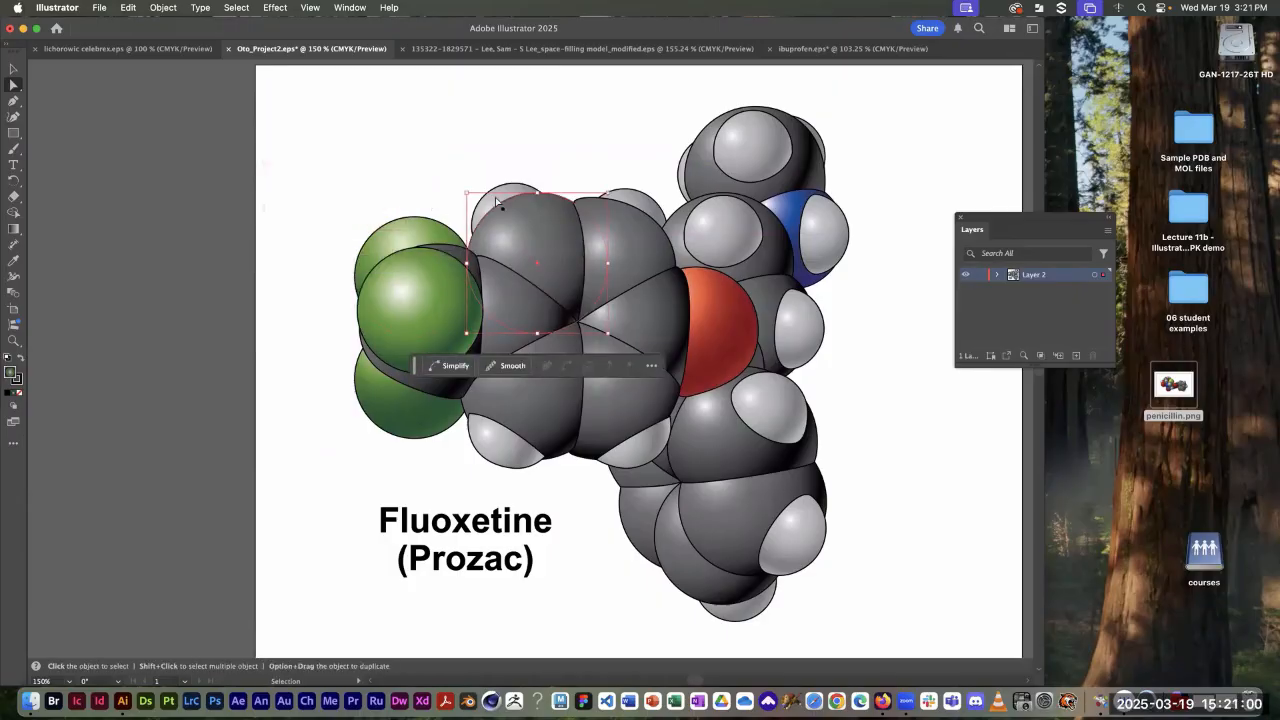
# Step: Pull the hydrogen behind the upper-left ring carbon and the blue nitrogen sphere out of the fluoxetine molecule, undoing each change
pyautogui.moveTo(401, 123); pyautogui.dragTo(383, 117)
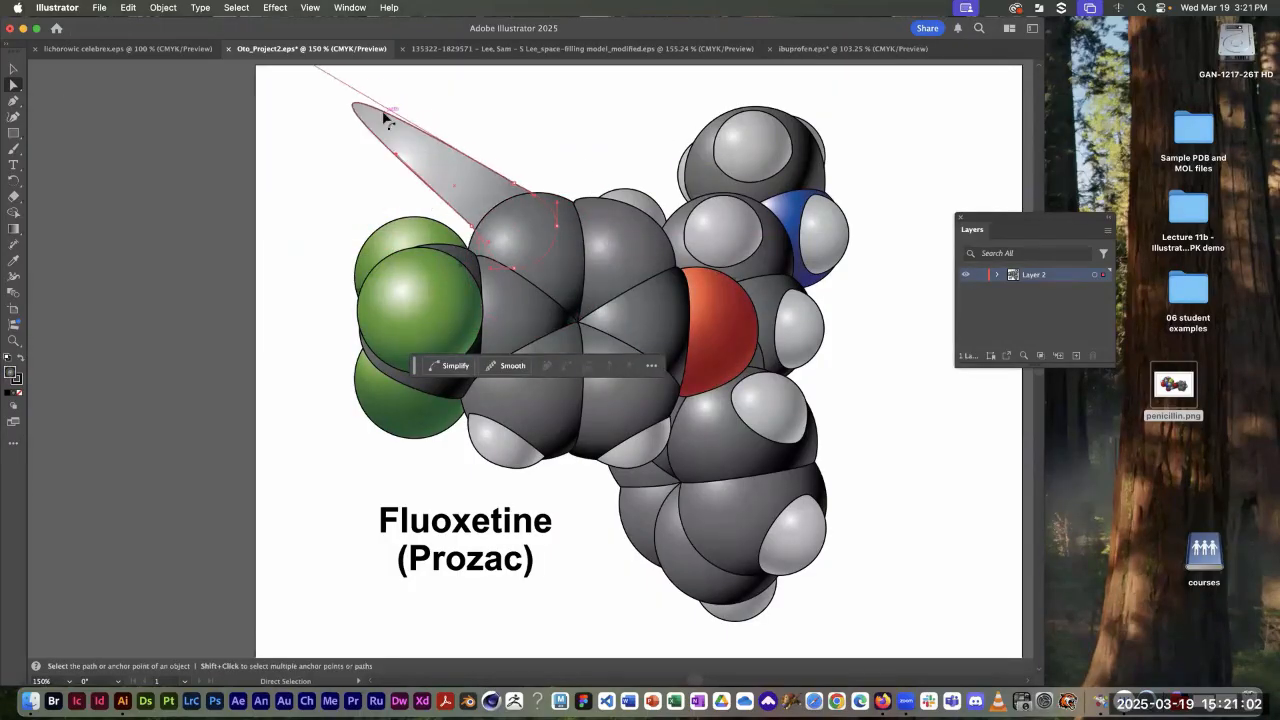
pyautogui.press('super+z')
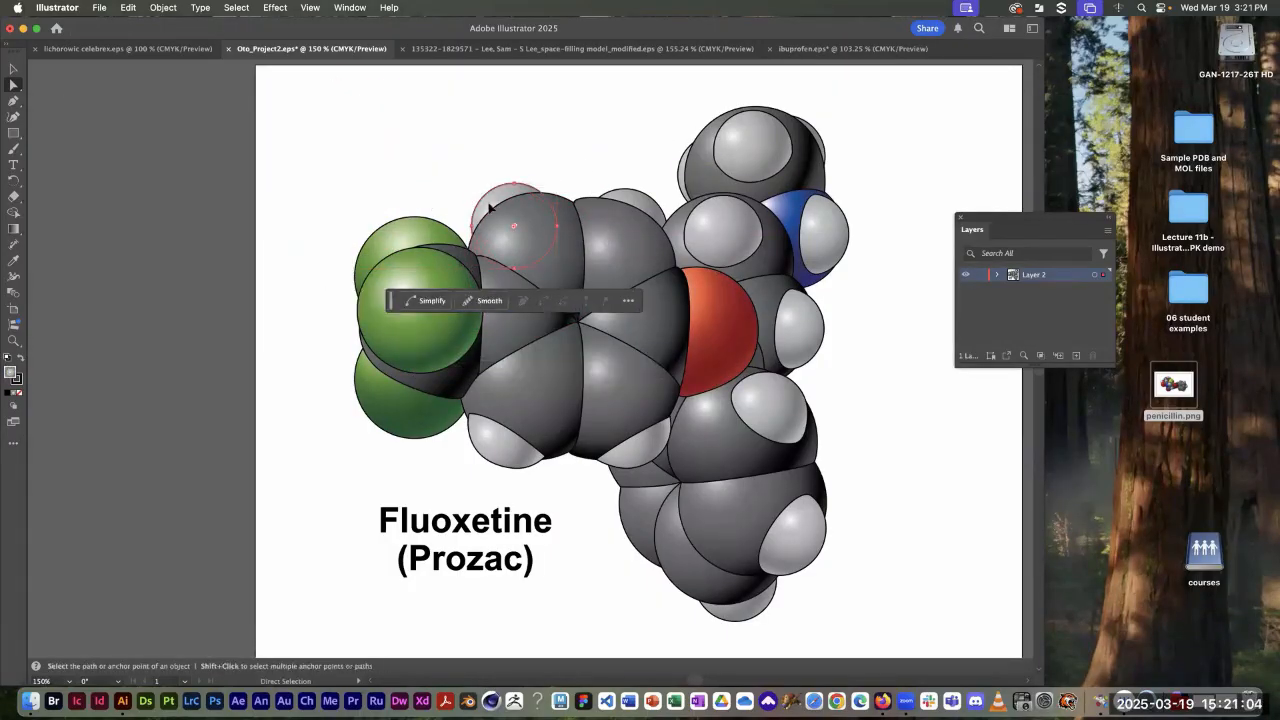
pyautogui.moveTo(490, 206); pyautogui.dragTo(375, 121)
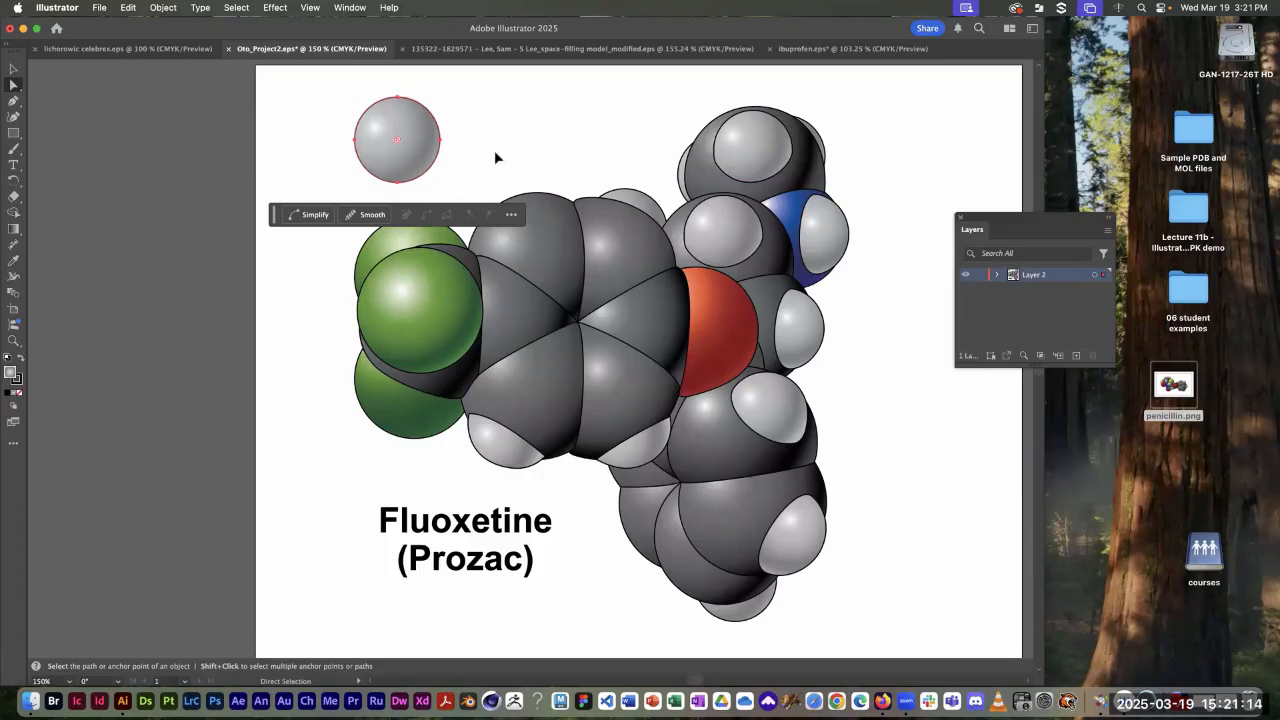
pyautogui.press('super+z')
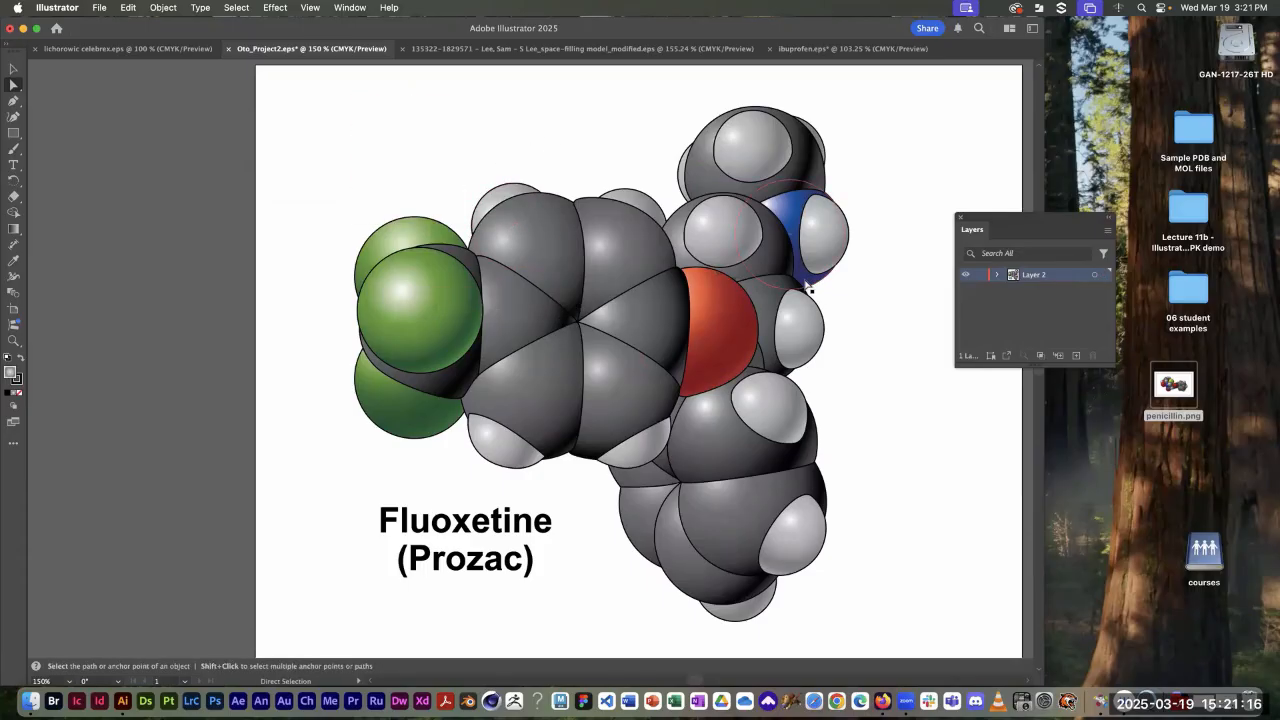
pyautogui.moveTo(812, 285); pyautogui.dragTo(924, 422)
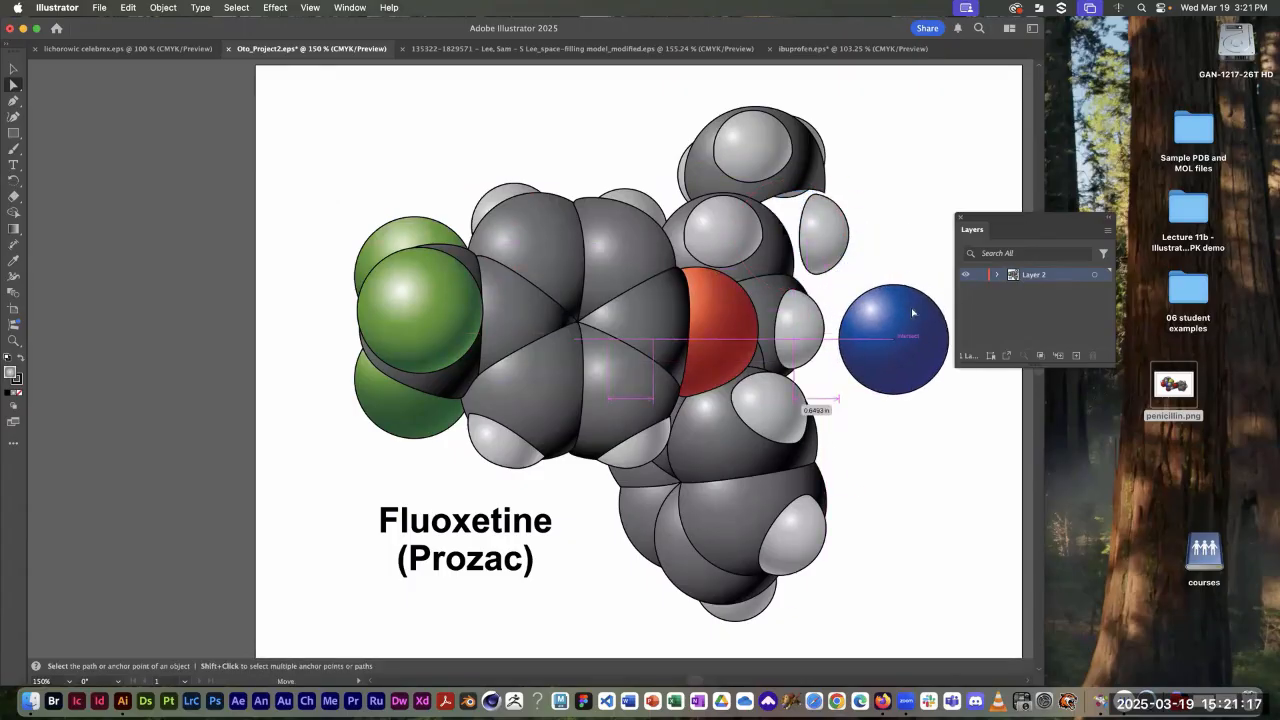
pyautogui.press('super+z')
# Step: Deselect the fluoxetine artwork and close its document without saving changes
pyautogui.click(907, 213)
pyautogui.press('v')
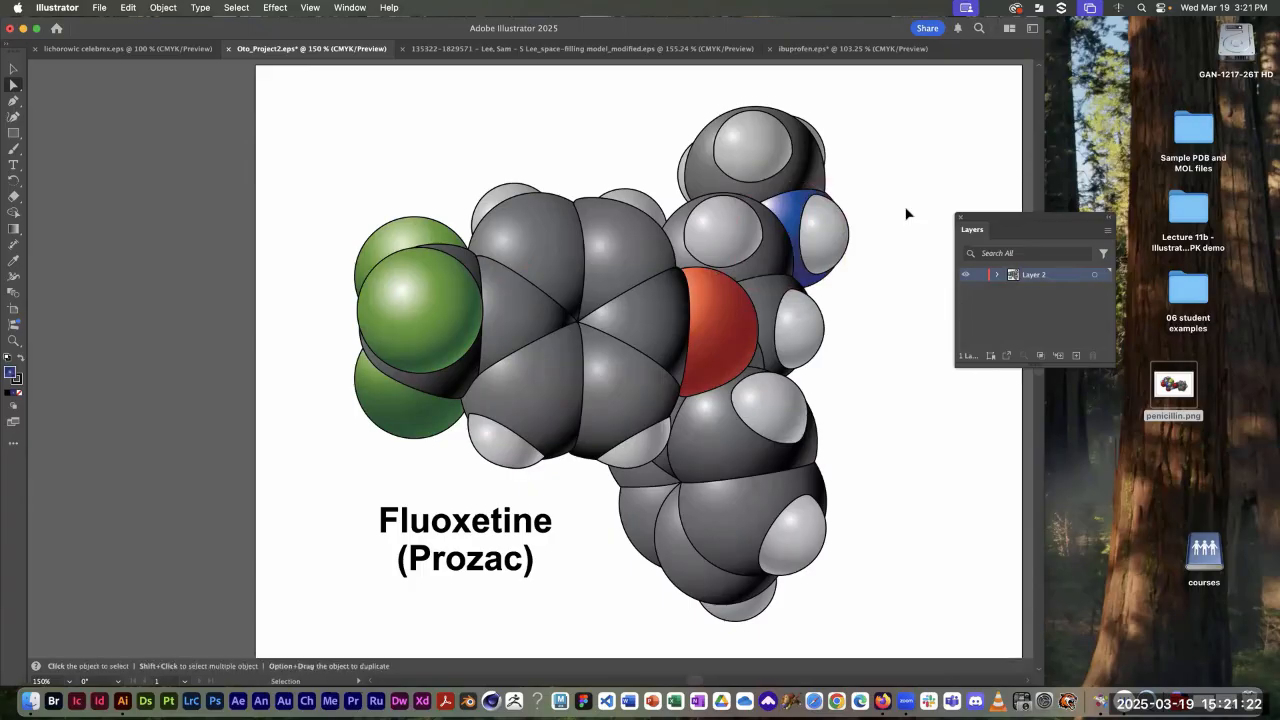
pyautogui.press('super+w')
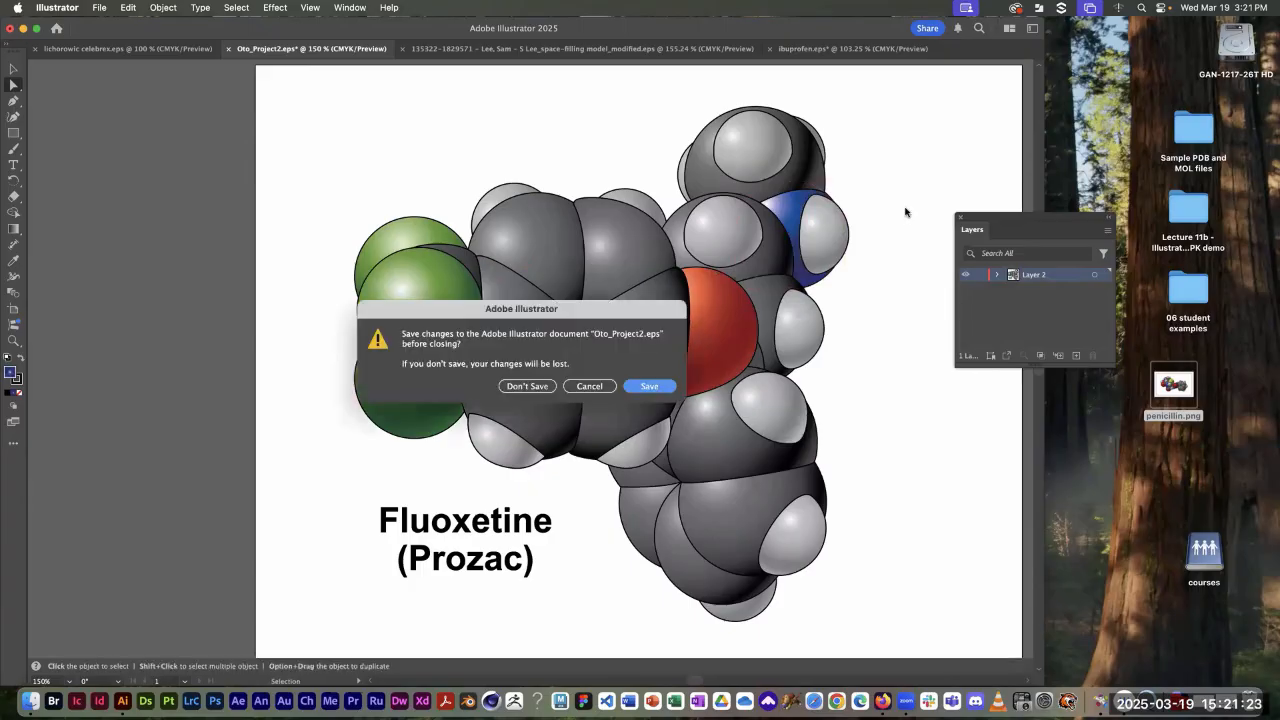
pyautogui.click(525, 386)
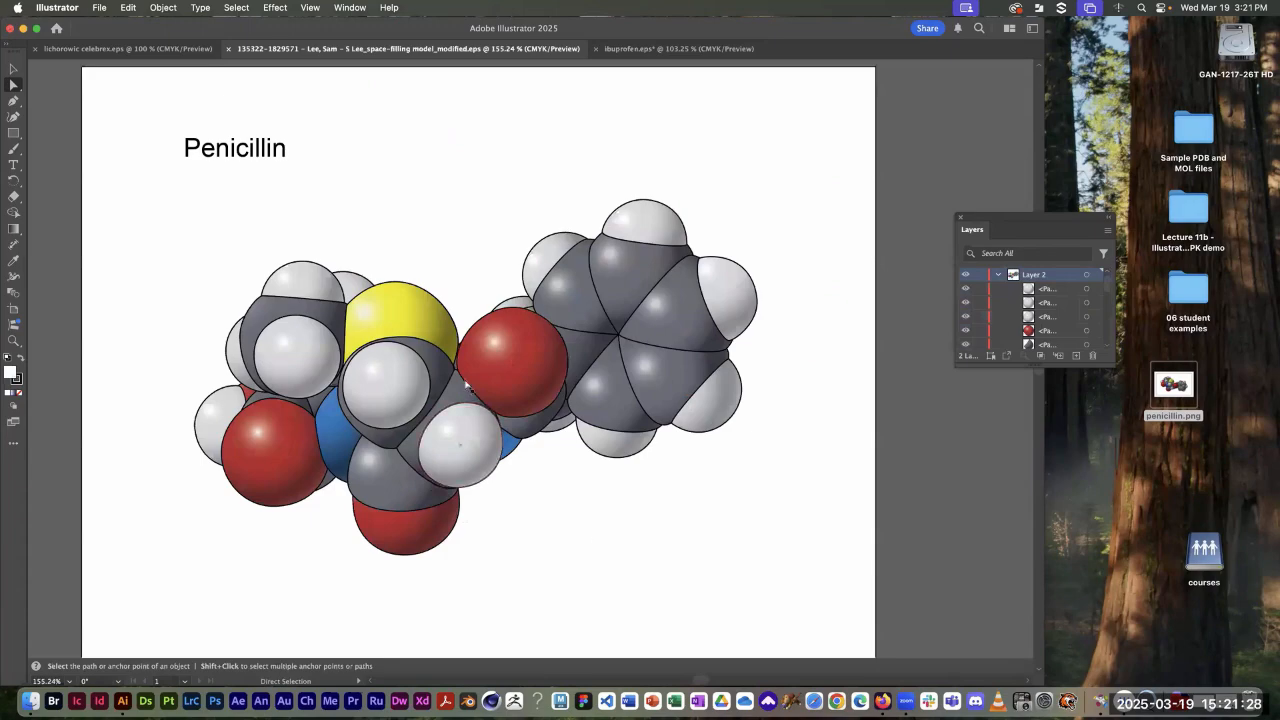
# Step: Pull the upper red sphere and the top ring carbon out of the penicillin molecule, and close the document without saving changes
pyautogui.moveTo(528, 358); pyautogui.dragTo(447, 174)
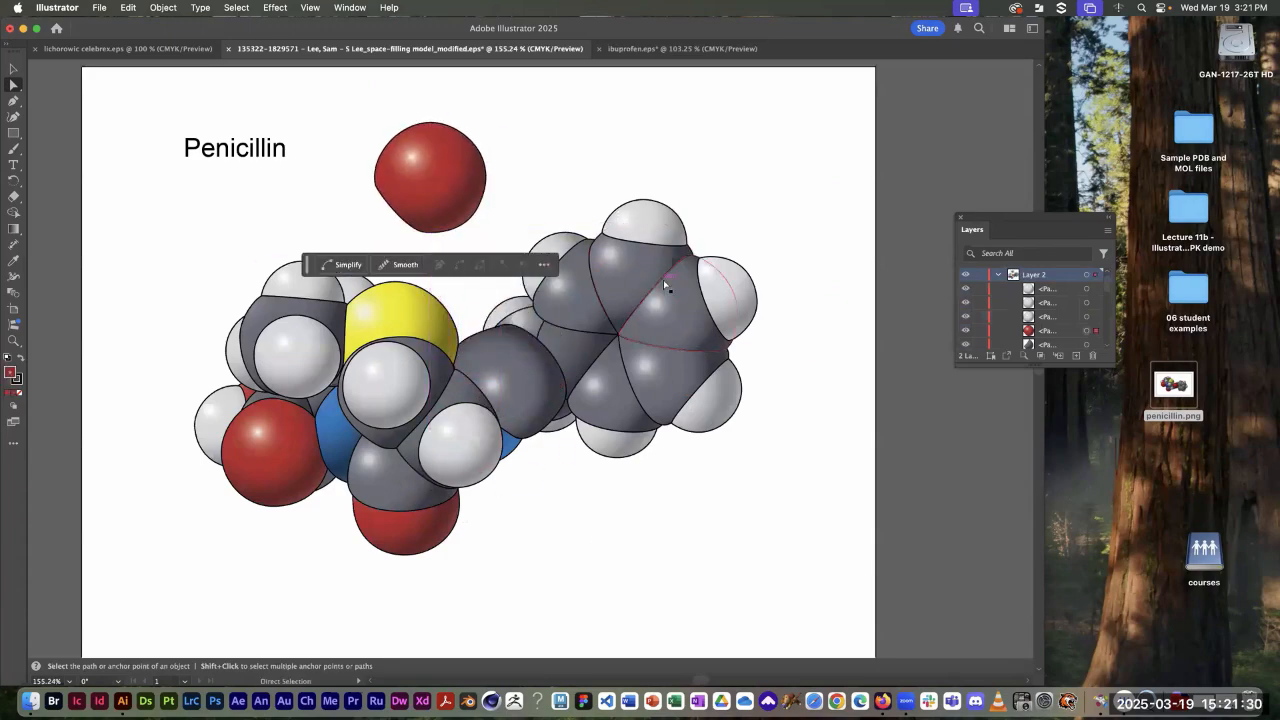
pyautogui.moveTo(645, 251); pyautogui.dragTo(763, 148)
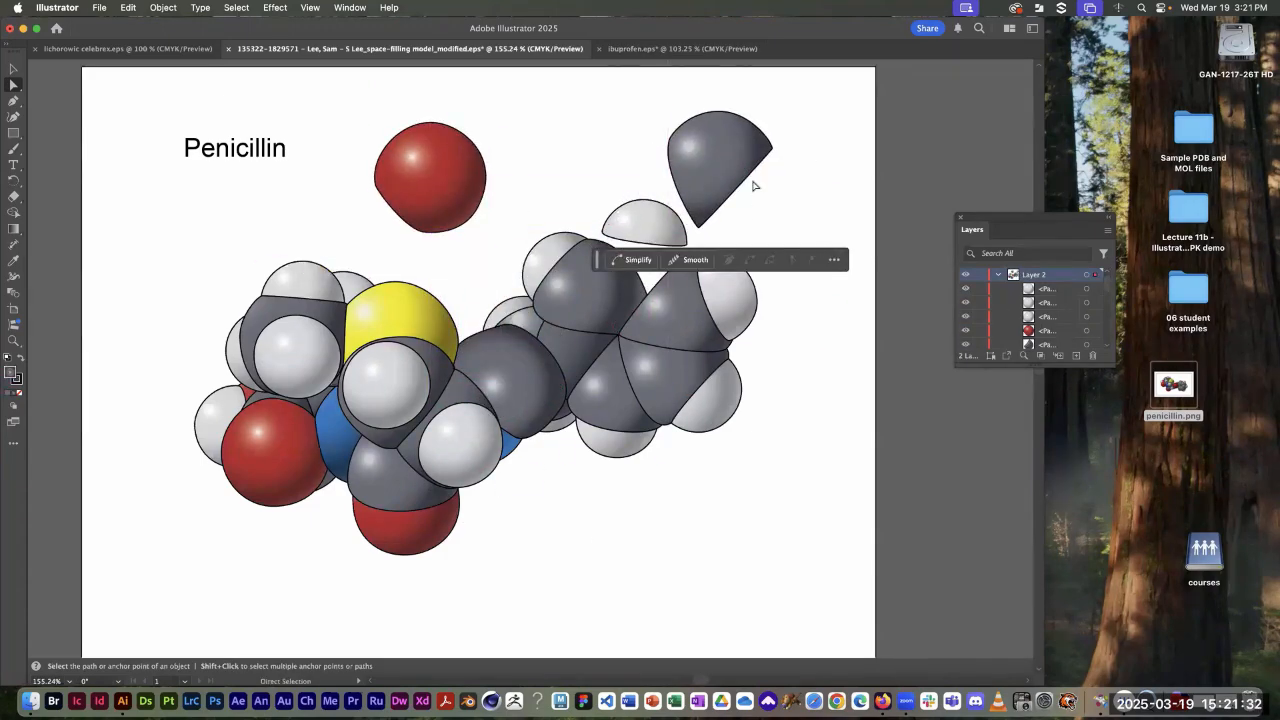
pyautogui.press('v')
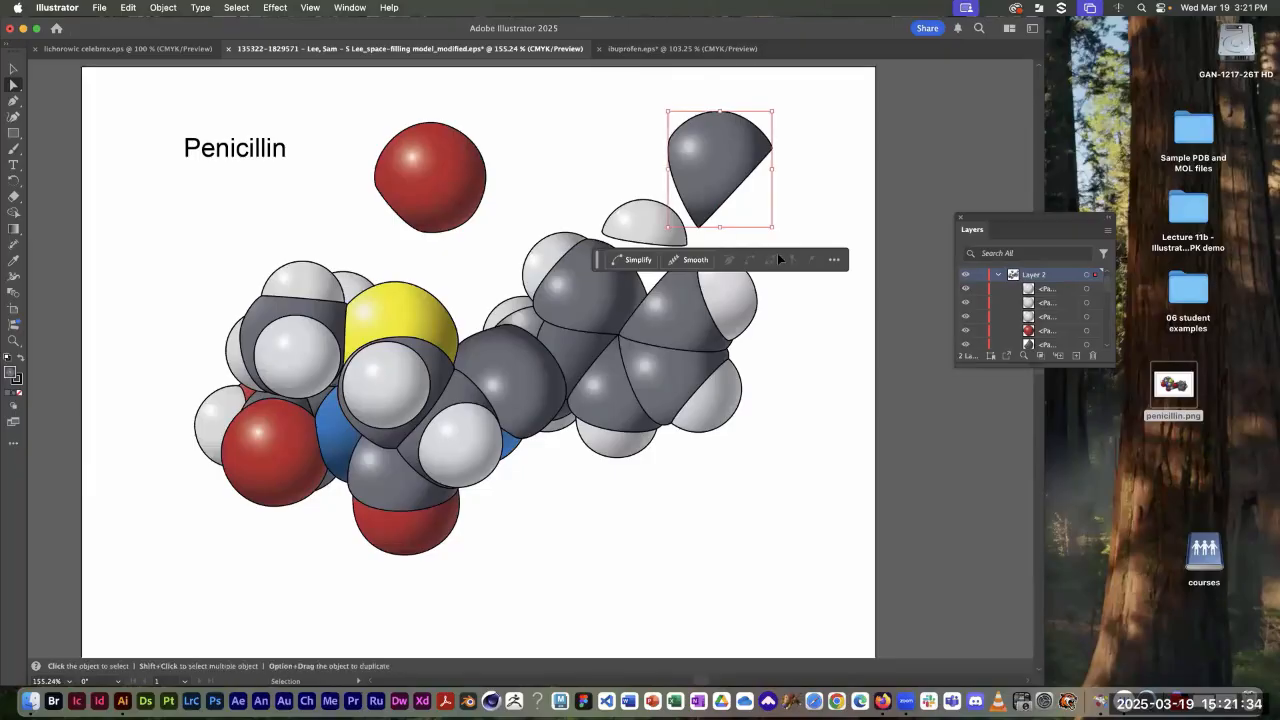
pyautogui.press('super+w')
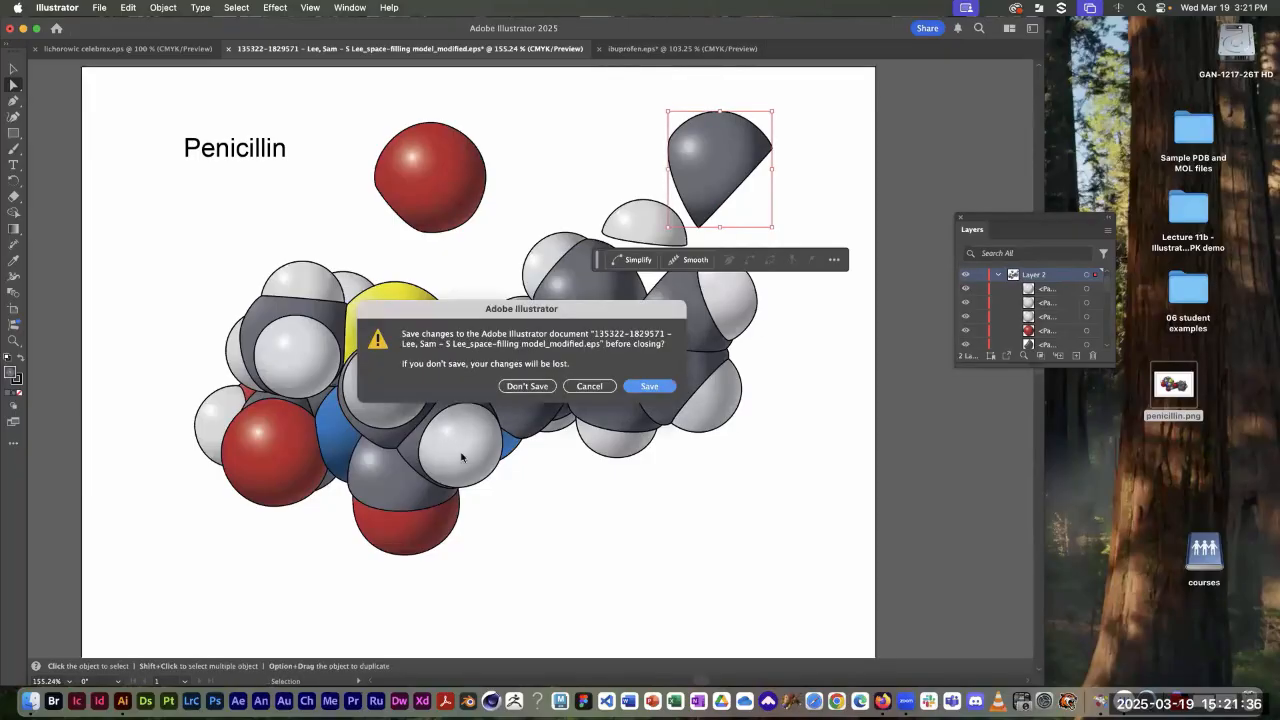
pyautogui.click(527, 386)
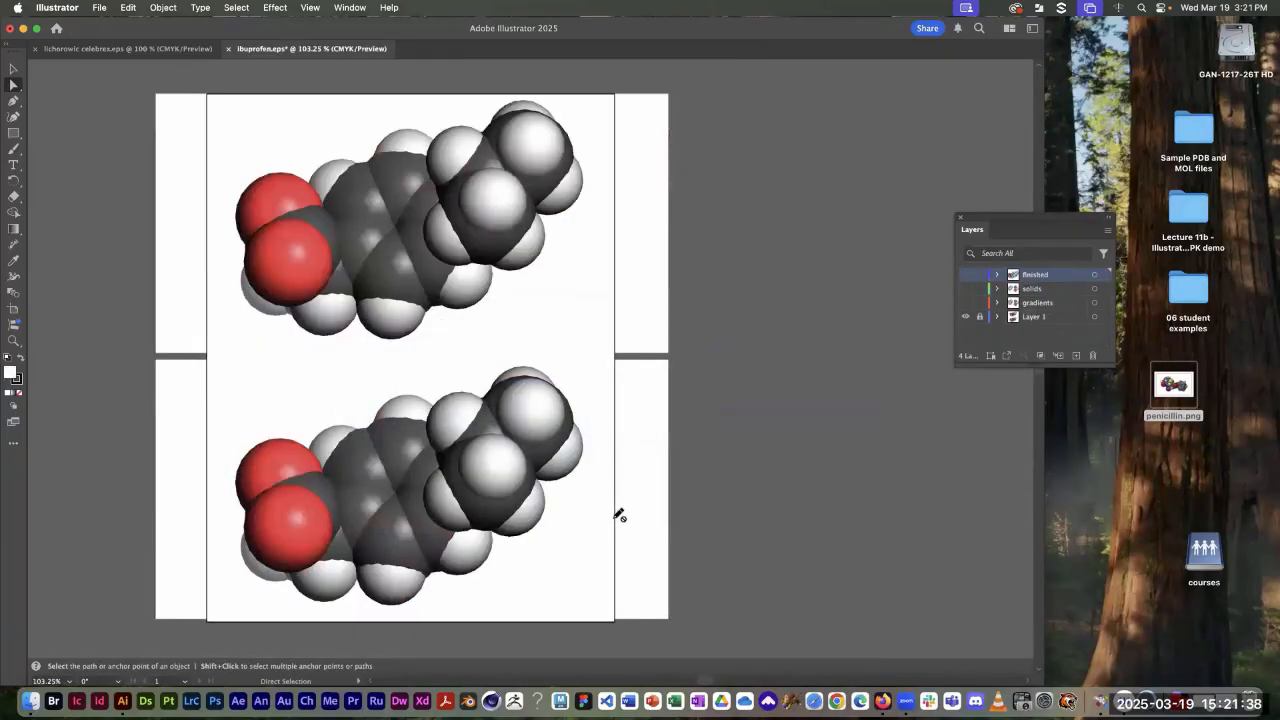
# Step: View and close the celecoxib document, and move penicillin.png from the desktop to the Trash
pyautogui.click(118, 50)
pyautogui.press('v')
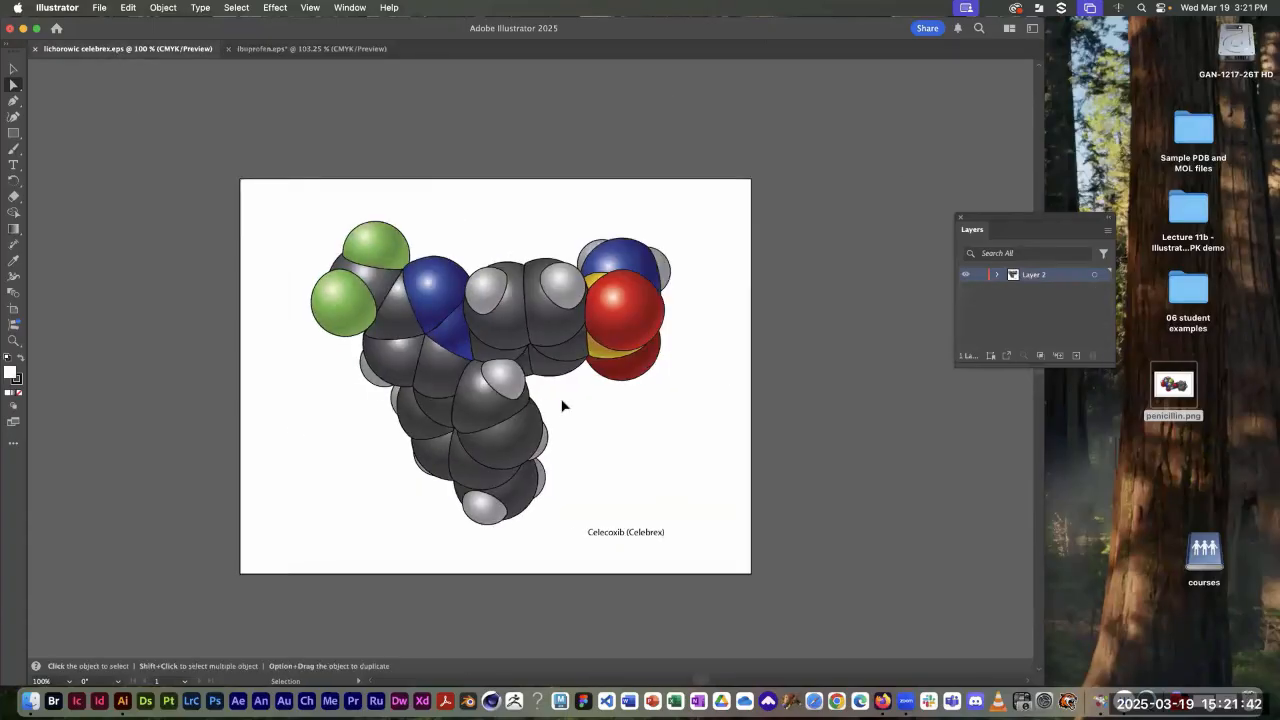
pyautogui.press('super+w')
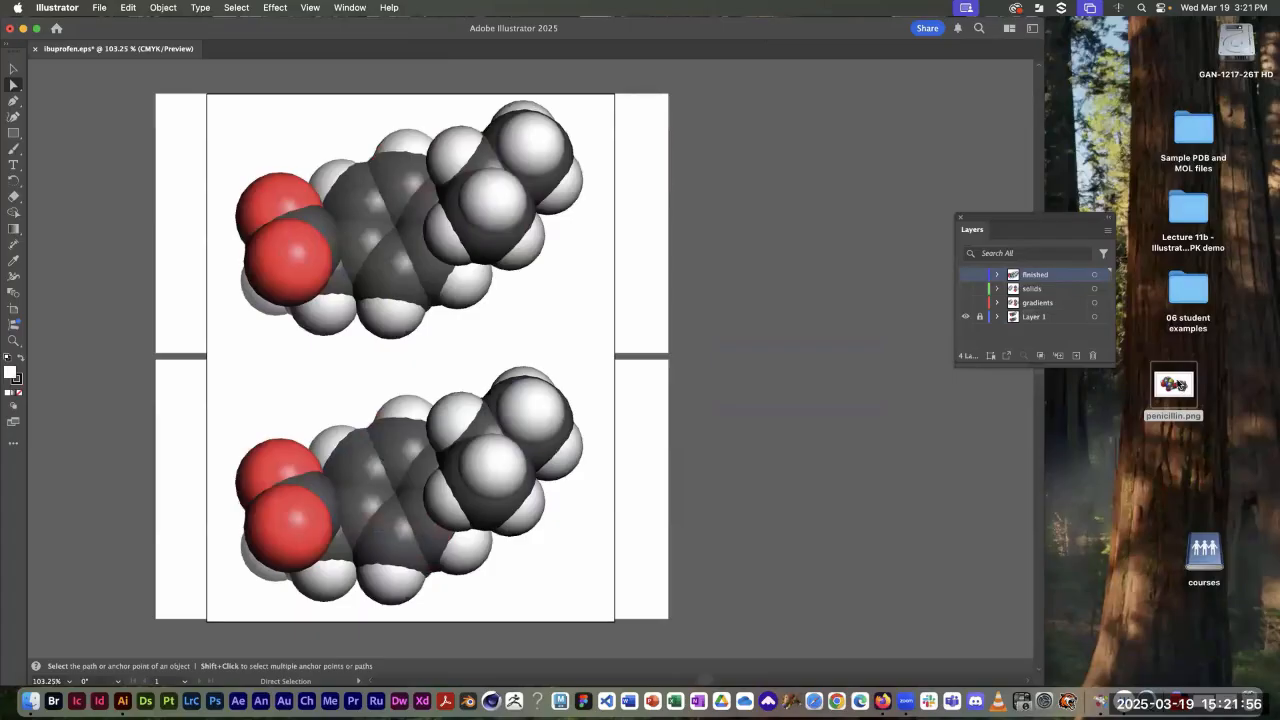
pyautogui.moveTo(1180, 385); pyautogui.dragTo(1242, 703)
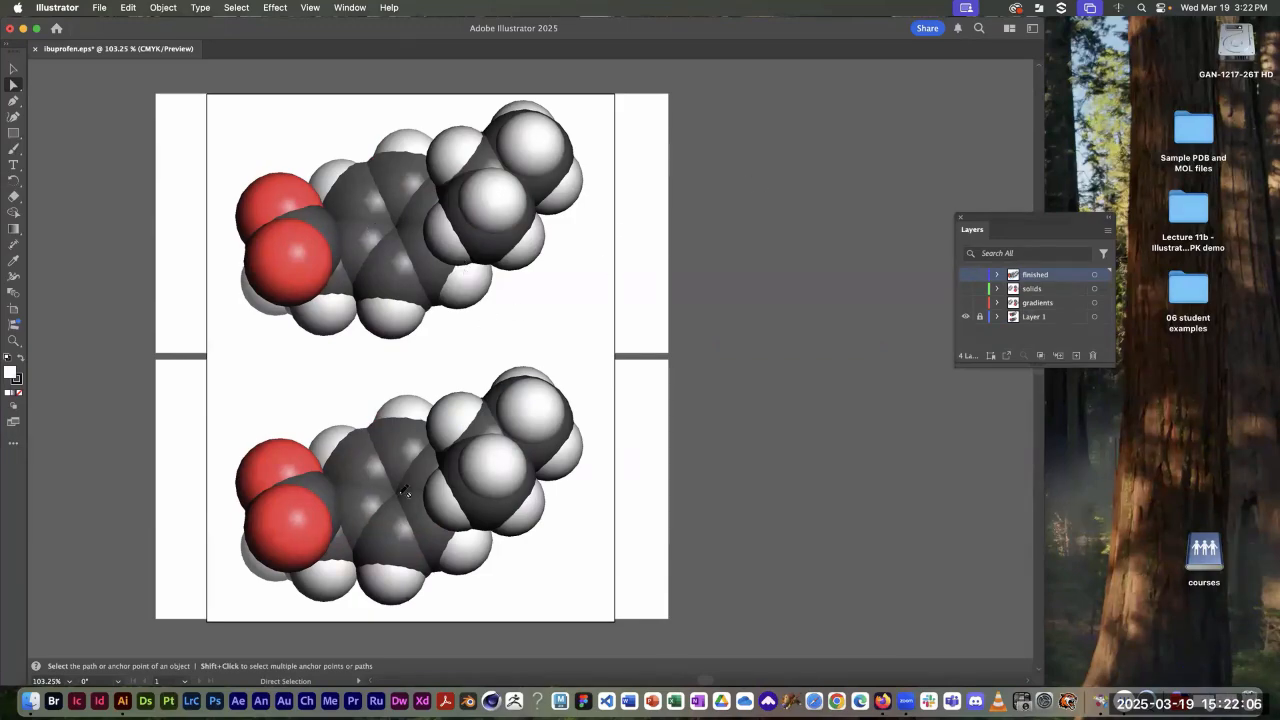
# Step: Enlarge the upper ibuprofen rendering to 200% and bring the whole molecule into view
pyautogui.press('super+space')
pyautogui.moveTo(454, 281); pyautogui.dragTo(452, 304)
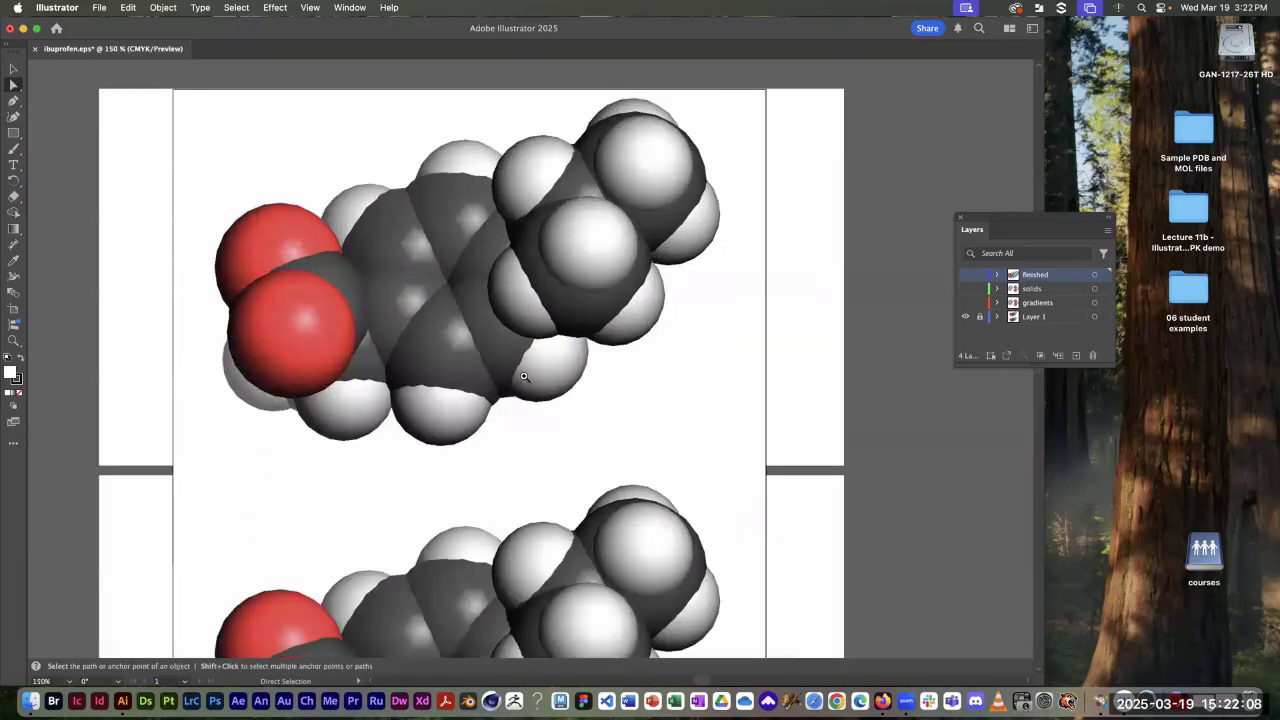
pyautogui.click(548, 387)
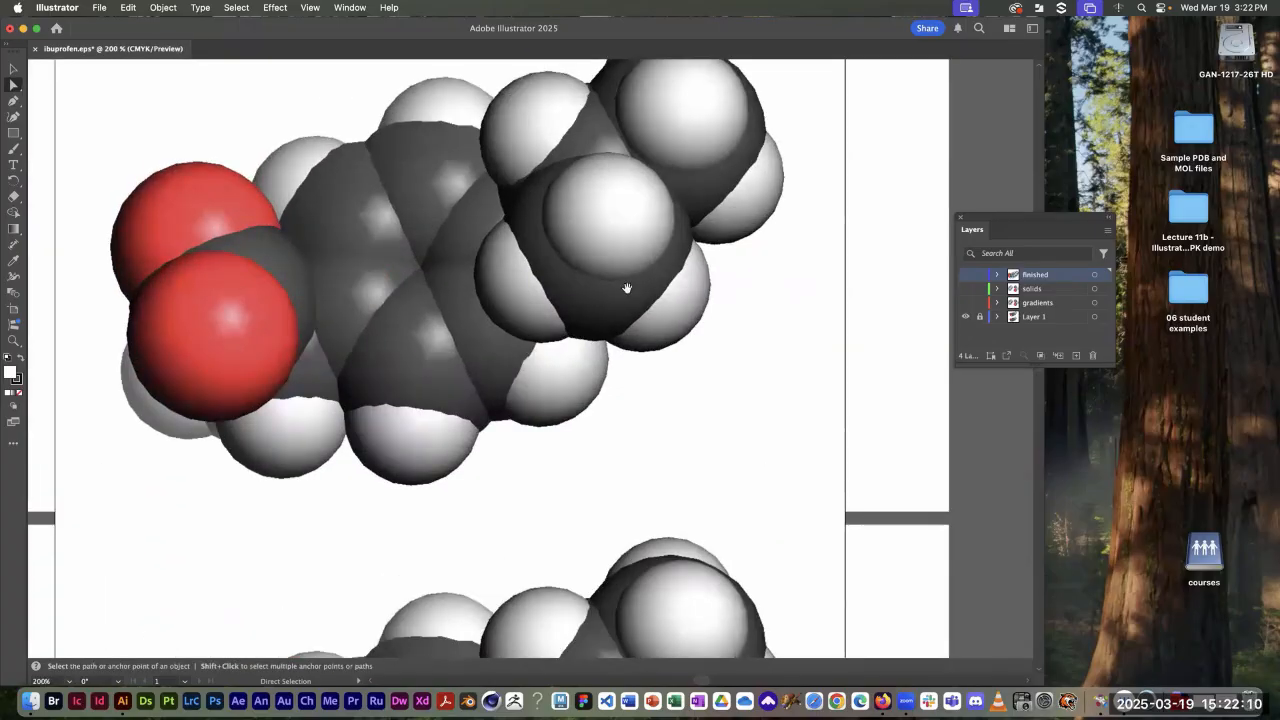
pyautogui.moveTo(623, 286); pyautogui.dragTo(597, 390)
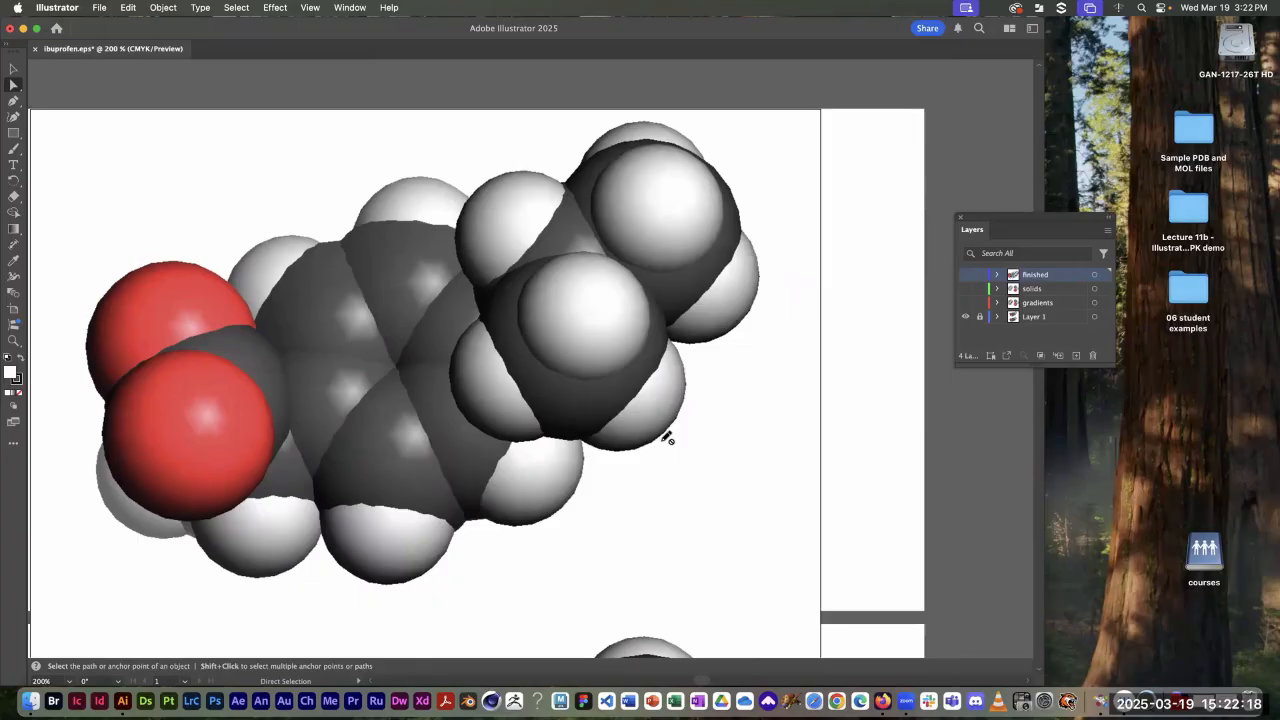
pyautogui.press('space')
pyautogui.moveTo(639, 392); pyautogui.dragTo(720, 375)
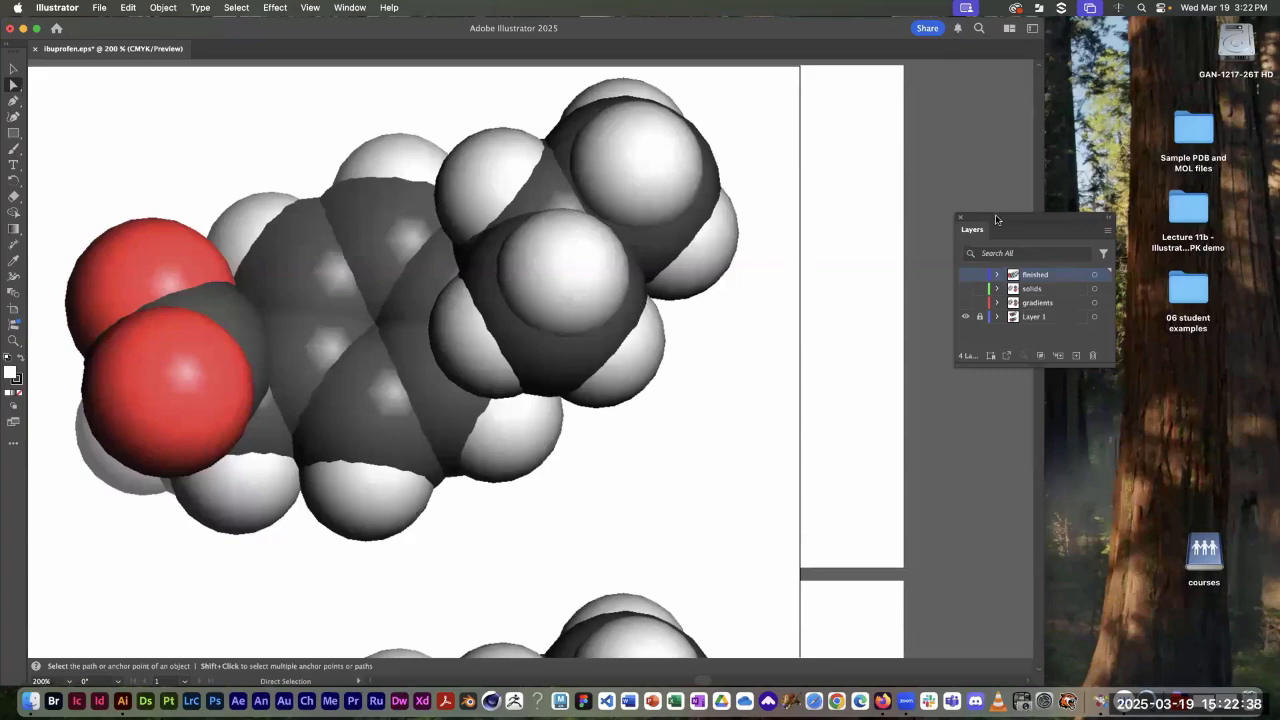
# Step: Show the Color panel on its own beside the ibuprofen molecule, closing the Color Guide and moving the Layers panel lower
pyautogui.moveTo(999, 220); pyautogui.dragTo(985, 290)
pyautogui.moveTo(971, 356); pyautogui.dragTo(961, 438)
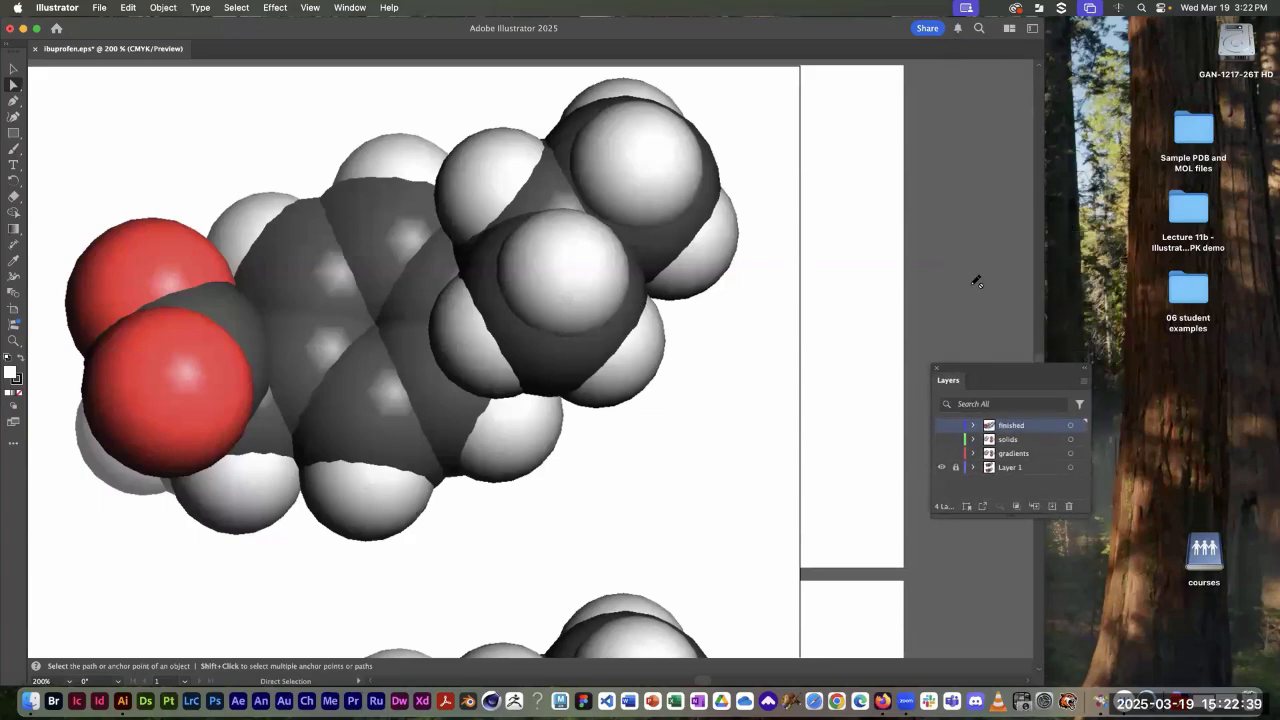
pyautogui.click(349, 8)
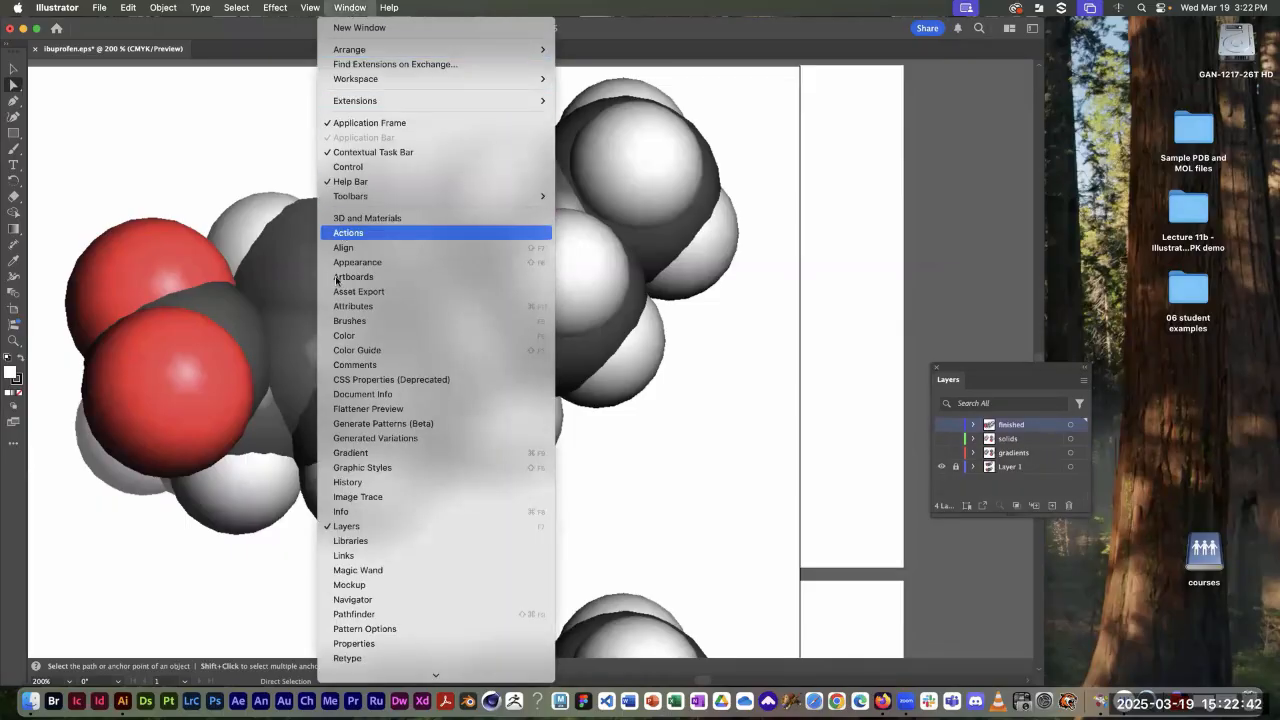
pyautogui.click(344, 336)
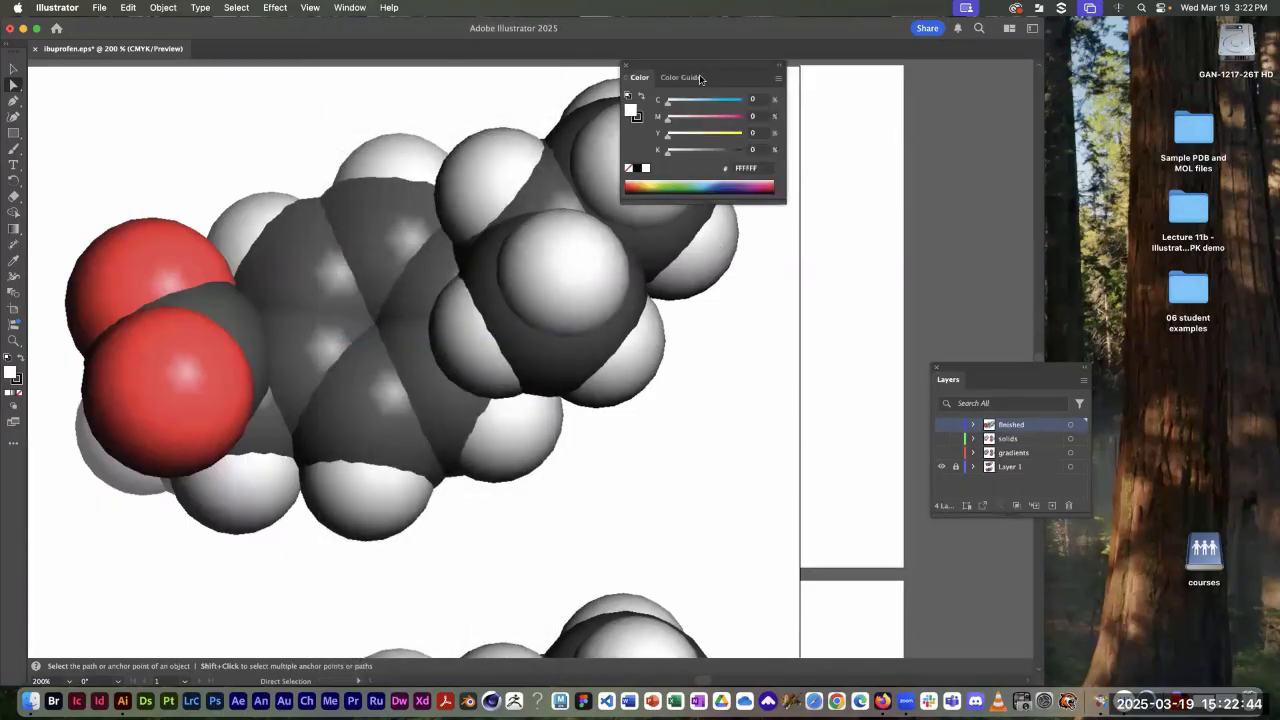
pyautogui.moveTo(632, 80); pyautogui.dragTo(527, 235)
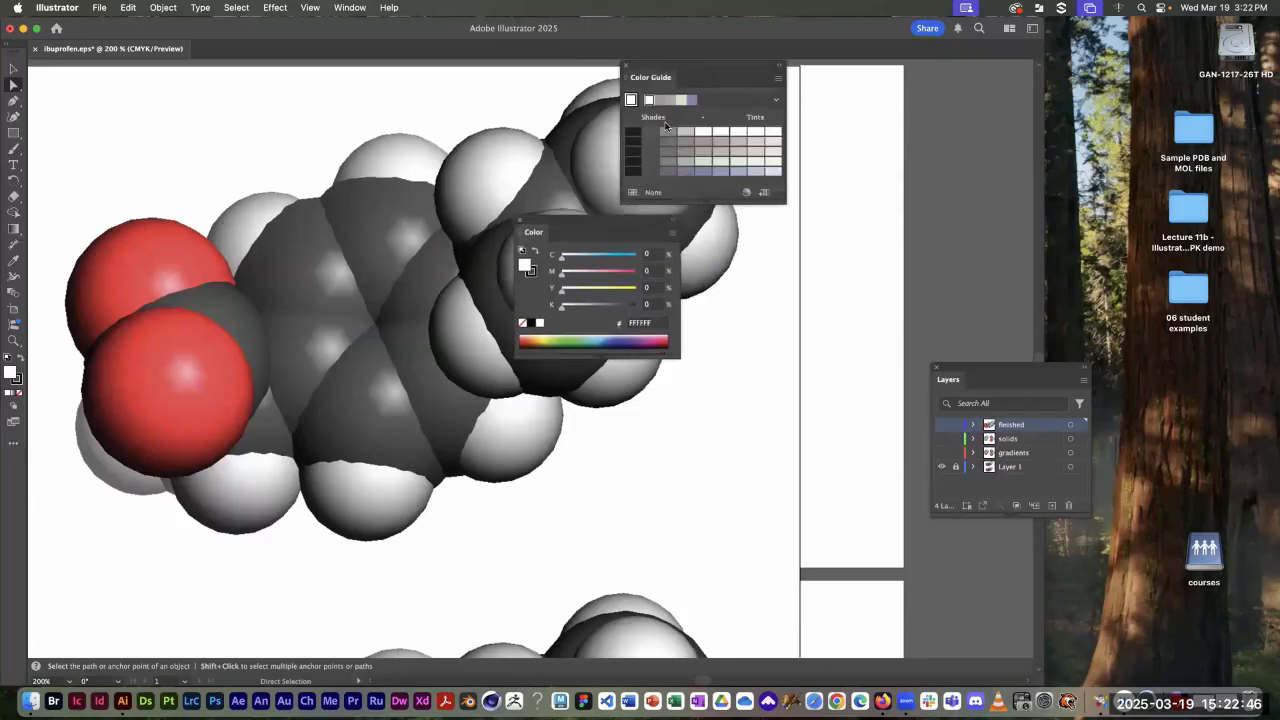
pyautogui.moveTo(668, 78); pyautogui.dragTo(890, 152)
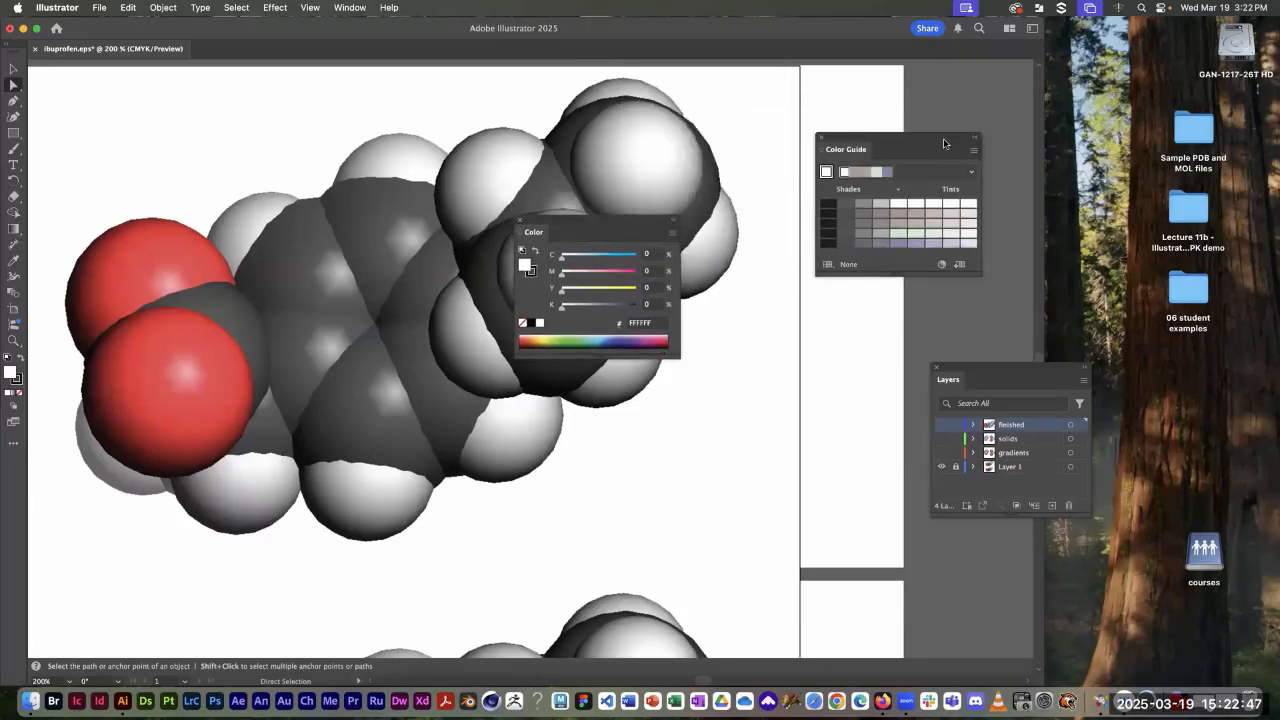
pyautogui.click(821, 139)
pyautogui.moveTo(560, 220); pyautogui.dragTo(861, 122)
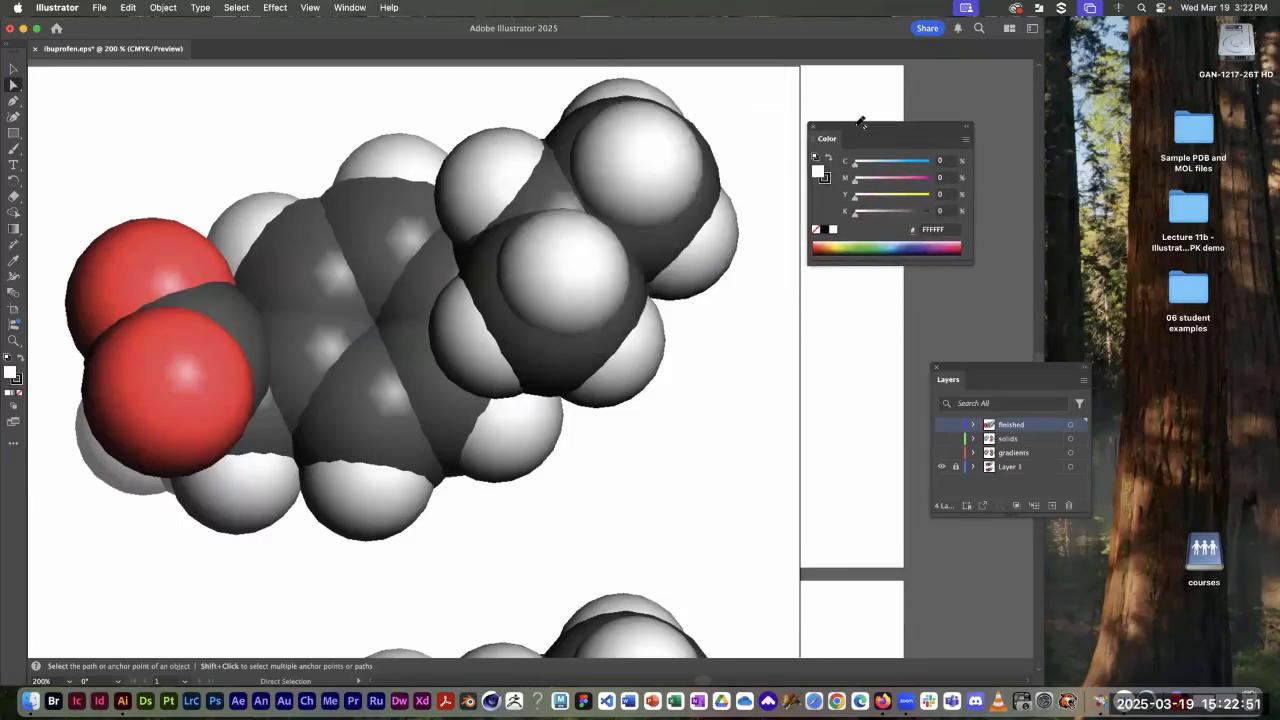
# Step: Show the Stroke panel docked beneath the Color panel and close the Transparency panel
pyautogui.click(357, 10)
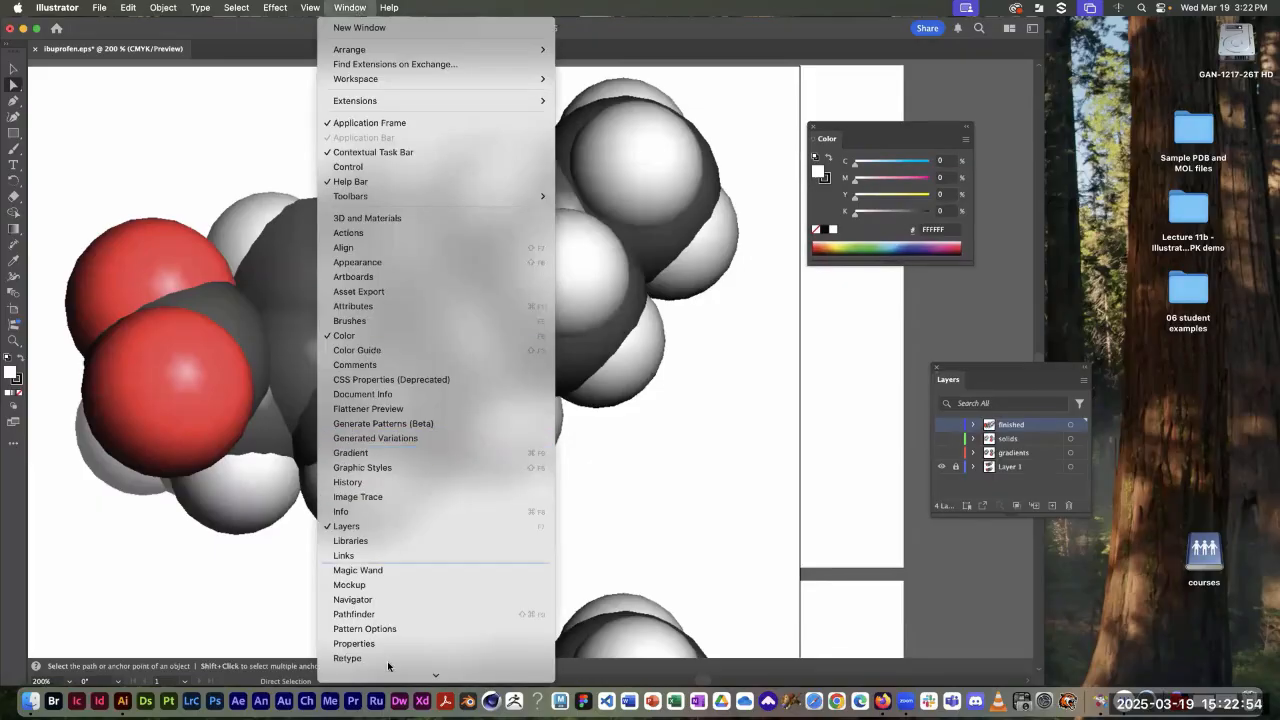
pyautogui.scroll(-5, 387, 661)
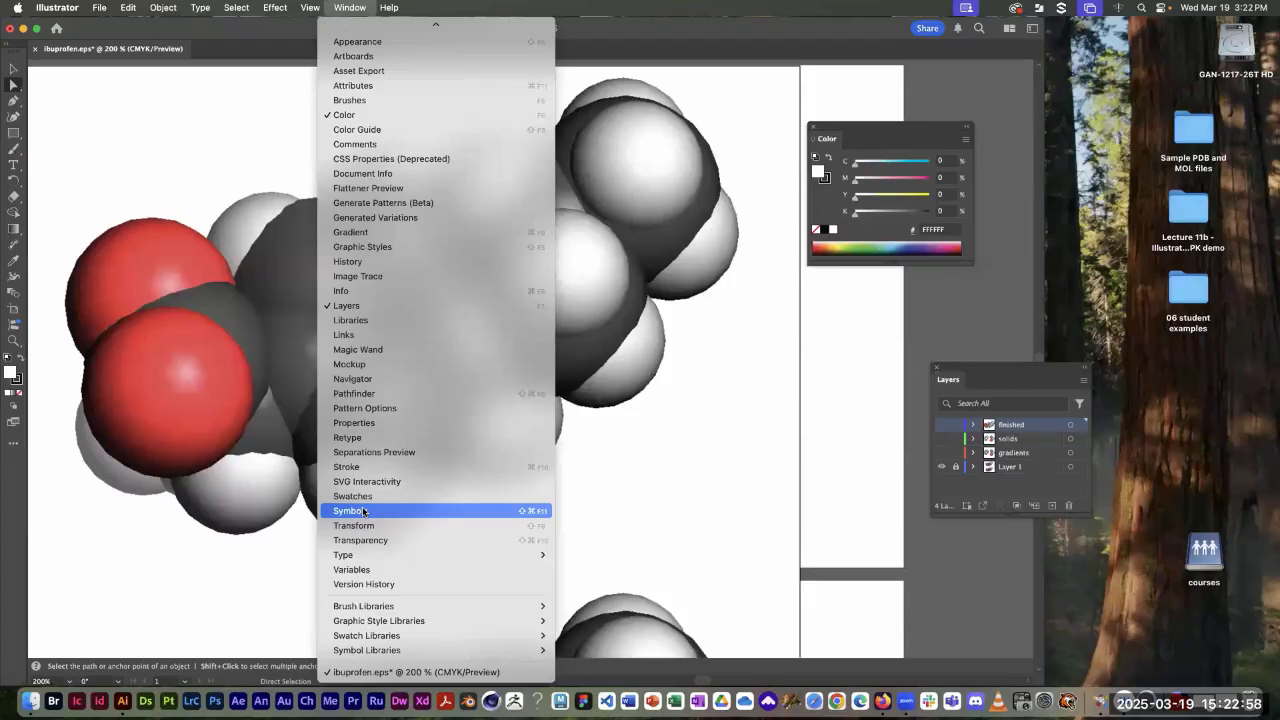
pyautogui.click(360, 467)
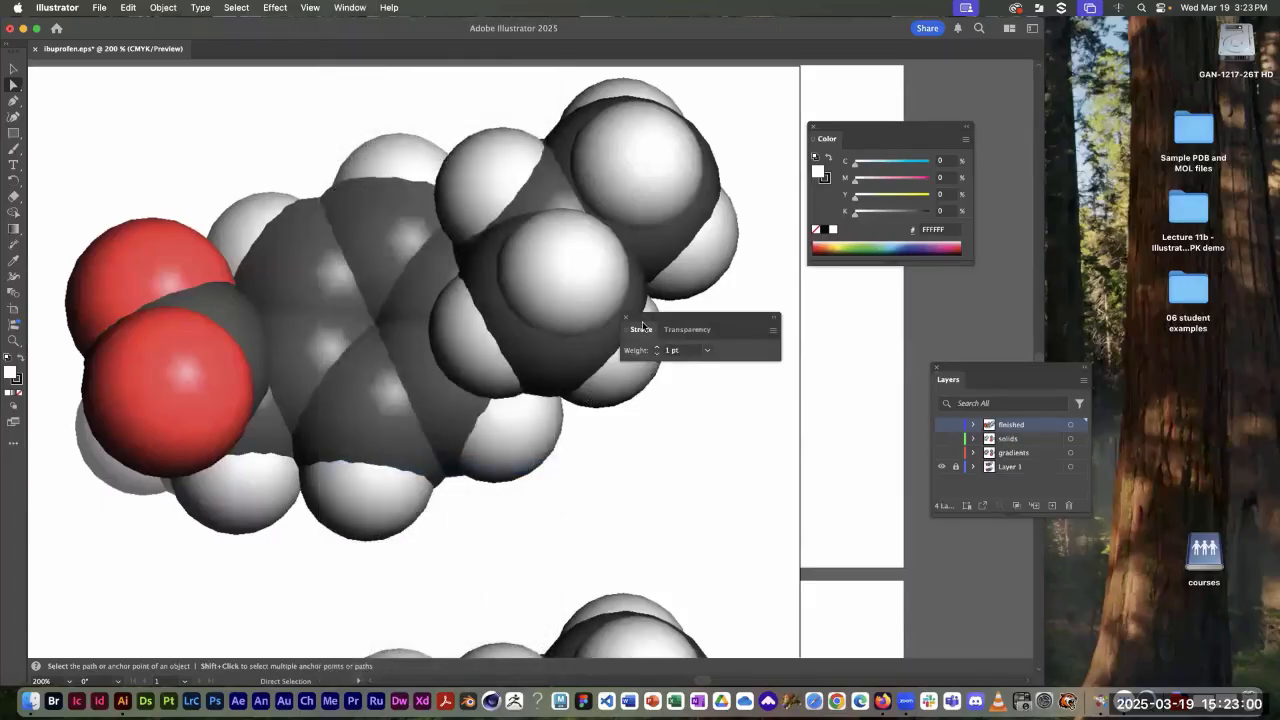
pyautogui.moveTo(643, 314)
pyautogui.mouseDown()
pyautogui.moveTo(808, 313)
pyautogui.moveTo(834, 267)
pyautogui.moveTo(700, 290)
pyautogui.moveTo(611, 284)
pyautogui.mouseUp()
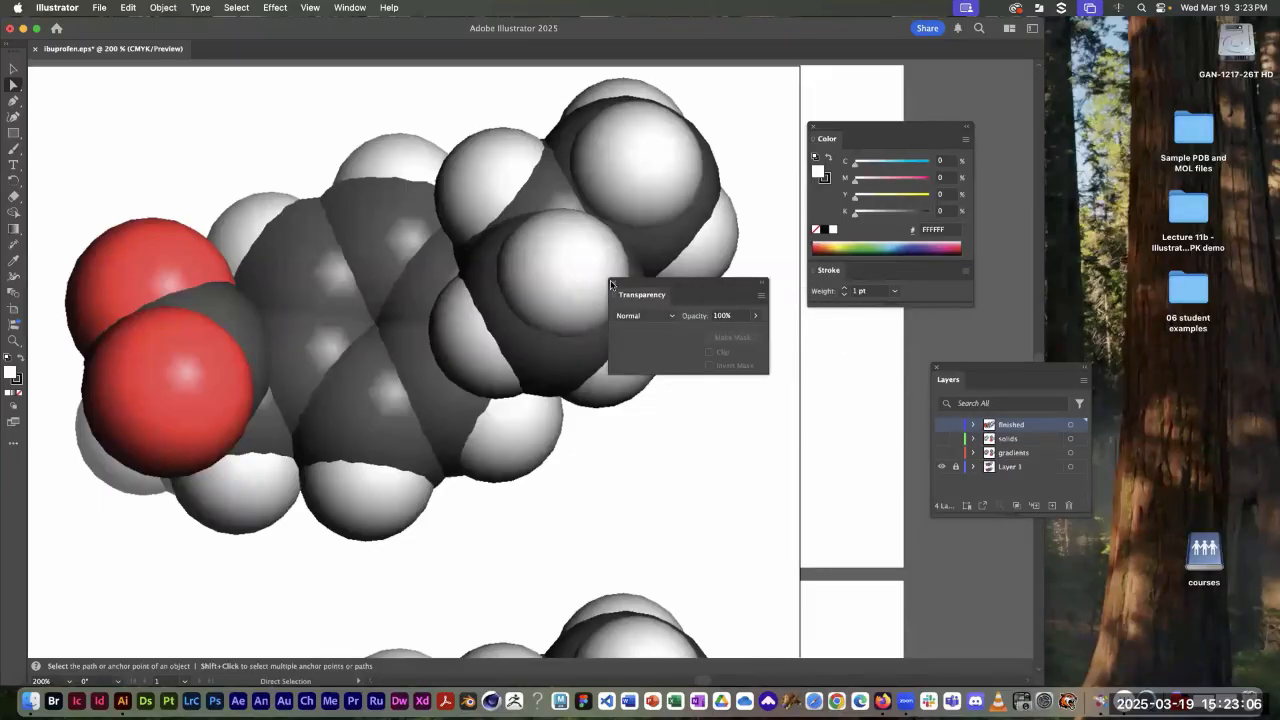
pyautogui.click(614, 283)
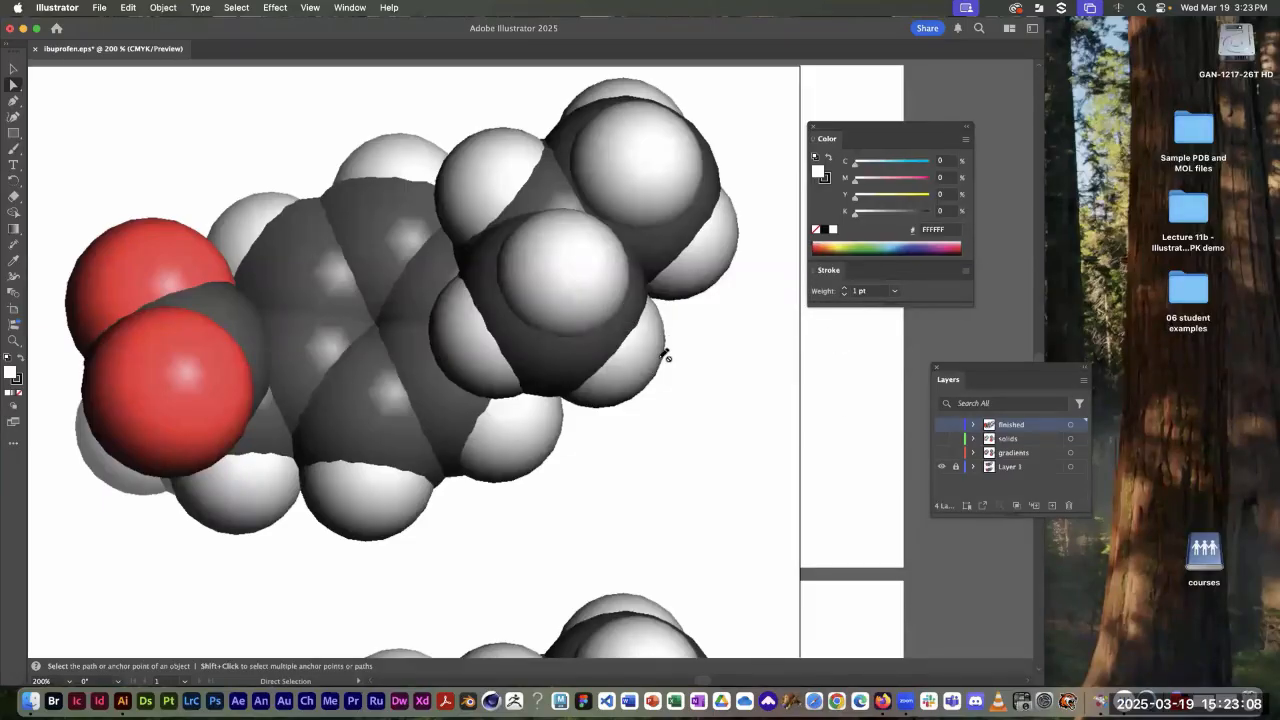
# Step: Dock the Gradient panel beneath Stroke and arrange the panel stack above the Layers panel without overlap
pyautogui.click(350, 8)
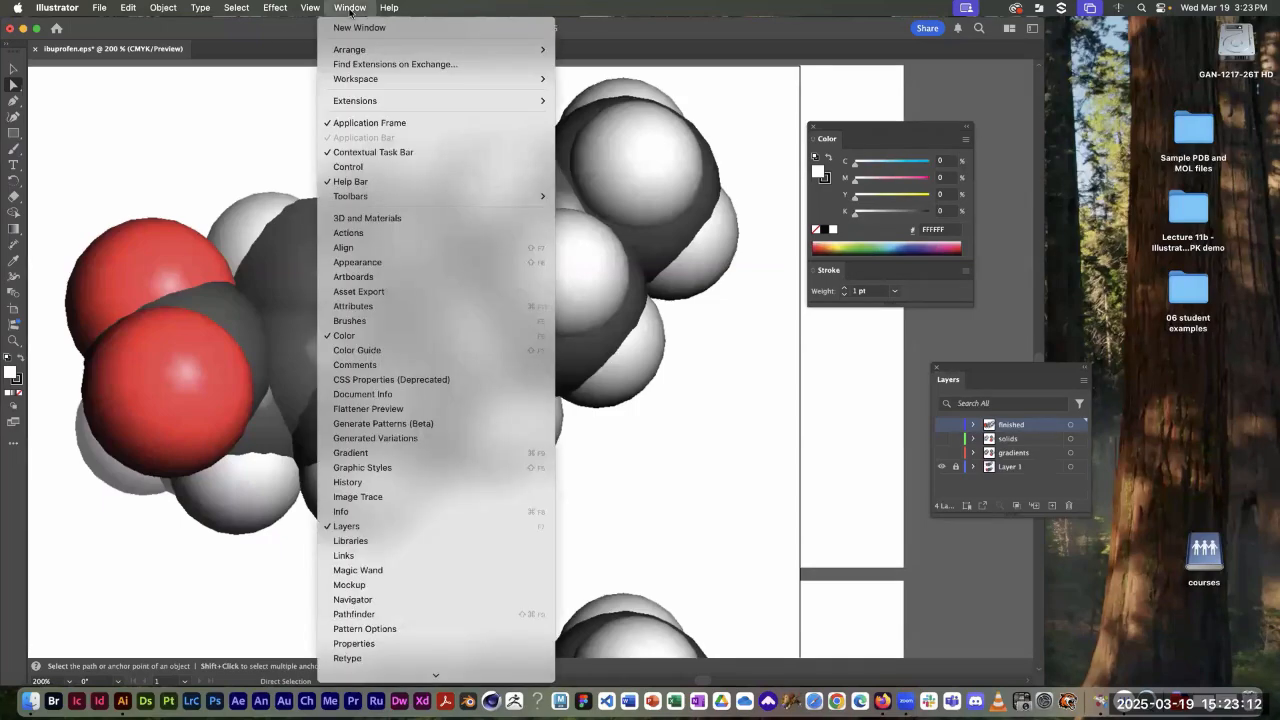
pyautogui.click(343, 453)
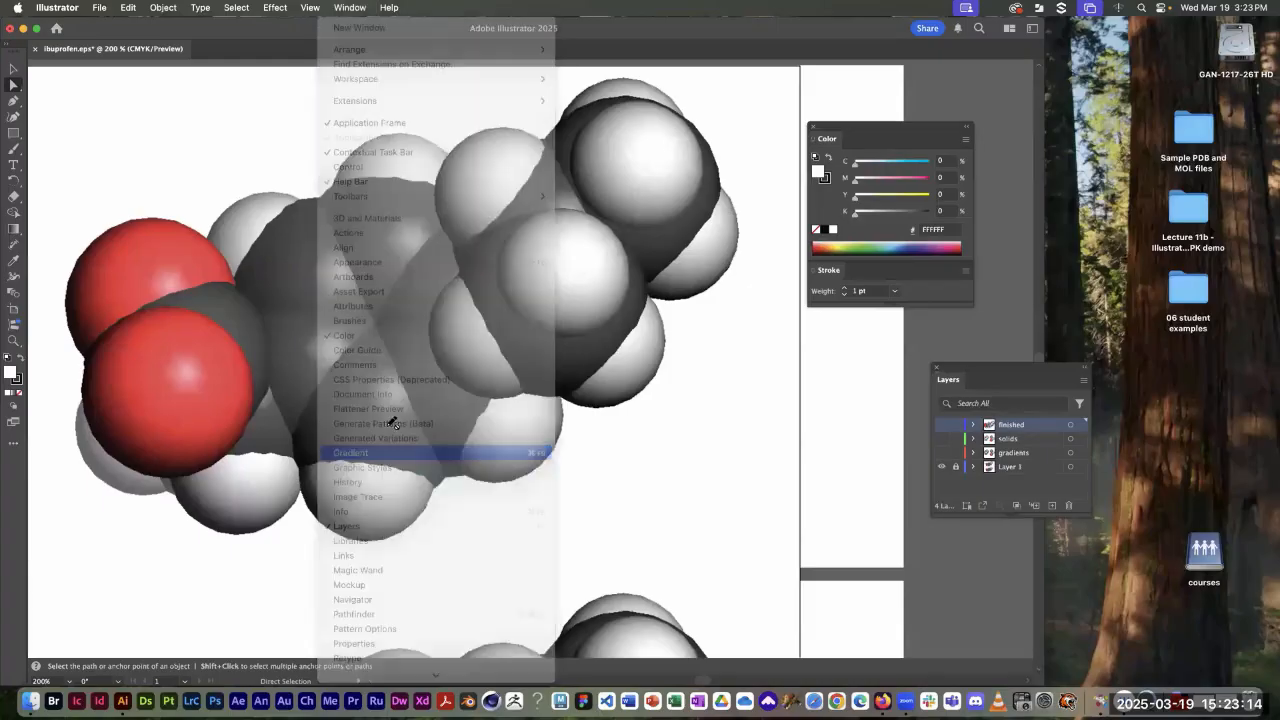
pyautogui.moveTo(521, 391)
pyautogui.mouseDown()
pyautogui.moveTo(890, 317)
pyautogui.moveTo(859, 309)
pyautogui.moveTo(864, 322)
pyautogui.mouseUp()
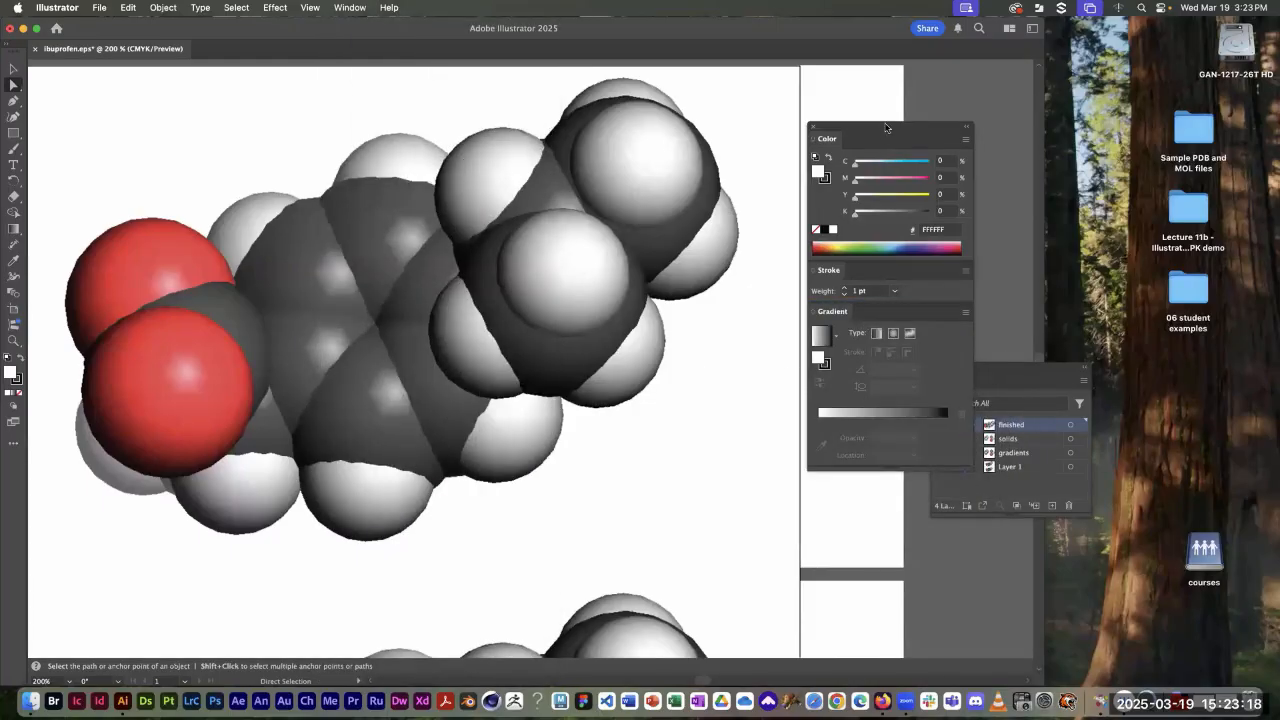
pyautogui.moveTo(880, 126); pyautogui.dragTo(879, 95)
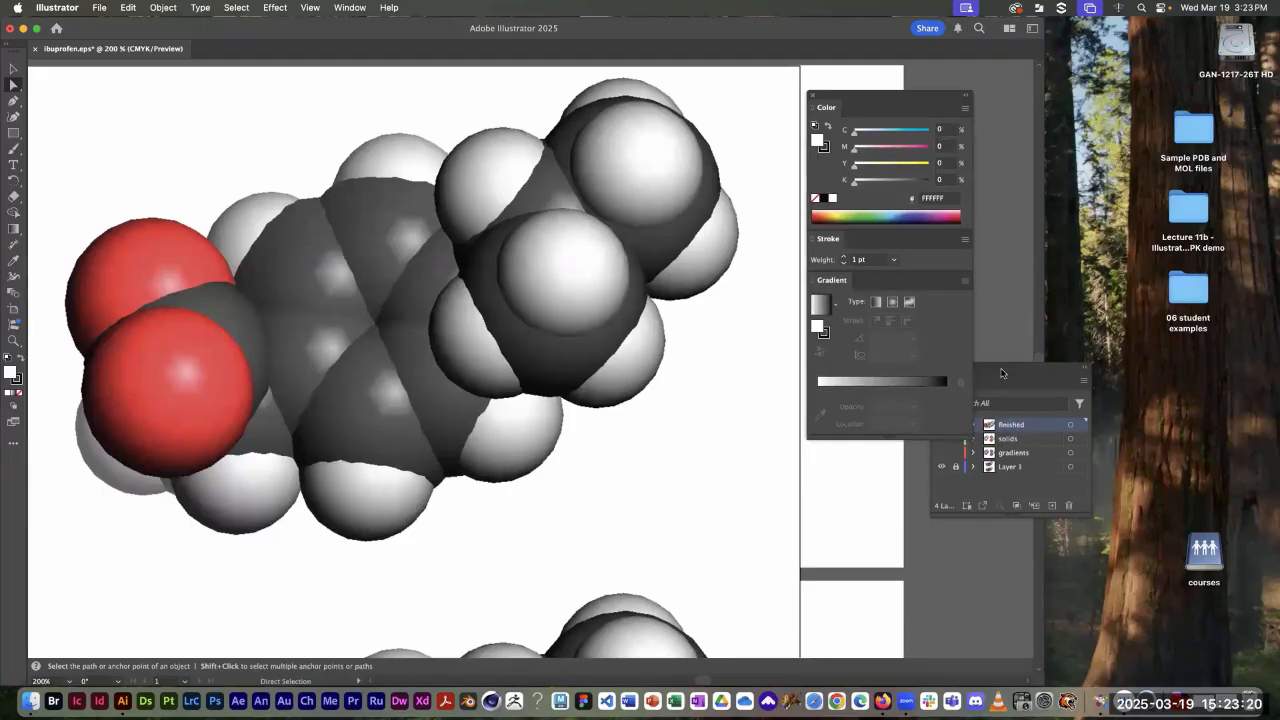
pyautogui.moveTo(997, 368); pyautogui.dragTo(887, 492)
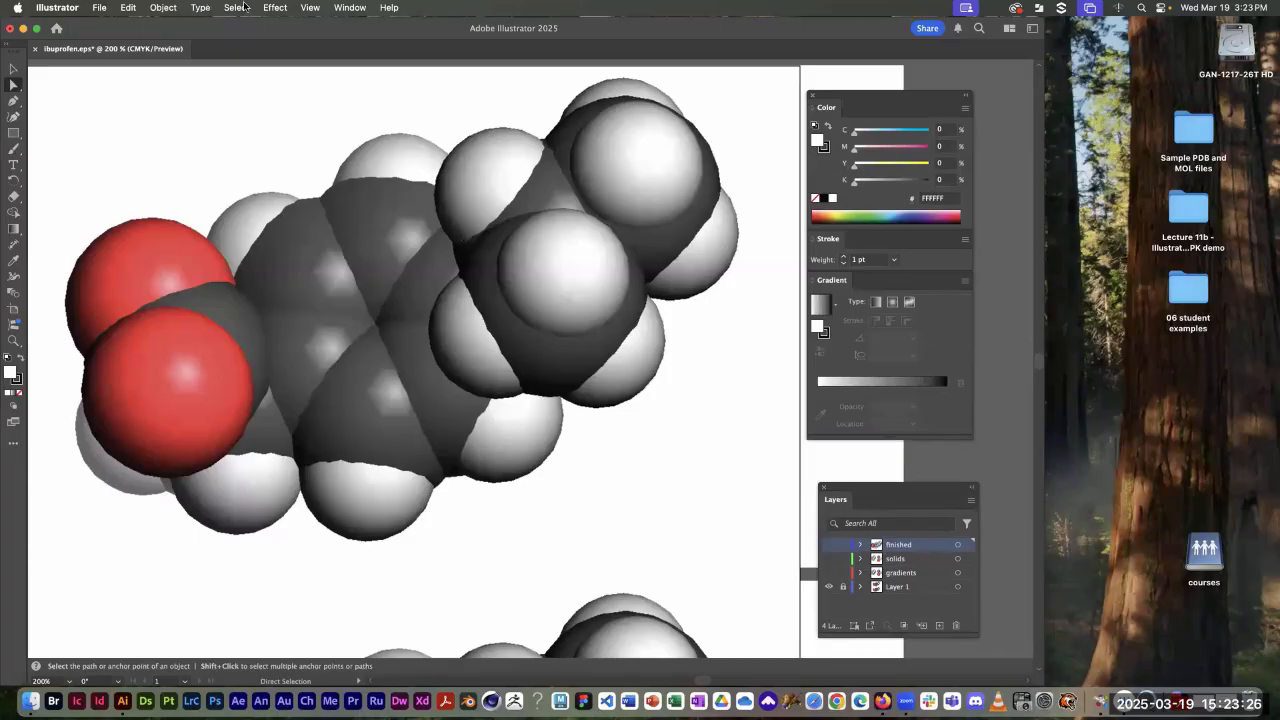
# Step: Turn off Smart Guides and toggle Snap to Grid
pyautogui.click(311, 9)
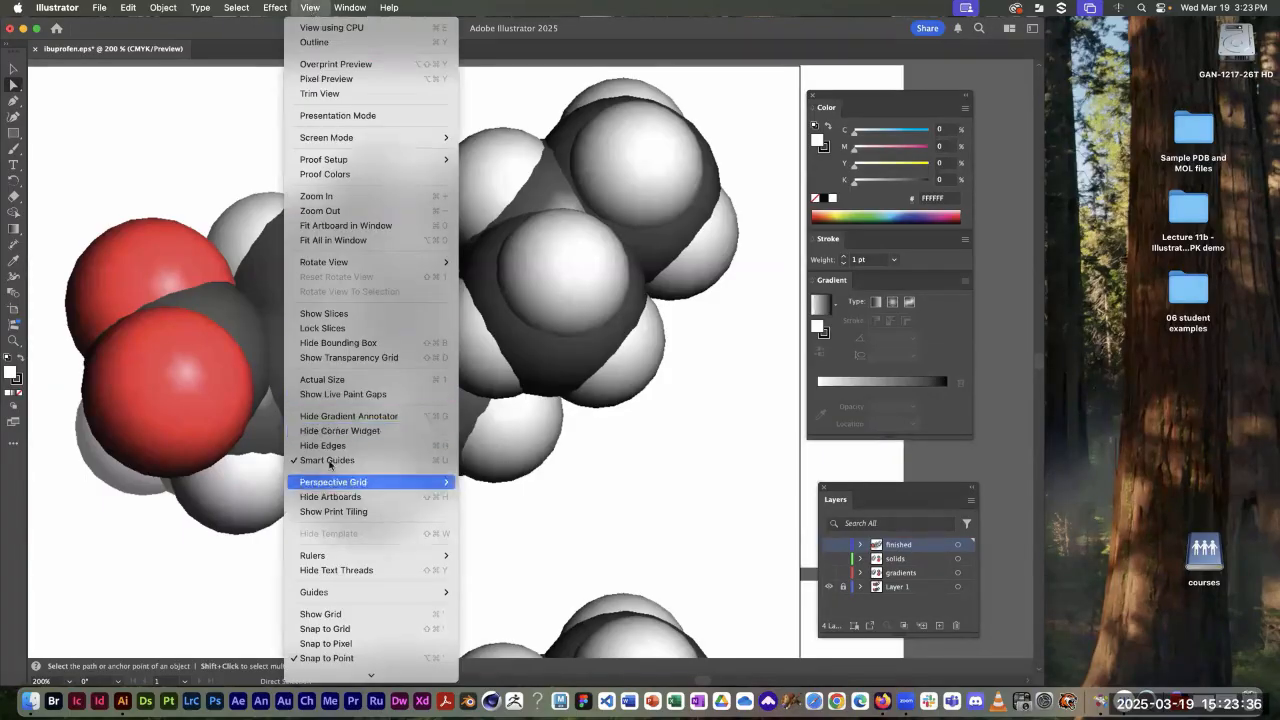
pyautogui.click(375, 460)
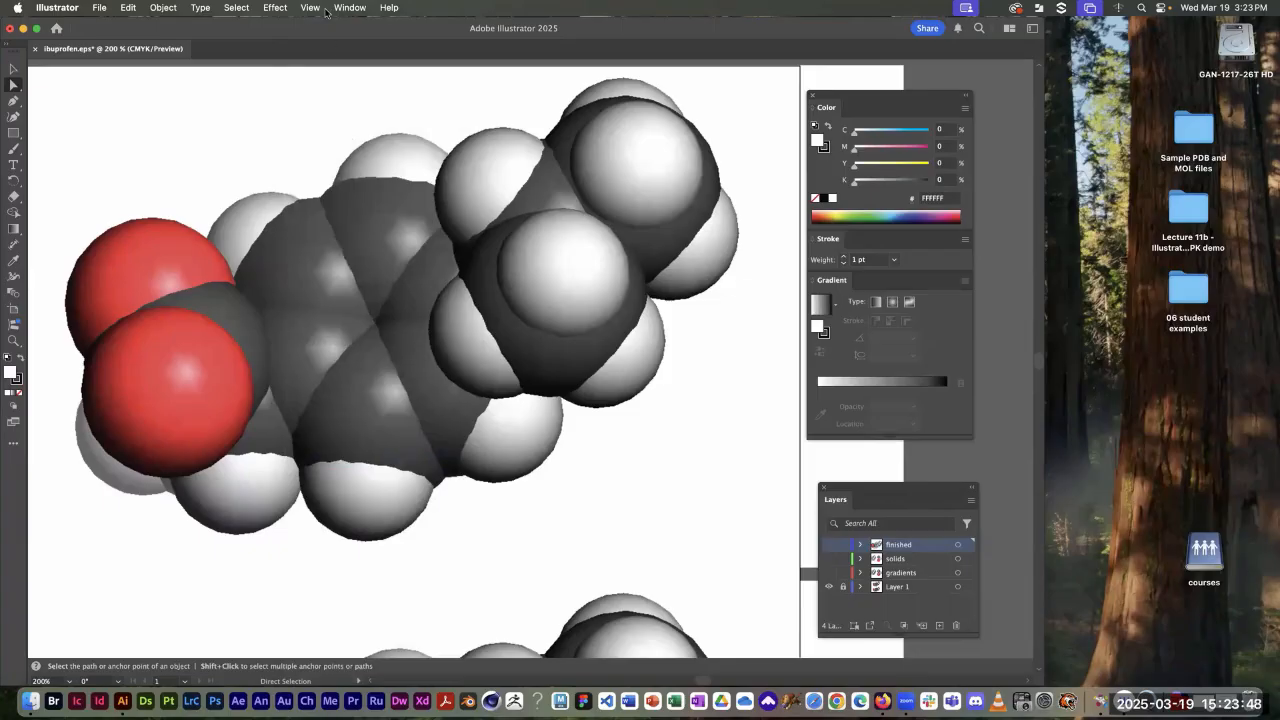
pyautogui.click(311, 8)
pyautogui.scroll(-1, 354, 573)
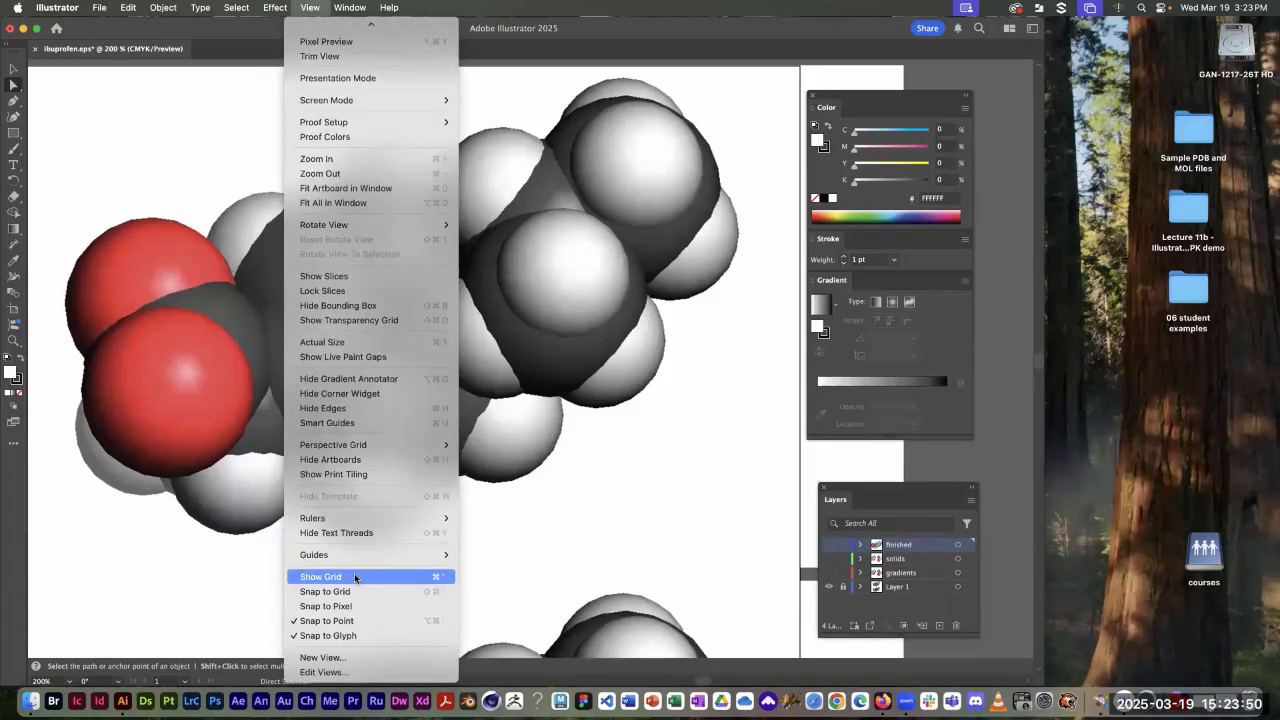
pyautogui.click(350, 590)
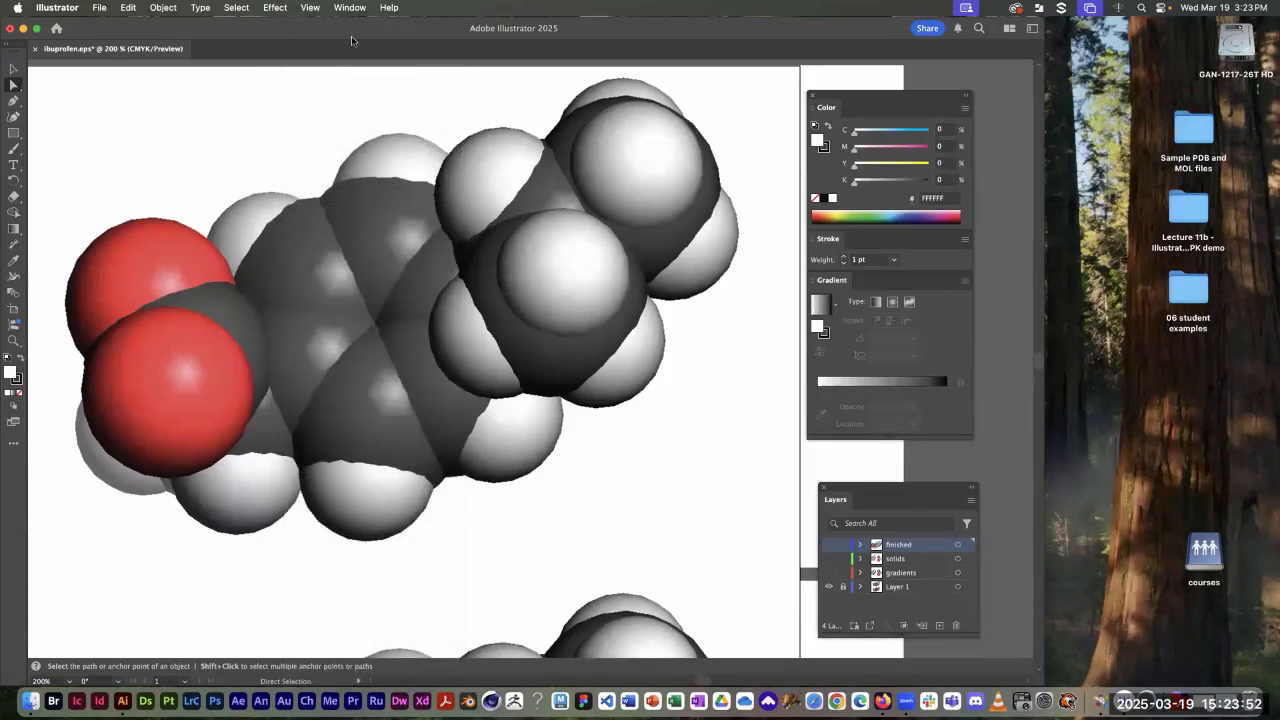
# Step: Turn off Snap to Glyph for the ibuprofen document
pyautogui.click(311, 8)
pyautogui.scroll(-1, 330, 625)
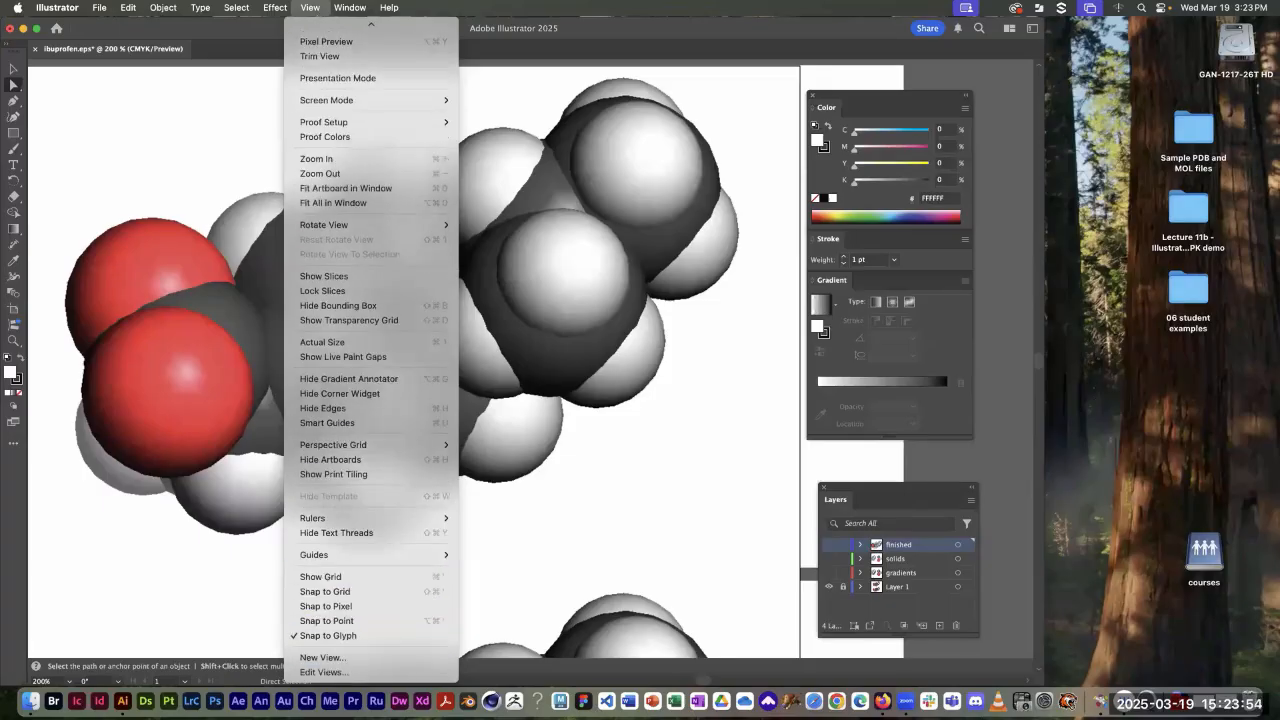
pyautogui.click(323, 637)
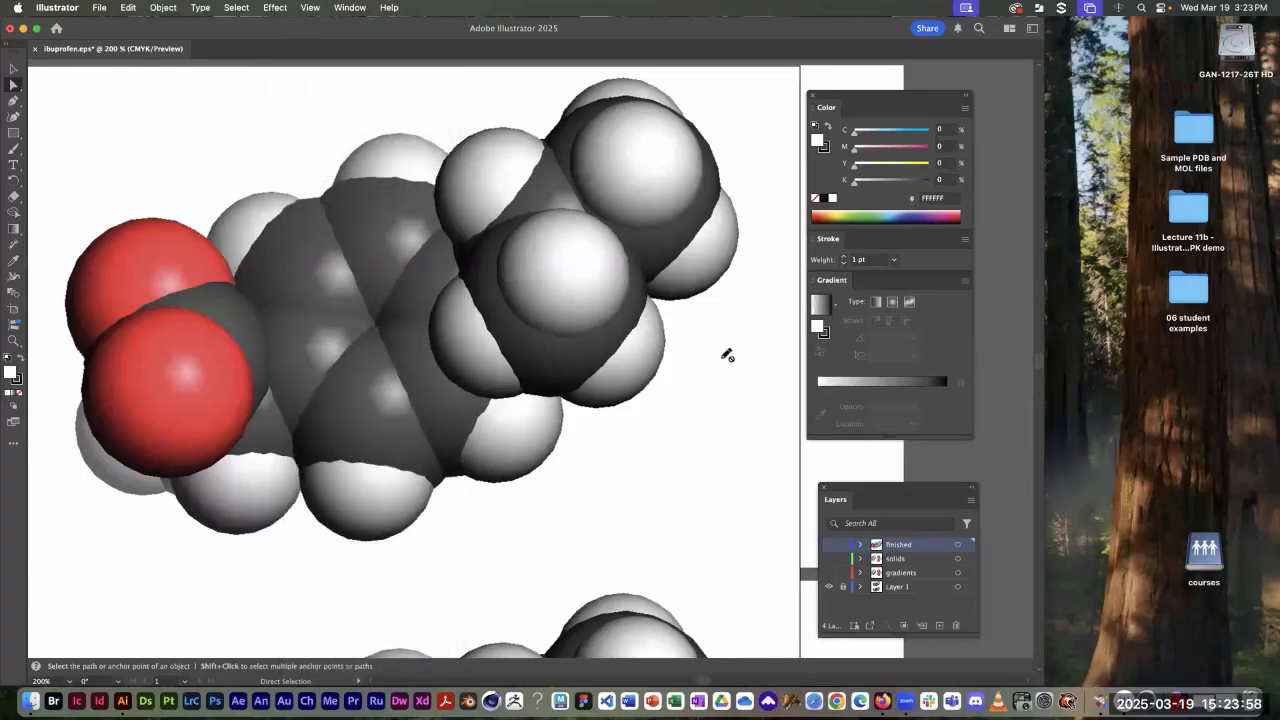
pyautogui.scroll(2, 727, 355)
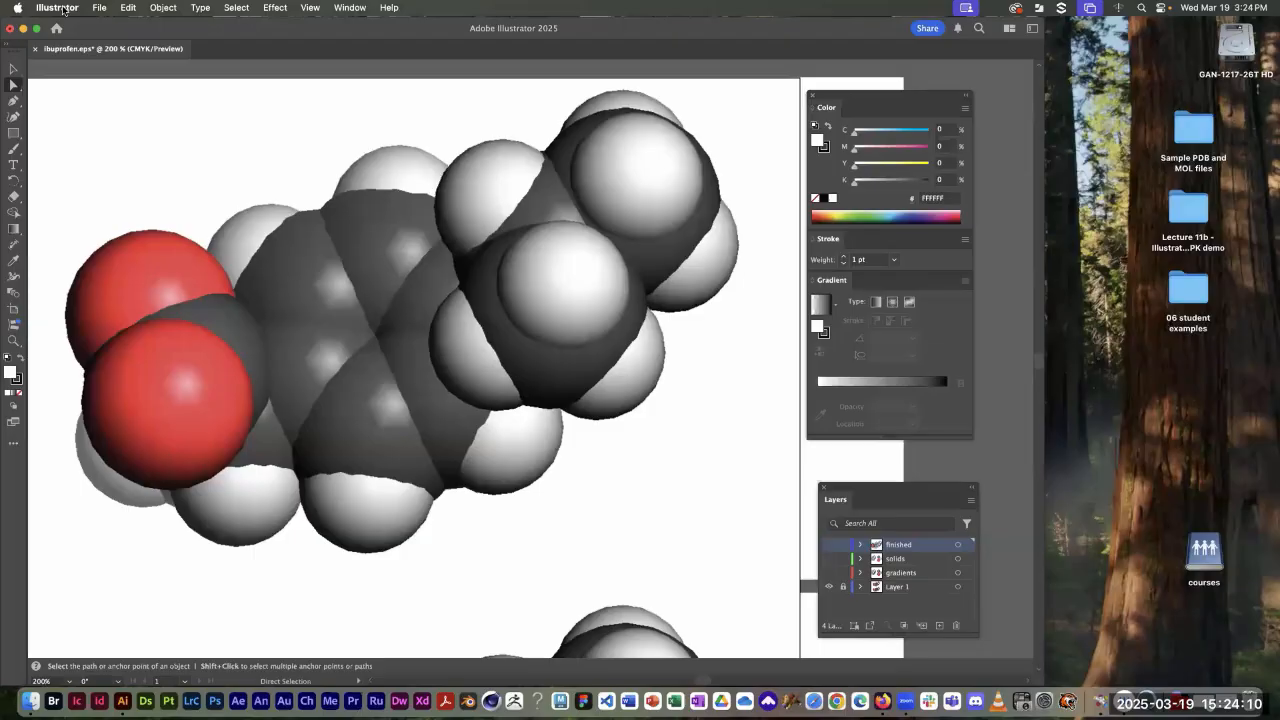
# Step: Review the Selection & Anchor Display preferences, including Object Selection by Path Only, and close them without changes
pyautogui.click(62, 9)
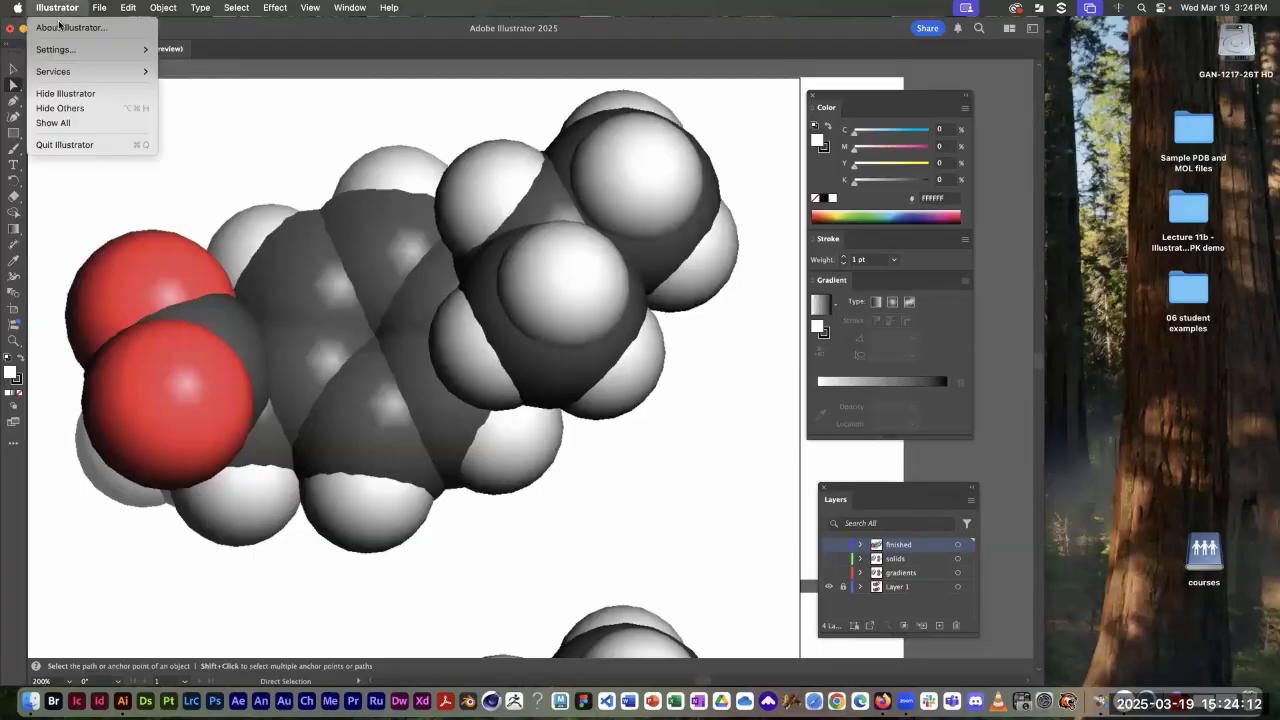
pyautogui.moveTo(53, 54)
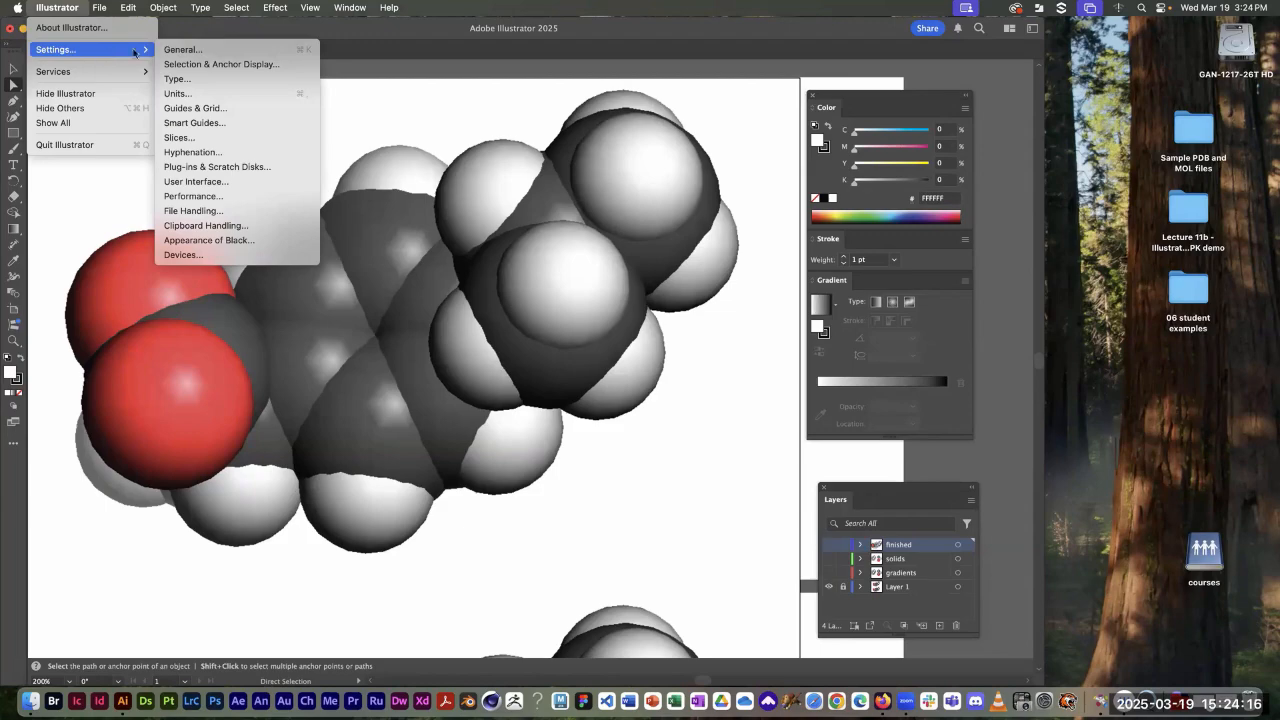
pyautogui.click(194, 64)
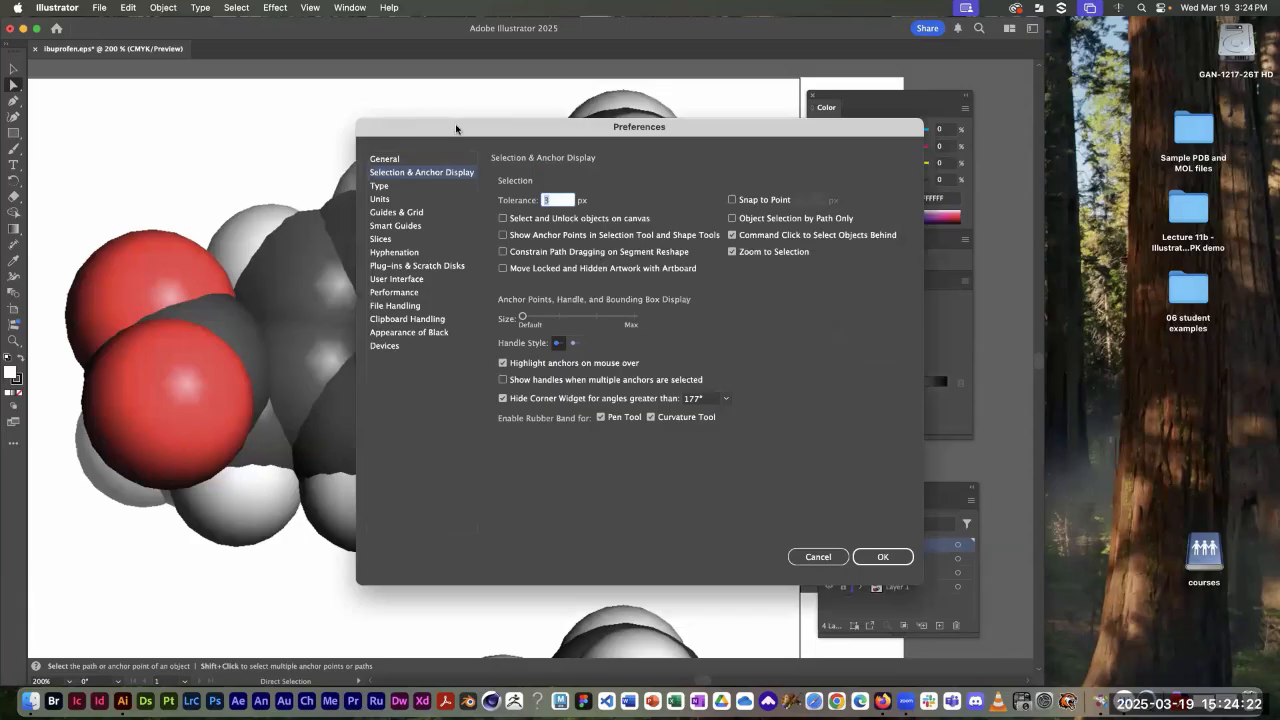
pyautogui.moveTo(458, 128); pyautogui.dragTo(157, 103)
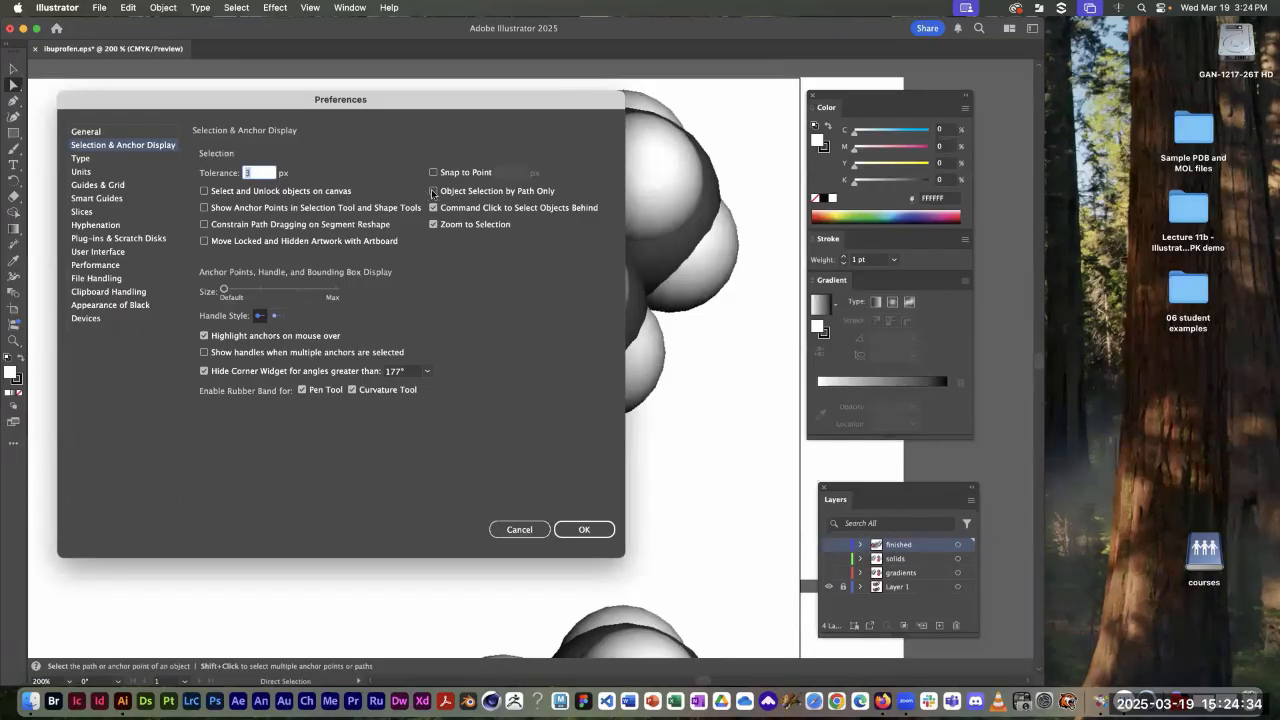
pyautogui.click(518, 528)
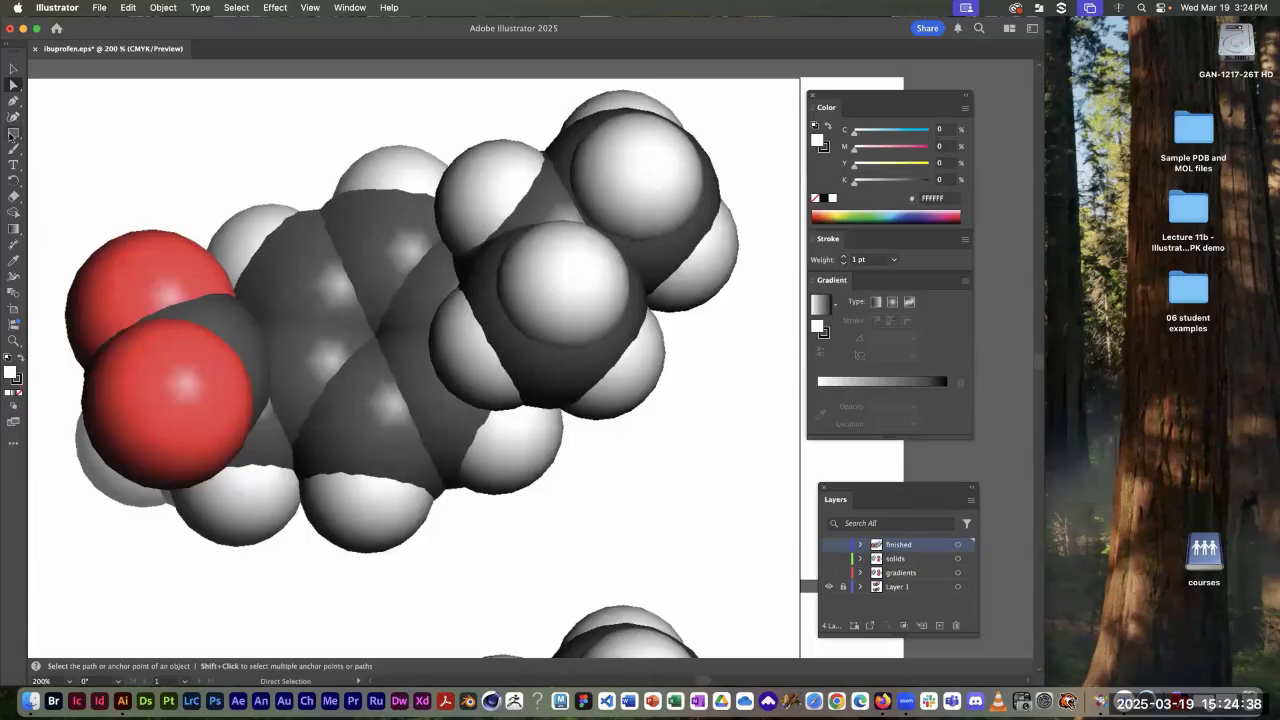
# Step: Add a new layer directly above Layer 1 for practice shapes
pyautogui.click(15, 132)
pyautogui.click(896, 587)
pyautogui.click(939, 625)
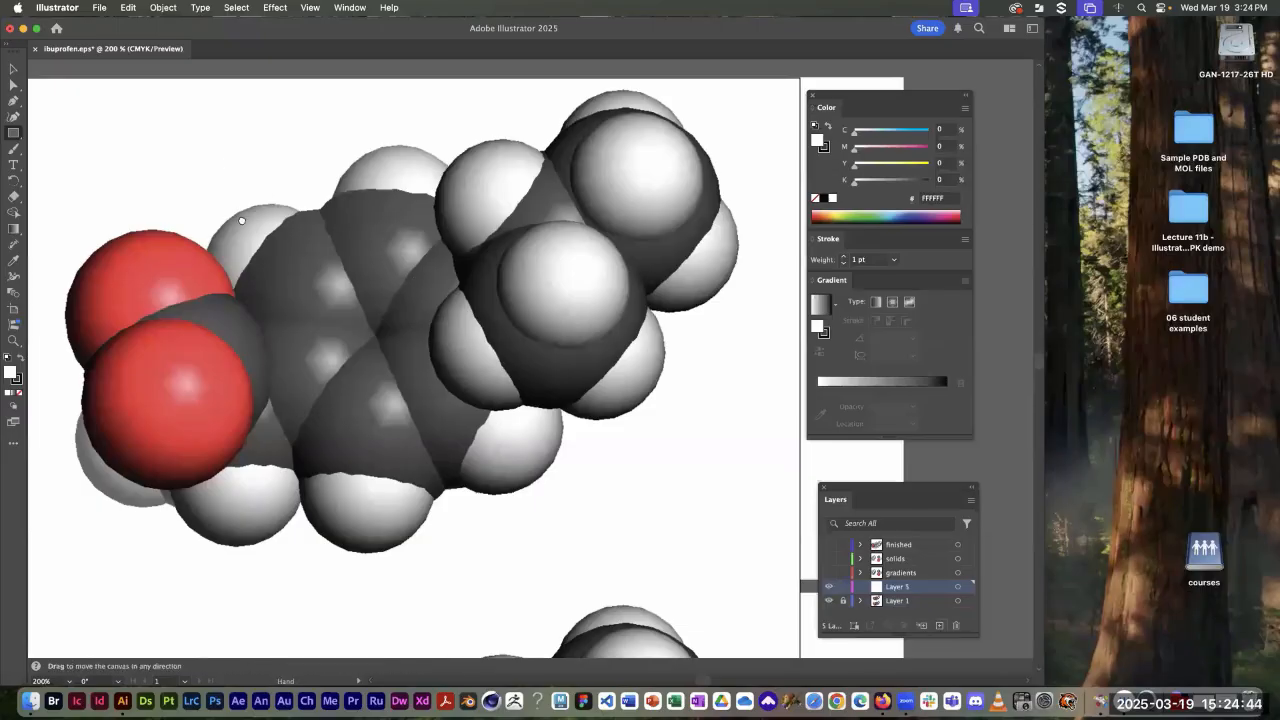
# Step: Draw a rectangle about 83 by 51 pt in the empty area above the red atoms and fill it with 58% cyan
pyautogui.scroll(5, 186, 234)
pyautogui.hscroll(-5, 186, 234)
pyautogui.moveTo(169, 217); pyautogui.dragTo(277, 283)
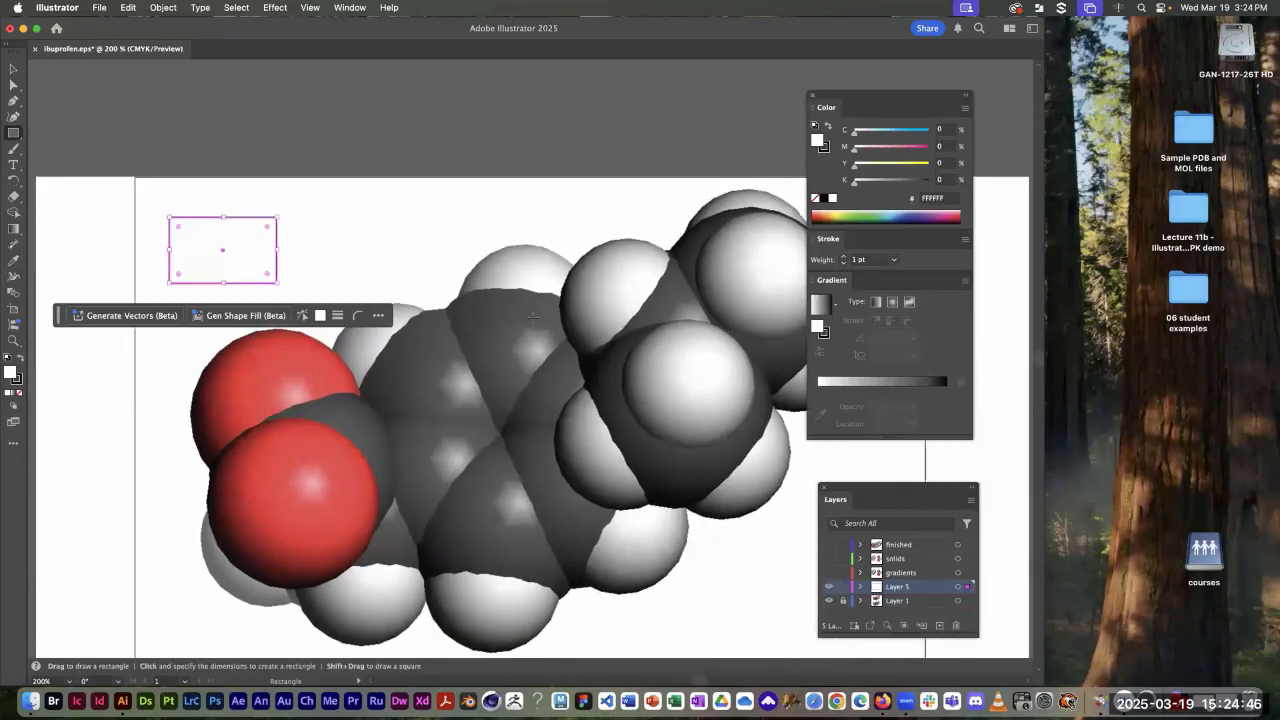
pyautogui.click(898, 133)
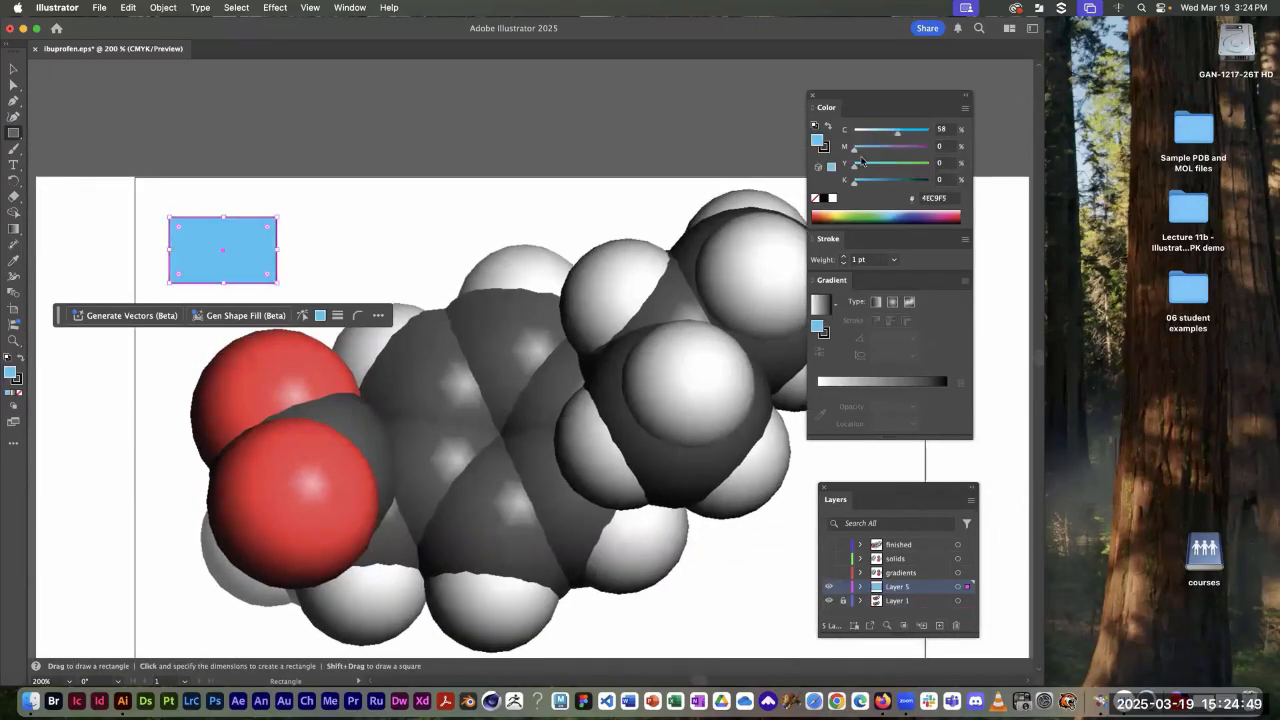
pyautogui.press('super+space')
pyautogui.click(307, 233)
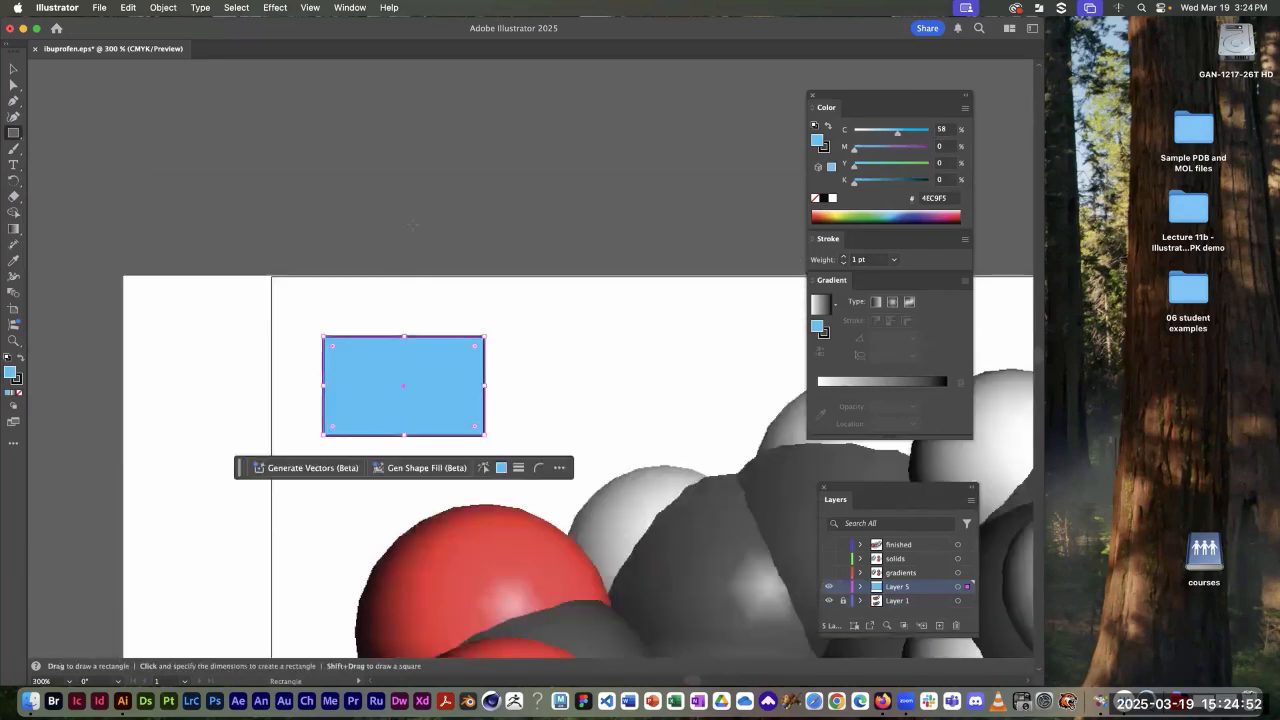
pyautogui.click(30, 91)
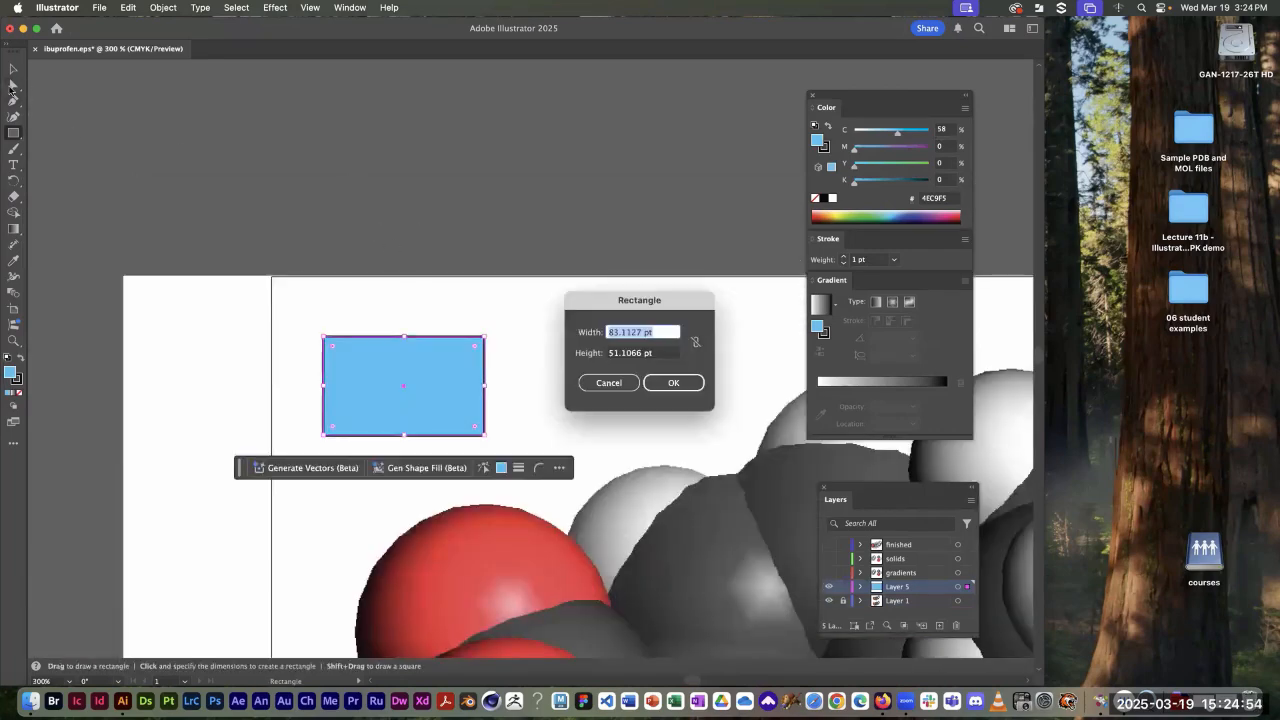
pyautogui.click(606, 382)
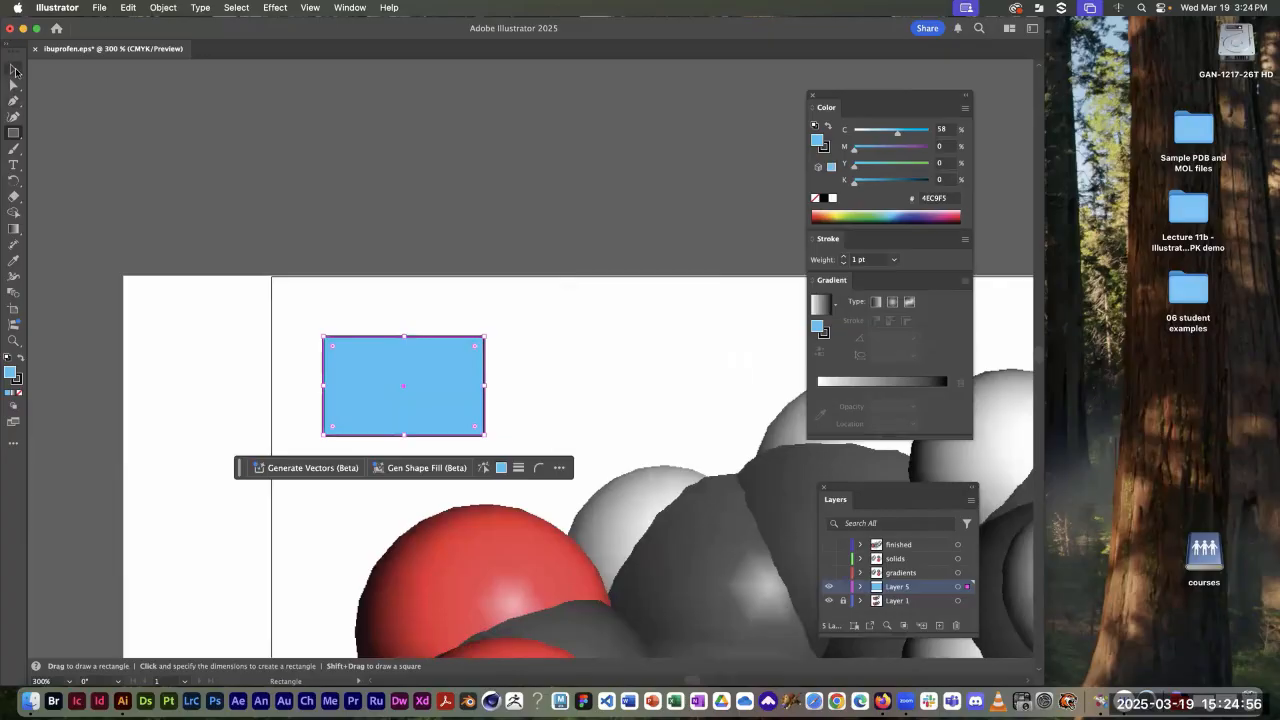
# Step: Move the blue rectangle slightly upward by its fill using the Direct Selection tool, and deselect it
pyautogui.click(13, 85)
pyautogui.click(608, 304)
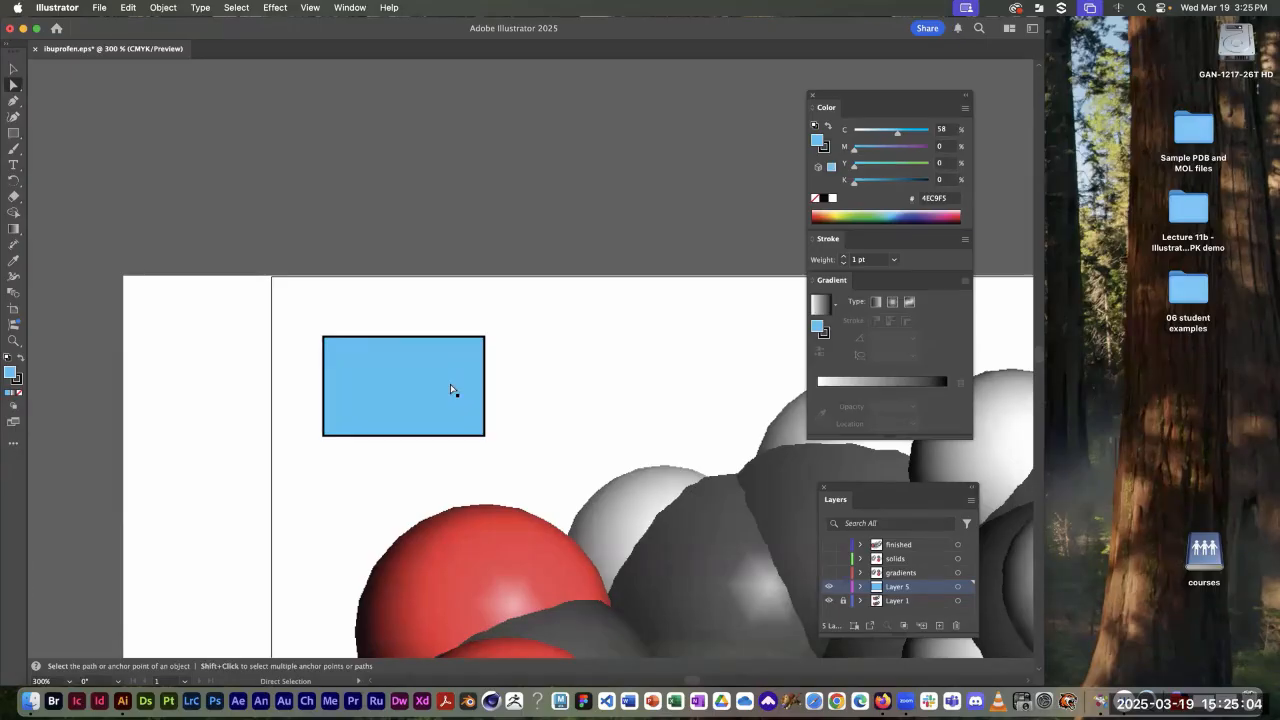
pyautogui.moveTo(452, 385)
pyautogui.mouseDown()
pyautogui.moveTo(514, 314)
pyautogui.moveTo(445, 364)
pyautogui.mouseUp()
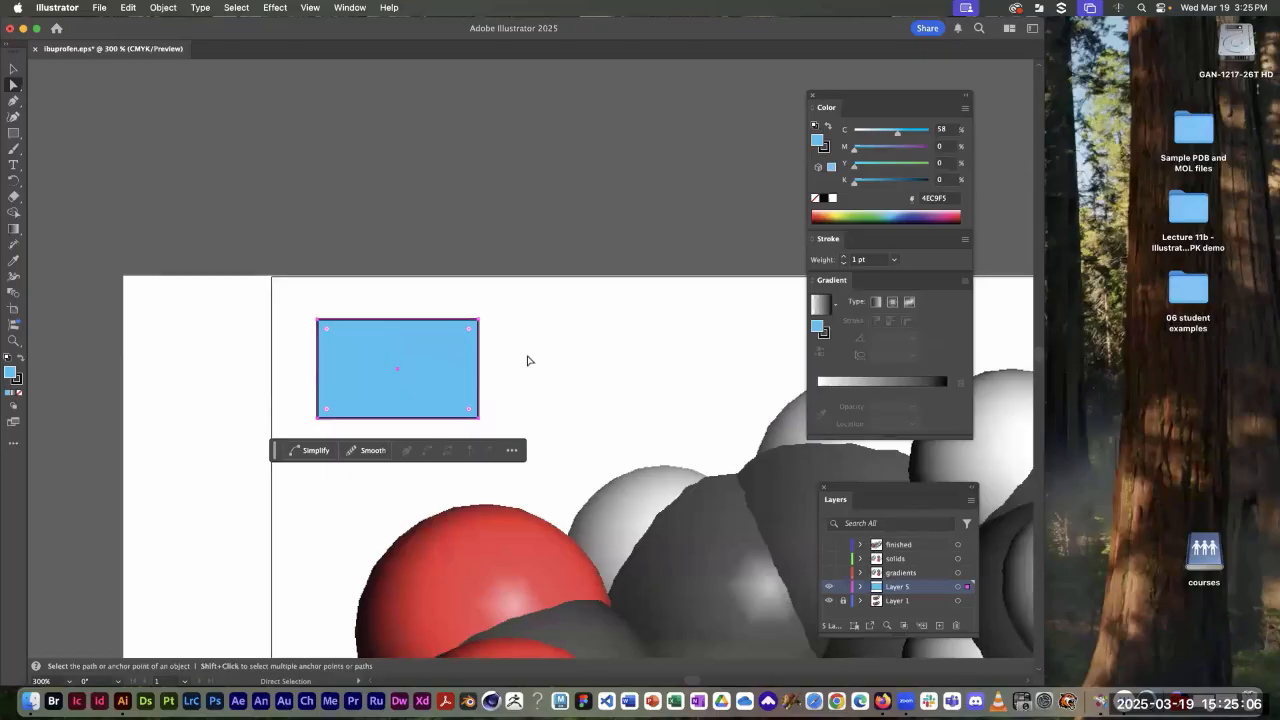
pyautogui.click(466, 231)
# Step: Shift the blue rectangle slightly to the right and up using the Selection tool
pyautogui.click(14, 69)
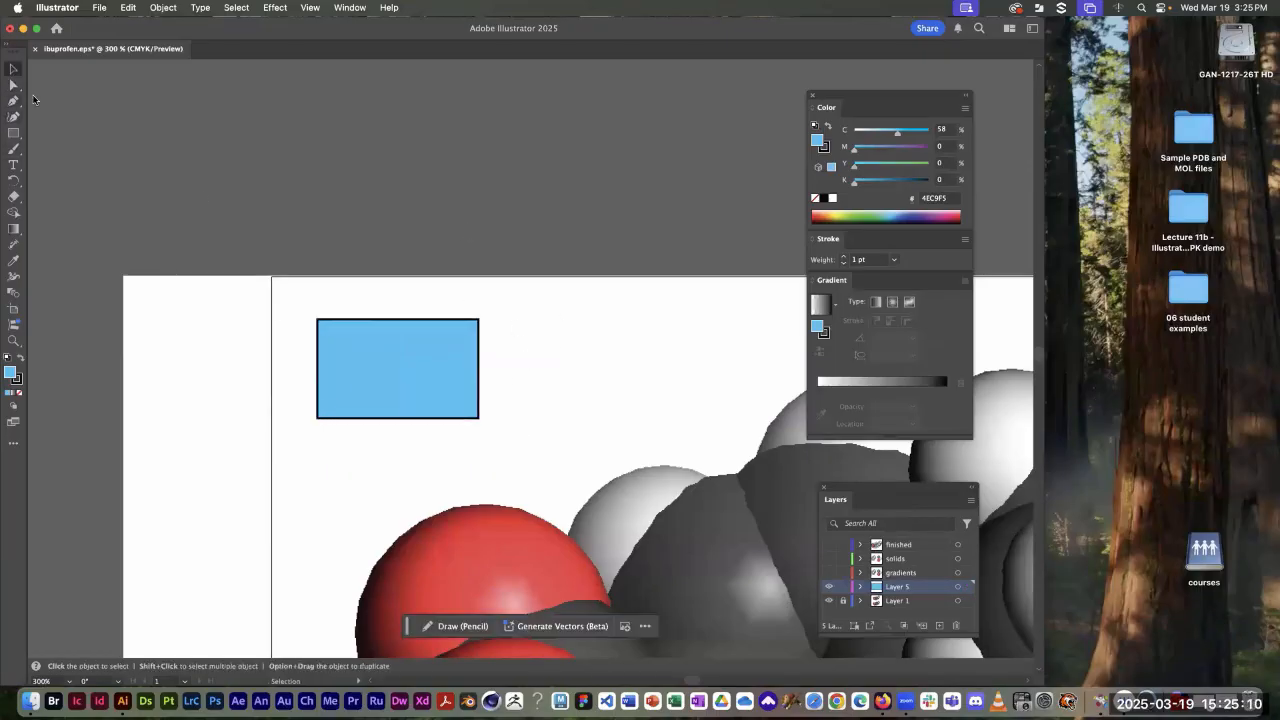
pyautogui.moveTo(479, 361)
pyautogui.mouseDown()
pyautogui.moveTo(549, 357)
pyautogui.moveTo(481, 370)
pyautogui.mouseUp()
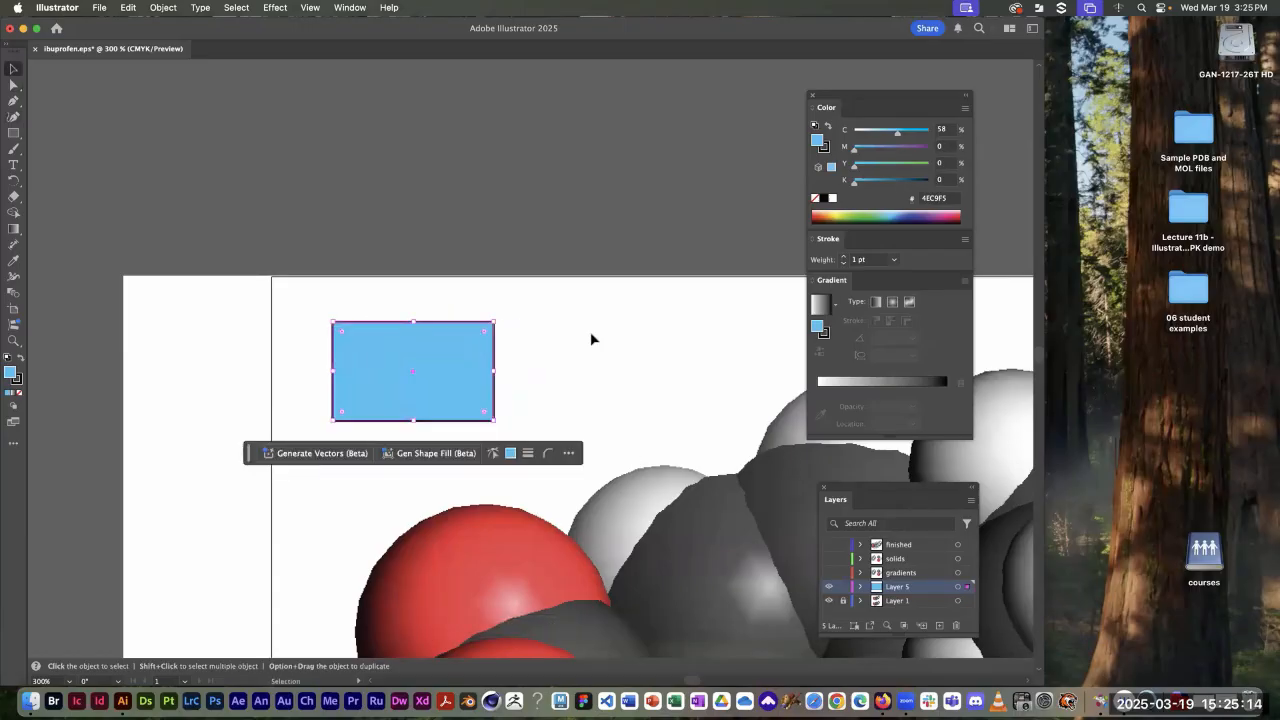
pyautogui.click(467, 266)
pyautogui.moveTo(443, 346)
pyautogui.mouseDown()
pyautogui.moveTo(489, 342)
pyautogui.moveTo(441, 336)
pyautogui.mouseUp()
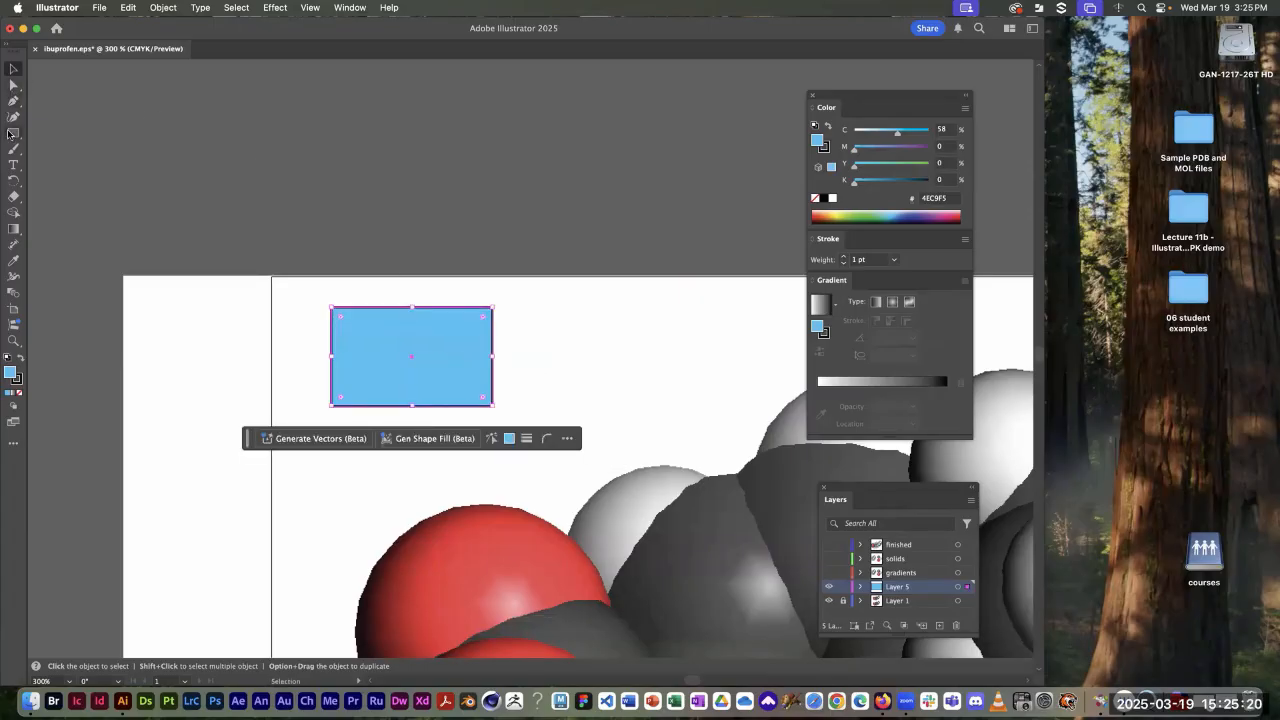
# Step: Draw four small rectangles with the same fill and stroke inside the left part of the blue rectangle
pyautogui.click(12, 133)
pyautogui.moveTo(429, 371); pyautogui.dragTo(559, 362)
pyautogui.keyDown('super'); pyautogui.click(559, 362); pyautogui.keyUp('super')
pyautogui.moveTo(318, 250); pyautogui.dragTo(457, 306)
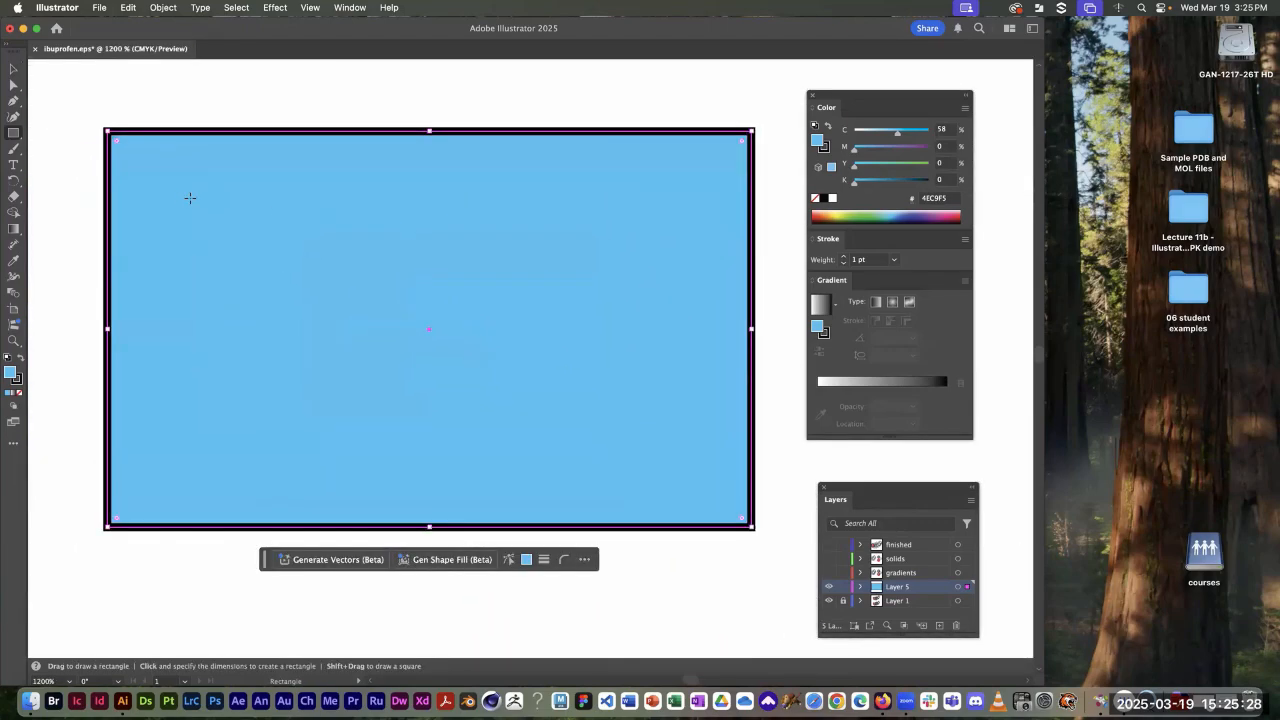
pyautogui.moveTo(230, 204); pyautogui.dragTo(278, 245)
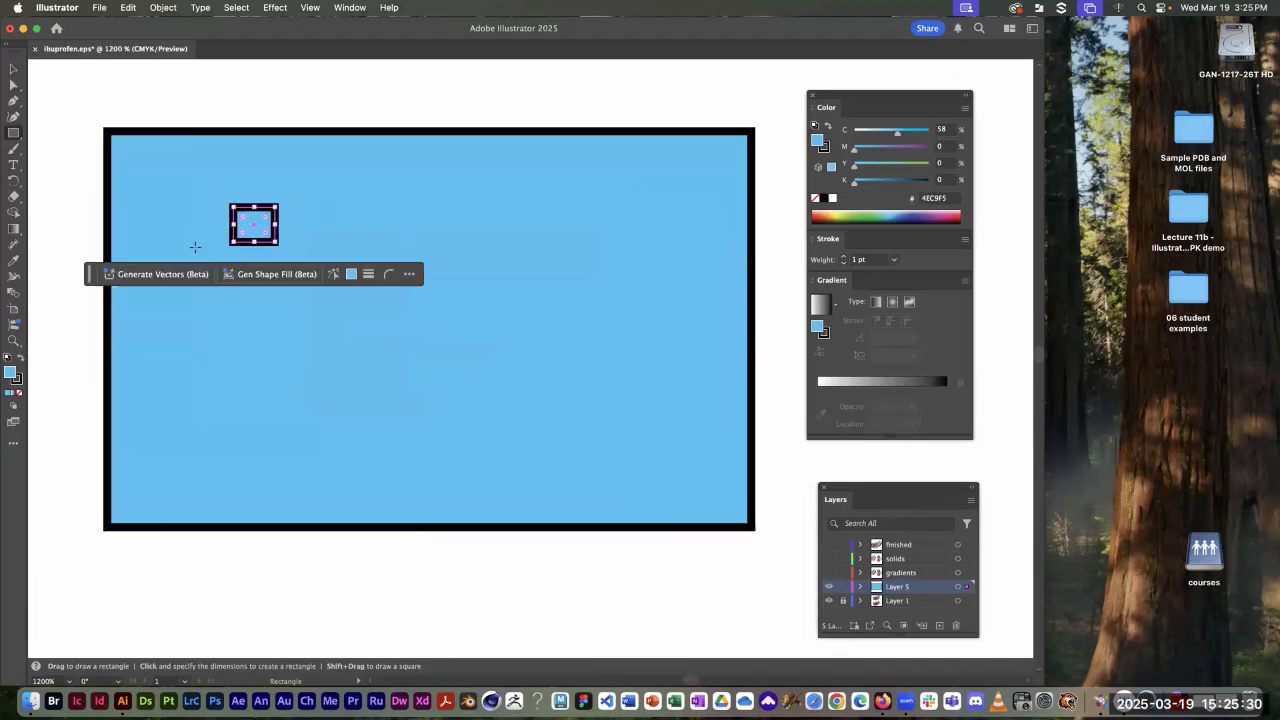
pyautogui.moveTo(191, 241); pyautogui.dragTo(282, 331)
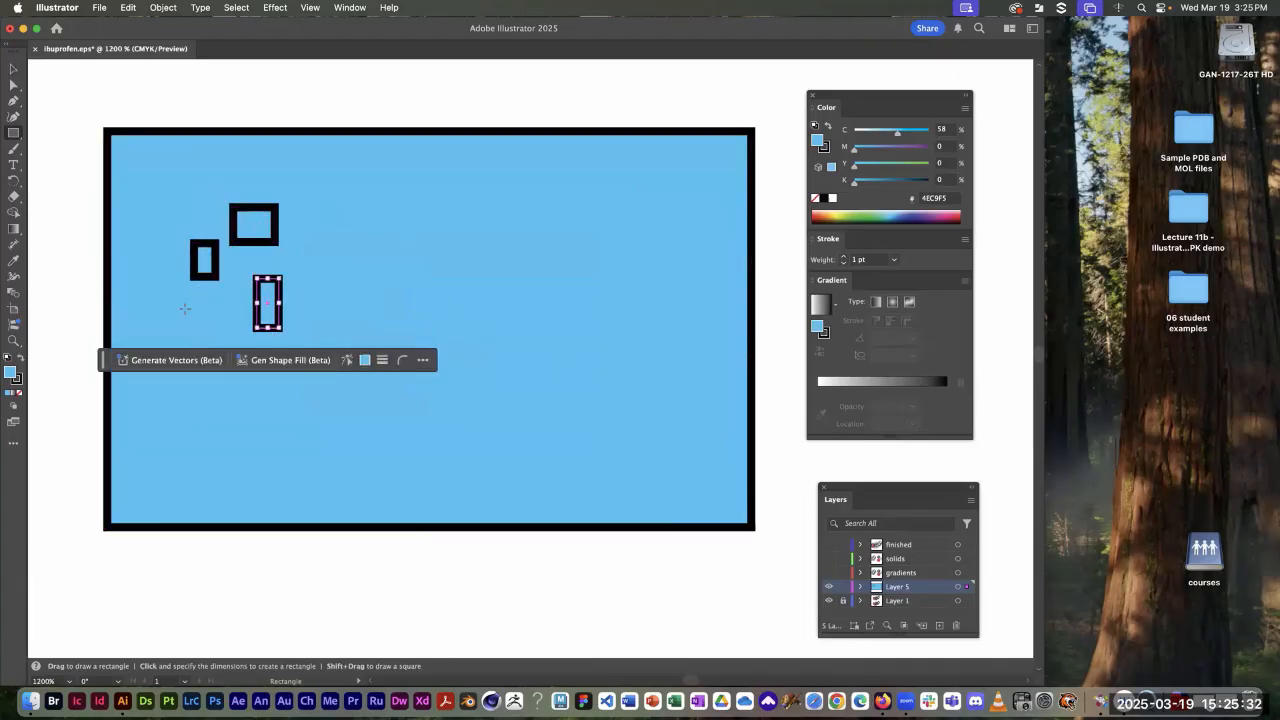
pyautogui.moveTo(192, 390); pyautogui.dragTo(196, 393)
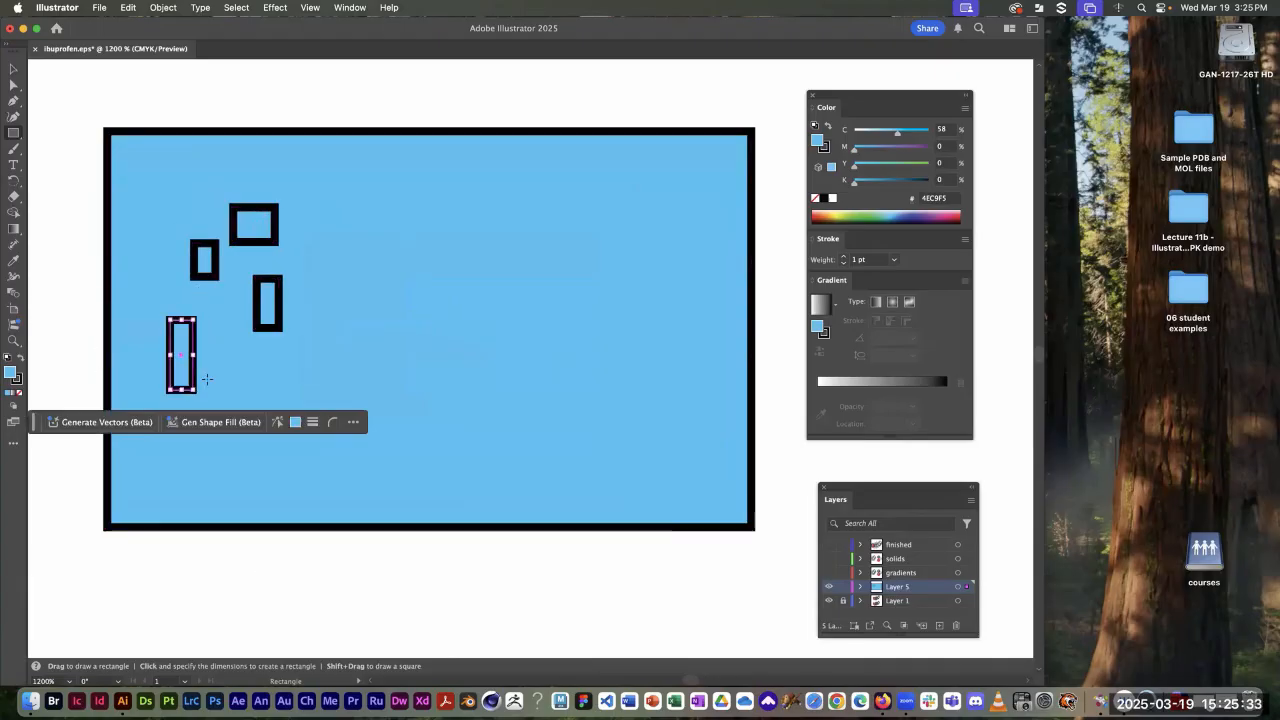
# Step: Hide the contextual task bar and draw three more small rectangles inside the left part of the blue rectangle
pyautogui.click(353, 424)
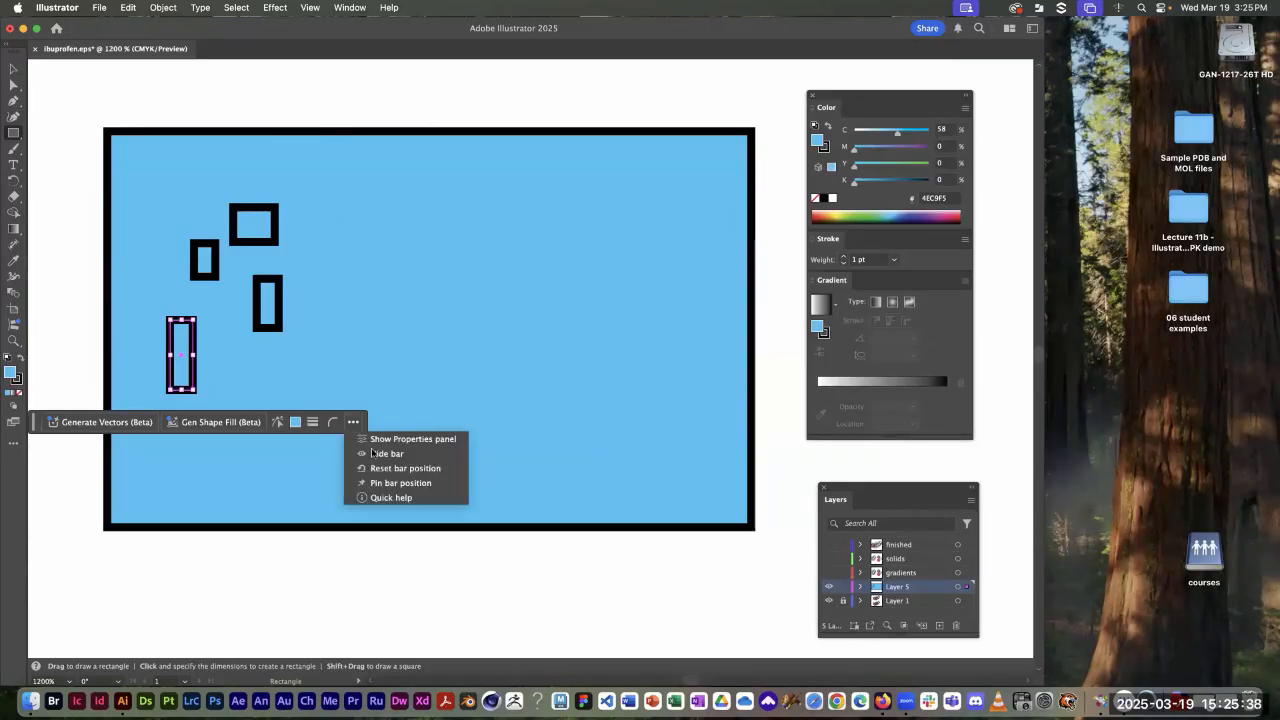
pyautogui.click(380, 455)
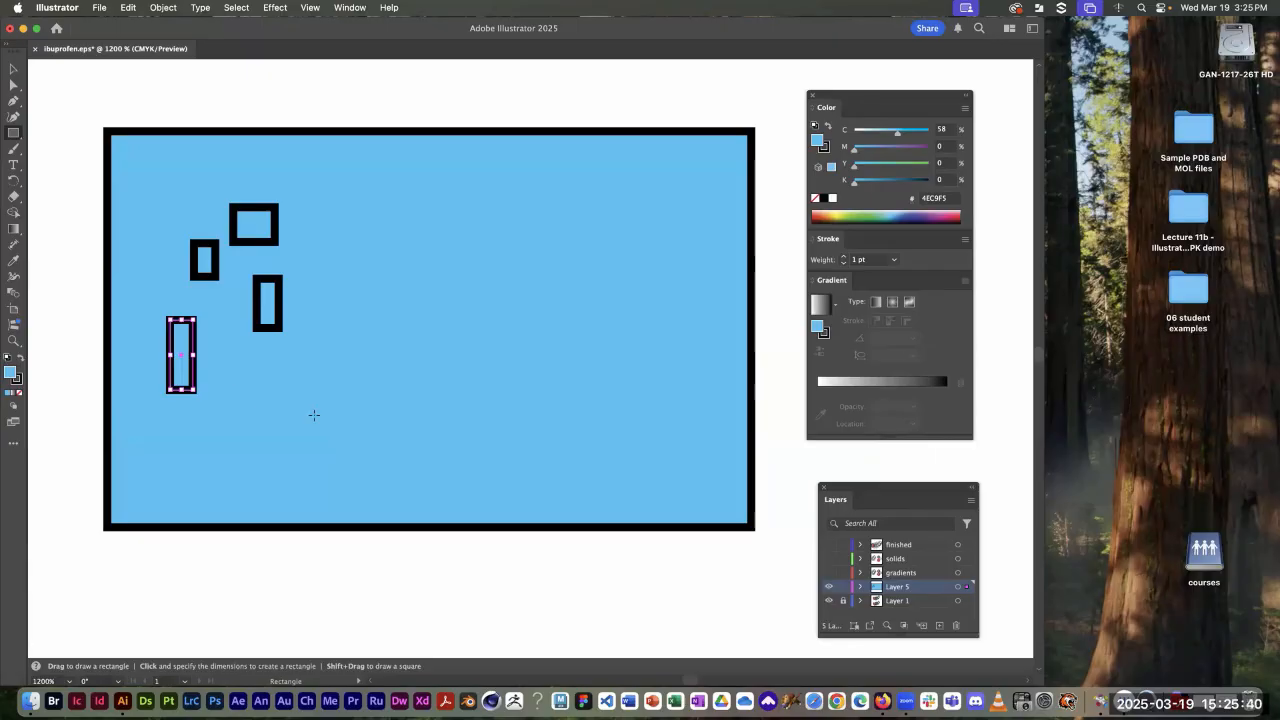
pyautogui.moveTo(233, 365); pyautogui.dragTo(319, 440)
pyautogui.moveTo(318, 200); pyautogui.dragTo(360, 284)
pyautogui.moveTo(140, 157); pyautogui.dragTo(176, 213)
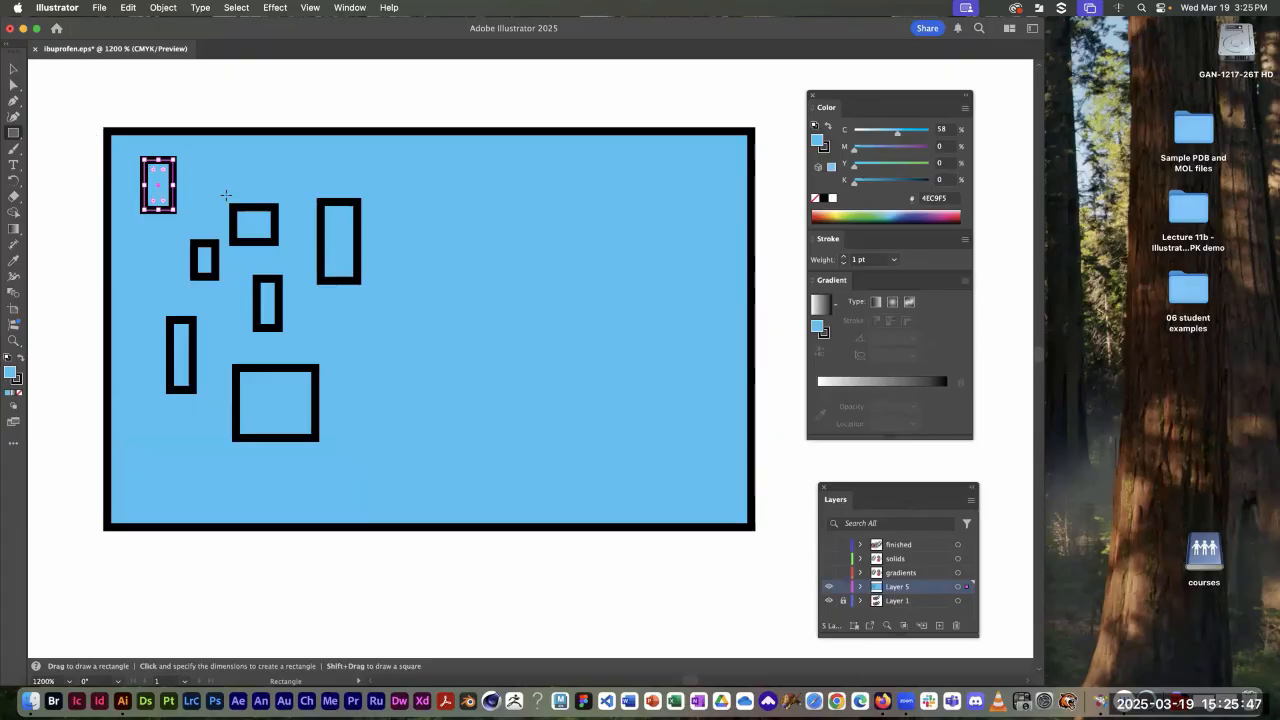
# Step: Try to marquee-select the small rectangles from inside the blue fill, shift the small ones as a set, and undo both moves
pyautogui.click(13, 86)
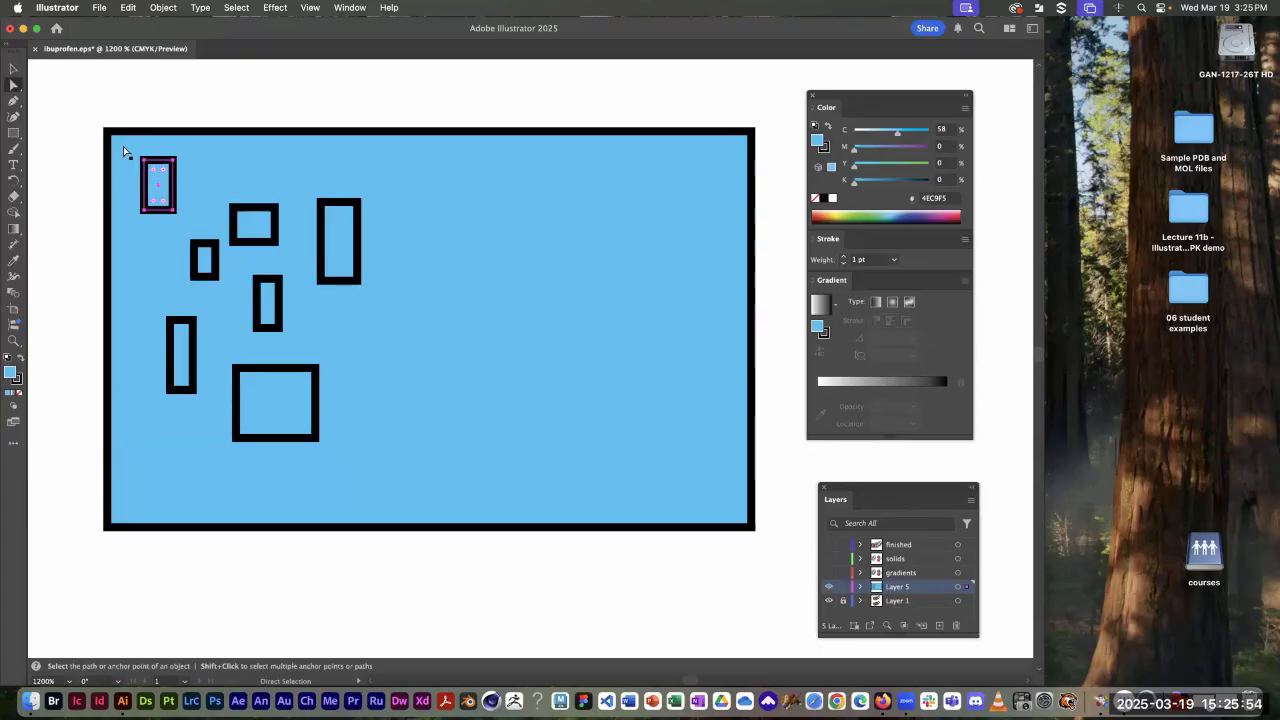
pyautogui.moveTo(123, 146); pyautogui.dragTo(483, 414)
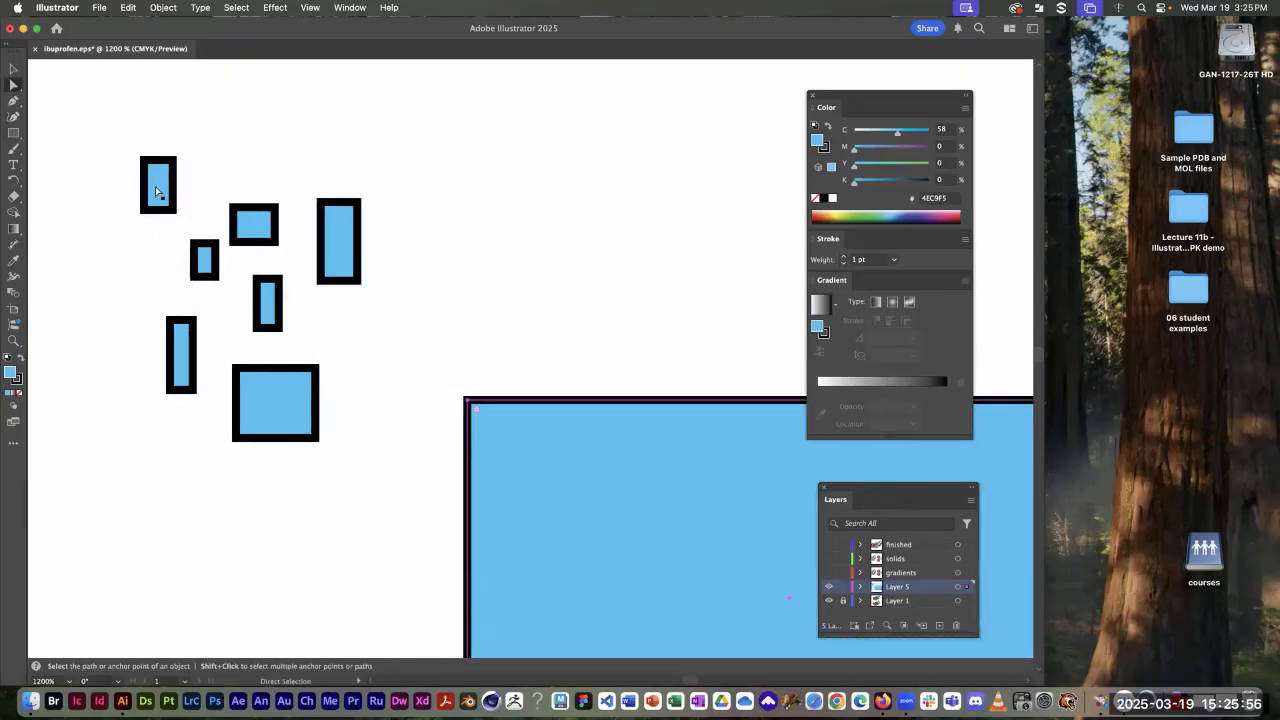
pyautogui.moveTo(114, 124); pyautogui.dragTo(395, 488)
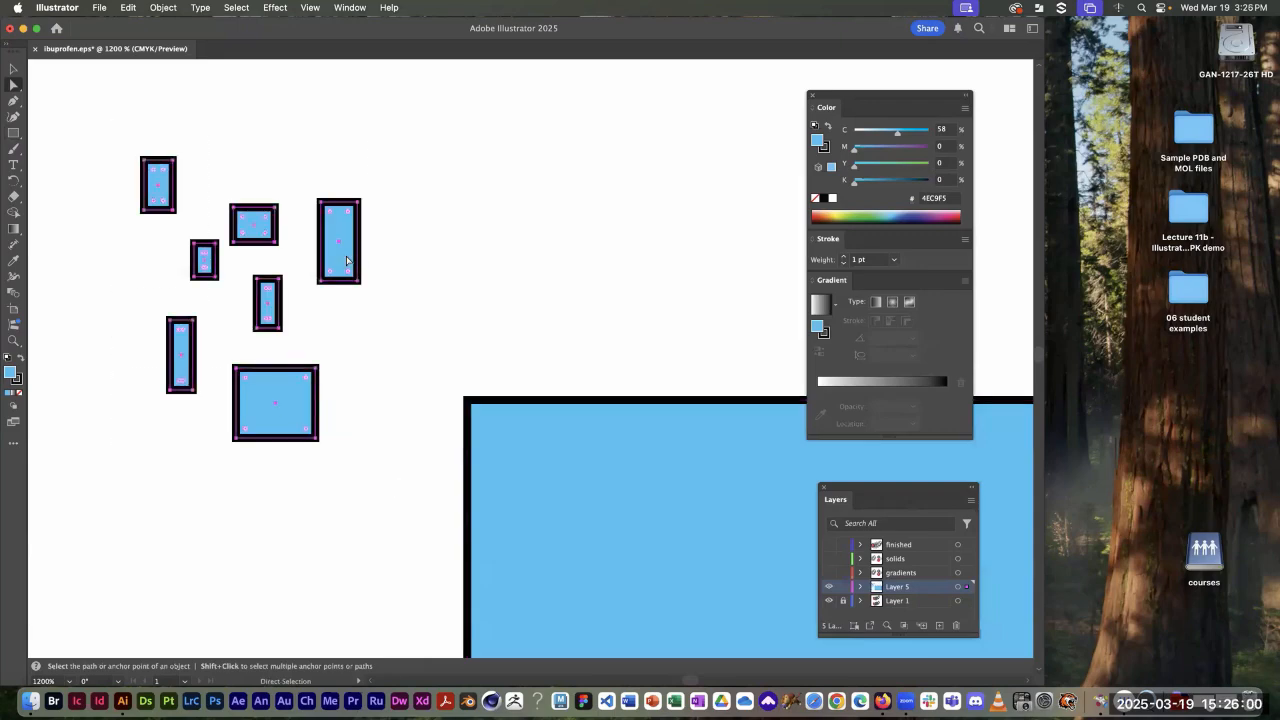
pyautogui.moveTo(347, 260); pyautogui.dragTo(330, 224)
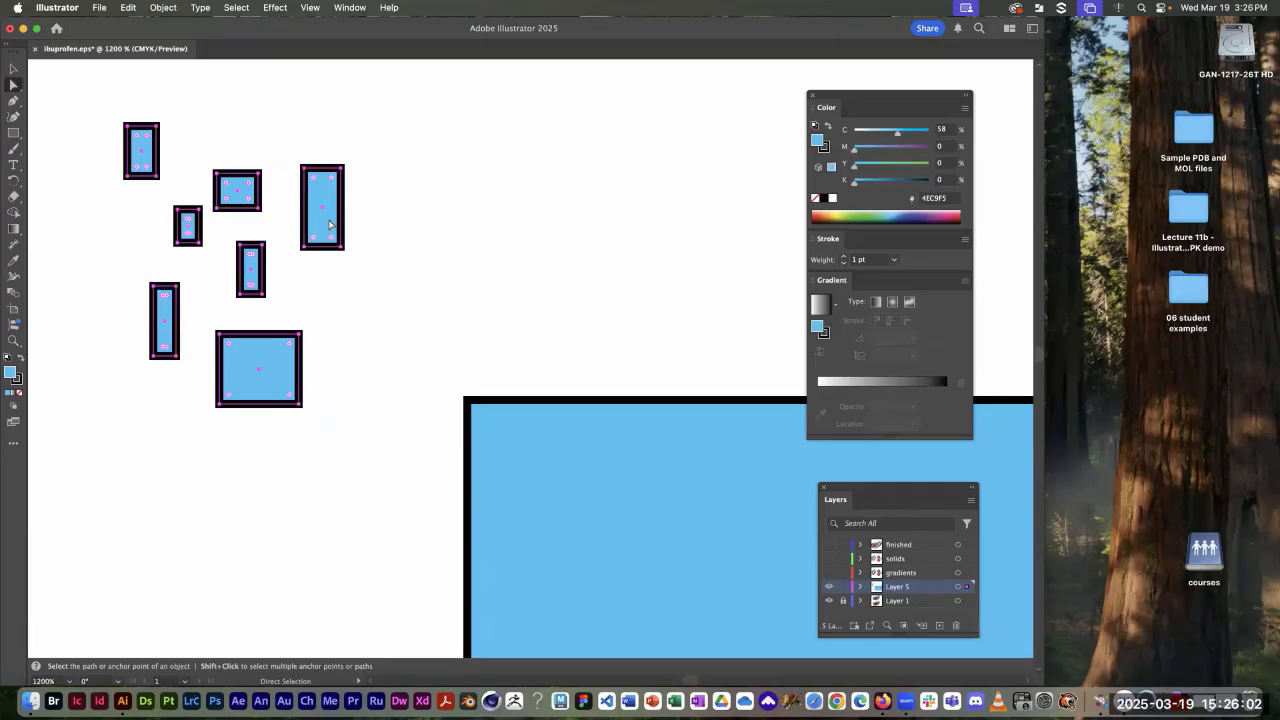
pyautogui.press('super+z')
pyautogui.press('super+z')
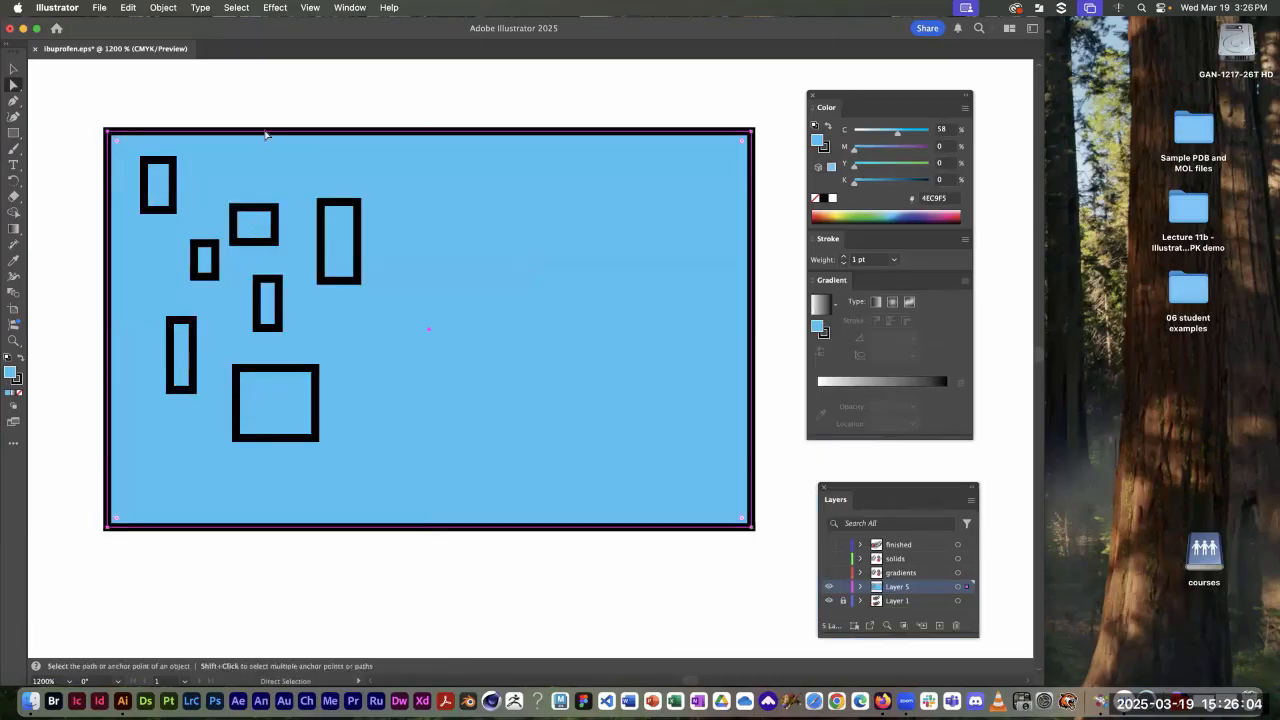
# Step: Try again to marquee-select the small rectangles starting on the blue fill, and undo the large rectangle's move
pyautogui.click(195, 90)
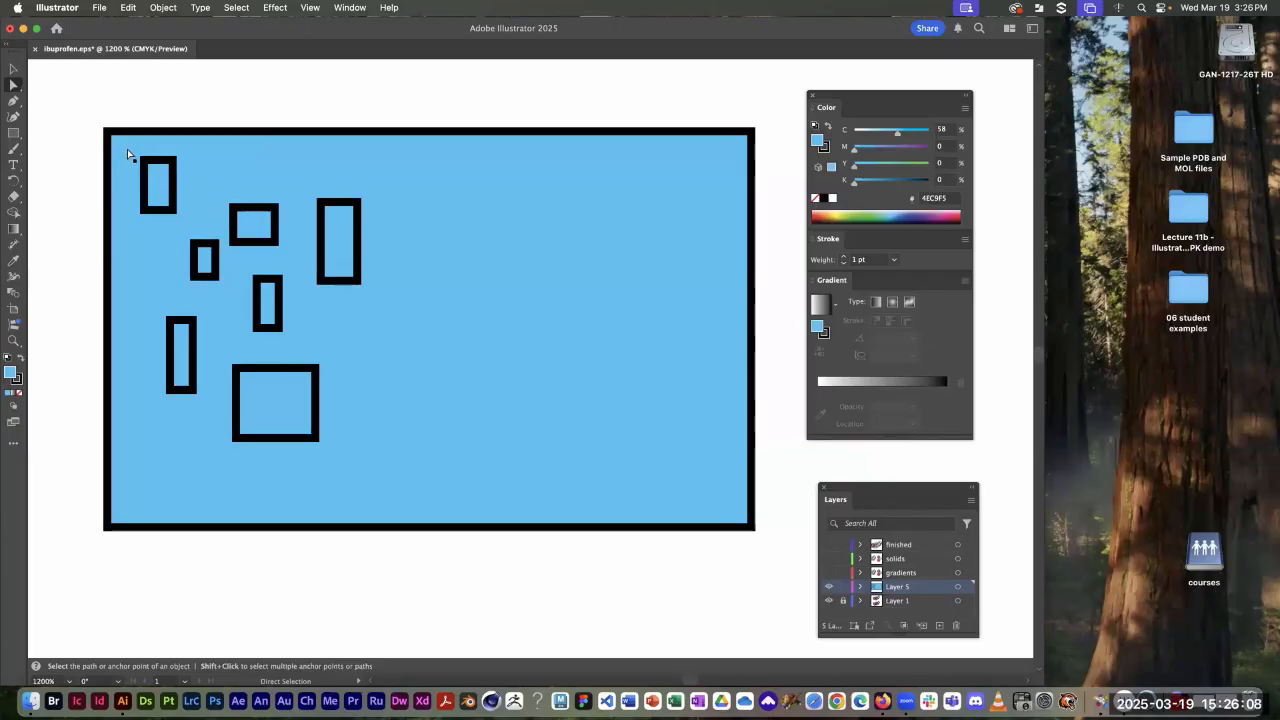
pyautogui.moveTo(127, 149); pyautogui.dragTo(446, 353)
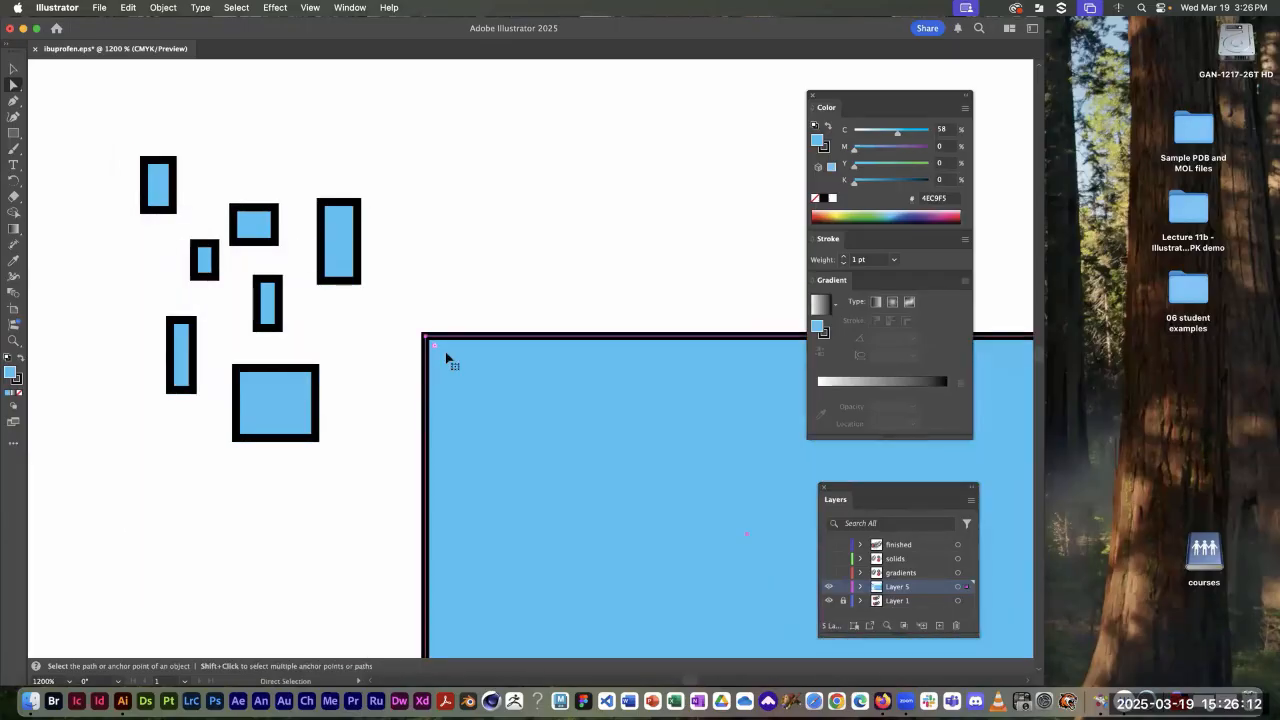
pyautogui.press('super+z')
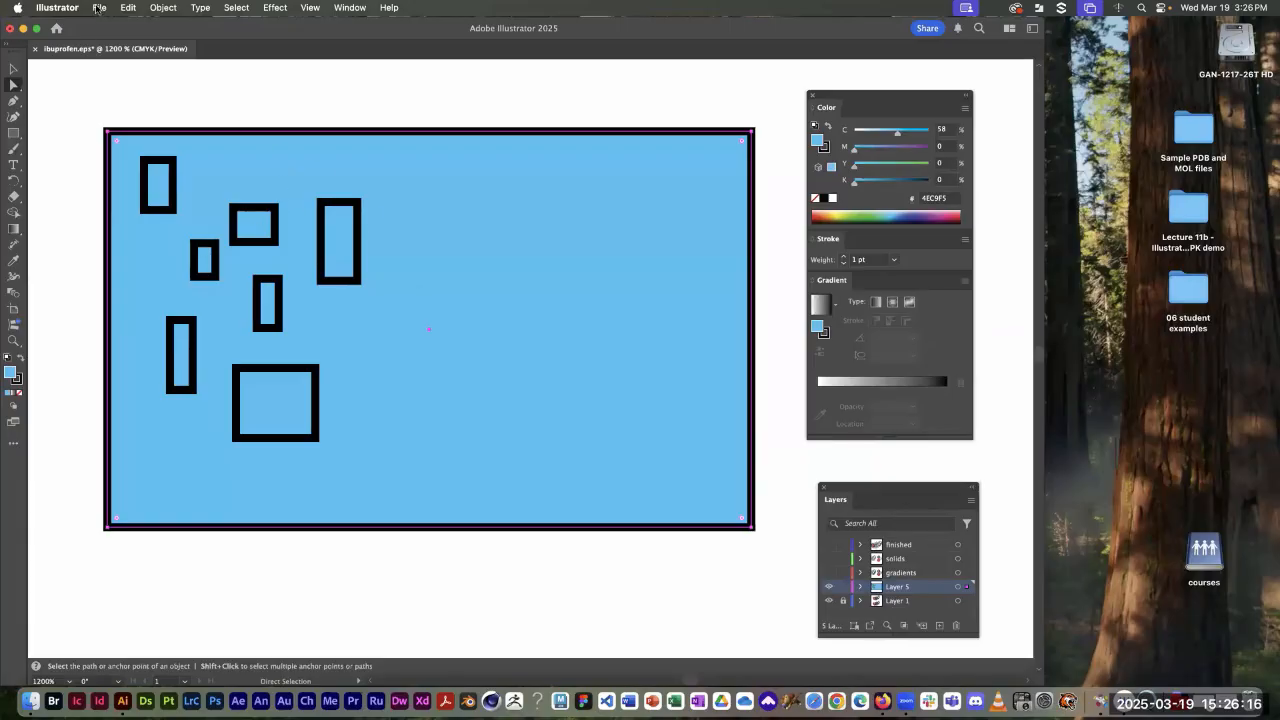
# Step: Enable Object Selection by Path Only in the Selection & Anchor Display preferences
pyautogui.click(62, 8)
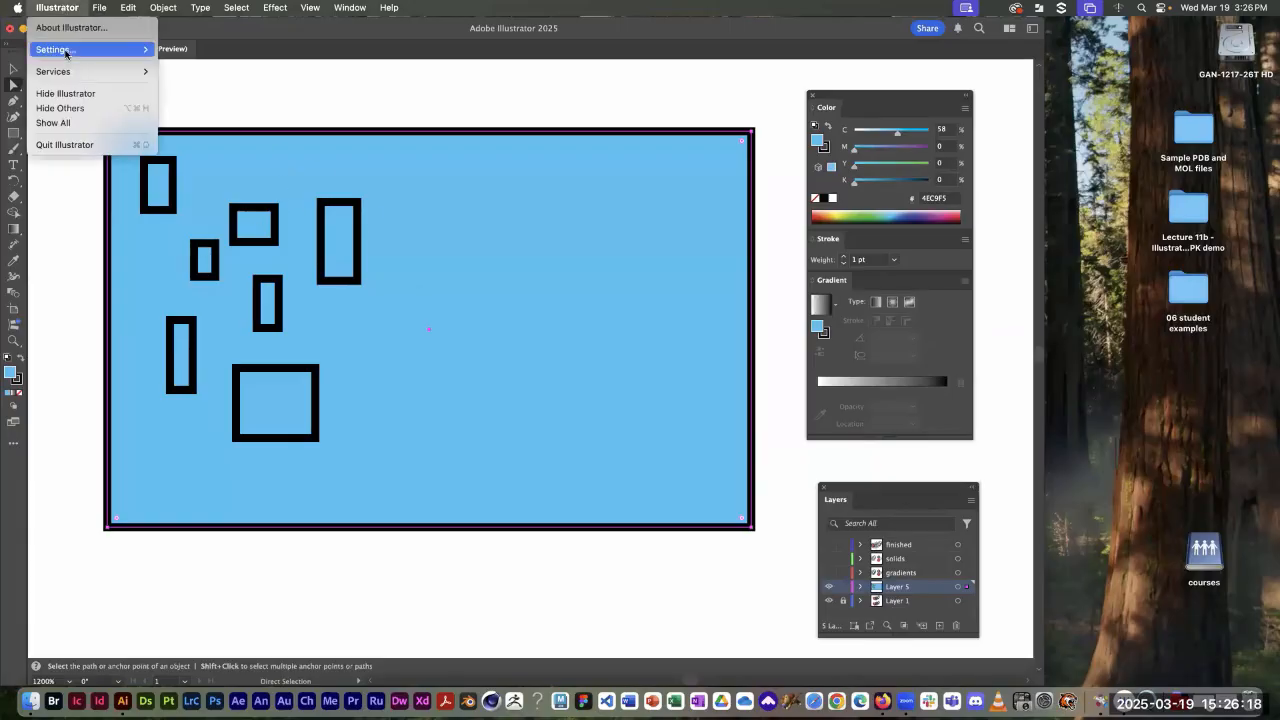
pyautogui.moveTo(68, 54)
pyautogui.click(223, 65)
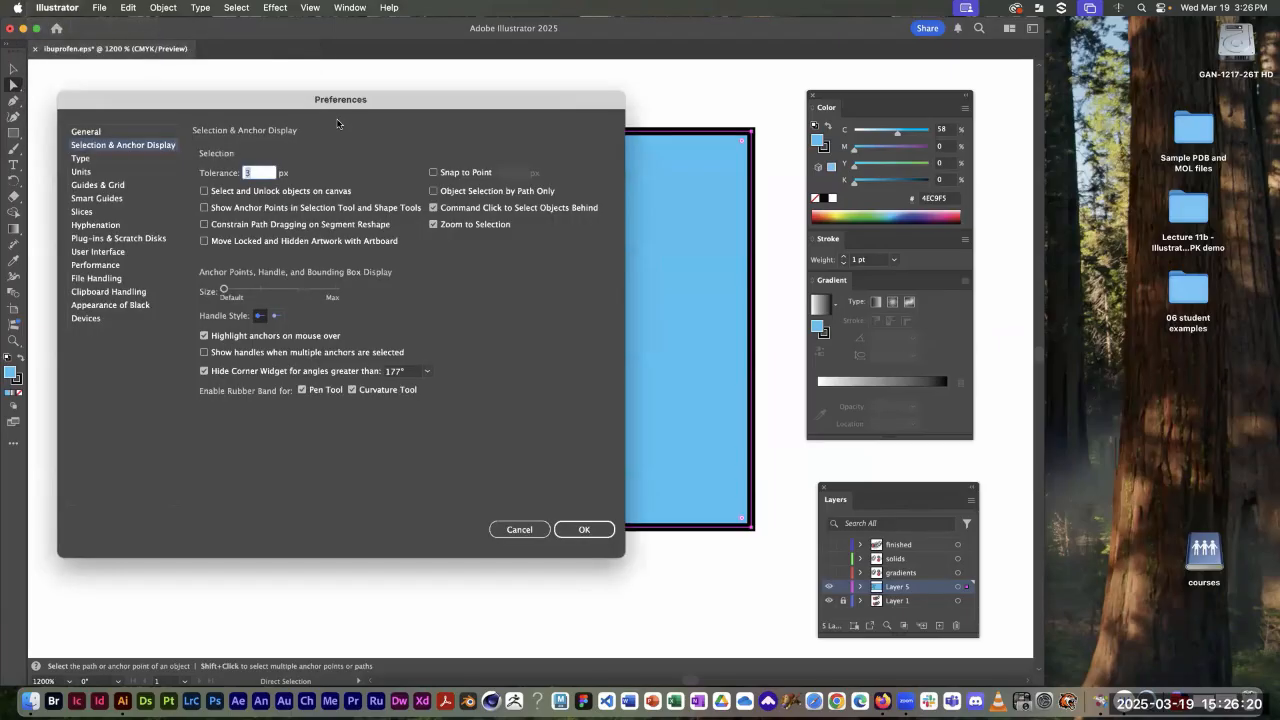
pyautogui.click(466, 192)
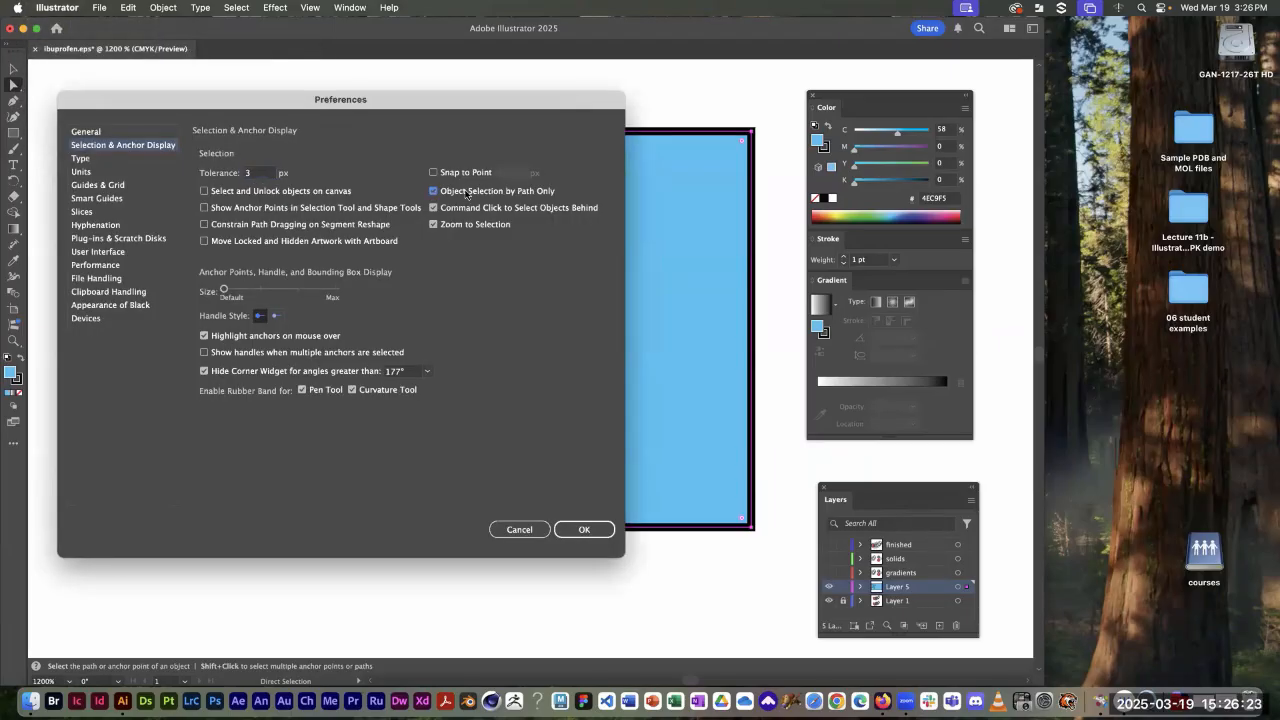
pyautogui.click(577, 531)
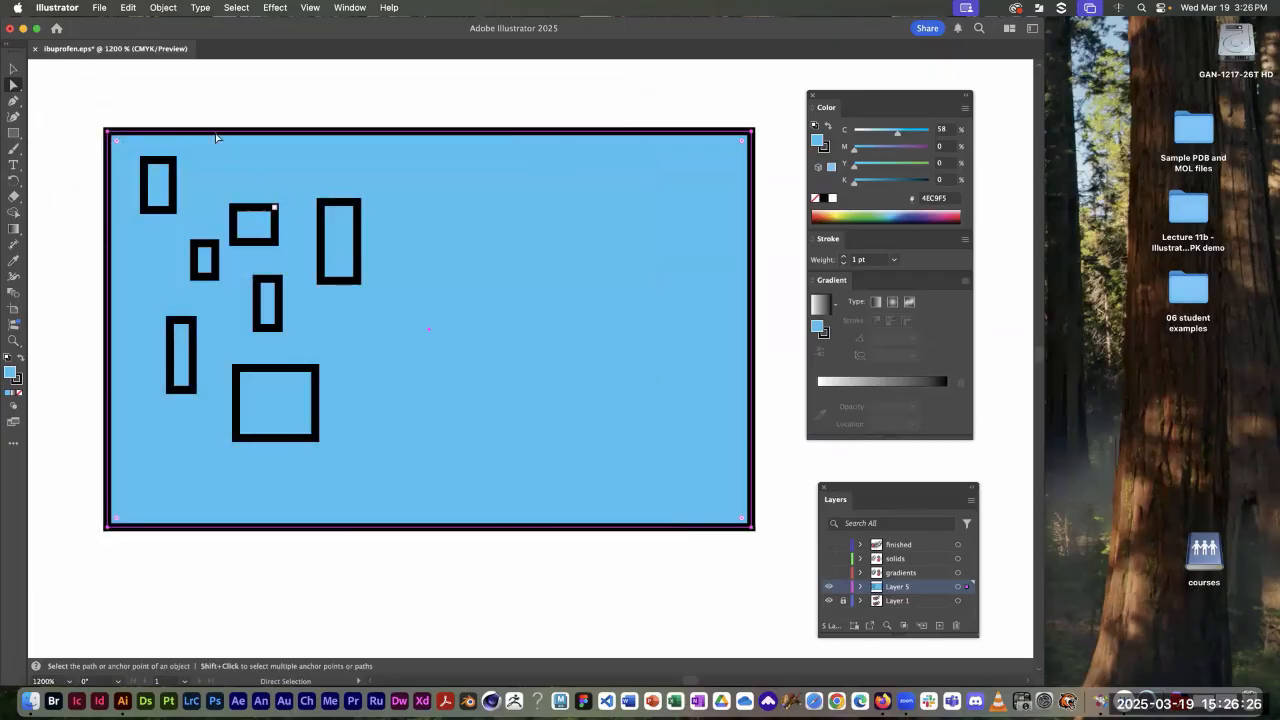
# Step: Marquee-select all seven small rectangles starting on the blue fill, shift them slightly downward together, and deselect them
pyautogui.click(205, 111)
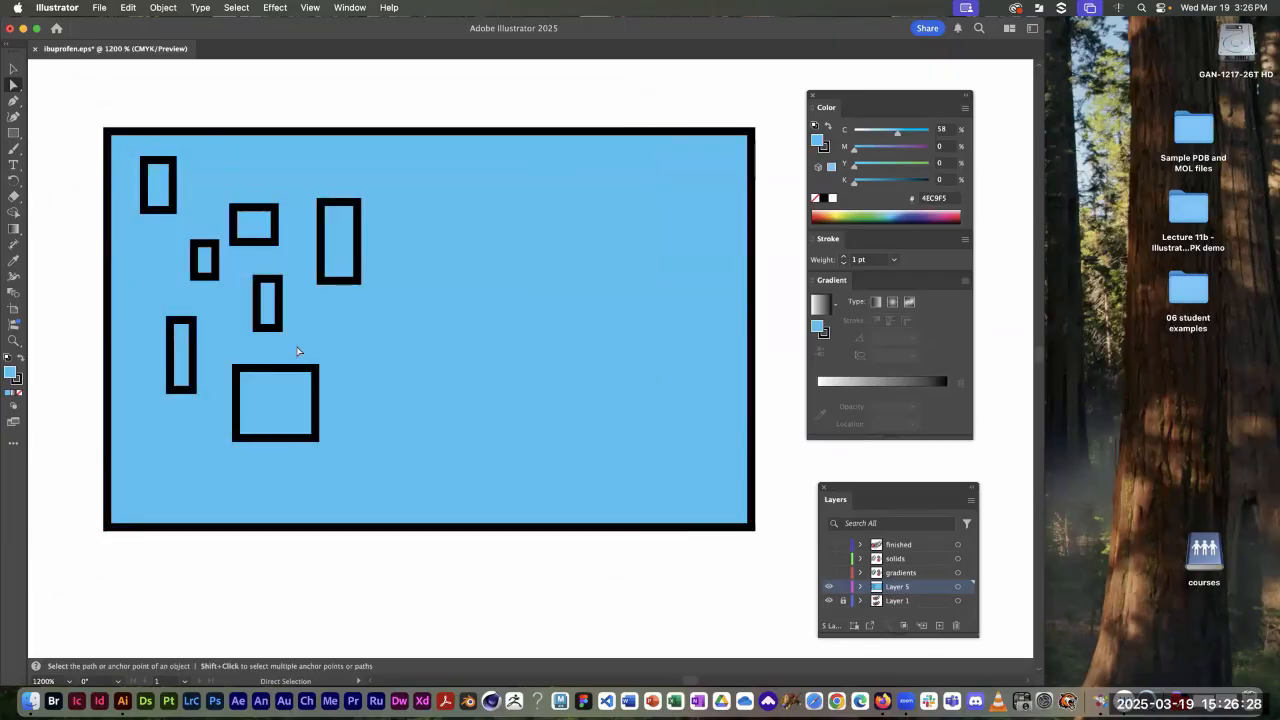
pyautogui.moveTo(128, 148); pyautogui.dragTo(376, 462)
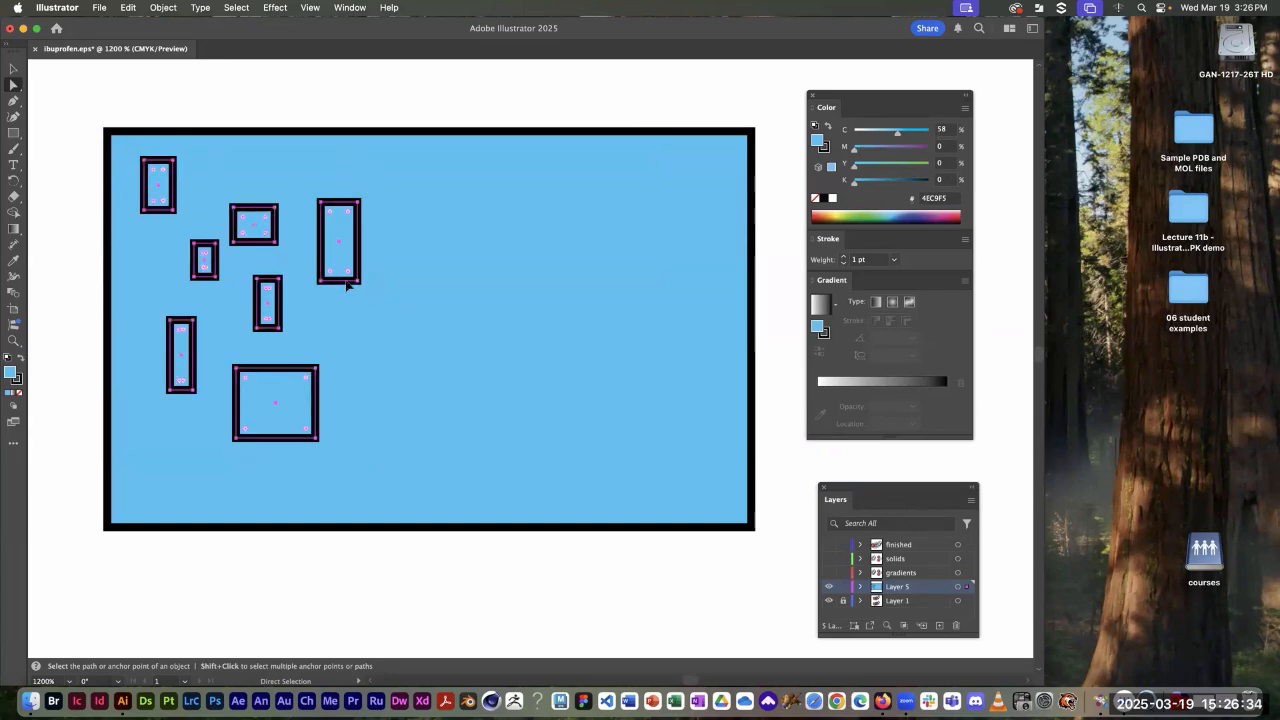
pyautogui.moveTo(348, 287); pyautogui.dragTo(349, 316)
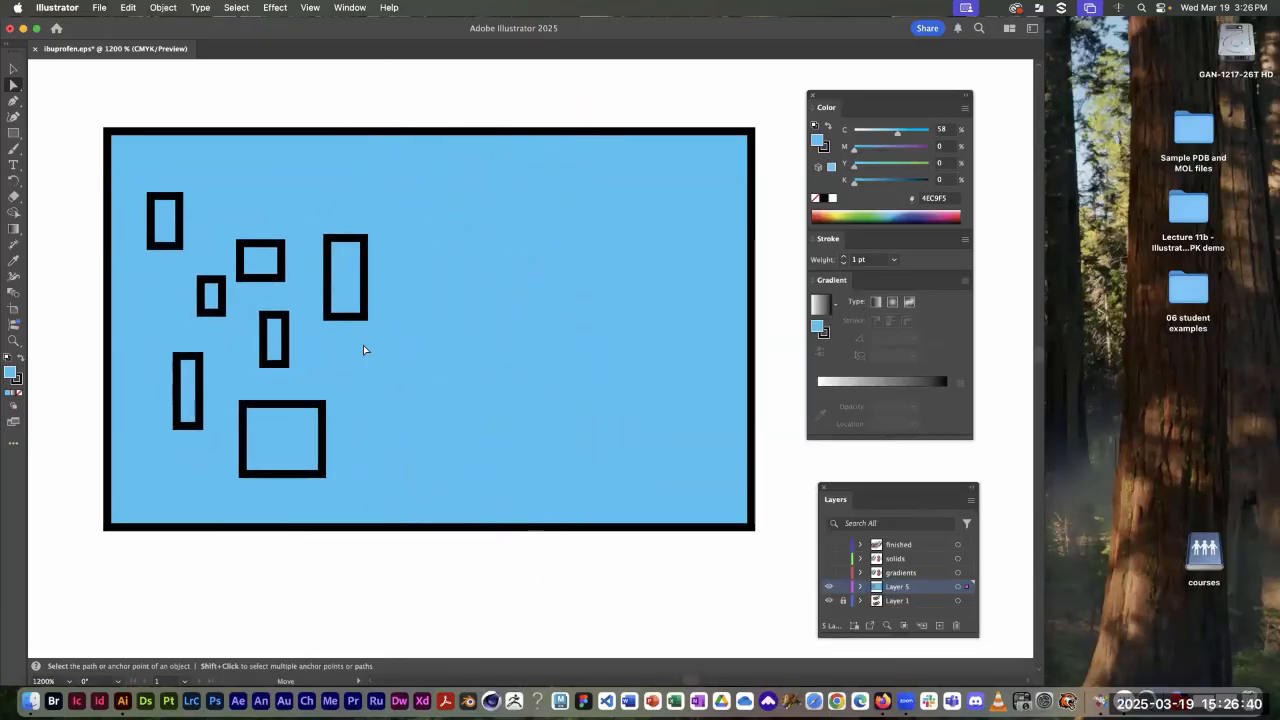
pyautogui.click(283, 77)
# Step: Move the large blue rectangle slightly with the Selection tool by its outline, and shift the tall small rectangle upward by its outline
pyautogui.click(15, 69)
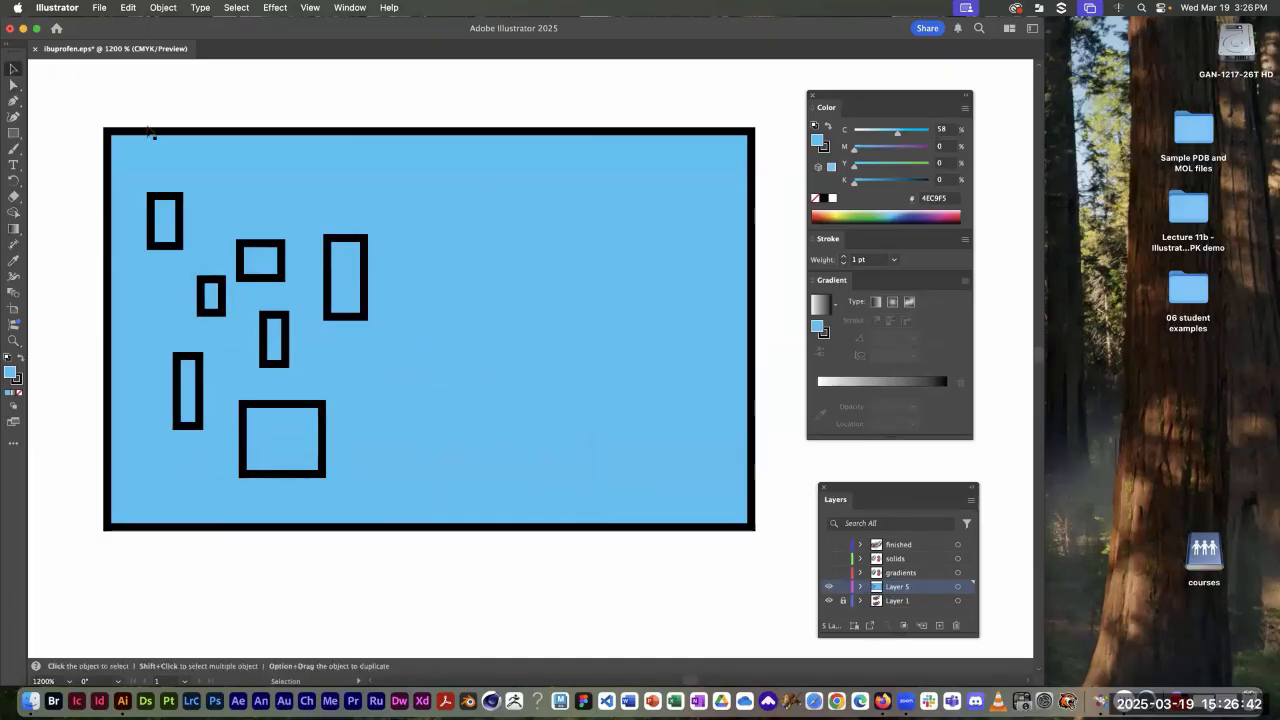
pyautogui.moveTo(194, 132)
pyautogui.mouseDown()
pyautogui.moveTo(178, 113)
pyautogui.moveTo(194, 137)
pyautogui.mouseUp()
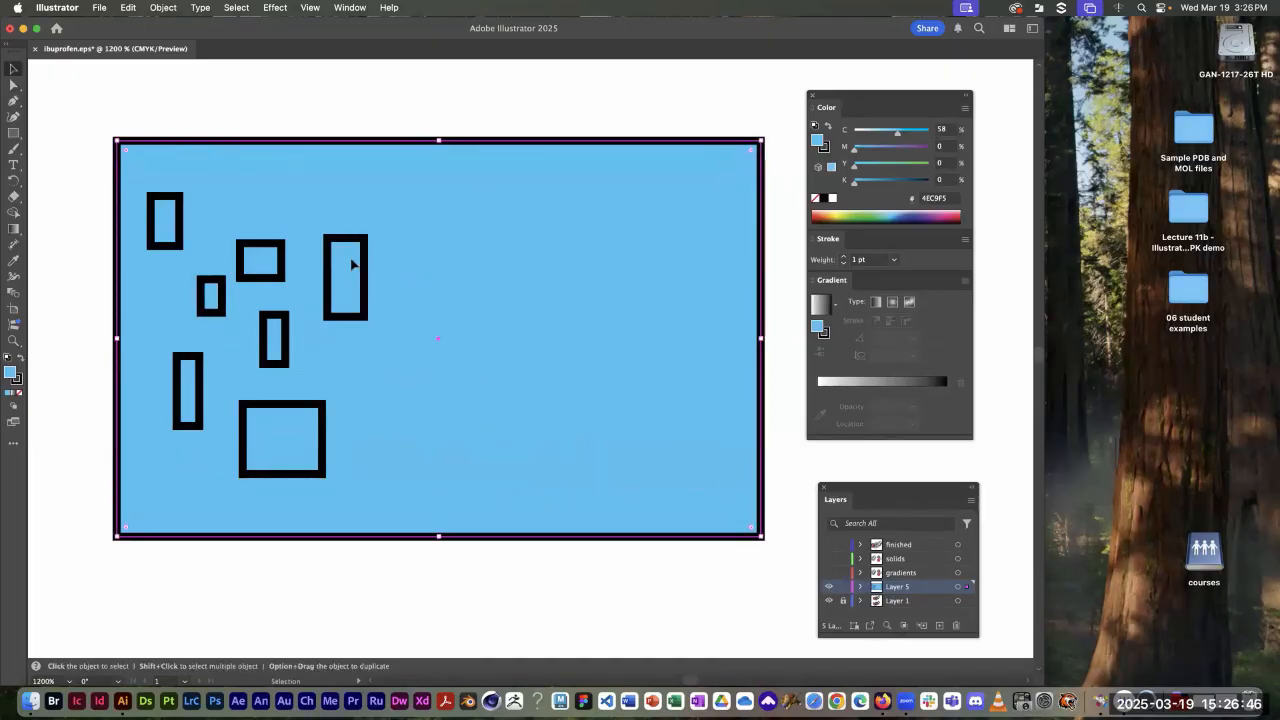
pyautogui.moveTo(369, 236); pyautogui.dragTo(379, 202)
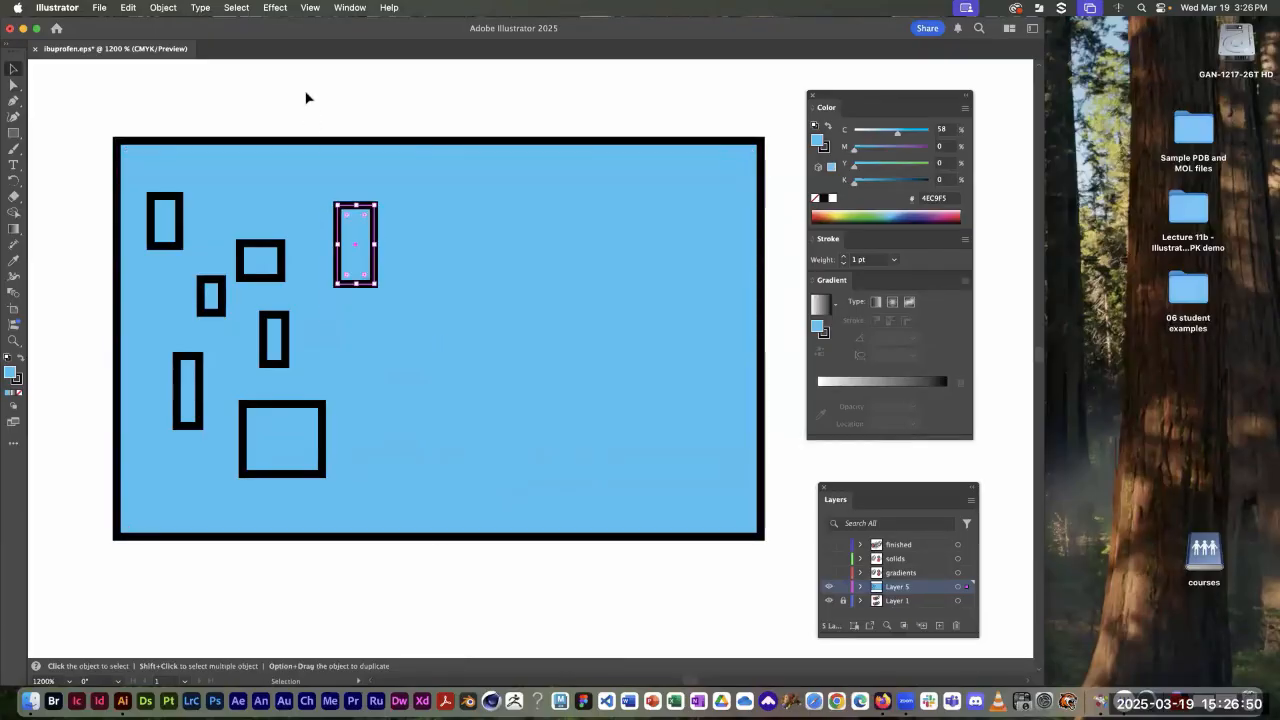
# Step: Select the large blue rectangle and all the small rectangles and delete them
pyautogui.click(307, 98)
pyautogui.moveTo(88, 107); pyautogui.dragTo(426, 486)
pyautogui.press('Delete')
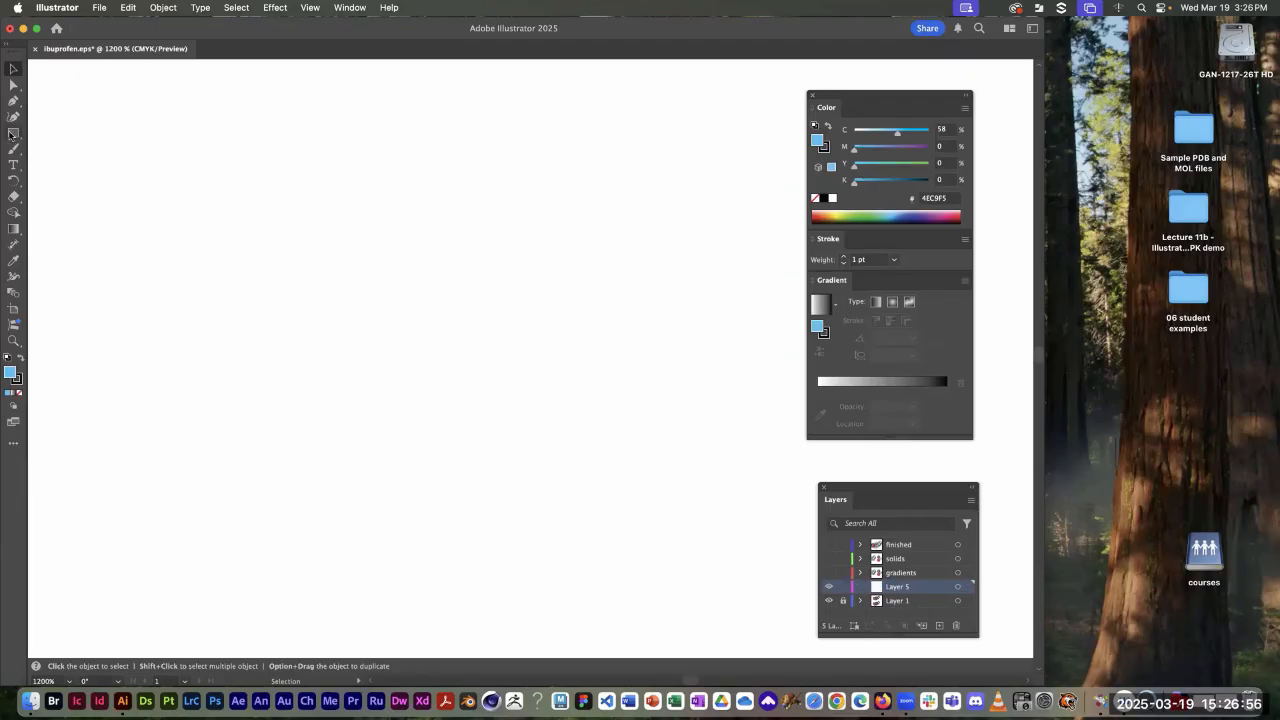
# Step: Draw a large circle on the empty canvas with the Ellipse tool, and directly select its upper-right curve segment
pyautogui.click(13, 133)
pyautogui.click(62, 148)
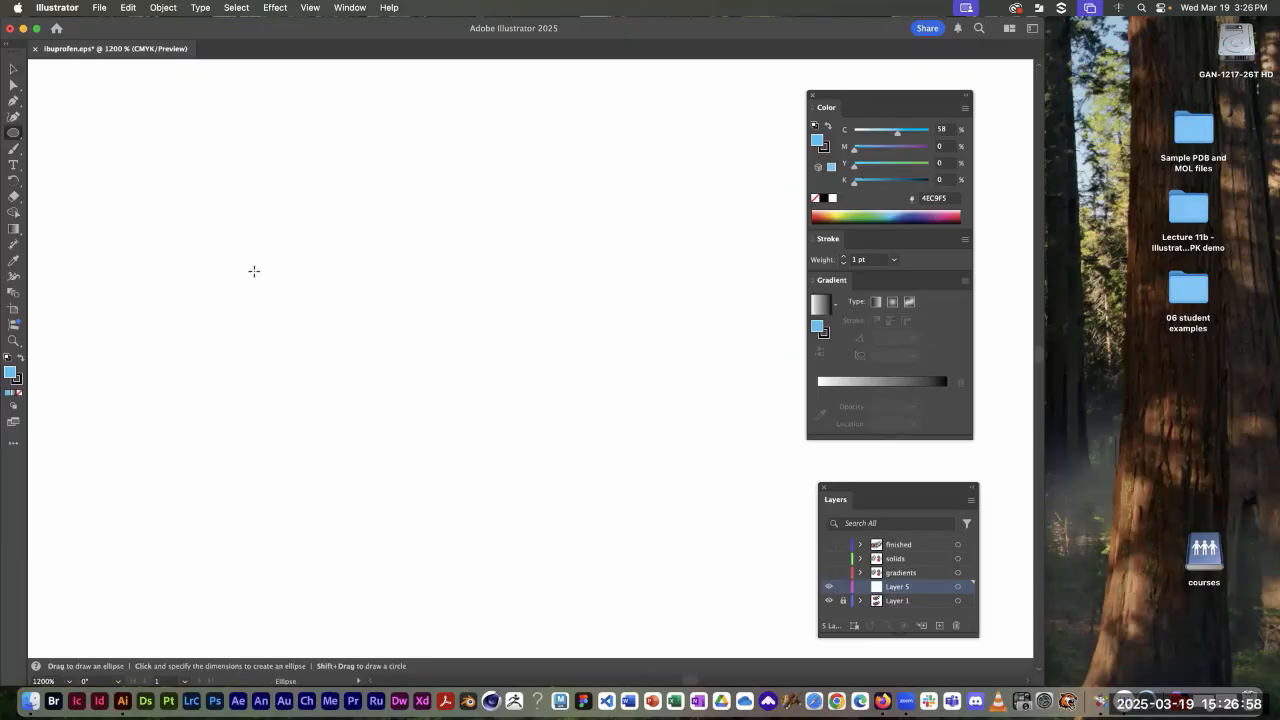
pyautogui.moveTo(272, 275); pyautogui.dragTo(434, 536)
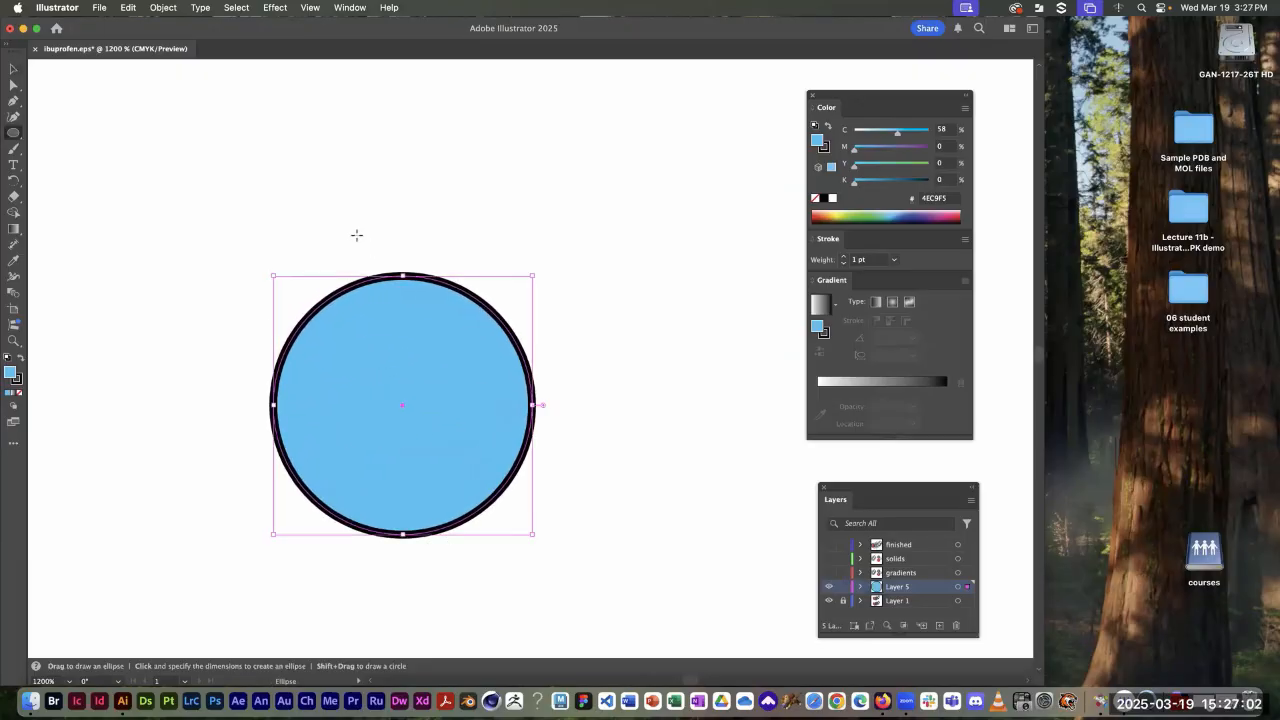
pyautogui.click(13, 85)
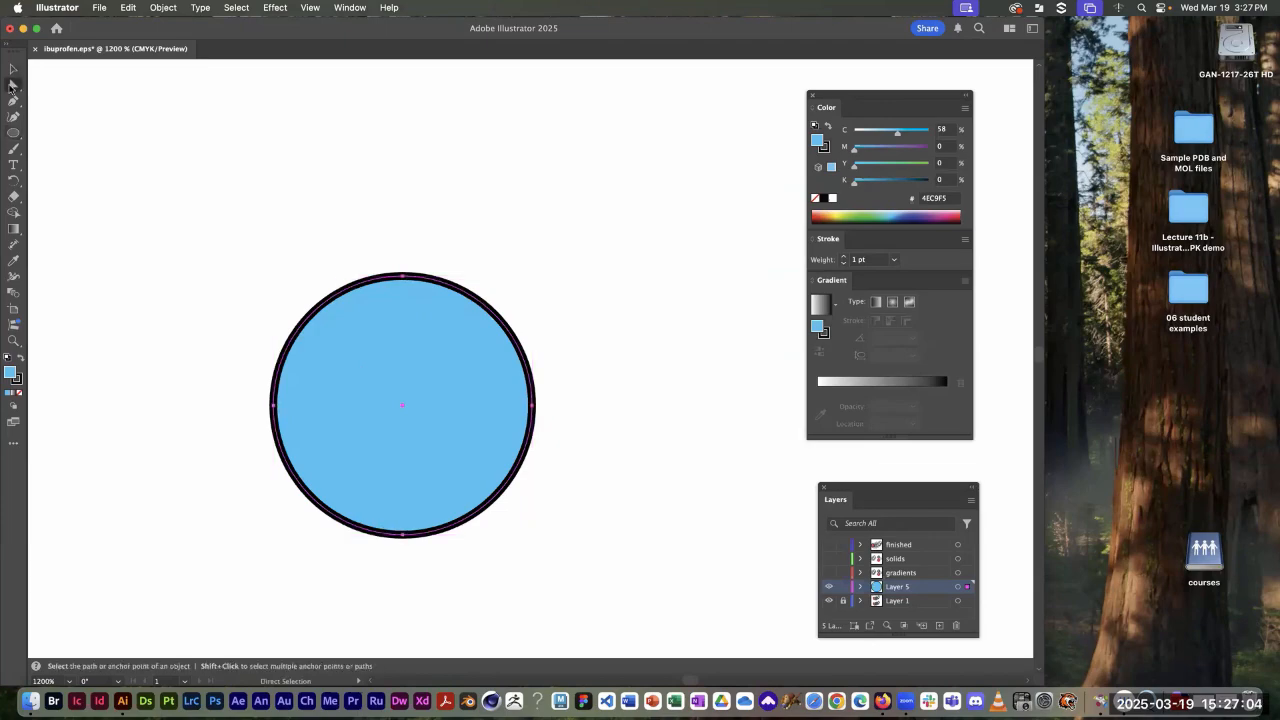
pyautogui.click(449, 208)
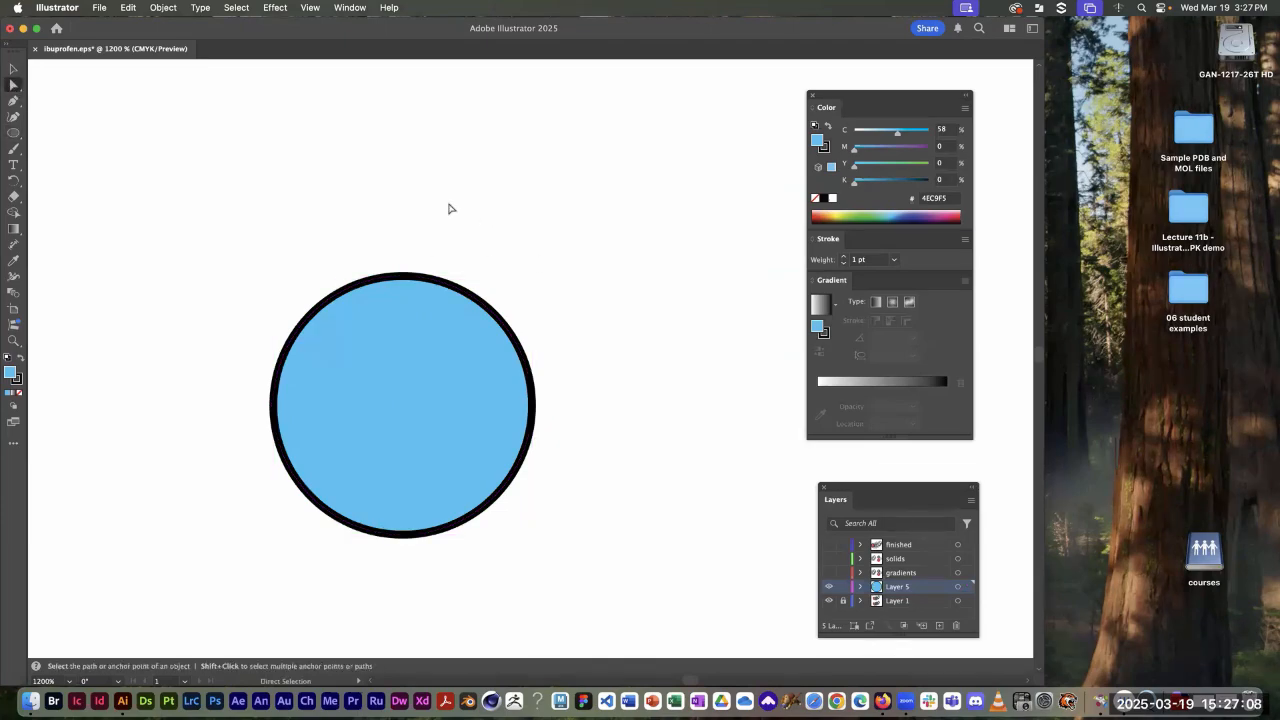
pyautogui.click(424, 283)
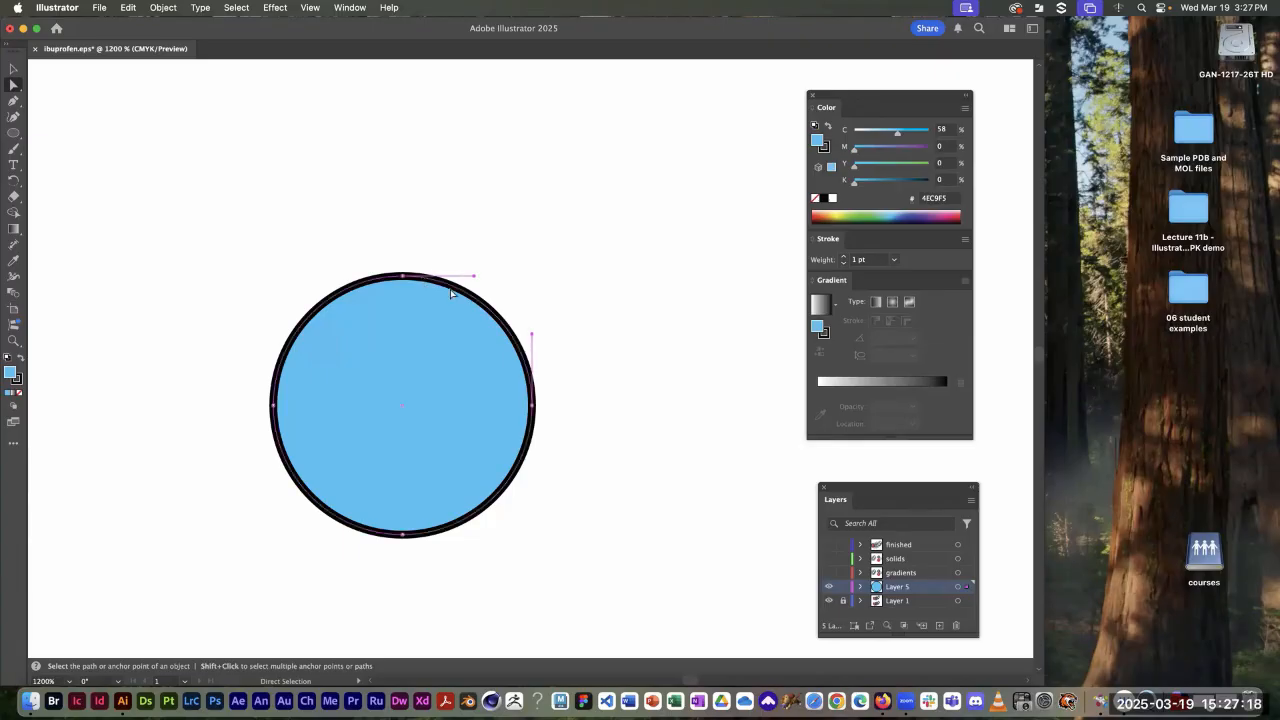
# Step: Add an anchor point with the Pen tool on the circle's upper-right arc and another on its lower-left arc
pyautogui.click(13, 102)
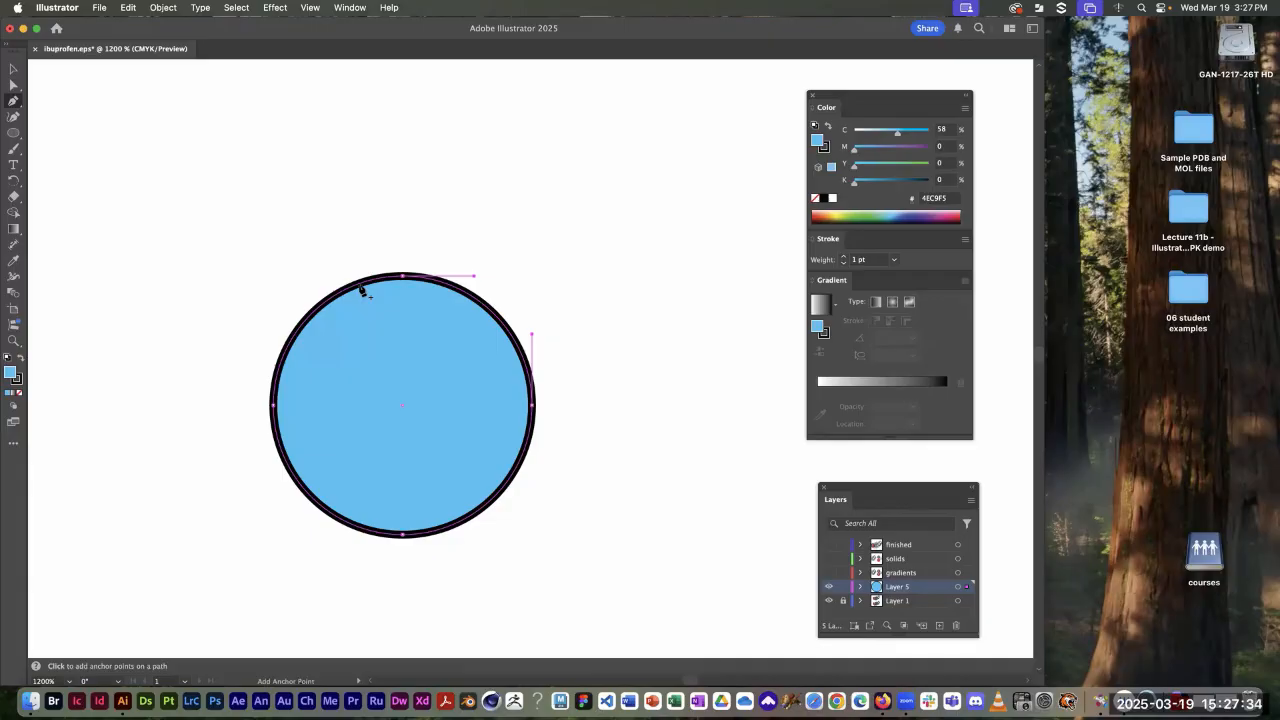
pyautogui.click(468, 296)
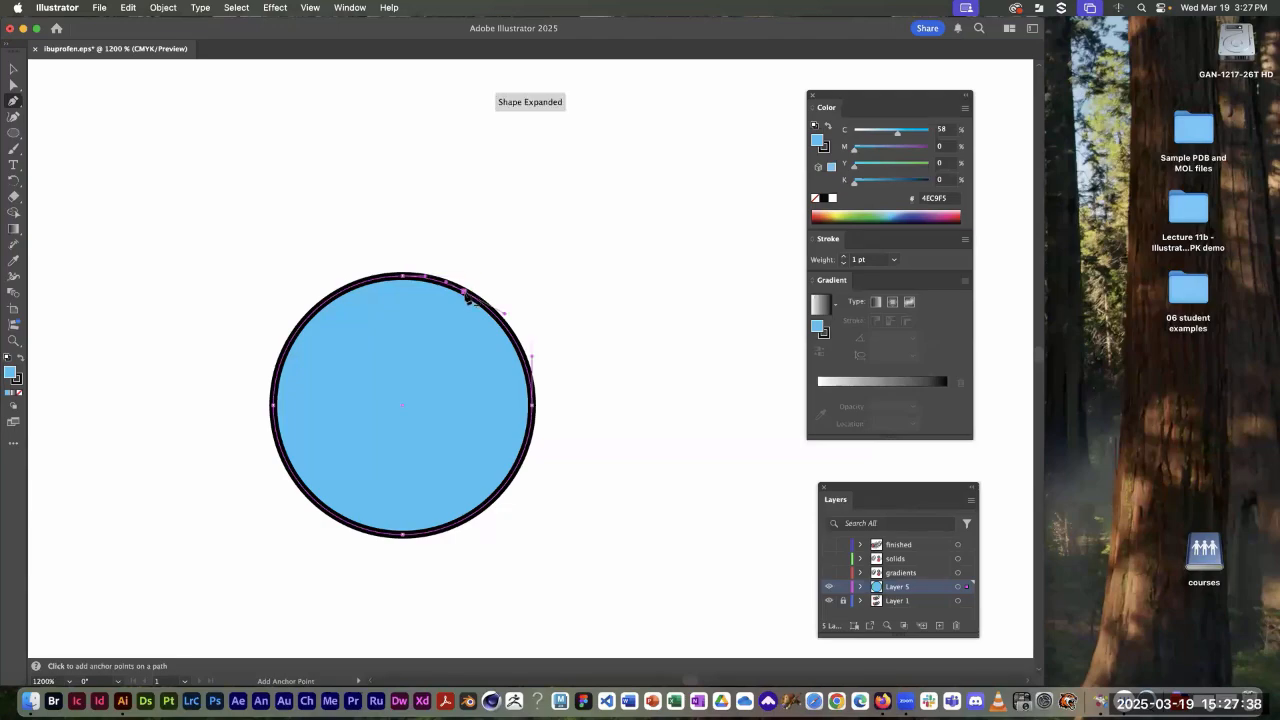
pyautogui.click(297, 481)
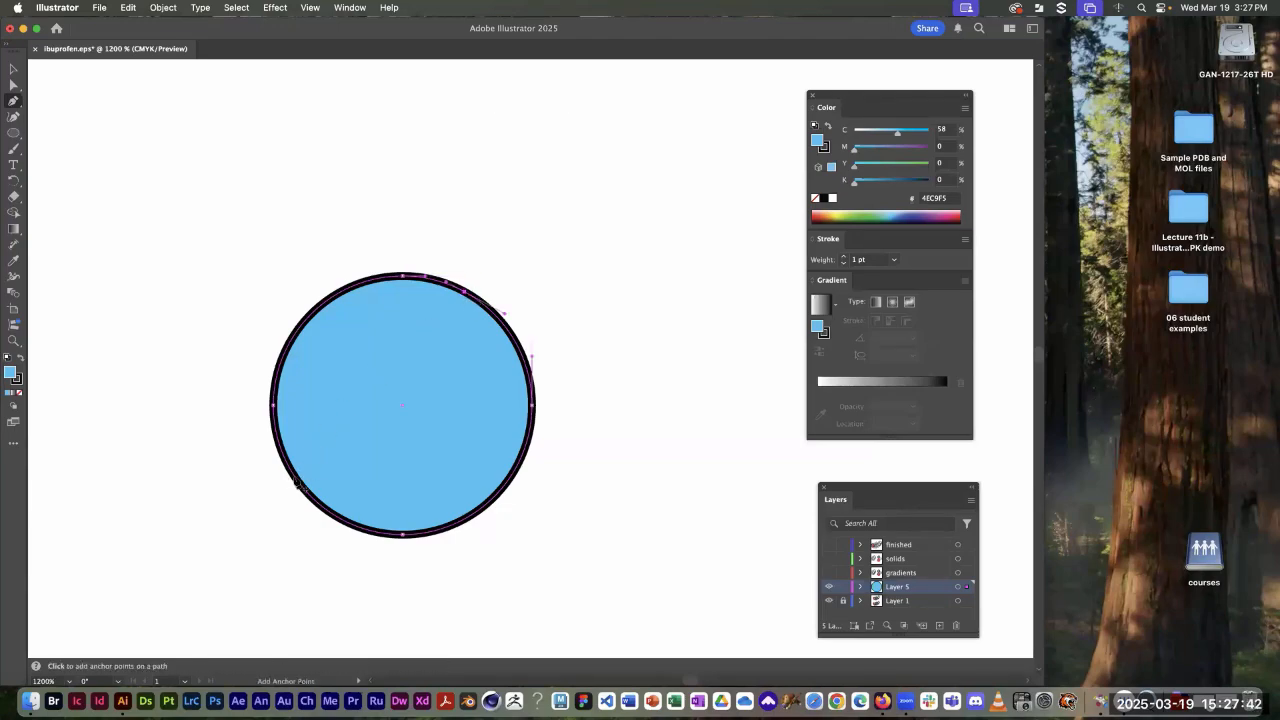
# Step: Remove the circle's original top and left anchor points, leaving a rounded half-circle shape
pyautogui.press('-')
pyautogui.press('p')
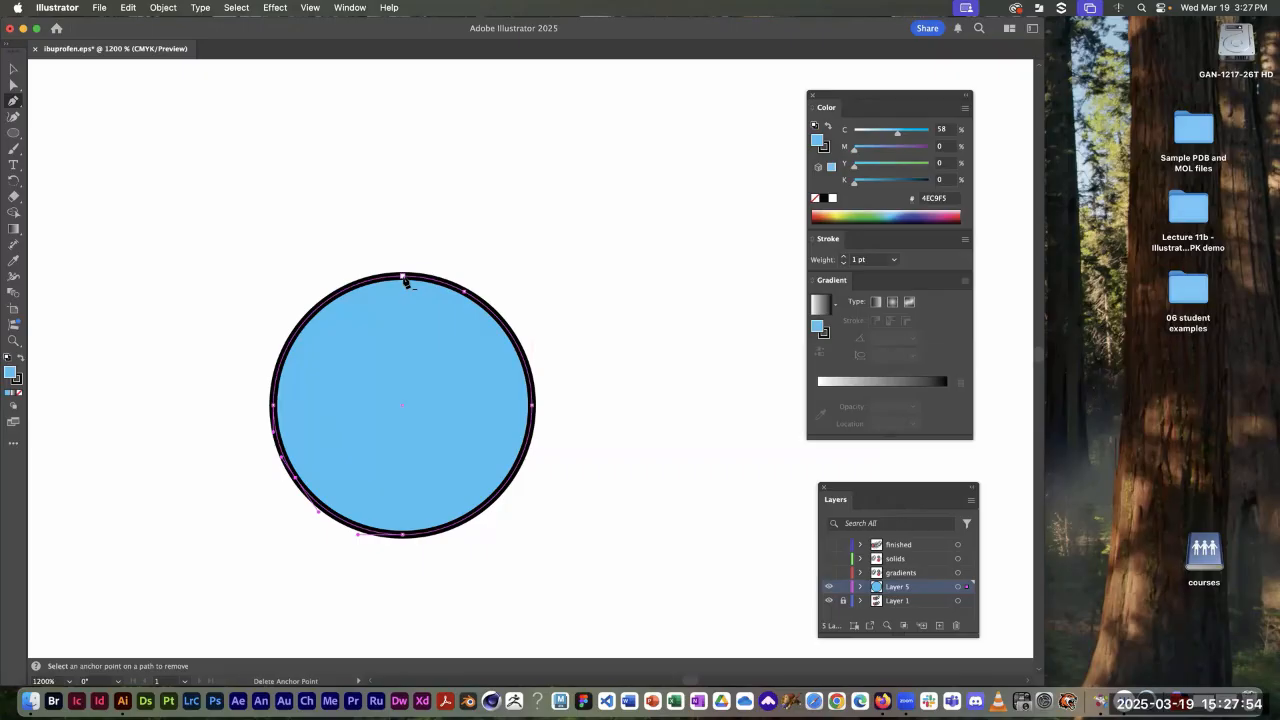
pyautogui.click(404, 279)
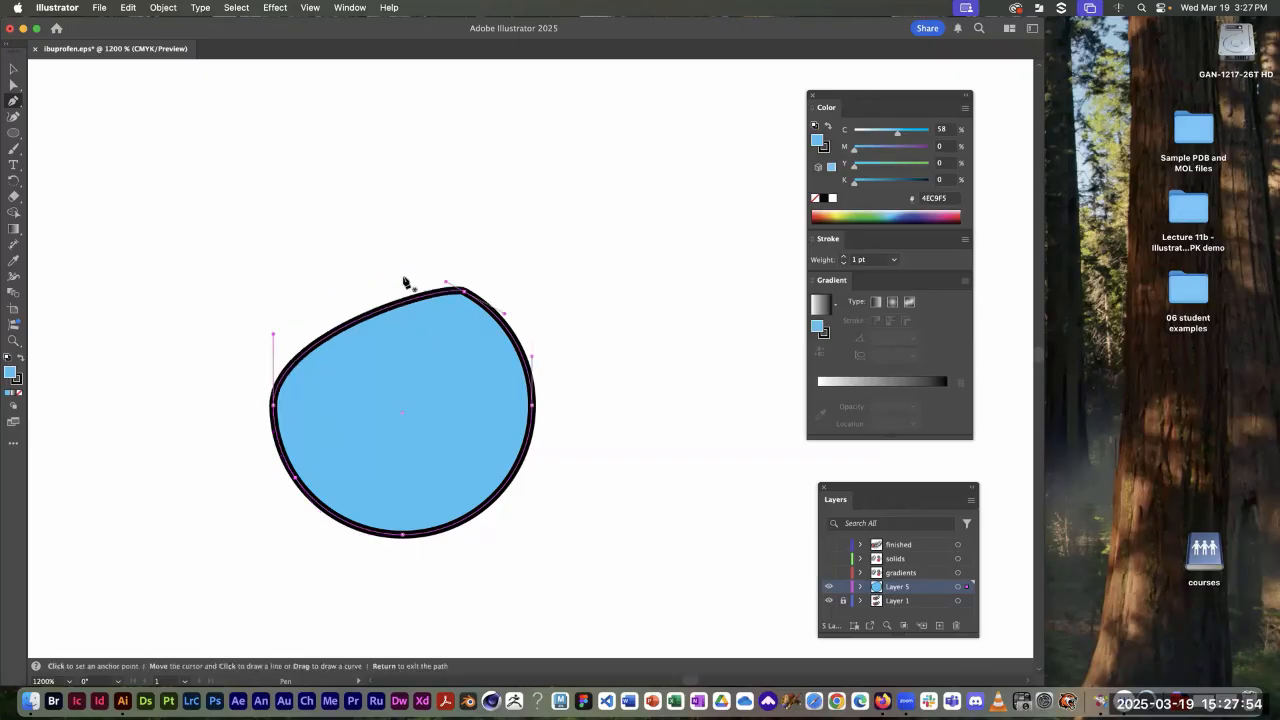
pyautogui.click(275, 407)
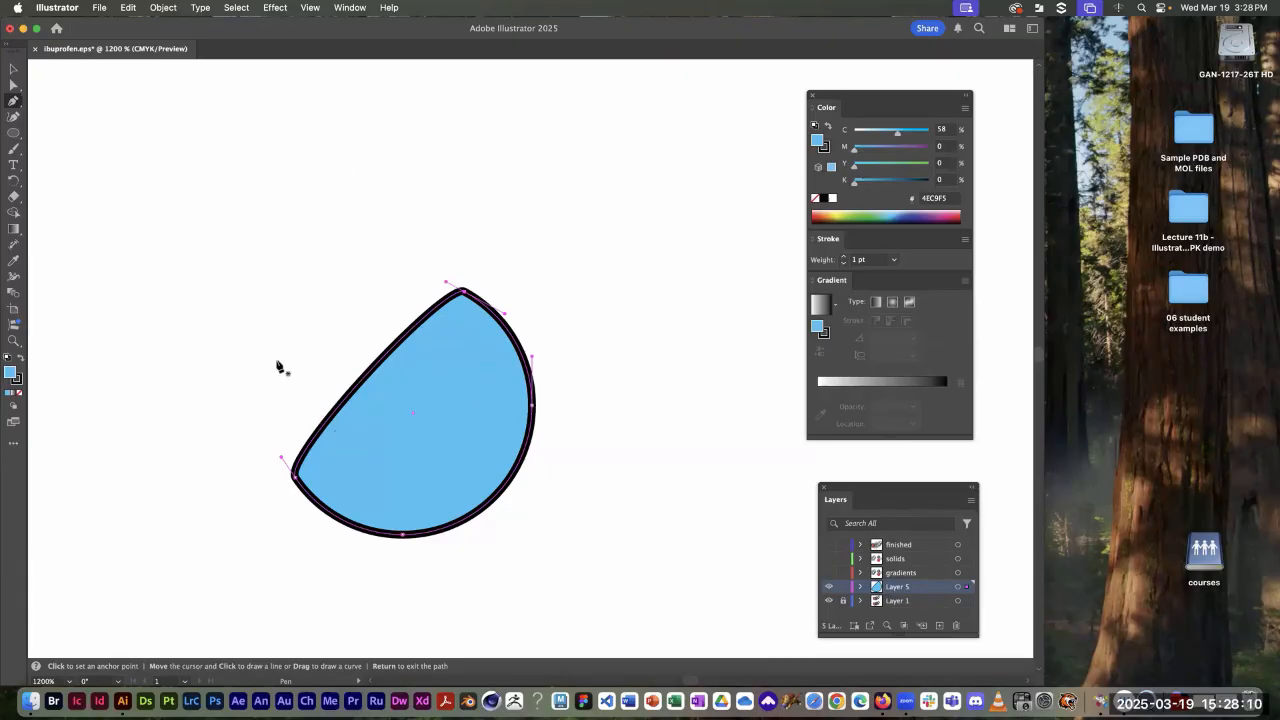
# Step: Try to reshape the half circle's nearly straight upper-left segment by pulling it upward, undo the change, and deselect the shape
pyautogui.click(13, 86)
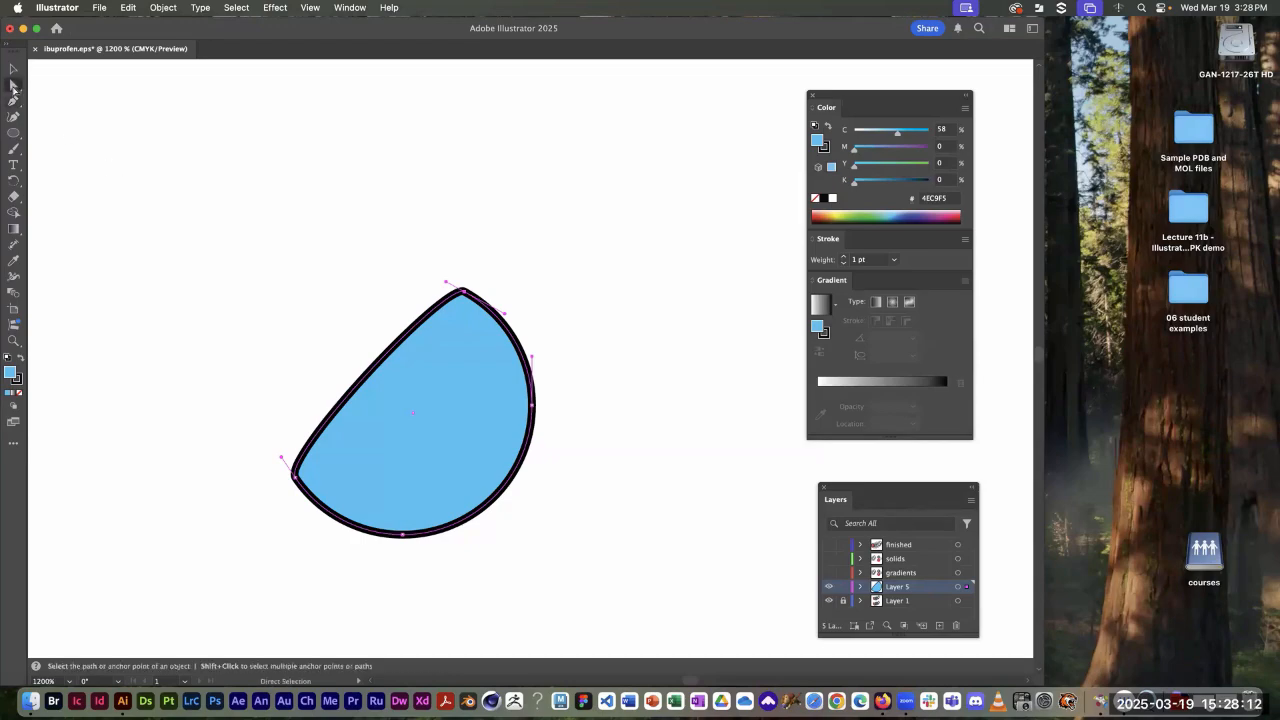
pyautogui.click(366, 274)
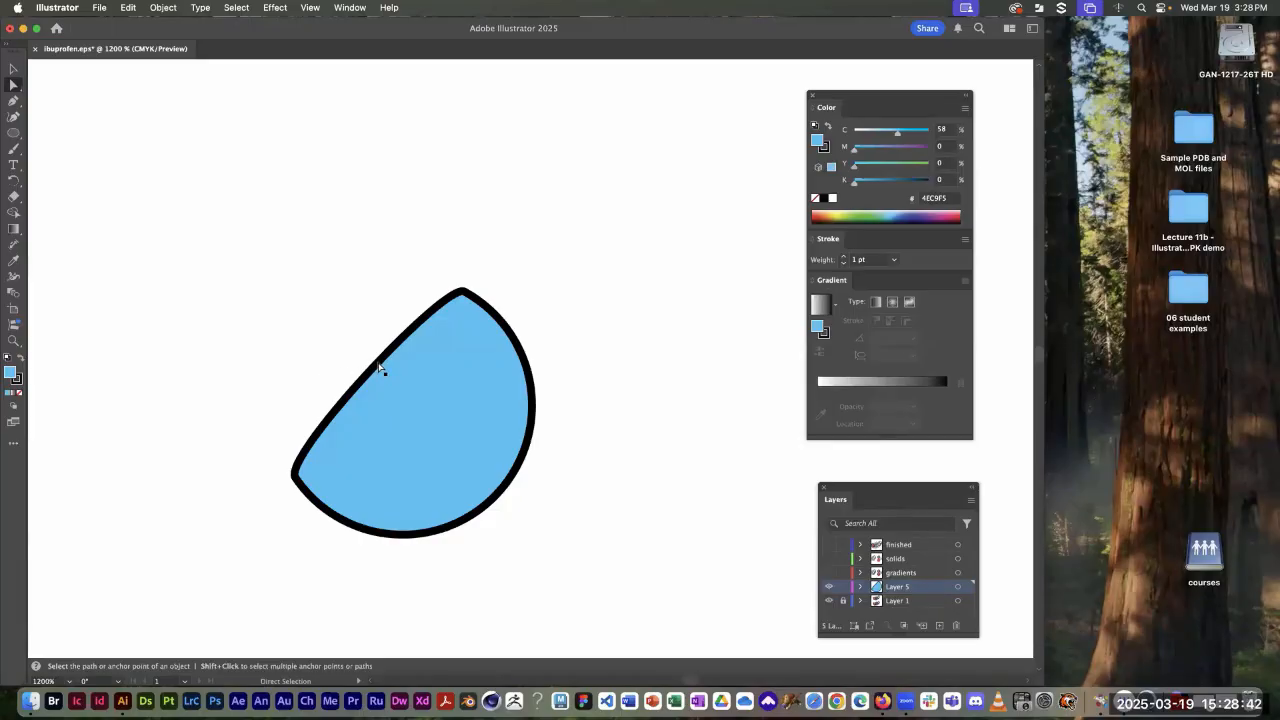
pyautogui.moveTo(380, 369); pyautogui.dragTo(383, 317)
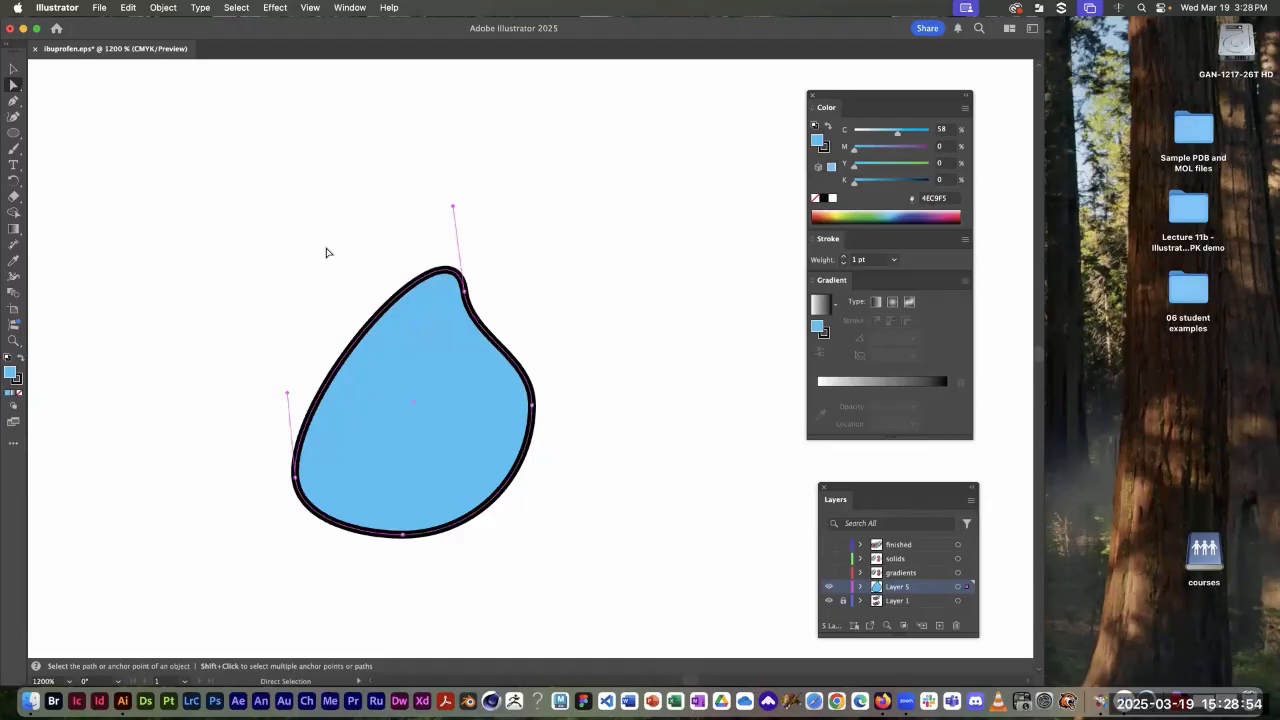
pyautogui.press('super+z')
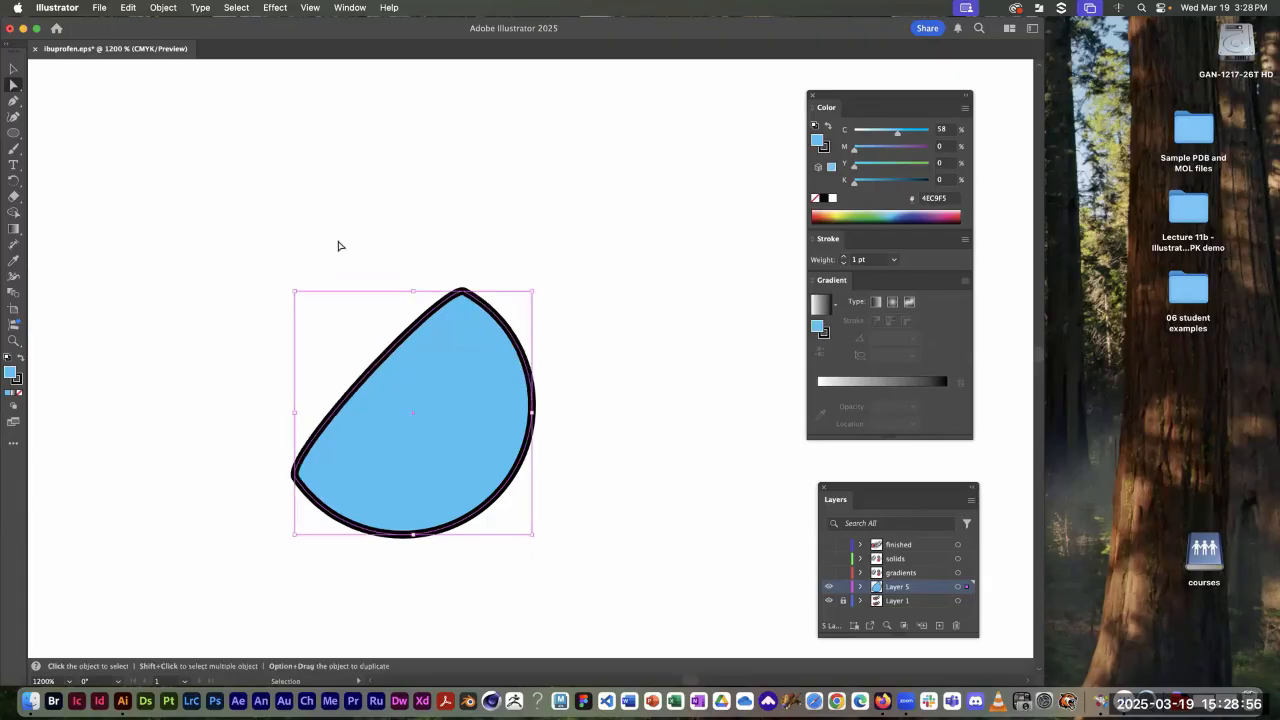
pyautogui.click(411, 257)
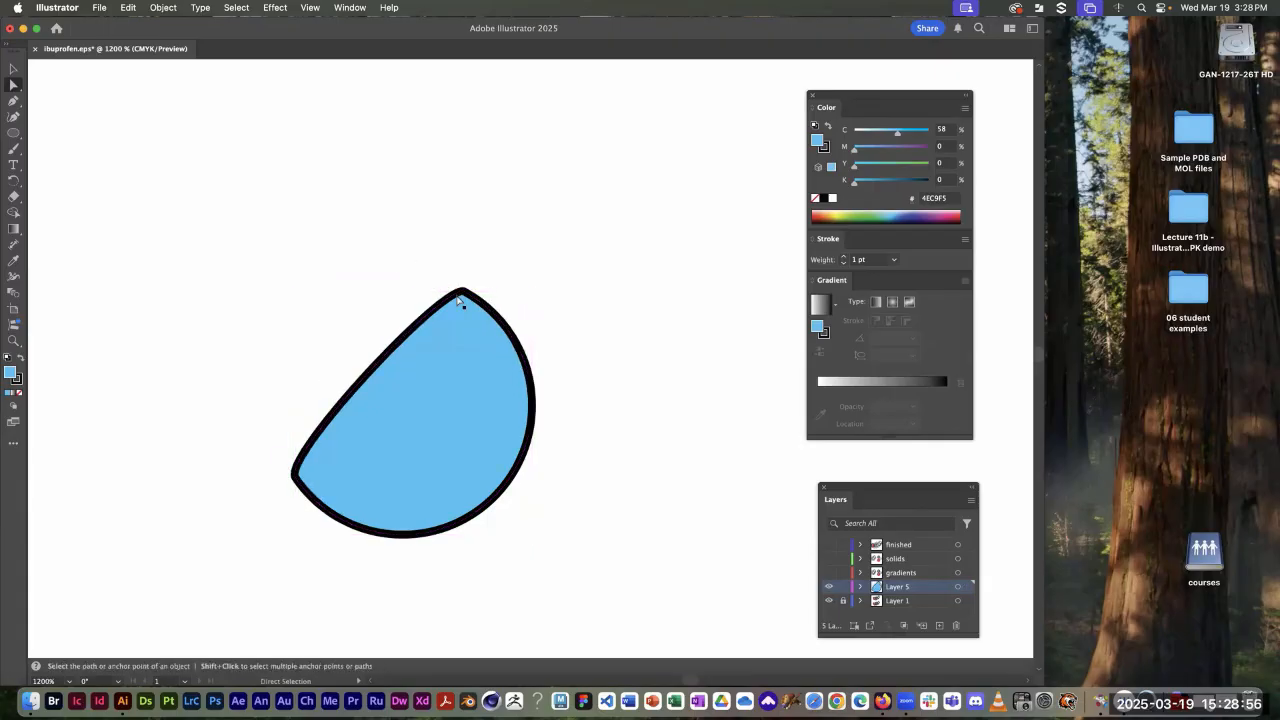
# Step: Try to pull the half circle's upper-right curve segment outward, undo the change, and deselect the shape
pyautogui.click(520, 352)
pyautogui.moveTo(520, 352); pyautogui.dragTo(584, 289)
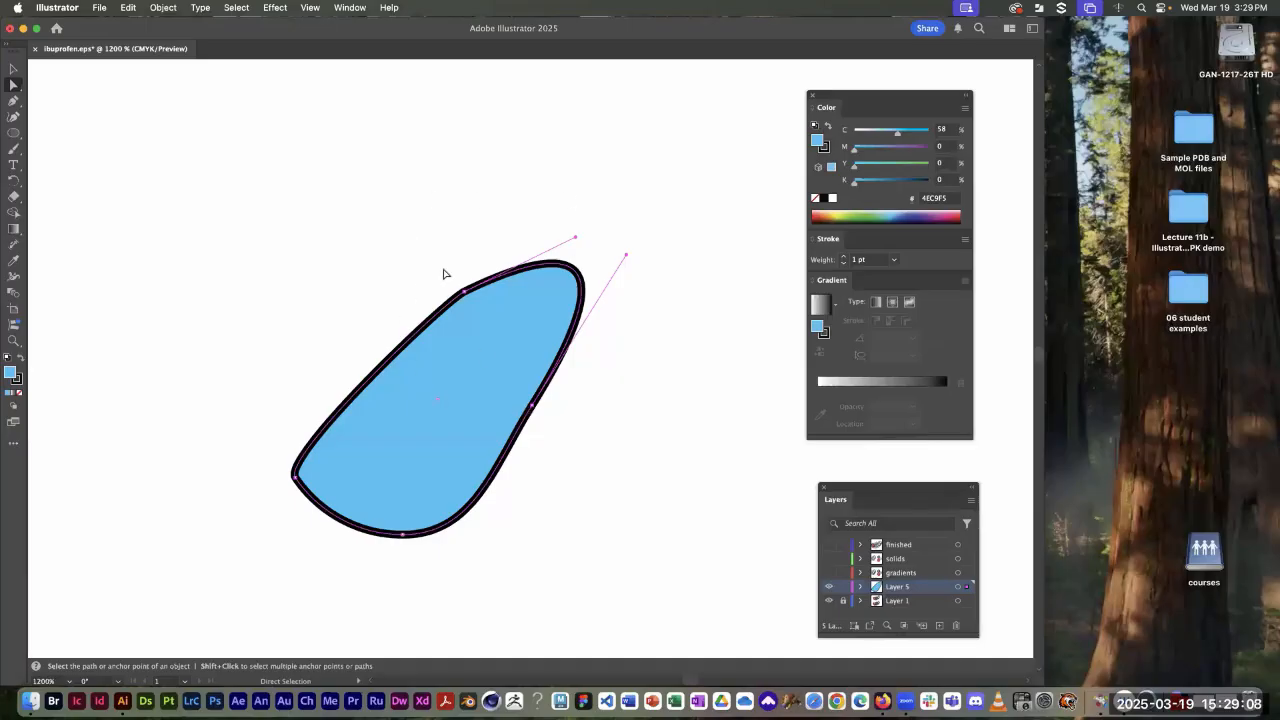
pyautogui.press('super')
pyautogui.press('super')
pyautogui.press('super+z')
pyautogui.click(463, 237)
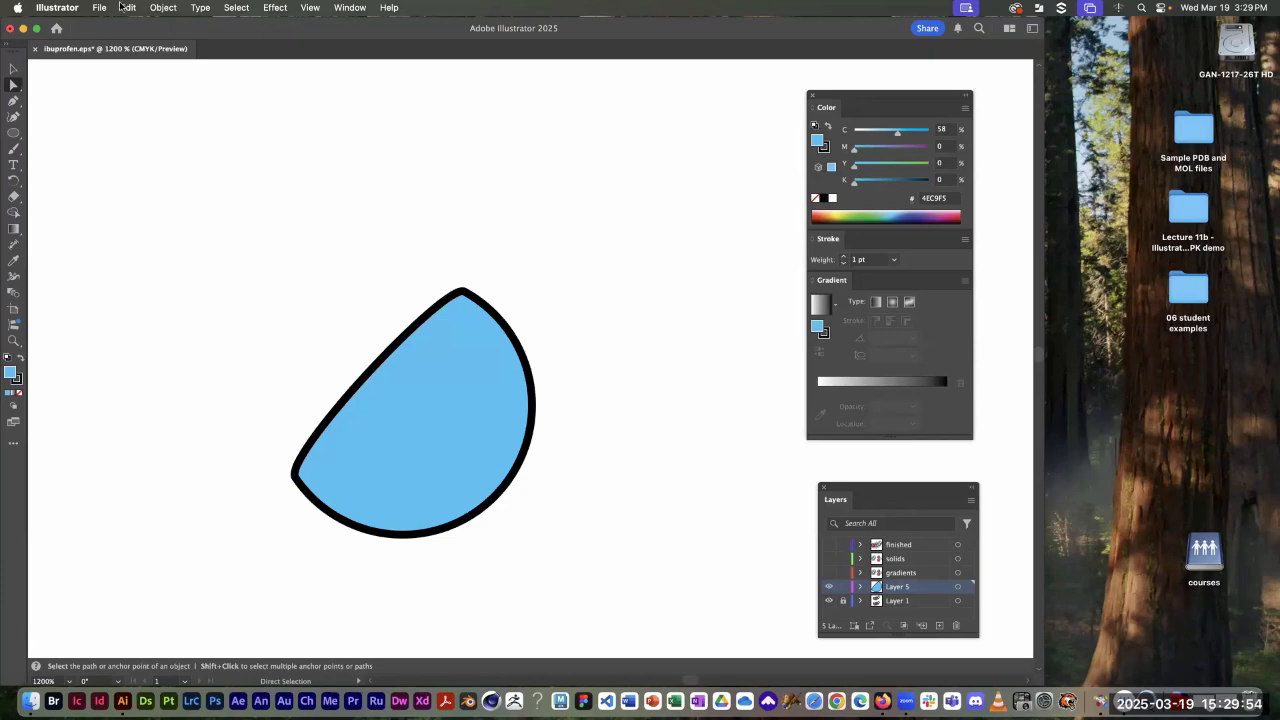
# Step: Enable Constrain Path Dragging on Segment Reshape in the Selection & Anchor Display preferences
pyautogui.click(64, 10)
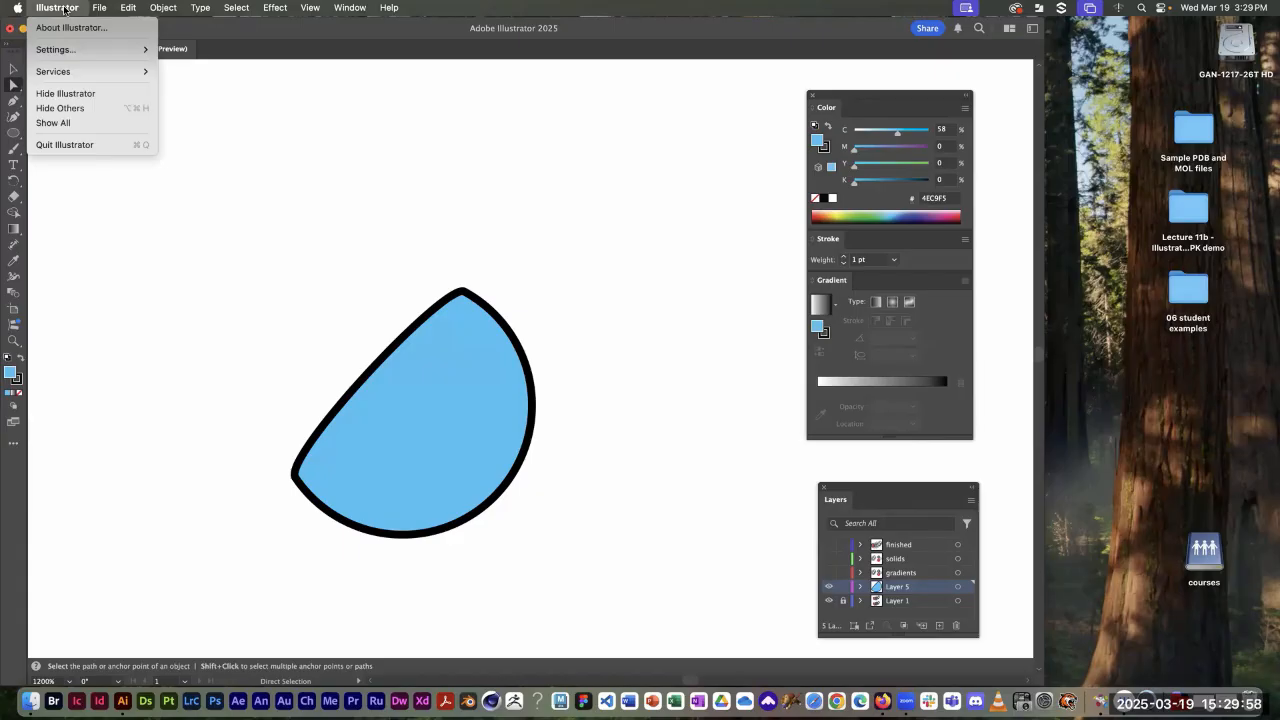
pyautogui.moveTo(63, 57)
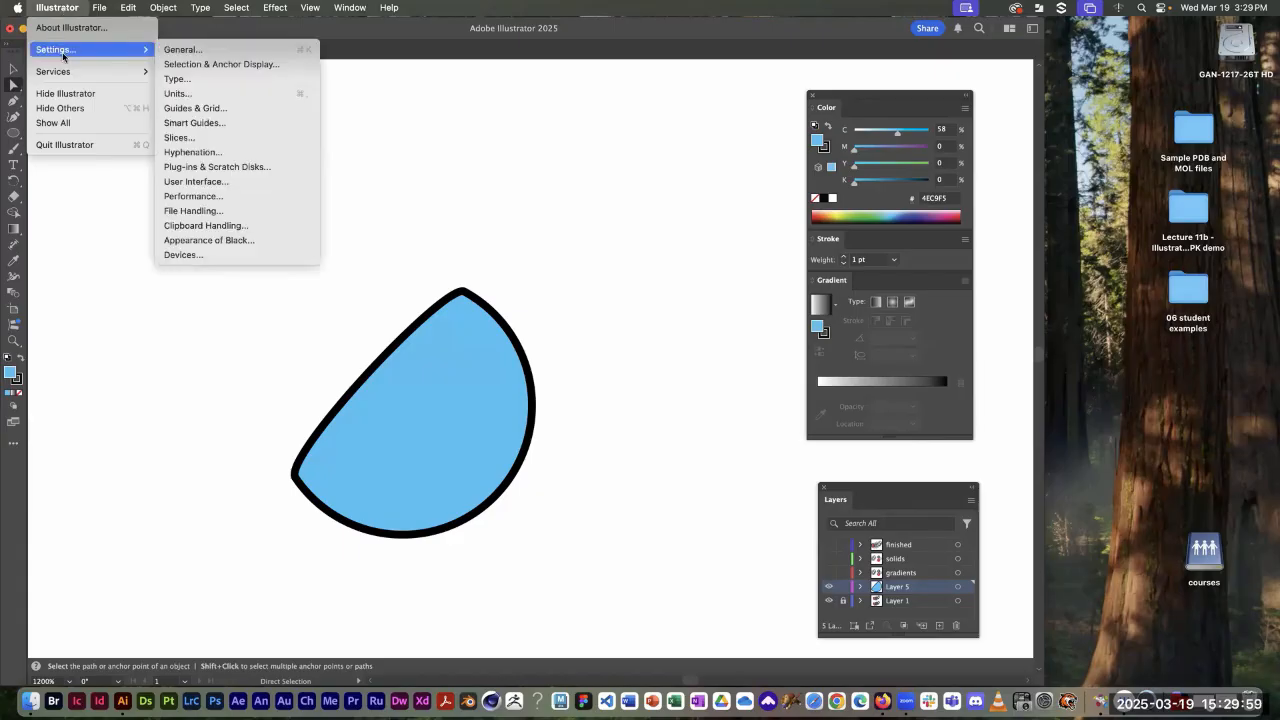
pyautogui.click(222, 65)
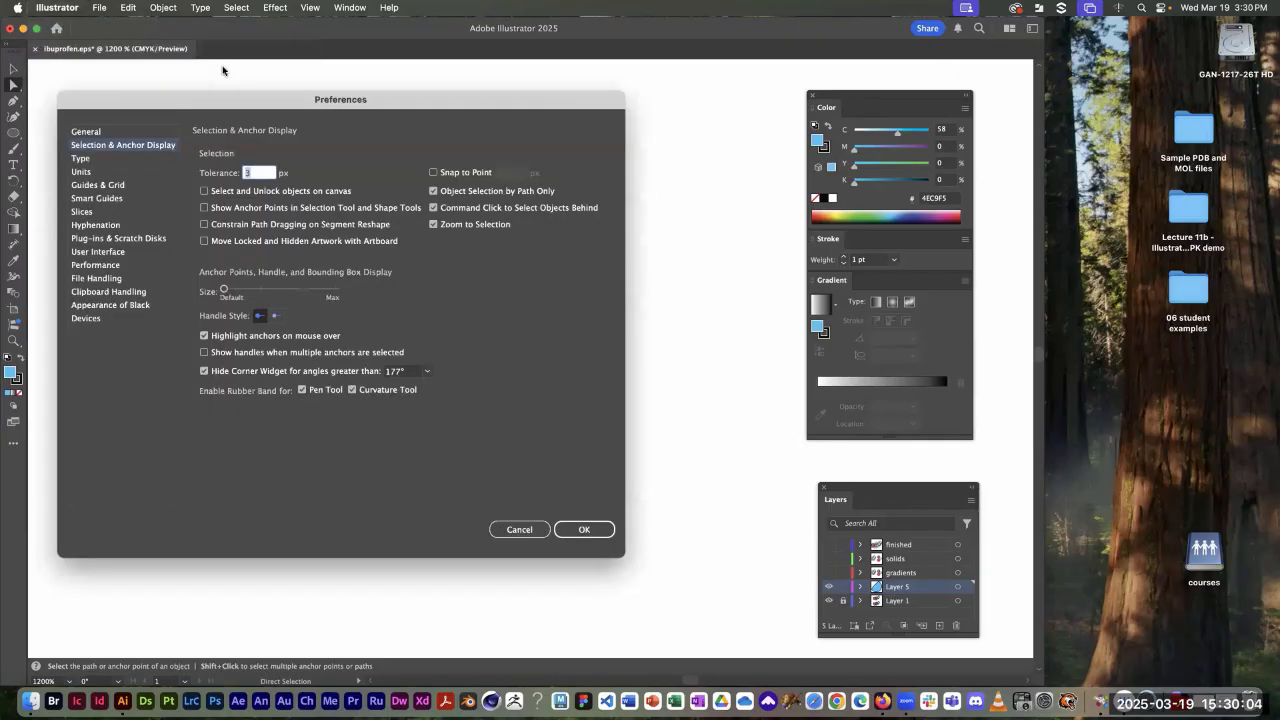
pyautogui.moveTo(216, 106); pyautogui.dragTo(315, 118)
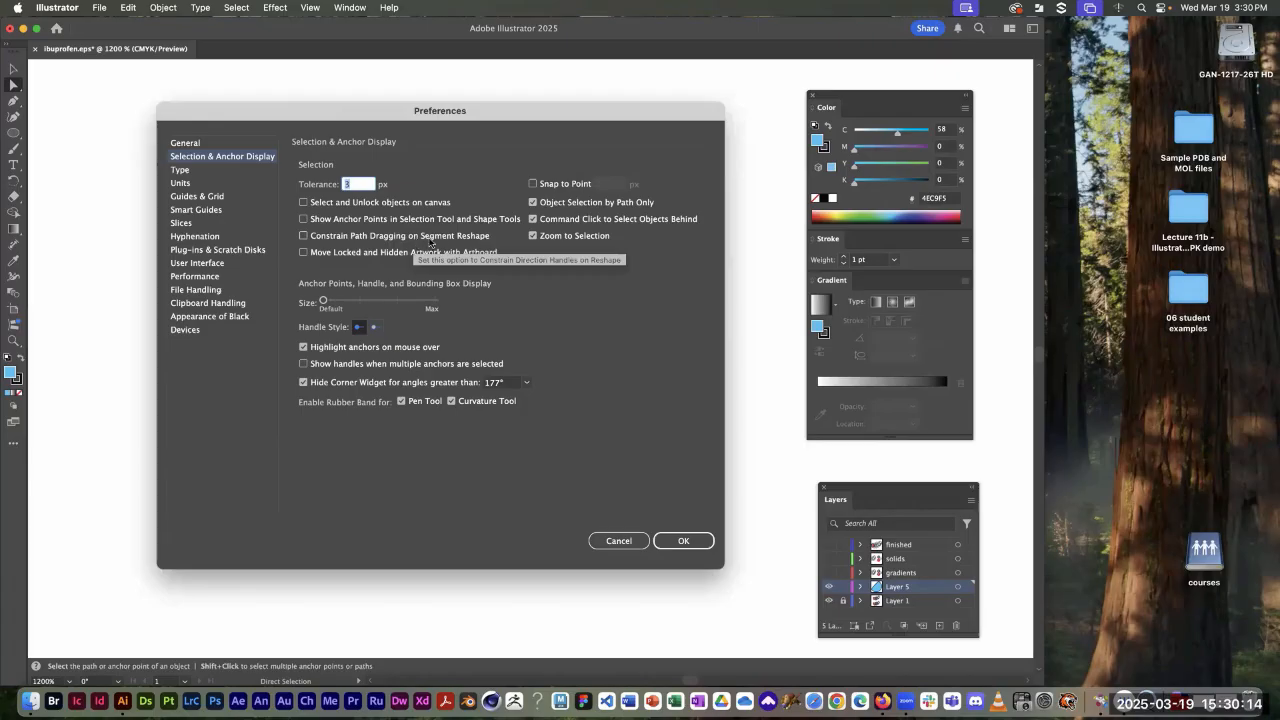
pyautogui.click(304, 237)
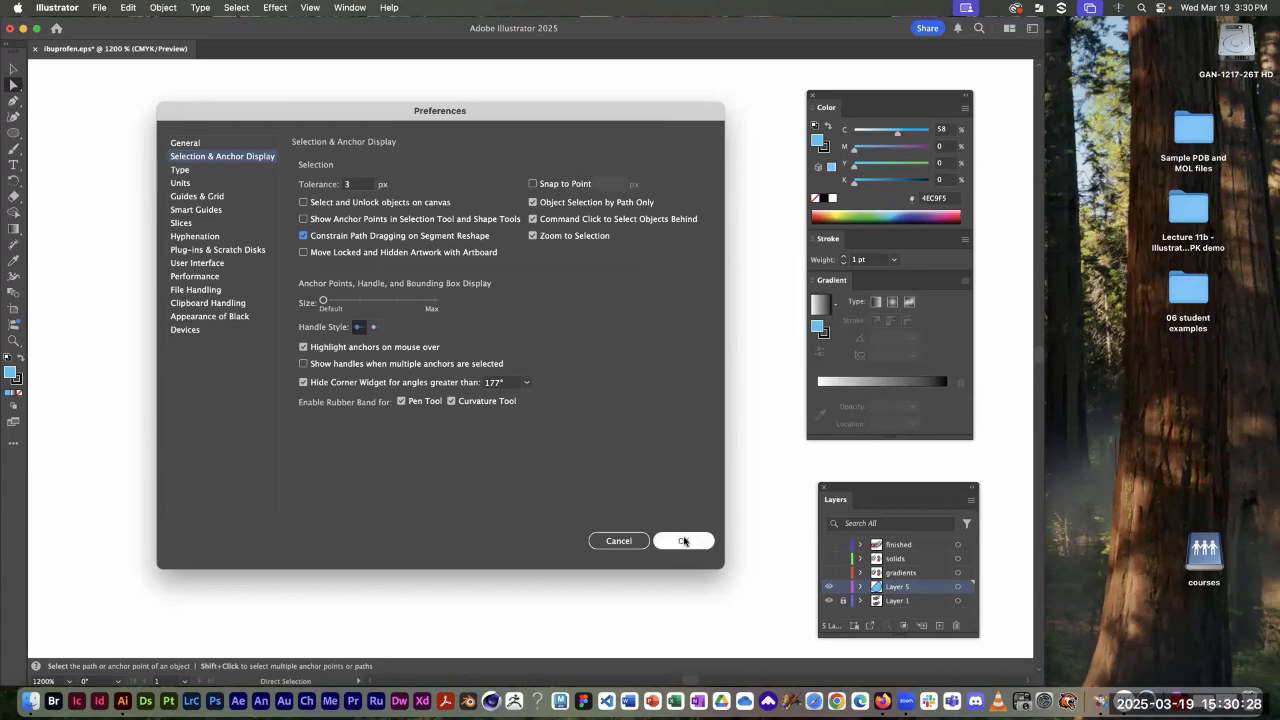
pyautogui.click(683, 540)
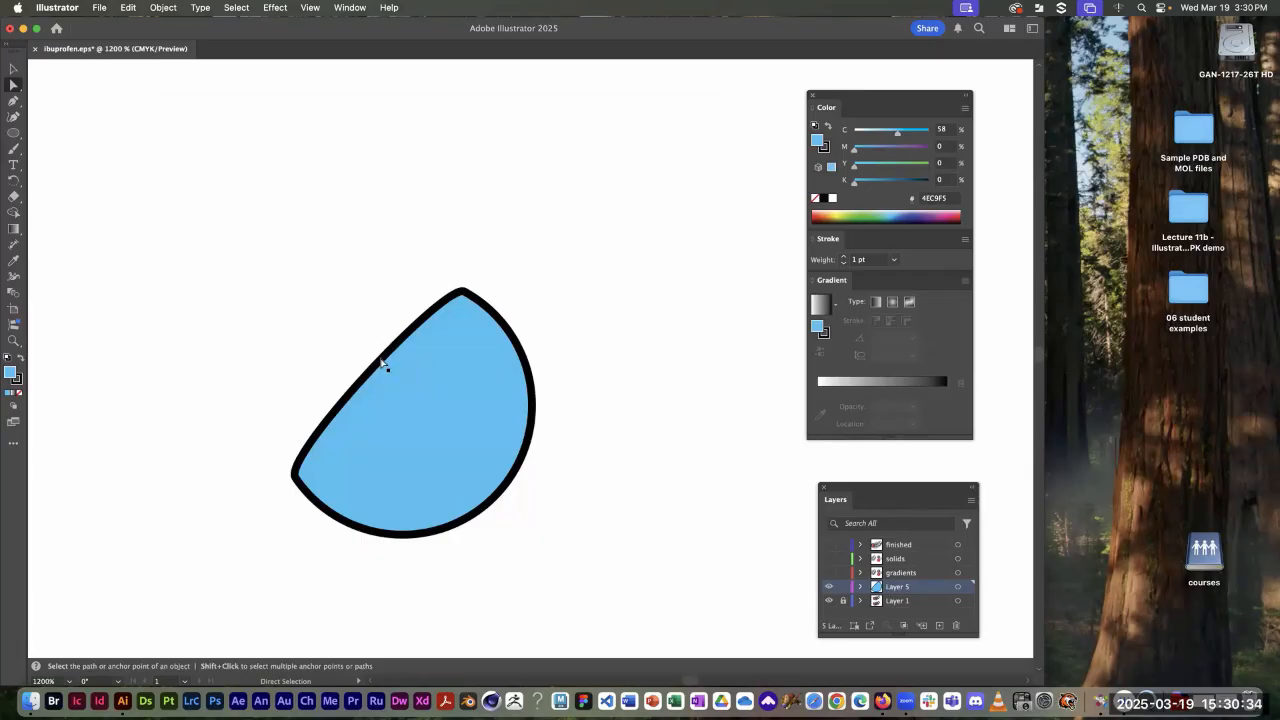
# Step: Try constrained reshaping on the half circle's upper-left segment, bulging it outward and then adjusting it, and undo a trial pull on its upper handle
pyautogui.moveTo(381, 366); pyautogui.dragTo(337, 334)
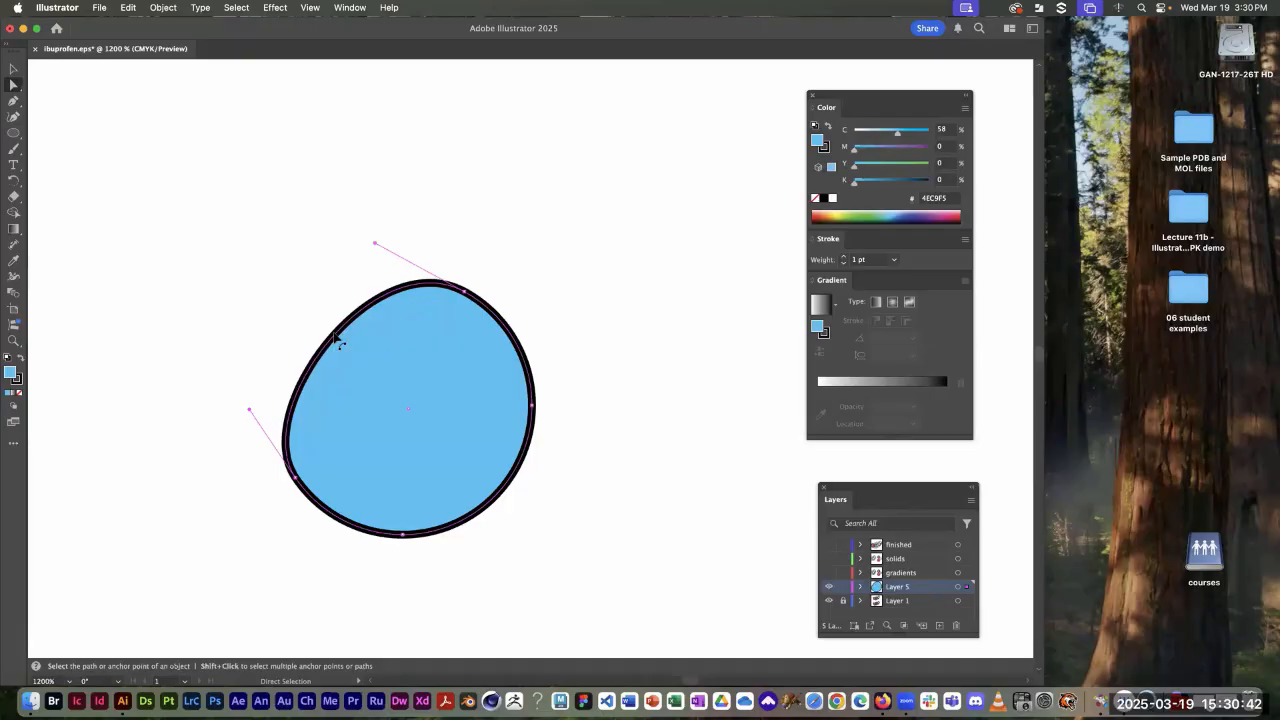
pyautogui.moveTo(341, 342); pyautogui.dragTo(355, 350)
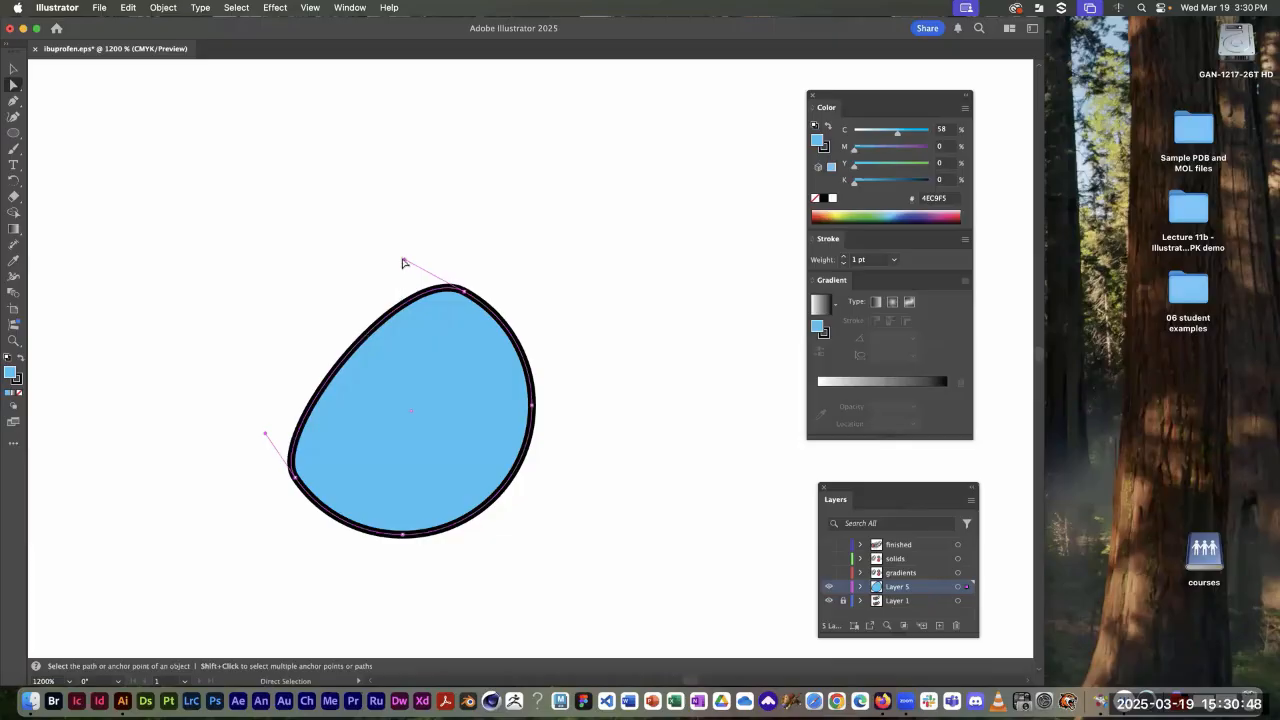
pyautogui.moveTo(405, 262); pyautogui.dragTo(394, 353)
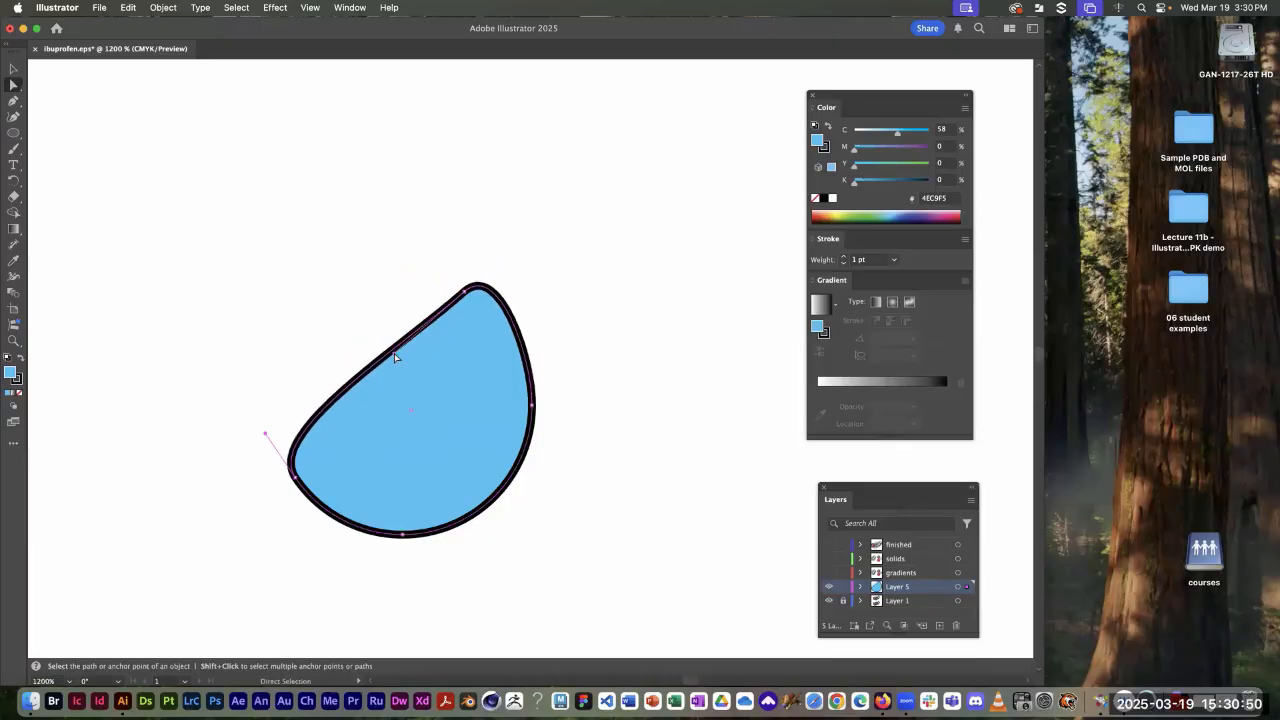
pyautogui.press('super+z')
pyautogui.click(344, 319)
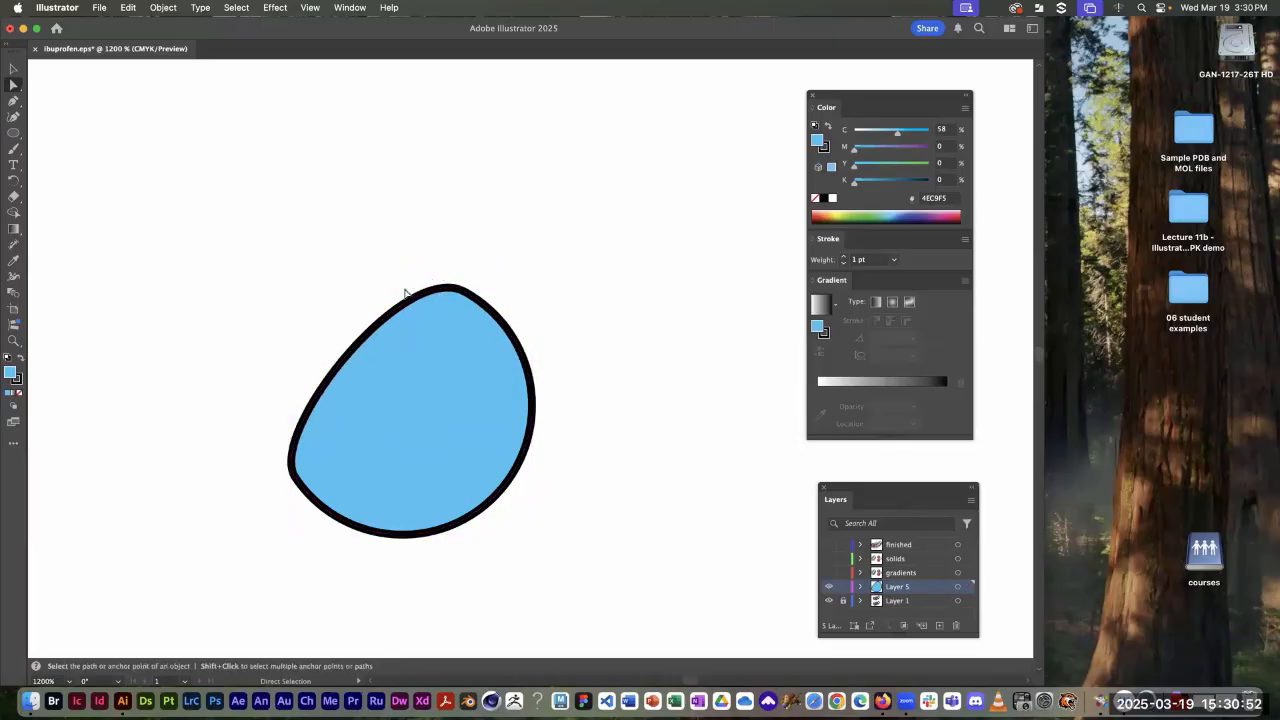
pyautogui.moveTo(365, 350)
pyautogui.mouseDown()
pyautogui.moveTo(318, 292)
pyautogui.moveTo(366, 346)
pyautogui.moveTo(355, 345)
pyautogui.mouseUp()
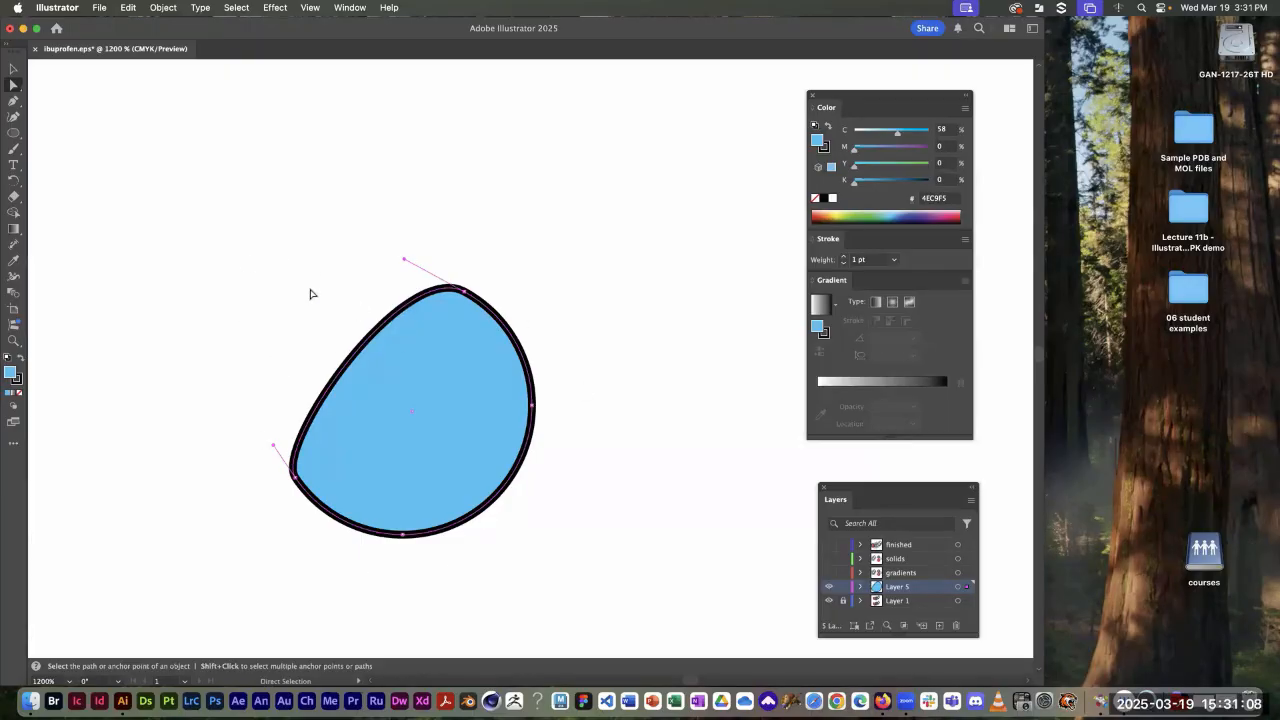
# Step: Review the options in the Selection & Anchor Display preferences and close them without changes
pyautogui.click(60, 9)
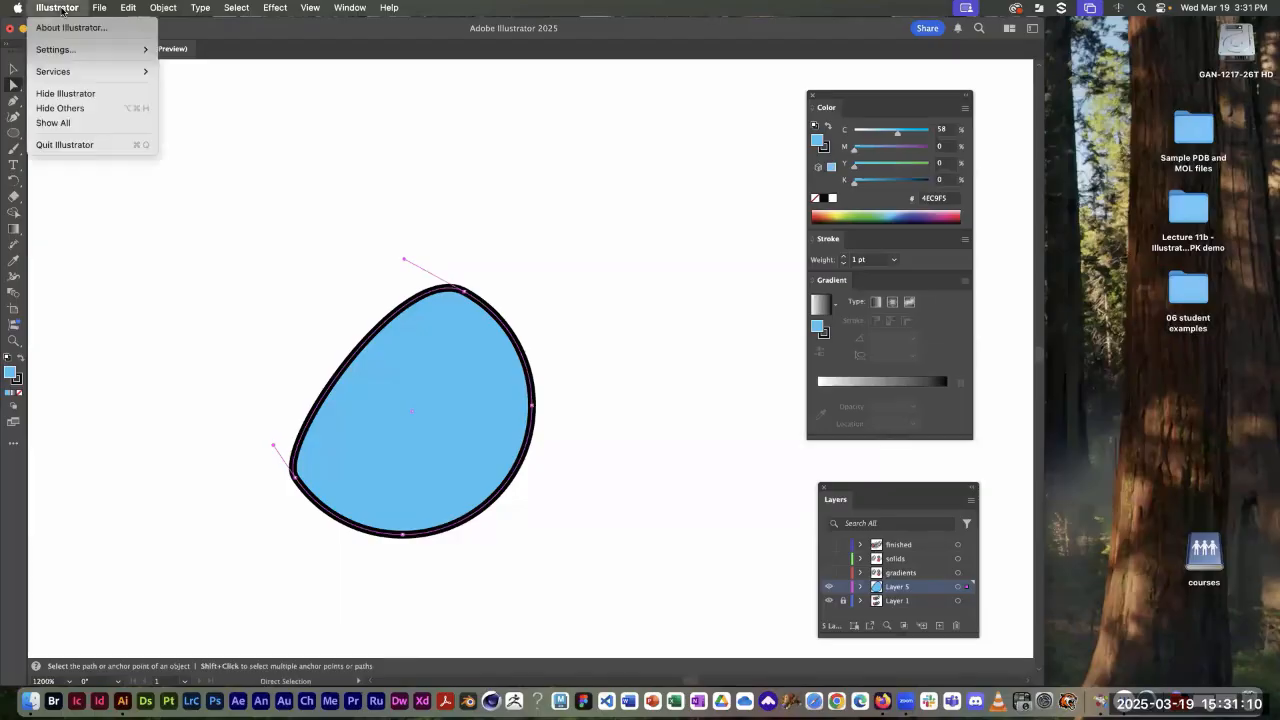
pyautogui.moveTo(61, 51)
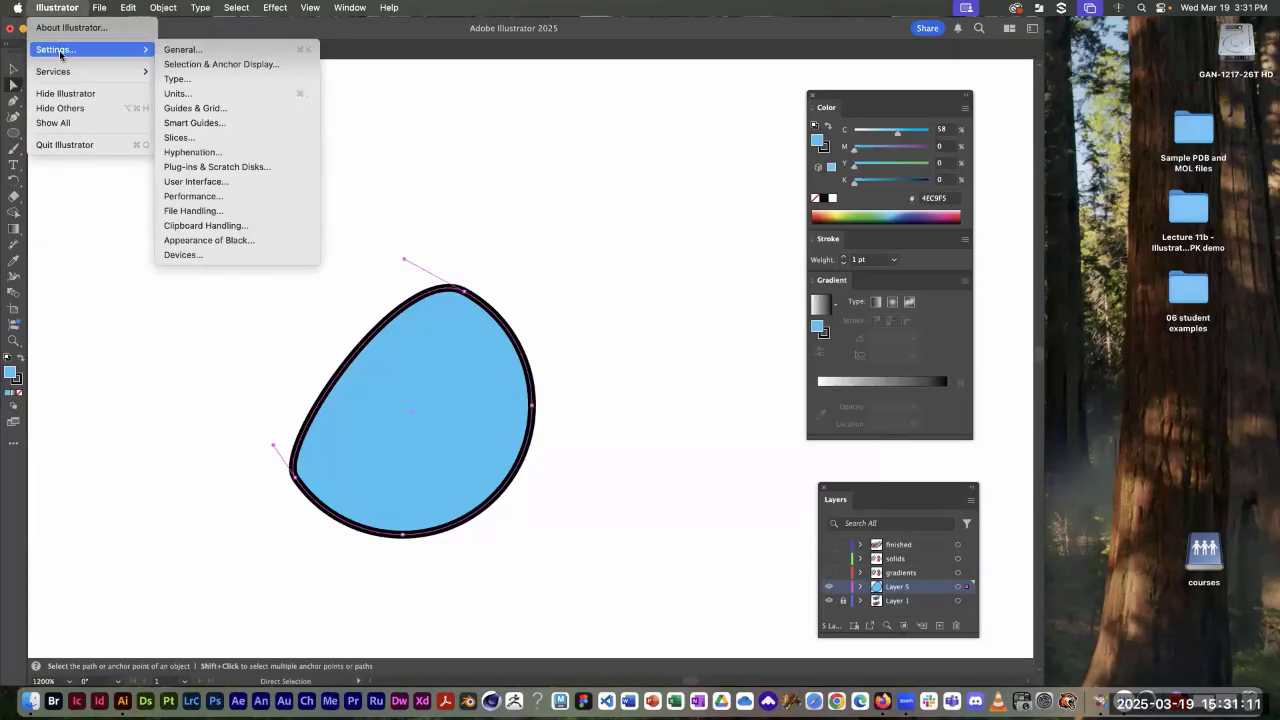
pyautogui.click(219, 65)
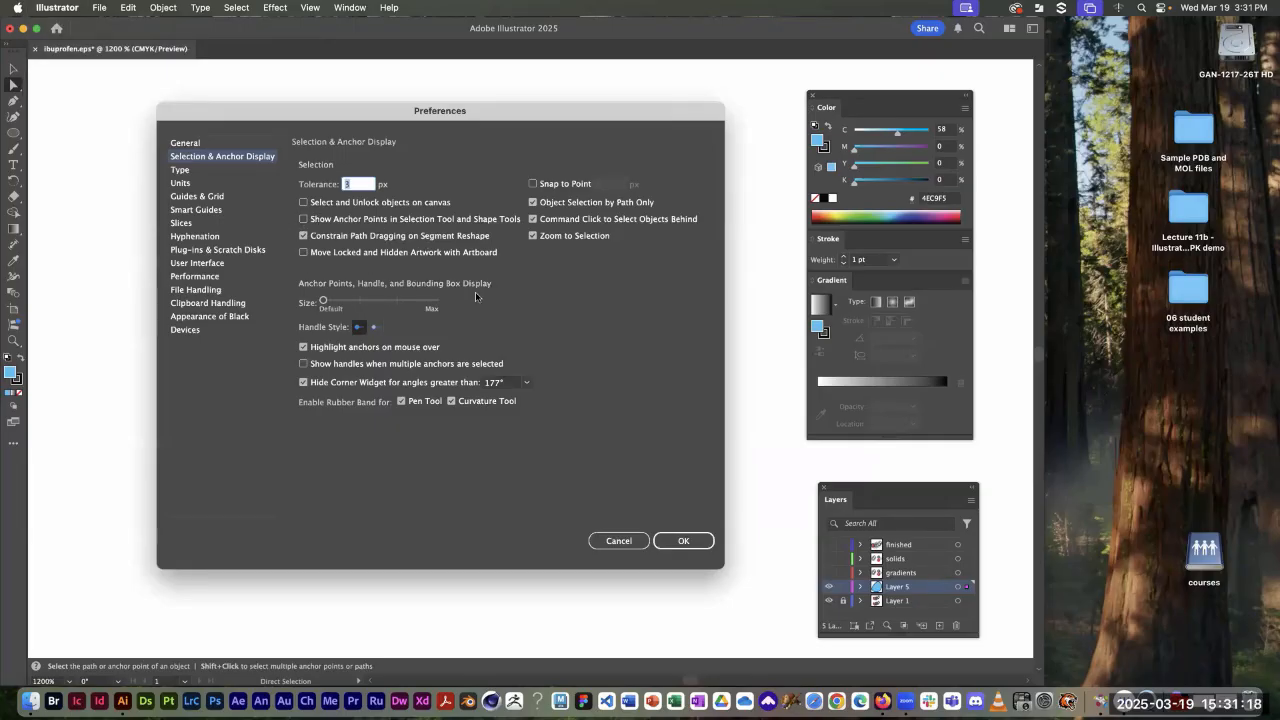
pyautogui.click(680, 540)
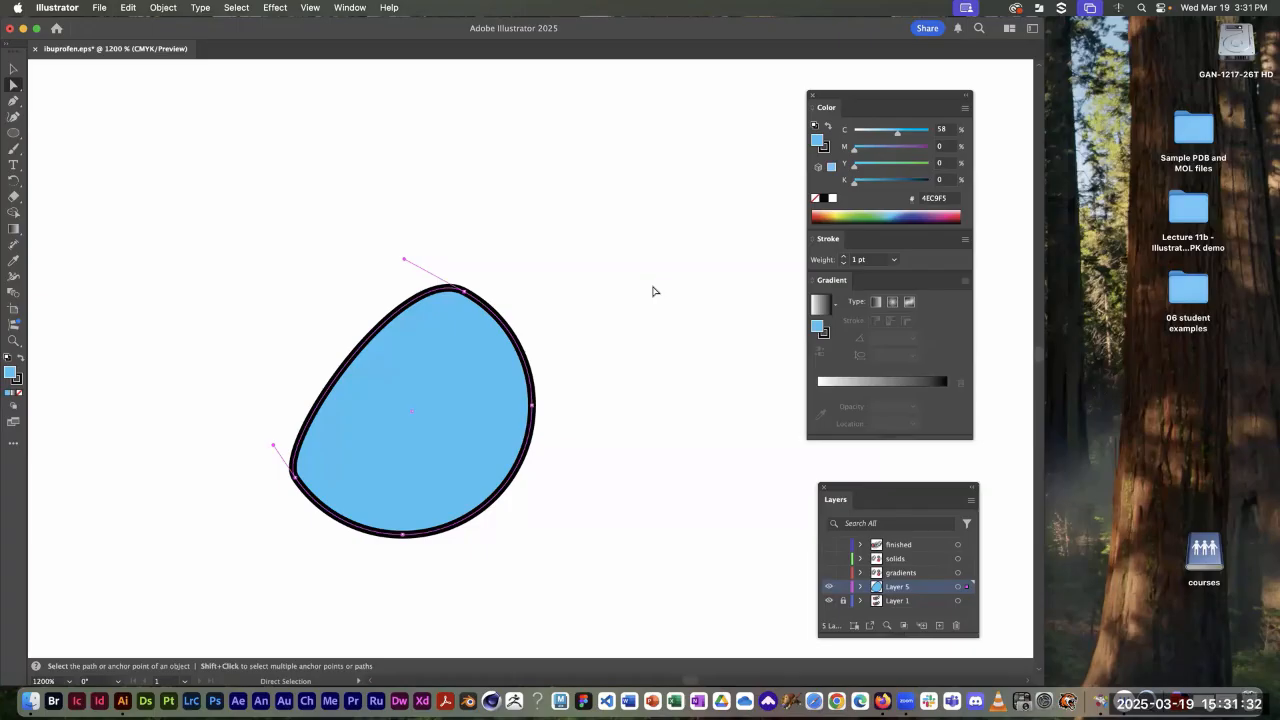
# Step: Delete the reshaped practice shape from Layer 5 and return to the two ibuprofen renderings on the artboard
pyautogui.press('Delete')
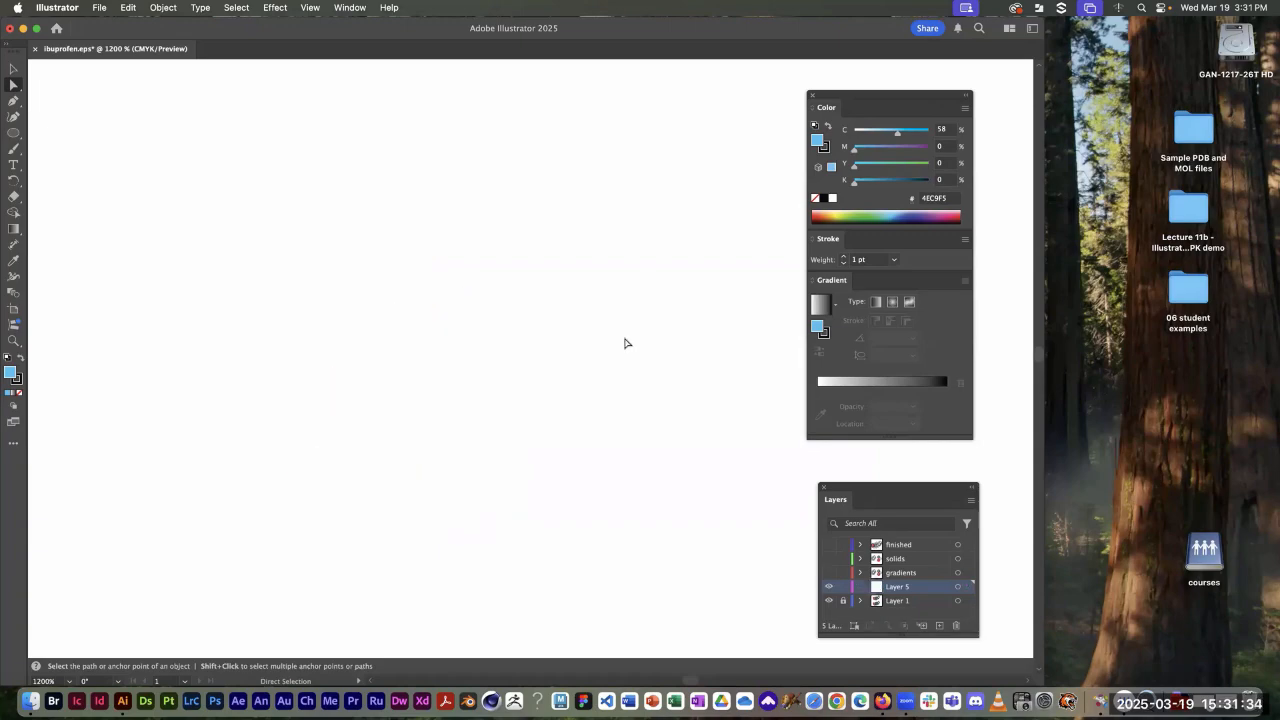
pyautogui.press('z')
pyautogui.keyDown('alt'); pyautogui.click(606, 345); pyautogui.keyUp('alt')
pyautogui.keyDown('alt'); pyautogui.click(606, 345); pyautogui.keyUp('alt')
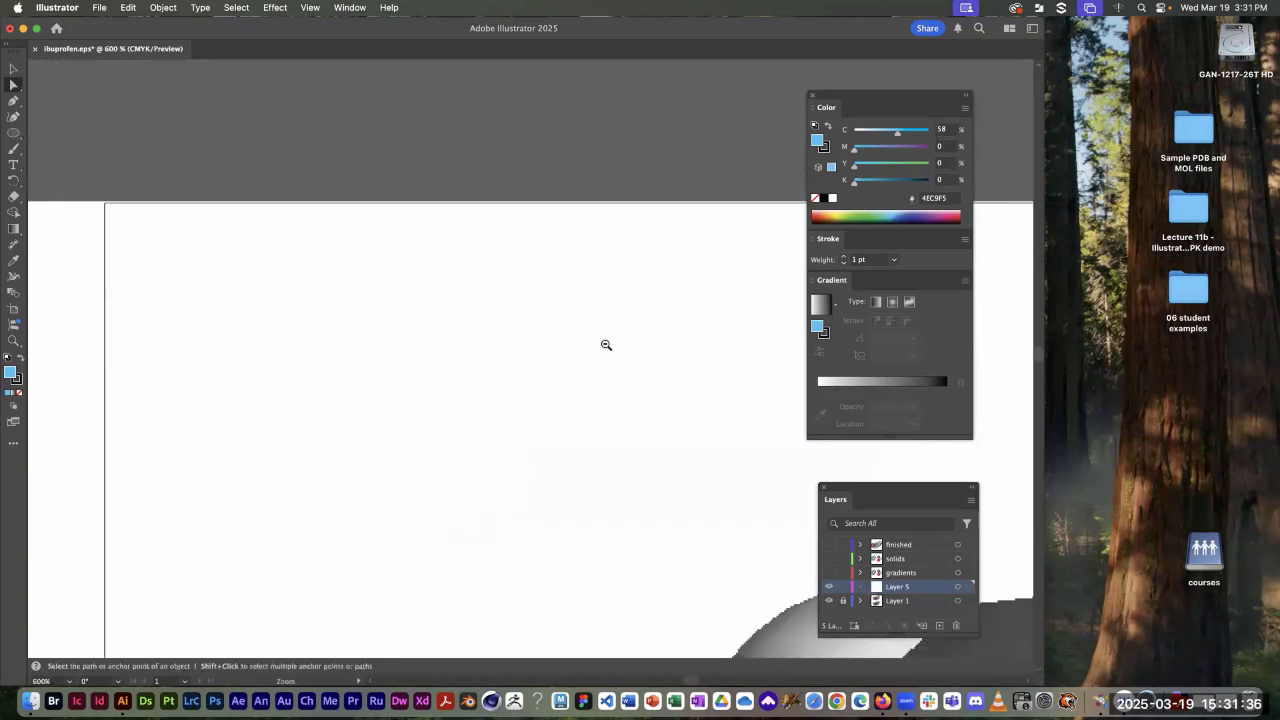
pyautogui.keyDown('alt'); pyautogui.click(606, 345); pyautogui.keyUp('alt')
pyautogui.moveTo(680, 600); pyautogui.dragTo(352, 299)
pyautogui.keyDown('alt'); pyautogui.click(483, 374); pyautogui.keyUp('alt')
pyautogui.keyDown('alt'); pyautogui.click(483, 374); pyautogui.keyUp('alt')
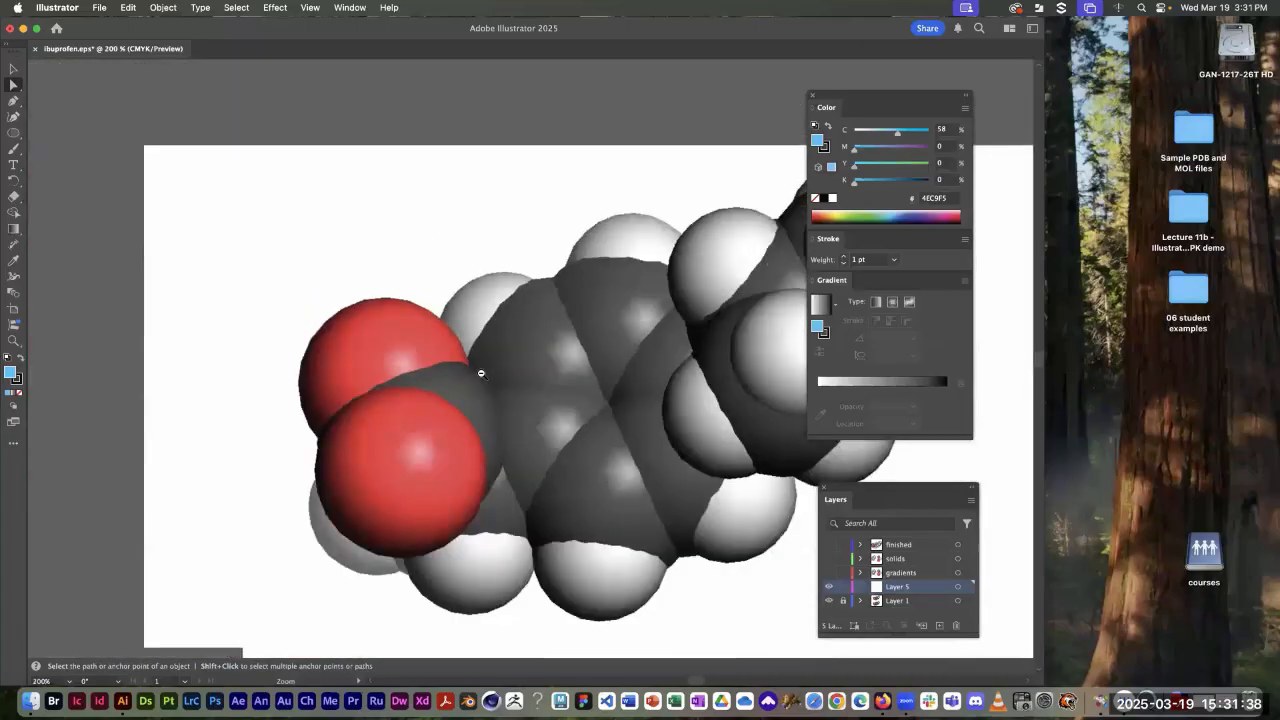
pyautogui.keyDown('alt'); pyautogui.click(483, 374); pyautogui.keyUp('alt')
pyautogui.moveTo(645, 586); pyautogui.dragTo(375, 352)
pyautogui.keyDown('alt'); pyautogui.click(464, 388); pyautogui.keyUp('alt')
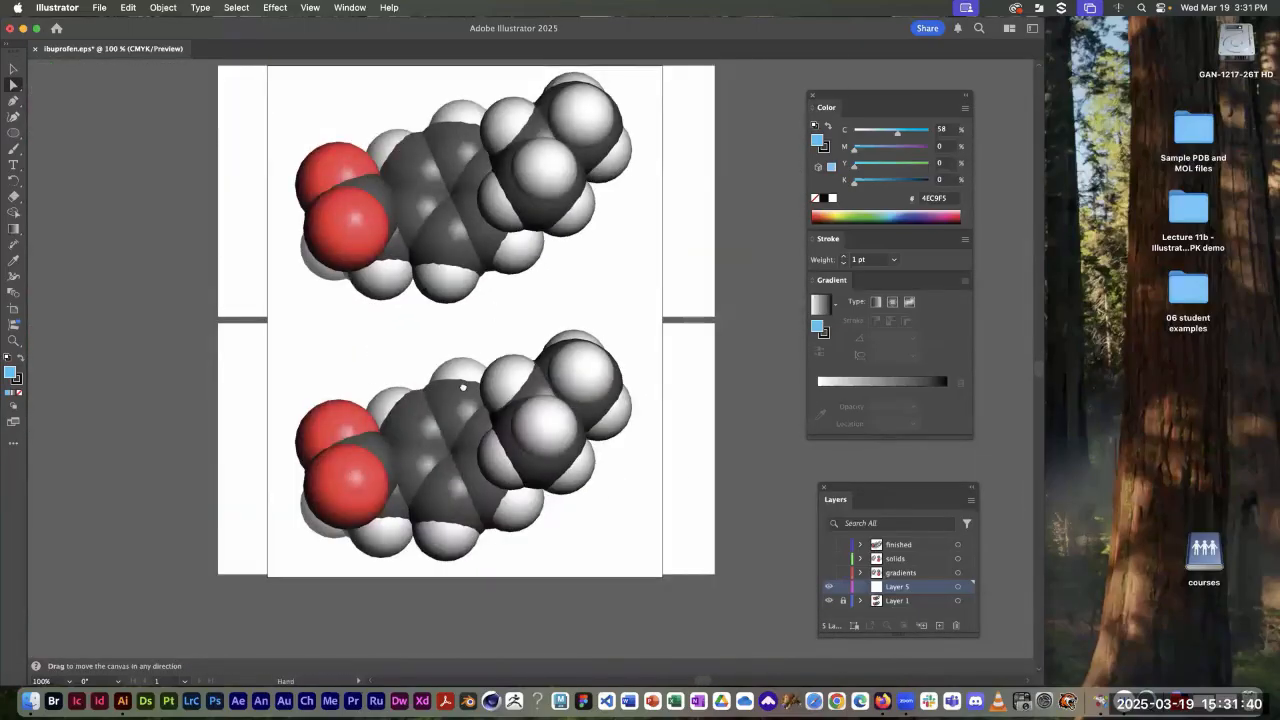
pyautogui.moveTo(499, 313); pyautogui.dragTo(457, 389)
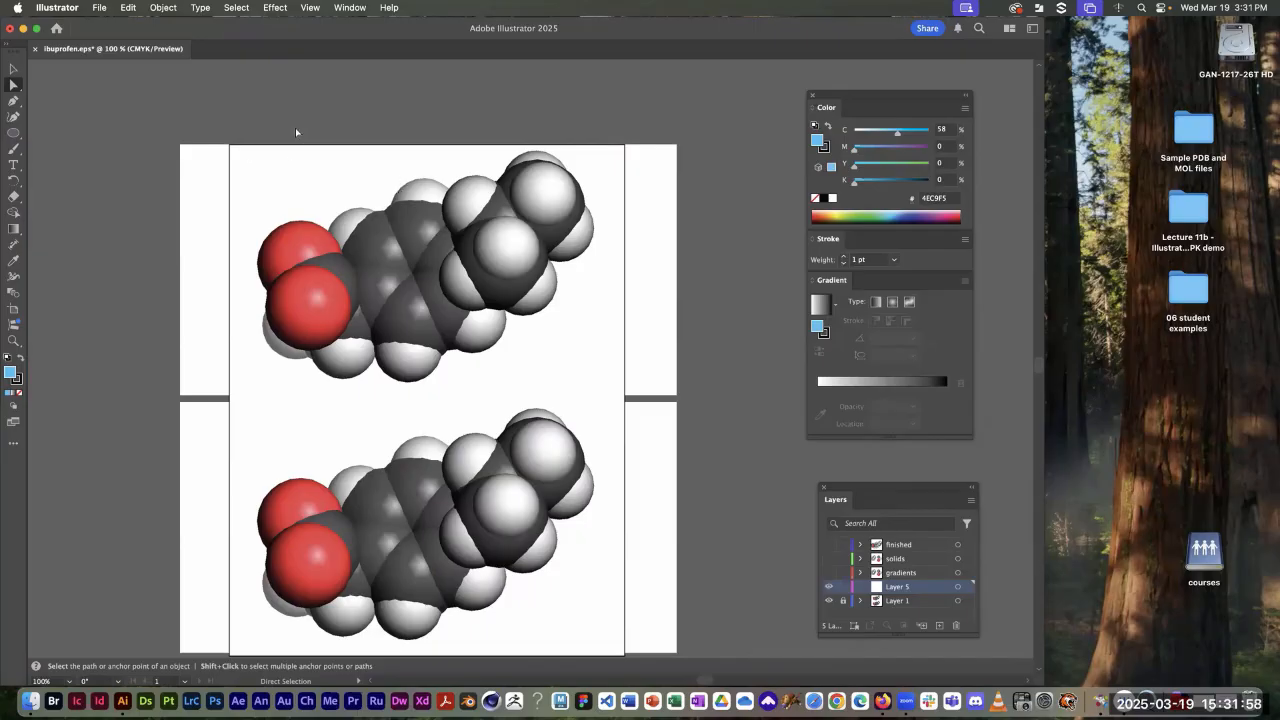
# Step: Unlock Layer 1 and delete both the upper and lower ibuprofen images from it
pyautogui.moveTo(295, 133); pyautogui.dragTo(390, 524)
pyautogui.click(843, 600)
pyautogui.click(430, 225)
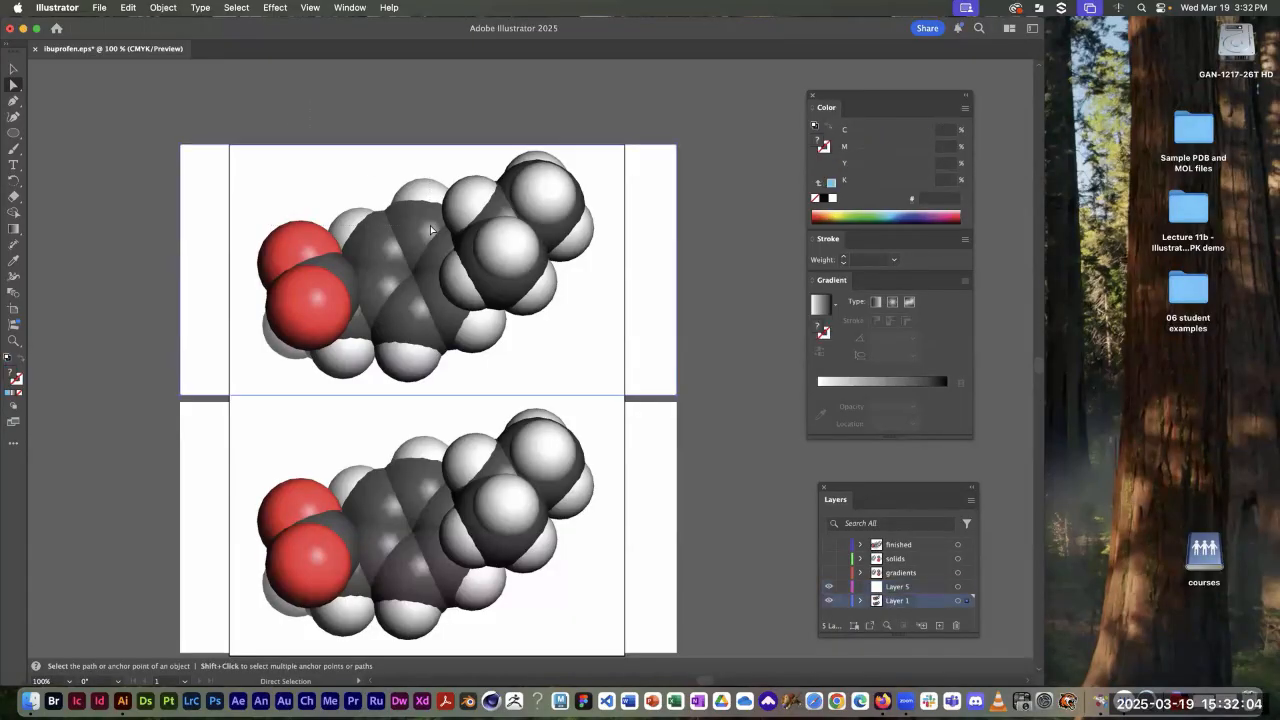
pyautogui.press('Delete')
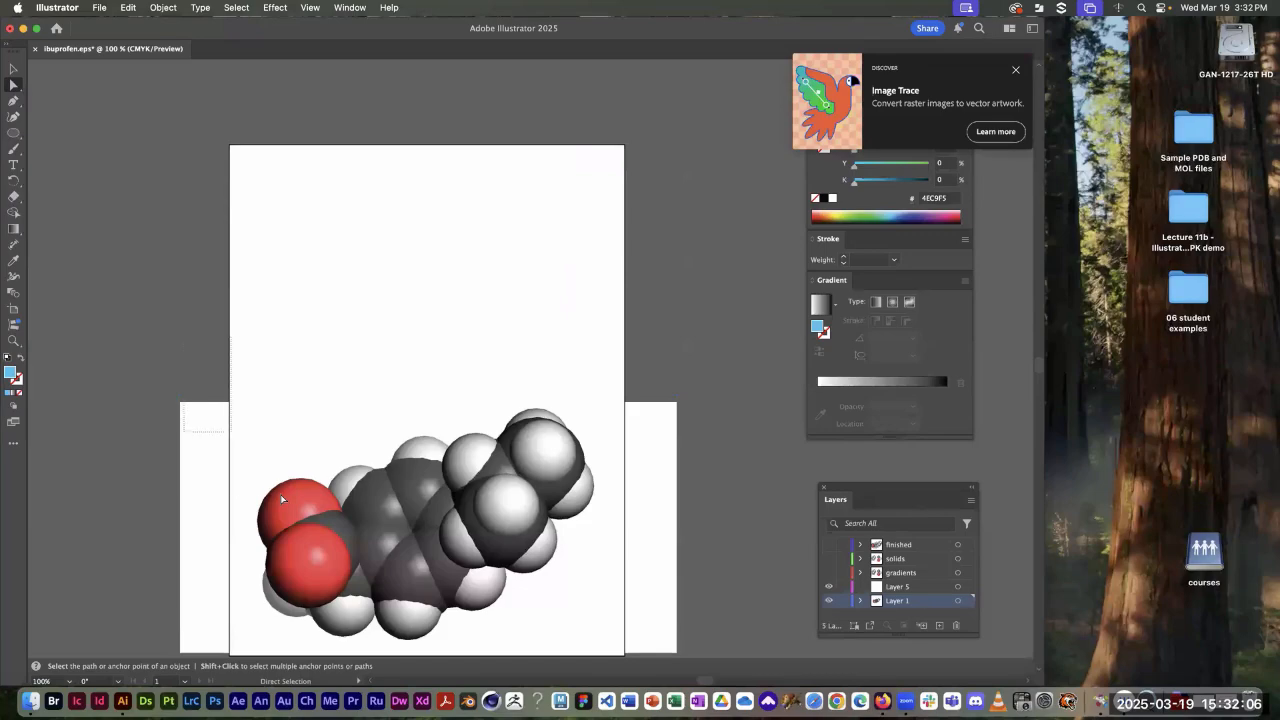
pyautogui.click(281, 495)
pyautogui.press('Delete')
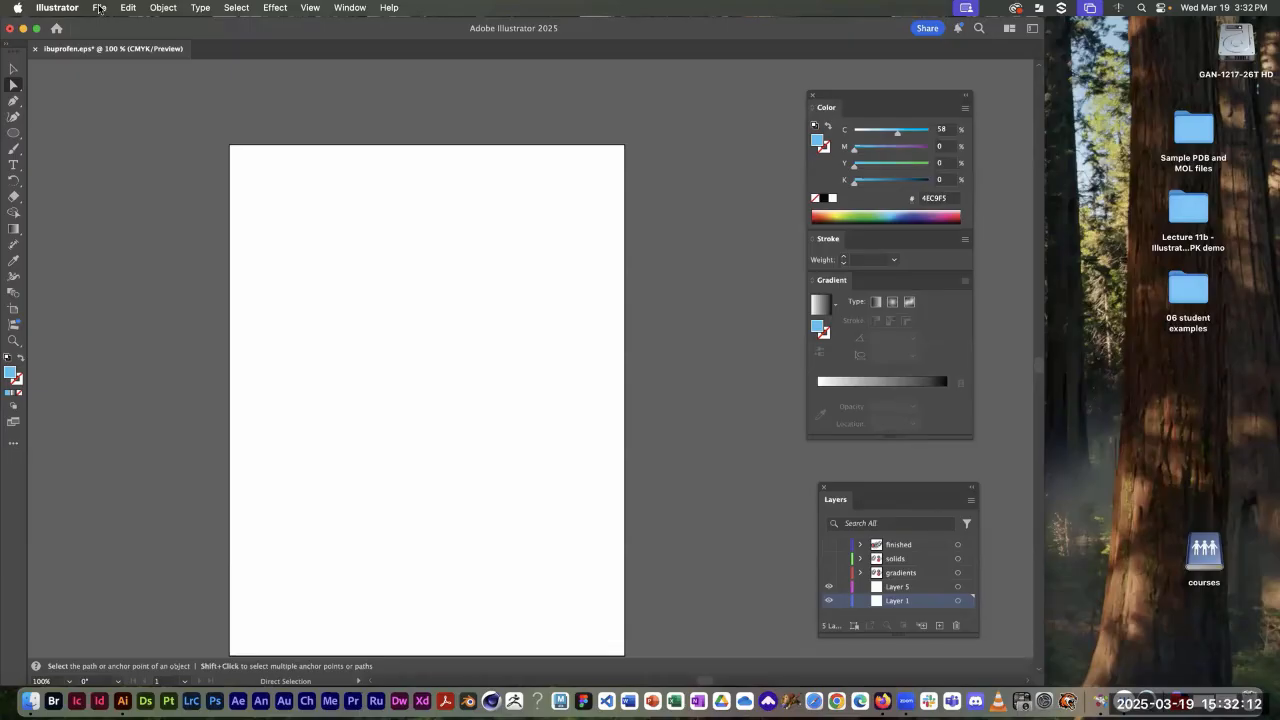
# Step: Place ibuprofen.png from the Desktop's Lecture 11b folder as a linked image, starting near the artboard's upper-left corner
pyautogui.click(99, 8)
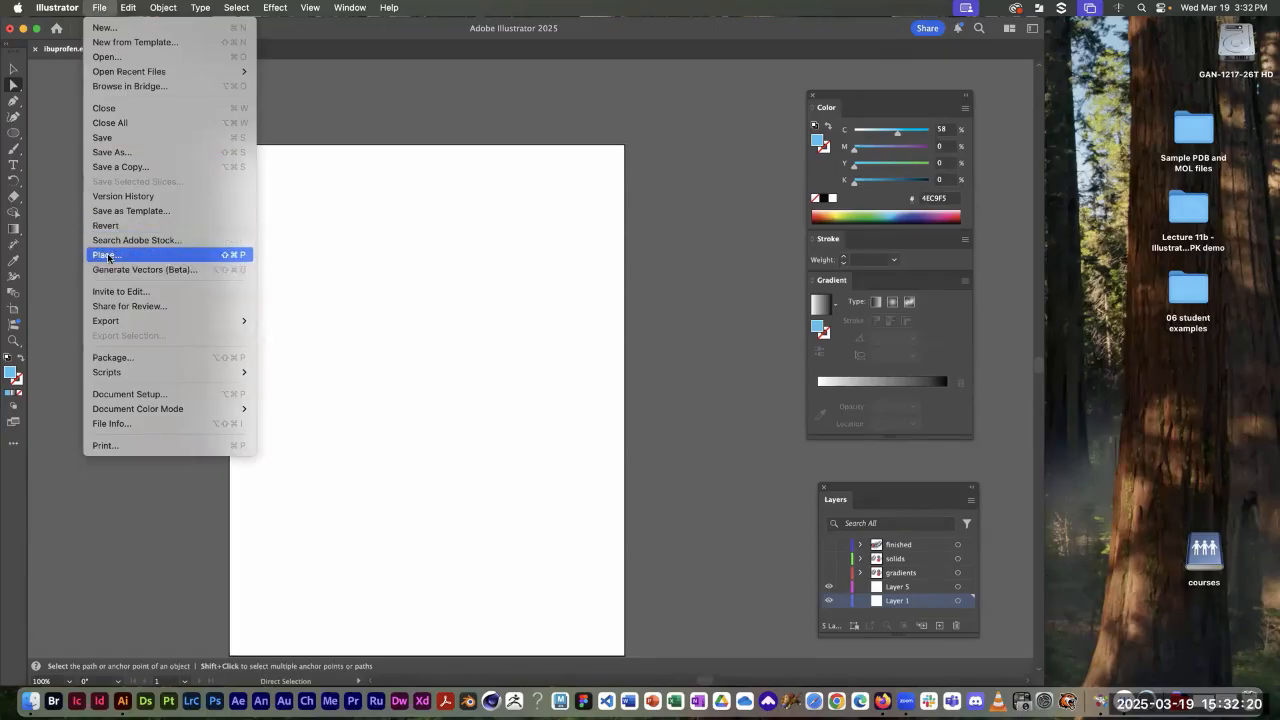
pyautogui.click(138, 248)
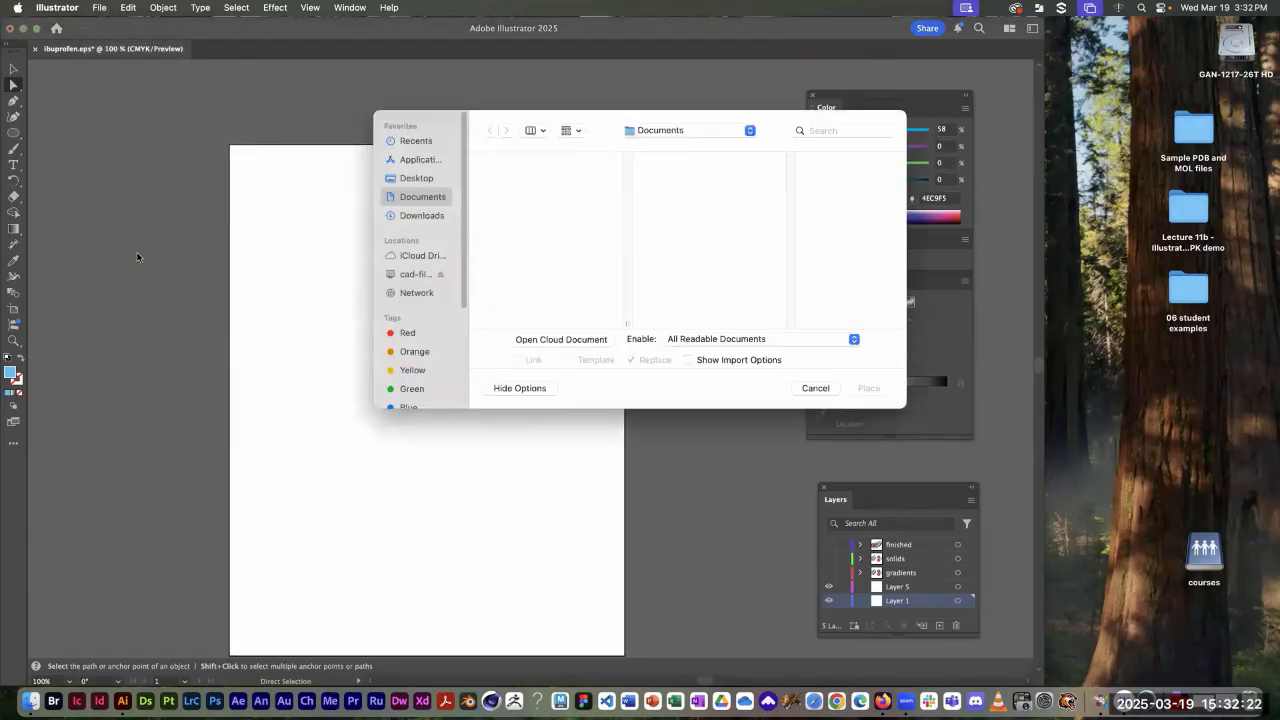
pyautogui.click(403, 179)
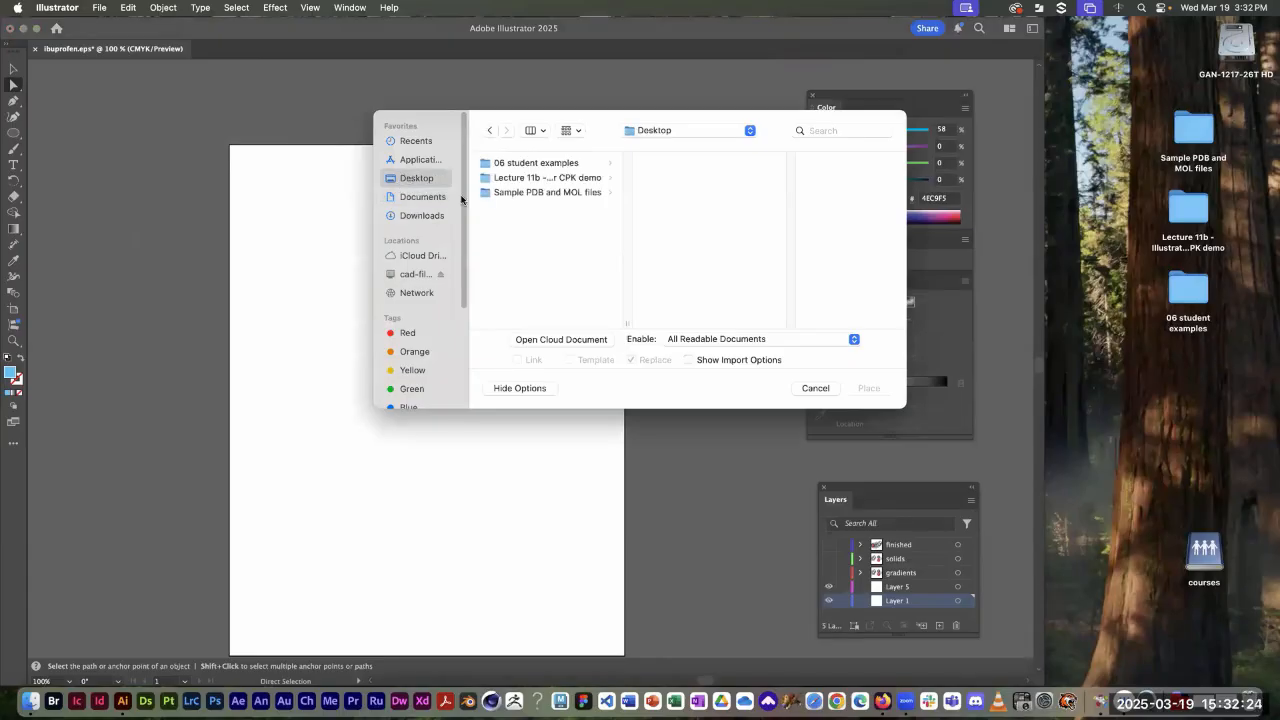
pyautogui.click(538, 180)
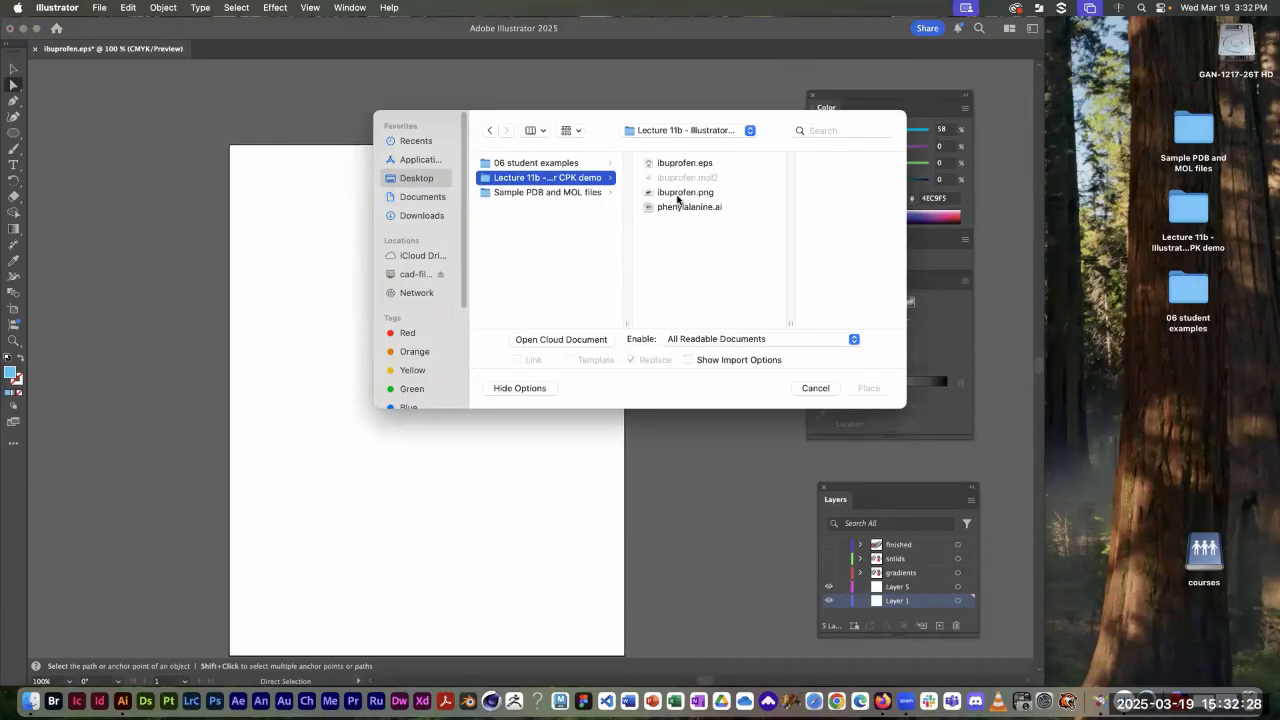
pyautogui.click(678, 197)
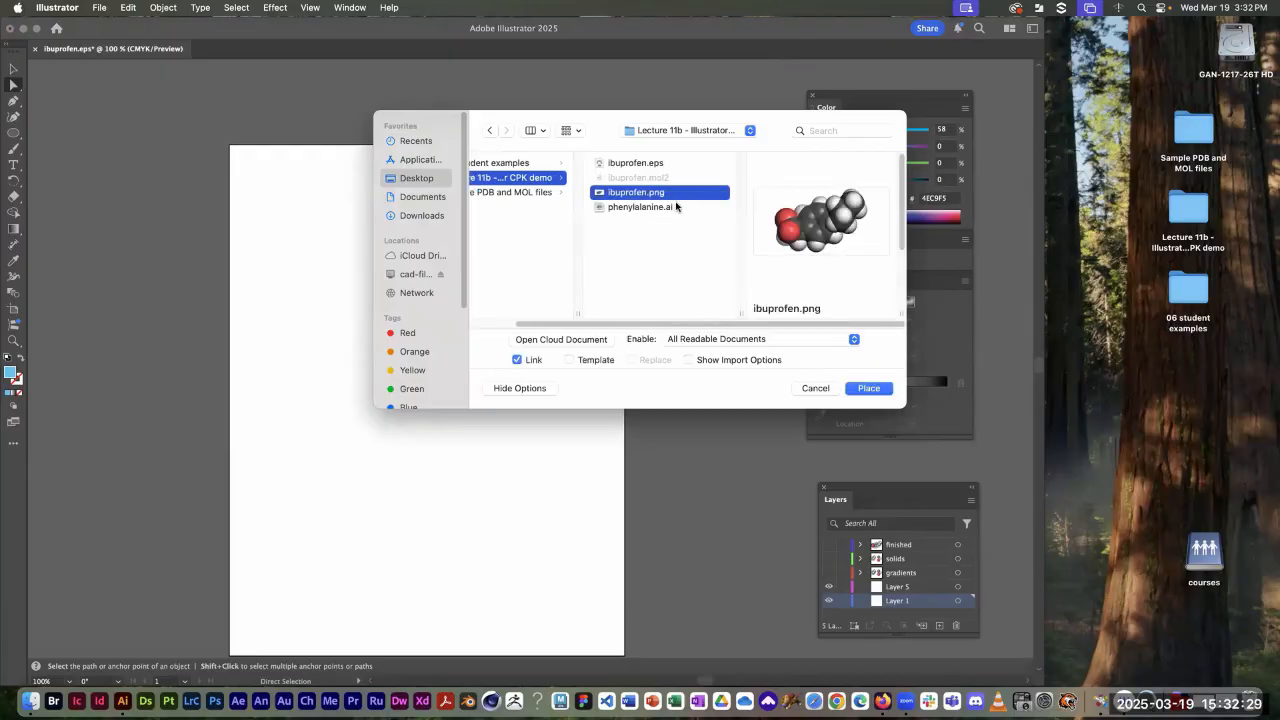
pyautogui.click(866, 388)
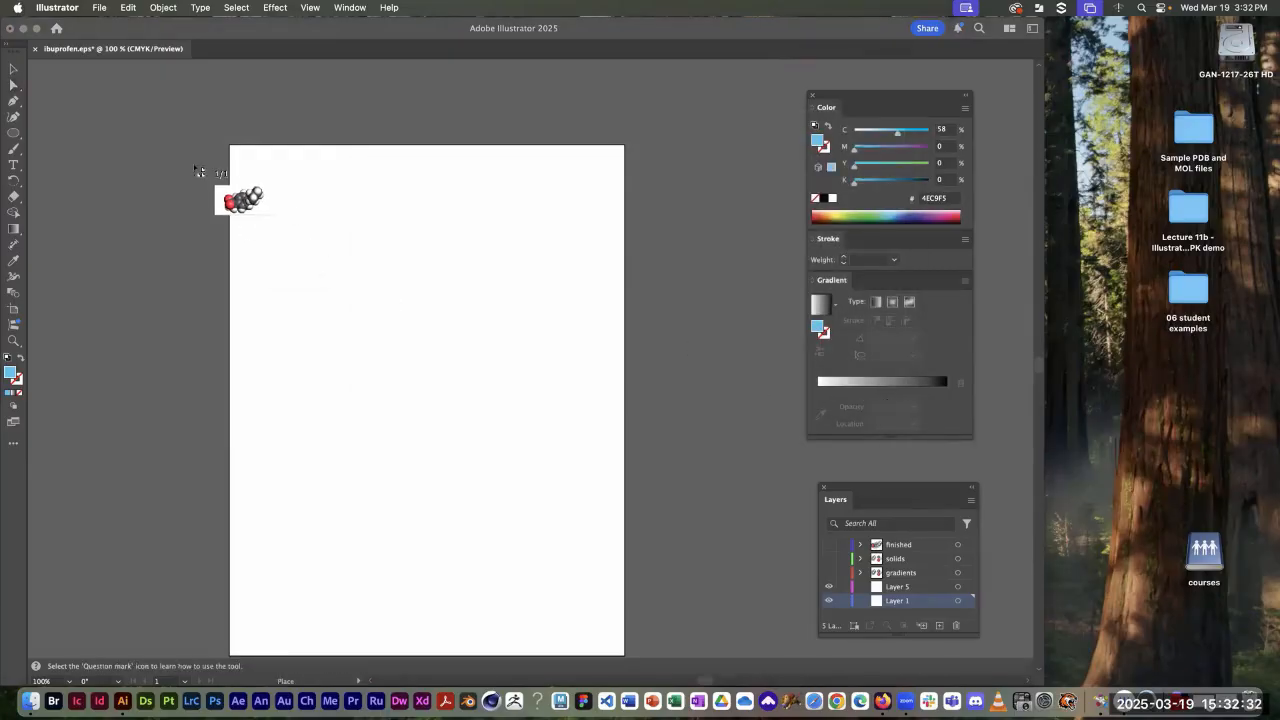
pyautogui.click(182, 146)
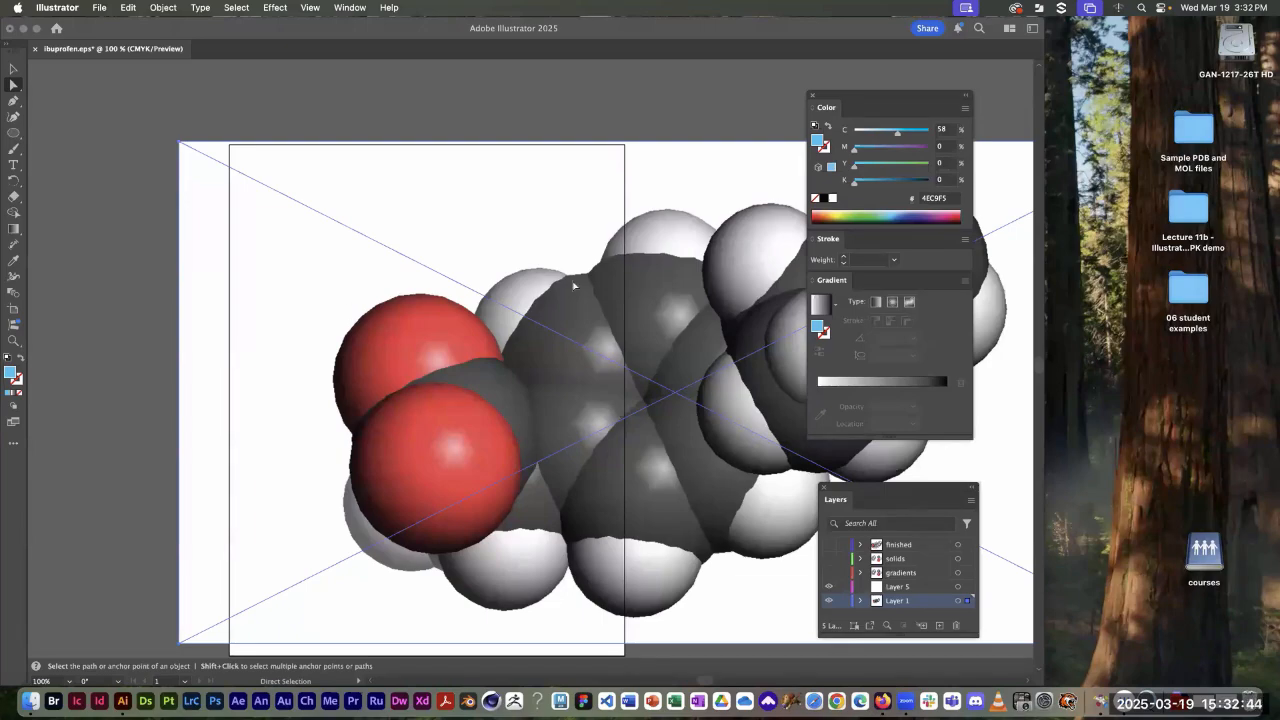
# Step: Scale the placed ibuprofen image uniformly to 50% and move it onto the upper half of the artboard
pyautogui.press('s')
pyautogui.press('Return')
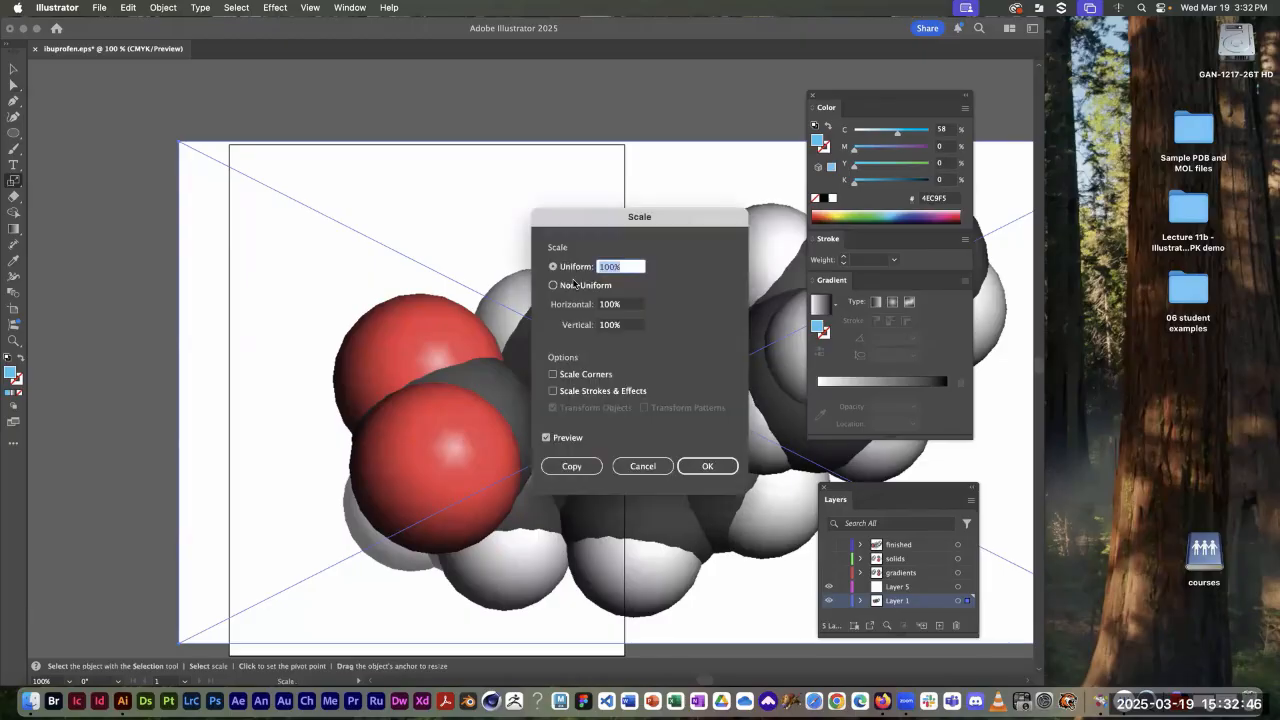
pyautogui.write('50')
pyautogui.press('Return')
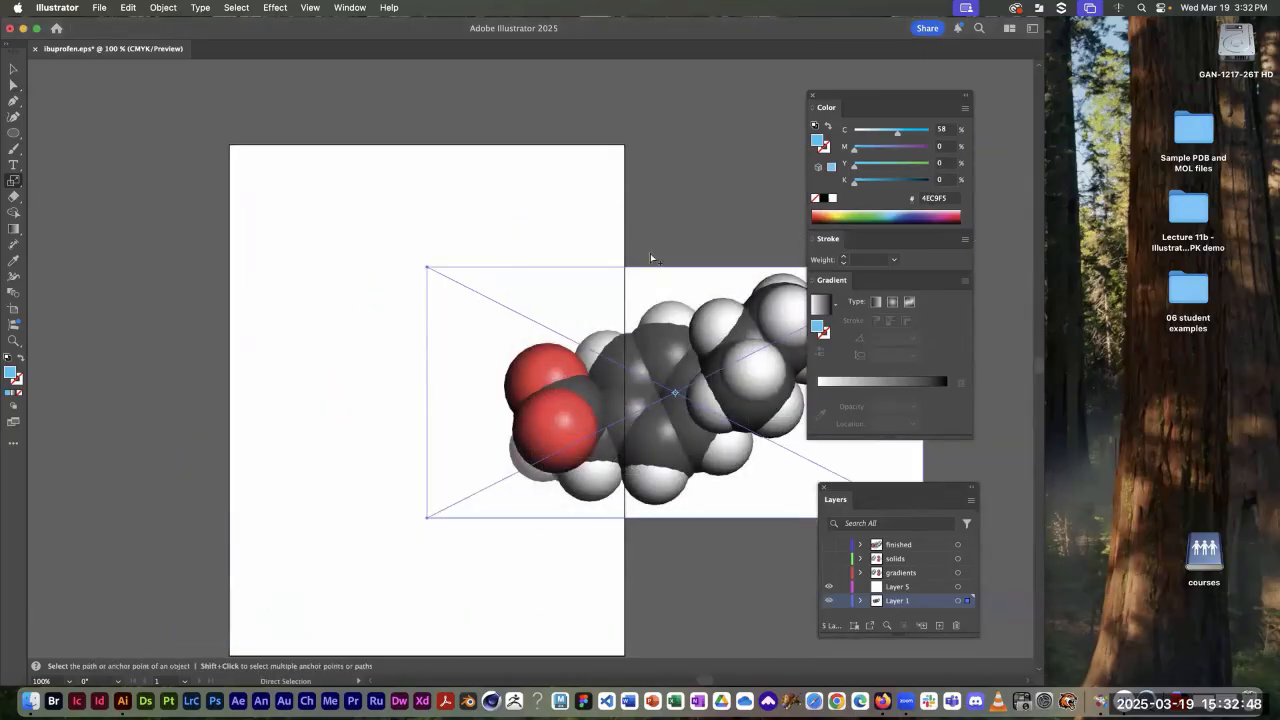
pyautogui.moveTo(636, 266); pyautogui.dragTo(402, 158)
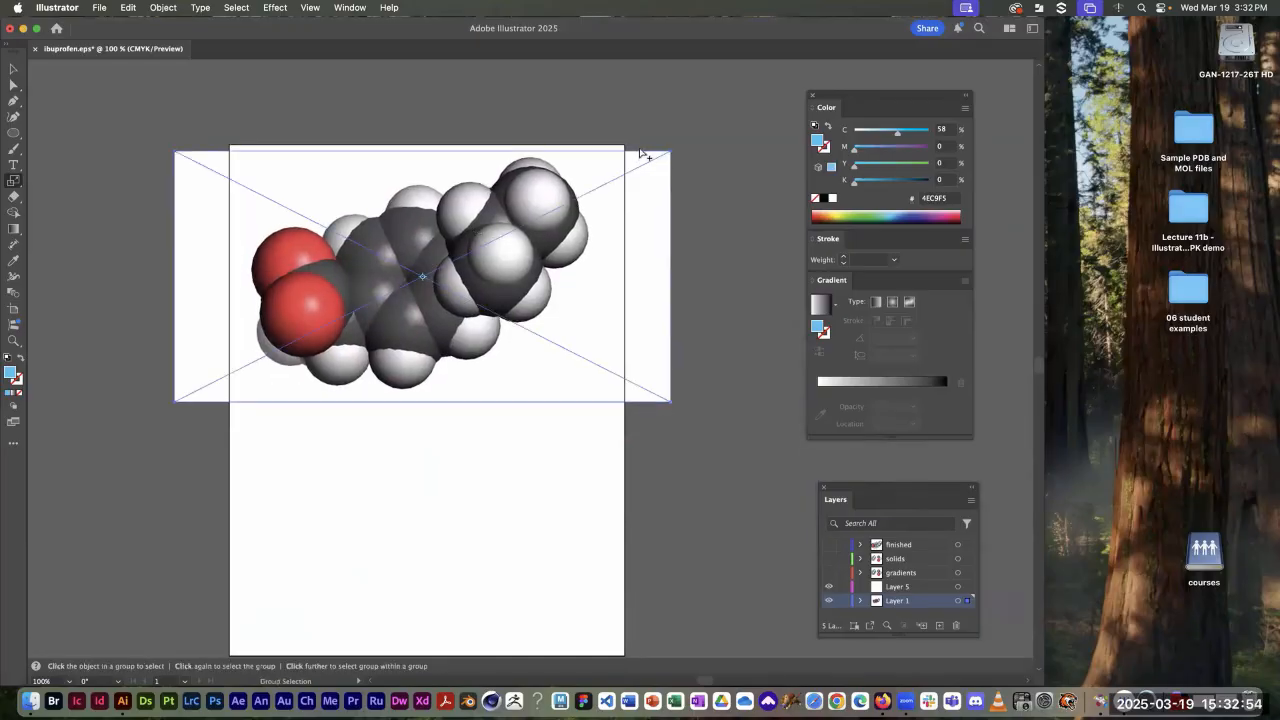
# Step: Duplicate the ibuprofen image straight down onto the artboard's lower half and shift the upper image slightly upward
pyautogui.keyDown('alt'); pyautogui.keyDown('shift'); pyautogui.moveTo(640, 157); pyautogui.dragTo(640, 414); pyautogui.keyUp('shift'); pyautogui.keyUp('alt')
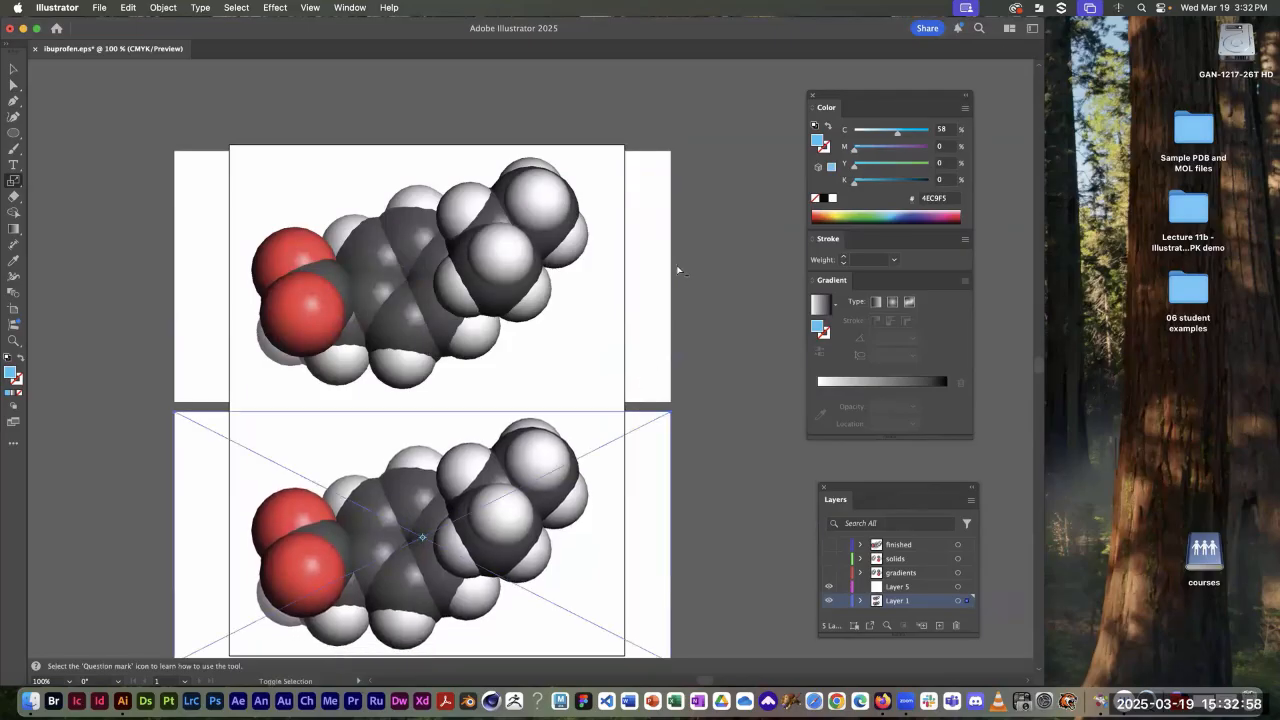
pyautogui.click(674, 265)
pyautogui.keyDown('shift'); pyautogui.moveTo(670, 264); pyautogui.dragTo(679, 253); pyautogui.keyUp('shift')
pyautogui.press('s')
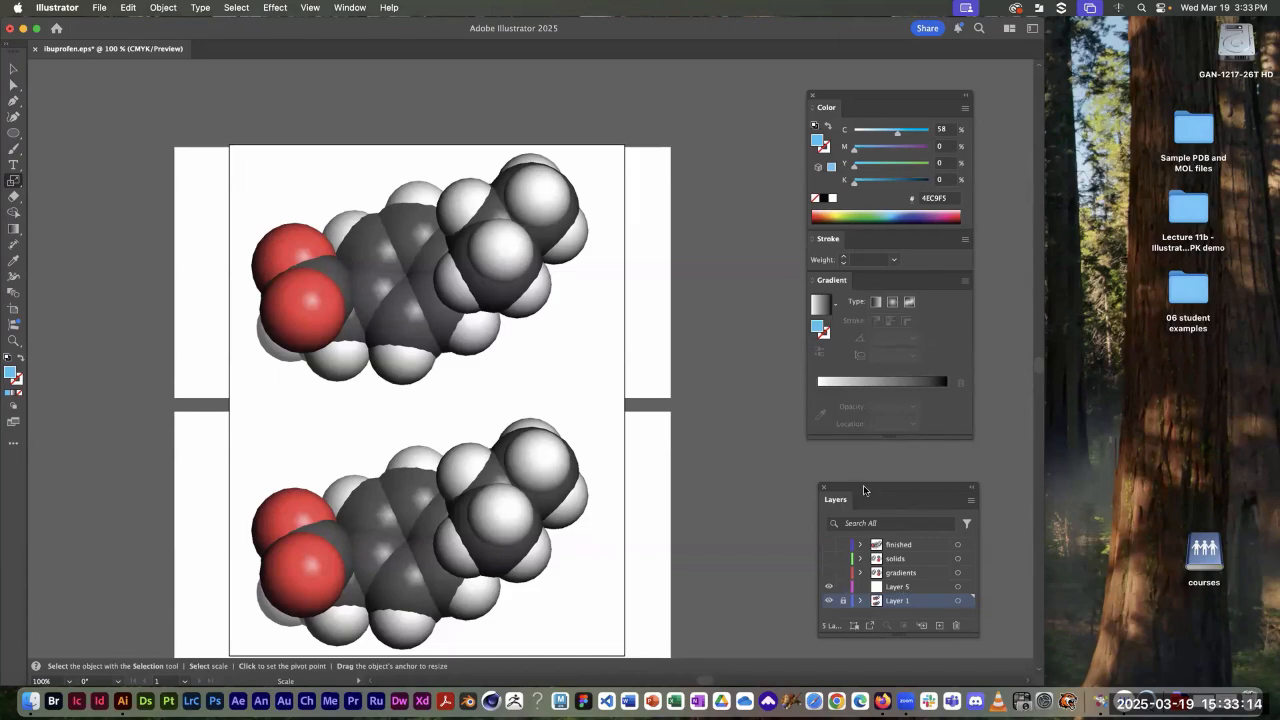
# Step: On Layer 5, draw a circle over the dark carbon atom at the upper-right end of the upper ibuprofen image
pyautogui.moveTo(866, 483); pyautogui.dragTo(834, 457)
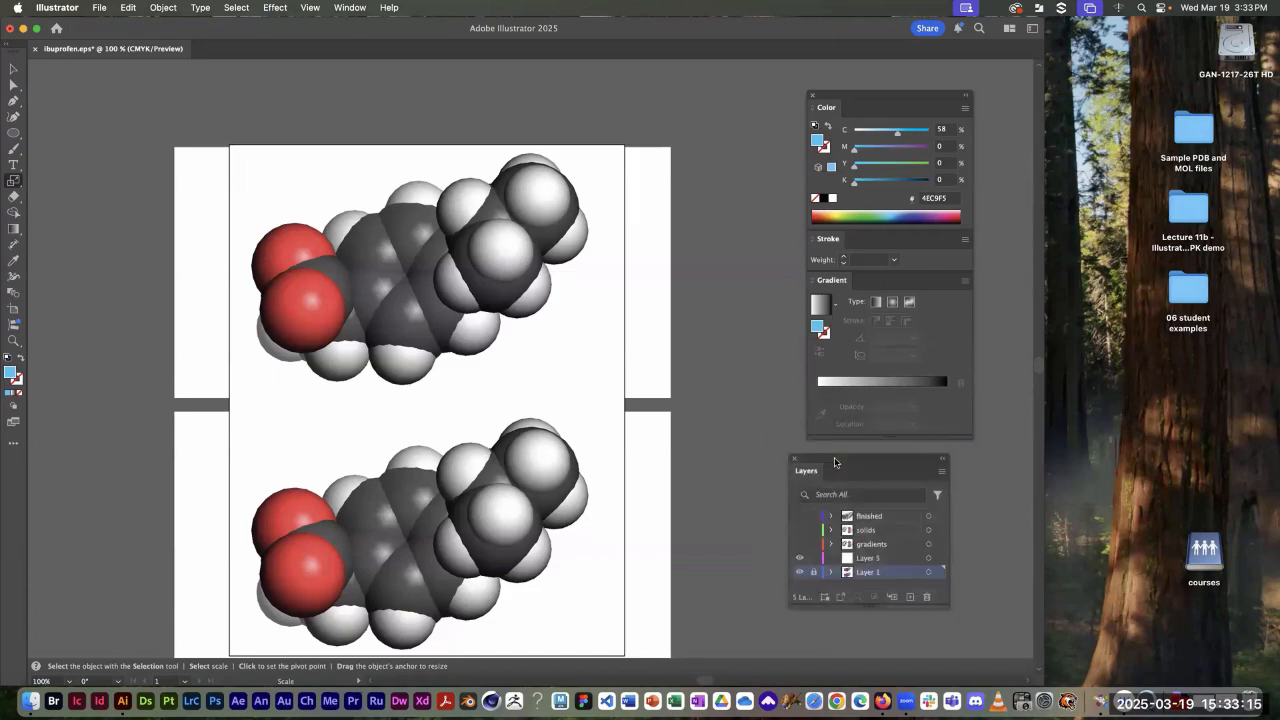
pyautogui.click(867, 559)
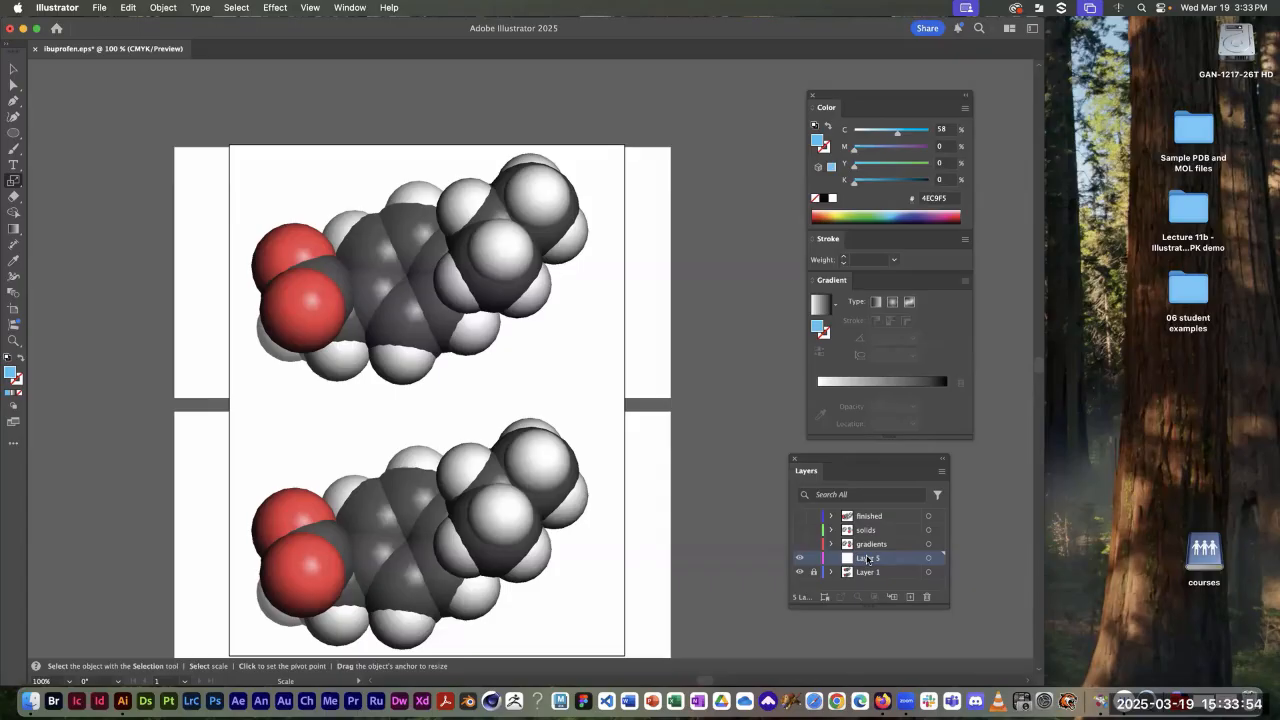
pyautogui.click(13, 133)
pyautogui.press('super+space')
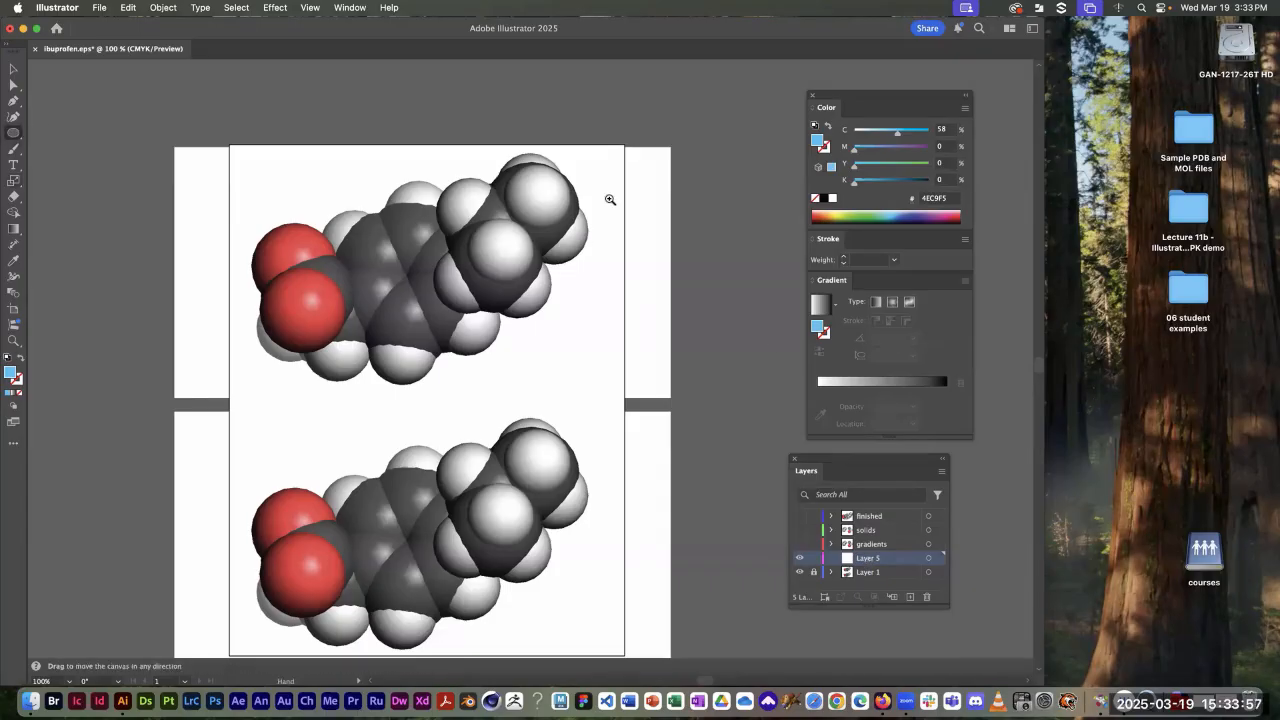
pyautogui.click(565, 268)
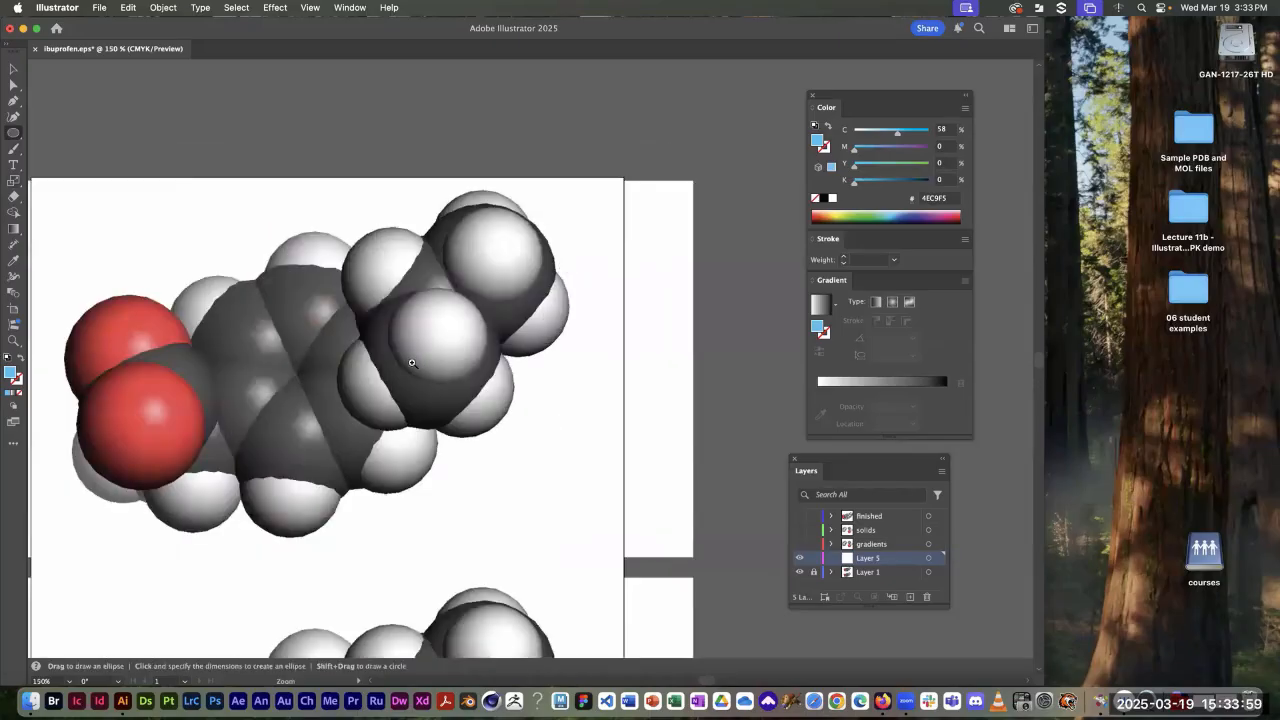
pyautogui.click(506, 335)
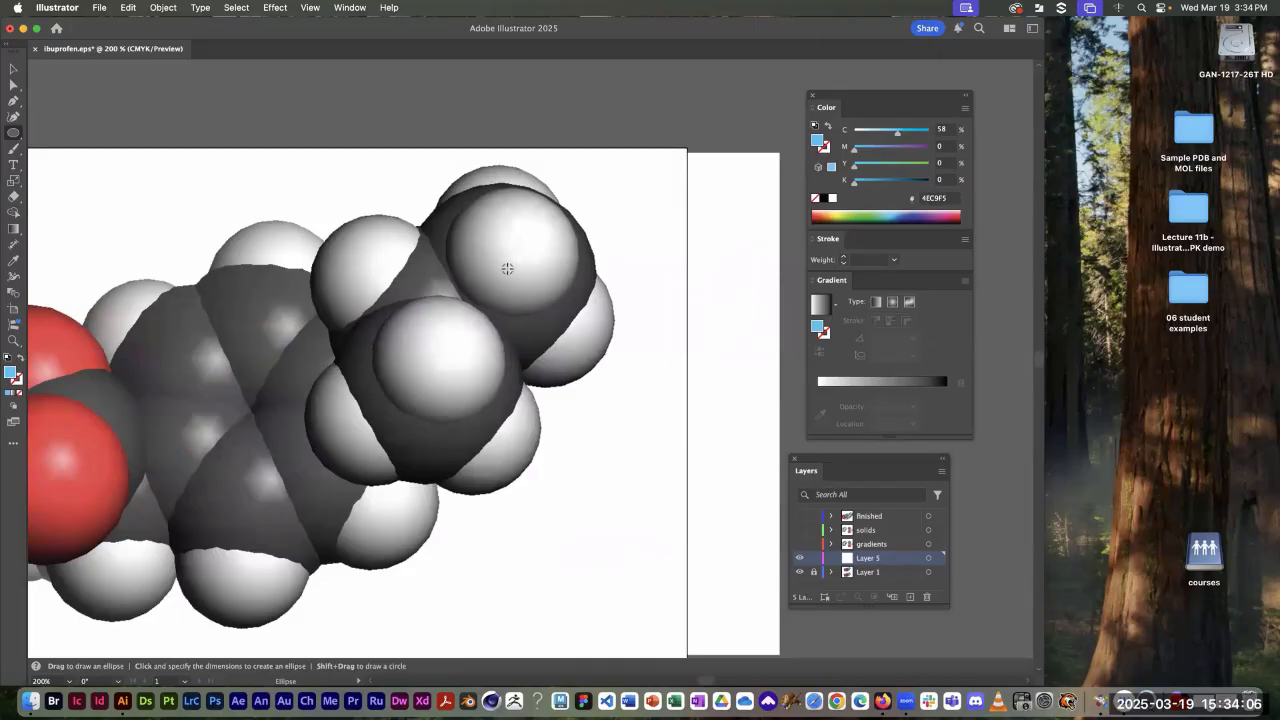
pyautogui.press('space')
pyautogui.moveTo(306, 384); pyautogui.dragTo(369, 362)
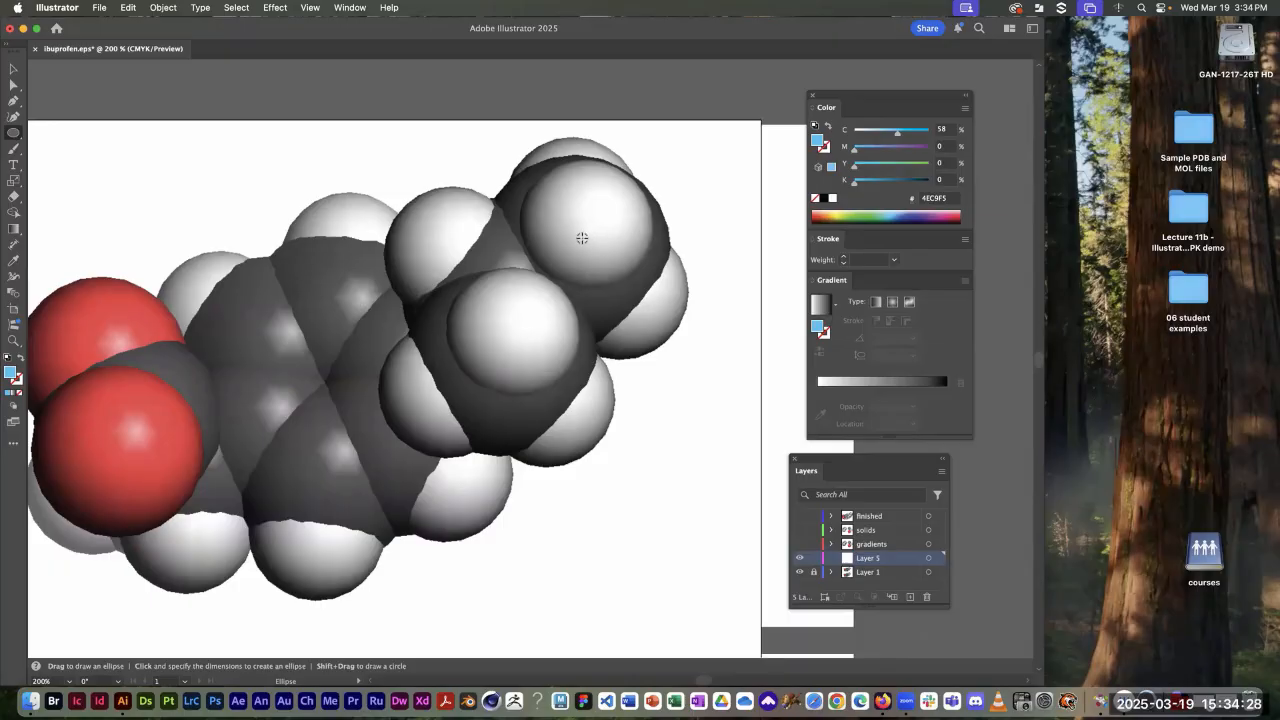
pyautogui.moveTo(582, 237); pyautogui.dragTo(606, 329)
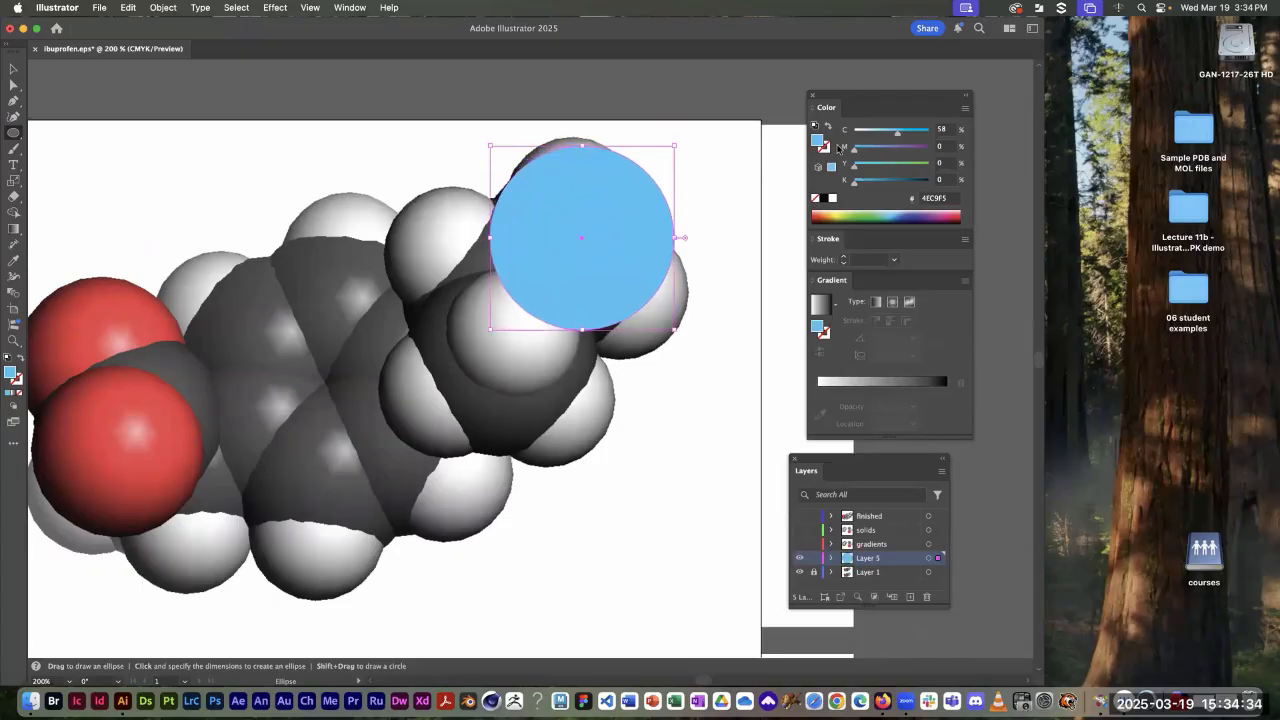
# Step: Give the circle no fill and a 1 pt black stroke, and align it with the carbon atom's upper-right edge
pyautogui.click(815, 198)
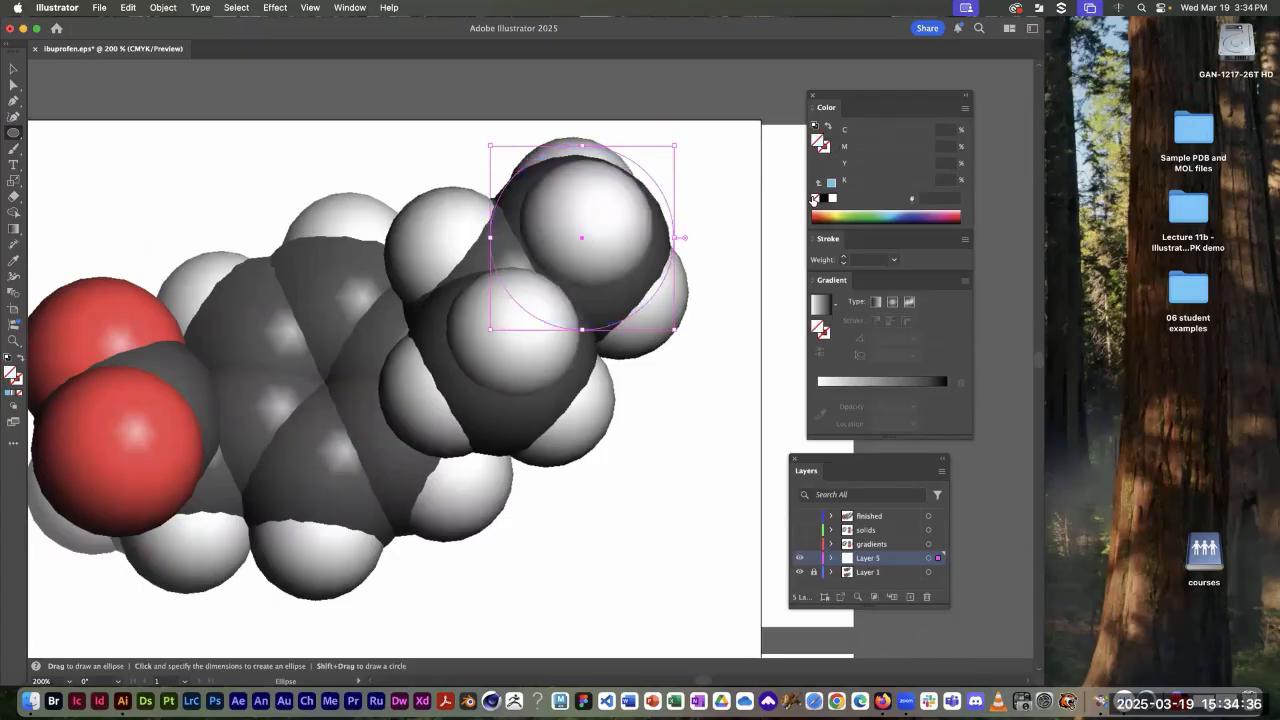
pyautogui.click(824, 199)
pyautogui.moveTo(643, 183); pyautogui.dragTo(641, 185)
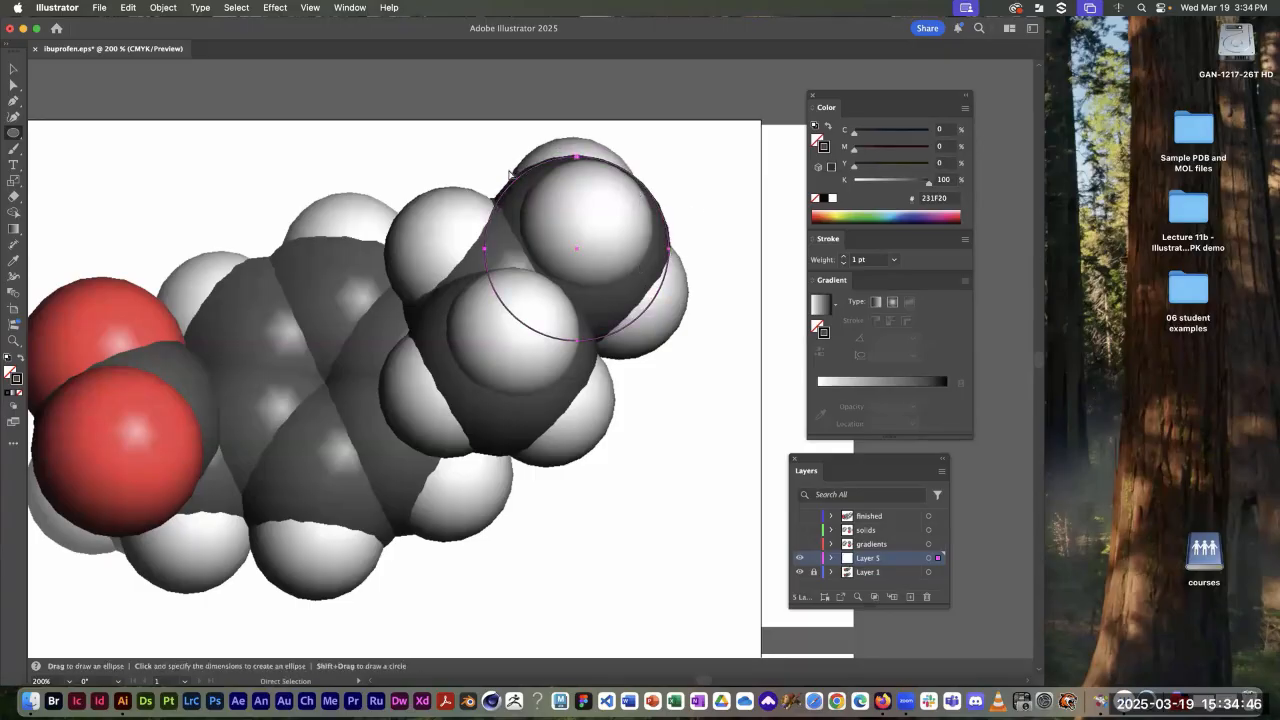
# Step: Scale the circle uniformly to 101% about its upper-right edge, repeating the scaling until it fits the carbon atom's outline
pyautogui.press('s')
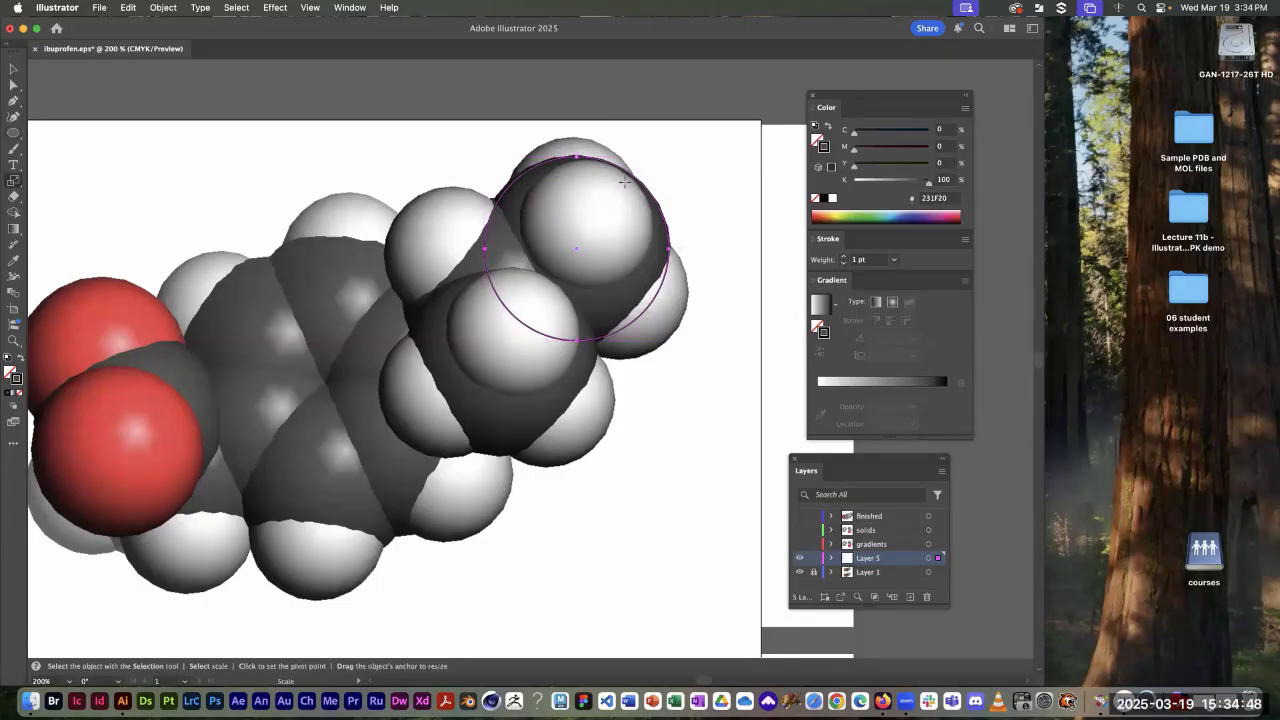
pyautogui.keyDown('alt'); pyautogui.click(631, 178); pyautogui.keyUp('alt')
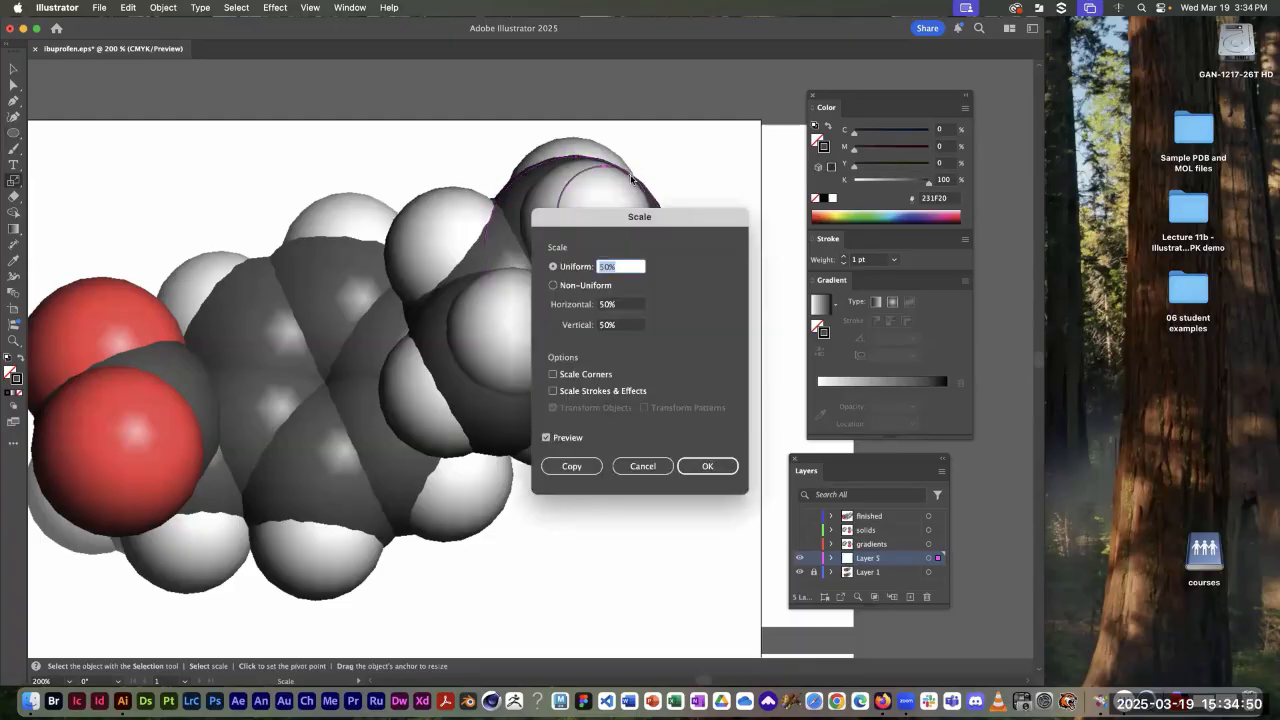
pyautogui.write('100')
pyautogui.press('Return')
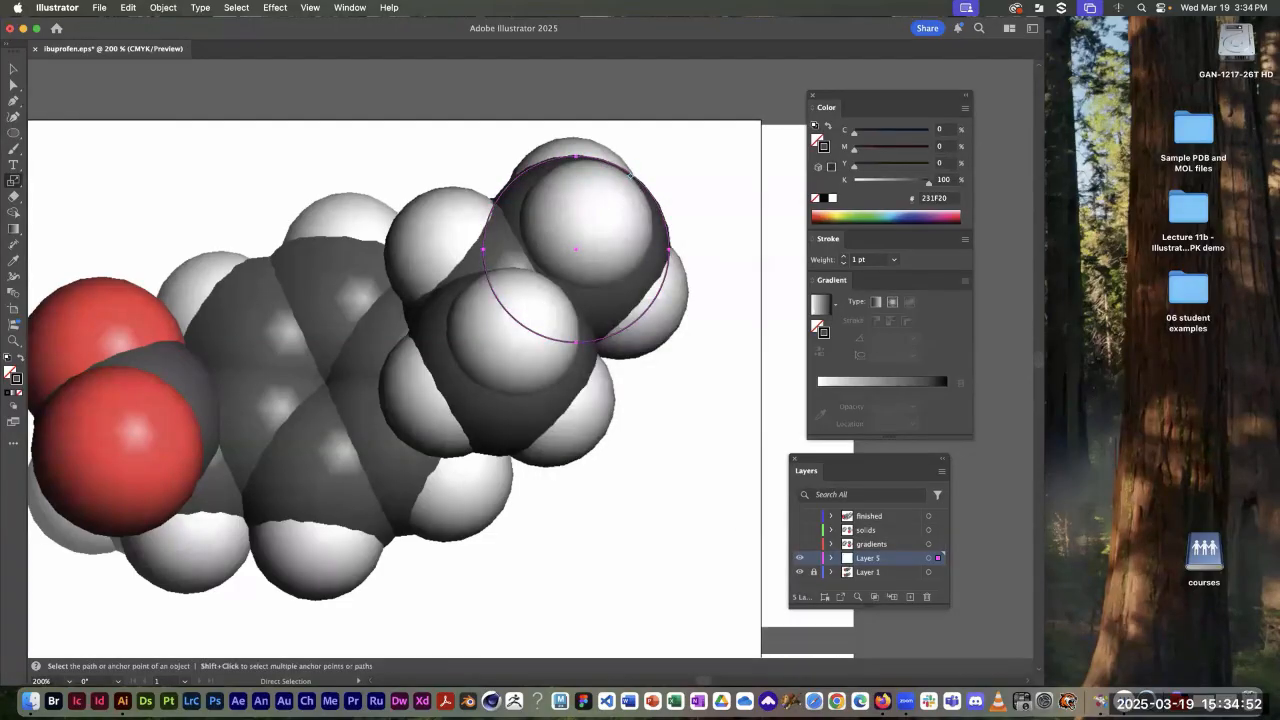
pyautogui.press('super+d')
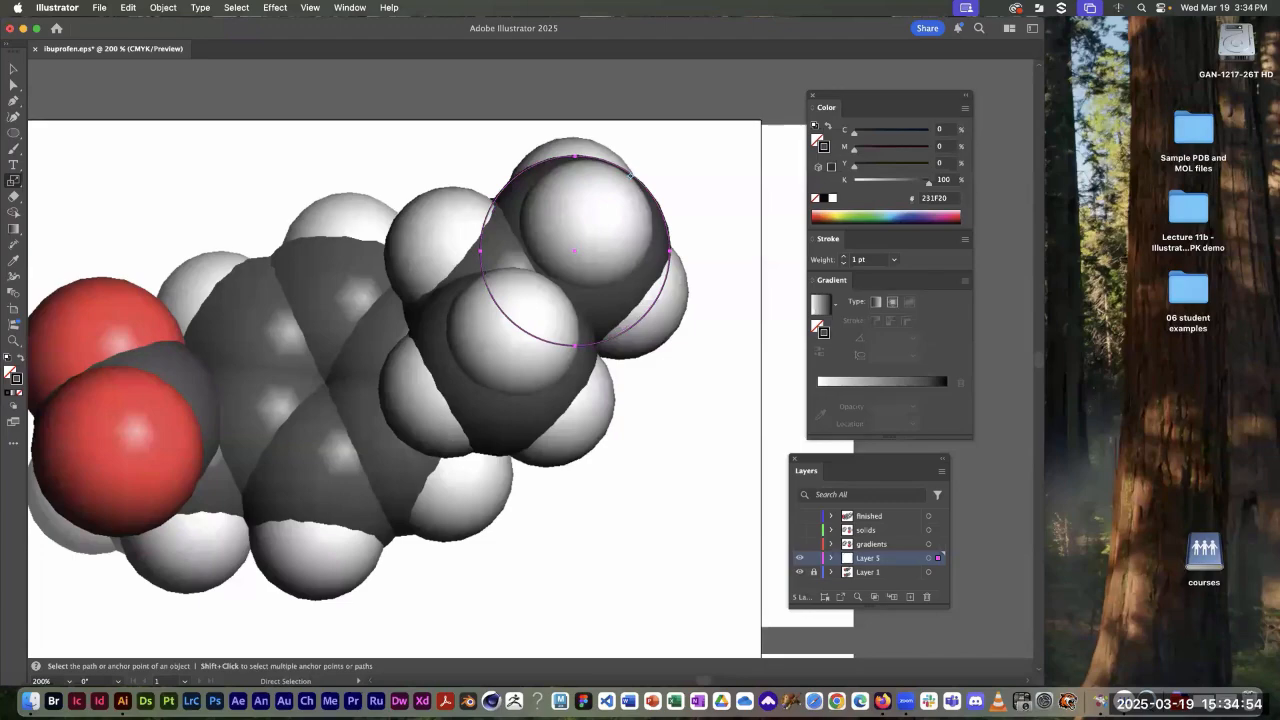
pyautogui.press('super+d')
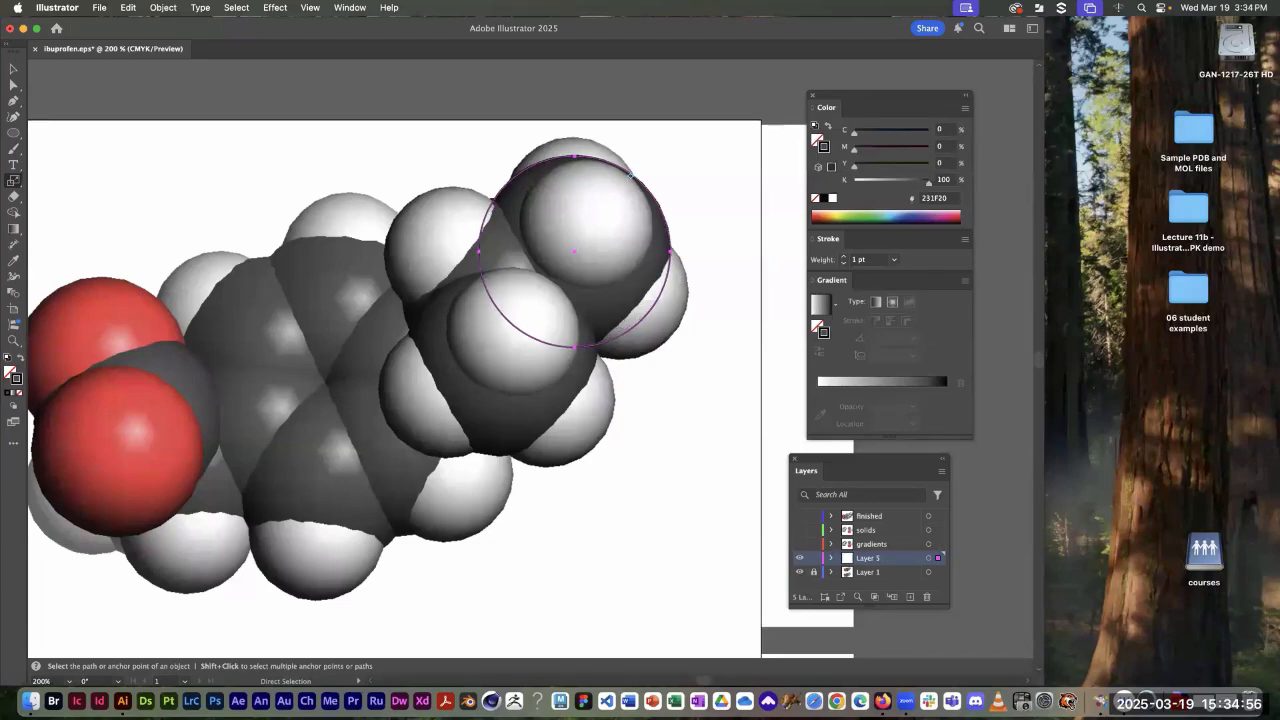
pyautogui.press('s')
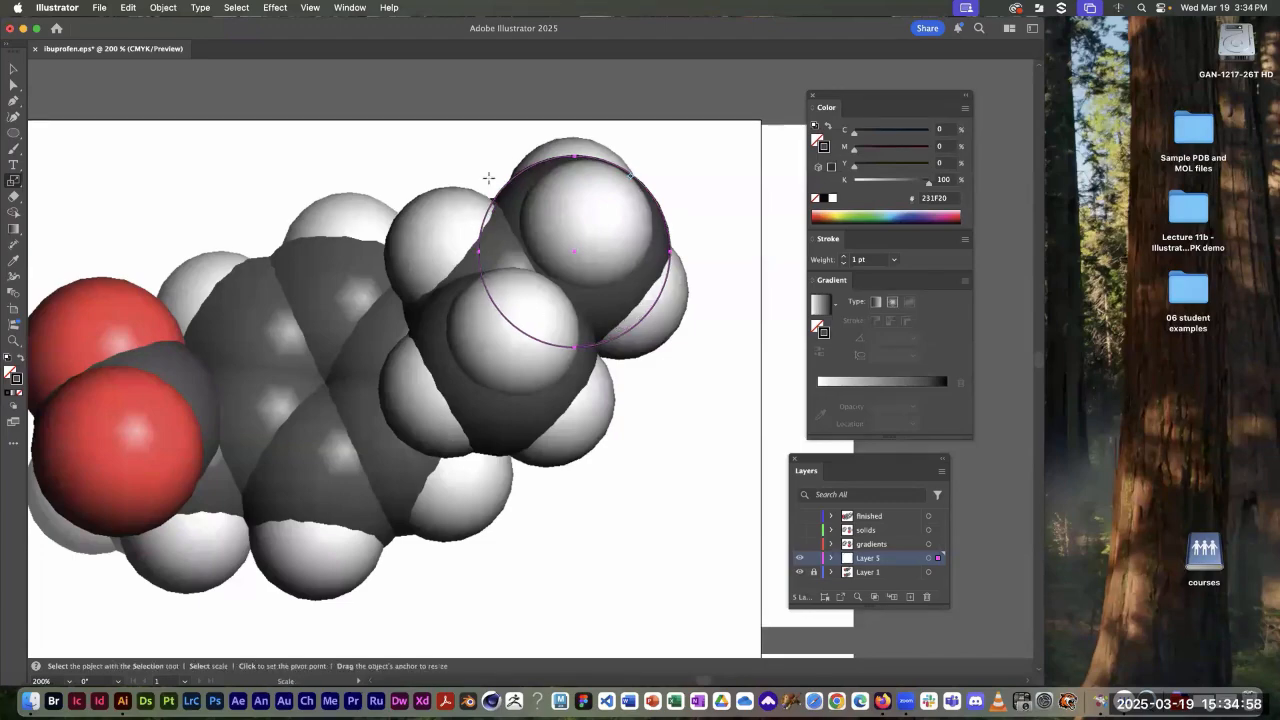
# Step: Fill the carbon circle with 60% black, trying 30% first, and deselect it
pyautogui.click(817, 140)
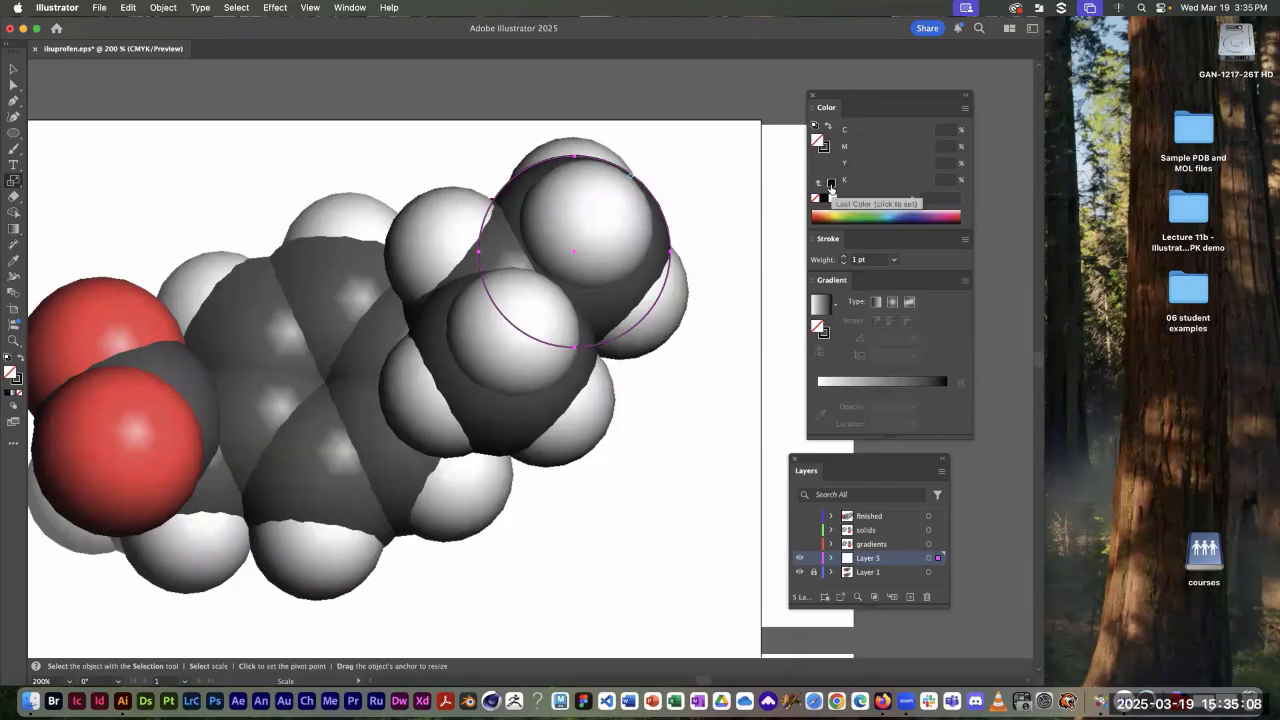
pyautogui.click(831, 184)
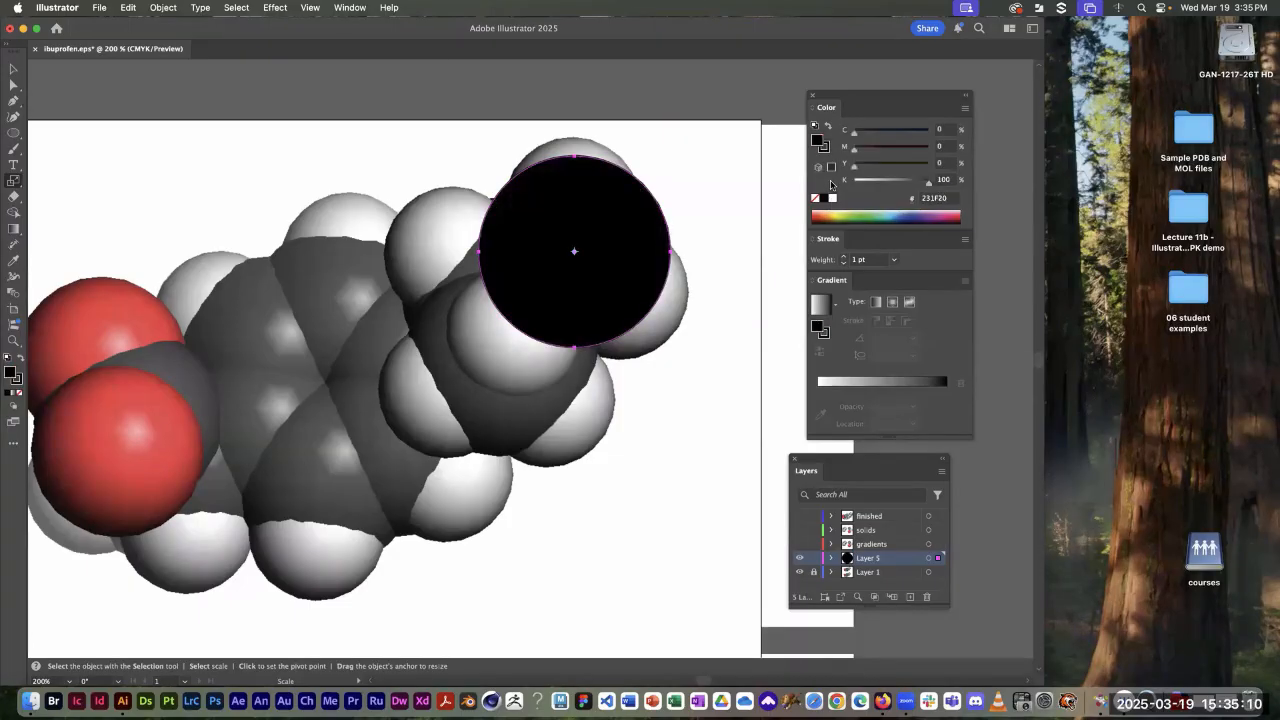
pyautogui.click(942, 181)
pyautogui.write('30')
pyautogui.press('Return')
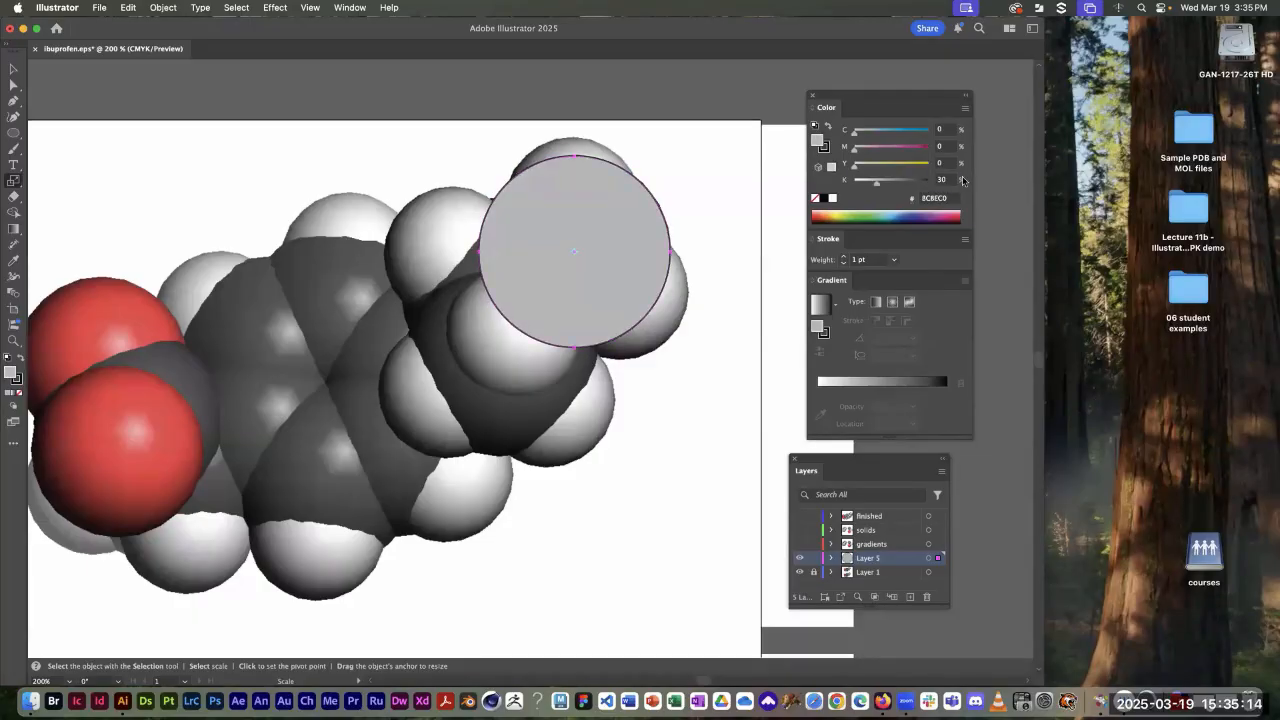
pyautogui.click(939, 181)
pyautogui.write('60')
pyautogui.press('Return')
pyautogui.keyDown('super'); pyautogui.click(674, 142); pyautogui.keyUp('super')
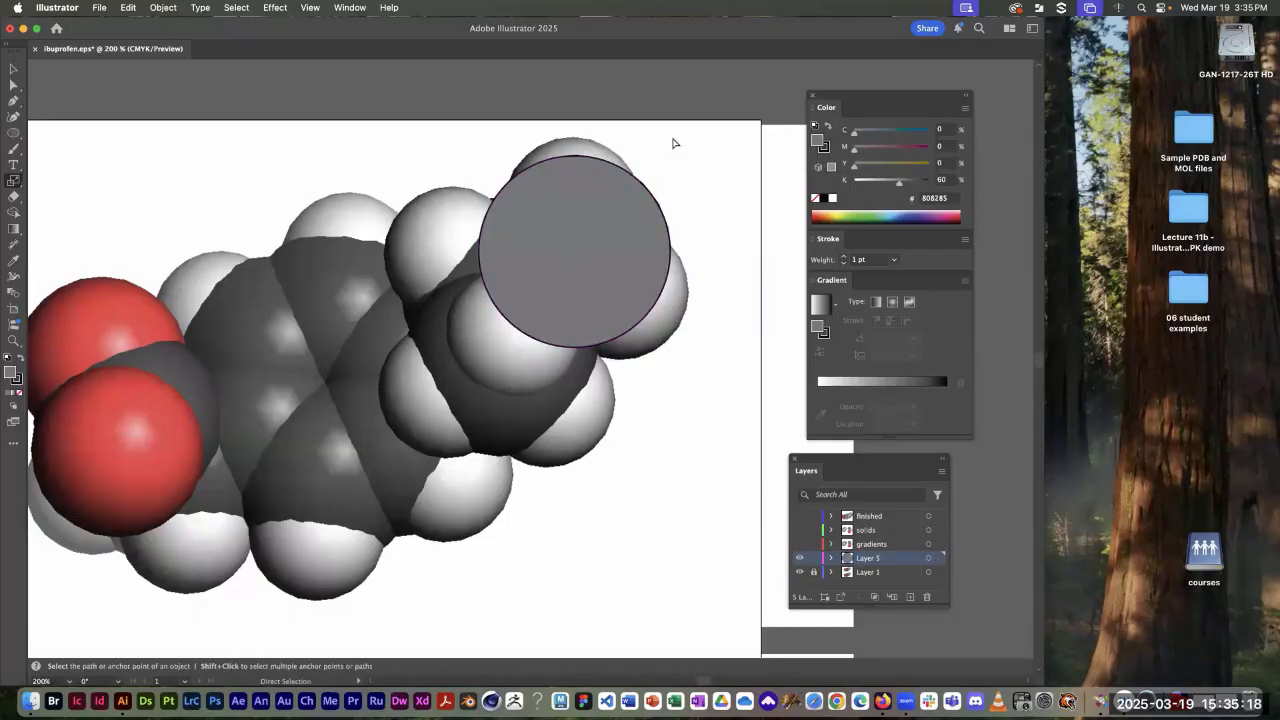
# Step: Move the gray carbon circle off the artboard onto the pasteboard beside the upper image
pyautogui.press('super+space')
pyautogui.keyDown('alt'); pyautogui.keyDown('super'); pyautogui.click(663, 103); pyautogui.keyUp('super'); pyautogui.keyUp('alt')
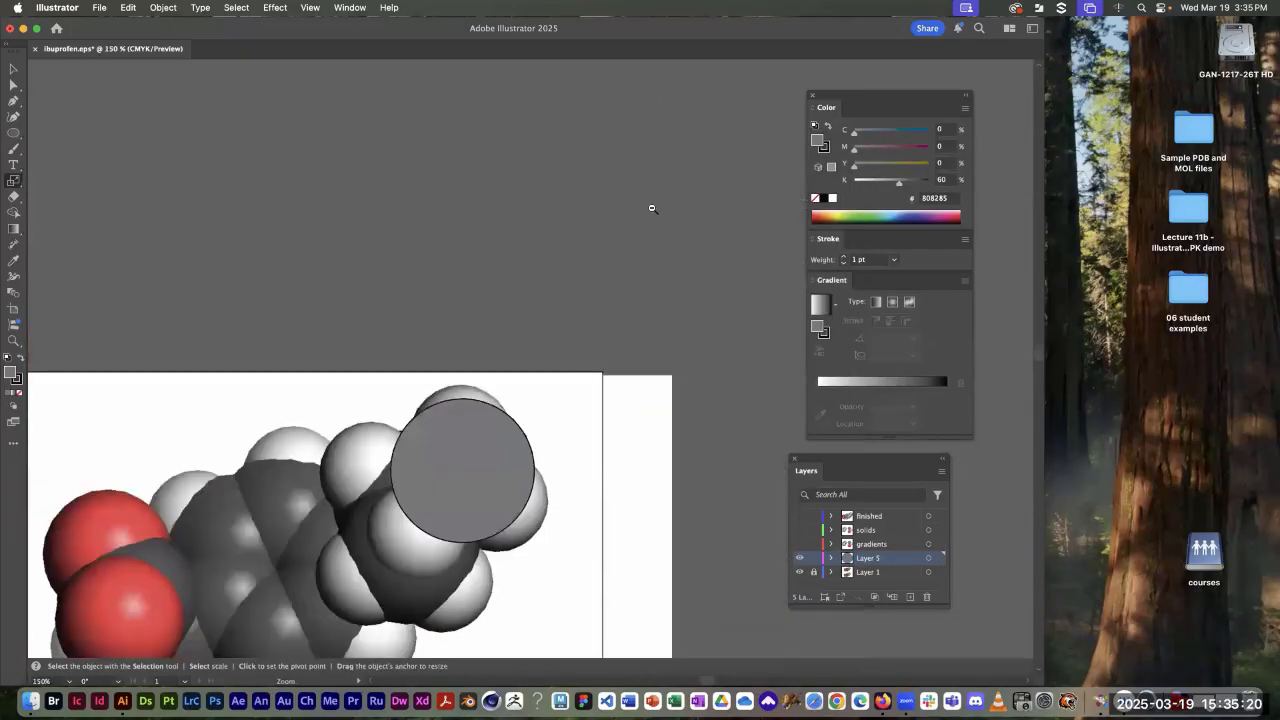
pyautogui.moveTo(604, 360); pyautogui.dragTo(530, 128)
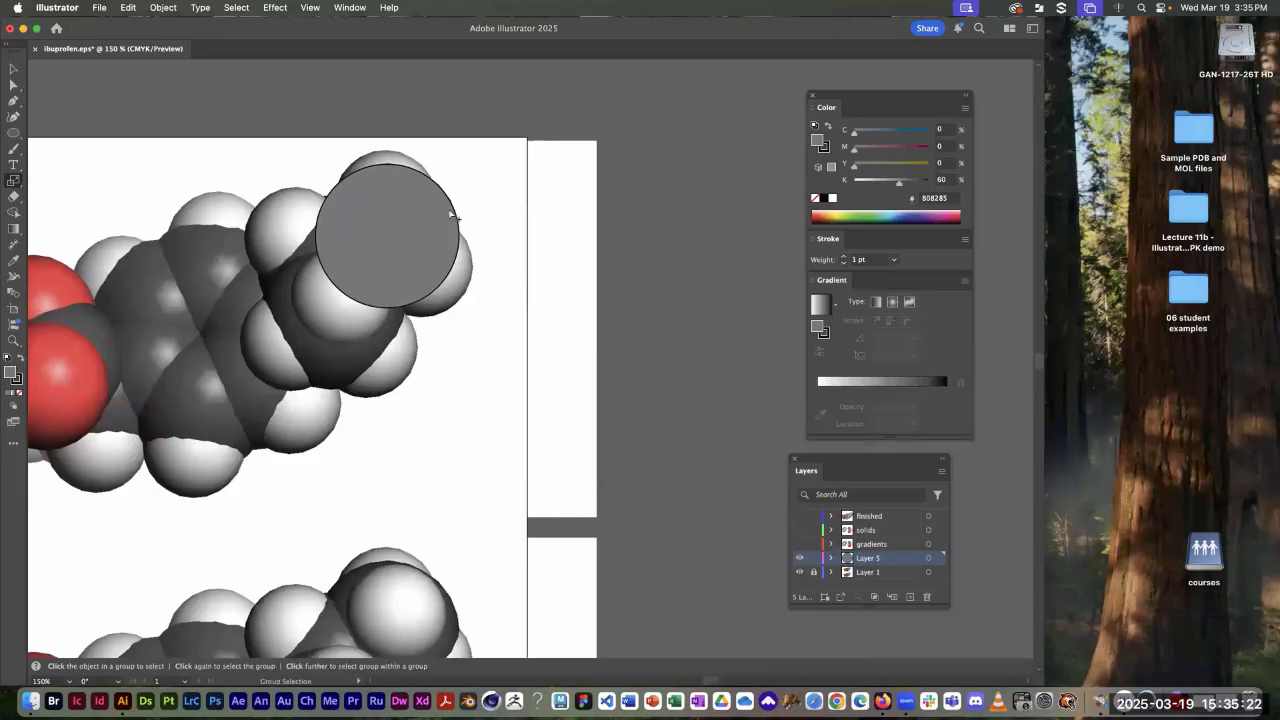
pyautogui.moveTo(456, 213); pyautogui.dragTo(755, 153)
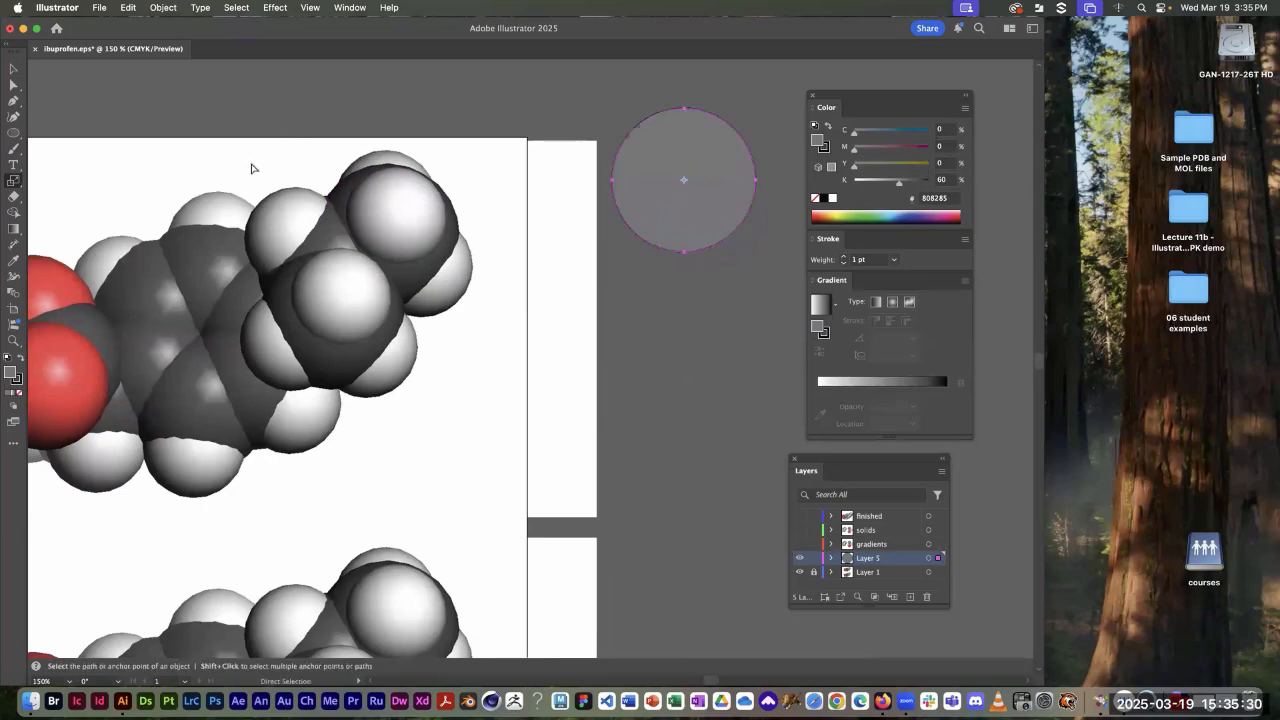
# Step: Draw a circle over the front red oxygen atom of the upper image and nudge it slightly right to match
pyautogui.press('space')
pyautogui.moveTo(524, 201); pyautogui.dragTo(607, 207)
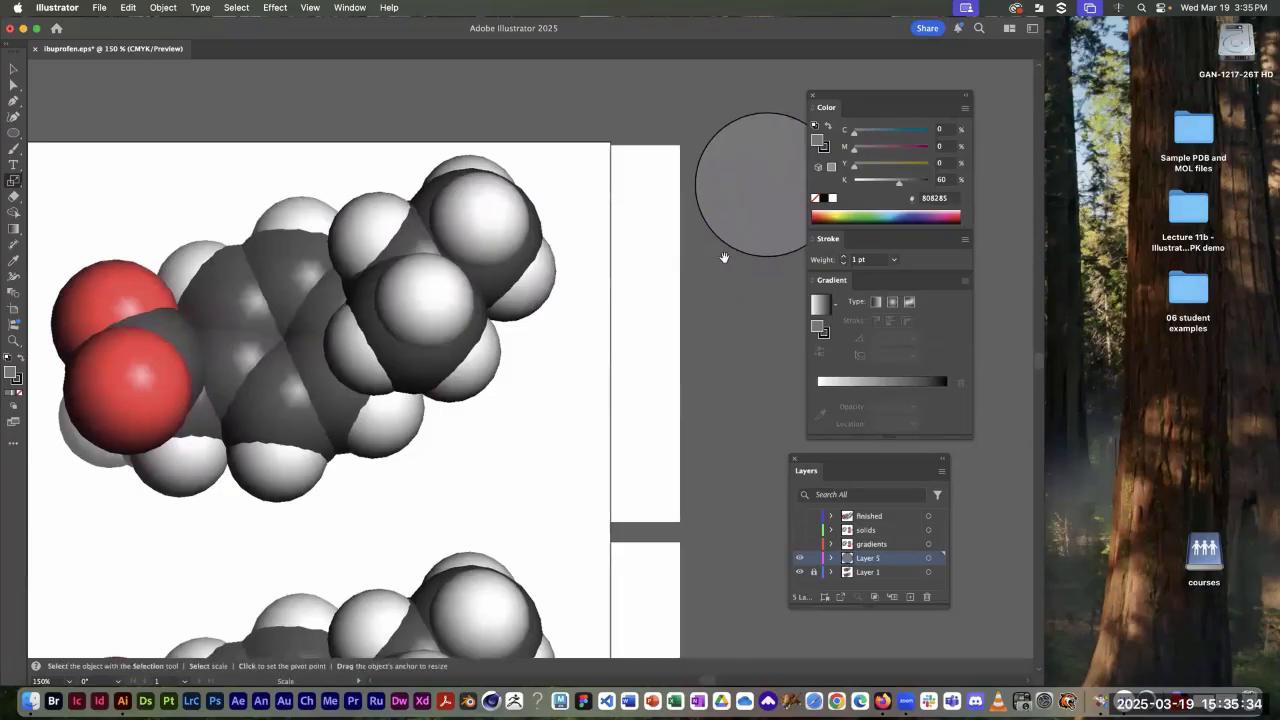
pyautogui.moveTo(694, 251); pyautogui.dragTo(631, 237)
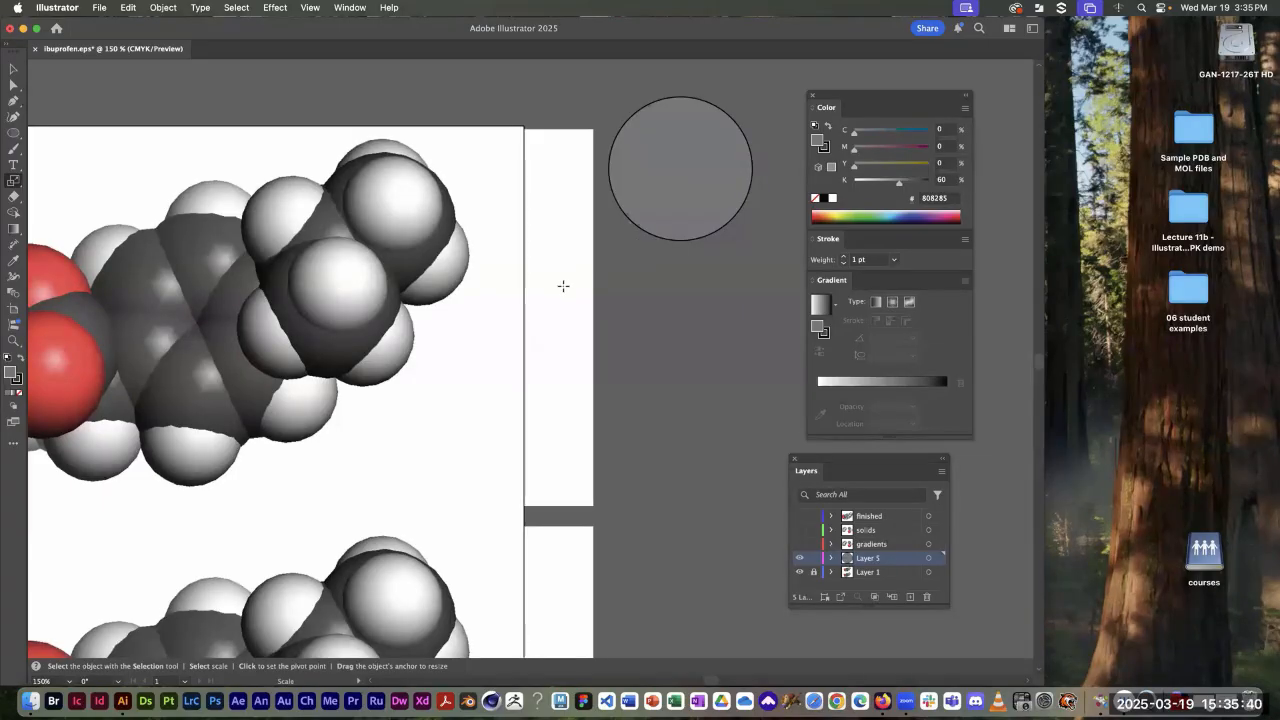
pyautogui.hscroll(-5, 271, 363)
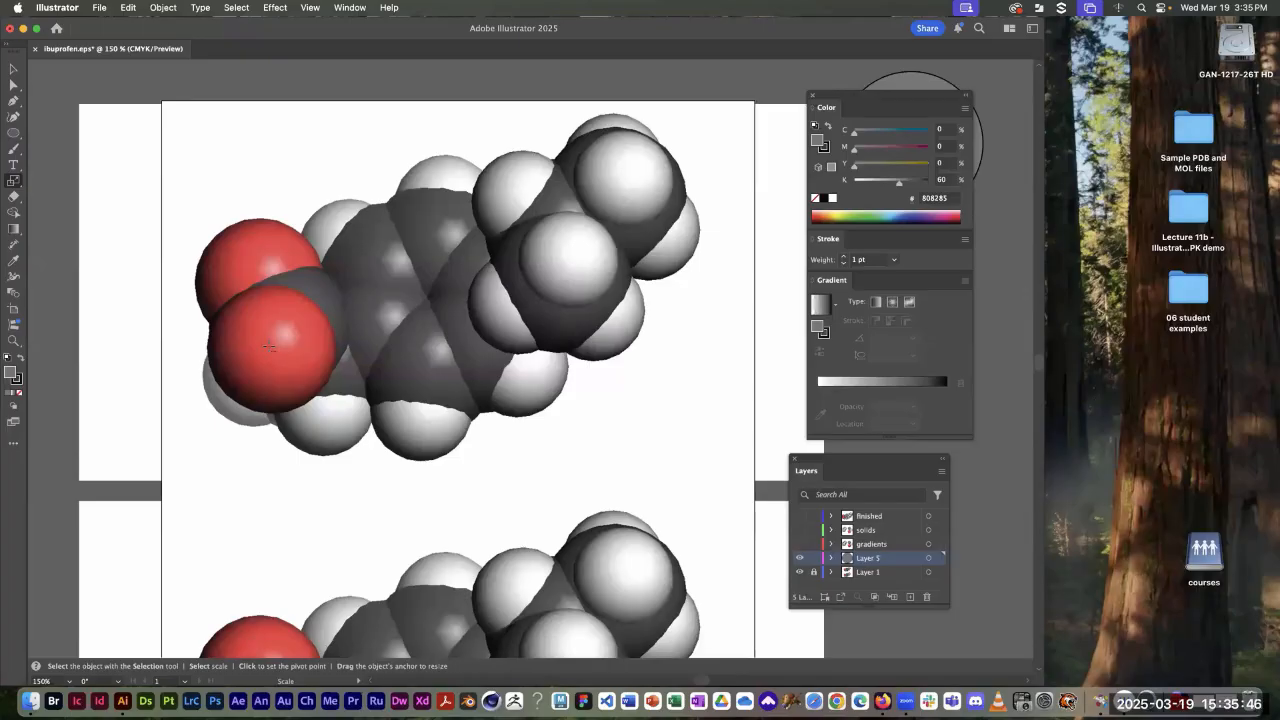
pyautogui.keyDown('alt'); pyautogui.click(291, 384); pyautogui.keyUp('alt')
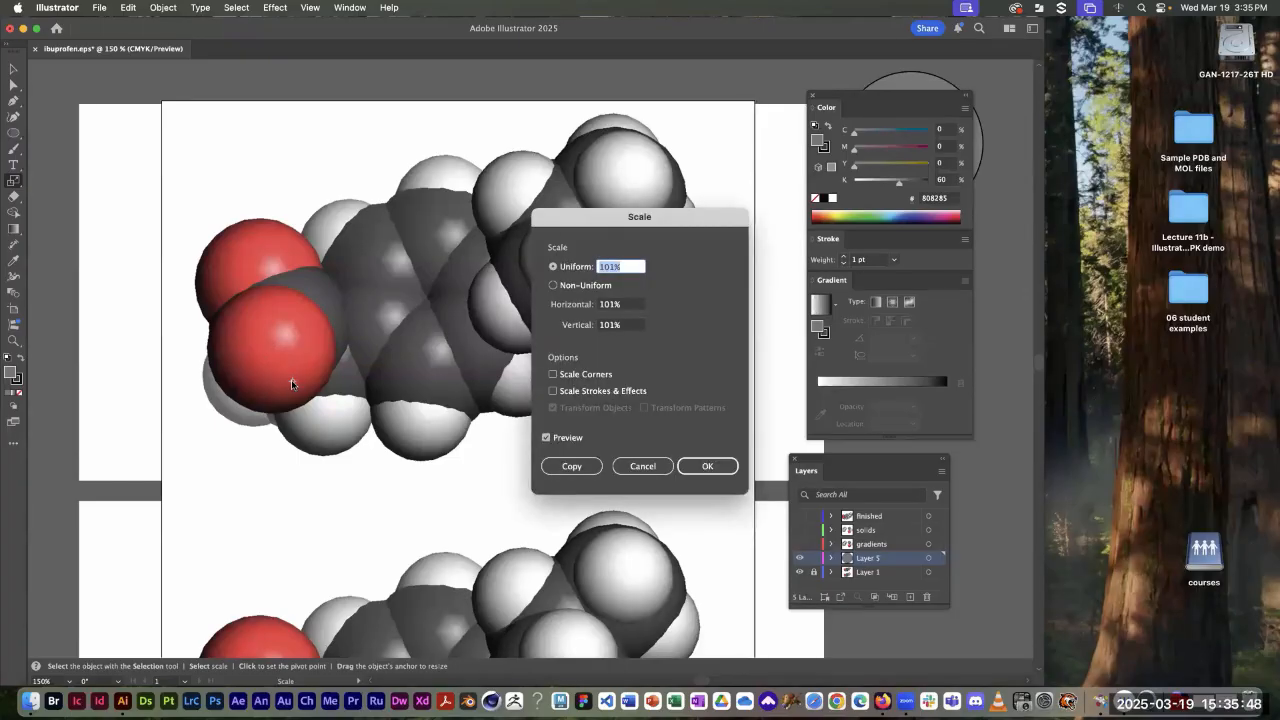
pyautogui.click(645, 466)
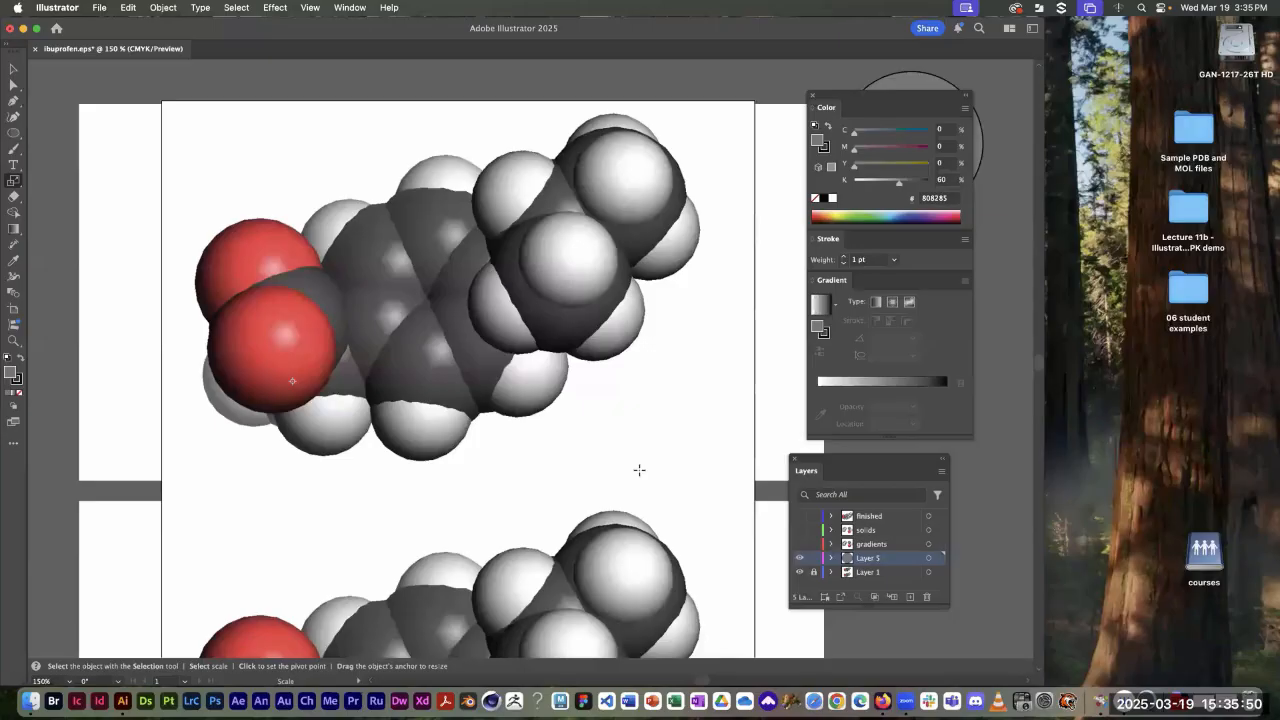
pyautogui.press('l')
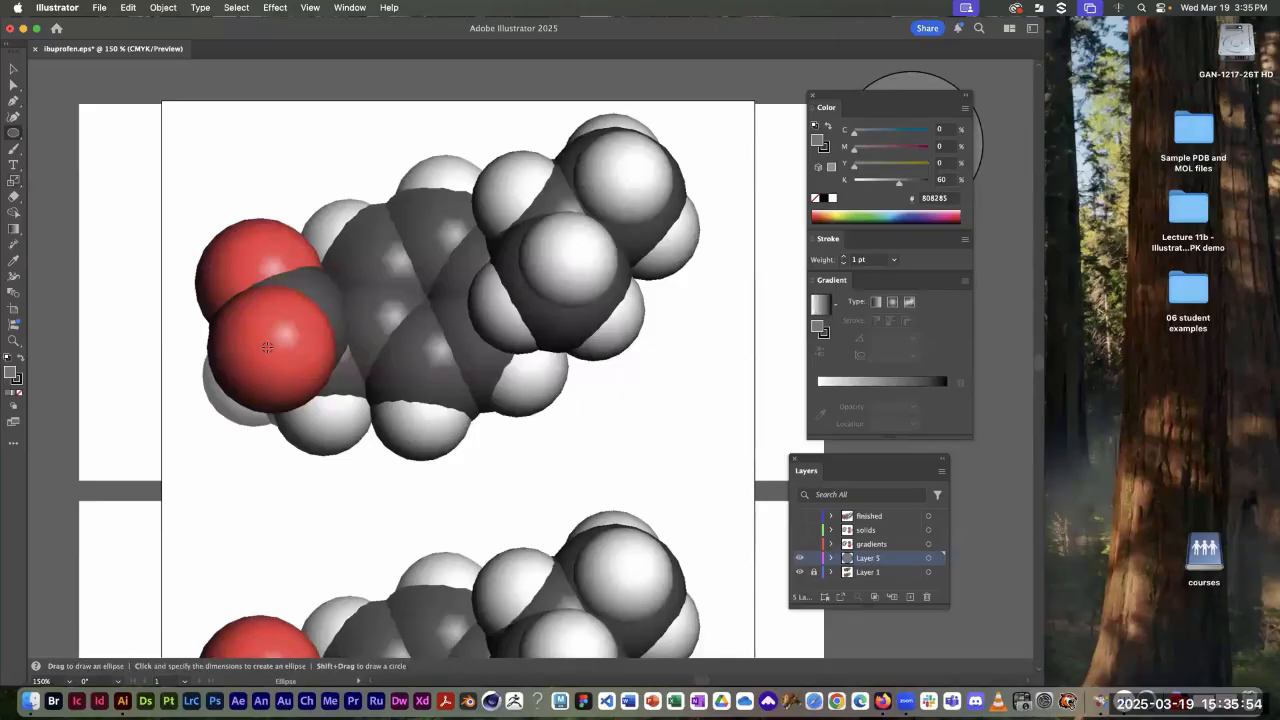
pyautogui.moveTo(267, 347); pyautogui.dragTo(296, 408)
pyautogui.press('Right')
pyautogui.press('Right')
pyautogui.press('Right')
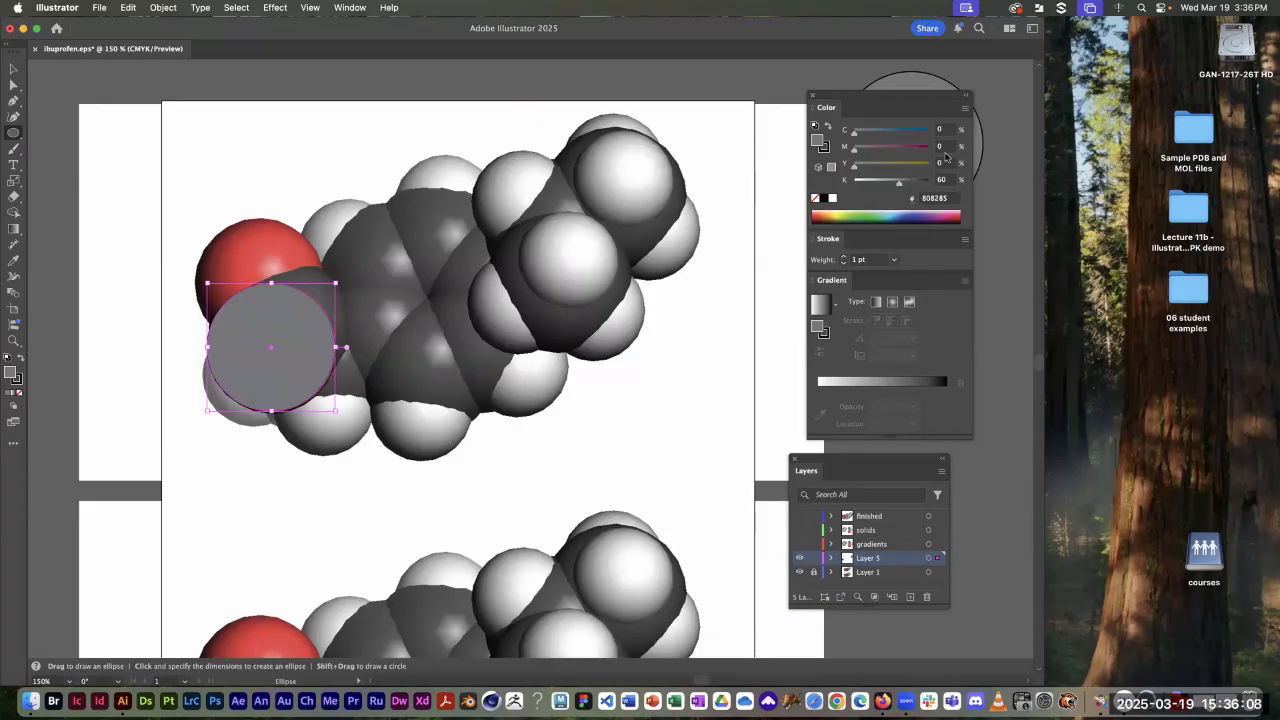
# Step: Fill the oxygen circle with red using 0% cyan, 80% magenta, 70% yellow and 0% black
pyautogui.moveTo(899, 186); pyautogui.dragTo(855, 186)
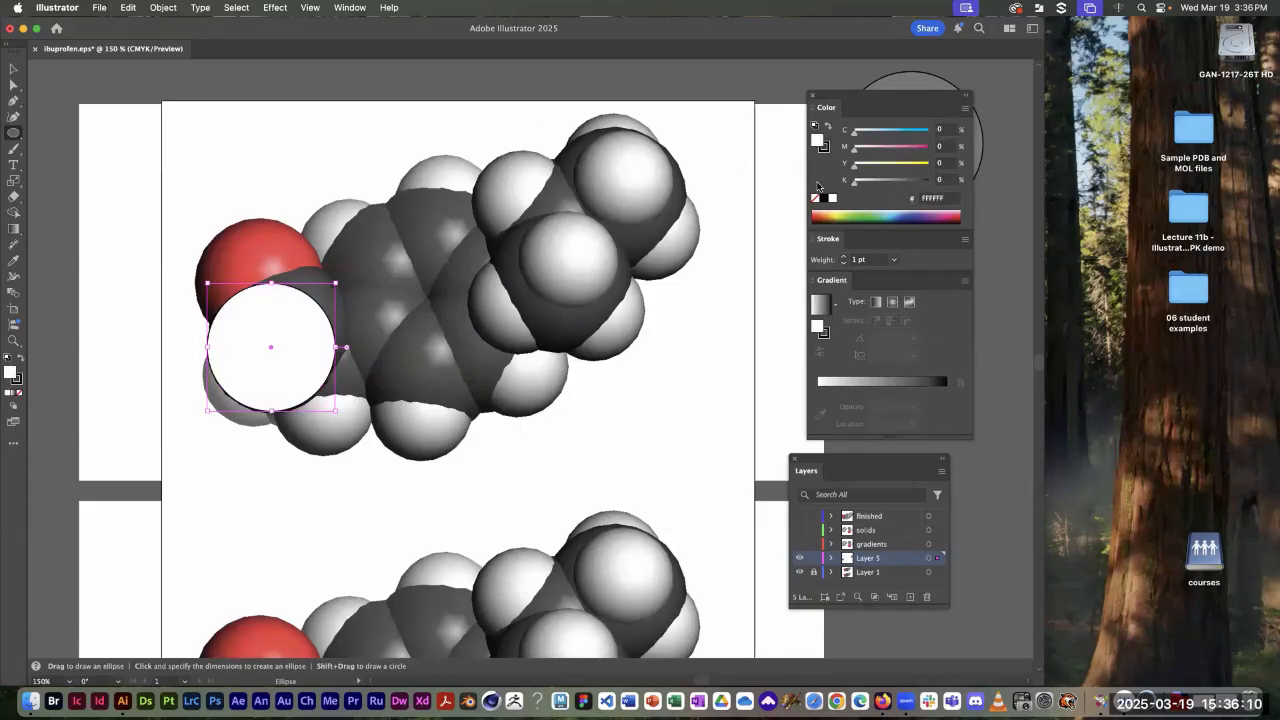
pyautogui.click(947, 147)
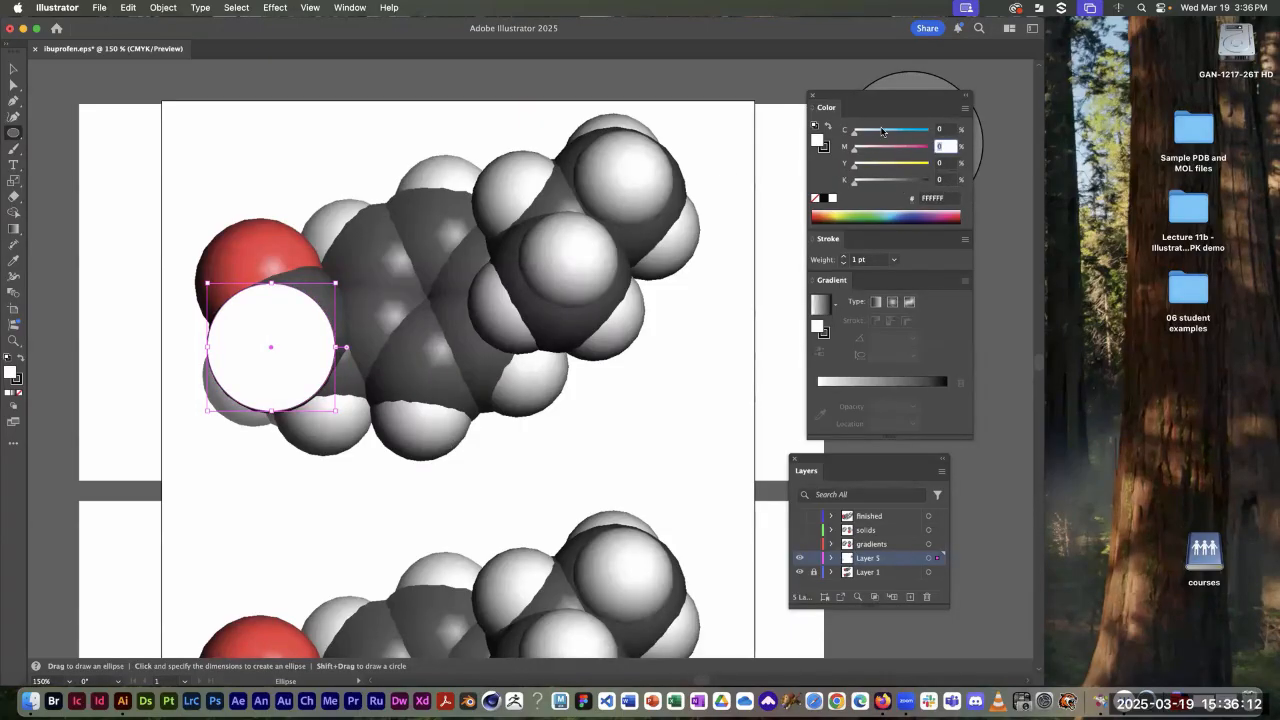
pyautogui.write('80')
pyautogui.press('Tab')
pyautogui.write('70')
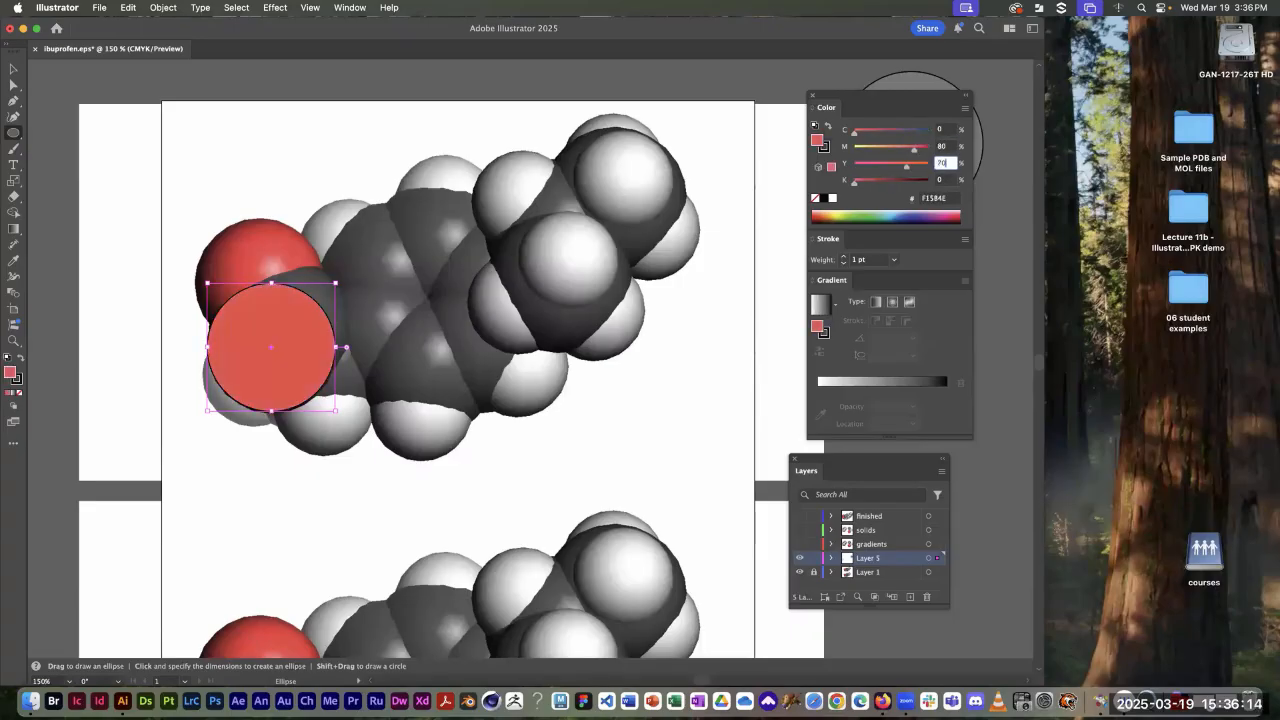
pyautogui.press('Return')
# Step: Move the red oxygen circle off the artboard to just below the gray carbon circle
pyautogui.hscroll(5, 205, 296)
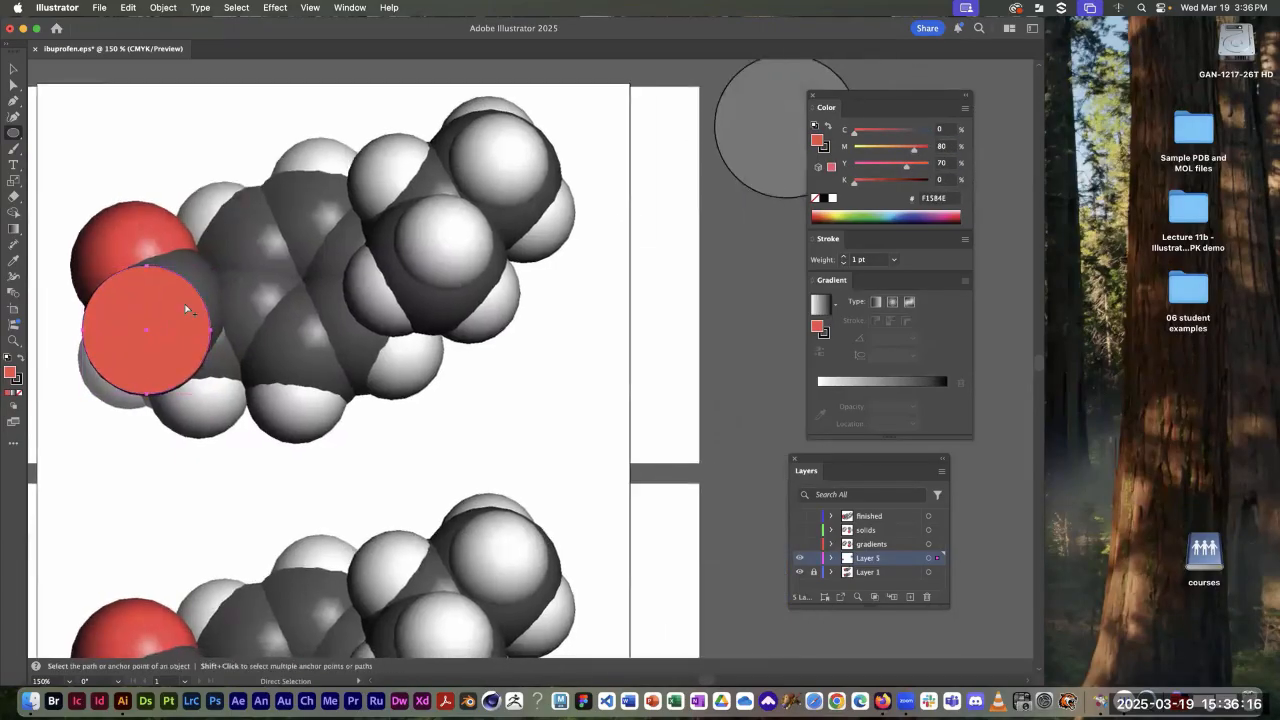
pyautogui.moveTo(200, 294); pyautogui.dragTo(776, 242)
pyautogui.press('space')
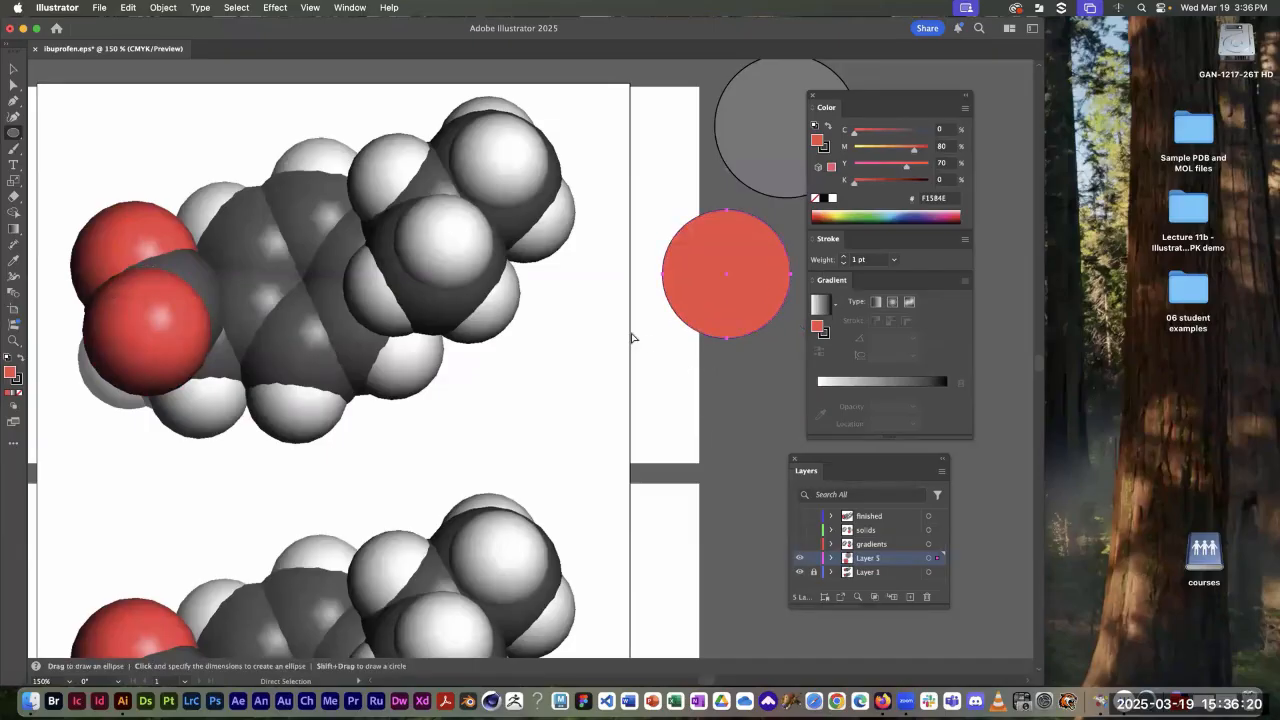
pyautogui.moveTo(674, 383); pyautogui.dragTo(563, 371)
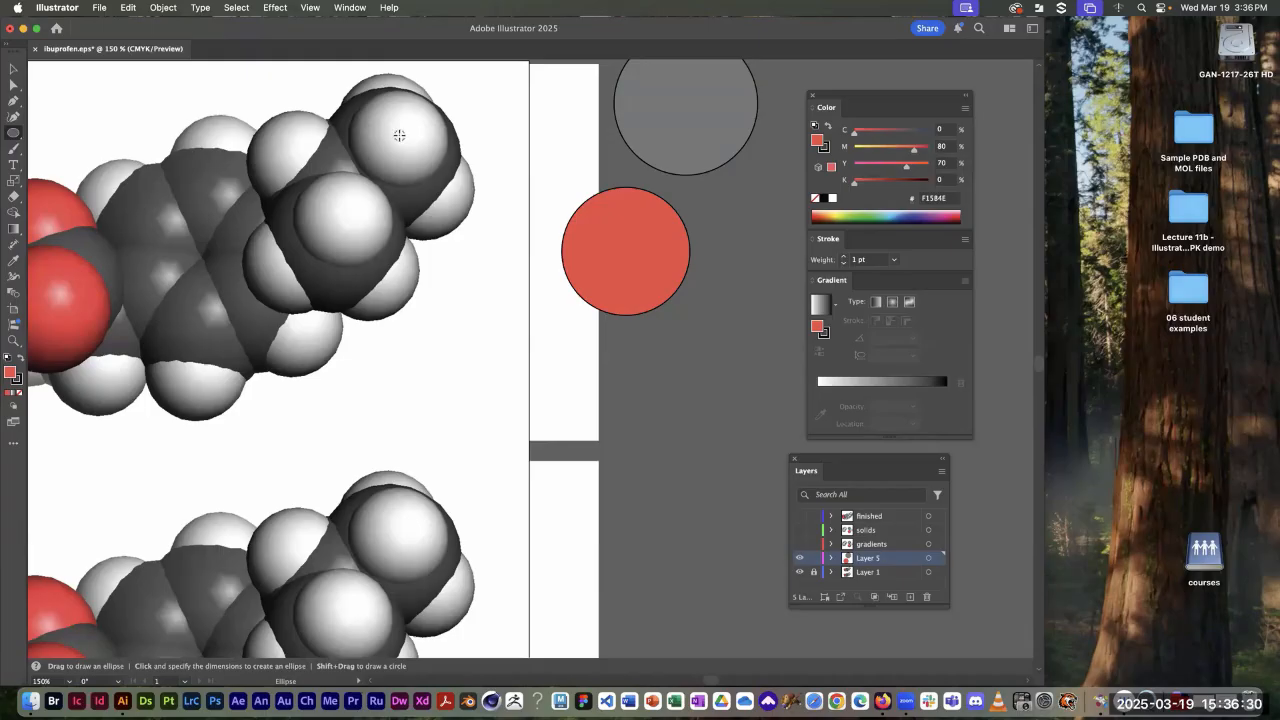
# Step: Draw a circle over the front hydrogen on the upper-right carbon of the upper image and nudge it to match the sphere
pyautogui.moveTo(400, 135); pyautogui.dragTo(405, 177)
pyautogui.moveTo(406, 178); pyautogui.dragTo(407, 185)
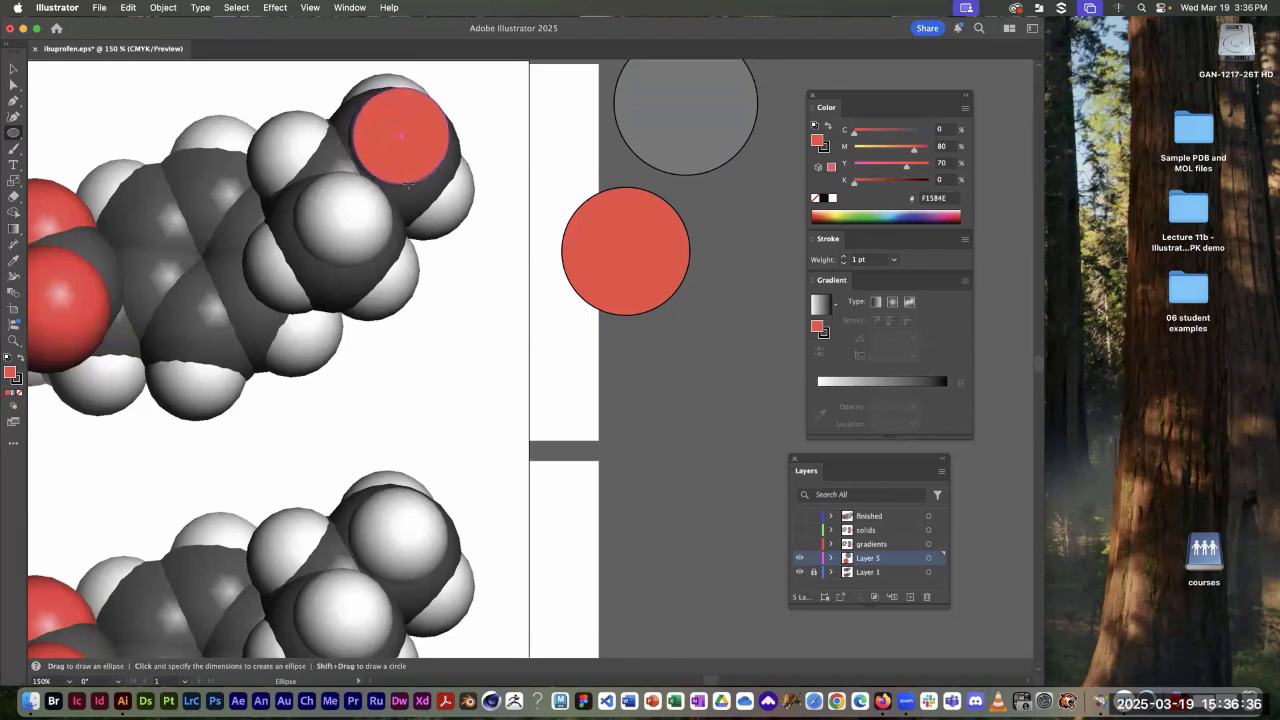
pyautogui.press('Left')
pyautogui.press('Left')
pyautogui.press('Down')
pyautogui.press('Down')
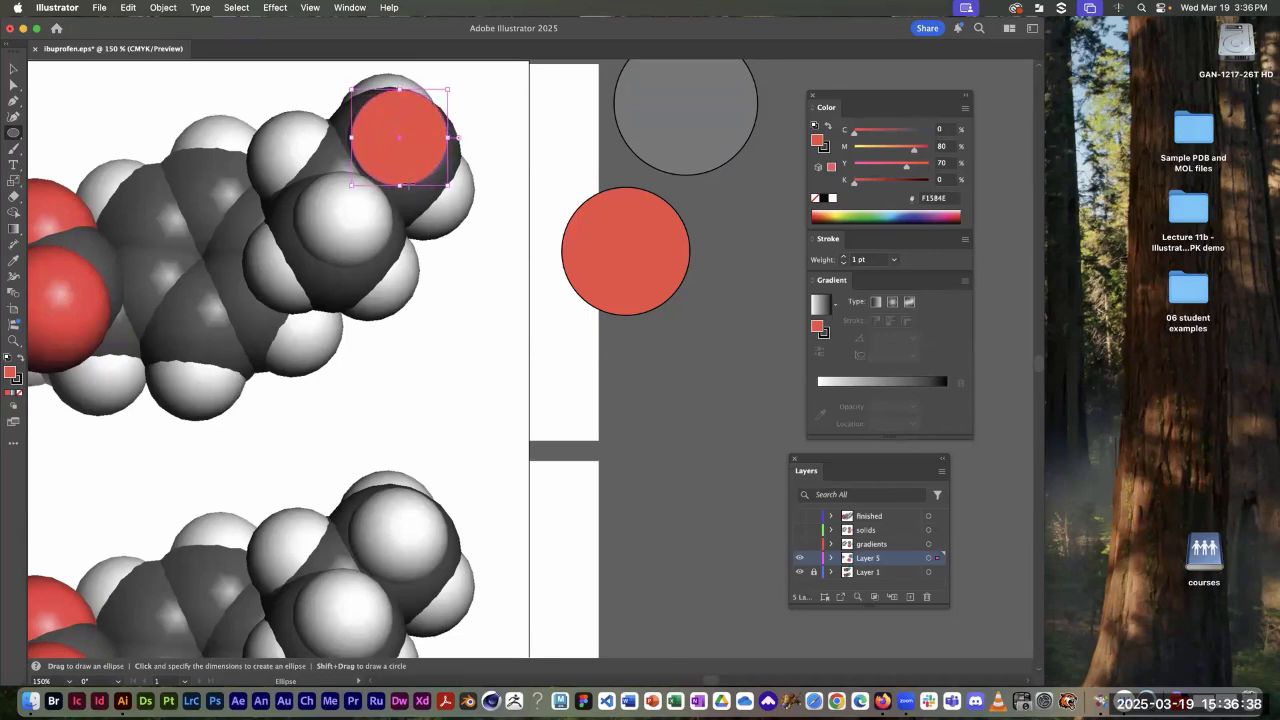
pyautogui.press('Right')
pyautogui.press('Down')
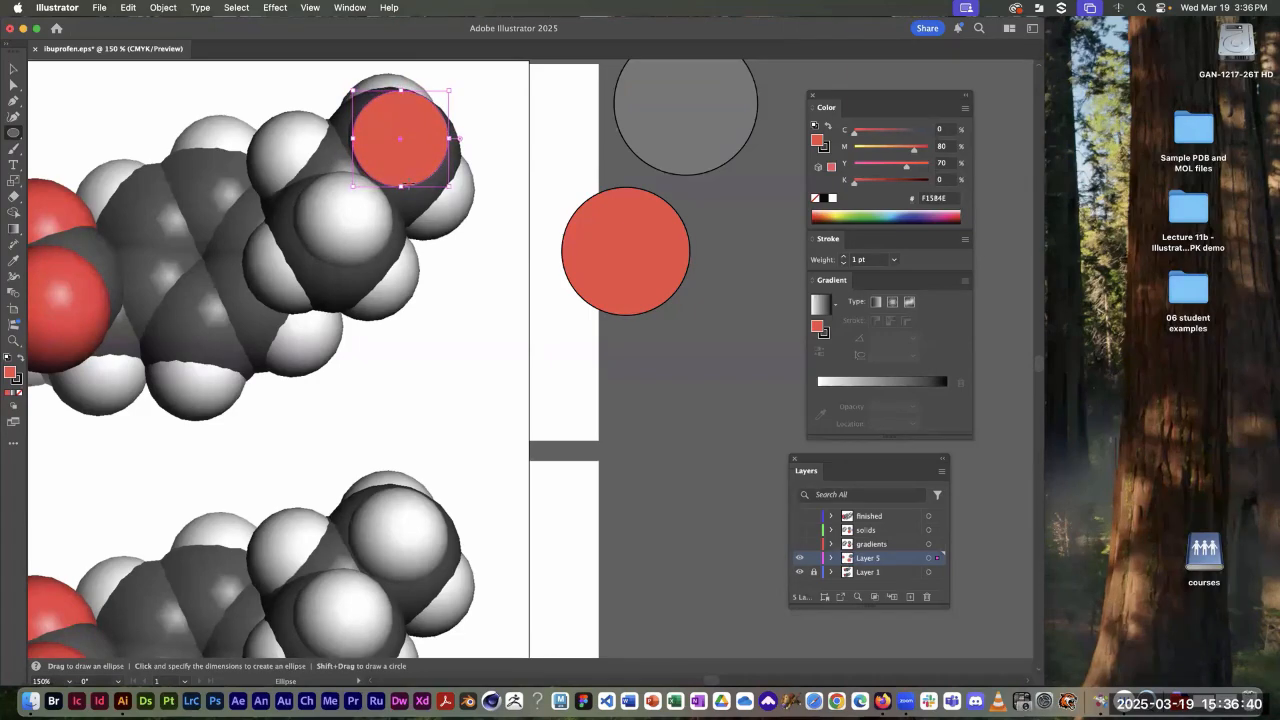
# Step: Fill the hydrogen circle with 0% cyan, magenta and yellow and 15% black, and move it off the artboard beside the red circle
pyautogui.doubleClick(940, 146)
pyautogui.write('0')
pyautogui.press('Tab')
pyautogui.write('0')
pyautogui.press('Tab')
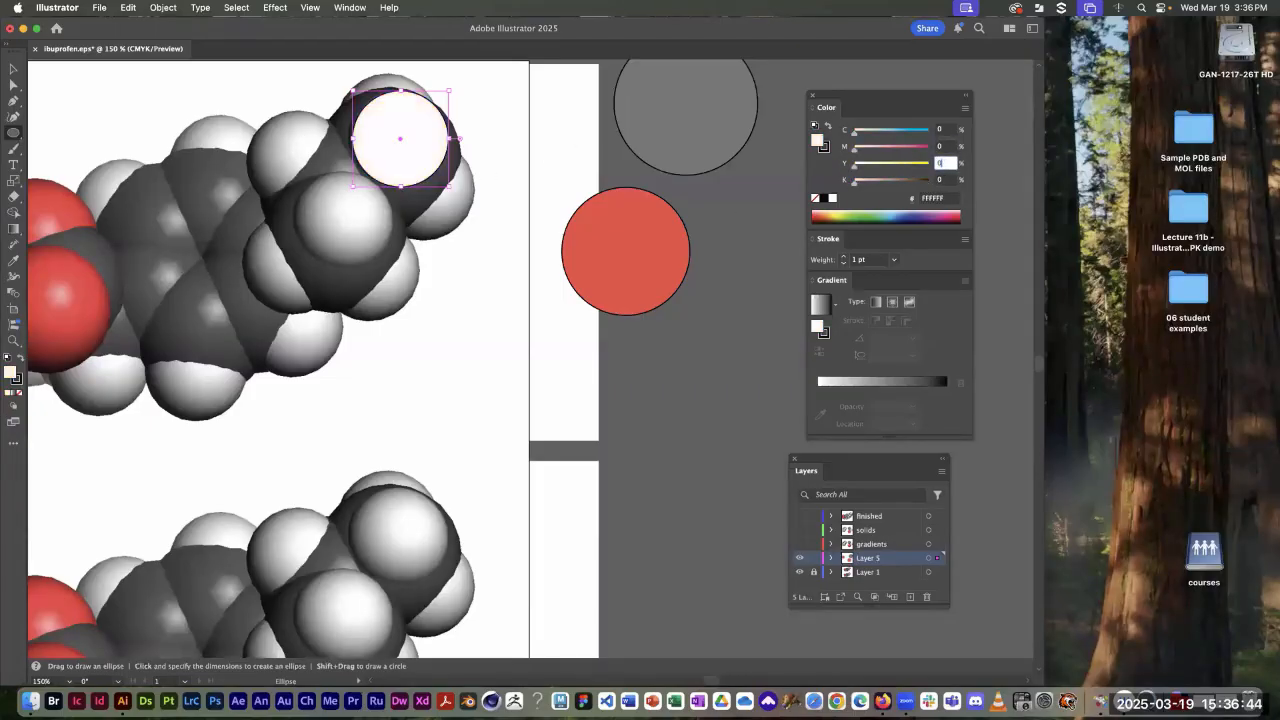
pyautogui.write('10')
pyautogui.press('Tab')
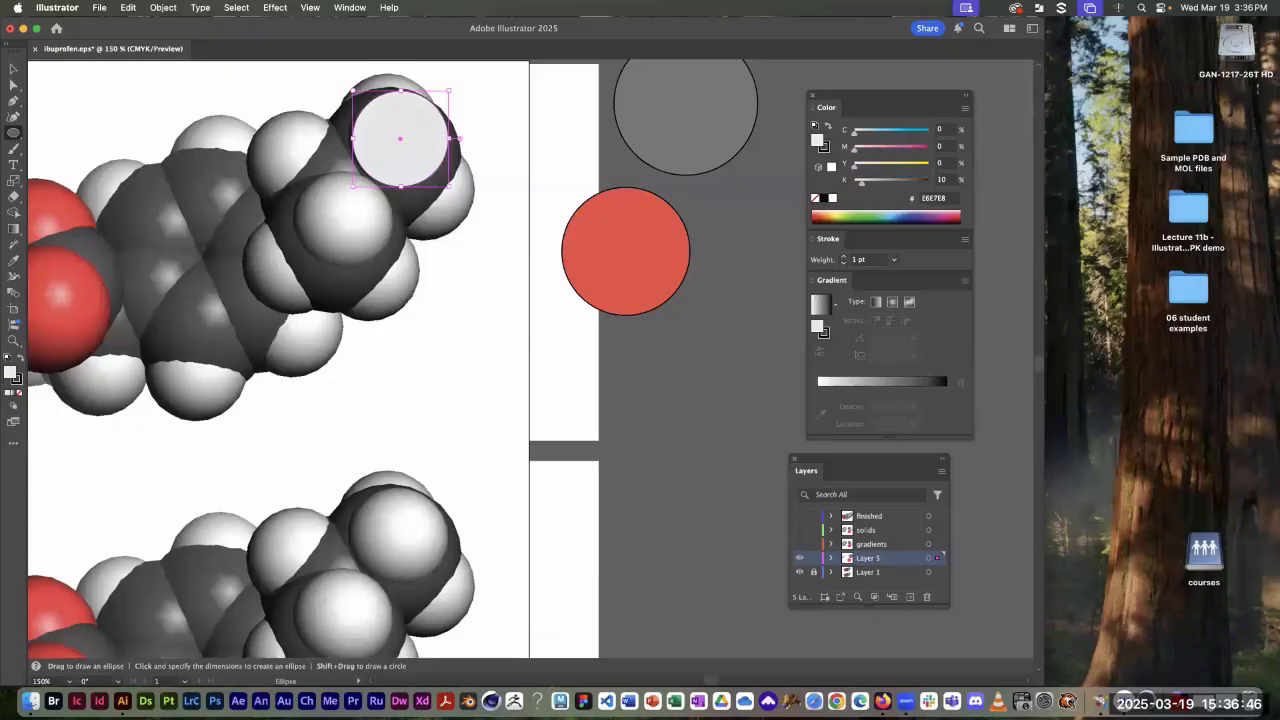
pyautogui.moveTo(954, 180); pyautogui.dragTo(884, 182)
pyautogui.write('15')
pyautogui.press('Return')
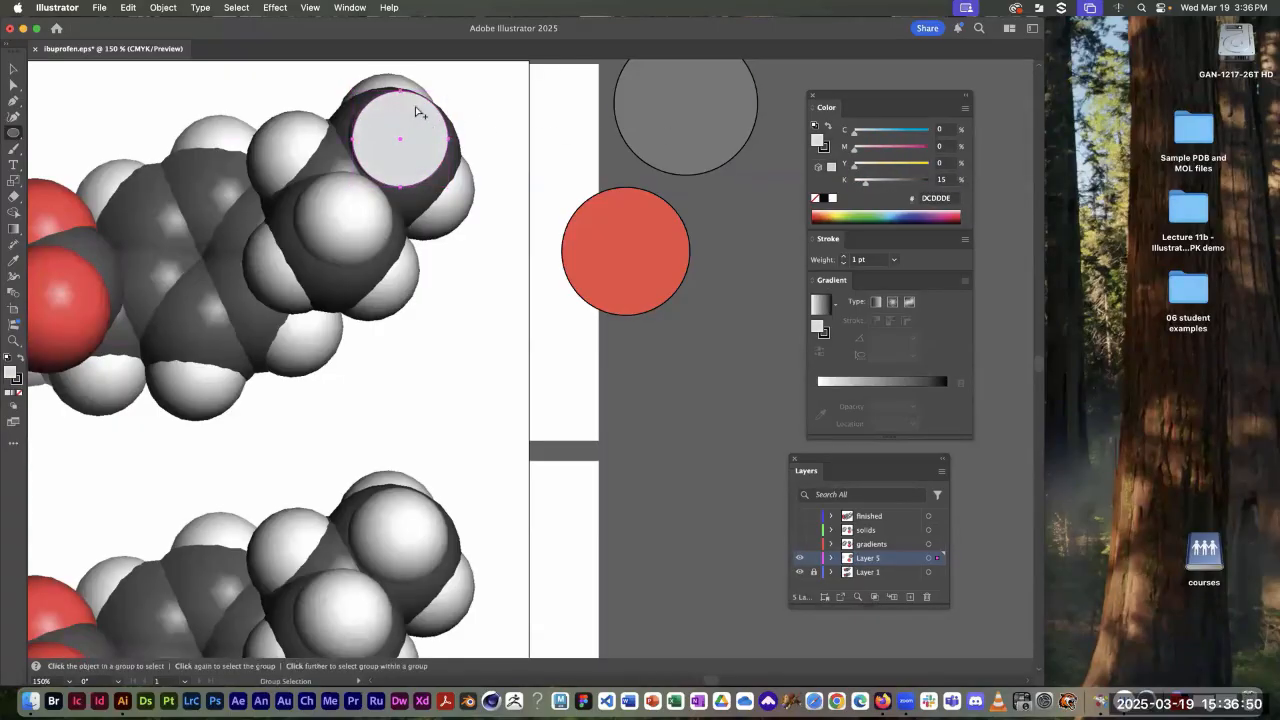
pyautogui.moveTo(437, 112); pyautogui.dragTo(786, 197)
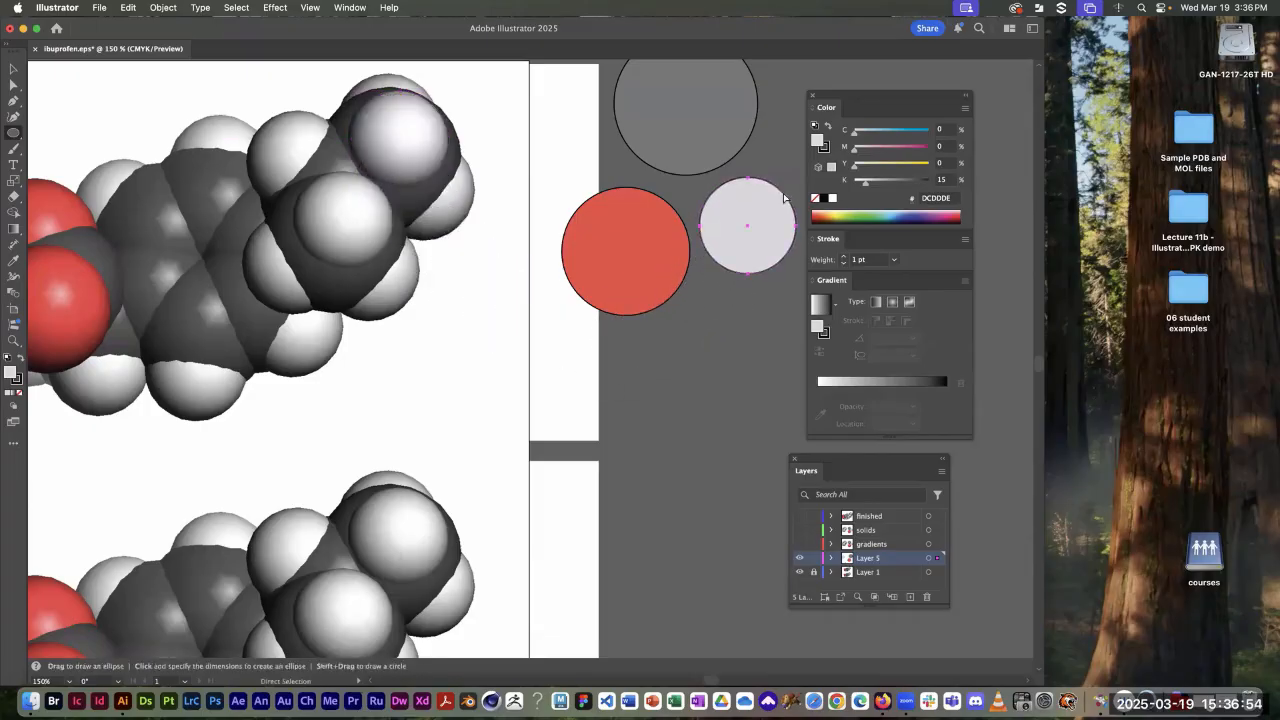
# Step: Place a copy of the gray carbon master circle over the upper-right carbon of the upper image
pyautogui.press('space')
pyautogui.moveTo(634, 154); pyautogui.dragTo(565, 264)
pyautogui.moveTo(447, 200); pyautogui.dragTo(546, 189)
pyautogui.keyDown('shift'); pyautogui.click(786, 176); pyautogui.keyUp('shift')
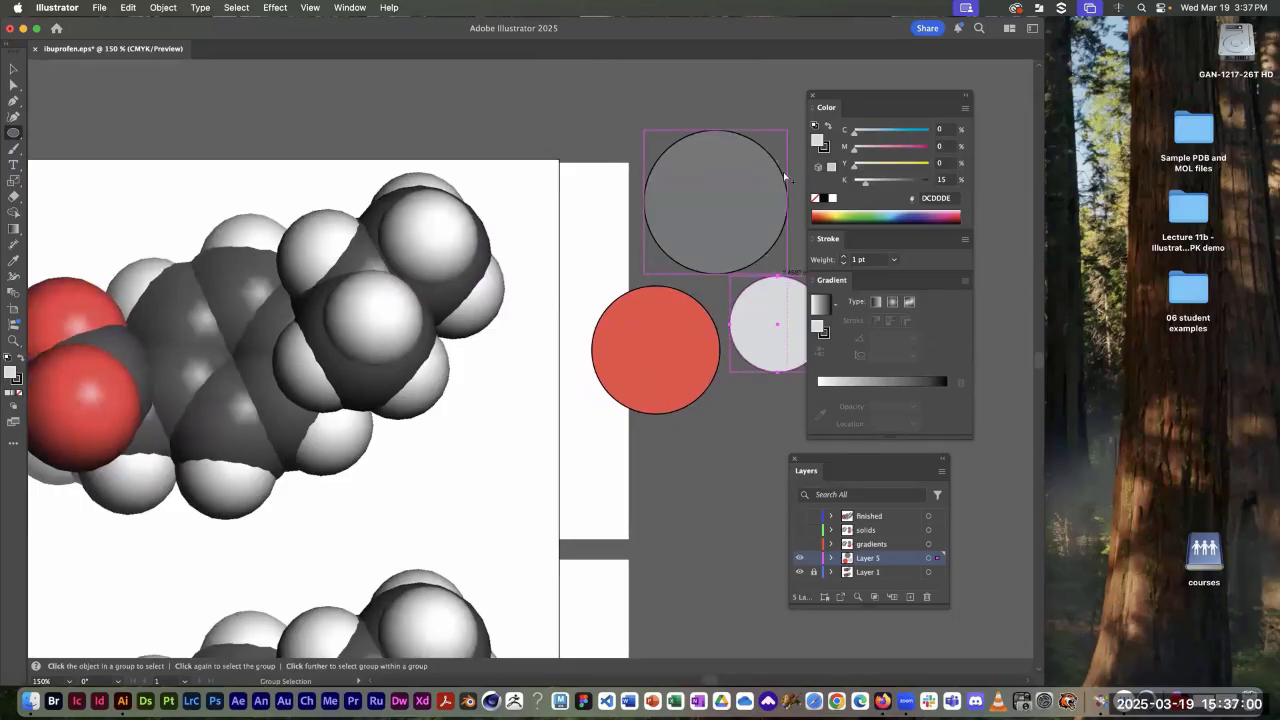
pyautogui.keyDown('shift'); pyautogui.click(786, 176); pyautogui.keyUp('shift')
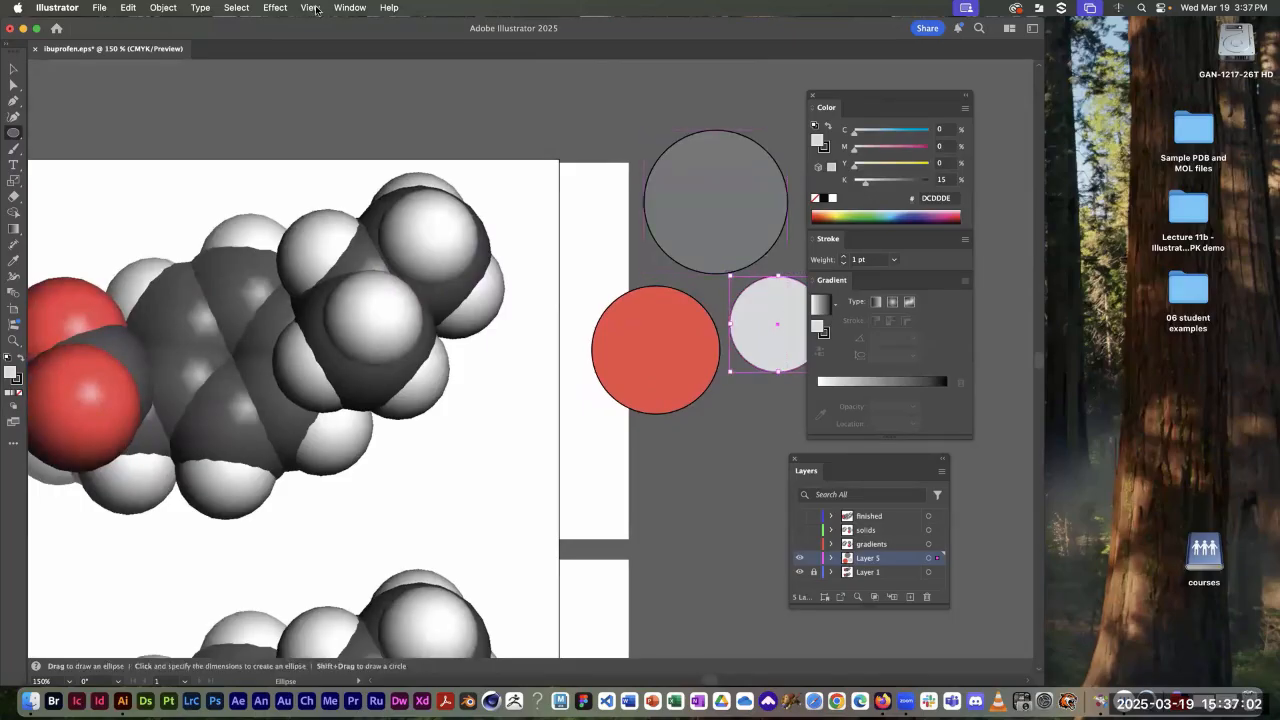
pyautogui.click(309, 7)
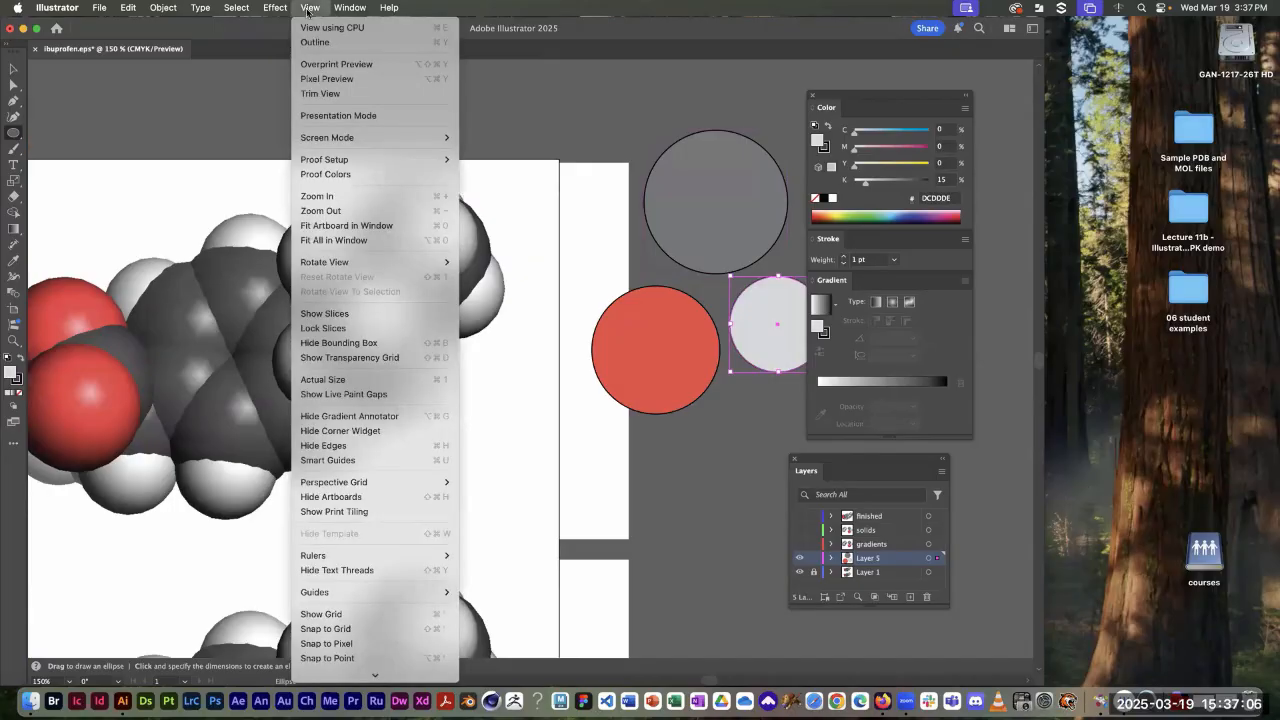
pyautogui.click(309, 7)
pyautogui.keyDown('shift'); pyautogui.click(768, 155); pyautogui.keyUp('shift')
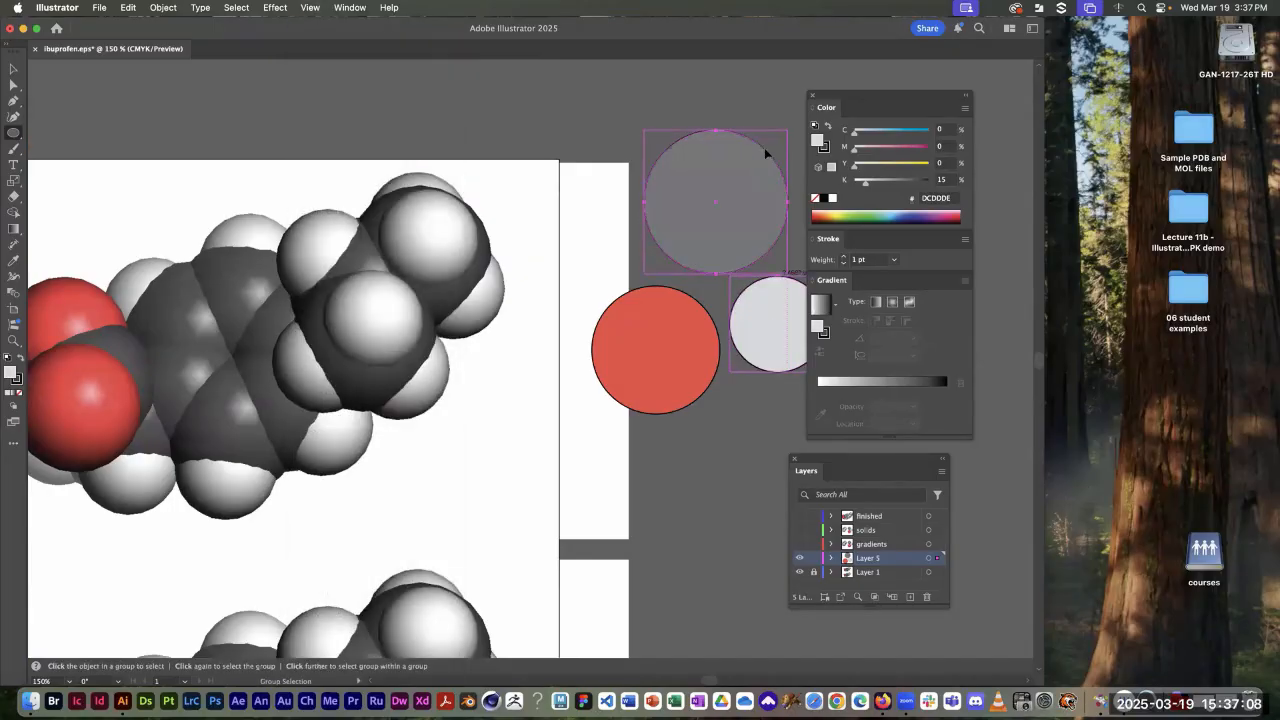
pyautogui.moveTo(734, 151); pyautogui.dragTo(630, 117)
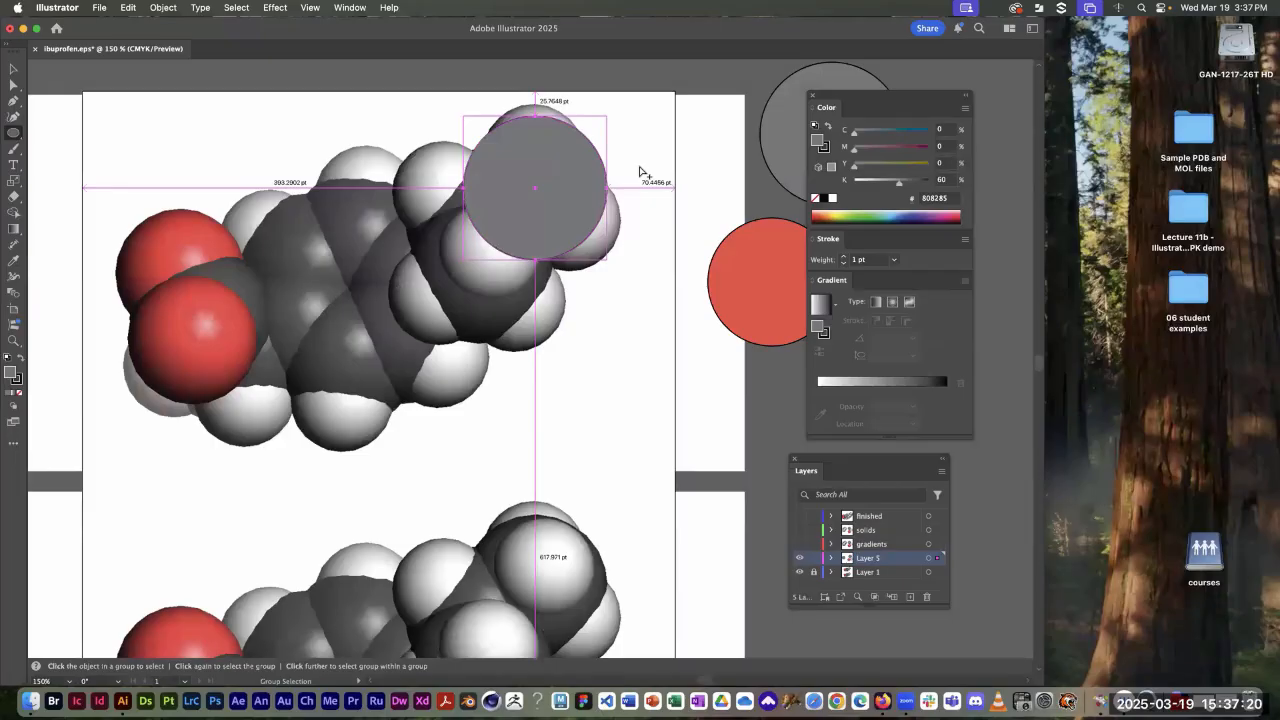
# Step: Place another copy of the gray carbon circle, without a fill, aligned over the upper-left carbon of the ring
pyautogui.moveTo(334, 289); pyautogui.dragTo(460, 311)
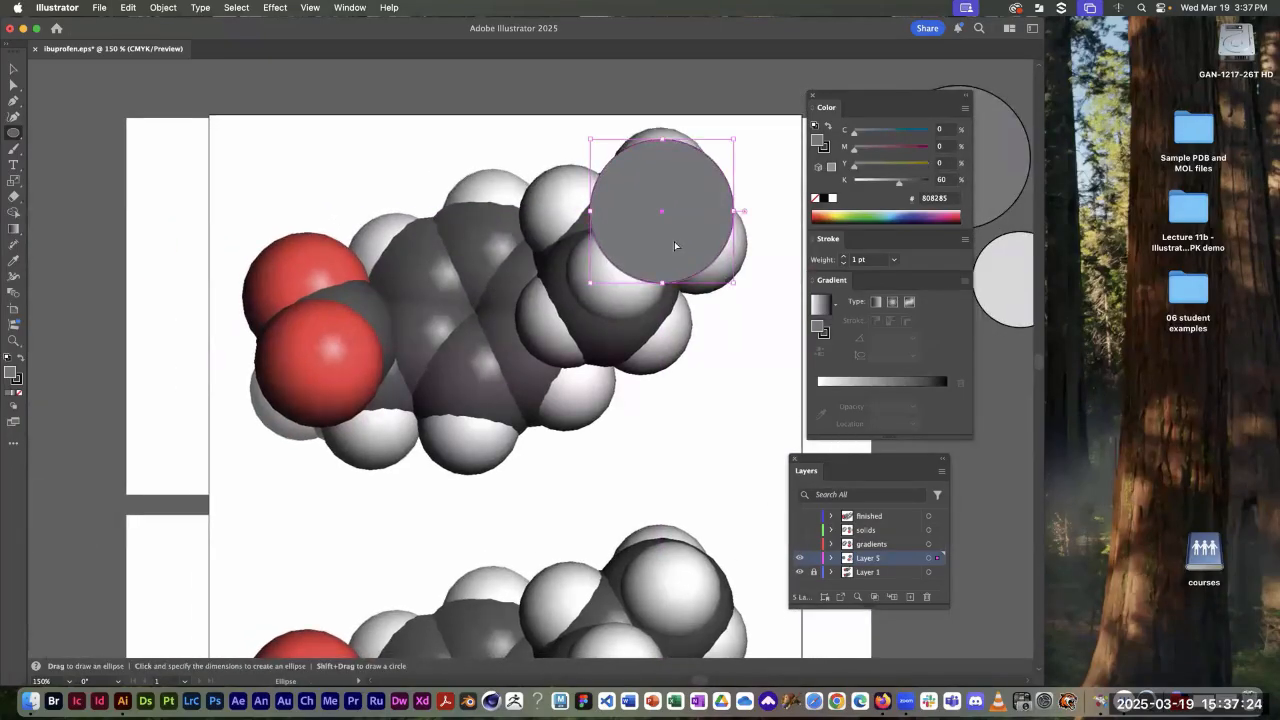
pyautogui.moveTo(663, 218); pyautogui.dragTo(496, 254)
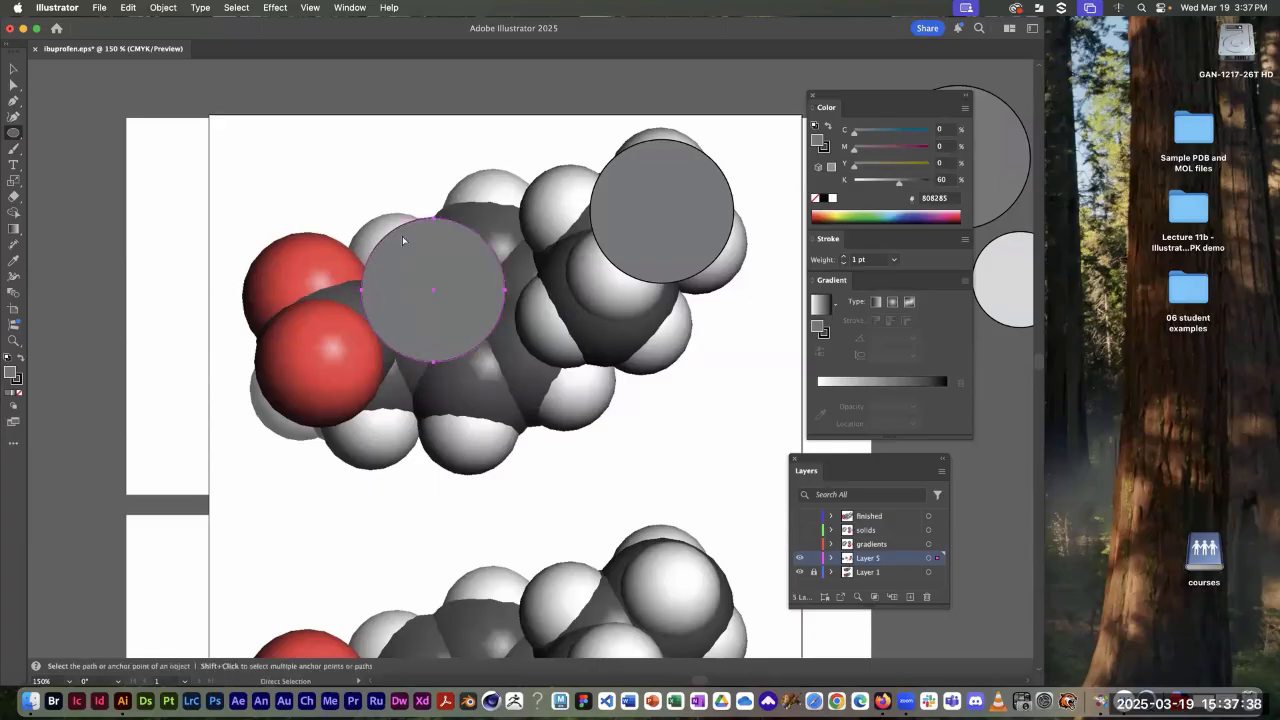
pyautogui.keyDown('super'); pyautogui.click(450, 268); pyautogui.keyUp('super')
pyautogui.keyDown('super'); pyautogui.click(515, 346); pyautogui.keyUp('super')
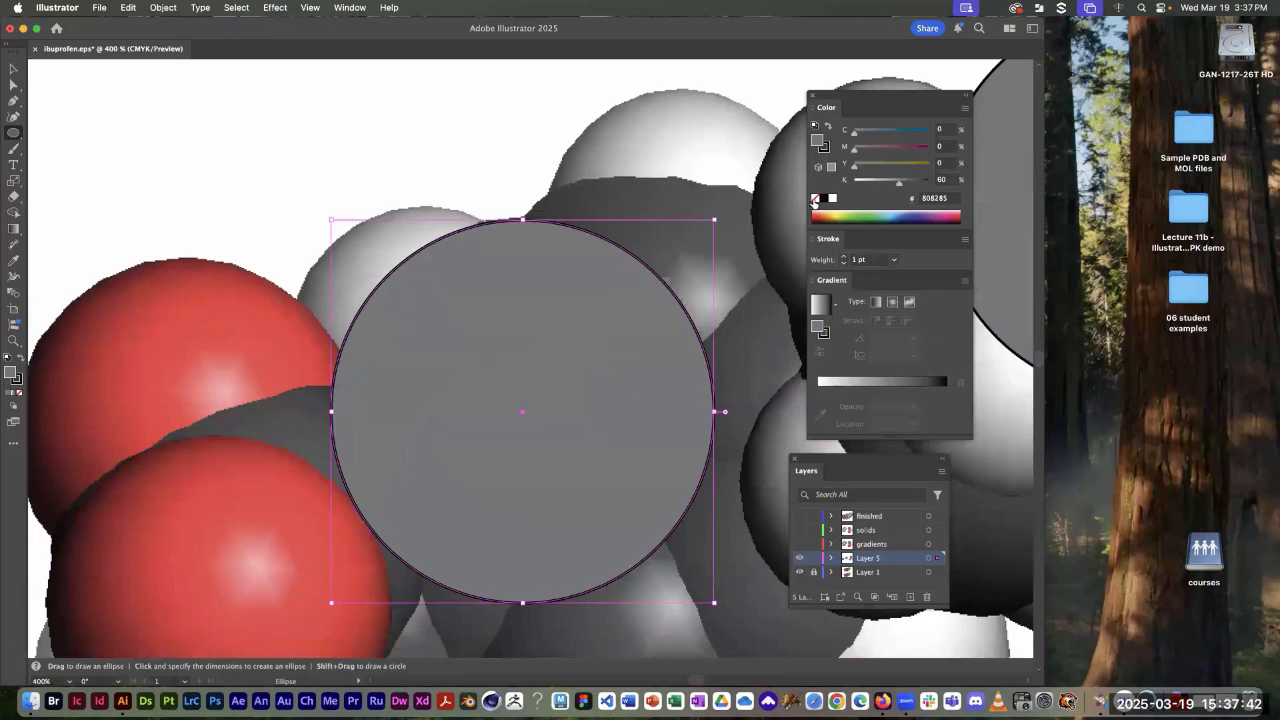
pyautogui.click(815, 198)
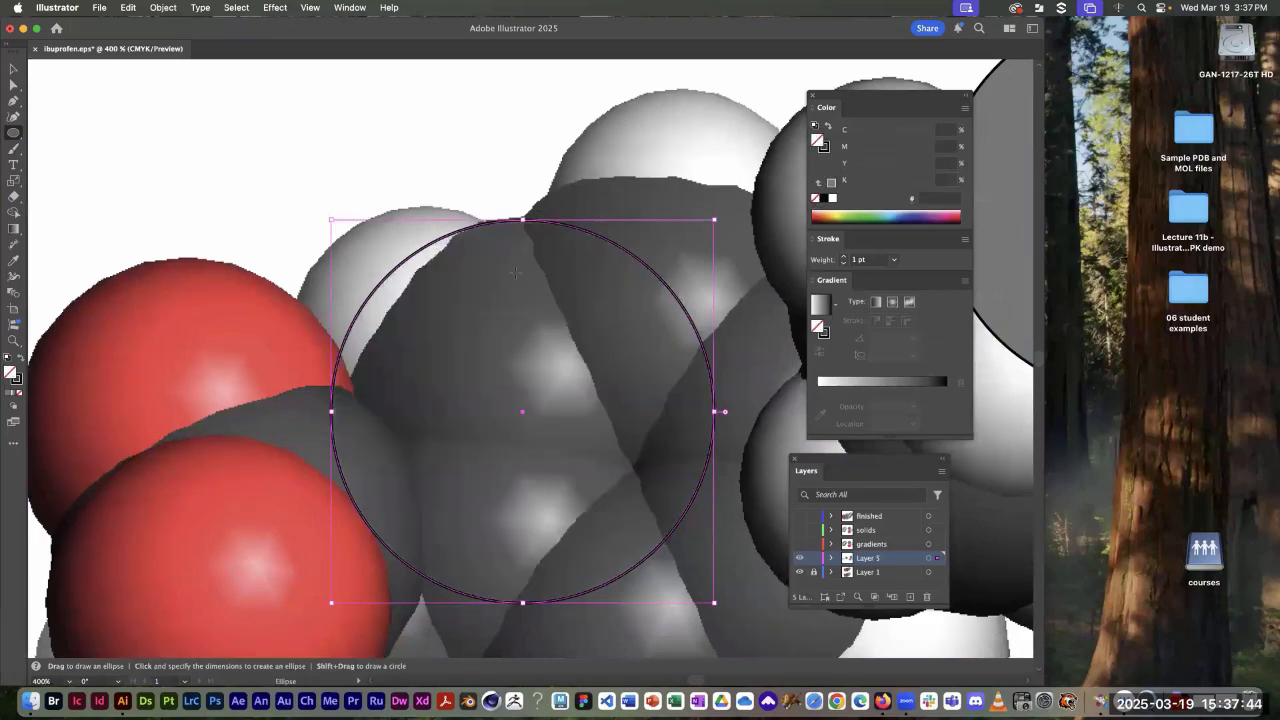
pyautogui.press('a')
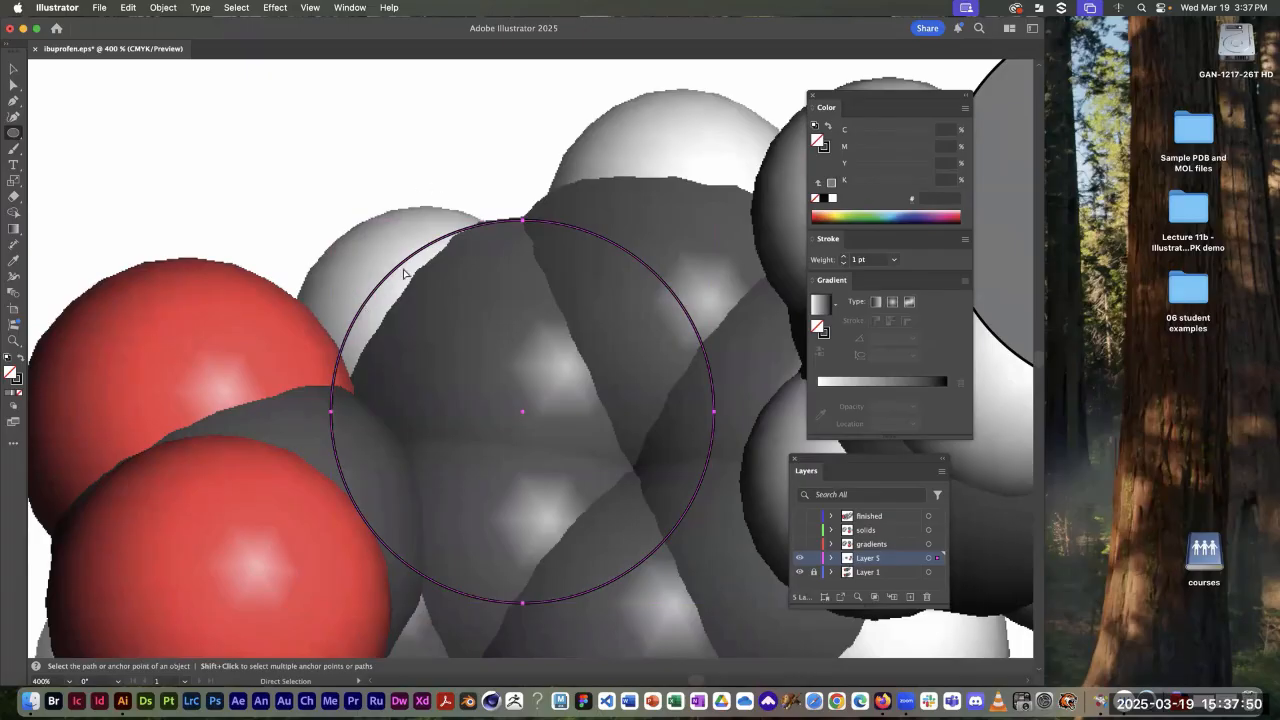
pyautogui.moveTo(515, 227); pyautogui.dragTo(519, 222)
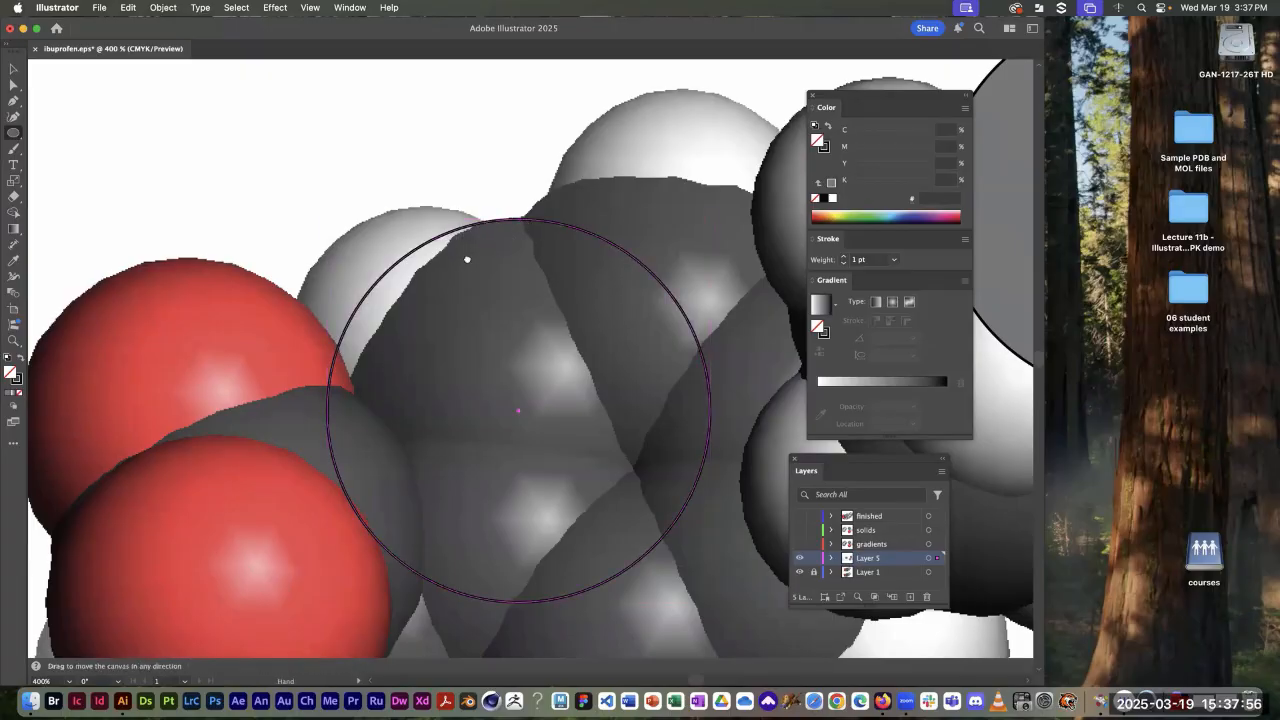
# Step: Duplicate the unfilled circle onto the neighboring ring carbon up and to the right, matching its outer contour
pyautogui.hscroll(4, 440, 265)
pyautogui.press('super')
pyautogui.press('alt')
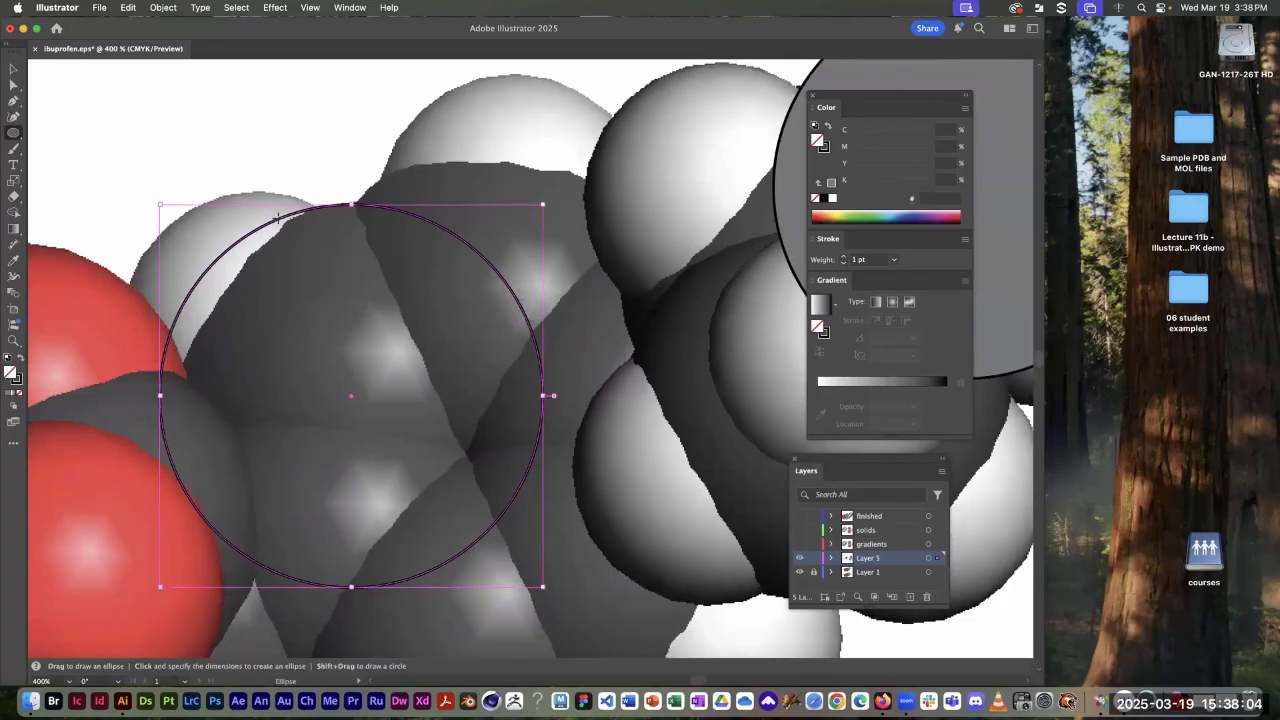
pyautogui.press('super')
pyautogui.press('super')
pyautogui.press('super')
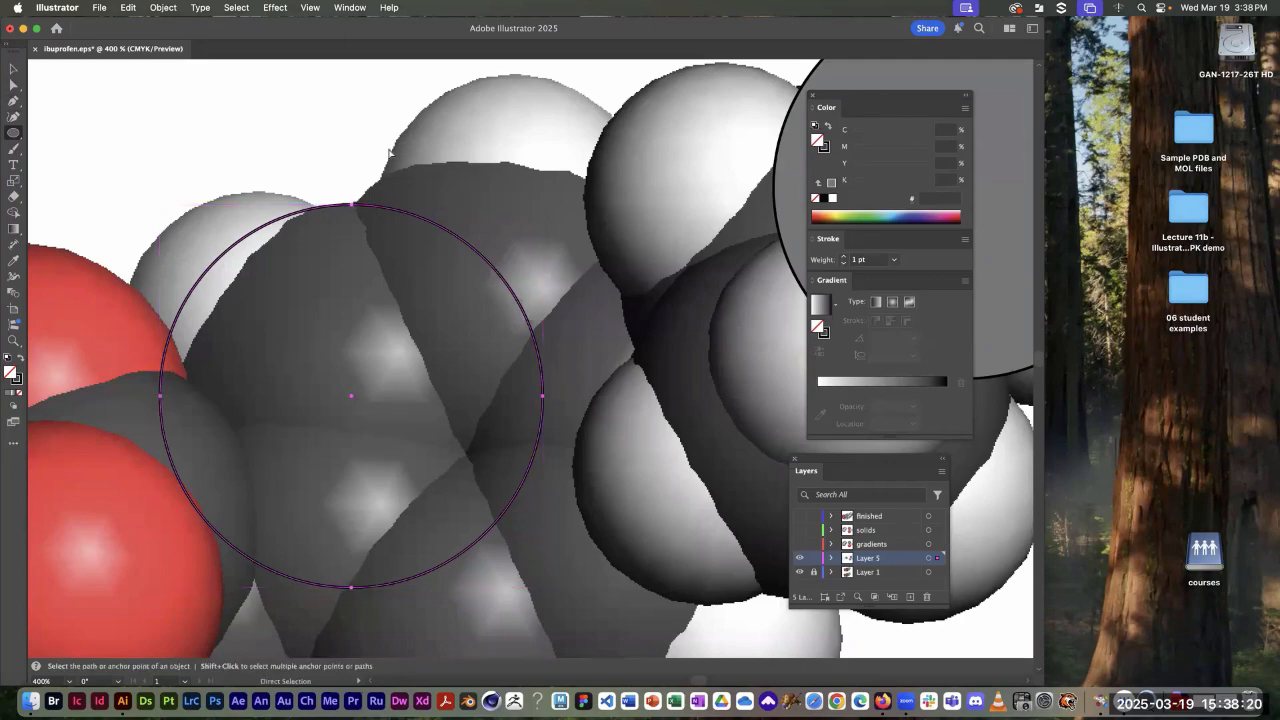
pyautogui.keyDown('super'); pyautogui.click(370, 206); pyautogui.keyUp('super')
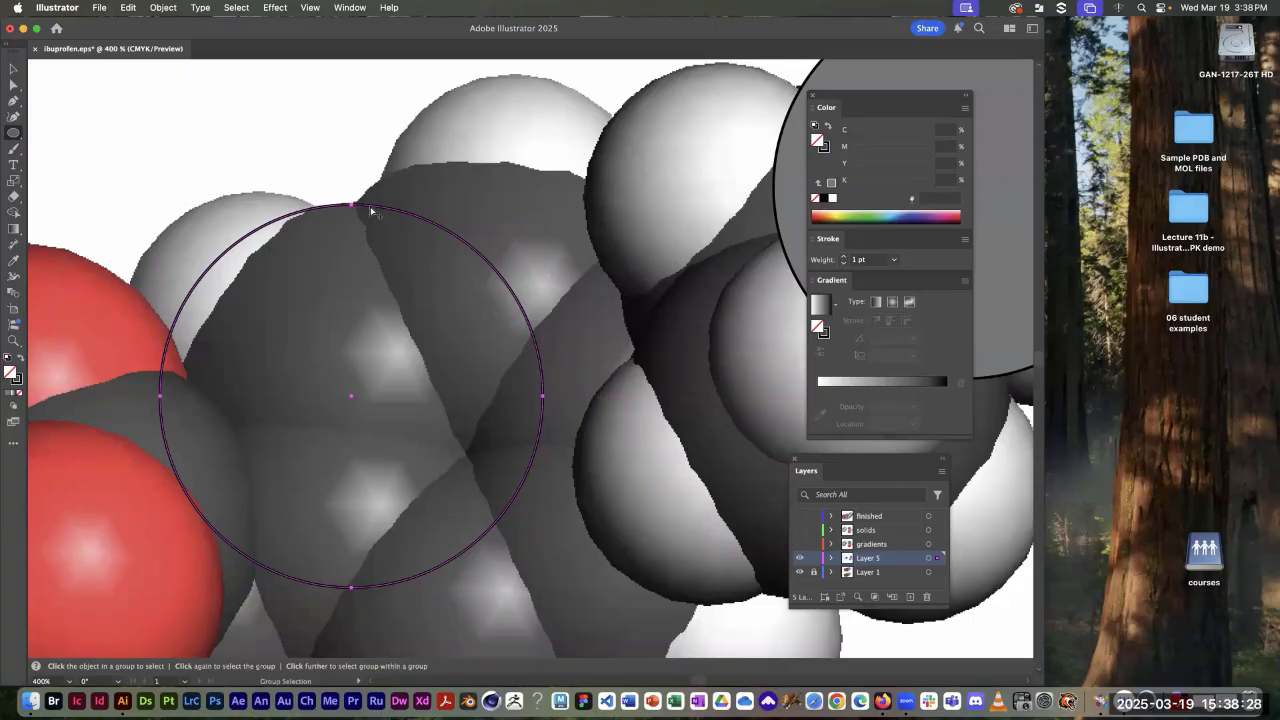
pyautogui.moveTo(373, 205); pyautogui.dragTo(519, 144)
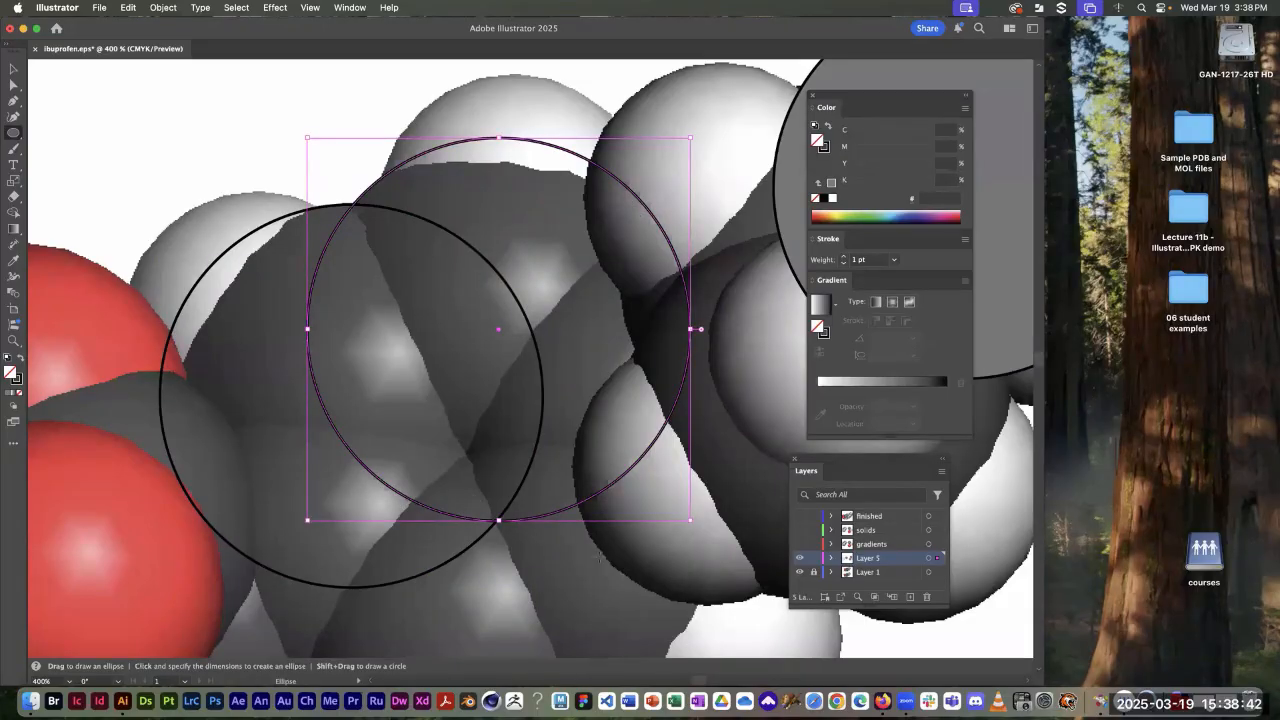
pyautogui.press('a')
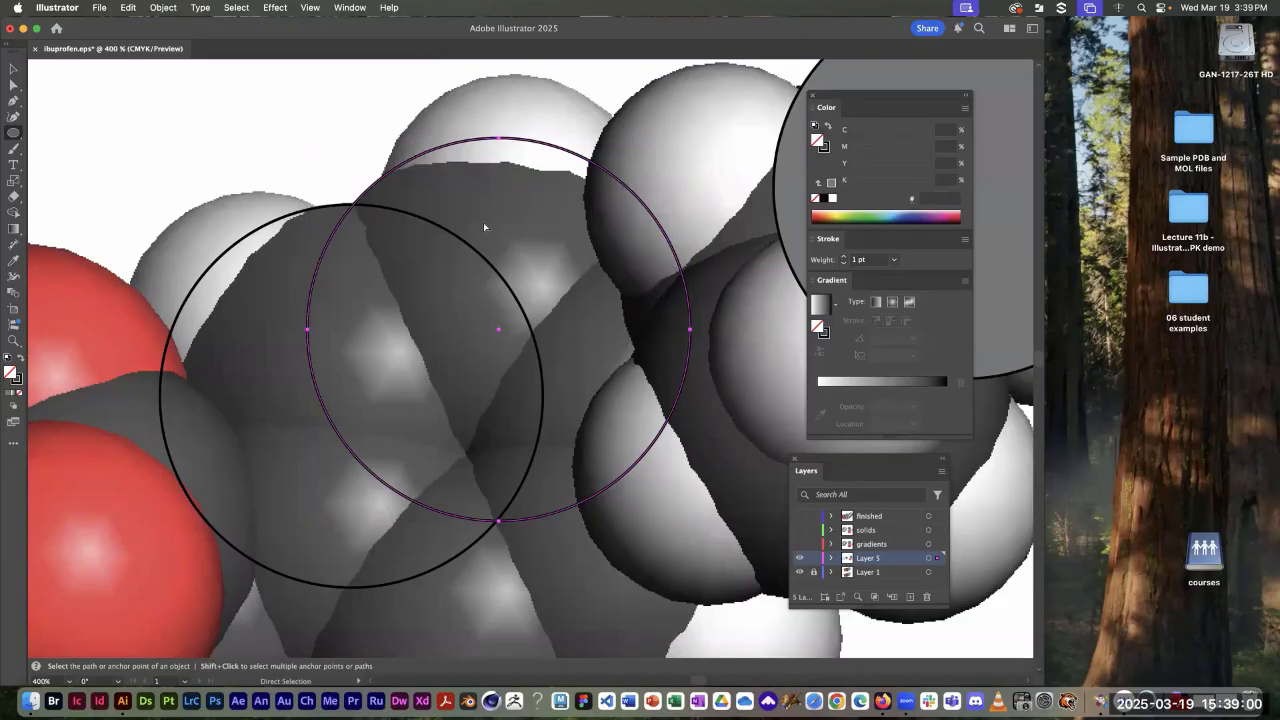
pyautogui.press('l')
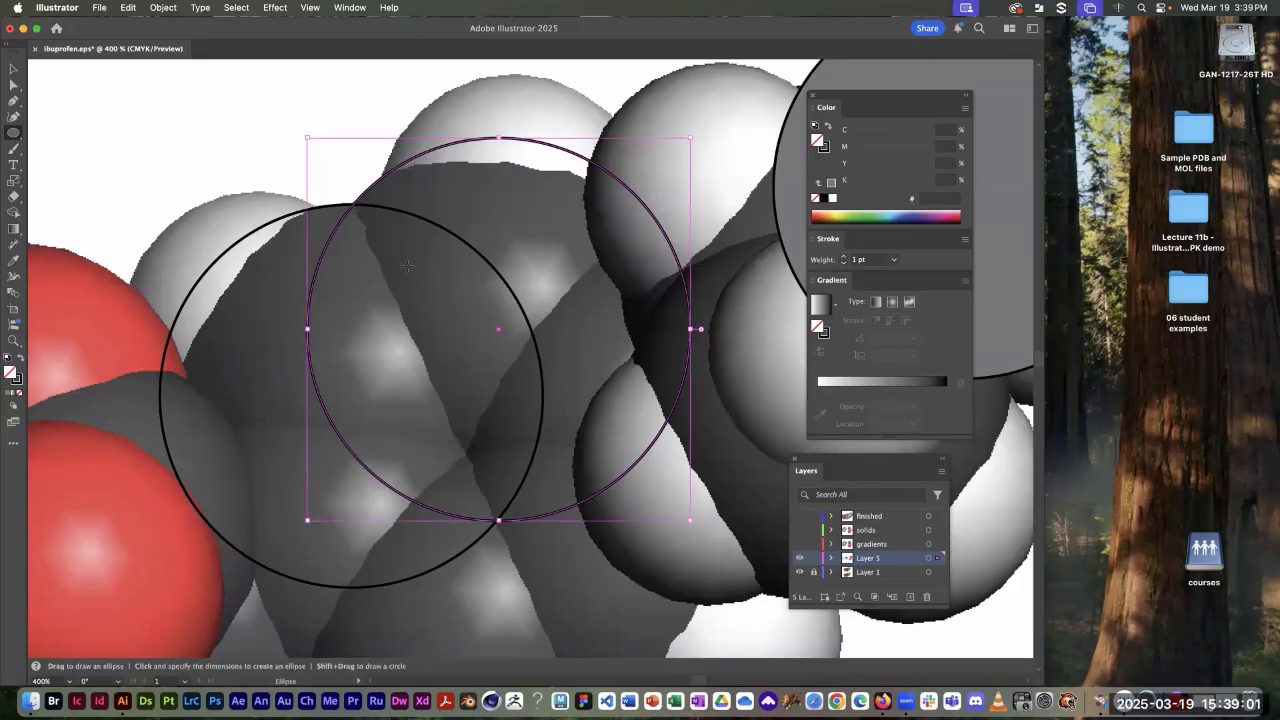
# Step: Add an anchor point to the second circle where it crosses the top of the first, and delete its leftmost anchor point
pyautogui.click(13, 100)
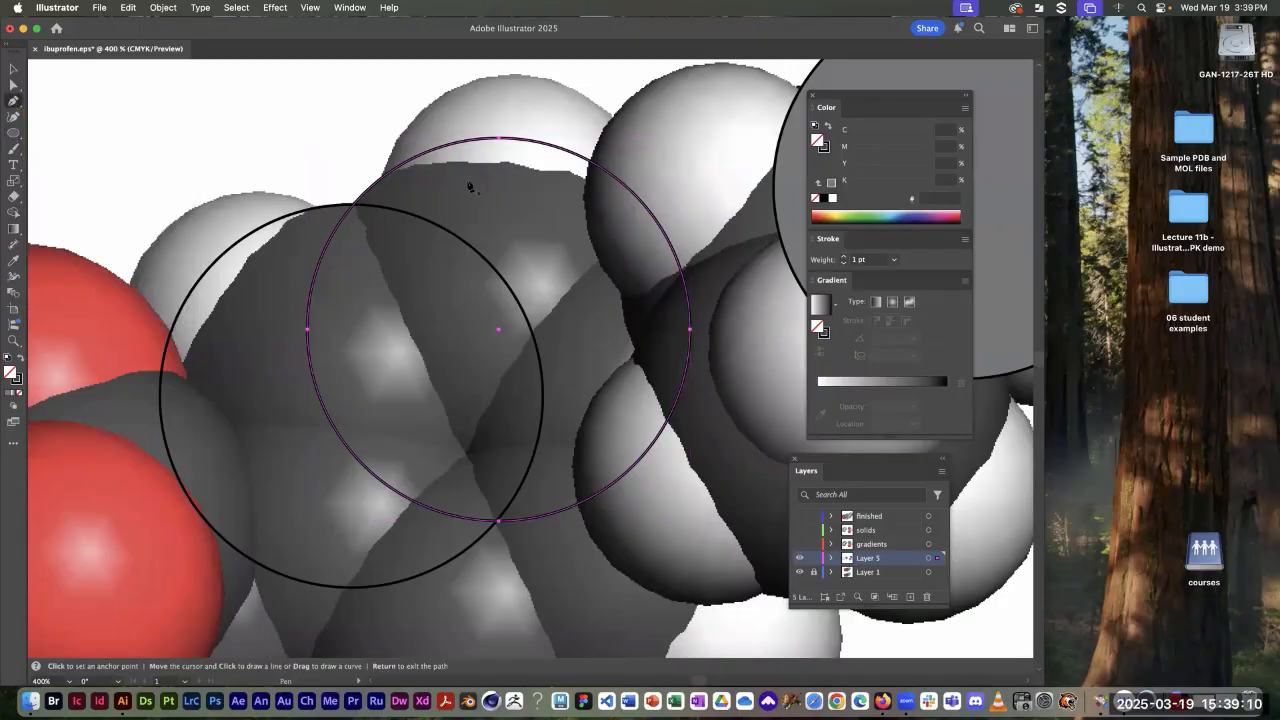
pyautogui.click(352, 206)
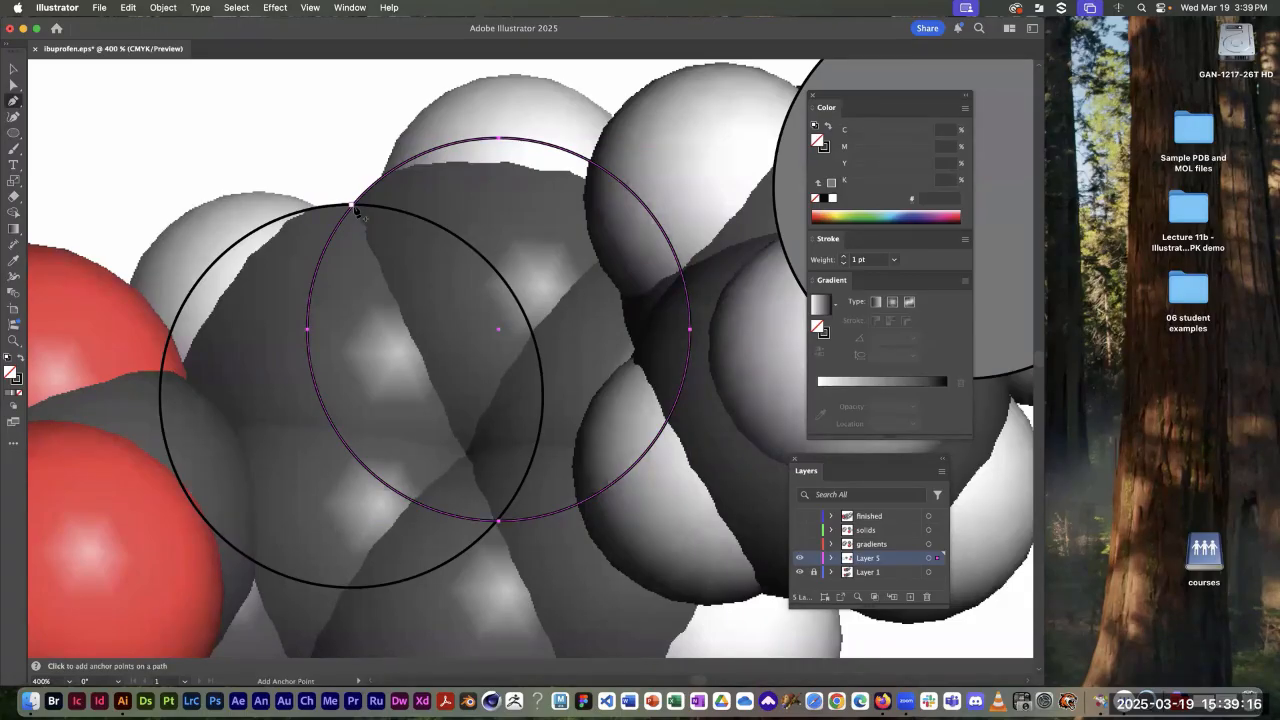
pyautogui.click(355, 210)
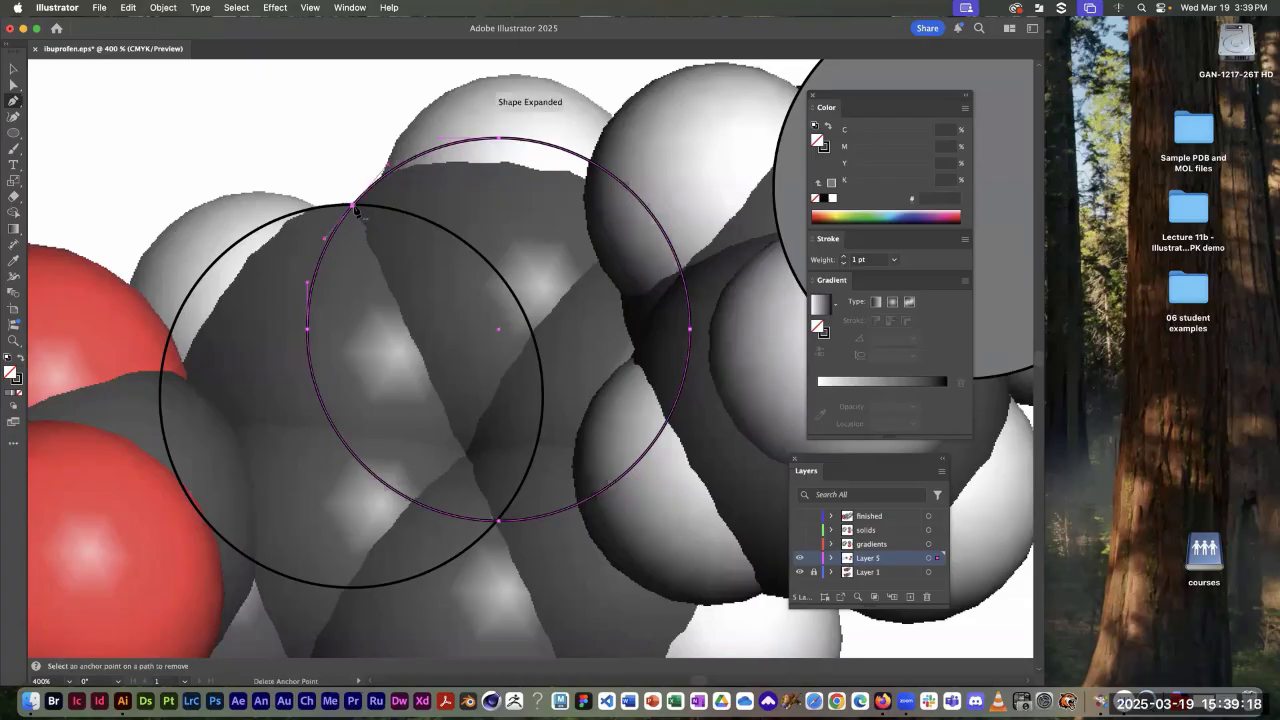
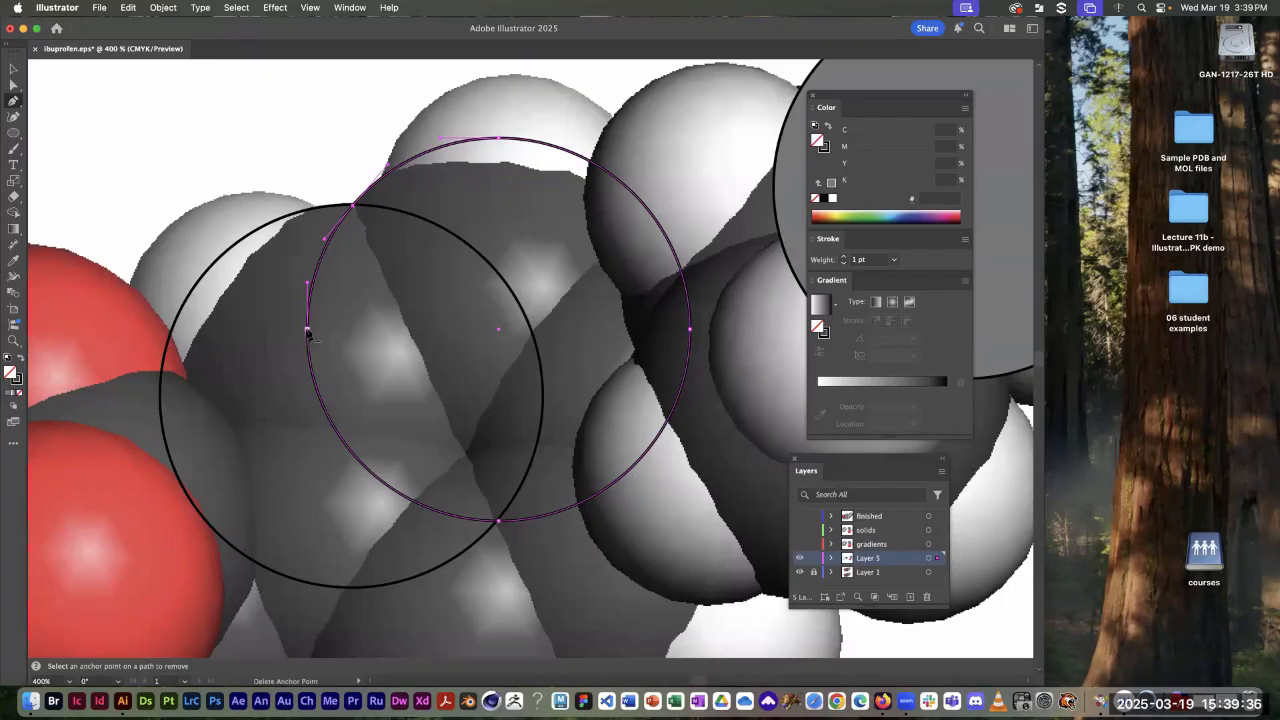
pyautogui.click(306, 331)
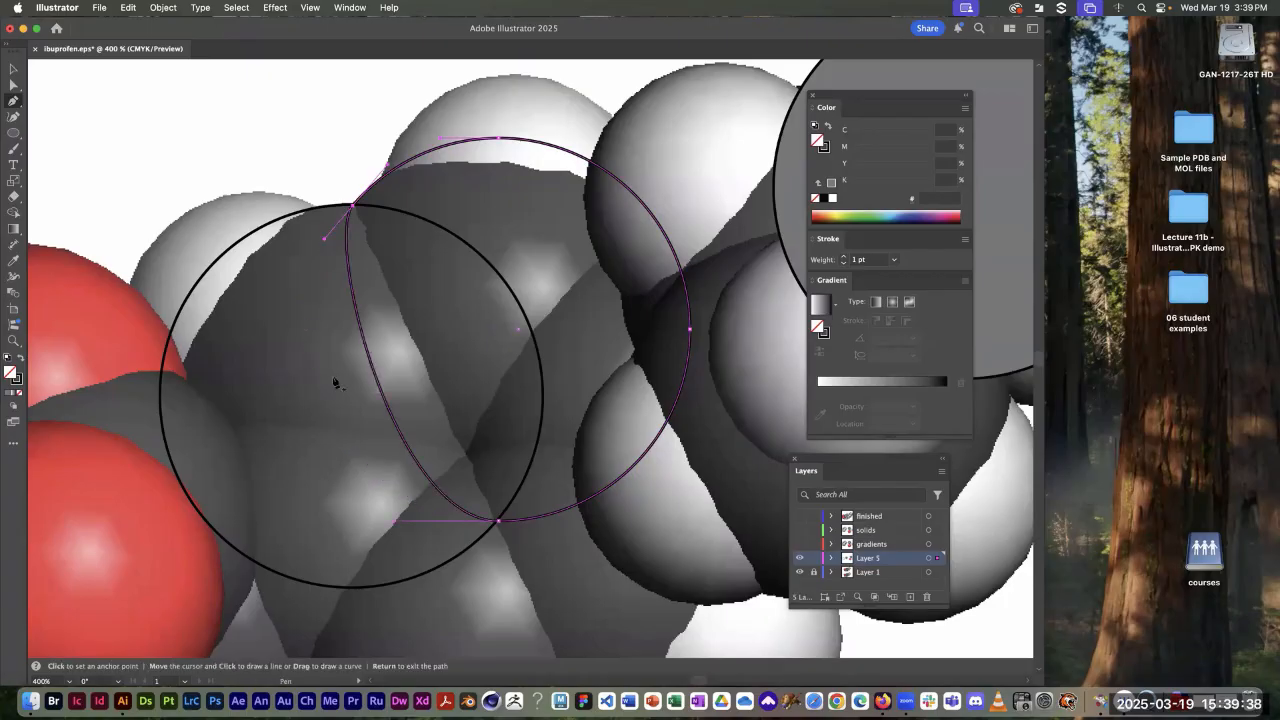
# Step: Reshape the left edge of the second circle to follow the seam between the two ring carbons
pyautogui.press('super')
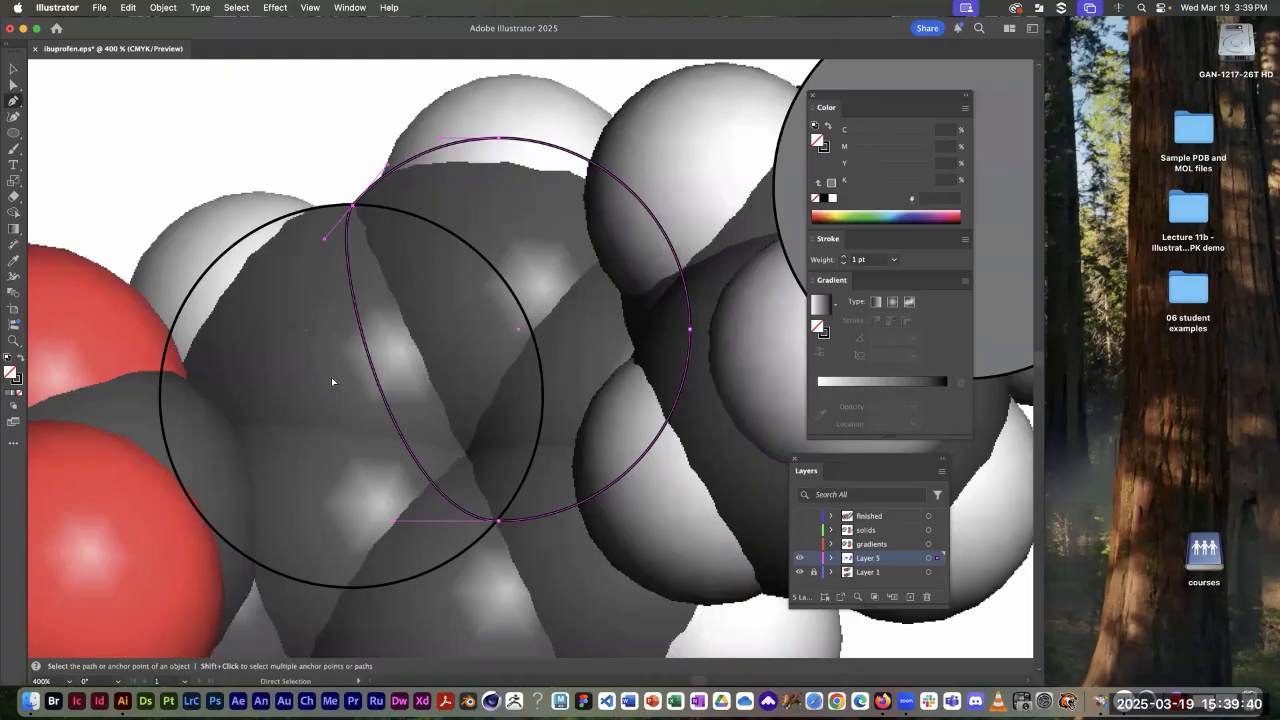
pyautogui.click(14, 85)
pyautogui.moveTo(390, 408); pyautogui.dragTo(431, 398)
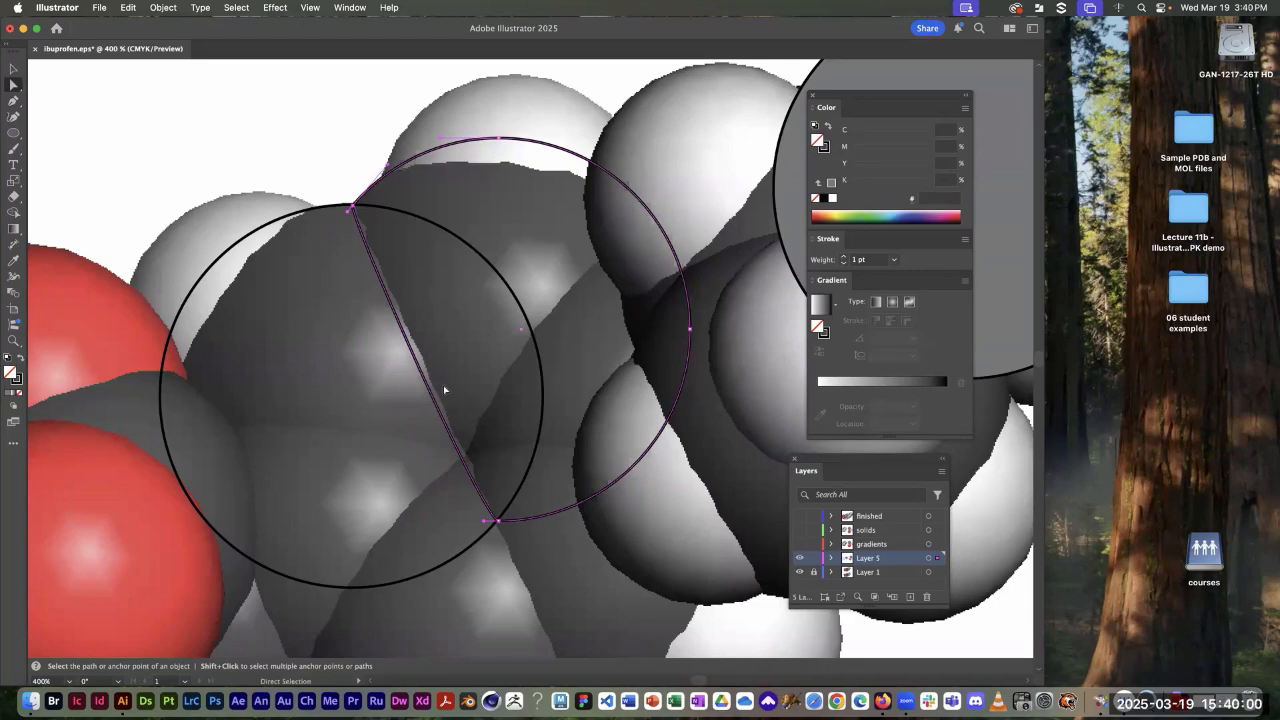
# Step: Restore the 60% black gray fill on both overlapping ring carbon shapes and deselect them
pyautogui.moveTo(299, 178); pyautogui.dragTo(469, 311)
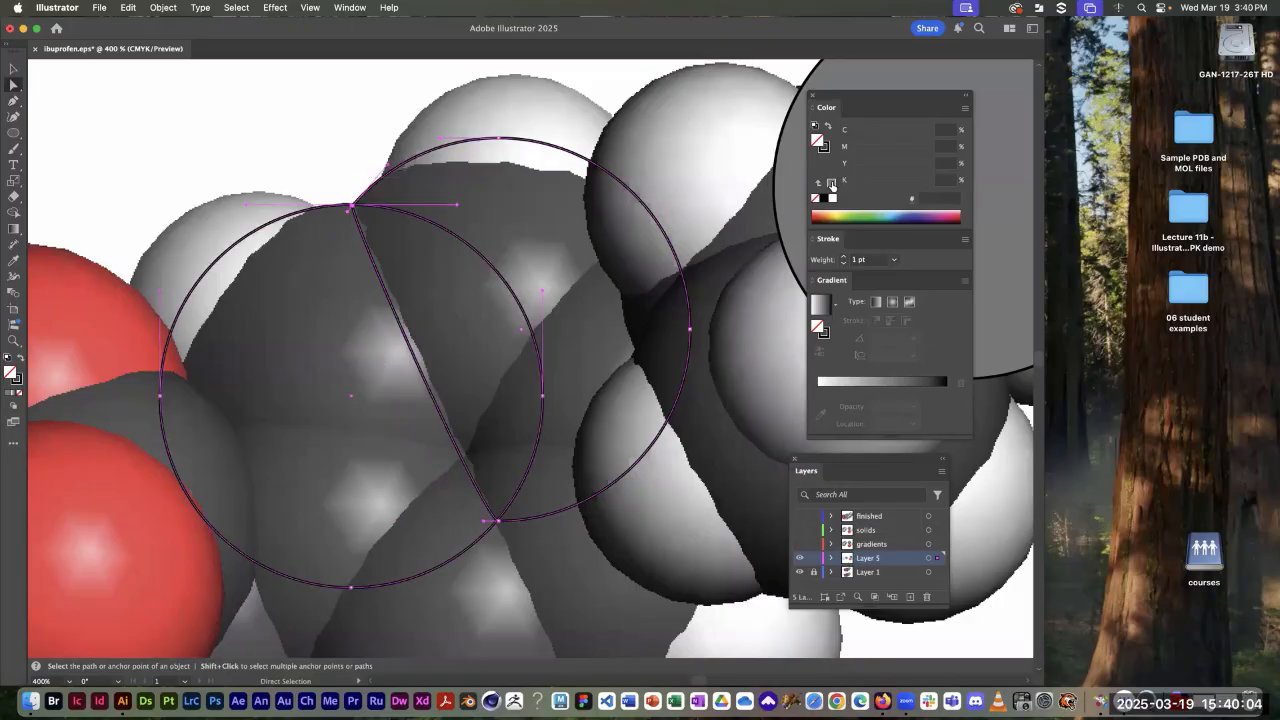
pyautogui.click(833, 184)
pyautogui.press('v')
pyautogui.click(314, 129)
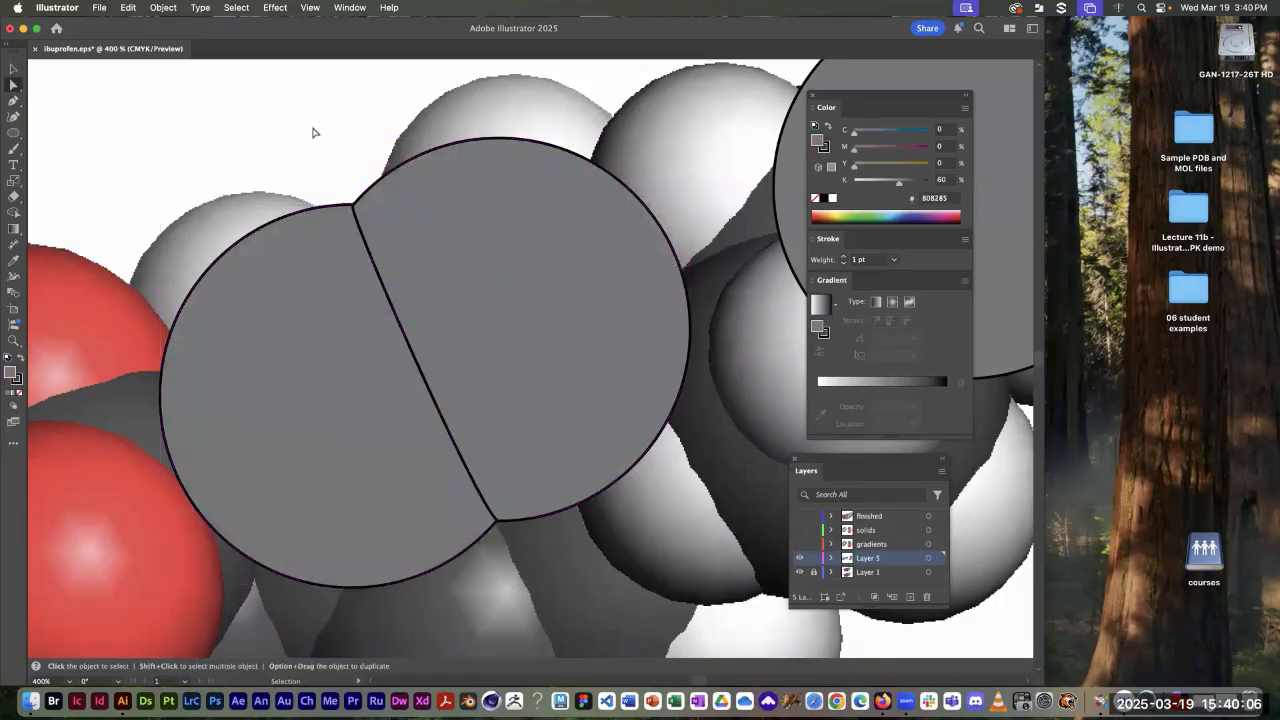
pyautogui.press('a')
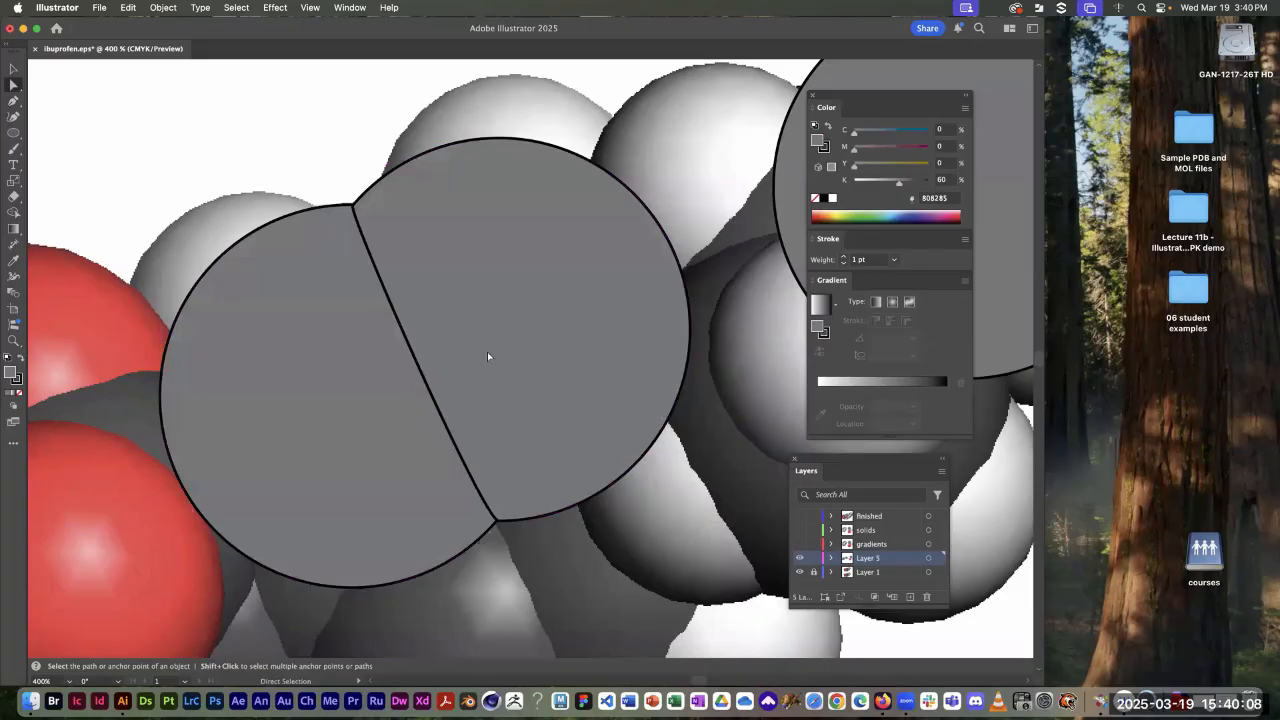
pyautogui.moveTo(532, 333); pyautogui.dragTo(362, 315)
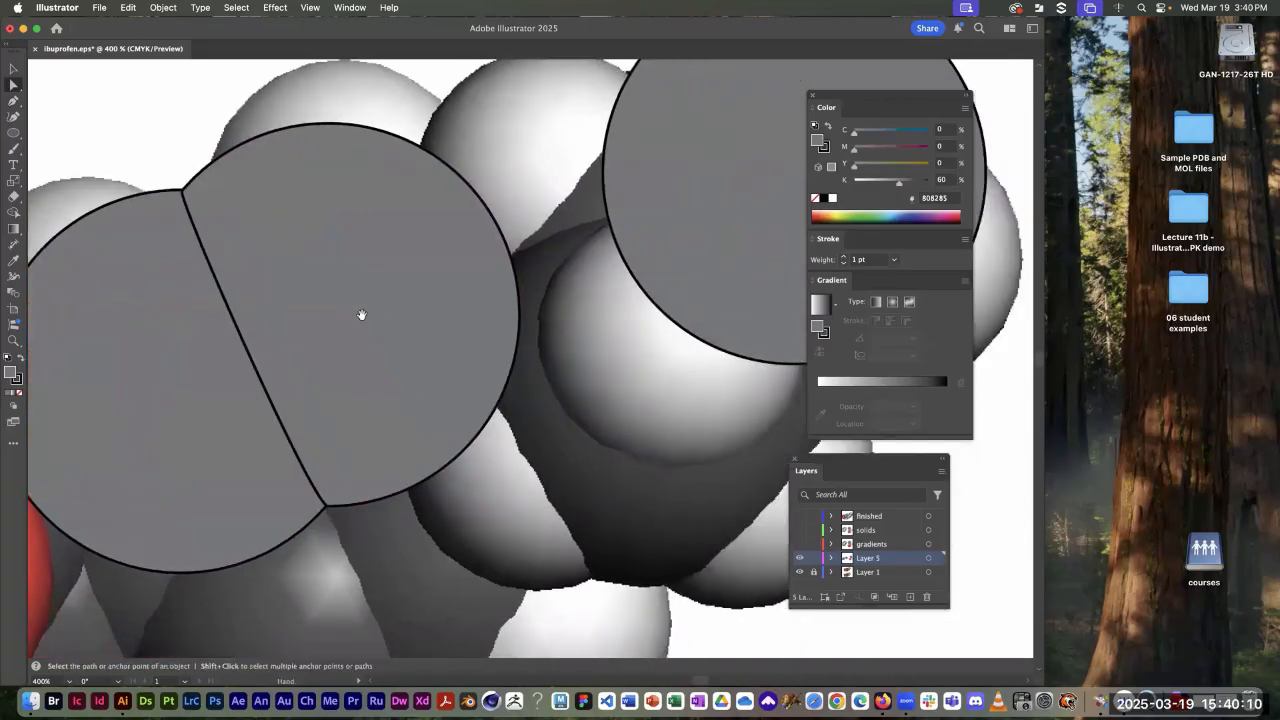
# Step: Remove the fill from both overlapping ring carbon shapes and deselect them
pyautogui.press('space')
pyautogui.click(266, 249)
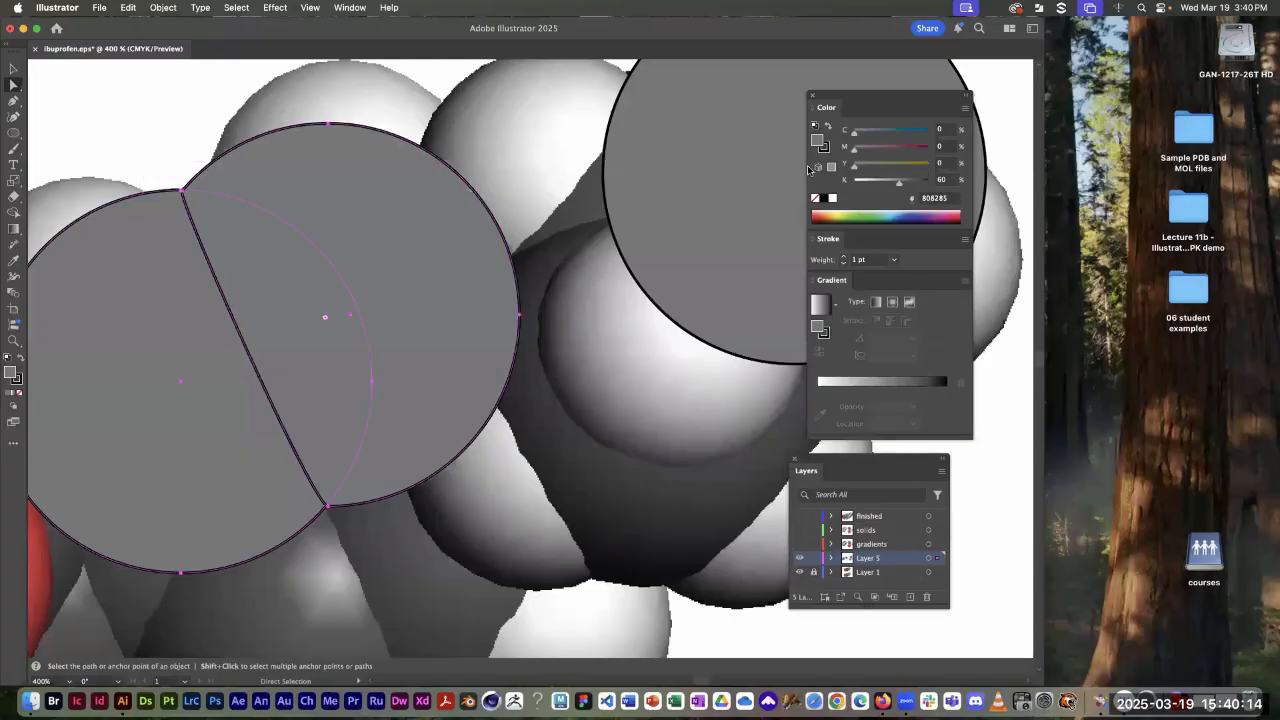
pyautogui.click(815, 198)
pyautogui.press('v')
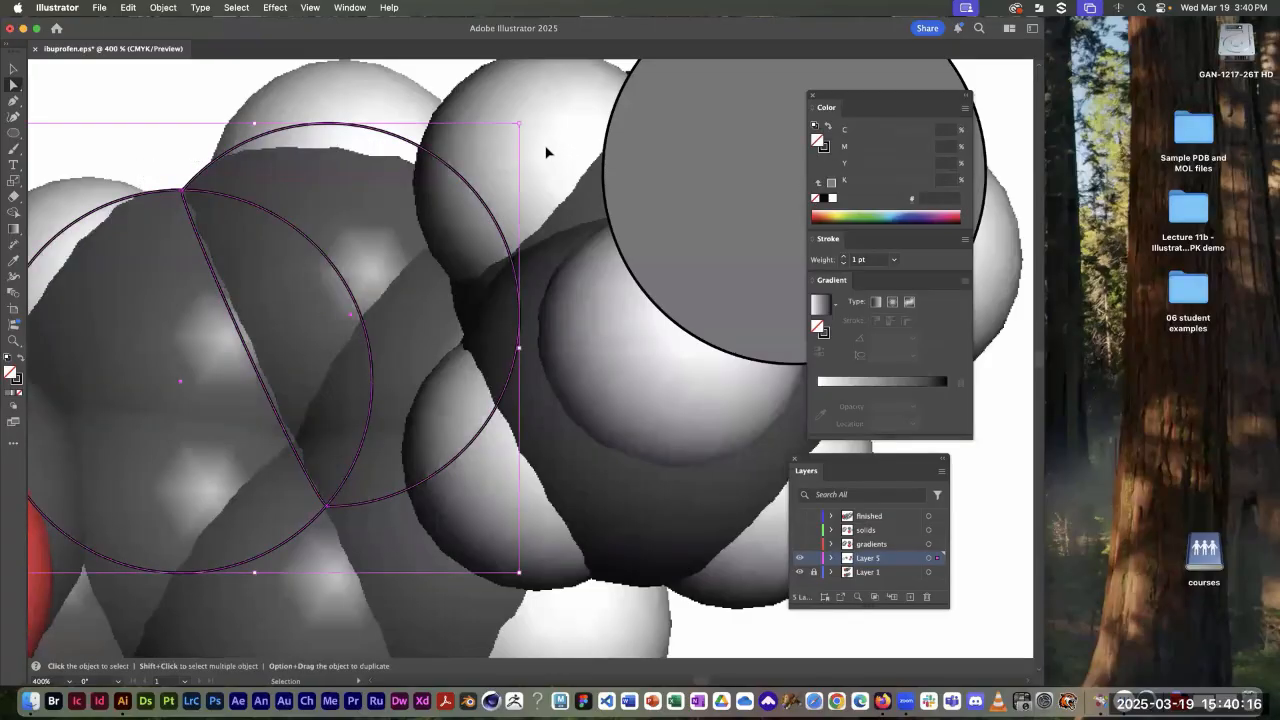
pyautogui.click(546, 152)
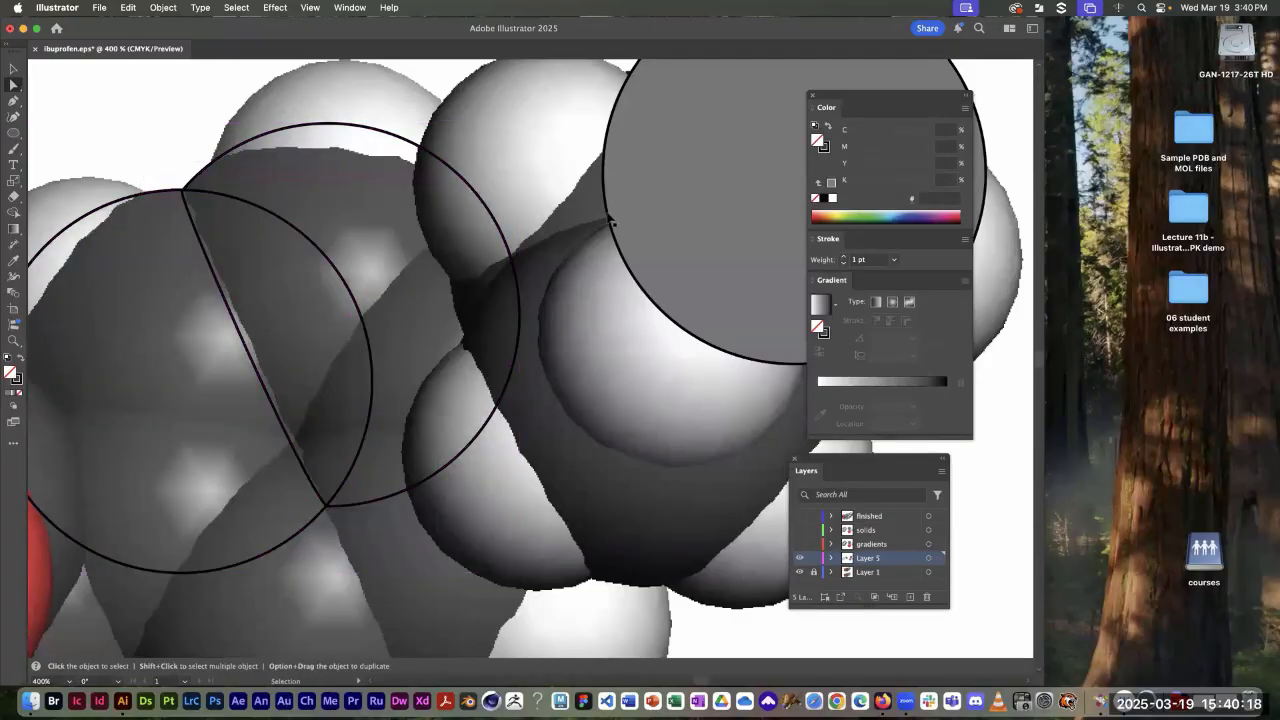
# Step: Duplicate the gray master circle onto the next ring carbon, down and to the right of the second one, and remove its fill
pyautogui.moveTo(612, 222); pyautogui.dragTo(272, 449)
pyautogui.click(815, 198)
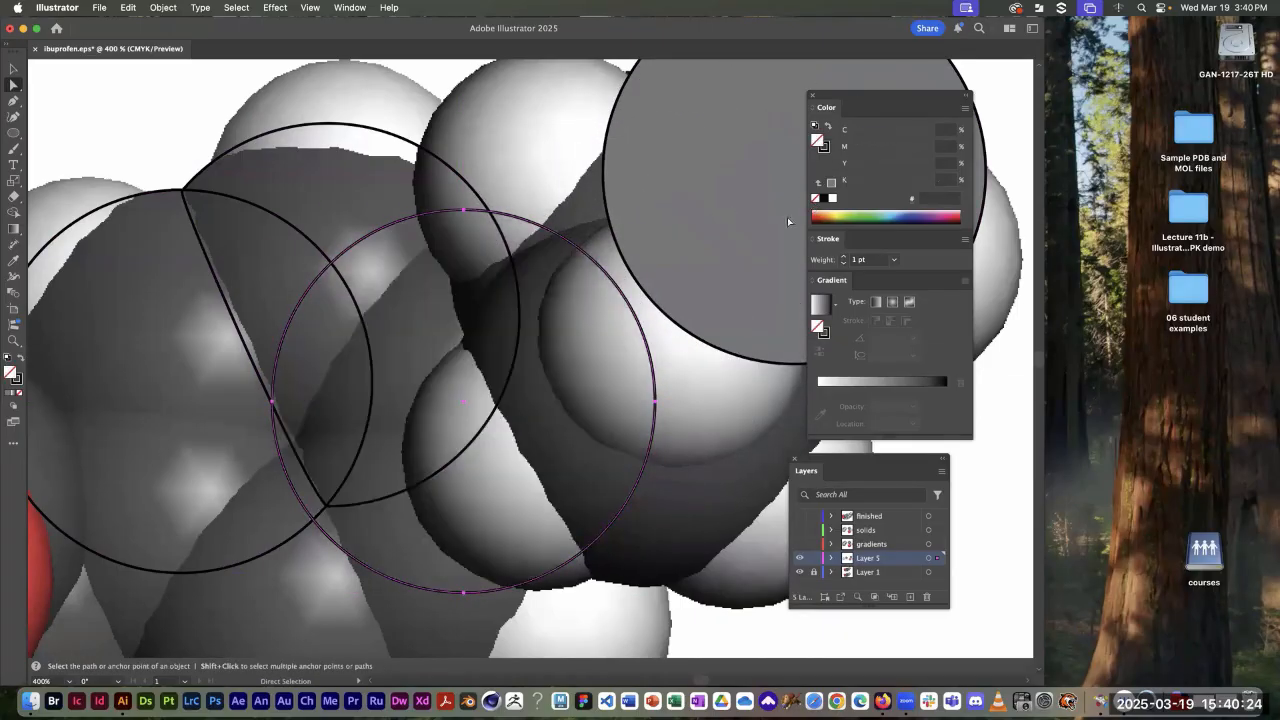
pyautogui.press('v')
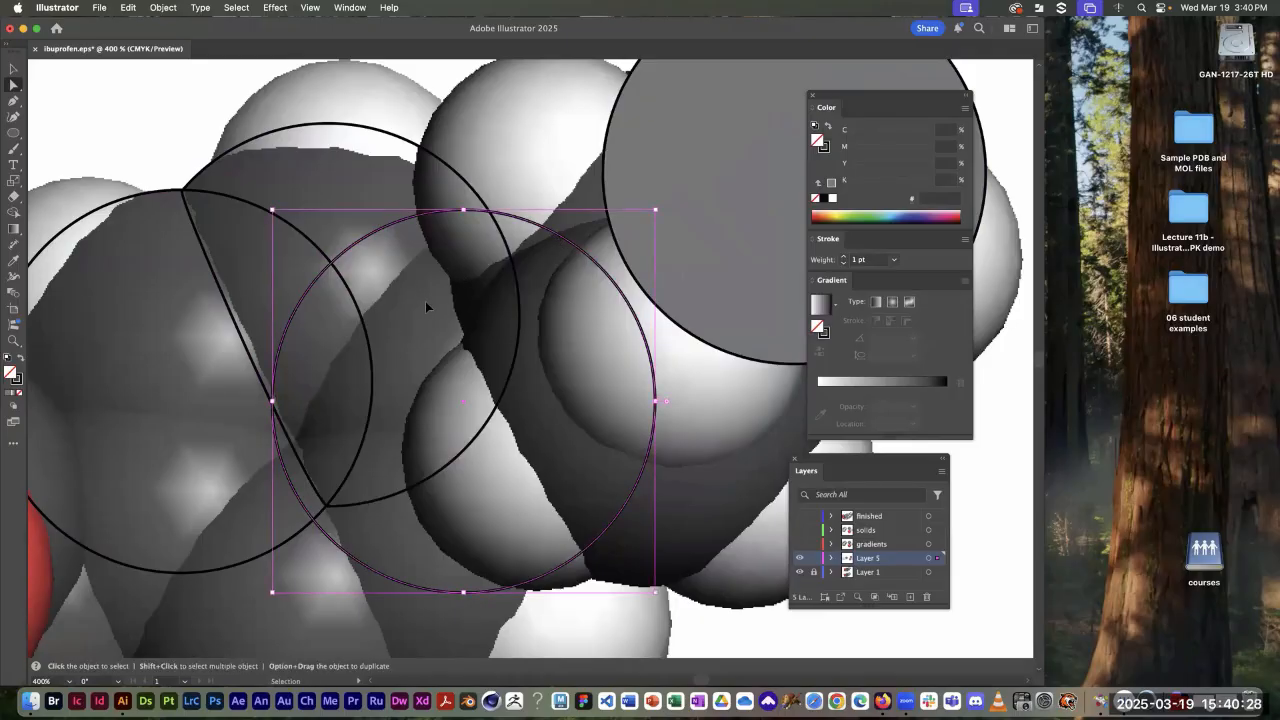
pyautogui.press('a')
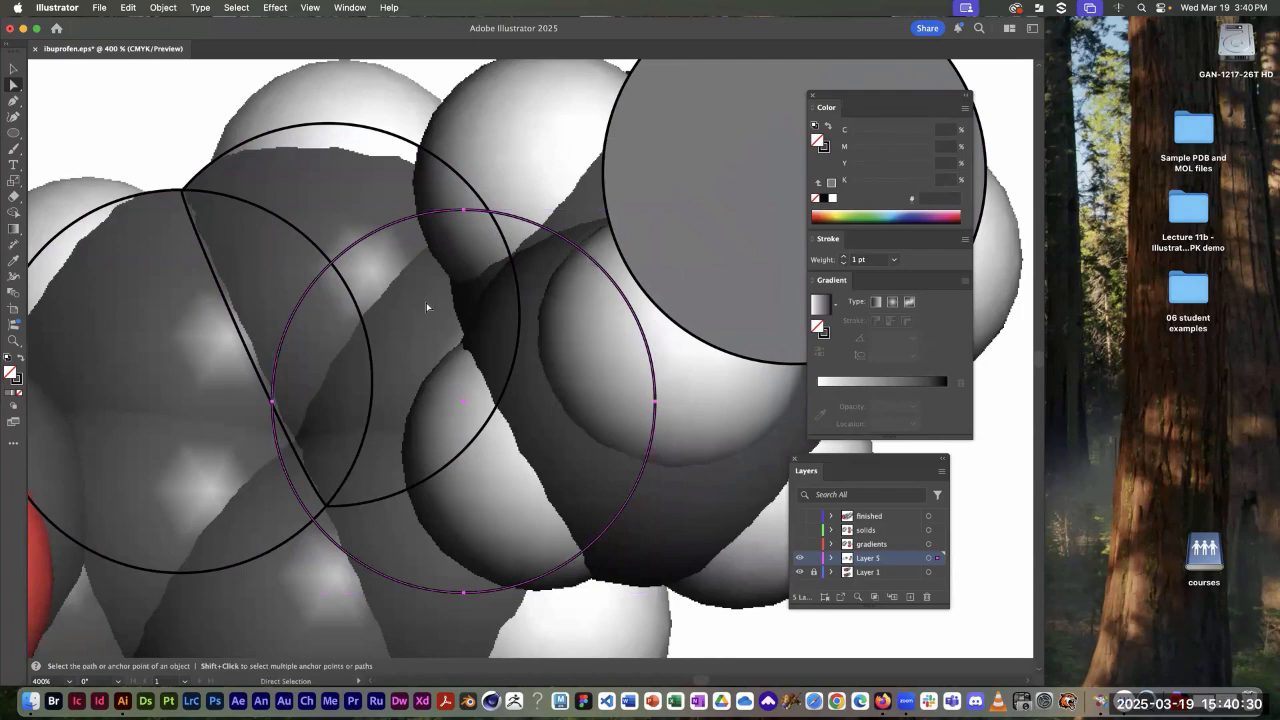
# Step: Nudge the new unfilled circle slightly up and to the right to align its contour with the third ring carbon
pyautogui.press('Up')
pyautogui.press('Up')
pyautogui.press('Up')
pyautogui.press('Up')
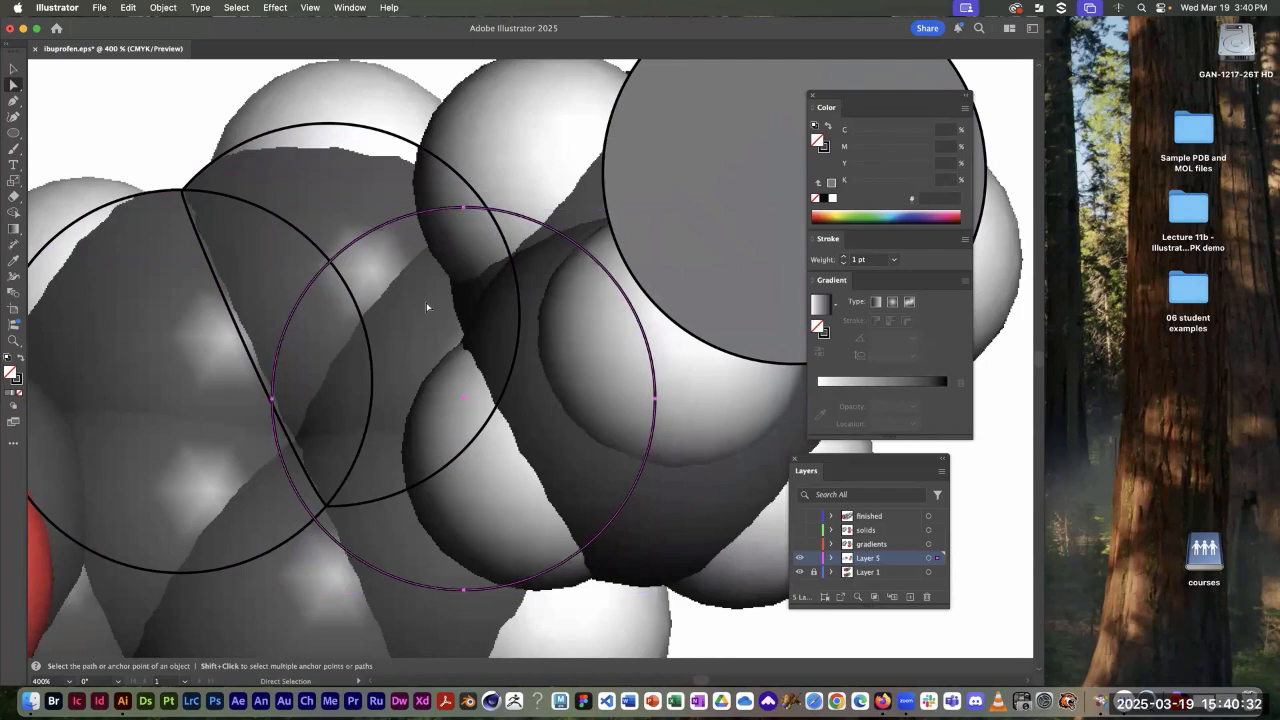
pyautogui.press('Right')
pyautogui.press('Right')
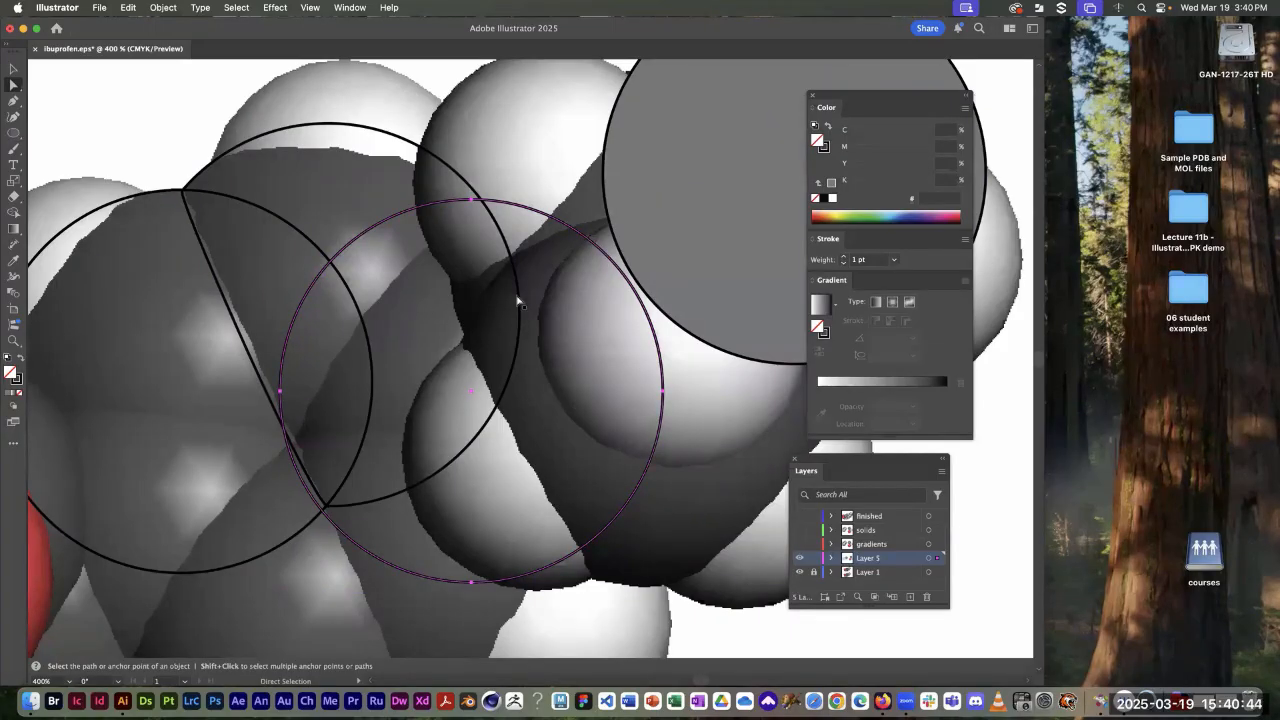
pyautogui.press('Up')
pyautogui.press('Up')
pyautogui.press('Up')
pyautogui.press('Up')
pyautogui.press('Up')
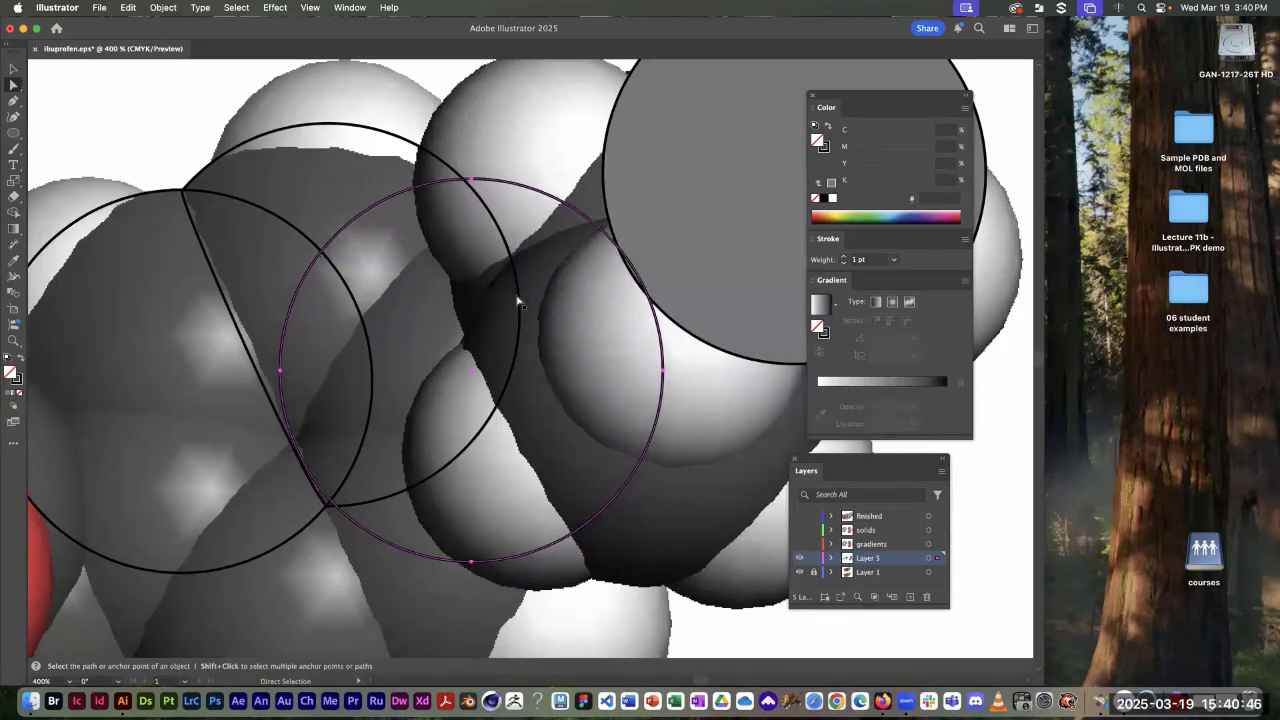
pyautogui.press('Left')
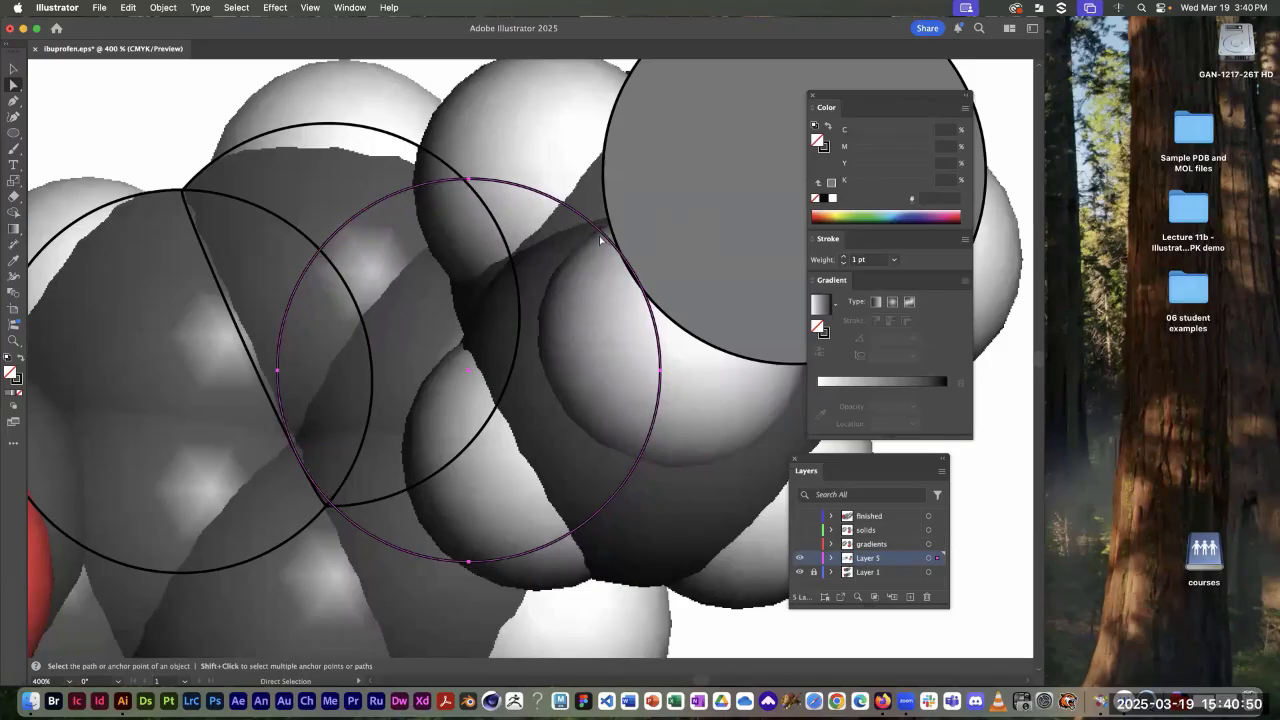
pyautogui.press('Left')
pyautogui.press('Down')
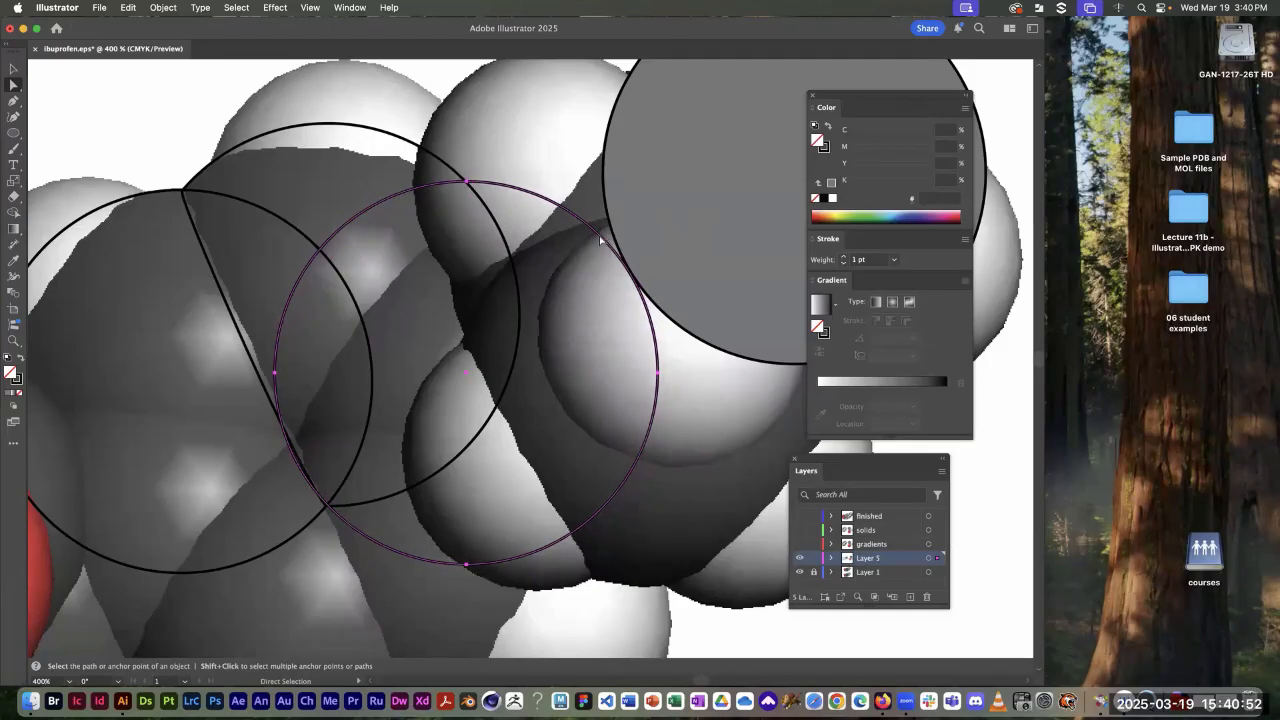
pyautogui.press('Down')
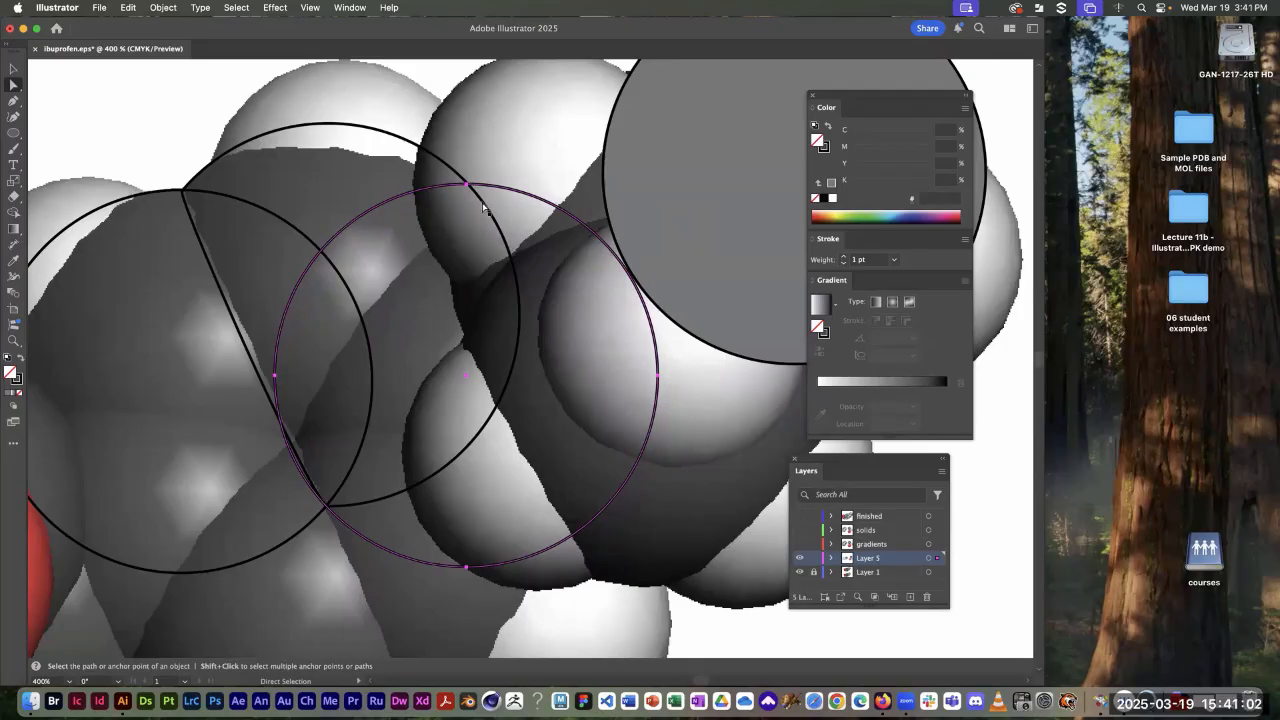
pyautogui.press('Down')
pyautogui.press('Right')
pyautogui.press('Down')
pyautogui.press('Down')
pyautogui.press('Down')
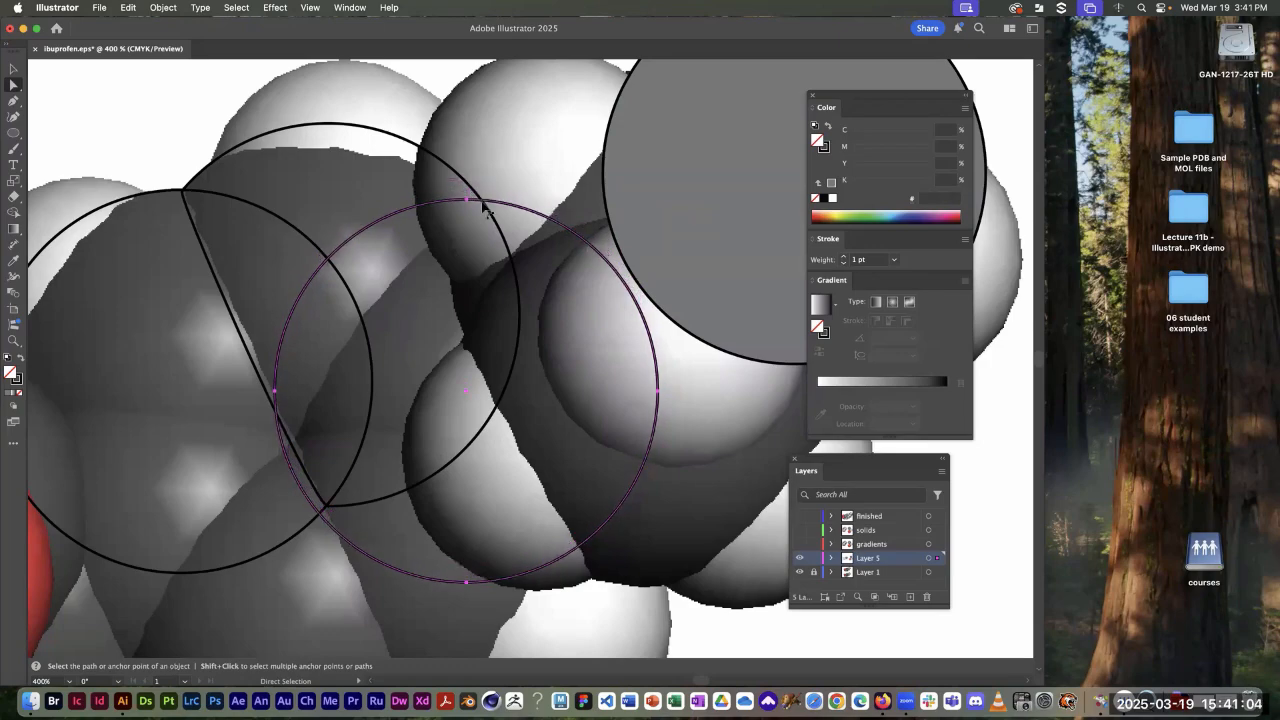
pyautogui.press('Right')
pyautogui.press('Down')
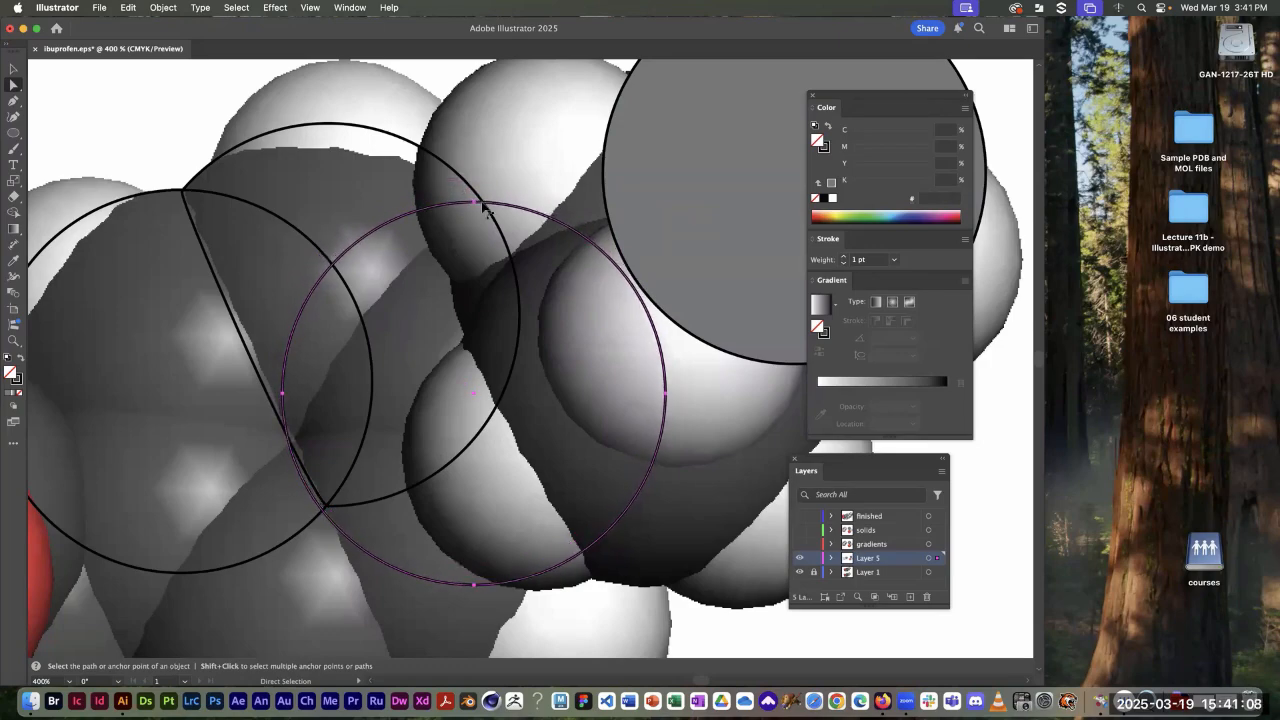
# Step: Try to add an anchor point to the new circle where it crosses the second ring carbon's outline near its top
pyautogui.click(12, 101)
pyautogui.click(483, 203)
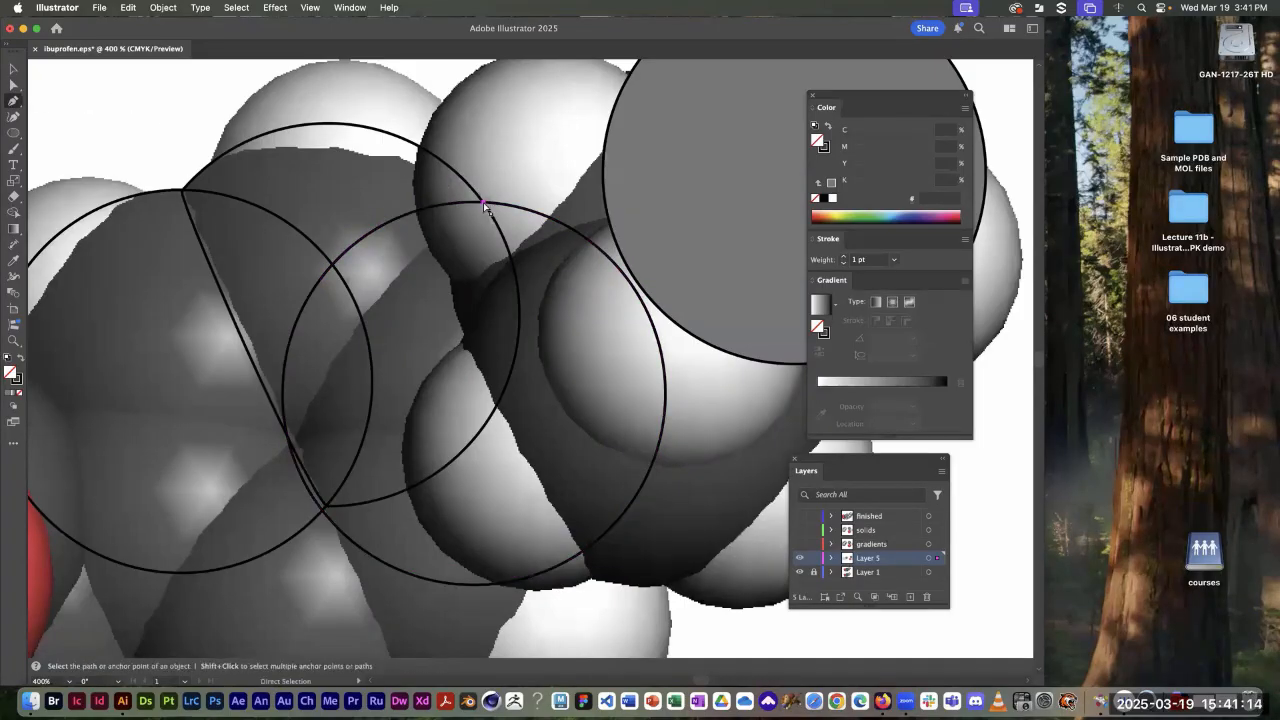
pyautogui.press('super+z')
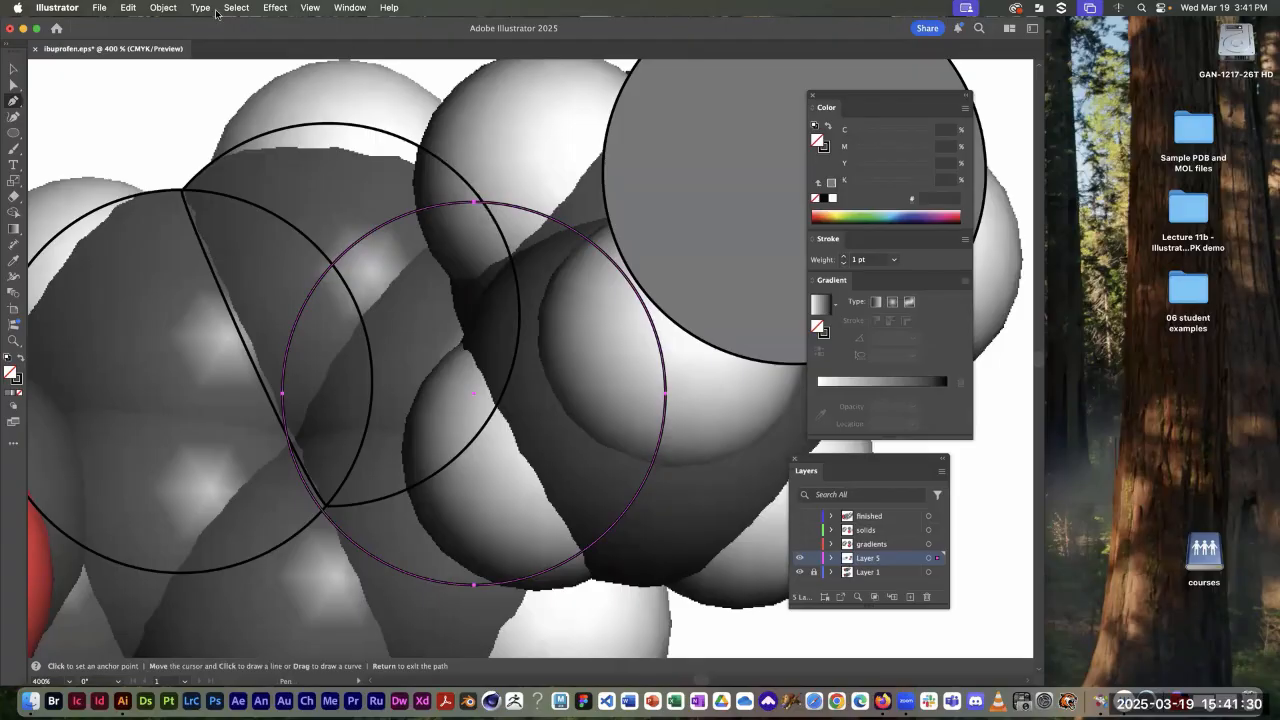
# Step: Bring the selected unfilled circle to the front of the stacking order
pyautogui.click(164, 8)
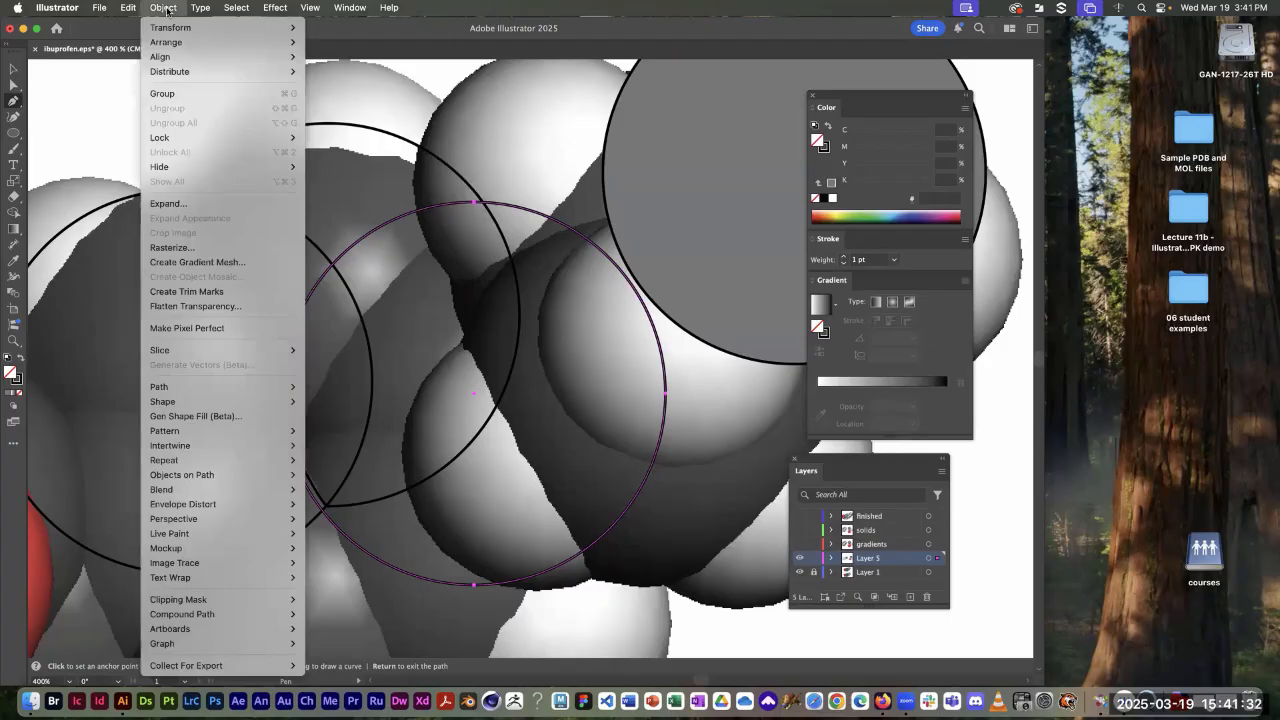
pyautogui.moveTo(167, 43)
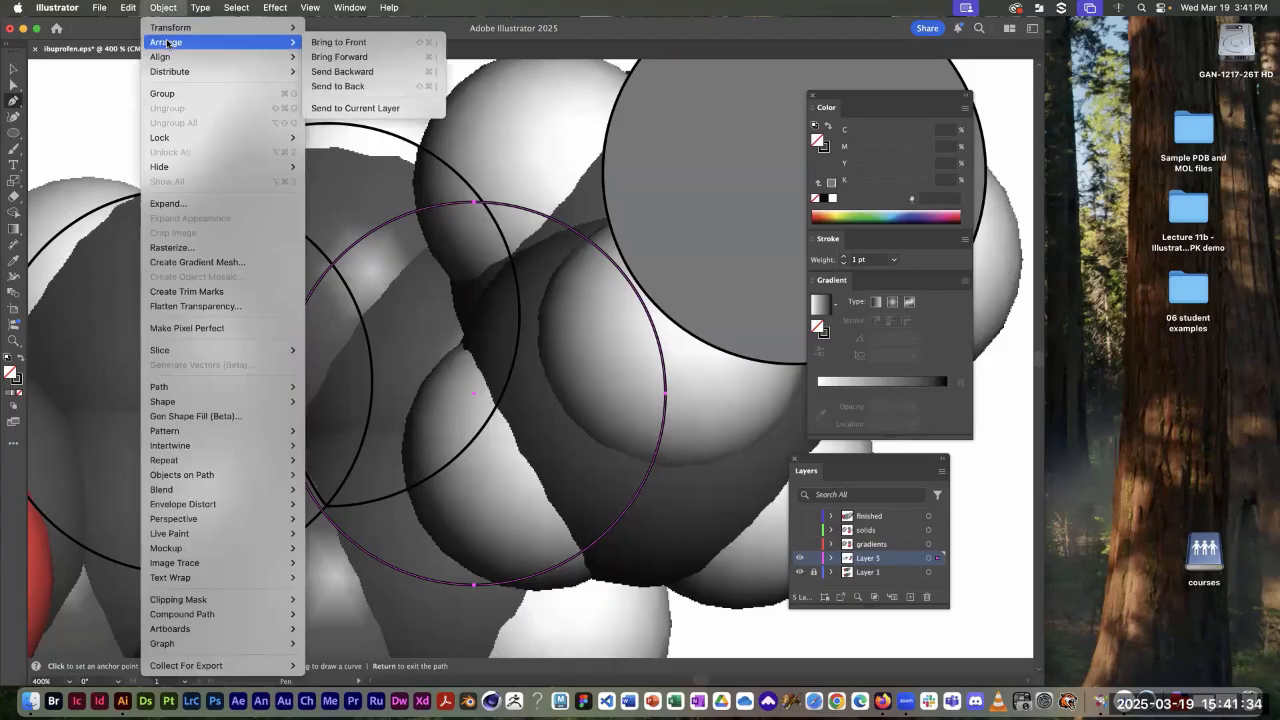
pyautogui.click(337, 41)
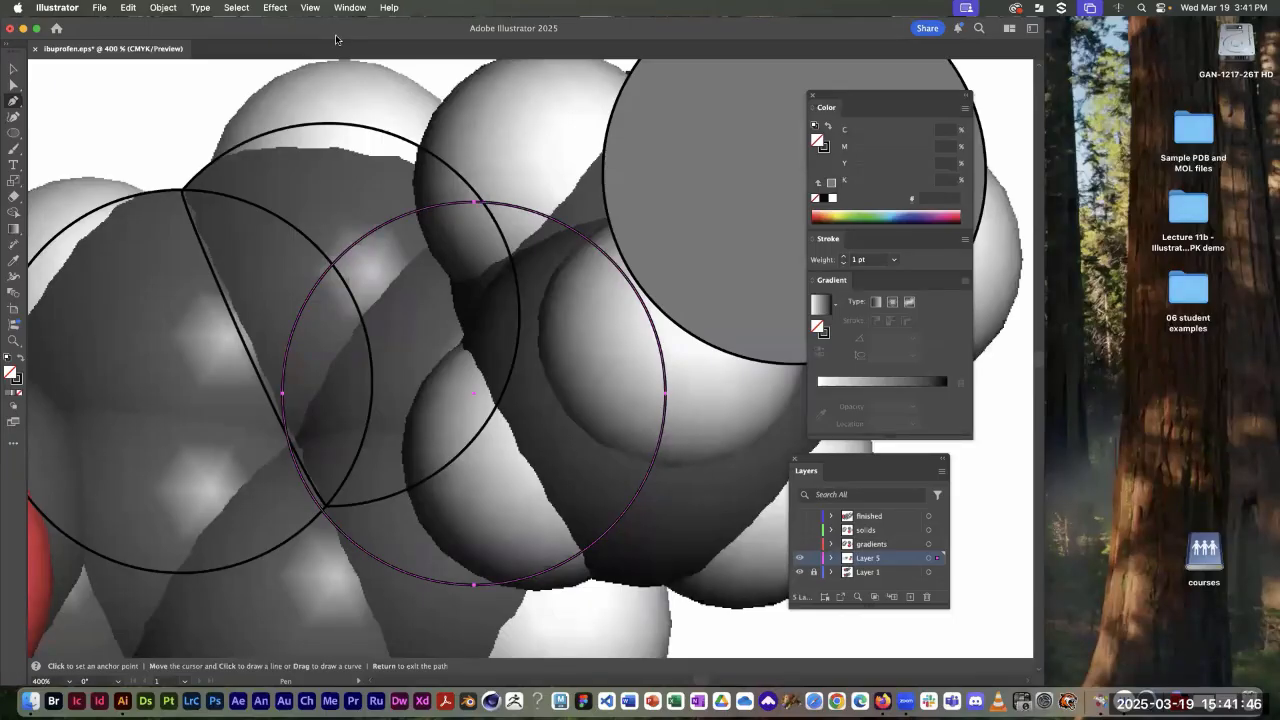
# Step: Trim the selected circle's upper-left arc between its crossings with the neighbouring outlines and bow the new edge slightly outward
pyautogui.click(481, 204)
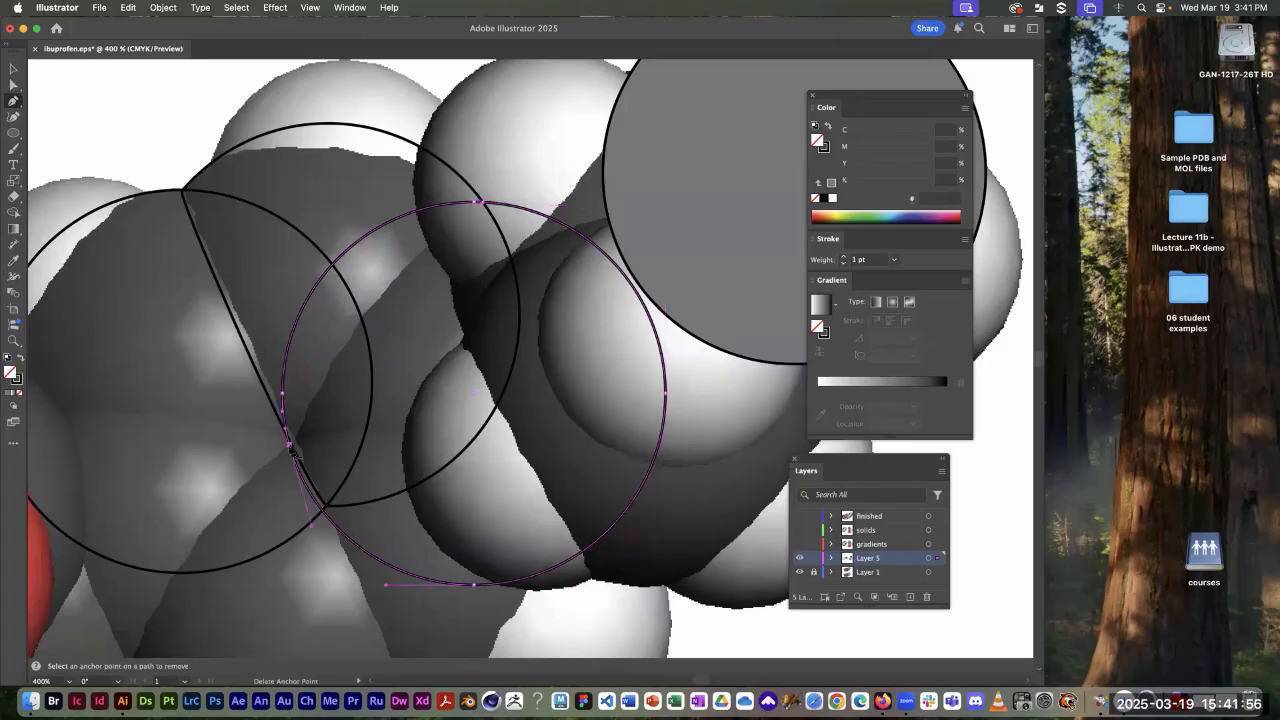
pyautogui.click(289, 446)
pyautogui.click(283, 397)
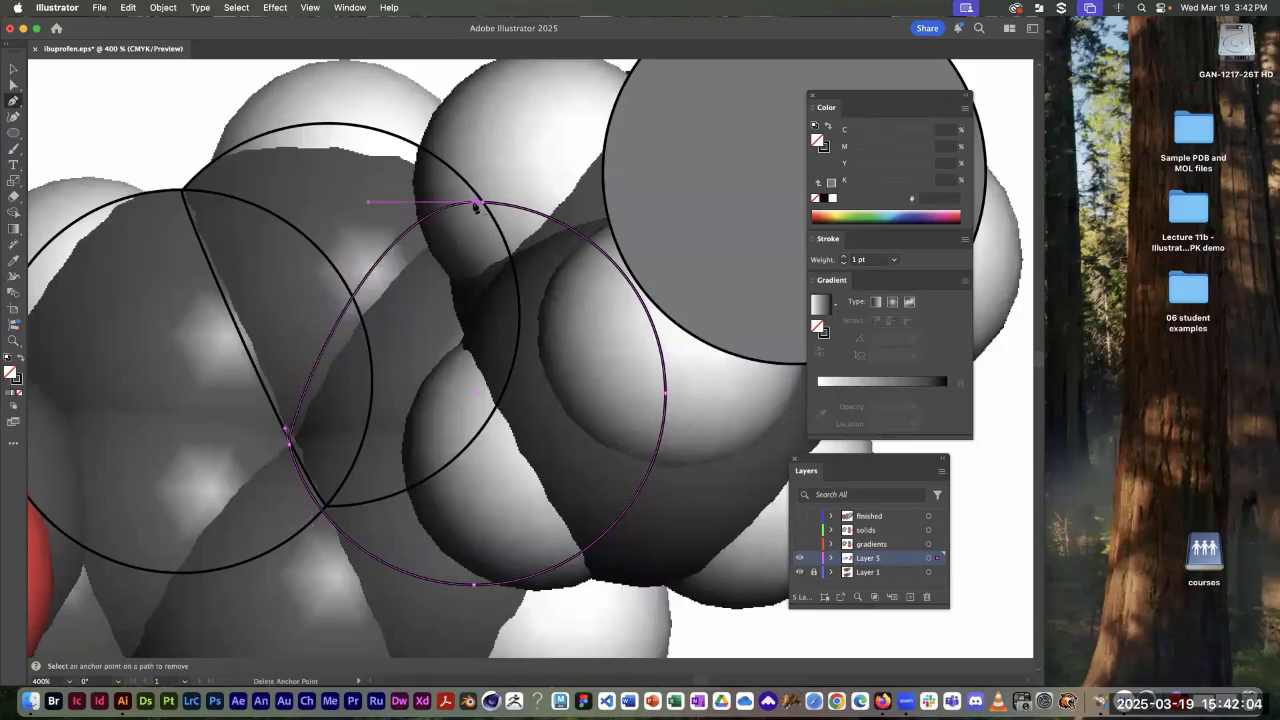
pyautogui.click(477, 204)
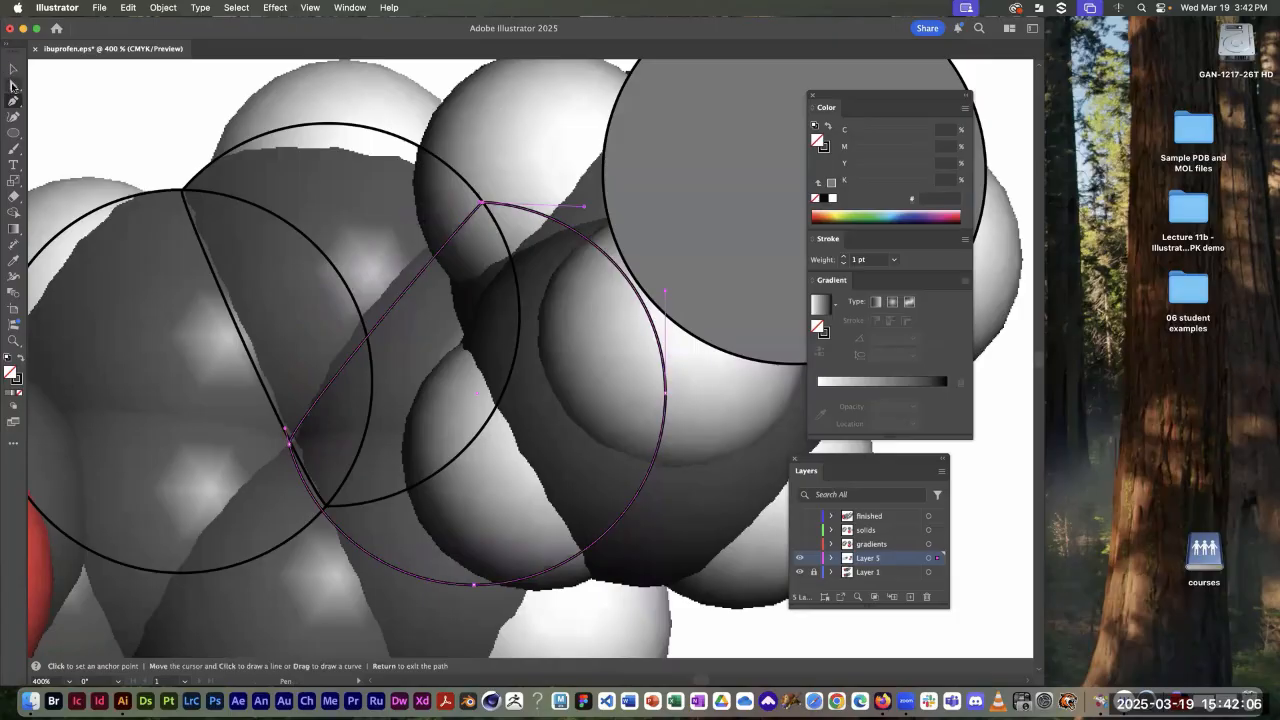
pyautogui.click(10, 85)
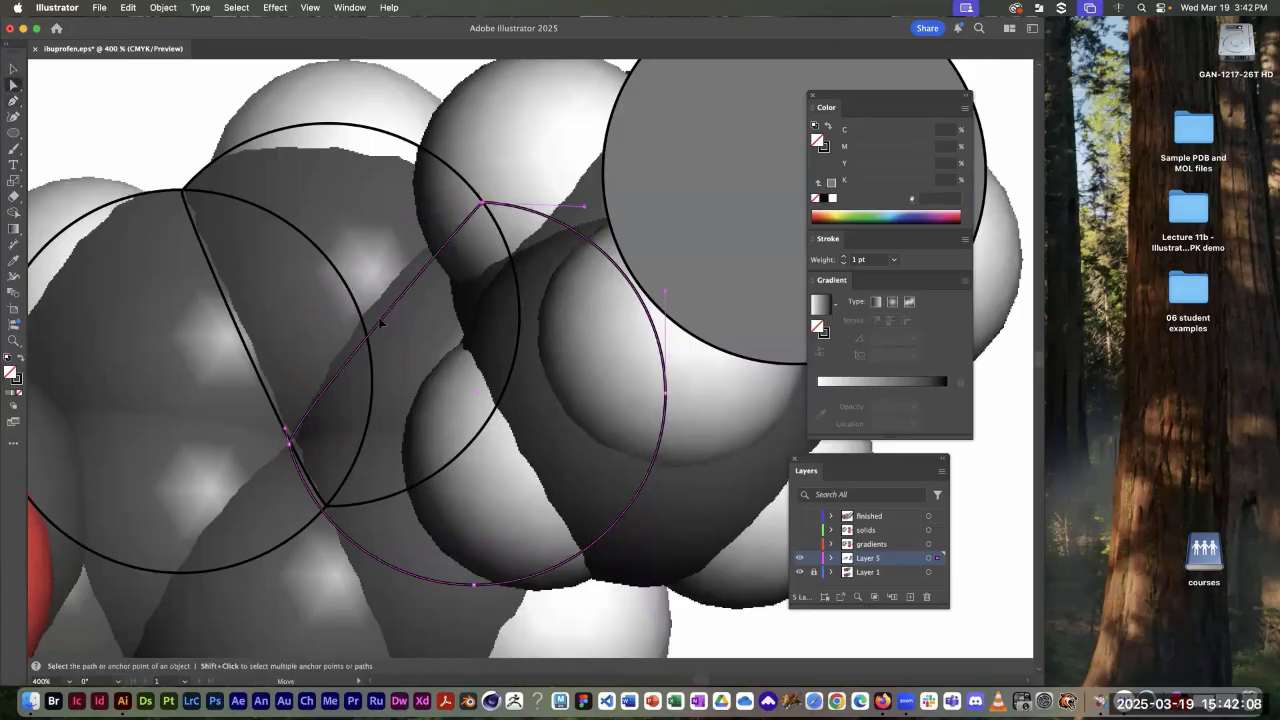
pyautogui.moveTo(383, 326); pyautogui.dragTo(367, 315)
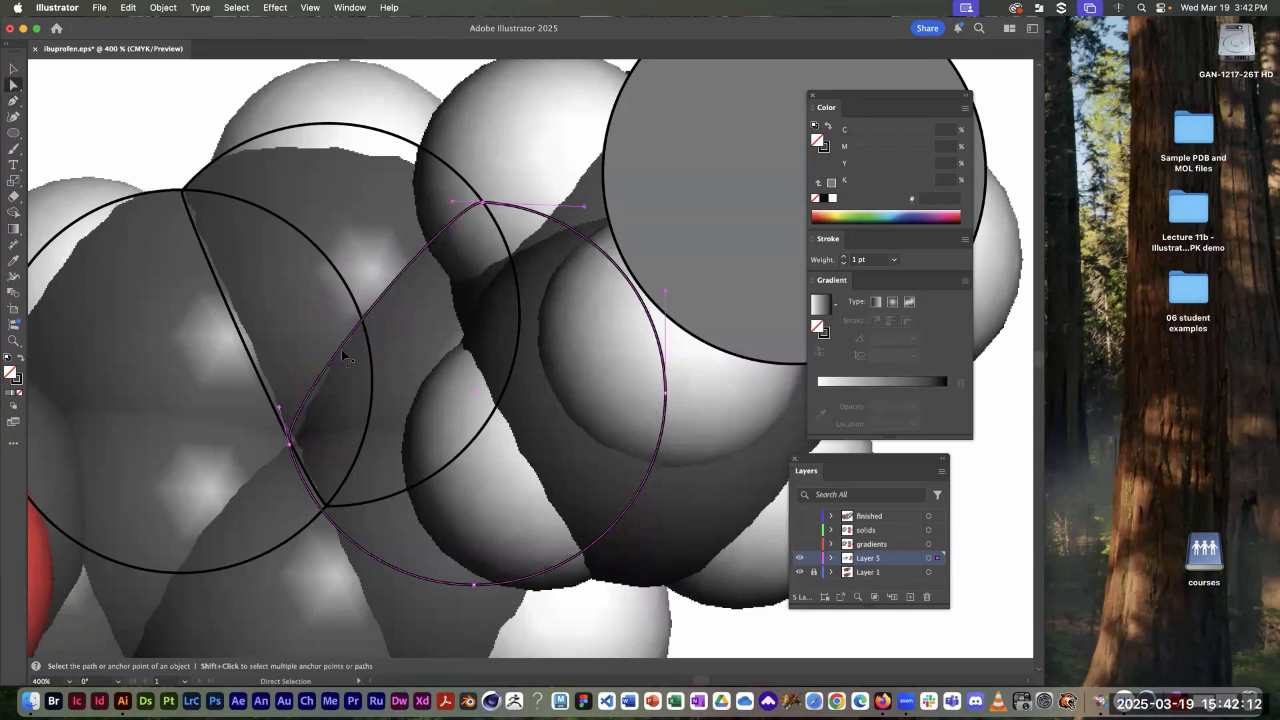
# Step: Duplicate the grey filled circle onto the next carbon atom below, bring the copy to the front and remove its fill
pyautogui.moveTo(460, 329); pyautogui.dragTo(393, 230)
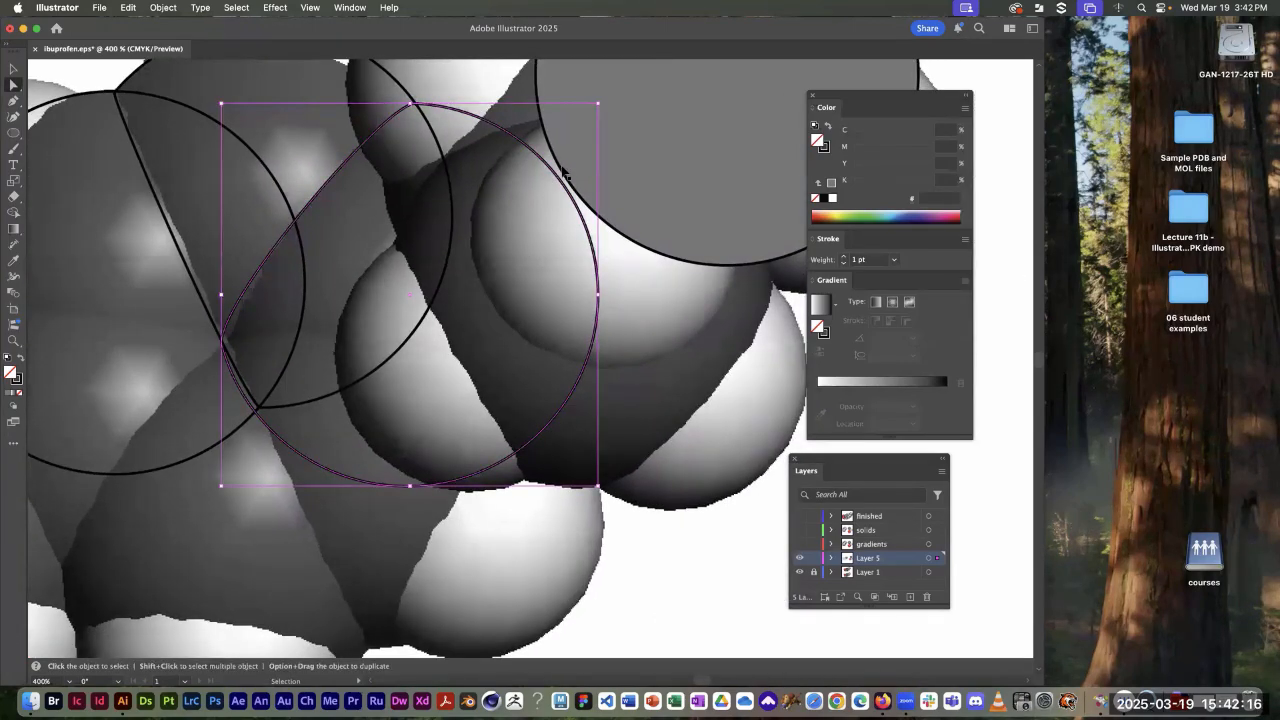
pyautogui.moveTo(561, 171); pyautogui.dragTo(233, 513)
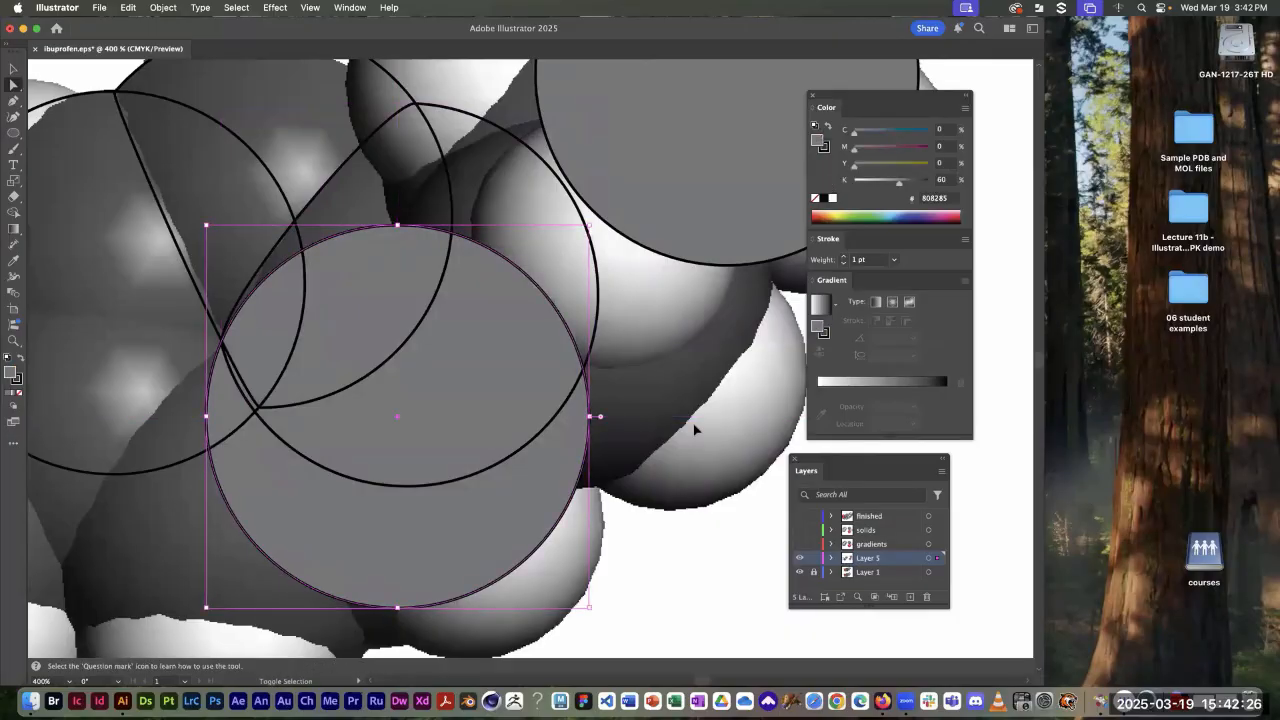
pyautogui.press('super+shift+bracketright')
pyautogui.press('a')
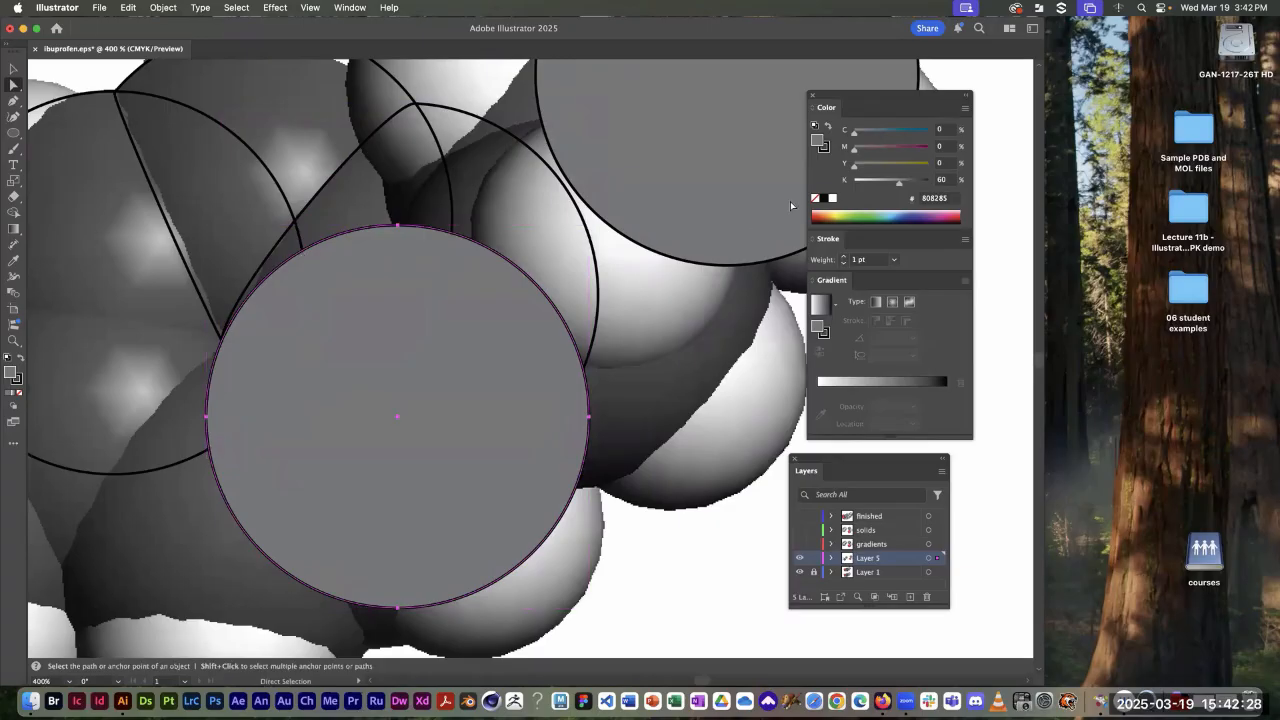
pyautogui.click(815, 198)
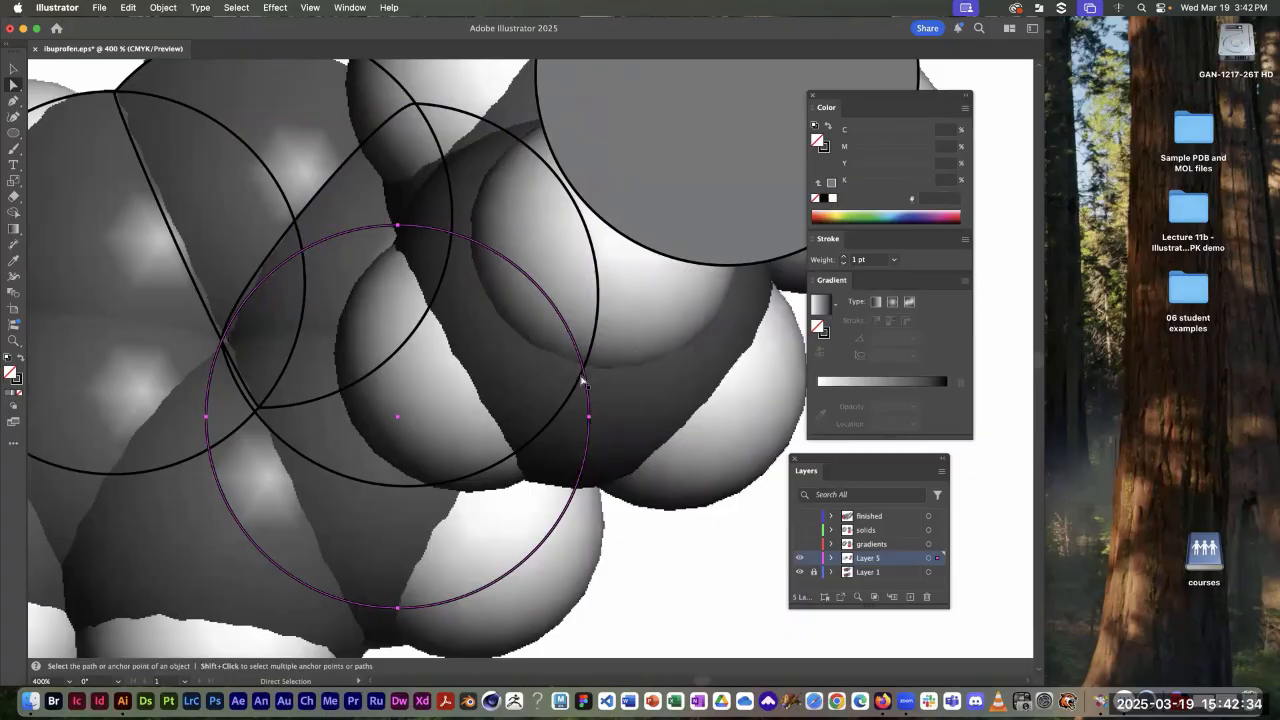
# Step: Trim the new circle's upper arc between its crossings with the neighbouring outlines and flatten the replacement edge into a shallow curve
pyautogui.press('+')
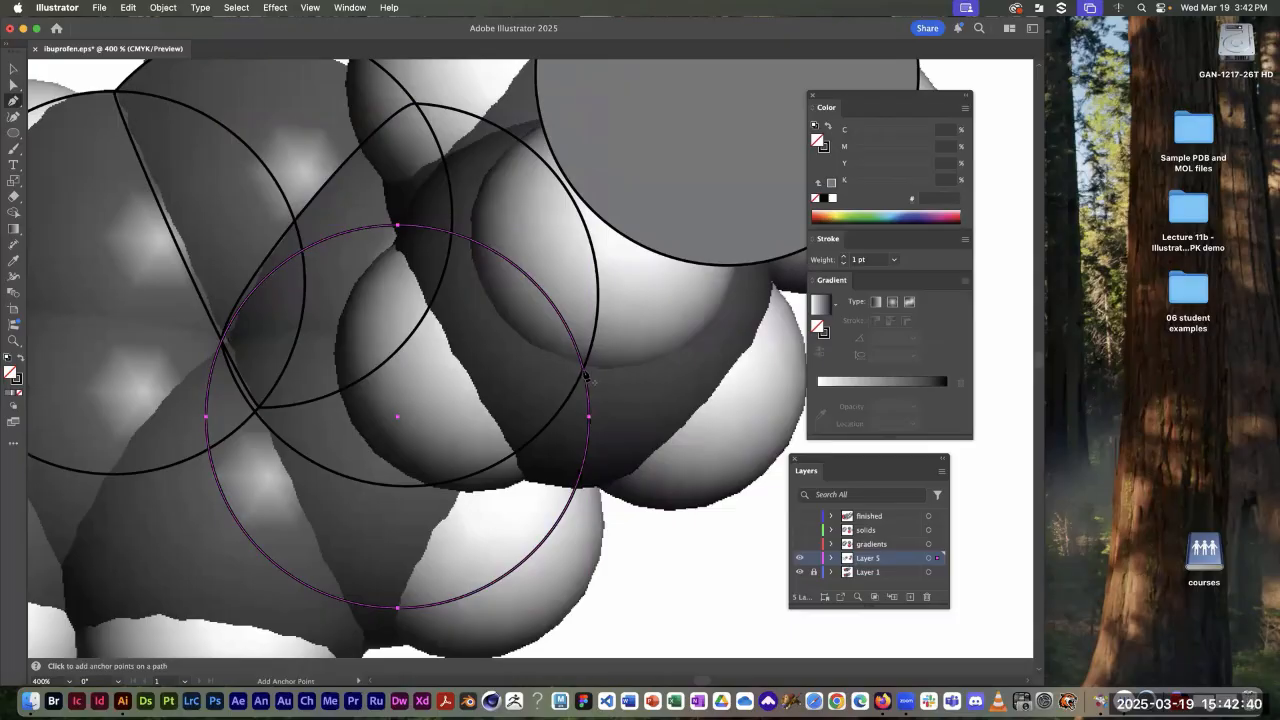
pyautogui.click(585, 372)
pyautogui.press('p')
pyautogui.click(222, 345)
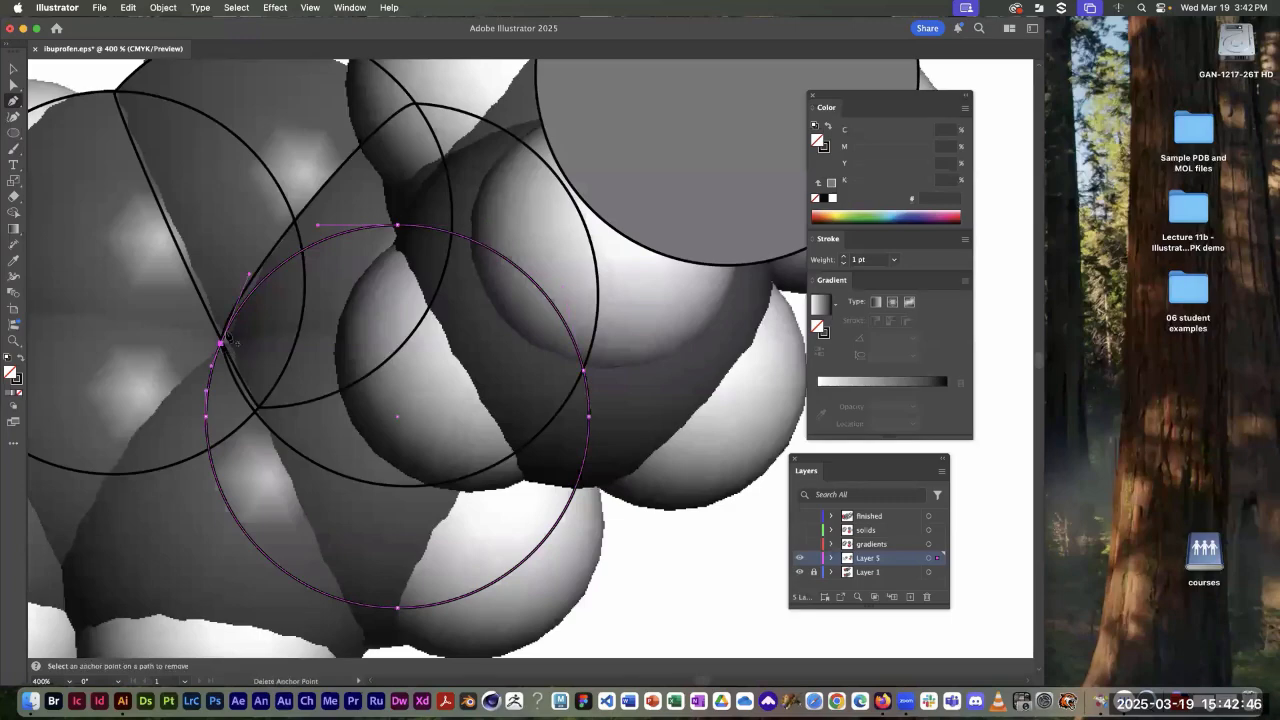
pyautogui.click(397, 228)
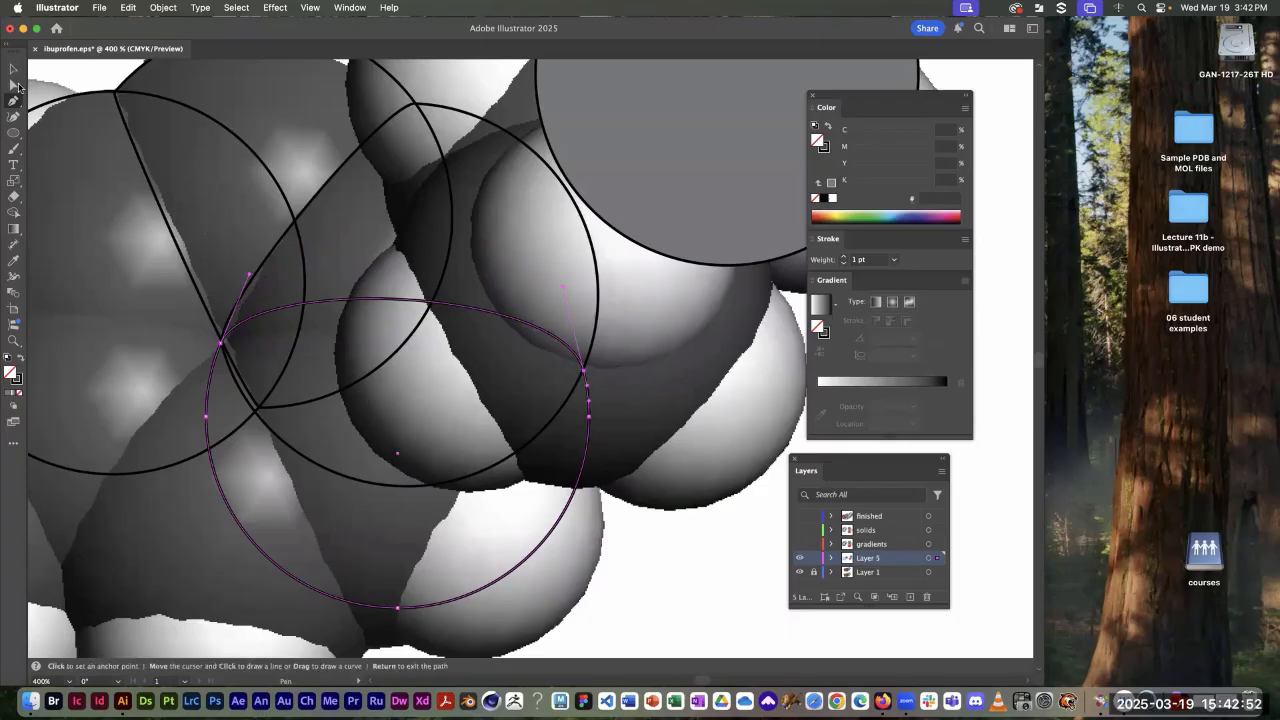
pyautogui.press('a')
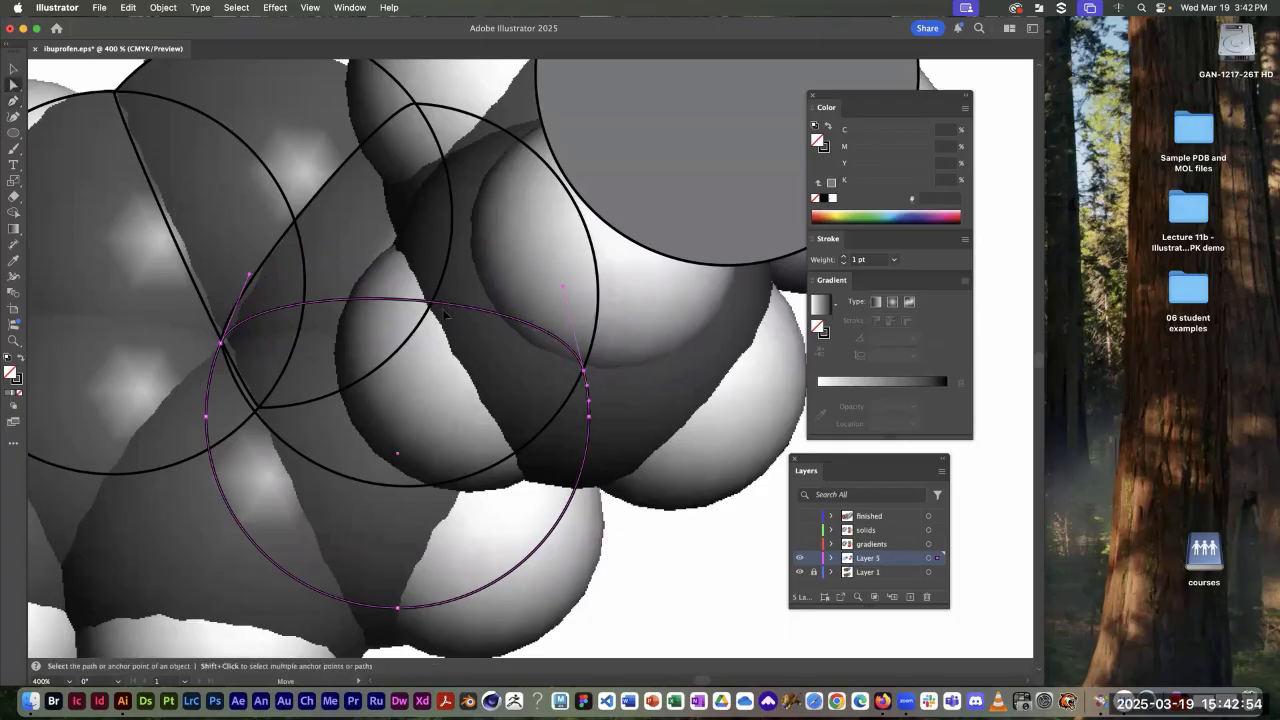
pyautogui.moveTo(447, 314); pyautogui.dragTo(445, 339)
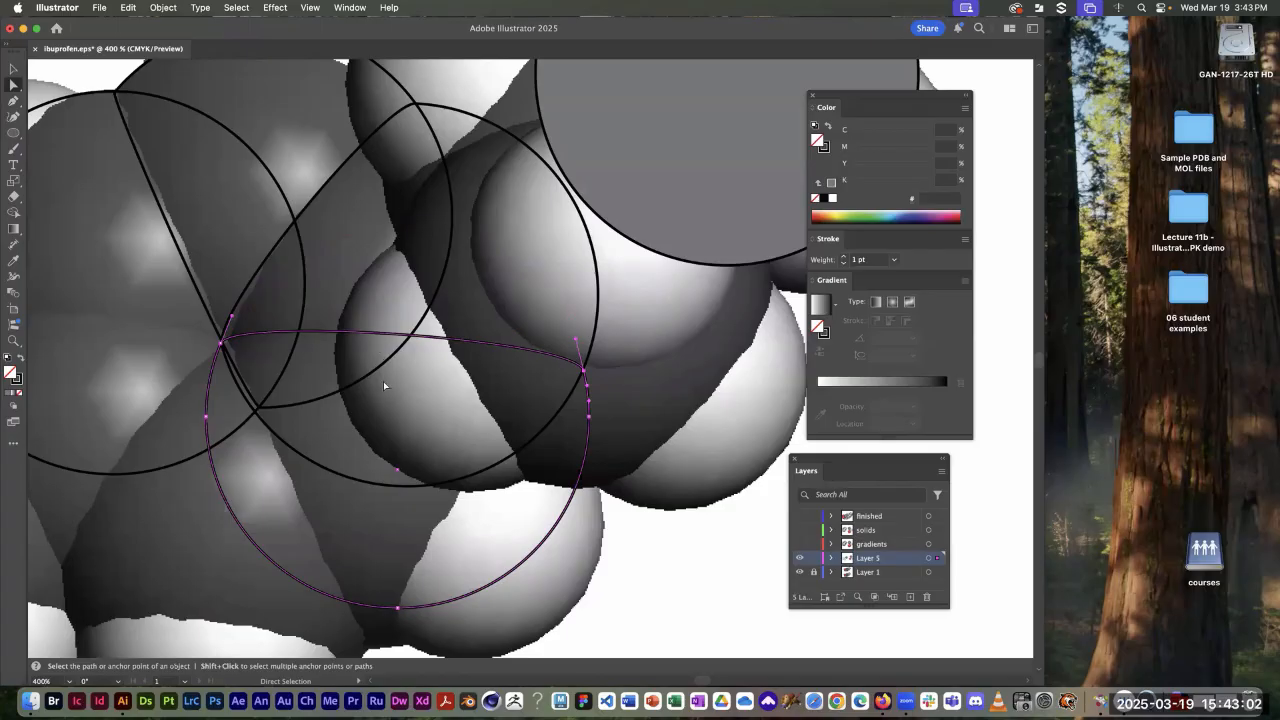
# Step: Duplicate the grey filled circle again over the lower carbon atom and set the copy's fill to none
pyautogui.press('space')
pyautogui.moveTo(383, 381); pyautogui.dragTo(501, 250)
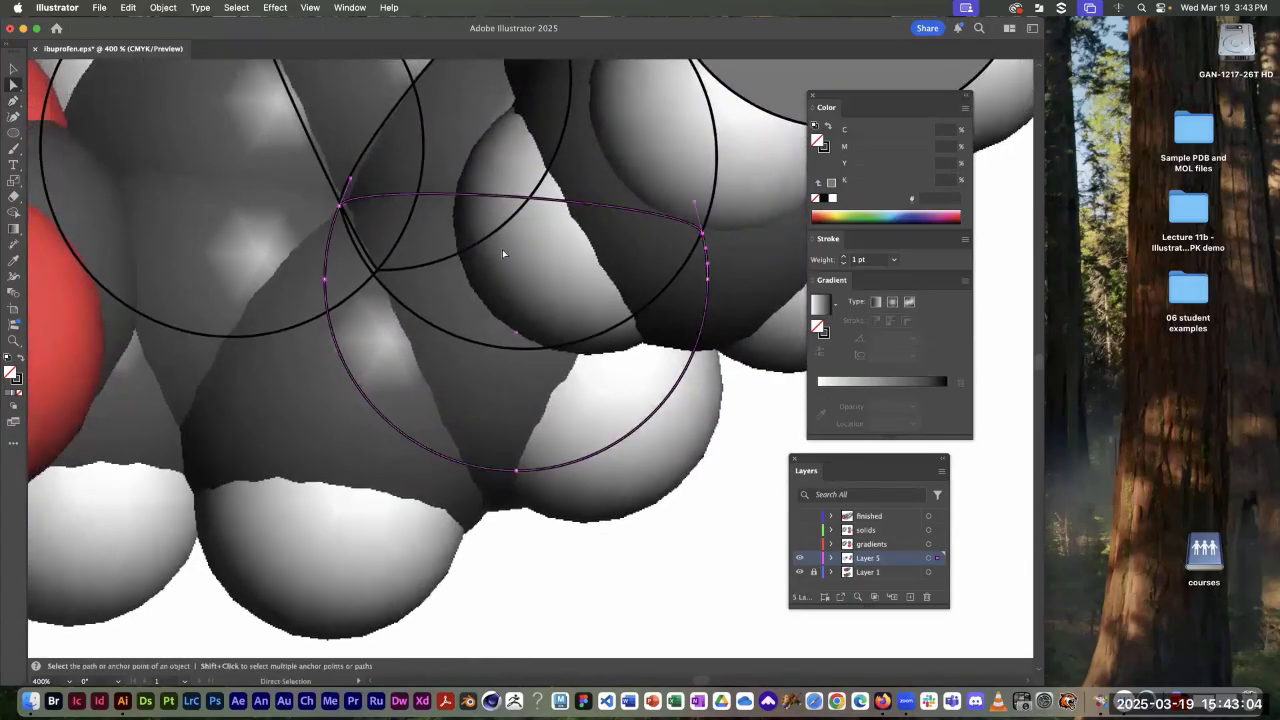
pyautogui.press('v')
pyautogui.click(705, 135)
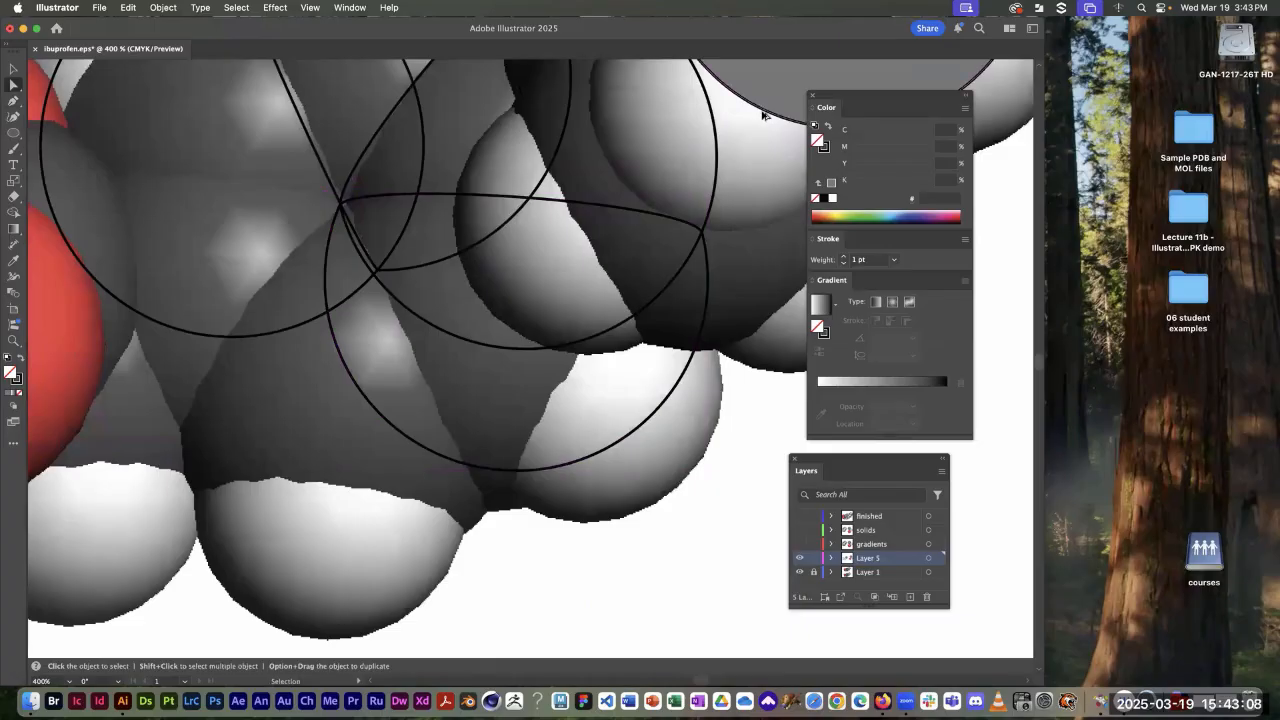
pyautogui.moveTo(770, 110); pyautogui.dragTo(412, 495)
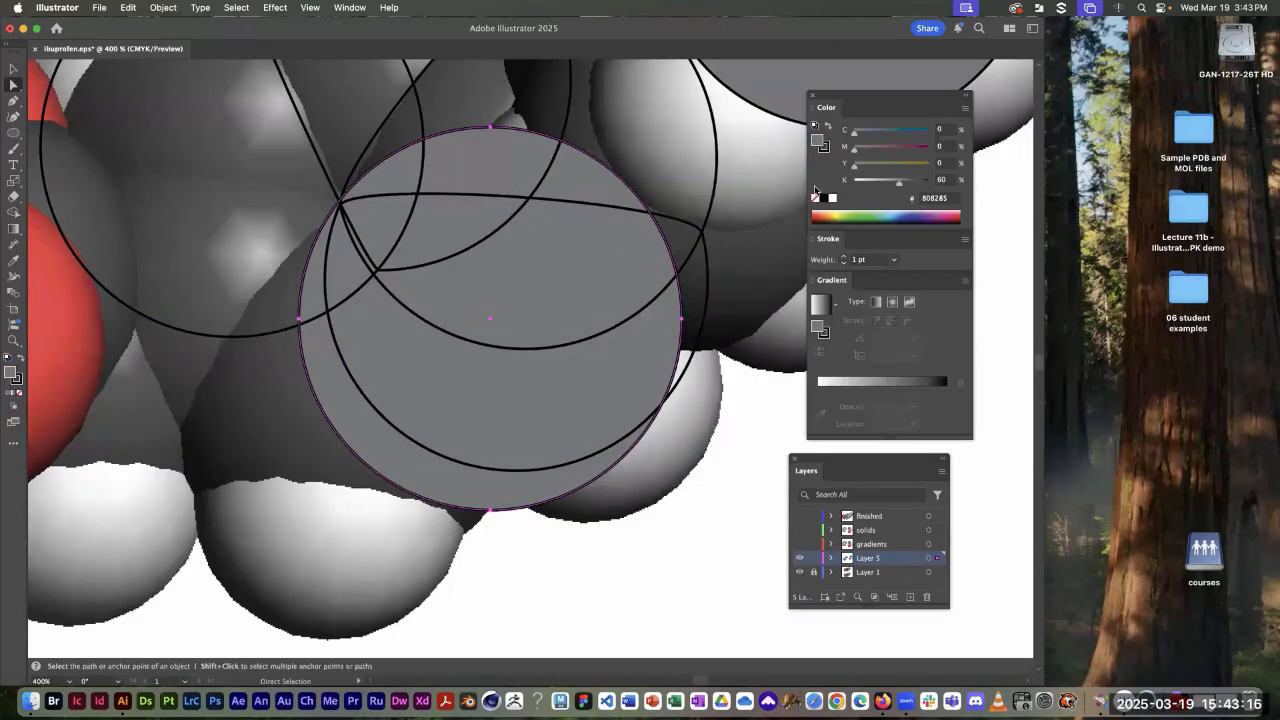
pyautogui.click(815, 196)
# Step: Delete the earlier trimmed outline that overlaps the new circle on the lower carbon atom
pyautogui.press('super')
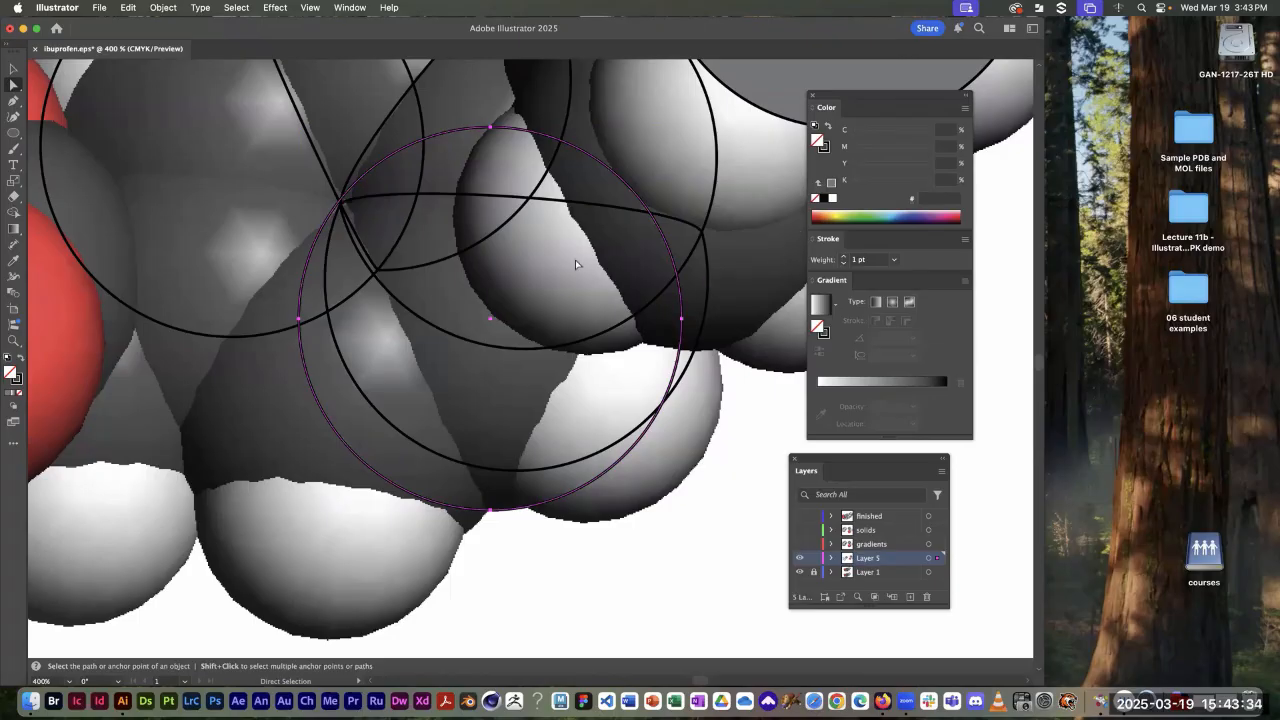
pyautogui.press('v')
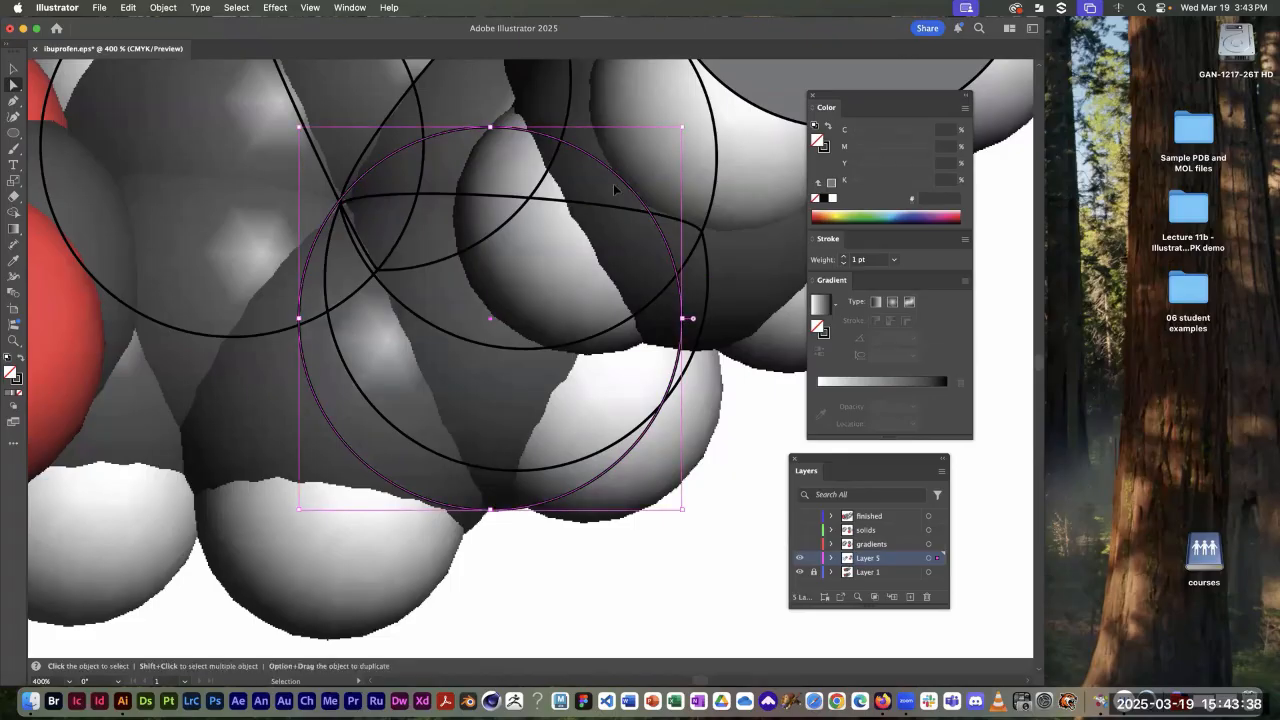
pyautogui.press('a')
pyautogui.scroll(5, 563, 386)
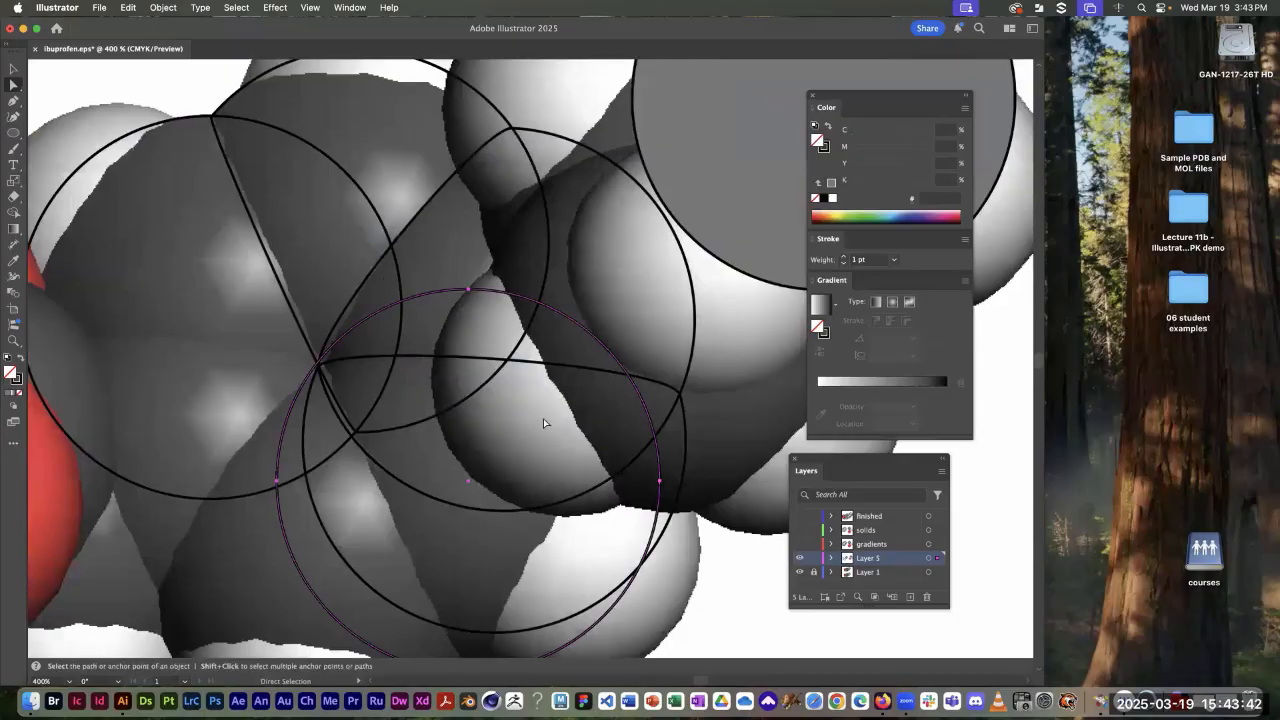
pyautogui.moveTo(498, 472); pyautogui.dragTo(552, 279)
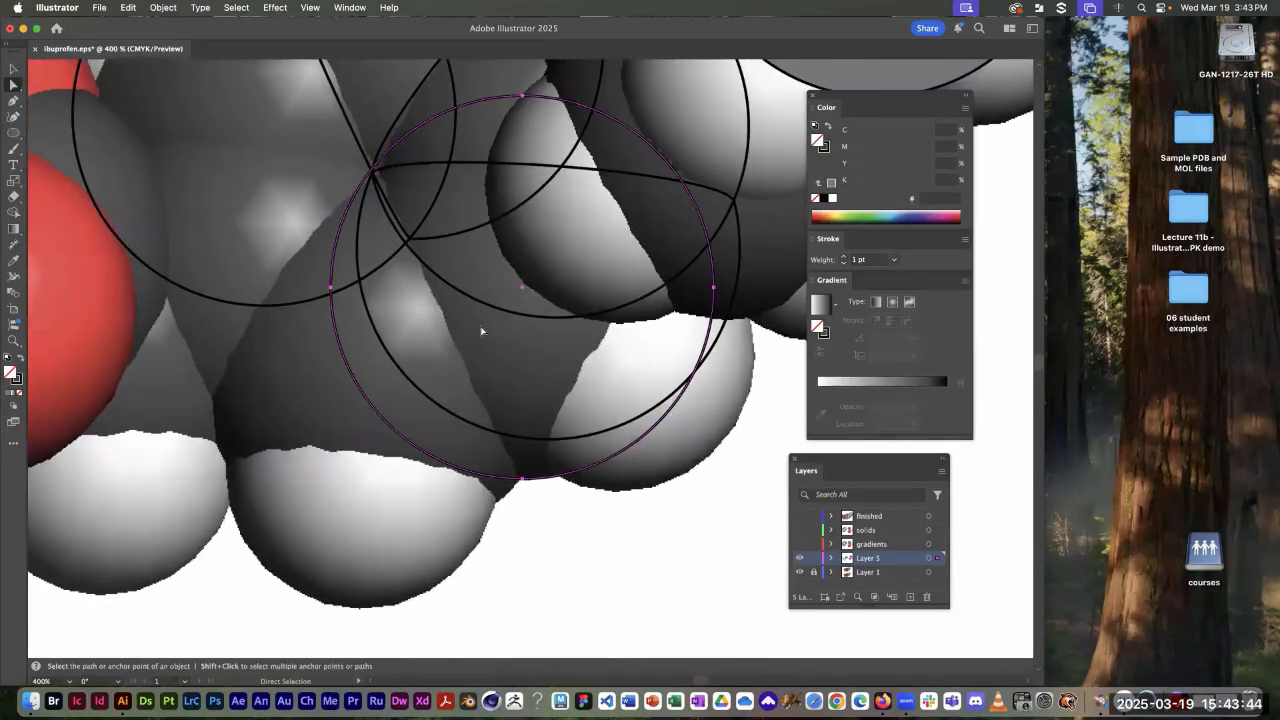
pyautogui.click(742, 276)
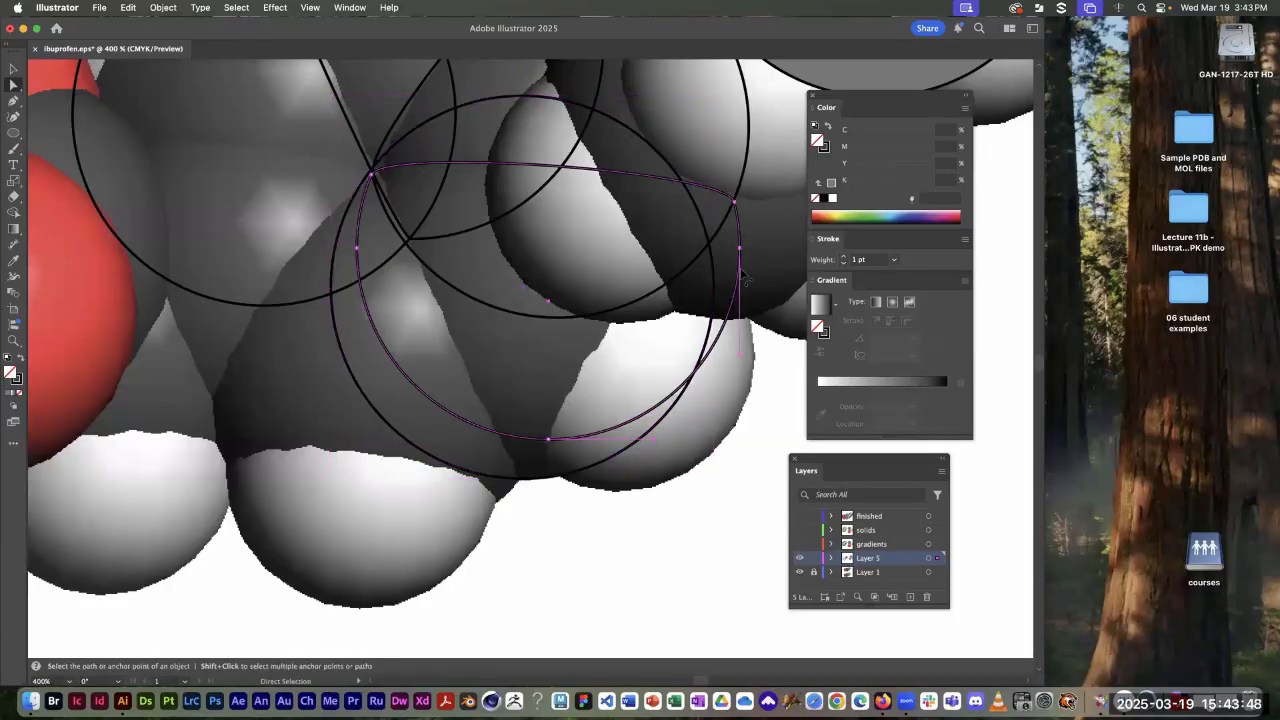
pyautogui.press('Delete')
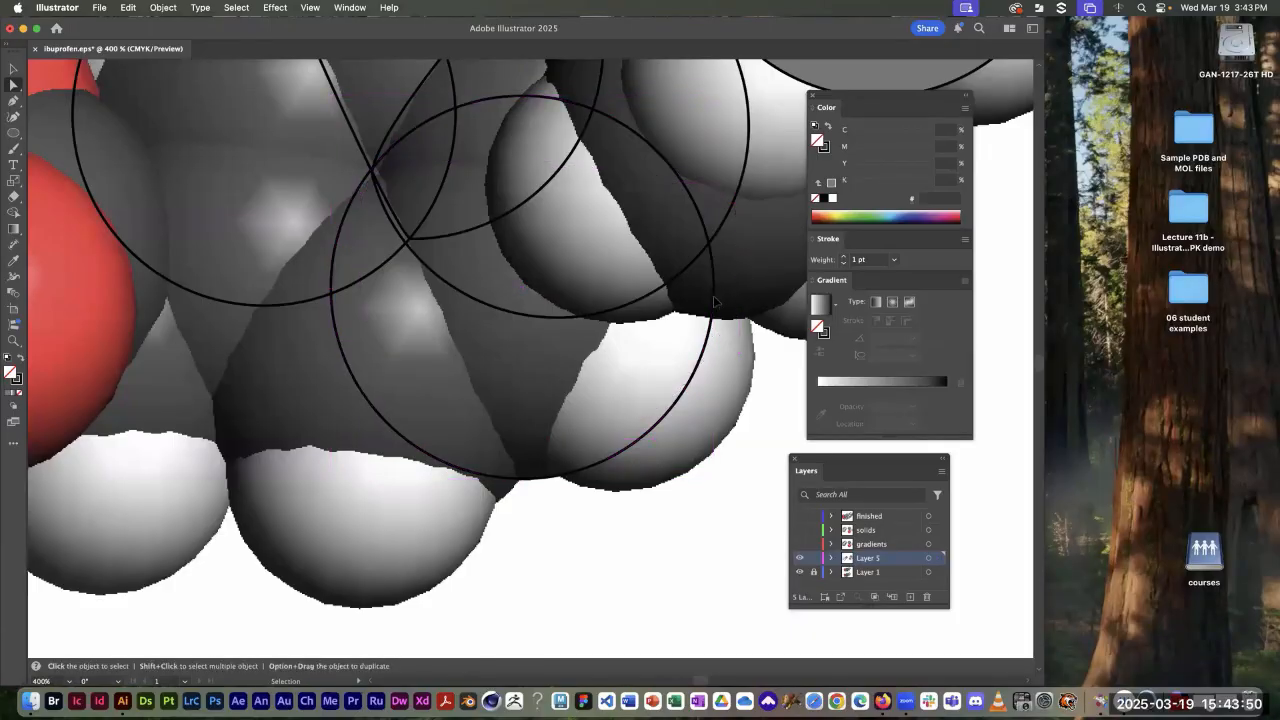
# Step: Trim the new circle's upper arc at its crossings with the adjacent outlines, reshape the edge into a shallow curve, and deselect it
pyautogui.click(714, 300)
pyautogui.press('a')
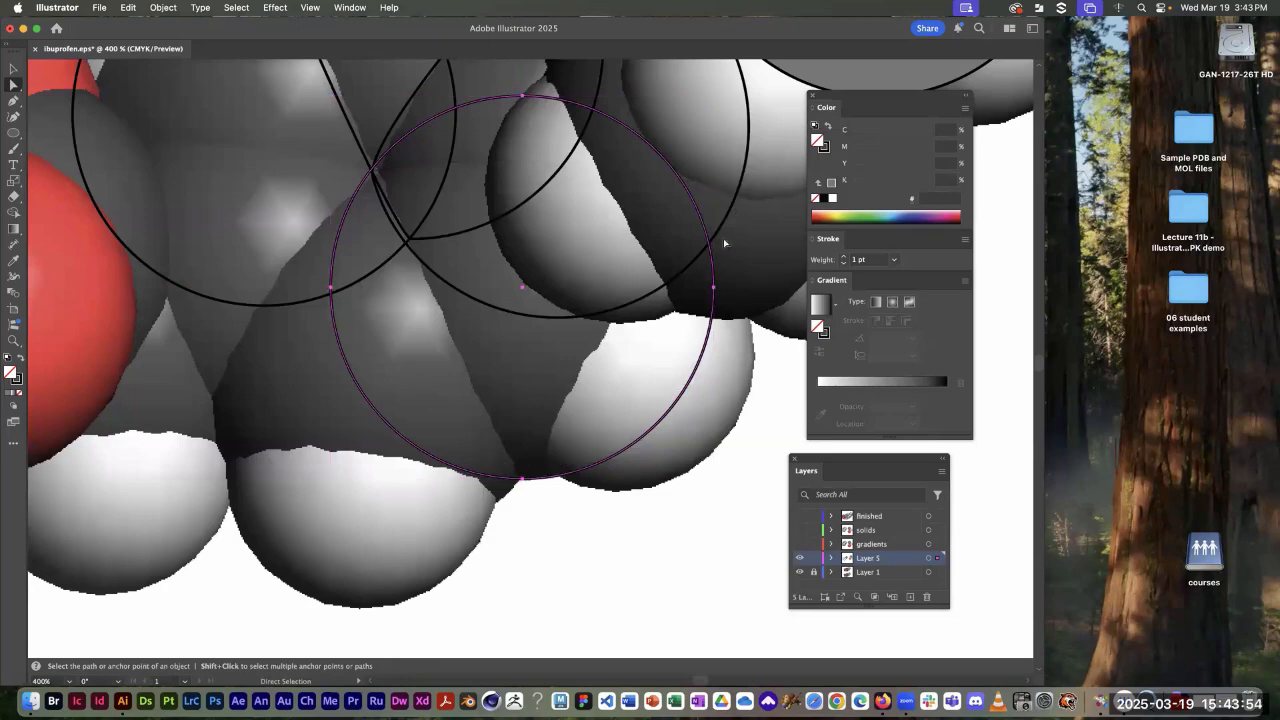
pyautogui.press('+')
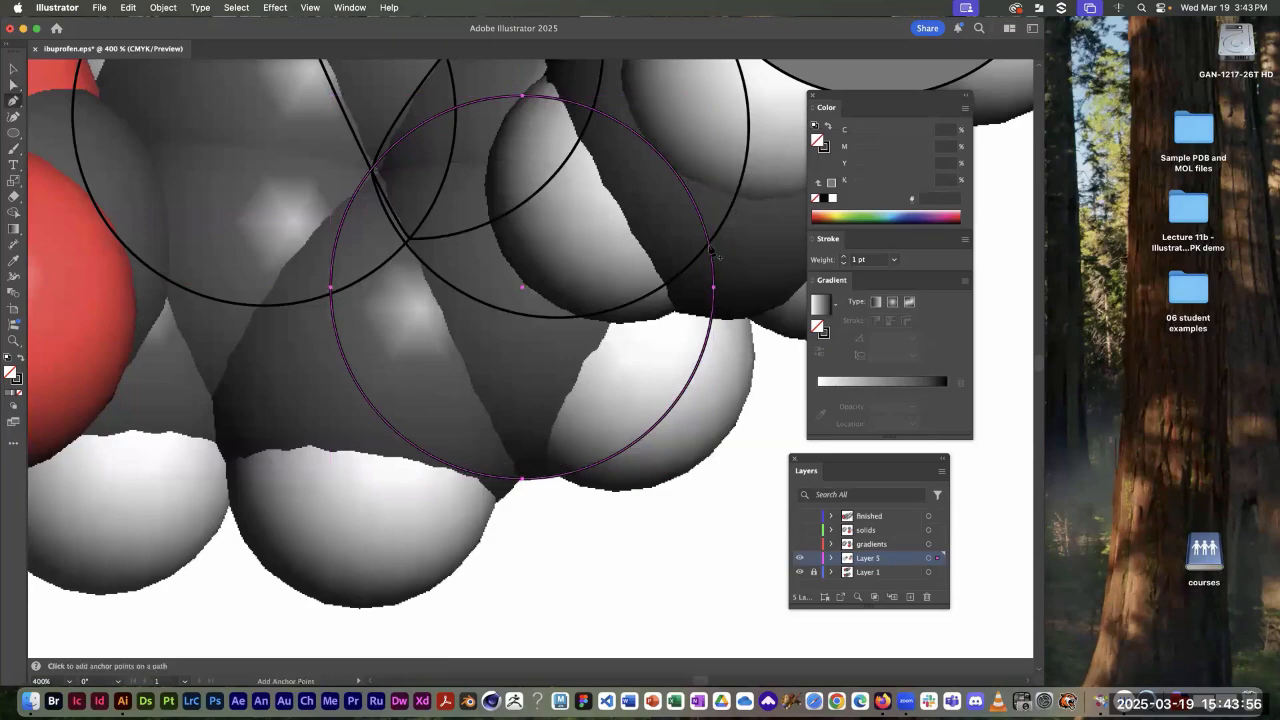
pyautogui.click(370, 170)
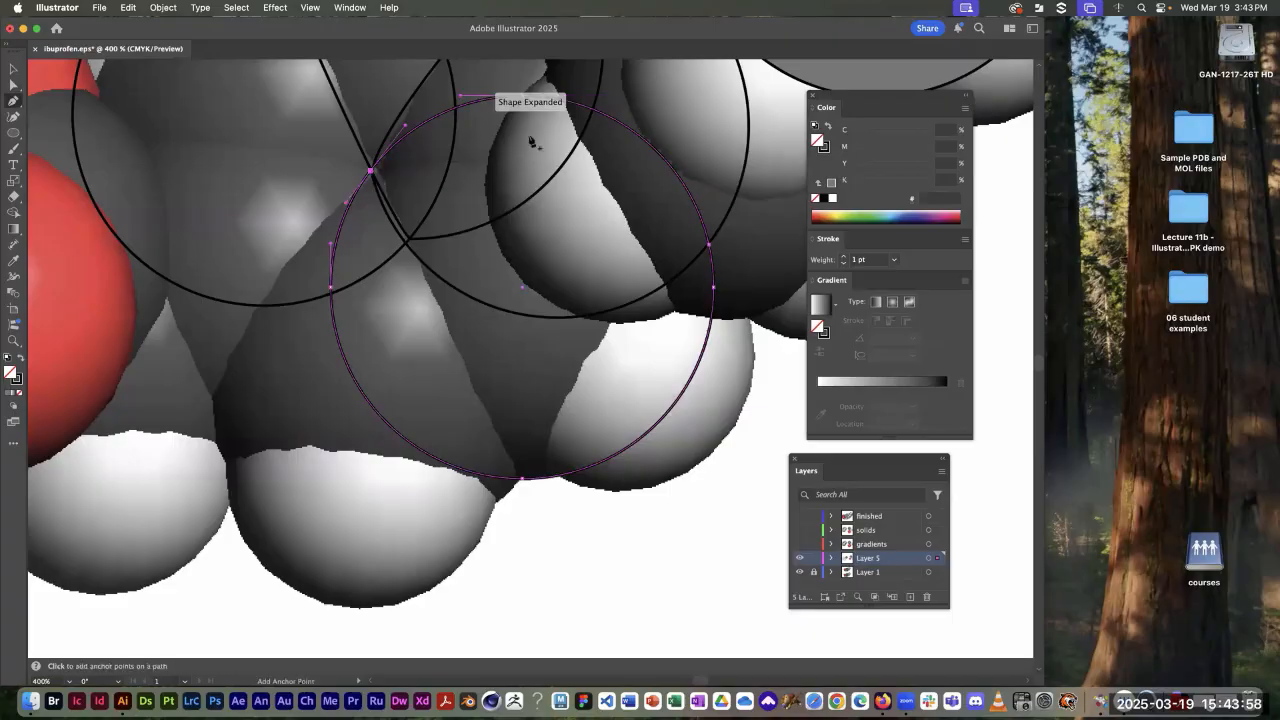
pyautogui.moveTo(515, 99); pyautogui.dragTo(494, 168)
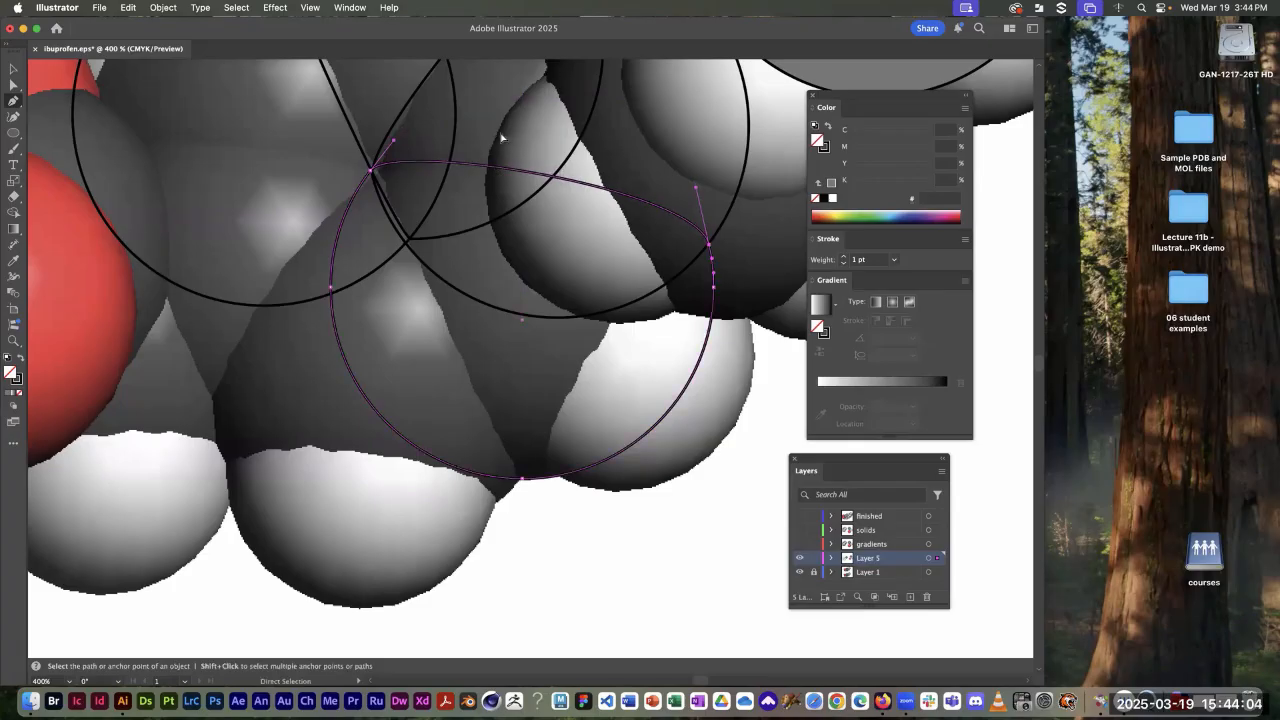
pyautogui.keyDown('super'); pyautogui.click(501, 138); pyautogui.keyUp('super')
# Step: Duplicate the leftmost unfilled circle onto the carbon atom at the lower left of the newly trimmed outline
pyautogui.moveTo(486, 236); pyautogui.dragTo(471, 308)
pyautogui.keyDown('alt'); pyautogui.keyDown('super'); pyautogui.click(486, 362); pyautogui.keyUp('super'); pyautogui.keyUp('alt')
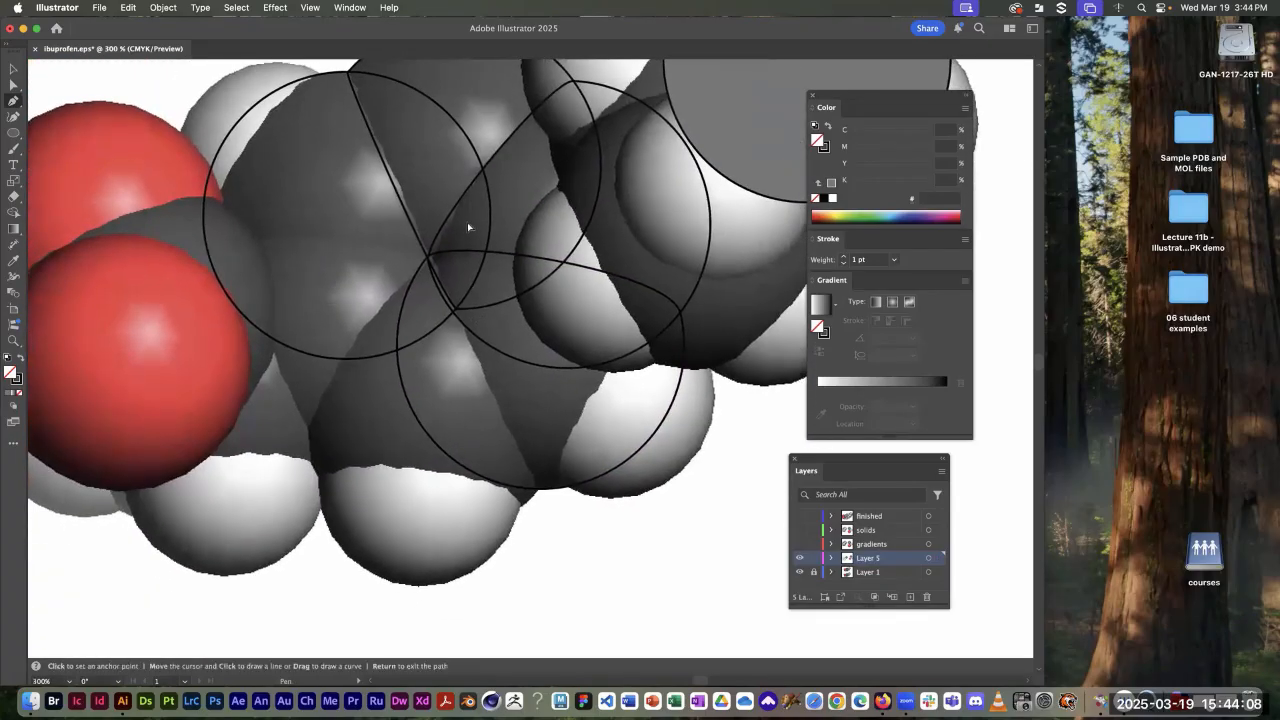
pyautogui.press('super')
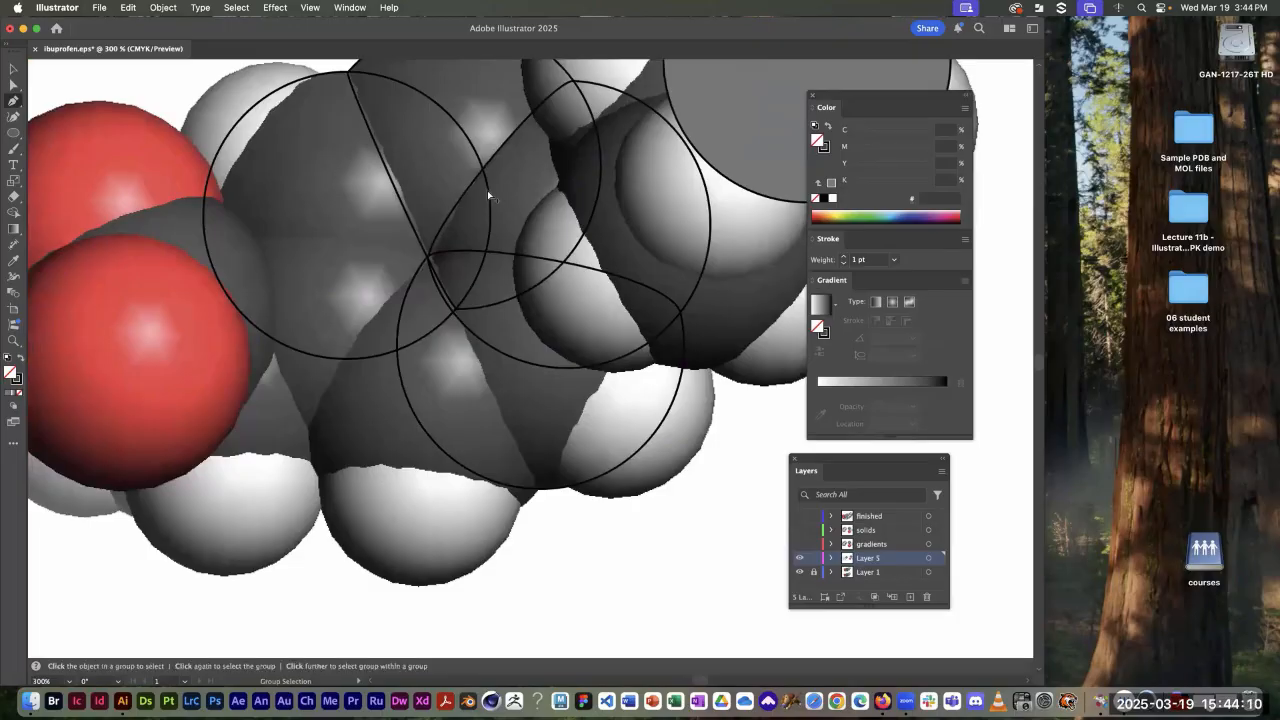
pyautogui.keyDown('super'); pyautogui.click(488, 194); pyautogui.keyUp('super')
pyautogui.moveTo(481, 293); pyautogui.dragTo(573, 375)
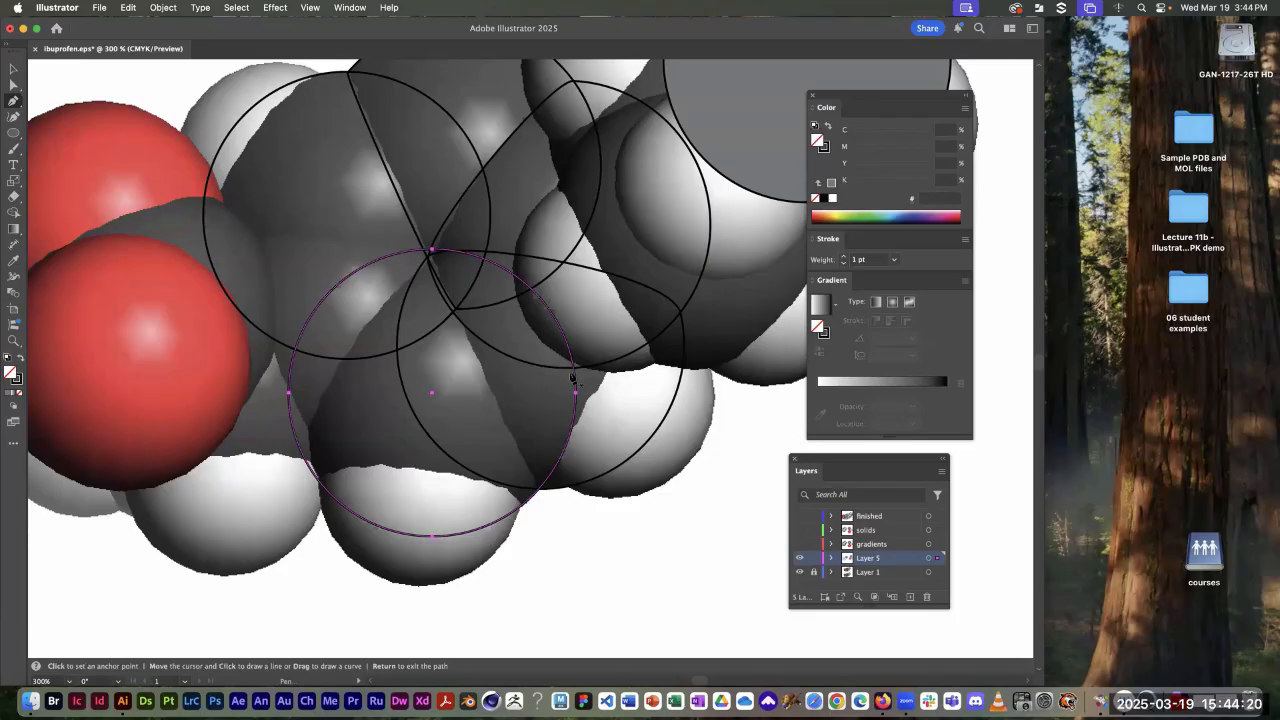
# Step: Trim the bottom circle's right arc at its crossings with the adjacent outlines and flatten the new edge along the boundary between the atoms
pyautogui.click(537, 490)
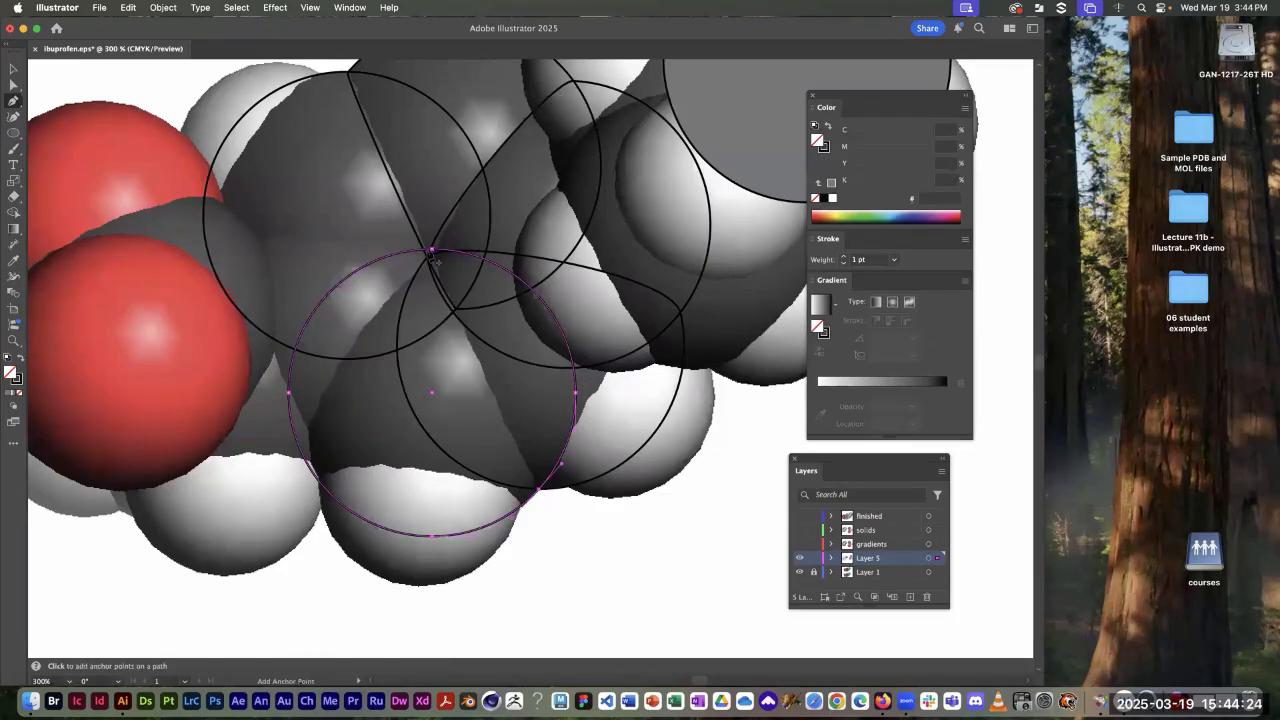
pyautogui.click(431, 252)
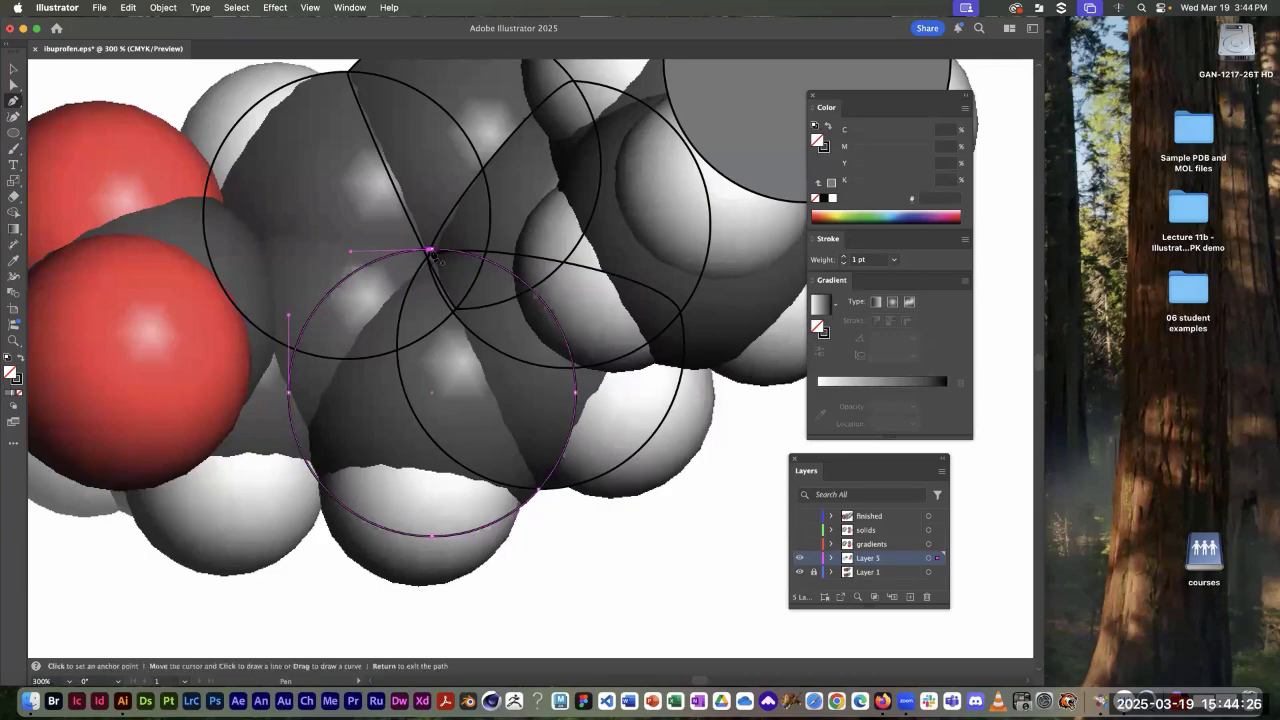
pyautogui.press('-')
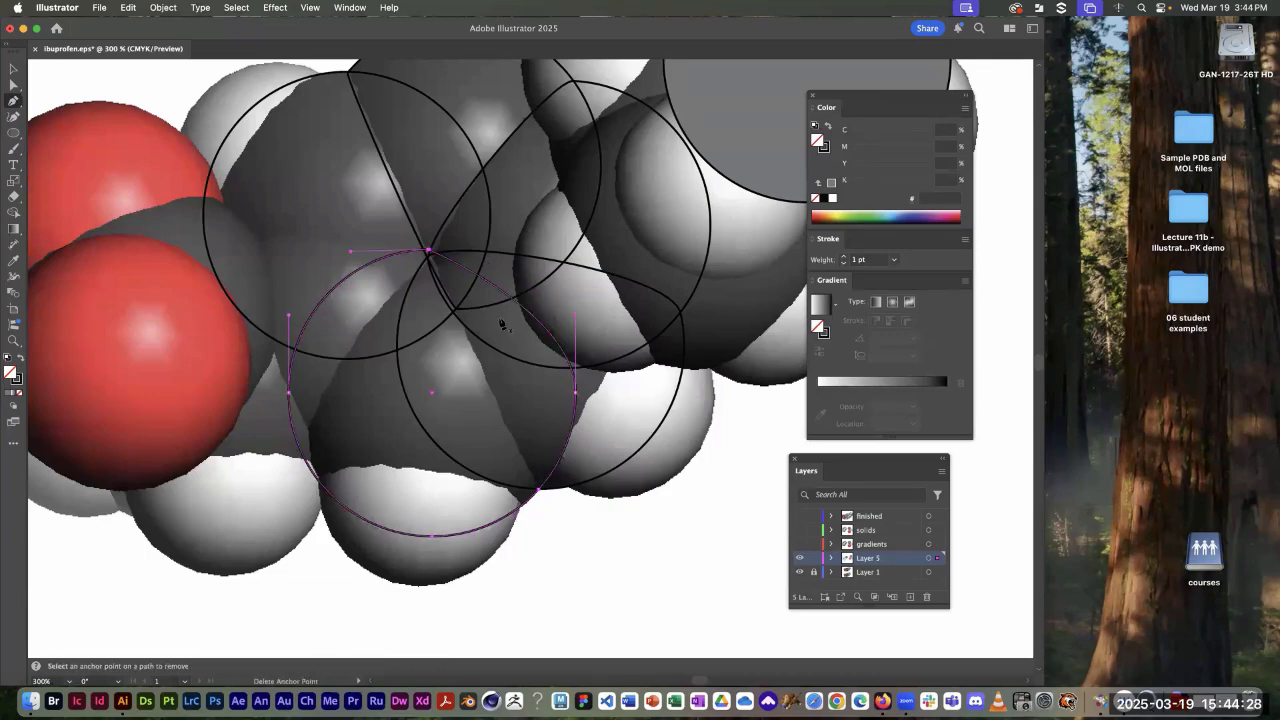
pyautogui.click(575, 392)
pyautogui.press('a')
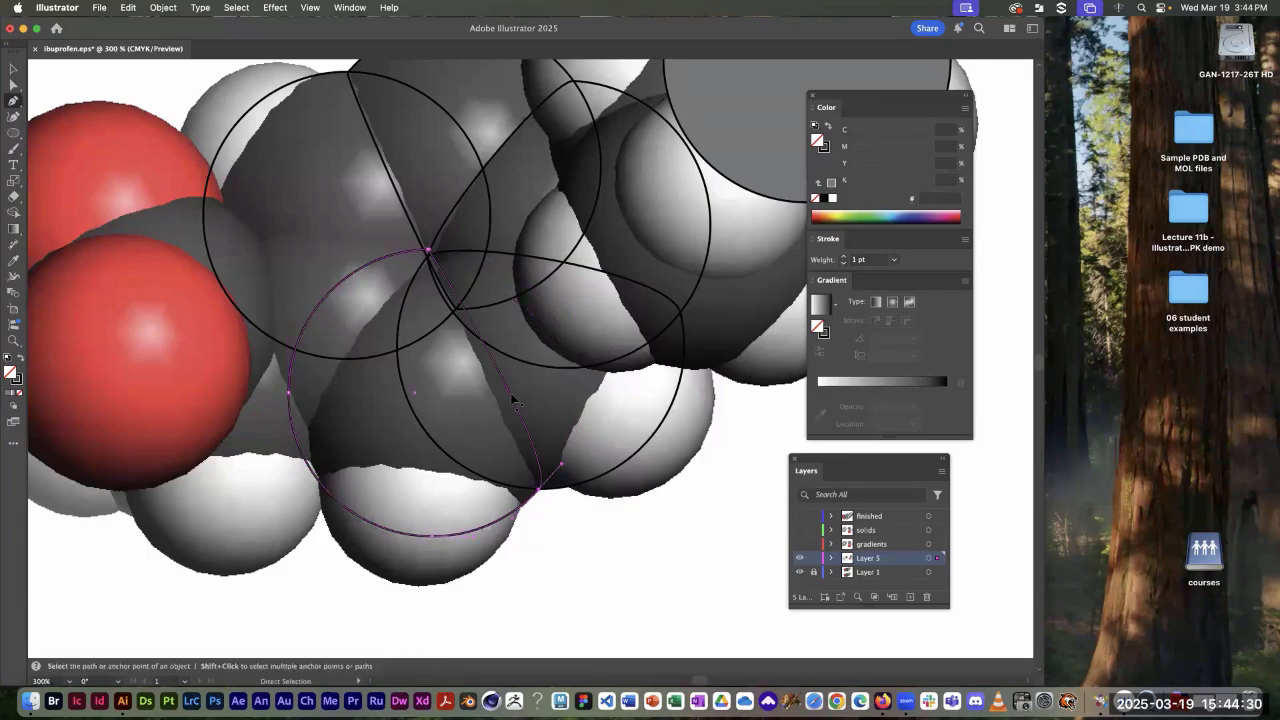
pyautogui.click(510, 404)
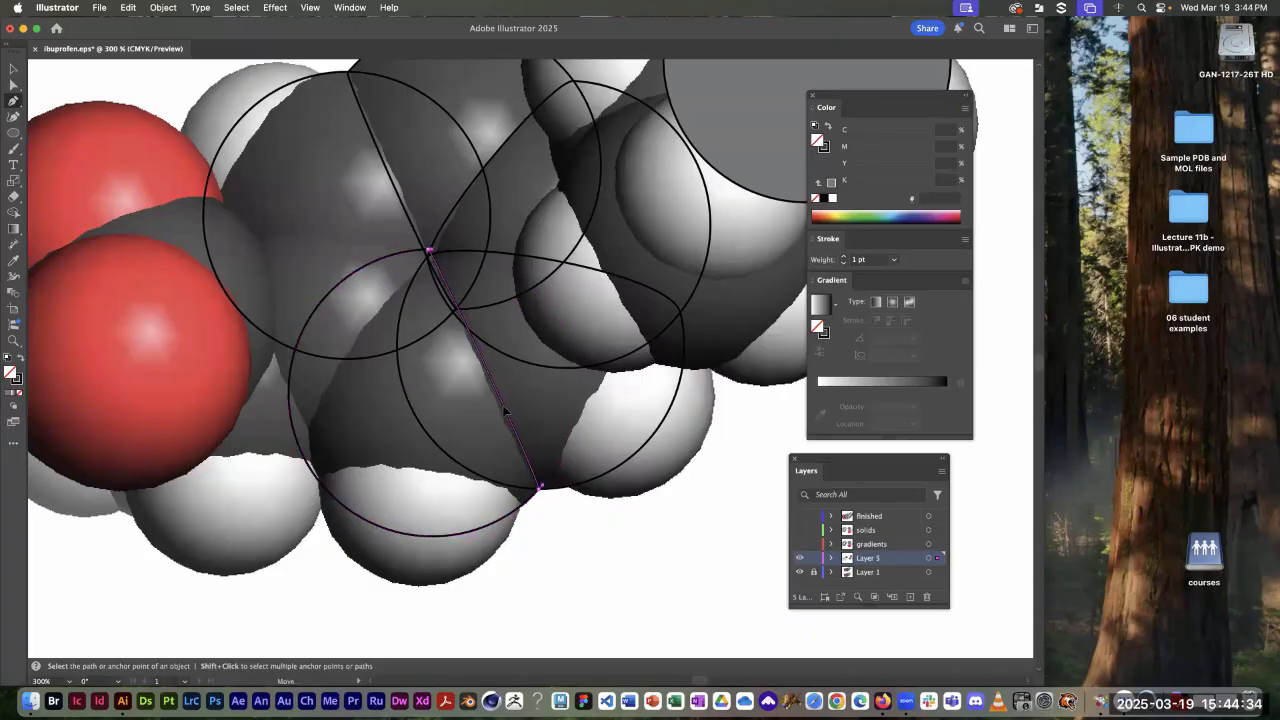
pyautogui.click(505, 410)
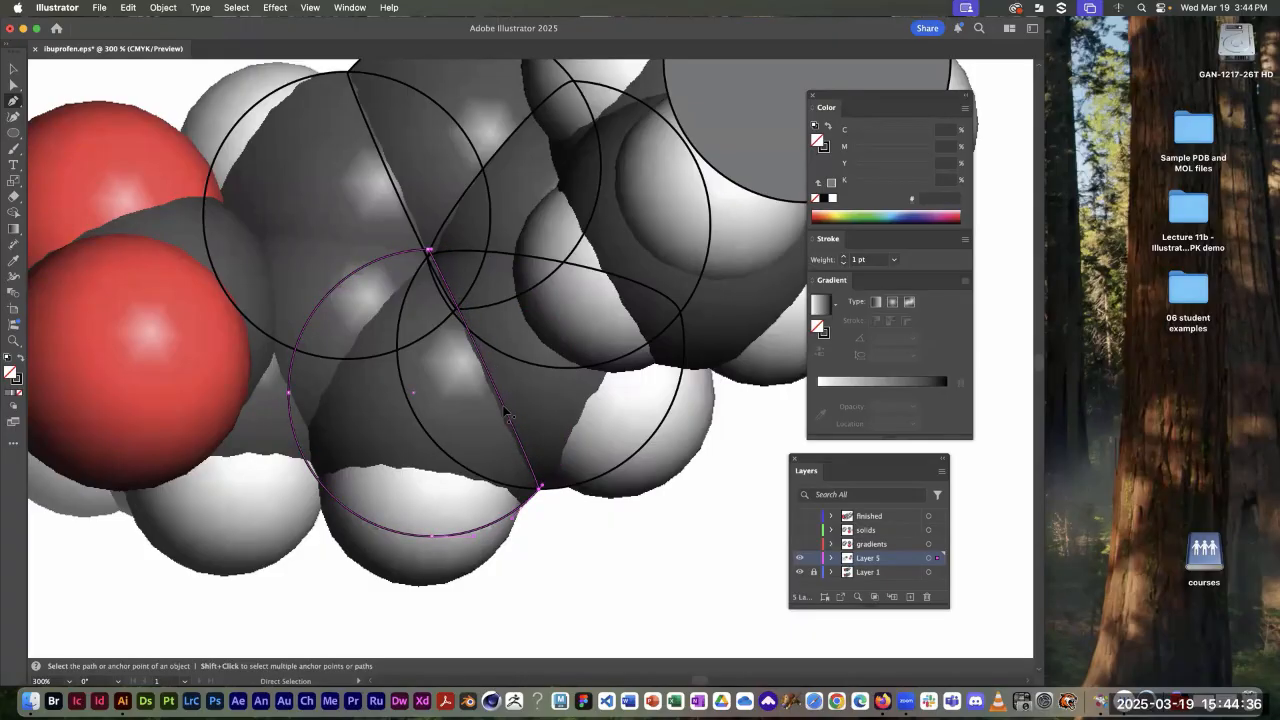
# Step: Duplicate the upper-left unfilled circle onto the carbon atom below it and trim the copy's top arc at its crossings with the neighbouring outlines
pyautogui.press('alt')
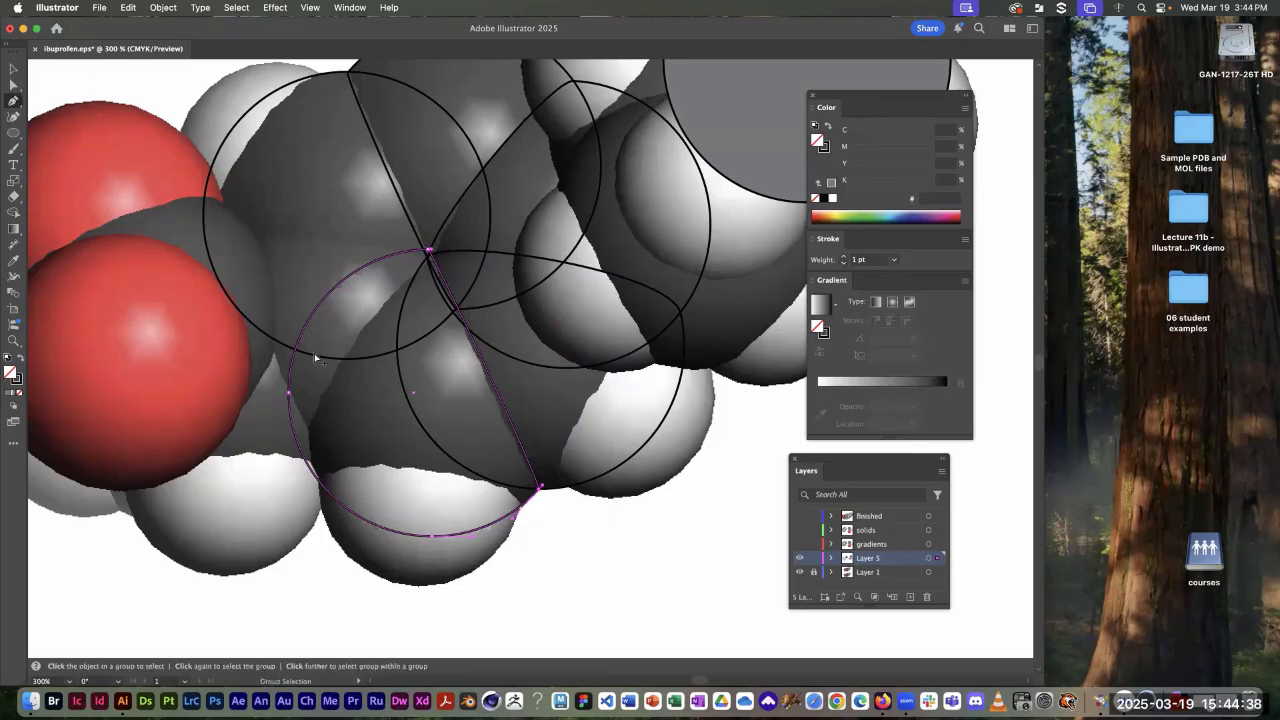
pyautogui.moveTo(315, 357); pyautogui.dragTo(277, 473)
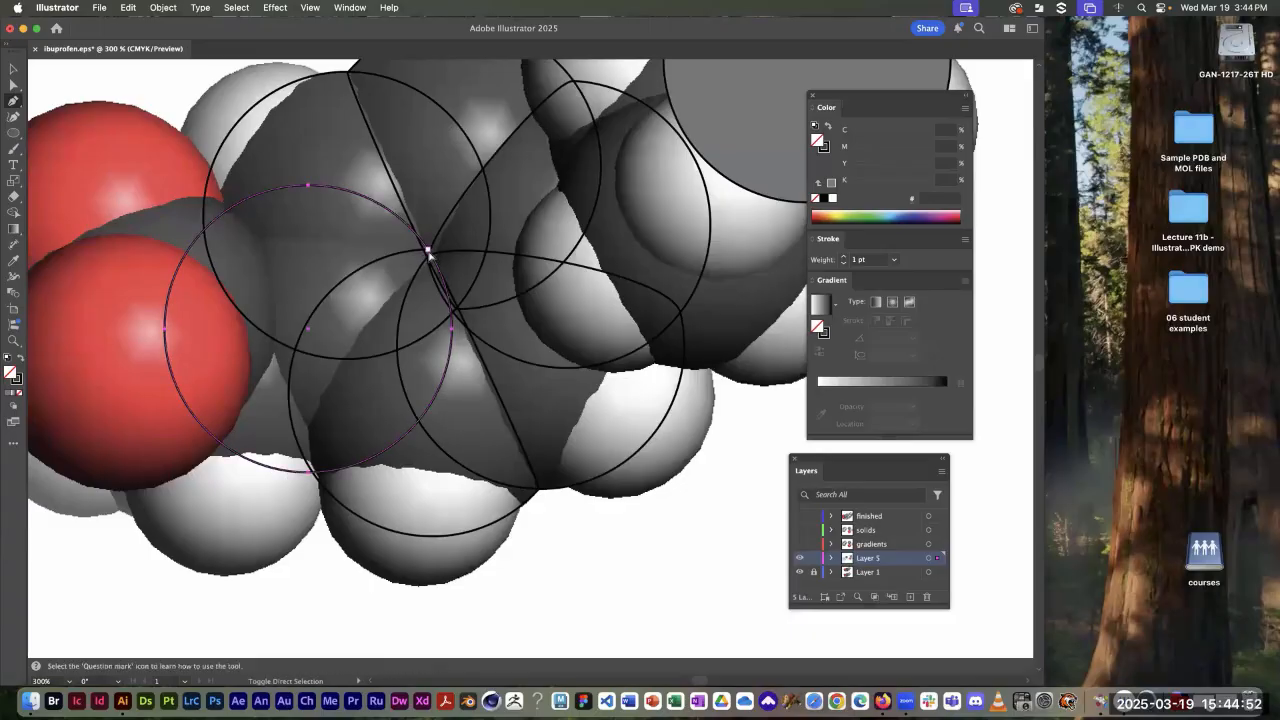
pyautogui.click(428, 250)
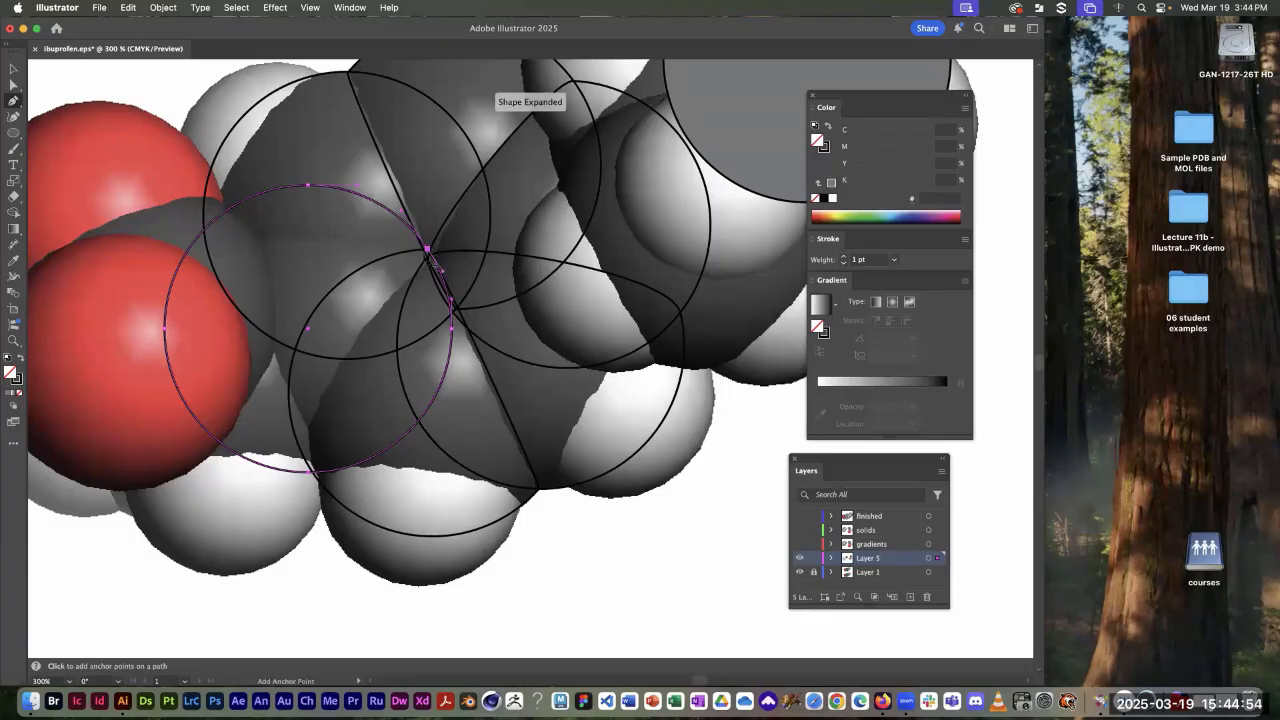
pyautogui.click(203, 233)
pyautogui.click(308, 185)
# Step: Reshape the trimmed copy's upper edge into a very shallow curve along the boundary with the carbon atom above
pyautogui.press('super')
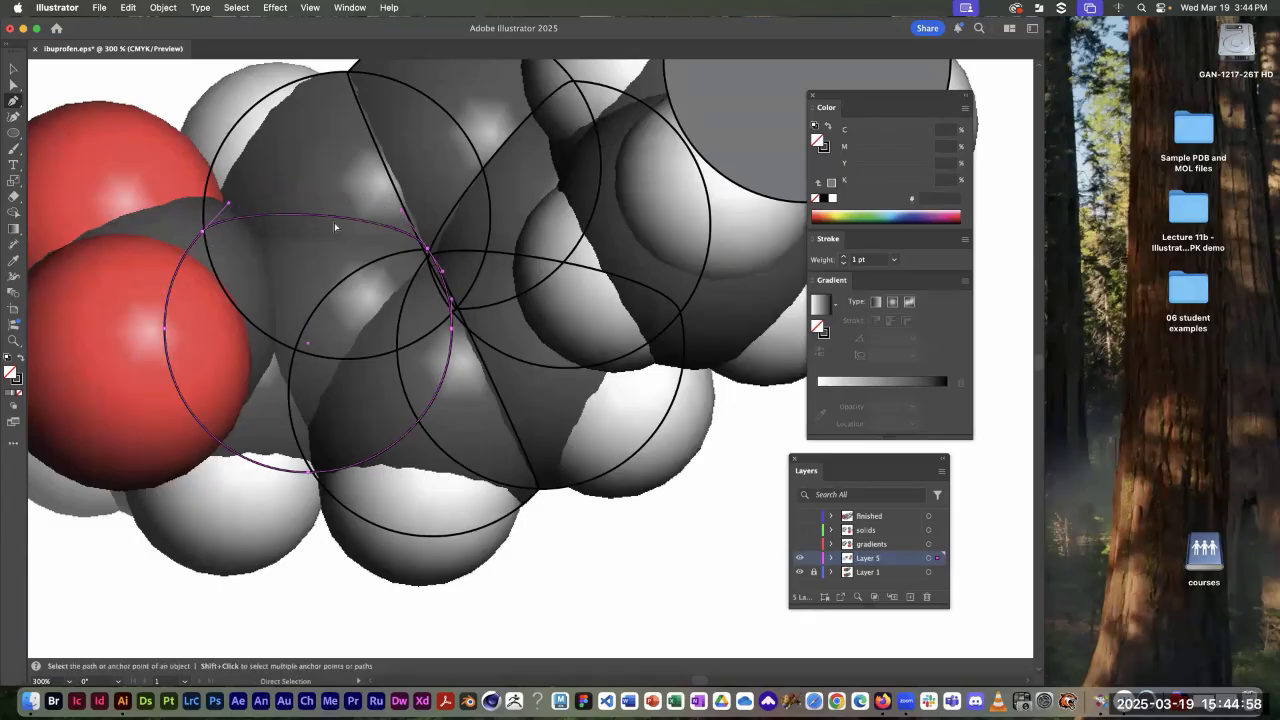
pyautogui.moveTo(336, 222); pyautogui.dragTo(335, 228)
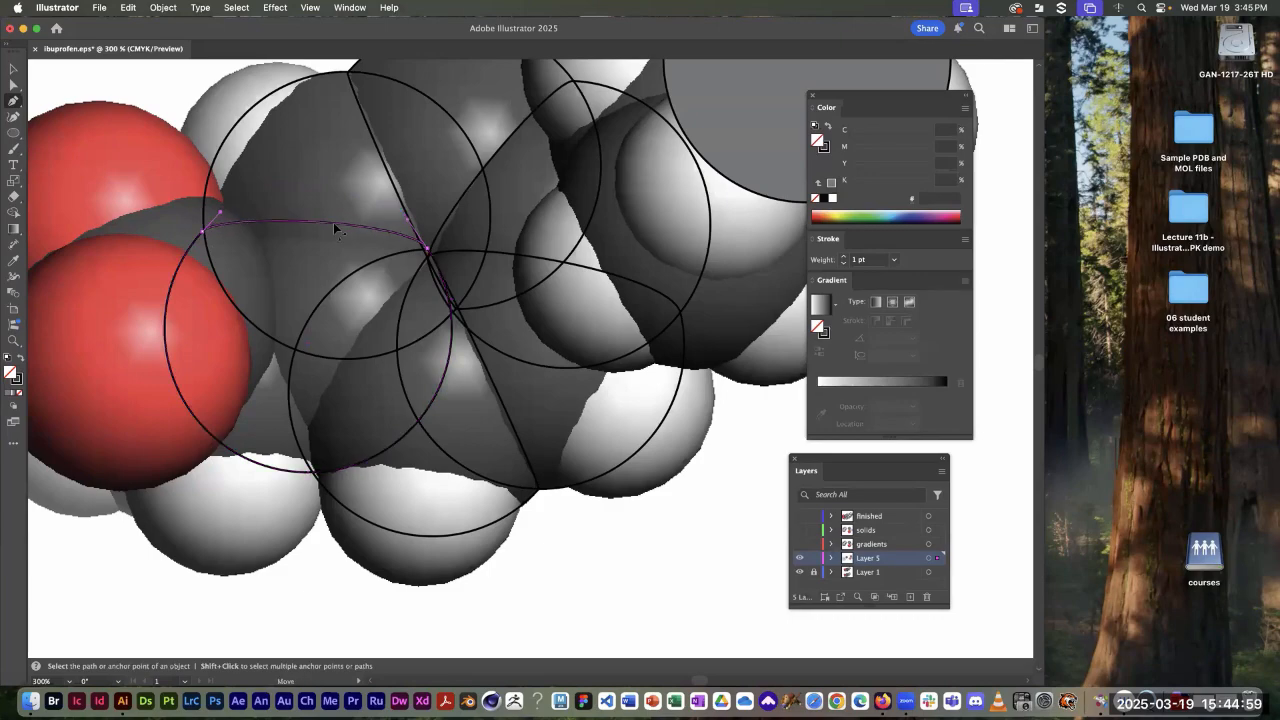
pyautogui.click(433, 257)
pyautogui.click(428, 248)
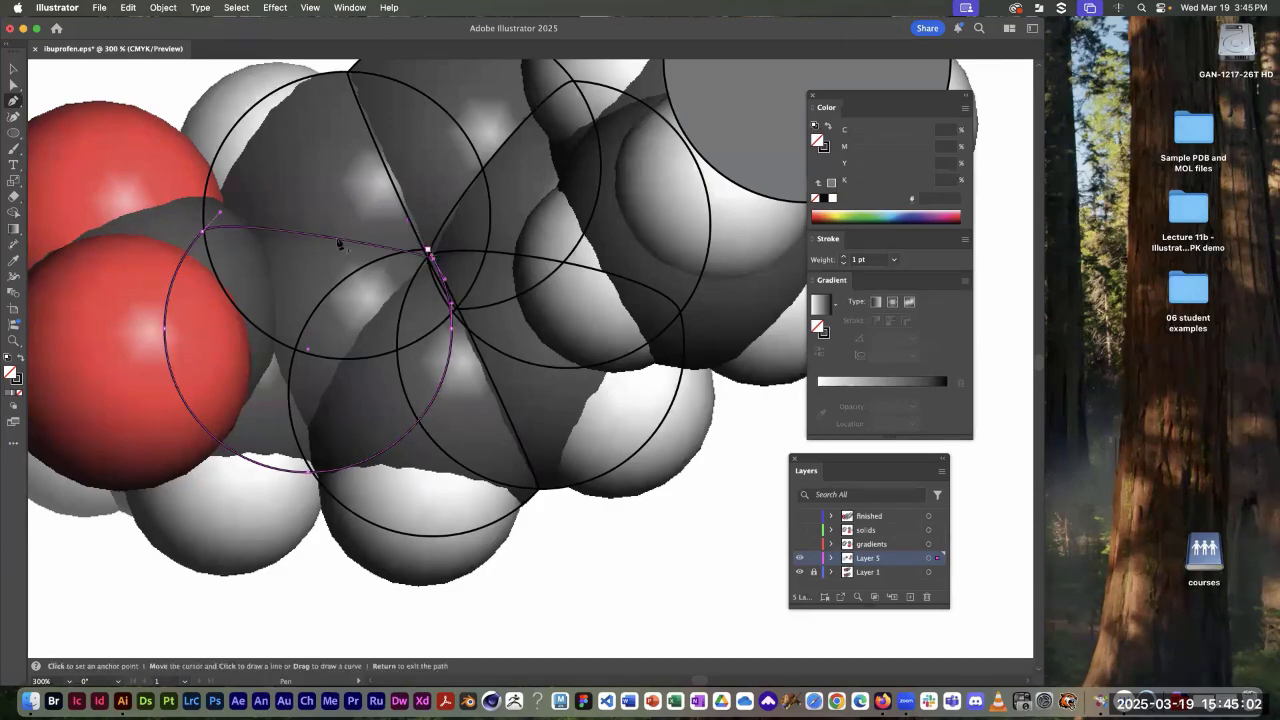
pyautogui.keyDown('super'); pyautogui.click(318, 235); pyautogui.keyUp('super')
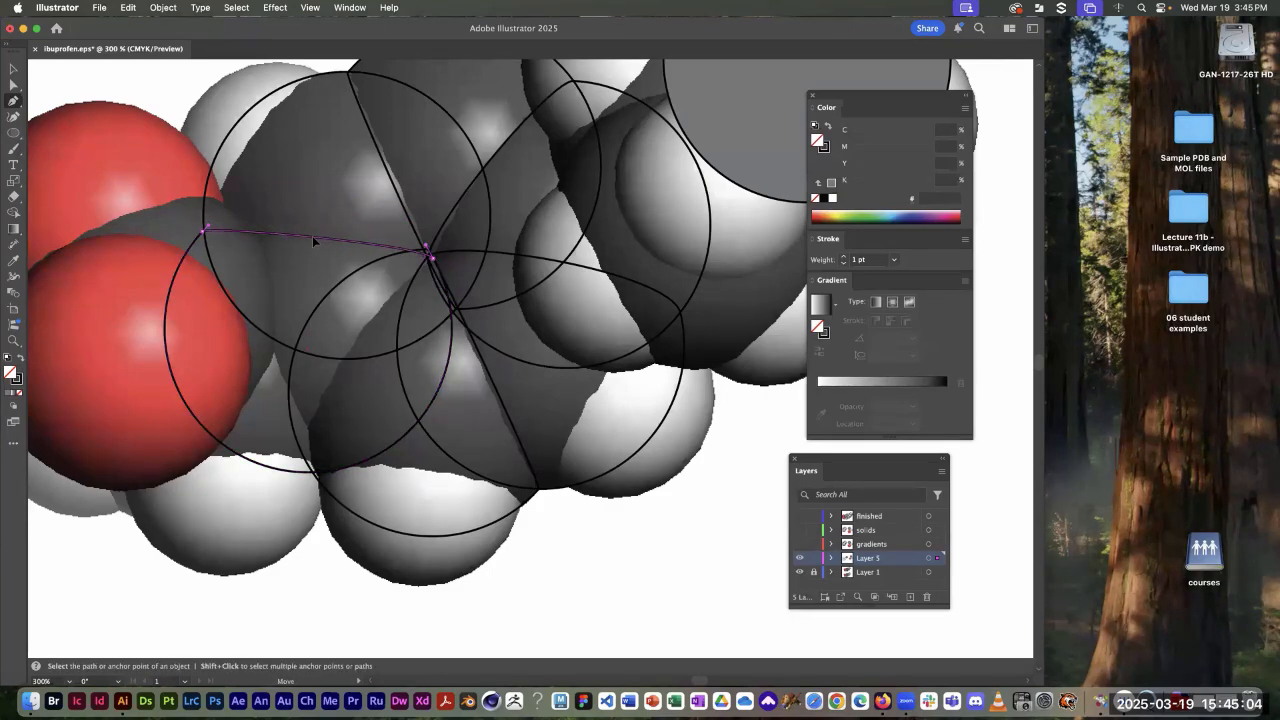
pyautogui.keyDown('alt'); pyautogui.keyDown('super'); pyautogui.click(317, 236); pyautogui.keyUp('super'); pyautogui.keyUp('alt')
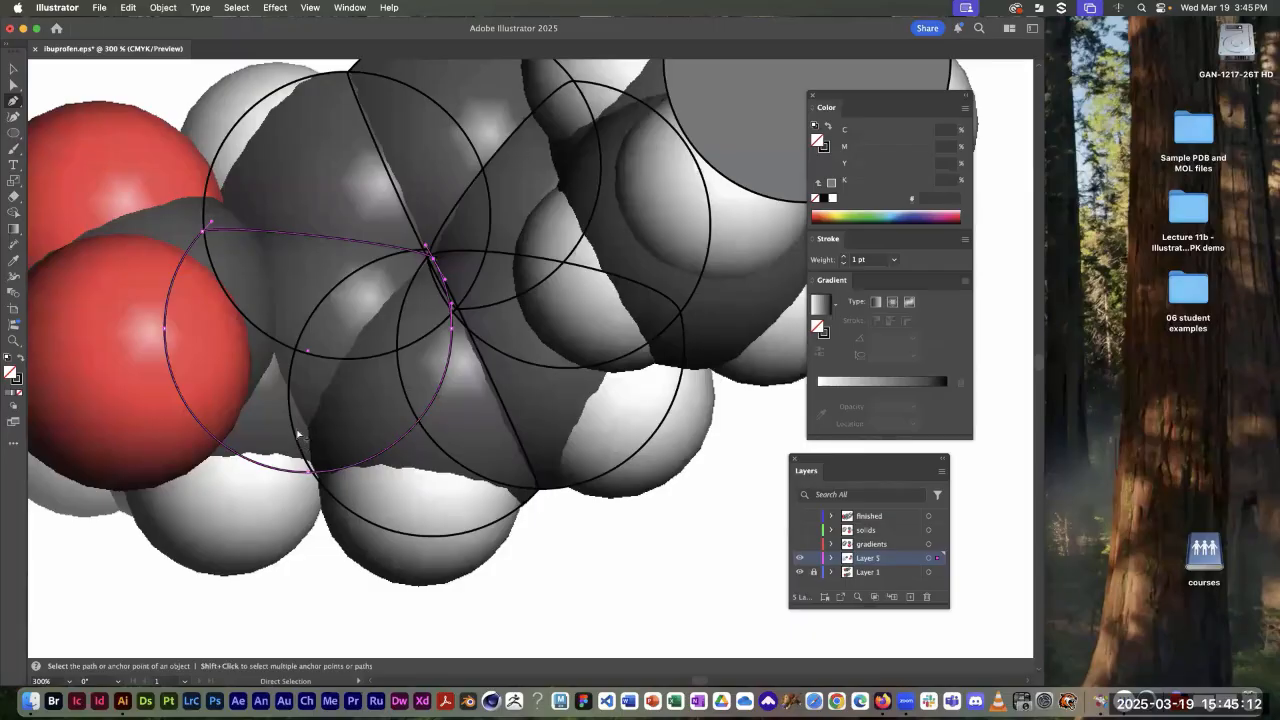
# Step: Send the two left carbon outlines to the back of the stacking order and deselect them
pyautogui.press('alt')
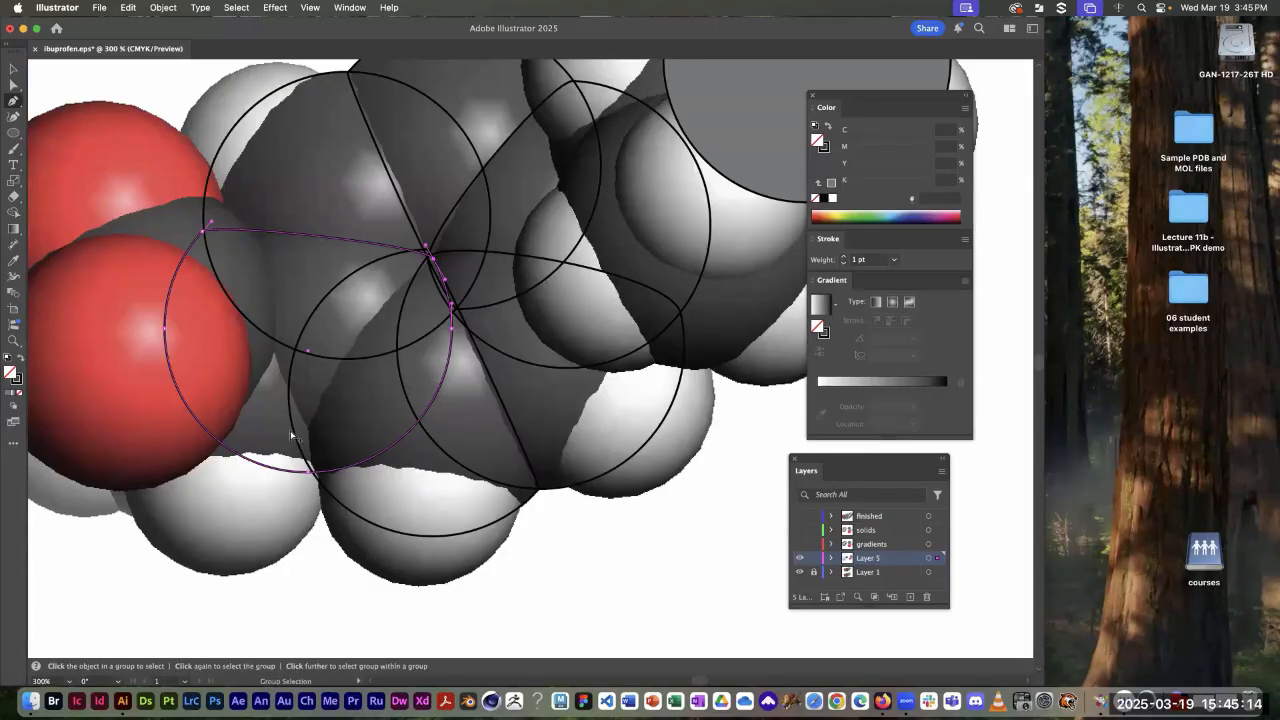
pyautogui.keyDown('shift'); pyautogui.click(237, 319); pyautogui.keyUp('shift')
pyautogui.click(165, 10)
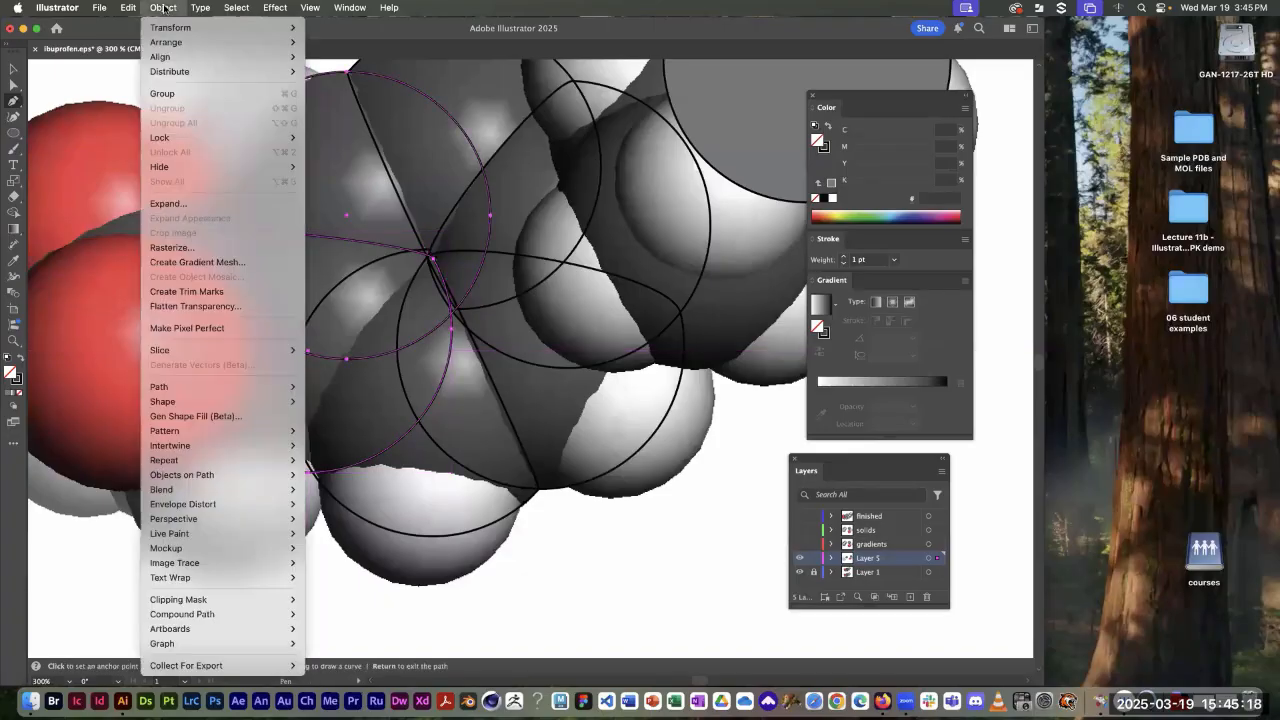
pyautogui.moveTo(277, 43)
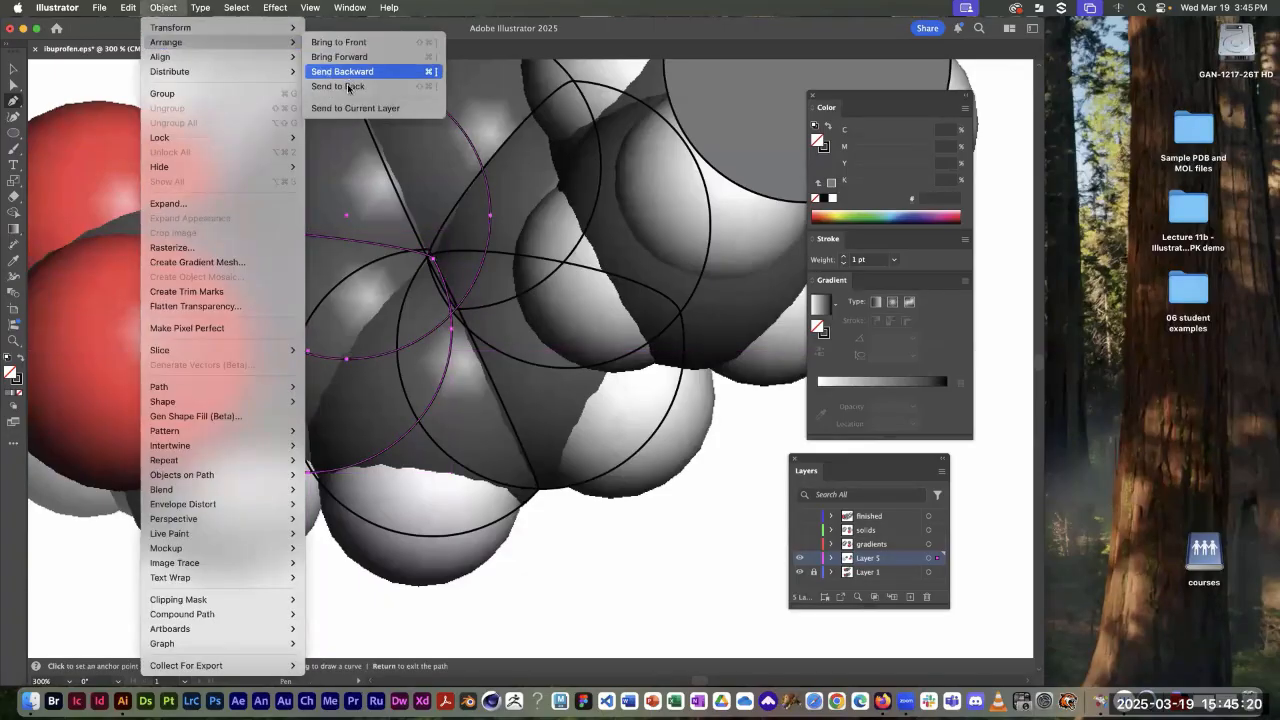
pyautogui.click(349, 86)
pyautogui.keyDown('super'); pyautogui.click(342, 318); pyautogui.keyUp('super')
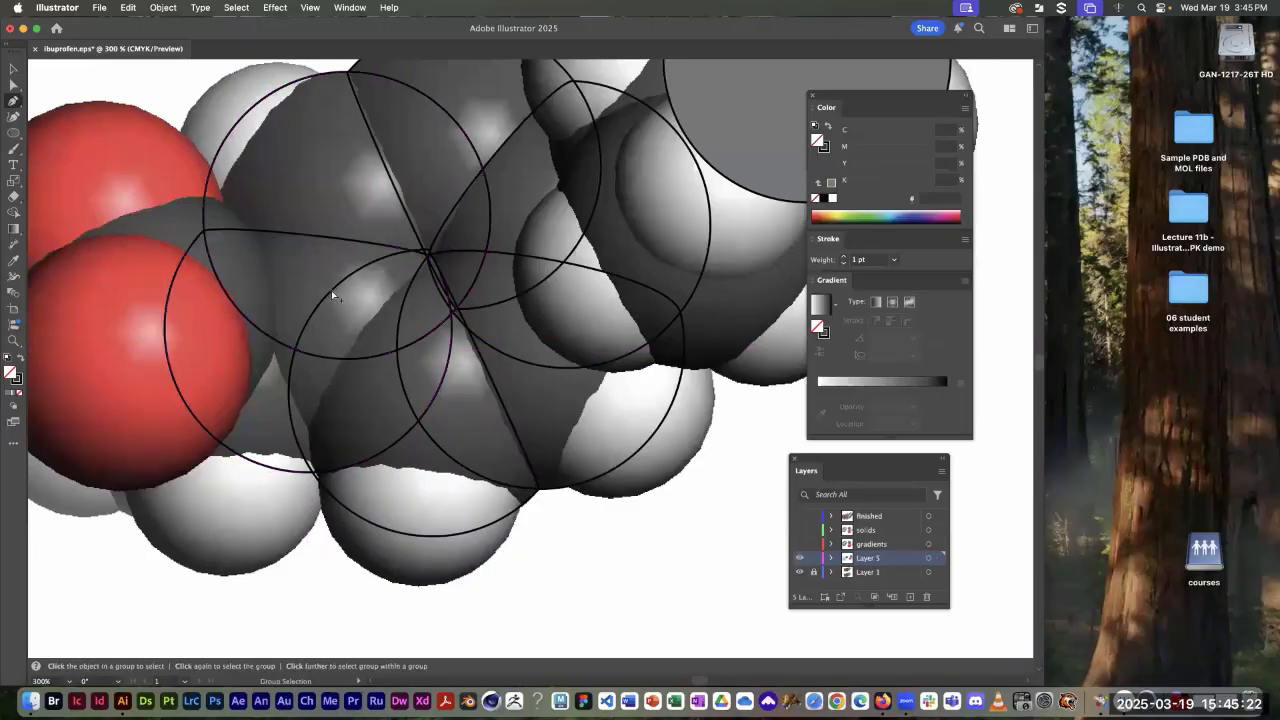
# Step: Trim the bottom carbon outline's left arc at its crossing with the left outline, keep its fill at none, and curve the edge along the atom boundary
pyautogui.keyDown('alt'); pyautogui.keyDown('super'); pyautogui.click(332, 295); pyautogui.keyUp('super'); pyautogui.keyUp('alt')
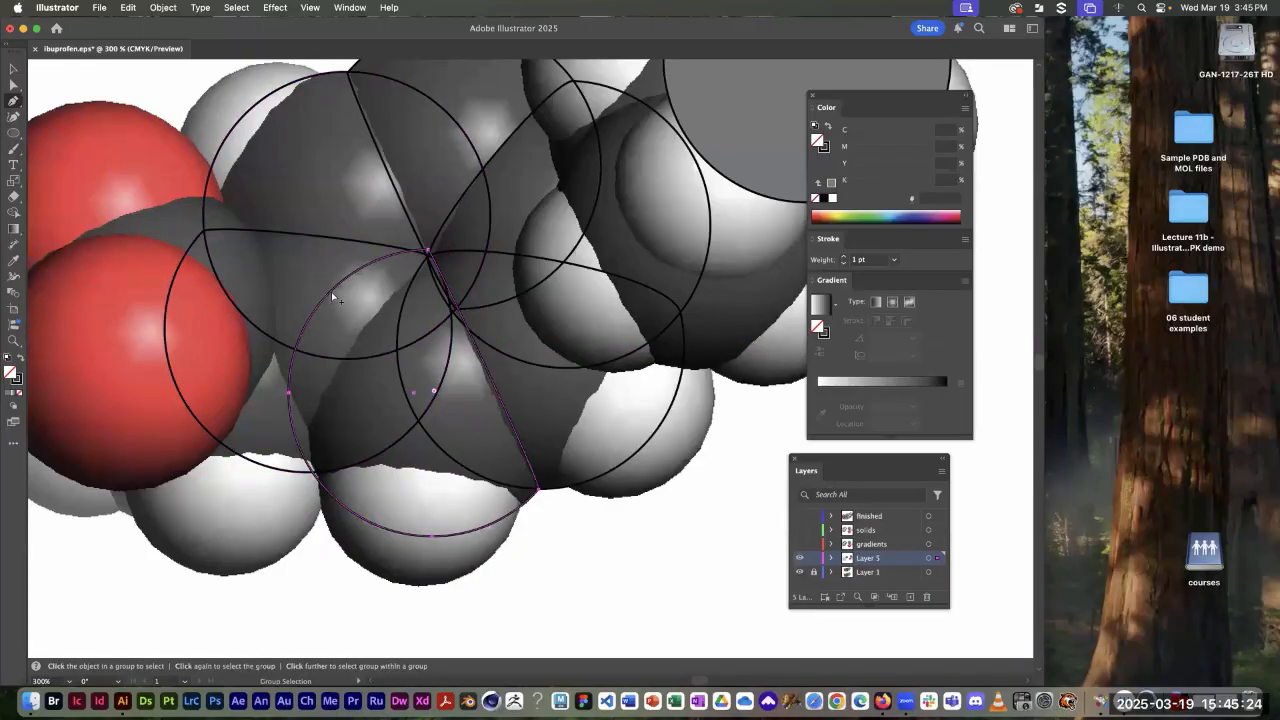
pyautogui.click(831, 184)
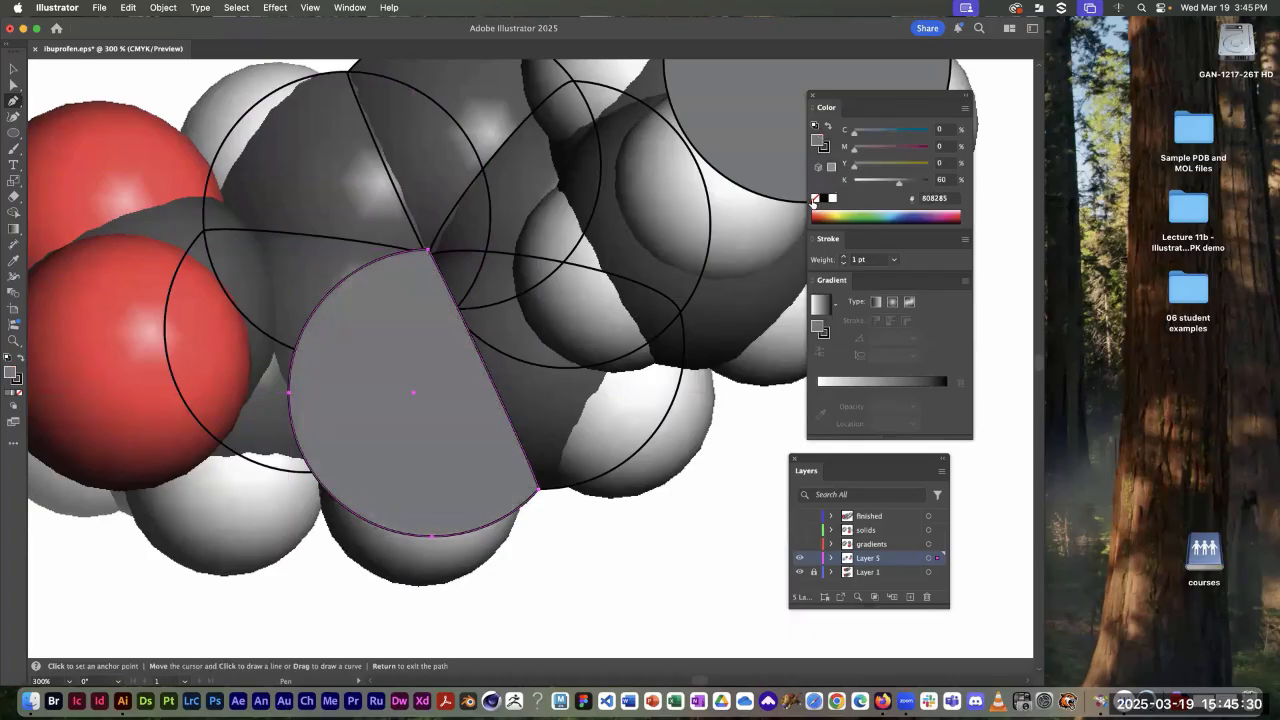
pyautogui.click(815, 198)
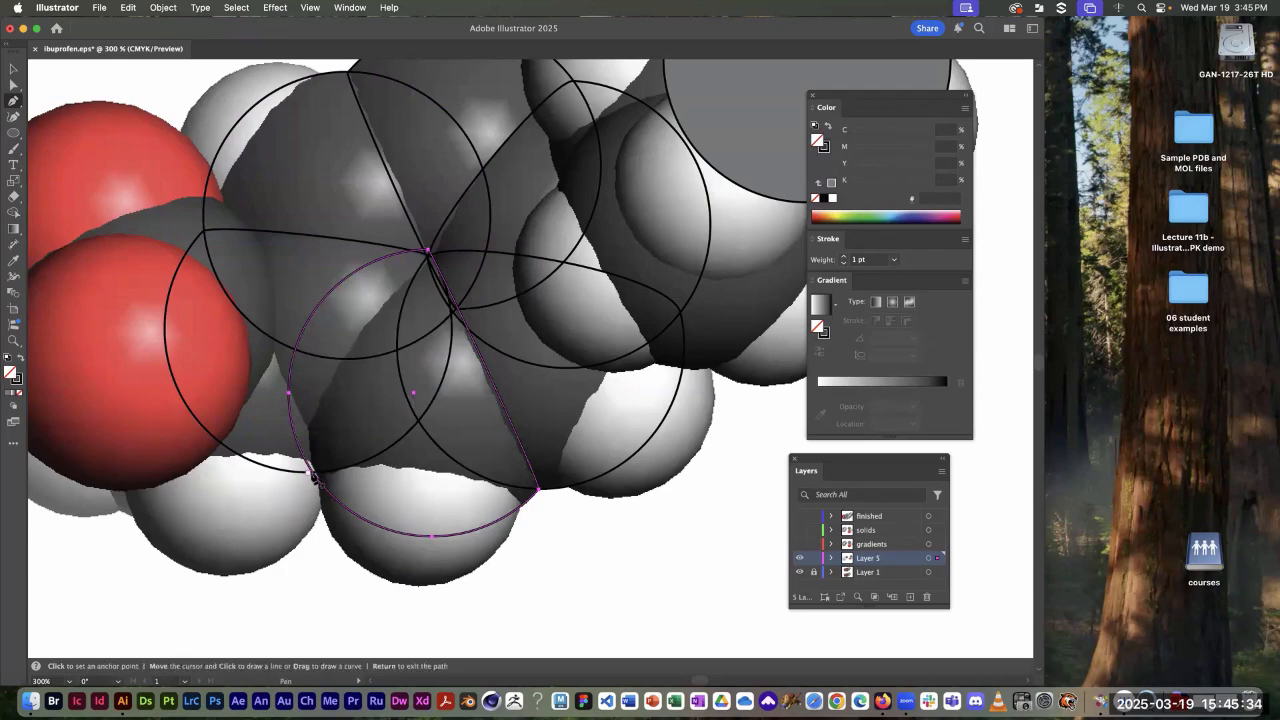
pyautogui.click(312, 477)
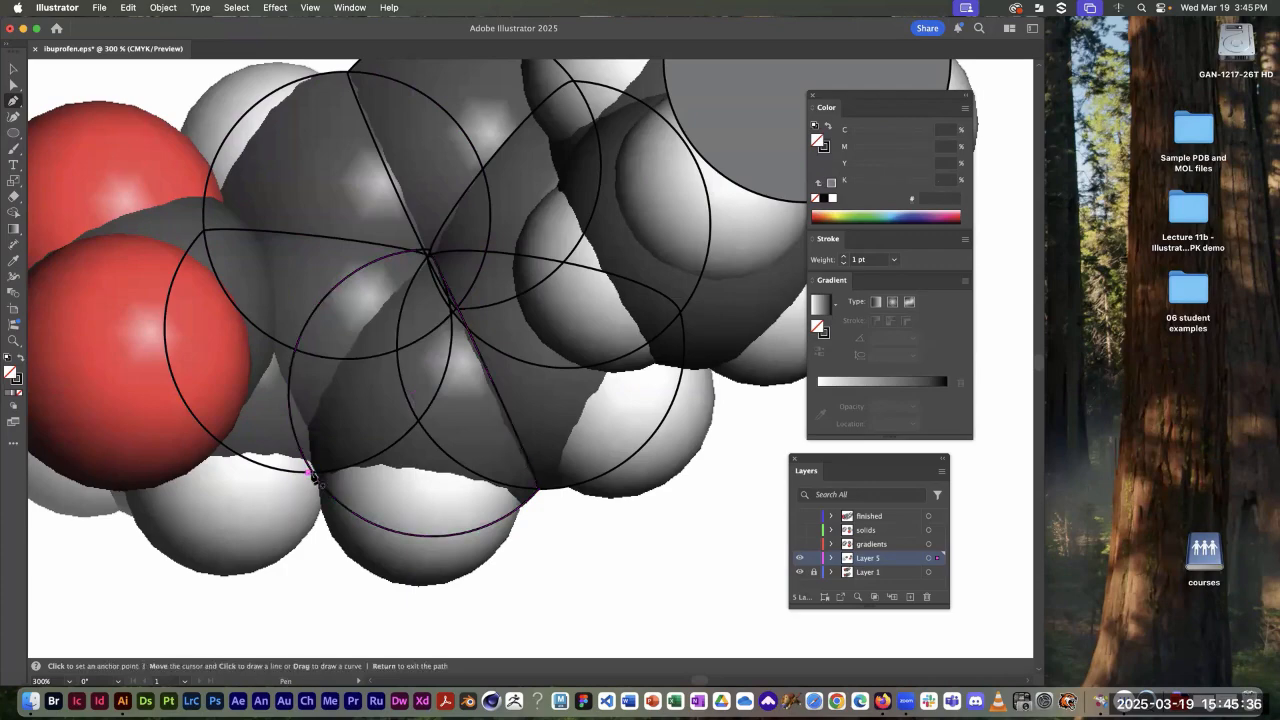
pyautogui.press('super+z')
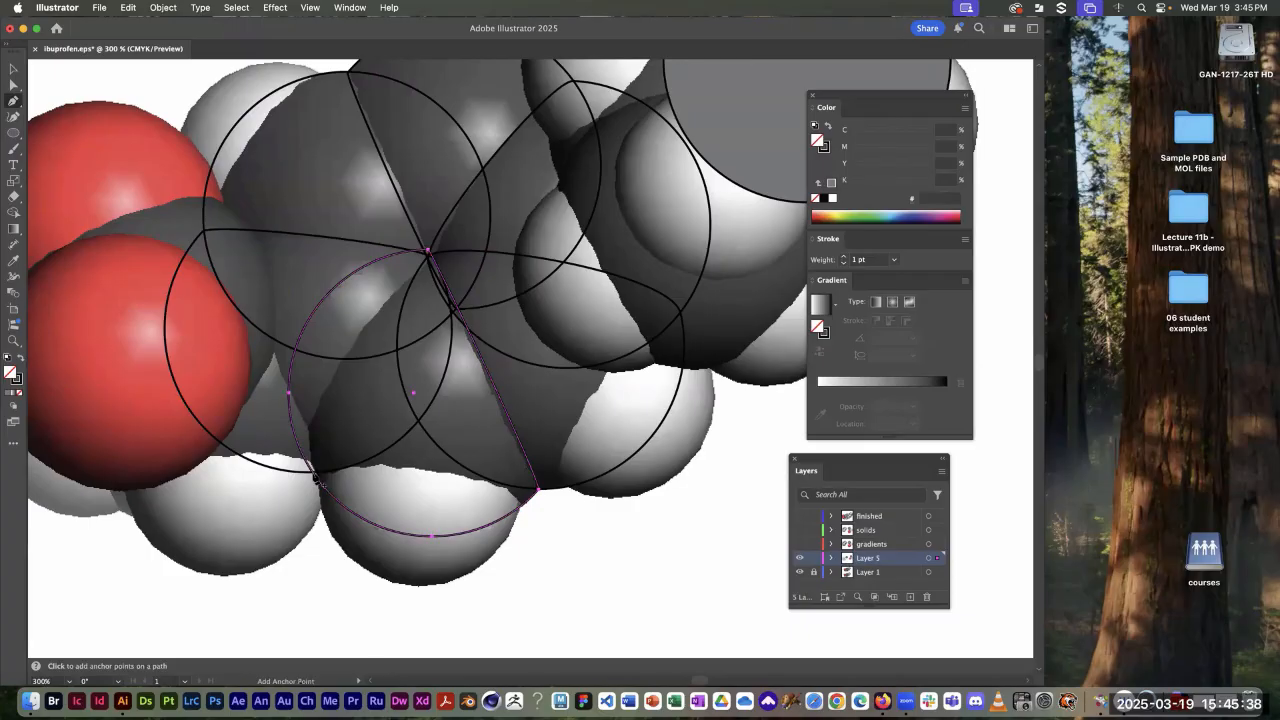
pyautogui.click(313, 474)
pyautogui.click(289, 393)
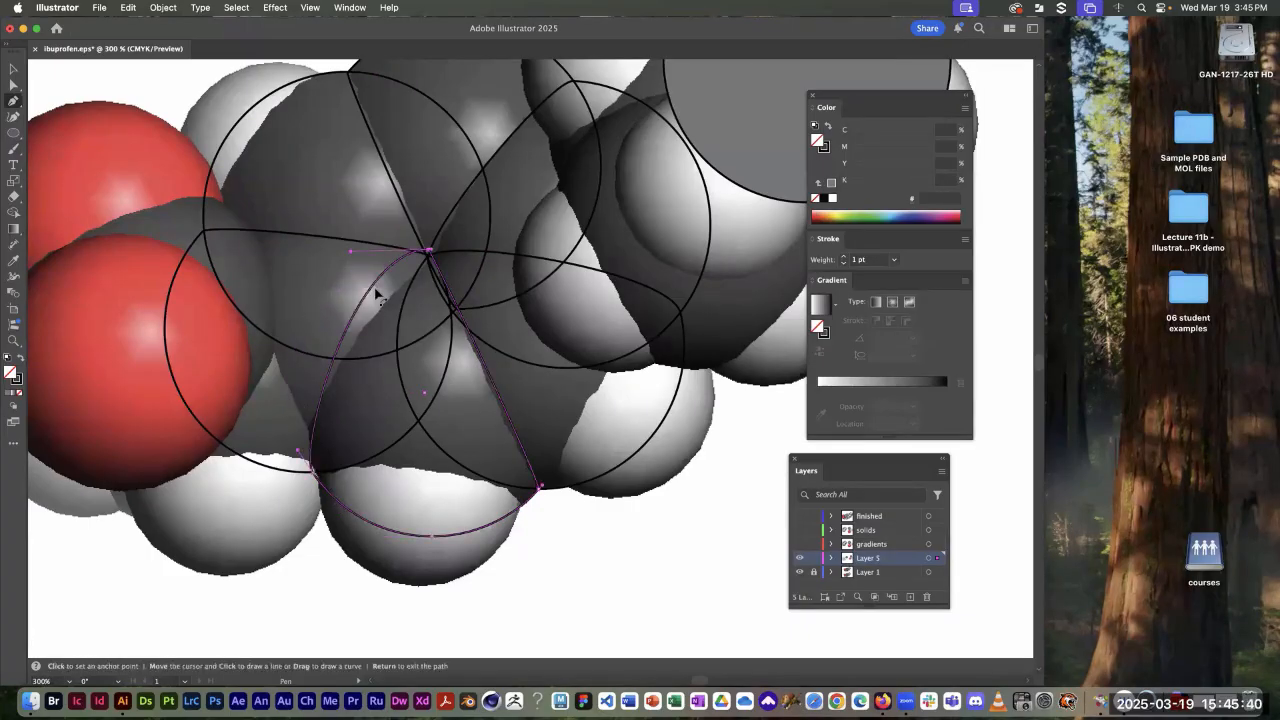
pyautogui.moveTo(371, 290); pyautogui.dragTo(397, 287)
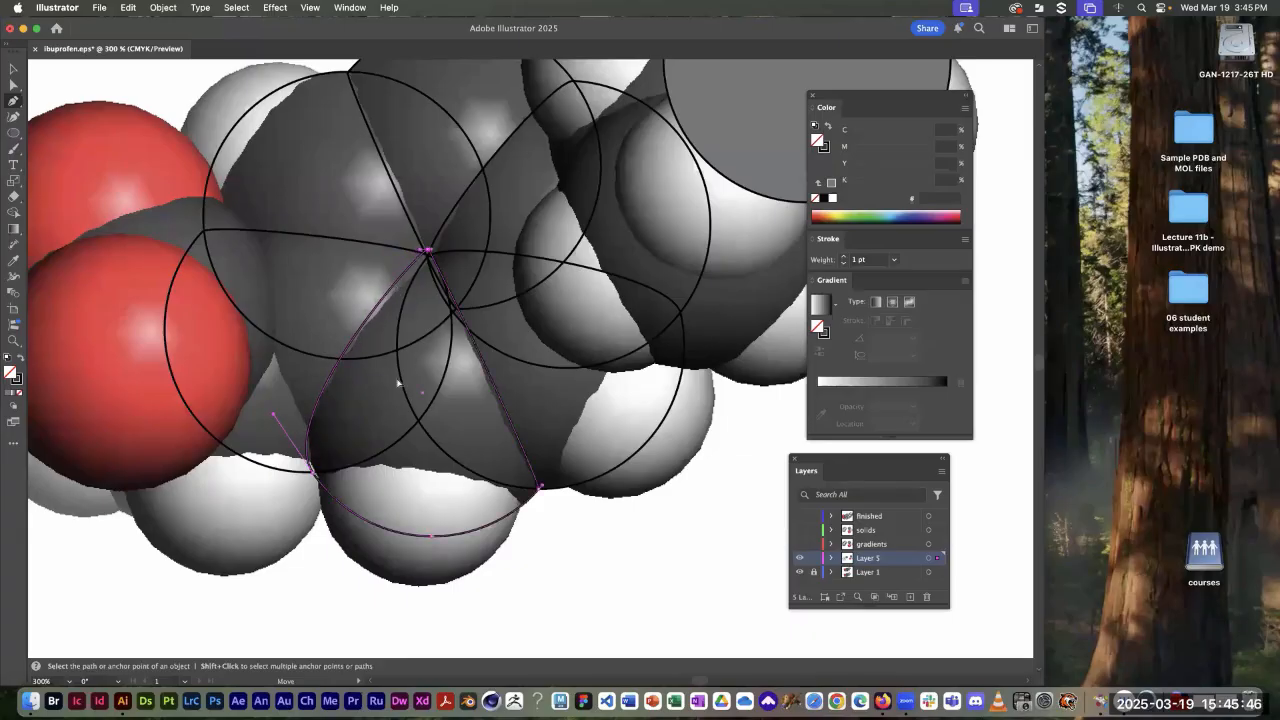
pyautogui.keyDown('super'); pyautogui.click(340, 179); pyautogui.keyUp('super')
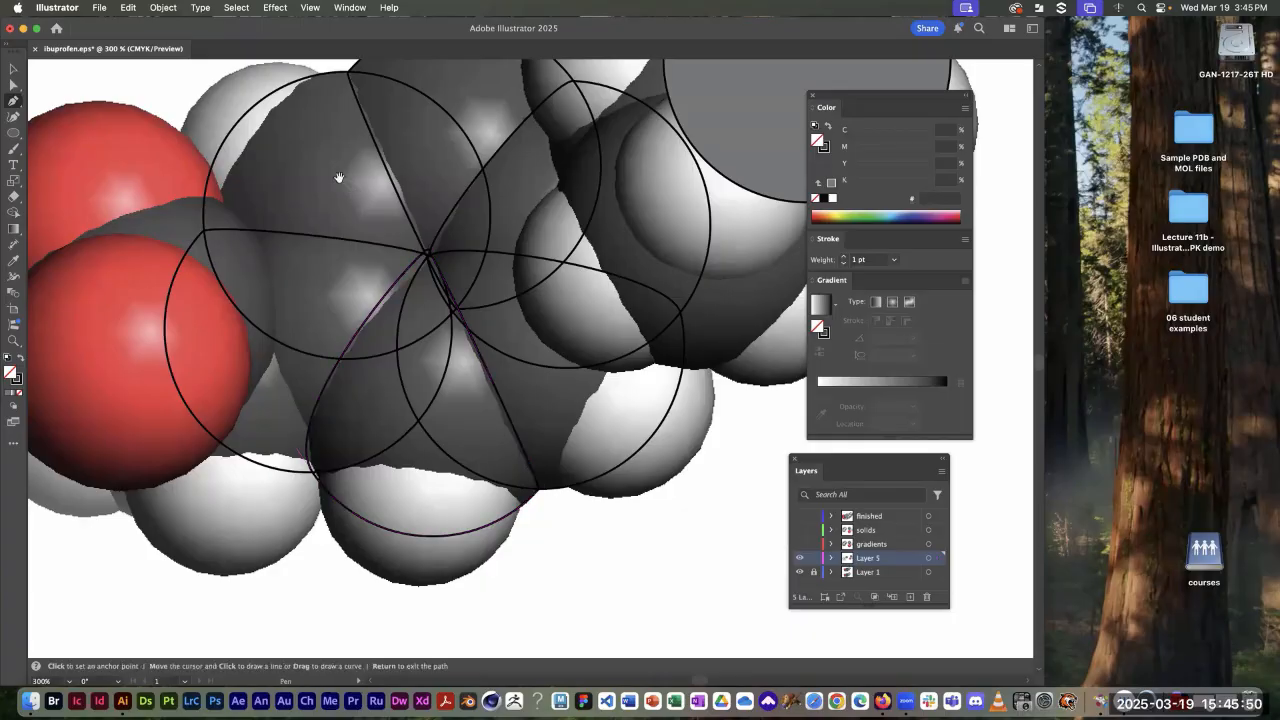
# Step: Fill all six trimmed outlines of the carbon ring with grey (K 60%) and deselect them
pyautogui.press('super+minus')
pyautogui.press('super+minus')
pyautogui.moveTo(286, 200); pyautogui.dragTo(60, 63)
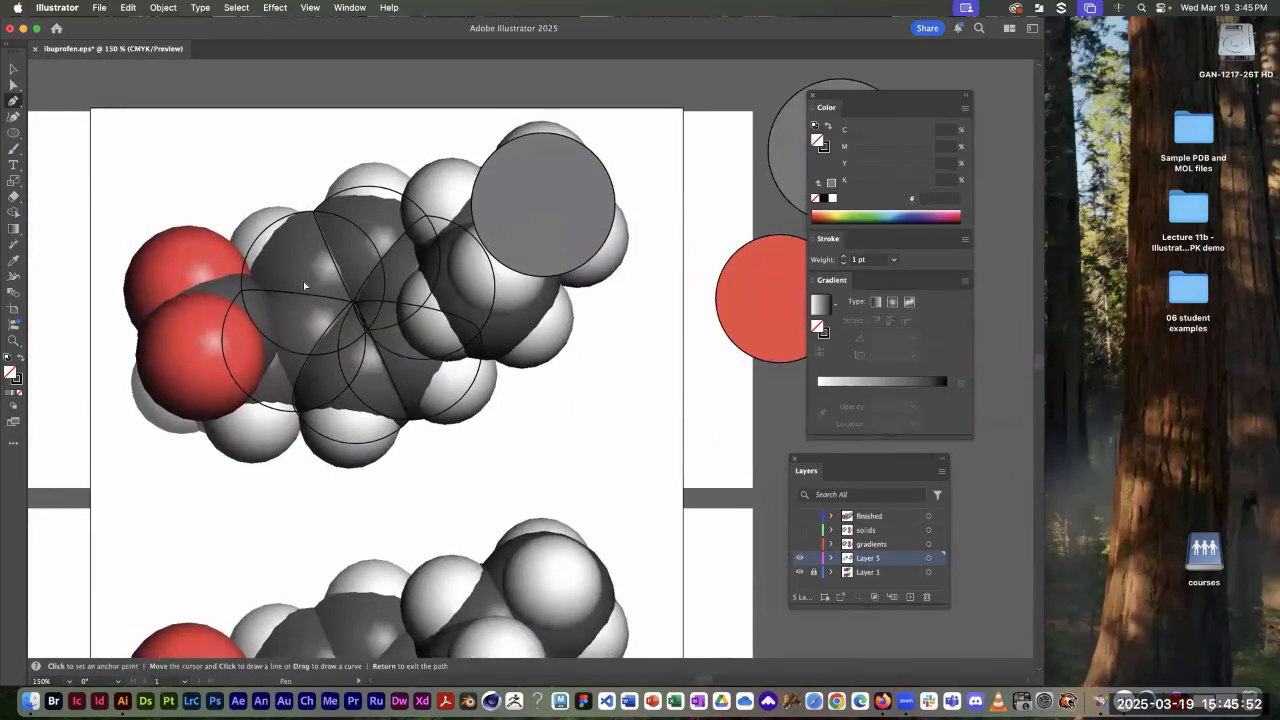
pyautogui.moveTo(303, 281); pyautogui.dragTo(433, 373)
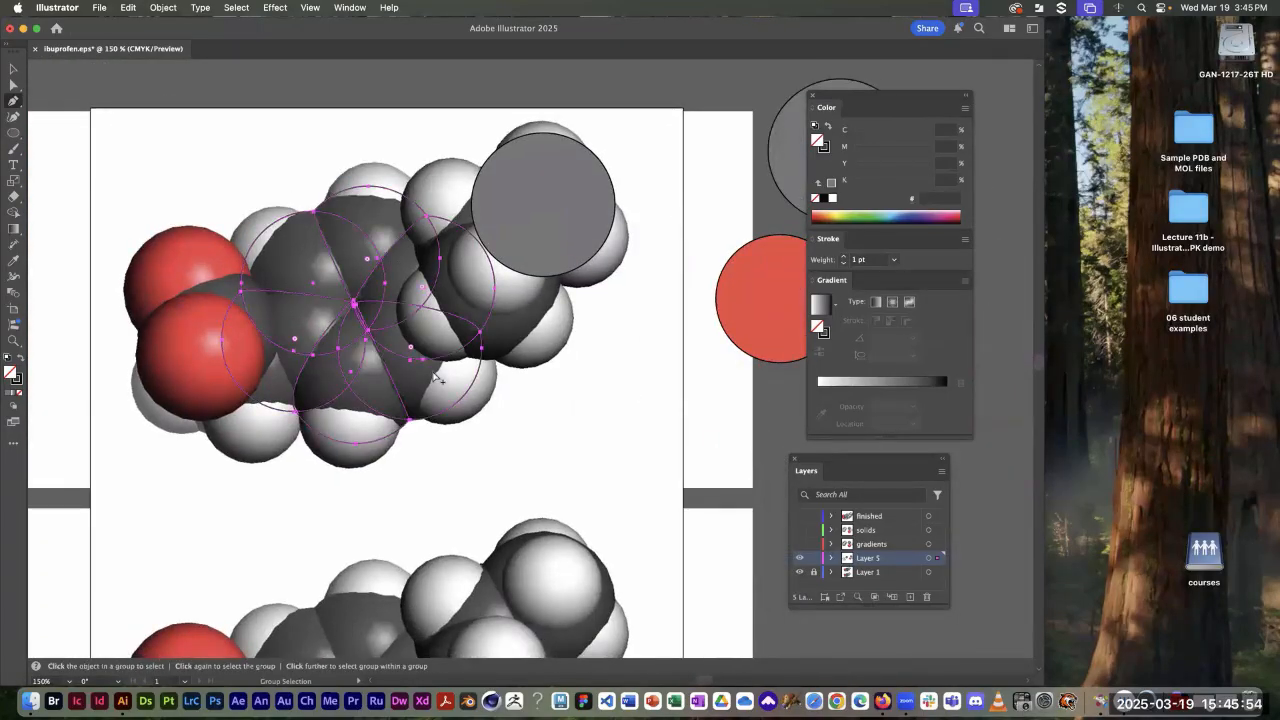
pyautogui.press('p')
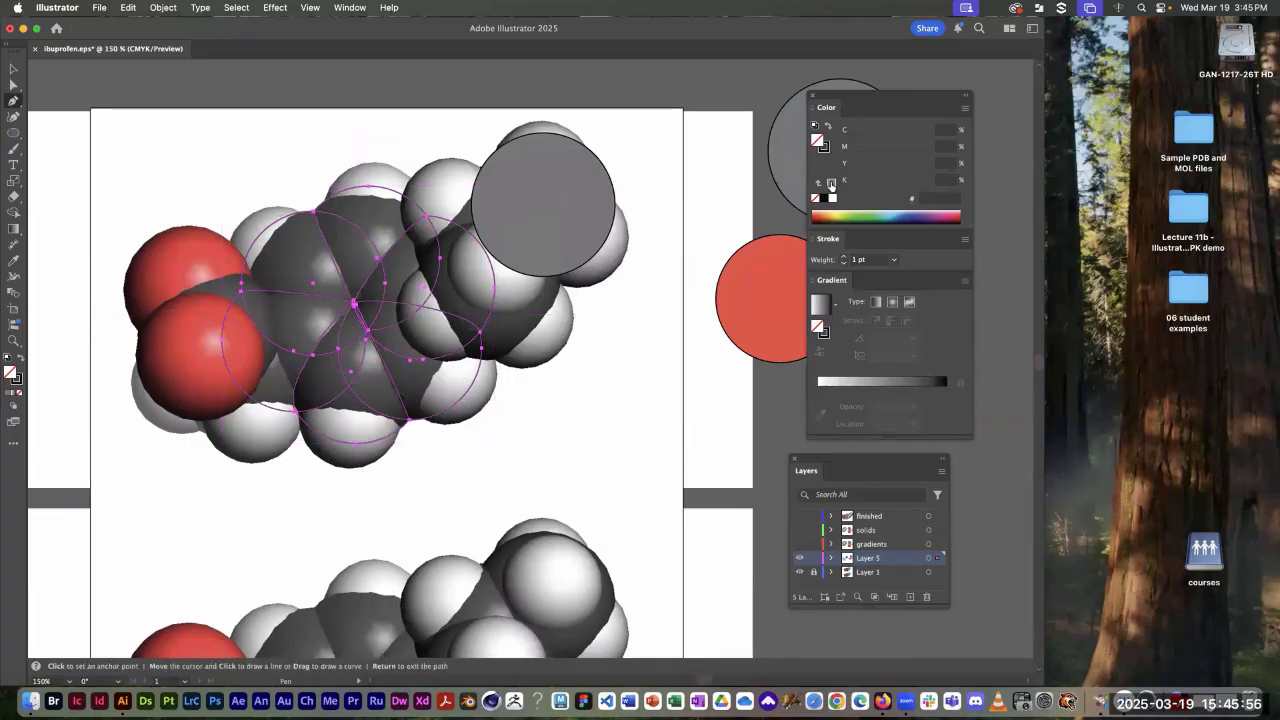
pyautogui.click(831, 184)
pyautogui.press('a')
pyautogui.click(606, 354)
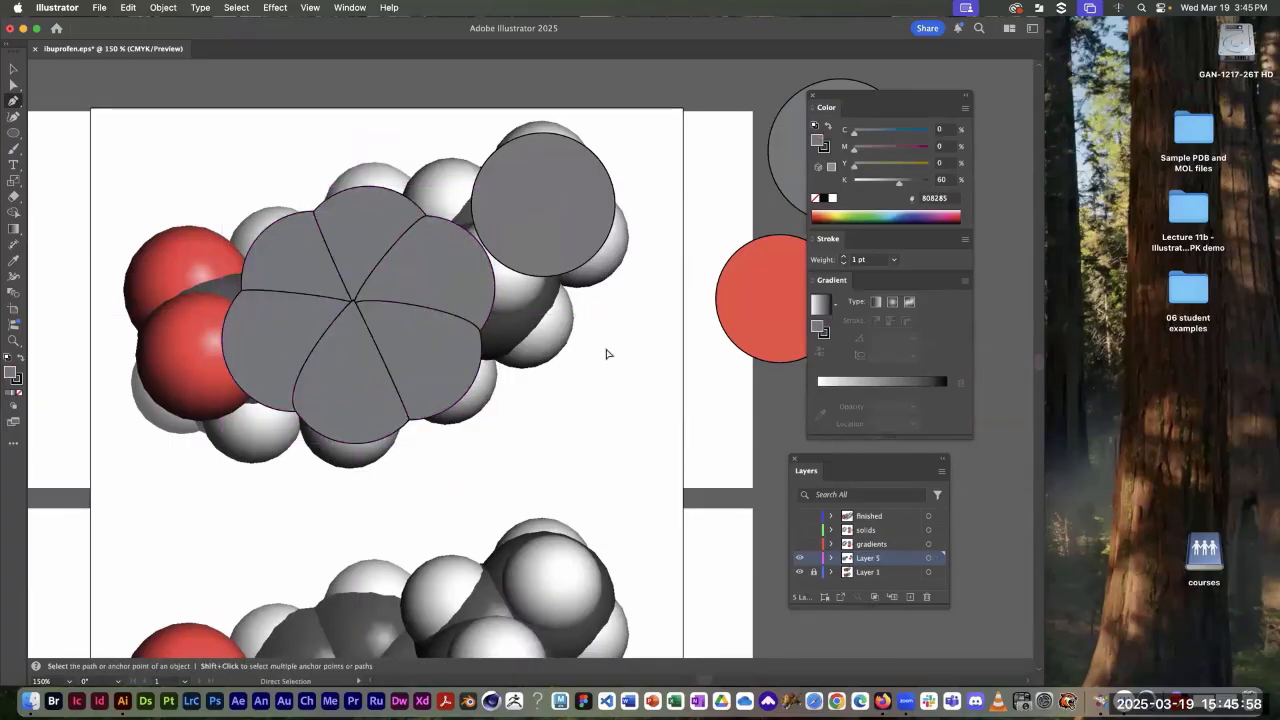
# Step: Align the bottom carbon shape's inner corner with the point where the six ring shapes meet, and deselect it
pyautogui.press('super+space')
pyautogui.keyDown('super'); pyautogui.click(408, 320); pyautogui.keyUp('super')
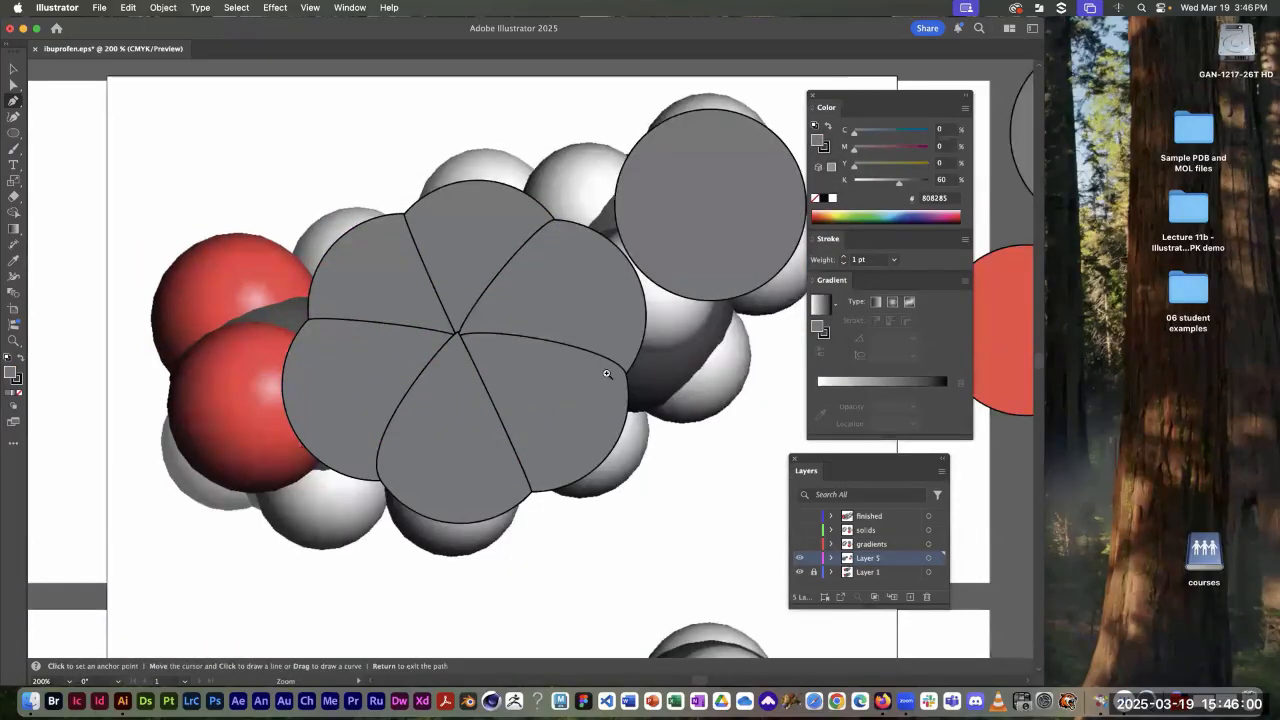
pyautogui.keyDown('super'); pyautogui.click(550, 384); pyautogui.keyUp('super')
pyautogui.keyDown('super'); pyautogui.click(442, 306); pyautogui.keyUp('super')
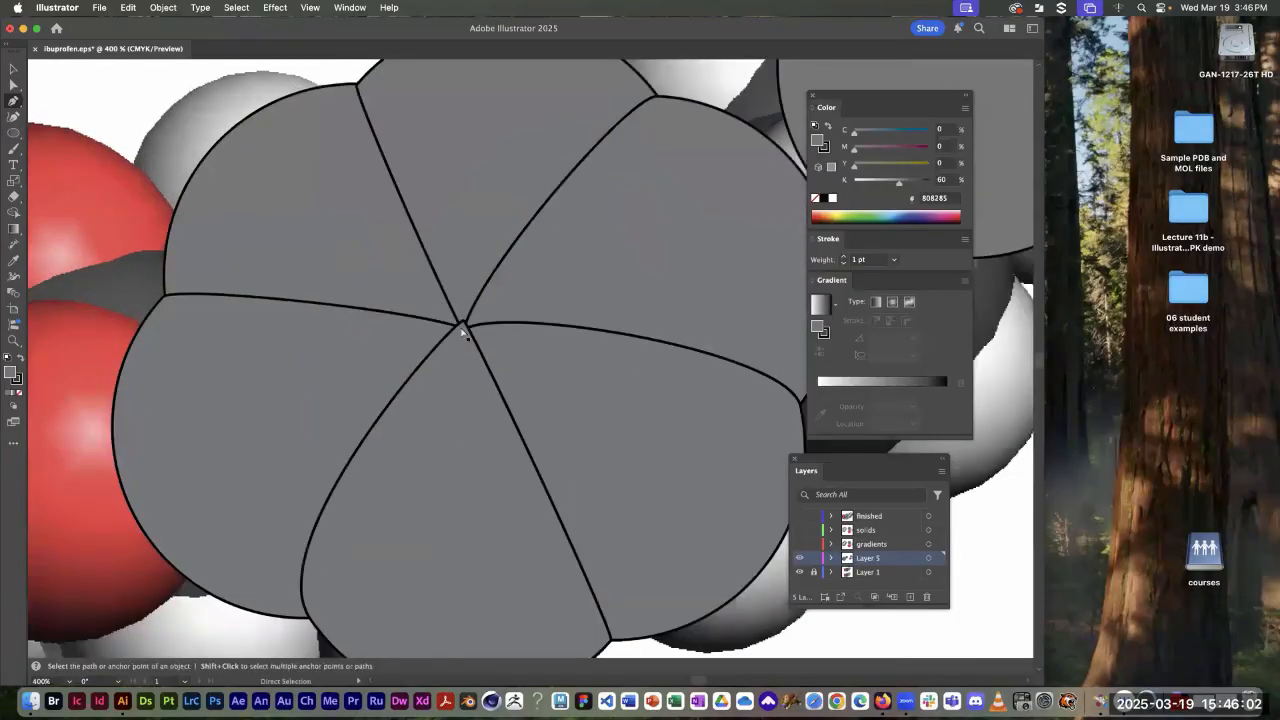
pyautogui.click(464, 325)
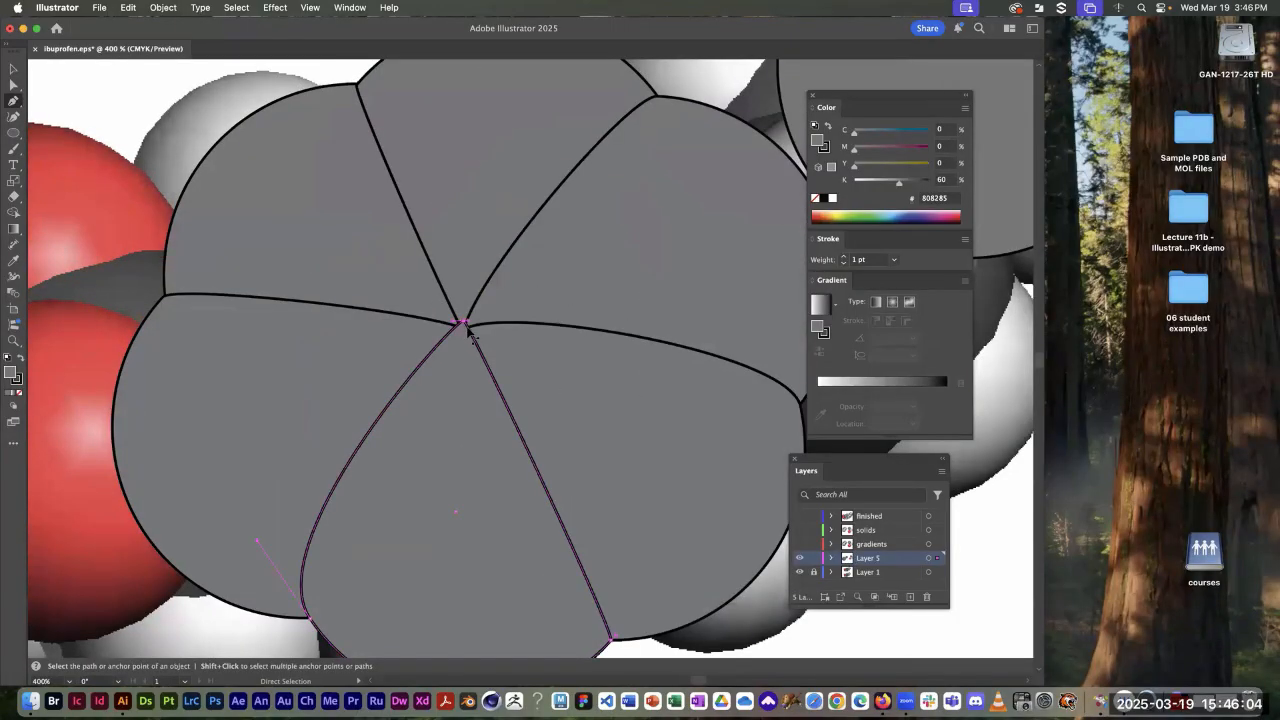
pyautogui.moveTo(464, 323); pyautogui.dragTo(462, 328)
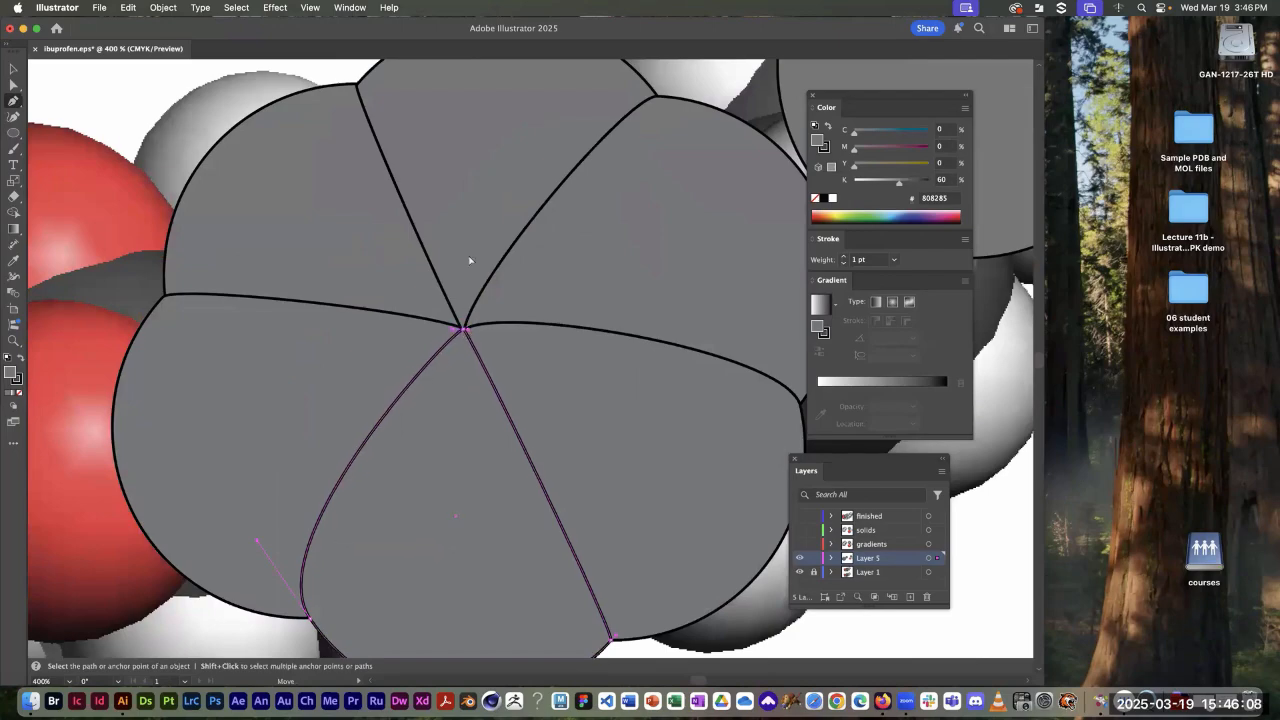
pyautogui.press('super+shift+a')
pyautogui.keyDown('alt'); pyautogui.keyDown('super'); pyautogui.click(549, 320); pyautogui.keyUp('super'); pyautogui.keyUp('alt')
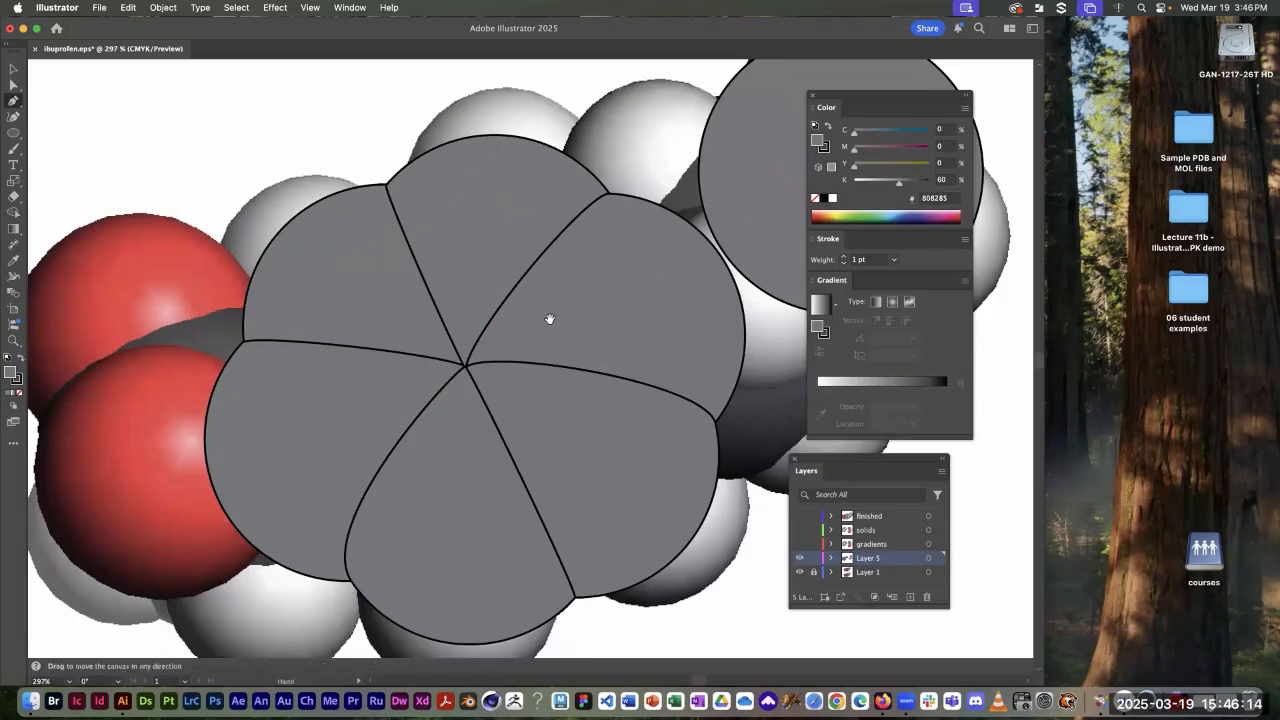
# Step: Copy the red circle onto the lower oxygen atom so it covers that atom
pyautogui.keyDown('alt'); pyautogui.keyDown('super'); pyautogui.click(586, 317); pyautogui.keyUp('super'); pyautogui.keyUp('alt')
pyautogui.keyDown('alt'); pyautogui.keyDown('super'); pyautogui.click(586, 317); pyautogui.keyUp('super'); pyautogui.keyUp('alt')
pyautogui.scroll(-5, 509, 277)
pyautogui.hscroll(4, 509, 277)
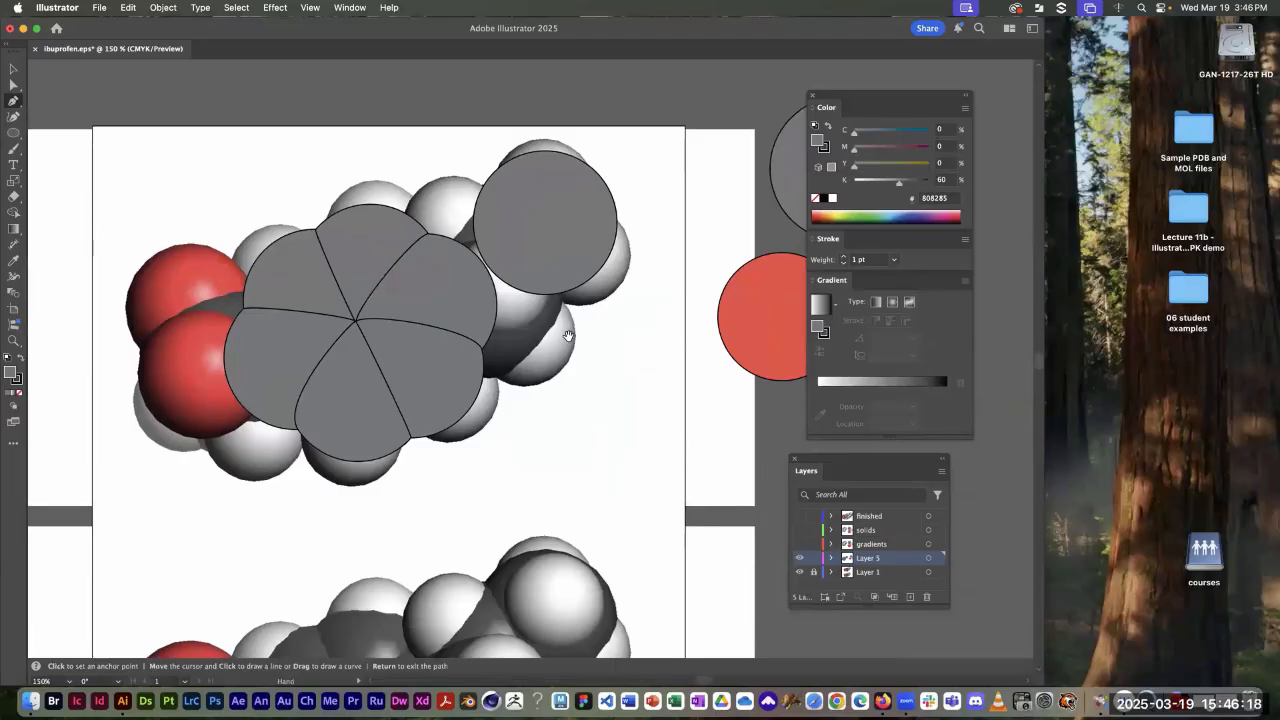
pyautogui.moveTo(568, 336); pyautogui.dragTo(420, 334)
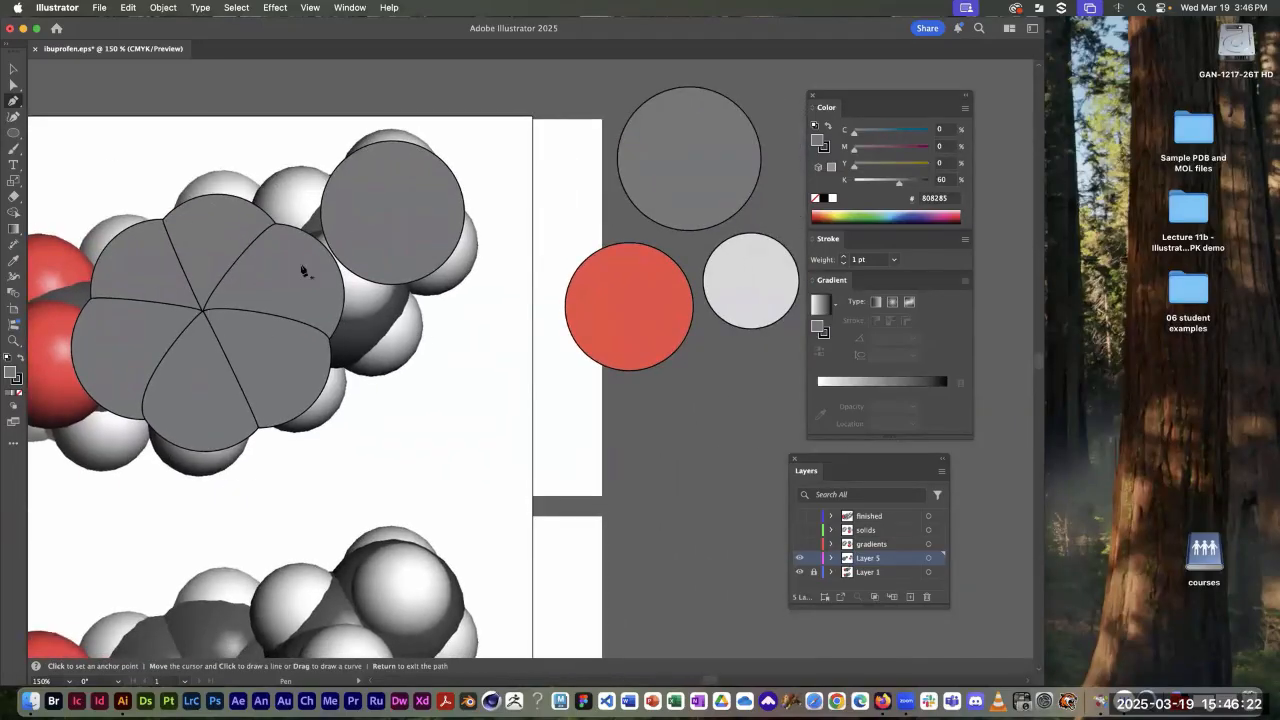
pyautogui.press('space')
pyautogui.moveTo(307, 274); pyautogui.dragTo(519, 249)
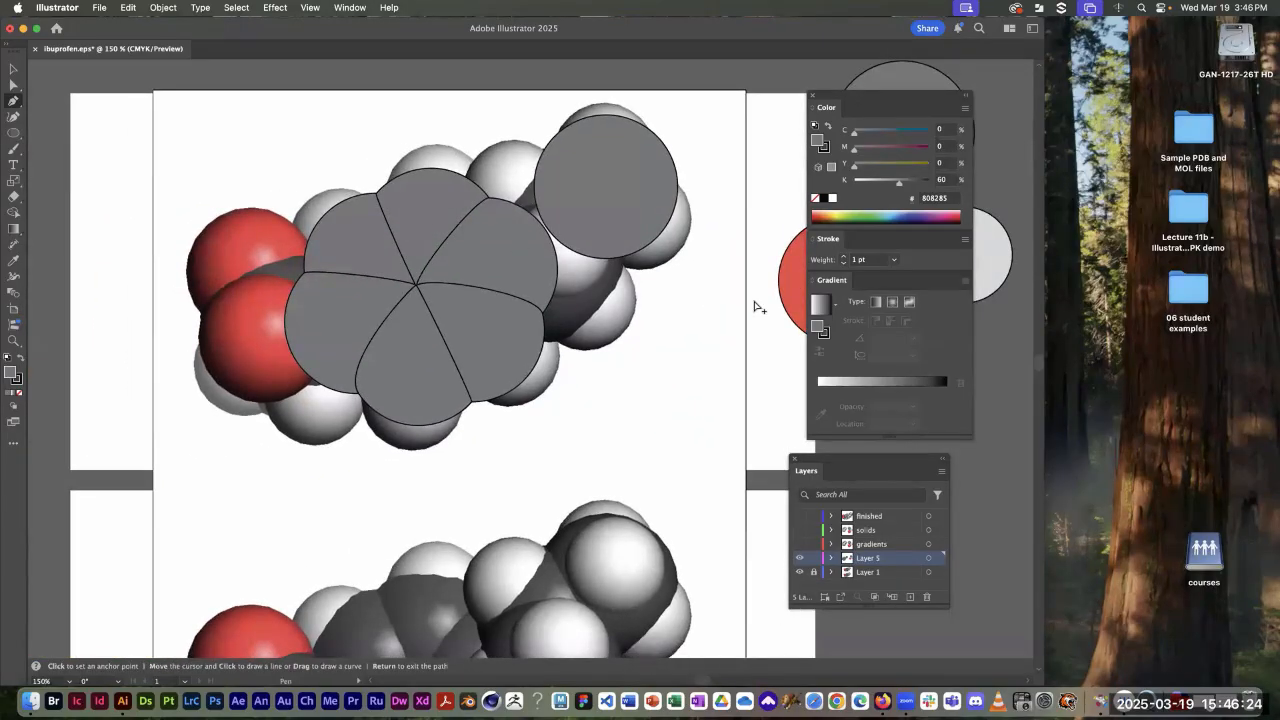
pyautogui.press('super+alt')
pyautogui.moveTo(795, 282); pyautogui.dragTo(216, 346)
# Step: Copy the light grey circle onto the top hydrogen of the upper-right methyl group
pyautogui.press('space')
pyautogui.moveTo(511, 242); pyautogui.dragTo(149, 276)
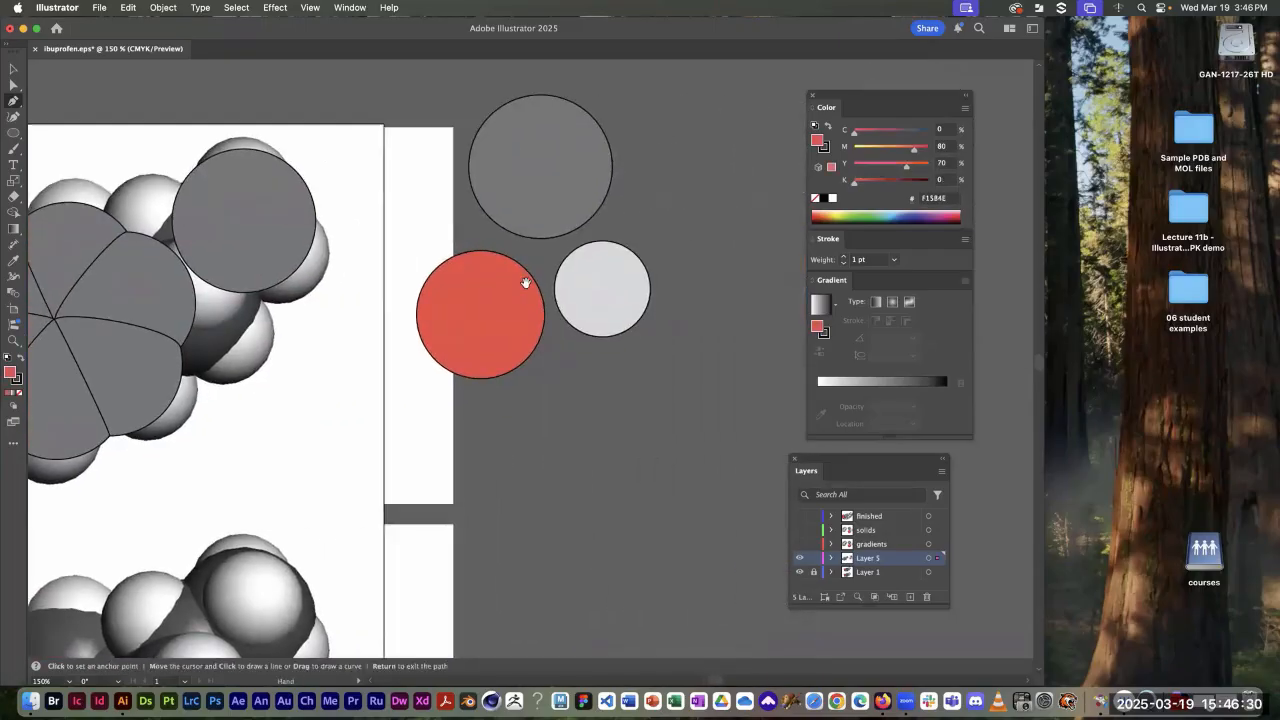
pyautogui.moveTo(650, 280); pyautogui.dragTo(293, 174)
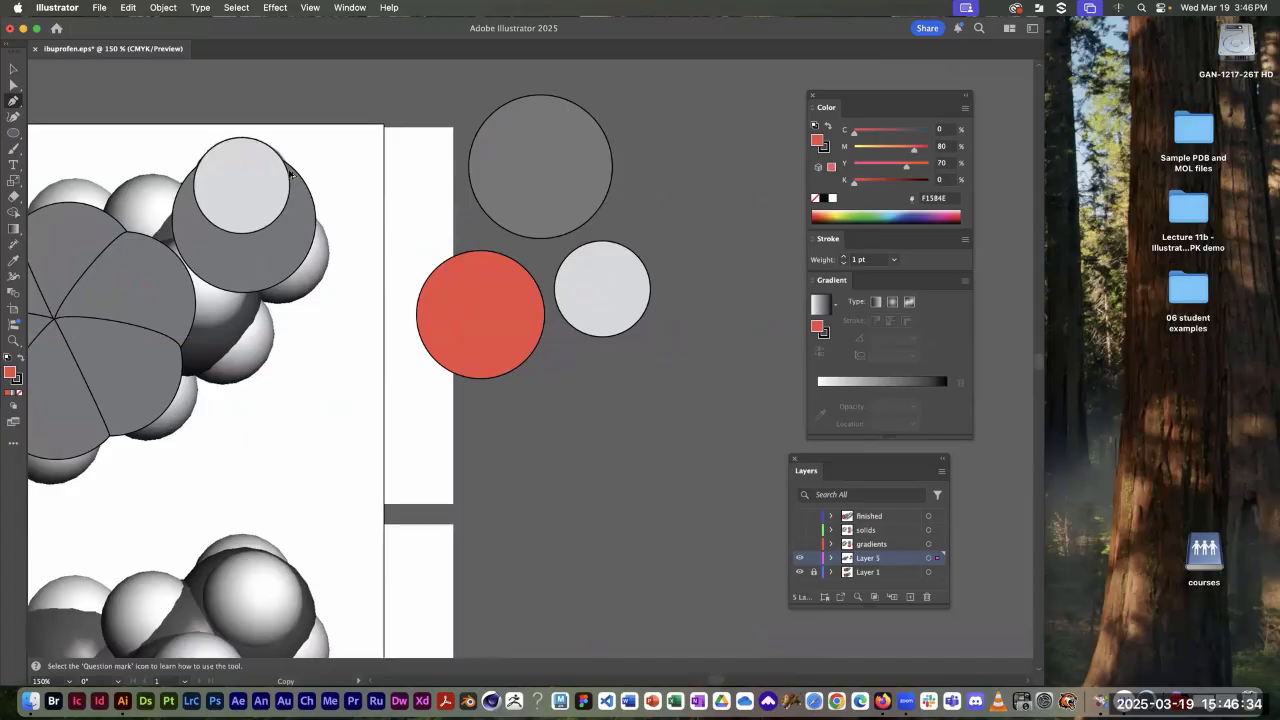
# Step: Copy the light grey circle onto the methyl group's lower-right hydrogen, send it behind the carbon circle, and deselect it
pyautogui.keyDown('super'); pyautogui.click(289, 175); pyautogui.keyUp('super')
pyautogui.press('super+space')
pyautogui.moveTo(343, 210); pyautogui.dragTo(531, 277)
pyautogui.press('super+bracketleft')
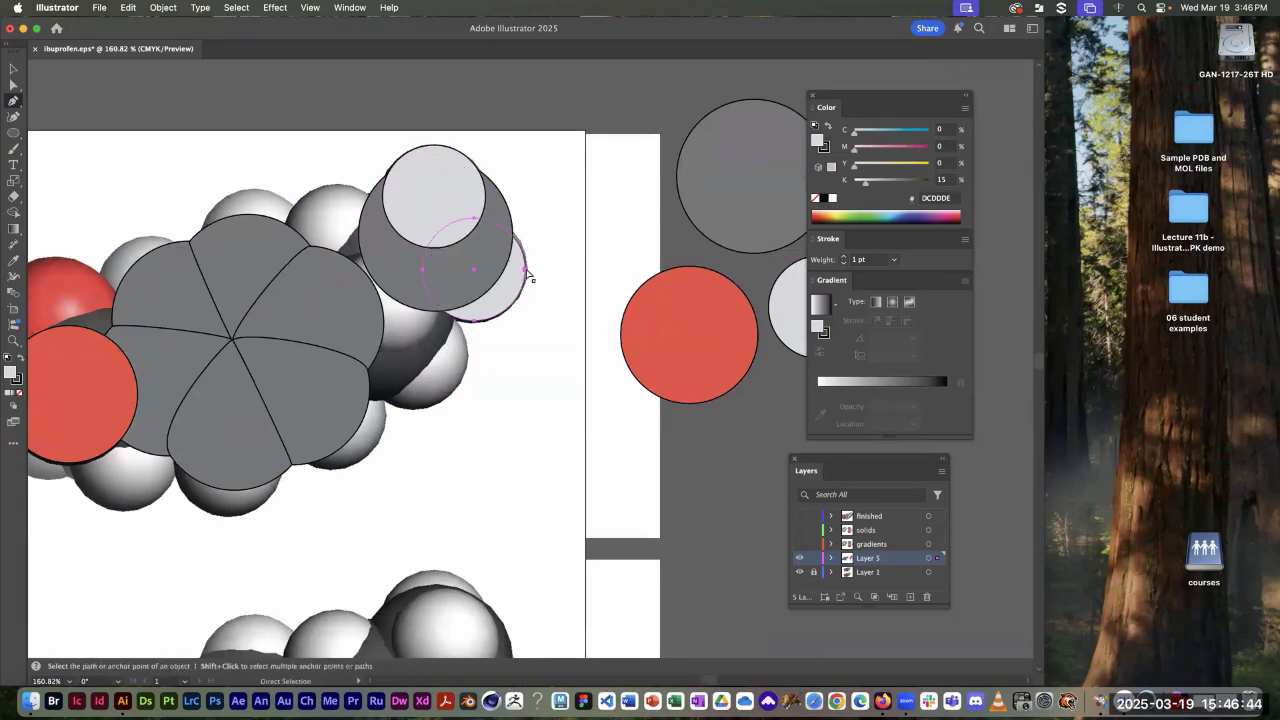
pyautogui.keyDown('super'); pyautogui.click(550, 226); pyautogui.keyUp('super')
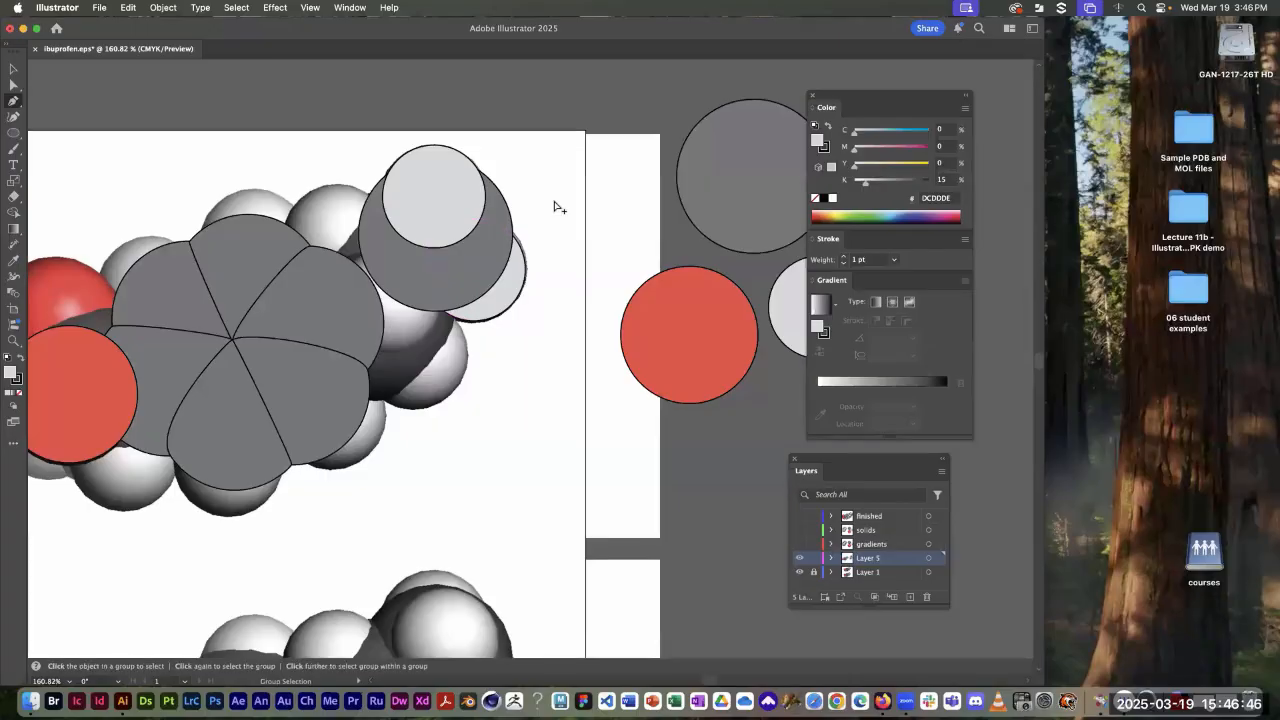
# Step: Set the fill of the methyl group's three circles to none, and send the top hydrogen circle behind the carbon circle
pyautogui.moveTo(550, 172); pyautogui.dragTo(446, 287)
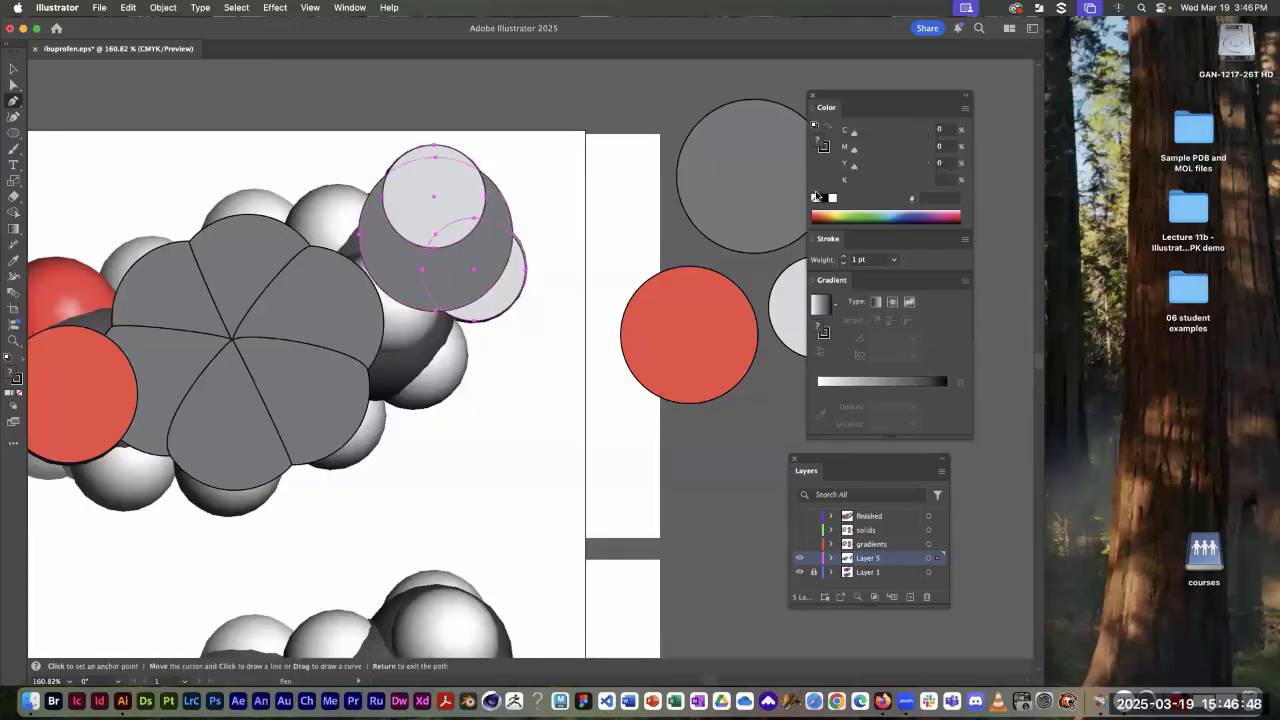
pyautogui.click(814, 198)
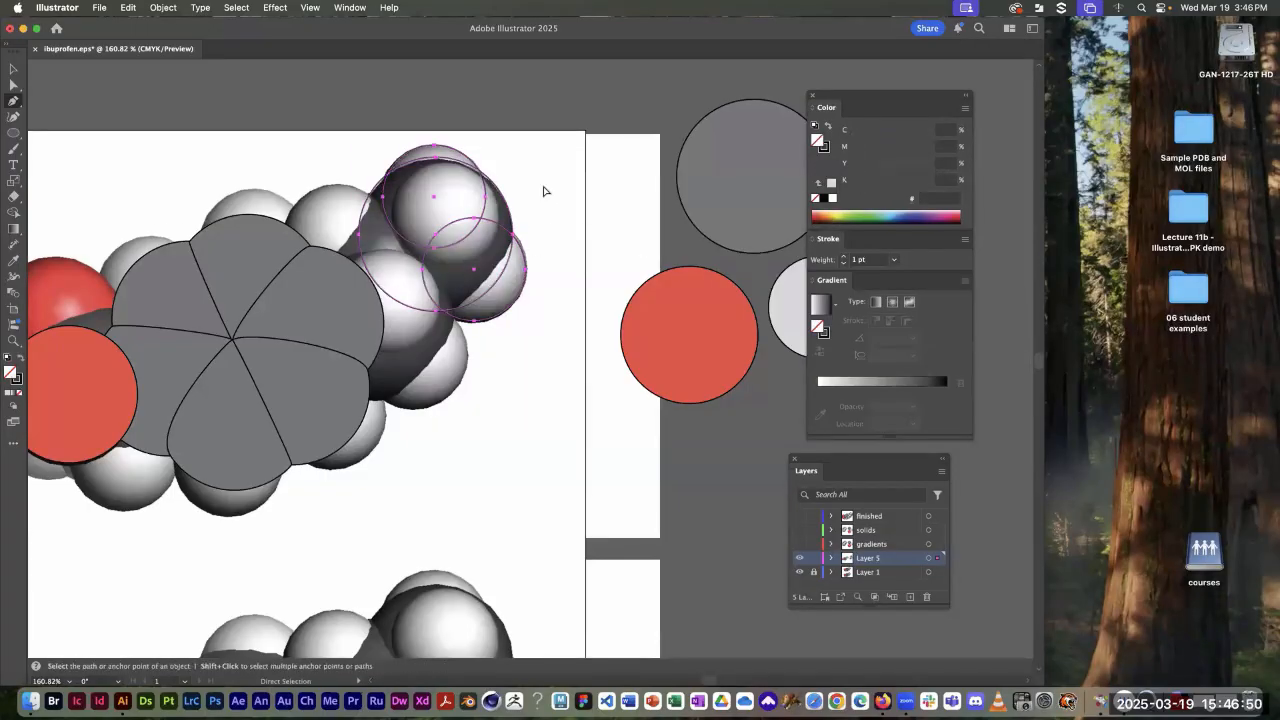
pyautogui.keyDown('super'); pyautogui.click(543, 191); pyautogui.keyUp('super')
pyautogui.keyDown('super'); pyautogui.click(496, 195); pyautogui.keyUp('super')
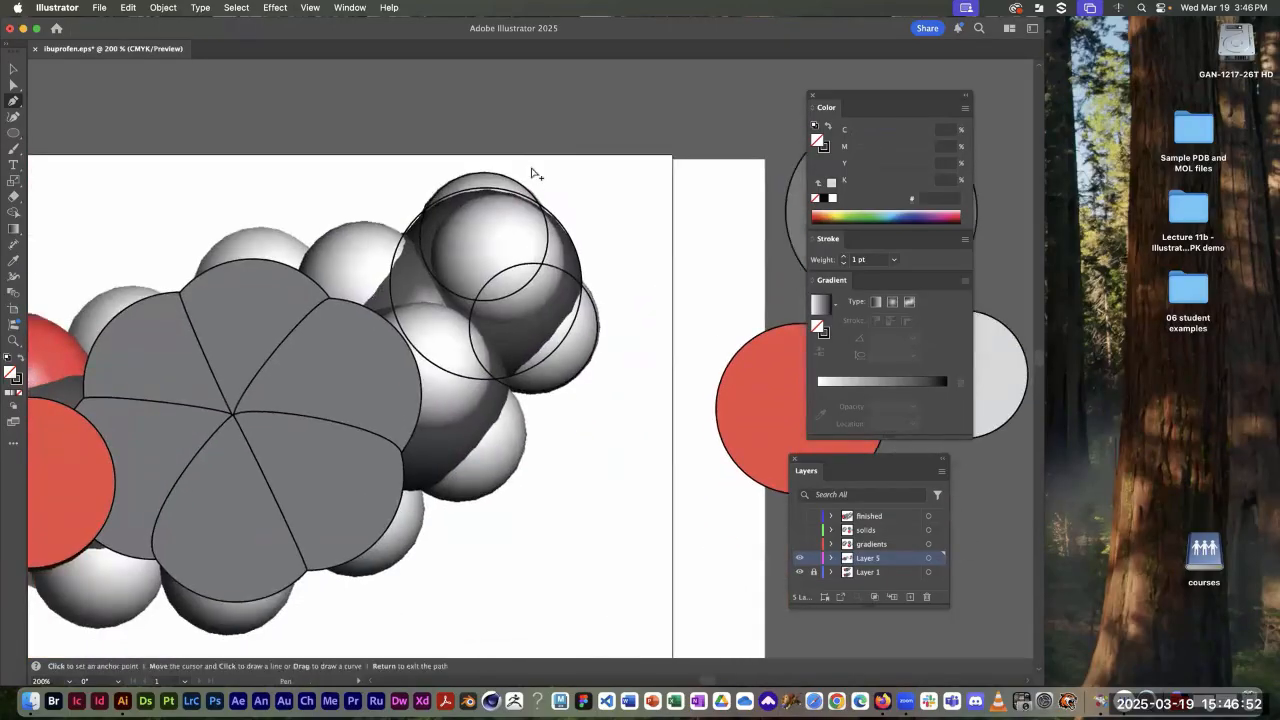
pyautogui.keyDown('alt'); pyautogui.keyDown('super'); pyautogui.click(496, 187); pyautogui.keyUp('super'); pyautogui.keyUp('alt')
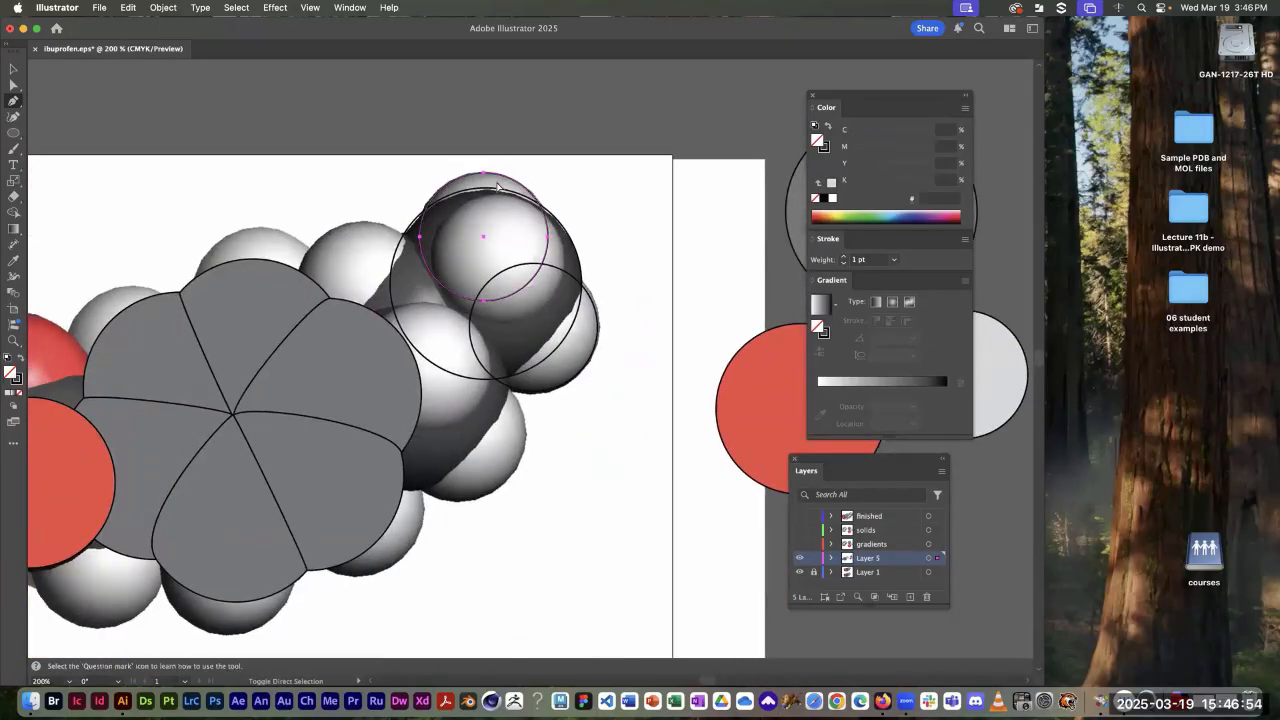
pyautogui.keyDown('super'); pyautogui.click(570, 167); pyautogui.keyUp('super')
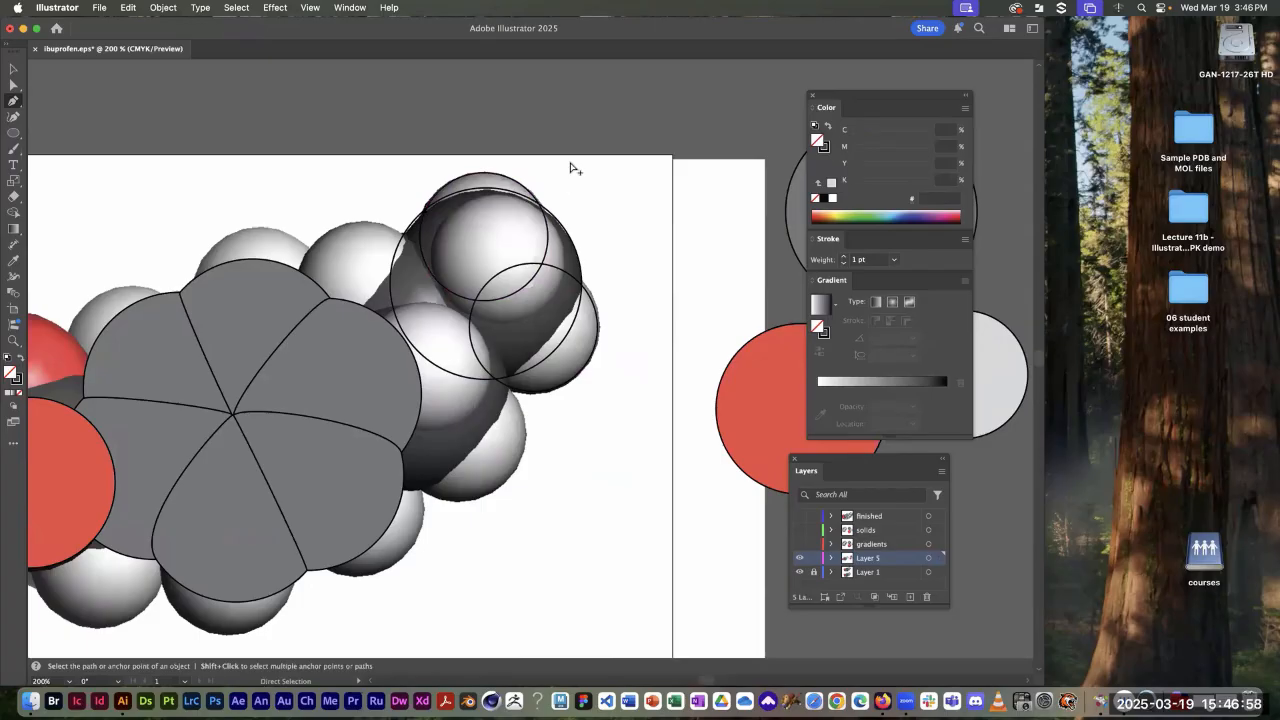
# Step: Place a copy of the hydrogen circle over the methyl group's front hydrogen and bring it to the front
pyautogui.moveTo(536, 200); pyautogui.dragTo(550, 220)
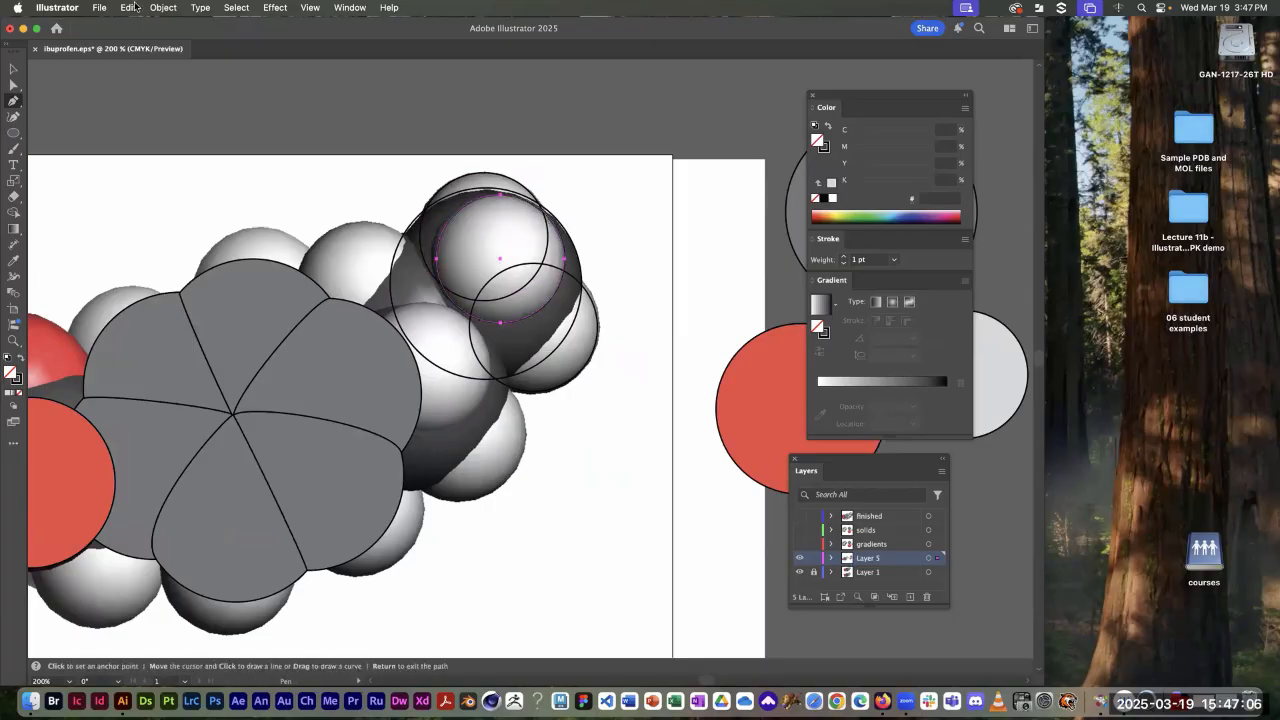
pyautogui.click(165, 10)
pyautogui.moveTo(165, 42)
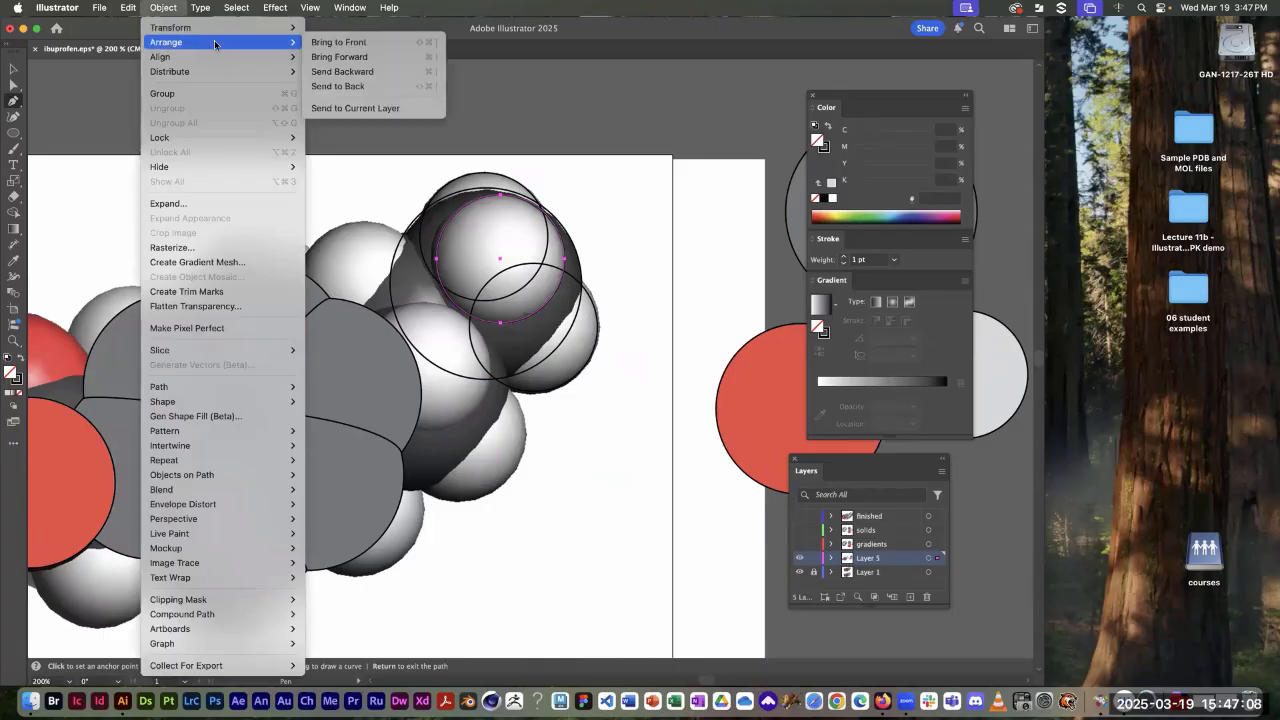
pyautogui.click(337, 43)
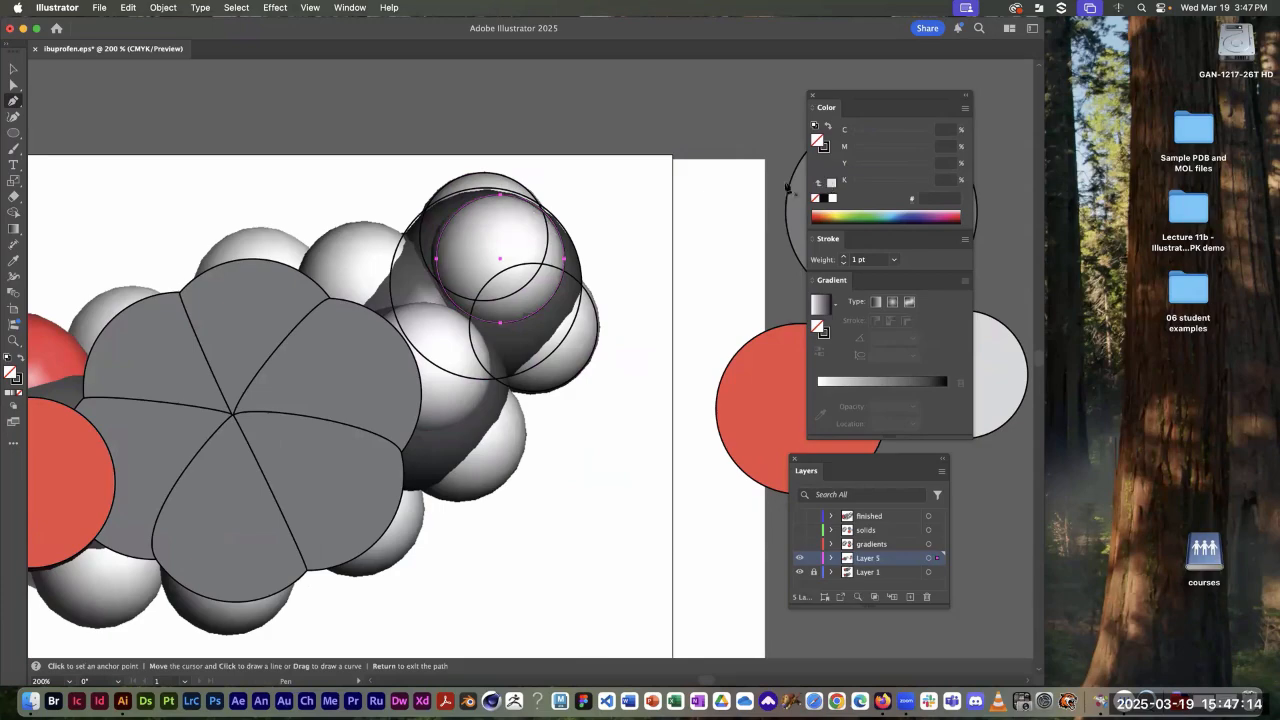
# Step: Fill the methyl group's front, top and lower-right hydrogen circles with light grey (K 15%) and deselect them
pyautogui.click(831, 183)
pyautogui.keyDown('super'); pyautogui.click(527, 192); pyautogui.keyUp('super')
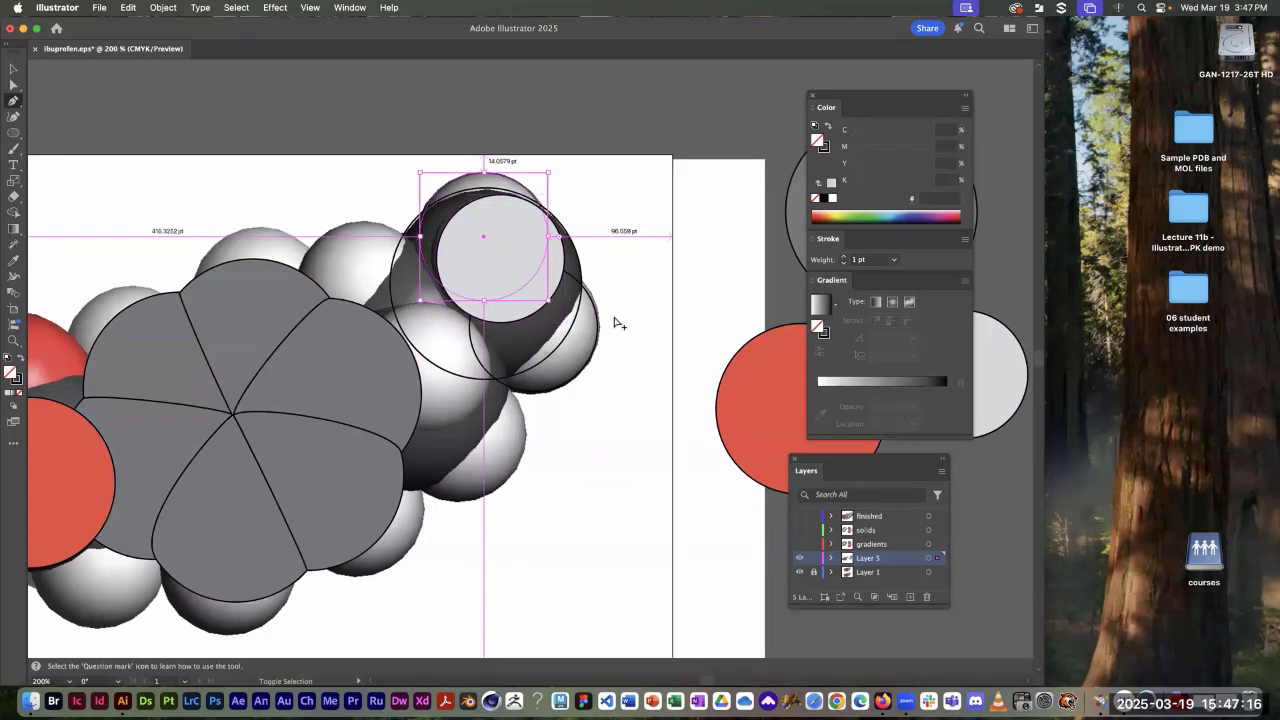
pyautogui.keyDown('shift'); pyautogui.keyDown('super'); pyautogui.click(595, 341); pyautogui.keyUp('super'); pyautogui.keyUp('shift')
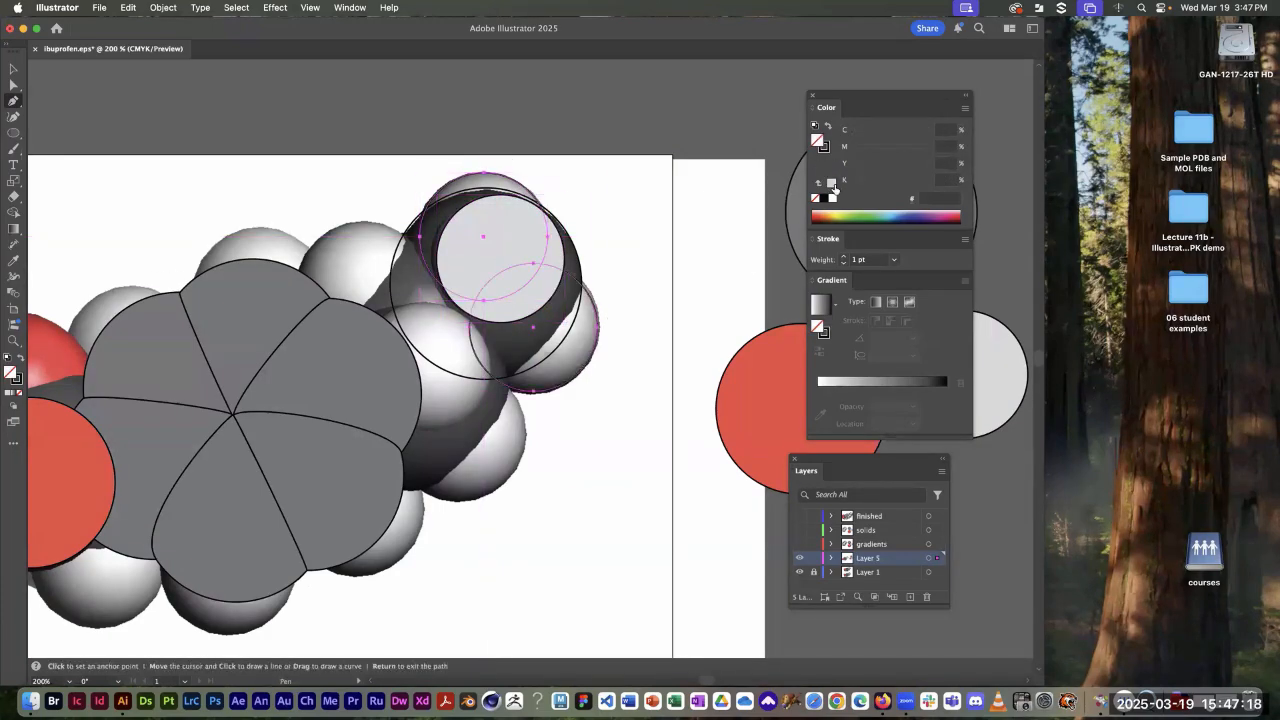
pyautogui.press(',')
pyautogui.keyDown('super'); pyautogui.click(643, 231); pyautogui.keyUp('super')
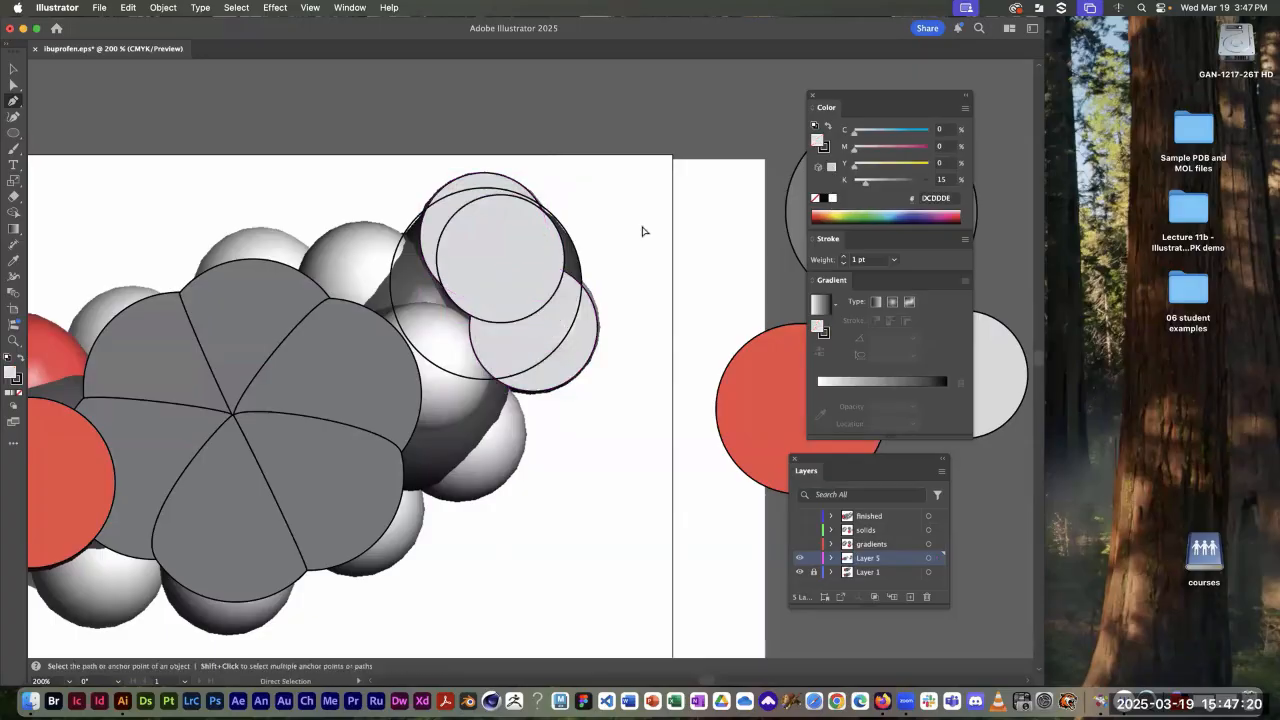
# Step: Fill the methyl carbon circle with the grey sampled from the carbon ring (K 60%) and deselect it
pyautogui.keyDown('super'); pyautogui.click(576, 268); pyautogui.keyUp('super')
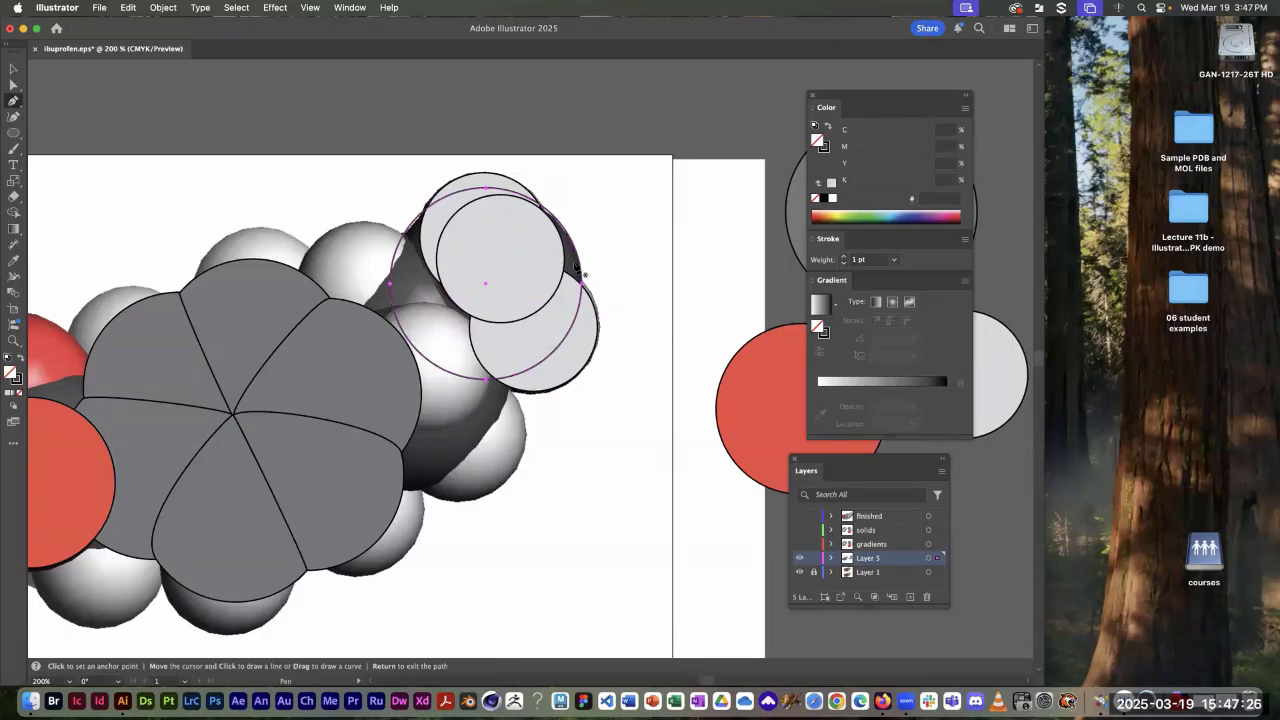
pyautogui.press('i')
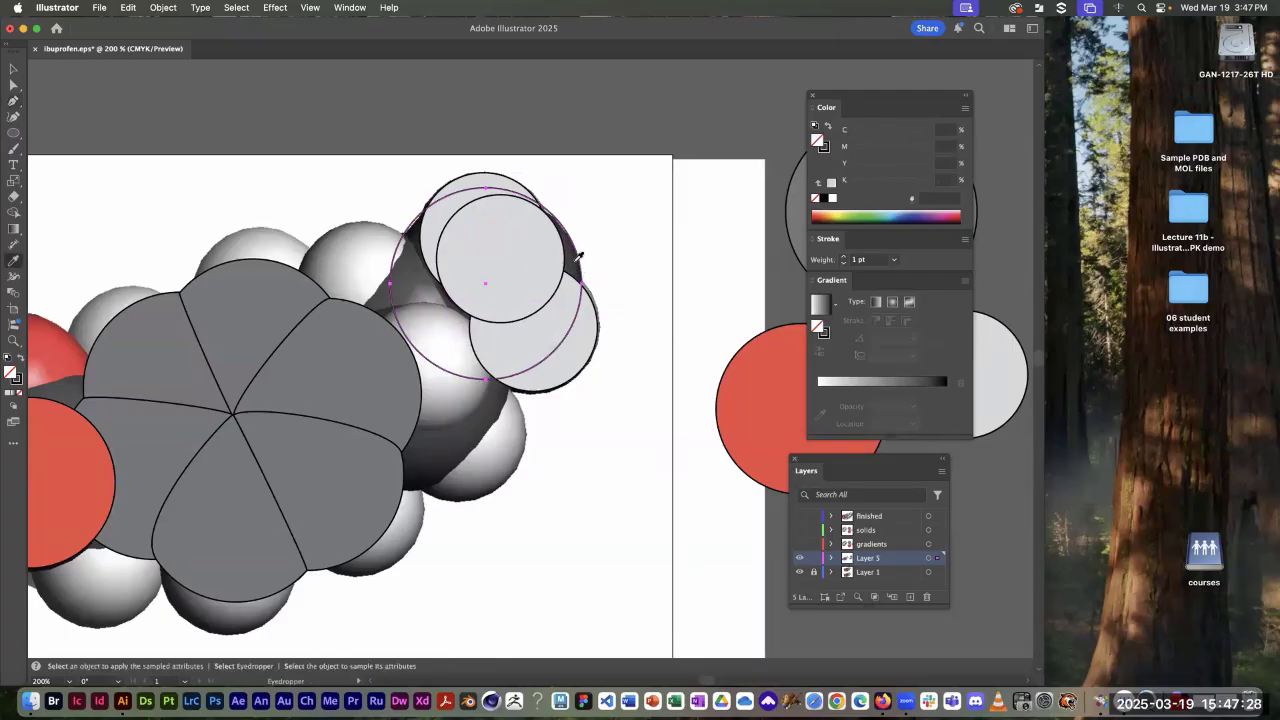
pyautogui.click(352, 370)
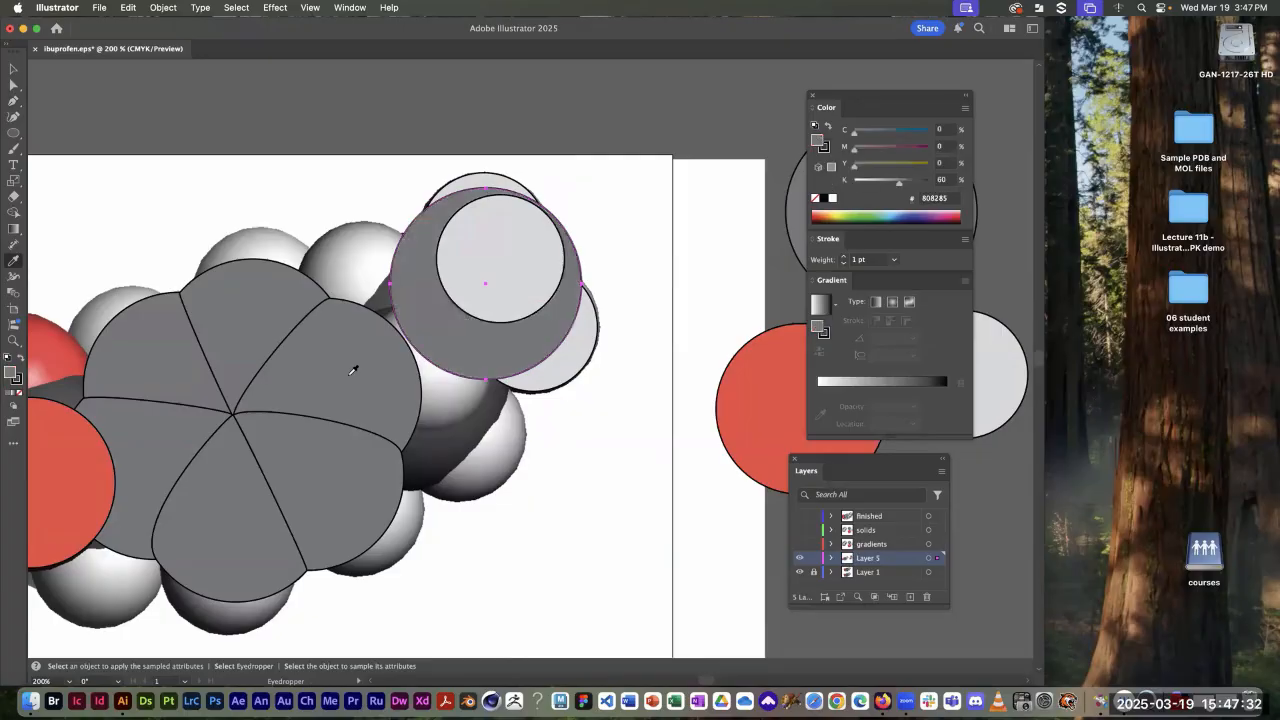
pyautogui.press('a')
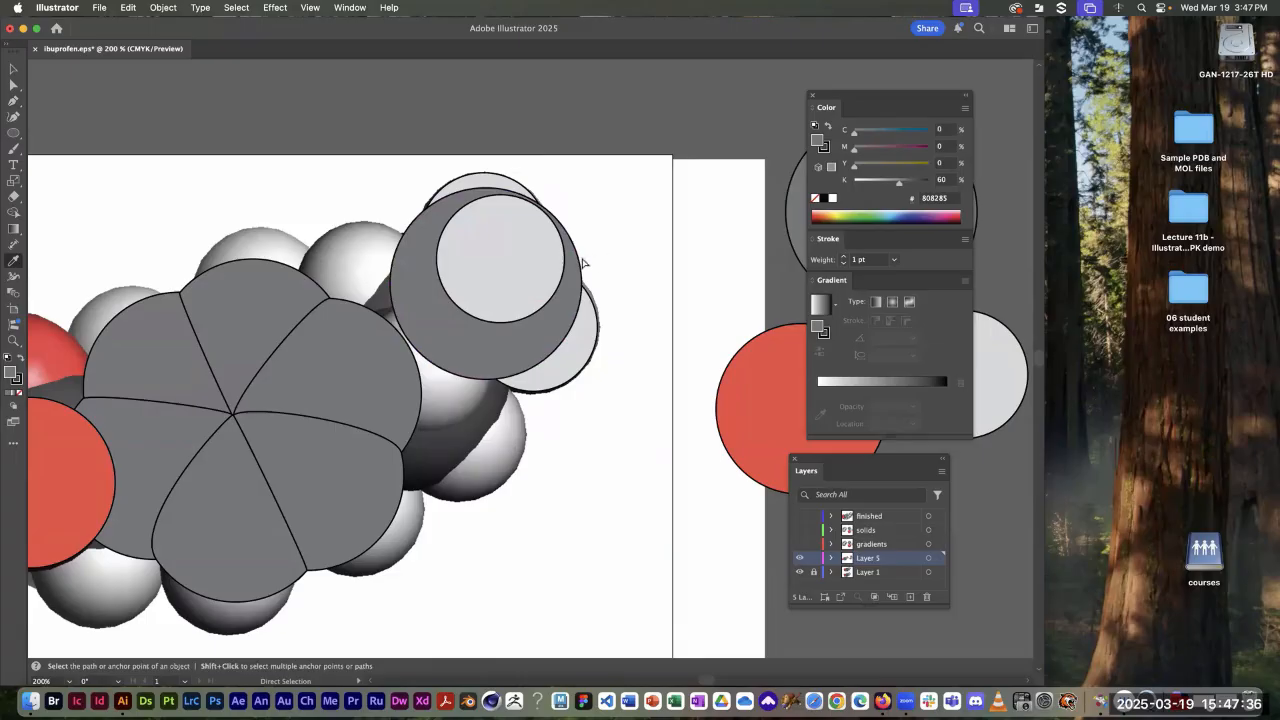
# Step: Set the fill of the methyl carbon circle and its lower-right hydrogen circle to none
pyautogui.press('alt')
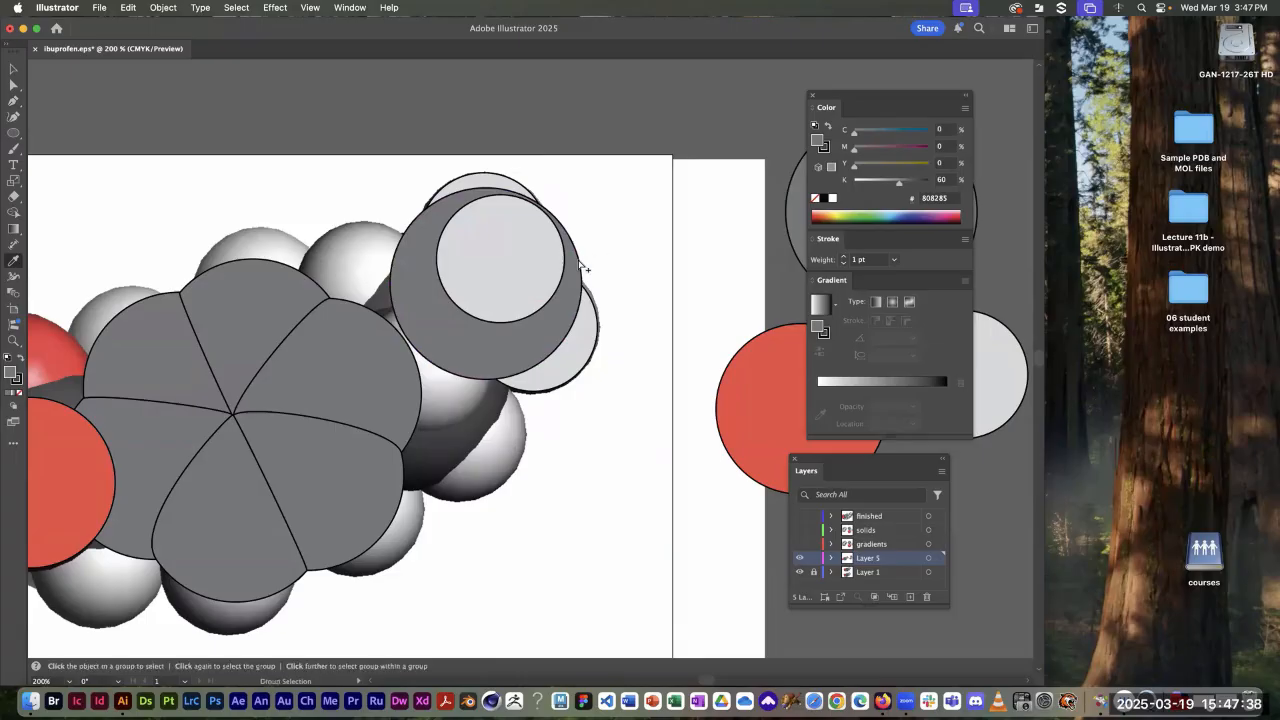
pyautogui.keyDown('alt'); pyautogui.click(583, 268); pyautogui.keyUp('alt')
pyautogui.press('i')
pyautogui.click(816, 199)
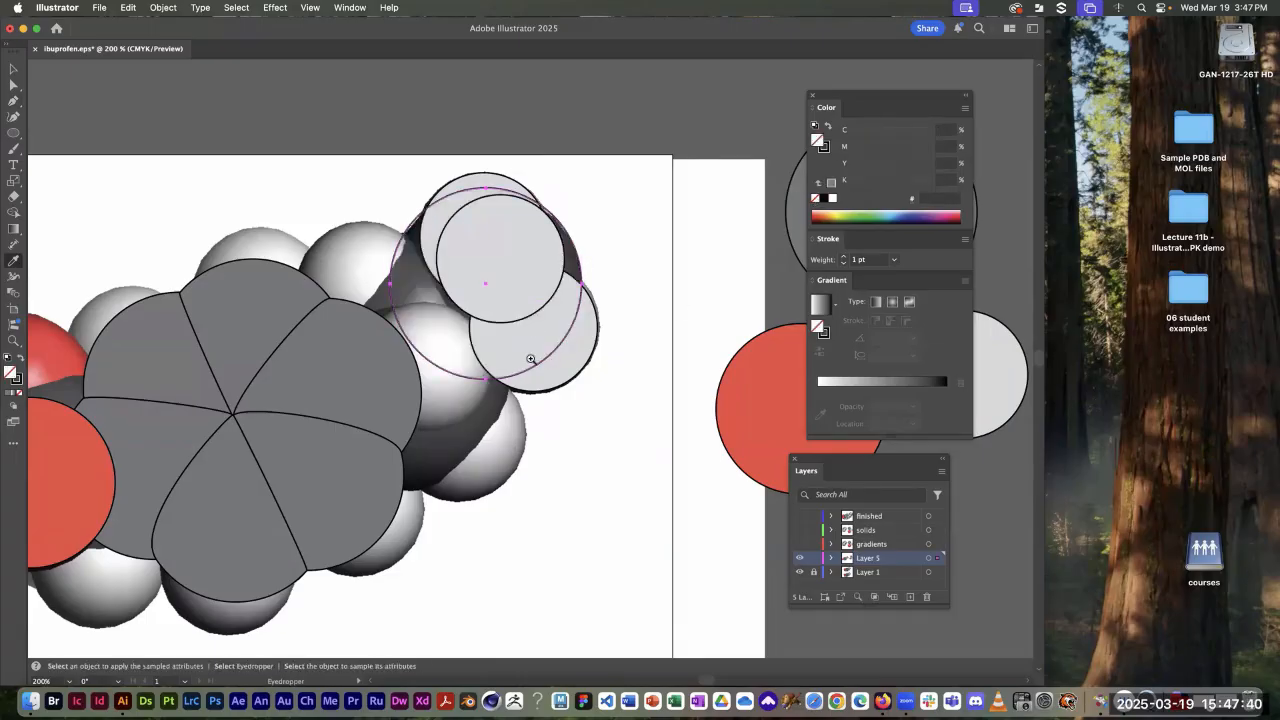
pyautogui.press('super')
pyautogui.press('alt')
pyautogui.moveTo(624, 333); pyautogui.dragTo(589, 363)
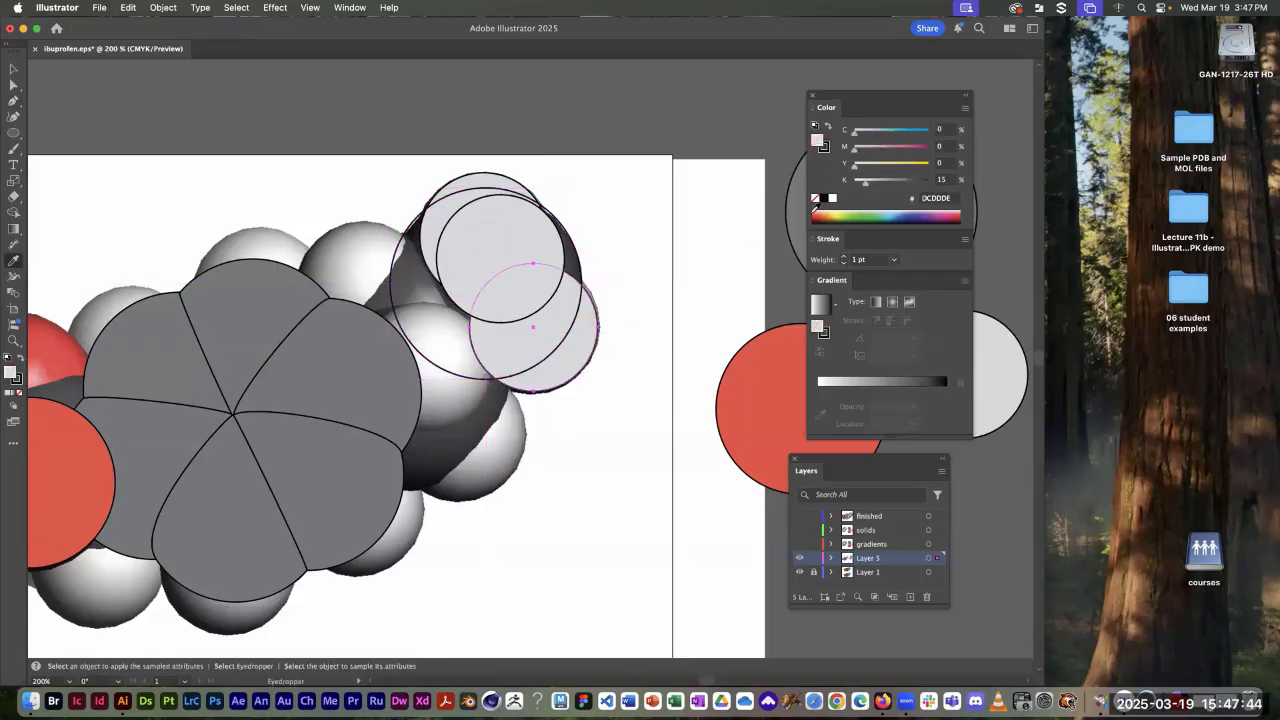
pyautogui.click(816, 199)
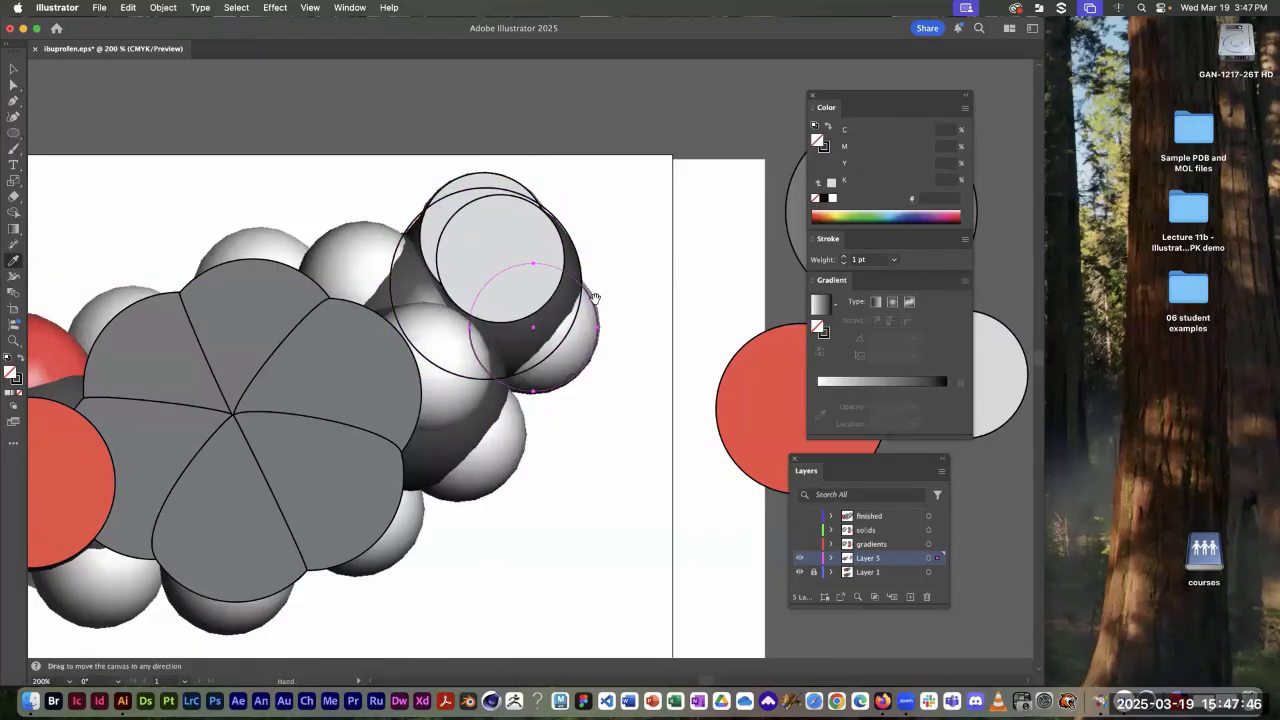
# Step: Add an anchor point where the methyl carbon circle crosses the hydrogen's lower edge, and curve the arc inward along the atom boundary
pyautogui.keyDown('super'); pyautogui.click(592, 296); pyautogui.keyUp('super')
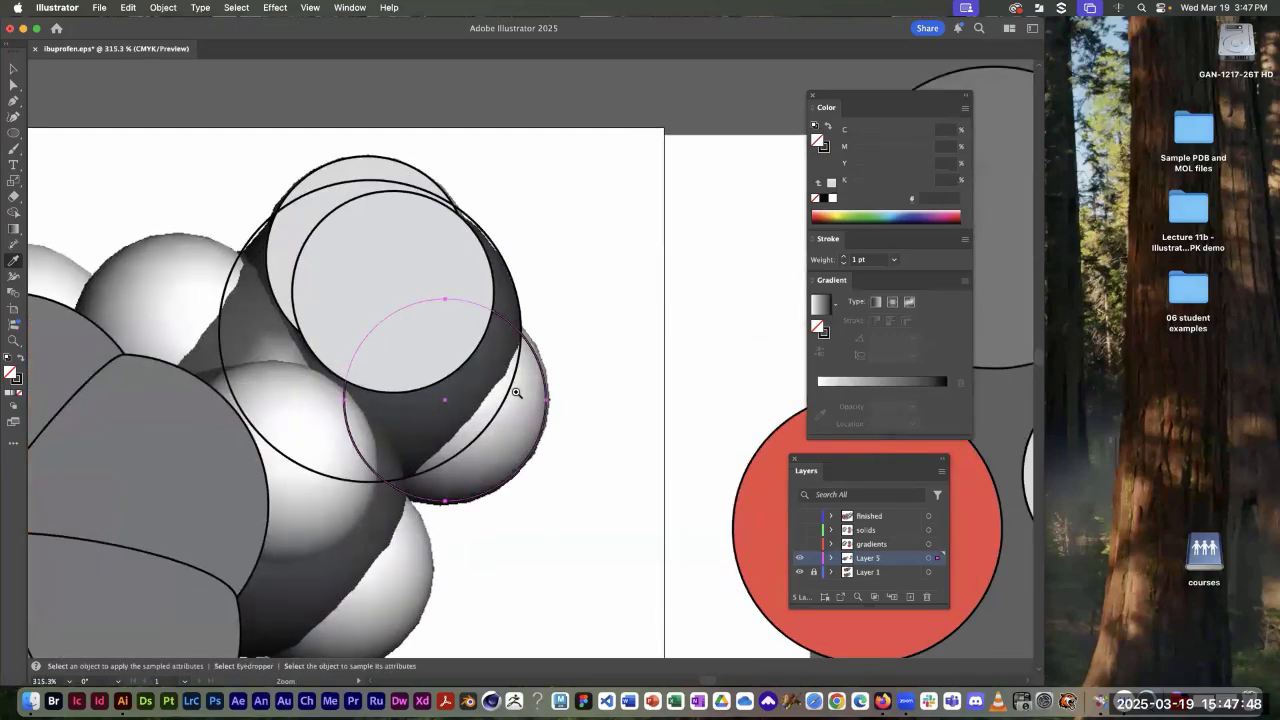
pyautogui.keyDown('super'); pyautogui.click(516, 393); pyautogui.keyUp('super')
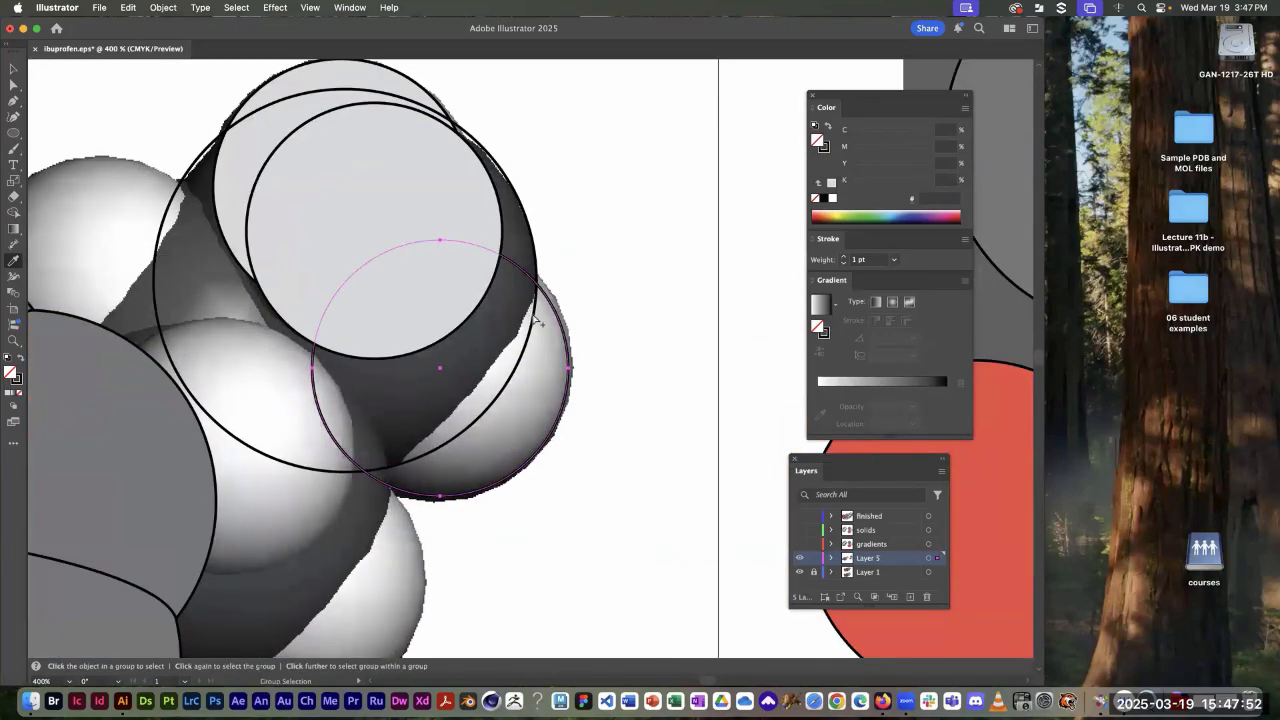
pyautogui.keyDown('super'); pyautogui.click(538, 308); pyautogui.keyUp('super')
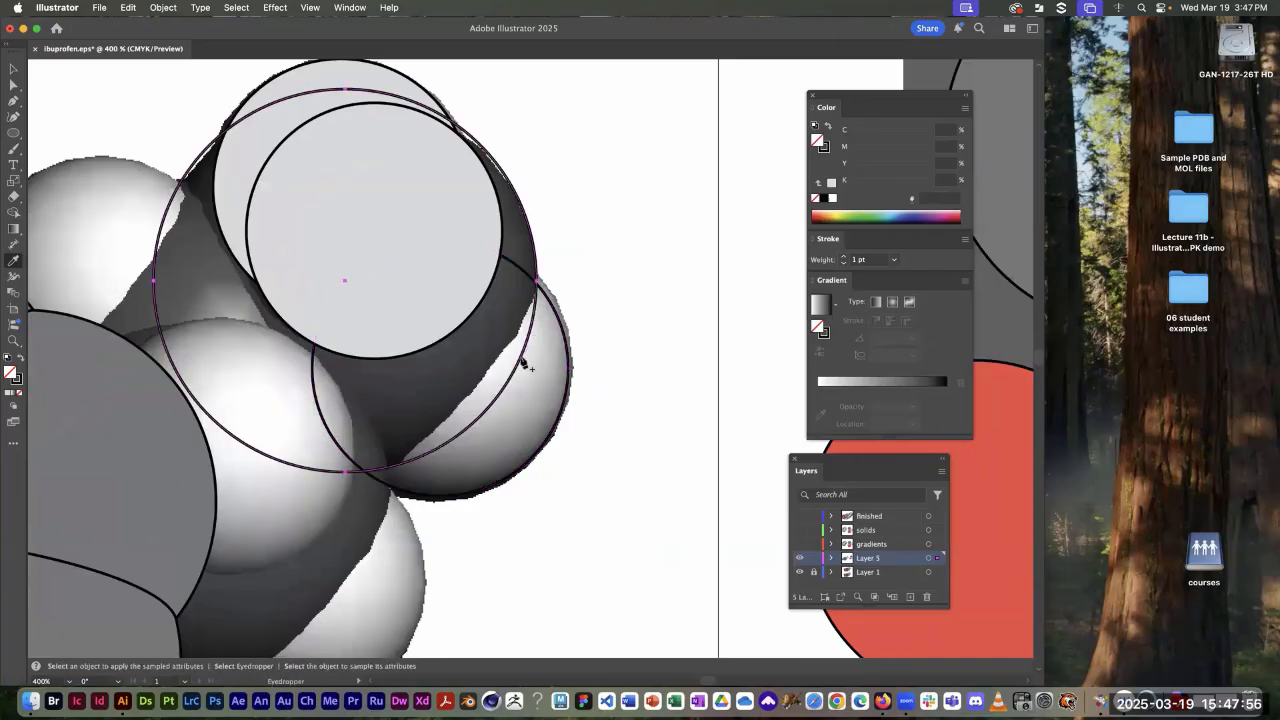
pyautogui.press('+')
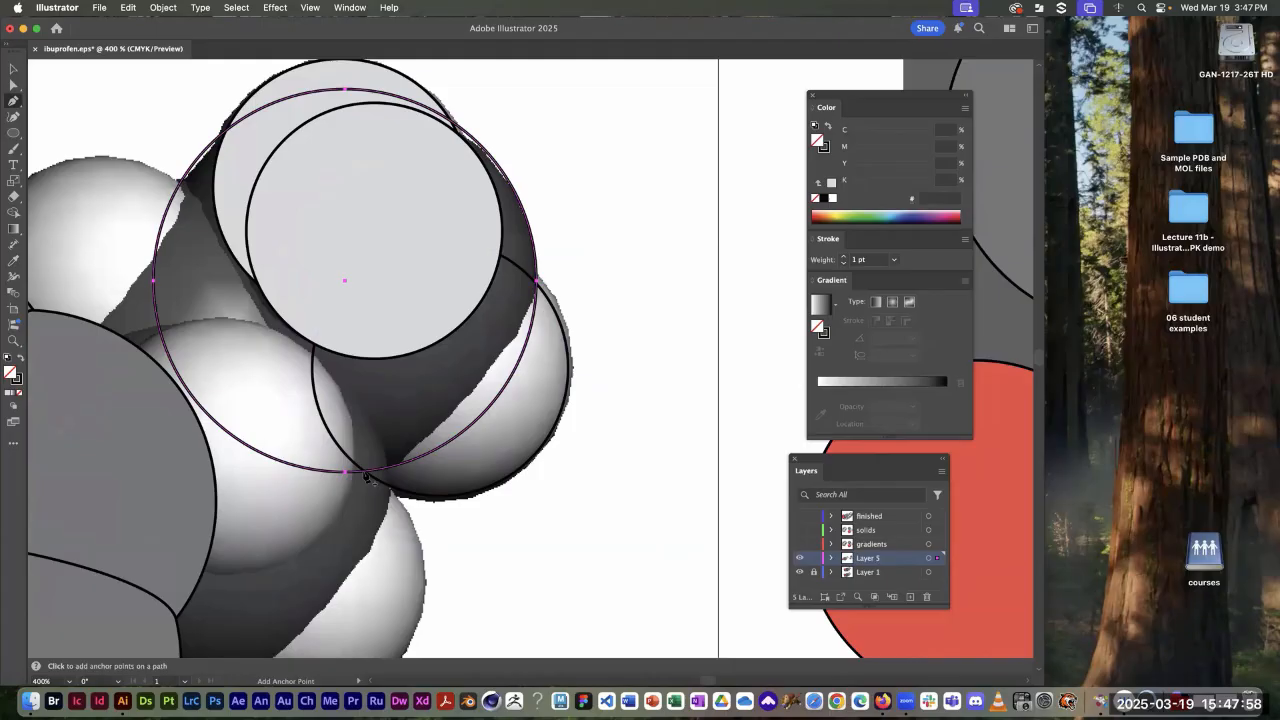
pyautogui.click(364, 471)
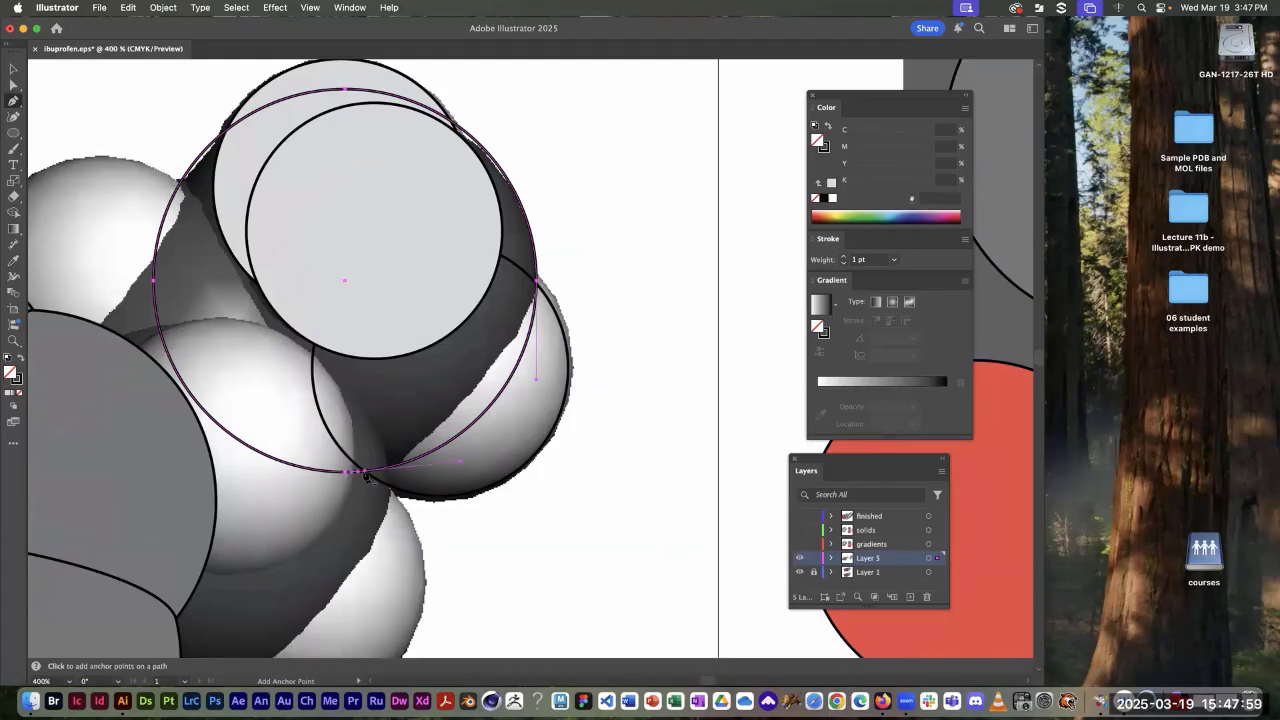
pyautogui.keyDown('super'); pyautogui.click(497, 414); pyautogui.keyUp('super')
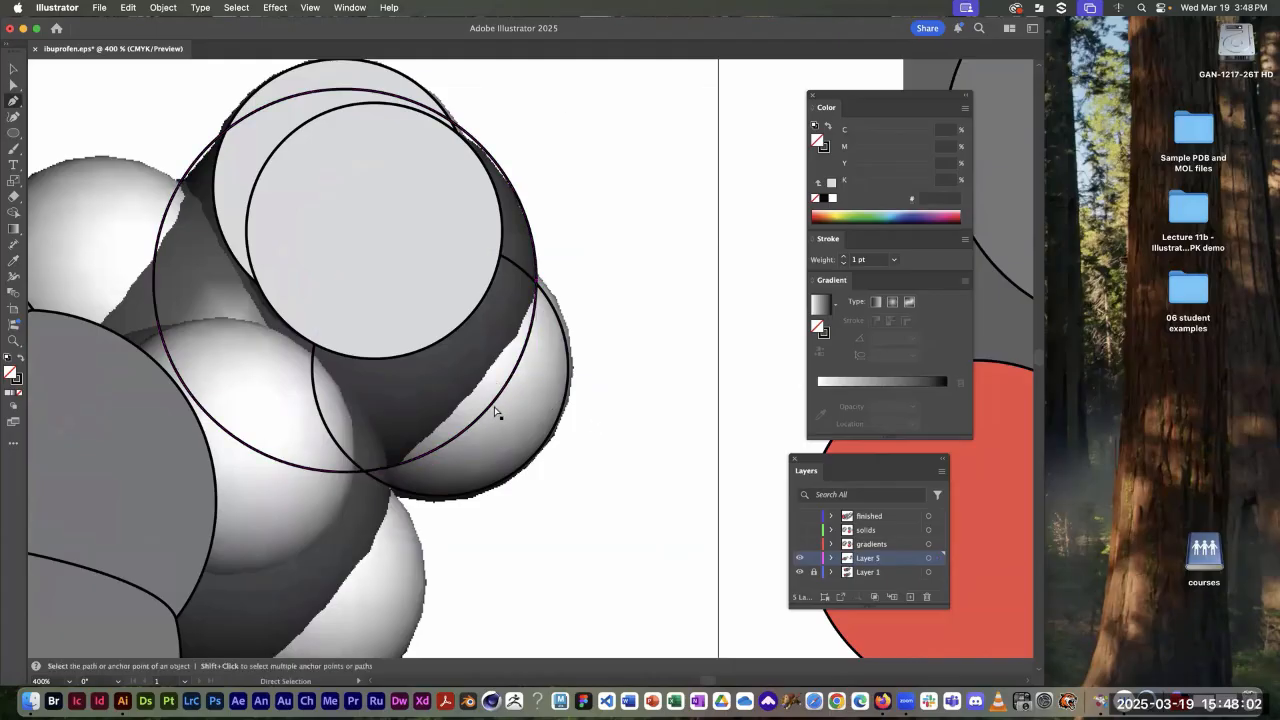
pyautogui.moveTo(494, 406); pyautogui.dragTo(482, 394)
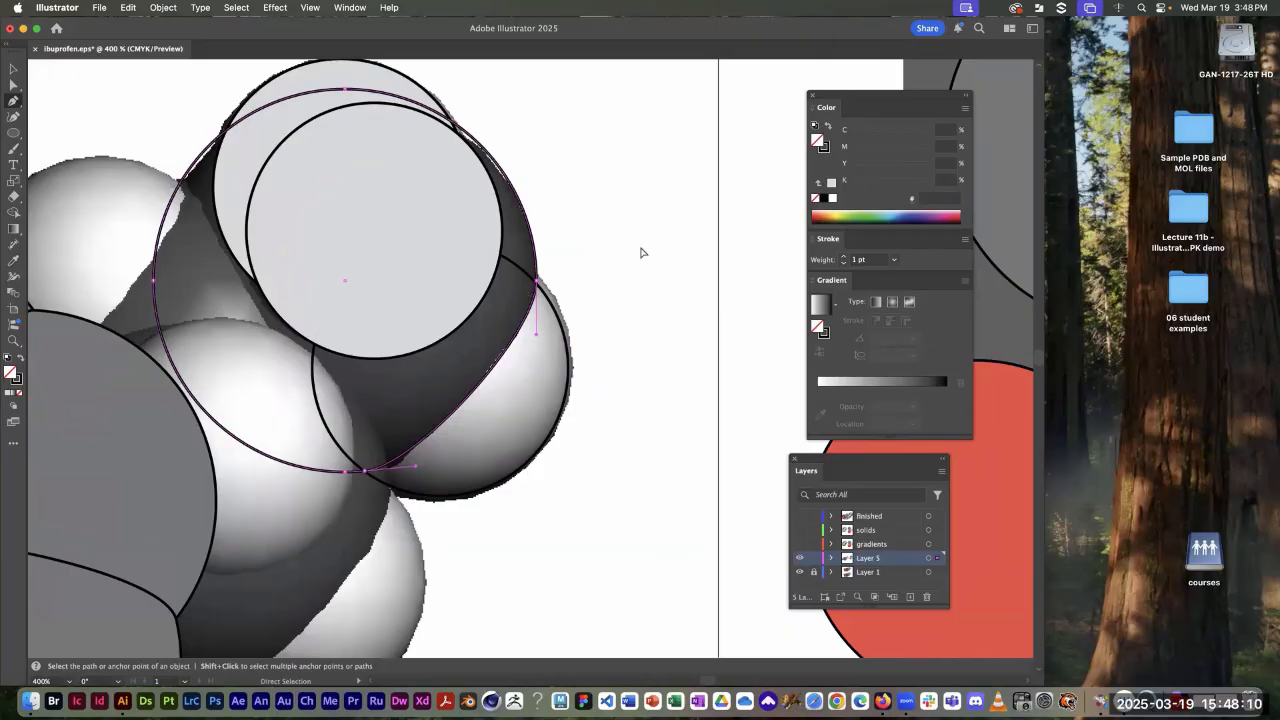
# Step: Fill the methyl group's lower-right hydrogen circle with light grey (K 15%)
pyautogui.moveTo(610, 314); pyautogui.dragTo(543, 379)
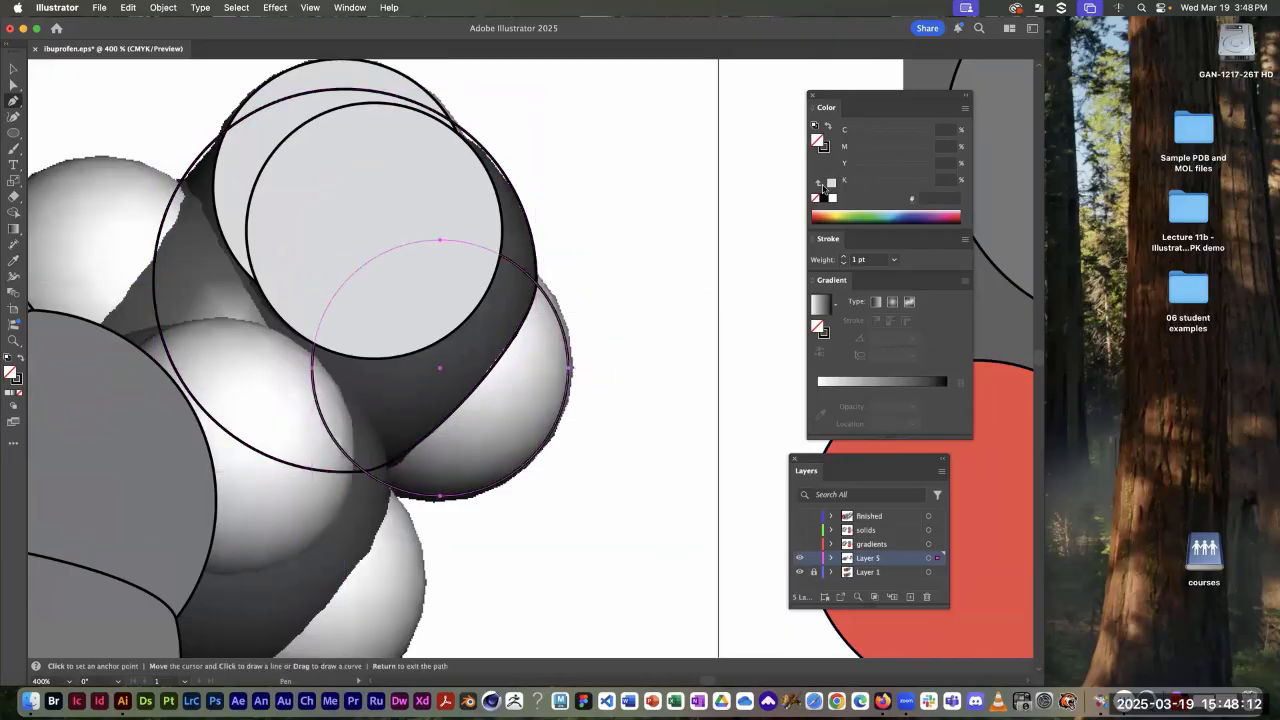
pyautogui.click(831, 184)
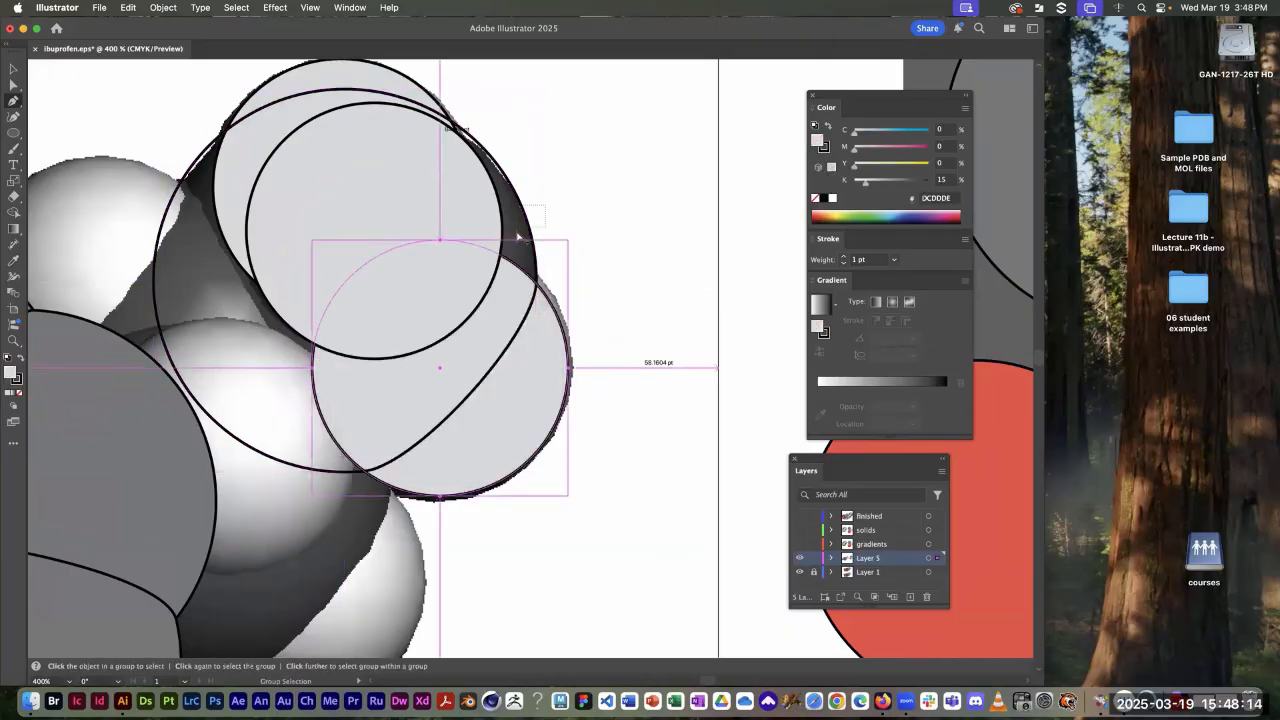
# Step: Fill the methyl carbon shape with the grey (K 60%) sampled from the adjacent ring carbon
pyautogui.keyDown('alt'); pyautogui.keyDown('super'); pyautogui.click(519, 233); pyautogui.keyUp('super'); pyautogui.keyUp('alt')
pyautogui.press('i')
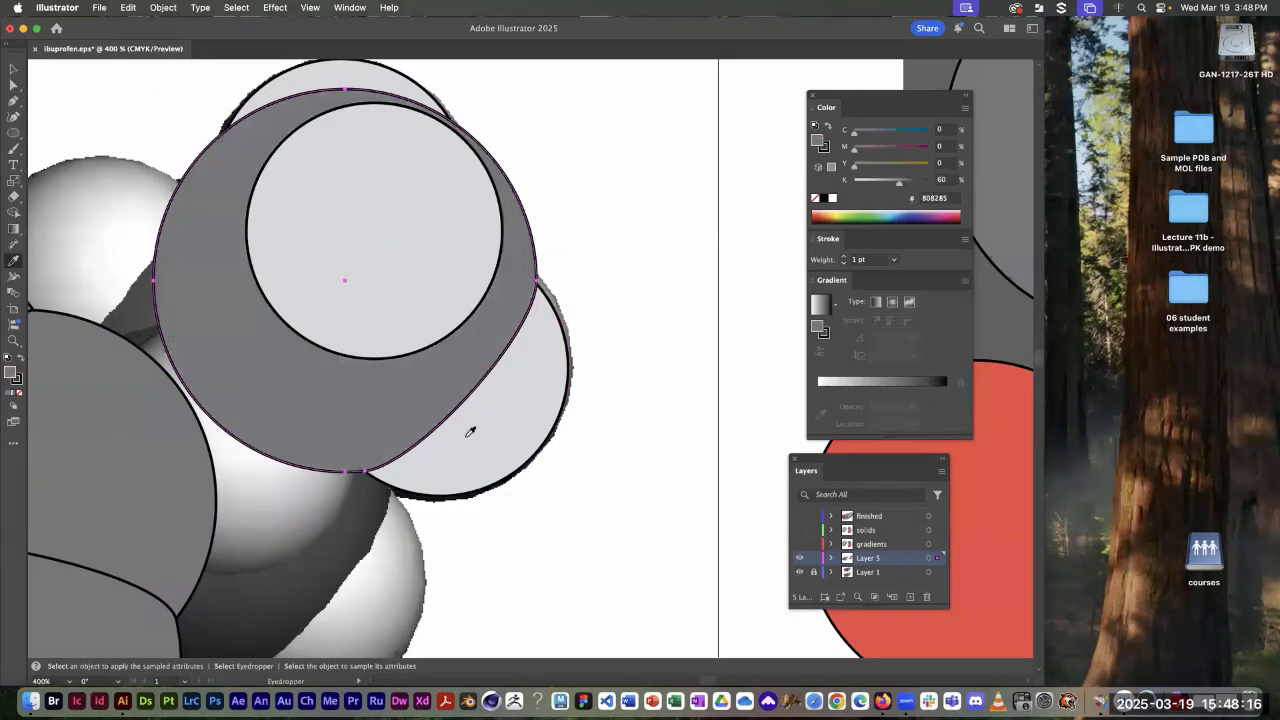
pyautogui.click(182, 414)
# Step: Move the red oxygen reference circle so it sits beside the grey carbon reference circle, off the artboard
pyautogui.press('super+space')
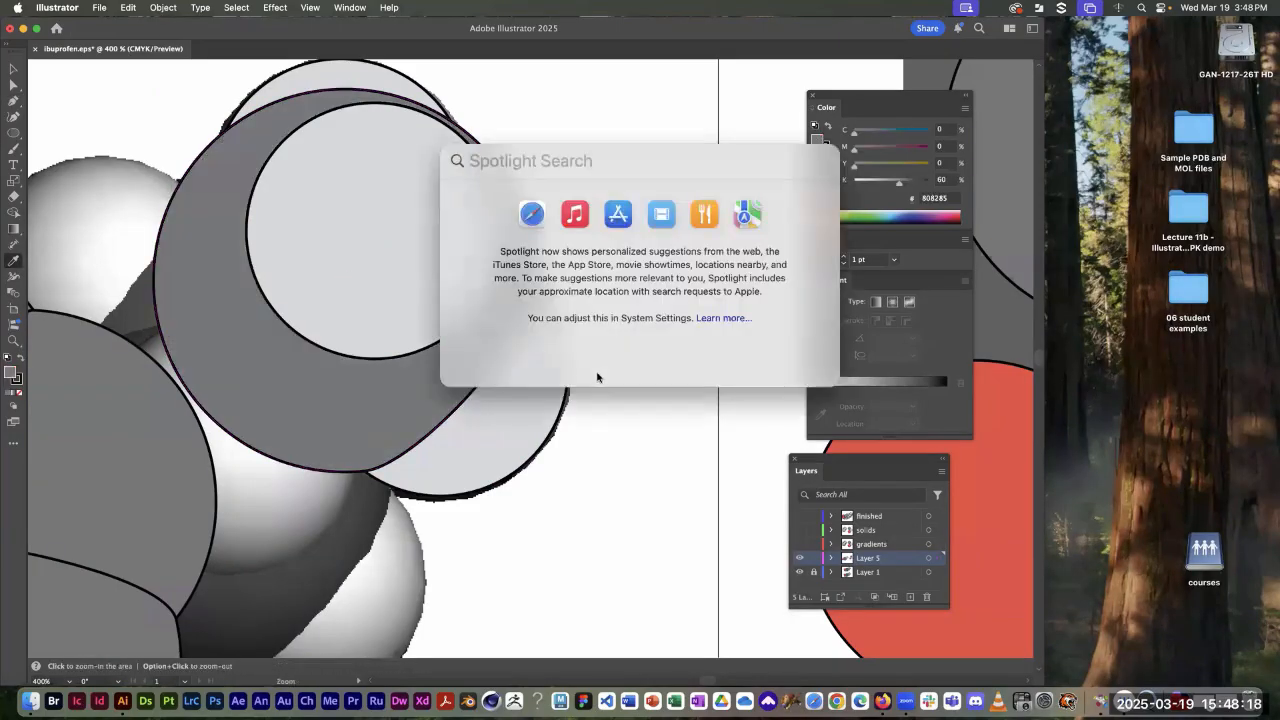
pyautogui.keyDown('alt'); pyautogui.keyDown('super'); pyautogui.click(611, 488); pyautogui.keyUp('super'); pyautogui.keyUp('alt')
pyautogui.keyDown('alt'); pyautogui.keyDown('super'); pyautogui.click(611, 486); pyautogui.keyUp('super'); pyautogui.keyUp('alt')
pyautogui.keyDown('alt'); pyautogui.keyDown('super'); pyautogui.click(609, 485); pyautogui.keyUp('super'); pyautogui.keyUp('alt')
pyautogui.keyDown('alt'); pyautogui.keyDown('super'); pyautogui.click(607, 485); pyautogui.keyUp('super'); pyautogui.keyUp('alt')
pyautogui.moveTo(384, 329); pyautogui.dragTo(517, 417)
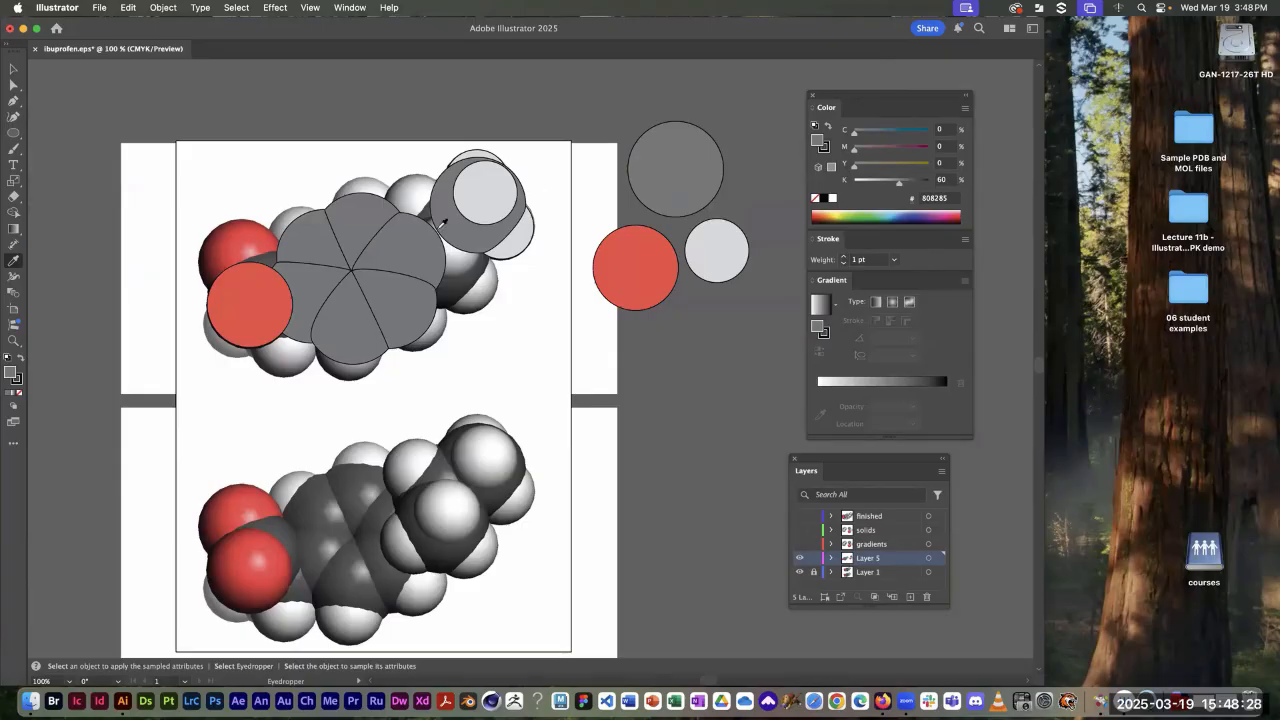
pyautogui.hscroll(5, 590, 219)
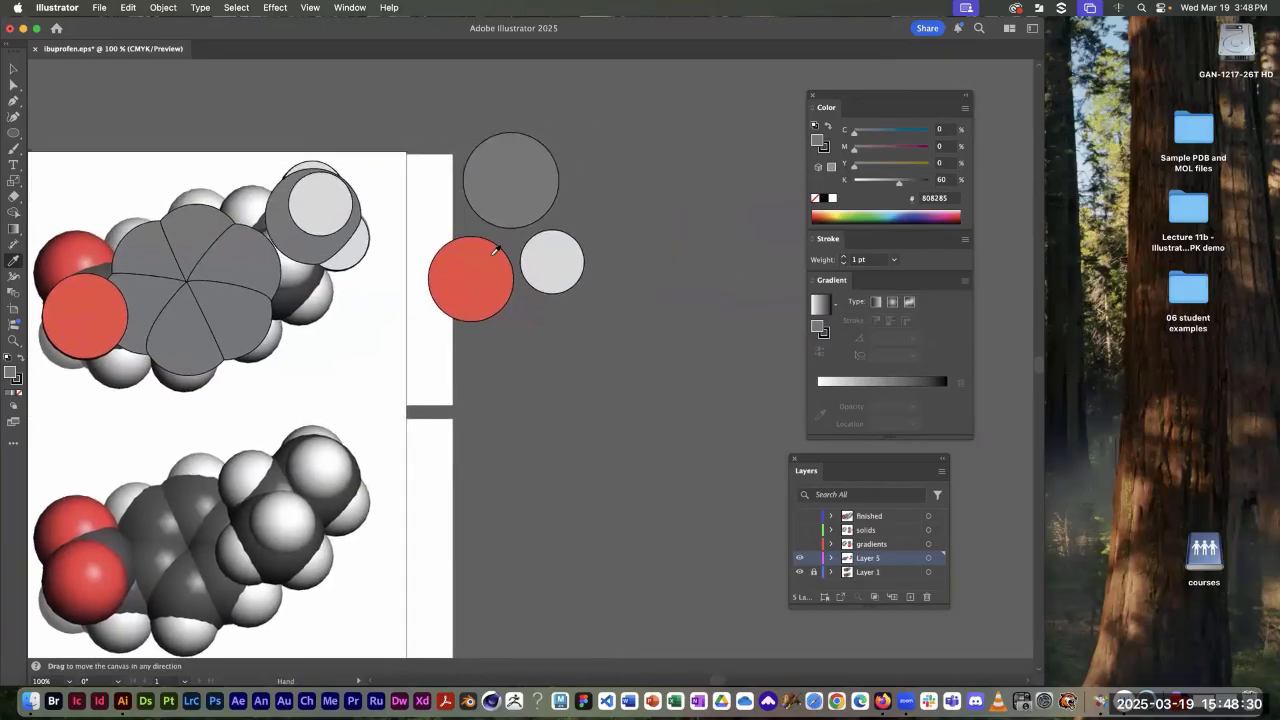
pyautogui.moveTo(504, 256); pyautogui.dragTo(639, 176)
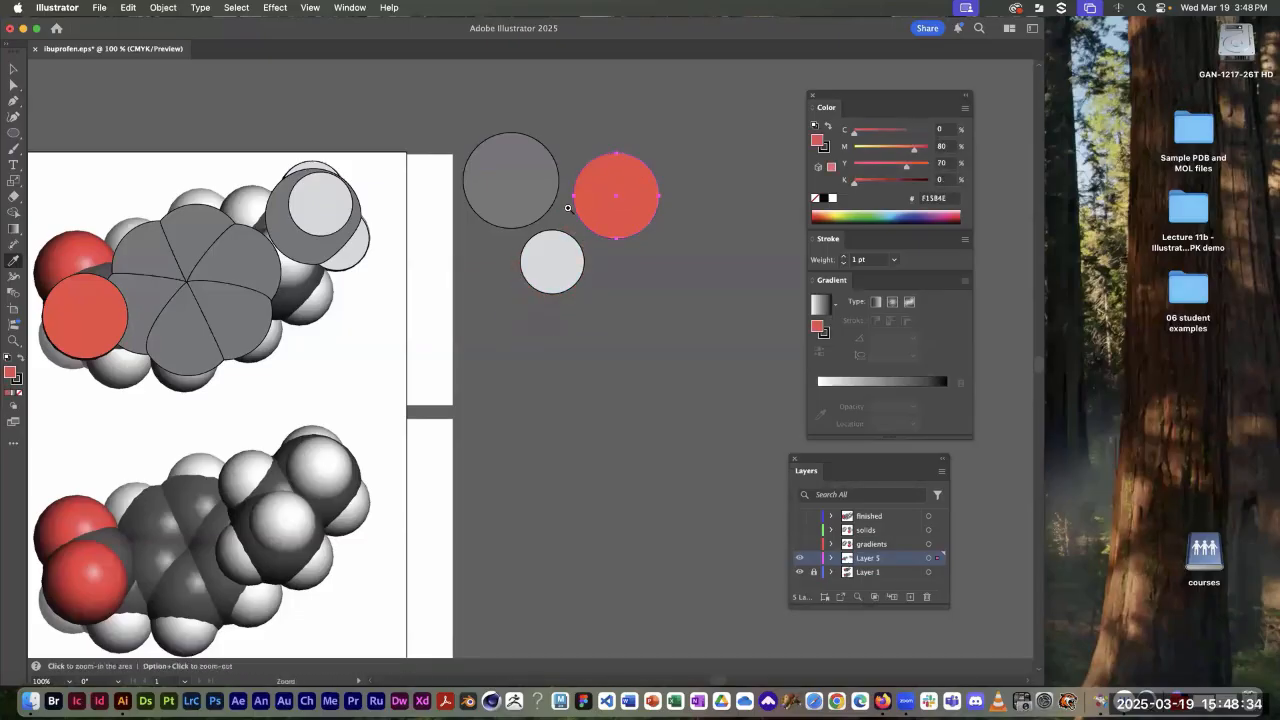
# Step: Apply a white-to-black radial gradient to the grey carbon reference circle
pyautogui.press('super+equal')
pyautogui.press('super+equal')
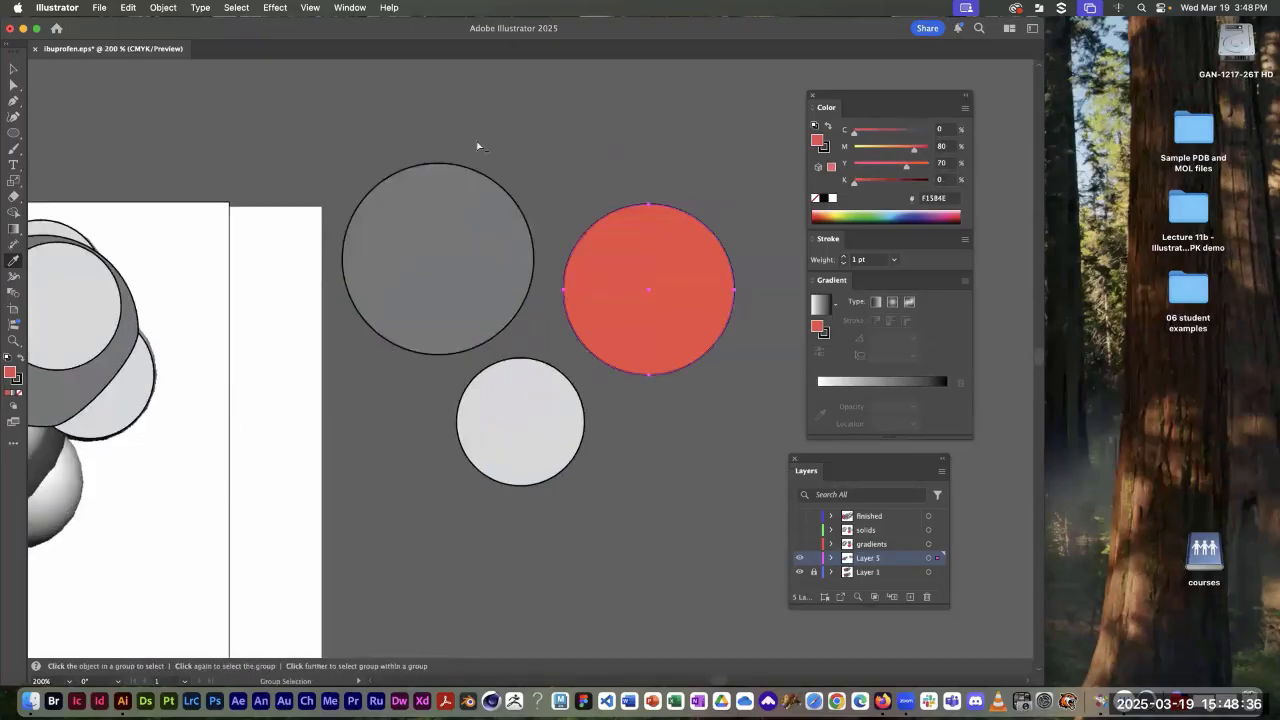
pyautogui.keyDown('super'); pyautogui.click(453, 188); pyautogui.keyUp('super')
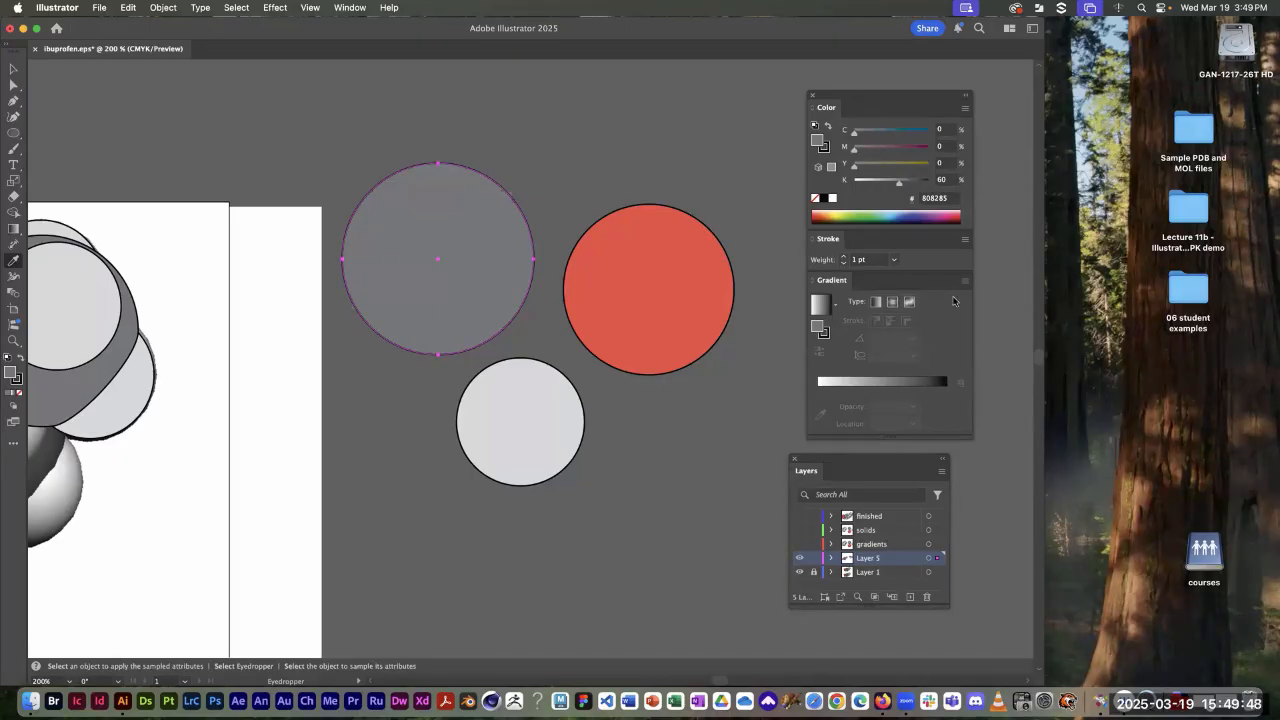
pyautogui.click(820, 307)
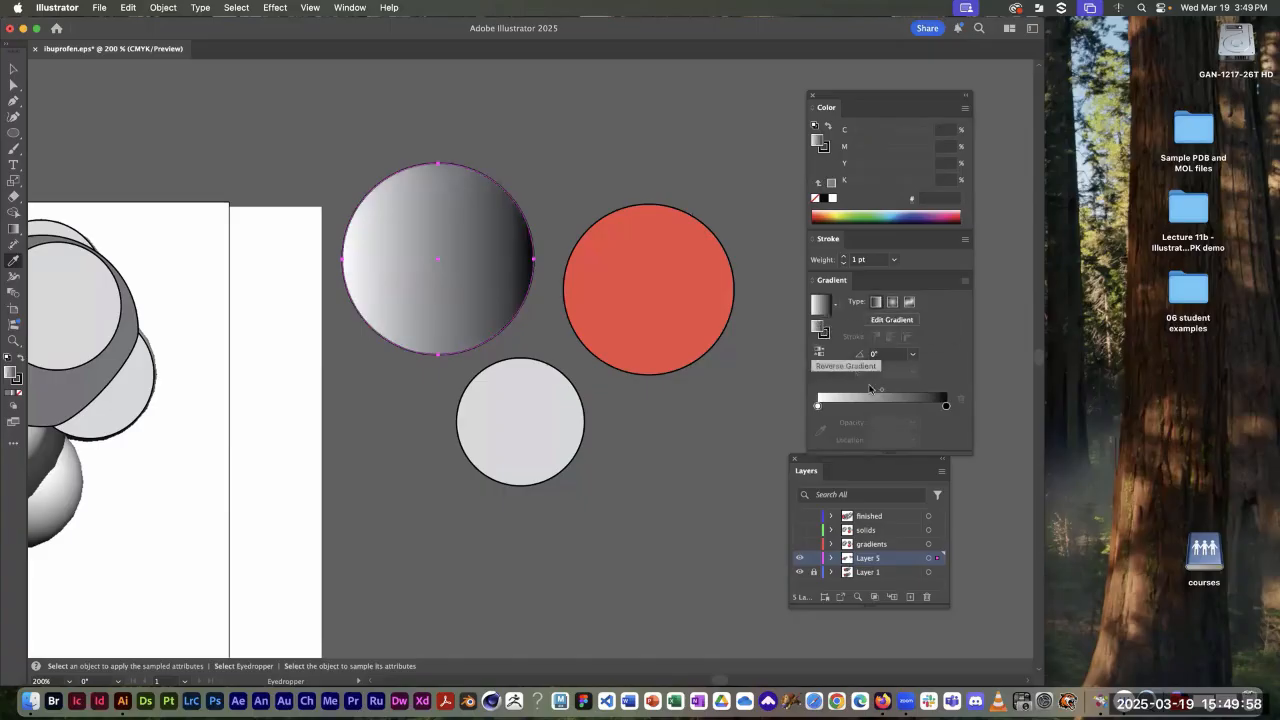
pyautogui.click(893, 303)
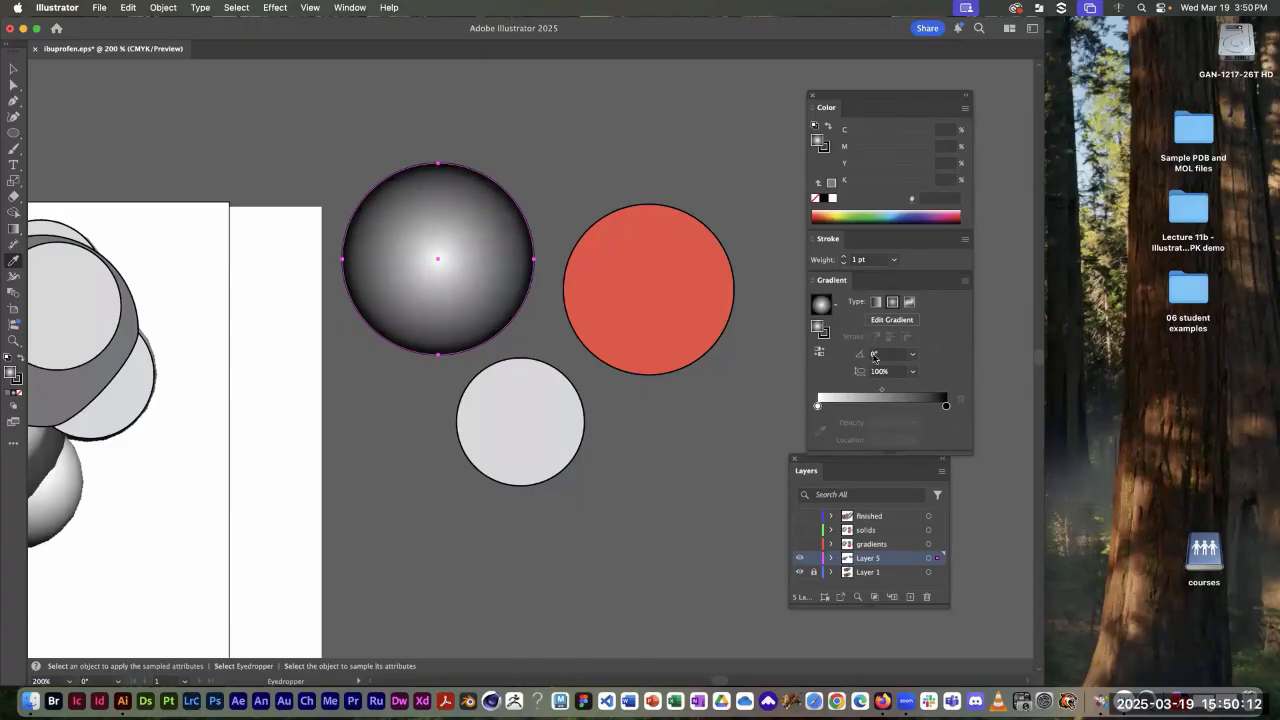
# Step: Add a middle stop to the carbon gradient at about 37% and set its color to K 60%
pyautogui.click(817, 405)
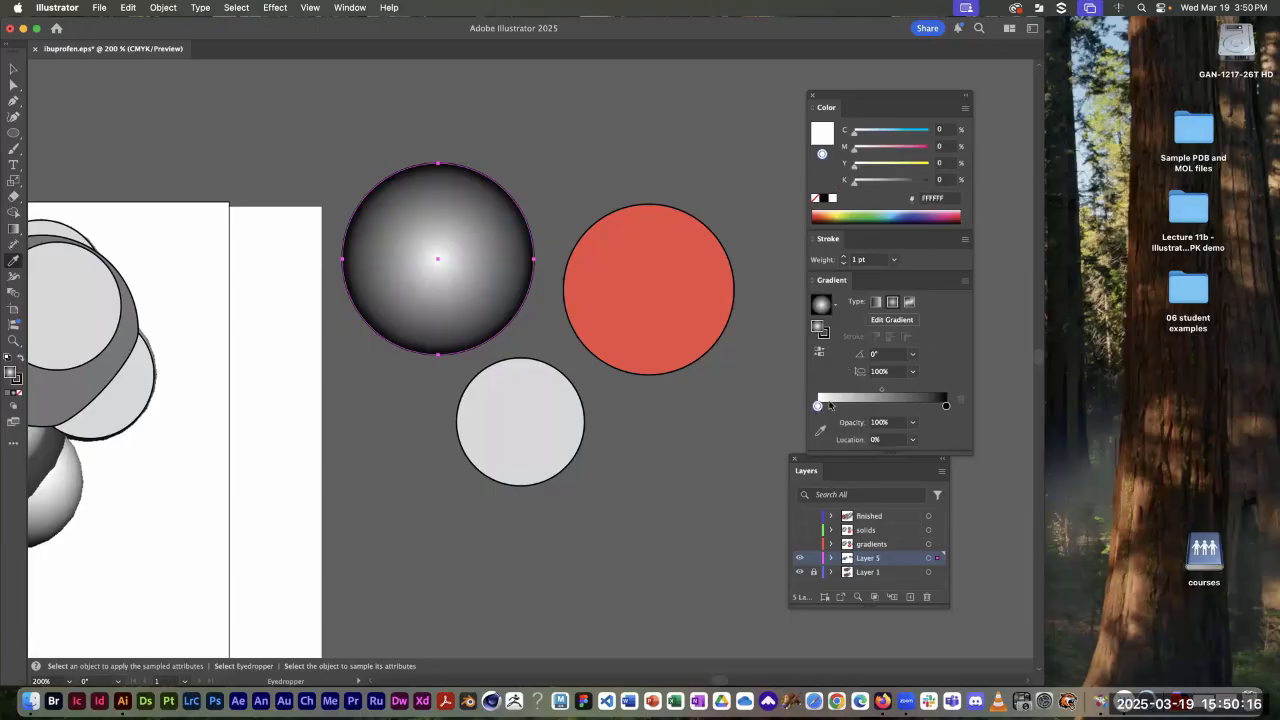
pyautogui.moveTo(817, 405); pyautogui.dragTo(784, 409)
pyautogui.click(947, 405)
pyautogui.moveTo(947, 405)
pyautogui.mouseDown()
pyautogui.moveTo(919, 407)
pyautogui.moveTo(947, 406)
pyautogui.mouseUp()
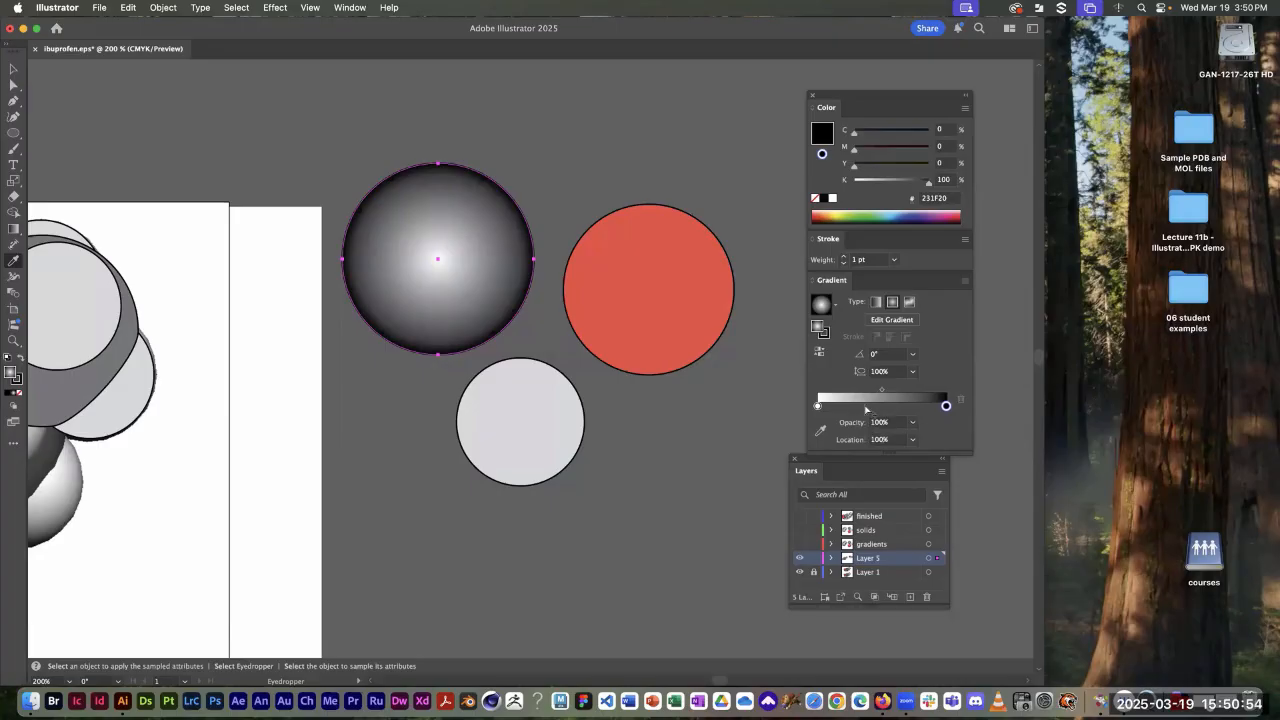
pyautogui.click(866, 406)
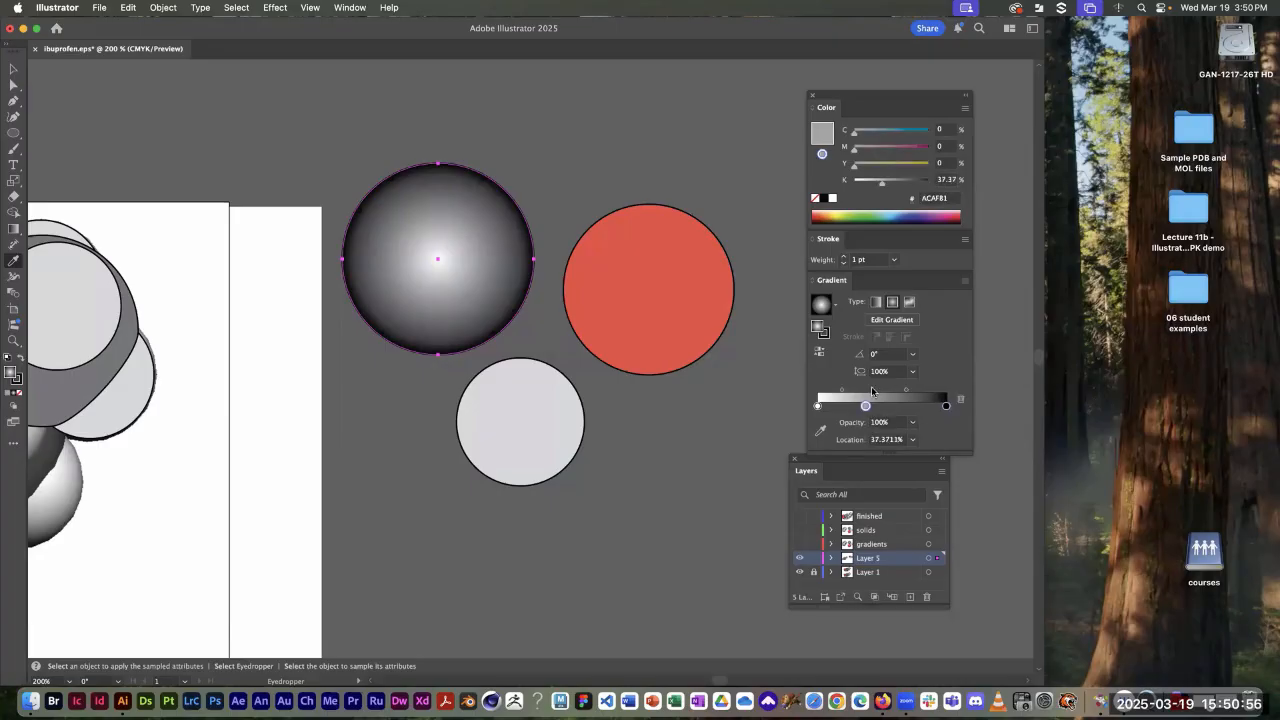
pyautogui.click(946, 181)
pyautogui.write('60')
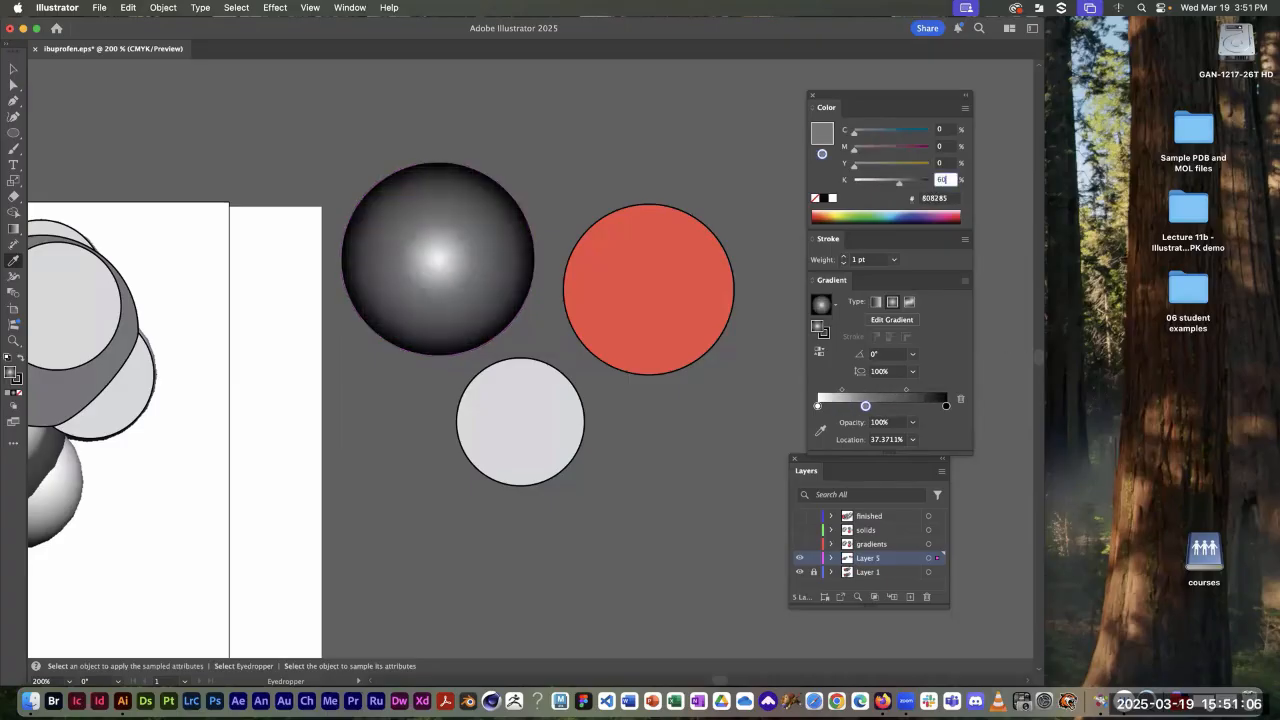
pyautogui.press('Return')
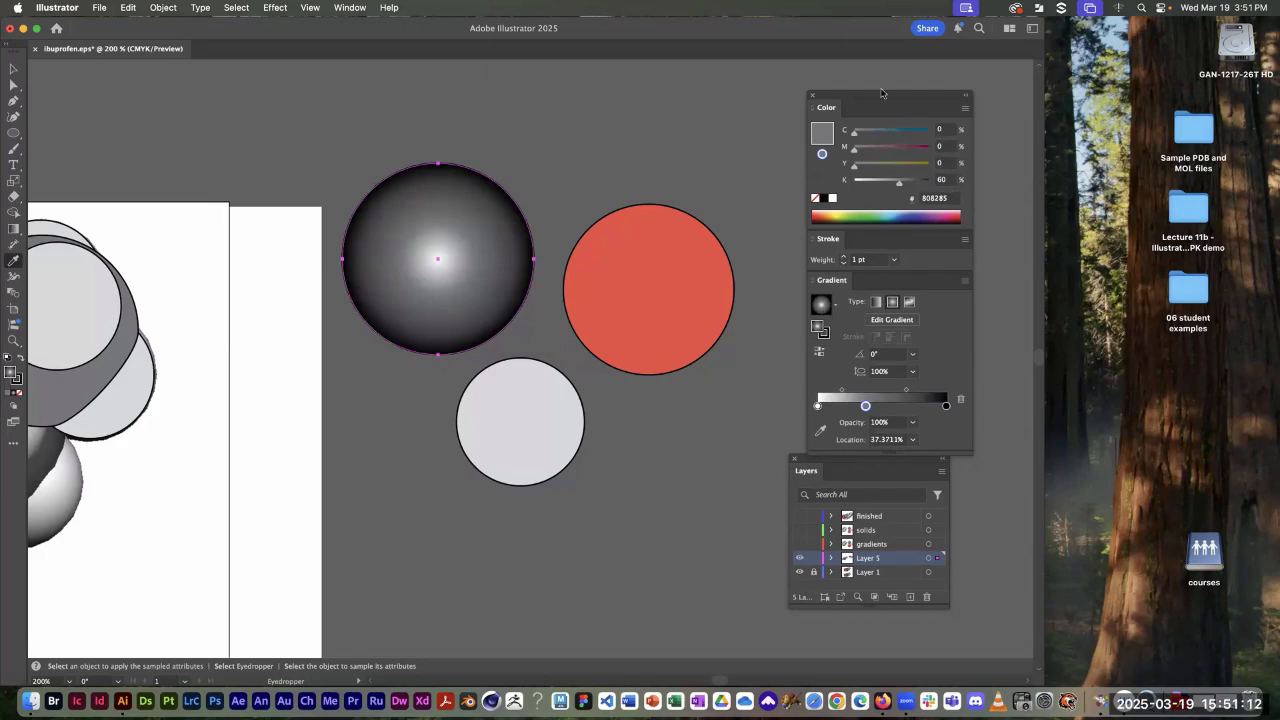
pyautogui.moveTo(881, 96); pyautogui.dragTo(857, 79)
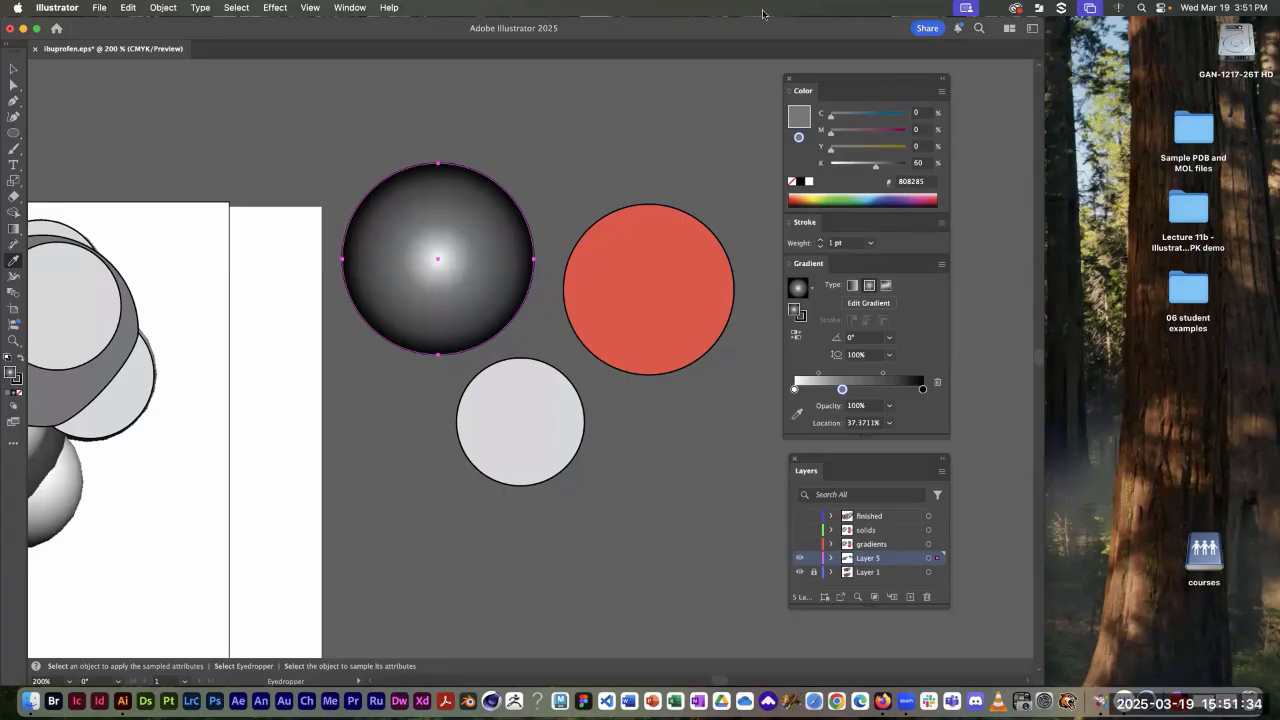
# Step: Create a landscape Letter print document in CMYK color mode, and close it
pyautogui.click(88, 13)
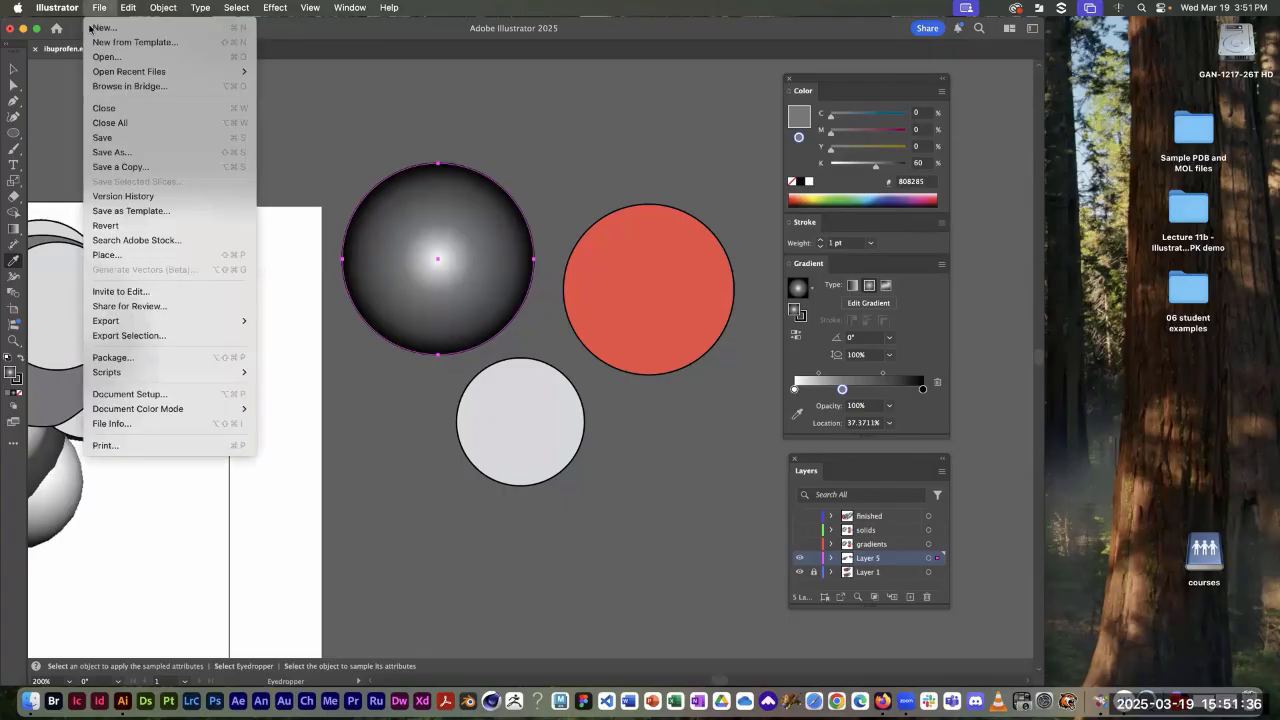
pyautogui.click(100, 28)
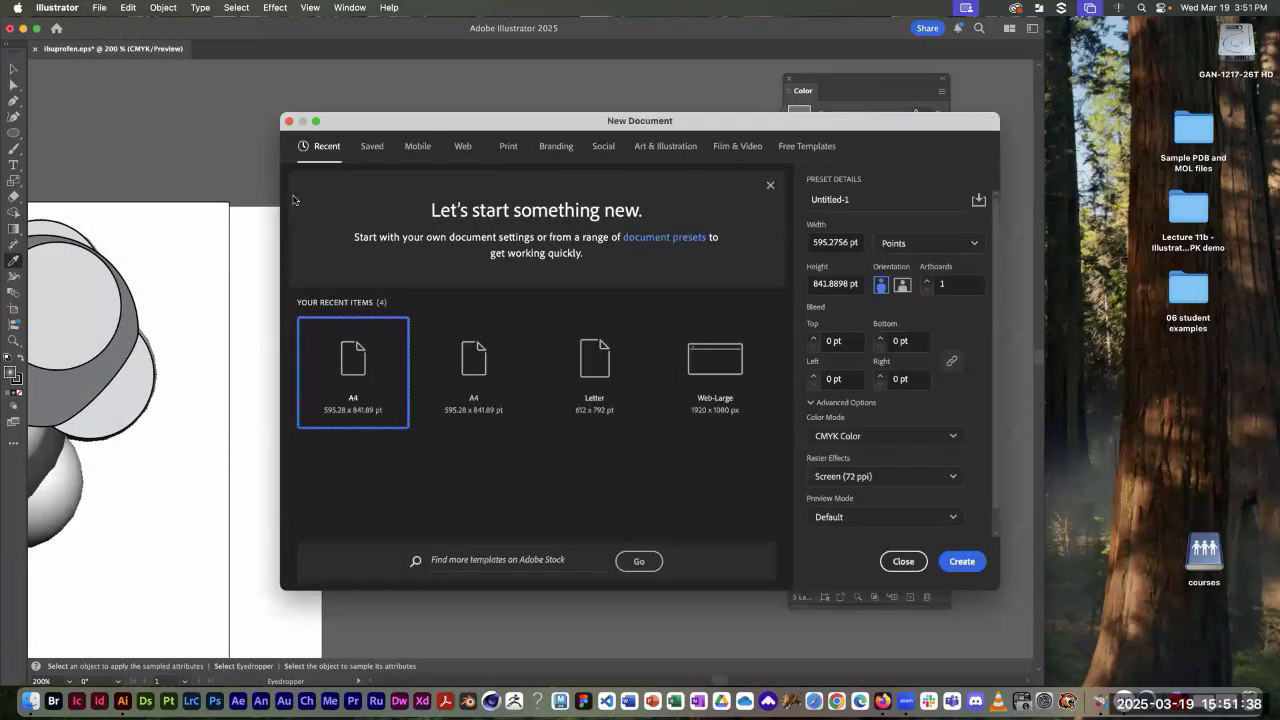
pyautogui.click(508, 148)
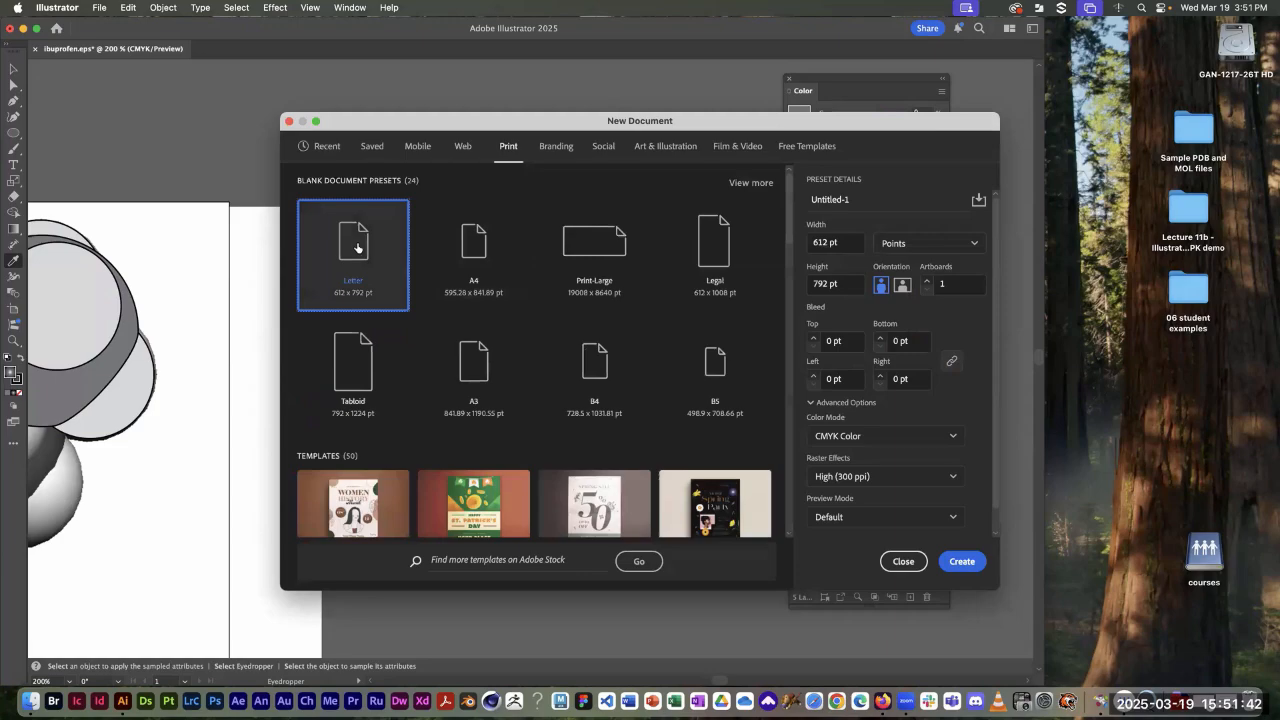
pyautogui.click(902, 286)
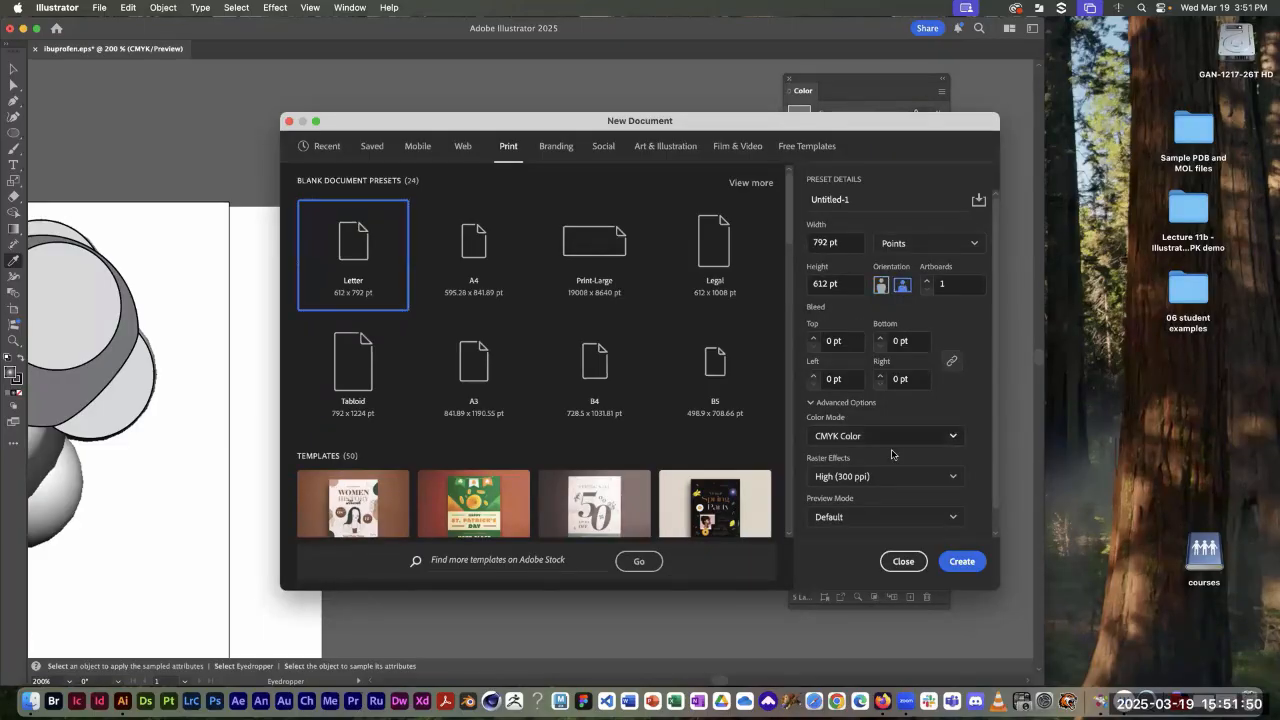
pyautogui.click(966, 563)
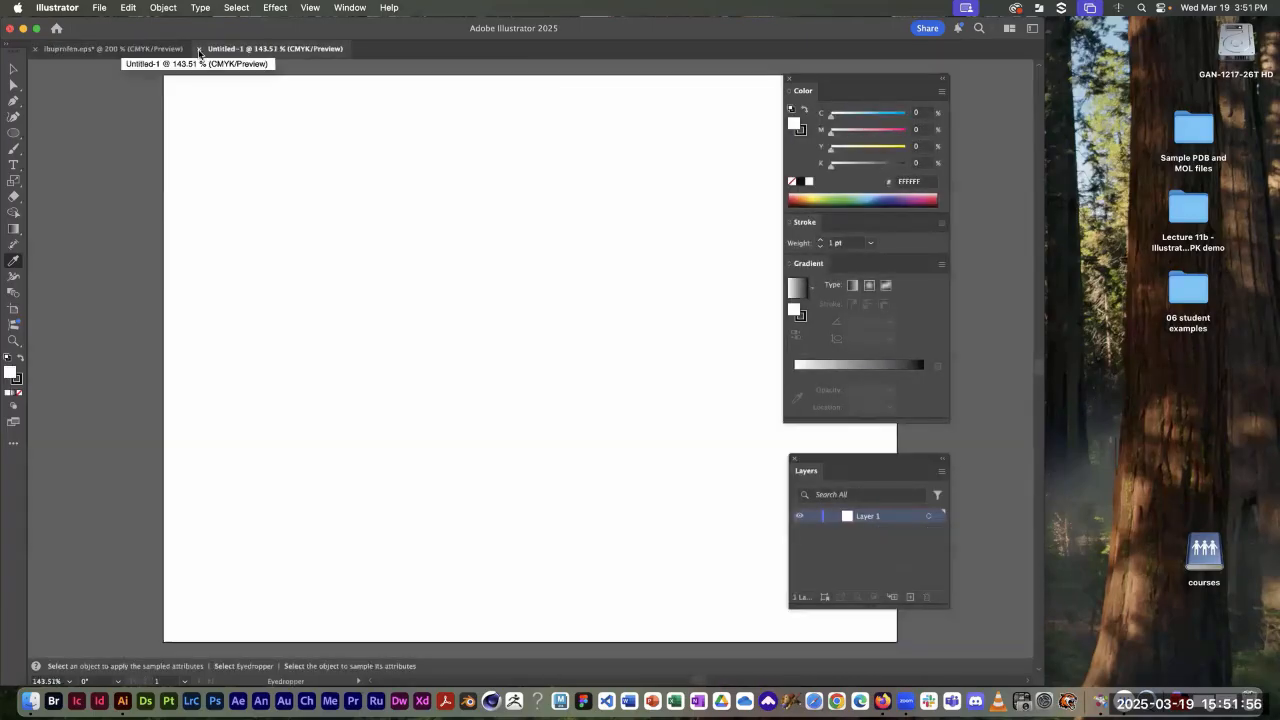
pyautogui.click(199, 49)
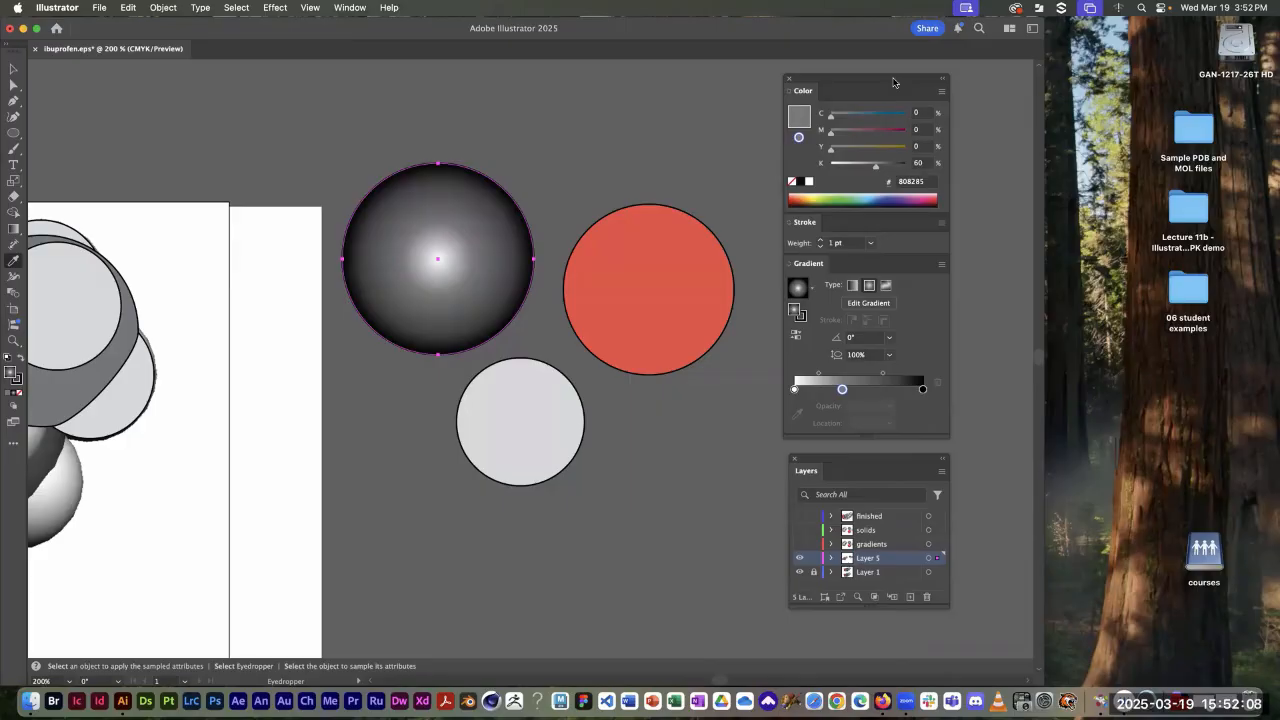
# Step: Try blue, pink, yellow and near-black spectrum colors on the middle stop of the carbon gradient
pyautogui.click(892, 197)
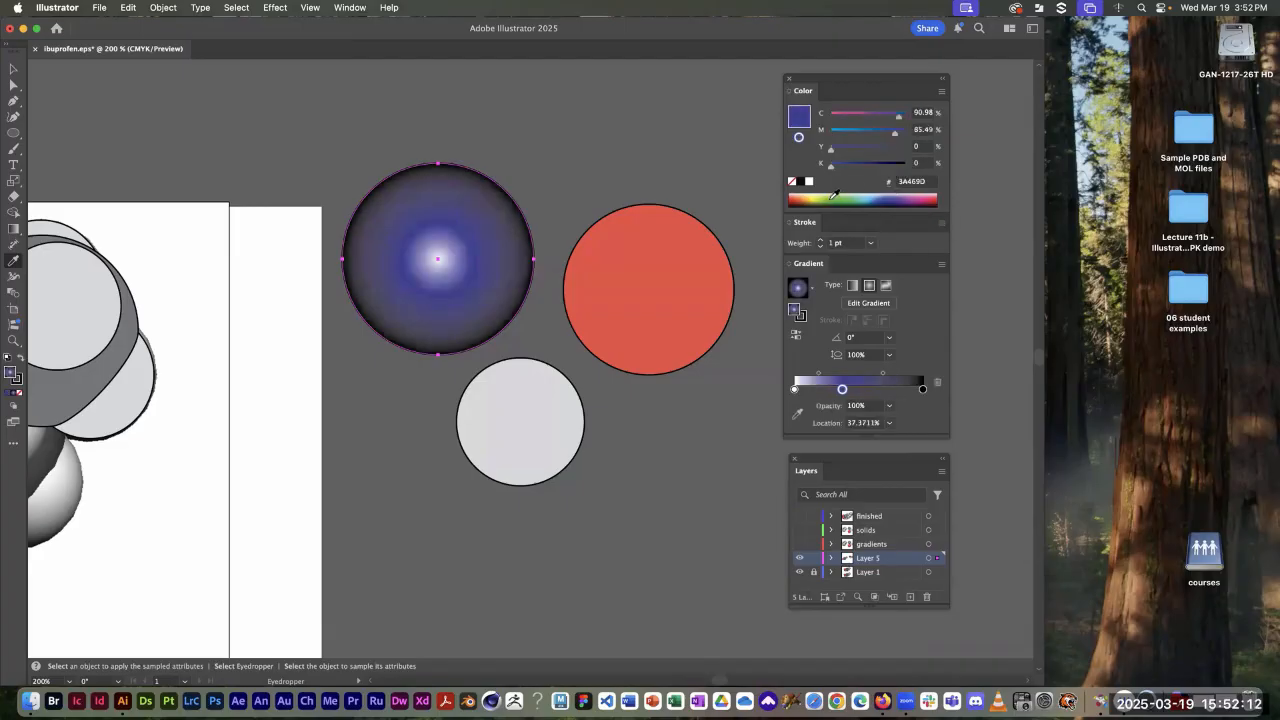
pyautogui.click(831, 197)
pyautogui.click(853, 194)
pyautogui.click(836, 195)
pyautogui.click(914, 197)
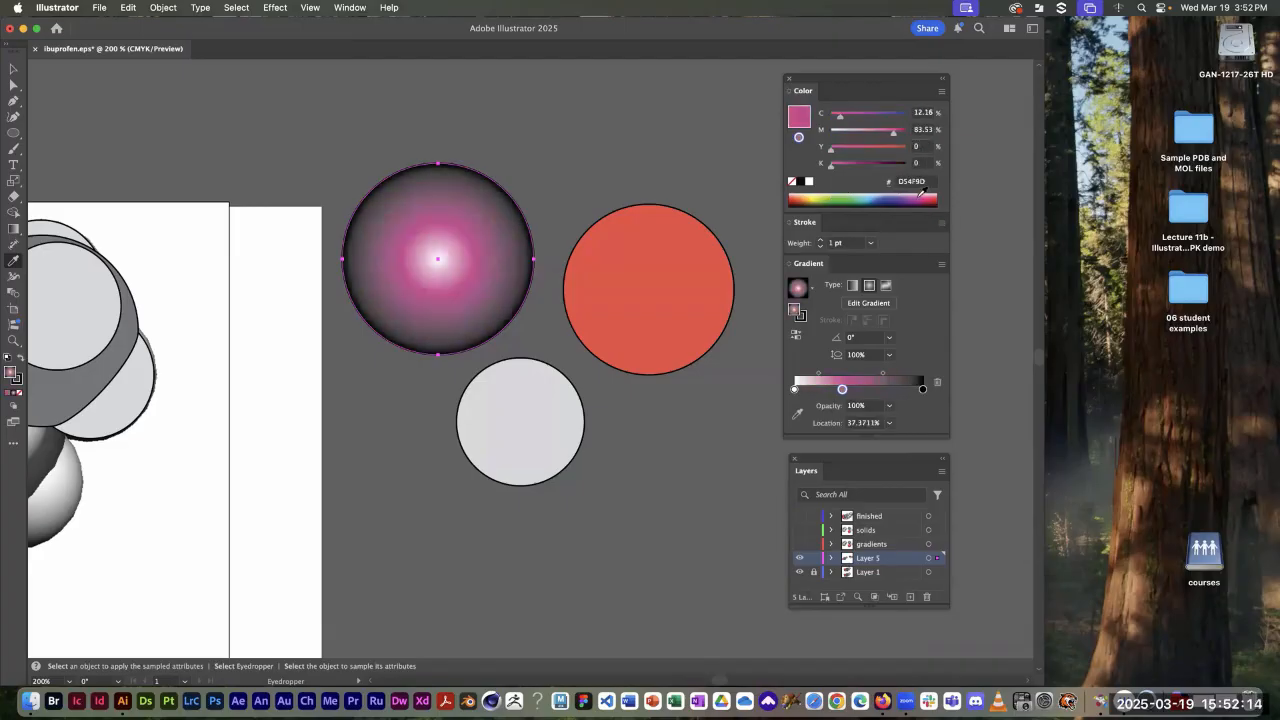
pyautogui.click(890, 195)
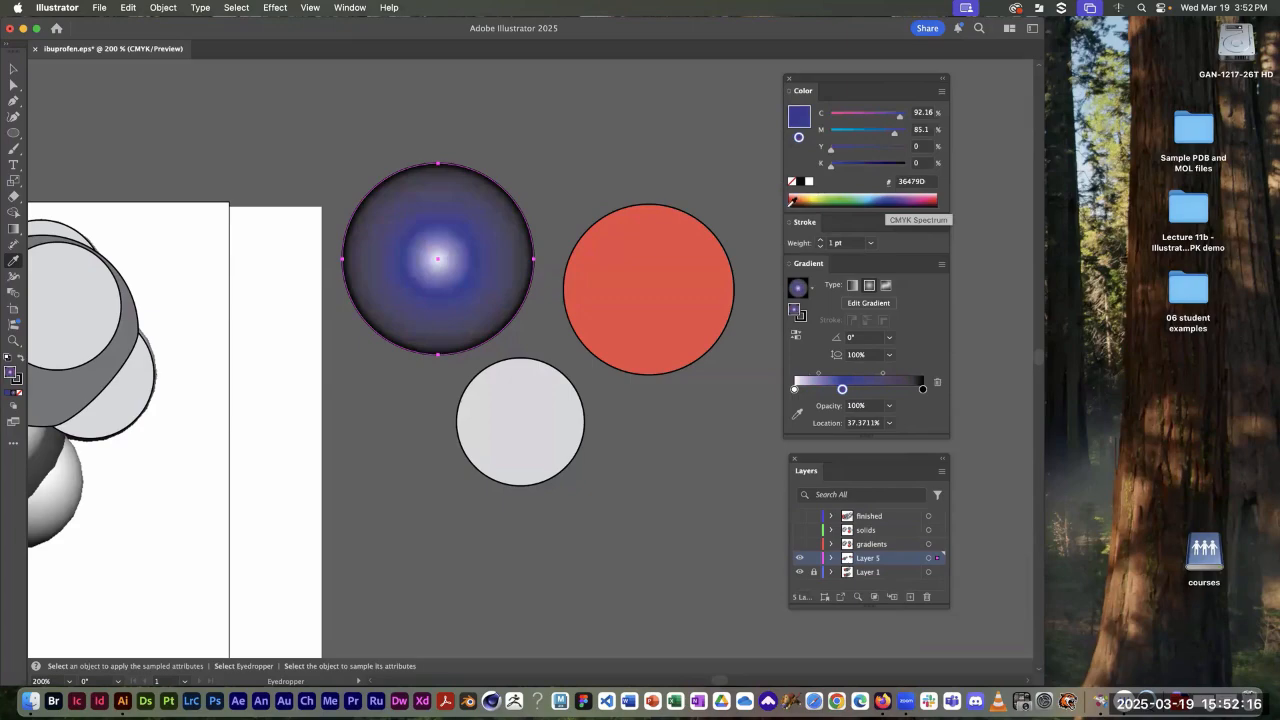
pyautogui.click(815, 197)
pyautogui.click(832, 197)
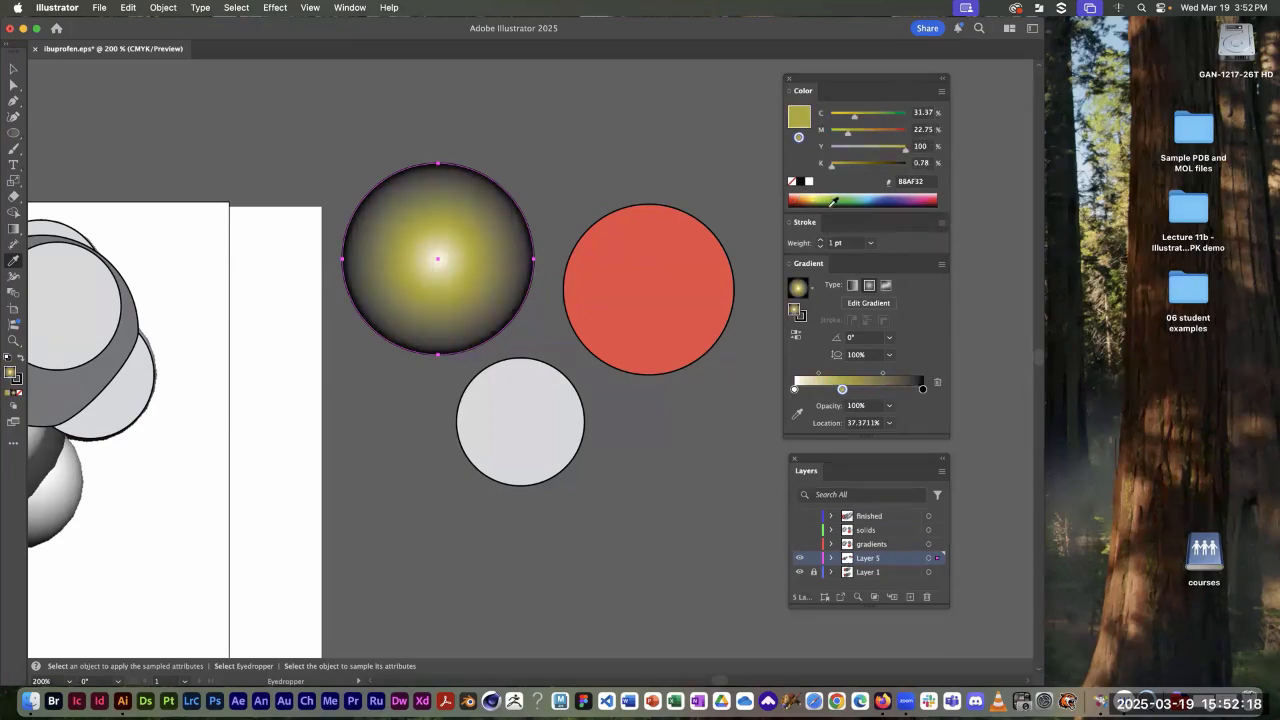
pyautogui.click(833, 205)
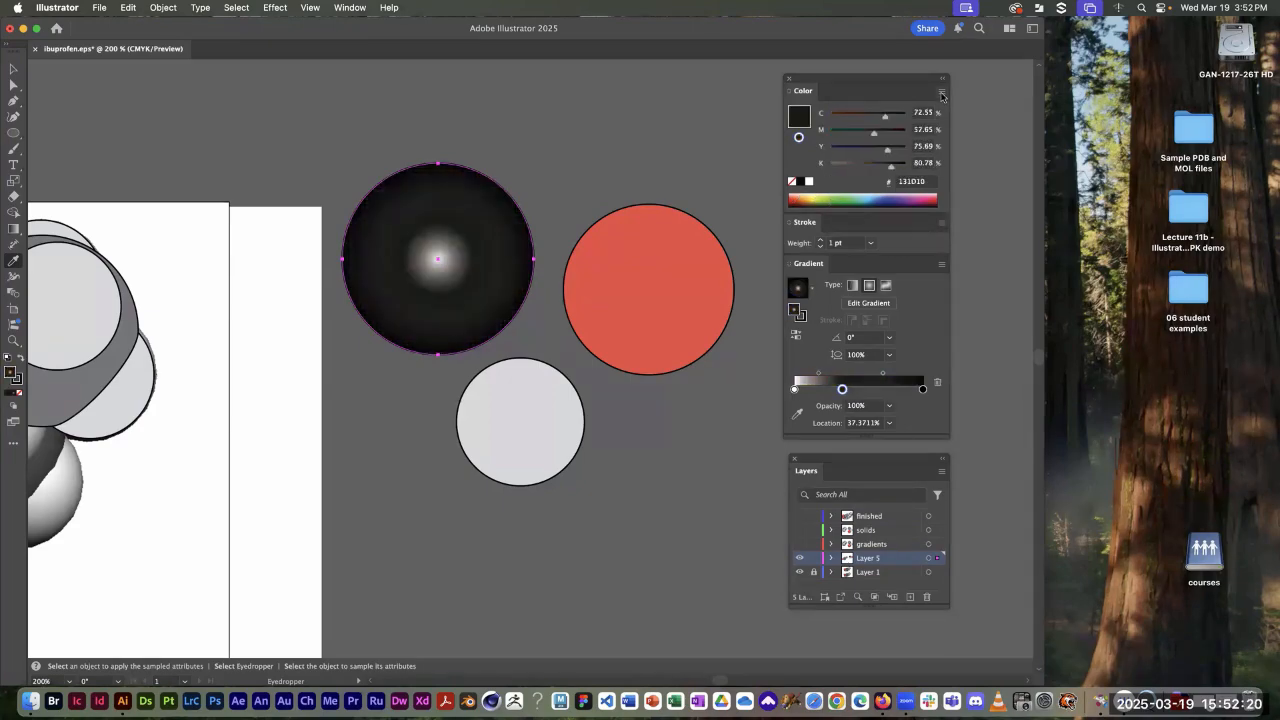
# Step: Hide and restore the CMYK sliders of the Color panel, detach it, and dock it back above Stroke and Gradient
pyautogui.click(941, 92)
pyautogui.click(988, 94)
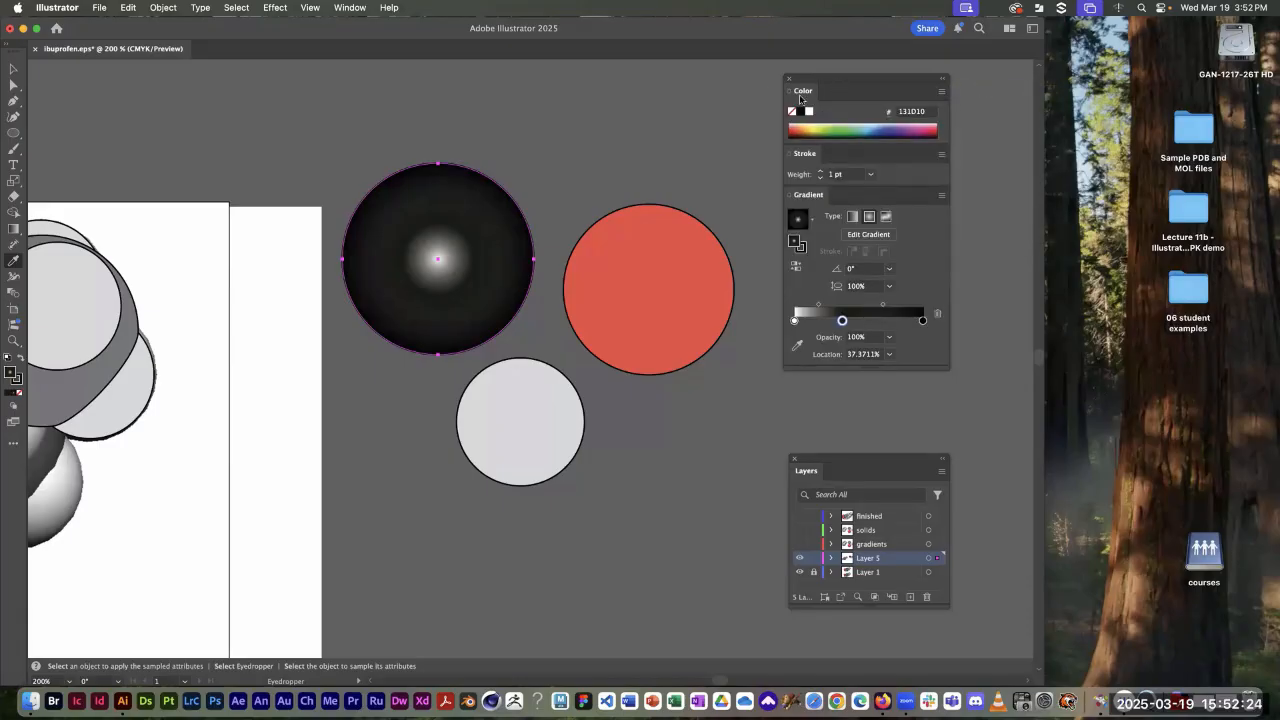
pyautogui.moveTo(803, 92); pyautogui.dragTo(503, 96)
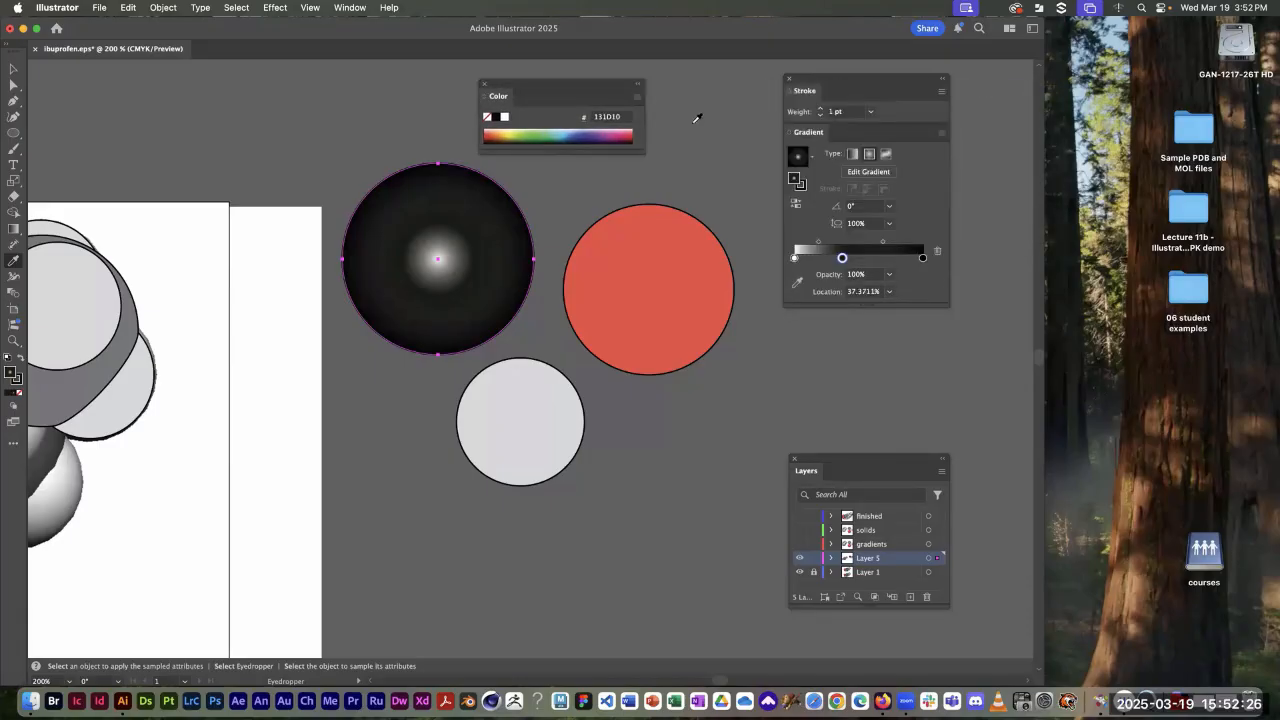
pyautogui.click(637, 101)
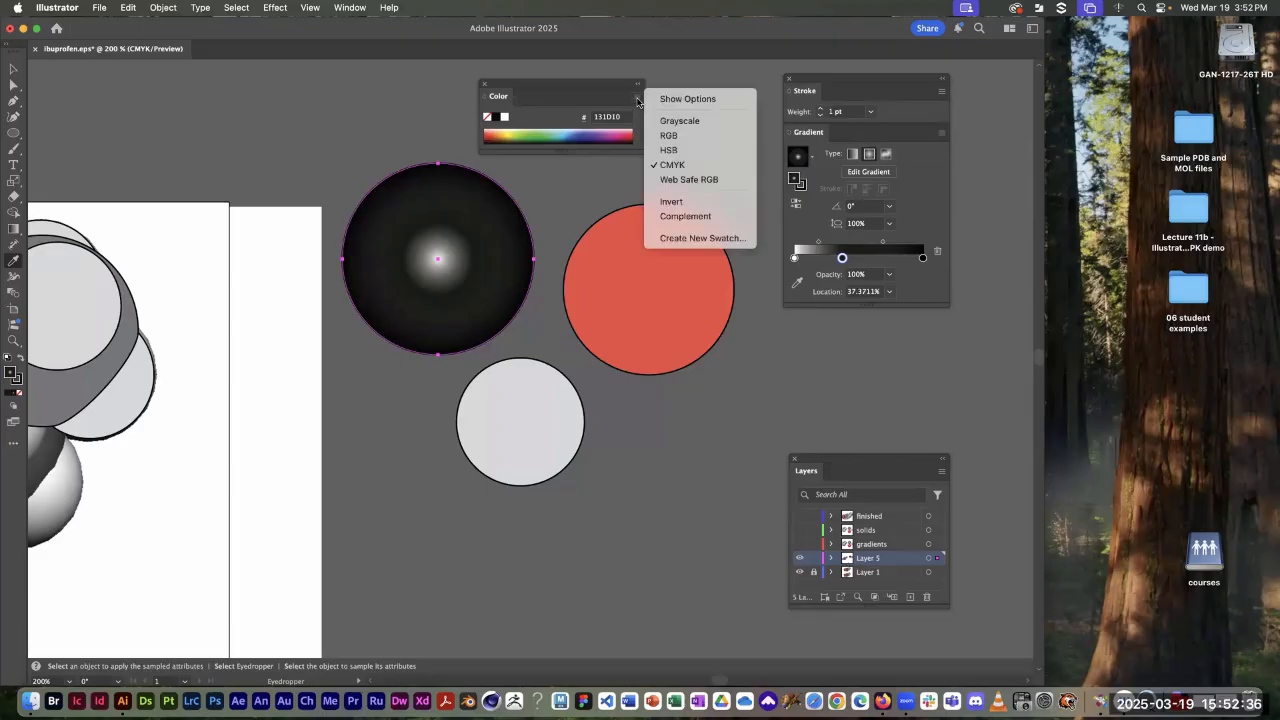
pyautogui.click(676, 95)
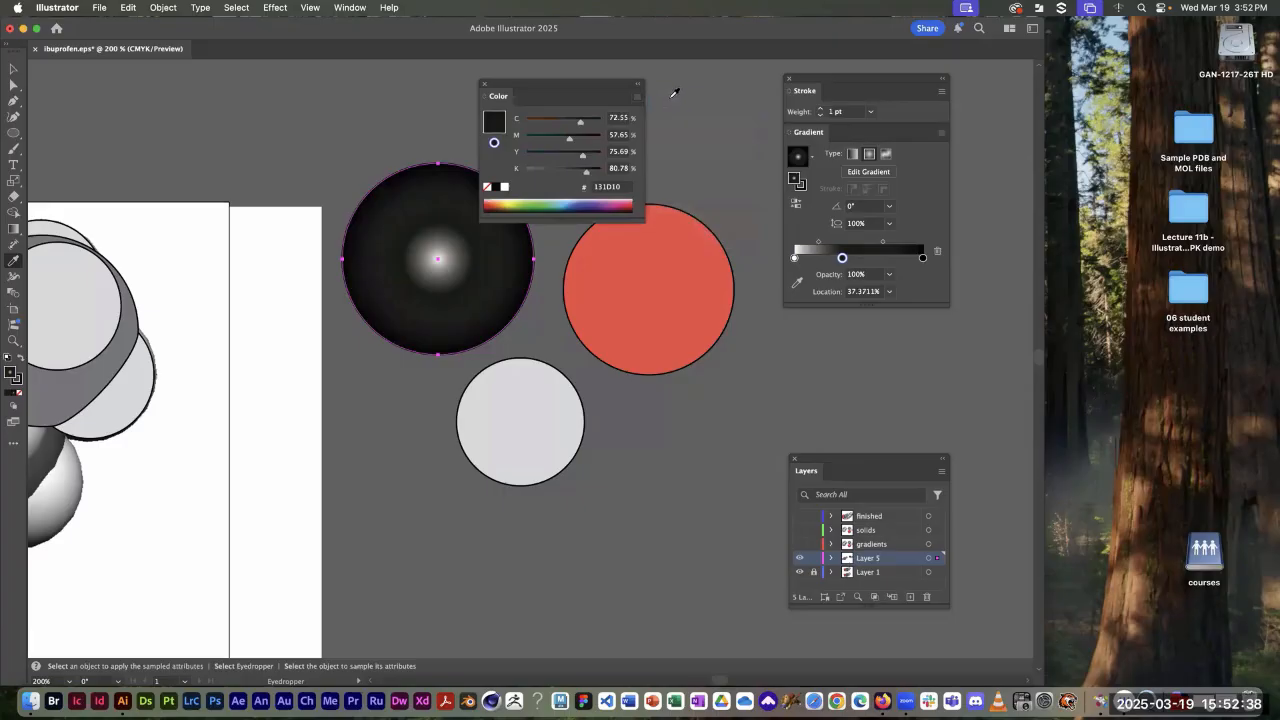
pyautogui.moveTo(834, 79); pyautogui.dragTo(817, 210)
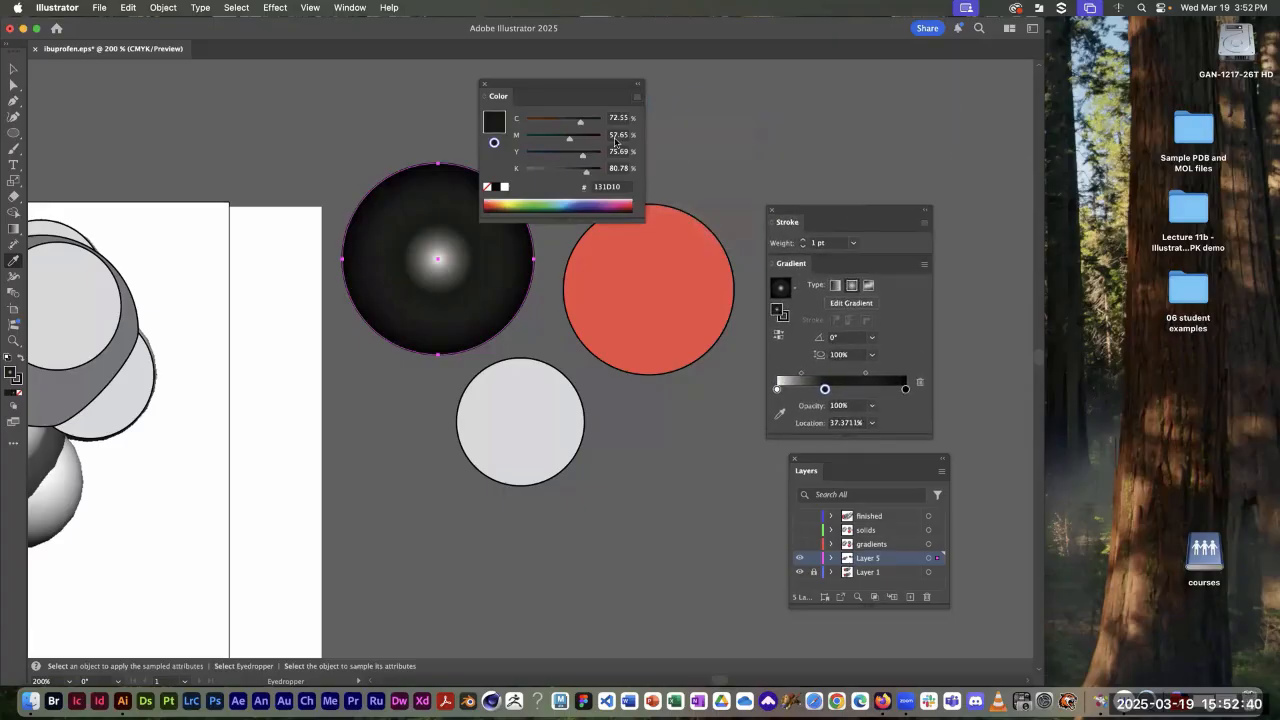
pyautogui.moveTo(527, 88); pyautogui.dragTo(535, 91)
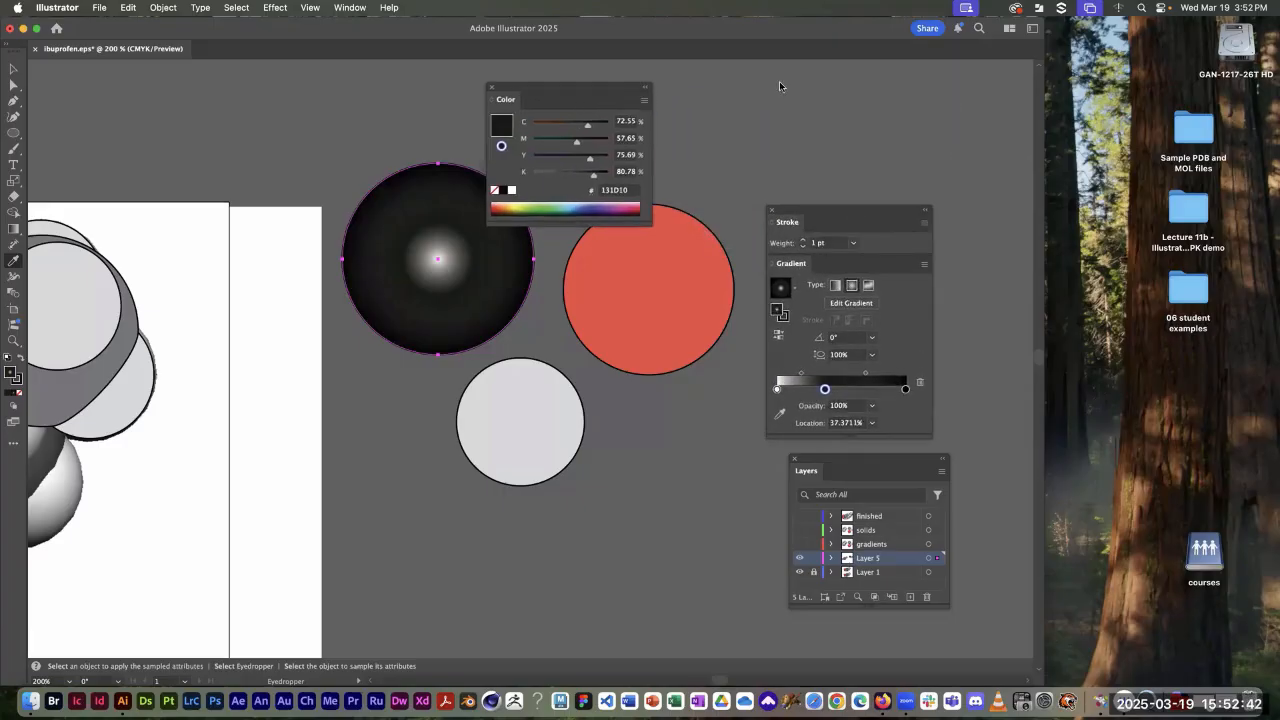
pyautogui.moveTo(780, 86)
pyautogui.mouseDown()
pyautogui.moveTo(811, 85)
pyautogui.moveTo(812, 65)
pyautogui.mouseUp()
pyautogui.moveTo(799, 209); pyautogui.dragTo(810, 185)
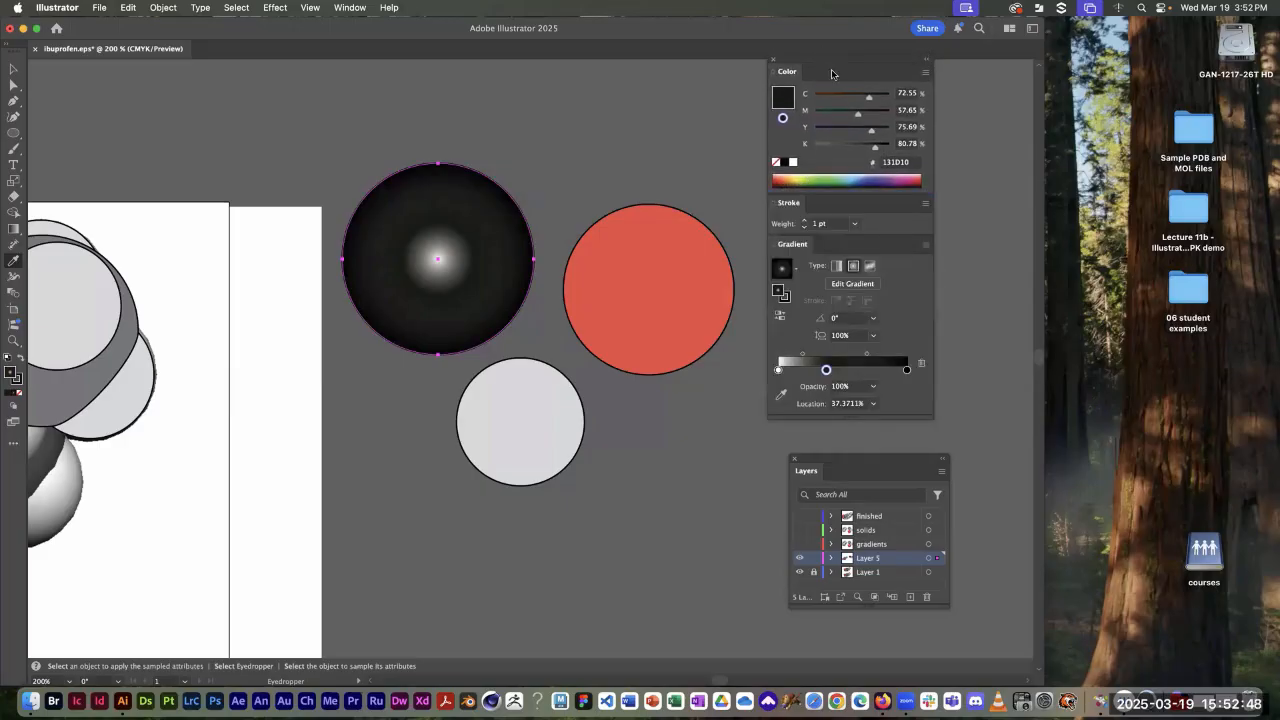
pyautogui.moveTo(831, 73); pyautogui.dragTo(841, 85)
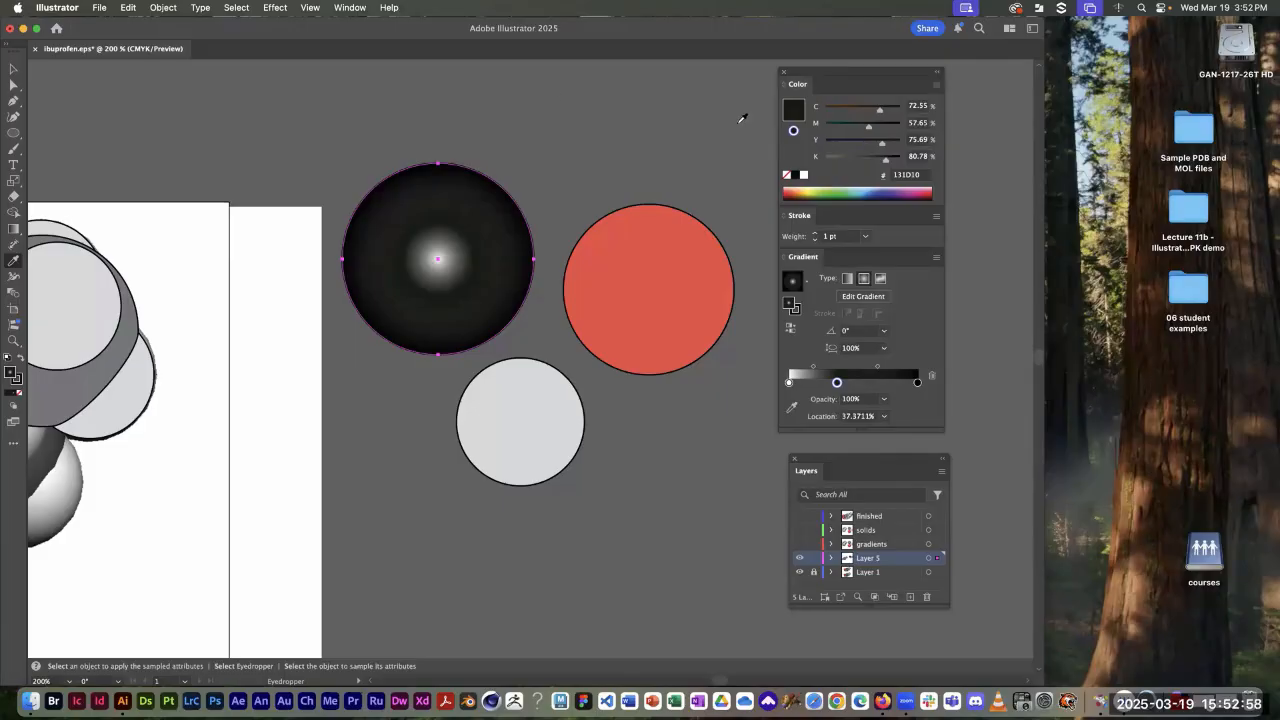
# Step: Set the middle stop of the carbon circle's gradient to C 0%, M 0%, Y 0% and K 60%
pyautogui.click(915, 107)
pyautogui.write('0')
pyautogui.press('Tab')
pyautogui.write('0')
pyautogui.press('Tab')
pyautogui.write('0')
pyautogui.press('Tab')
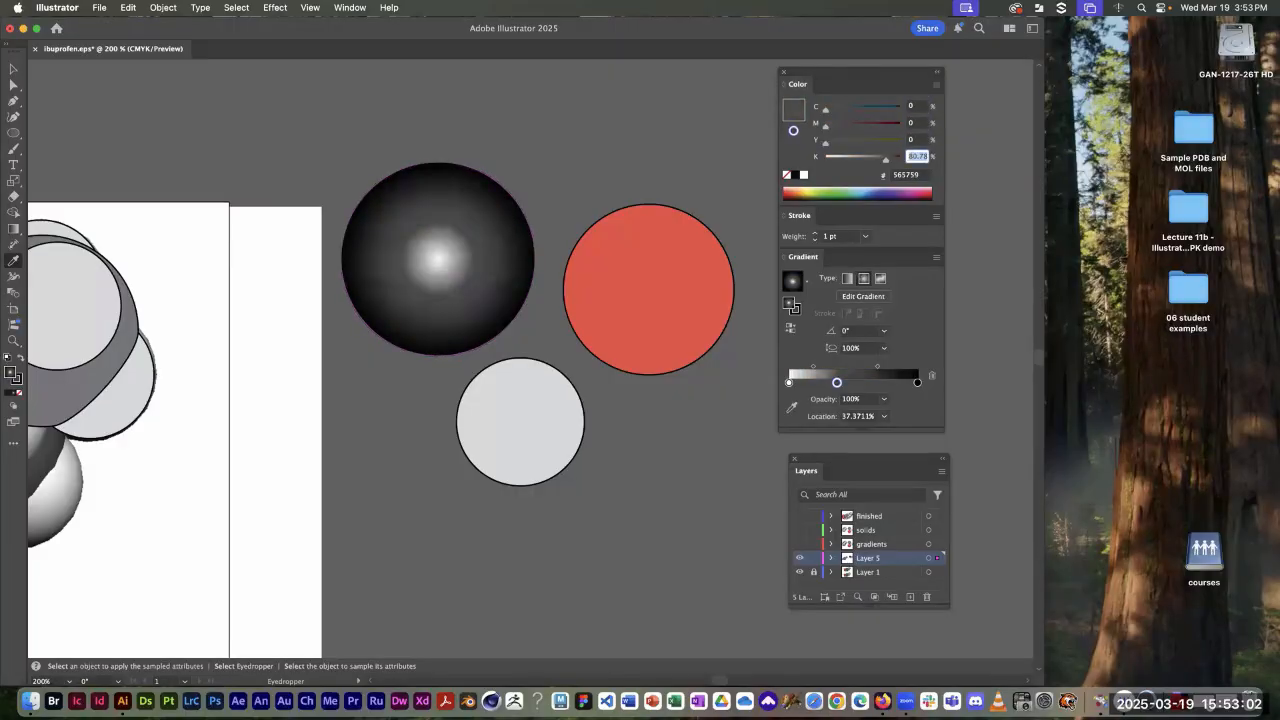
pyautogui.write('60')
pyautogui.press('Return')
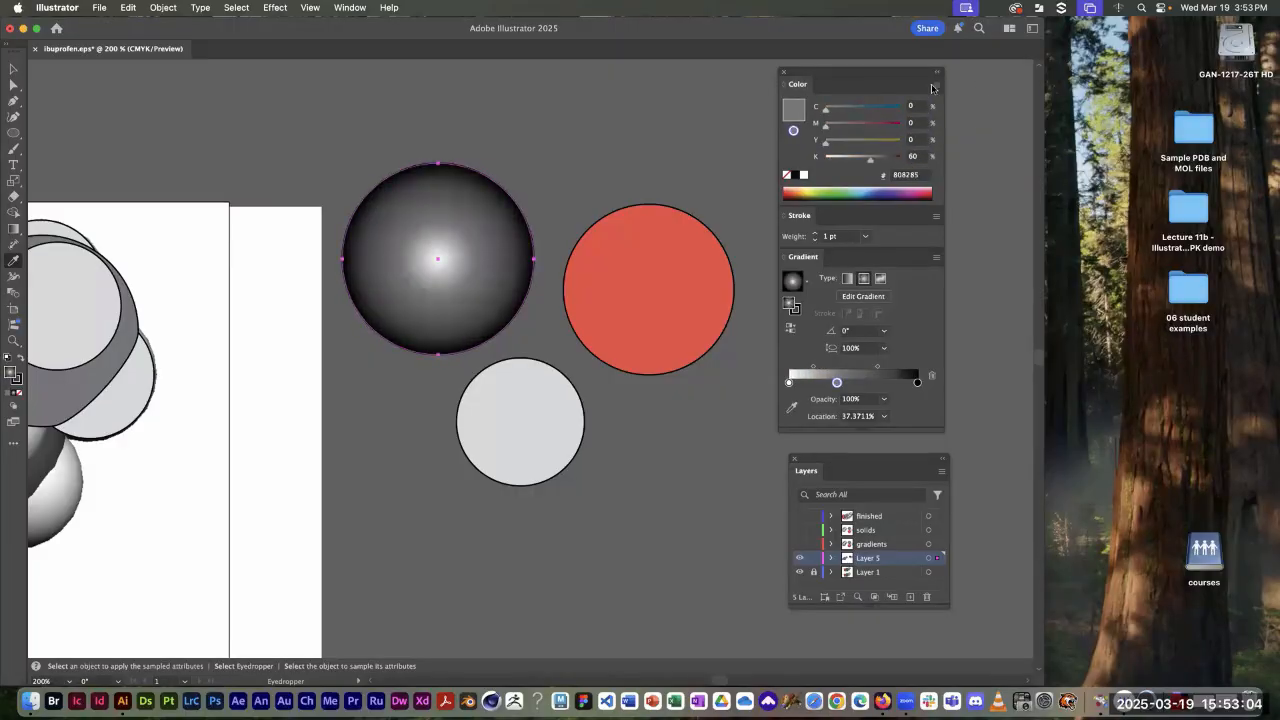
# Step: Set the white first stop of the carbon gradient to K 10%
pyautogui.click(788, 383)
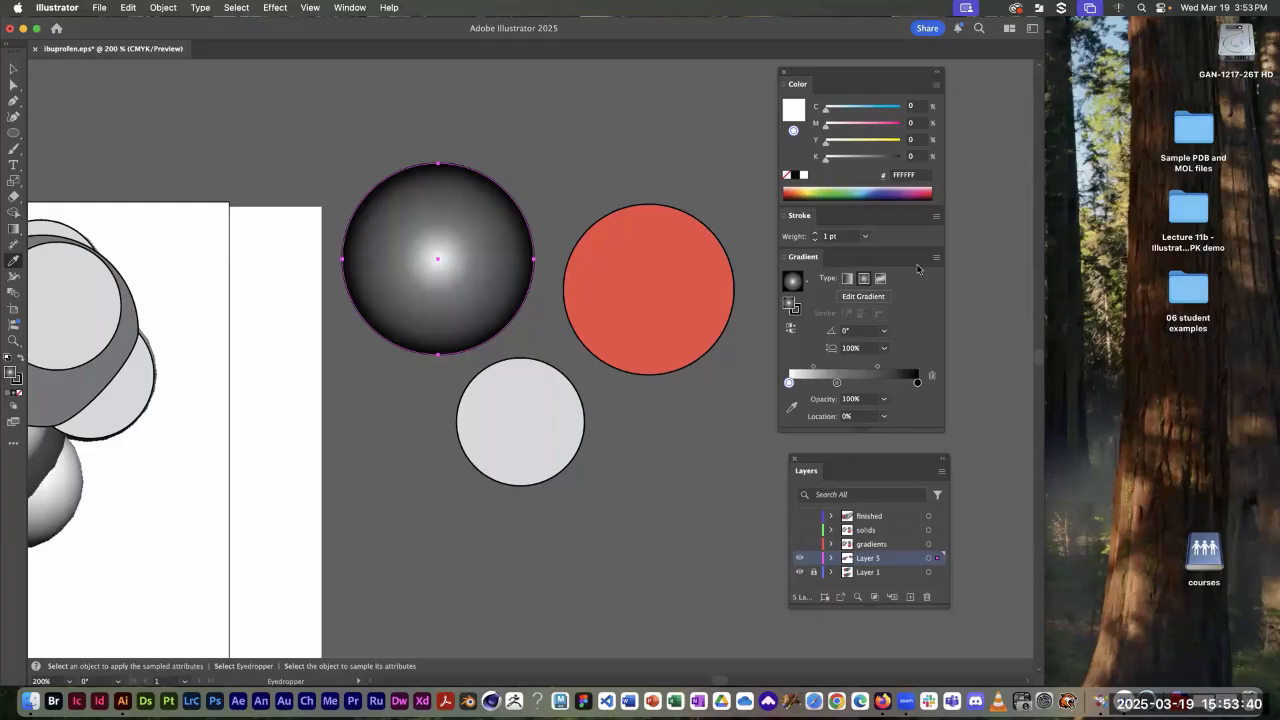
pyautogui.click(914, 156)
pyautogui.write('10')
pyautogui.press('Return')
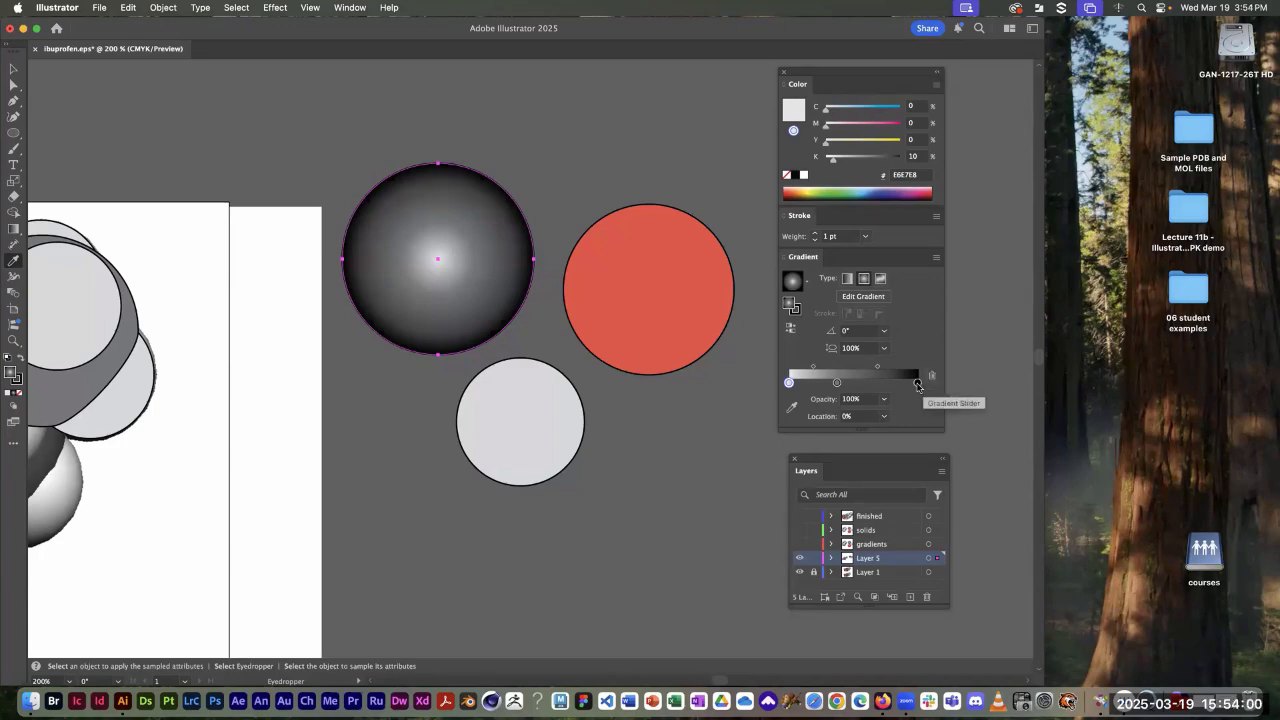
# Step: Move the black end stop of the carbon gradient to about 81%, try K 75% on it, and settle on K 85%
pyautogui.moveTo(918, 384)
pyautogui.mouseDown()
pyautogui.moveTo(887, 395)
pyautogui.moveTo(894, 384)
pyautogui.mouseUp()
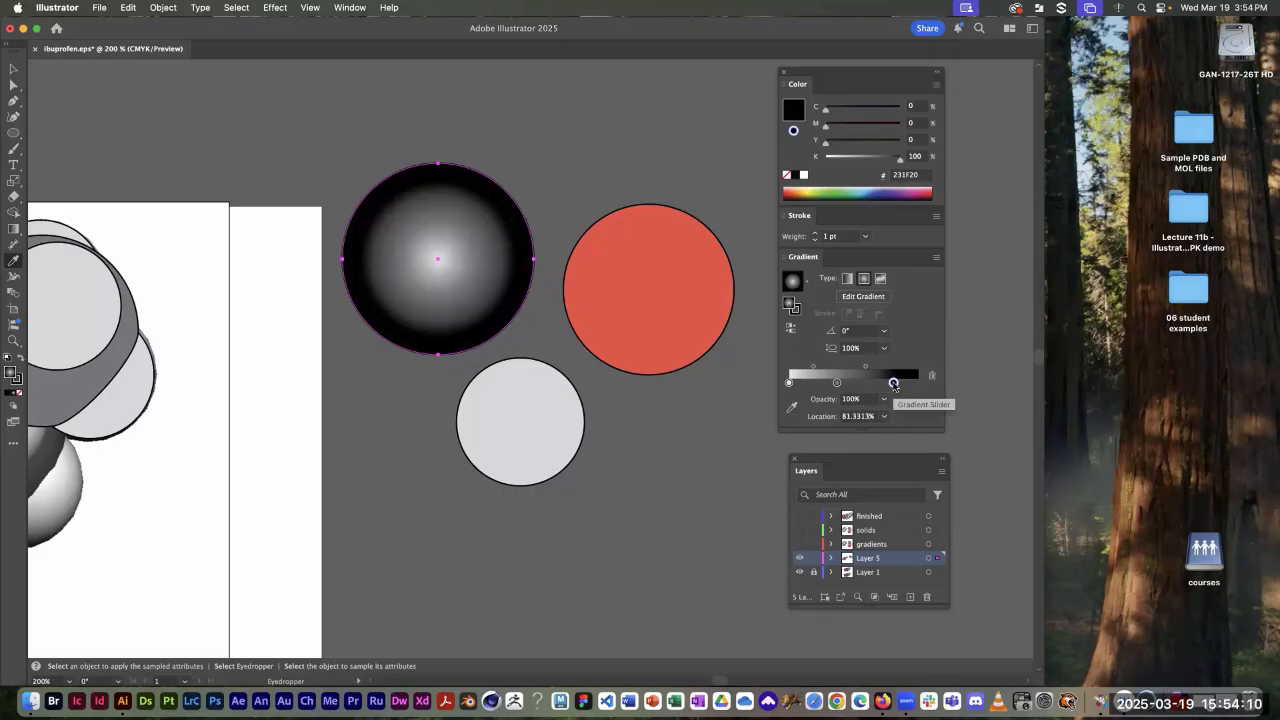
pyautogui.click(914, 157)
pyautogui.write('75')
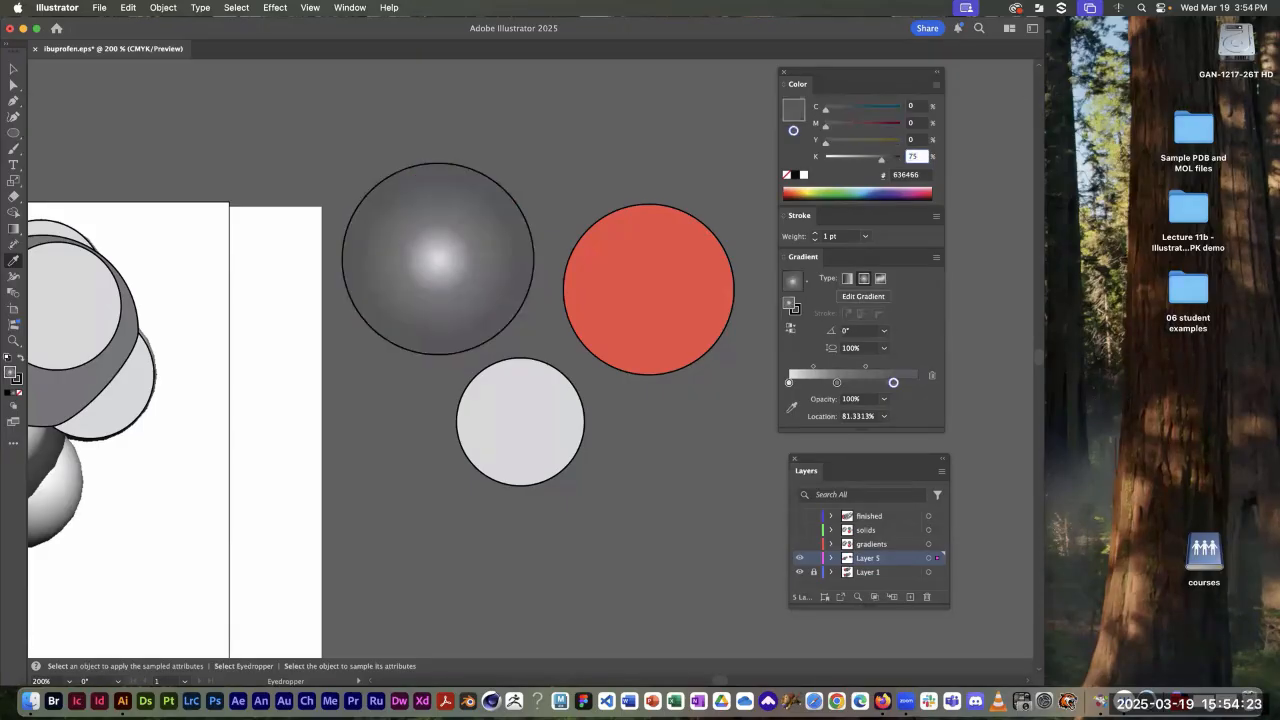
pyautogui.press('Return')
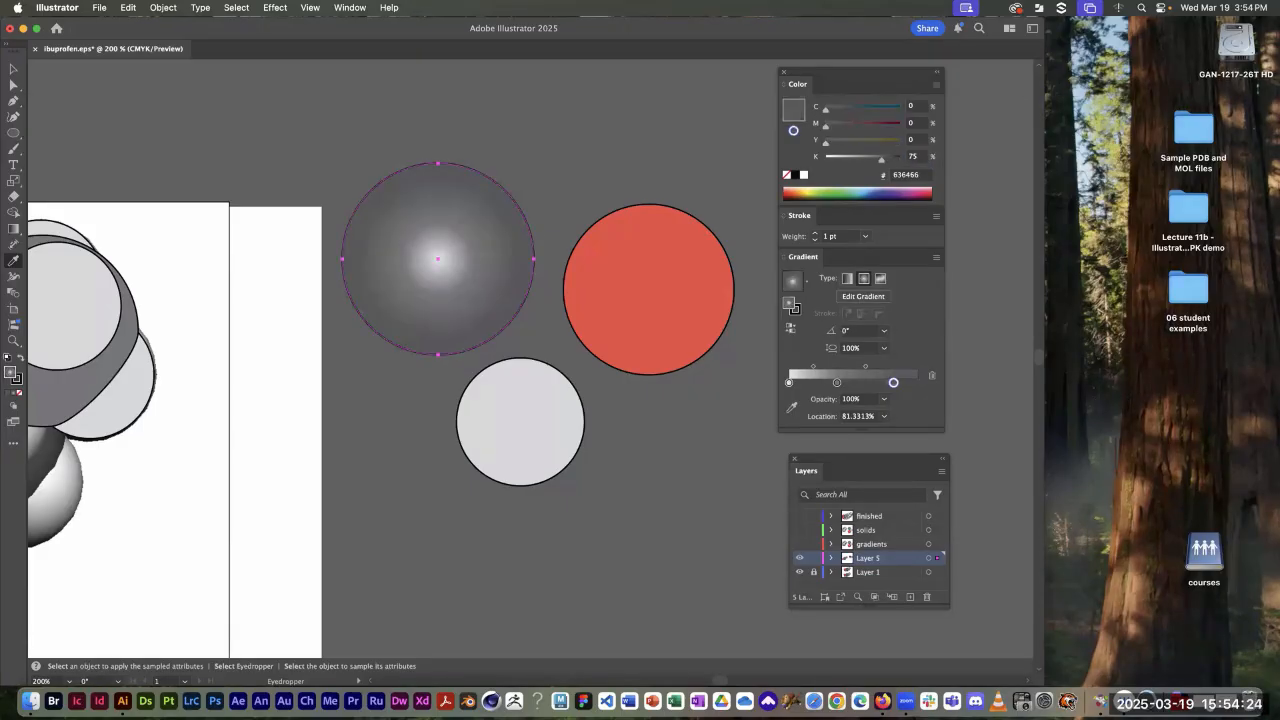
pyautogui.click(917, 156)
pyautogui.write('85')
pyautogui.press('Return')
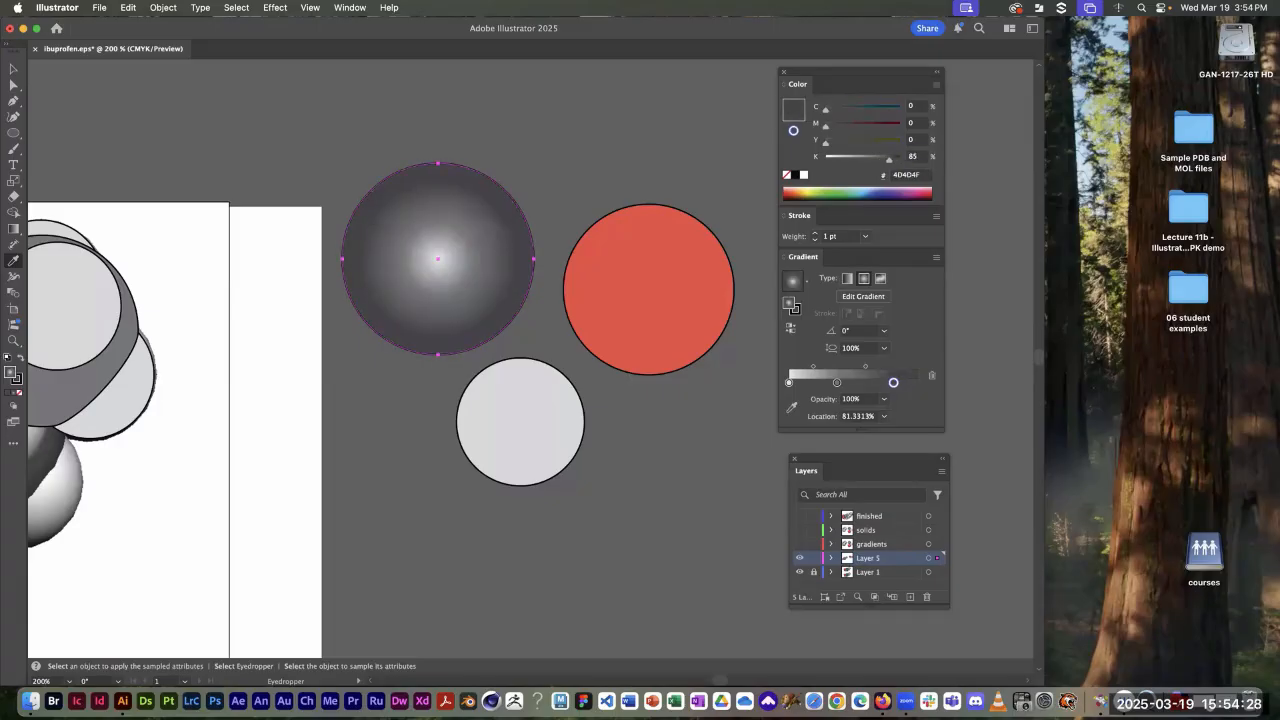
# Step: Add a stop at the 100% end of the carbon gradient, try K 70% on it, and settle on K 75%
pyautogui.click(917, 383)
pyautogui.click(912, 157)
pyautogui.write('70')
pyautogui.press('Return')
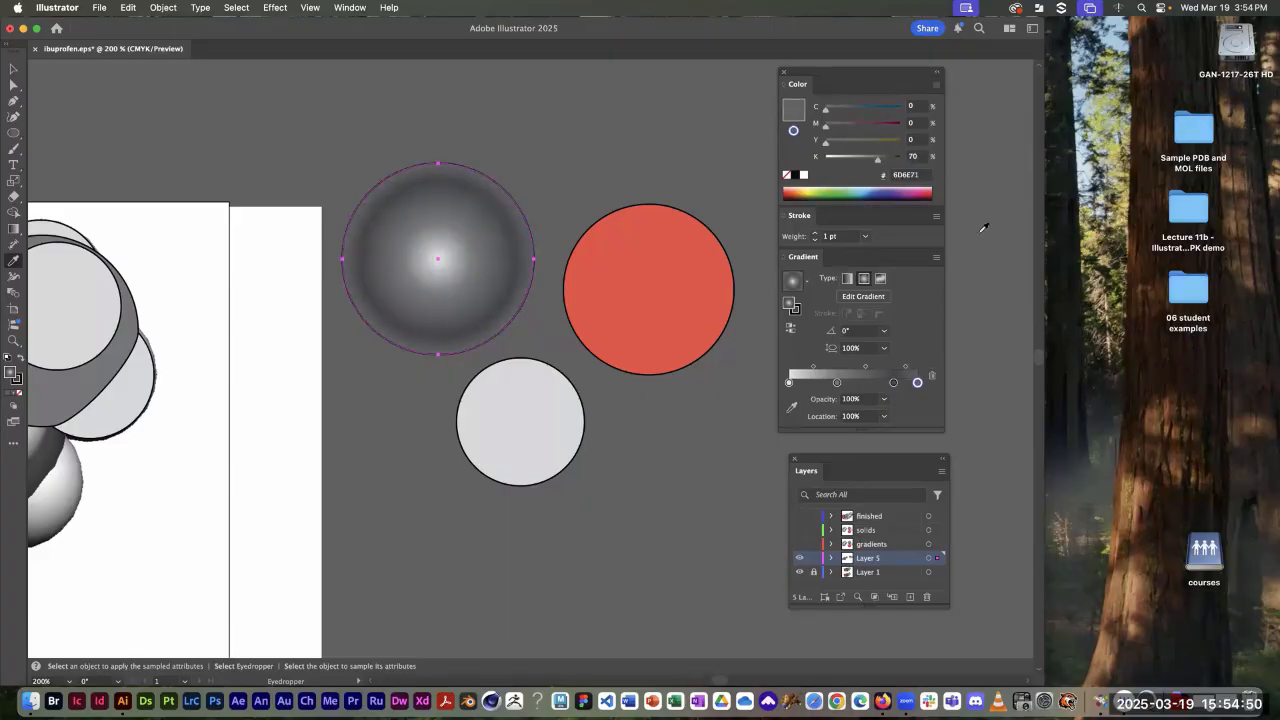
pyautogui.click(916, 157)
pyautogui.write('75')
pyautogui.press('Return')
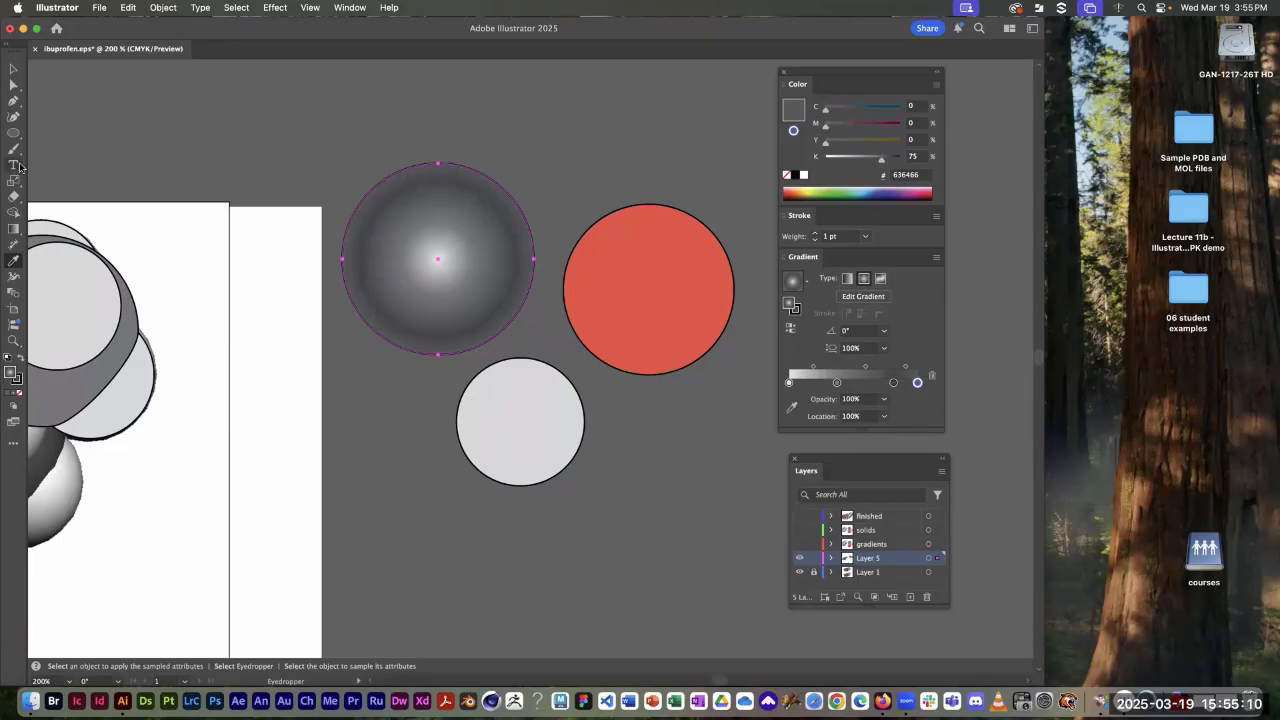
# Step: Redraw the carbon circle's radial gradient from an upper-left highlight to its lower-right edge at about -45.5°, undoing a steeper first attempt
pyautogui.click(13, 229)
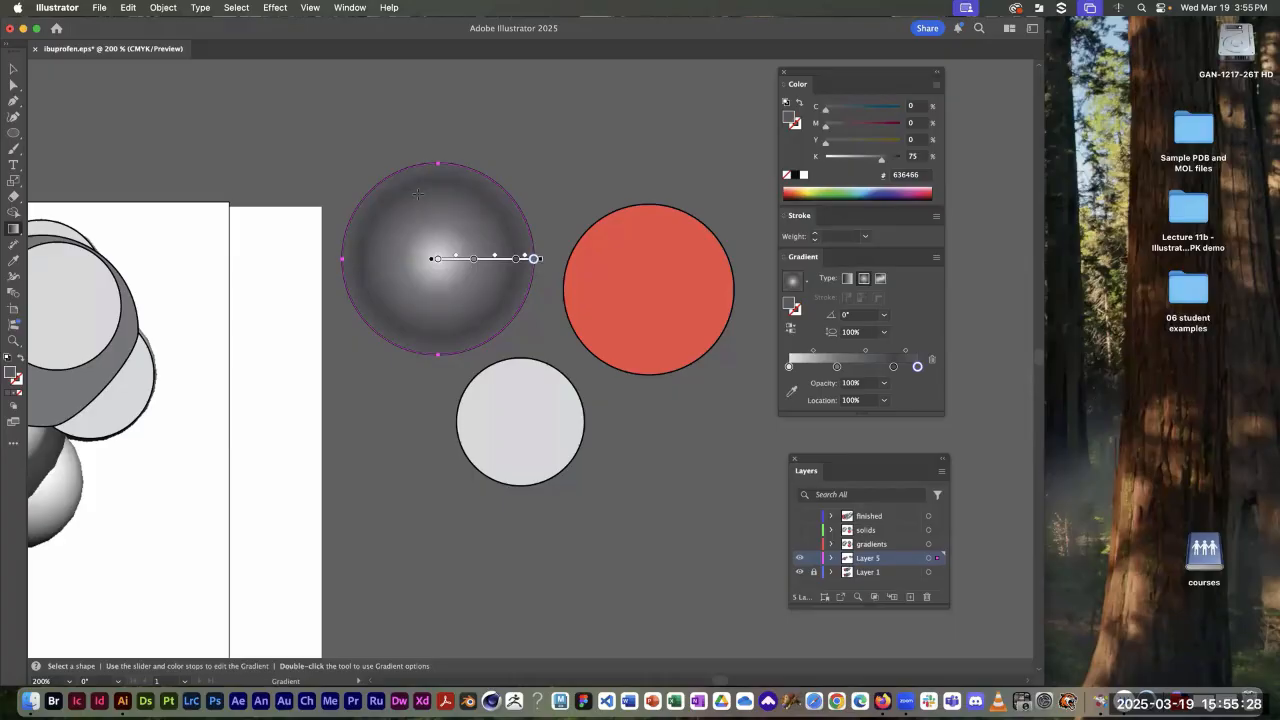
pyautogui.moveTo(417, 193); pyautogui.dragTo(466, 350)
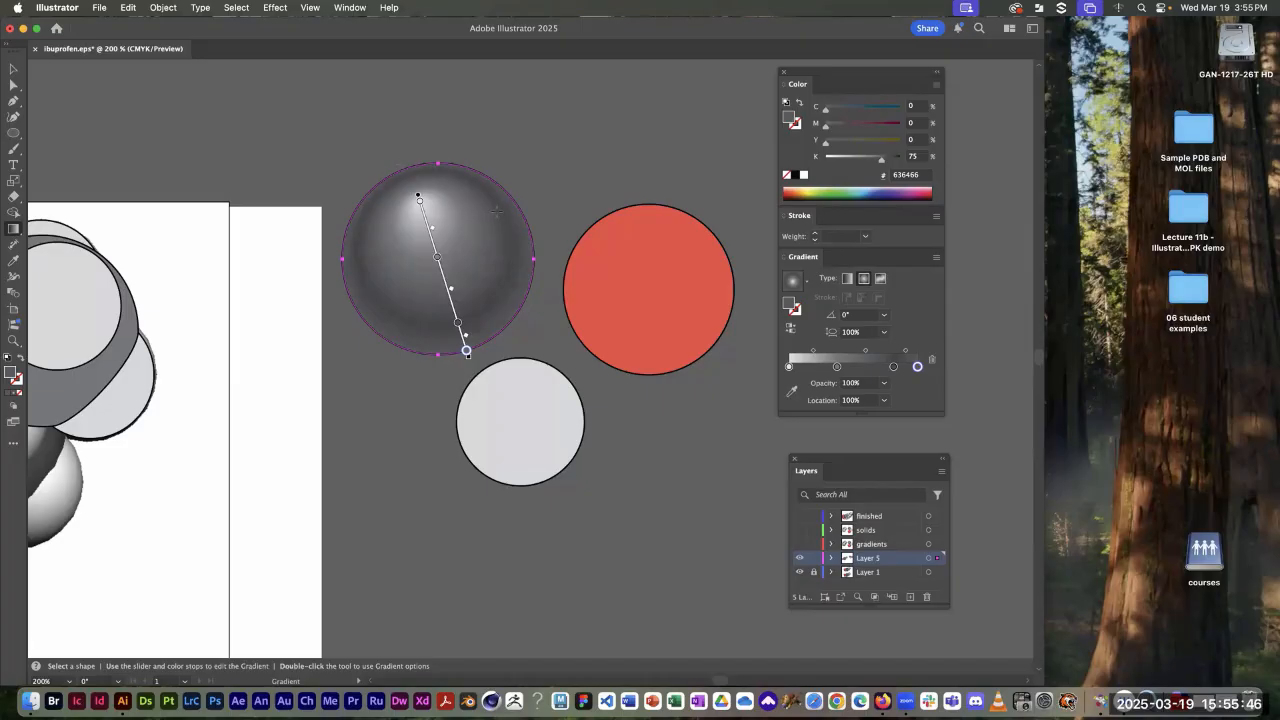
pyautogui.press('super+z')
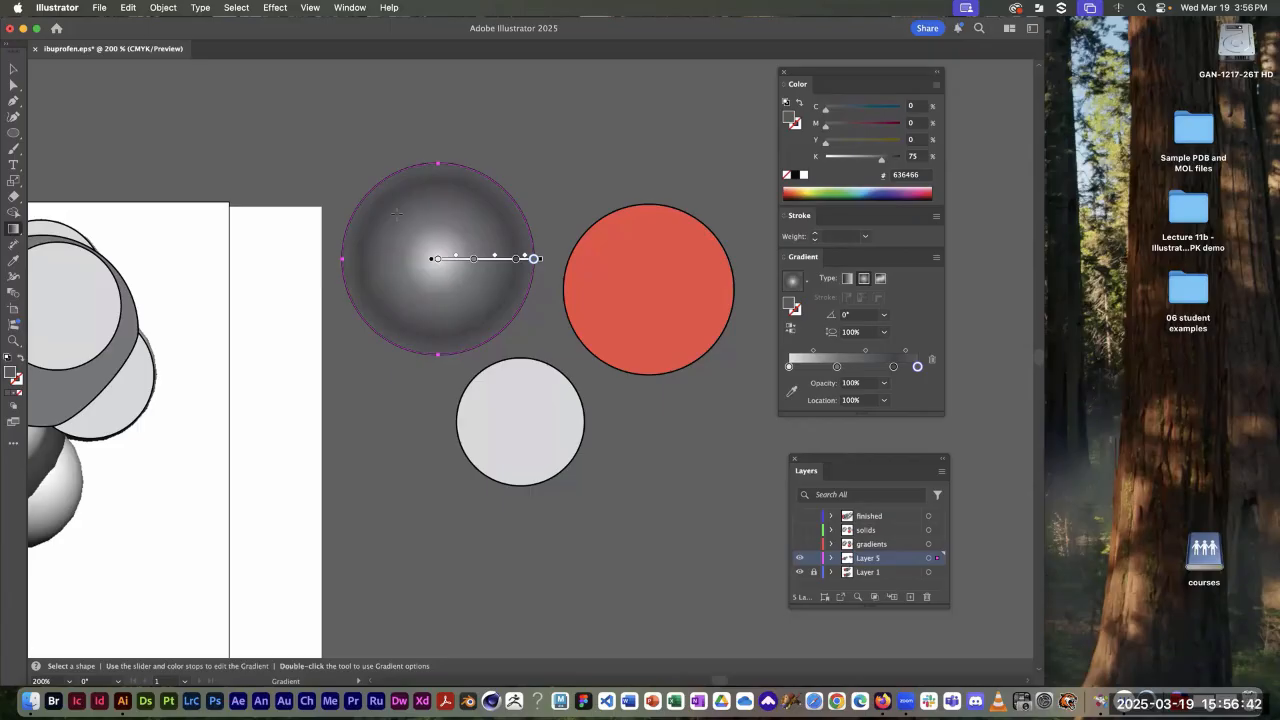
pyautogui.moveTo(397, 211); pyautogui.dragTo(507, 327)
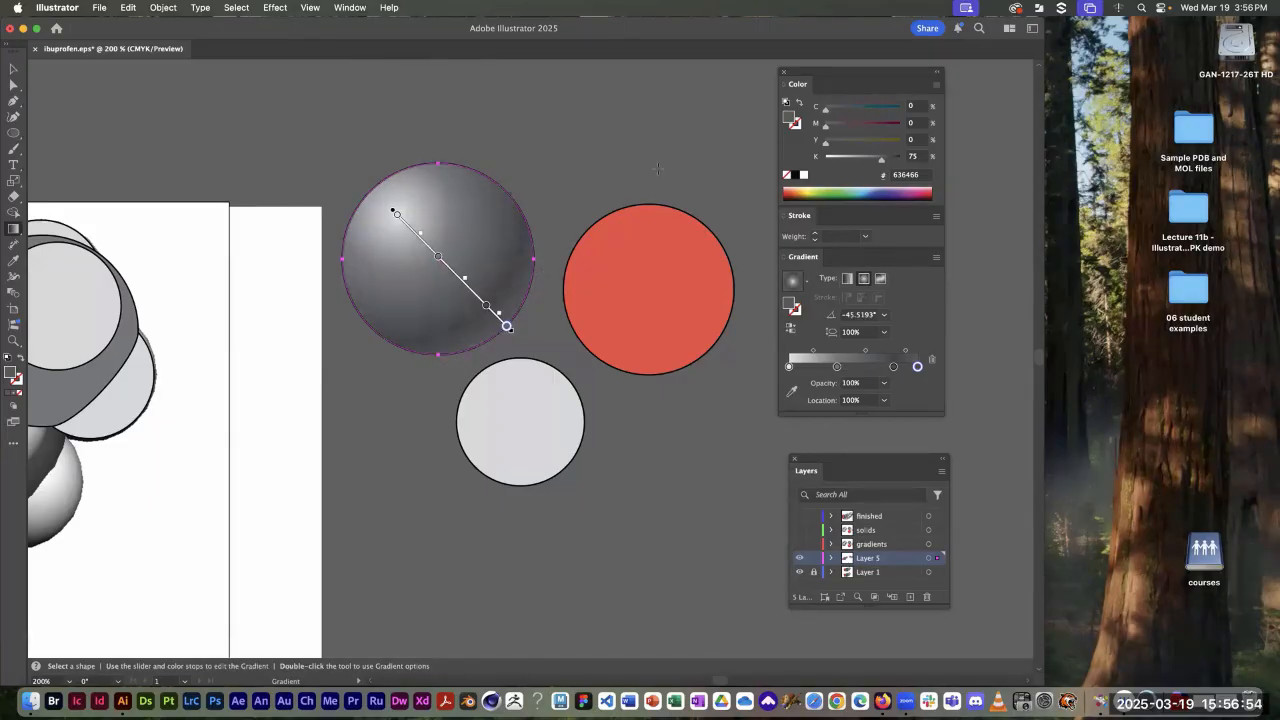
pyautogui.moveTo(409, 225)
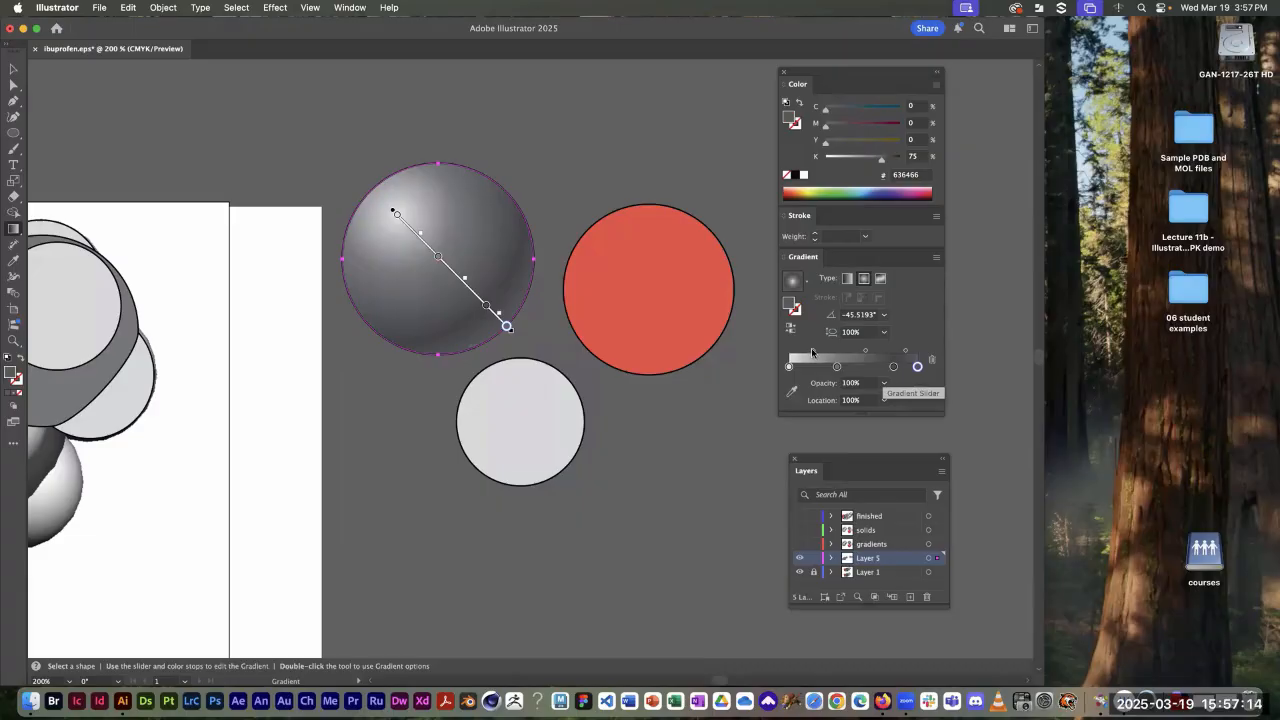
# Step: Move the carbon gradient's first stop to about 5%, its first midpoint to about 23% and its second midpoint to about 71%, and deselect the circle
pyautogui.moveTo(813, 352); pyautogui.dragTo(795, 367)
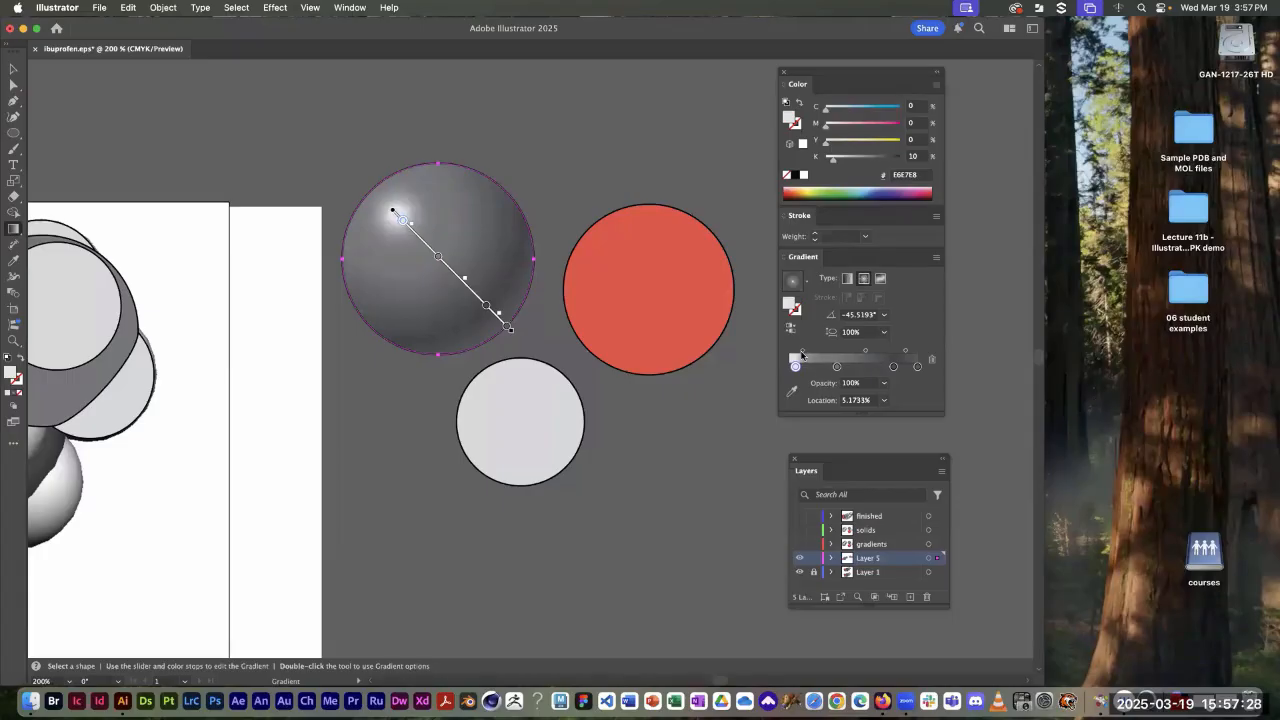
pyautogui.click(803, 350)
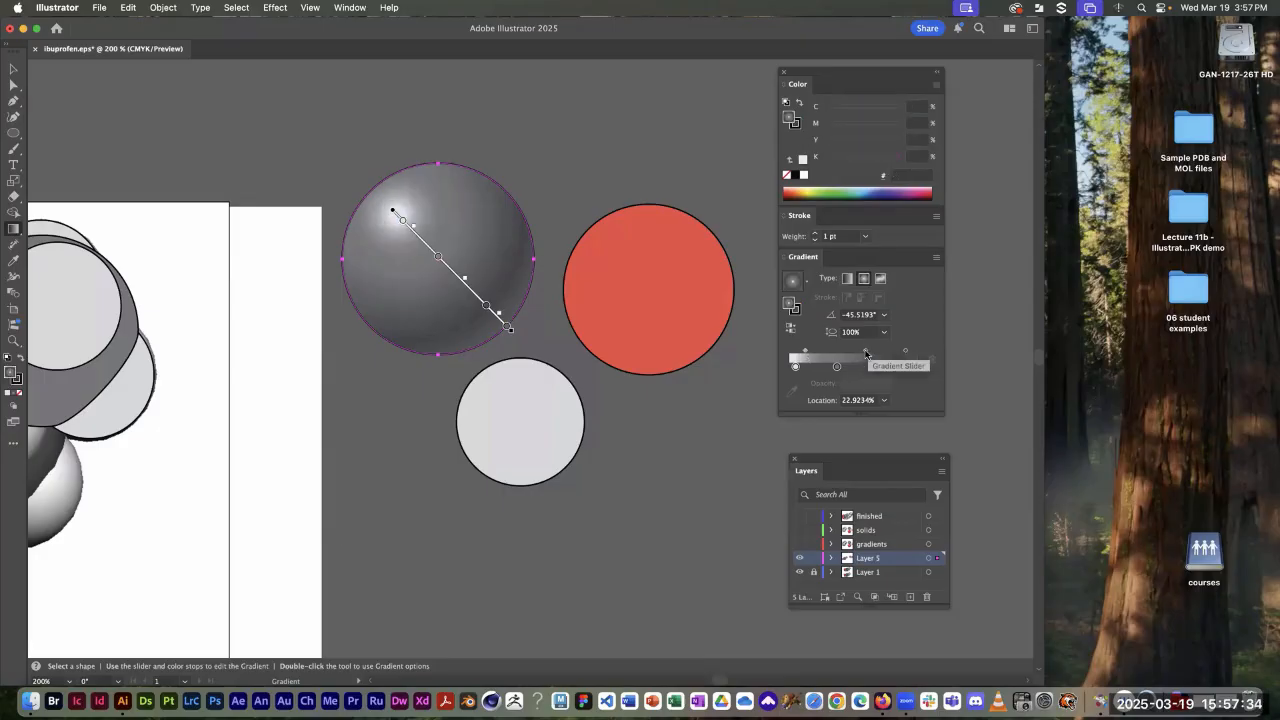
pyautogui.click(866, 351)
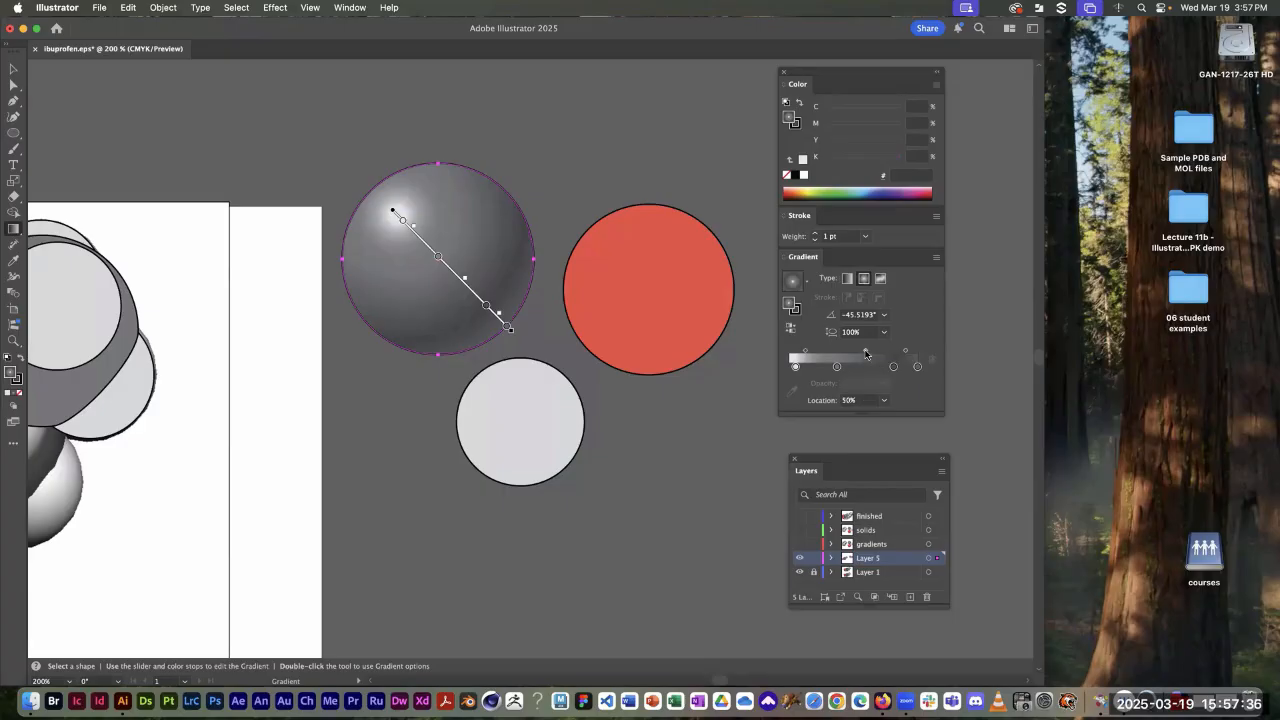
pyautogui.moveTo(866, 352); pyautogui.dragTo(874, 352)
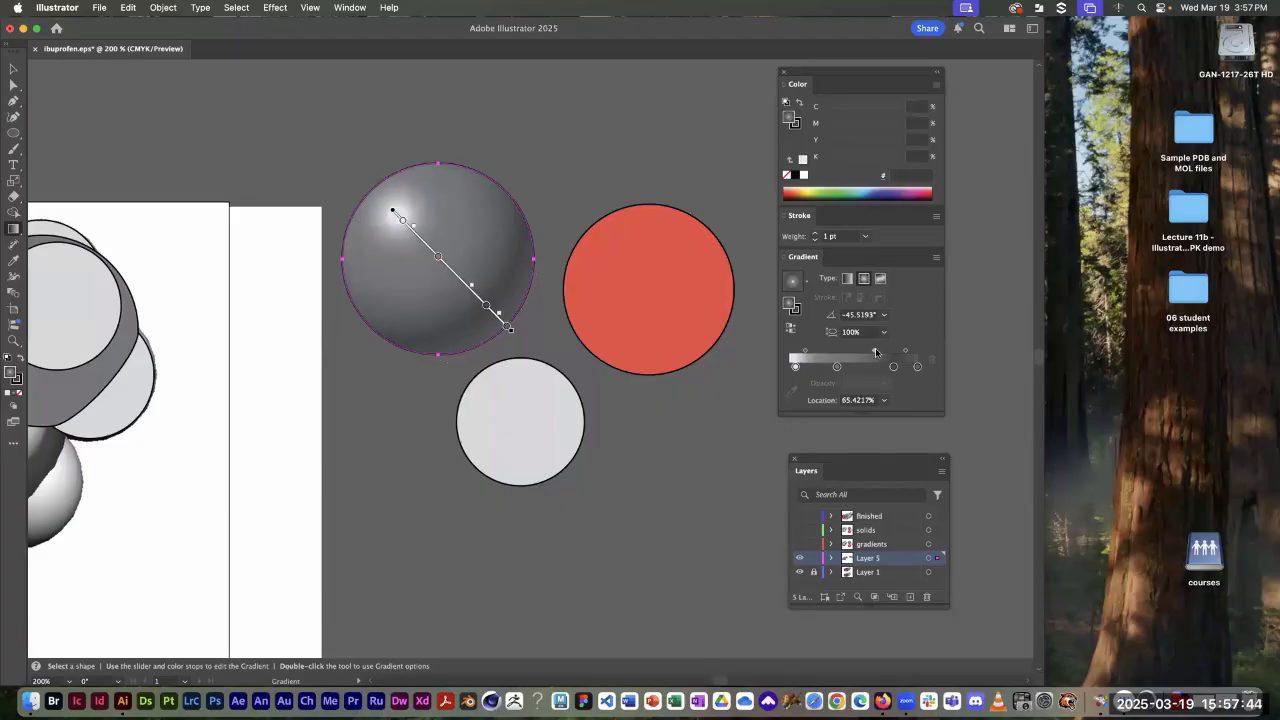
pyautogui.moveTo(874, 352); pyautogui.dragTo(880, 351)
pyautogui.press('a')
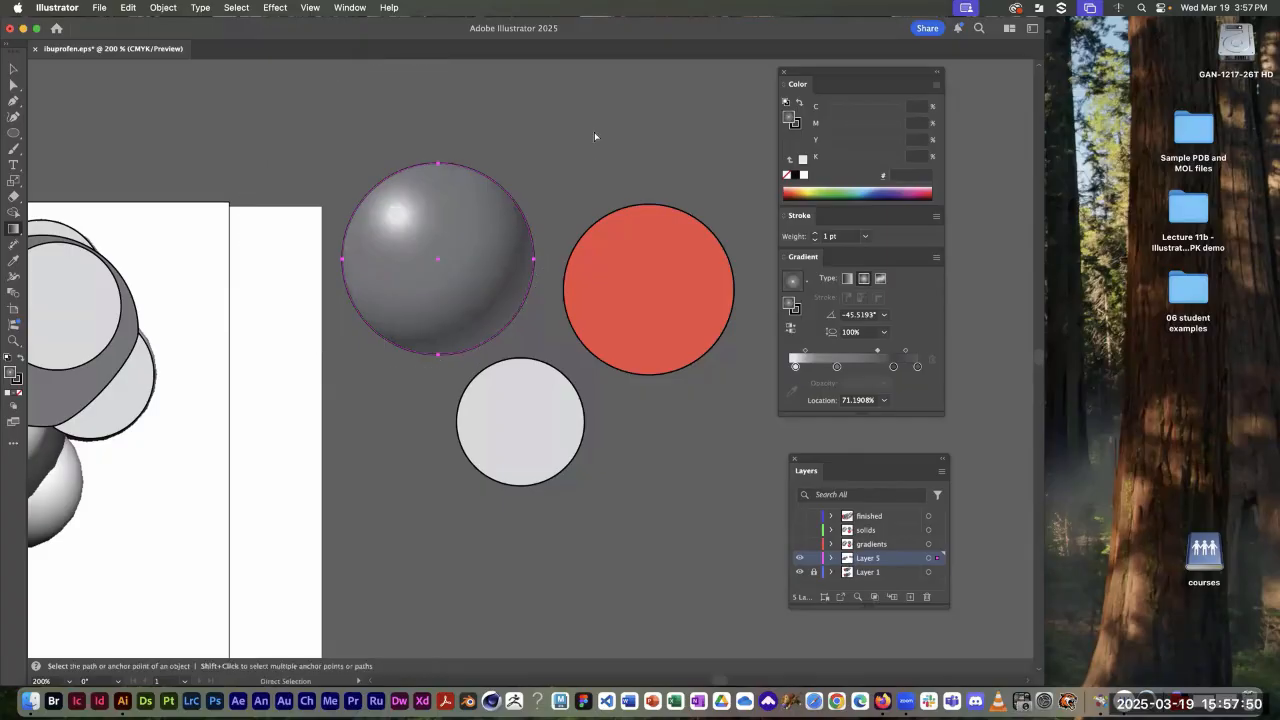
pyautogui.press('g')
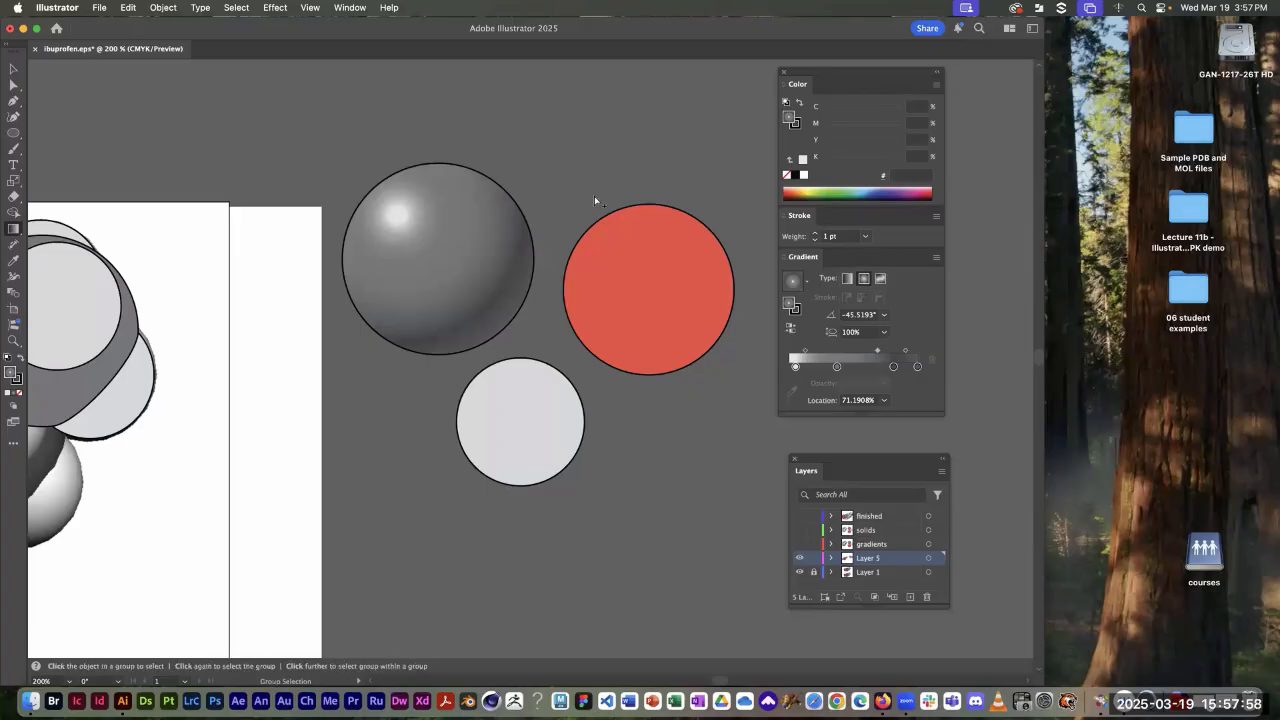
# Step: Apply the carbon sphere's gradient to the light gray hydrogen circle with the Eyedropper
pyautogui.click(518, 443)
pyautogui.press('i')
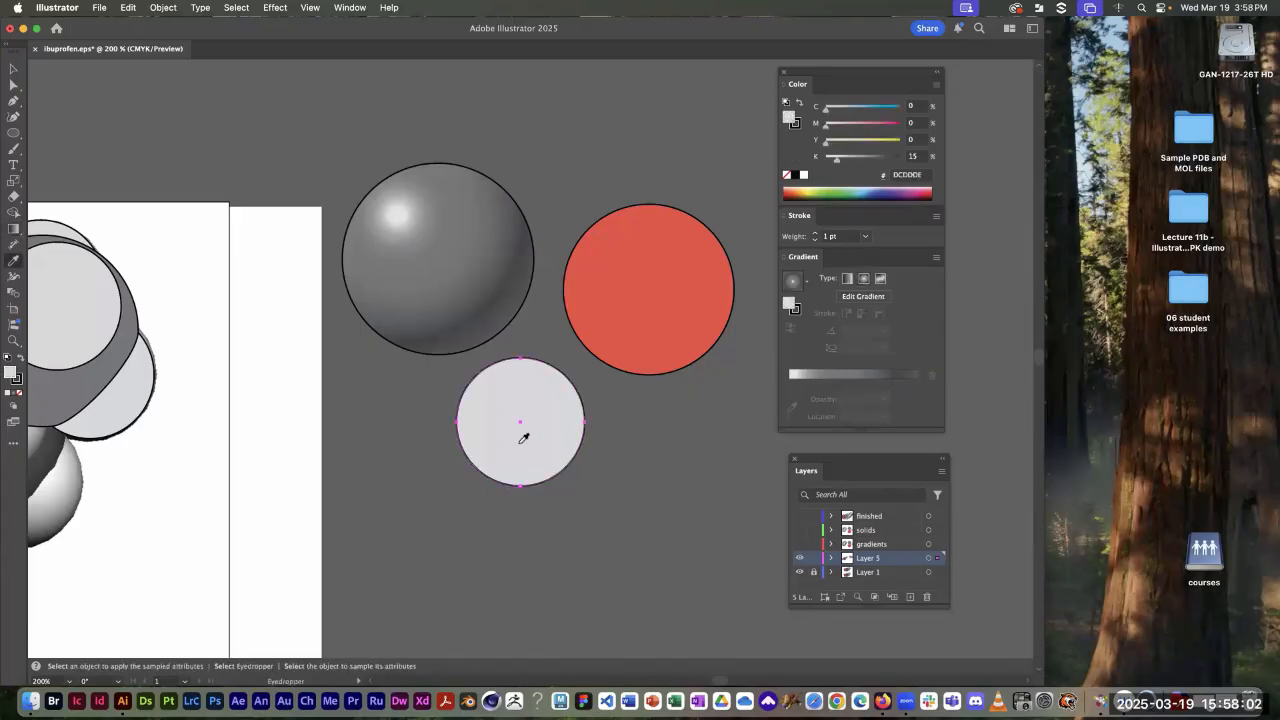
pyautogui.click(442, 235)
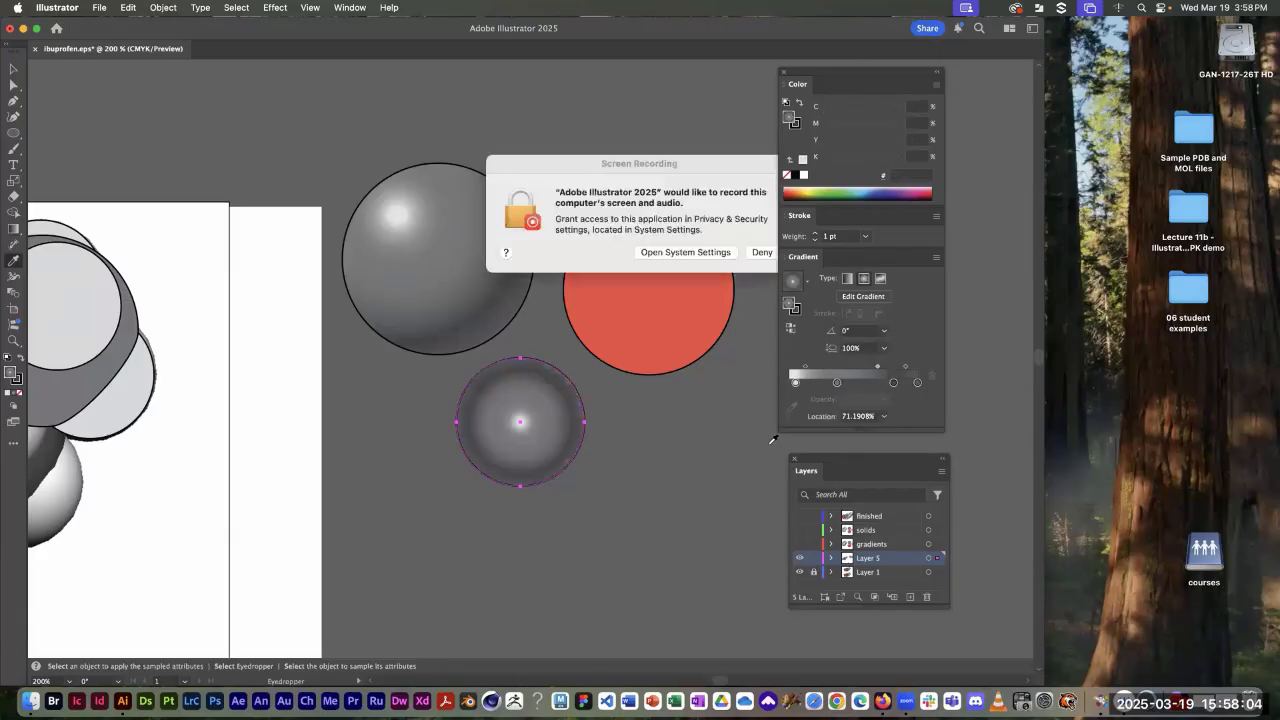
# Step: Try to allow Adobe Illustrator 2025 screen recording in System Settings, cancel the administrator authorization, and close the settings
pyautogui.click(686, 170)
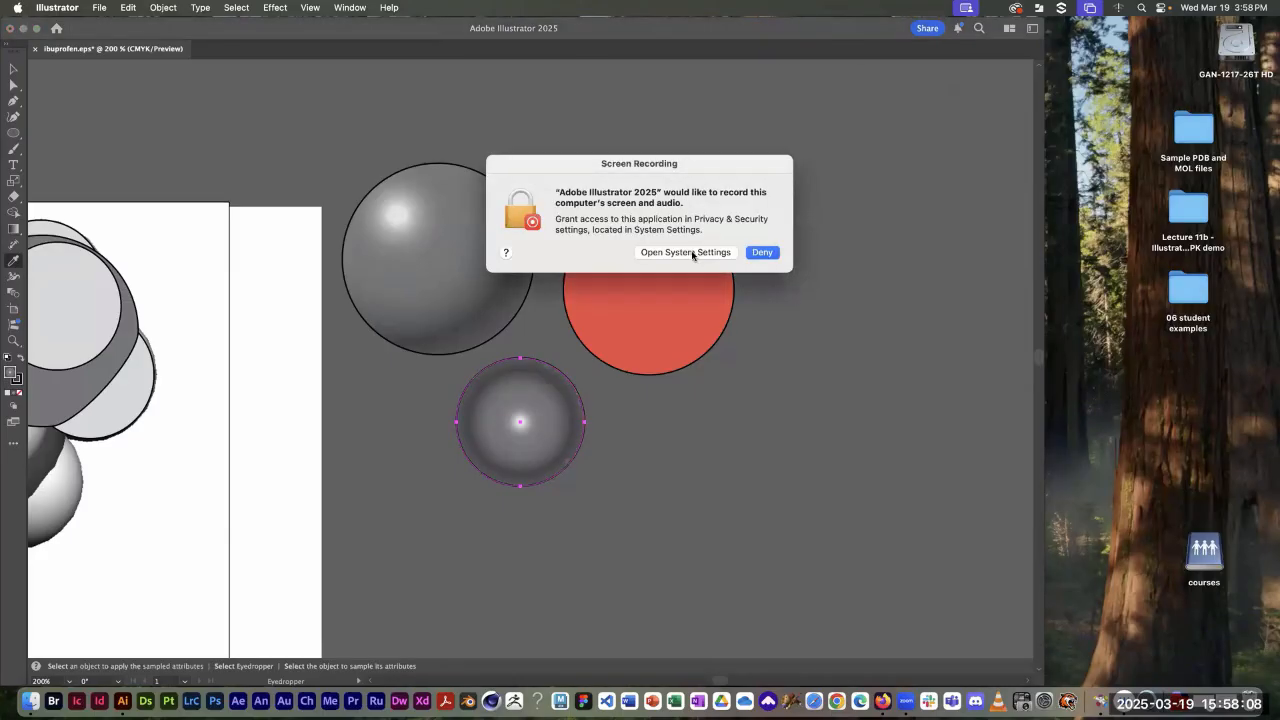
pyautogui.click(650, 251)
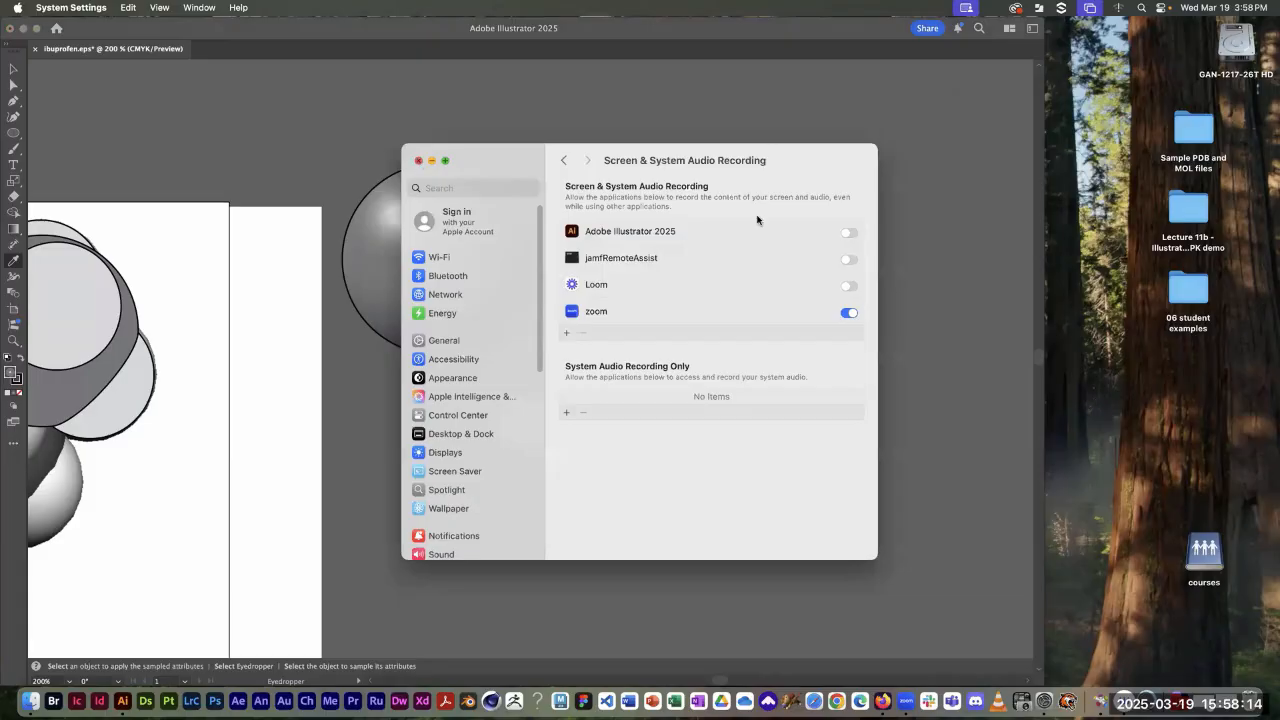
pyautogui.click(850, 233)
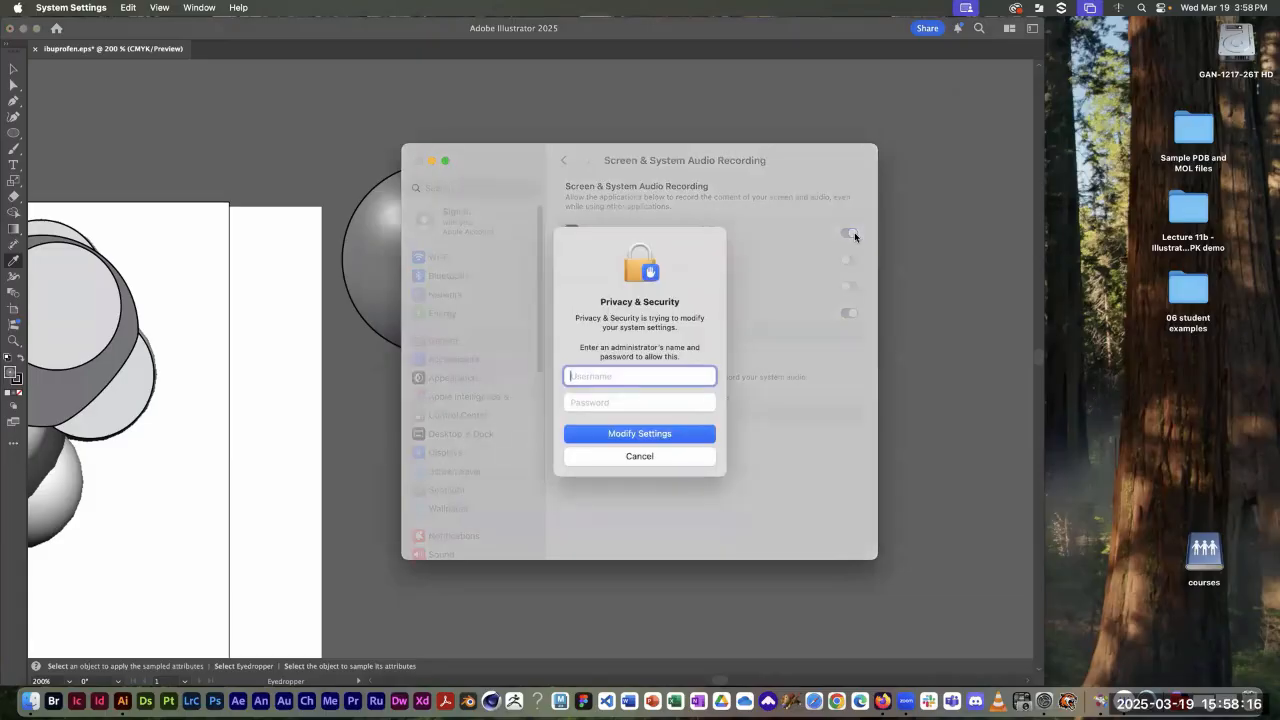
pyautogui.click(629, 458)
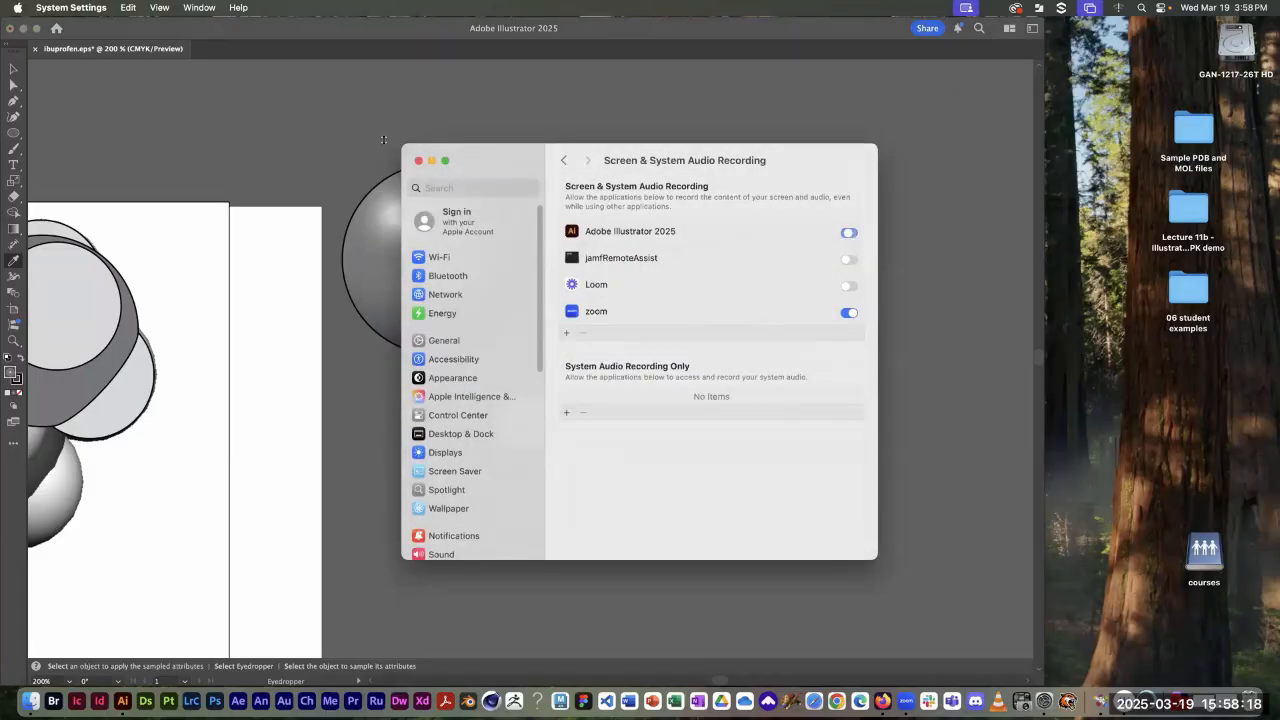
pyautogui.click(418, 162)
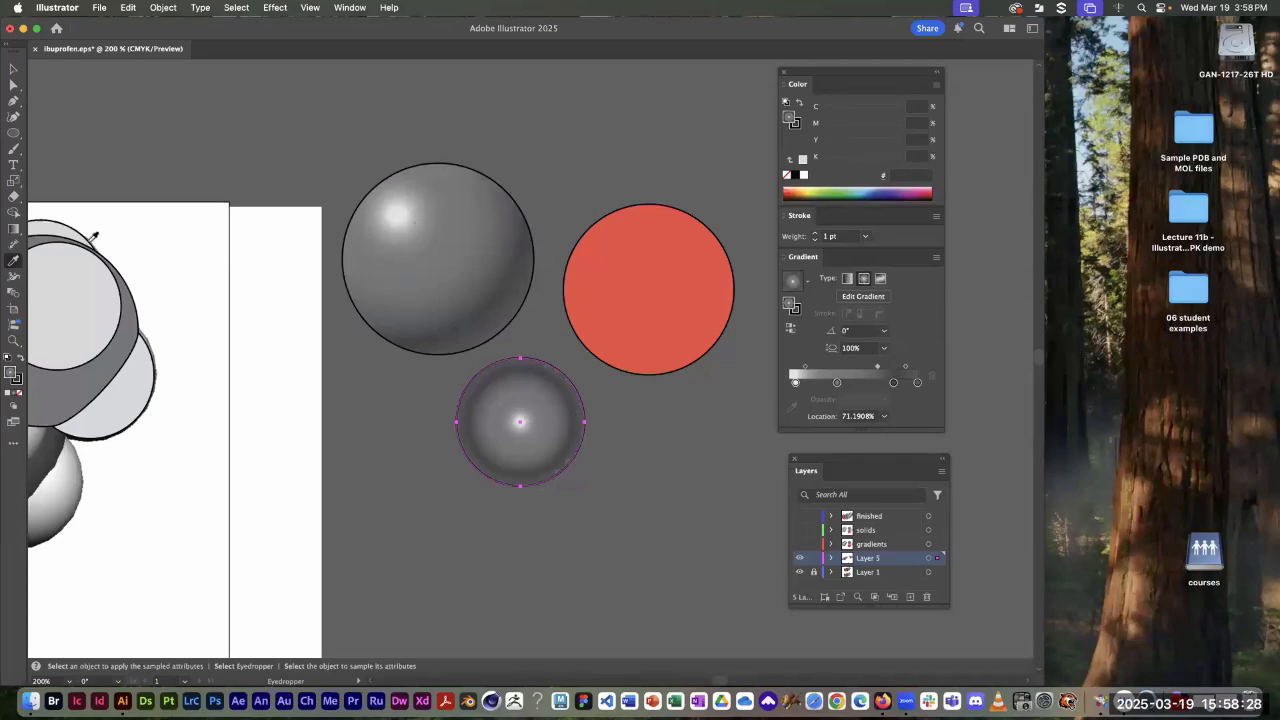
# Step: Redraw the hydrogen circle's gradient from upper left to lower right at about -47°, and set its first stop to K 0%
pyautogui.click(13, 228)
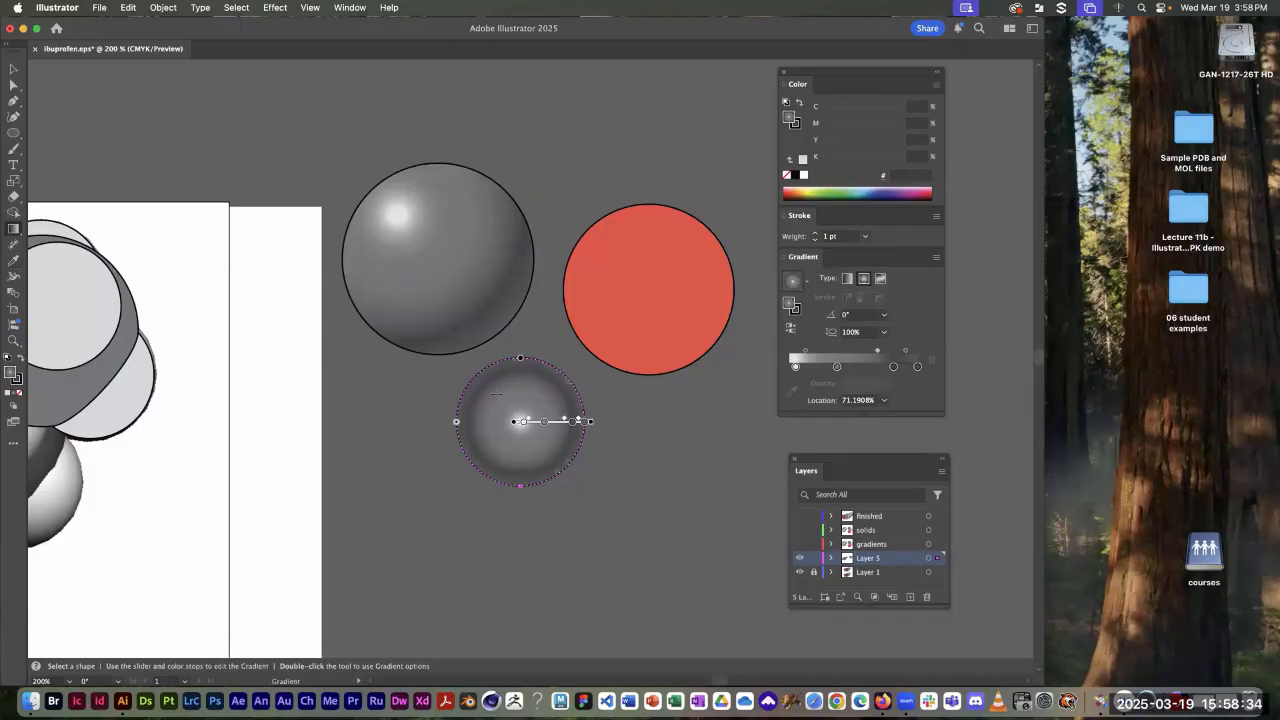
pyautogui.moveTo(497, 394); pyautogui.dragTo(567, 470)
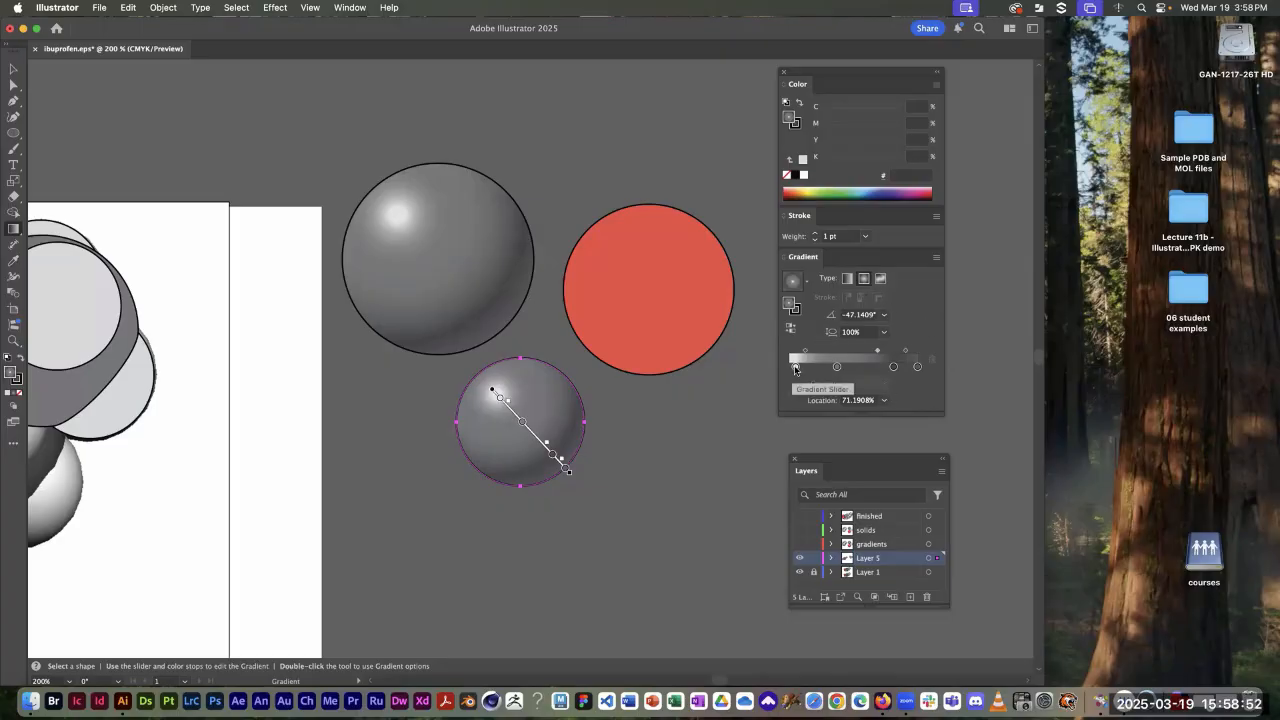
pyautogui.click(796, 367)
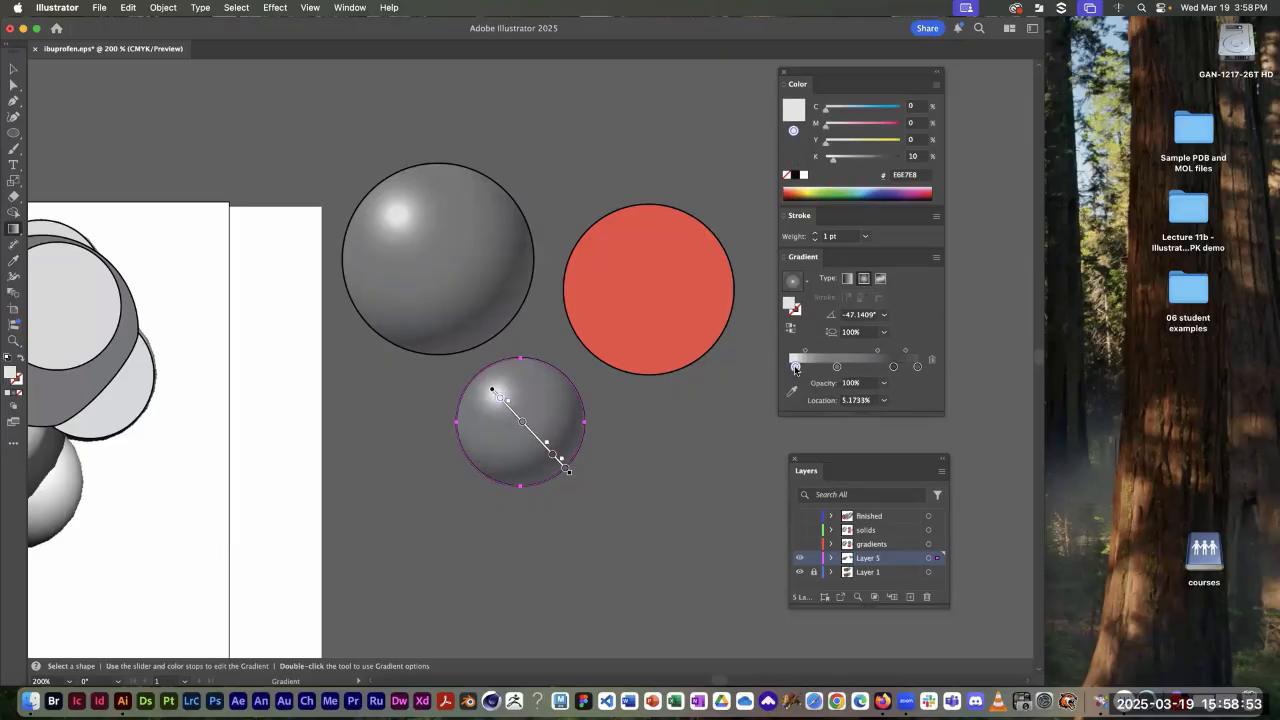
pyautogui.click(916, 158)
pyautogui.write('0')
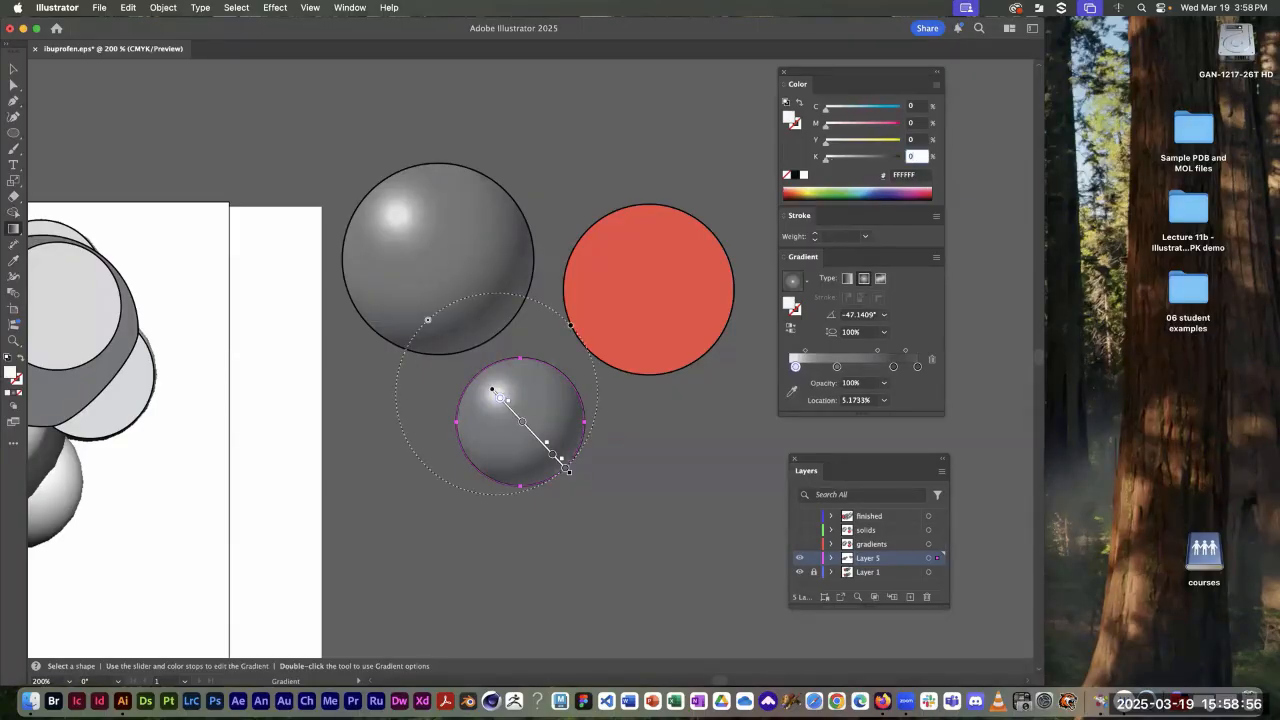
pyautogui.press('Return')
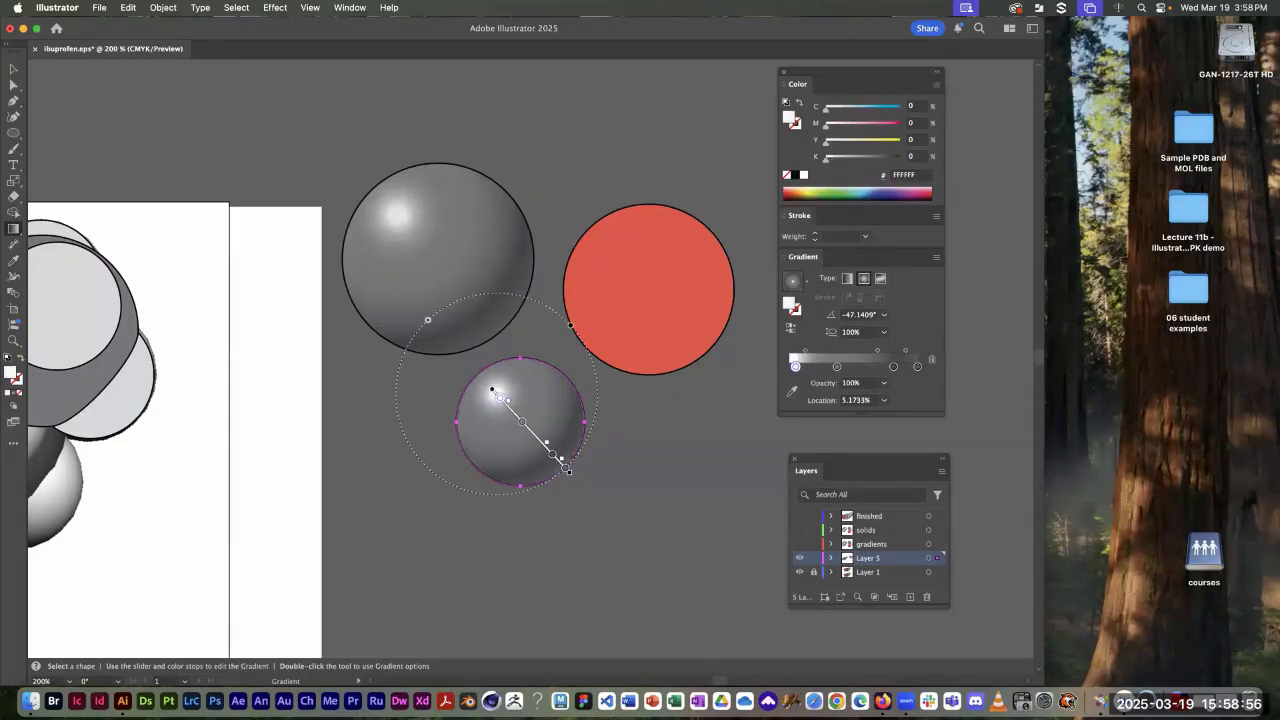
# Step: Set the hydrogen circle's second gradient stop to K 20%, trying 15% first
pyautogui.click(837, 367)
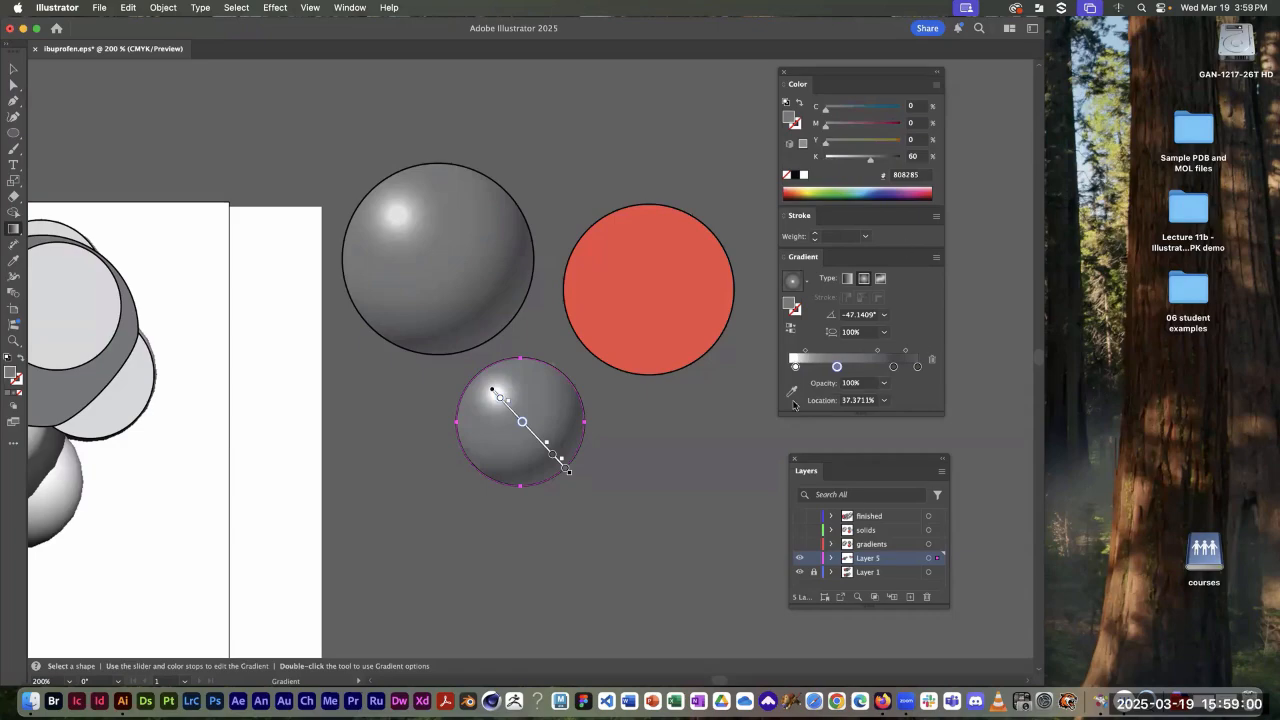
pyautogui.click(913, 156)
pyautogui.write('15')
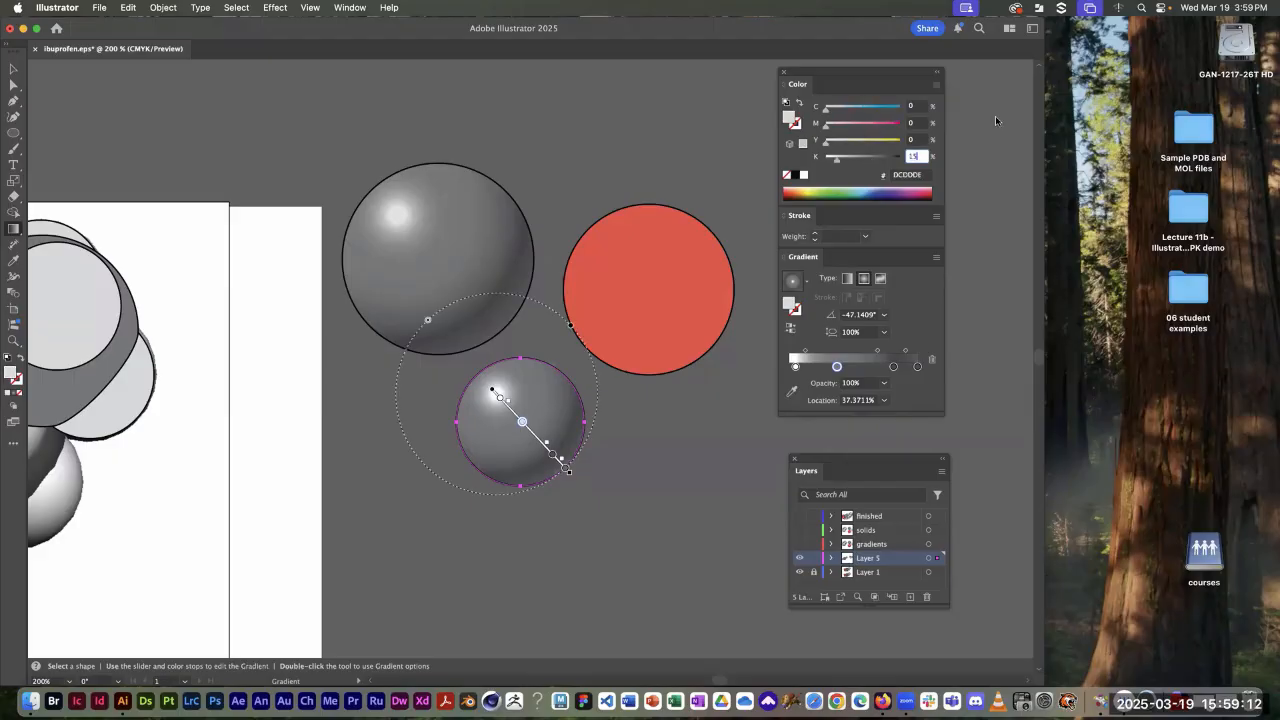
pyautogui.press('Return')
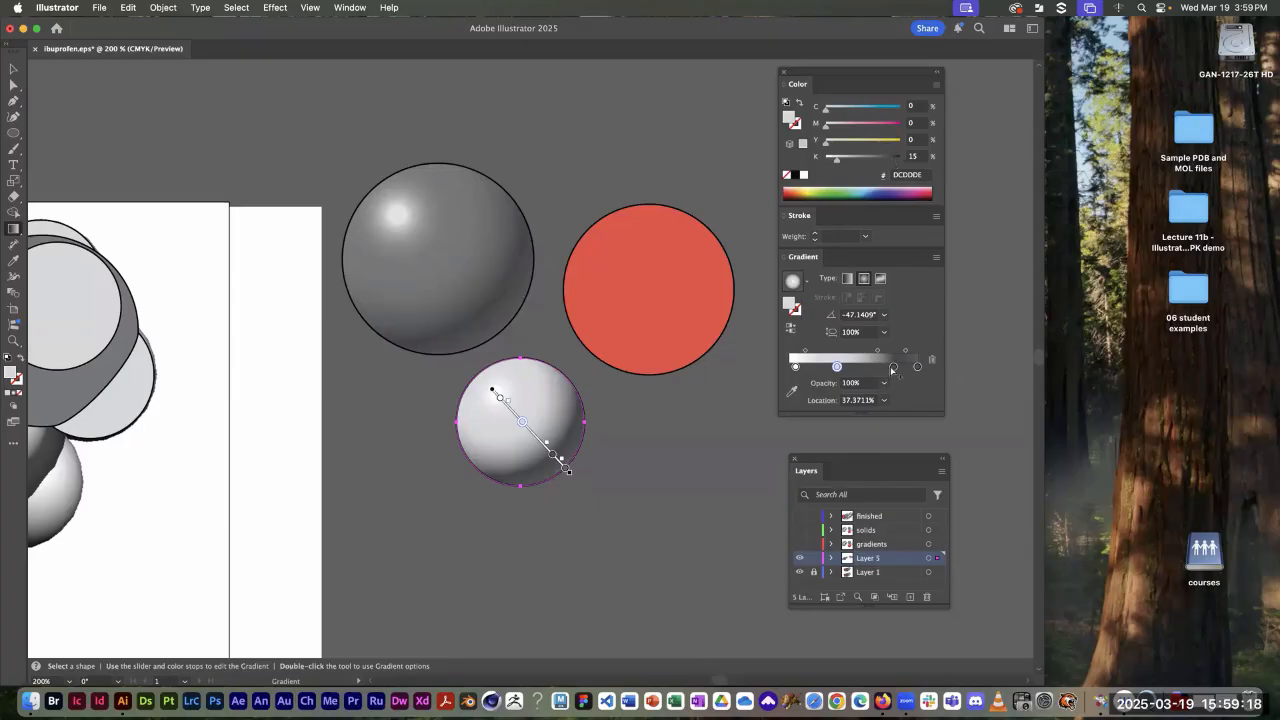
pyautogui.click(912, 156)
pyautogui.write('20')
pyautogui.press('Return')
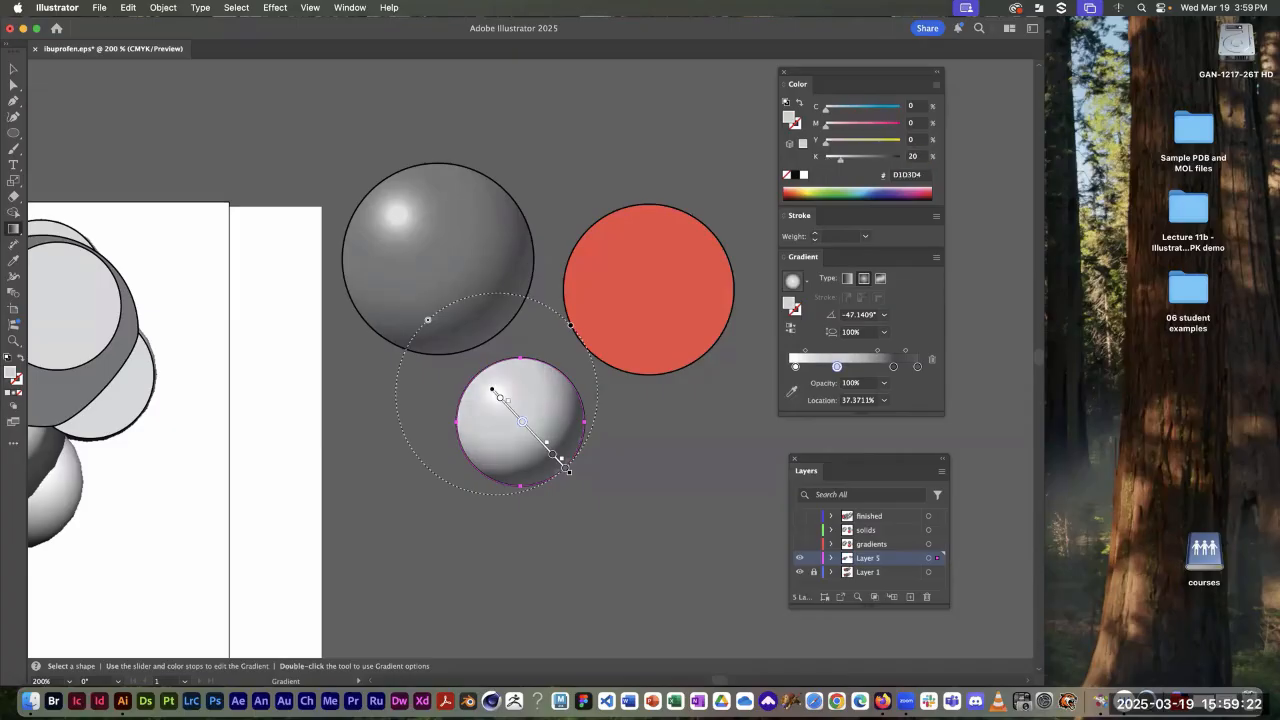
# Step: Set the hydrogen circle's third gradient stop to K 50%, trying 40% first
pyautogui.click(893, 367)
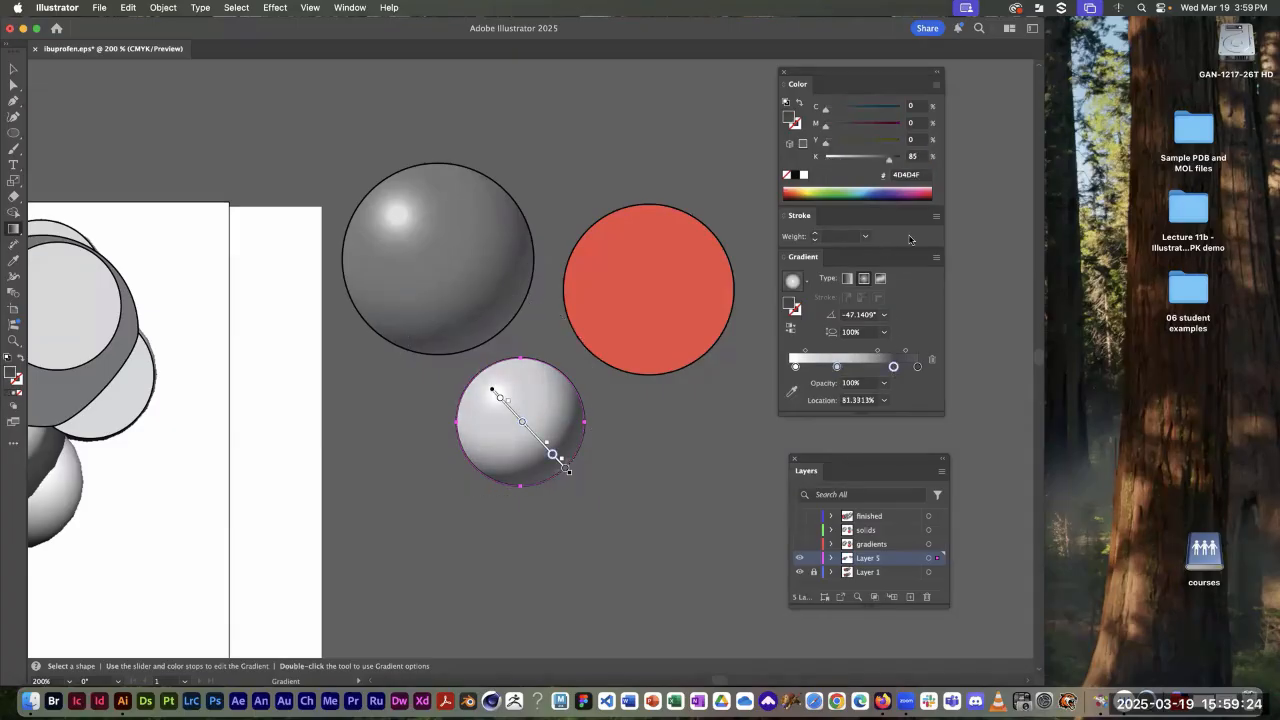
pyautogui.click(911, 157)
pyautogui.write('40')
pyautogui.press('Return')
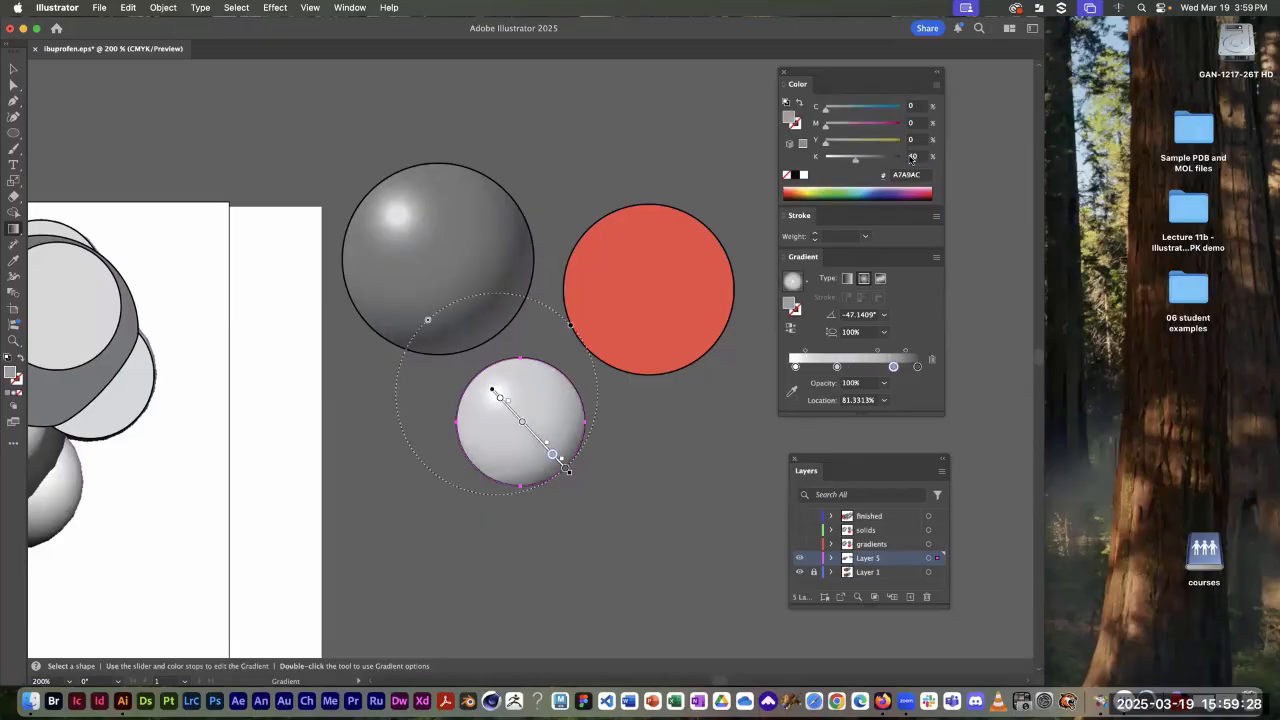
pyautogui.click(915, 157)
pyautogui.write('50')
pyautogui.press('Return')
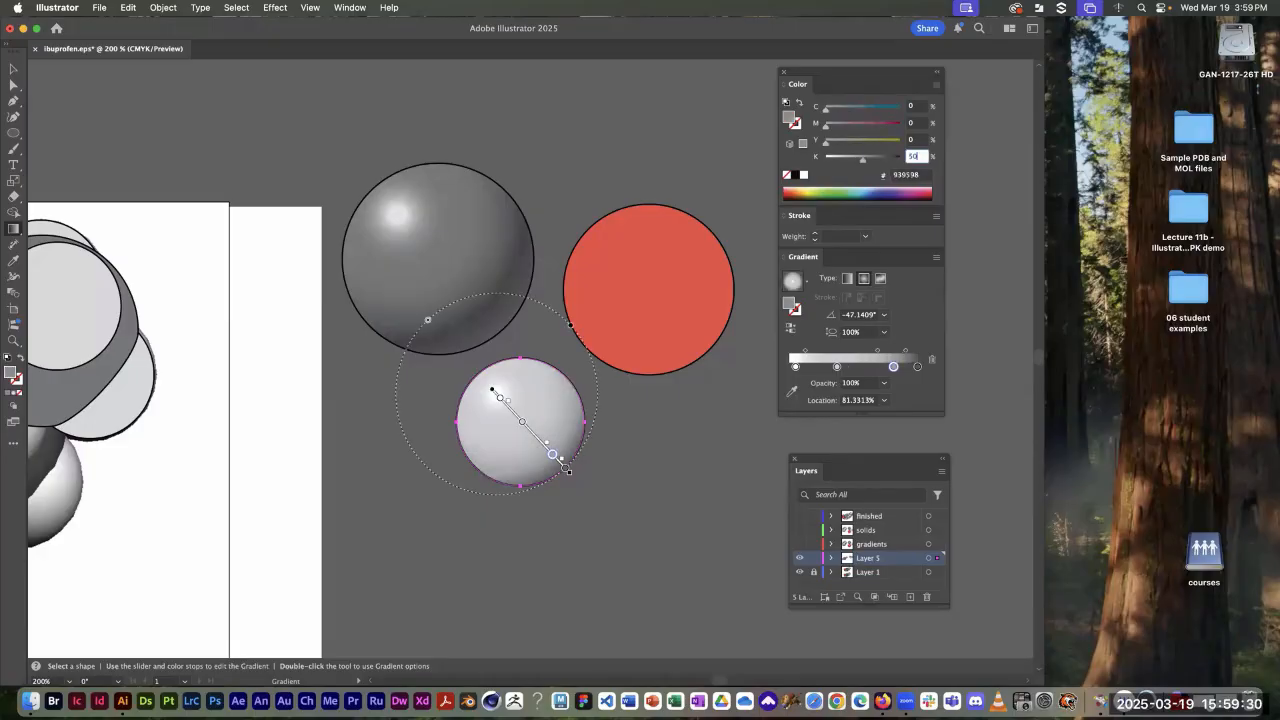
# Step: Set the hydrogen circle's last gradient stop to K 40% and deselect the circle
pyautogui.click(917, 366)
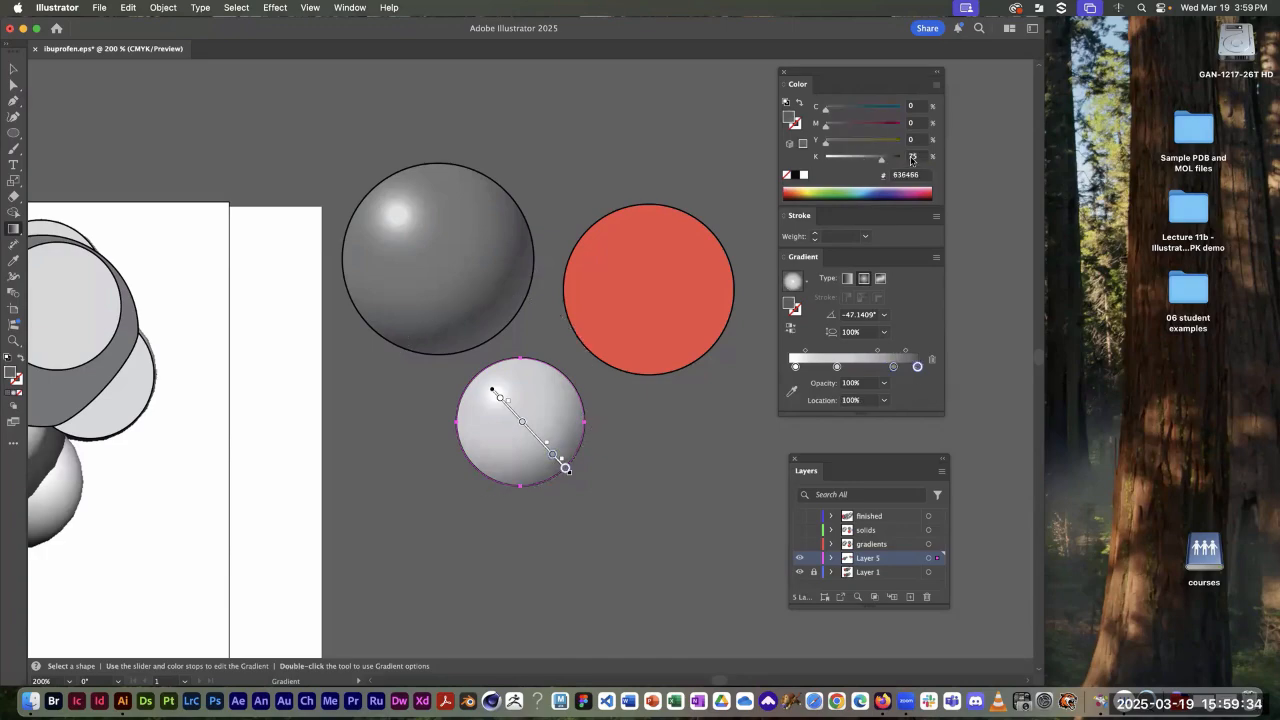
pyautogui.click(912, 157)
pyautogui.write('40')
pyautogui.press('Return')
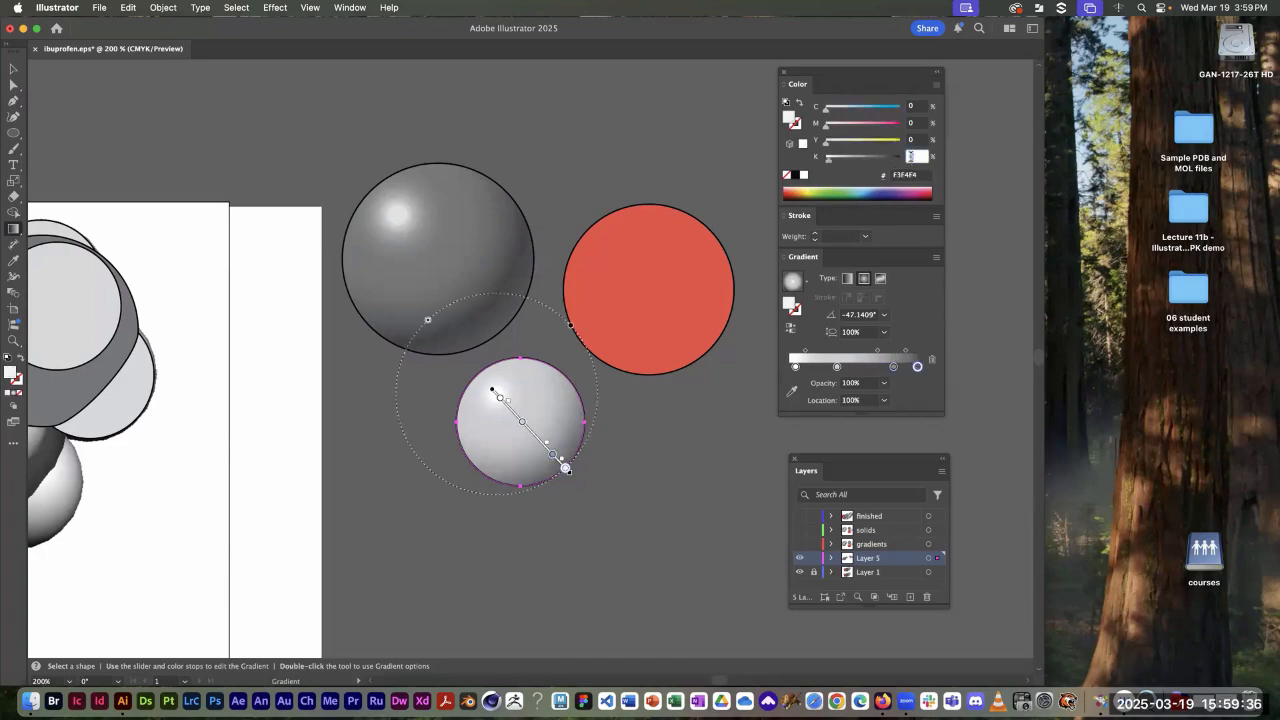
pyautogui.keyDown('super'); pyautogui.click(699, 386); pyautogui.keyUp('super')
# Step: Apply the carbon sphere's gradient to the red oxygen circle with the Eyedropper, and redraw it from upper left to lower right at about -45°
pyautogui.press('space')
pyautogui.moveTo(602, 320); pyautogui.dragTo(471, 334)
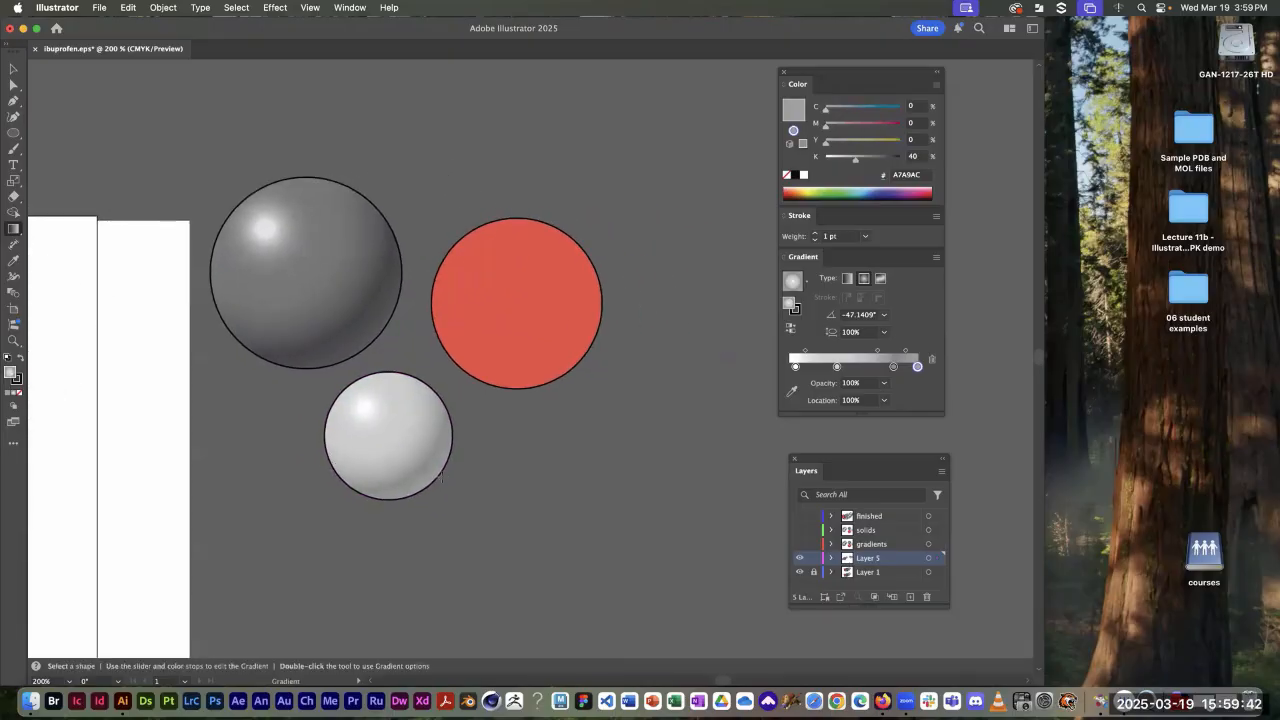
pyautogui.press('a')
pyautogui.press('alt')
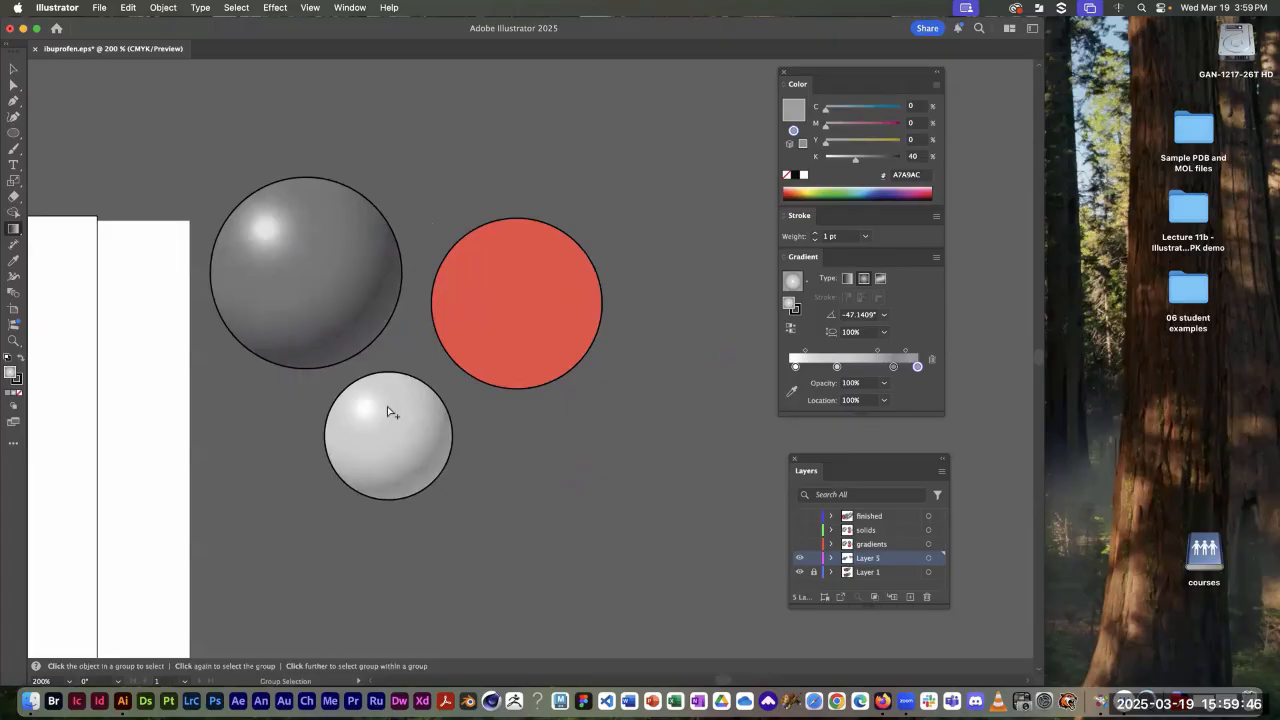
pyautogui.click(507, 279)
pyautogui.press('g')
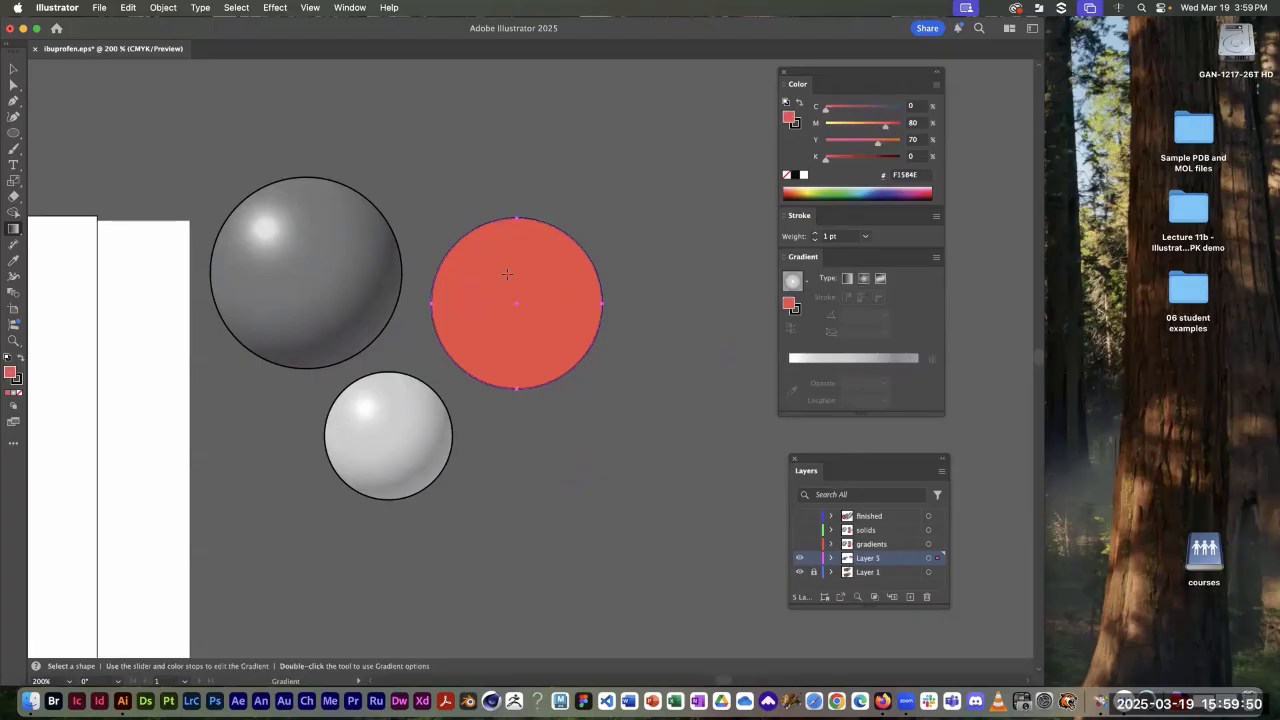
pyautogui.press('i')
pyautogui.click(344, 221)
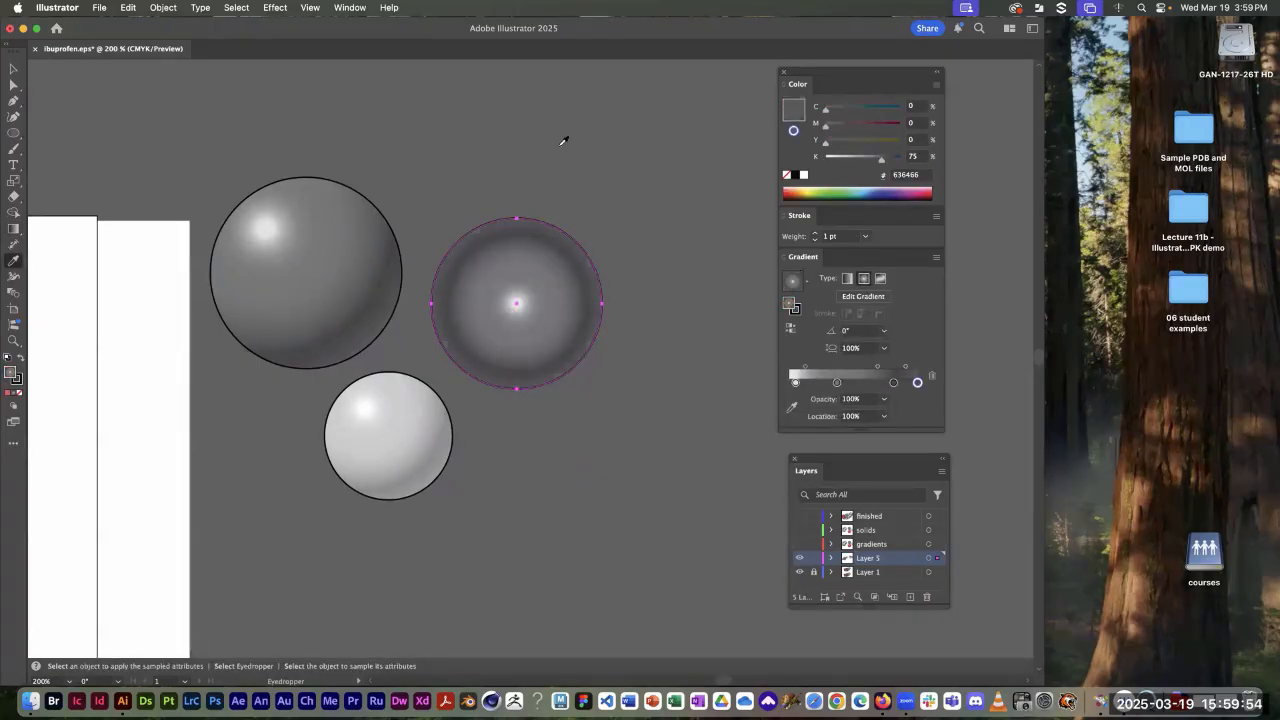
pyautogui.press('g')
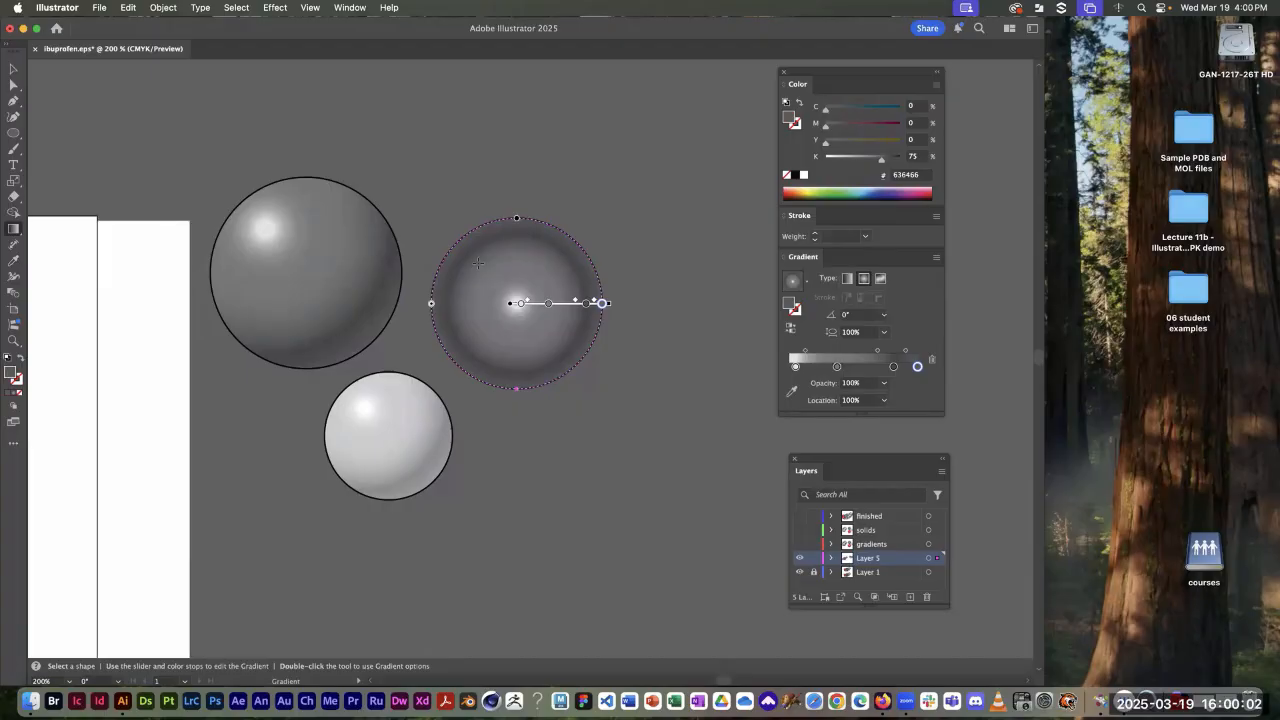
pyautogui.moveTo(476, 260); pyautogui.dragTo(580, 364)
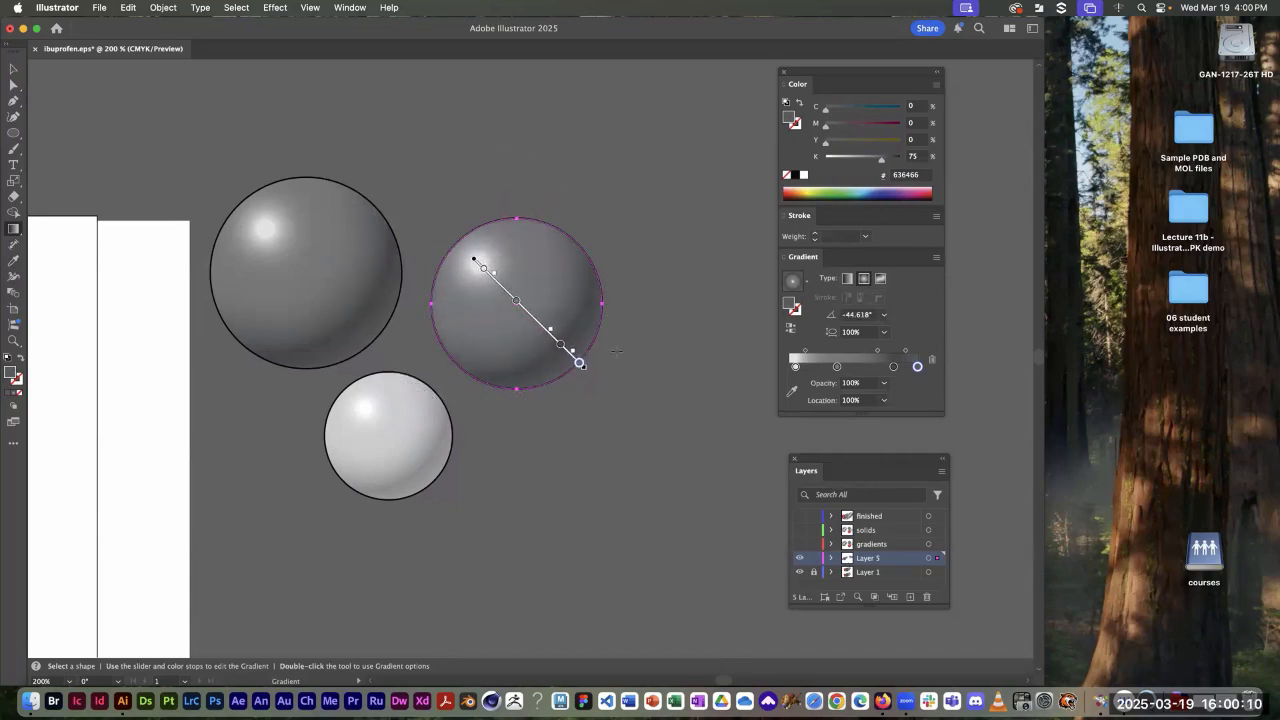
# Step: Recolor the oxygen gradient's second stop to M 90%, Y 80% and K 0%, trying M 80% first
pyautogui.click(836, 366)
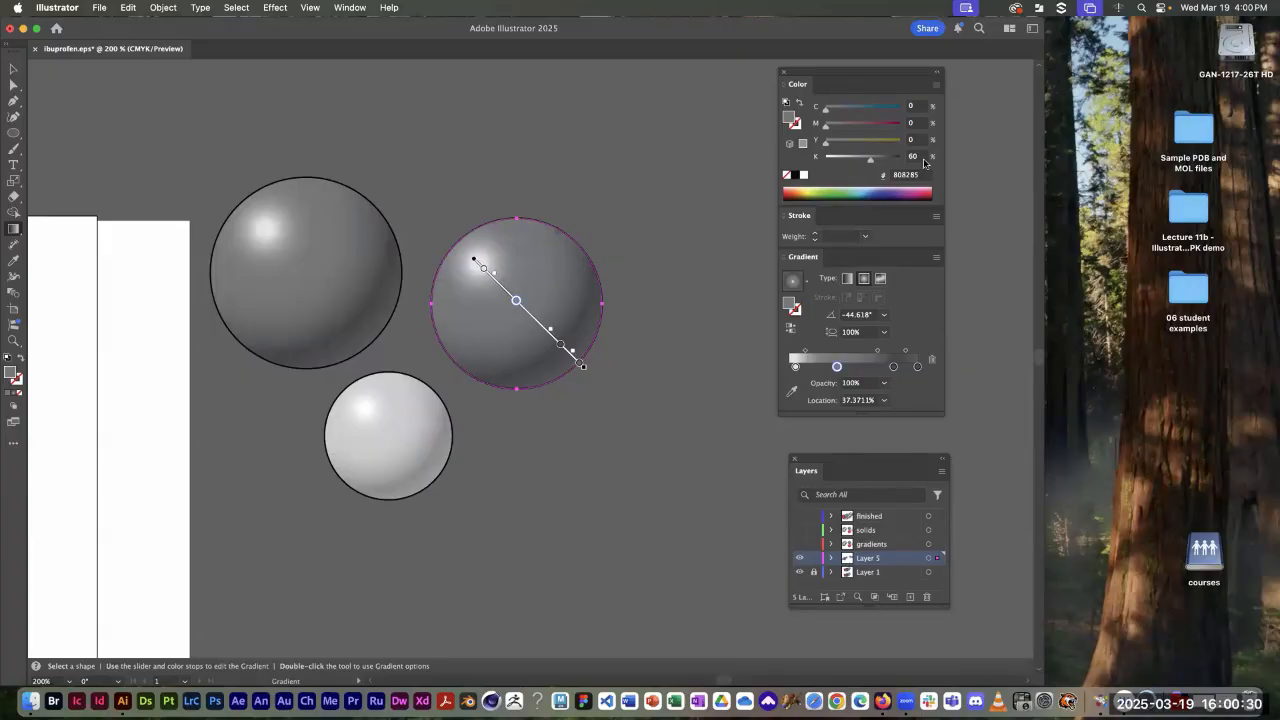
pyautogui.moveTo(870, 160); pyautogui.dragTo(826, 160)
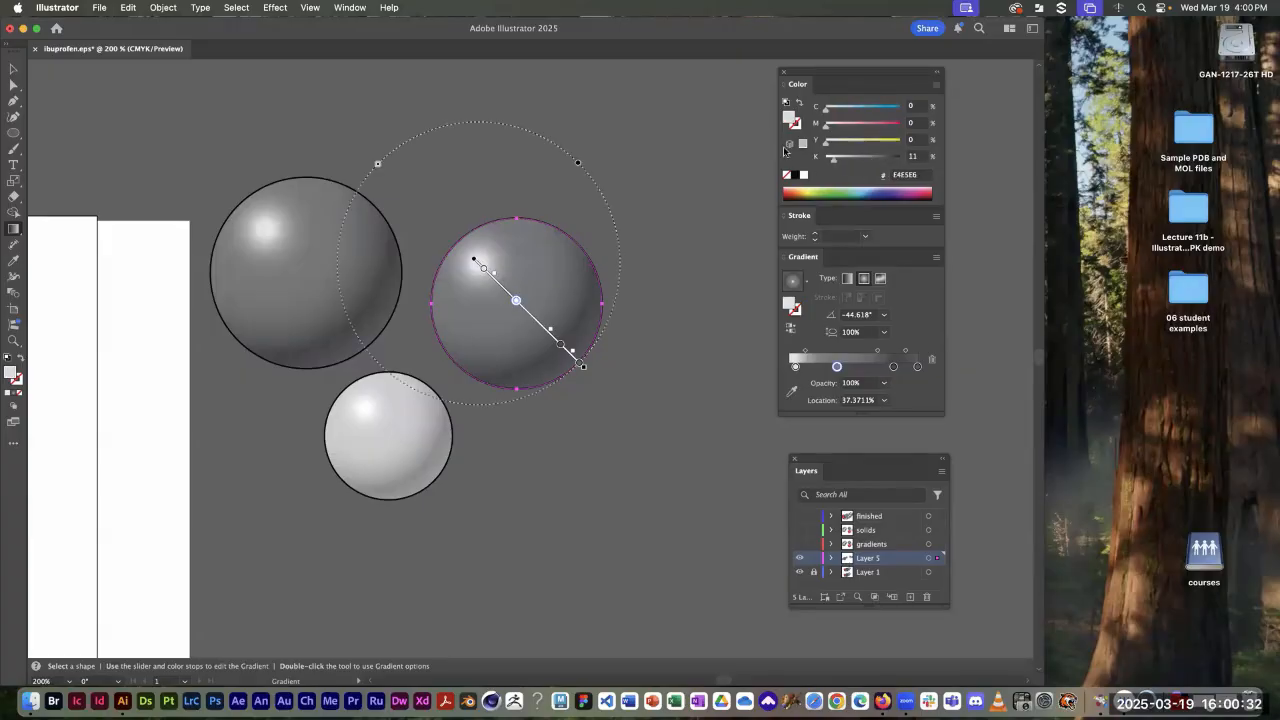
pyautogui.click(909, 123)
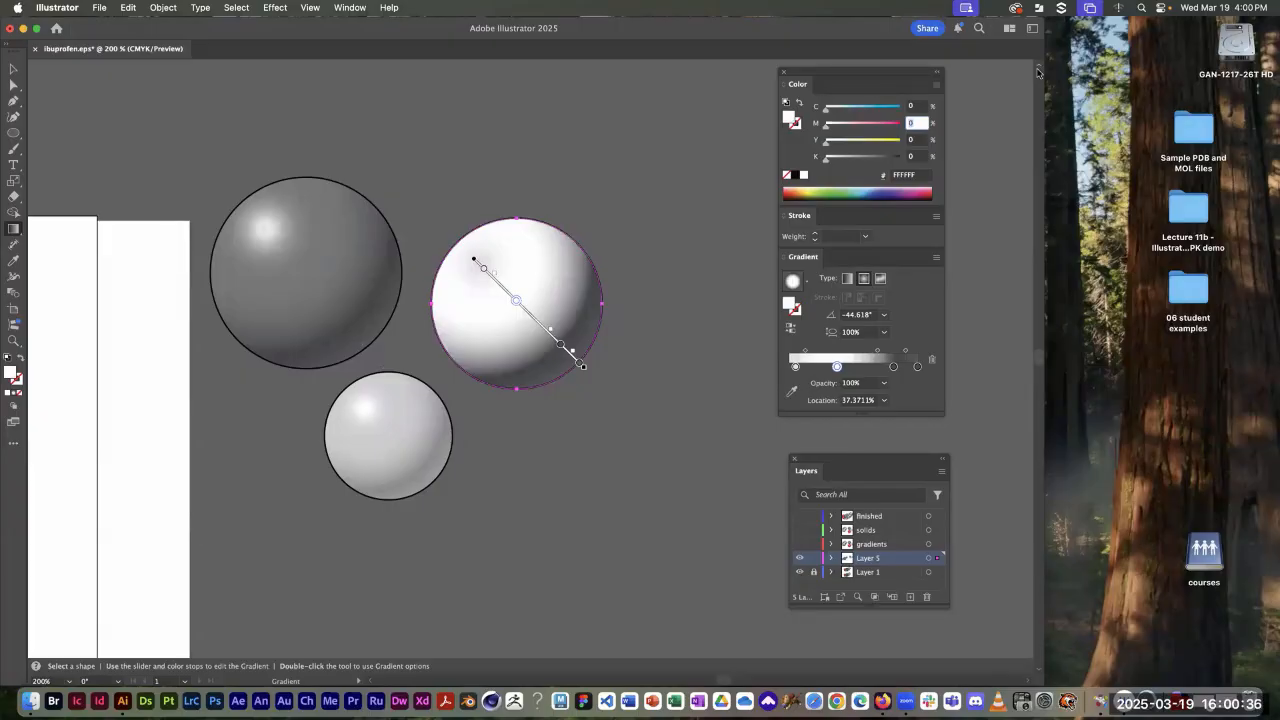
pyautogui.write('80')
pyautogui.press('Tab')
pyautogui.write('8')
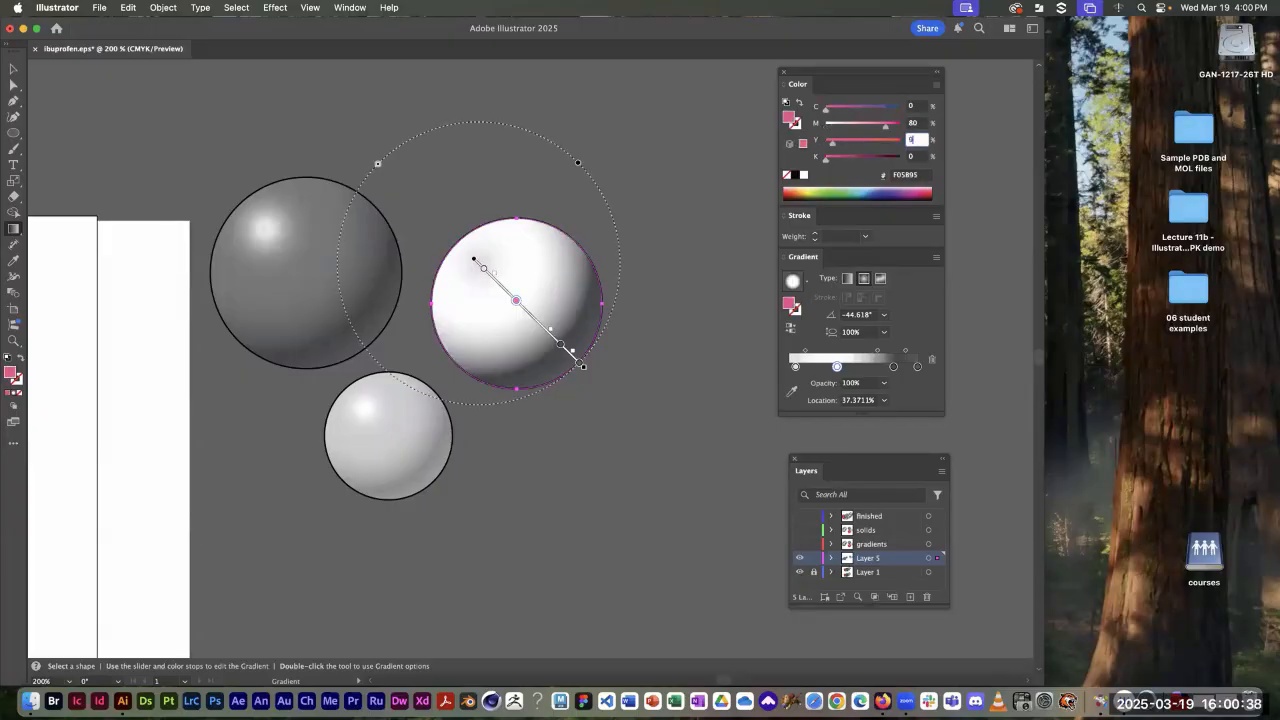
pyautogui.write('0')
pyautogui.press('Return')
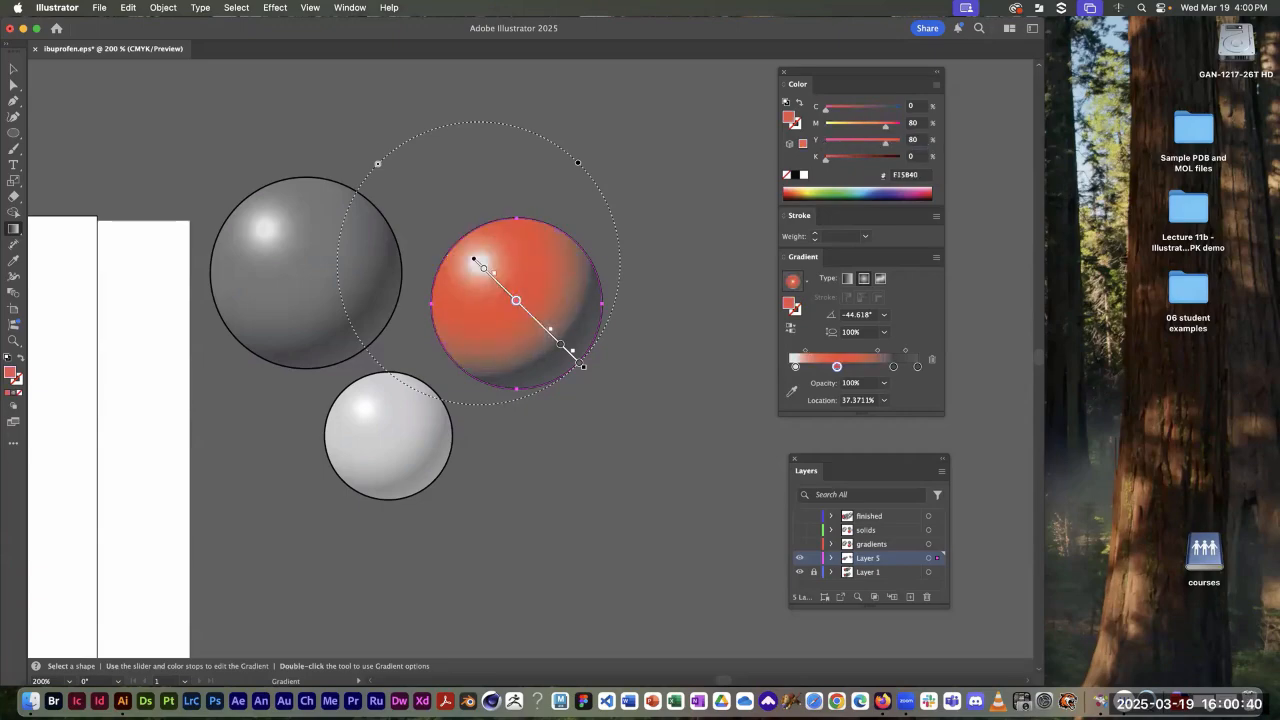
pyautogui.doubleClick(913, 123)
pyautogui.write('90')
pyautogui.press('Return')
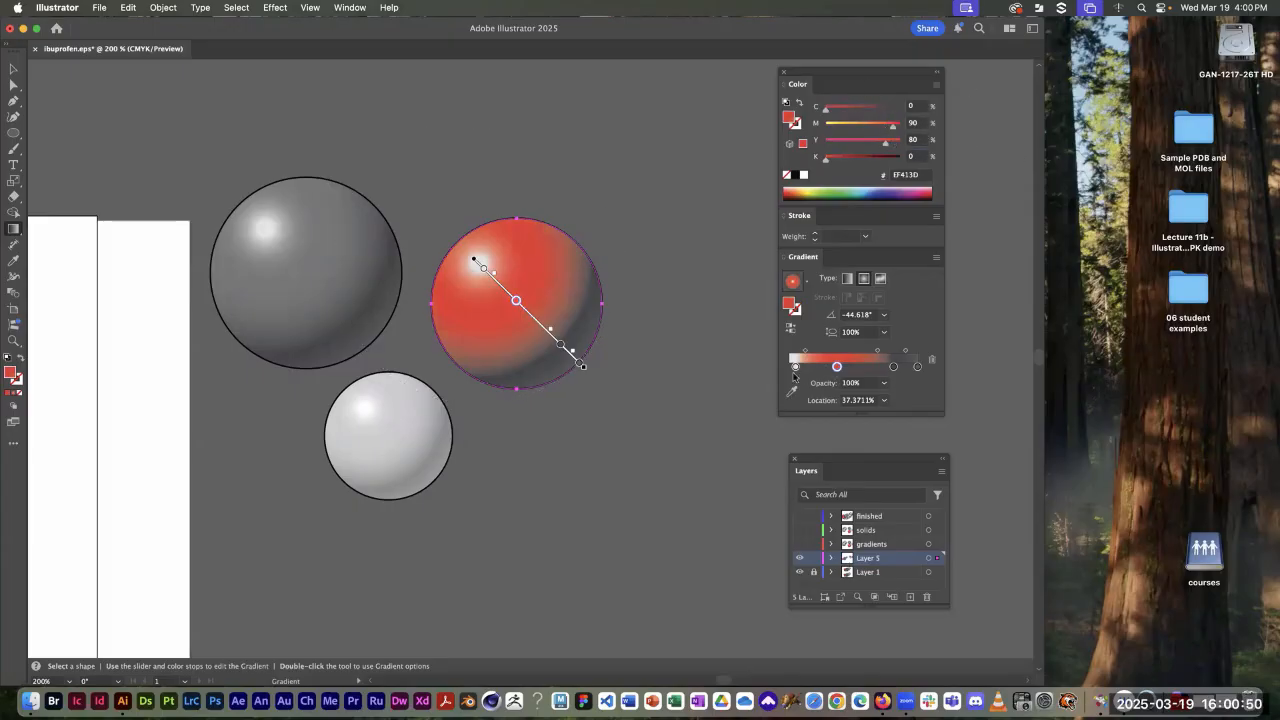
# Step: Recolor the oxygen gradient's first stop to a pale pink of M 15%, Y 10% and K 0%
pyautogui.click(795, 367)
pyautogui.click(907, 157)
pyautogui.write('0')
pyautogui.press('Return')
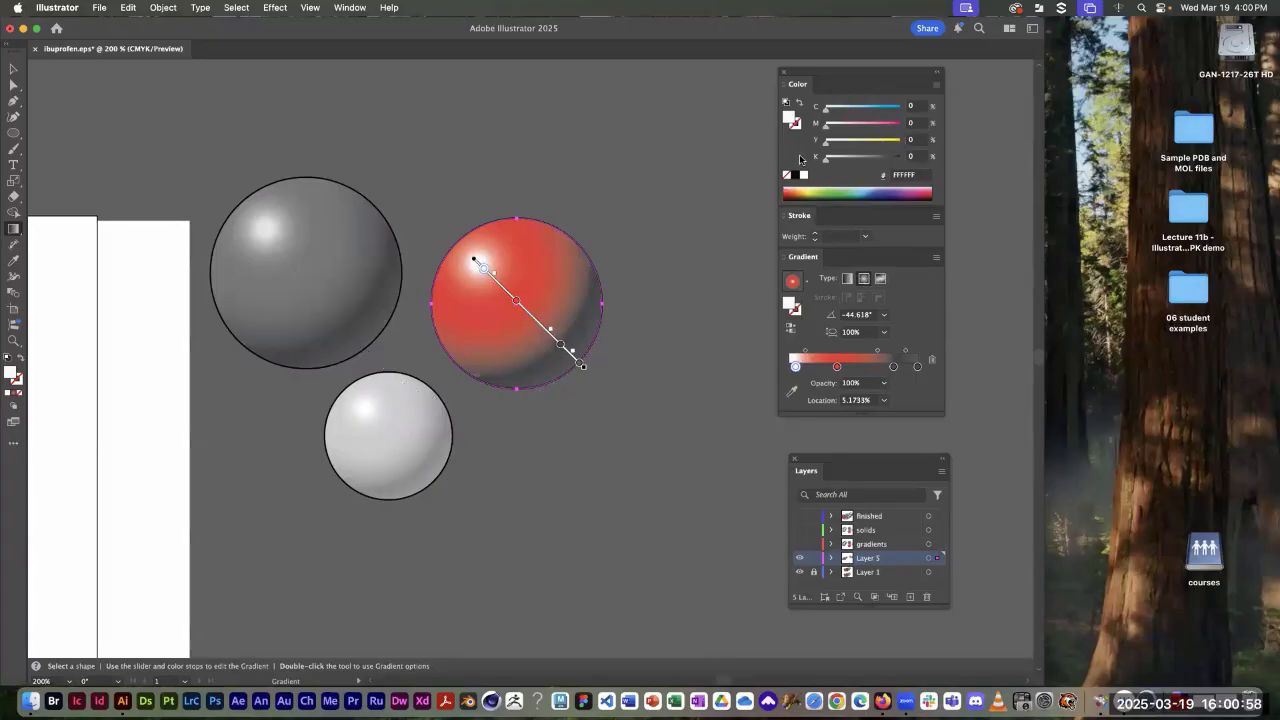
pyautogui.click(911, 123)
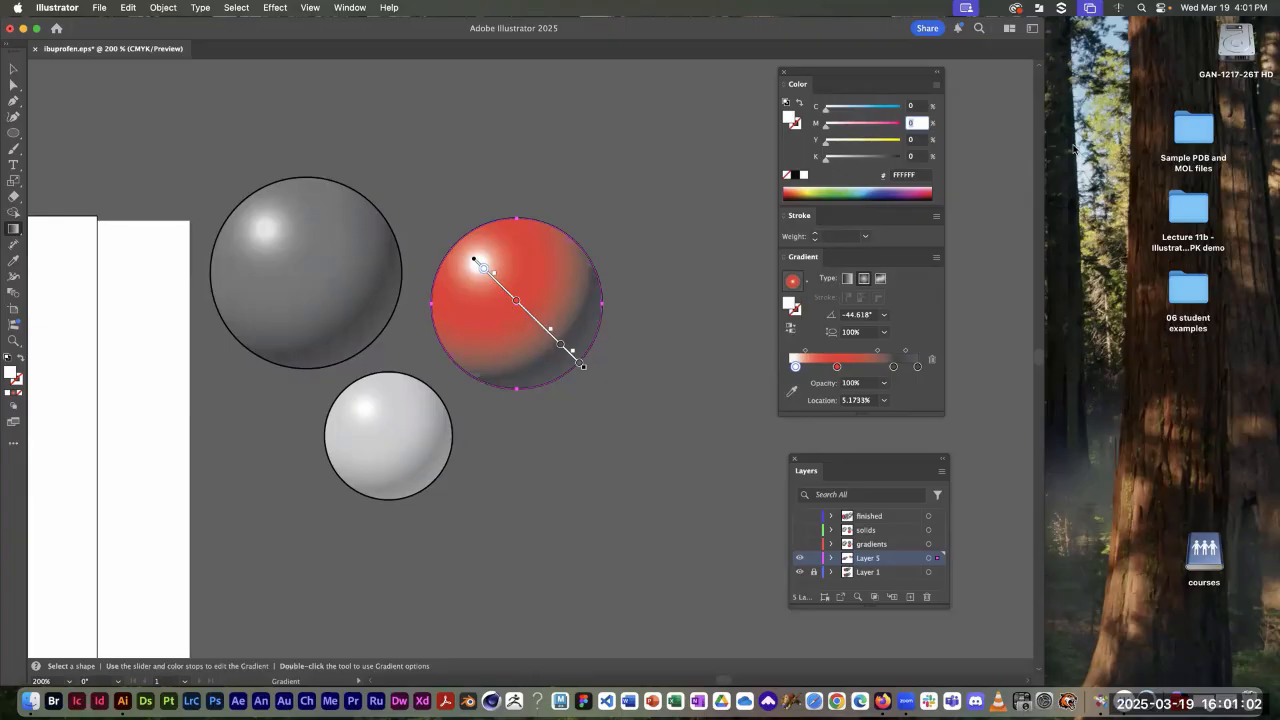
pyautogui.write('15')
pyautogui.press('Tab')
pyautogui.write('10')
pyautogui.press('Return')
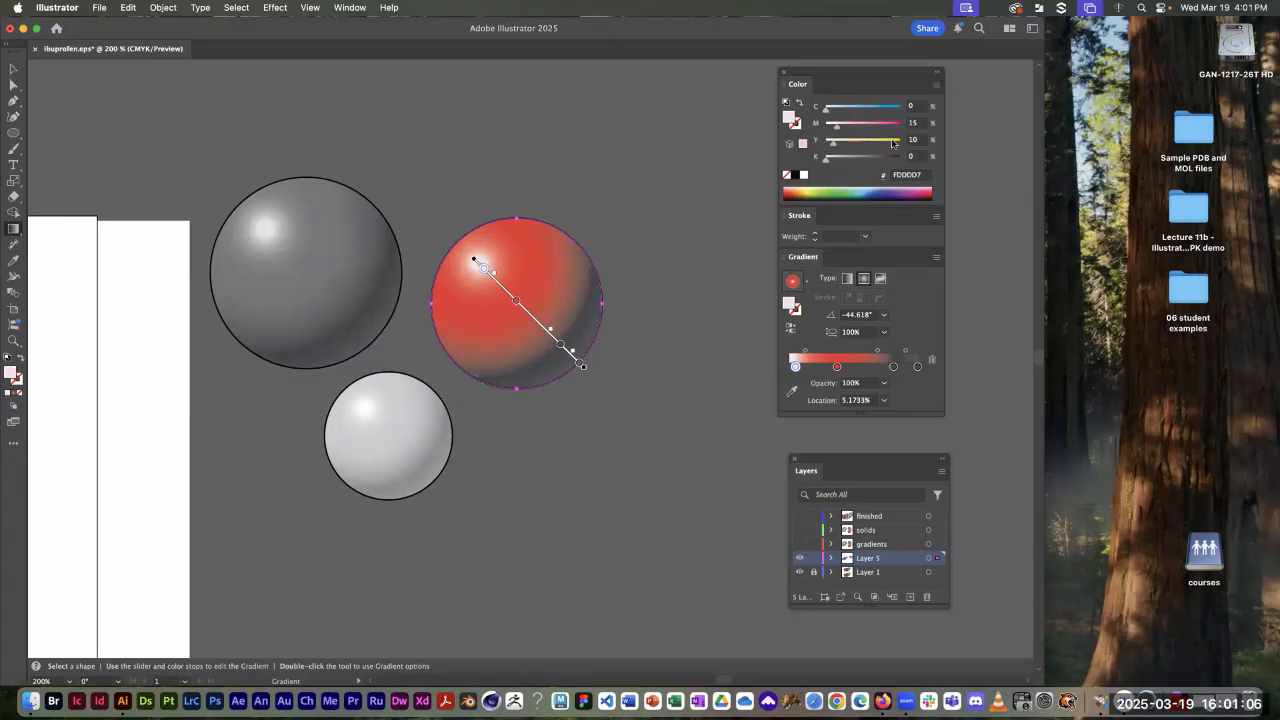
# Step: Recolor the oxygen gradient's third stop to M 100%, Y 100% and K 0%, checking the second stop's color for reference
pyautogui.click(894, 367)
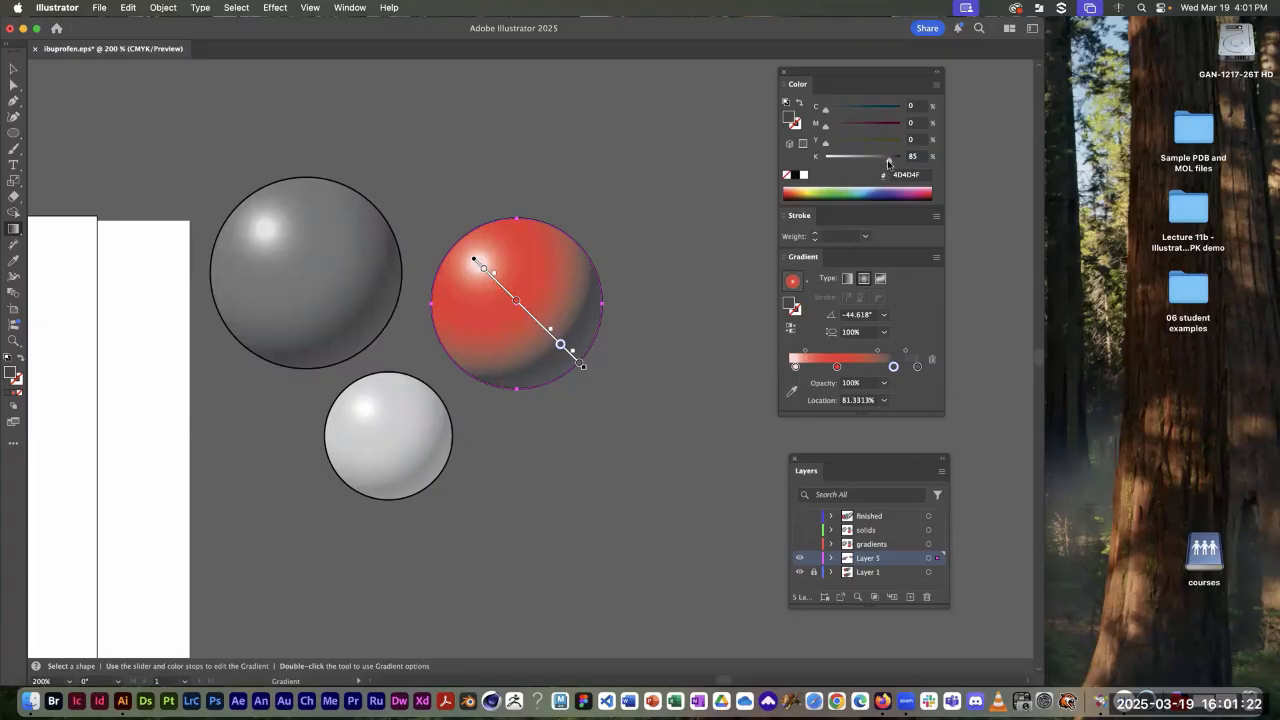
pyautogui.moveTo(888, 162); pyautogui.dragTo(825, 158)
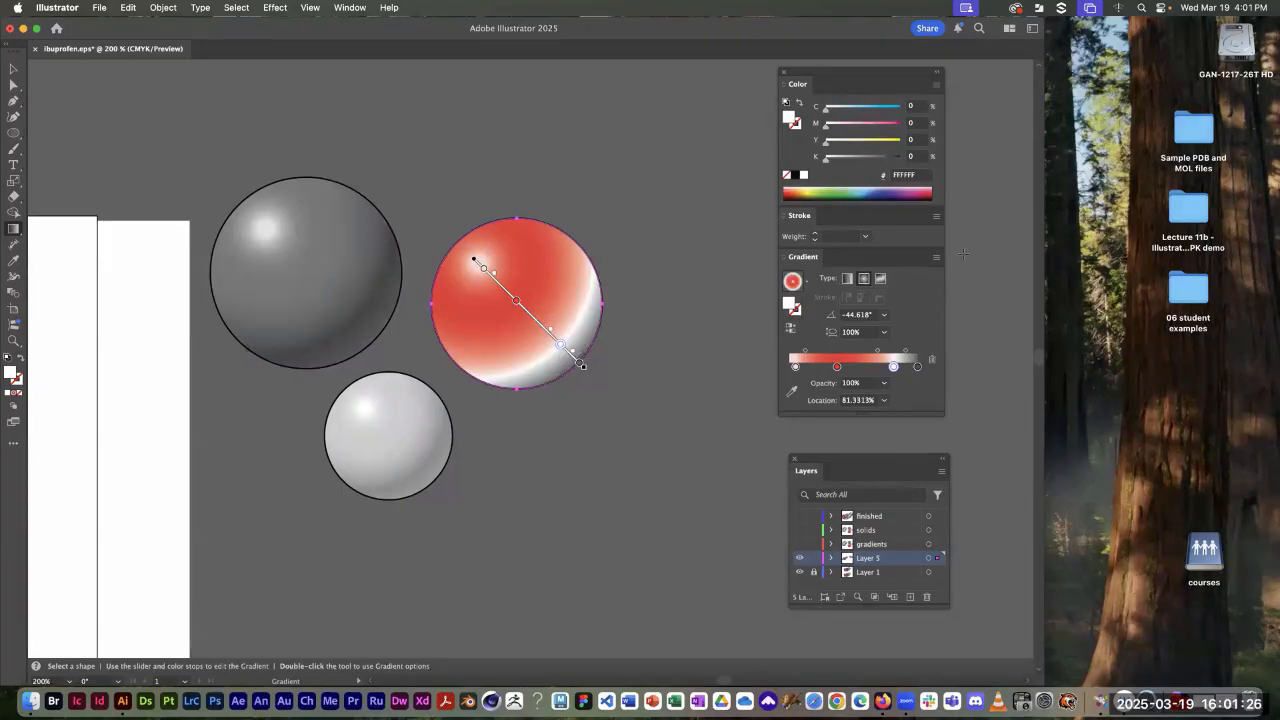
pyautogui.click(838, 368)
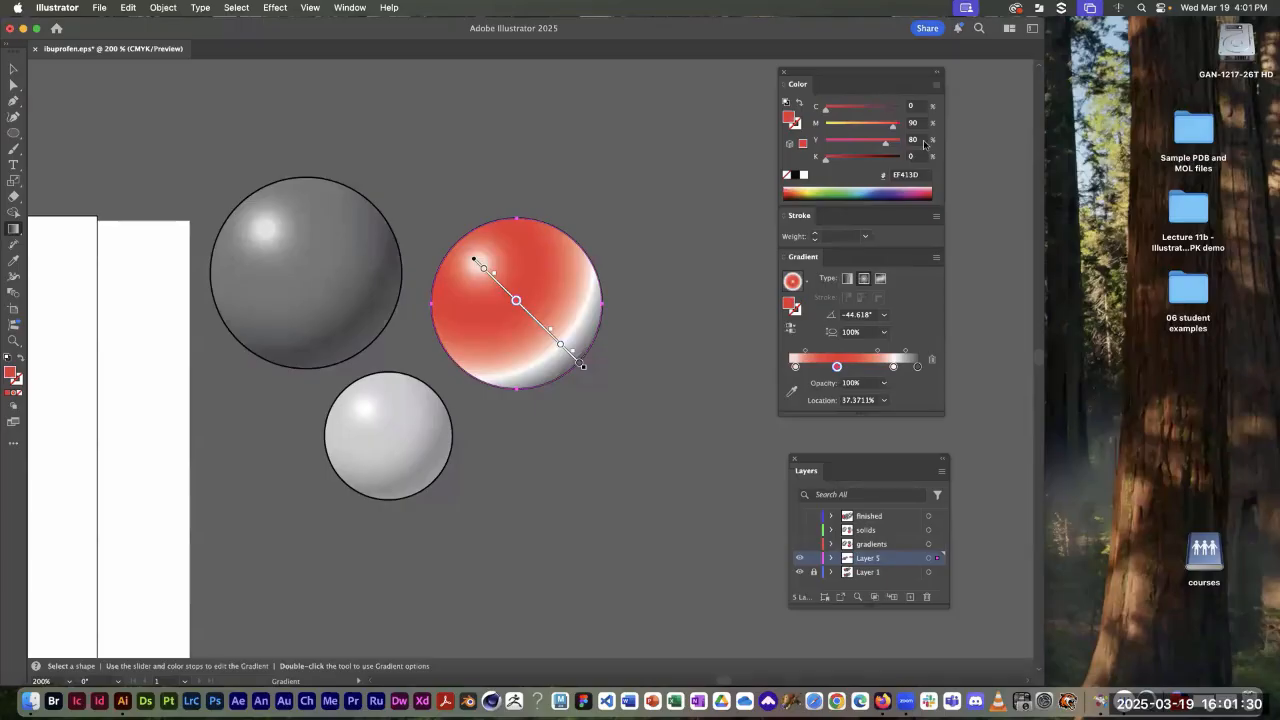
pyautogui.click(894, 367)
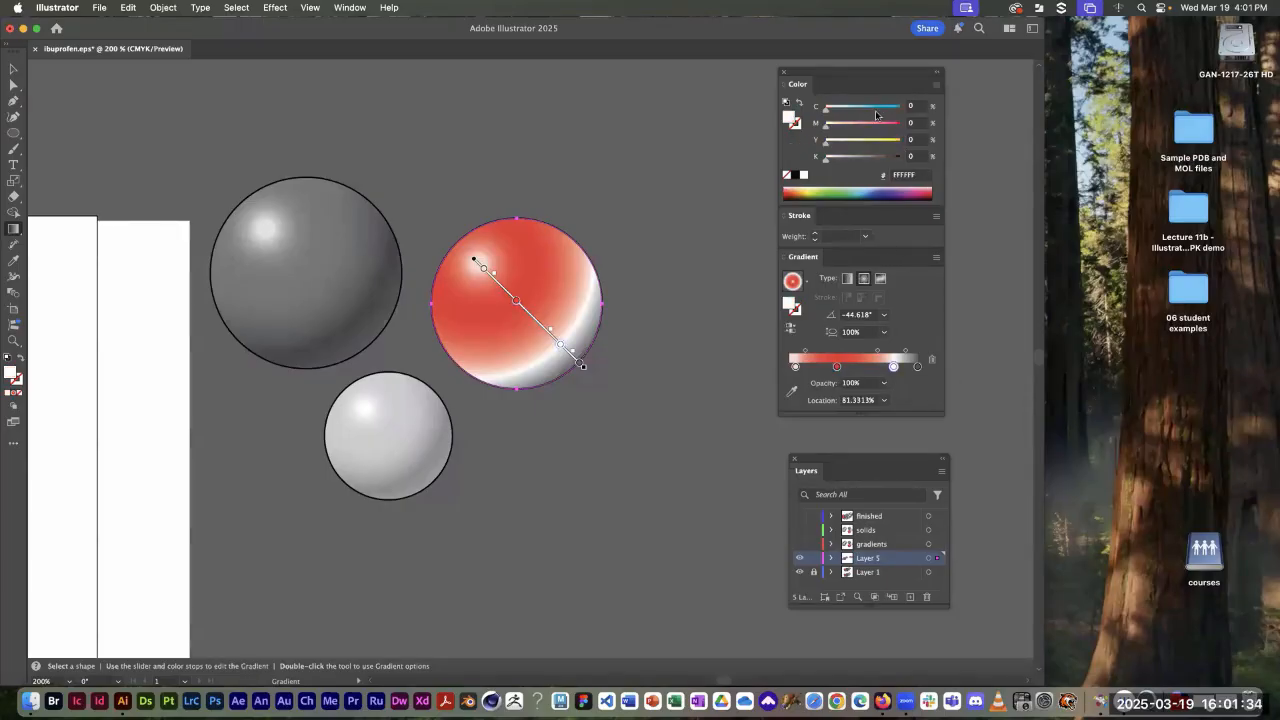
pyautogui.click(914, 123)
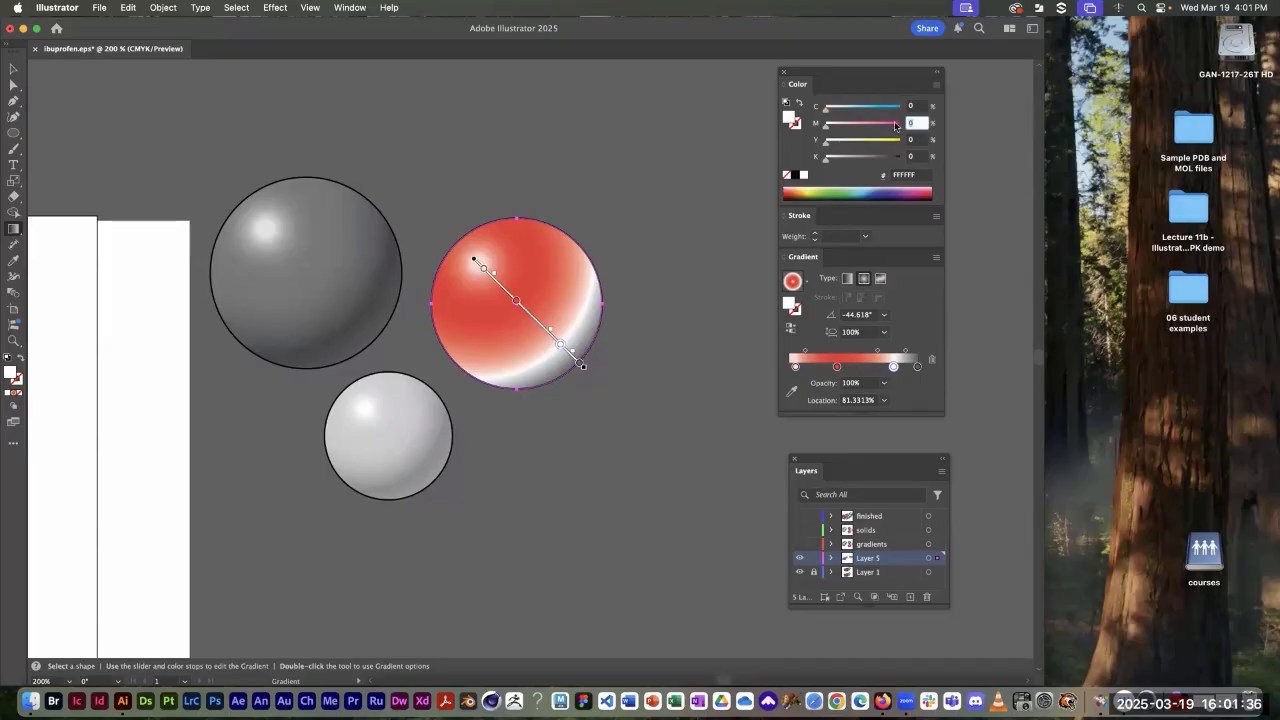
pyautogui.write('100')
pyautogui.press('Tab')
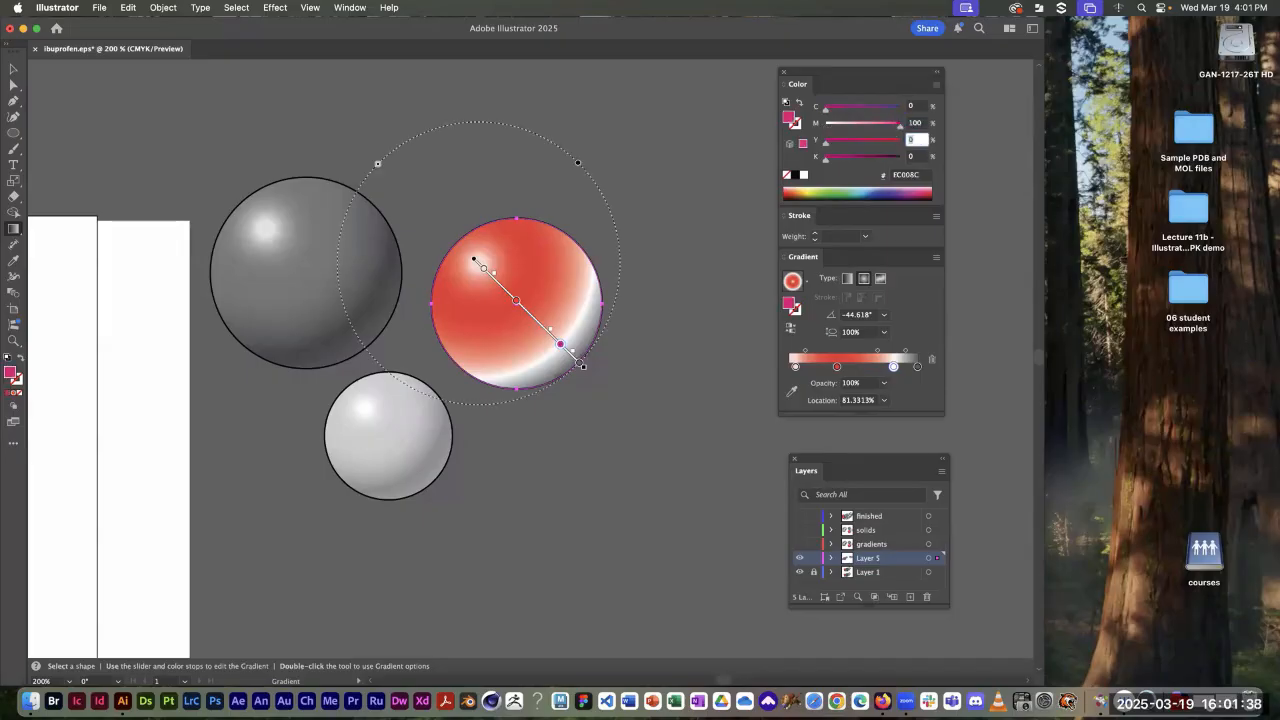
pyautogui.write('100')
pyautogui.press('Return')
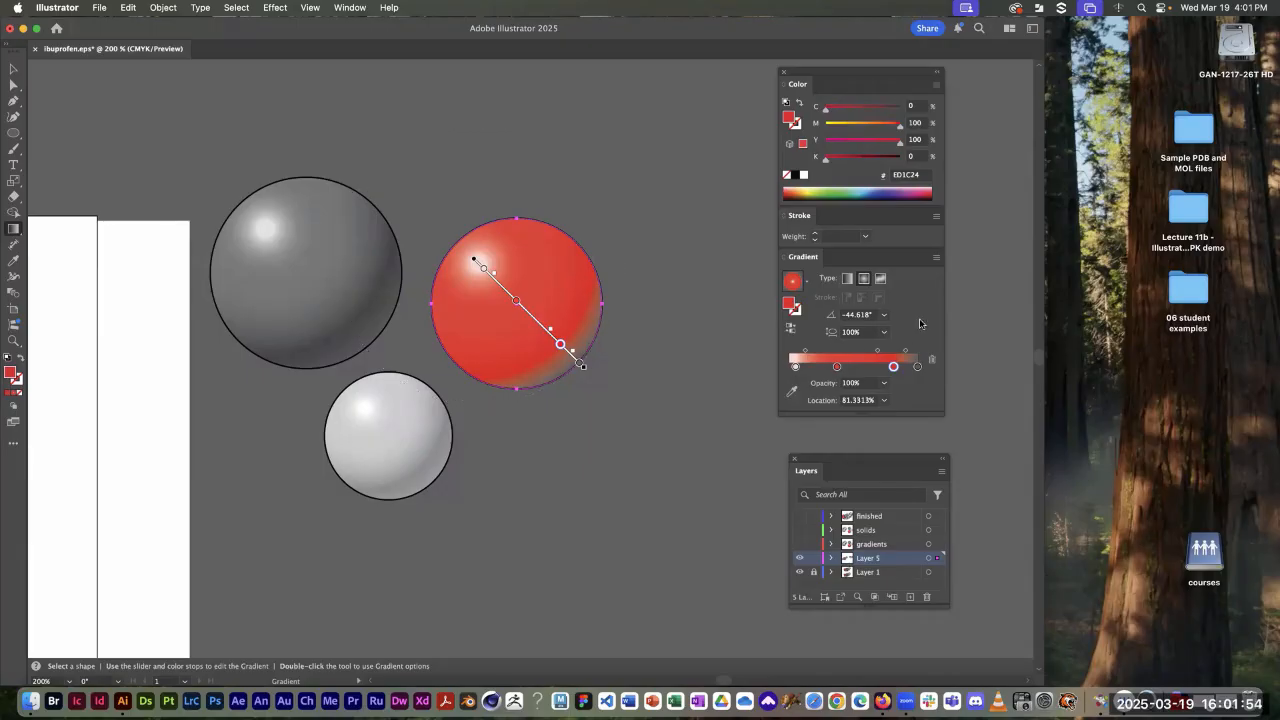
# Step: Recolor the oxygen gradient's third stop to M 70% and Y 60%, checking the second stop for reference and trying M 80%, Y 70% first
pyautogui.click(837, 368)
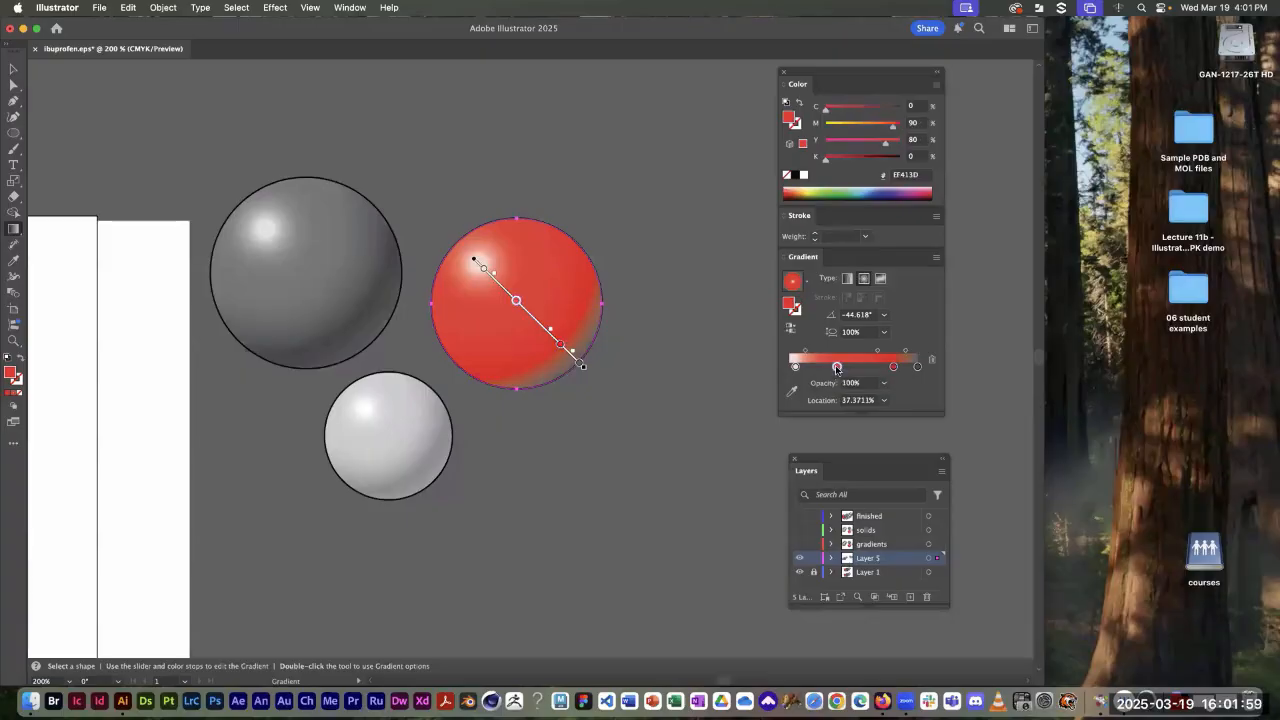
pyautogui.click(893, 367)
pyautogui.click(912, 123)
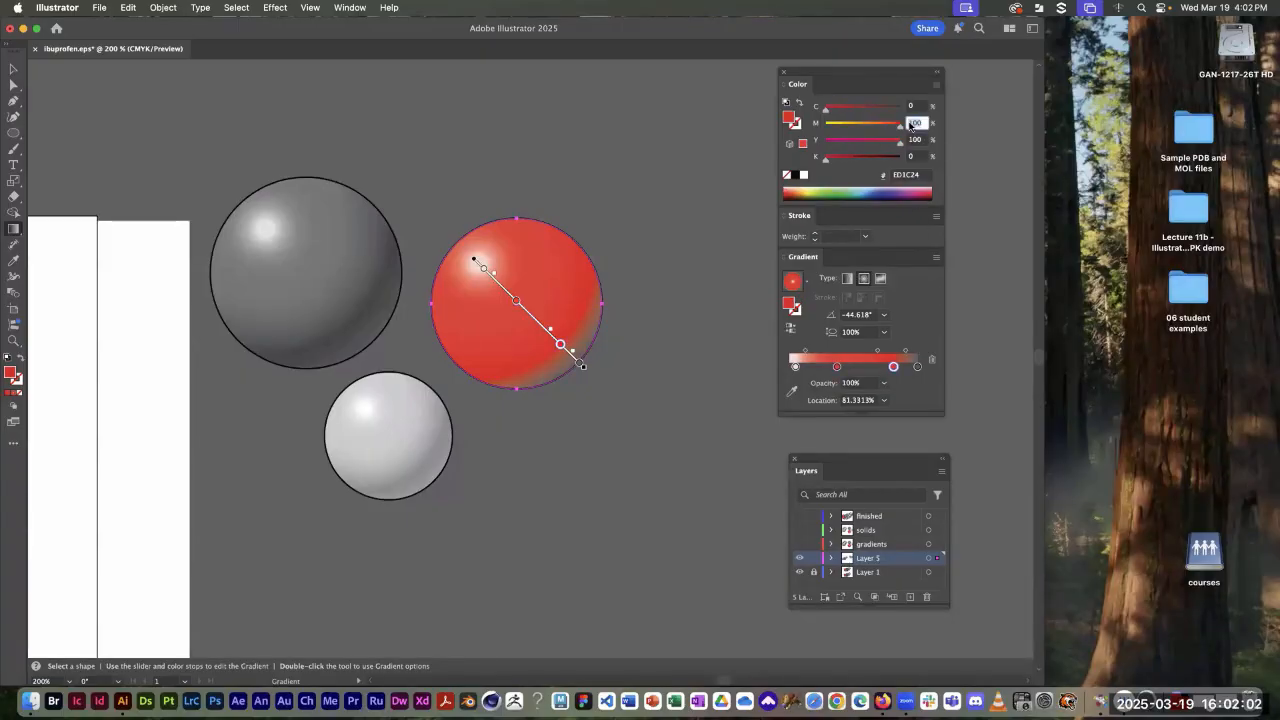
pyautogui.write('80')
pyautogui.press('Tab')
pyautogui.write('70')
pyautogui.press('Tab')
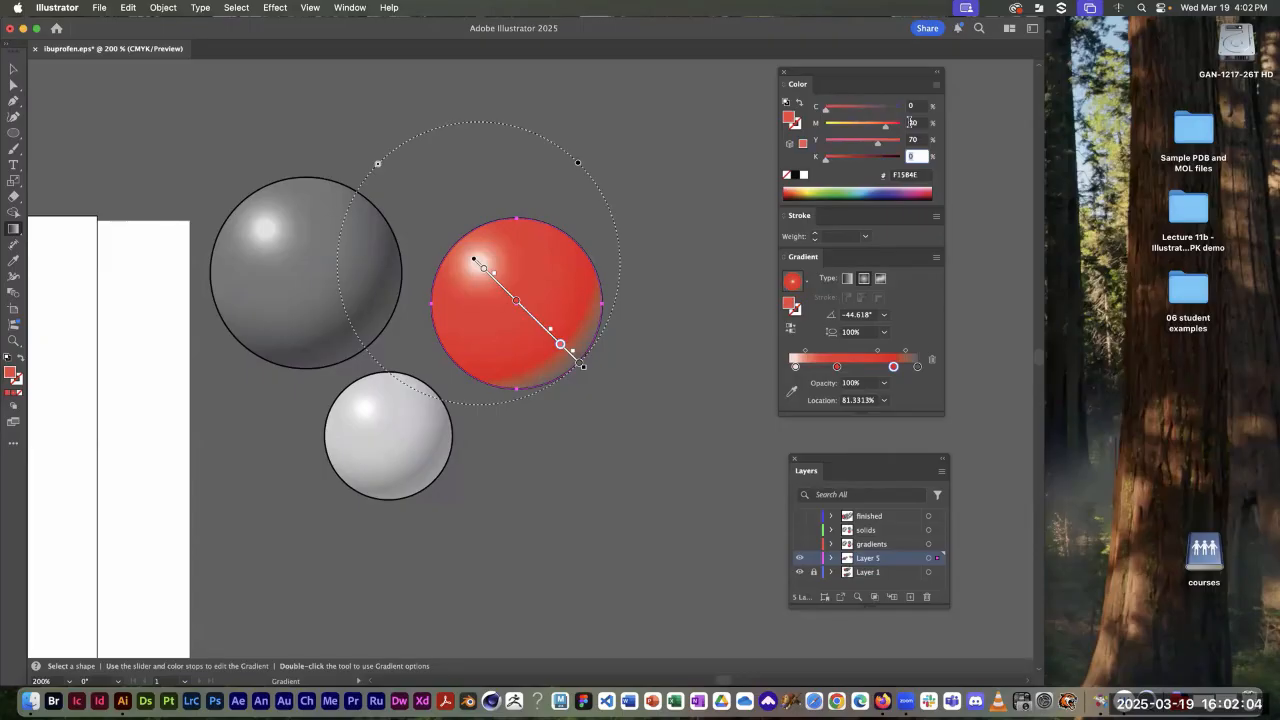
pyautogui.click(903, 122)
pyautogui.write('70')
pyautogui.press('Tab')
pyautogui.write('60')
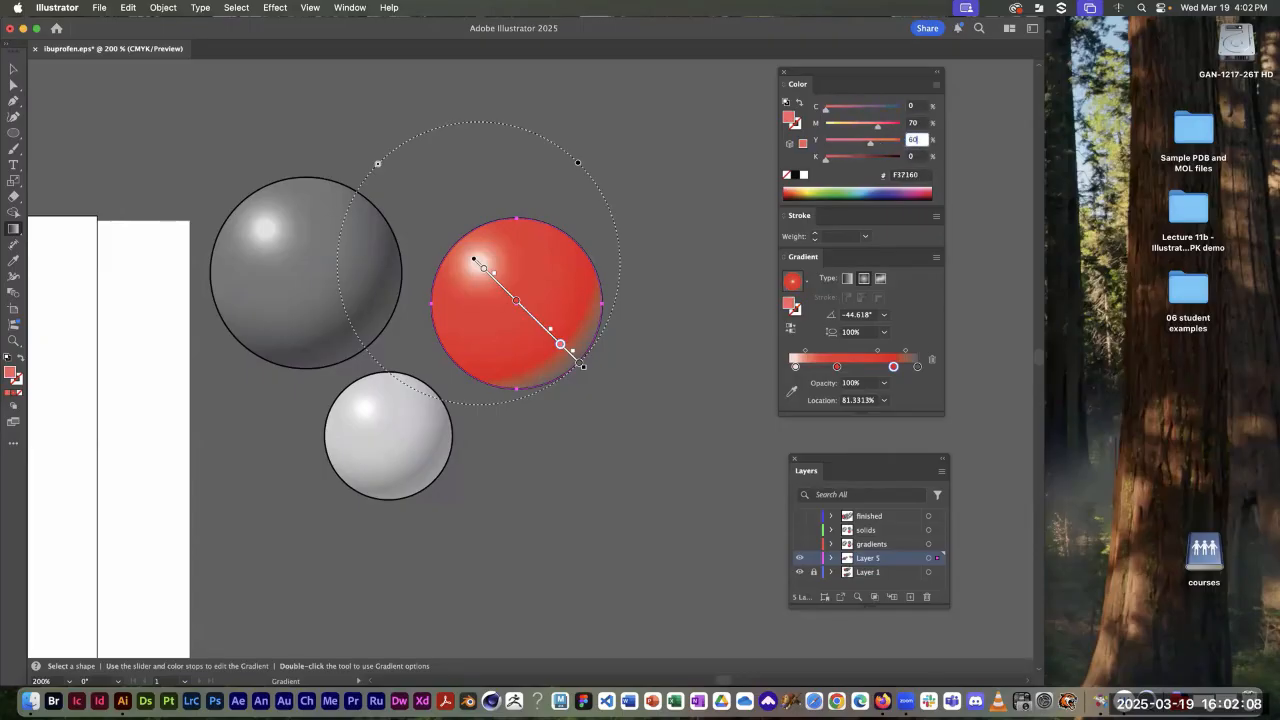
pyautogui.press('Tab')
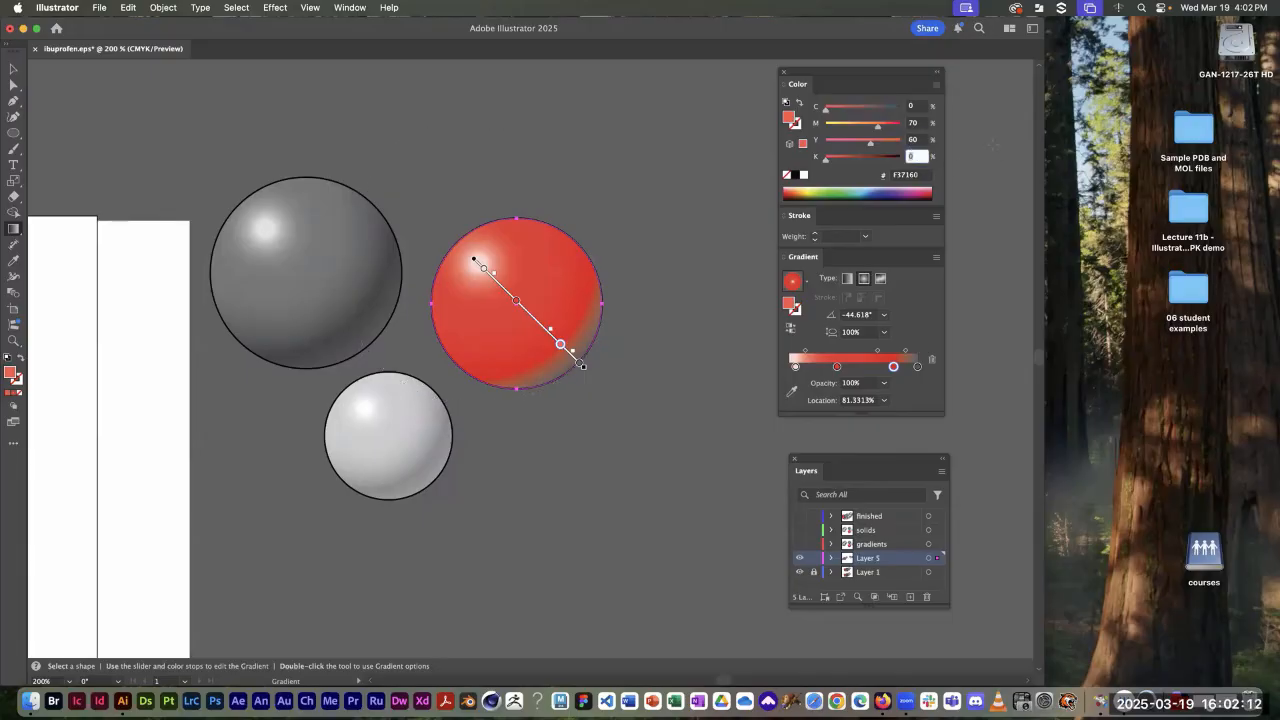
# Step: Darken the oxygen gradient's third stop to K 60%, trying 40% and 50% first
pyautogui.write('40')
pyautogui.press('Return')
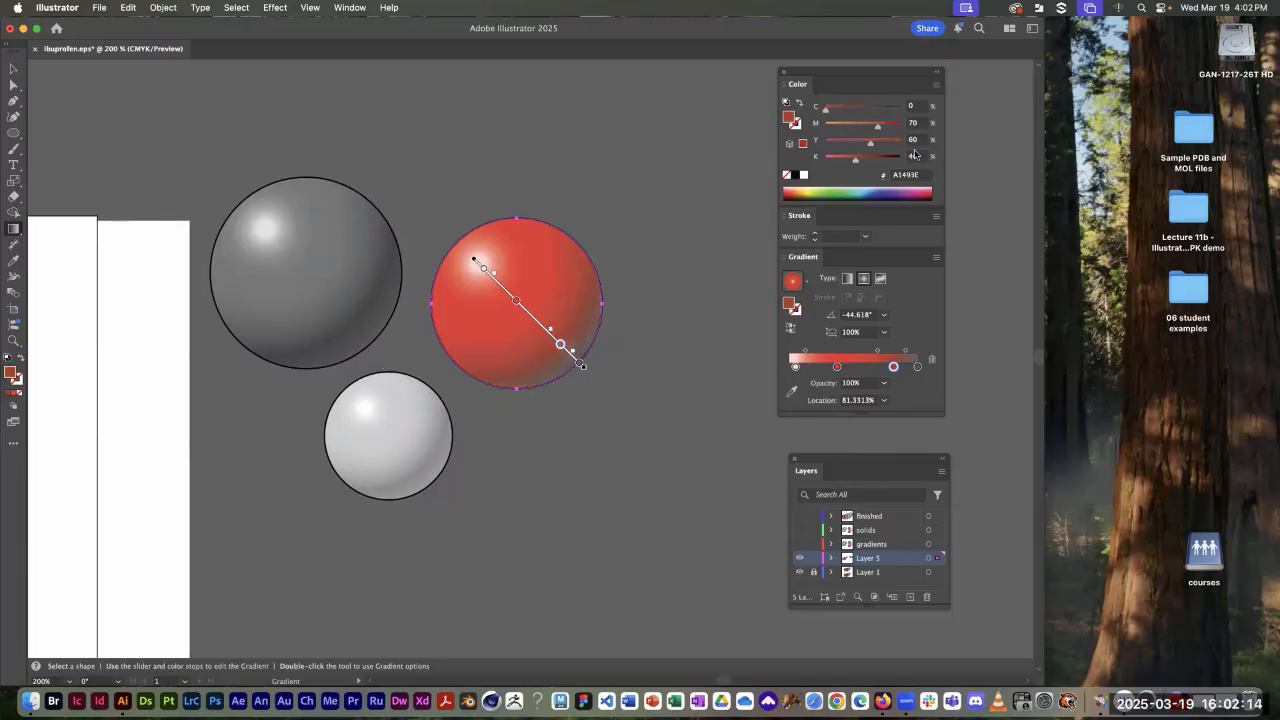
pyautogui.doubleClick(918, 157)
pyautogui.write('50')
pyautogui.press('Return')
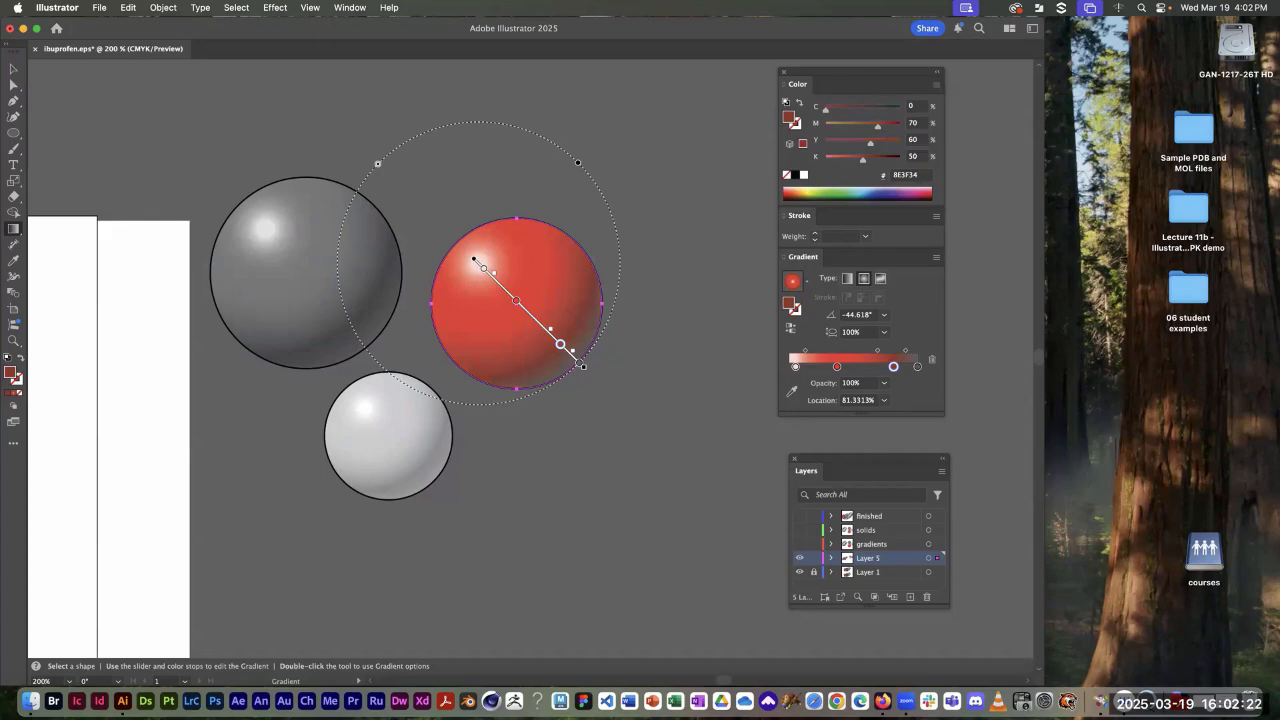
pyautogui.click(918, 156)
pyautogui.write('60')
pyautogui.press('Return')
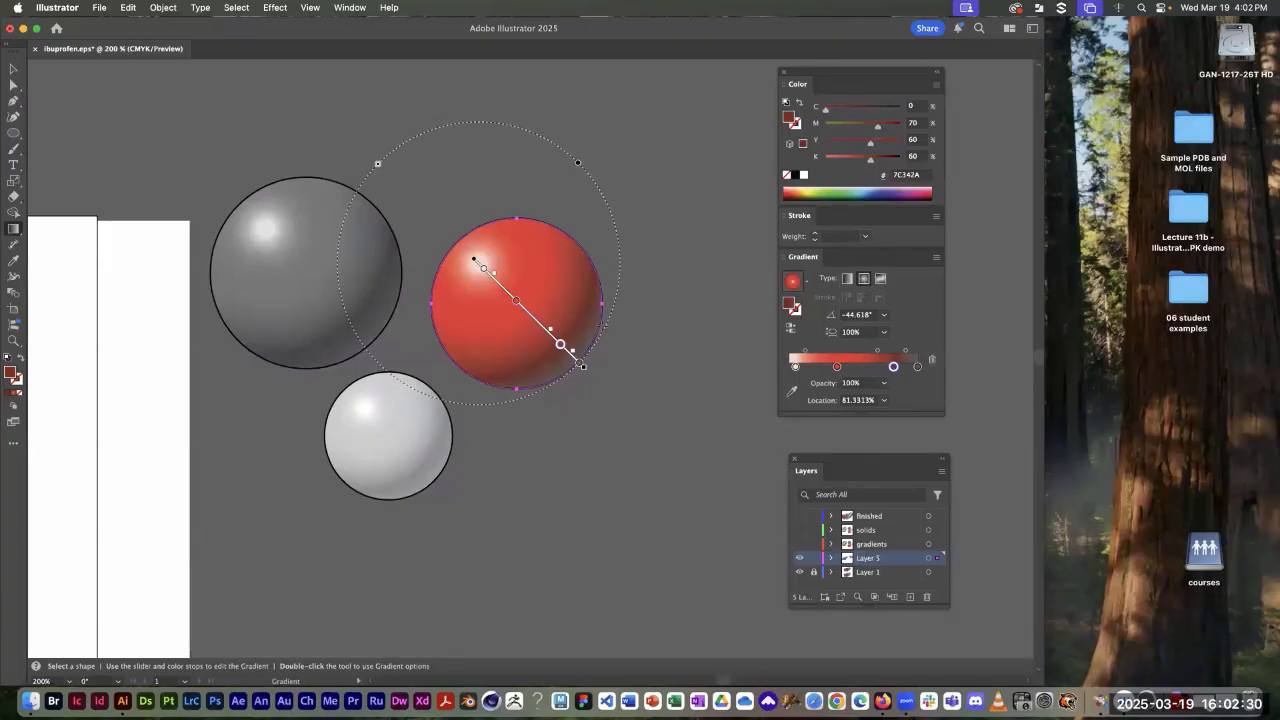
# Step: Replace the oxygen gradient's last stop with the third stop's red, set its K to 40%, and deselect the circle
pyautogui.click(917, 367)
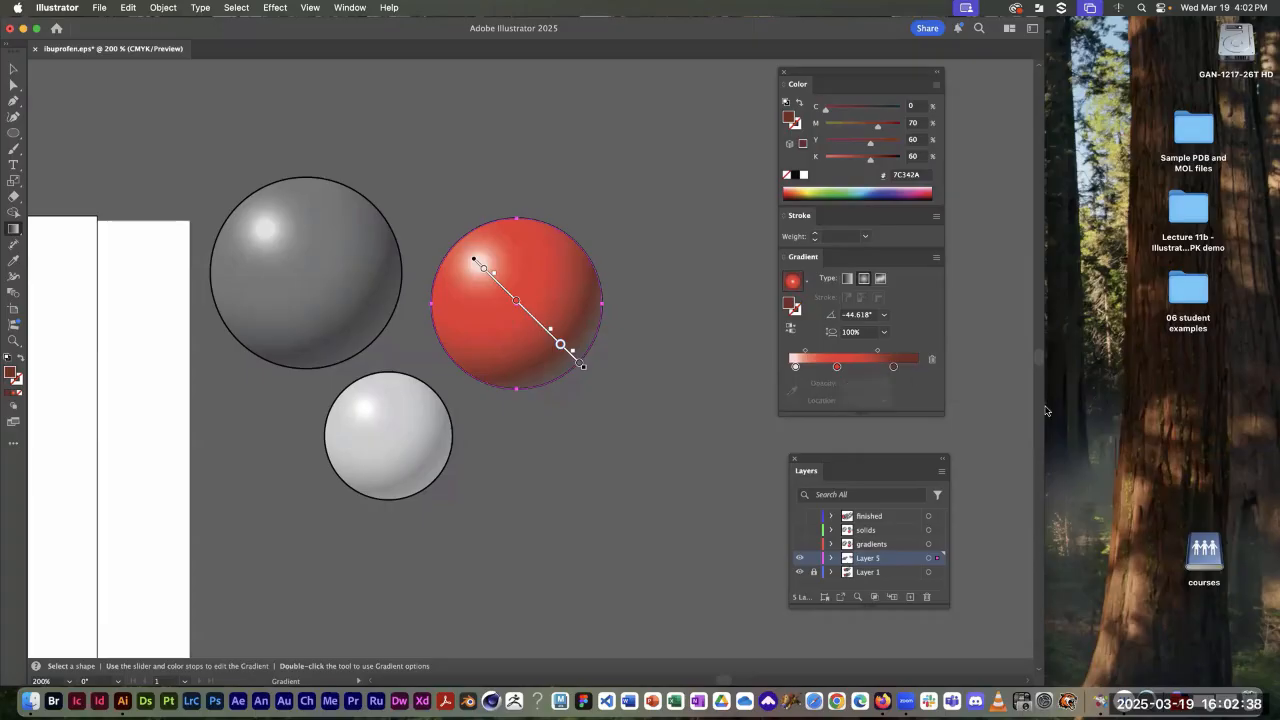
pyautogui.moveTo(931, 366); pyautogui.dragTo(946, 377)
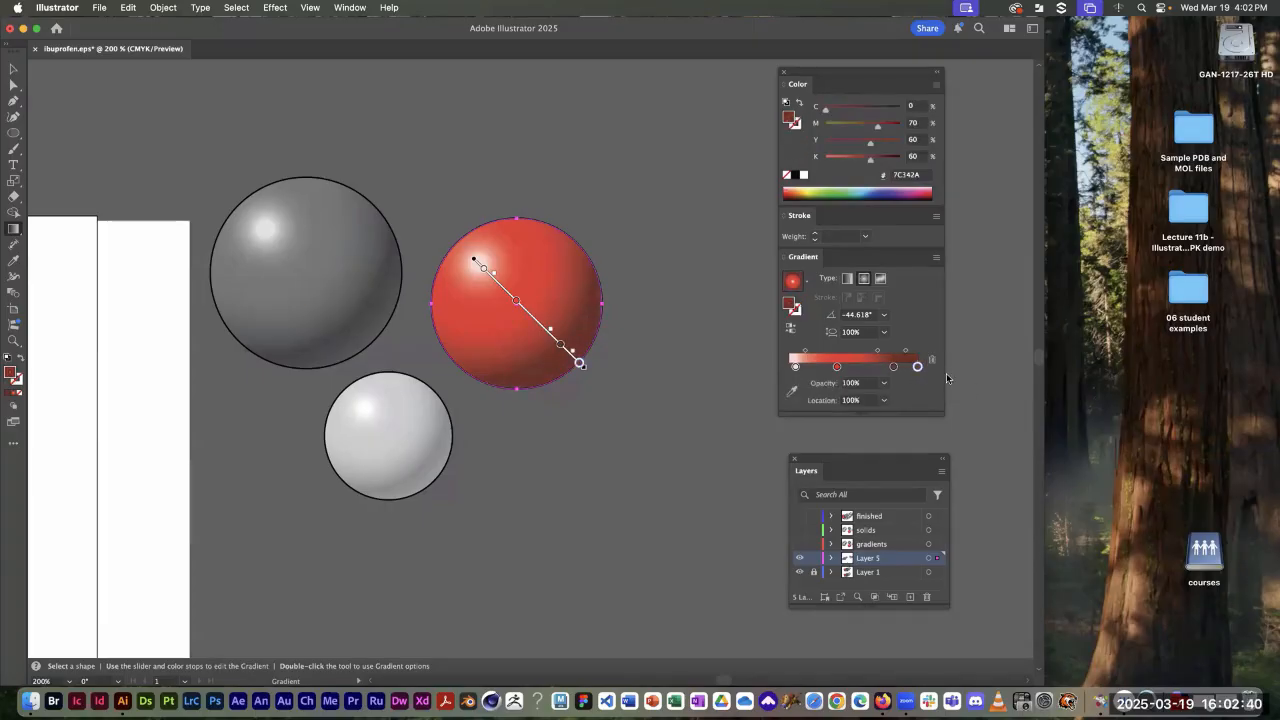
pyautogui.click(912, 157)
pyautogui.write('40')
pyautogui.press('Return')
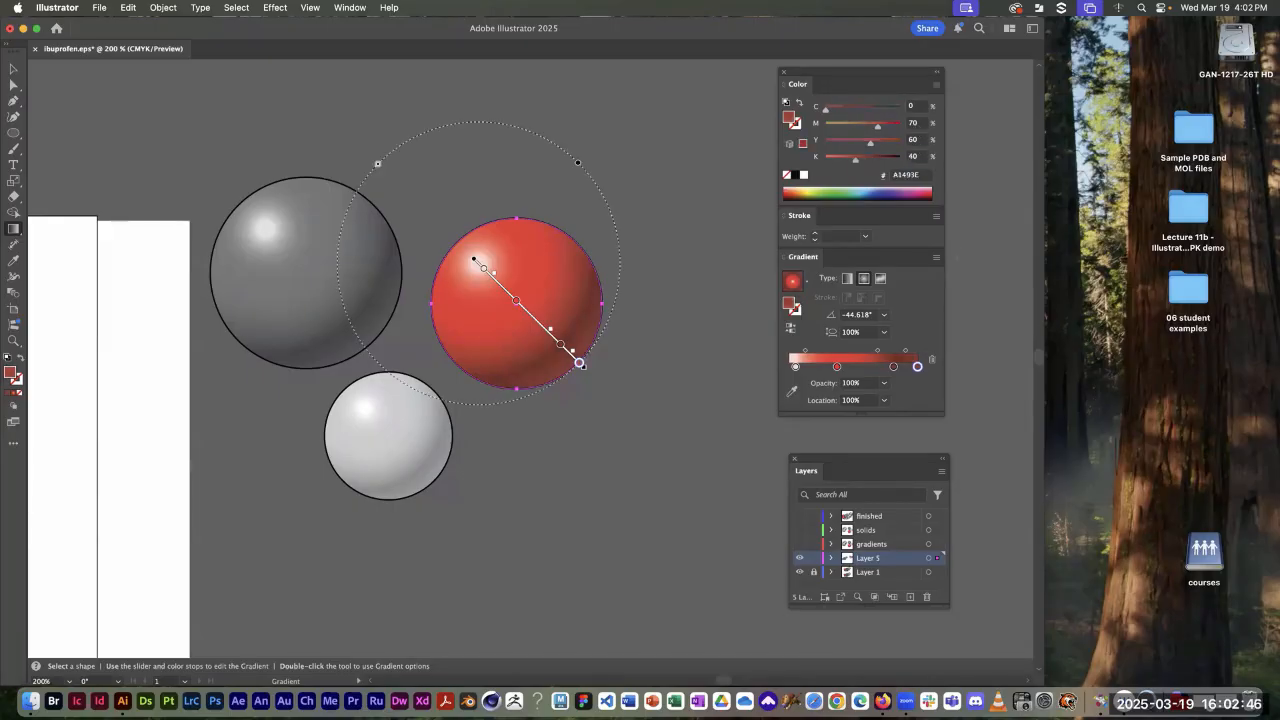
pyautogui.click(671, 294)
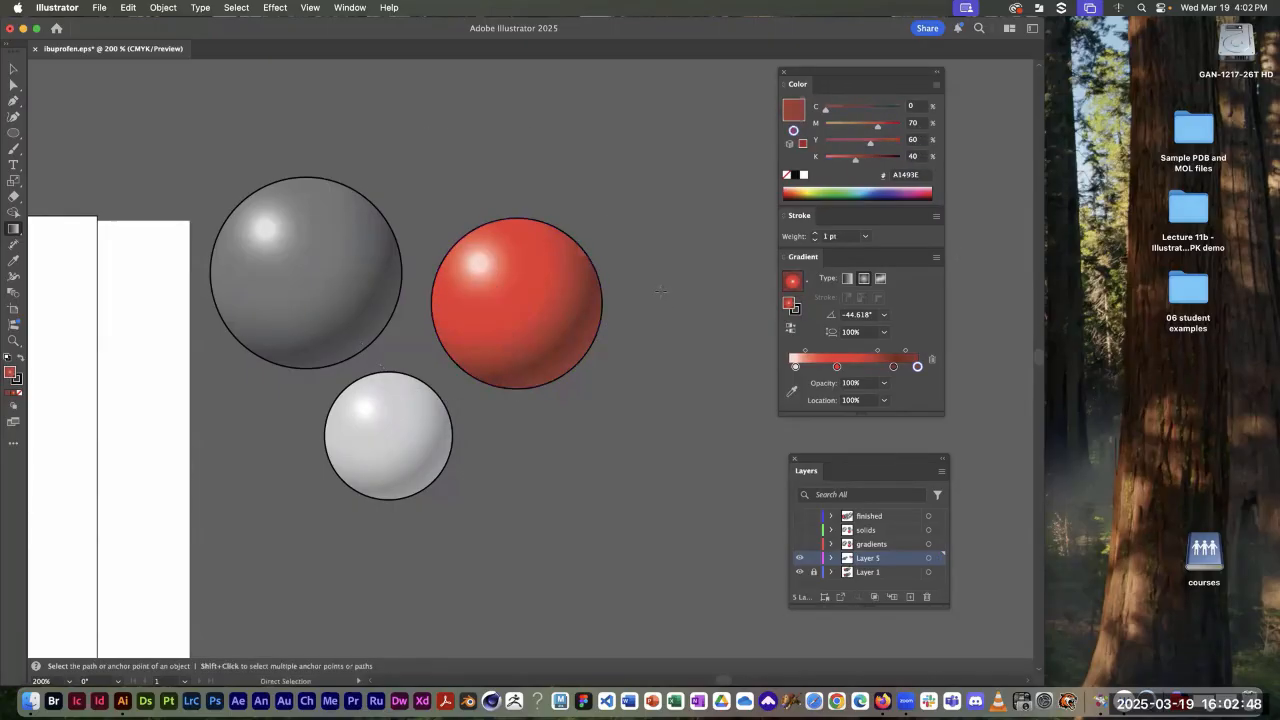
# Step: Apply the carbon reference sphere's gradient to the six ring carbons and the separate carbon circle with the Eyedropper, and deselect them
pyautogui.press('super+minus')
pyautogui.press('super+minus')
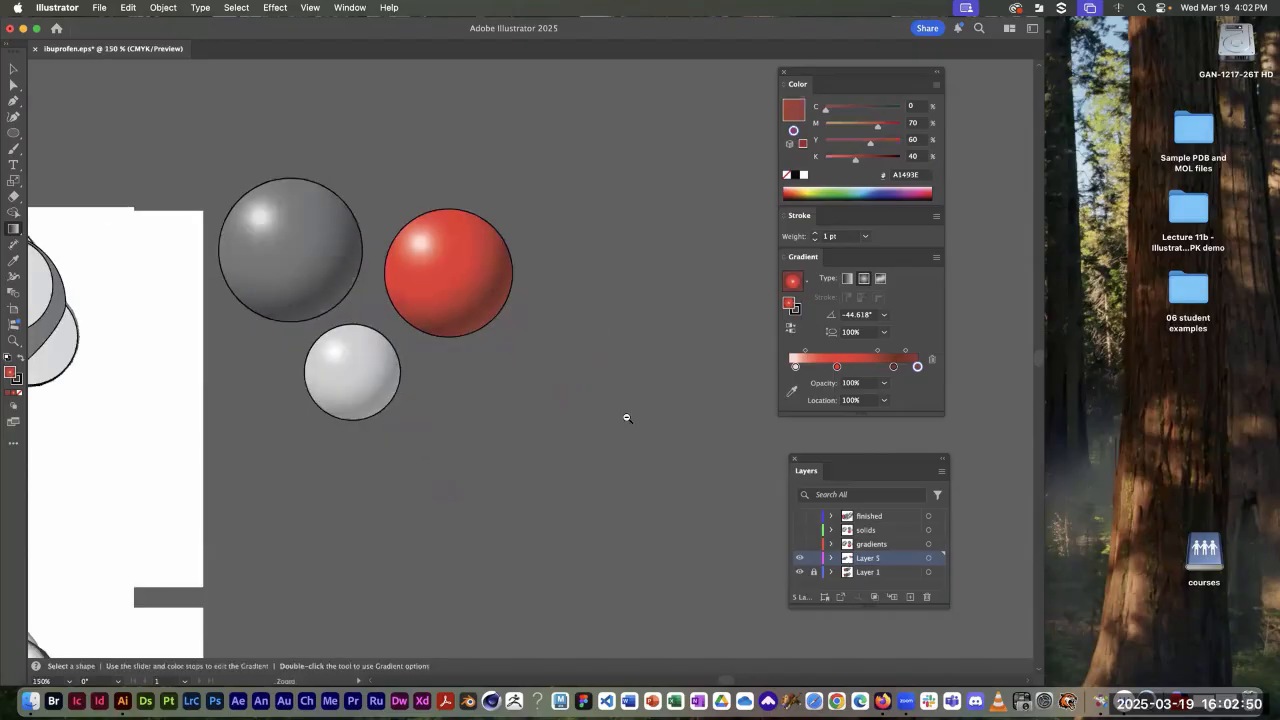
pyautogui.press('space')
pyautogui.moveTo(474, 408); pyautogui.dragTo(734, 388)
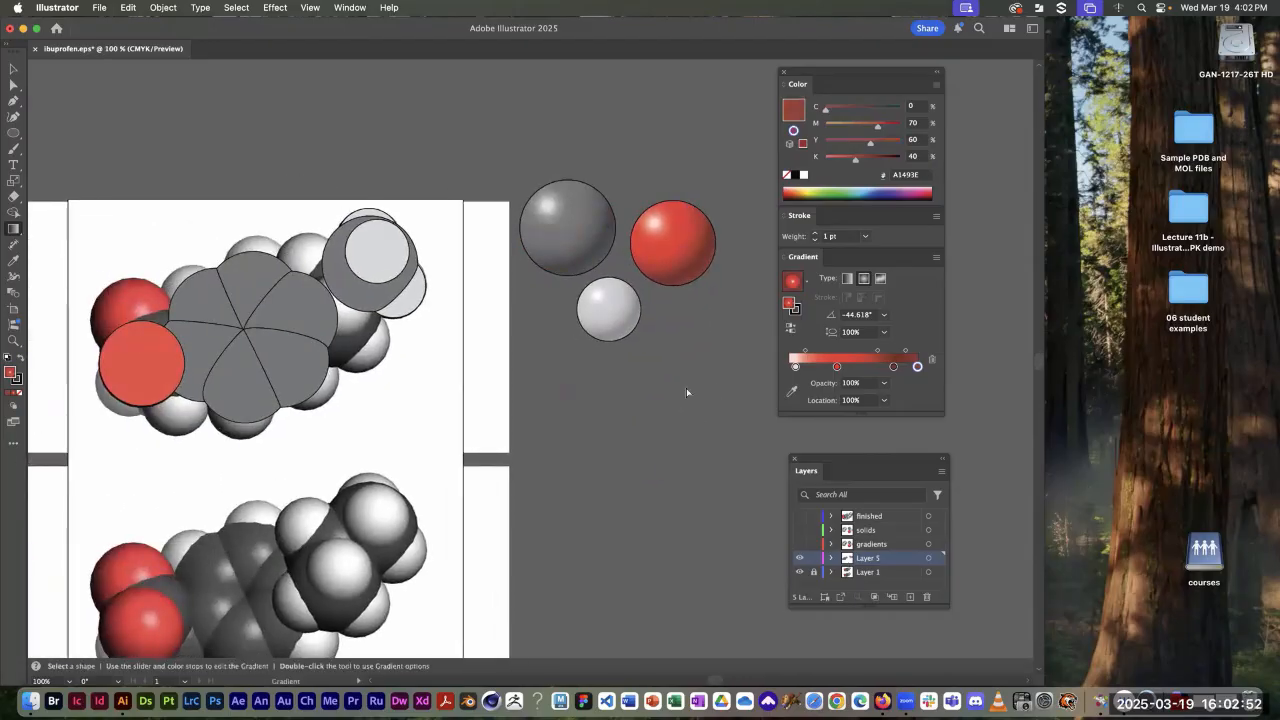
pyautogui.press('alt')
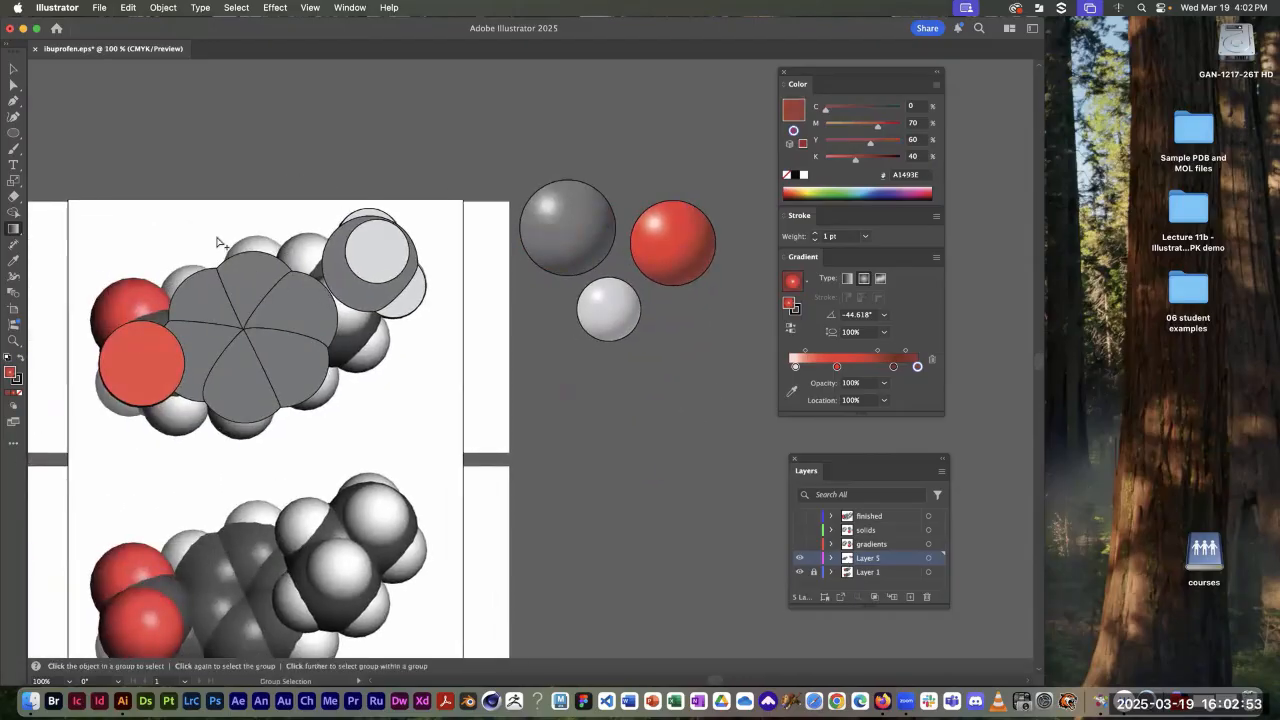
pyautogui.keyDown('alt'); pyautogui.click(250, 366); pyautogui.keyUp('alt')
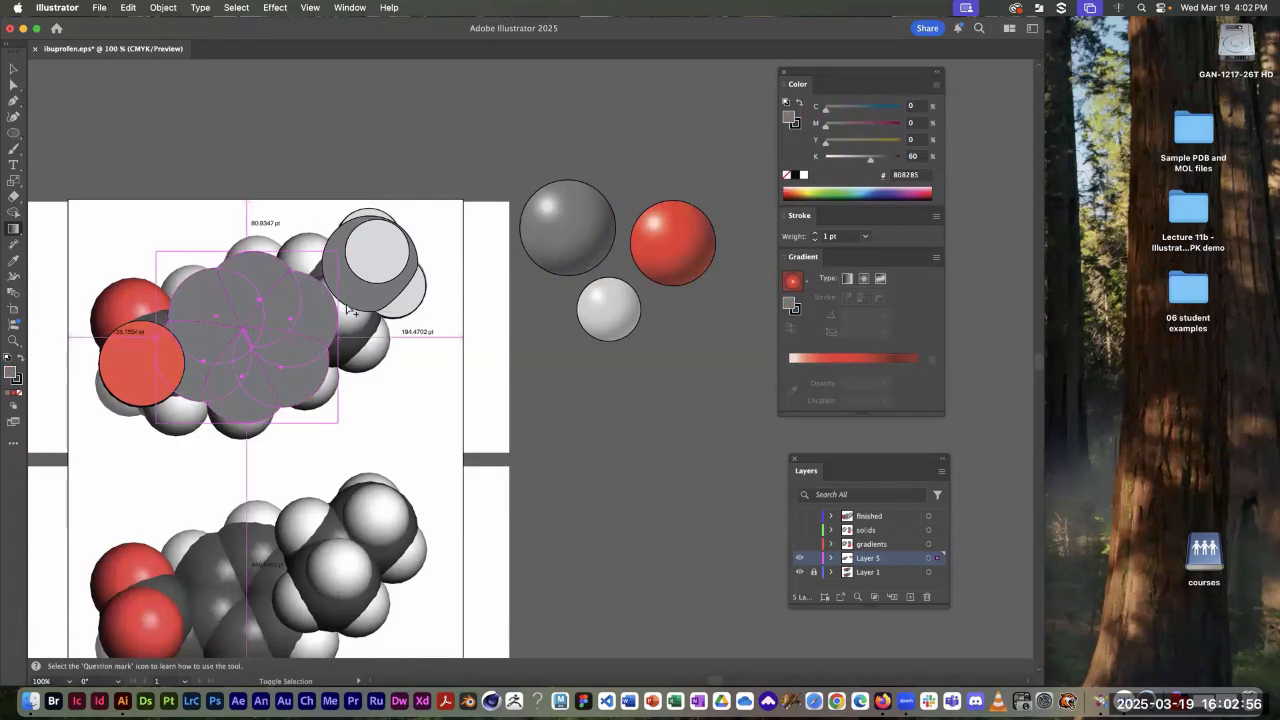
pyautogui.press('g')
pyautogui.press('i')
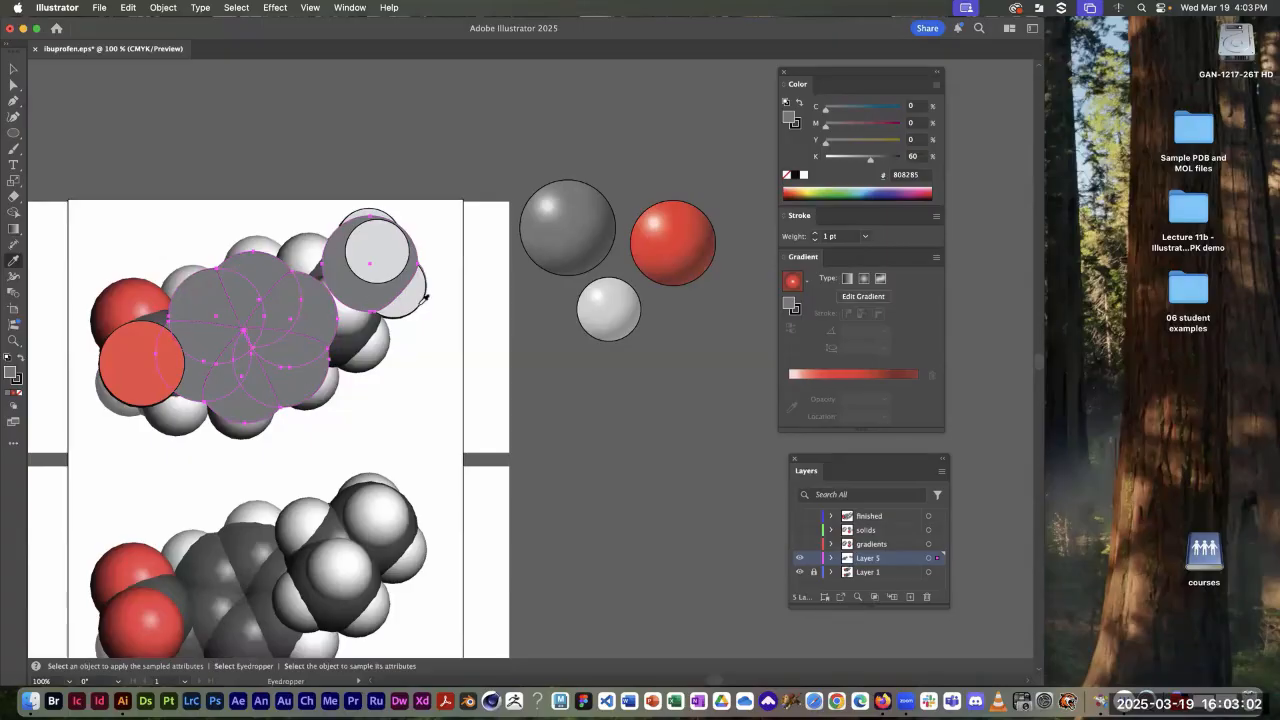
pyautogui.click(584, 204)
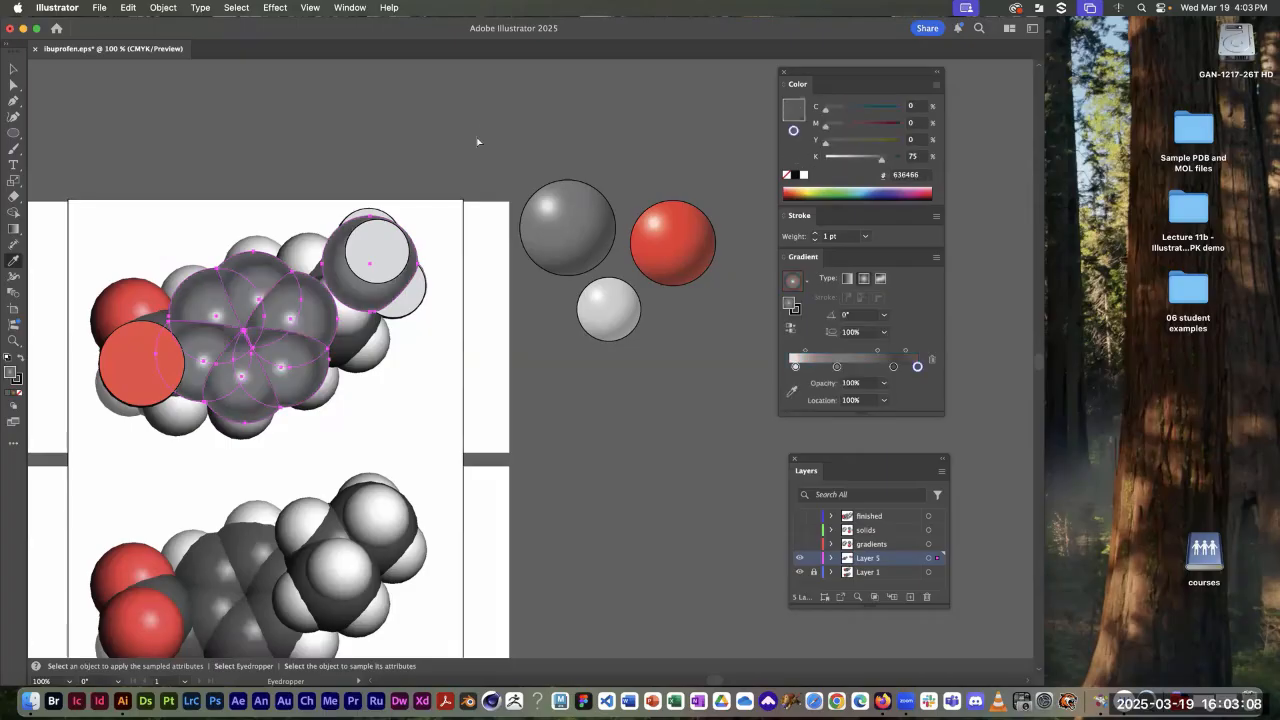
pyautogui.press('a')
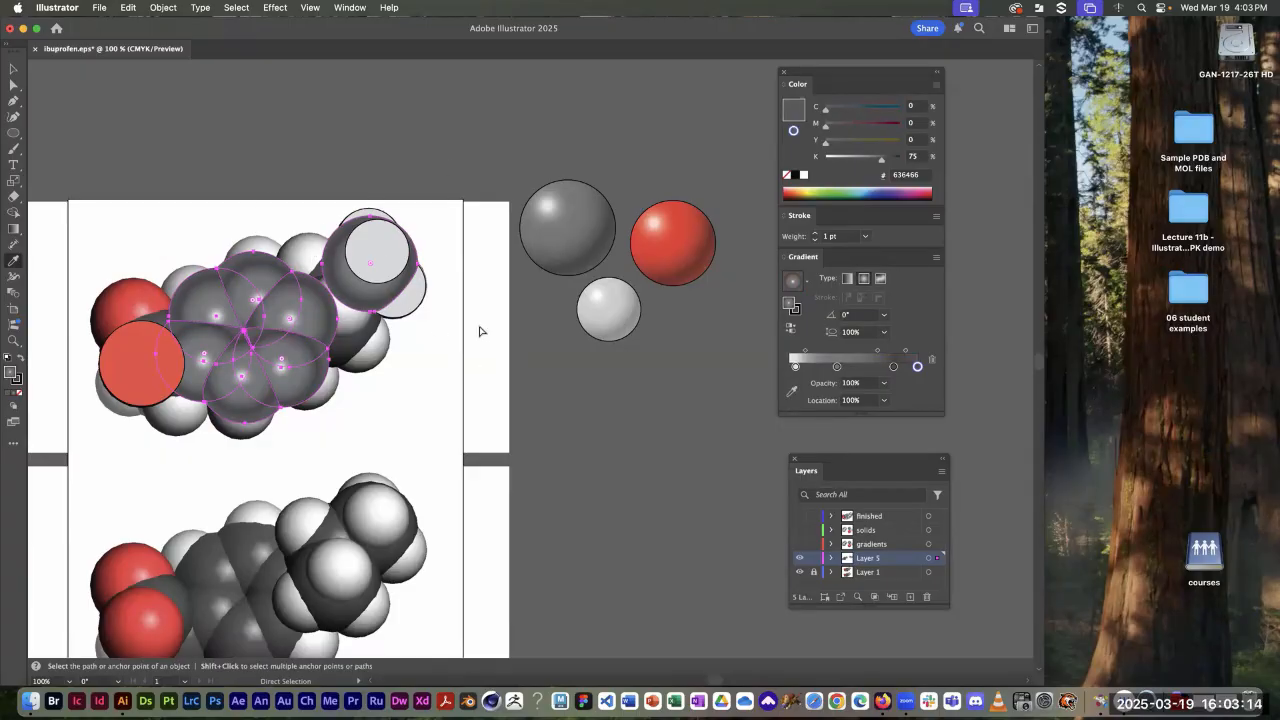
pyautogui.keyDown('super'); pyautogui.click(418, 165); pyautogui.keyUp('super')
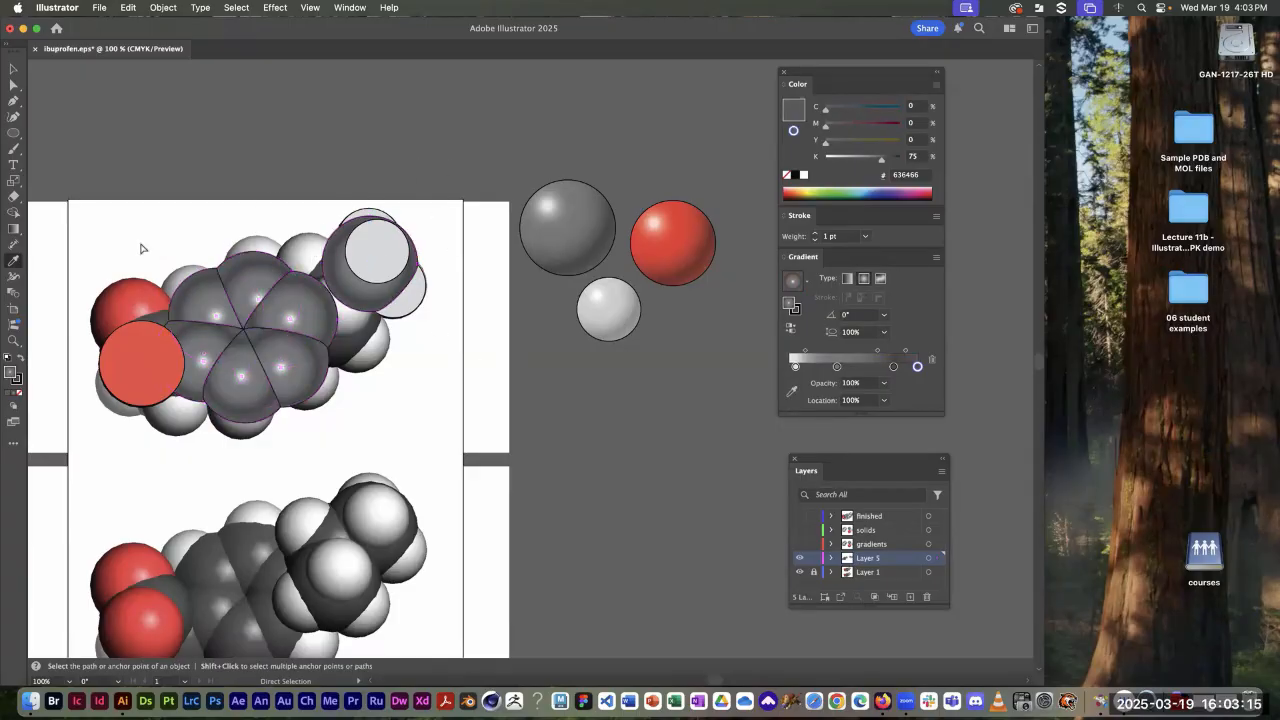
# Step: Apply the oxygen sphere's gradient to the molecule's traced oxygen circle, and the hydrogen sphere's gradient to its three traced hydrogen circles
pyautogui.keyDown('super'); pyautogui.click(103, 358); pyautogui.keyUp('super')
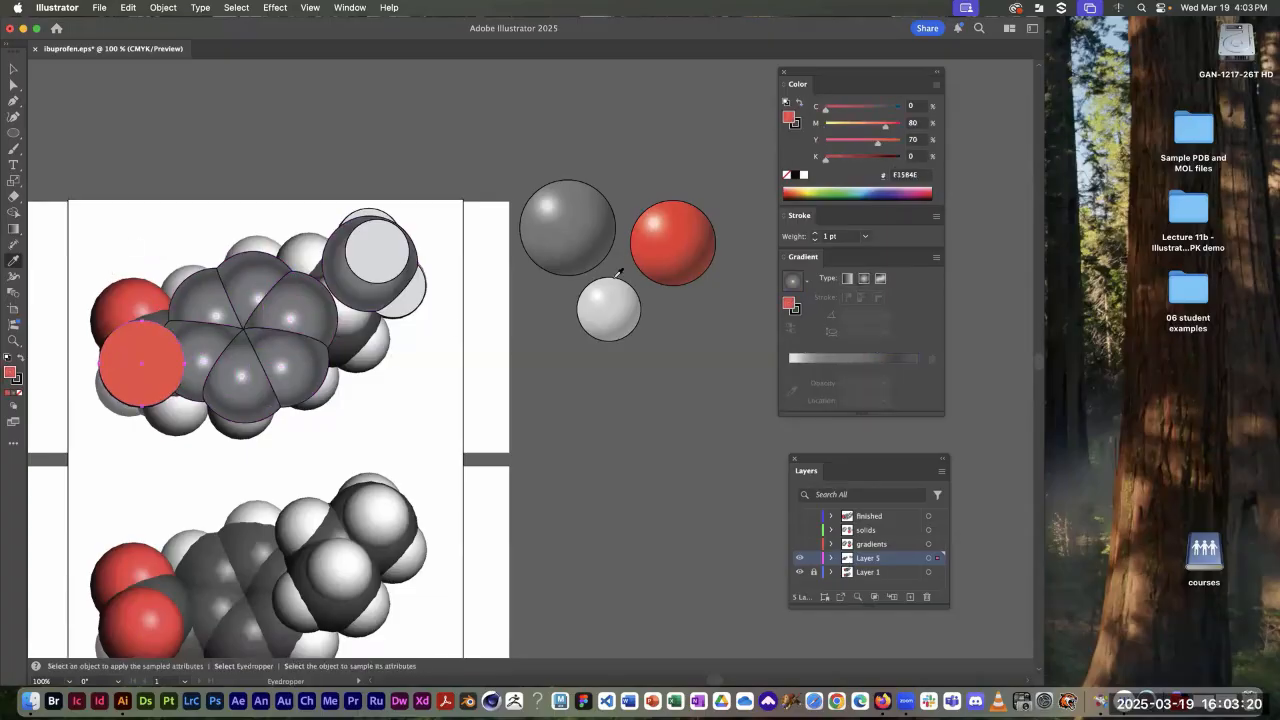
pyautogui.click(687, 231)
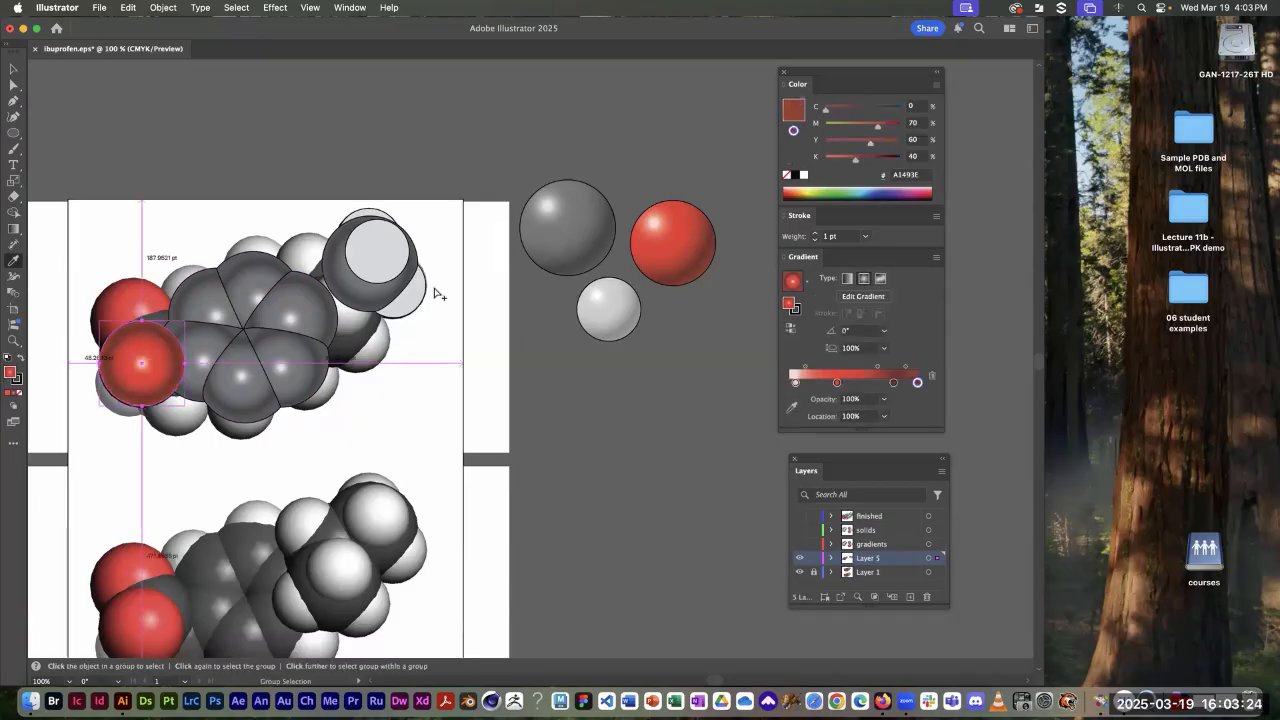
pyautogui.keyDown('super'); pyautogui.click(412, 233); pyautogui.keyUp('super')
pyautogui.keyDown('shift'); pyautogui.keyDown('super'); pyautogui.click(404, 232); pyautogui.keyUp('super'); pyautogui.keyUp('shift')
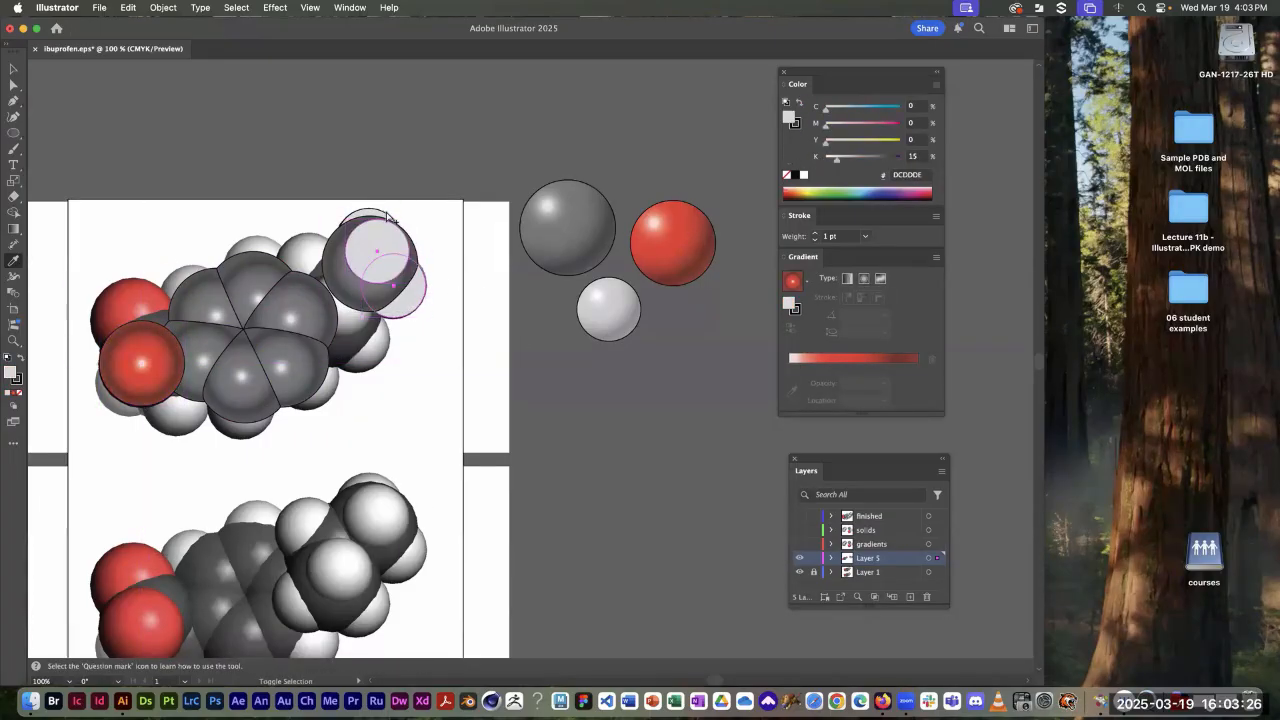
pyautogui.keyDown('shift'); pyautogui.keyDown('super'); pyautogui.click(388, 214); pyautogui.keyUp('super'); pyautogui.keyUp('shift')
pyautogui.click(606, 290)
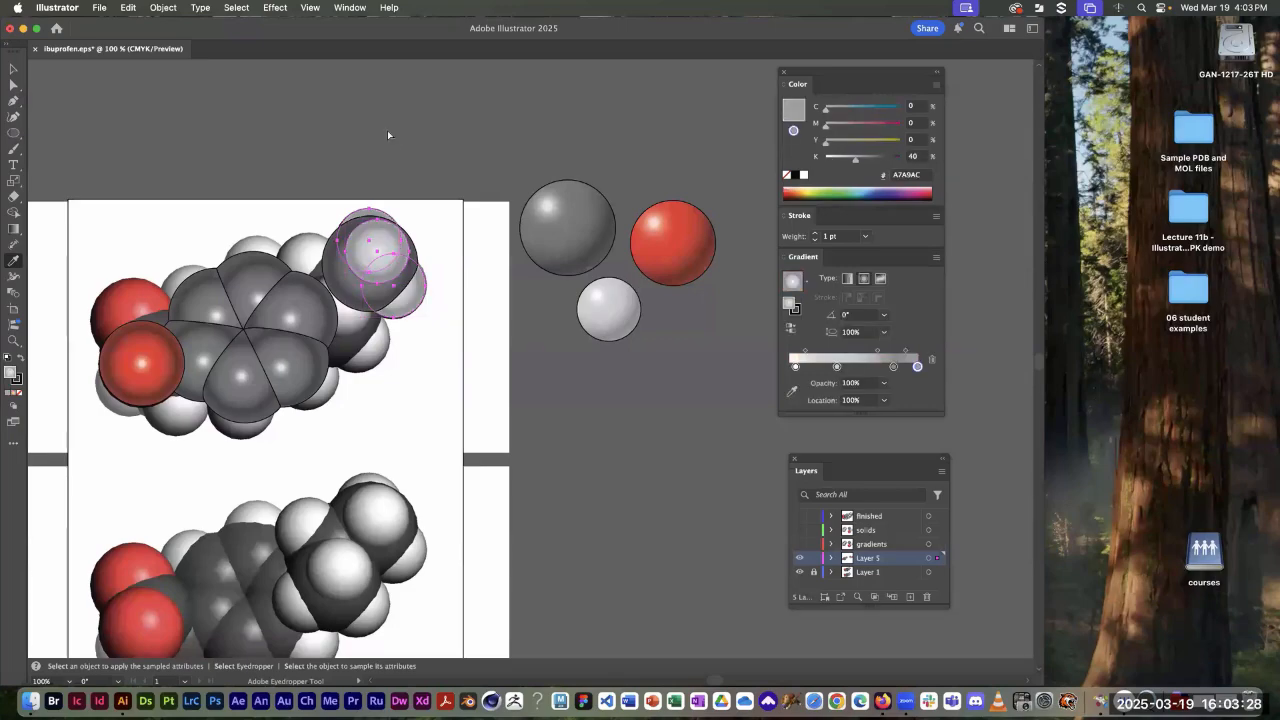
# Step: Redraw the traced oxygen circle's gradient from its upper left to its lower right edge at about -44°
pyautogui.moveTo(567, 359); pyautogui.dragTo(788, 355)
pyautogui.keyDown('super'); pyautogui.click(438, 359); pyautogui.keyUp('super')
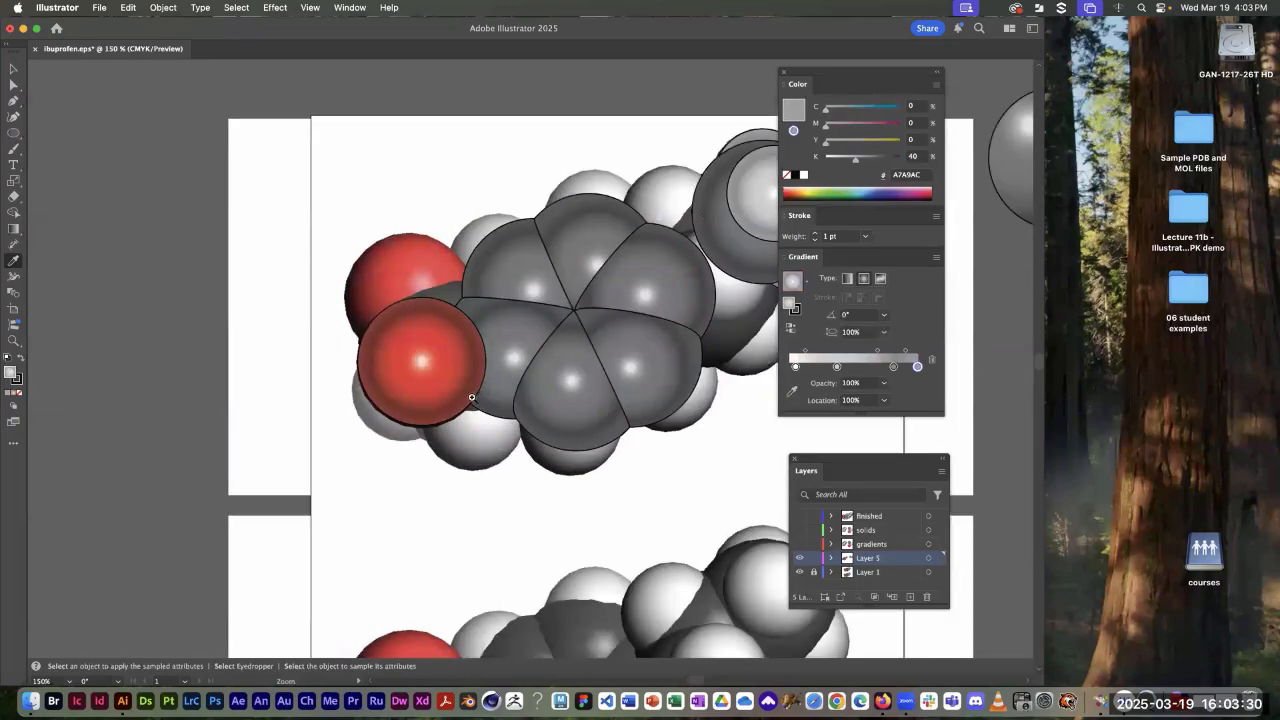
pyautogui.keyDown('super'); pyautogui.click(470, 394); pyautogui.keyUp('super')
pyautogui.keyDown('super'); pyautogui.click(542, 279); pyautogui.keyUp('super')
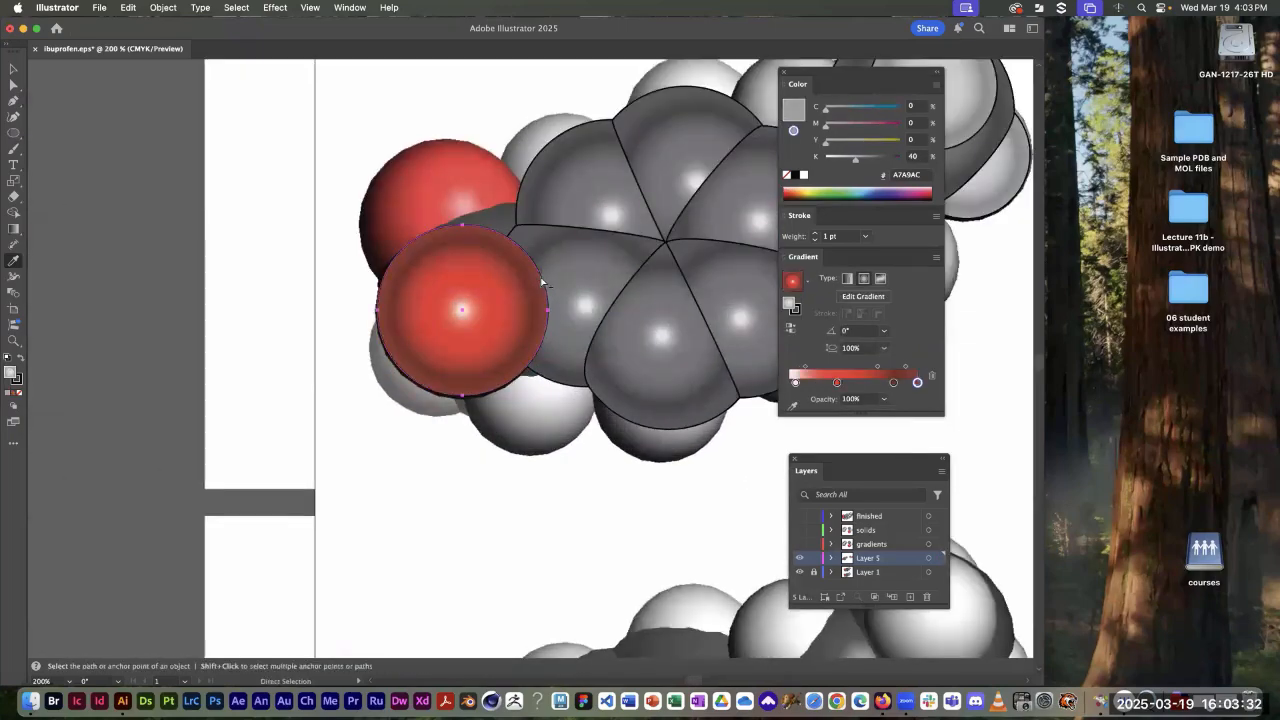
pyautogui.keyDown('super'); pyautogui.click(515, 316); pyautogui.keyUp('super')
pyautogui.moveTo(494, 370); pyautogui.dragTo(446, 349)
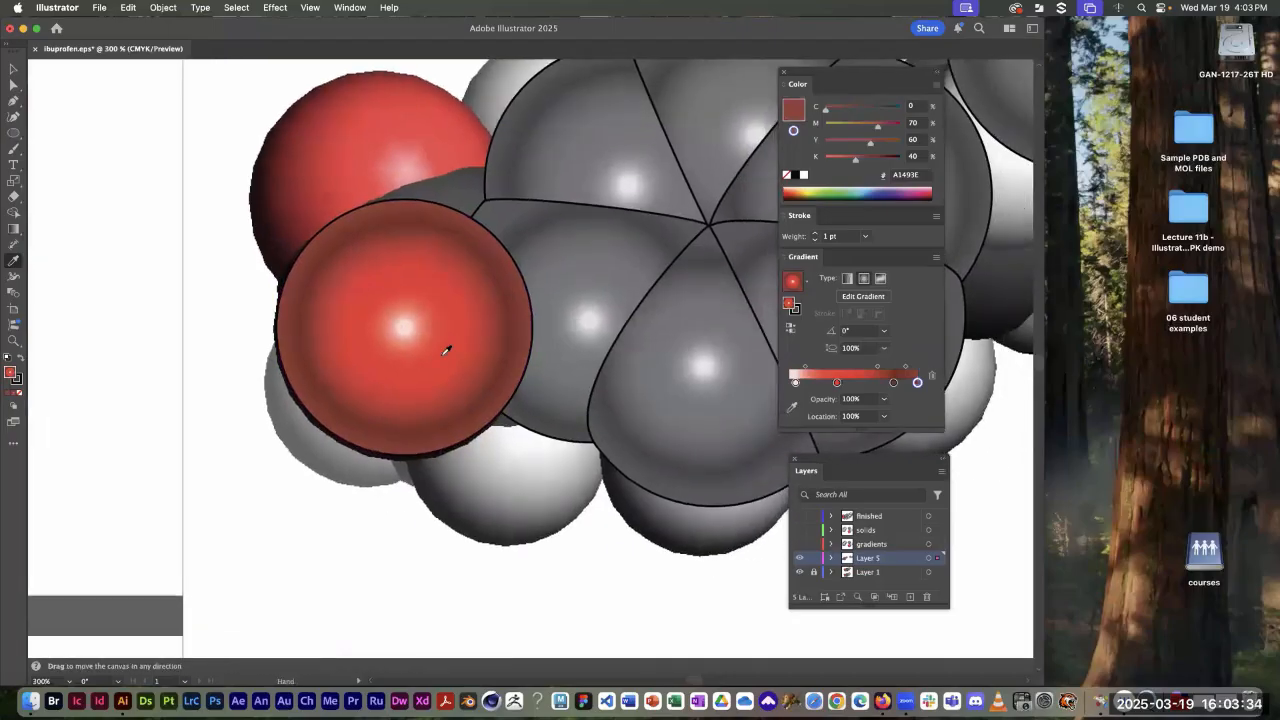
pyautogui.press('g')
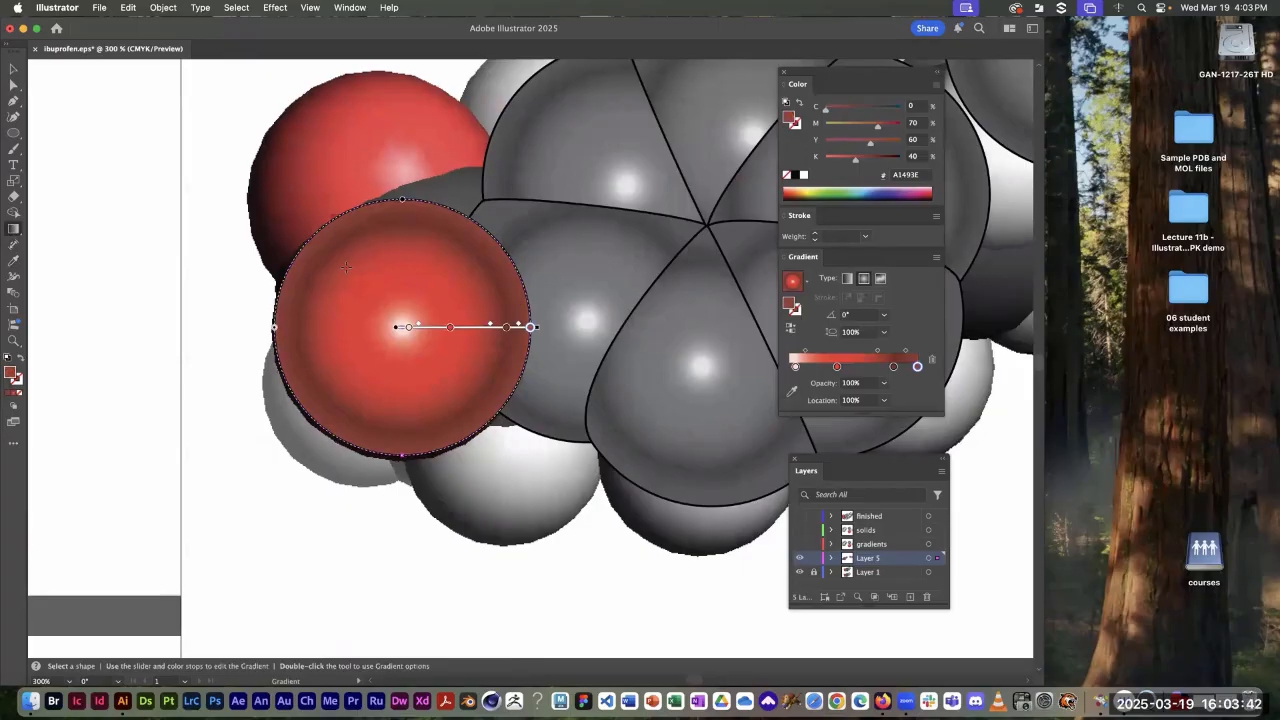
pyautogui.moveTo(345, 270); pyautogui.dragTo(495, 416)
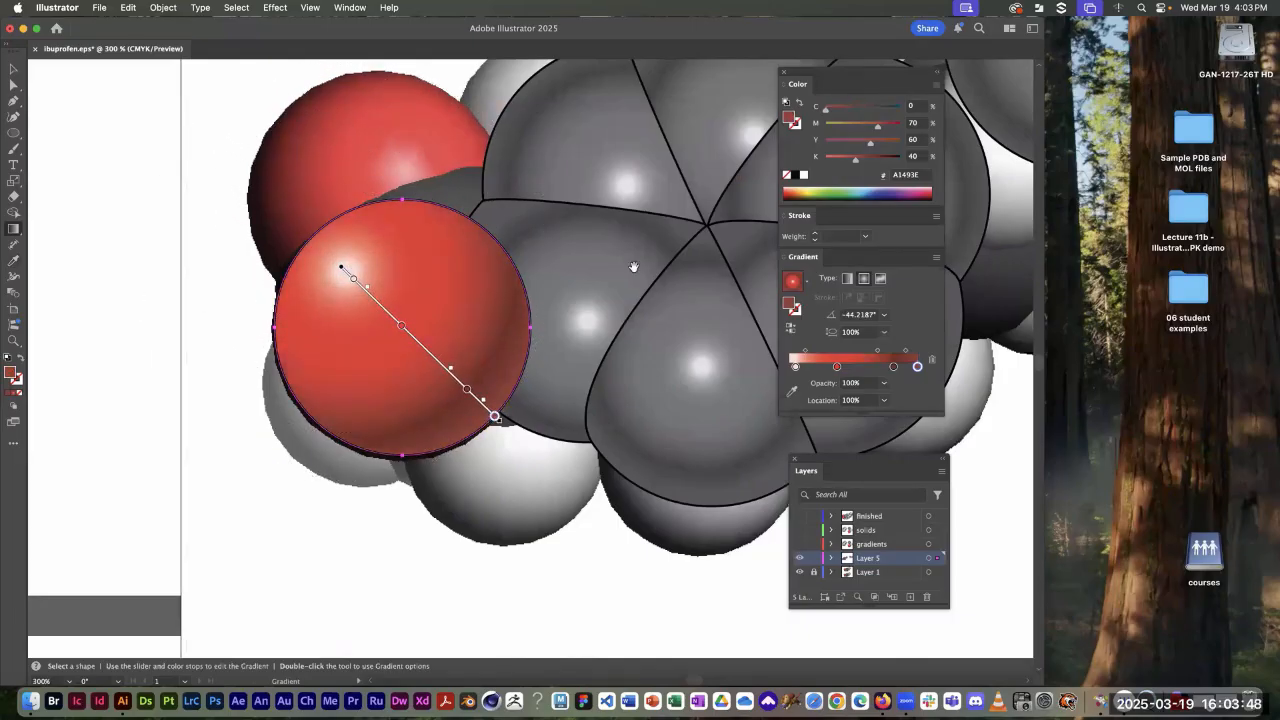
# Step: Redraw the gradient of the hydrogen circle in front of the separate carbon from its upper left to its lower right edge
pyautogui.press('space')
pyautogui.moveTo(634, 267); pyautogui.dragTo(220, 457)
pyautogui.moveTo(613, 202); pyautogui.dragTo(442, 291)
pyautogui.moveTo(736, 195); pyautogui.dragTo(440, 257)
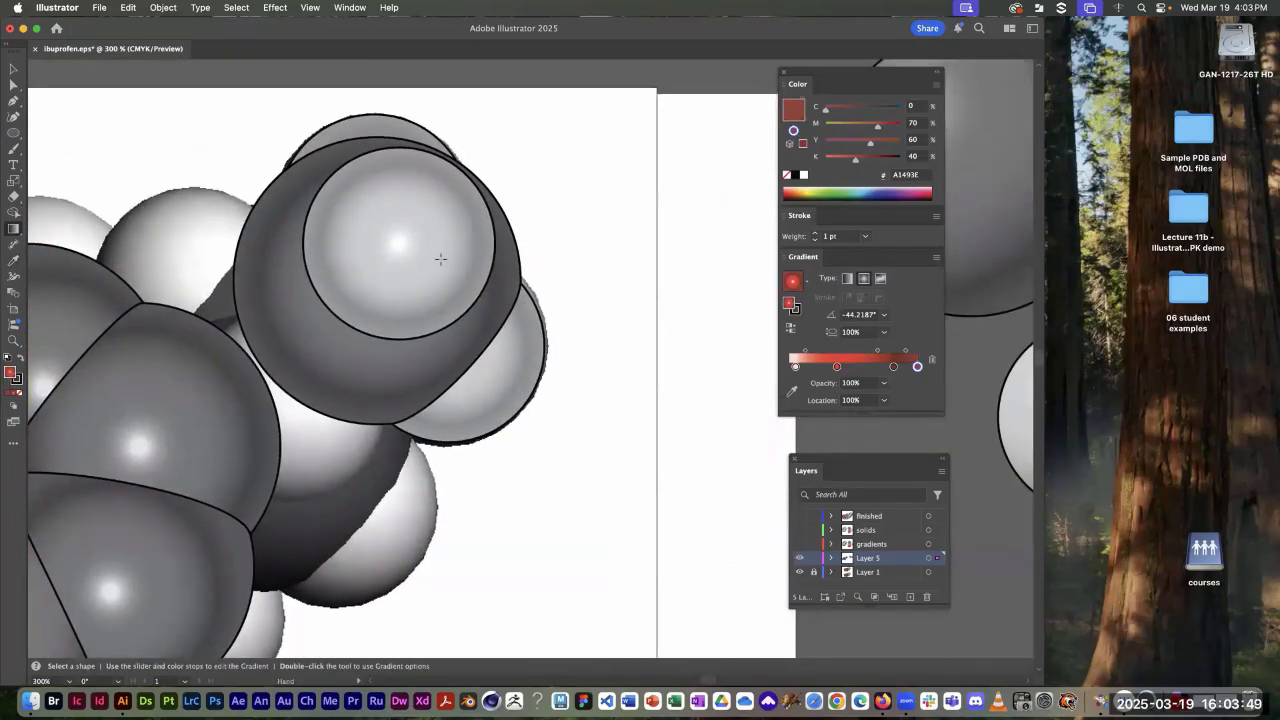
pyautogui.click(491, 214)
pyautogui.press('g')
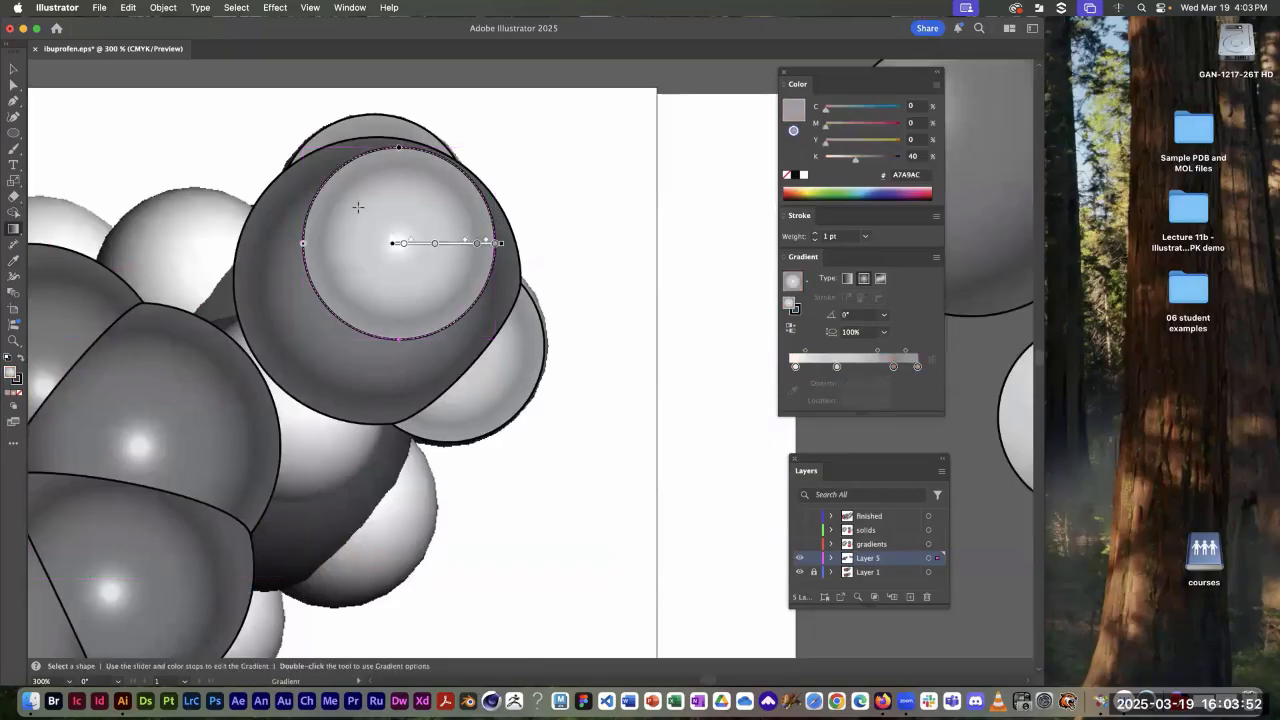
pyautogui.moveTo(359, 197); pyautogui.dragTo(466, 316)
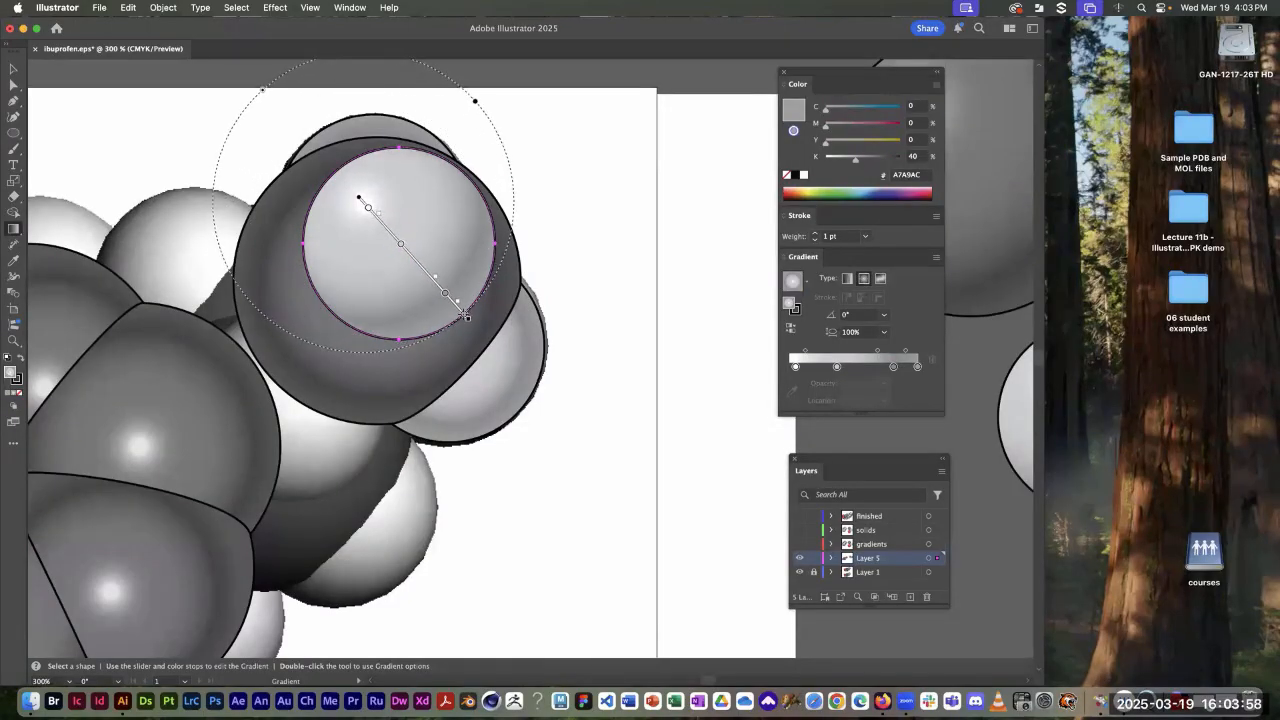
# Step: Redraw the gradient of the hydrogen circle behind the carbon's lower right from upper left to lower right at about -47°
pyautogui.keyDown('super'); pyautogui.click(570, 322); pyautogui.keyUp('super')
pyautogui.moveTo(569, 329); pyautogui.dragTo(543, 394)
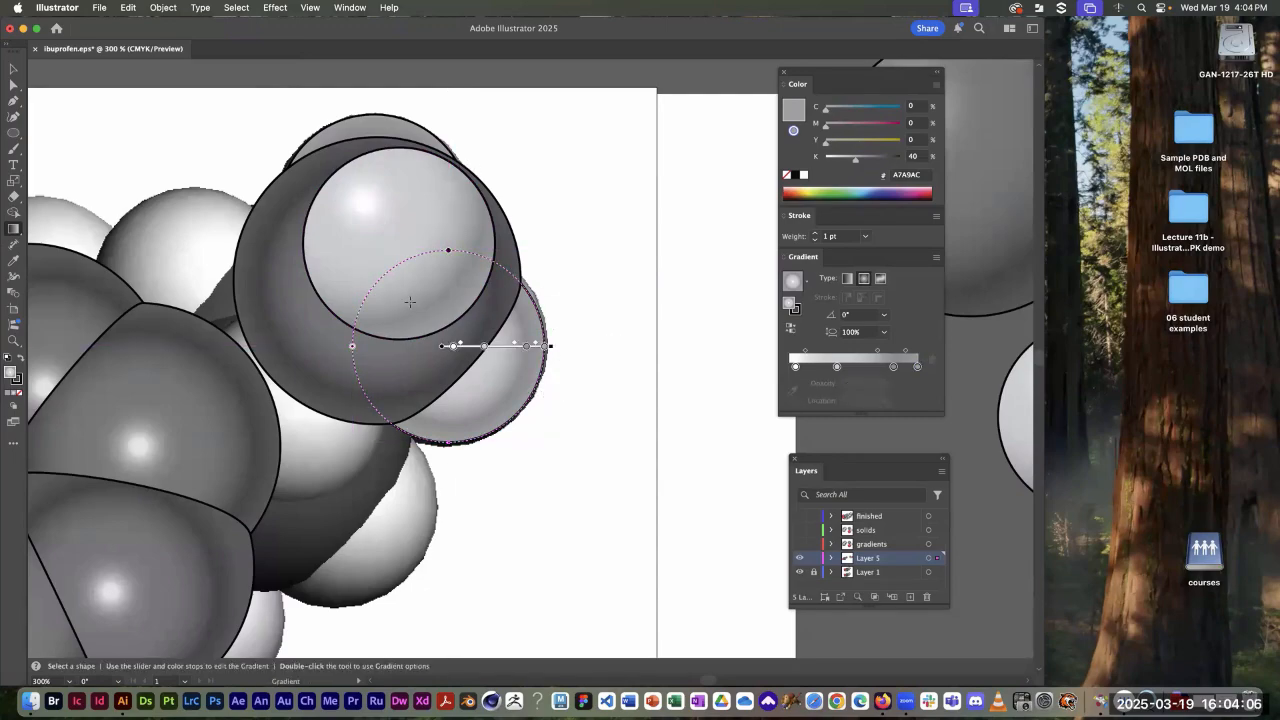
pyautogui.moveTo(407, 299); pyautogui.dragTo(516, 417)
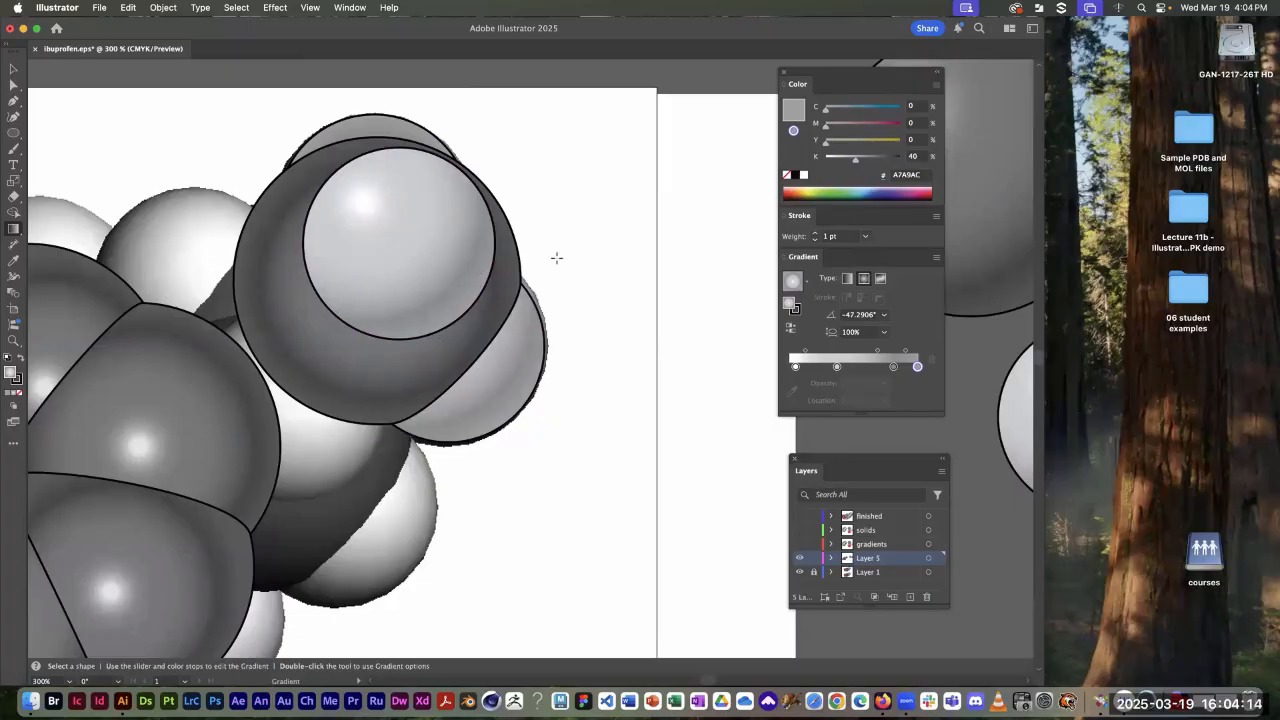
pyautogui.moveTo(548, 223); pyautogui.dragTo(681, 326)
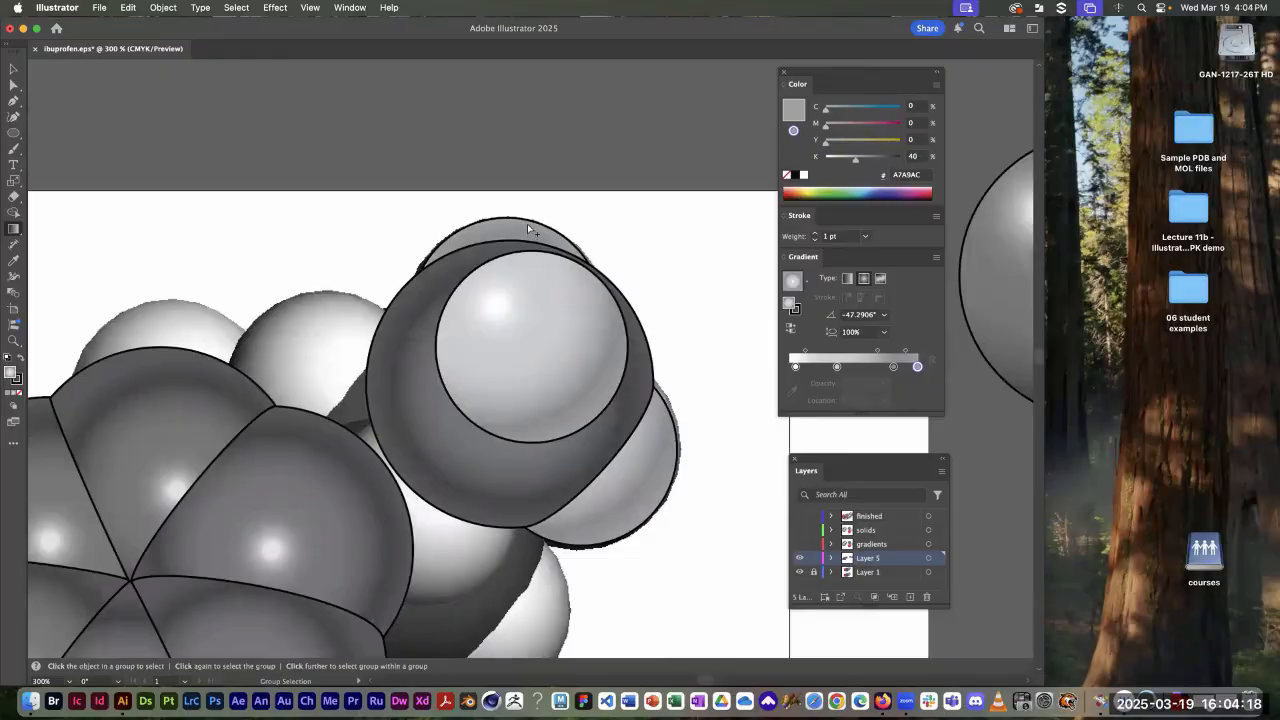
# Step: Redraw the gradient of the hydrogen circle behind the separate carbon's top from upper left to lower right at about -44°
pyautogui.keyDown('super'); pyautogui.click(527, 222); pyautogui.keyUp('super')
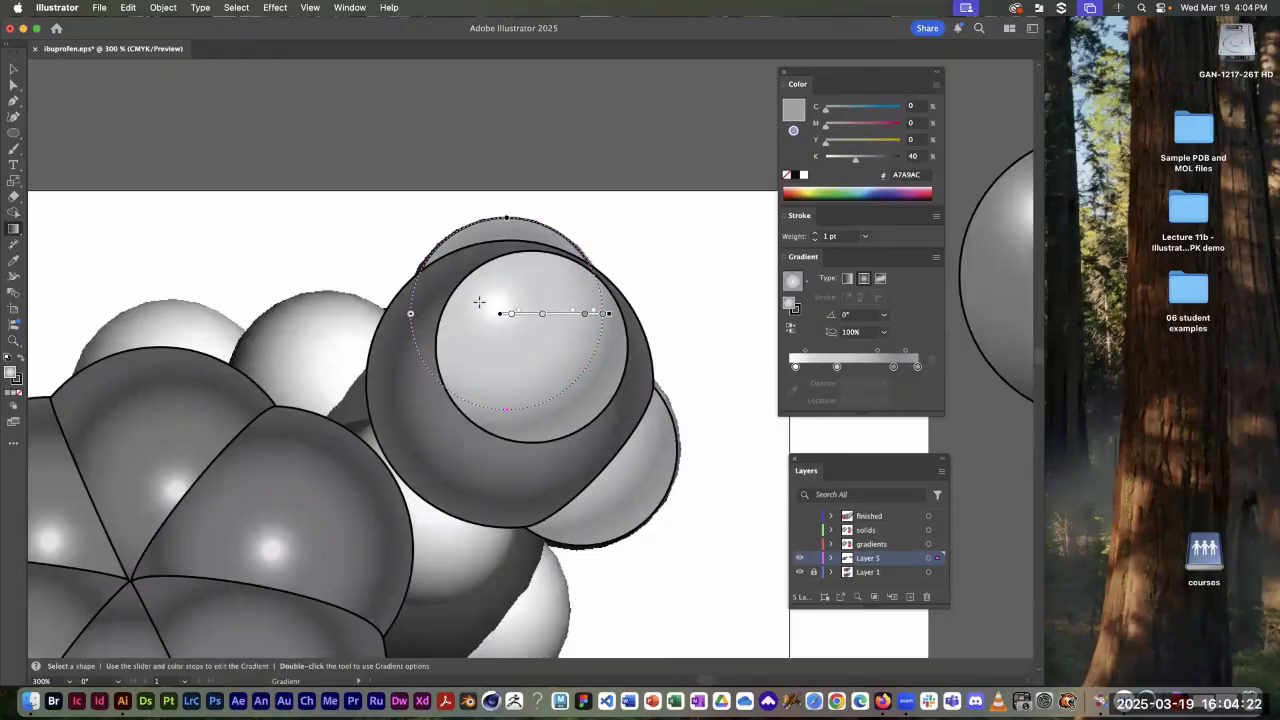
pyautogui.moveTo(461, 271); pyautogui.dragTo(571, 380)
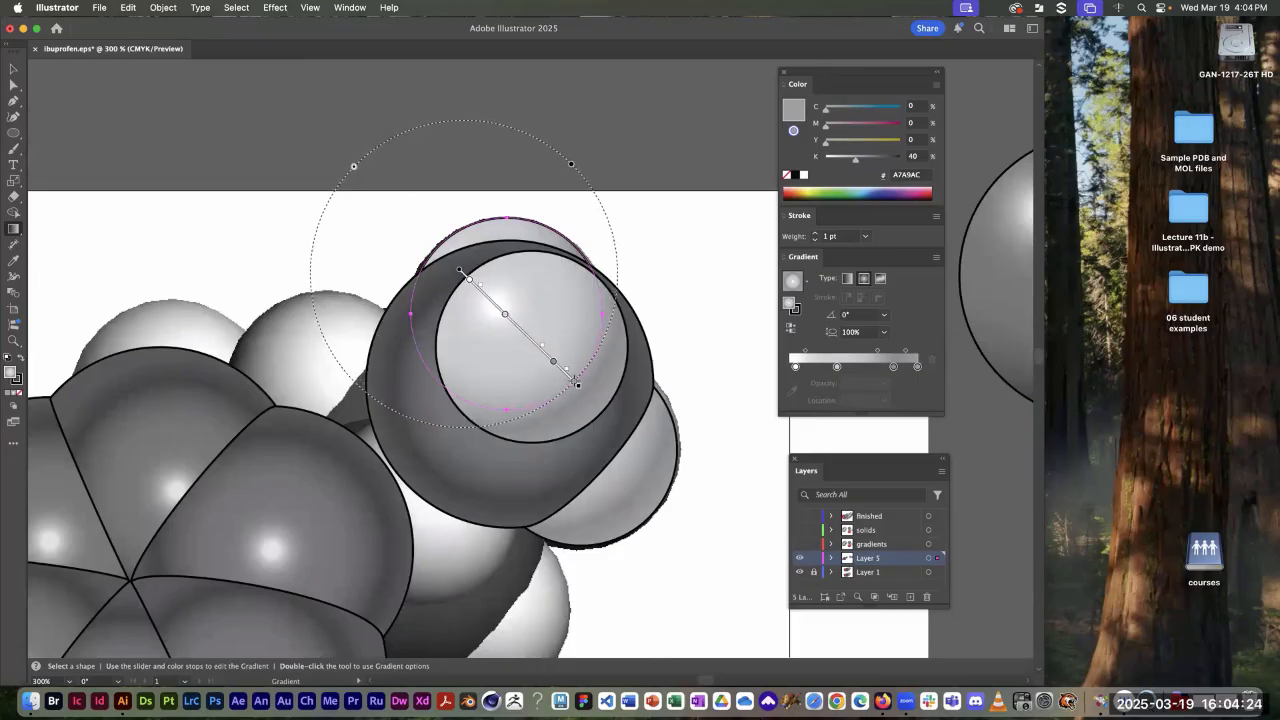
pyautogui.press('super+space')
pyautogui.keyDown('alt'); pyautogui.keyDown('super'); pyautogui.click(650, 422); pyautogui.keyUp('super'); pyautogui.keyUp('alt')
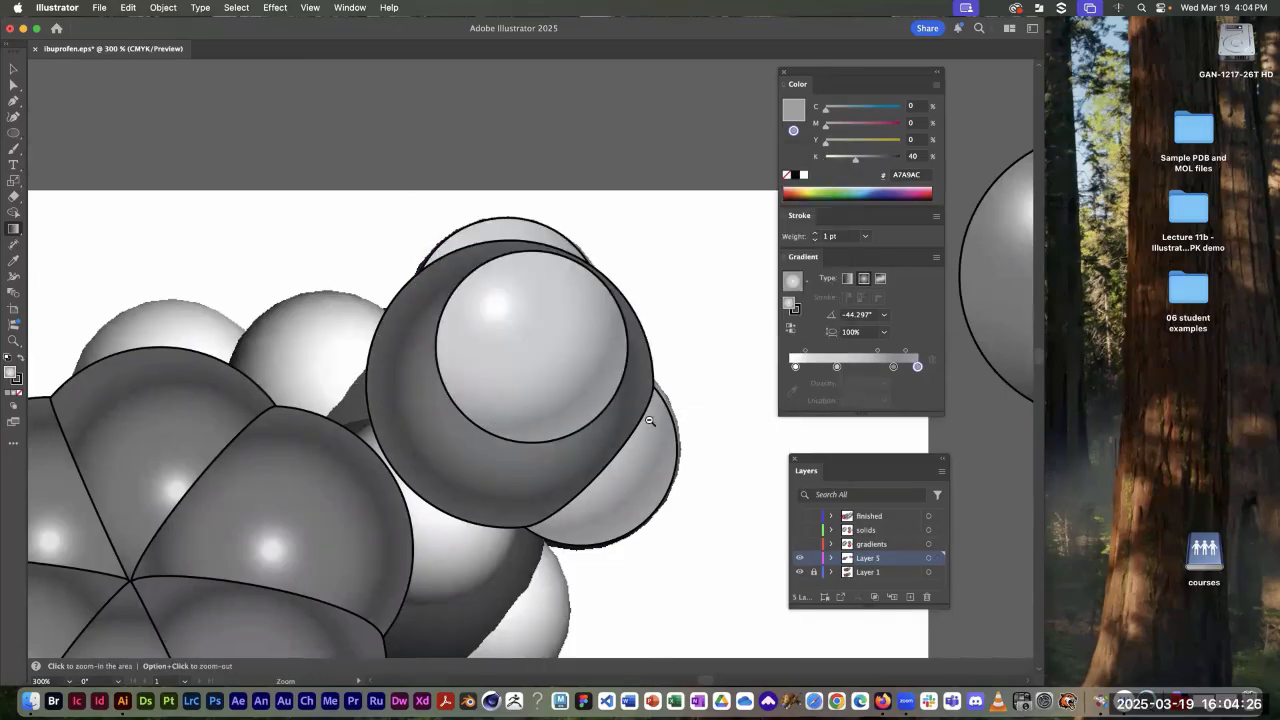
pyautogui.keyDown('alt'); pyautogui.keyDown('super'); pyautogui.click(651, 423); pyautogui.keyUp('super'); pyautogui.keyUp('alt')
pyautogui.moveTo(466, 420); pyautogui.dragTo(688, 358)
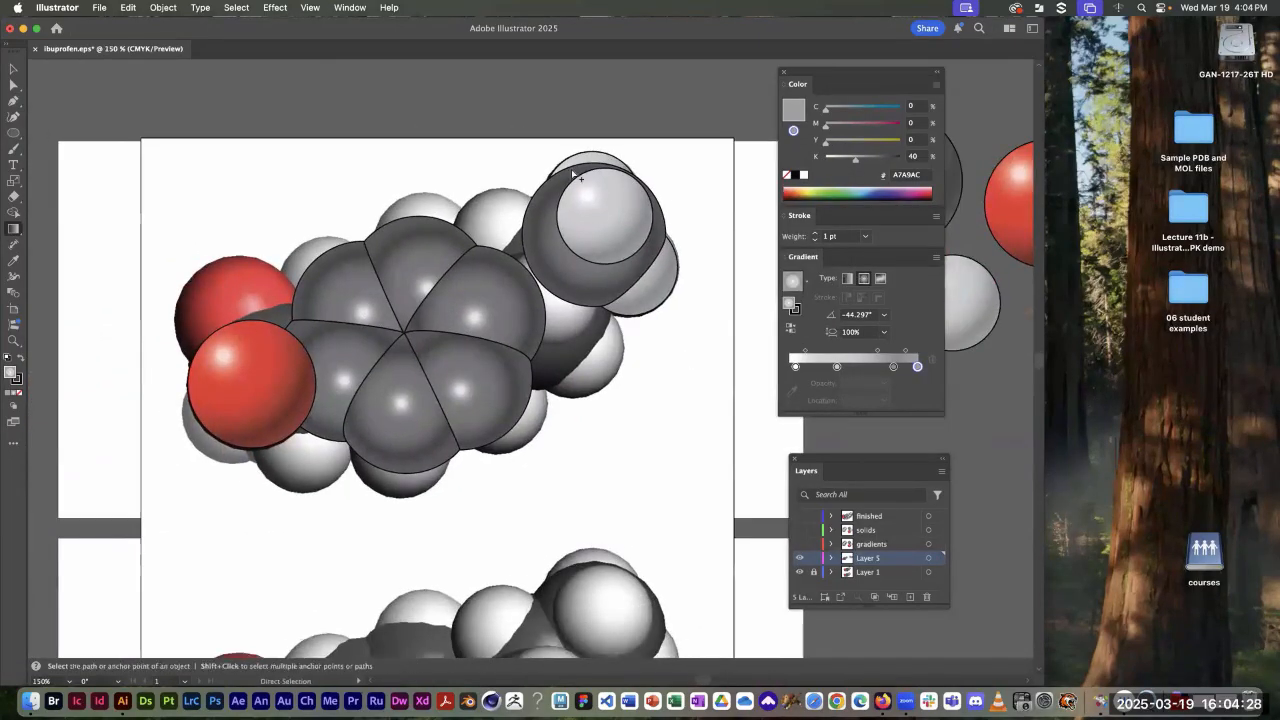
# Step: Redraw the separate carbon circle's gradient from its upper left to its lower right edge at about -43°
pyautogui.press('super+space')
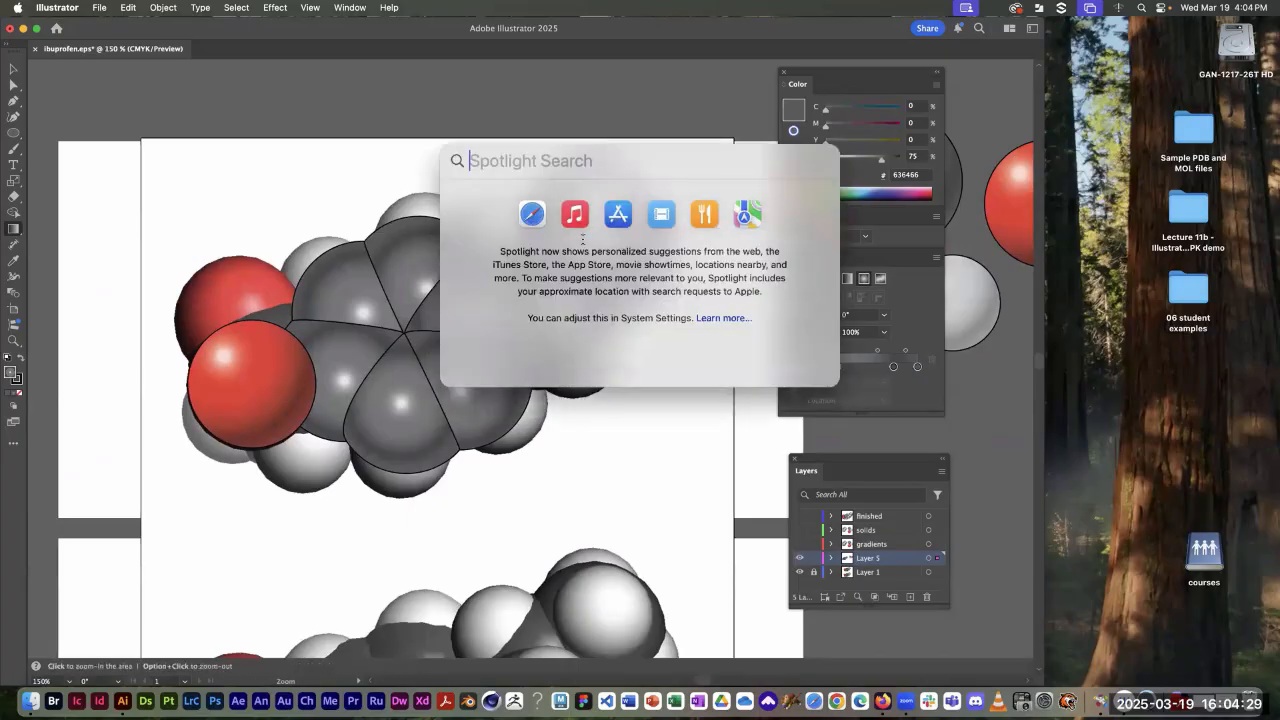
pyautogui.keyDown('super'); pyautogui.click(423, 157); pyautogui.keyUp('super')
pyautogui.keyDown('super'); pyautogui.click(692, 458); pyautogui.keyUp('super')
pyautogui.moveTo(568, 310); pyautogui.dragTo(374, 194)
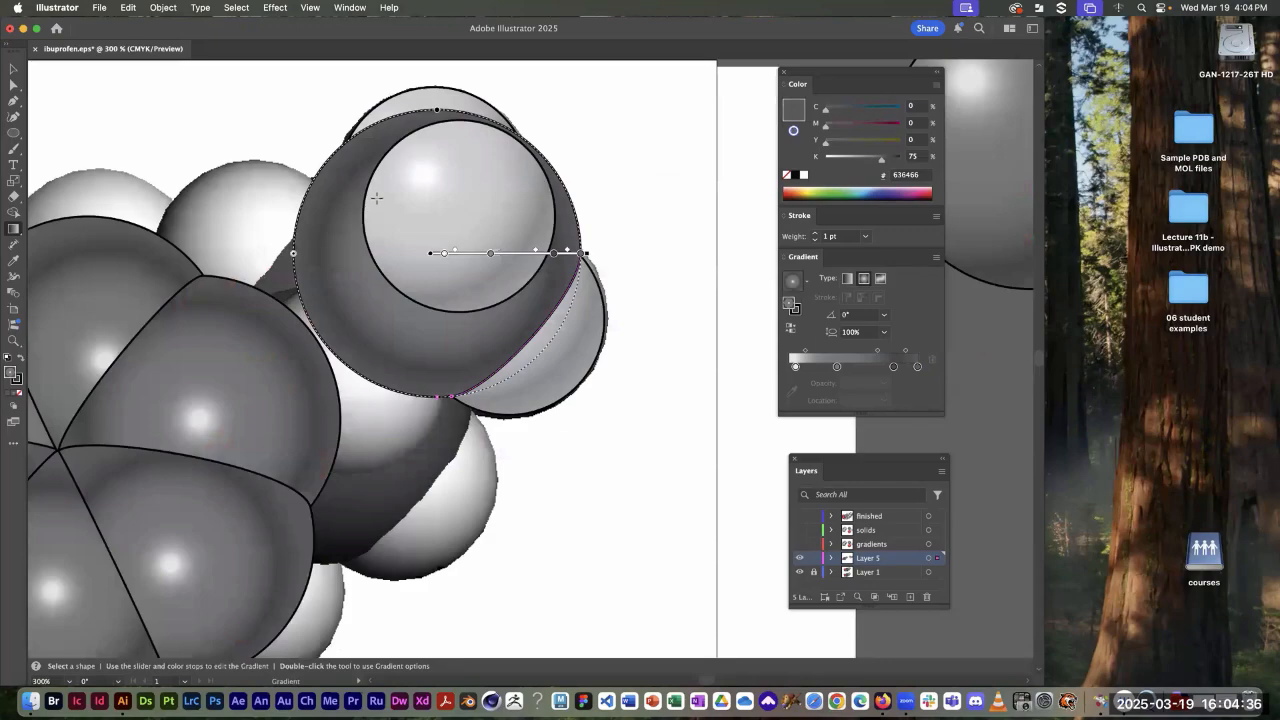
pyautogui.moveTo(374, 194); pyautogui.dragTo(536, 348)
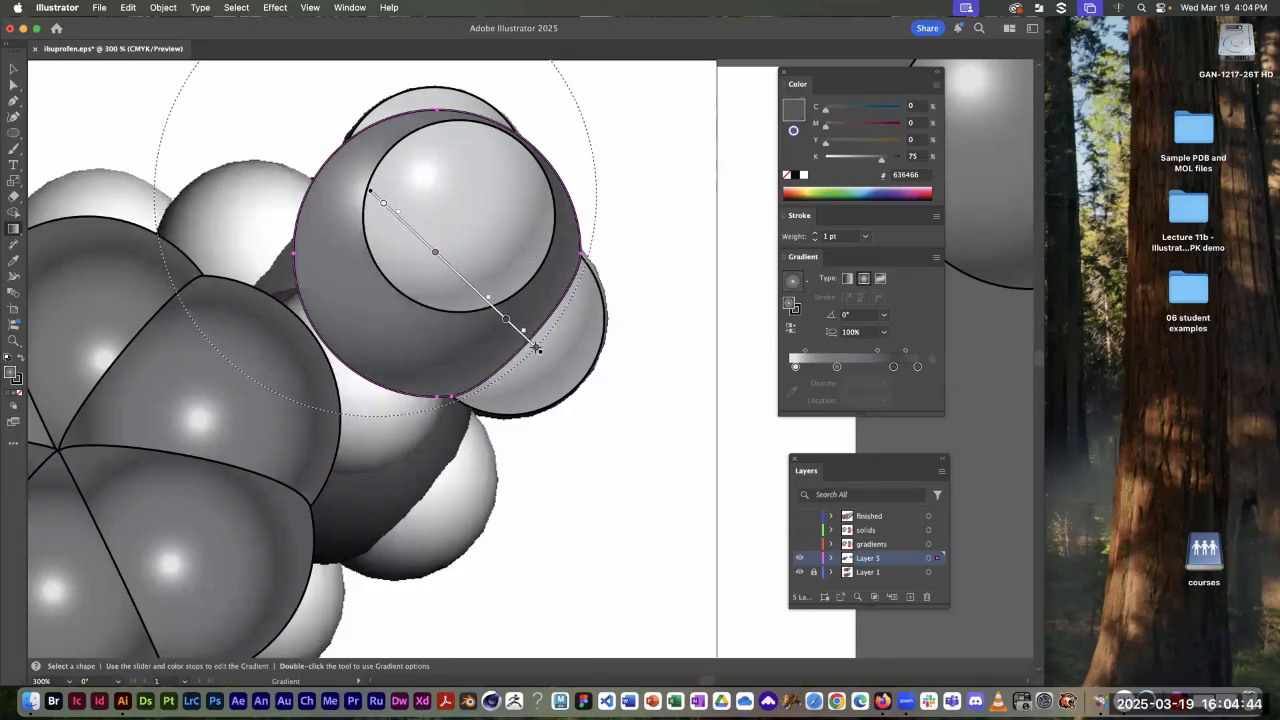
pyautogui.moveTo(536, 348); pyautogui.dragTo(539, 350)
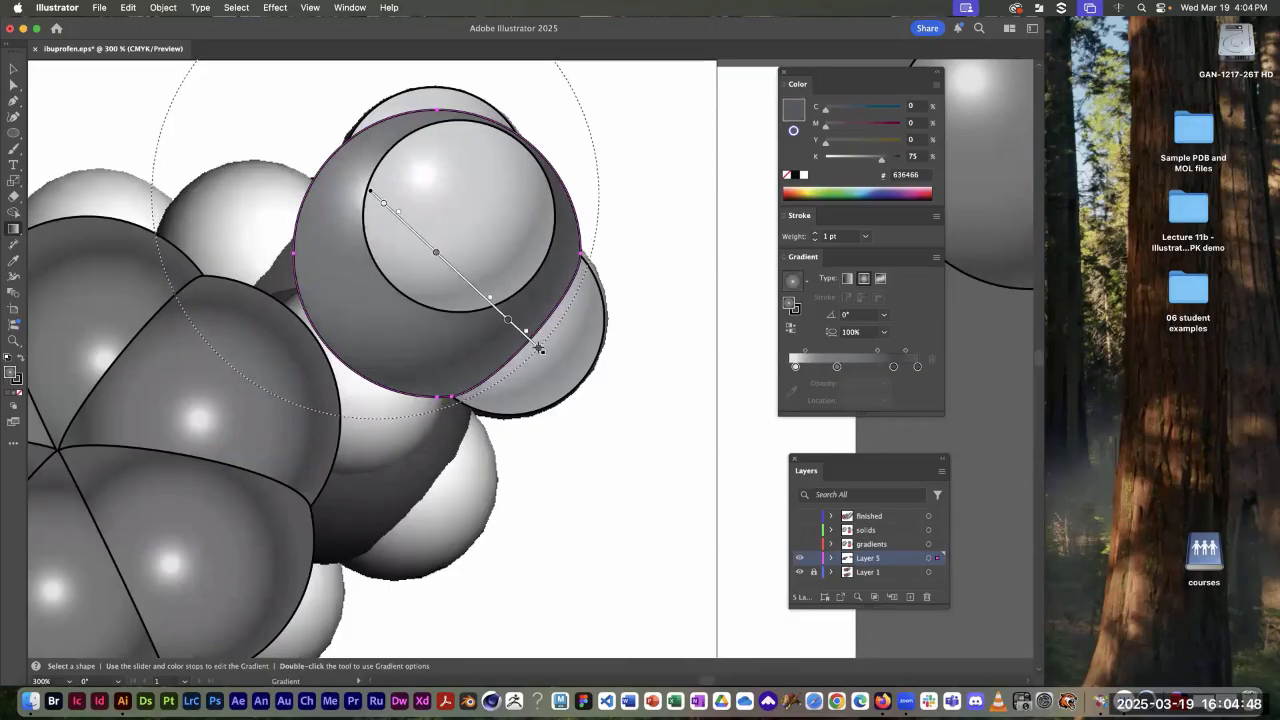
pyautogui.moveTo(539, 348); pyautogui.dragTo(540, 349)
pyautogui.keyDown('super'); pyautogui.click(679, 246); pyautogui.keyUp('super')
# Step: Redraw the gradient of the ring's upper-right carbon from upper left to lower right at about -41°
pyautogui.press('space')
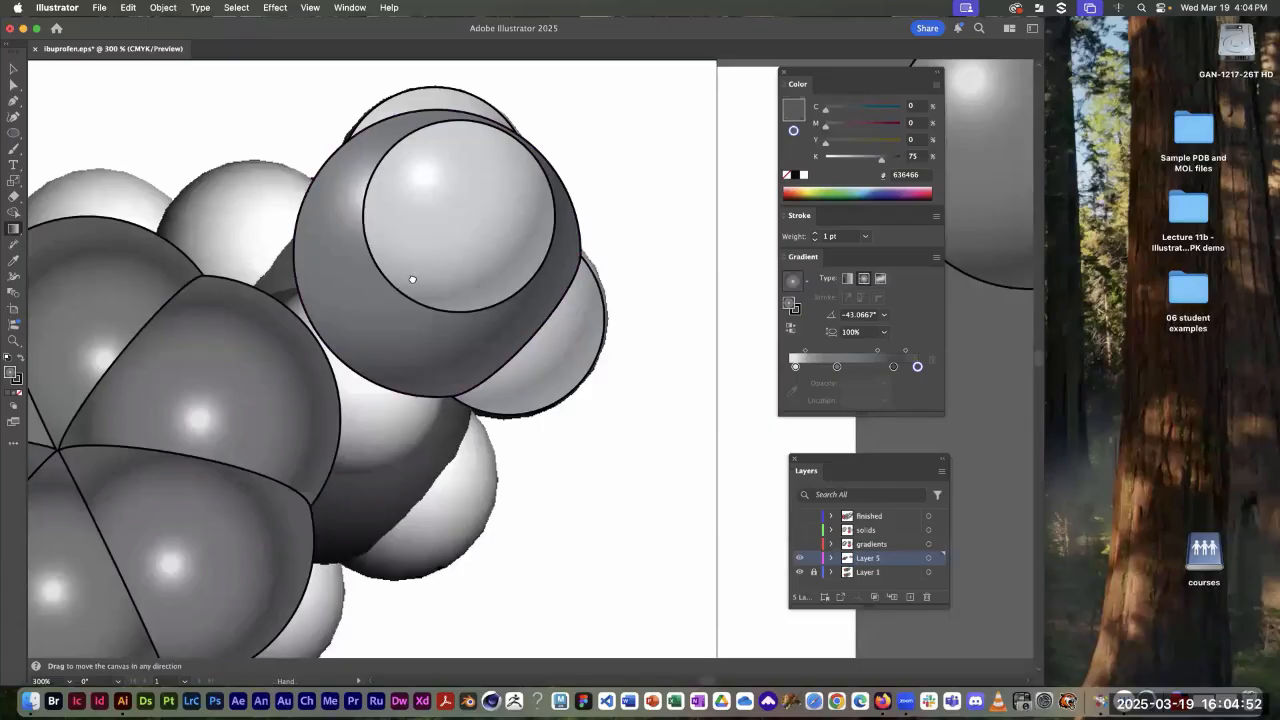
pyautogui.moveTo(406, 283); pyautogui.dragTo(612, 234)
pyautogui.moveTo(479, 325); pyautogui.dragTo(620, 246)
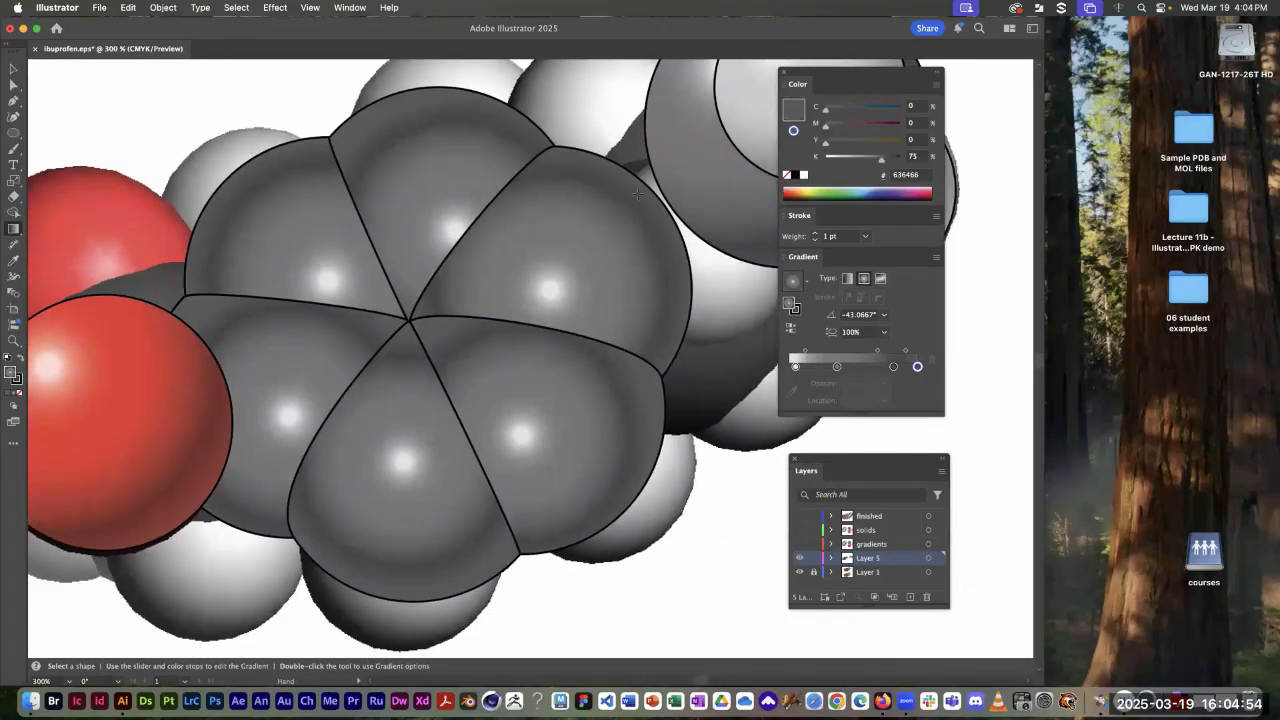
pyautogui.click(634, 181)
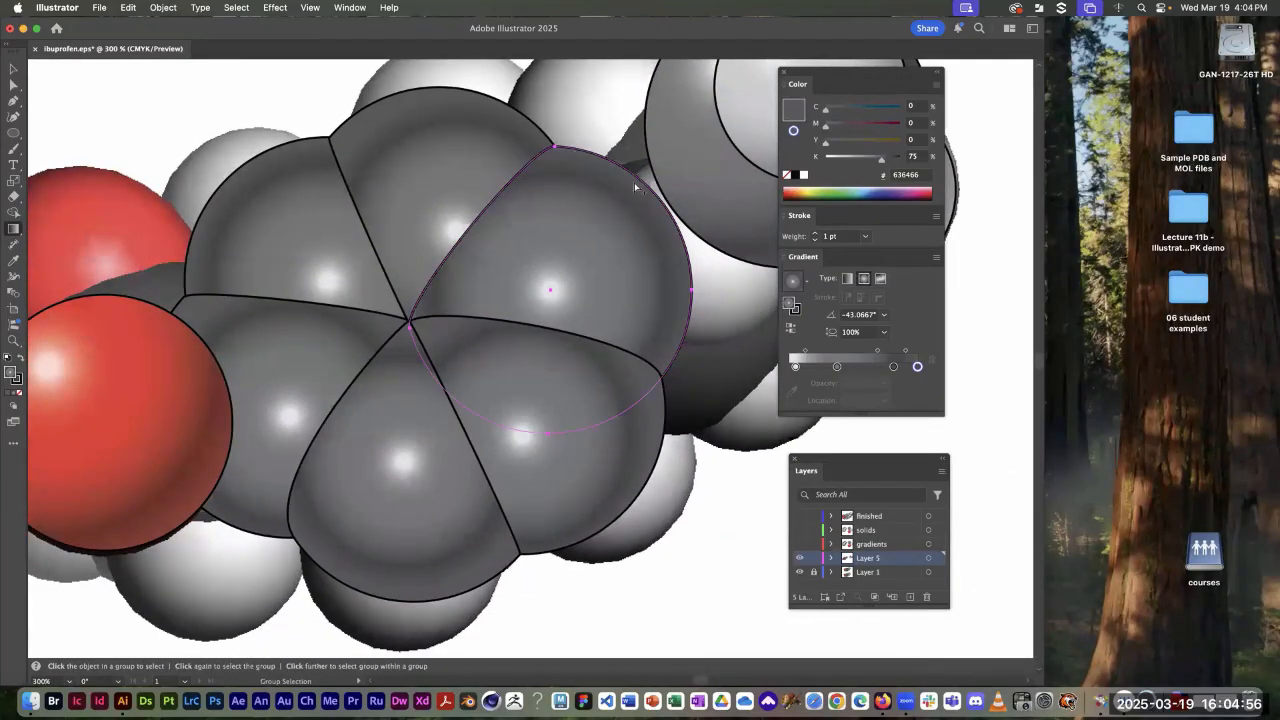
pyautogui.press('g')
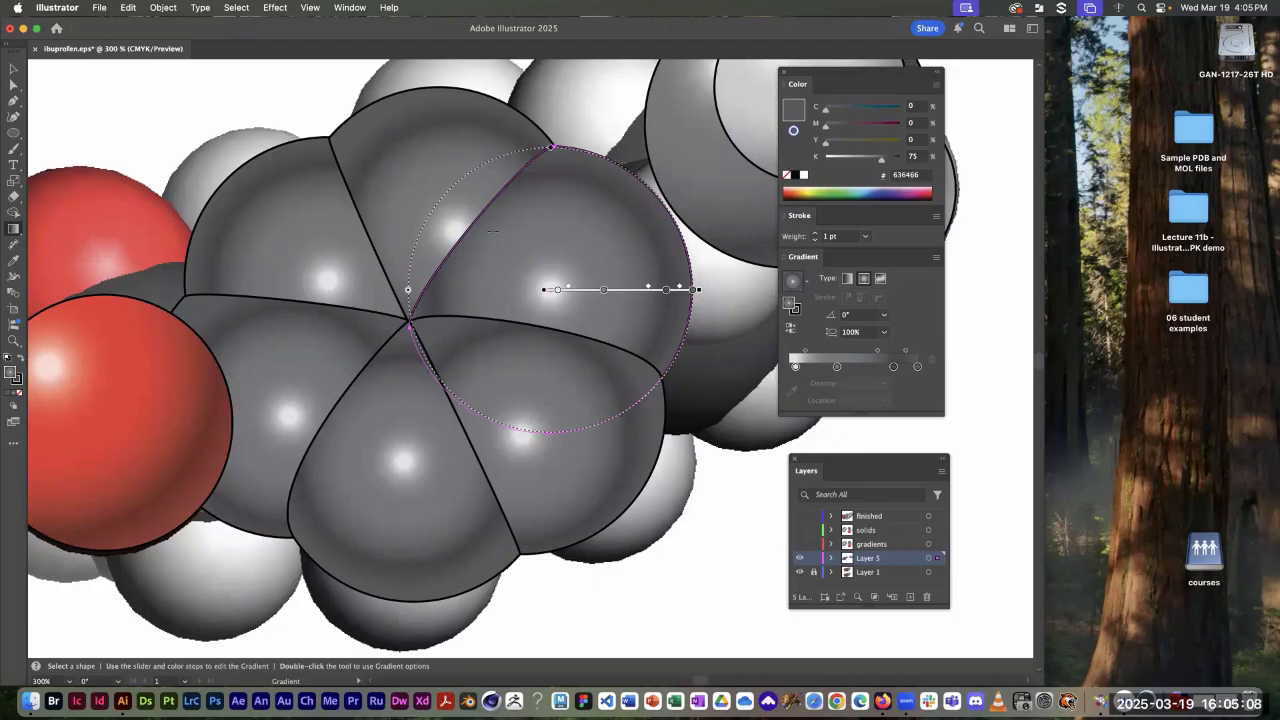
pyautogui.moveTo(488, 228); pyautogui.dragTo(646, 371)
pyautogui.press('a')
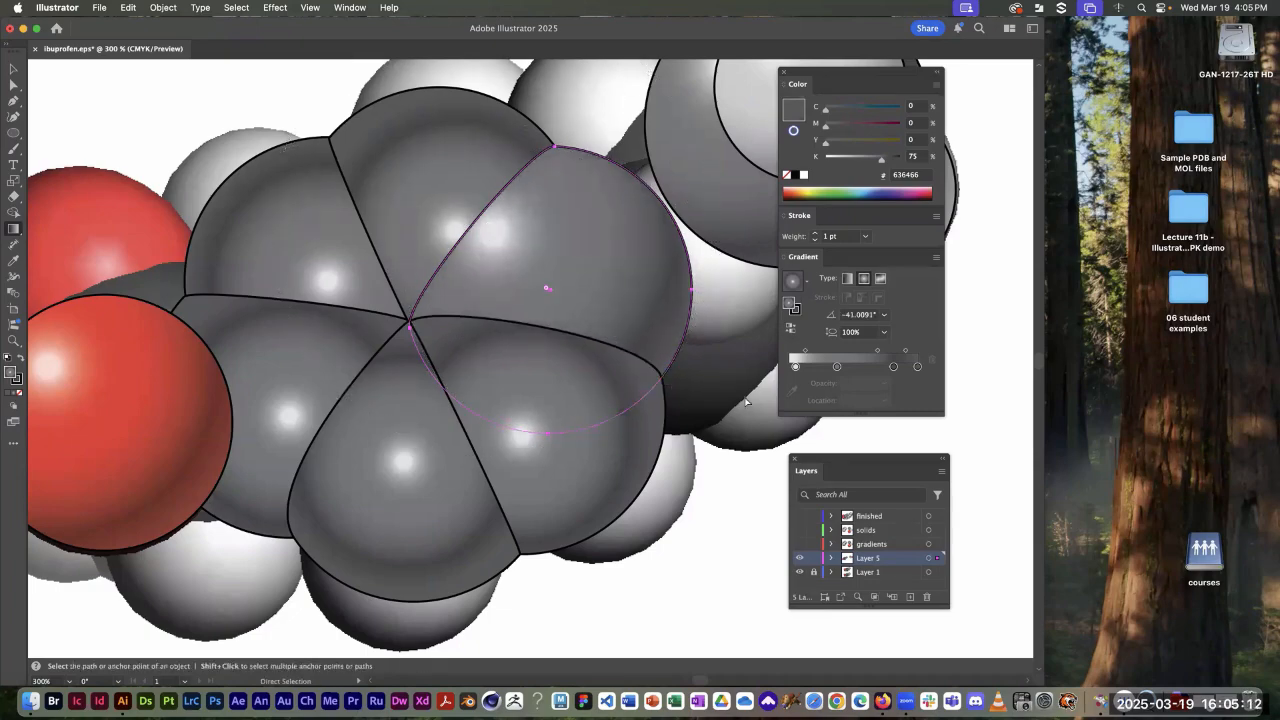
# Step: Redraw the gradient of the ring's lower-right carbon from near the ring centre to its lower right edge
pyautogui.click(703, 392)
pyautogui.click(665, 423)
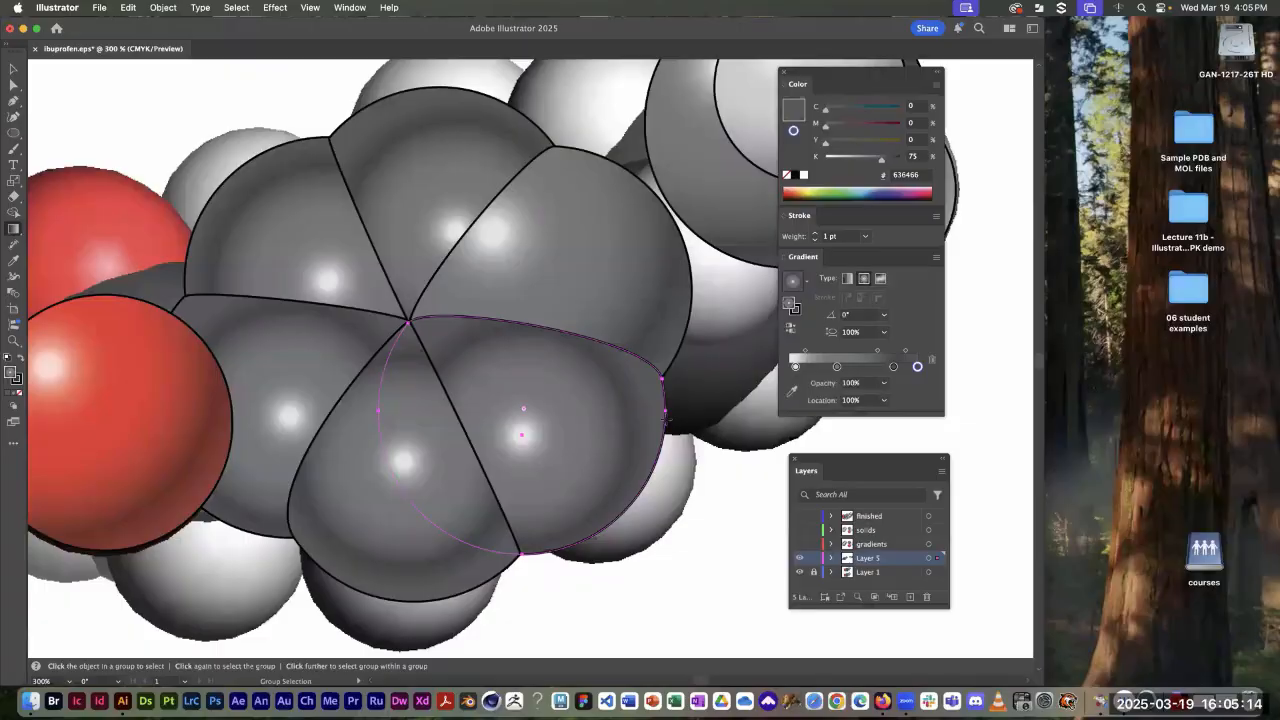
pyautogui.press('g')
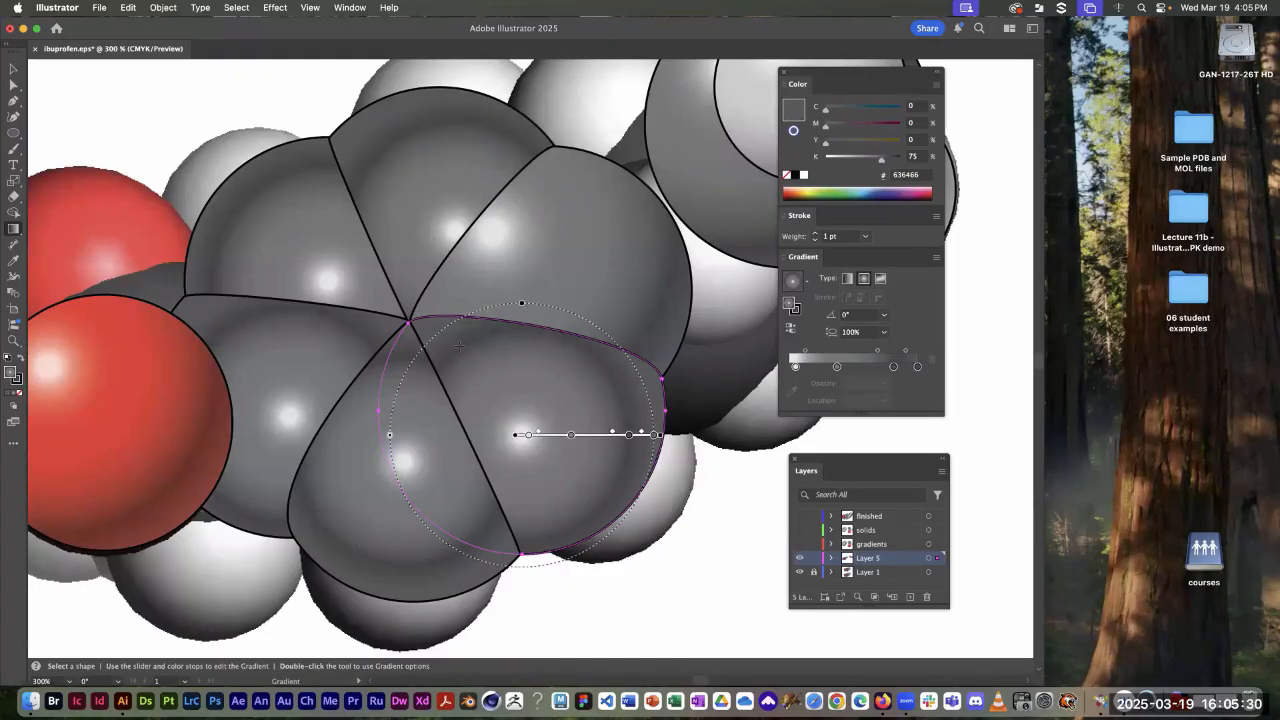
pyautogui.moveTo(455, 342)
pyautogui.mouseDown()
pyautogui.moveTo(528, 451)
pyautogui.moveTo(617, 522)
pyautogui.mouseUp()
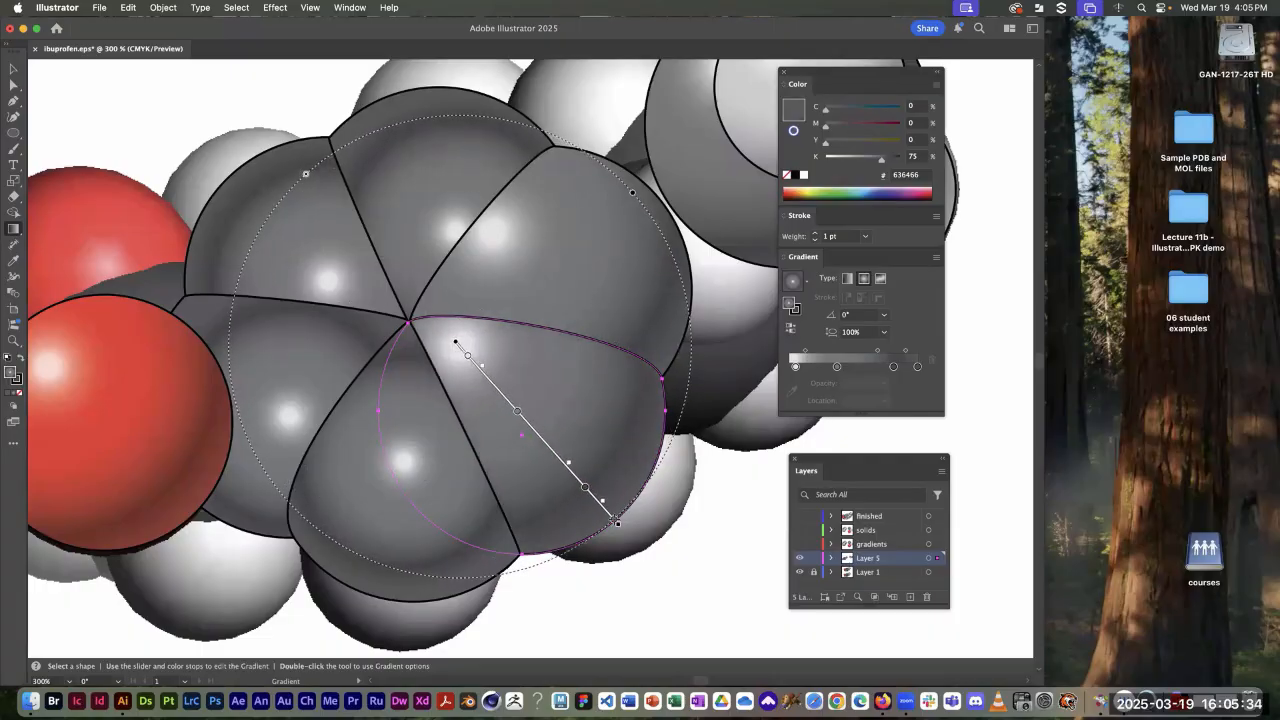
# Step: Redraw the gradient of the ring's bottom carbon from upper left to lower right at about -53°
pyautogui.press('space')
pyautogui.moveTo(457, 380); pyautogui.dragTo(593, 305)
pyautogui.click(505, 366)
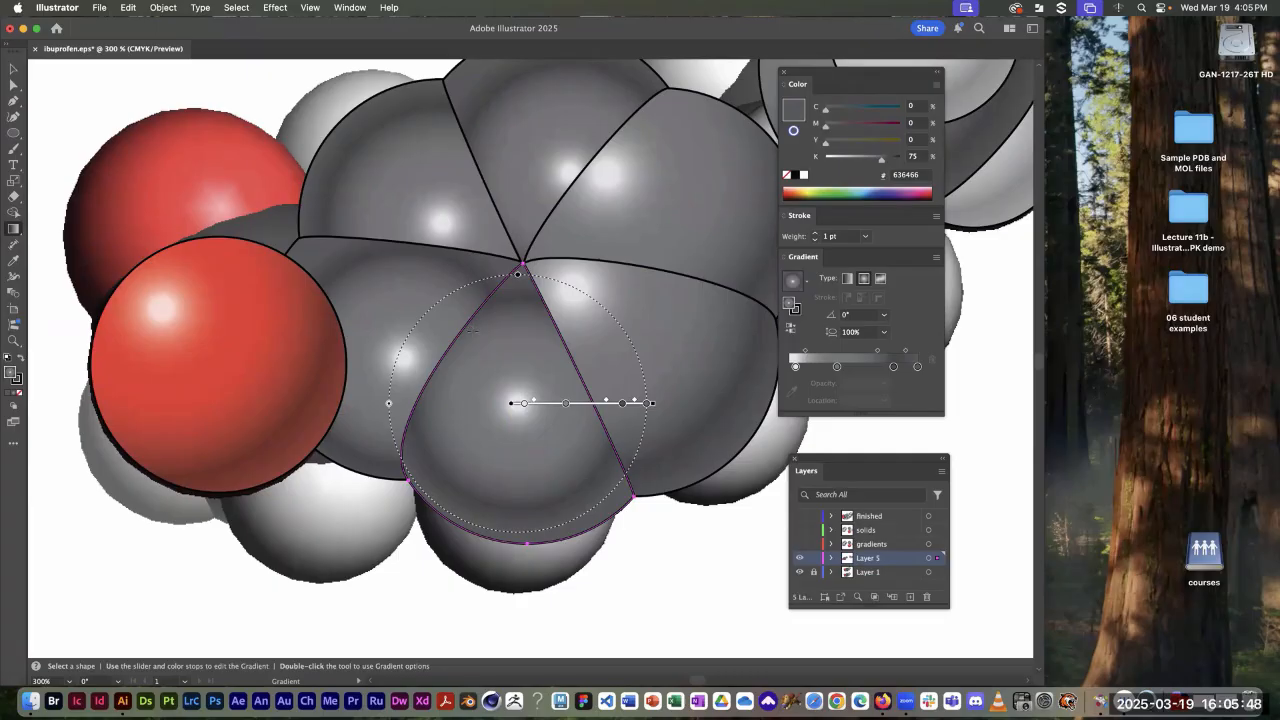
pyautogui.moveTo(470, 325); pyautogui.dragTo(615, 517)
pyautogui.keyDown('super'); pyautogui.click(709, 538); pyautogui.keyUp('super')
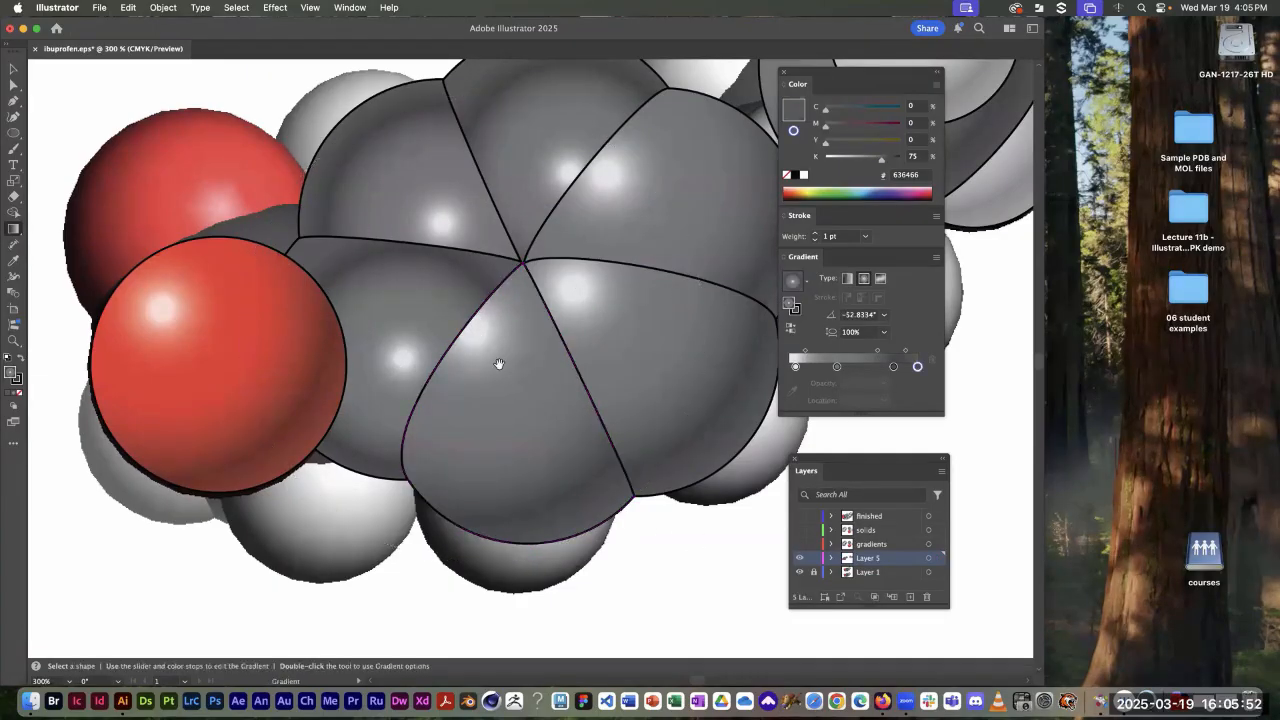
# Step: Redraw the gradient of the ring's lower-left carbon, beside the oxygen, from upper left to lower right at about -47°
pyautogui.moveTo(677, 437); pyautogui.dragTo(859, 512)
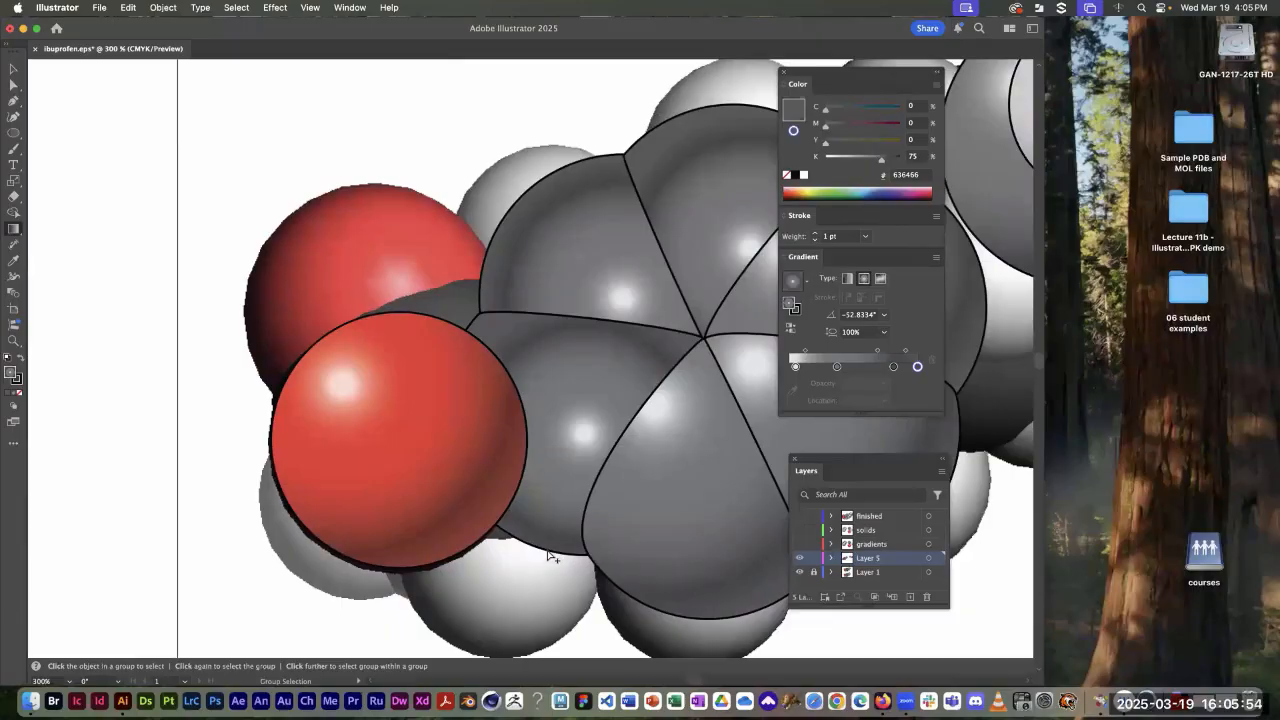
pyautogui.click(551, 555)
pyautogui.press('g')
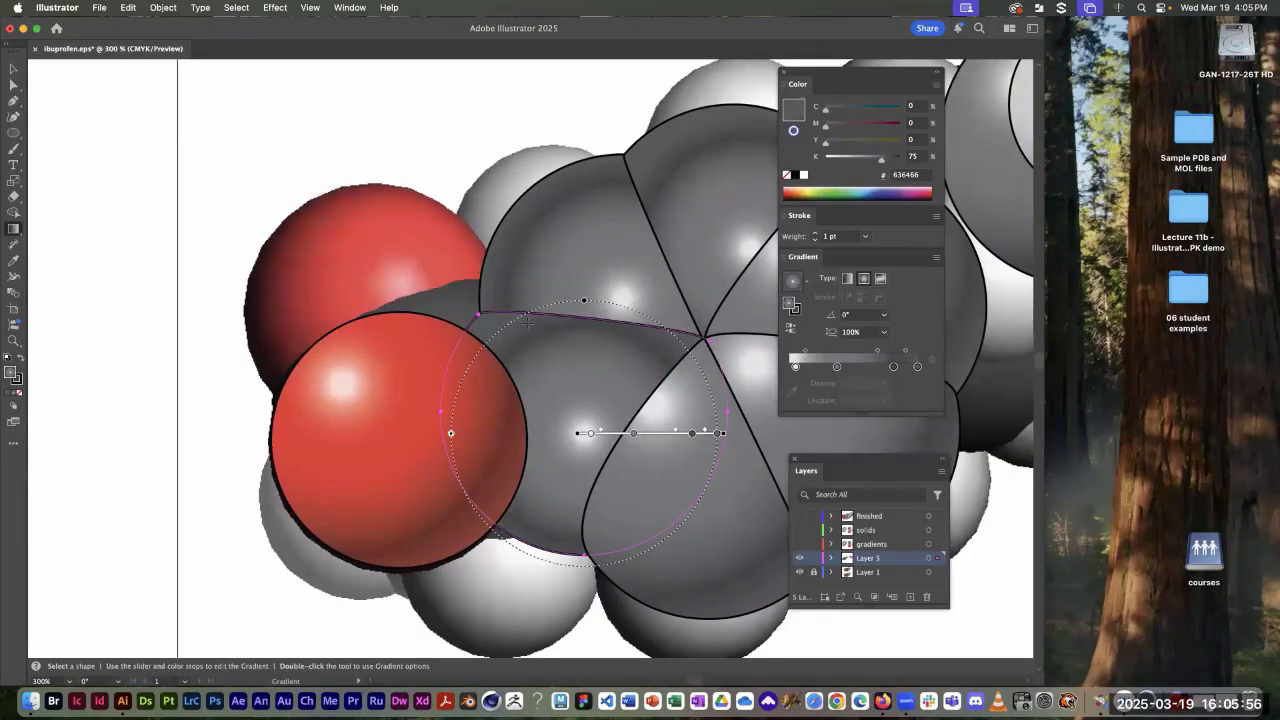
pyautogui.moveTo(526, 322); pyautogui.dragTo(695, 505)
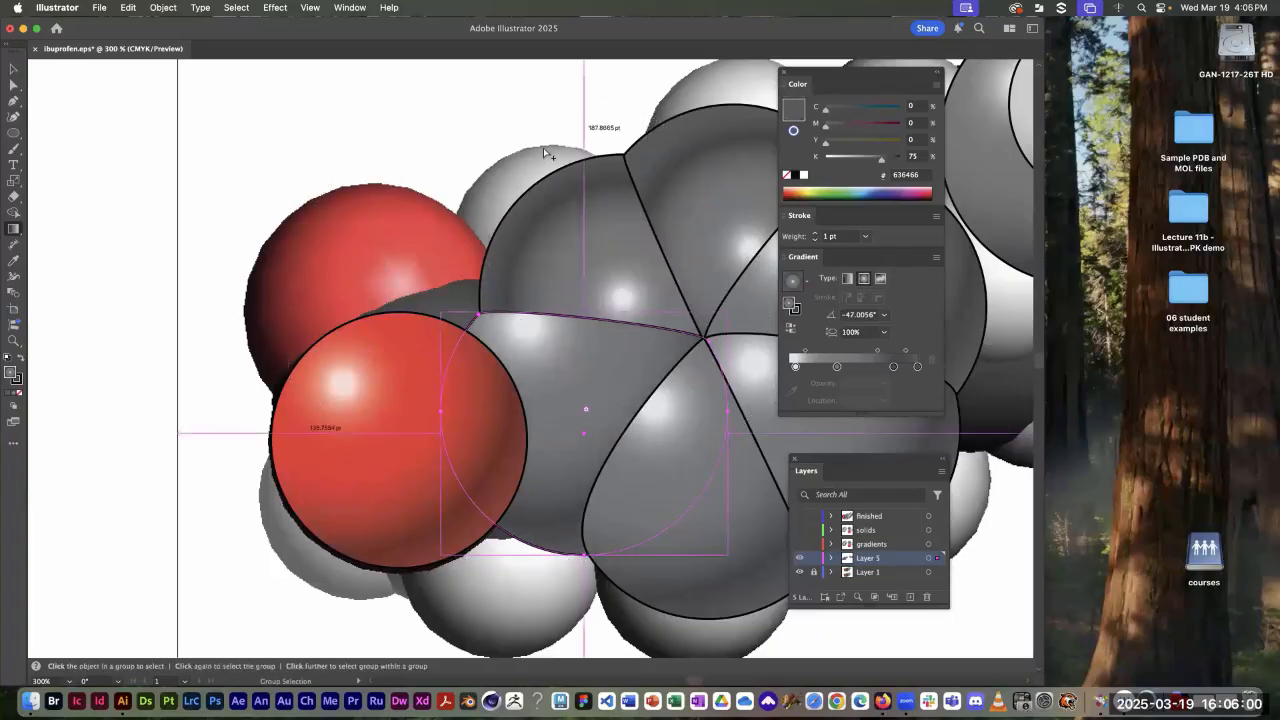
# Step: Redraw the gradient of the ring's upper-left carbon from upper left to lower right at about -46°
pyautogui.click(559, 185)
pyautogui.moveTo(568, 231); pyautogui.dragTo(405, 212)
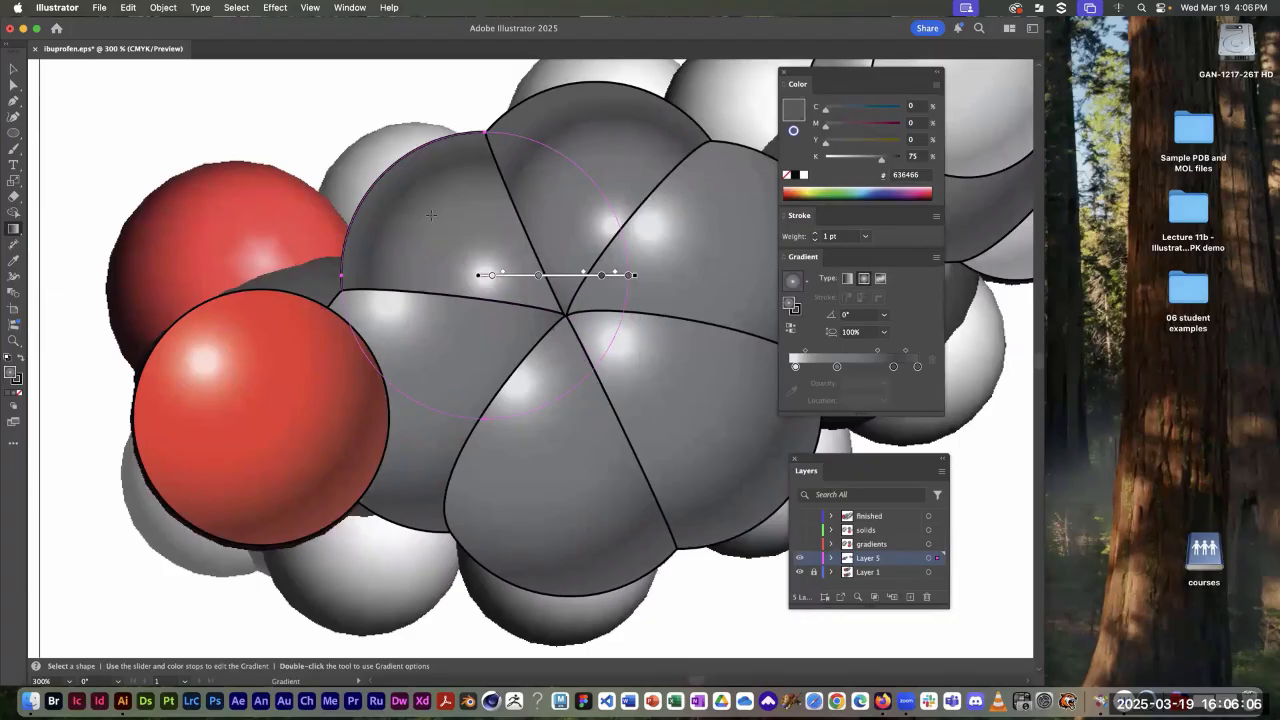
pyautogui.moveTo(431, 214); pyautogui.dragTo(582, 372)
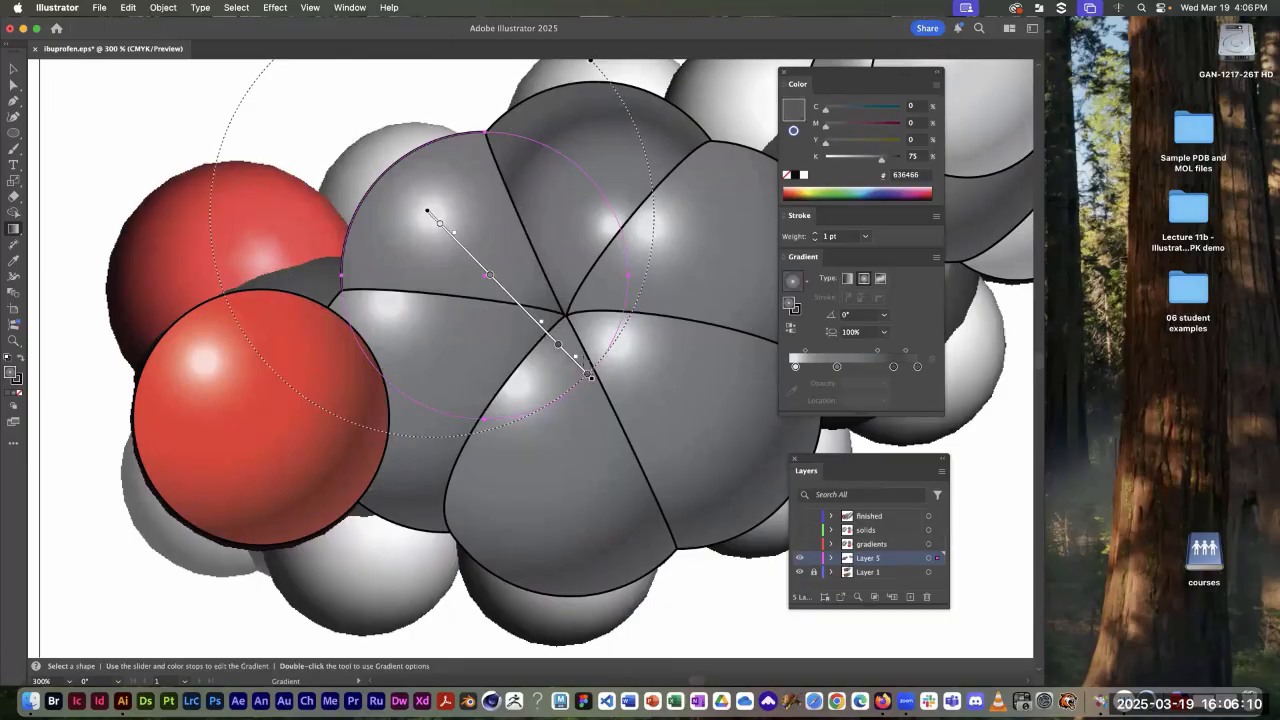
pyautogui.press('a')
pyautogui.keyDown('super'); pyautogui.click(390, 117); pyautogui.keyUp('super')
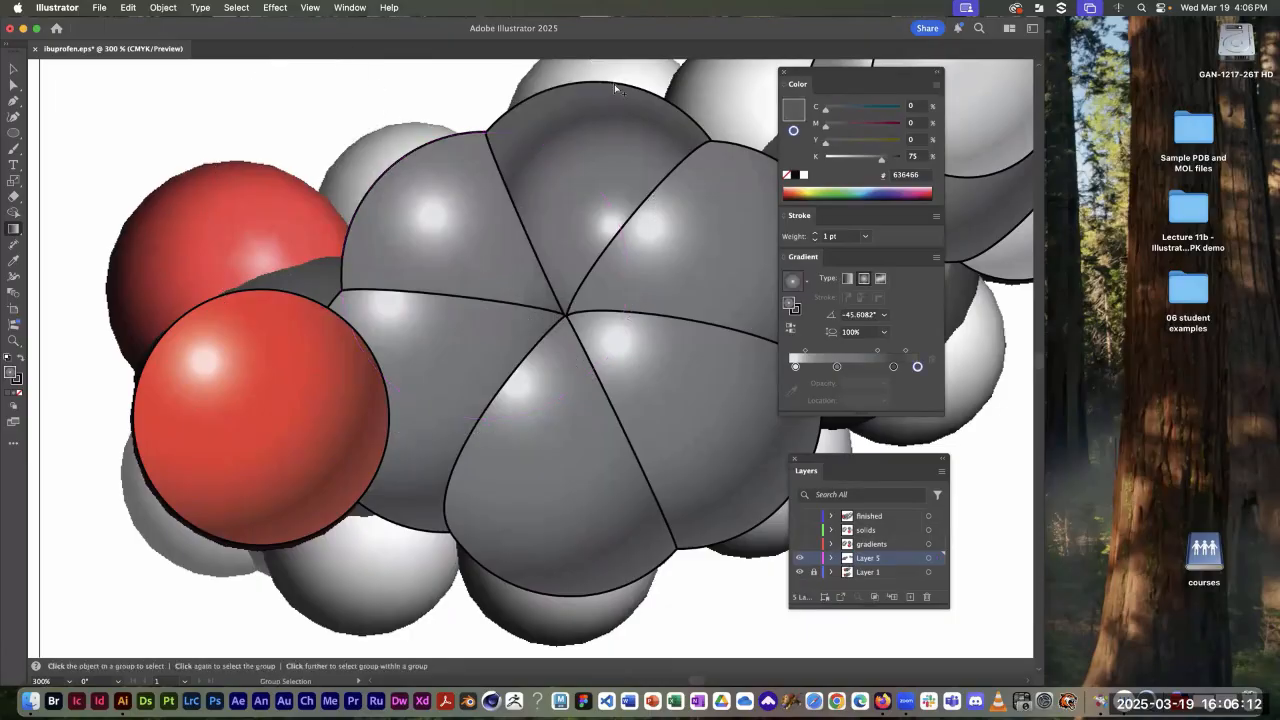
# Step: Redraw the gradient of the ring's top carbon from upper left to lower right at about -49°
pyautogui.keyDown('super'); pyautogui.click(615, 87); pyautogui.keyUp('super')
pyautogui.moveTo(487, 227); pyautogui.dragTo(376, 342)
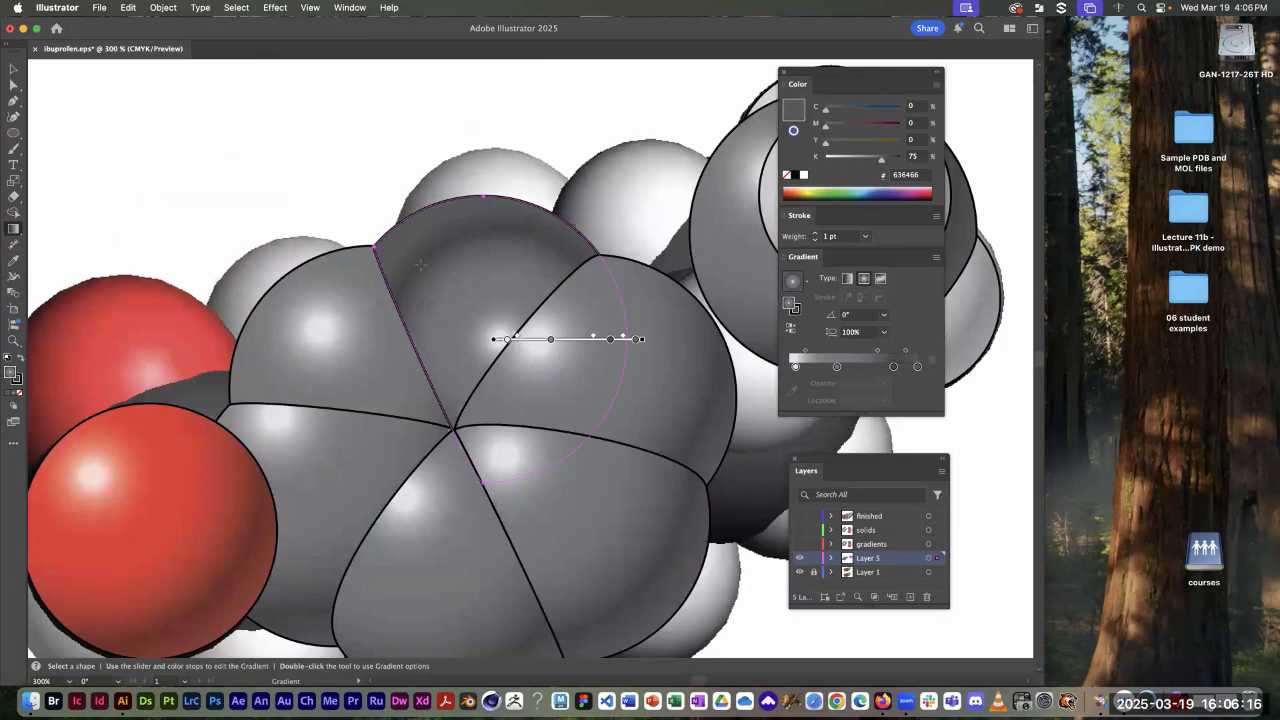
pyautogui.moveTo(427, 264); pyautogui.dragTo(586, 444)
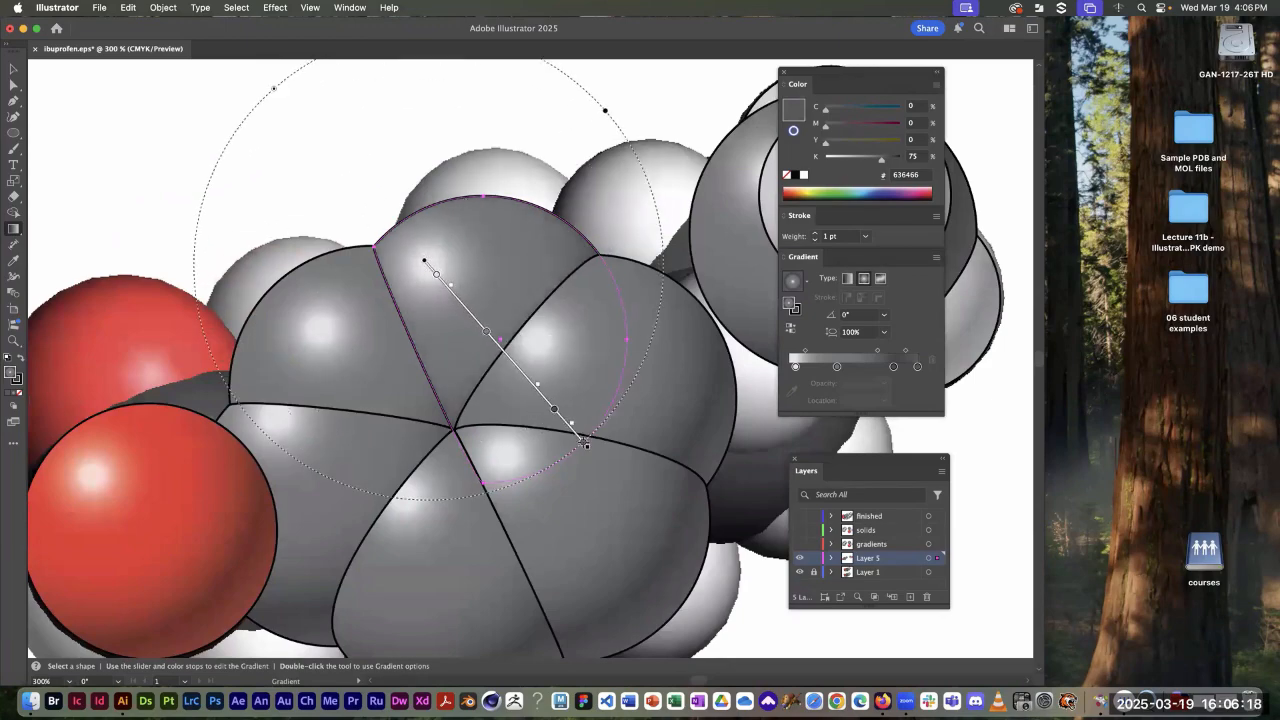
# Step: Hide Layer 1 to examine the shaded circles without the reference image, and show the layer again
pyautogui.press('super+space')
pyautogui.press('Escape')
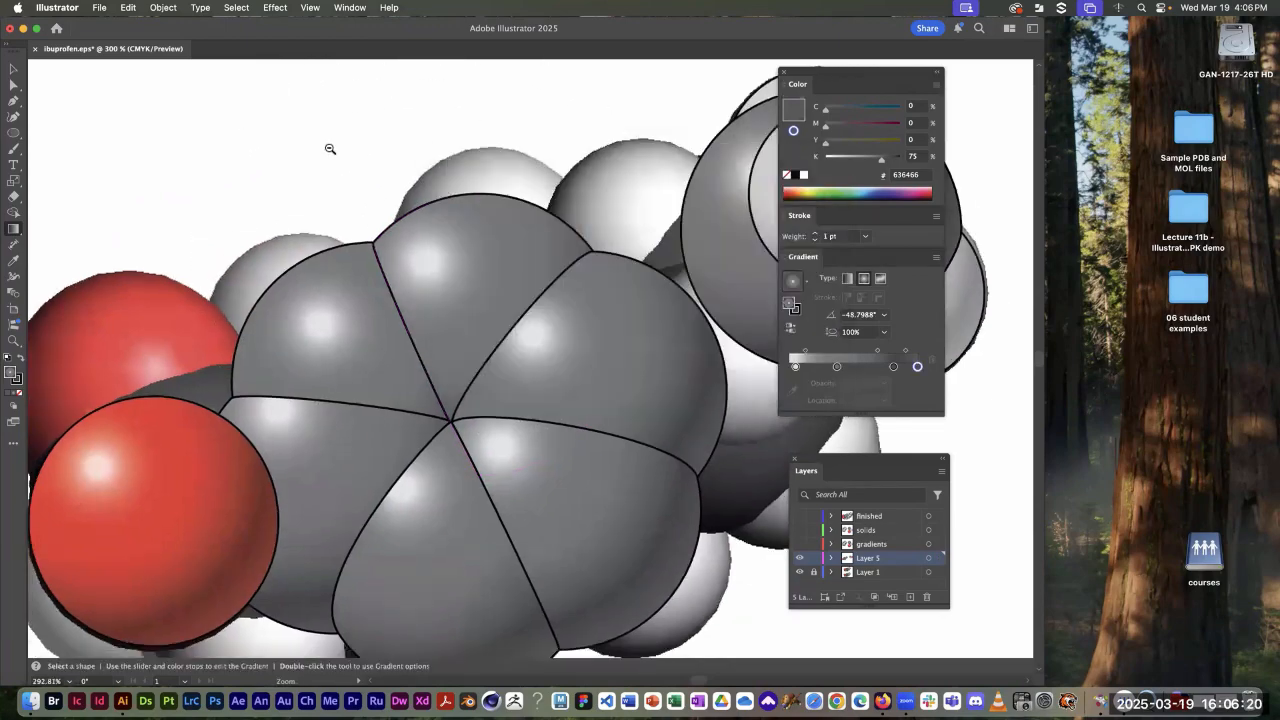
pyautogui.keyDown('alt'); pyautogui.keyDown('super'); pyautogui.click(330, 146); pyautogui.keyUp('super'); pyautogui.keyUp('alt')
pyautogui.moveTo(480, 222); pyautogui.dragTo(270, 3)
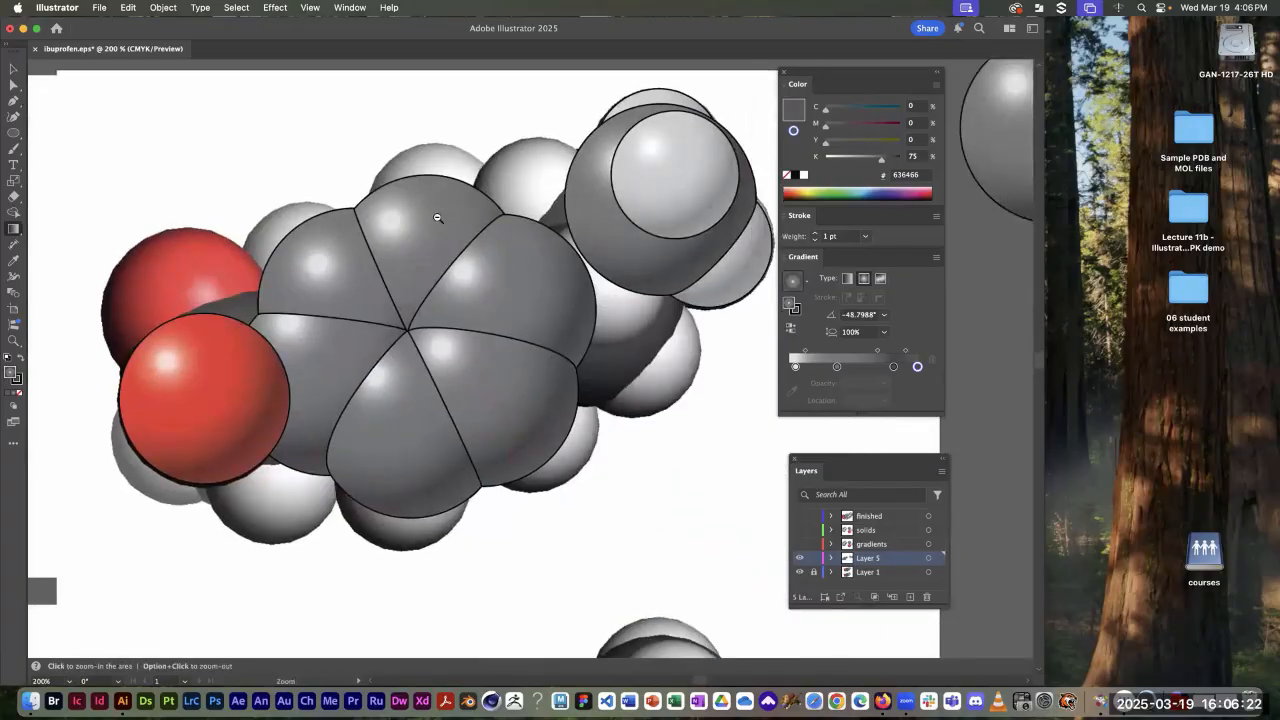
pyautogui.keyDown('alt'); pyautogui.keyDown('super'); pyautogui.click(437, 217); pyautogui.keyUp('super'); pyautogui.keyUp('alt')
pyautogui.moveTo(439, 222); pyautogui.dragTo(225, 85)
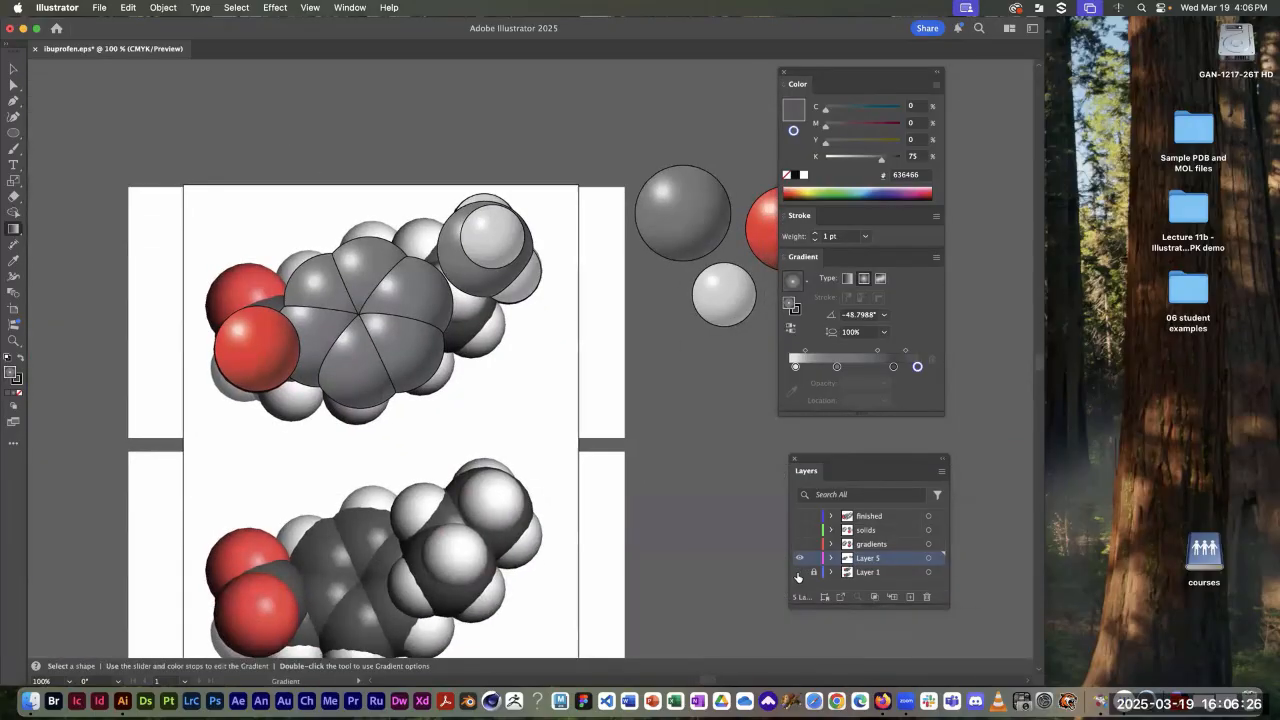
pyautogui.click(799, 572)
pyautogui.moveTo(520, 354); pyautogui.dragTo(471, 320)
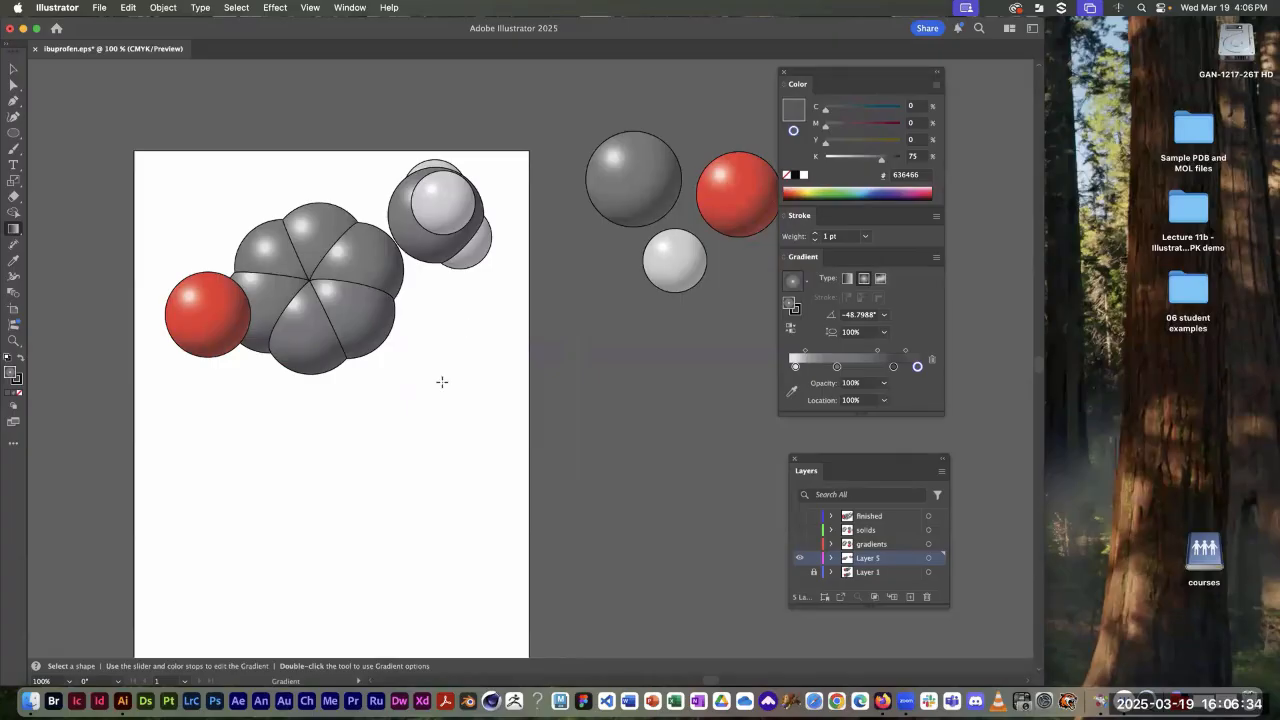
pyautogui.click(800, 572)
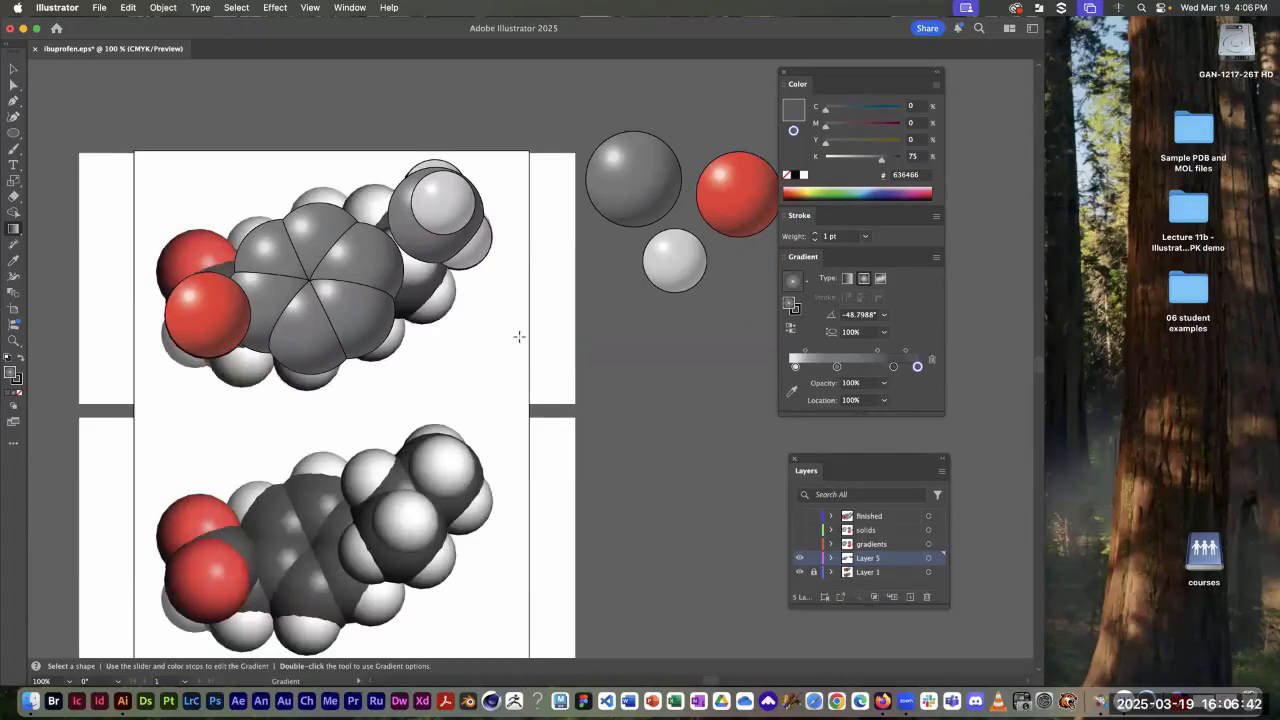
# Step: Copy the carbon reference sphere onto the lower molecule and position the copy over the top carbon of its ring
pyautogui.press('space')
pyautogui.moveTo(517, 363); pyautogui.dragTo(525, 311)
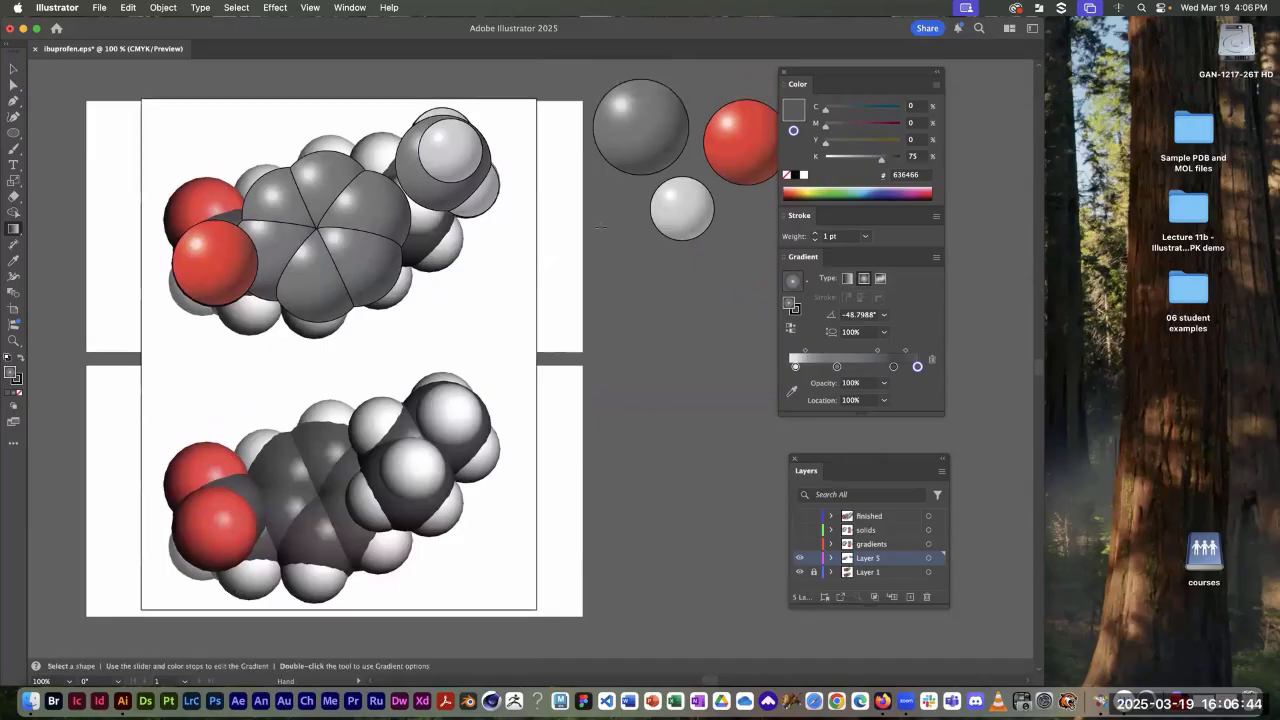
pyautogui.moveTo(638, 177); pyautogui.dragTo(284, 530)
pyautogui.press('super+=')
pyautogui.keyDown('super'); pyautogui.click(537, 313); pyautogui.keyUp('super')
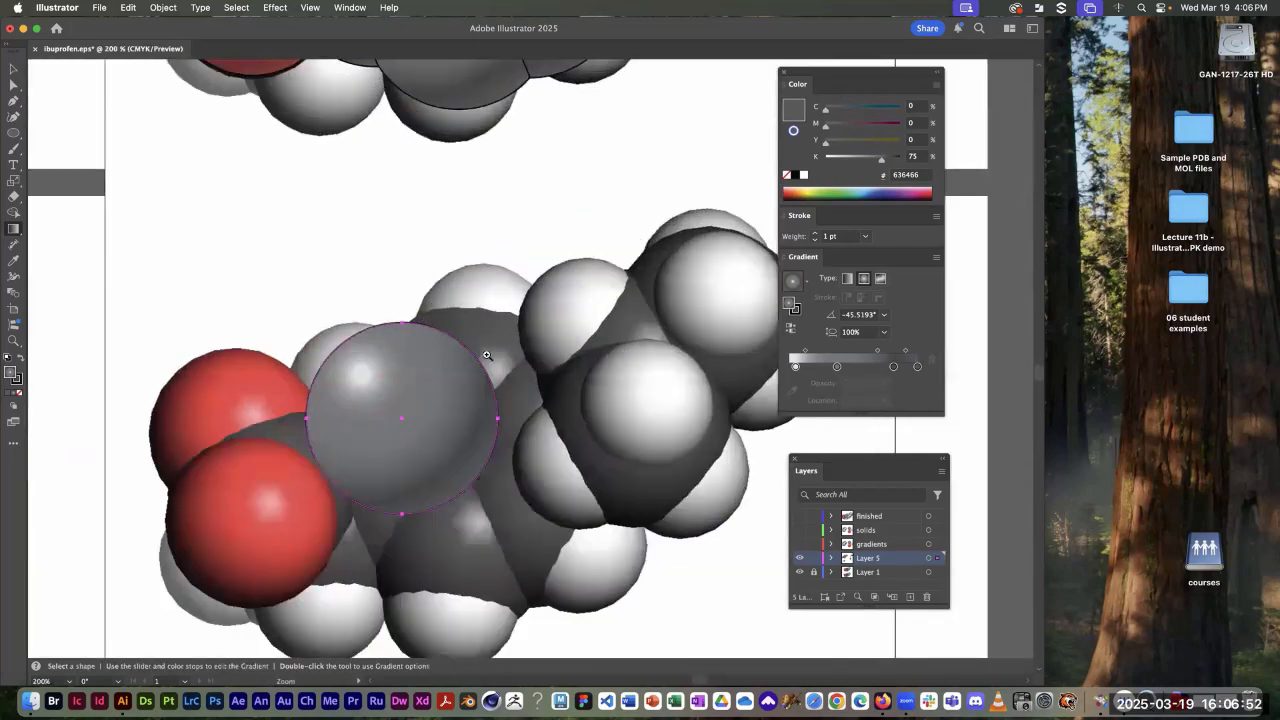
pyautogui.moveTo(388, 403); pyautogui.dragTo(320, 395)
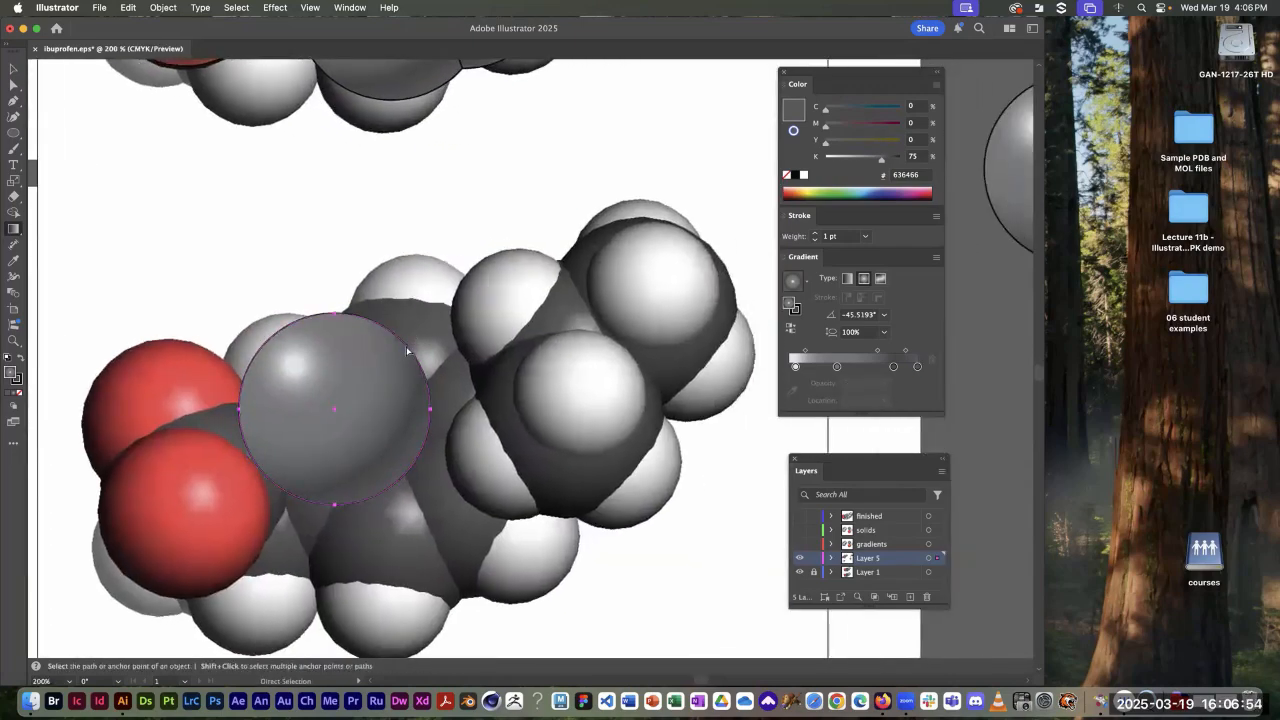
pyautogui.moveTo(406, 346); pyautogui.dragTo(482, 323)
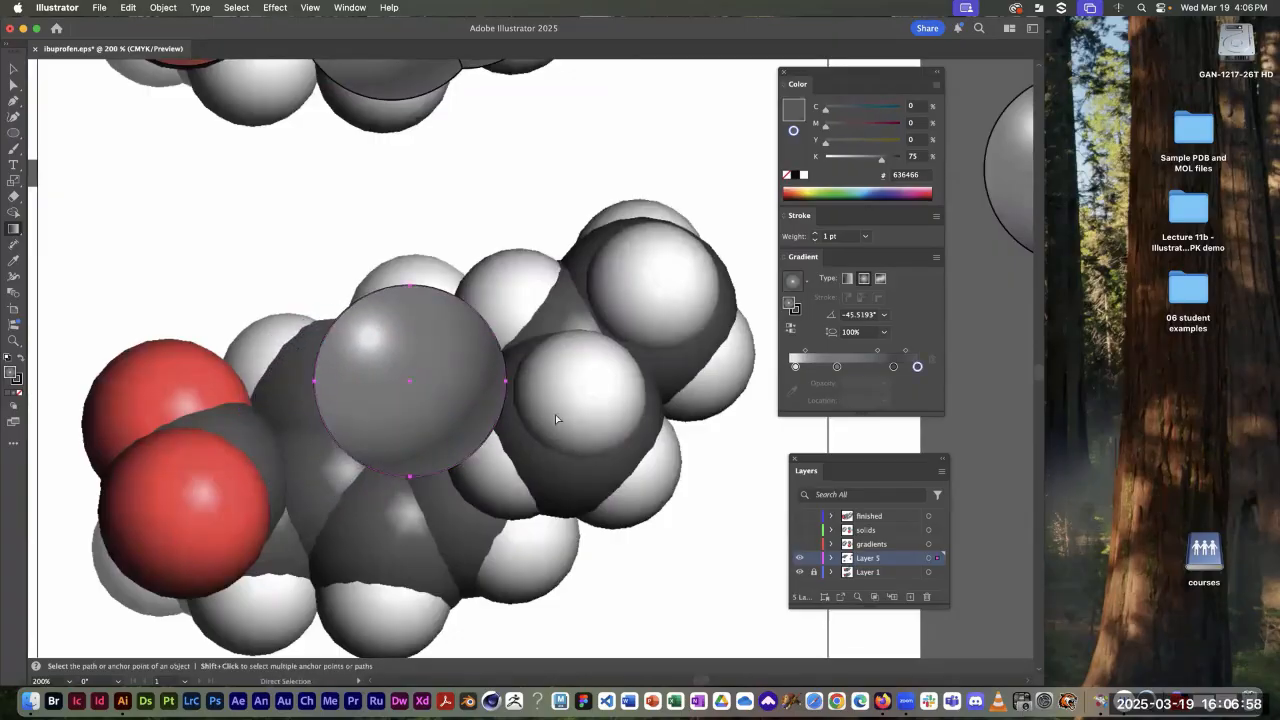
# Step: Switch the document to Outline view to examine the circle paths over the lower molecule, and return to Preview
pyautogui.press('g')
pyautogui.moveTo(565, 433); pyautogui.dragTo(515, 371)
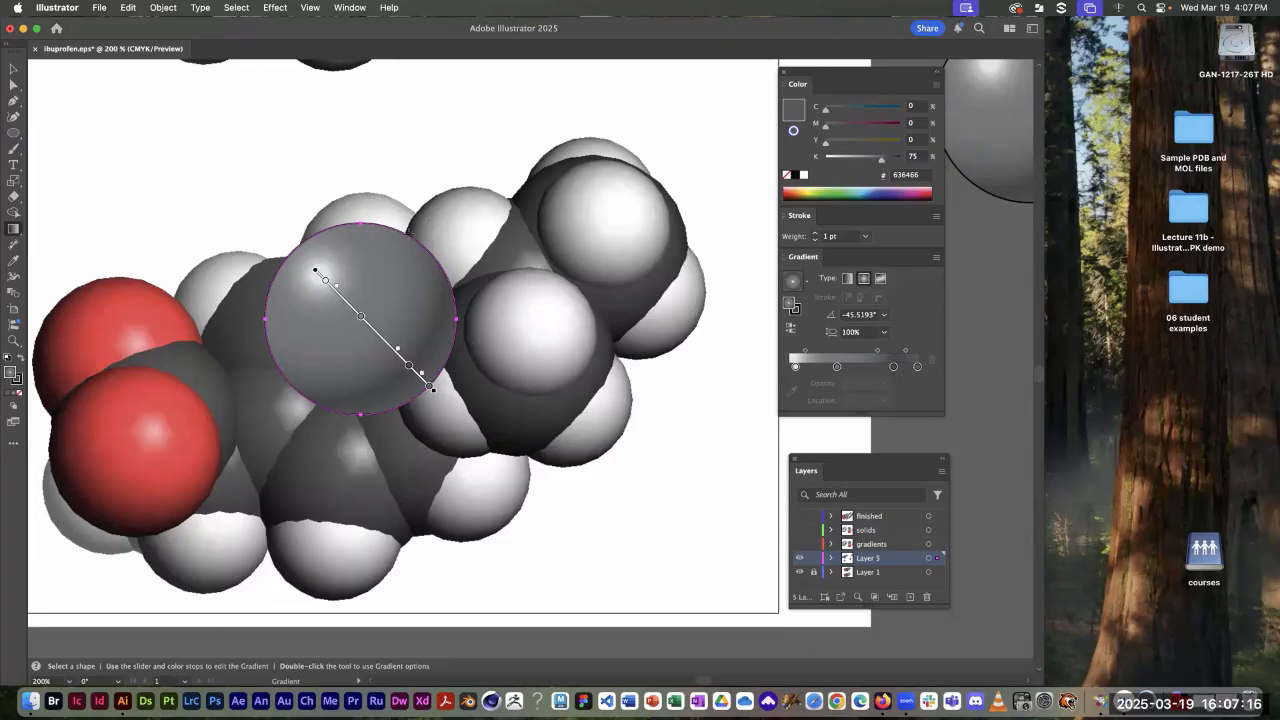
pyautogui.scroll(3, 515, 240)
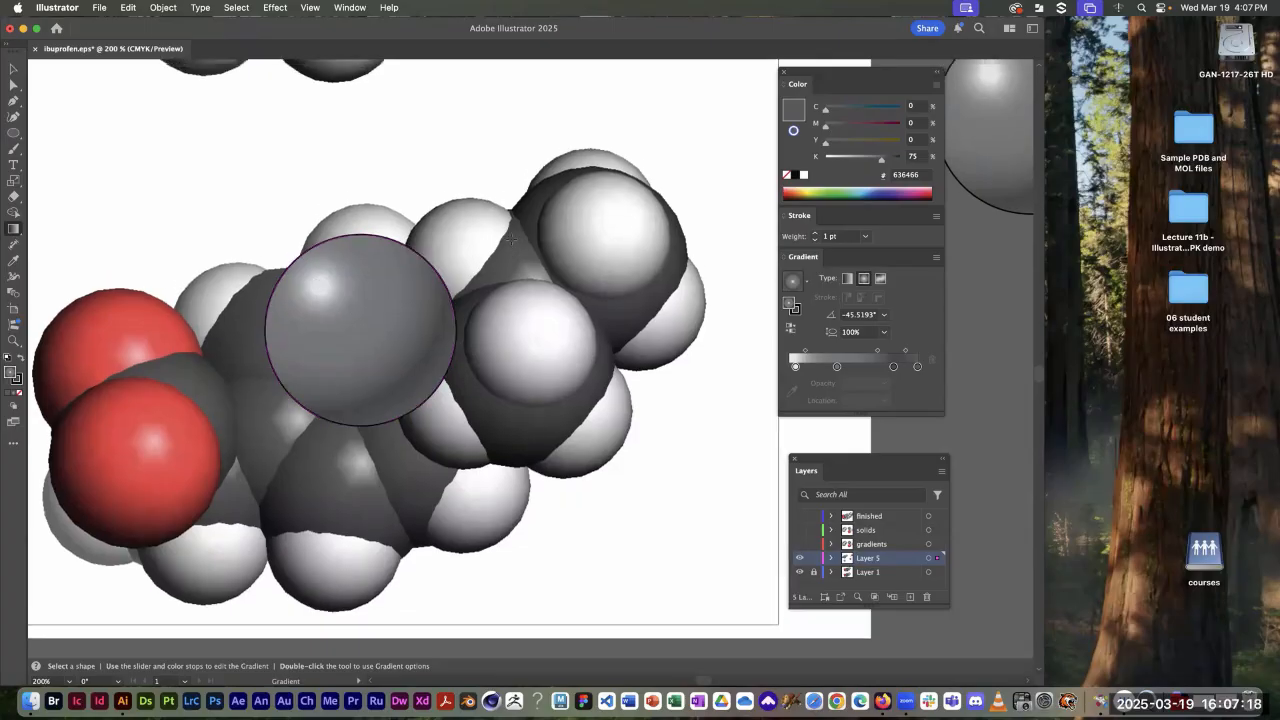
pyautogui.click(310, 8)
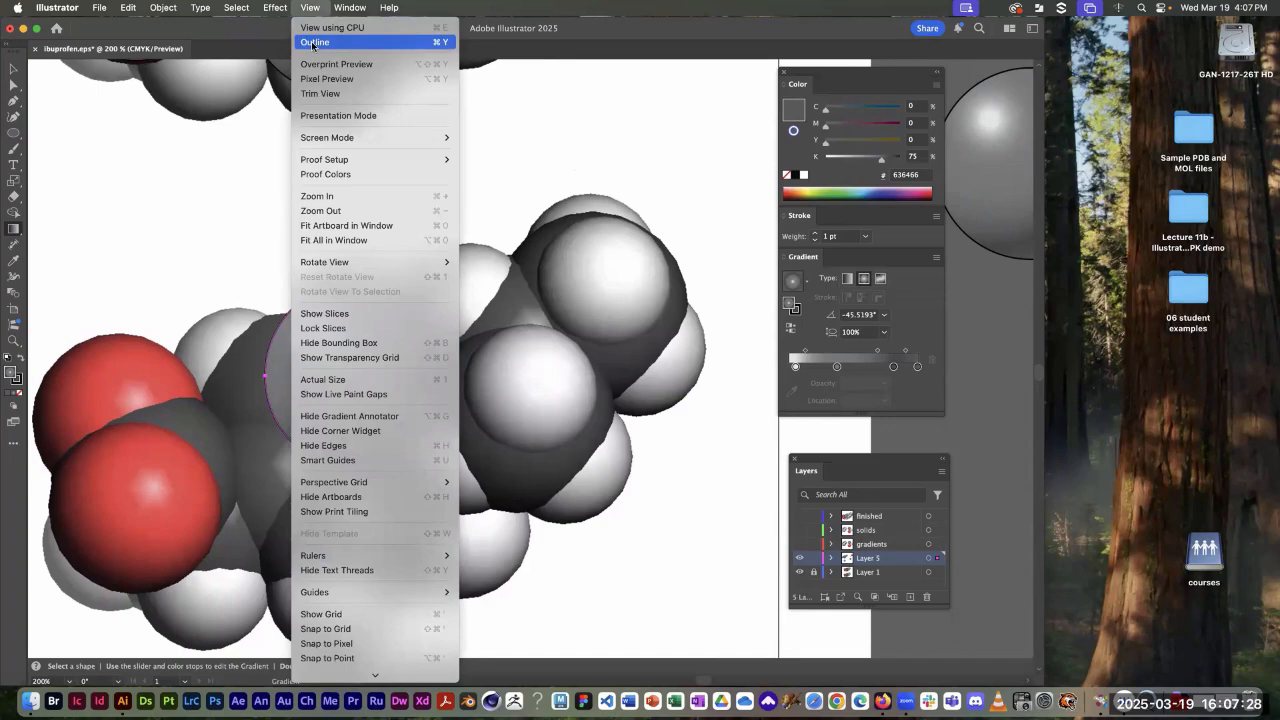
pyautogui.click(311, 42)
pyautogui.press('space')
pyautogui.moveTo(610, 341); pyautogui.dragTo(612, 447)
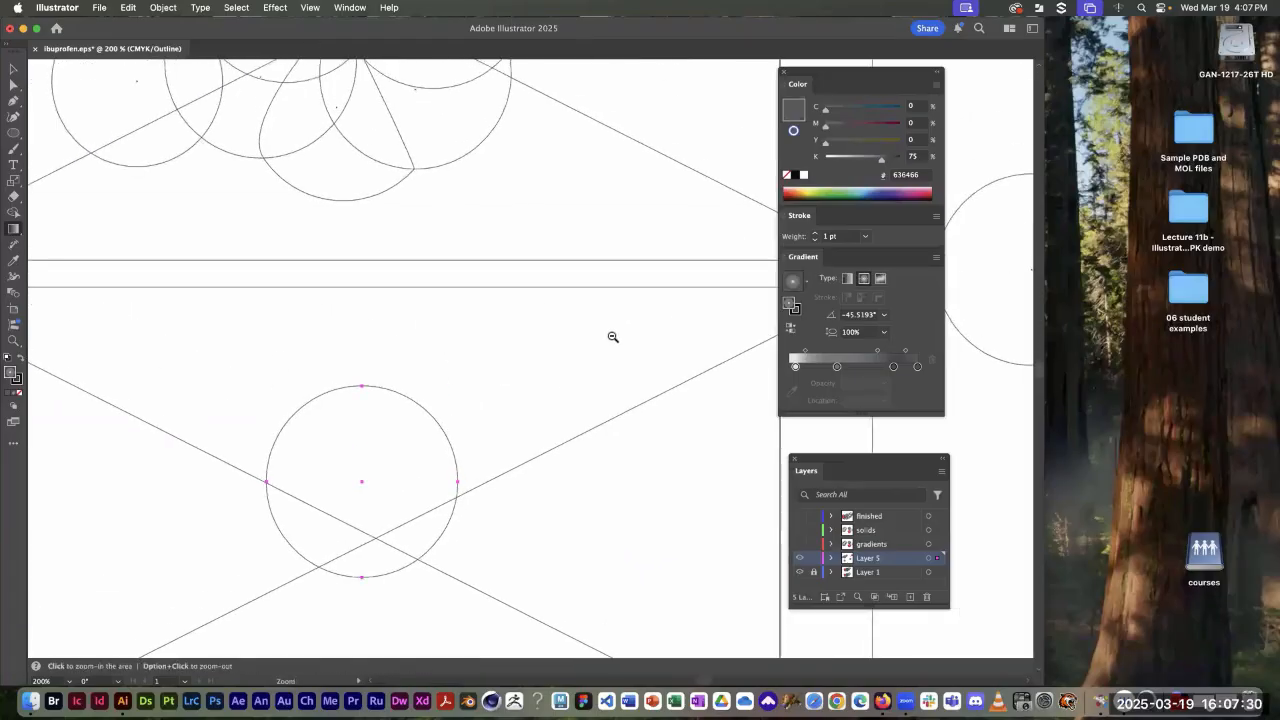
pyautogui.keyDown('alt'); pyautogui.keyDown('super'); pyautogui.click(612, 336); pyautogui.keyUp('super'); pyautogui.keyUp('alt')
pyautogui.moveTo(508, 266); pyautogui.dragTo(530, 361)
pyautogui.scroll(-5, 532, 297)
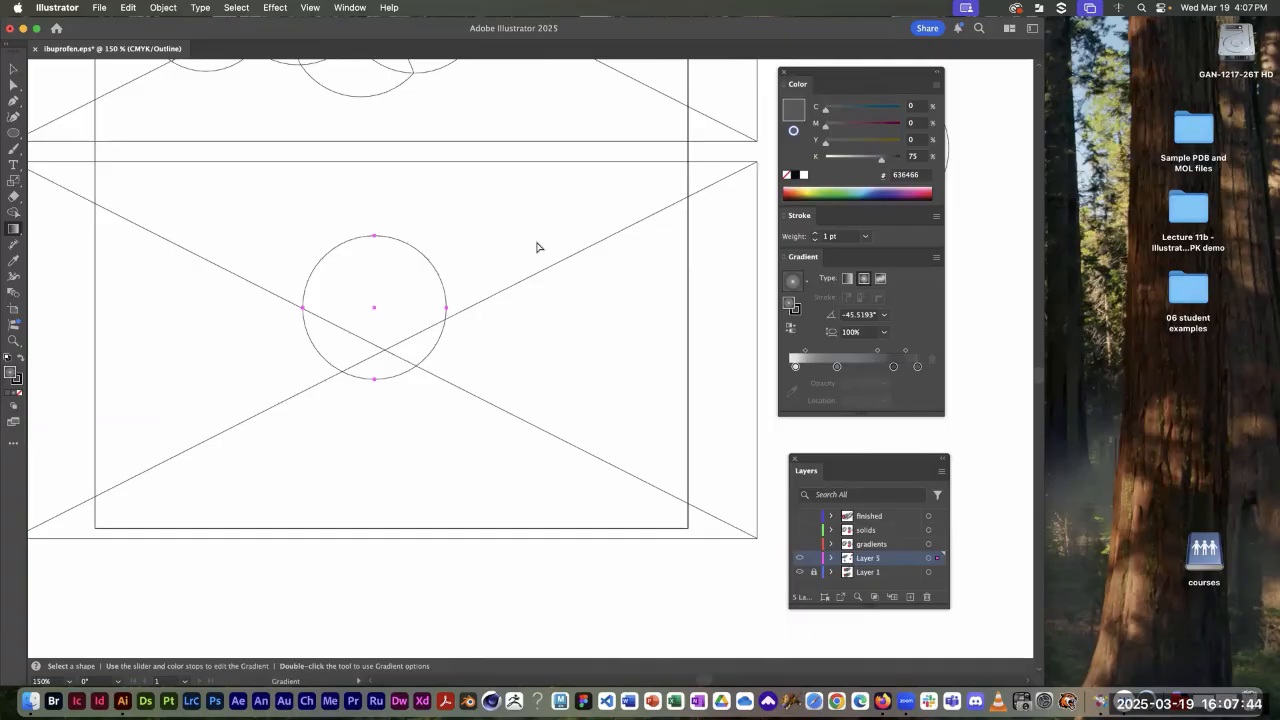
pyautogui.press('super+z')
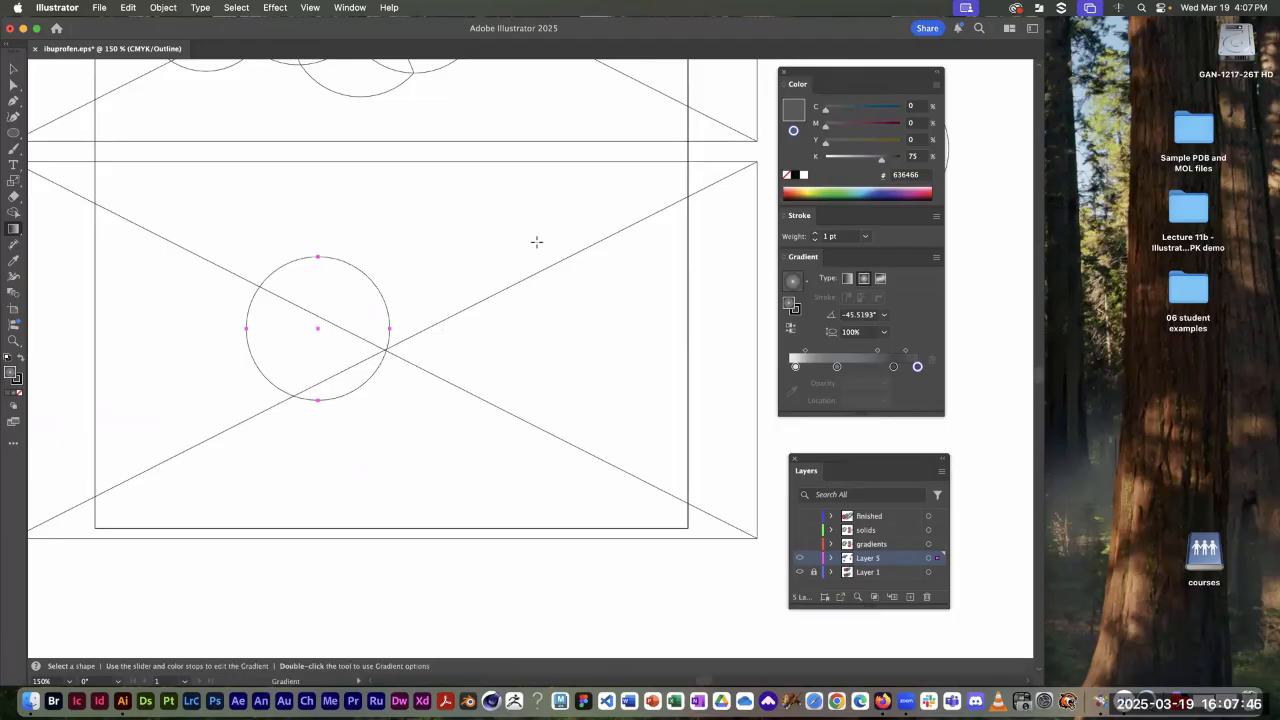
pyautogui.press('super+shift+z')
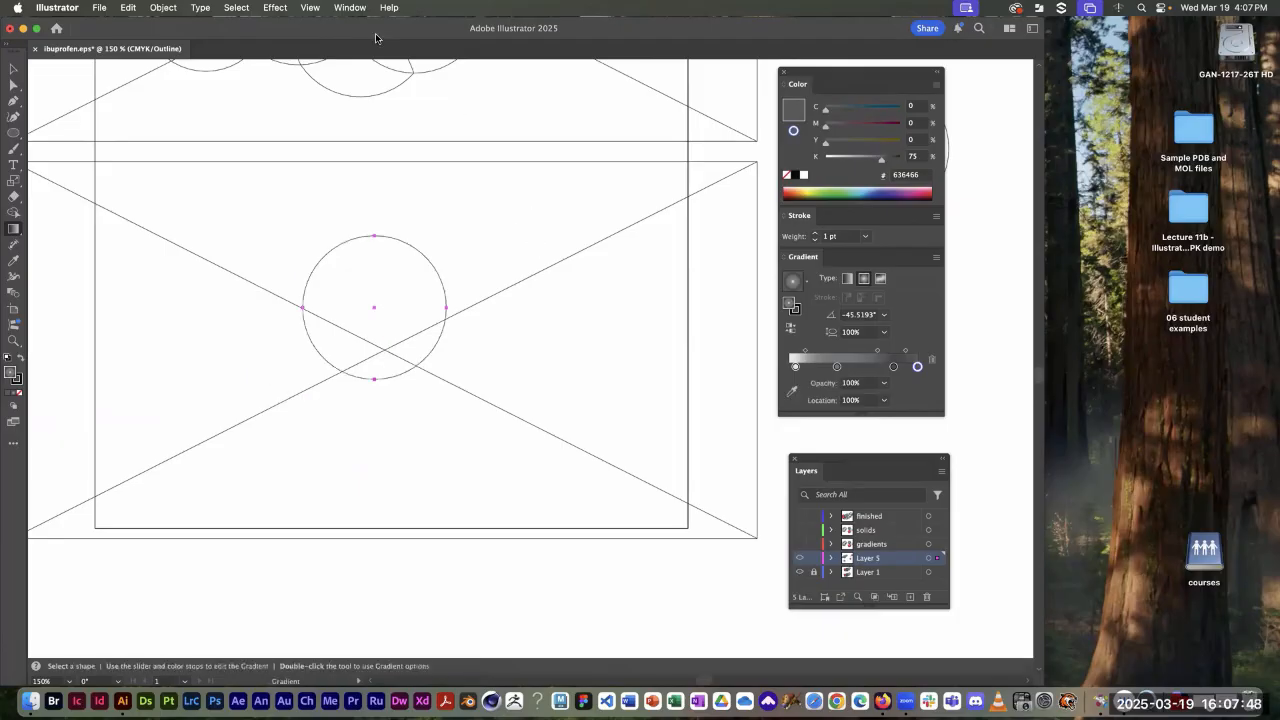
pyautogui.click(314, 7)
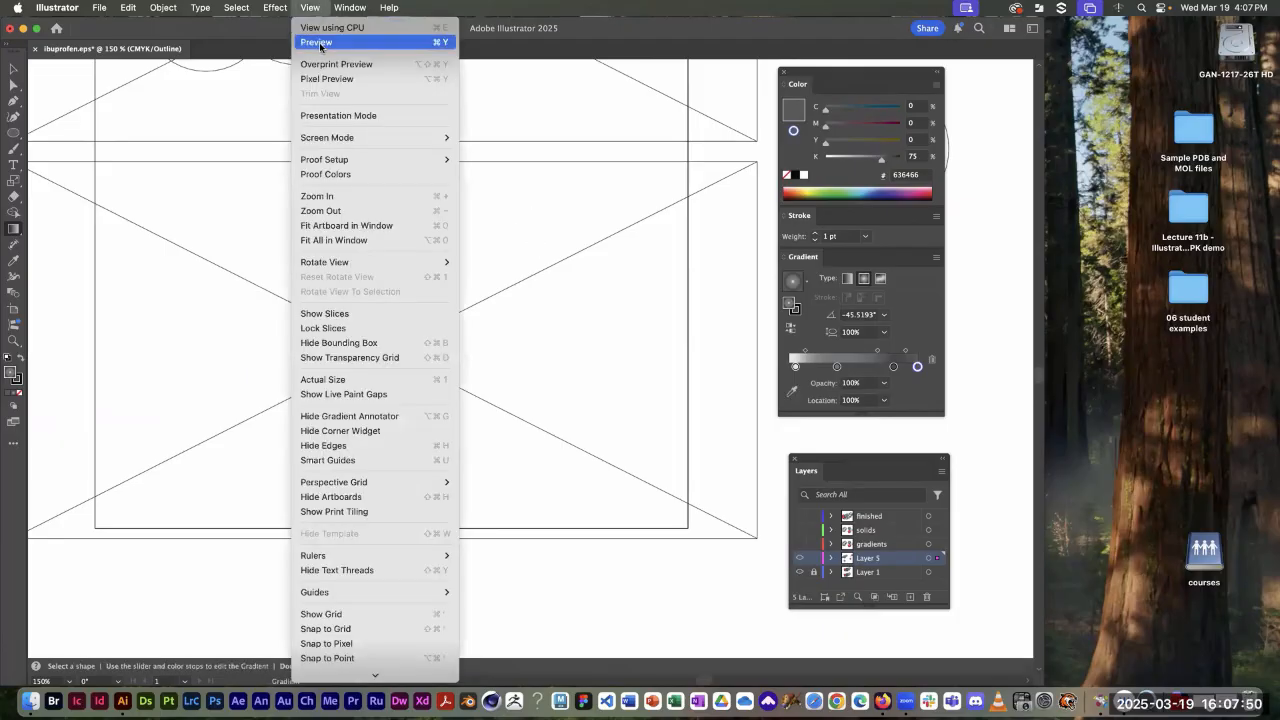
pyautogui.click(319, 42)
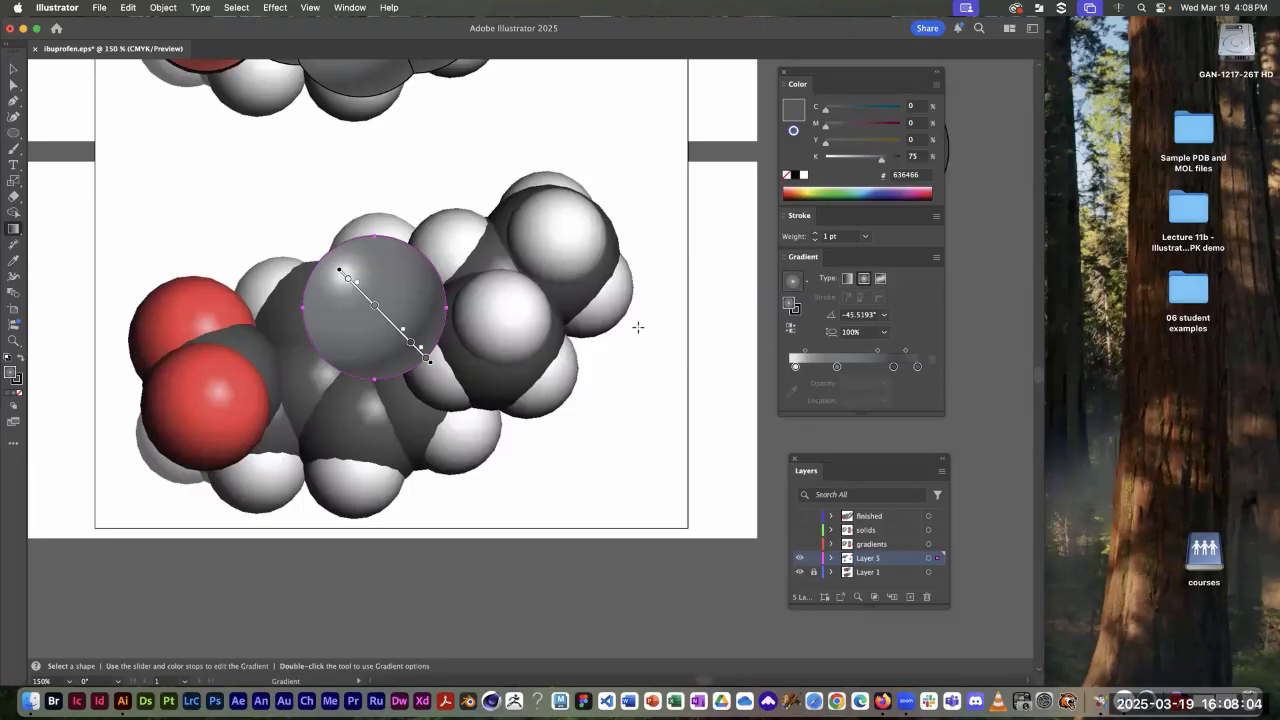
# Step: Move and enlarge the Layers panel, and hide and show Layer 5 to compare it with the reference image
pyautogui.moveTo(830, 470); pyautogui.dragTo(580, 189)
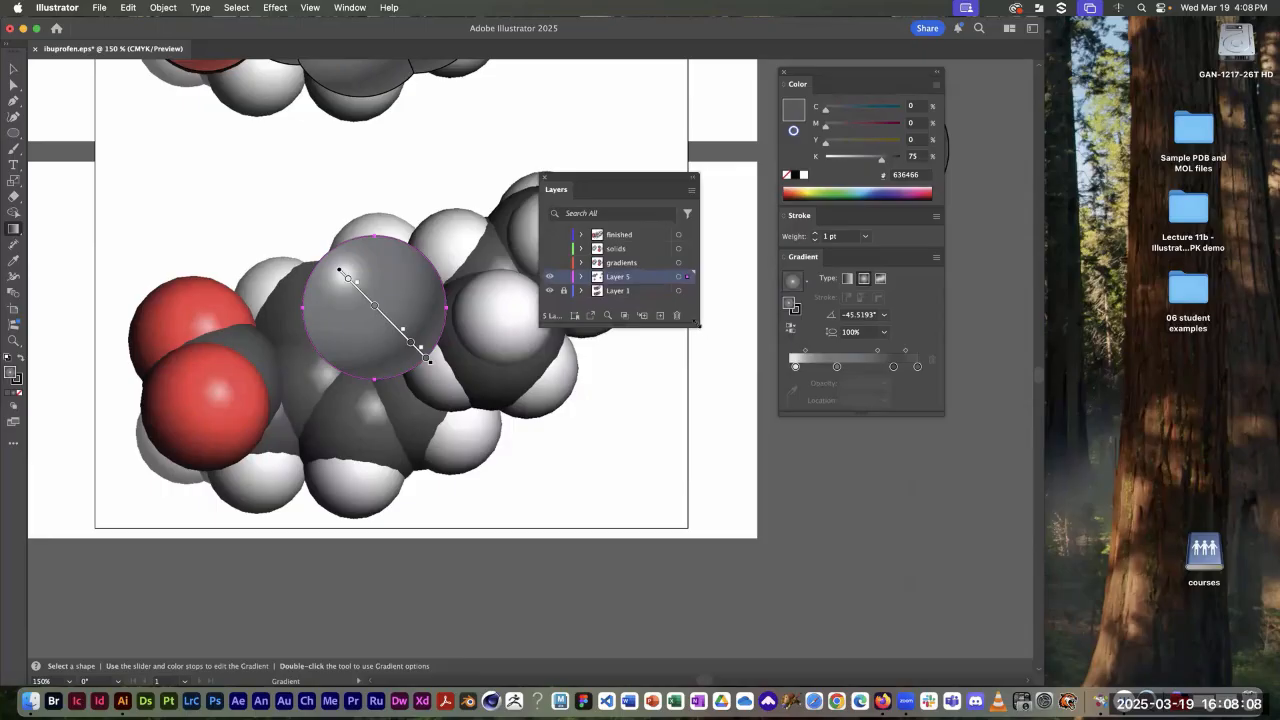
pyautogui.moveTo(701, 325); pyautogui.dragTo(703, 437)
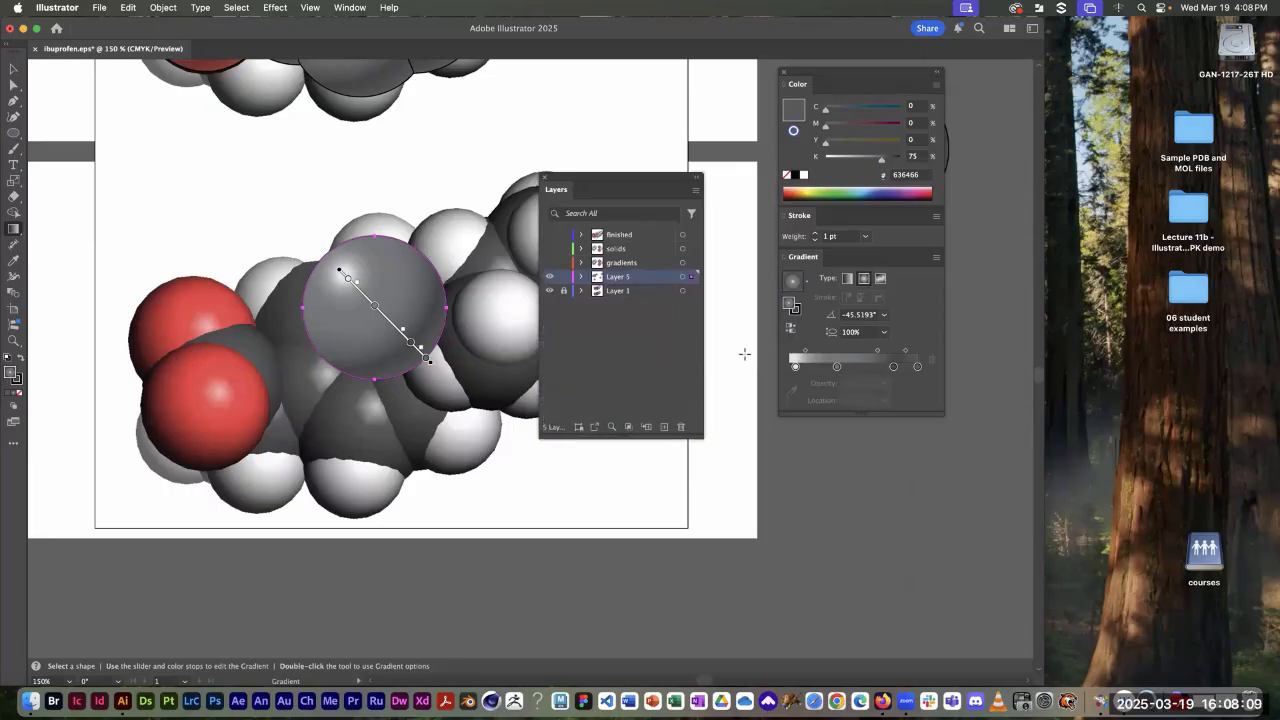
pyautogui.click(549, 280)
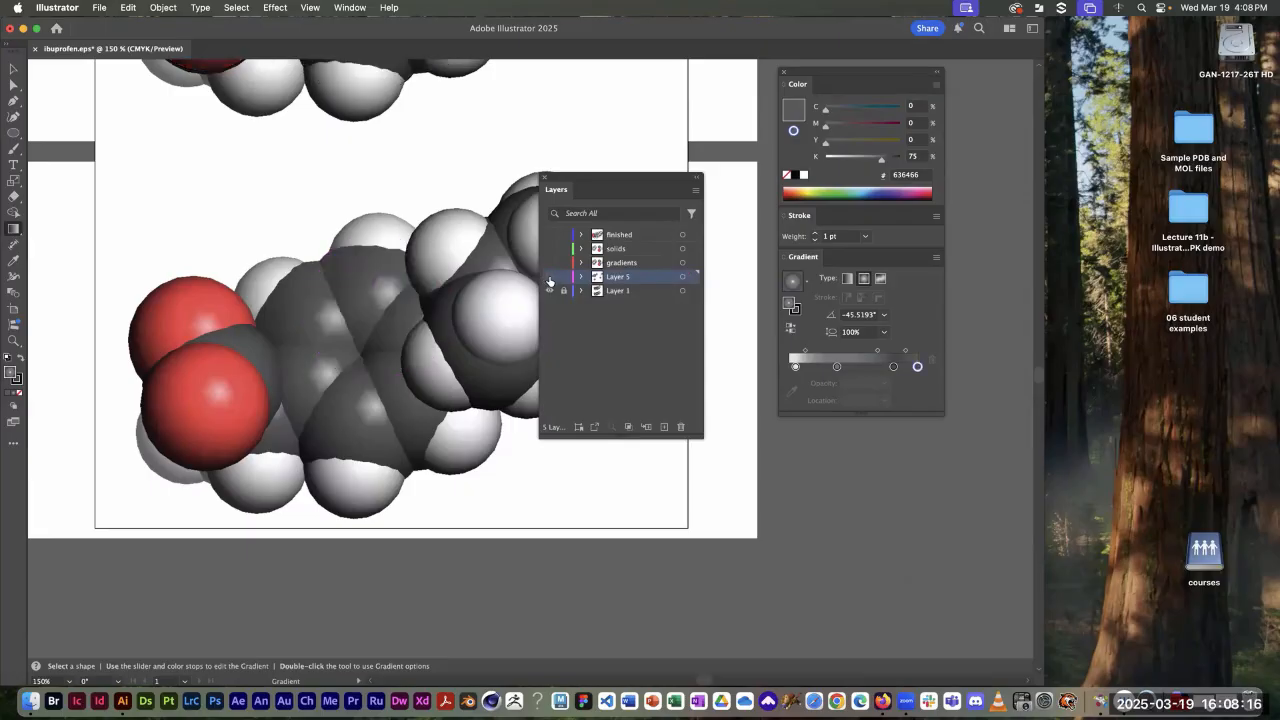
pyautogui.click(549, 279)
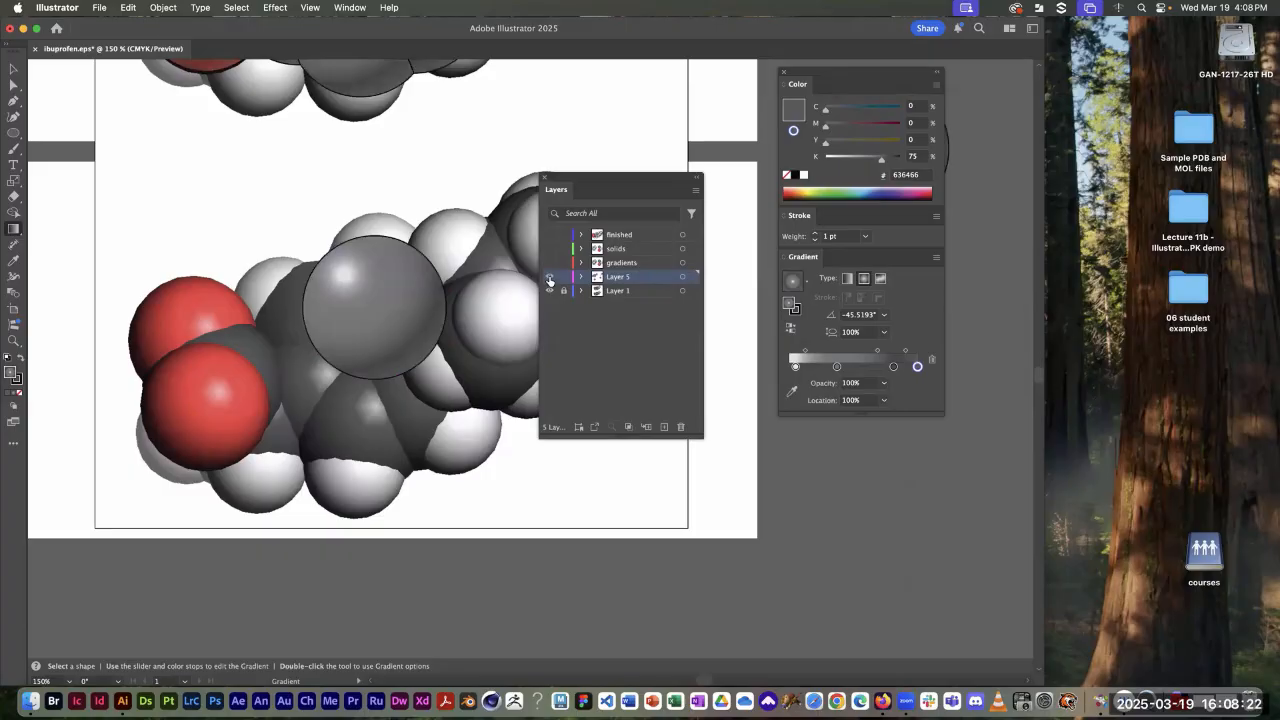
# Step: Display only Layer 5 in outline over the reference image, and move the Layers panel off the lower molecule
pyautogui.press('a')
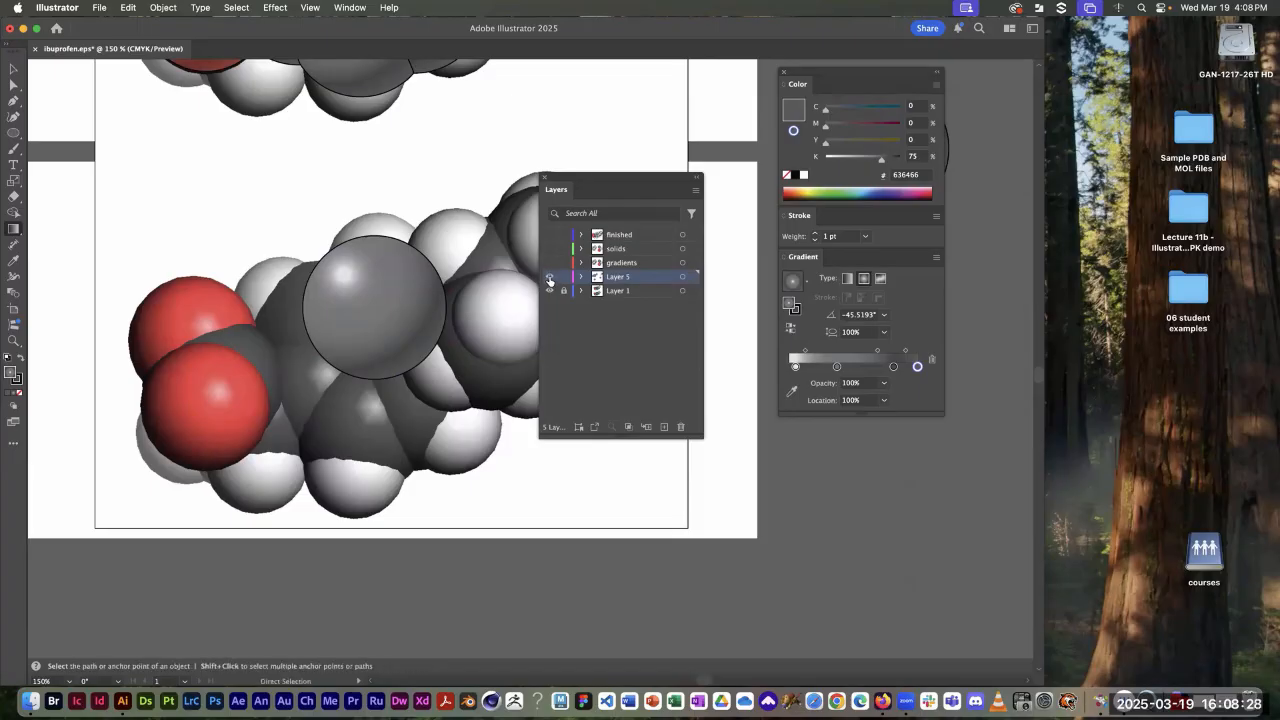
pyautogui.keyDown('super'); pyautogui.click(549, 278); pyautogui.keyUp('super')
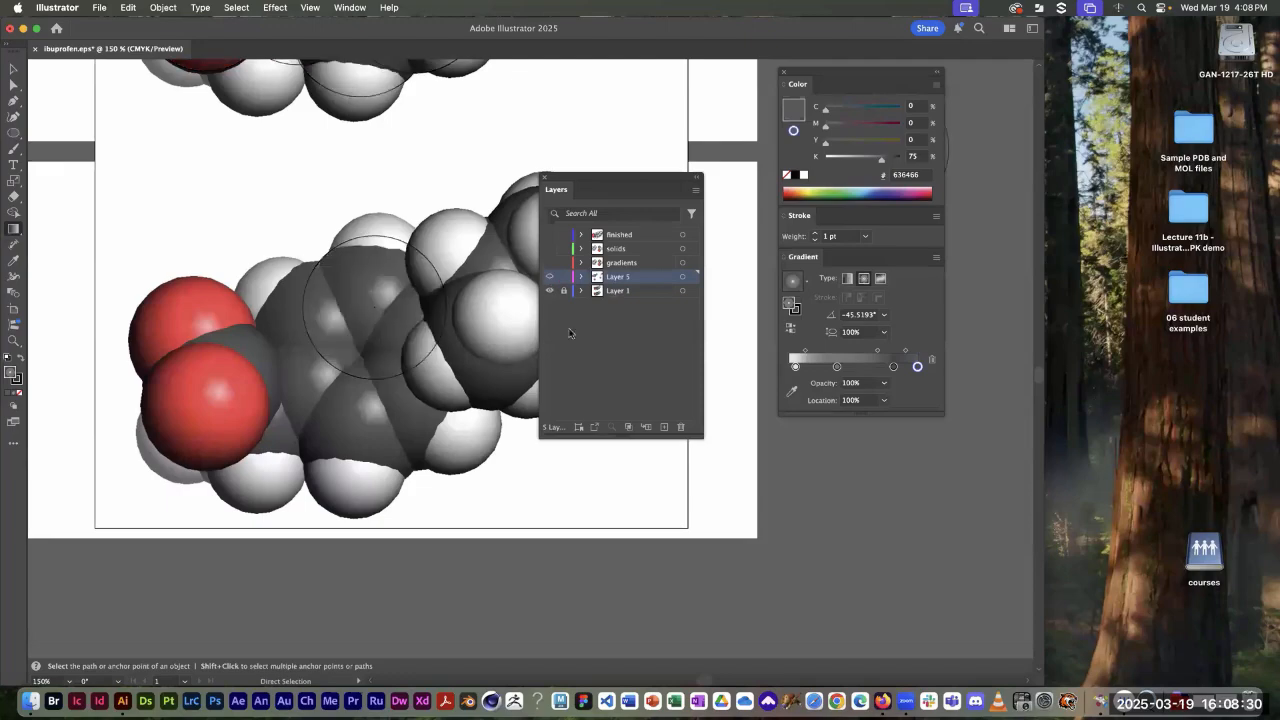
pyautogui.press('g')
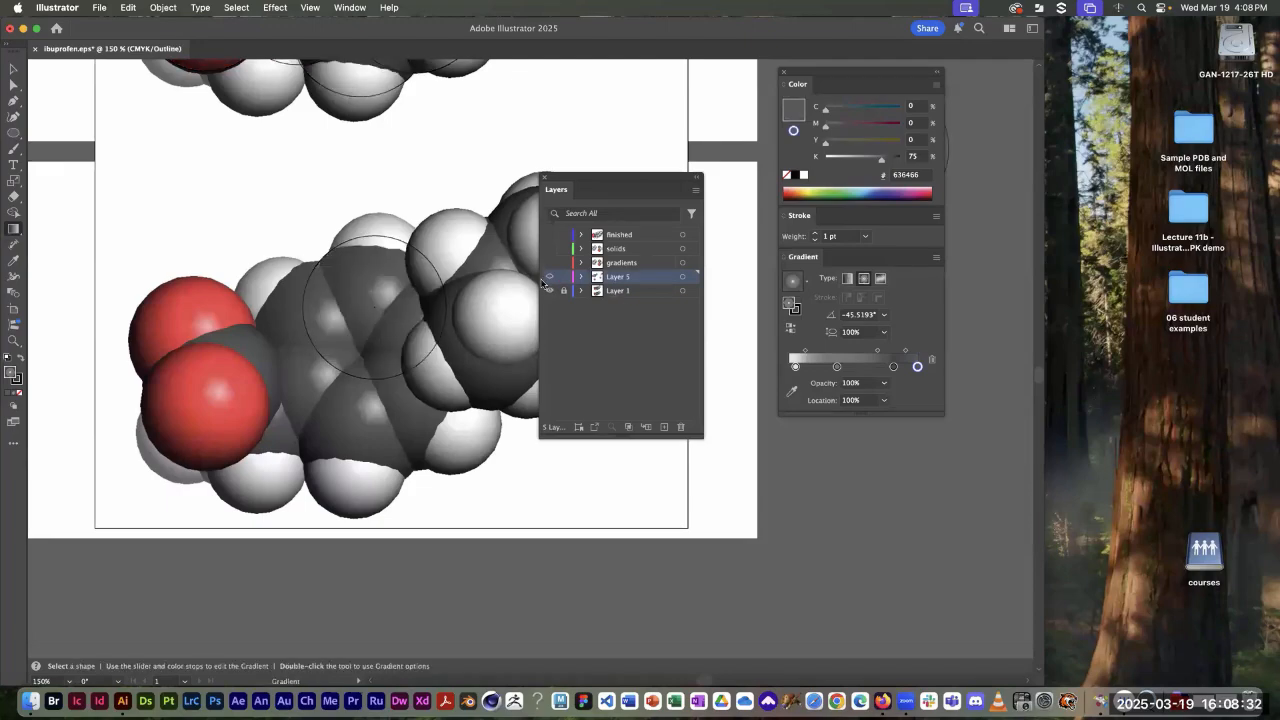
pyautogui.moveTo(581, 186); pyautogui.dragTo(640, 386)
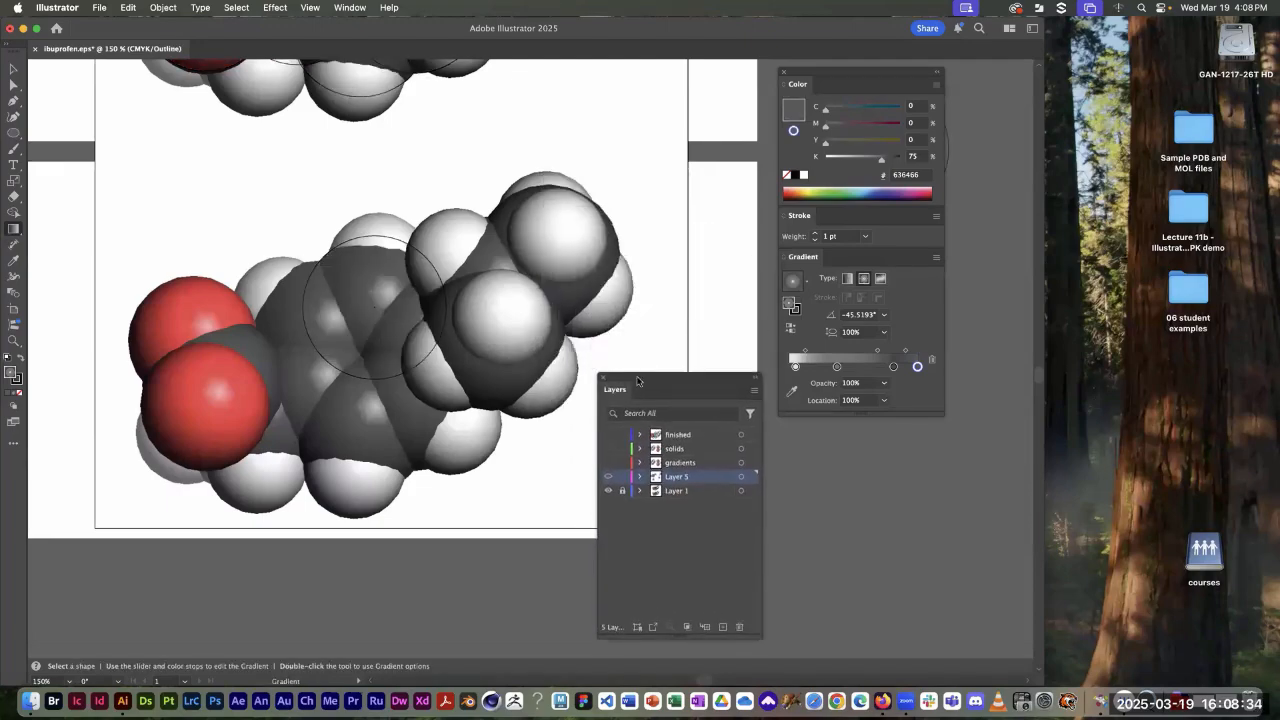
# Step: Copy the top carbon's circle in the lower molecule onto the ring's upper-right carbon
pyautogui.moveTo(491, 249); pyautogui.dragTo(460, 435)
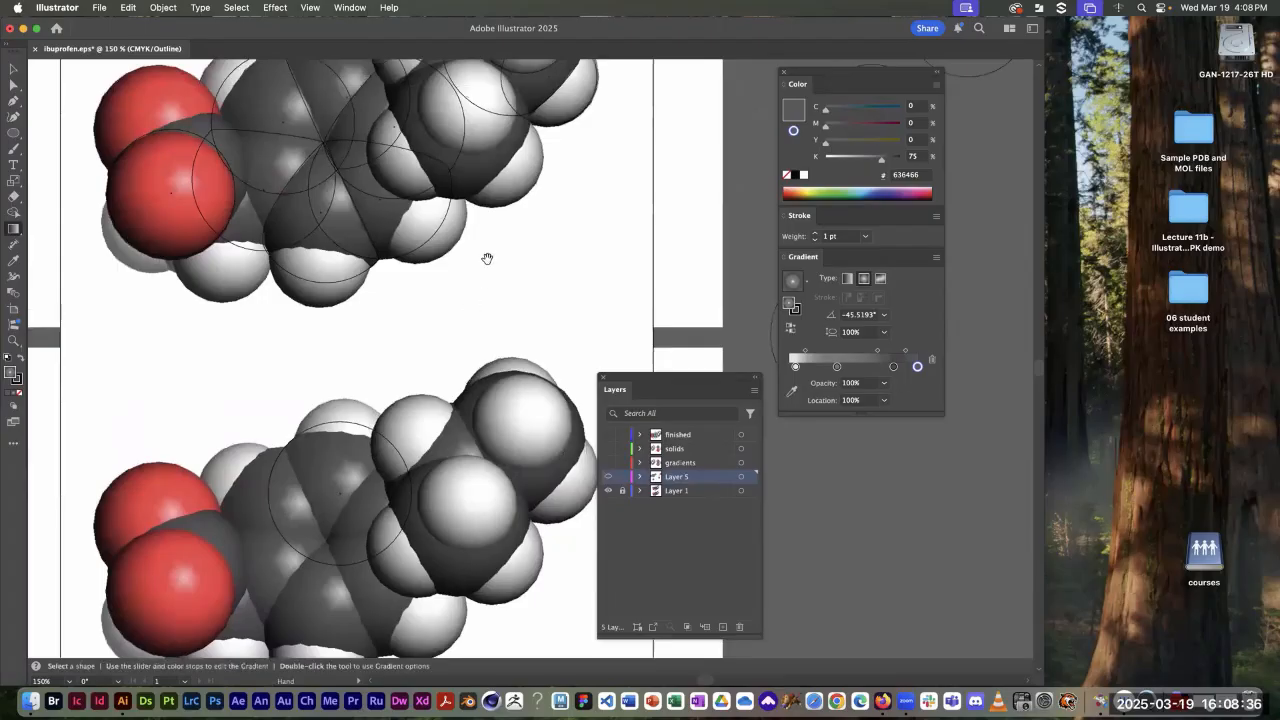
pyautogui.moveTo(486, 258); pyautogui.dragTo(464, 379)
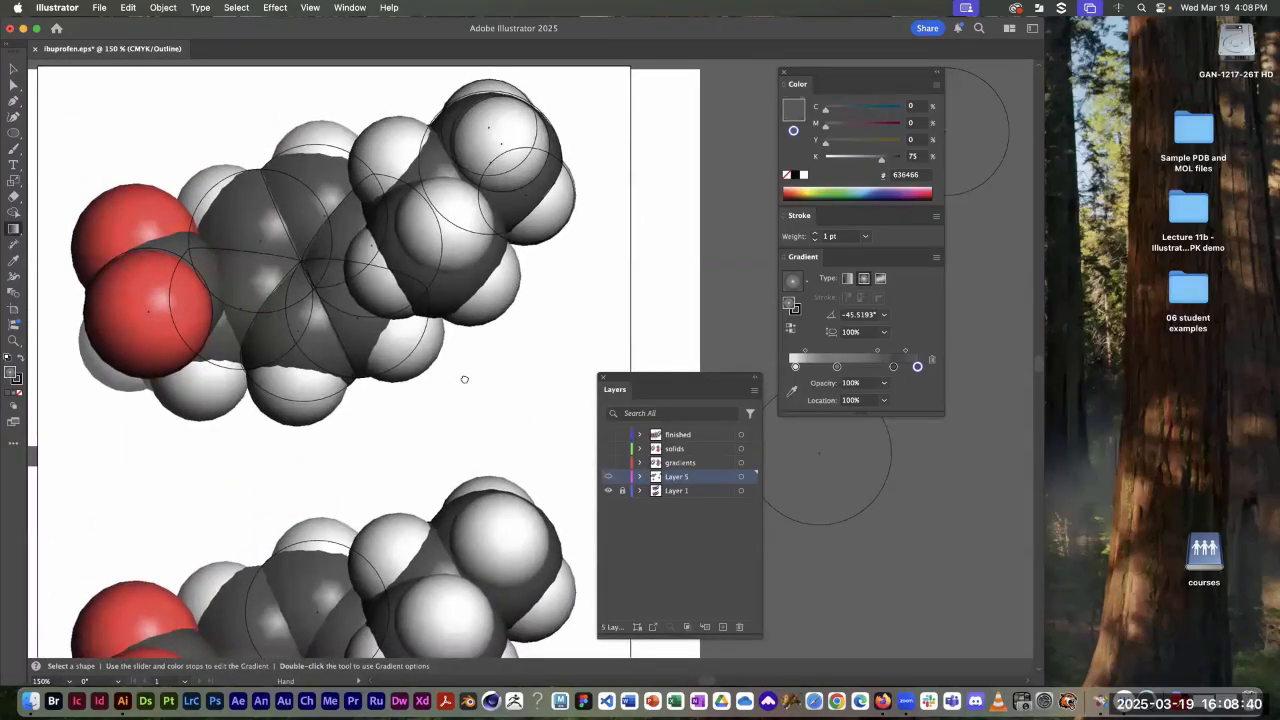
pyautogui.moveTo(464, 379); pyautogui.dragTo(486, 154)
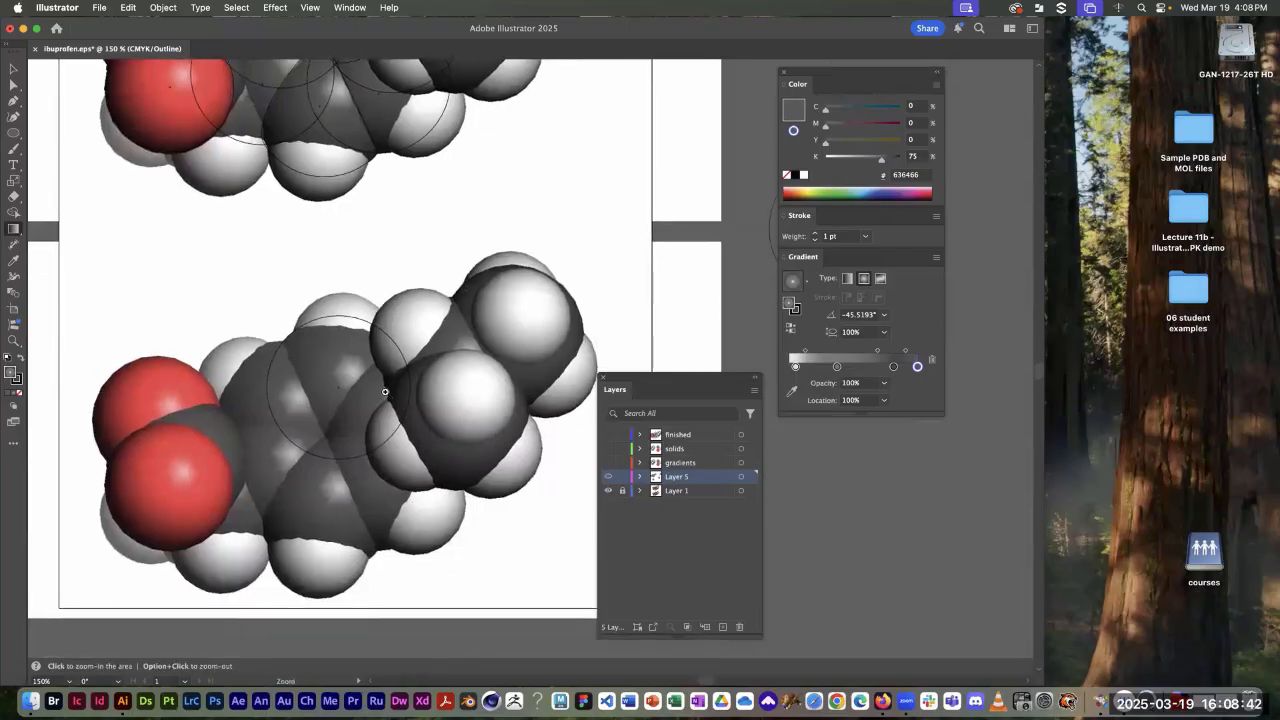
pyautogui.keyDown('super'); pyautogui.click(387, 393); pyautogui.keyUp('super')
pyautogui.moveTo(520, 343); pyautogui.dragTo(418, 287)
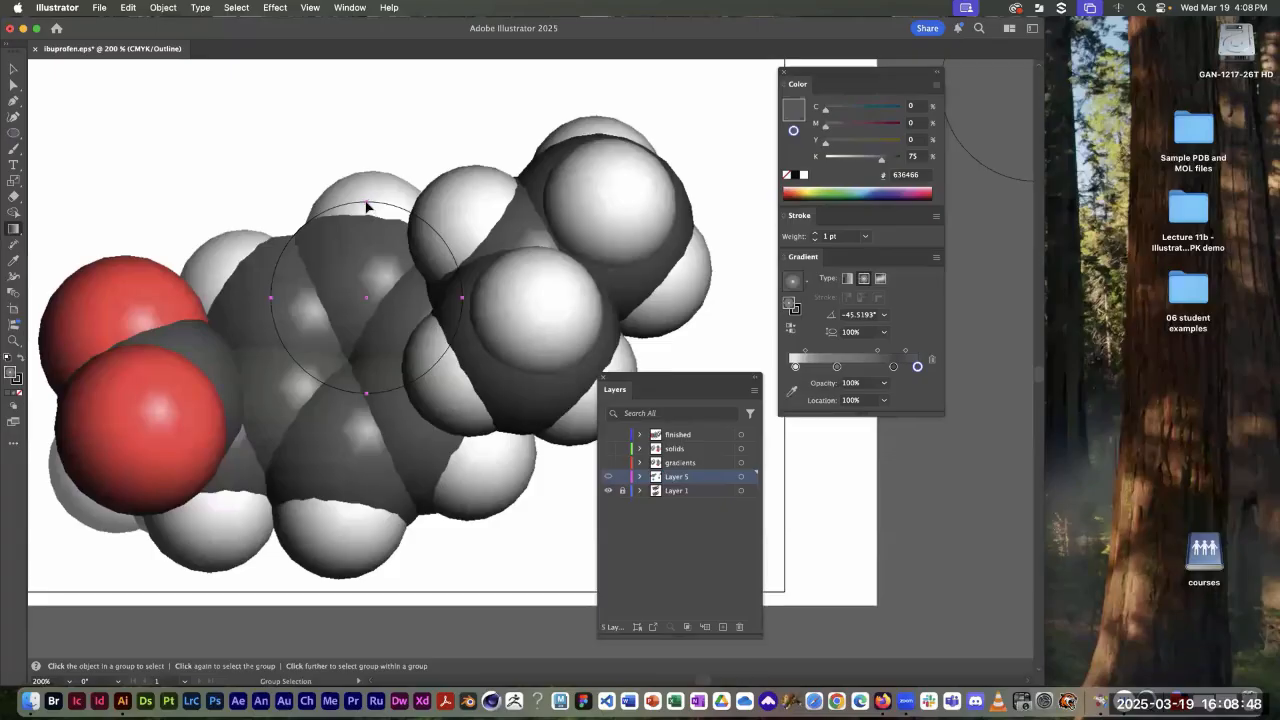
pyautogui.moveTo(367, 207); pyautogui.dragTo(417, 237)
pyautogui.press('g')
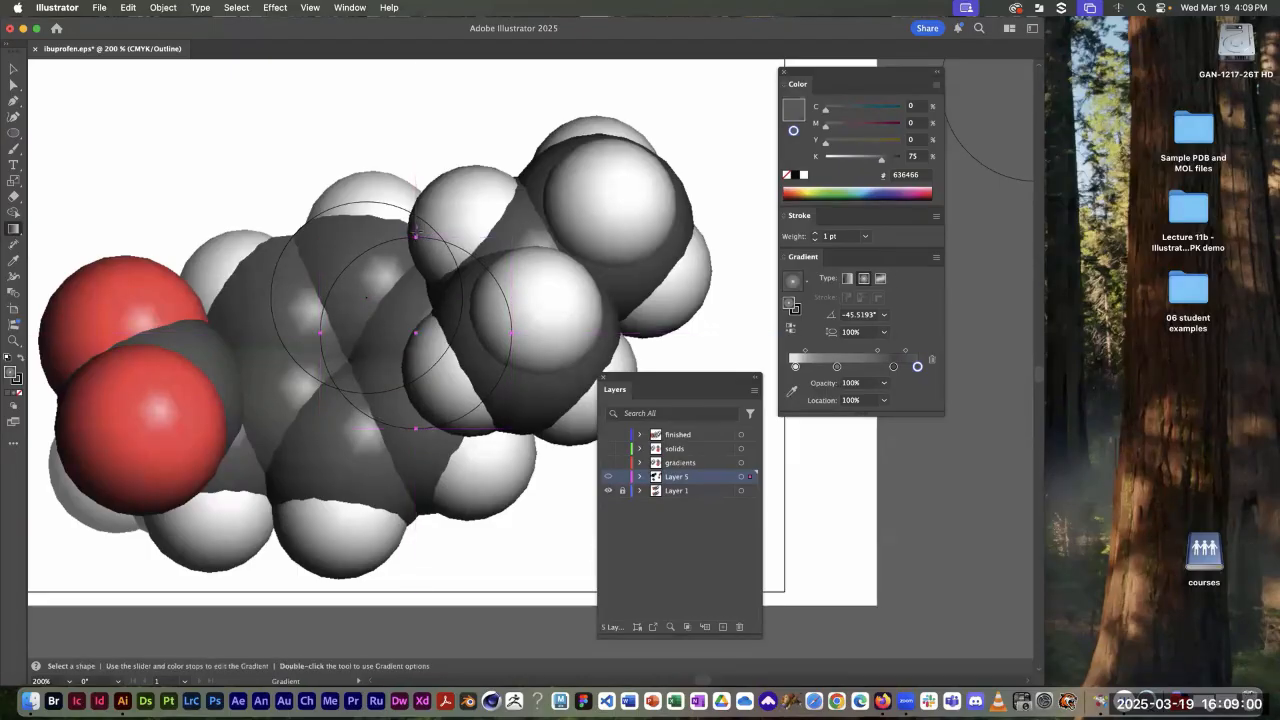
# Step: Cut back the upper-right carbon's circle with added and deleted anchor points, and bend its edge along the boundary with the top carbon
pyautogui.press('p')
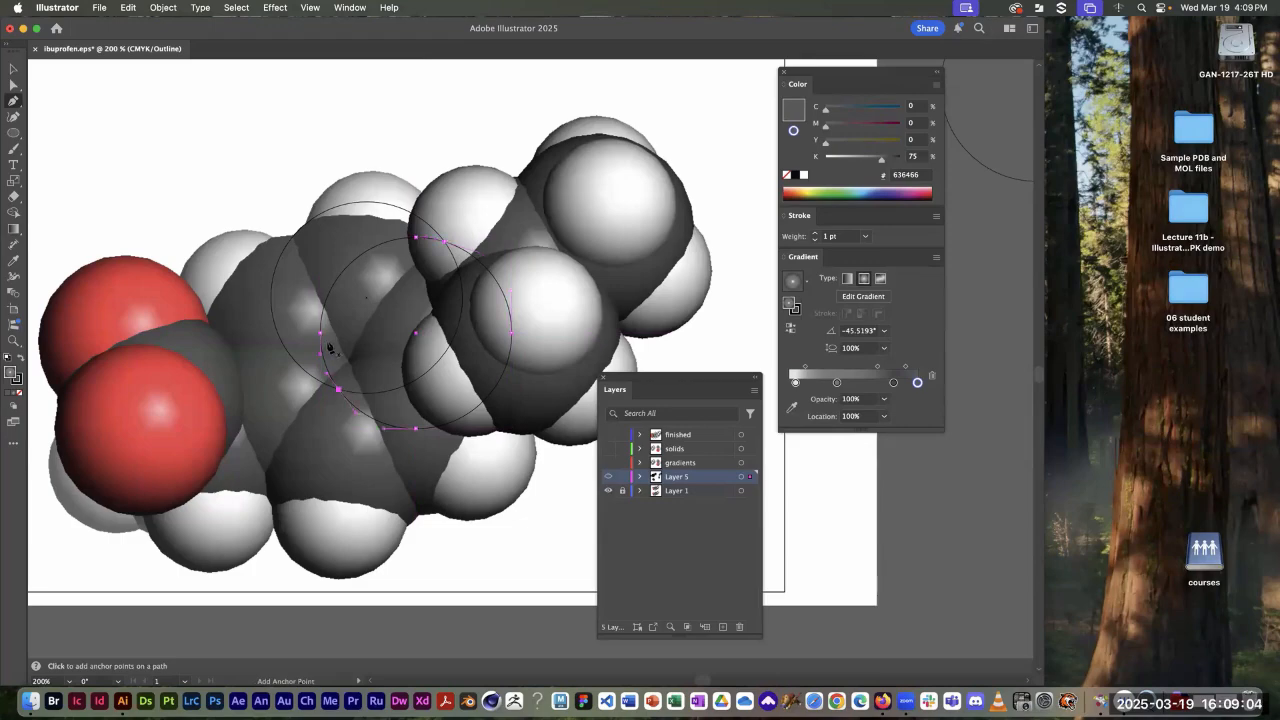
pyautogui.press('a')
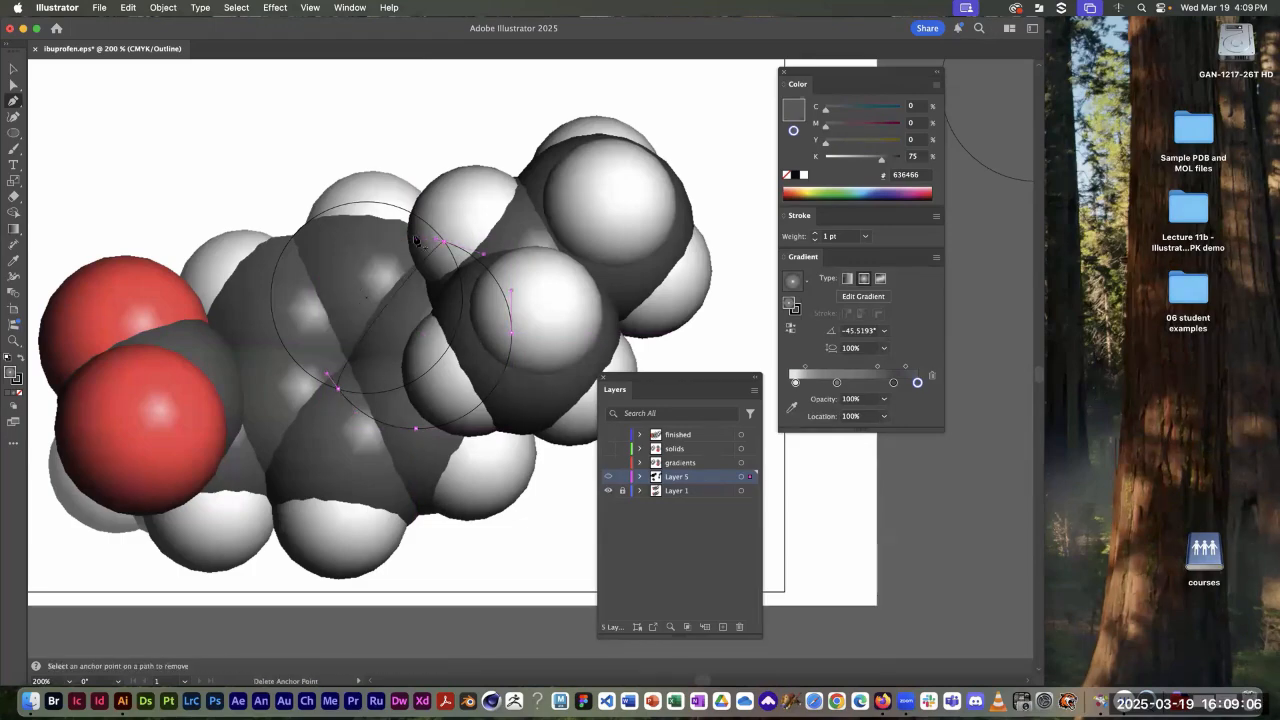
pyautogui.click(387, 295)
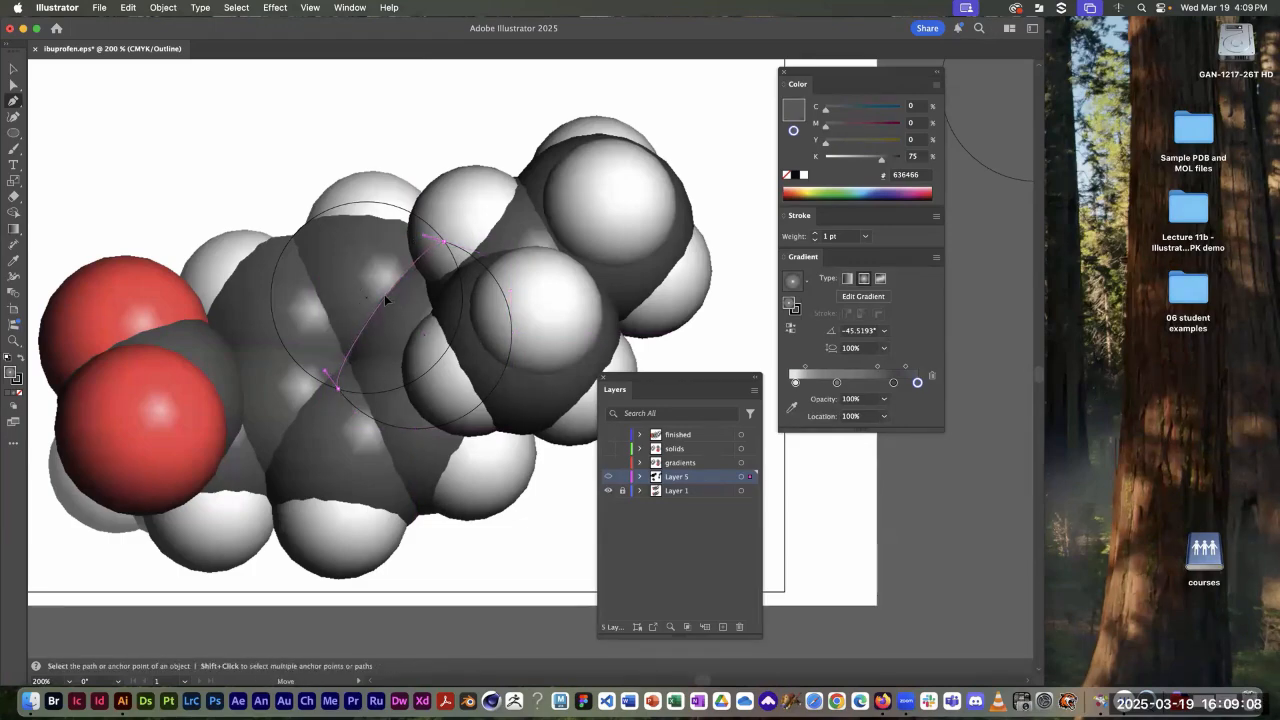
pyautogui.keyDown('super'); pyautogui.click(488, 231); pyautogui.keyUp('super')
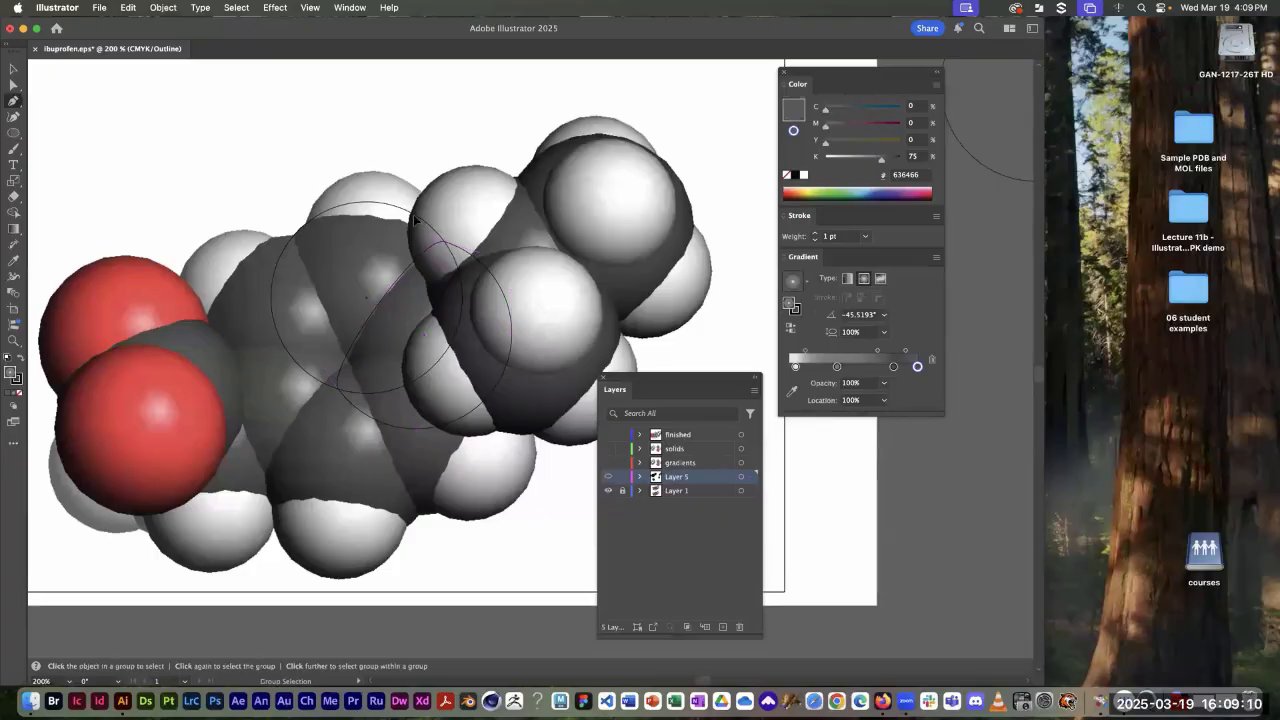
# Step: Copy the top carbon's circle onto the ring's lower-right carbon and reshape its upper edge along the boundary with the carbon above
pyautogui.keyDown('alt'); pyautogui.keyDown('super'); pyautogui.moveTo(414, 220); pyautogui.dragTo(470, 338); pyautogui.keyUp('super'); pyautogui.keyUp('alt')
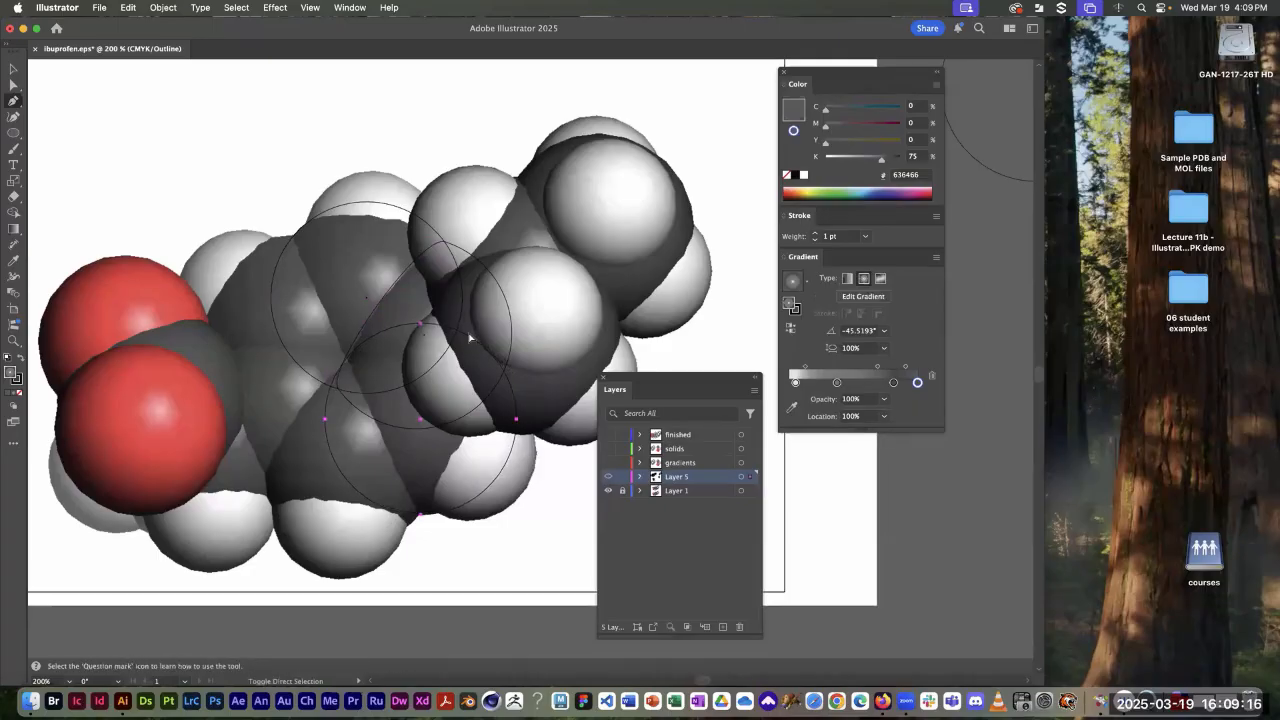
pyautogui.click(506, 377)
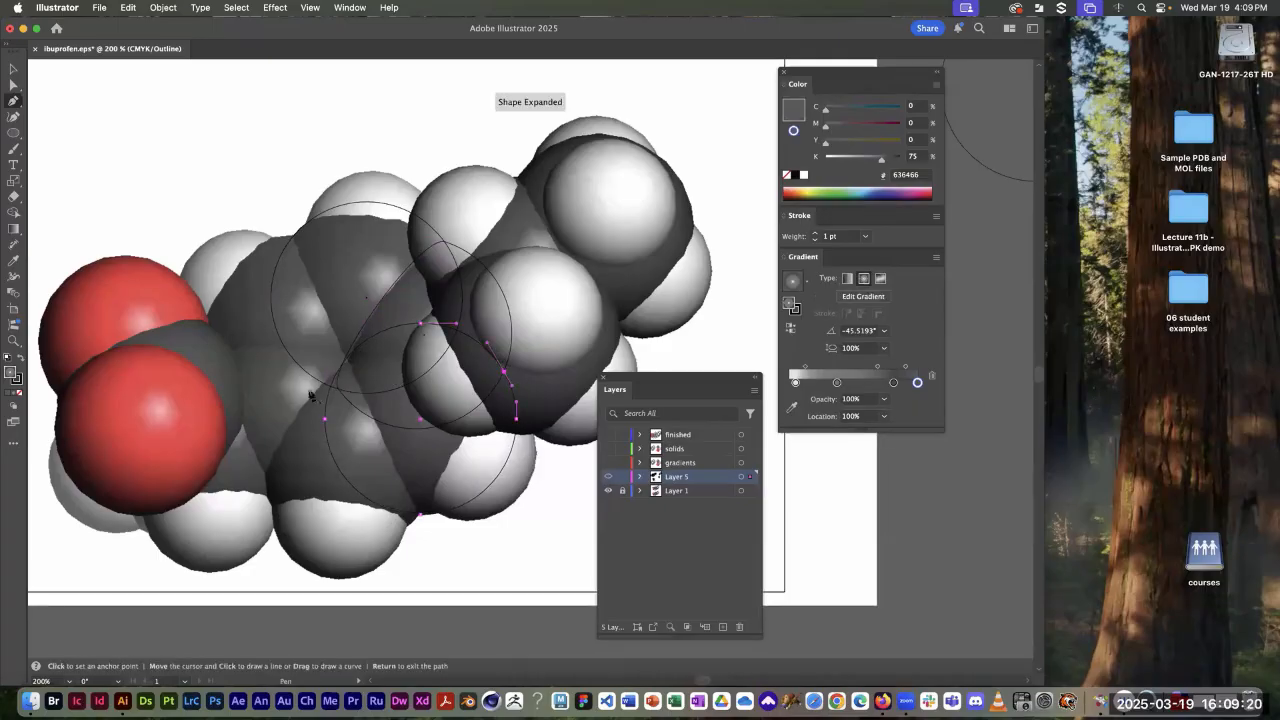
pyautogui.click(345, 353)
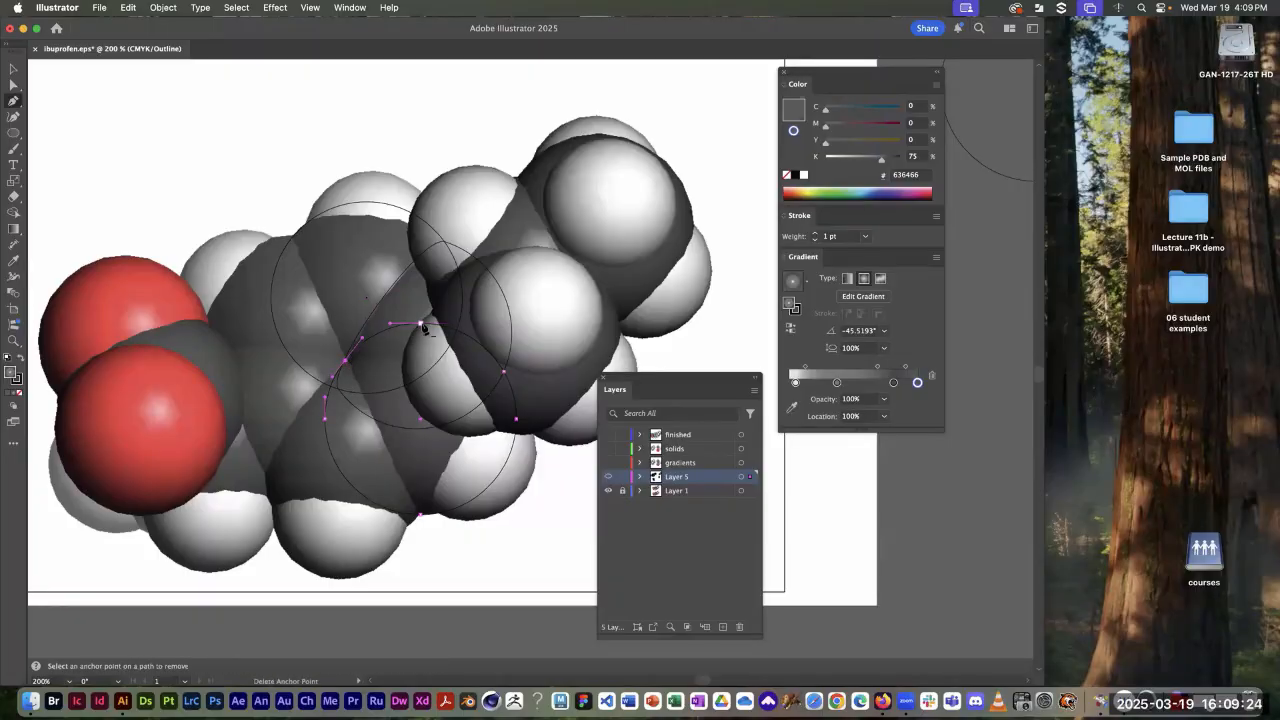
pyautogui.click(421, 325)
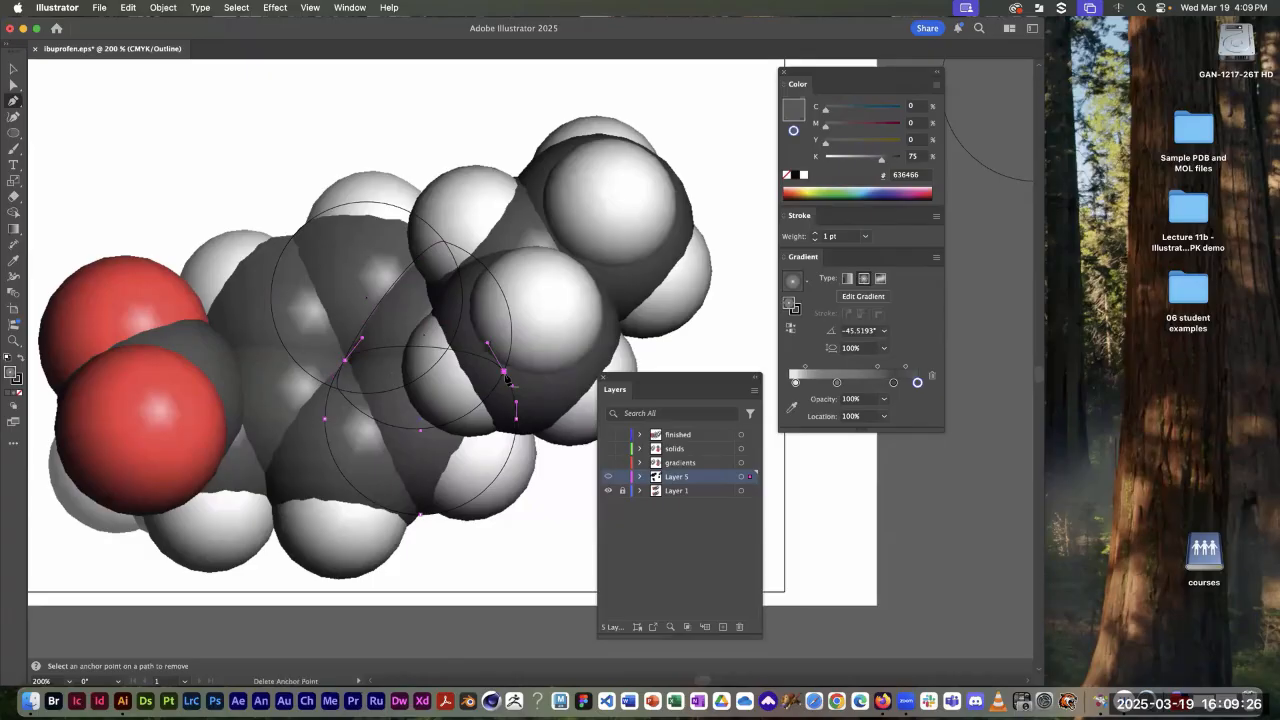
pyautogui.click(504, 373)
pyautogui.moveTo(454, 383); pyautogui.dragTo(452, 364)
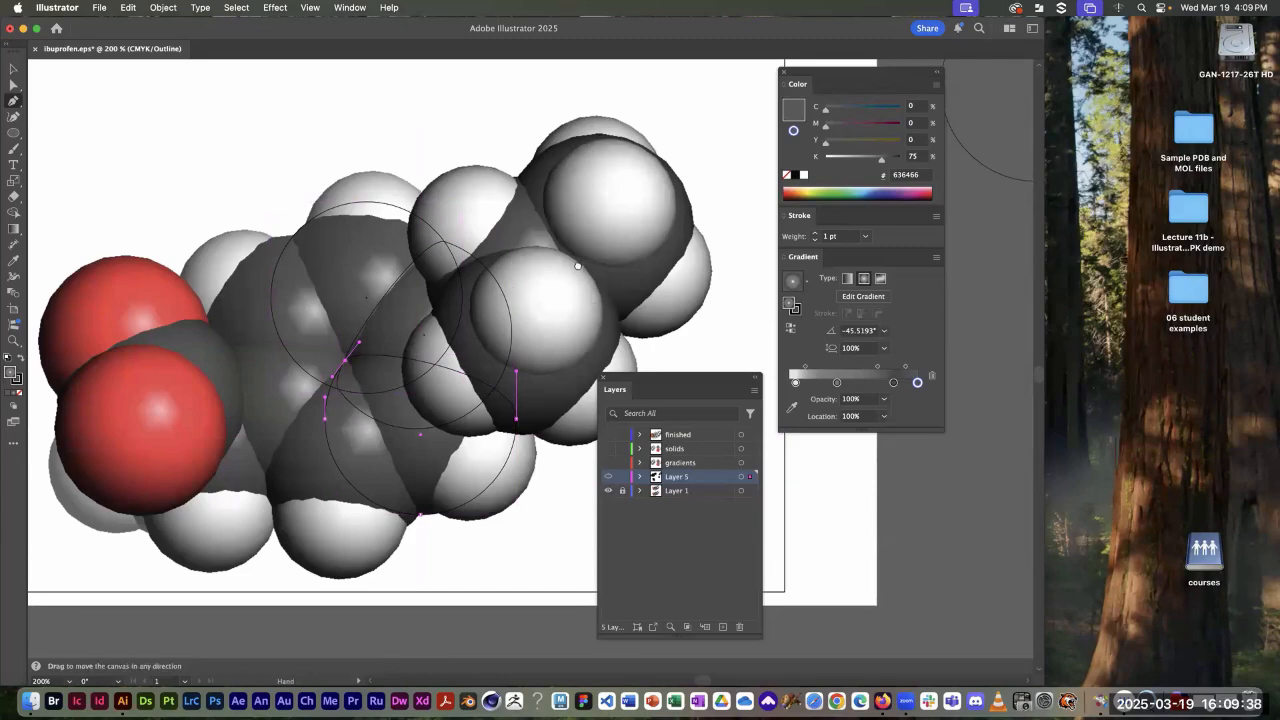
# Step: Copy the top carbon's circle onto the ring's bottom carbon in the lower molecule
pyautogui.moveTo(572, 290); pyautogui.dragTo(566, 186)
pyautogui.click(409, 117)
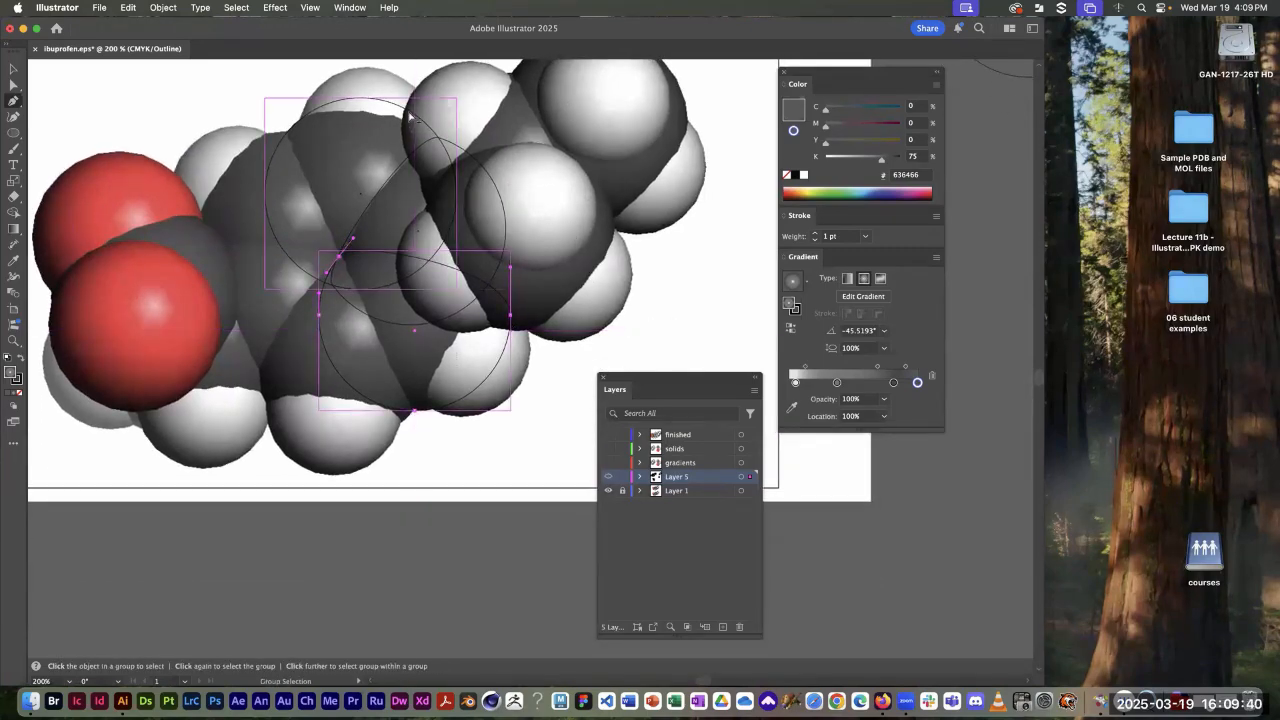
pyautogui.moveTo(409, 117); pyautogui.dragTo(391, 267)
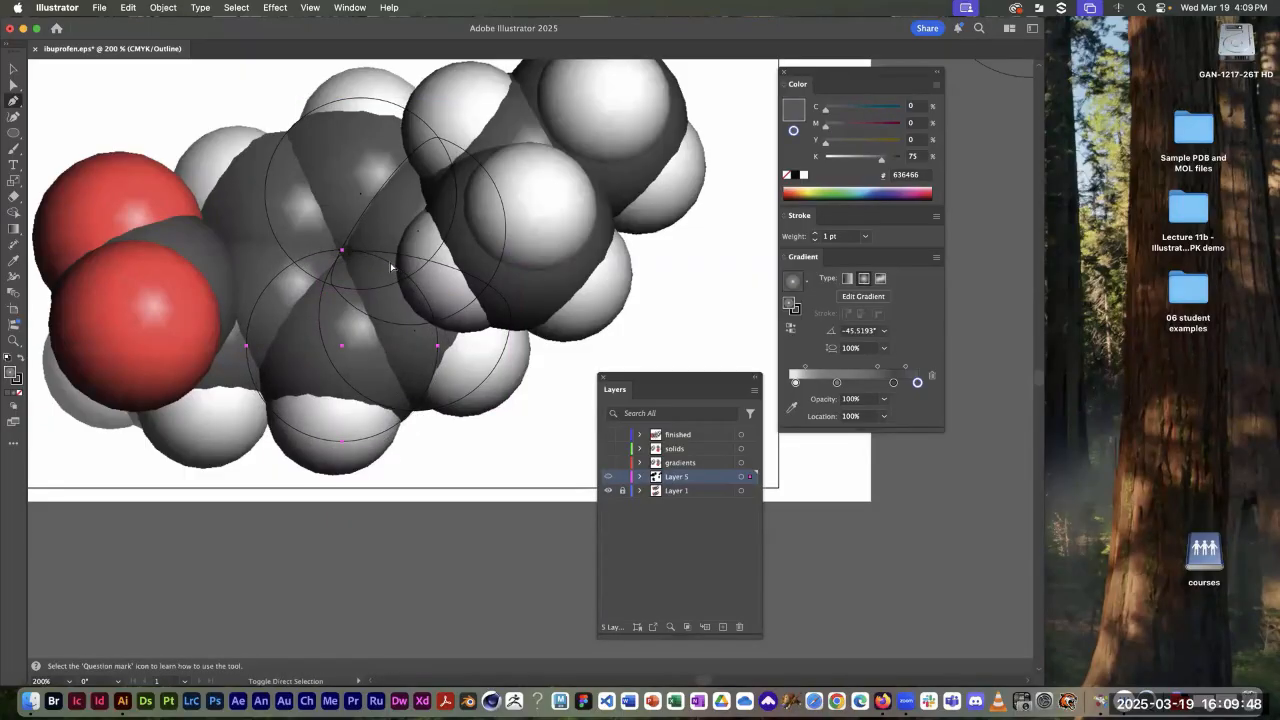
# Step: Trim the lower-right carbon's outline with added and deleted anchor points, bend its edge along the boundary with the bottom carbon, and return to Preview
pyautogui.keyDown('alt'); pyautogui.keyDown('super'); pyautogui.click(410, 416); pyautogui.keyUp('super'); pyautogui.keyUp('alt')
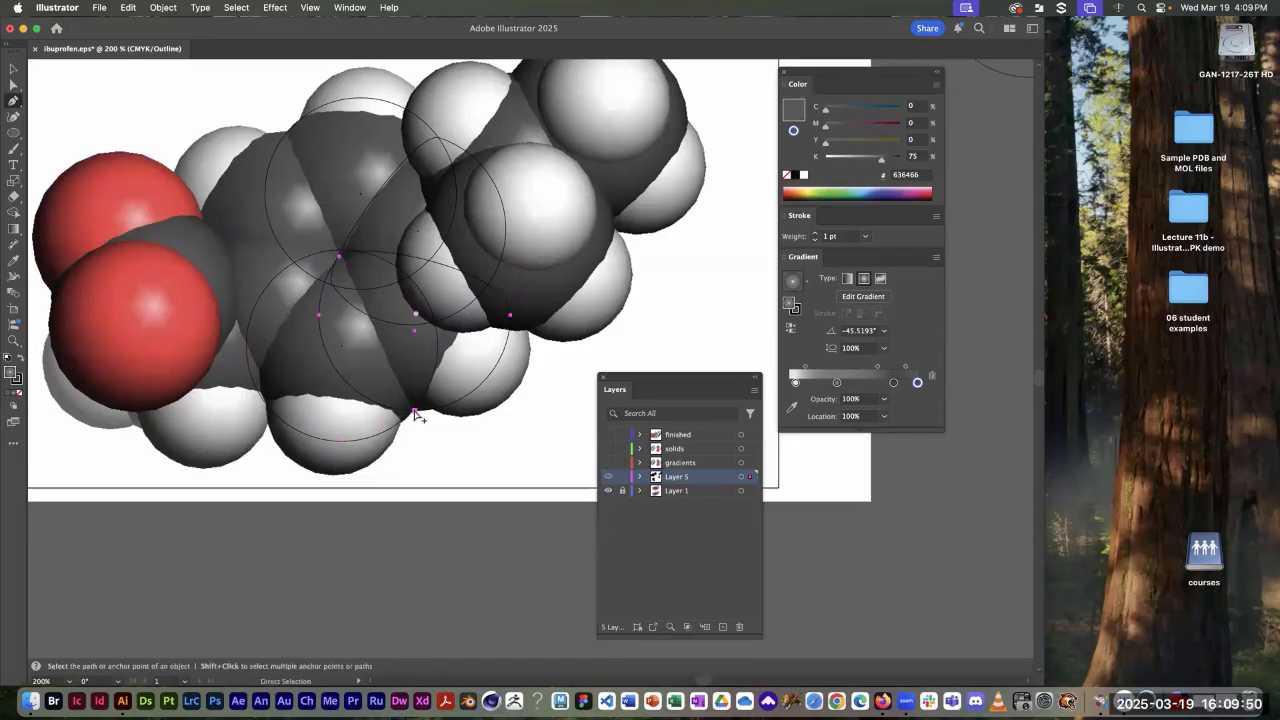
pyautogui.click(319, 318)
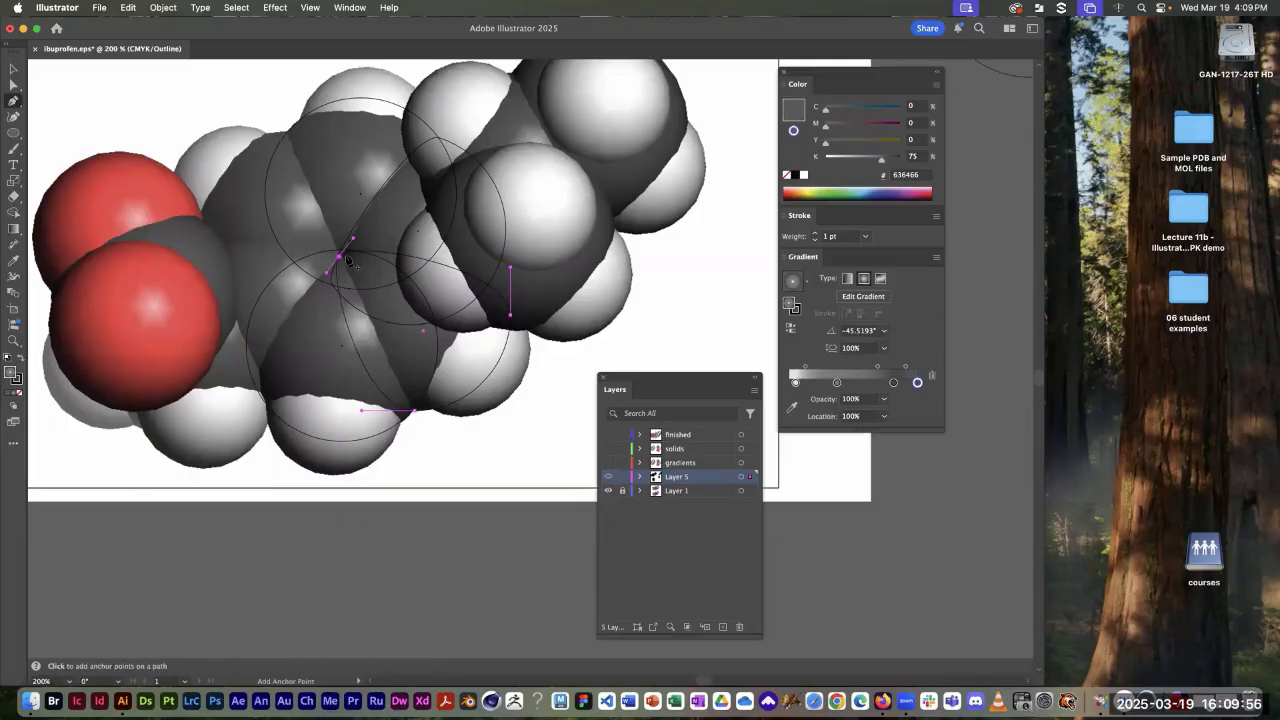
pyautogui.click(343, 254)
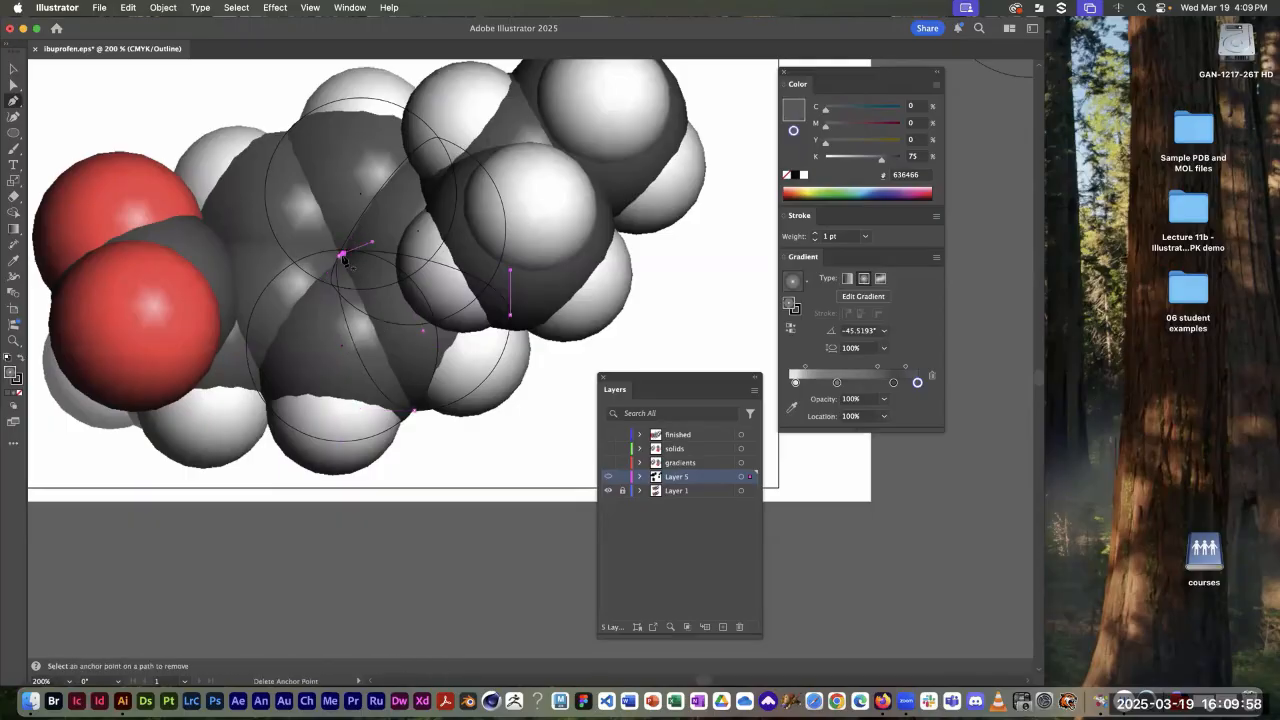
pyautogui.click(342, 256)
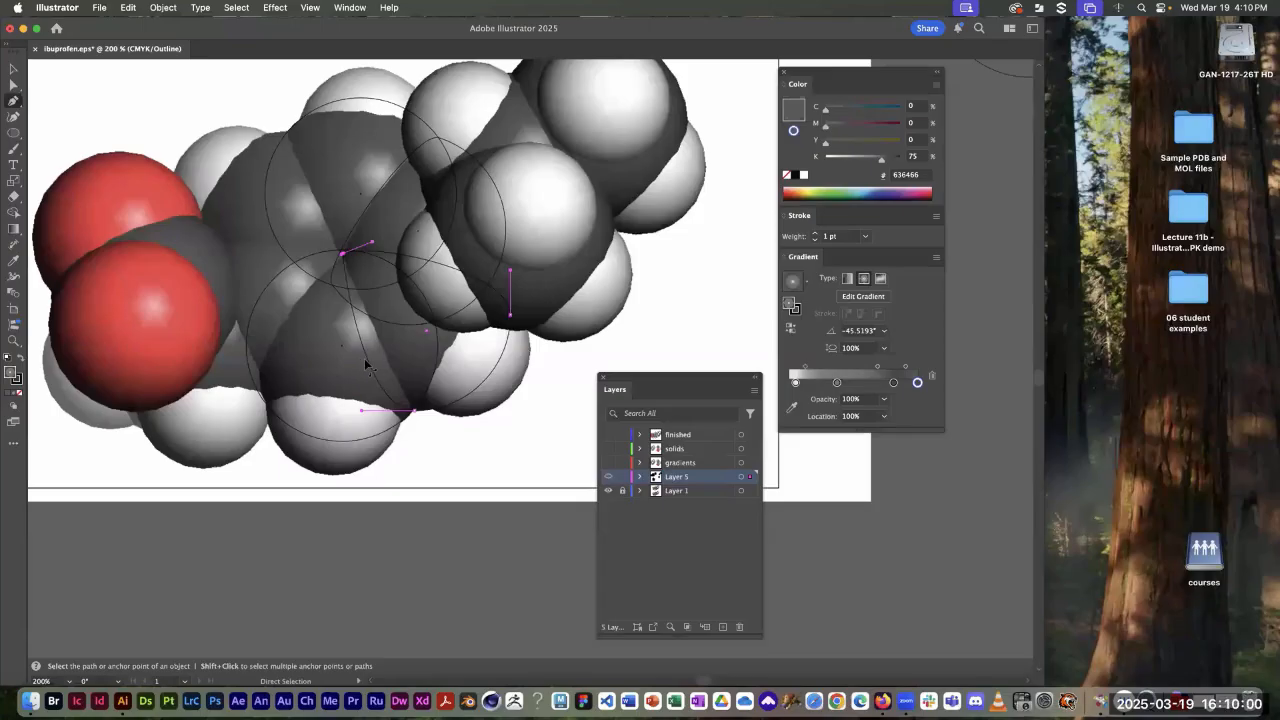
pyautogui.moveTo(365, 359); pyautogui.dragTo(378, 366)
pyautogui.press('p')
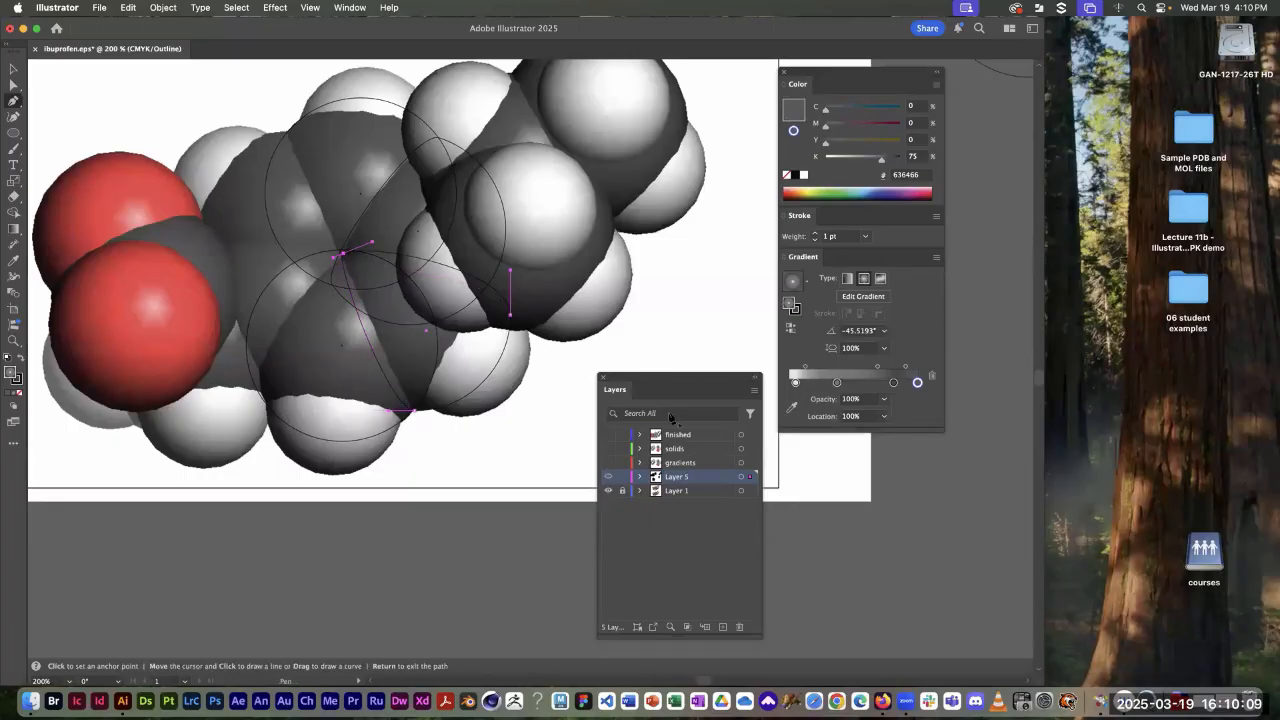
pyautogui.press('a')
pyautogui.keyDown('super'); pyautogui.click(607, 480); pyautogui.keyUp('super')
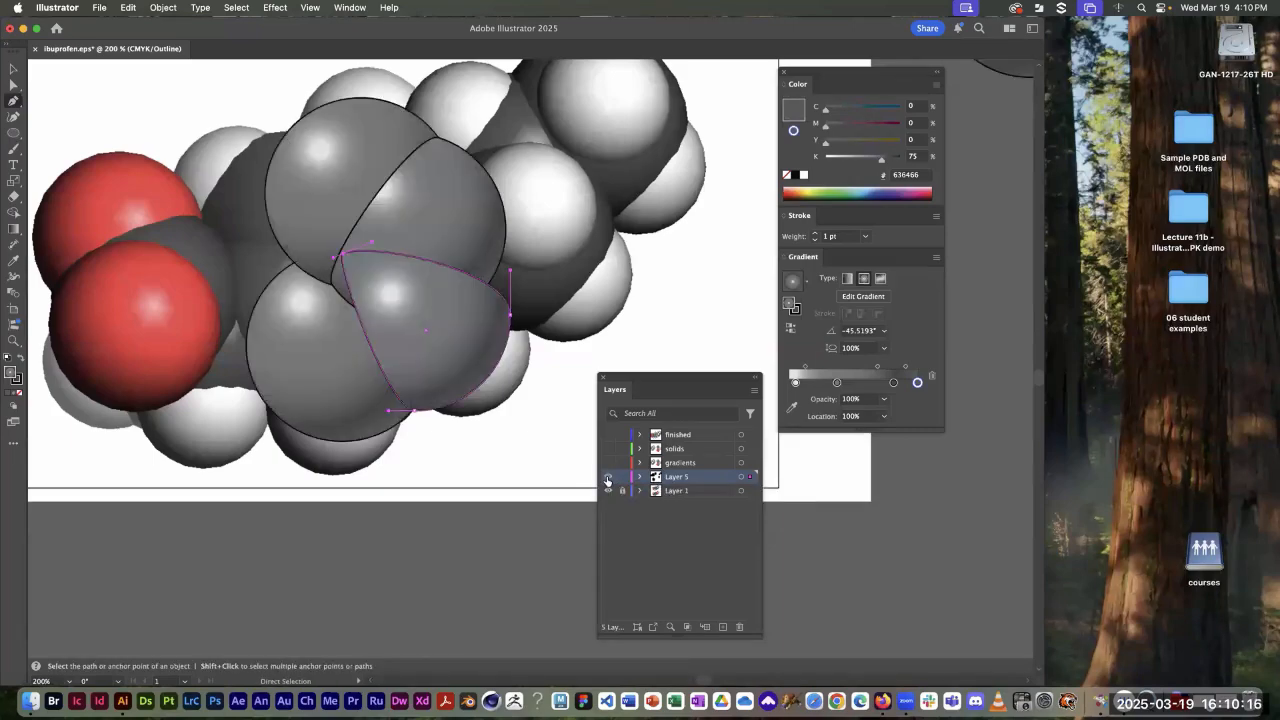
pyautogui.scroll(5, 517, 384)
pyautogui.hscroll(2, 517, 384)
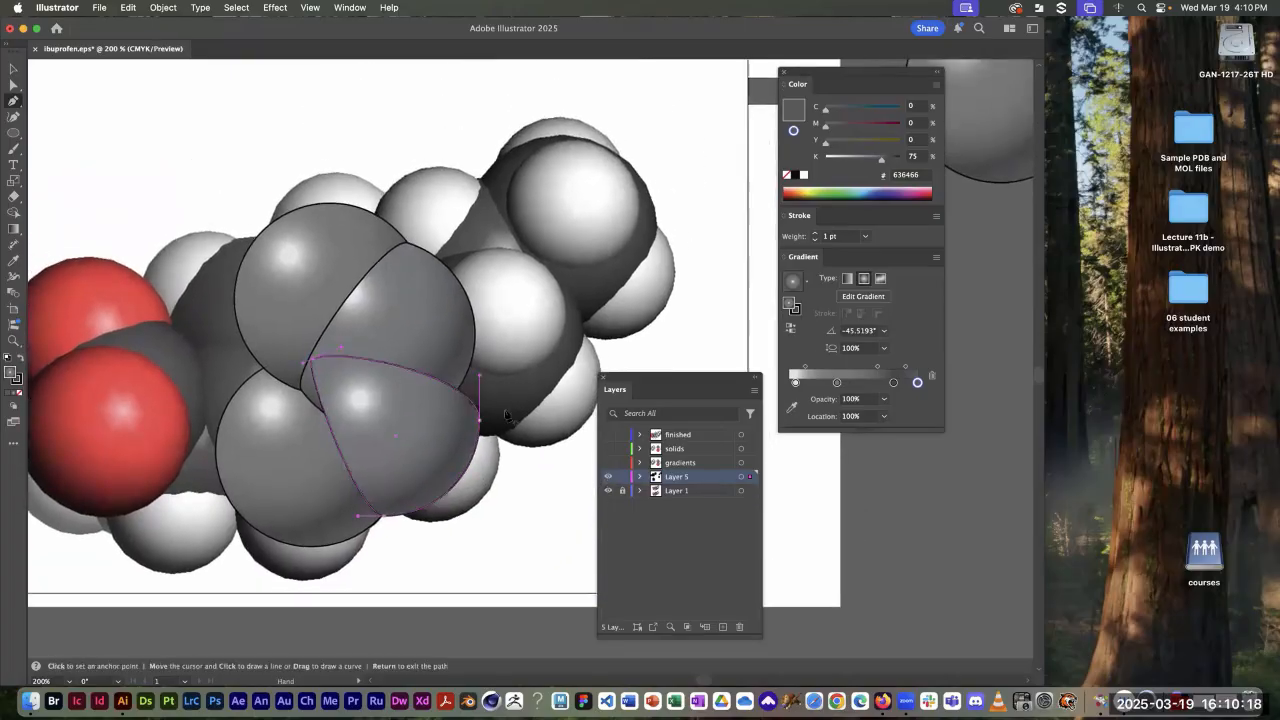
pyautogui.press('a')
pyautogui.click(527, 340)
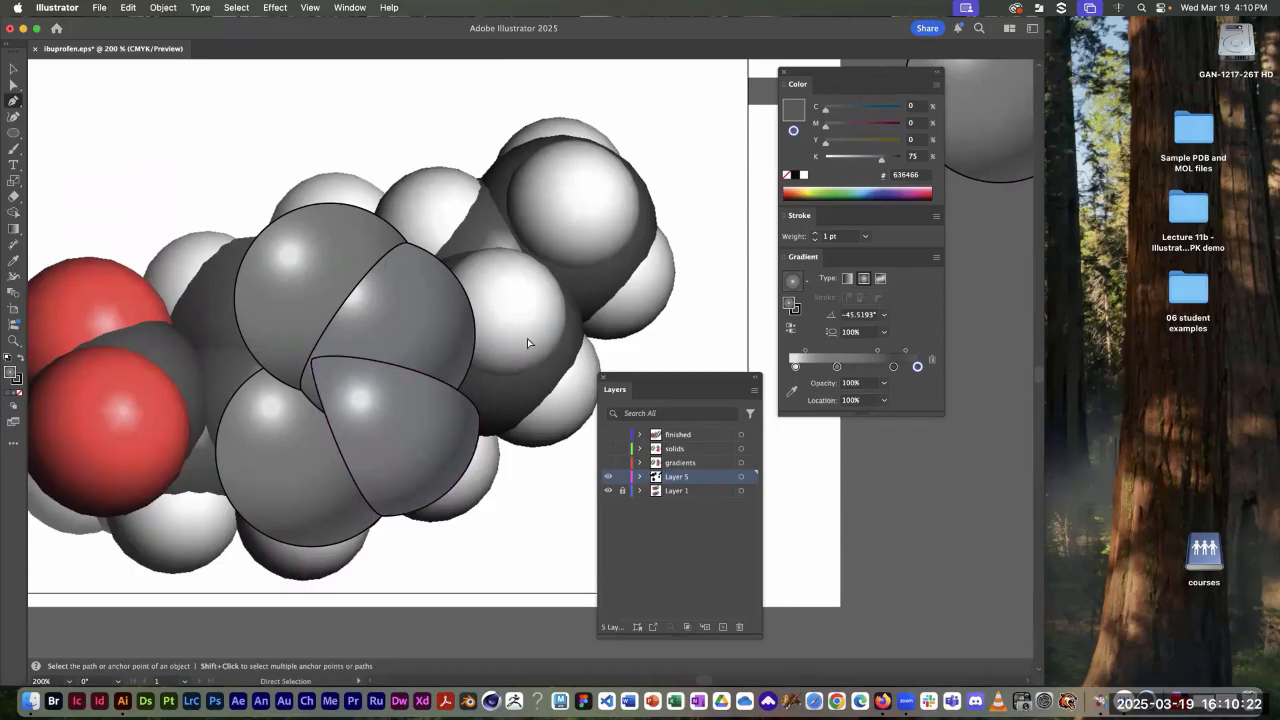
pyautogui.click(521, 361)
pyautogui.press('p')
pyautogui.scroll(-2, 517, 309)
pyautogui.hscroll(4, 517, 309)
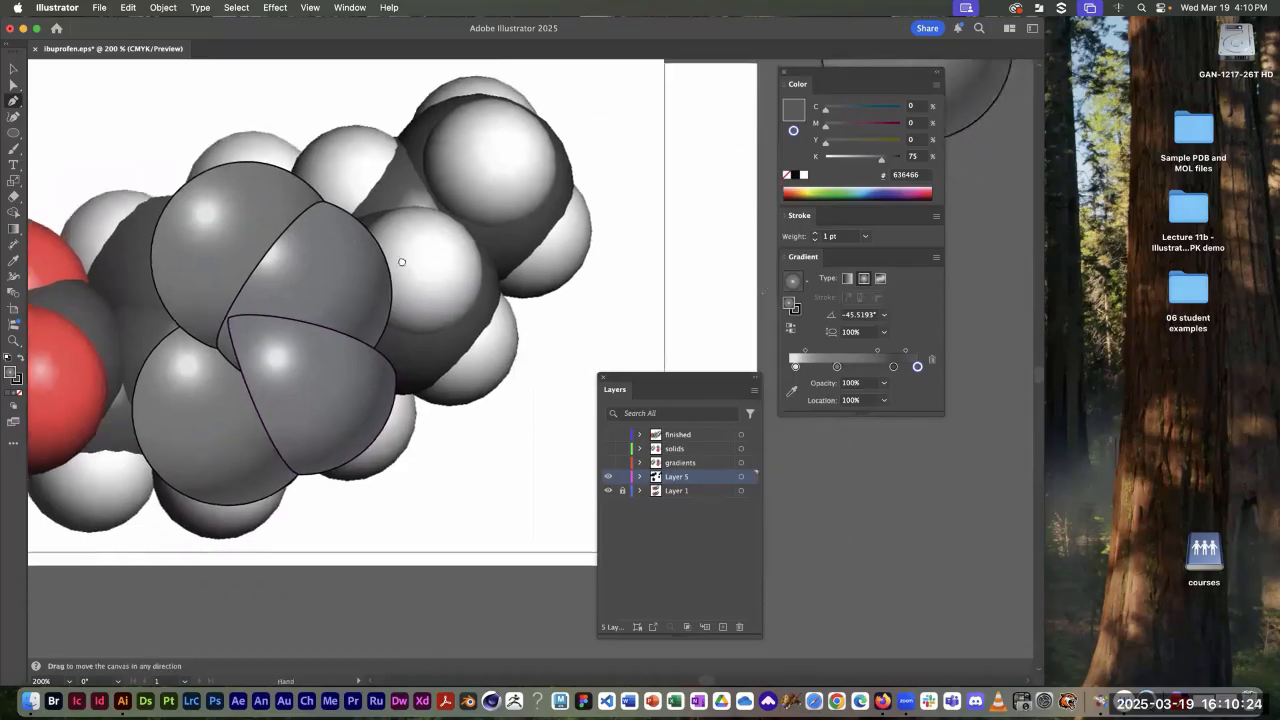
pyautogui.press('a')
pyautogui.click(343, 227)
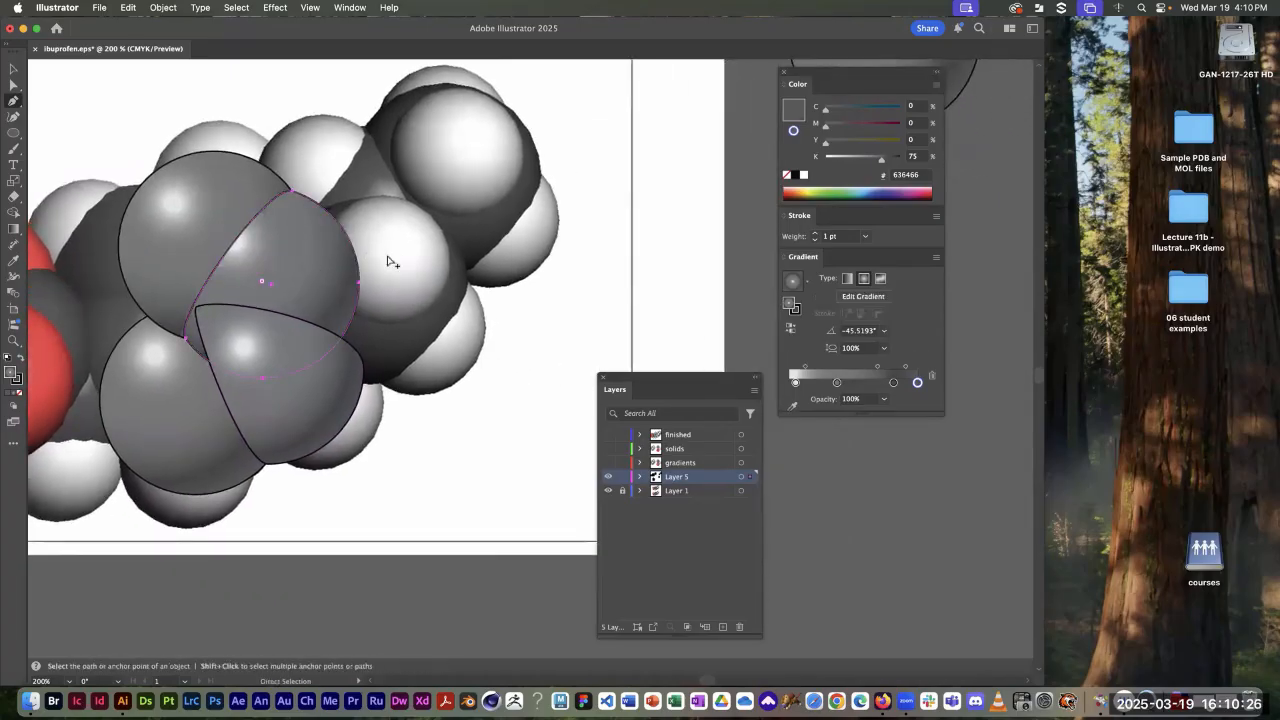
pyautogui.moveTo(395, 260); pyautogui.dragTo(492, 285)
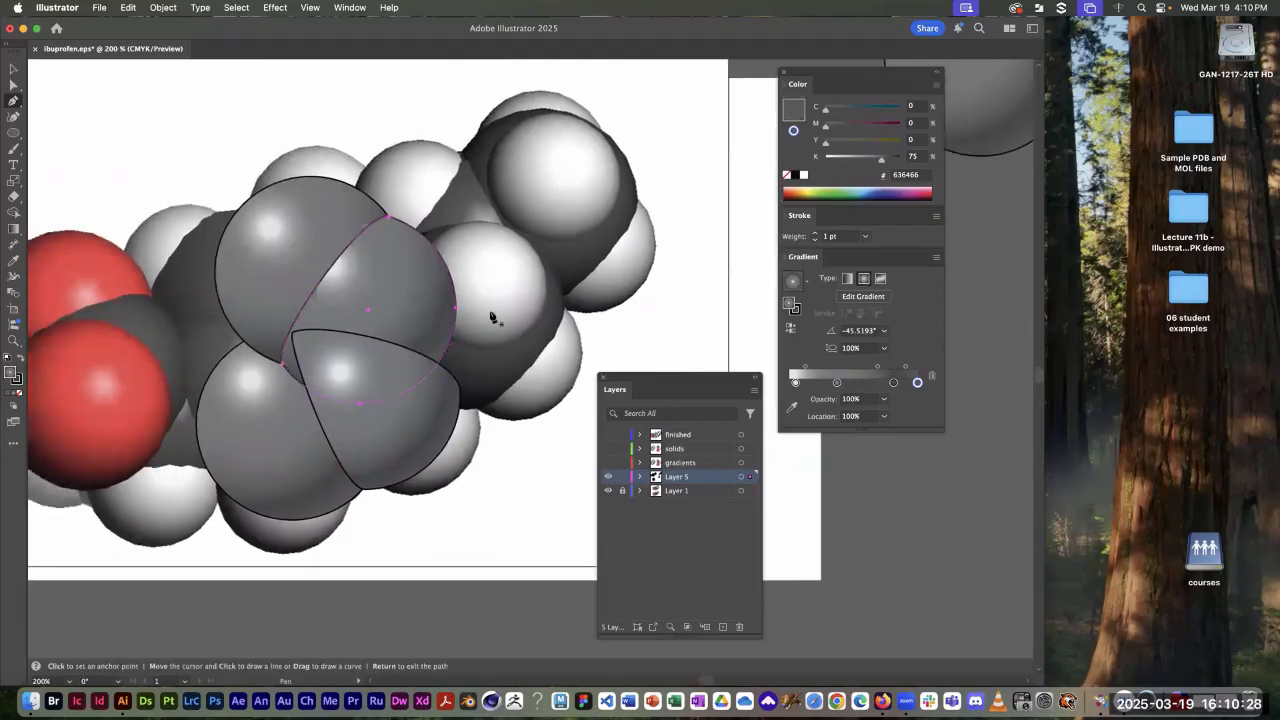
pyautogui.keyDown('super'); pyautogui.click(521, 232); pyautogui.keyUp('super')
pyautogui.moveTo(521, 231); pyautogui.dragTo(327, 228)
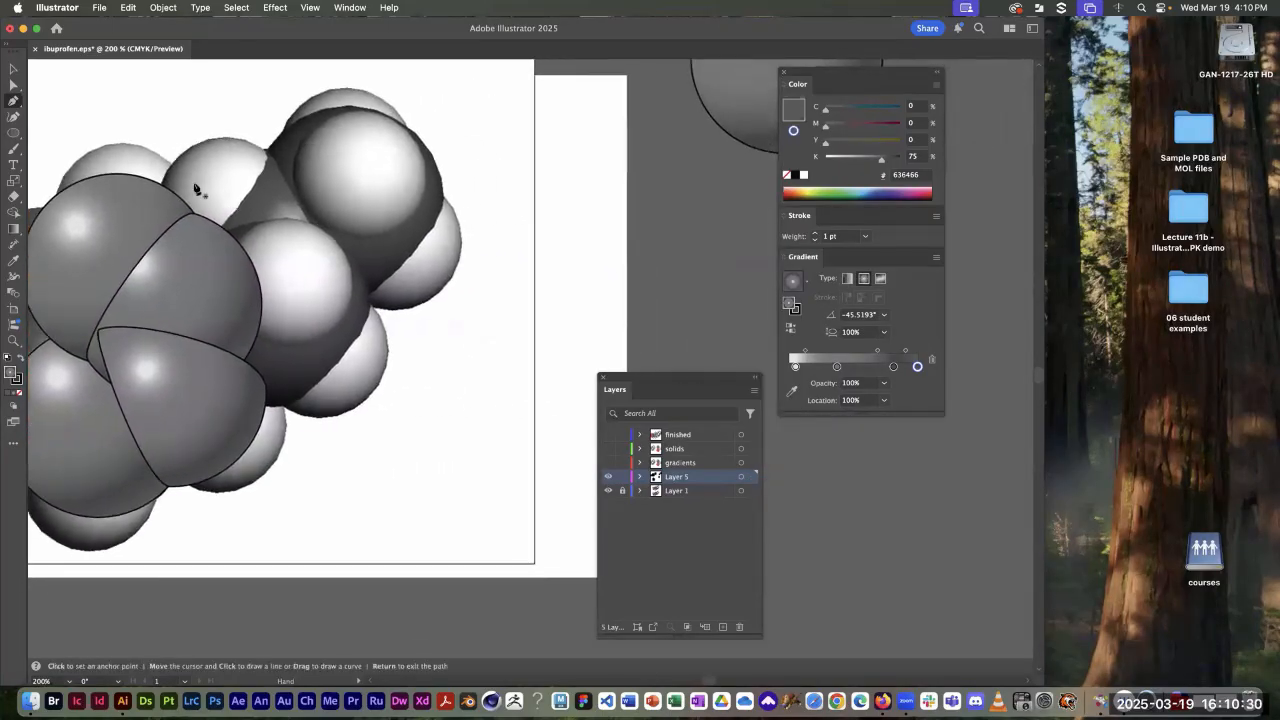
# Step: Place a copy of the carbon circle beside the lower molecule and add anchor points on its upper-right and lower-left edges
pyautogui.moveTo(150, 182); pyautogui.dragTo(531, 288)
pyautogui.scroll(-2, 563, 180)
pyautogui.hscroll(3, 563, 180)
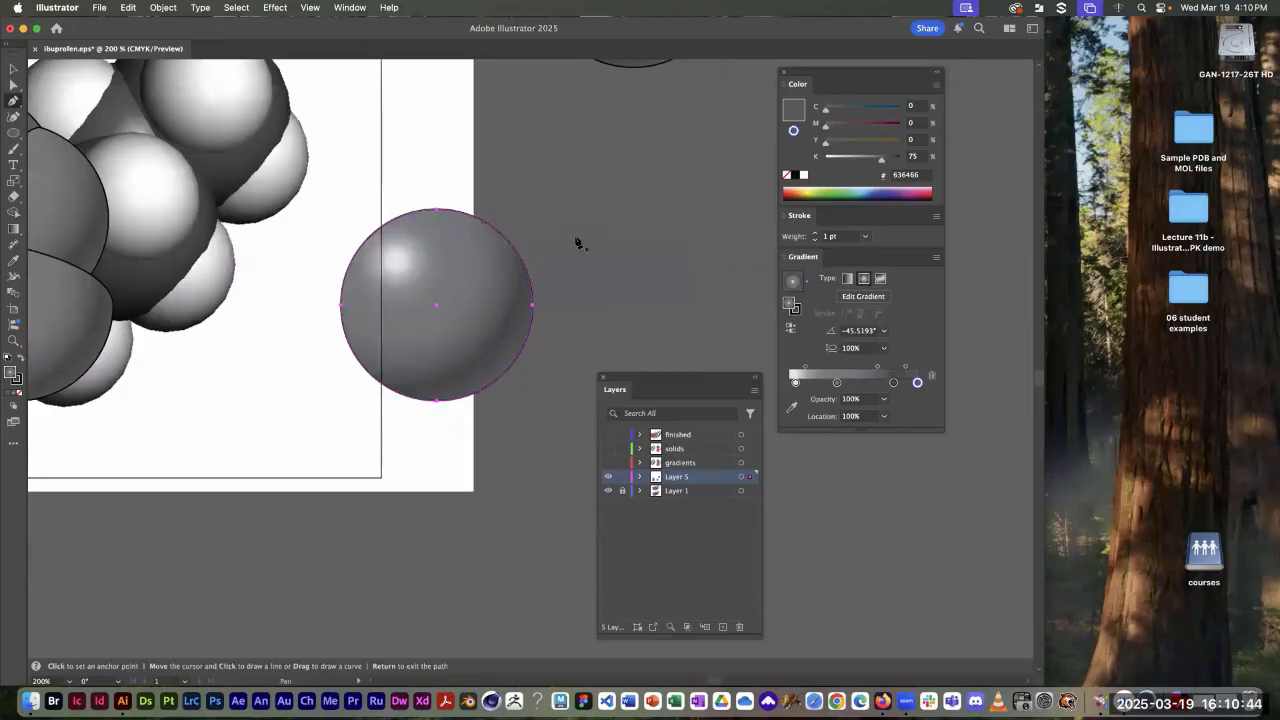
pyautogui.click(504, 240)
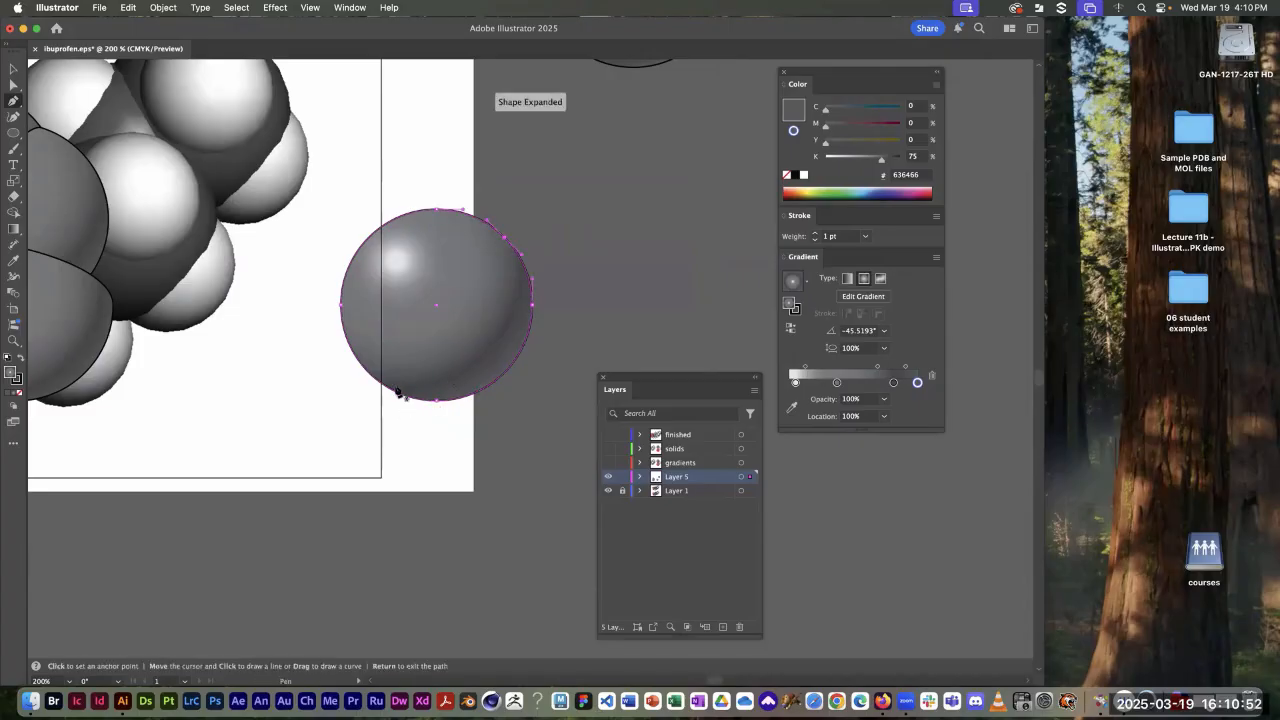
pyautogui.click(397, 392)
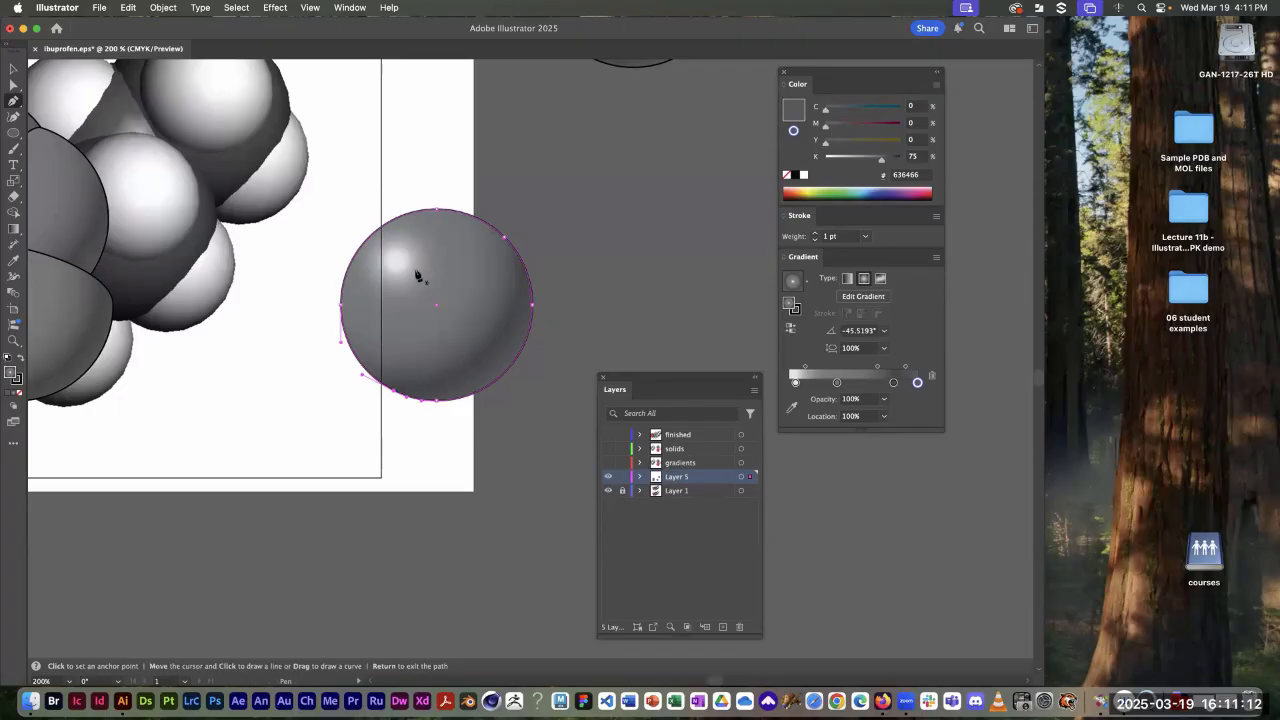
# Step: Delete the copied circle's top and left anchor points to cut it down to its lower-right part
pyautogui.click(436, 211)
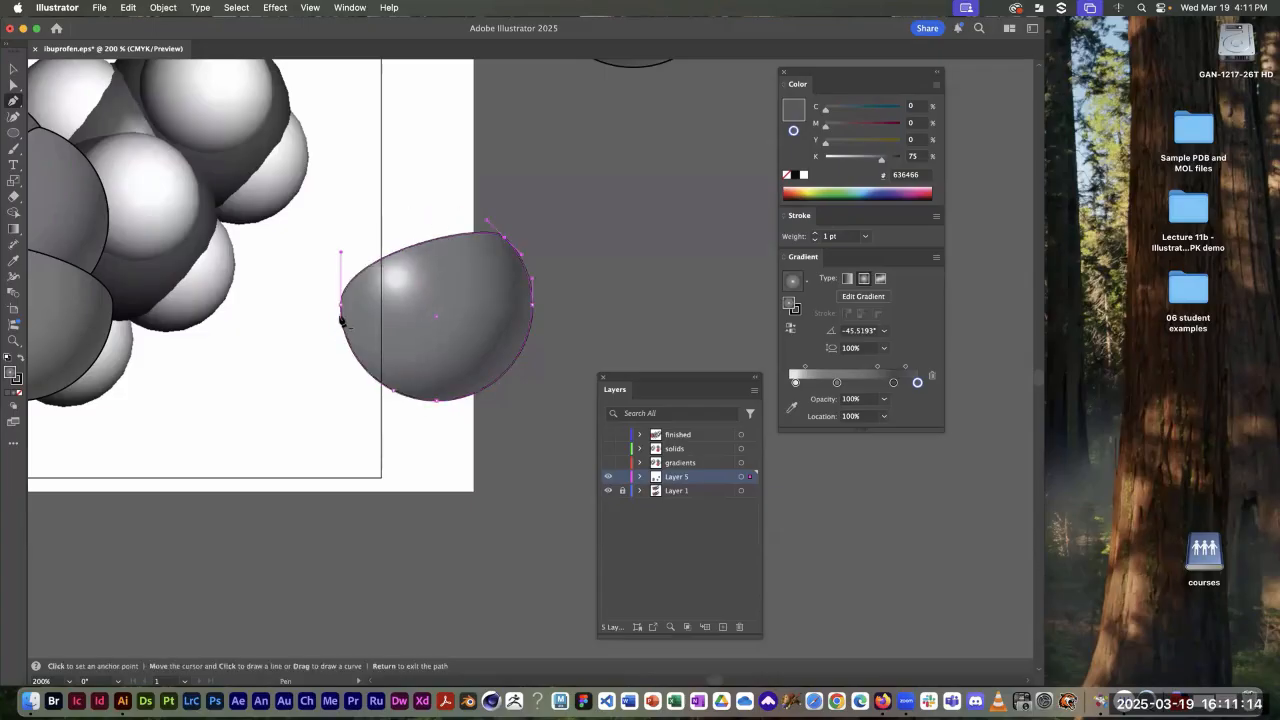
pyautogui.click(342, 310)
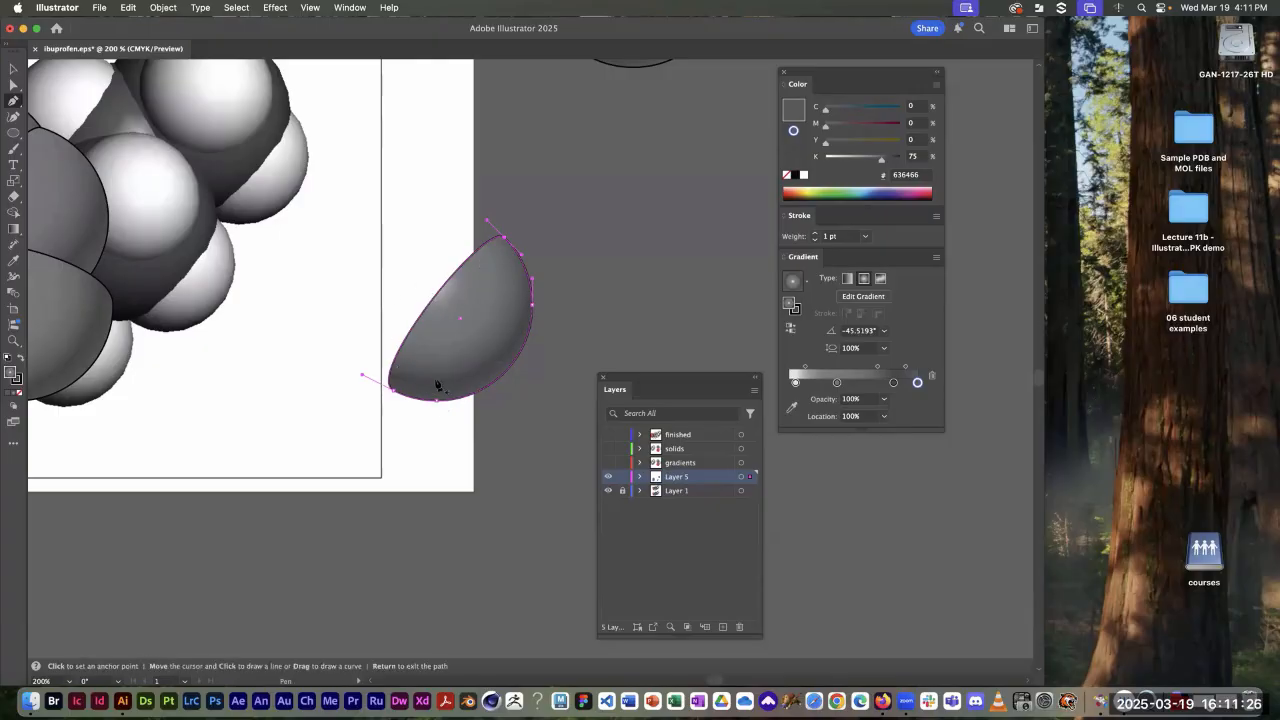
pyautogui.press('a')
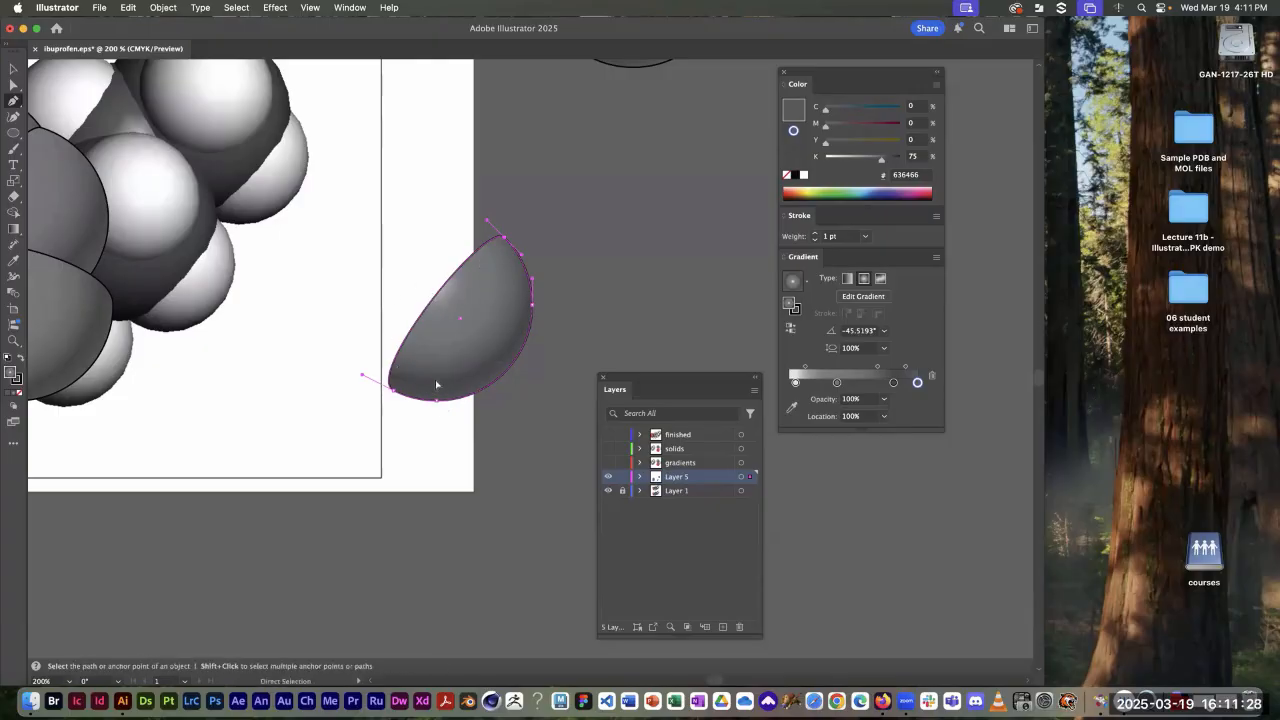
pyautogui.press('super+z')
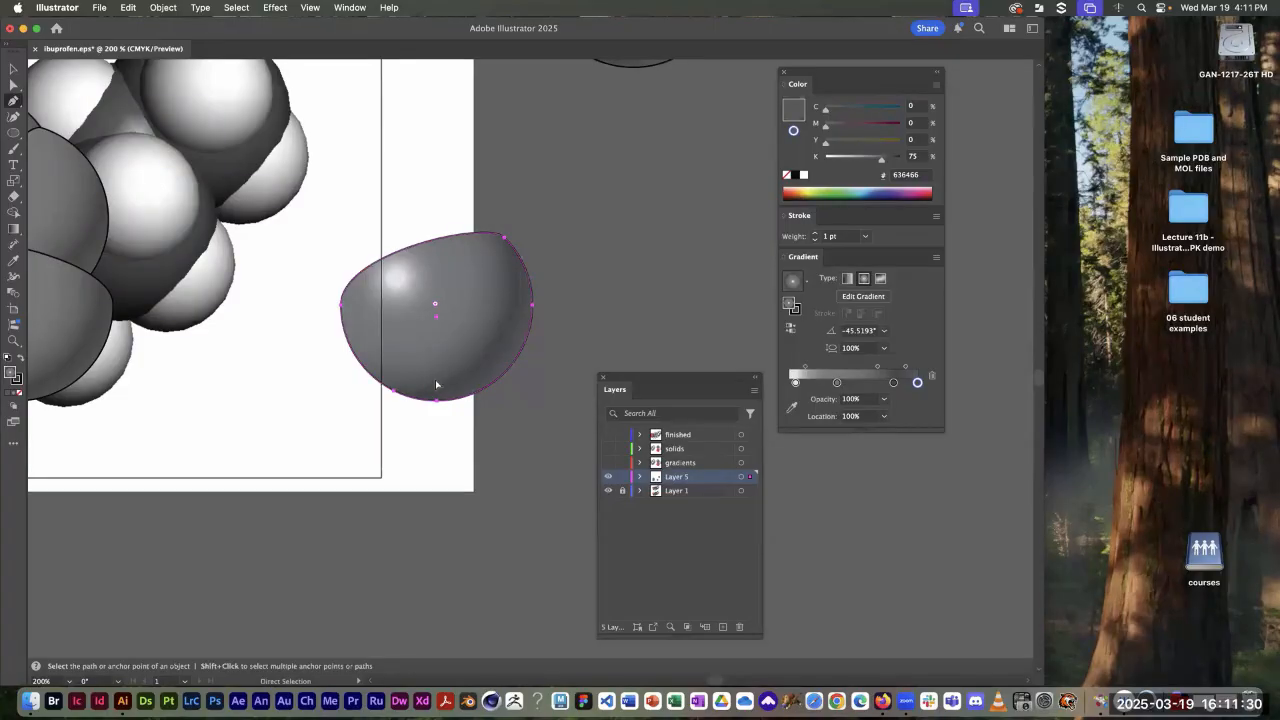
pyautogui.press('-')
pyautogui.click(341, 308)
pyautogui.press('p')
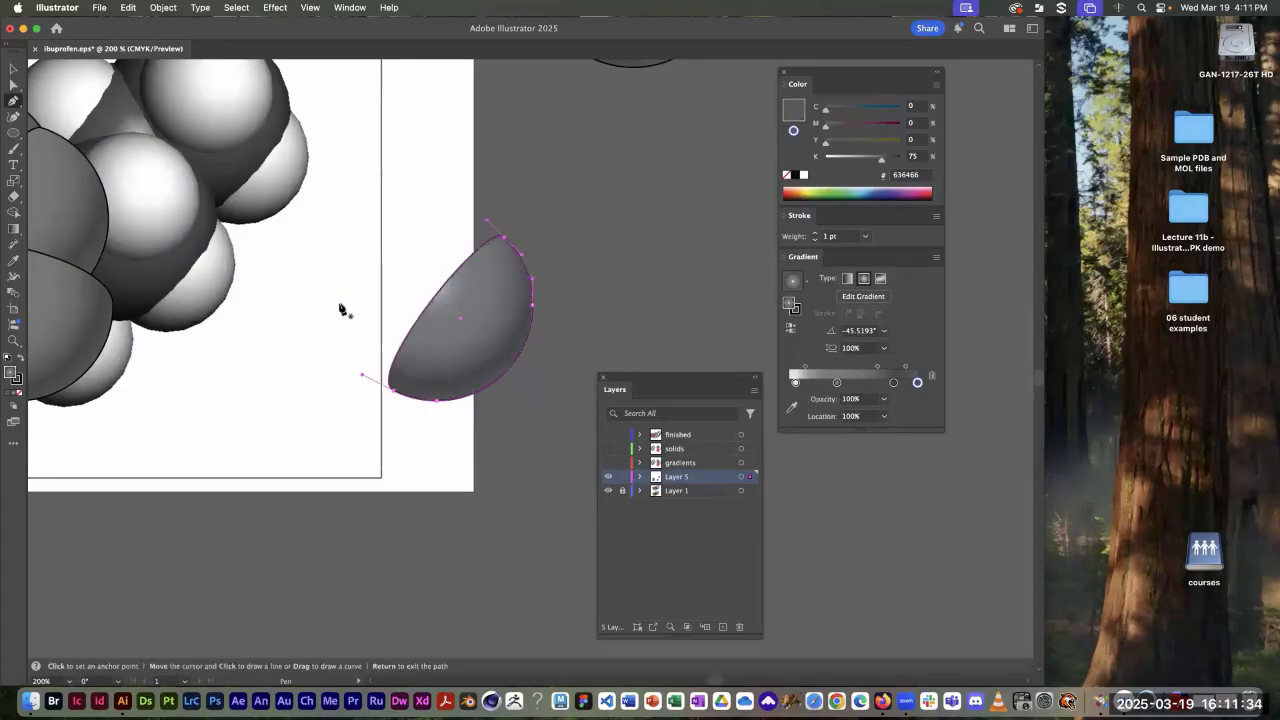
# Step: Redraw the cut circle's radial gradient from outside its upper-left edge toward its lower right
pyautogui.press('g')
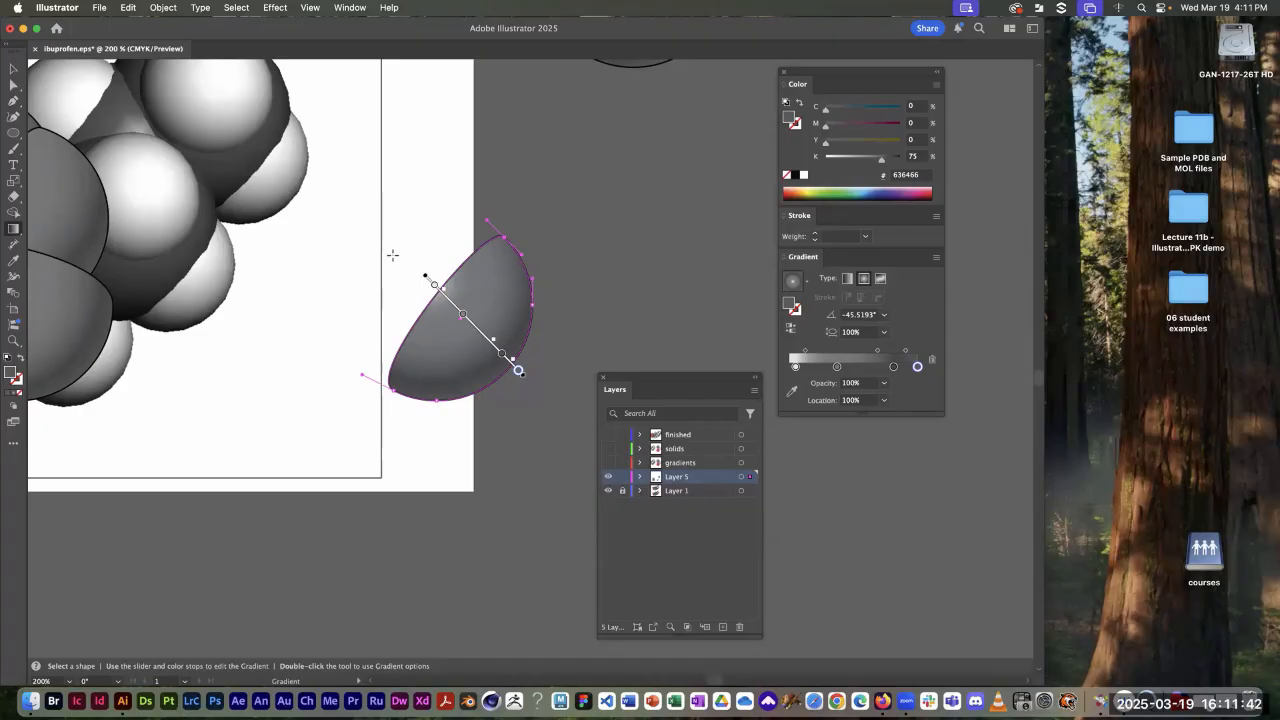
pyautogui.moveTo(392, 255); pyautogui.dragTo(497, 377)
pyautogui.keyDown('super'); pyautogui.click(636, 247); pyautogui.keyUp('super')
# Step: Redraw the upper-right ring carbon's radial gradient in the lower molecule, starting just outside its boundary with the top carbon
pyautogui.press('space')
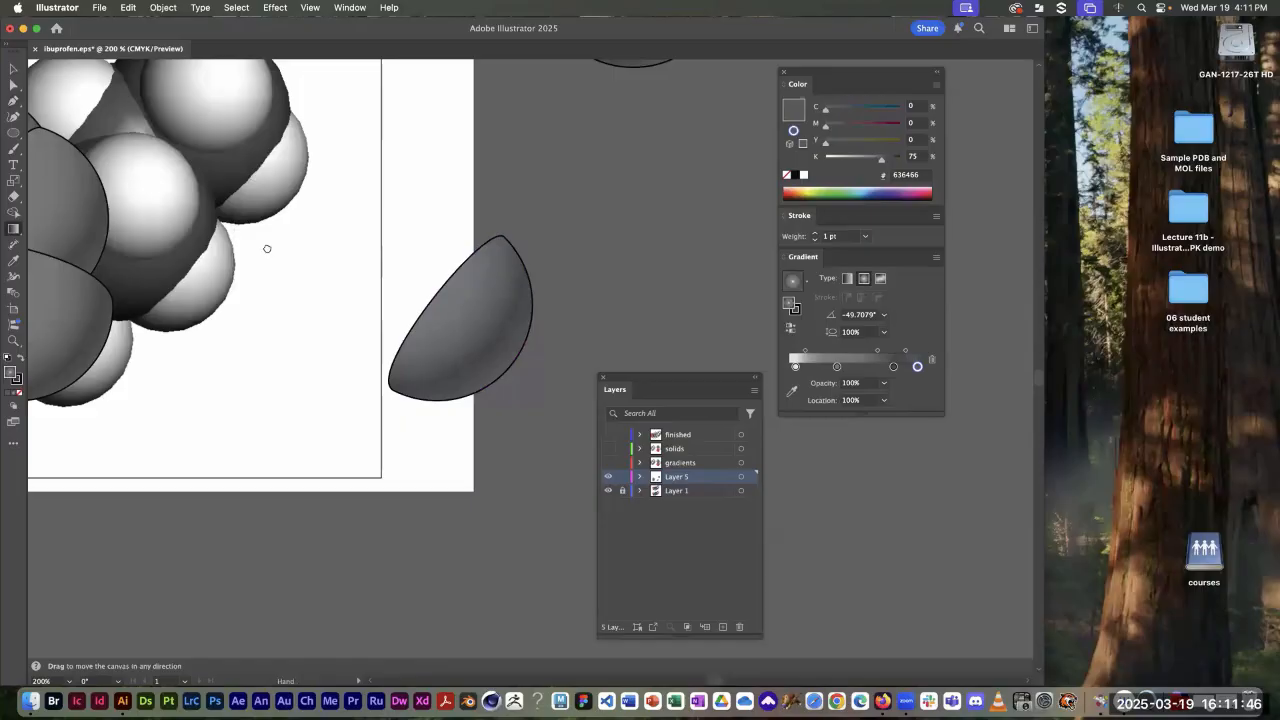
pyautogui.moveTo(267, 248); pyautogui.dragTo(591, 291)
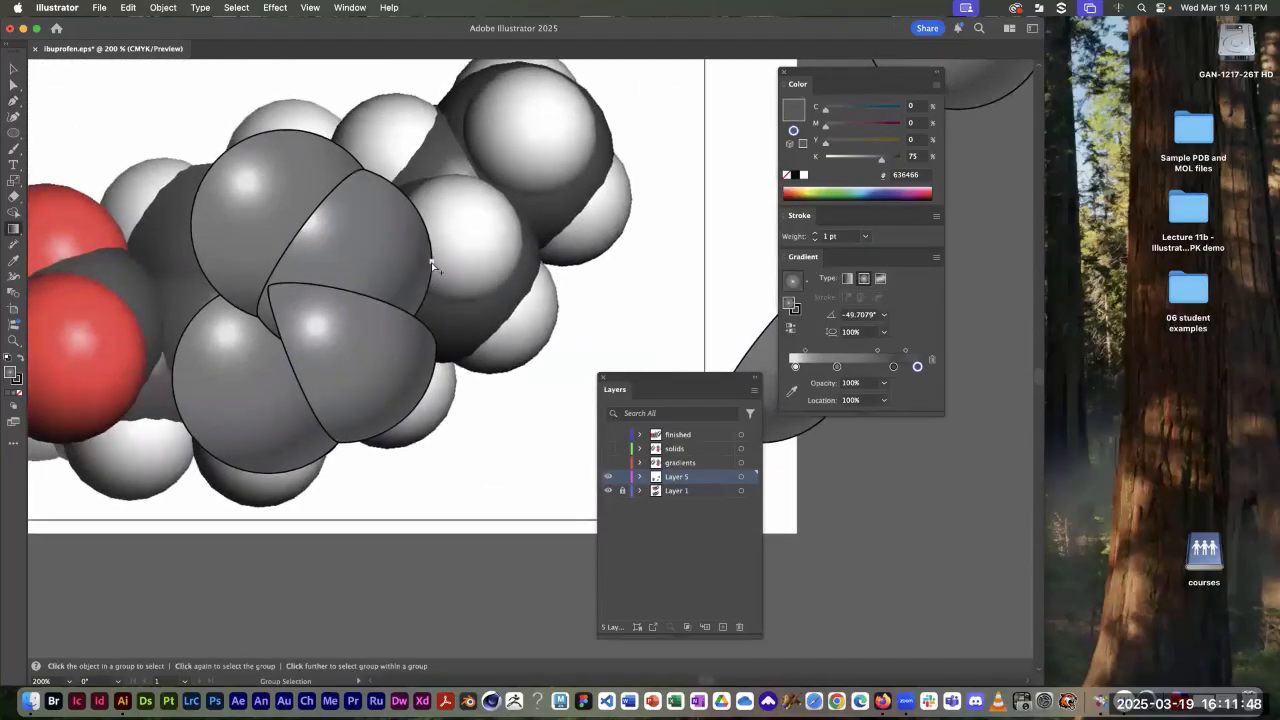
pyautogui.keyDown('super'); pyautogui.click(431, 262); pyautogui.keyUp('super')
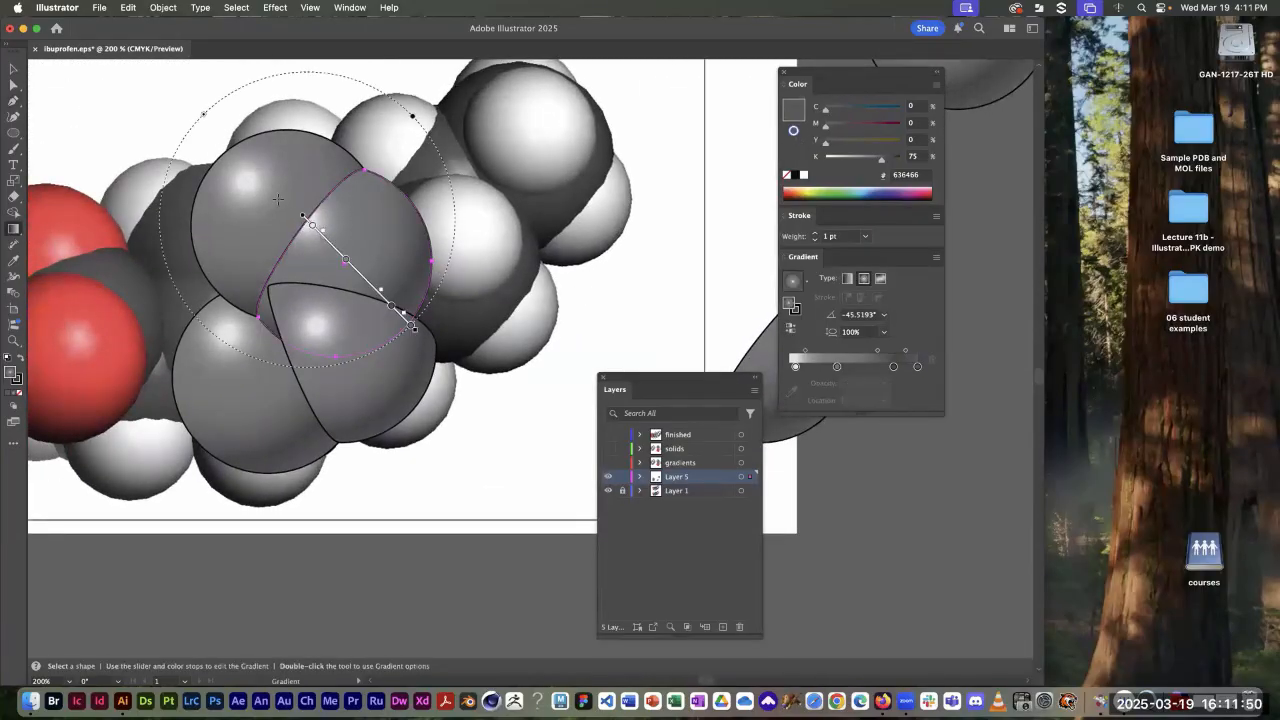
pyautogui.moveTo(283, 200); pyautogui.dragTo(398, 311)
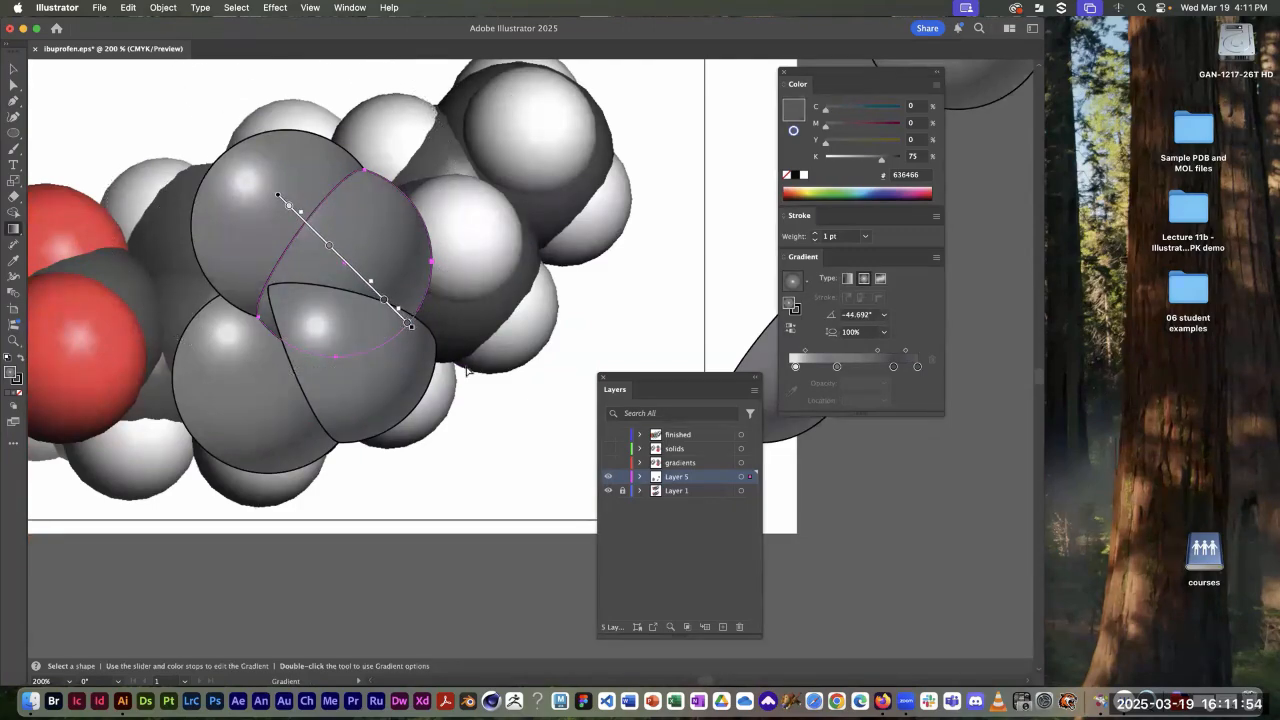
pyautogui.press('a')
pyautogui.press('g')
pyautogui.moveTo(297, 229); pyautogui.dragTo(407, 314)
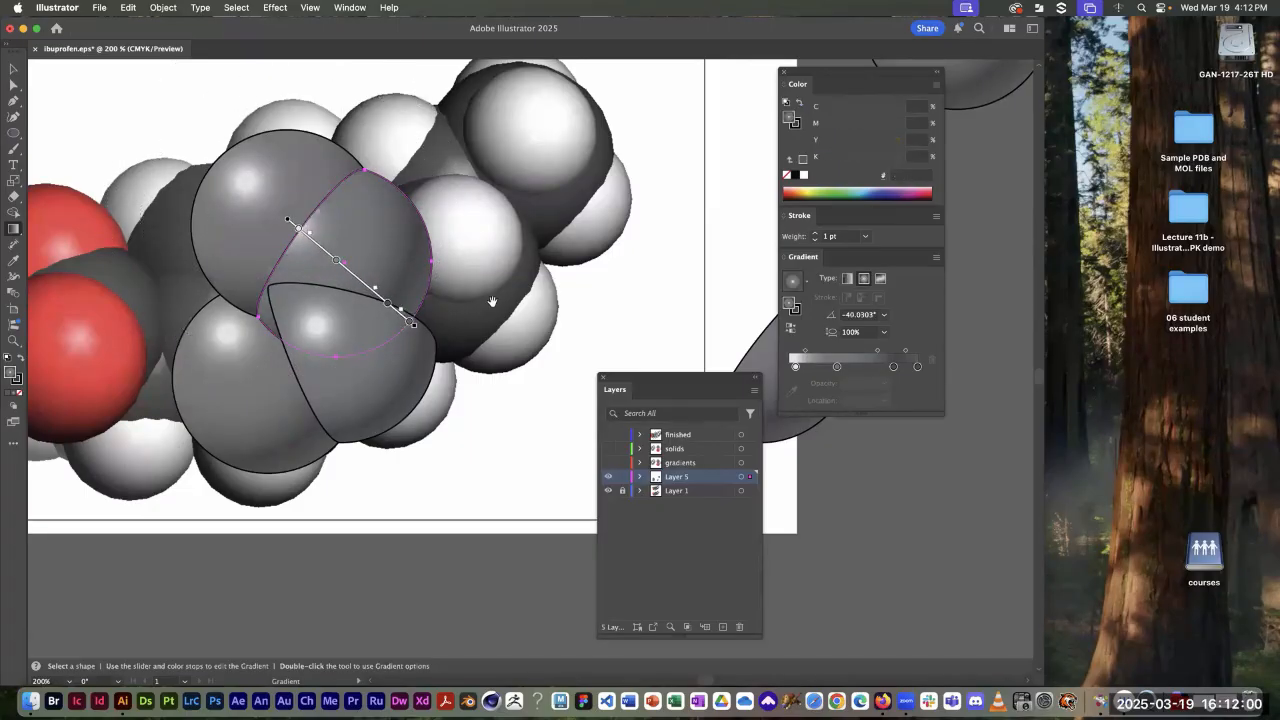
pyautogui.moveTo(491, 303); pyautogui.dragTo(619, 233)
pyautogui.keyDown('super'); pyautogui.click(572, 271); pyautogui.keyUp('super')
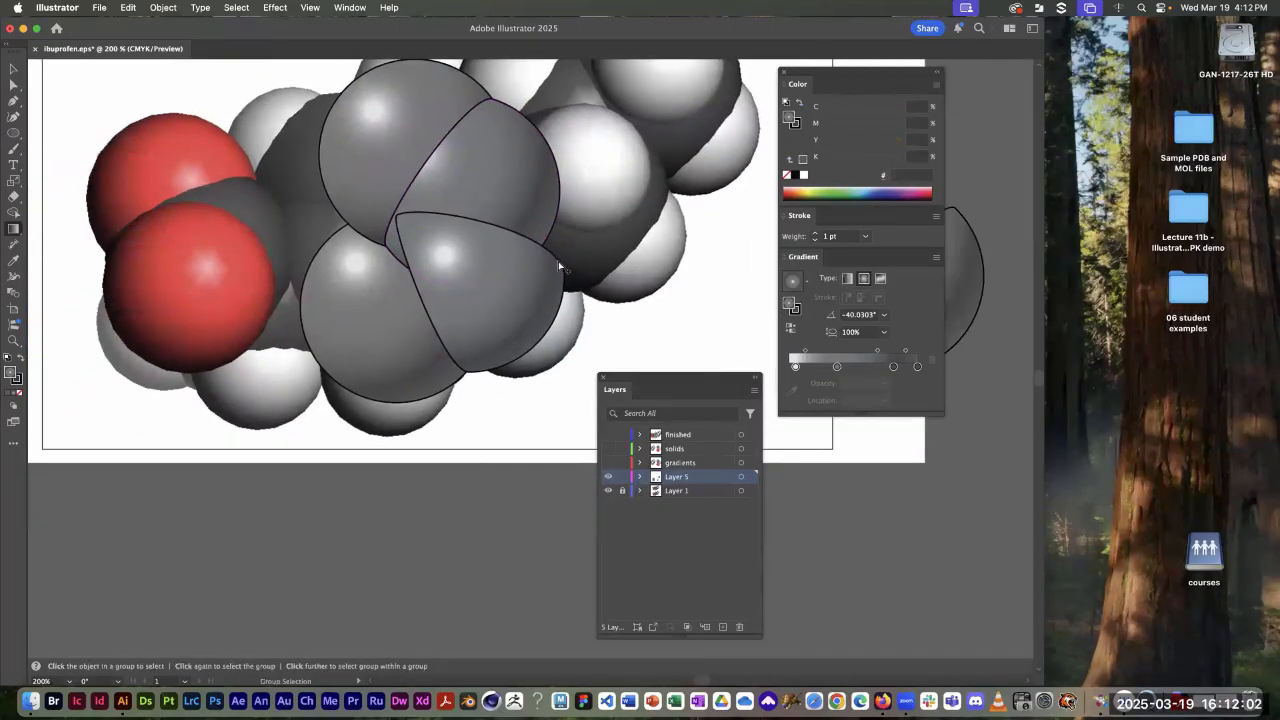
# Step: Redraw the lower-right ring carbon's radial gradient so it starts near the ring center and ends at its lower-right edge
pyautogui.keyDown('super'); pyautogui.click(443, 251); pyautogui.keyUp('super')
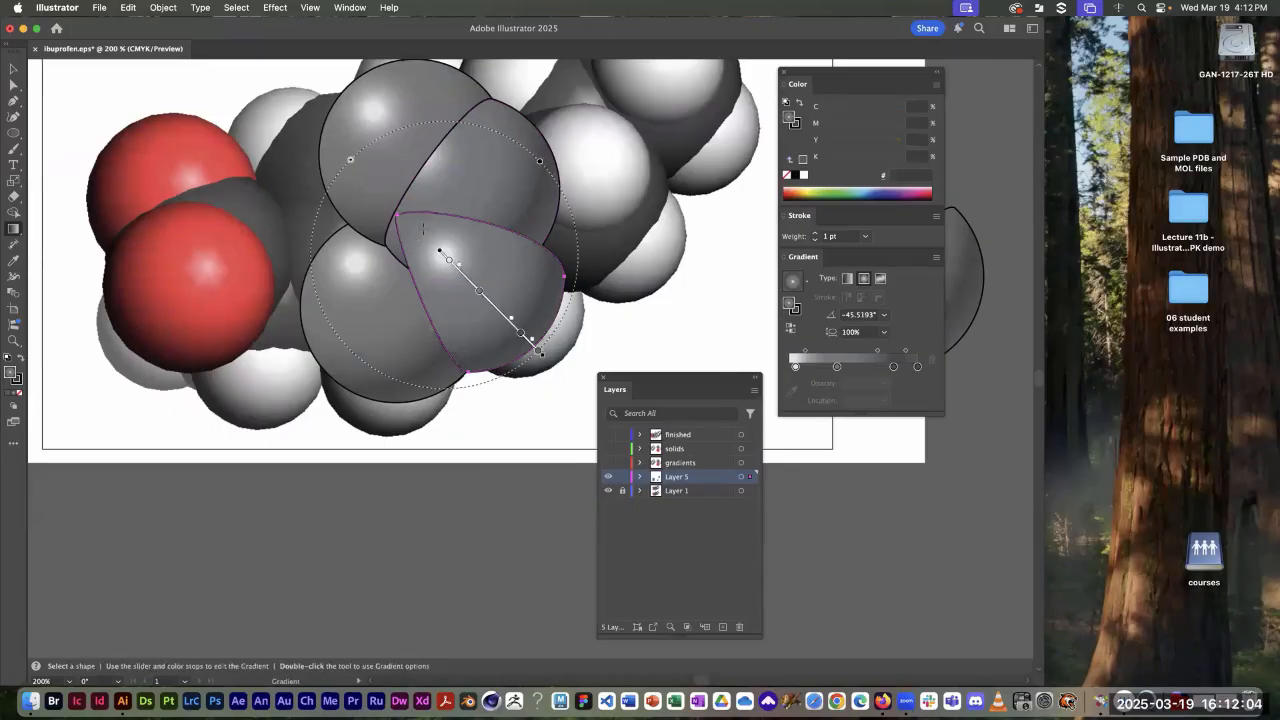
pyautogui.moveTo(419, 224); pyautogui.dragTo(538, 348)
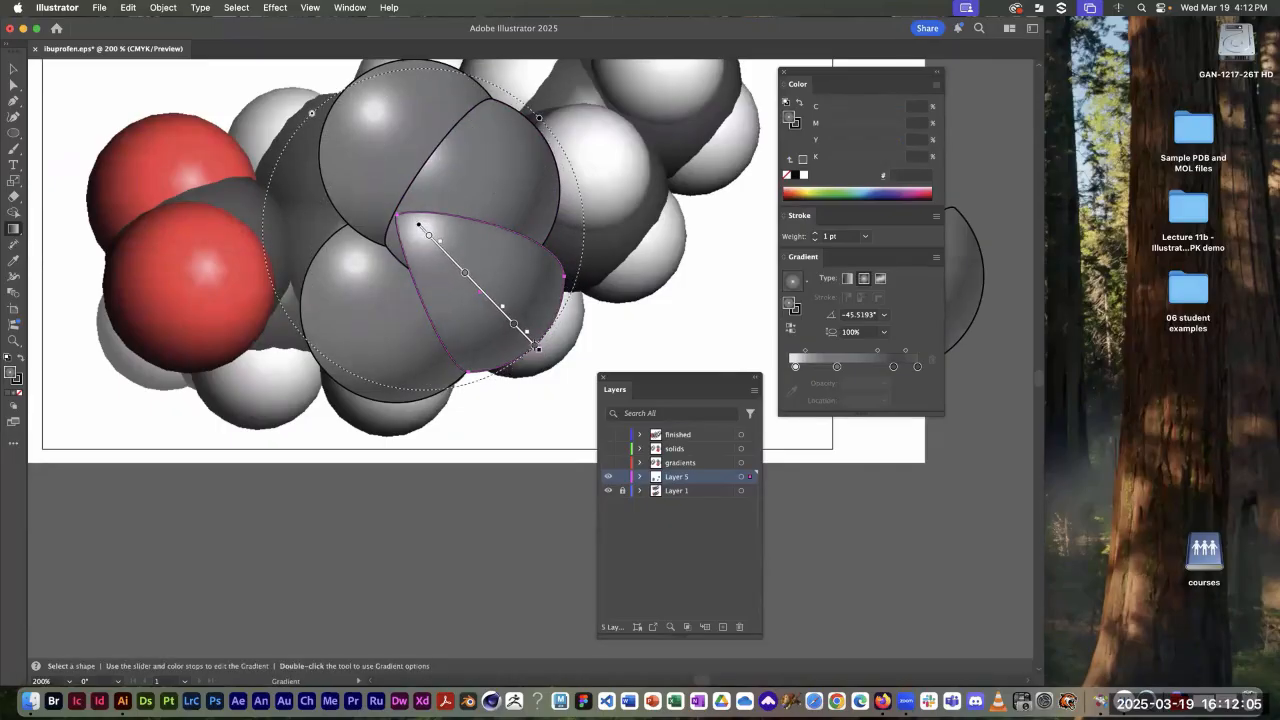
pyautogui.keyDown('super'); pyautogui.click(360, 294); pyautogui.keyUp('super')
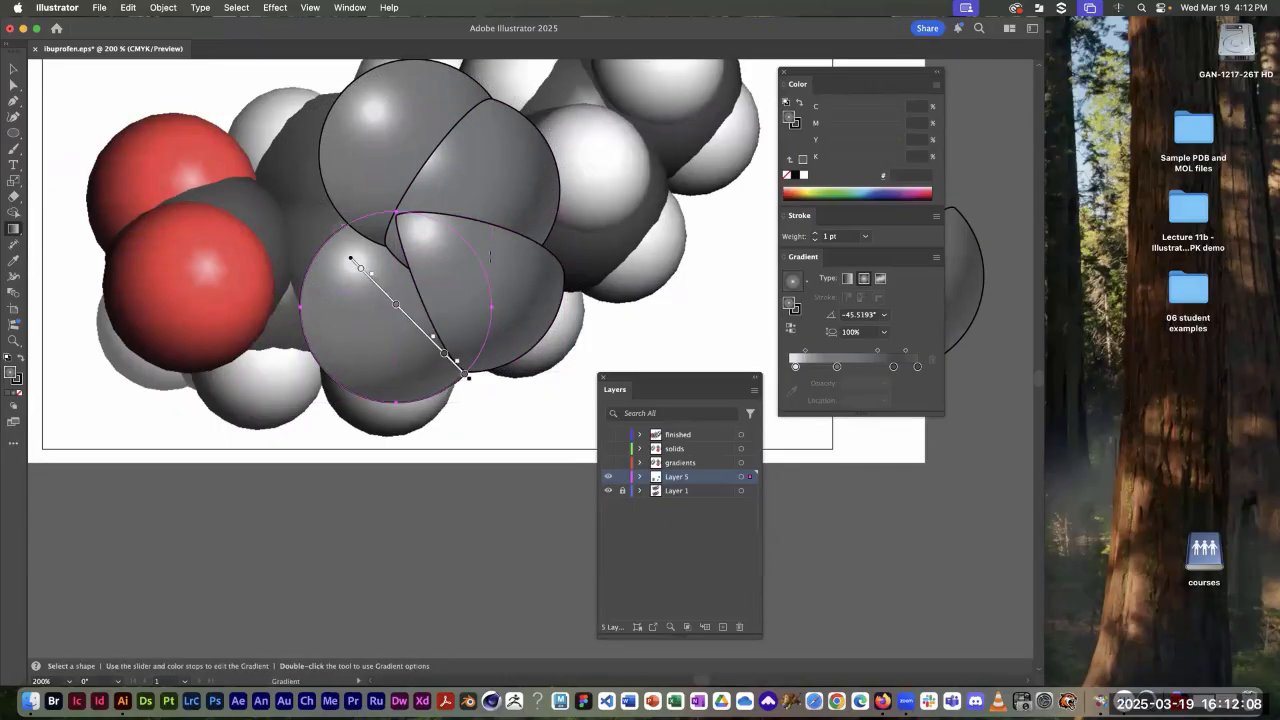
# Step: Compare the traced shading of the upper and lower ibuprofen models at reduced magnification
pyautogui.moveTo(611, 231)
pyautogui.mouseDown()
pyautogui.moveTo(456, 396)
pyautogui.moveTo(406, 416)
pyautogui.mouseUp()
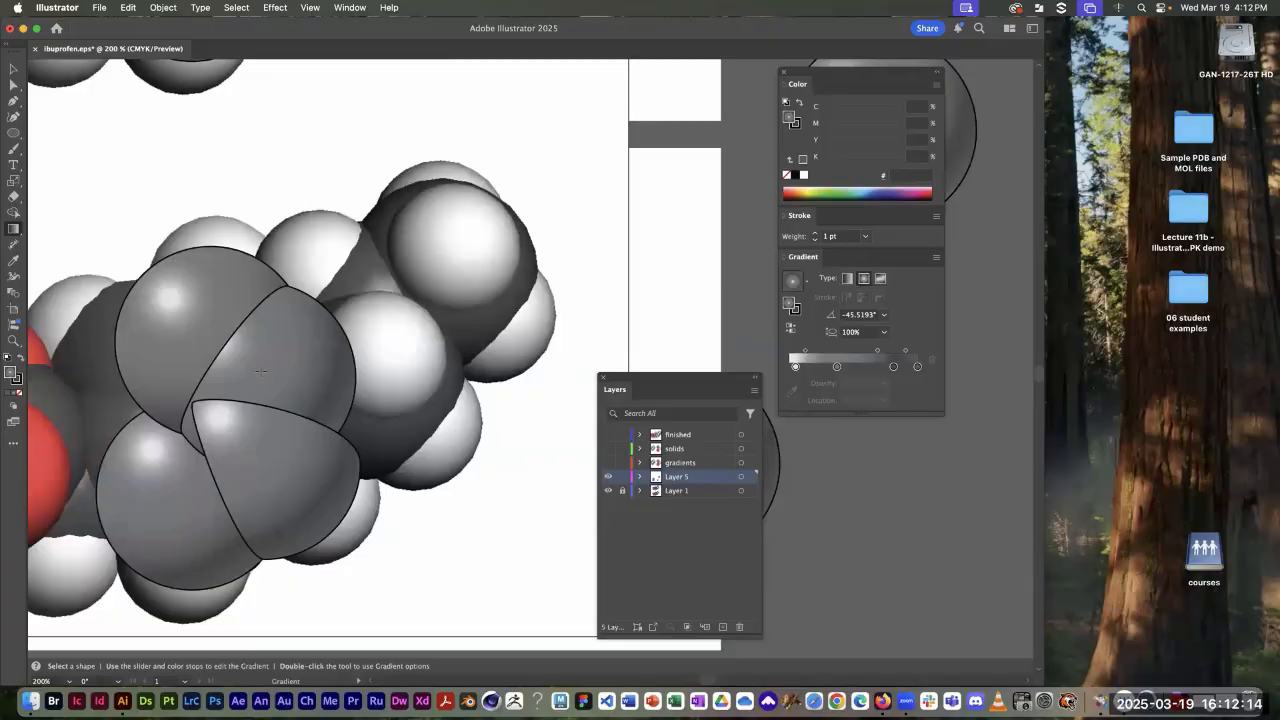
pyautogui.press('super+space')
pyautogui.keyDown('alt'); pyautogui.keyDown('super'); pyautogui.click(325, 294); pyautogui.keyUp('super'); pyautogui.keyUp('alt')
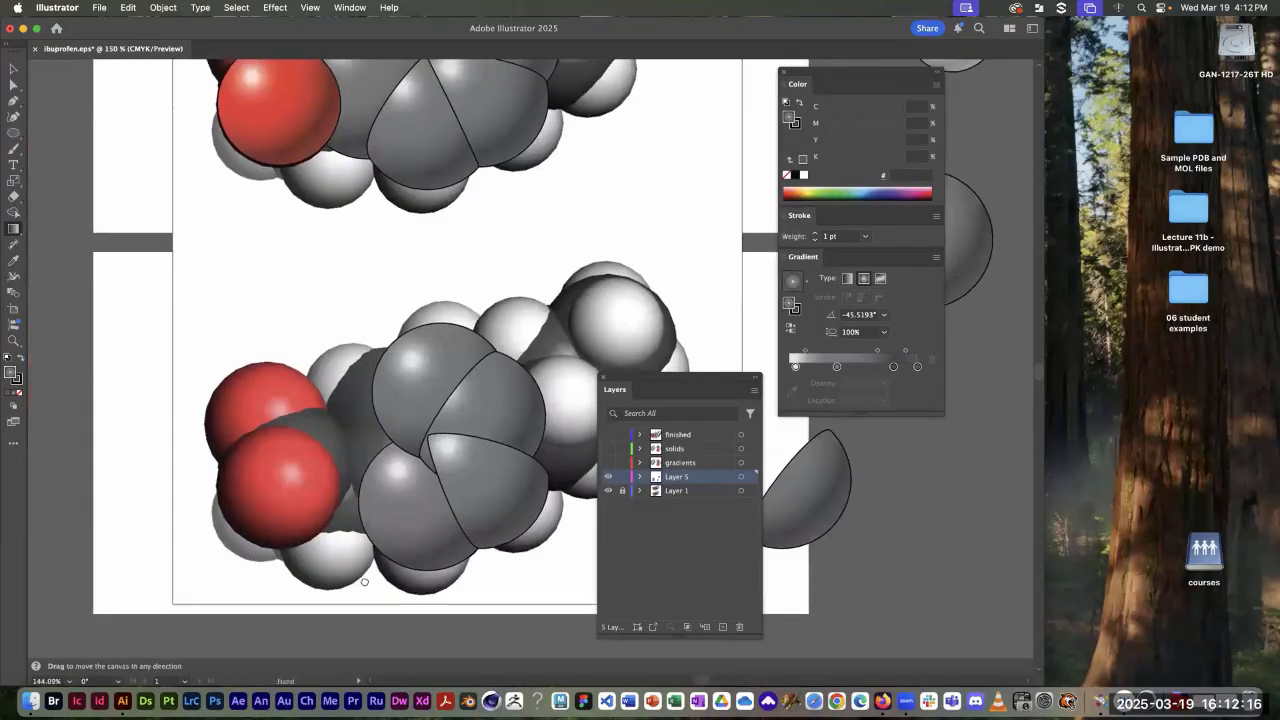
pyautogui.moveTo(543, 225); pyautogui.dragTo(454, 481)
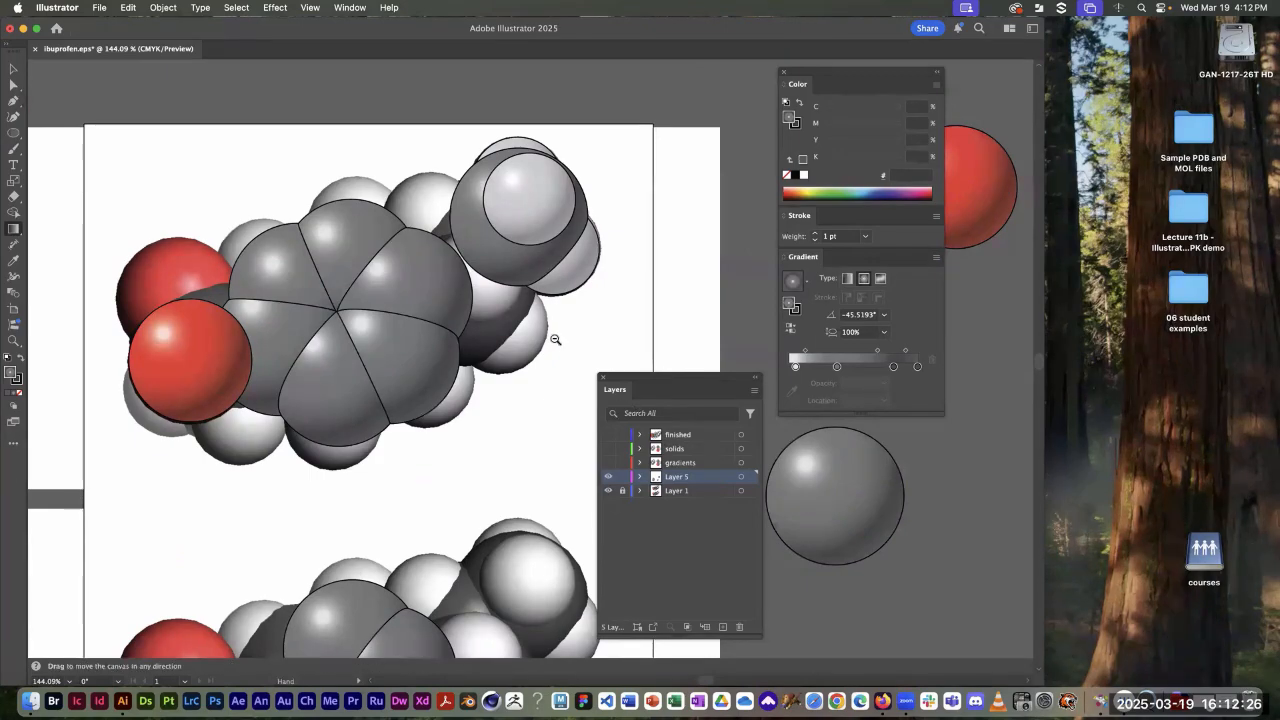
pyautogui.keyDown('alt'); pyautogui.click(555, 339); pyautogui.keyUp('alt')
pyautogui.keyDown('alt'); pyautogui.click(555, 339); pyautogui.keyUp('alt')
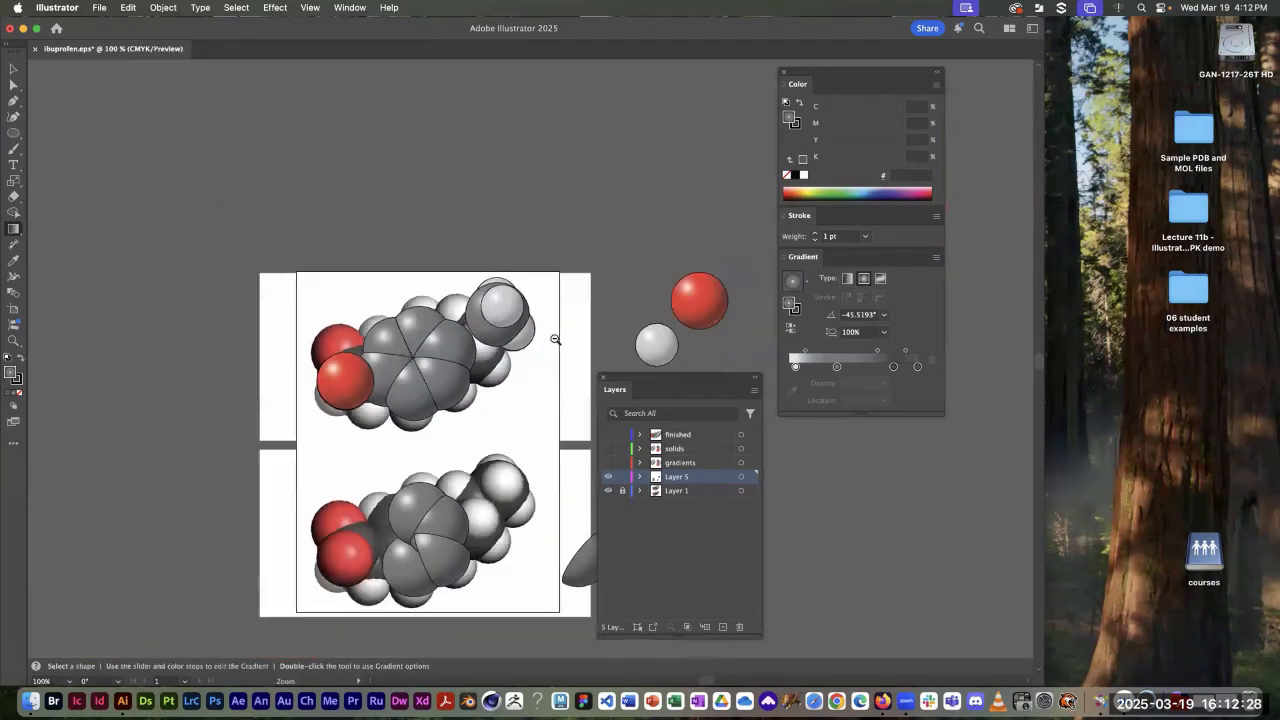
pyautogui.moveTo(555, 340); pyautogui.dragTo(430, 284)
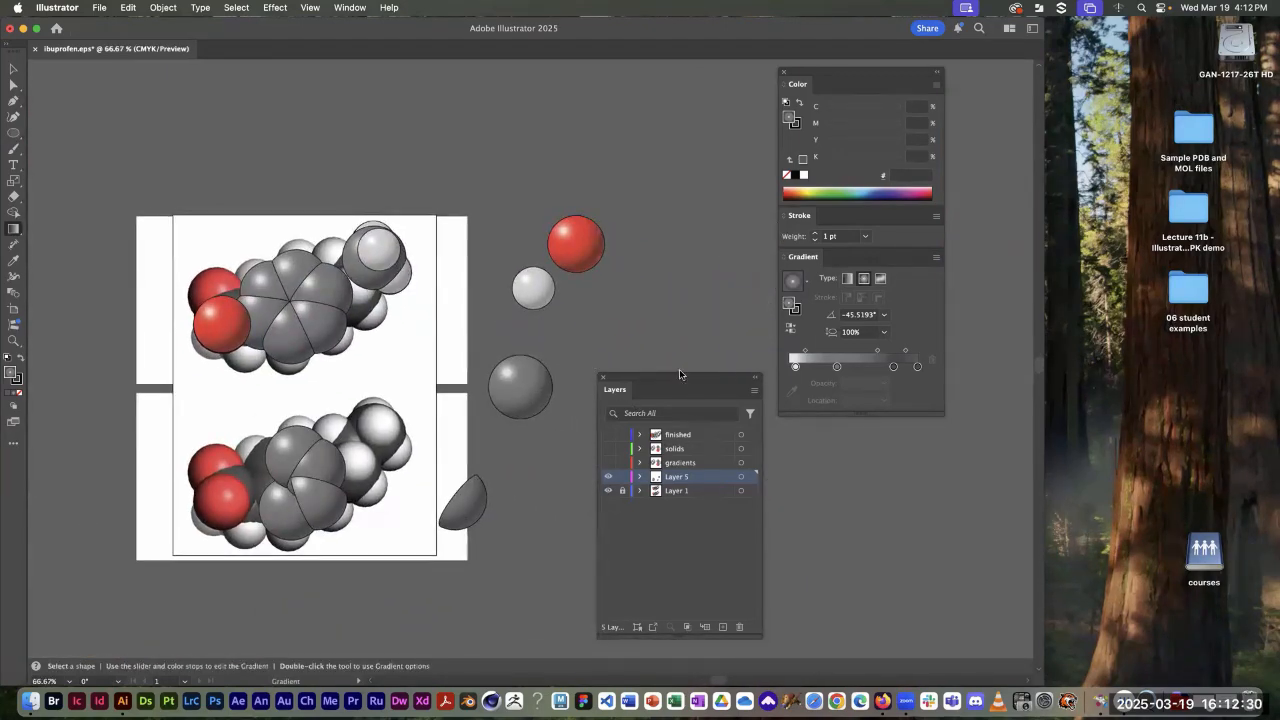
# Step: Delete the spare gradient shapes beside the artboard: the red, light gray and dark gray circles and the cut gray piece
pyautogui.moveTo(671, 378); pyautogui.dragTo(748, 400)
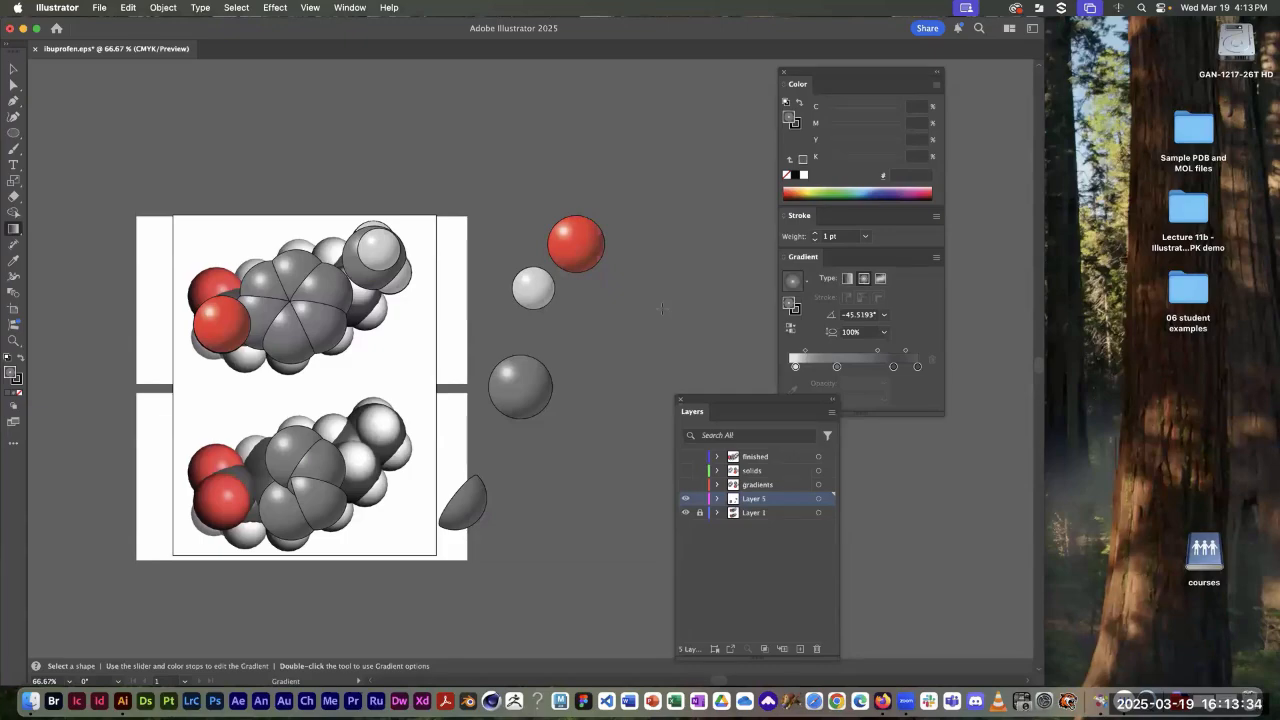
pyautogui.press('super')
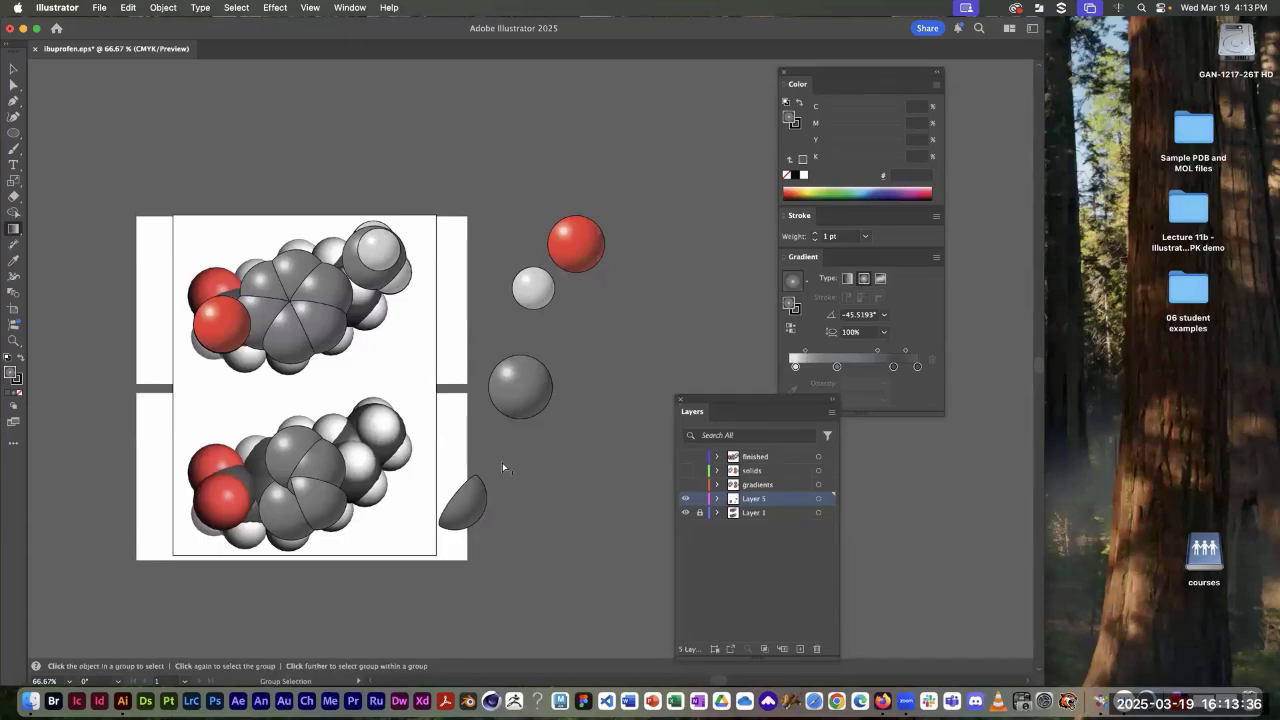
pyautogui.press('super+a')
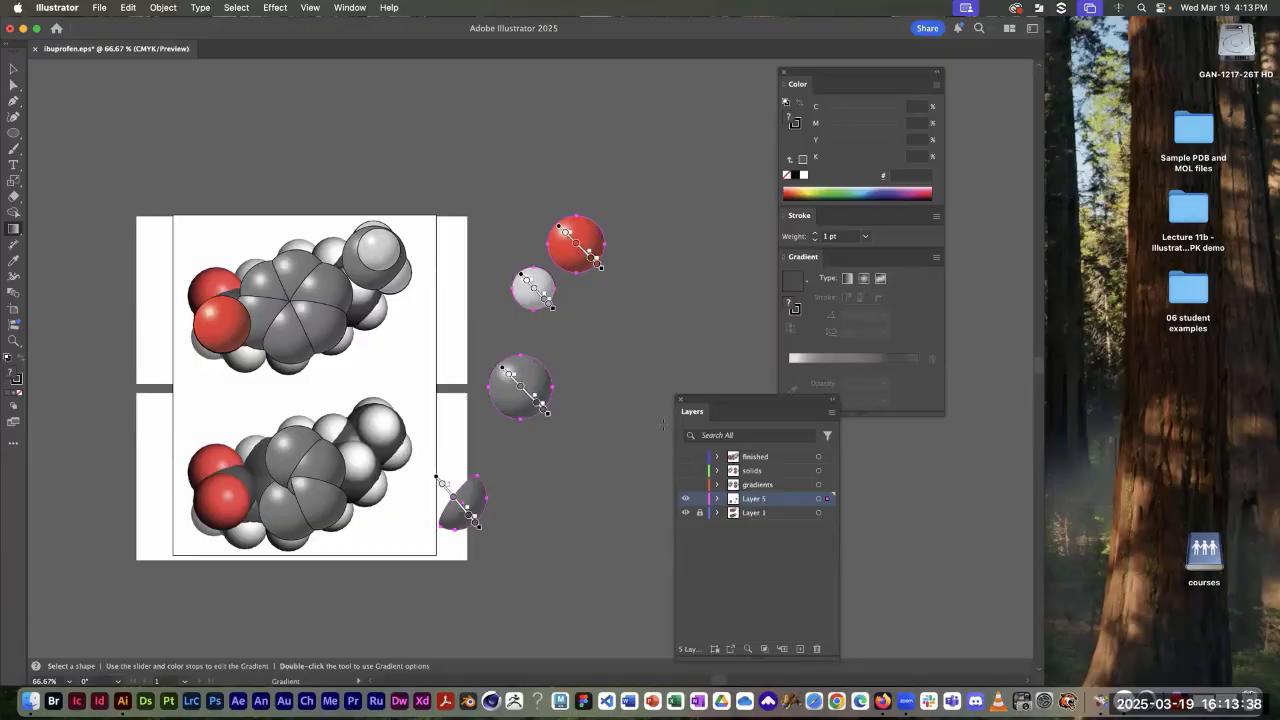
pyautogui.press('Delete')
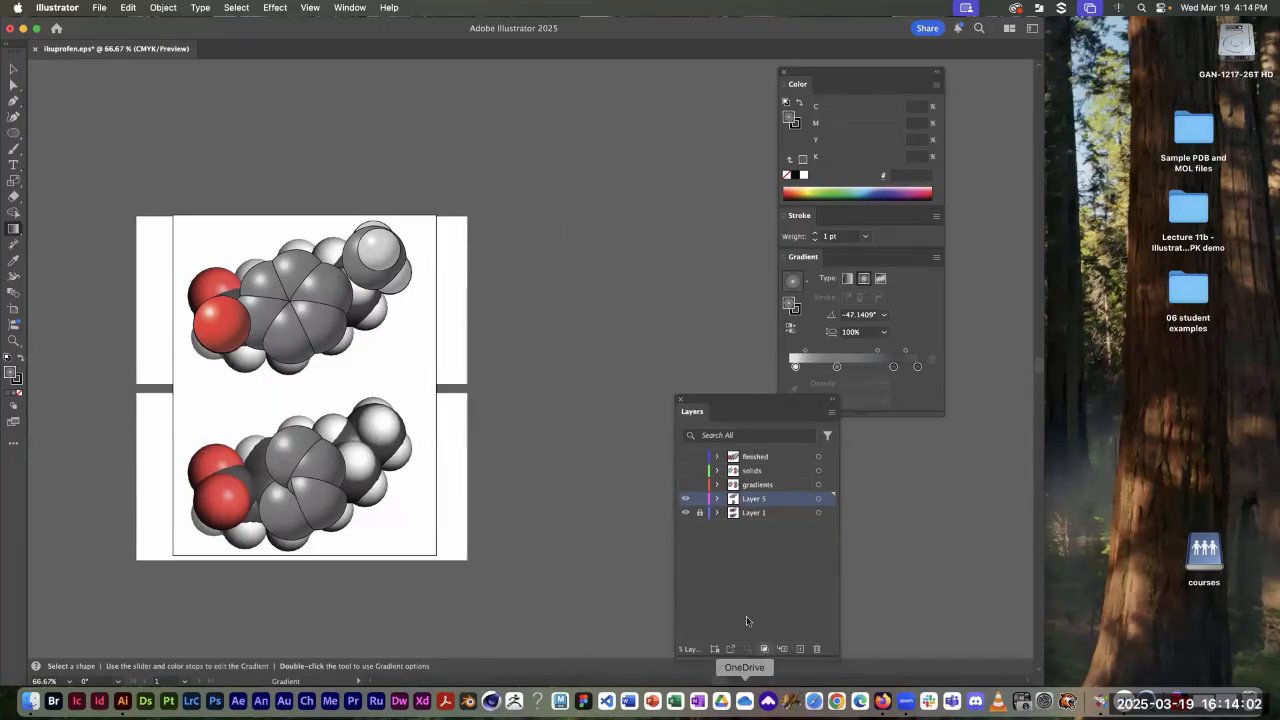
# Step: Check the traced atoms on their own by temporarily hiding Layer 1 with the reference images, and show it again
pyautogui.click(685, 512)
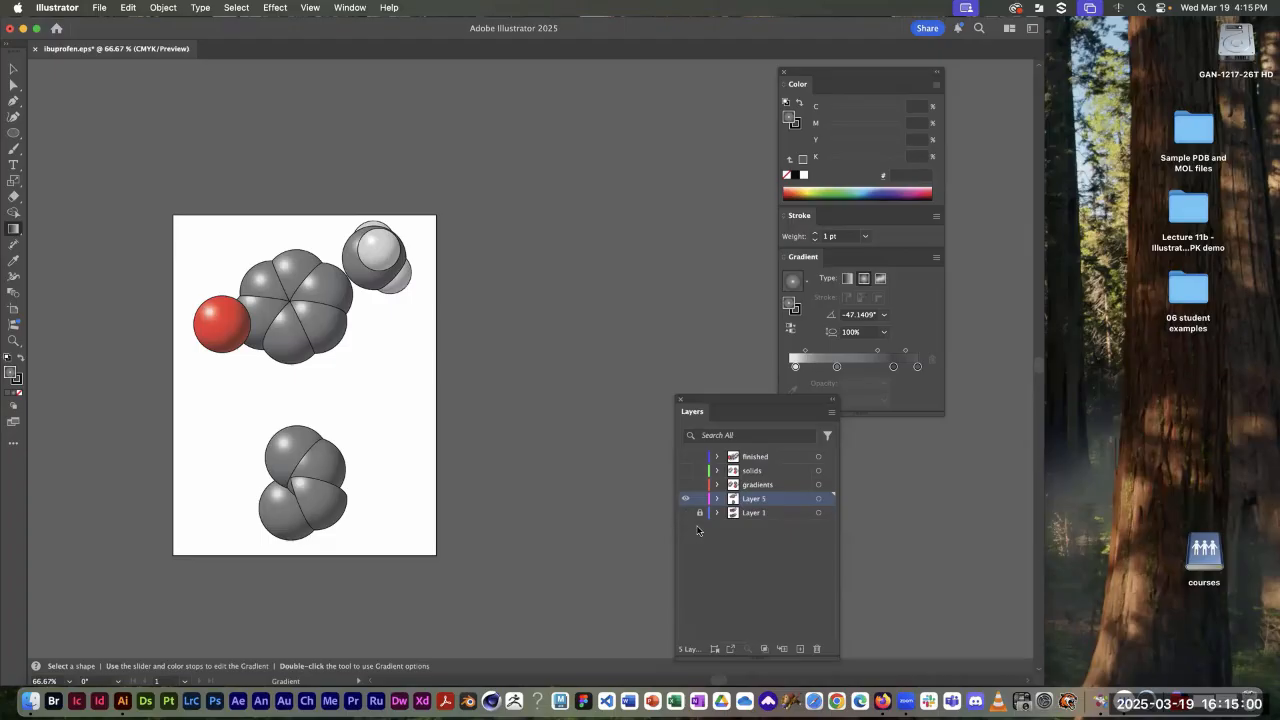
pyautogui.click(686, 513)
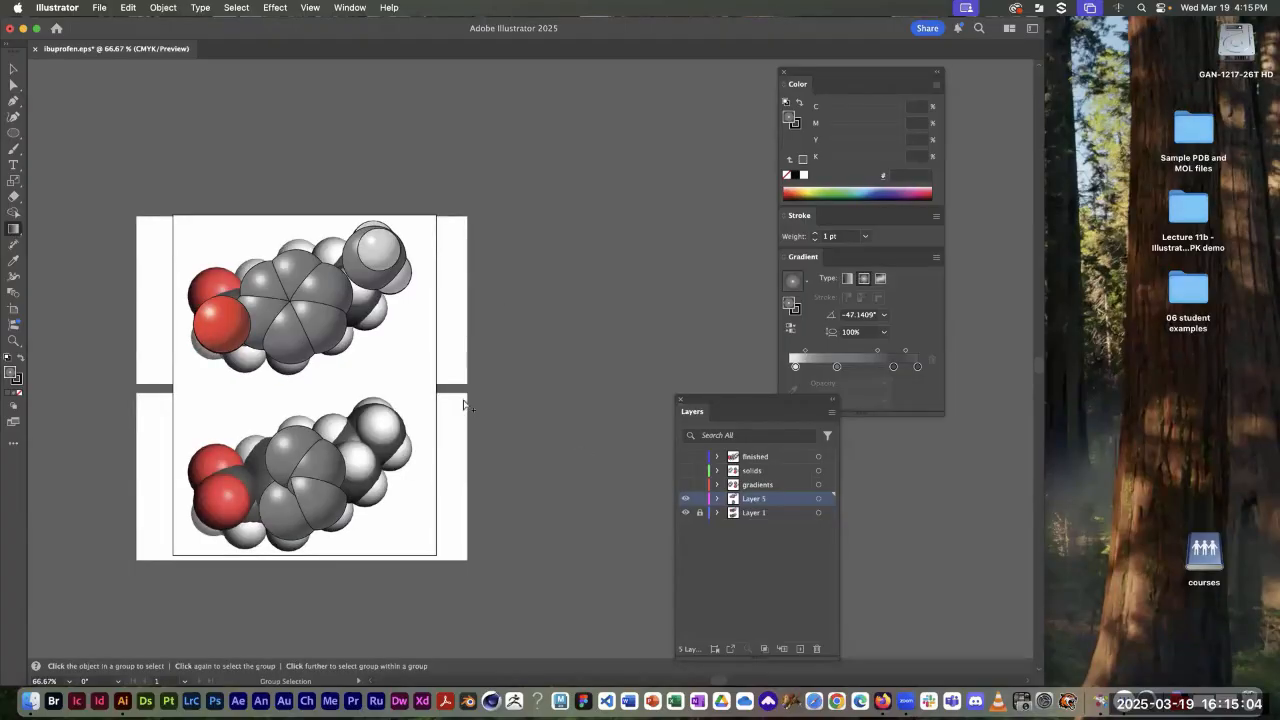
pyautogui.press('g')
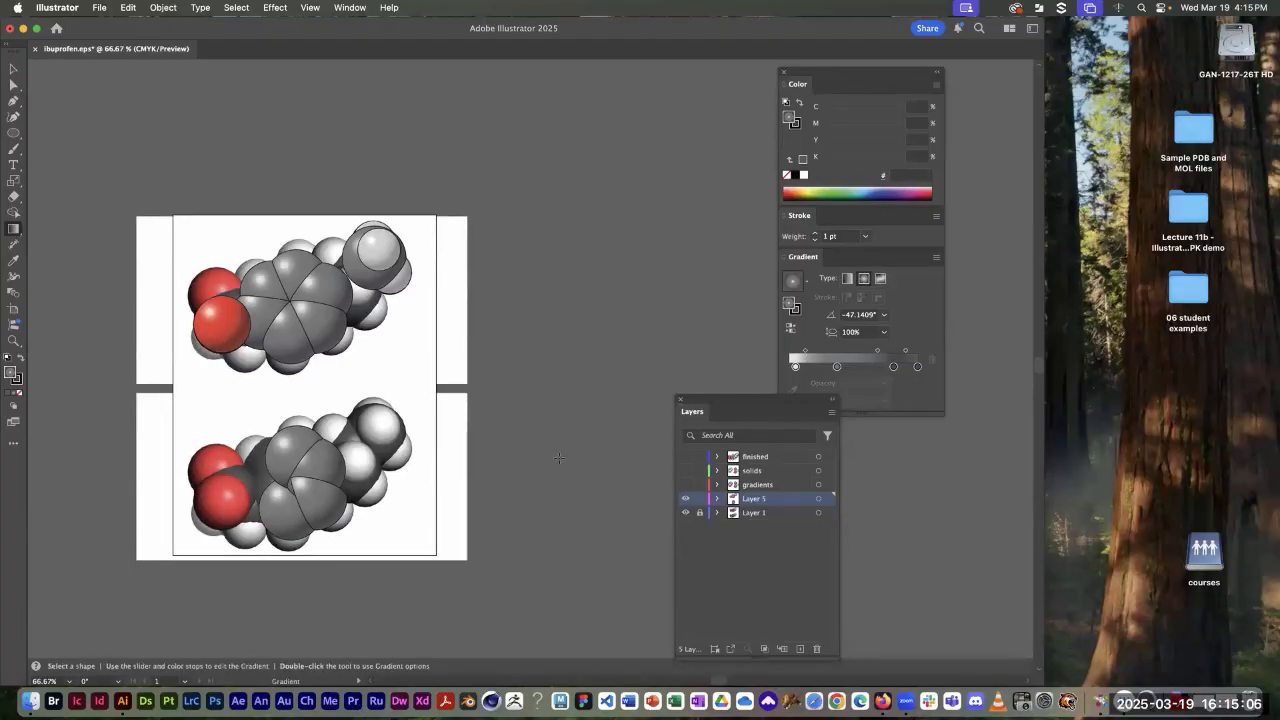
# Step: Unlock Layer 1, delete both ibuprofen reference images, and remove the emptied layer
pyautogui.click(700, 512)
pyautogui.press('a')
pyautogui.moveTo(440, 334); pyautogui.dragTo(476, 430)
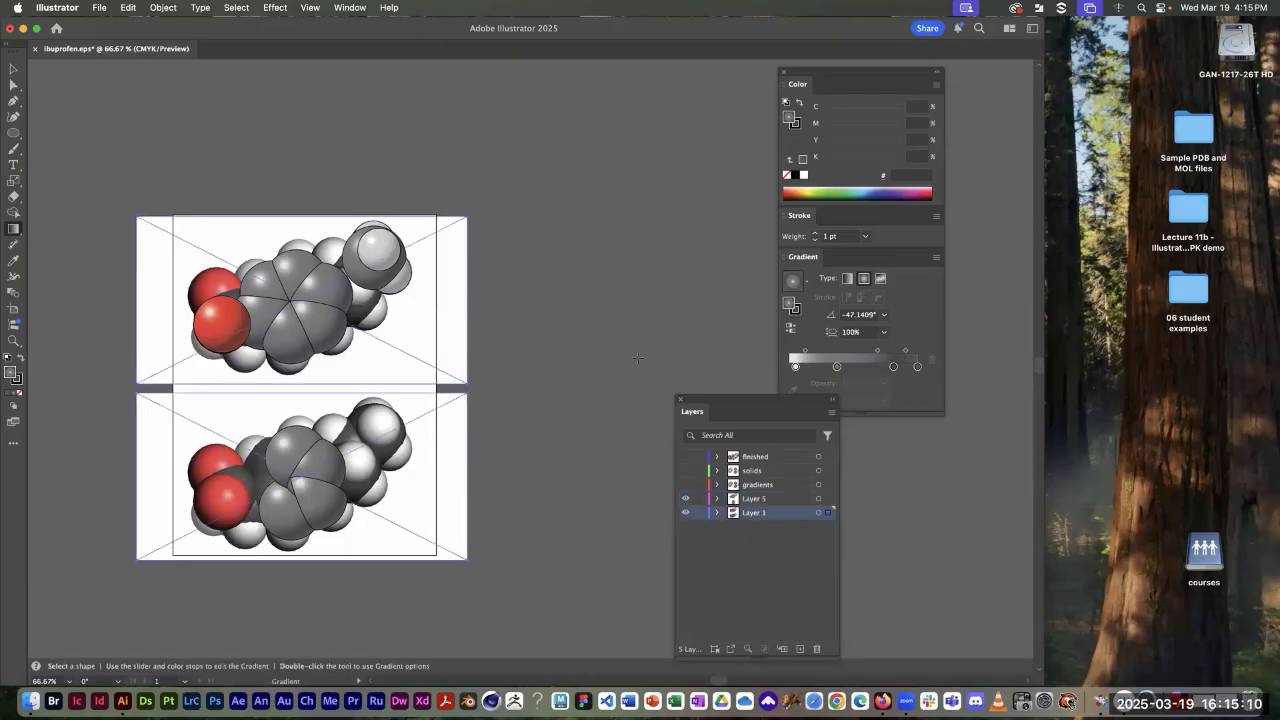
pyautogui.press('Delete')
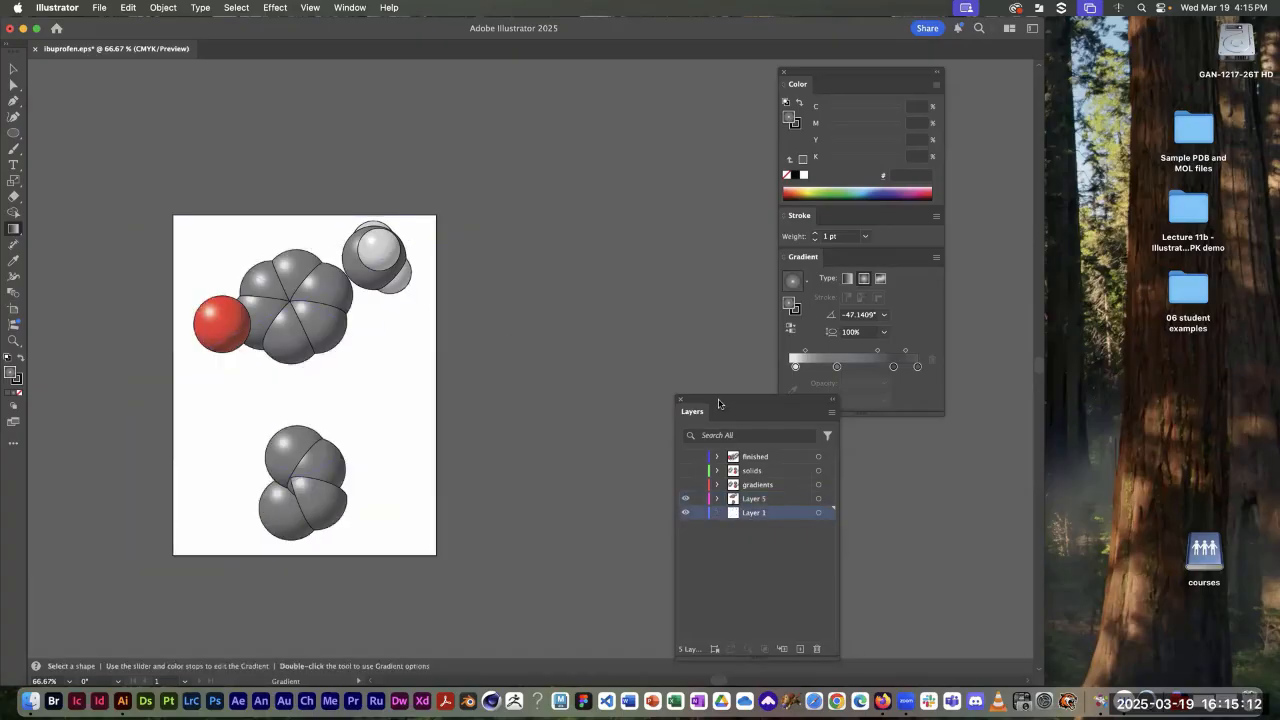
pyautogui.moveTo(722, 405); pyautogui.dragTo(630, 286)
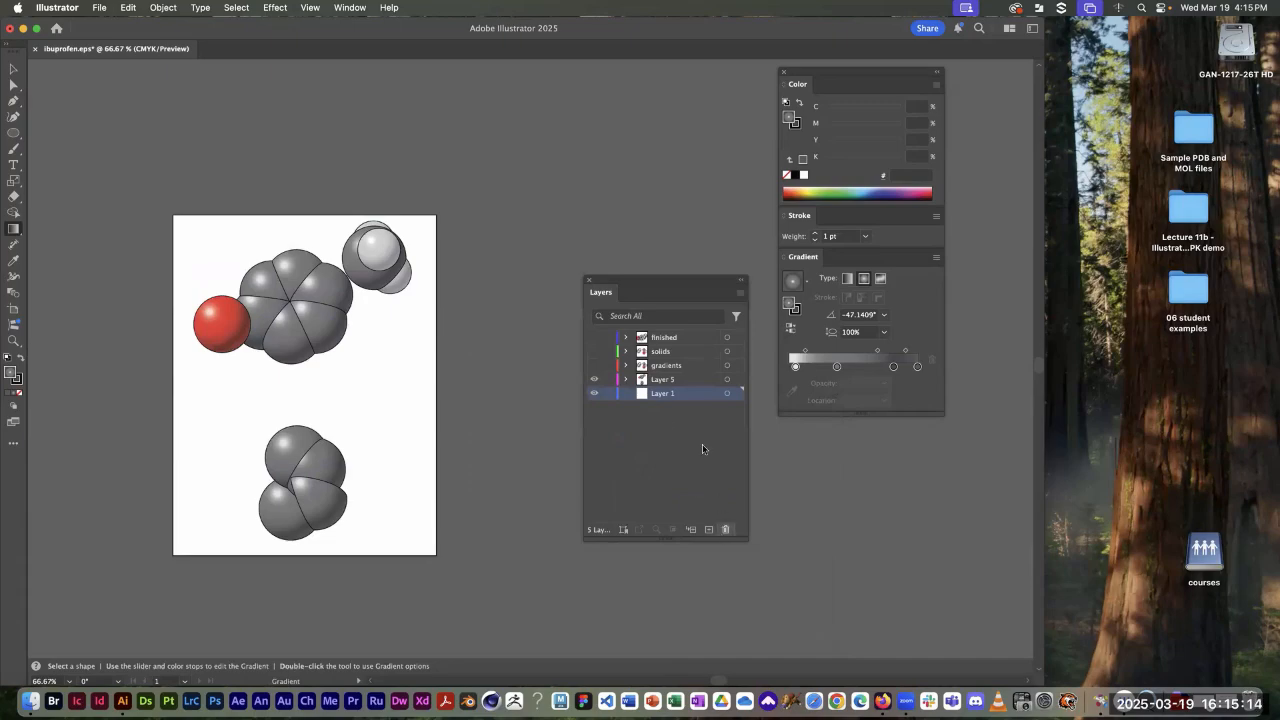
pyautogui.click(725, 530)
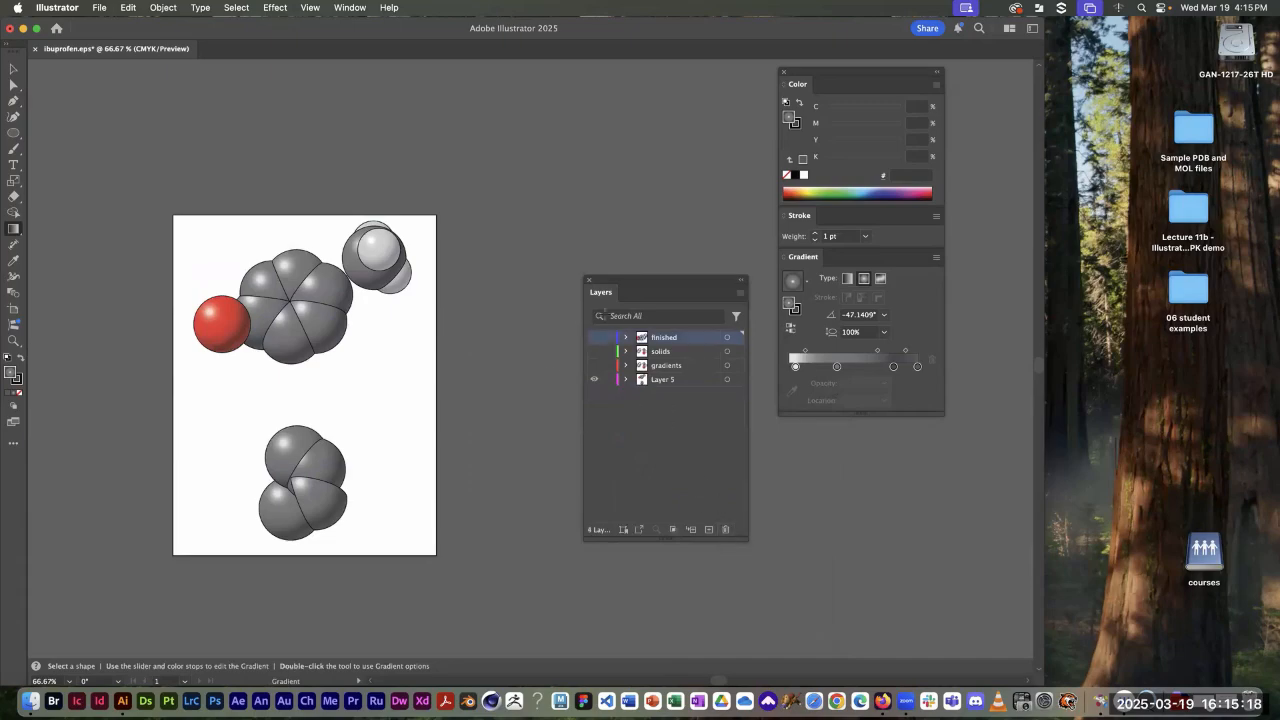